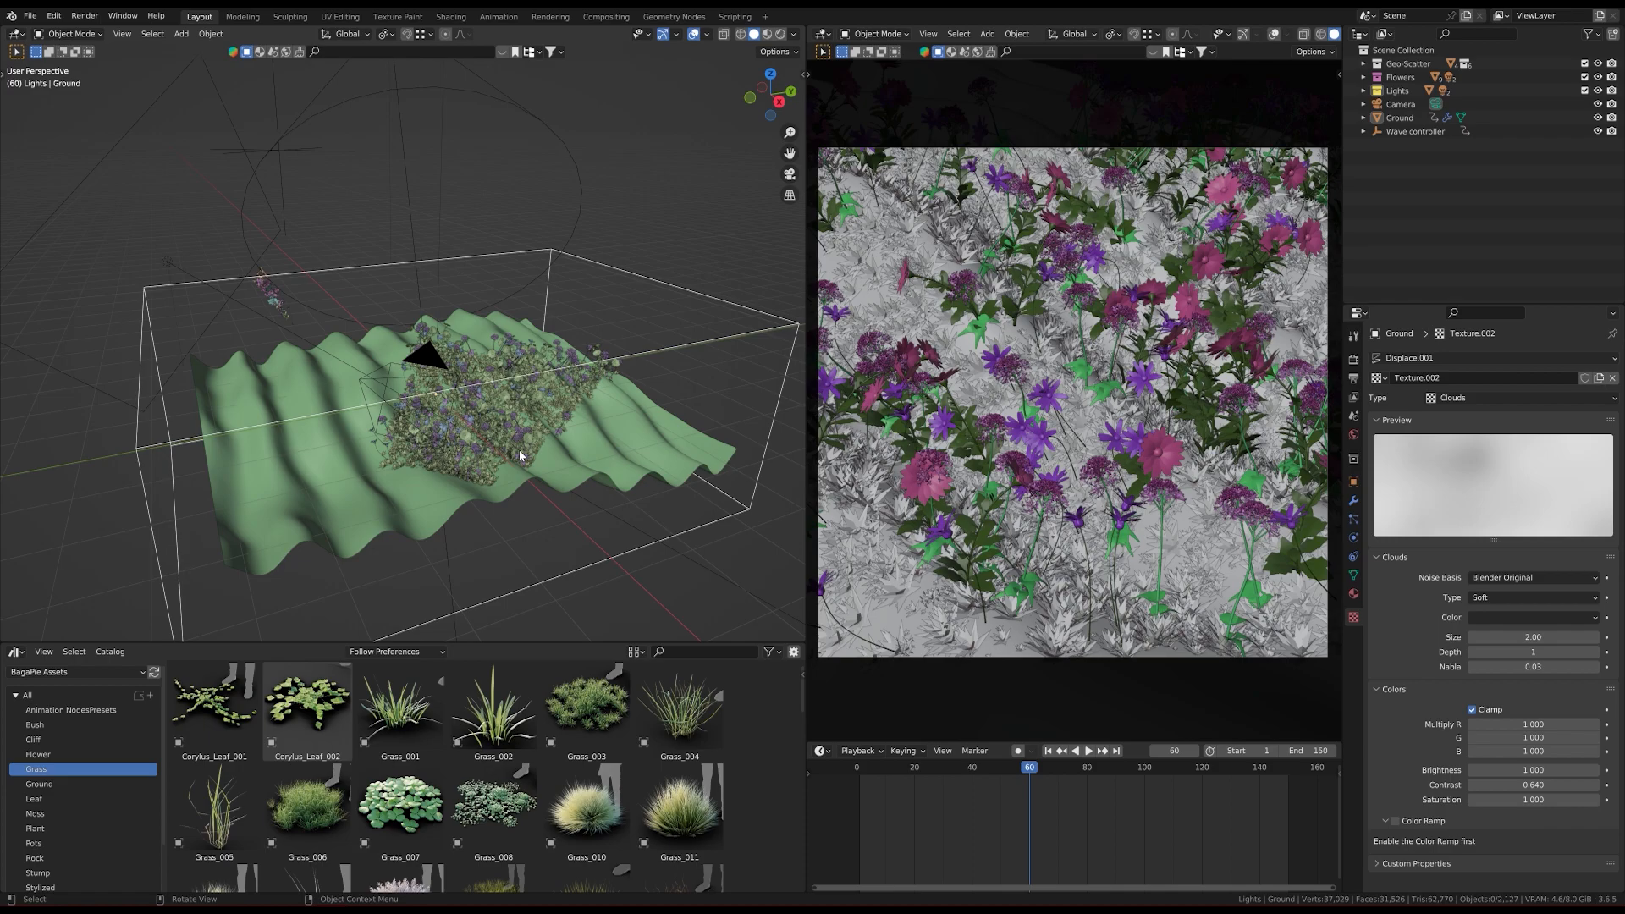
Step: Examine the Ground object, the plants scattered over it and the row of source flowers beside it
mouse_move(520, 455)
middle_mouse_down()
mouse_move(507, 477)
mouse_move(468, 453)
mouse_move(479, 479)
mouse_move(492, 460)
middle_mouse_up()
scroll(474, 466, "down", 2)
scroll(478, 483, "up", 3)
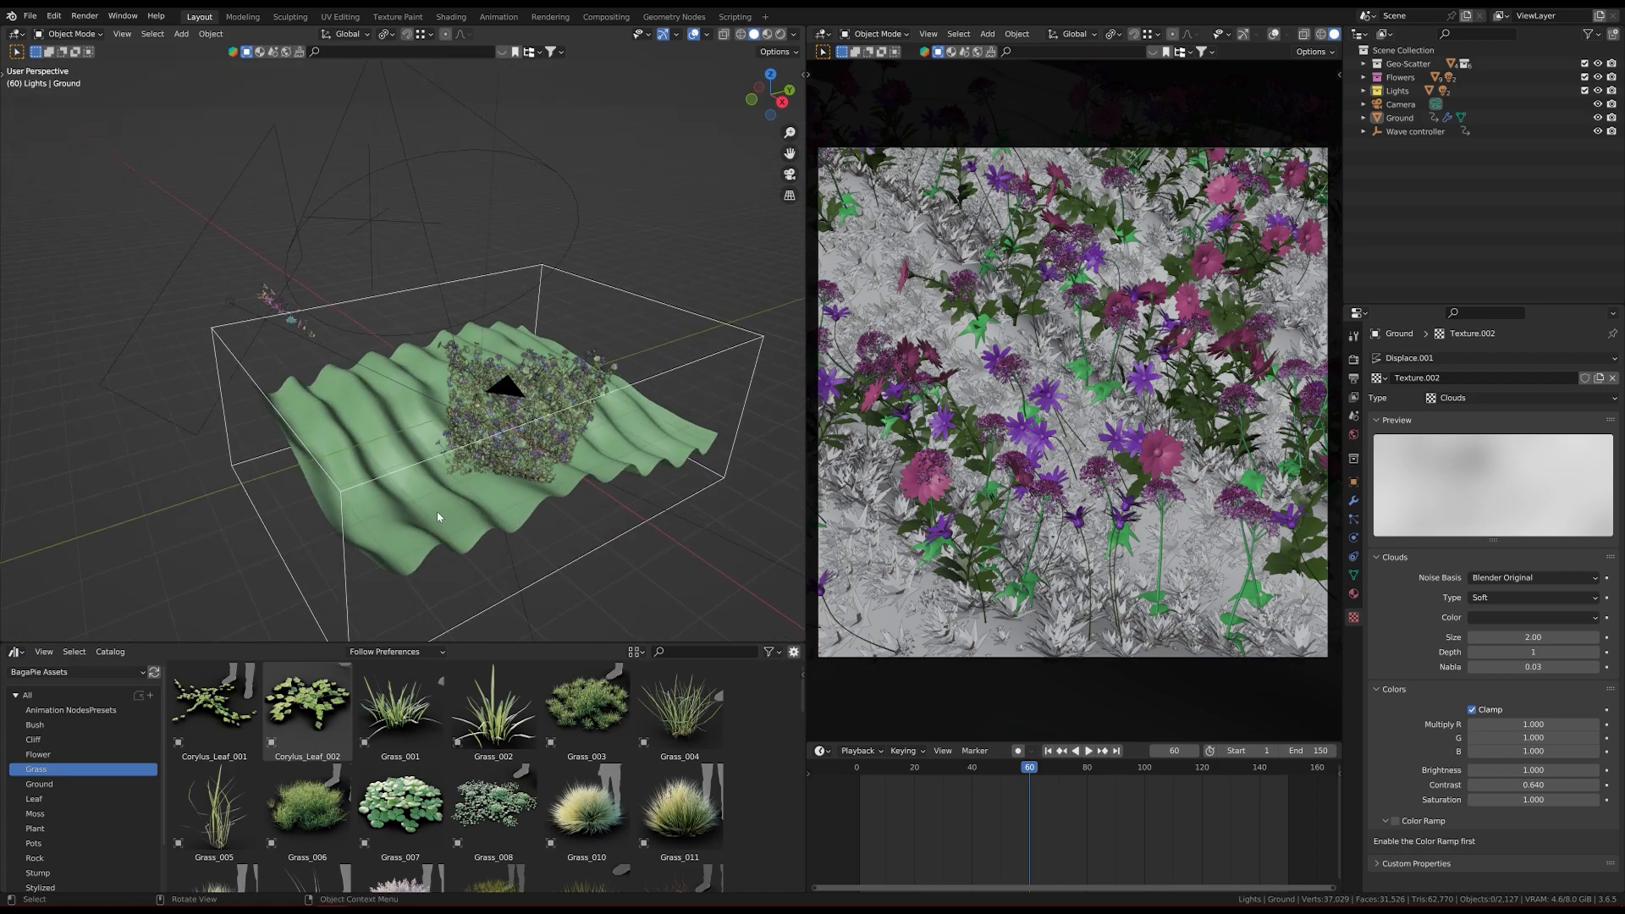
left_click(439, 512)
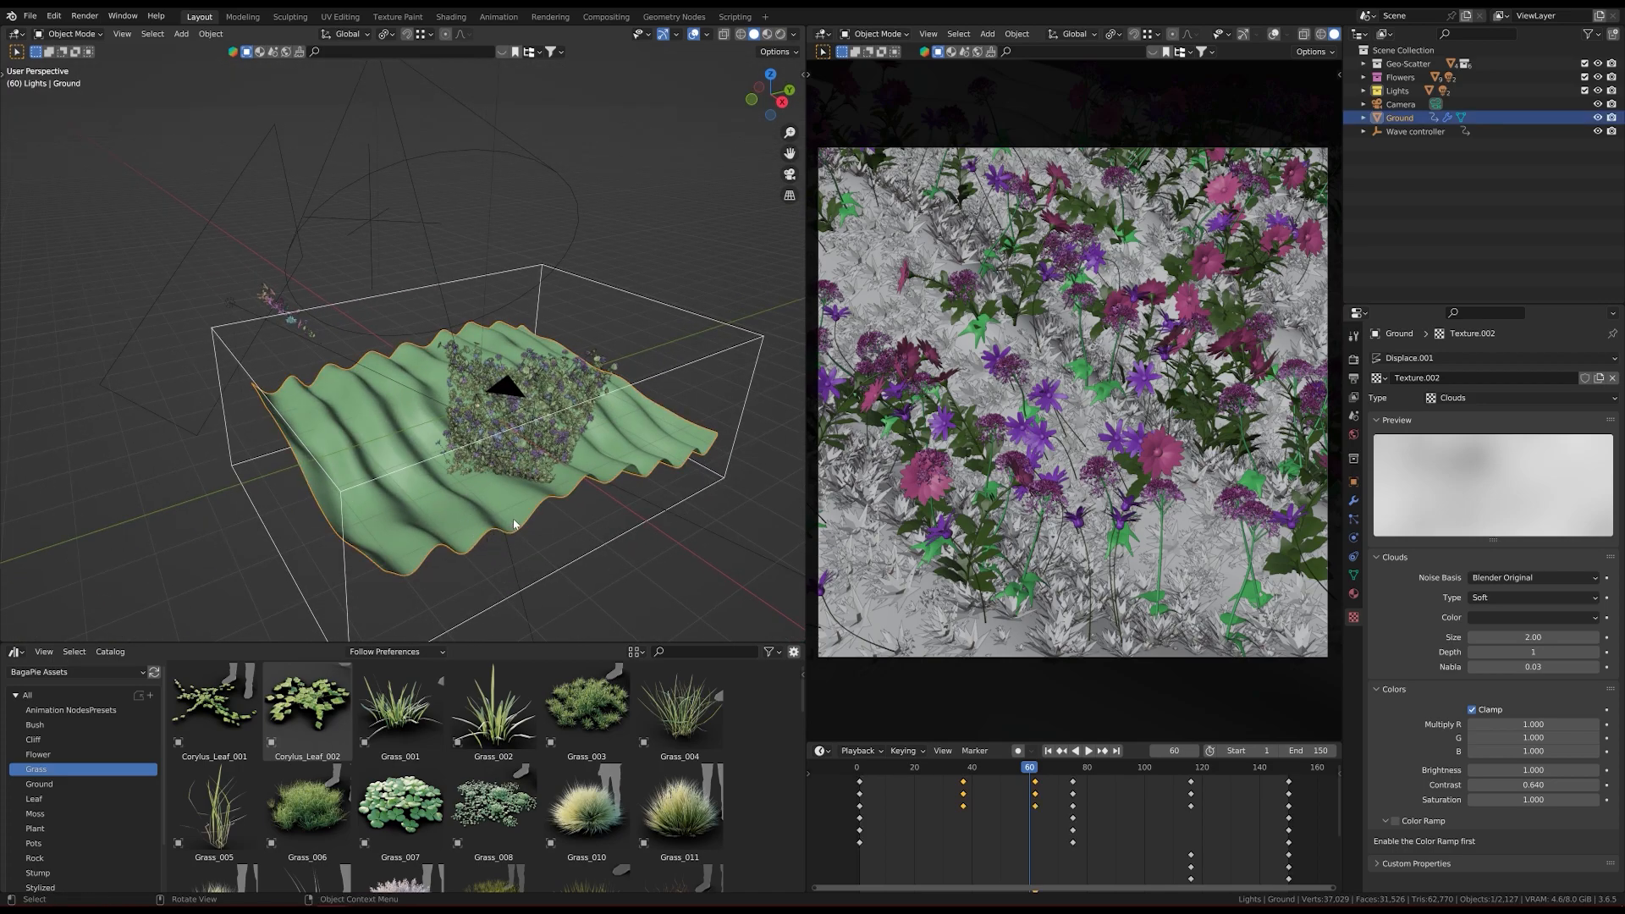
scroll(515, 523, "up", 1)
scroll(570, 433, "up", 3)
mouse_move(570, 434)
middle_mouse_down()
mouse_move(535, 484)
mouse_move(498, 382)
mouse_move(534, 428)
mouse_move(535, 410)
middle_mouse_up()
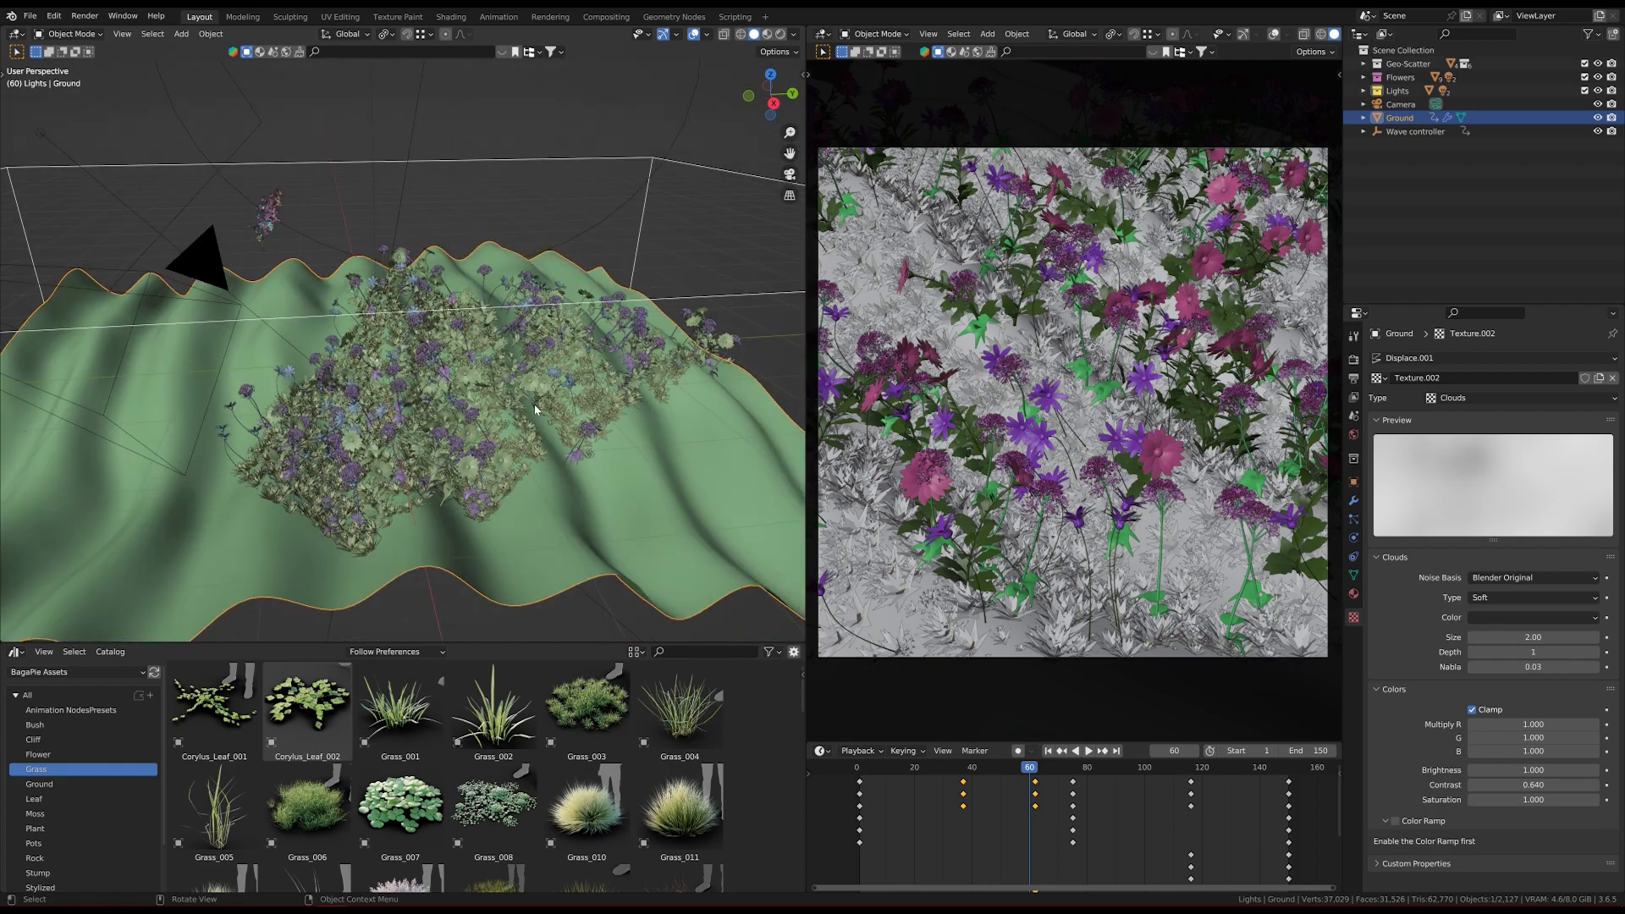
scroll(535, 410, "up", 3)
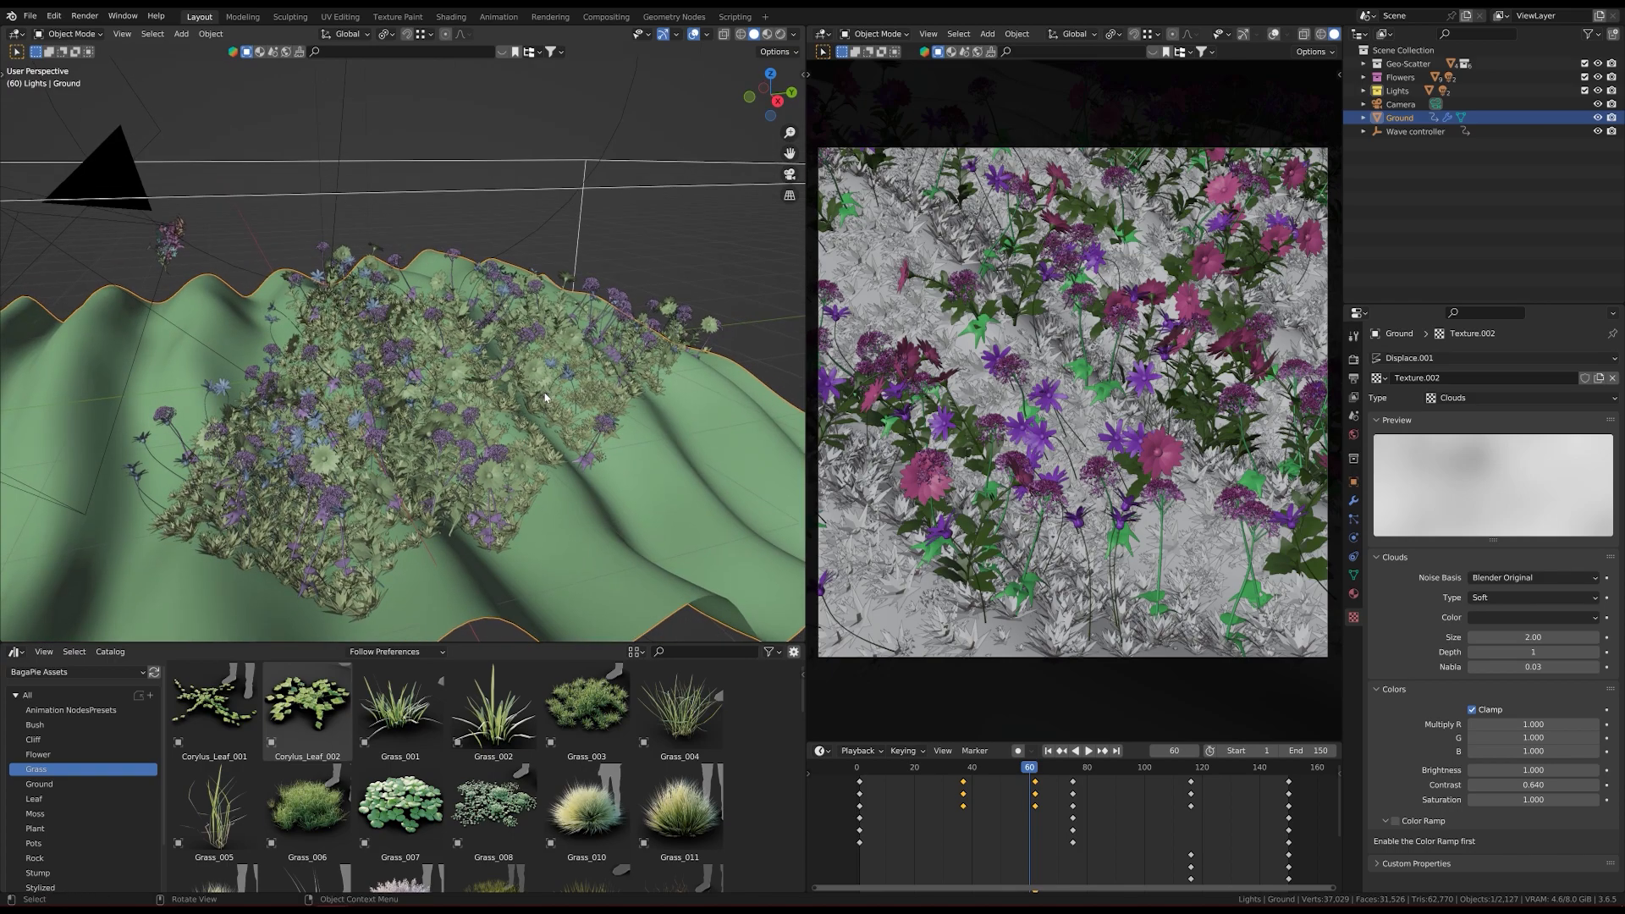
scroll(535, 402, "down", 4)
middle_click_drag(535, 402, 703, 478, "shift")
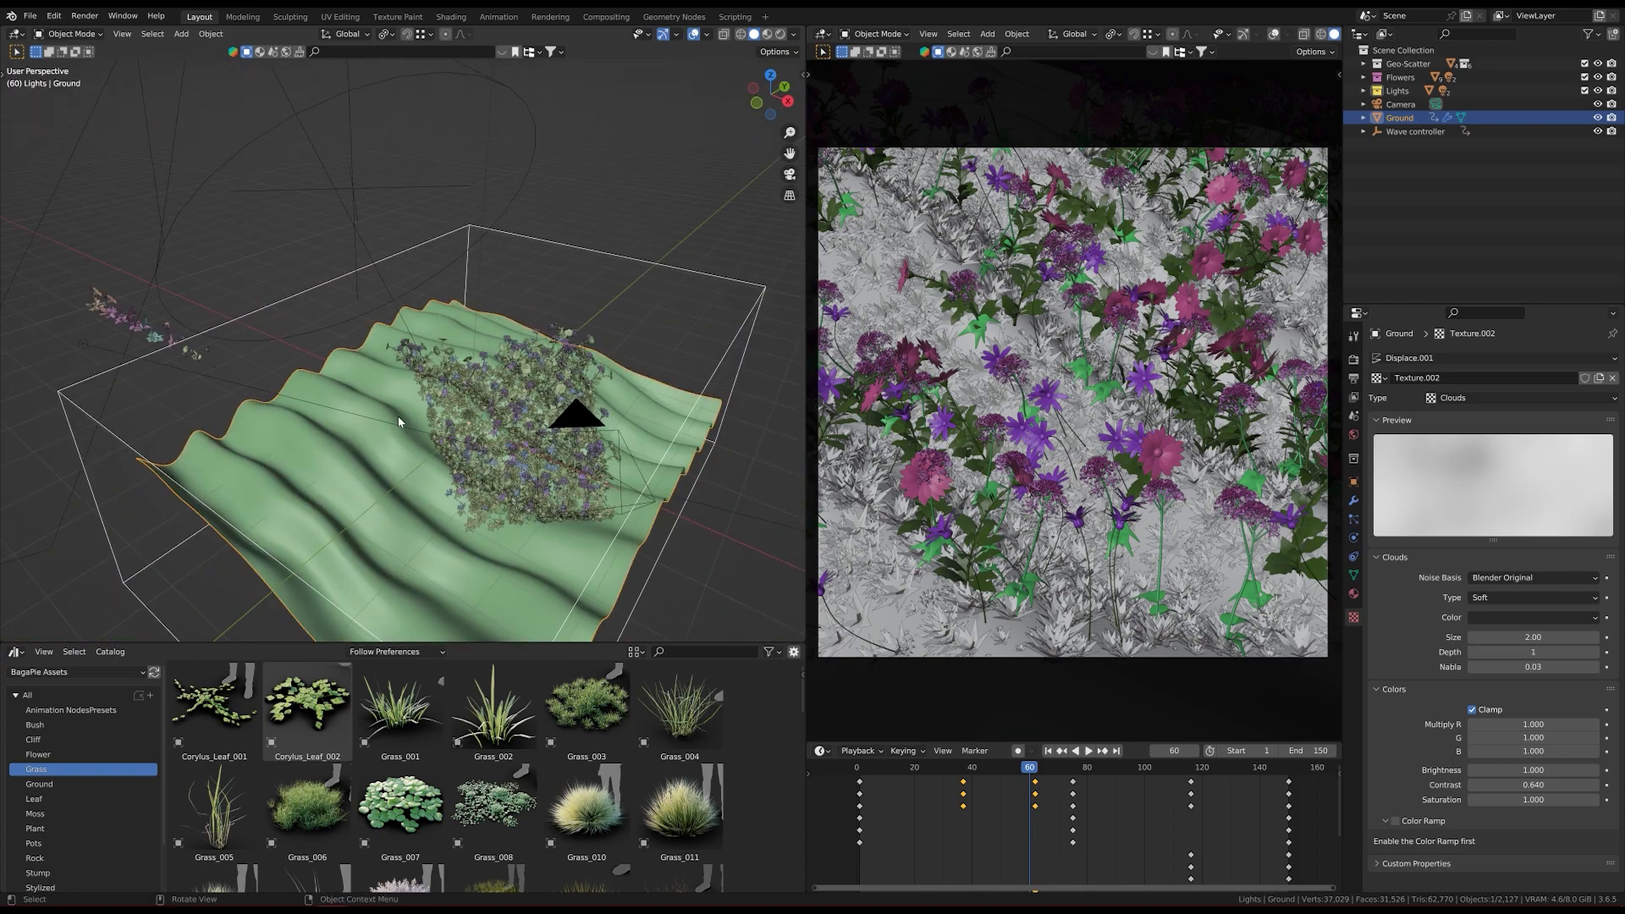
middle_click_drag(160, 318, 377, 386, "shift")
scroll(377, 386, "up", 6)
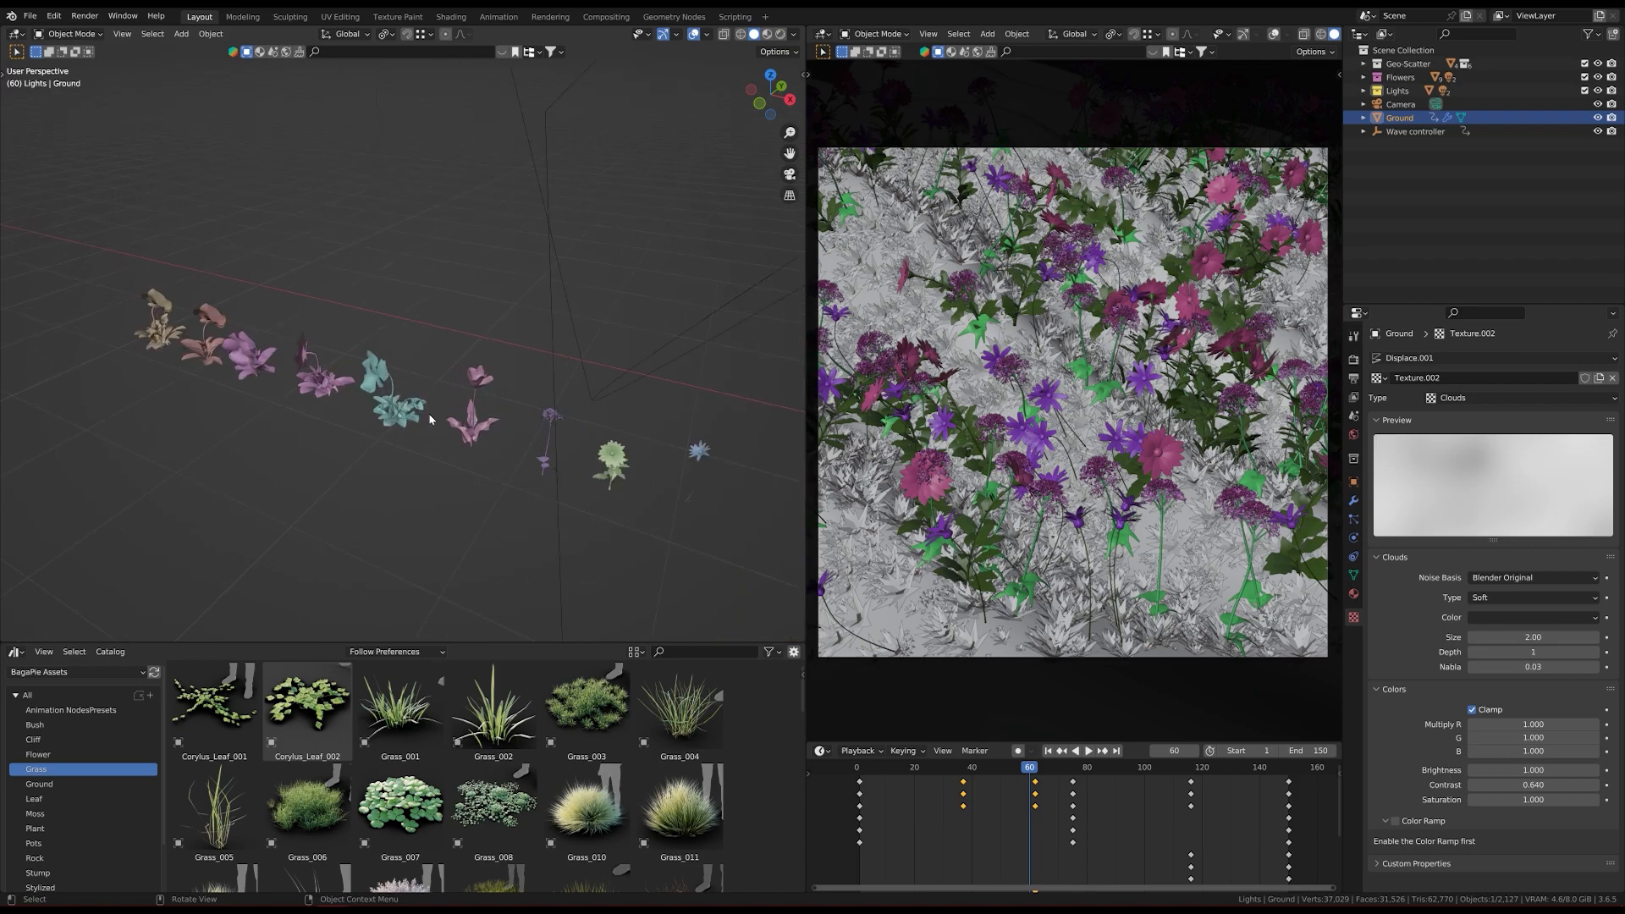
scroll(434, 403, "down", 8)
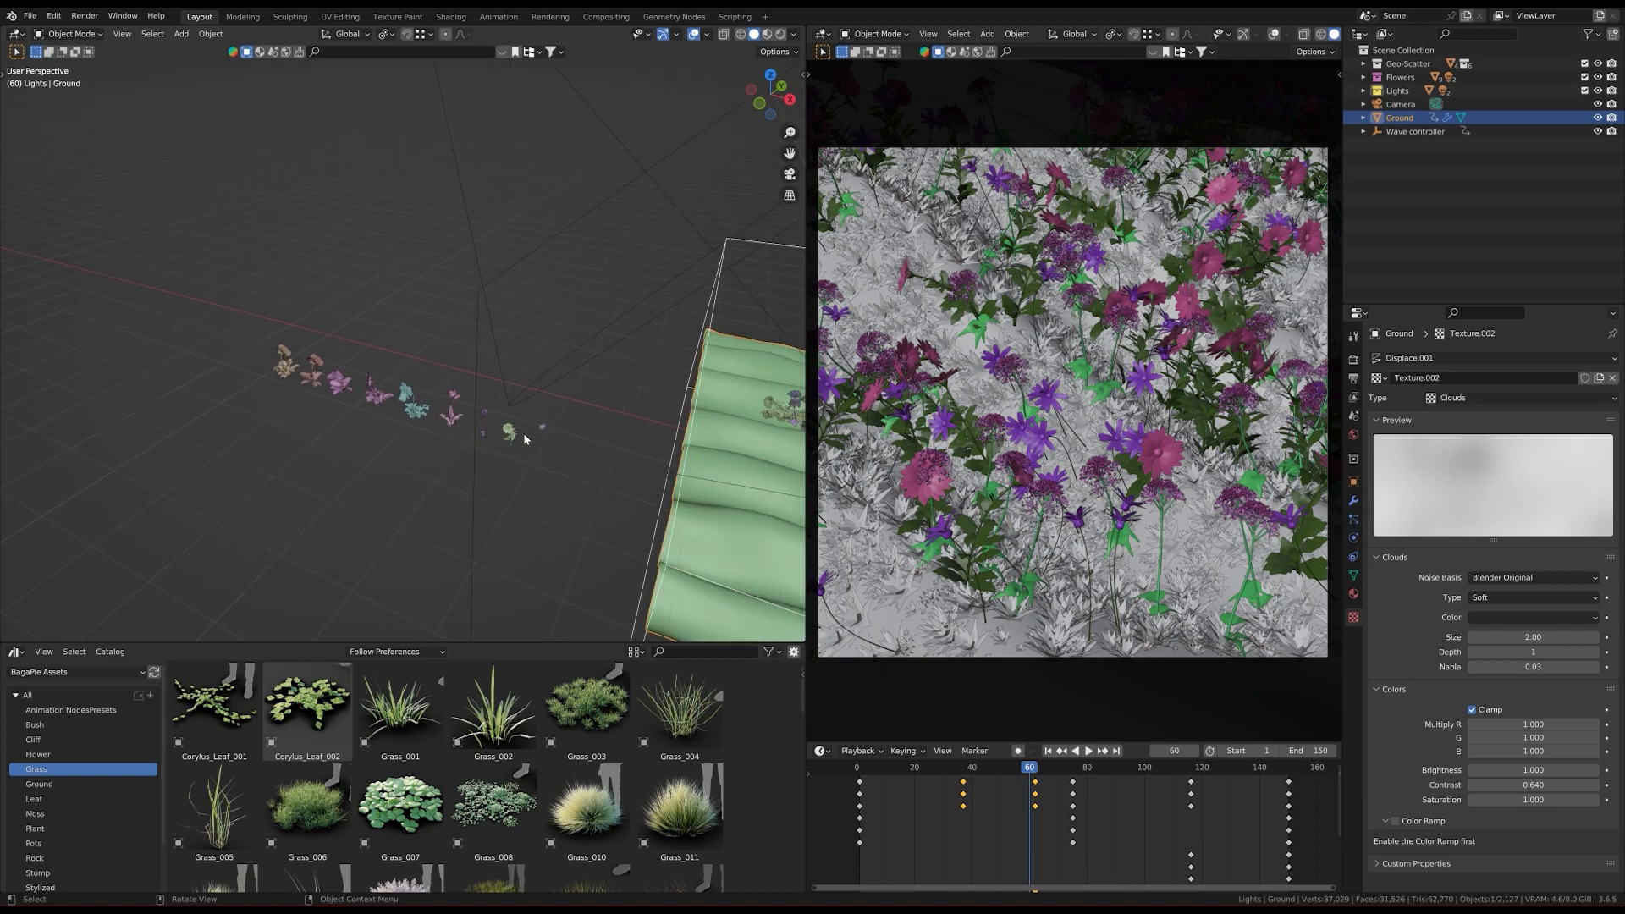
scroll(438, 453, "down", 3)
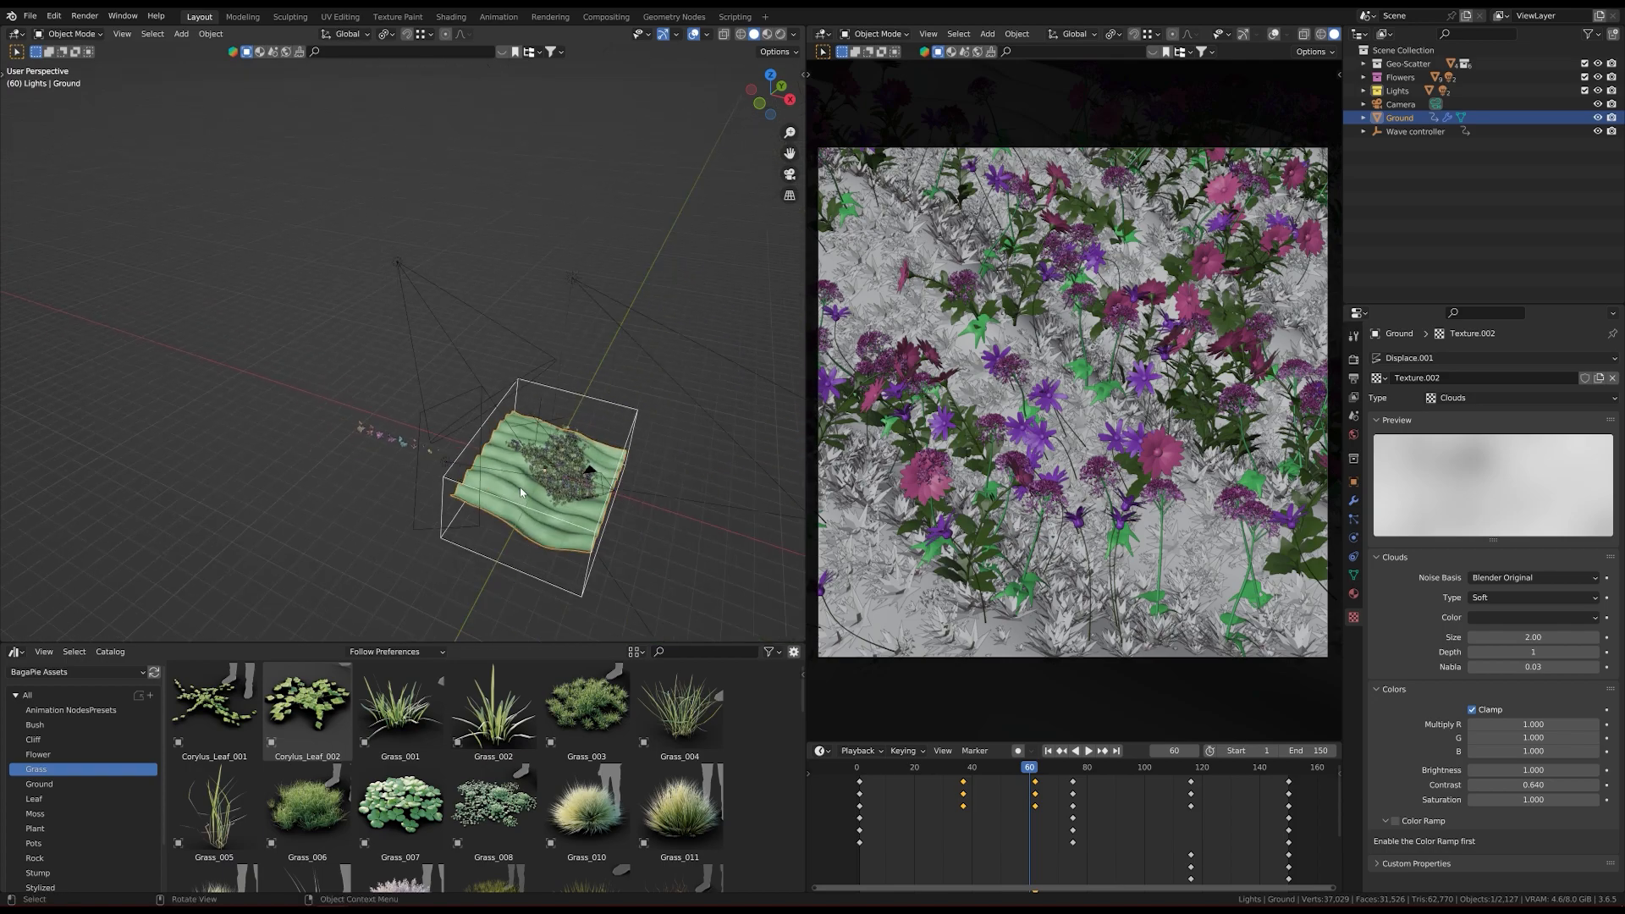
Step: Inspect the lights above the terrain, selecting the Animated_leaves12 spotlight and the Starlight Sun
middle_click_drag(520, 486, 501, 421)
scroll(439, 298, "up", 2)
left_click(418, 268)
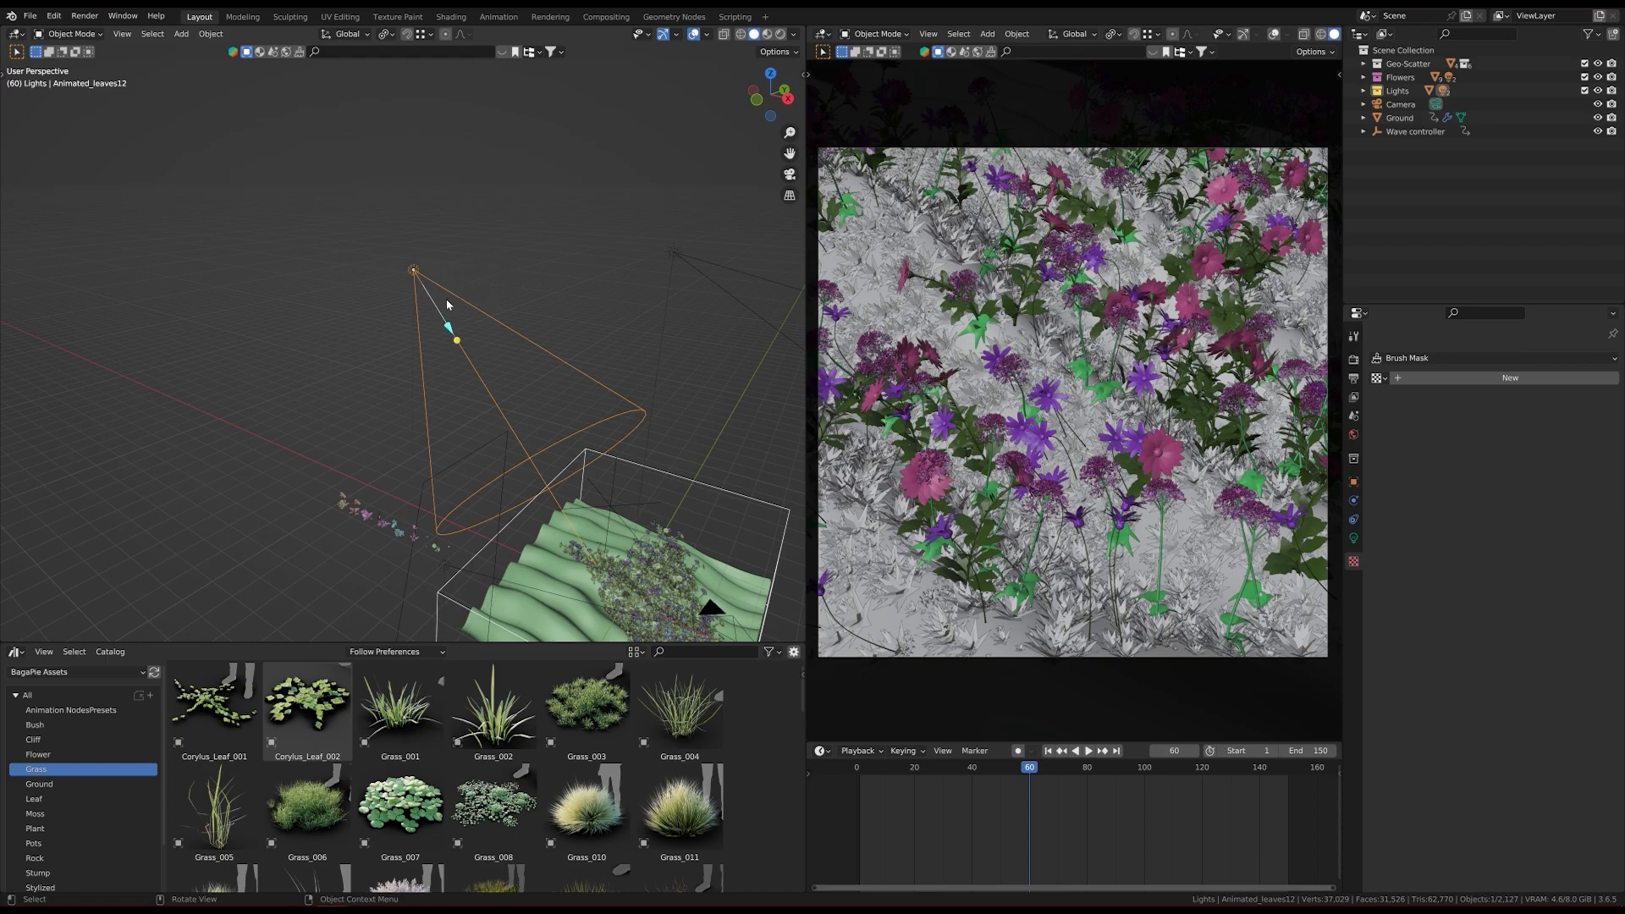
middle_click_drag(617, 556, 548, 501, "shift")
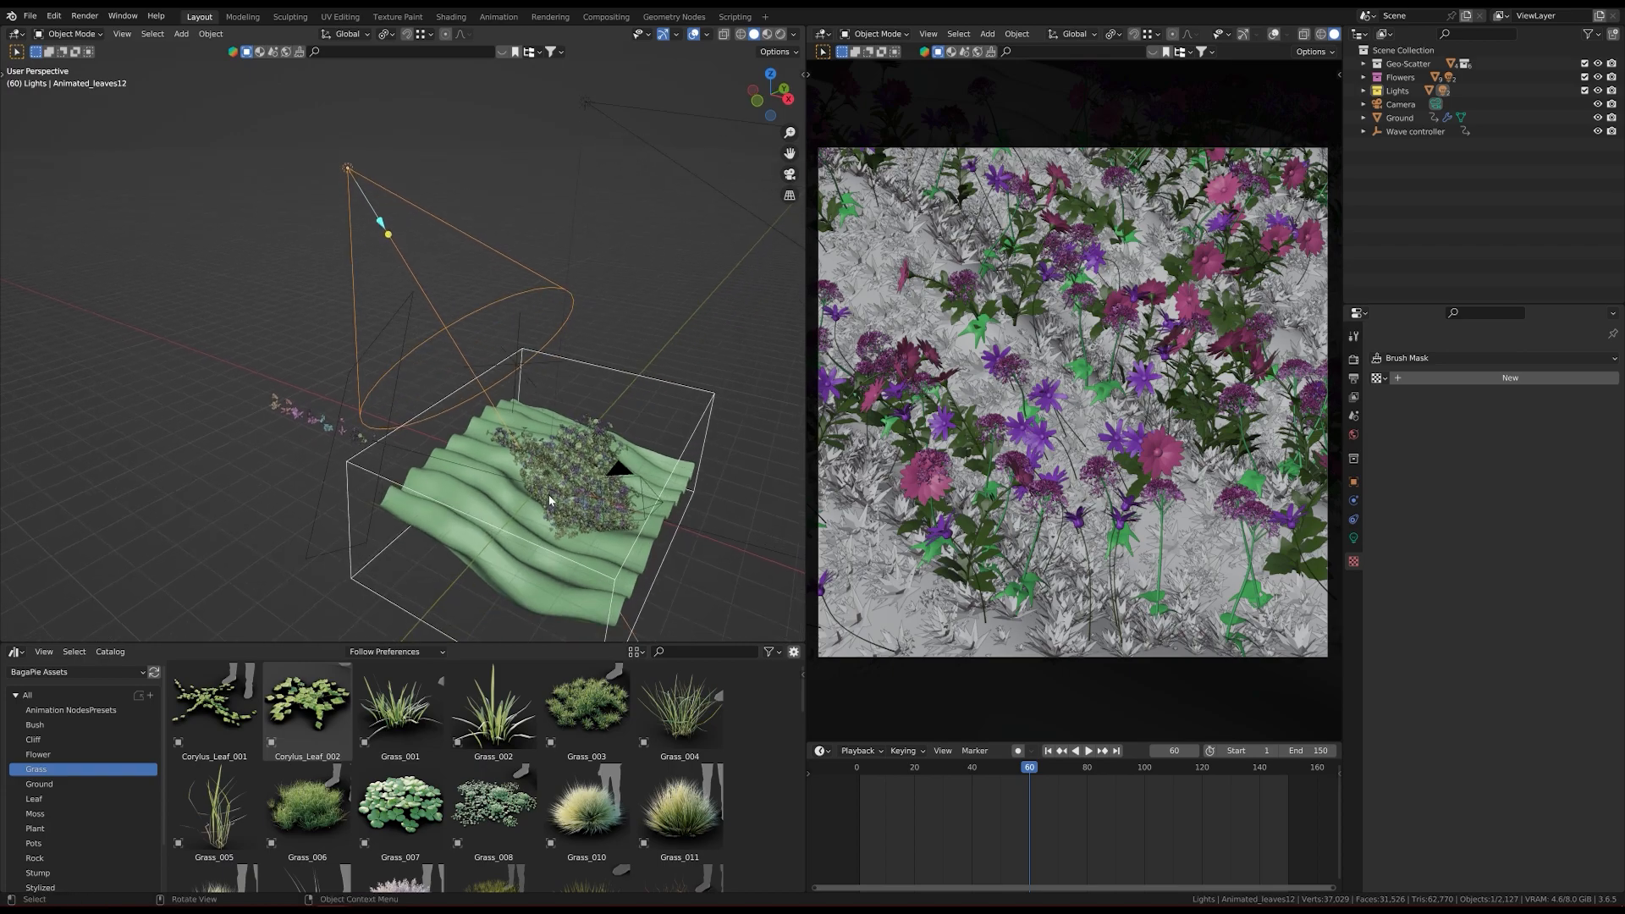
scroll(575, 500, "up", 3)
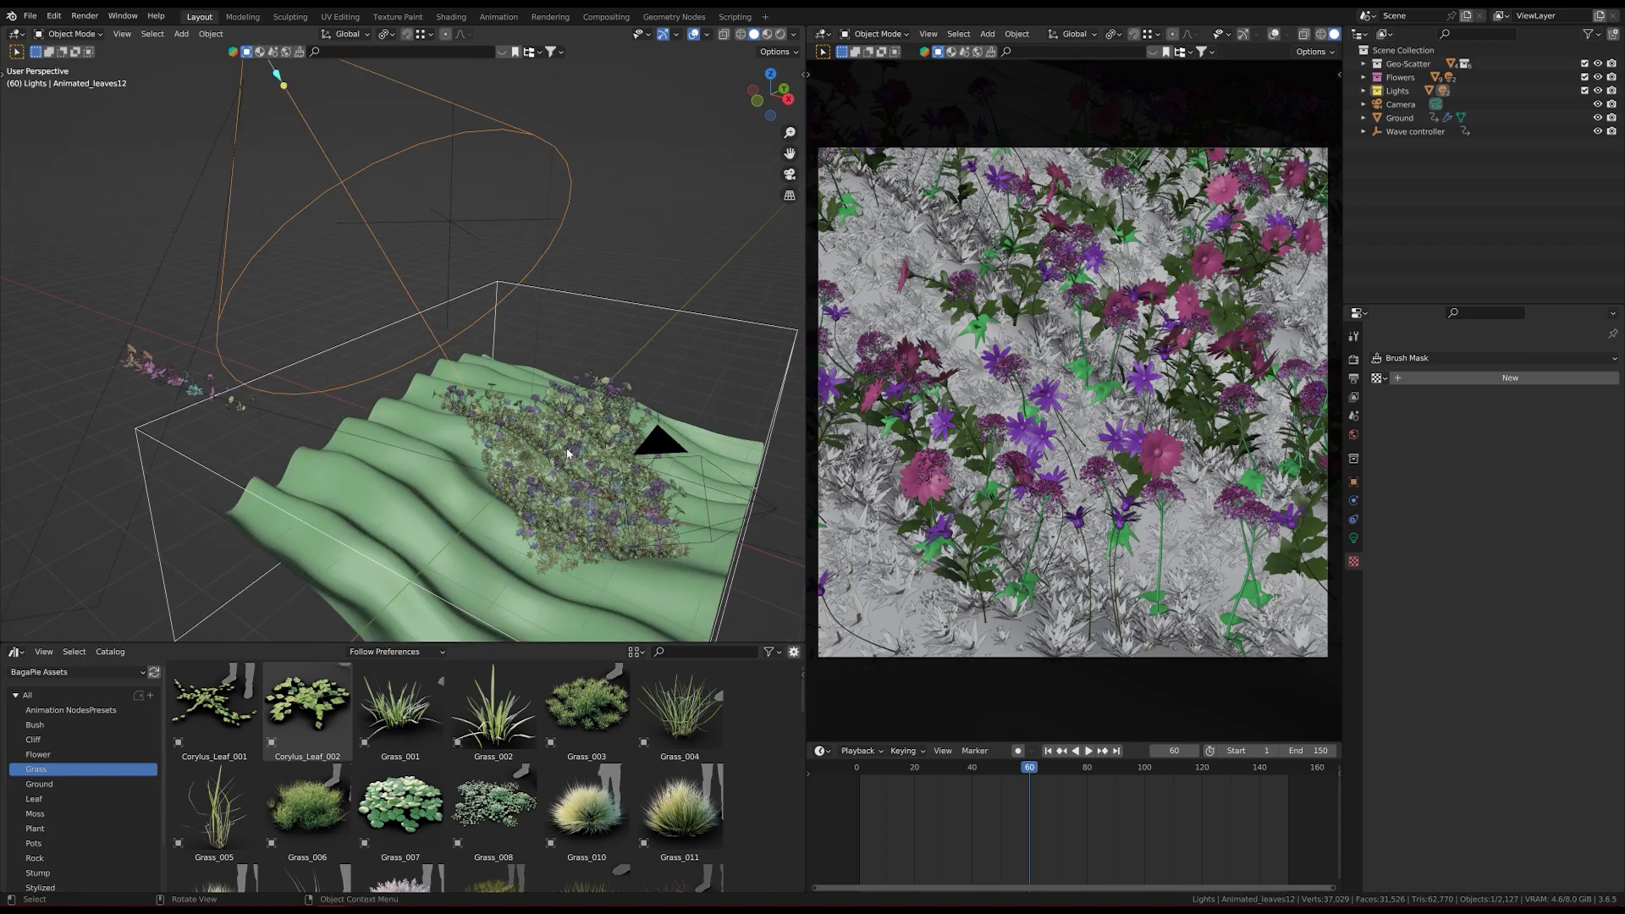
scroll(507, 472, "down", 3)
middle_click_drag(515, 490, 393, 456)
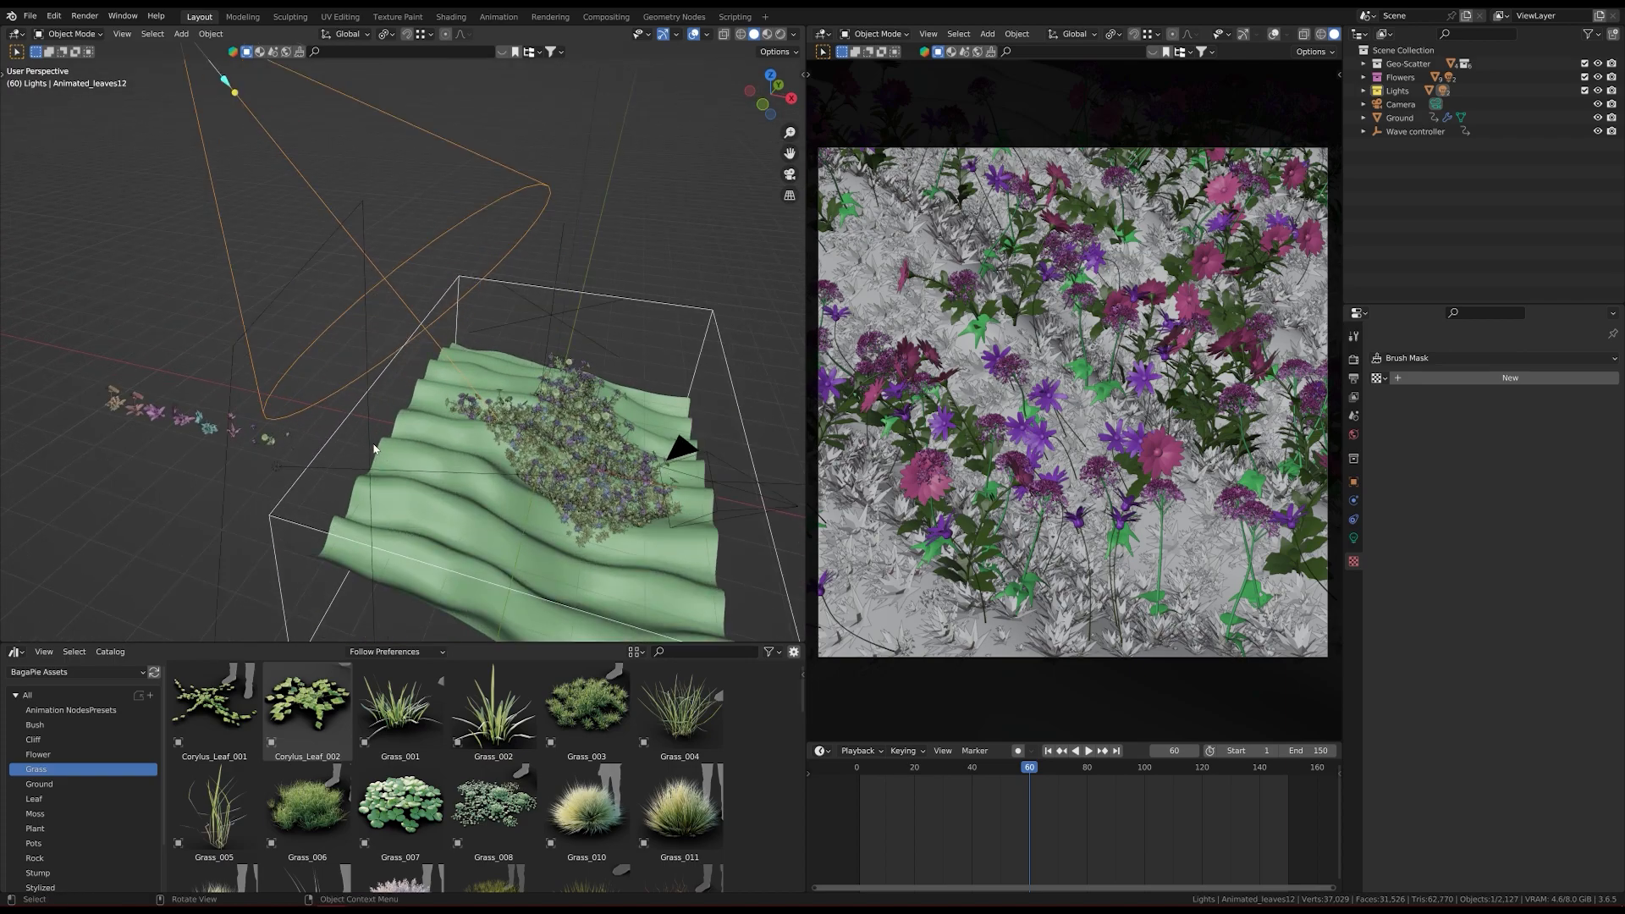
left_click(371, 446)
scroll(425, 449, "down", 3)
middle_click_drag(466, 448, 533, 413)
middle_click_drag(519, 496, 413, 257)
left_click(381, 254)
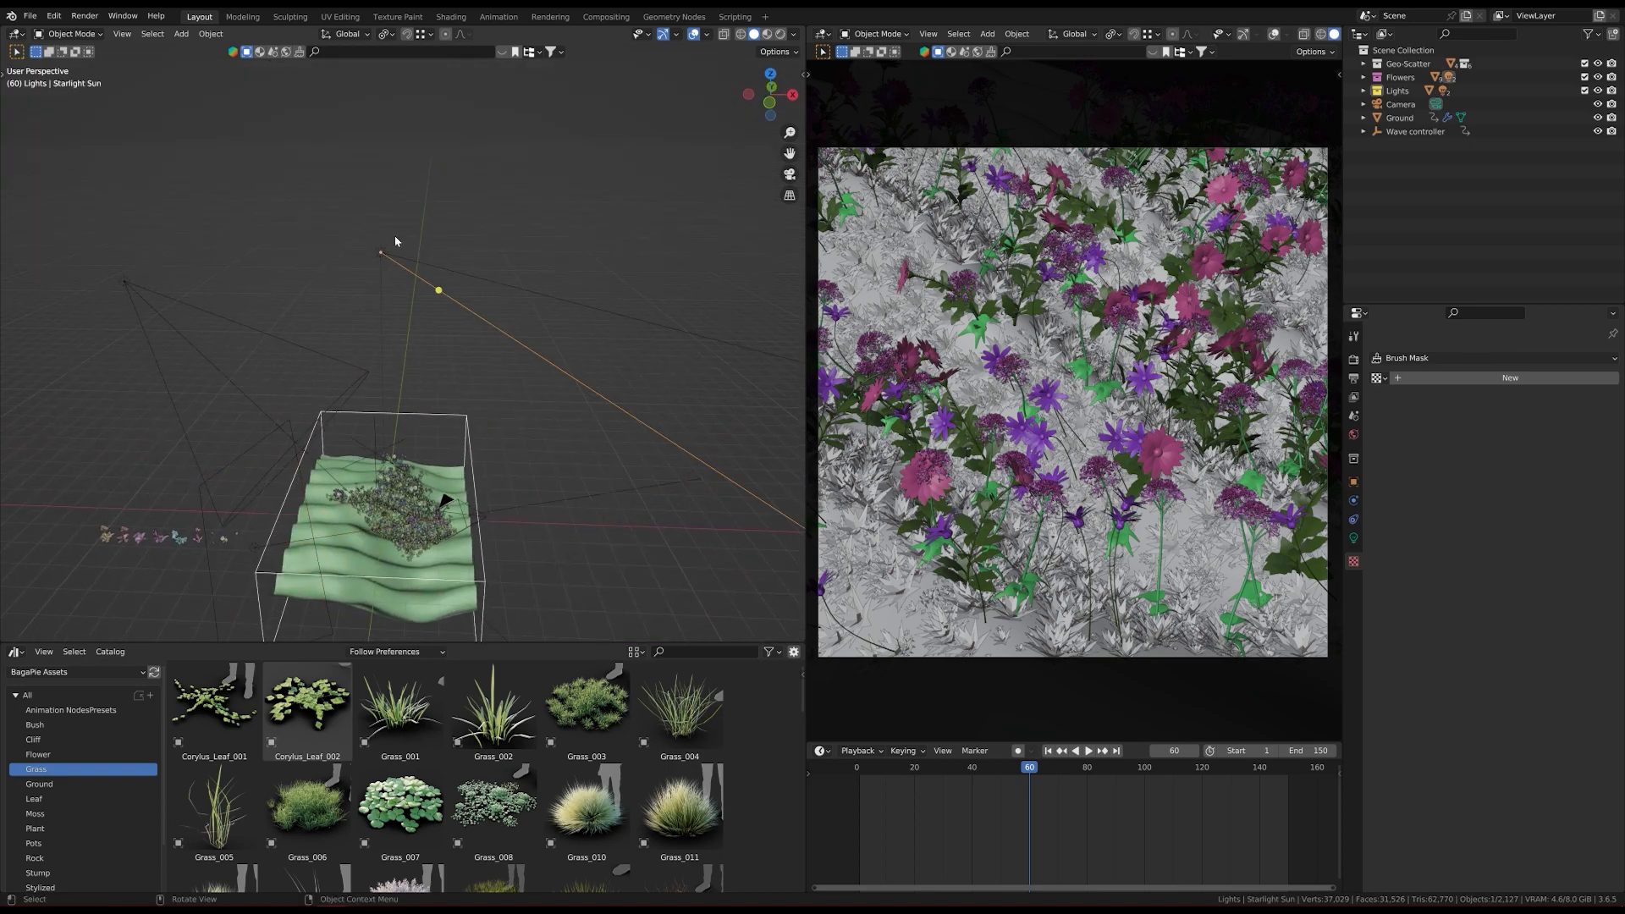
middle_click_drag(395, 294, 368, 180)
Step: Preview the scene in rendered shading and examine the volume cube, the leaf shadows and the lit flower patch
key("z")
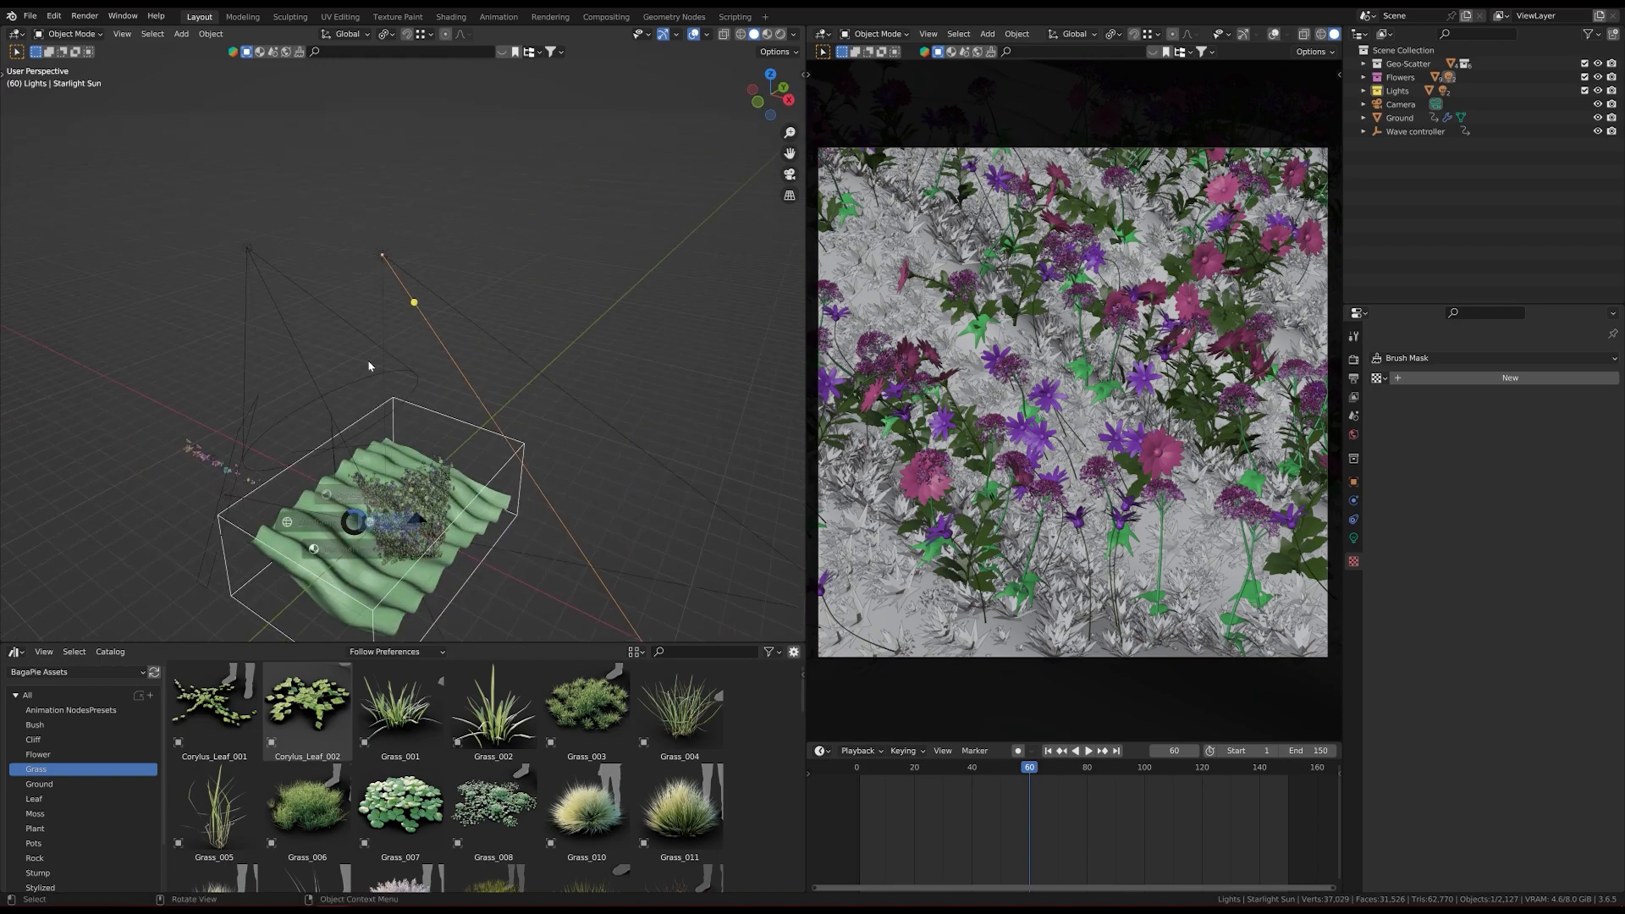
left_click(368, 180)
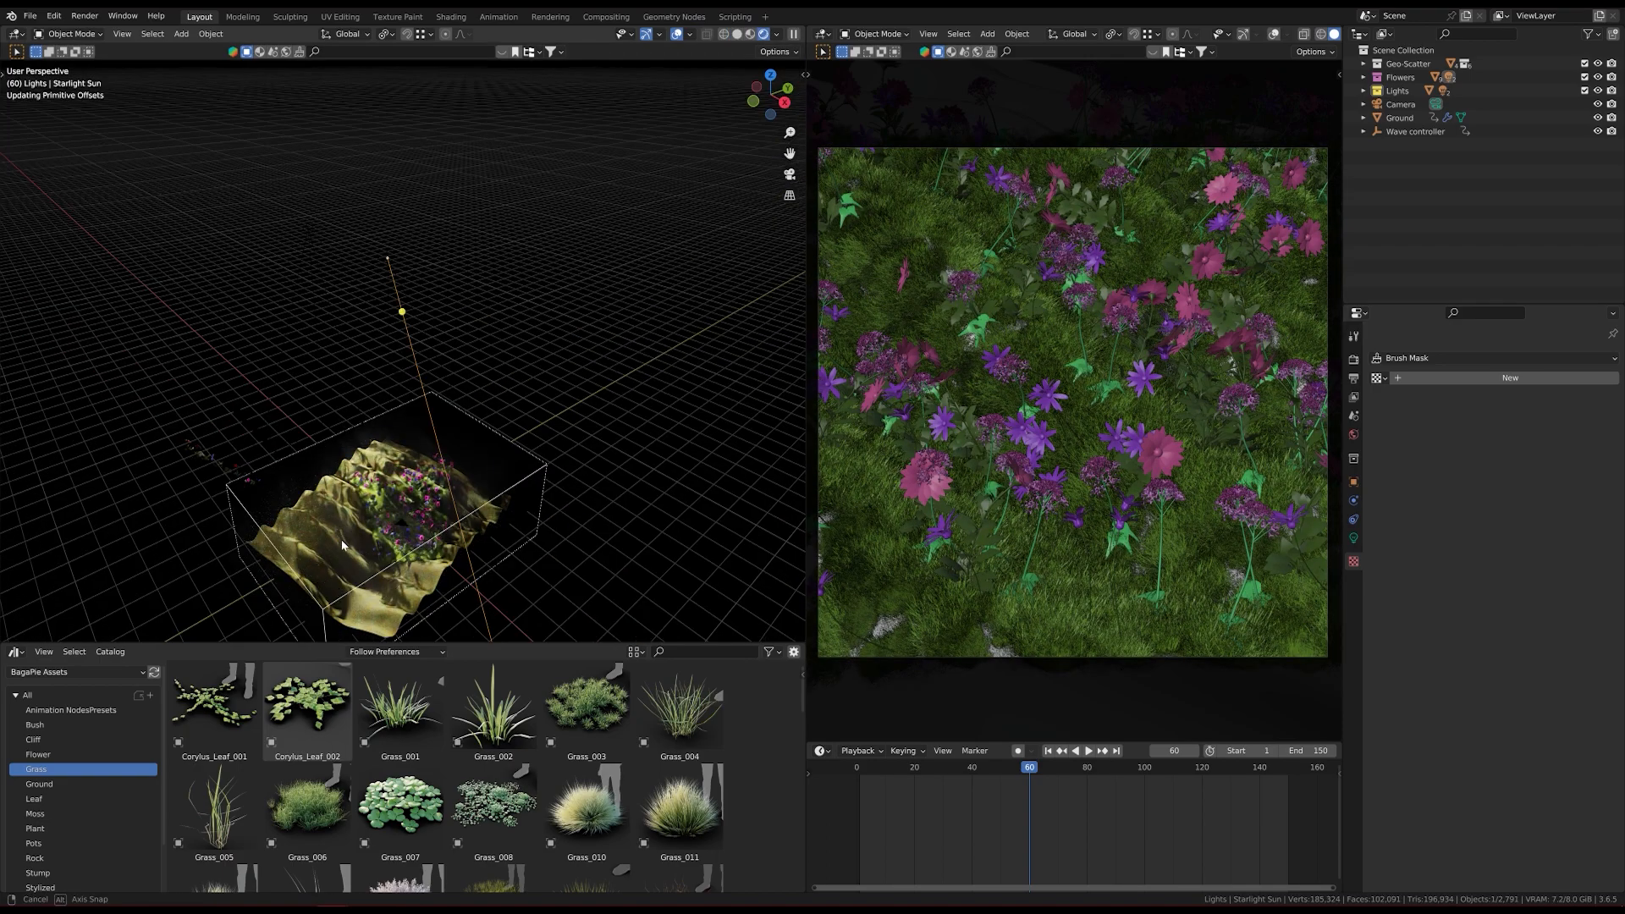
middle_click_drag(420, 392, 449, 356, "shift")
scroll(477, 322, "up", 4)
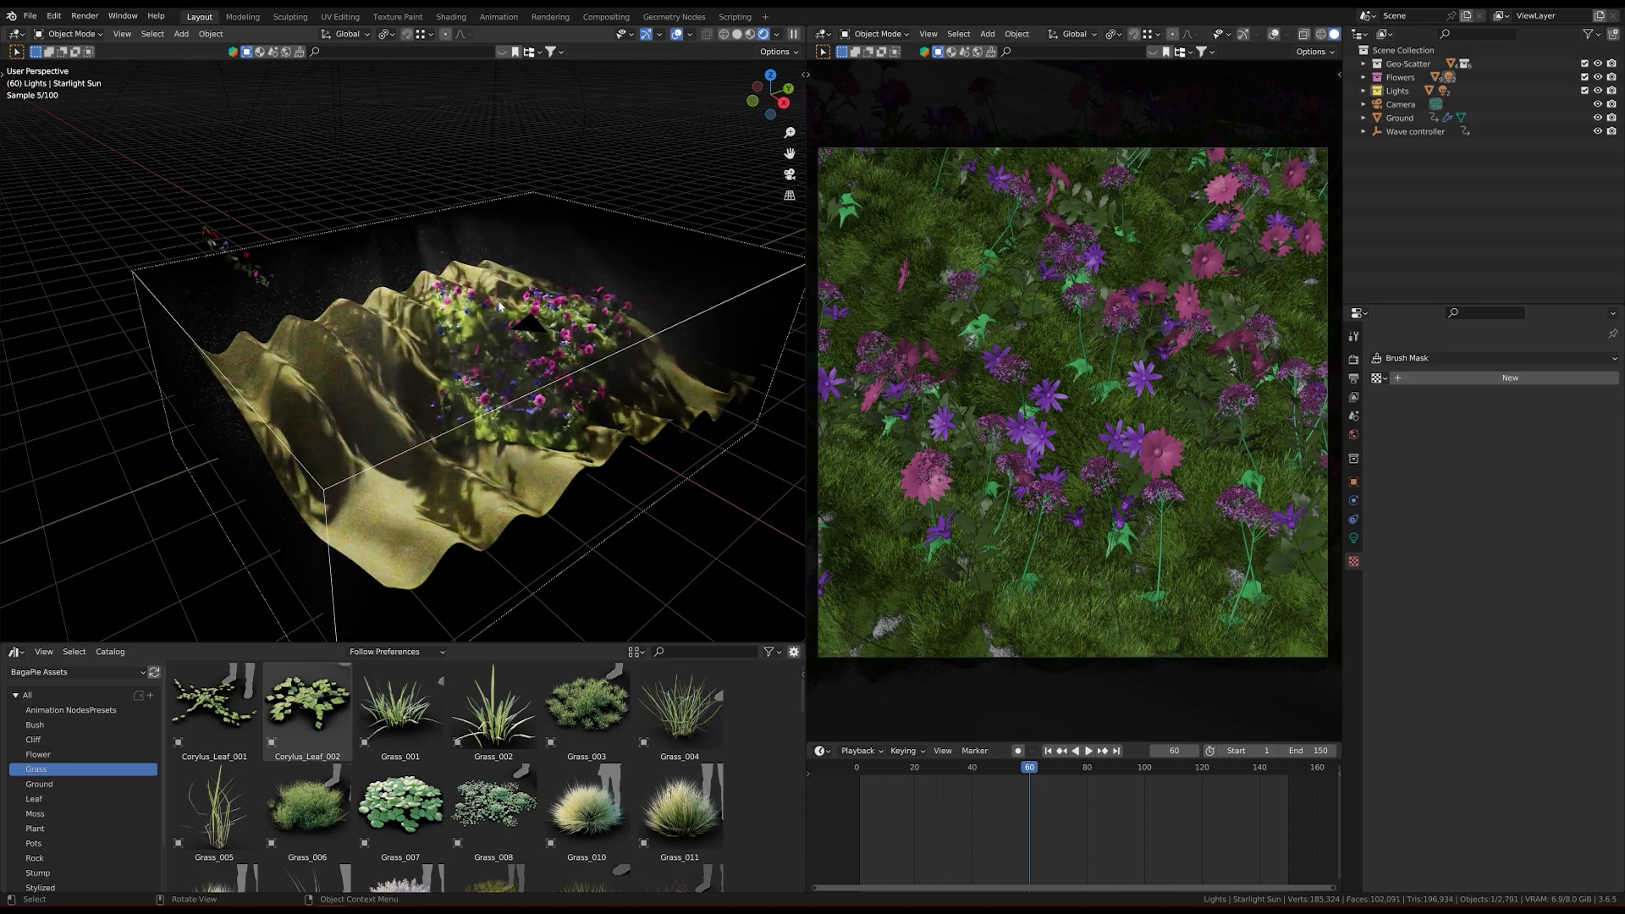
scroll(711, 330, "down", 3)
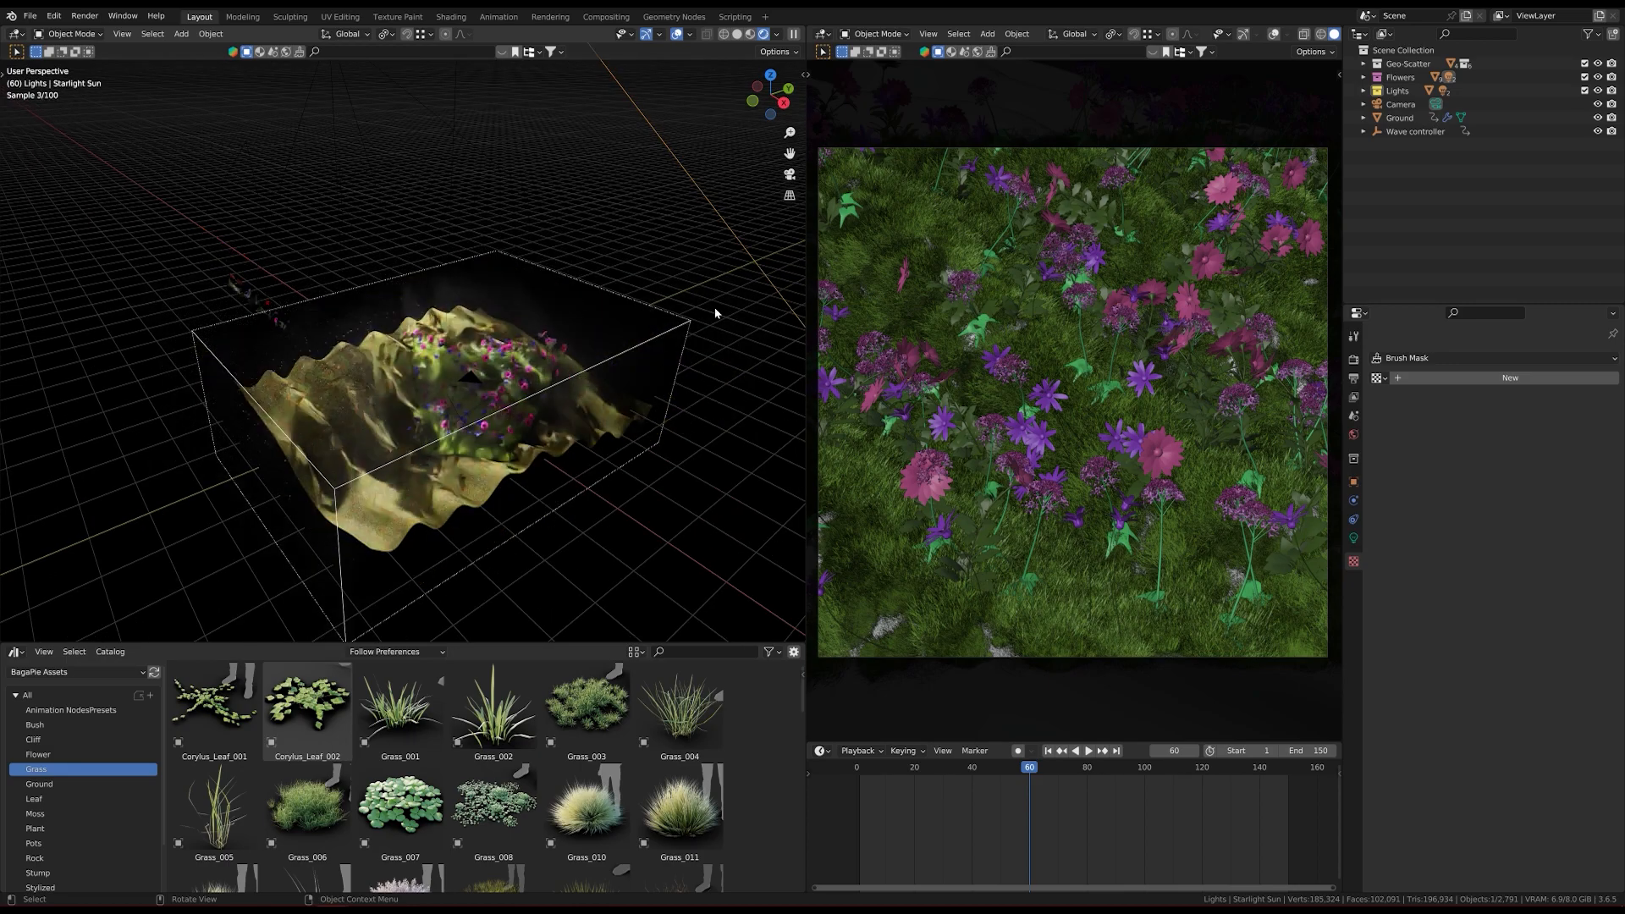
left_click(620, 360)
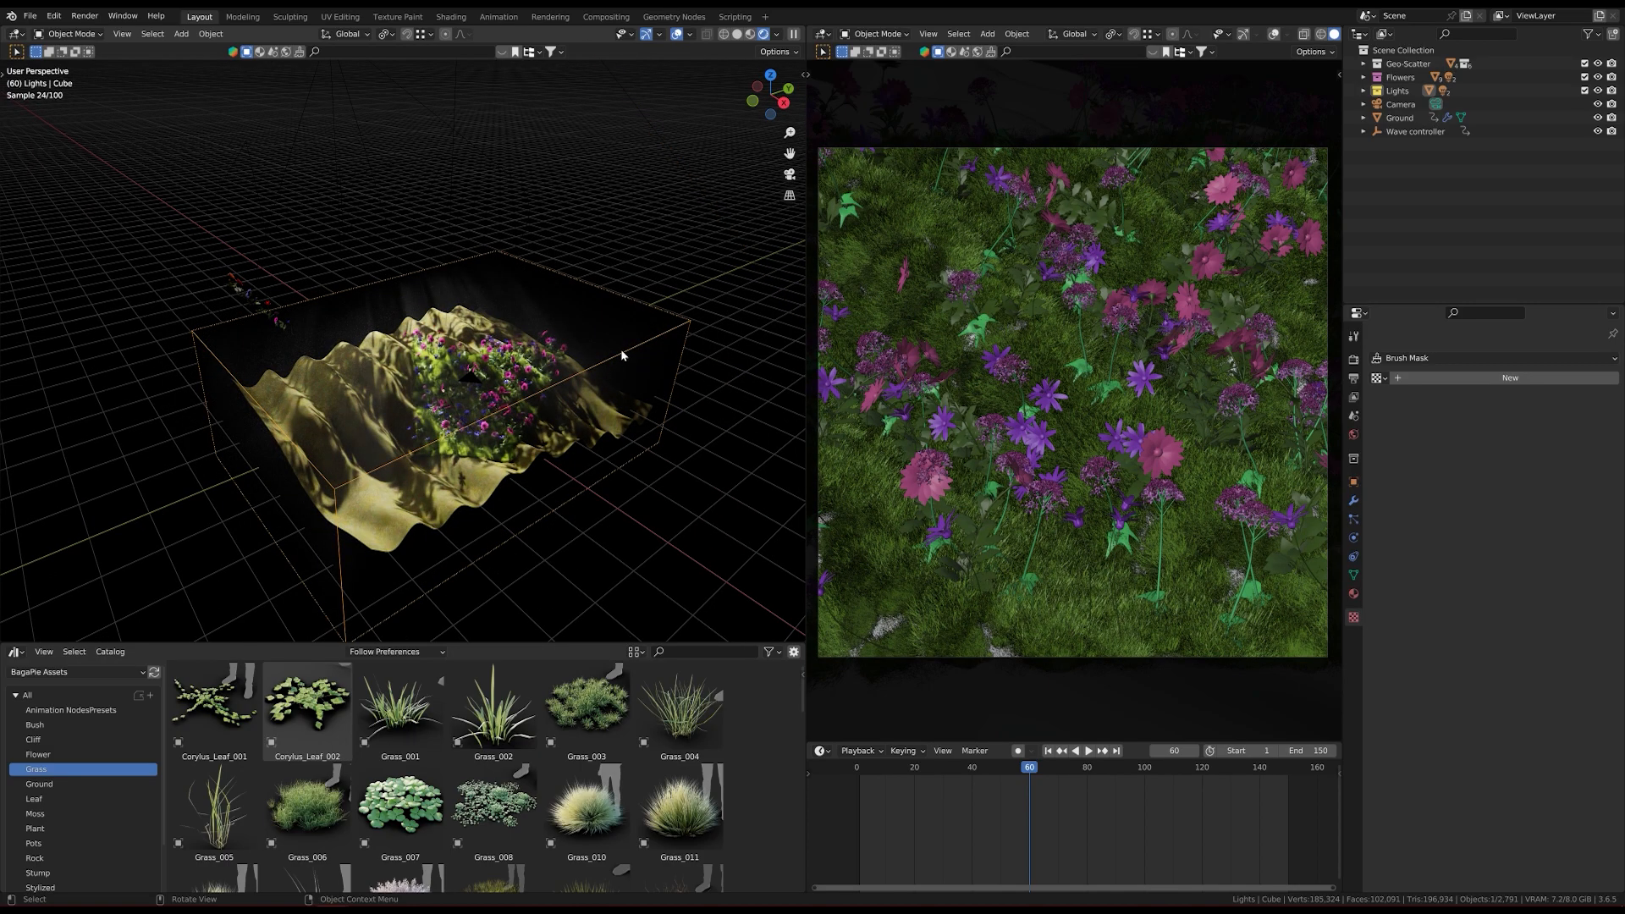
scroll(437, 339, "up", 4)
middle_click_drag(436, 338, 512, 329)
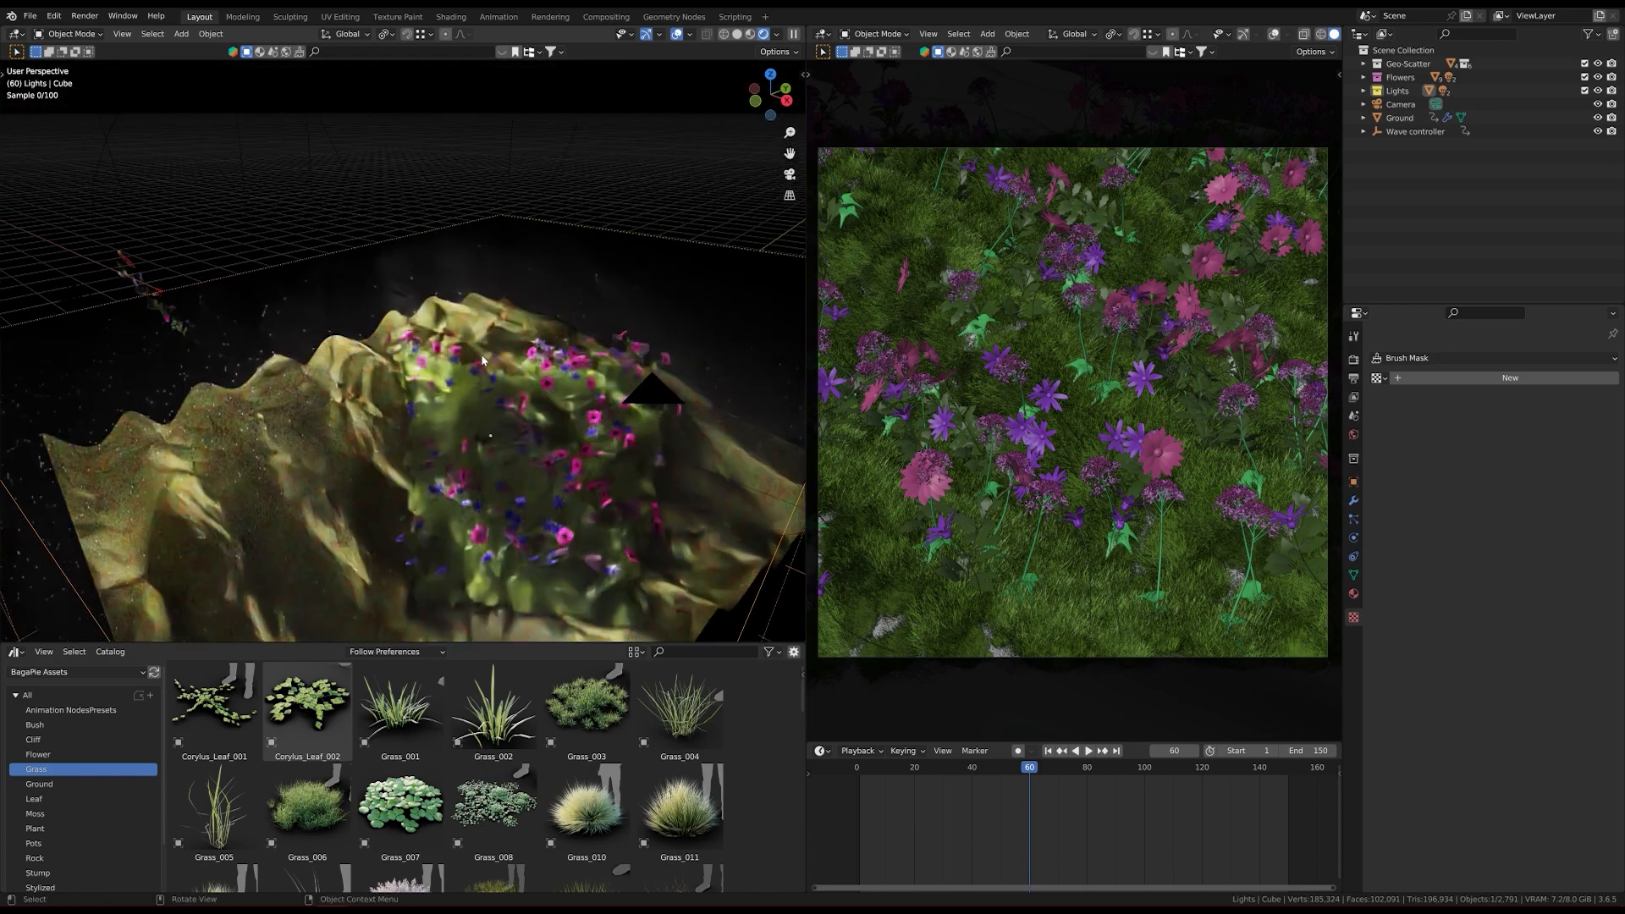
scroll(511, 328, "up", 3)
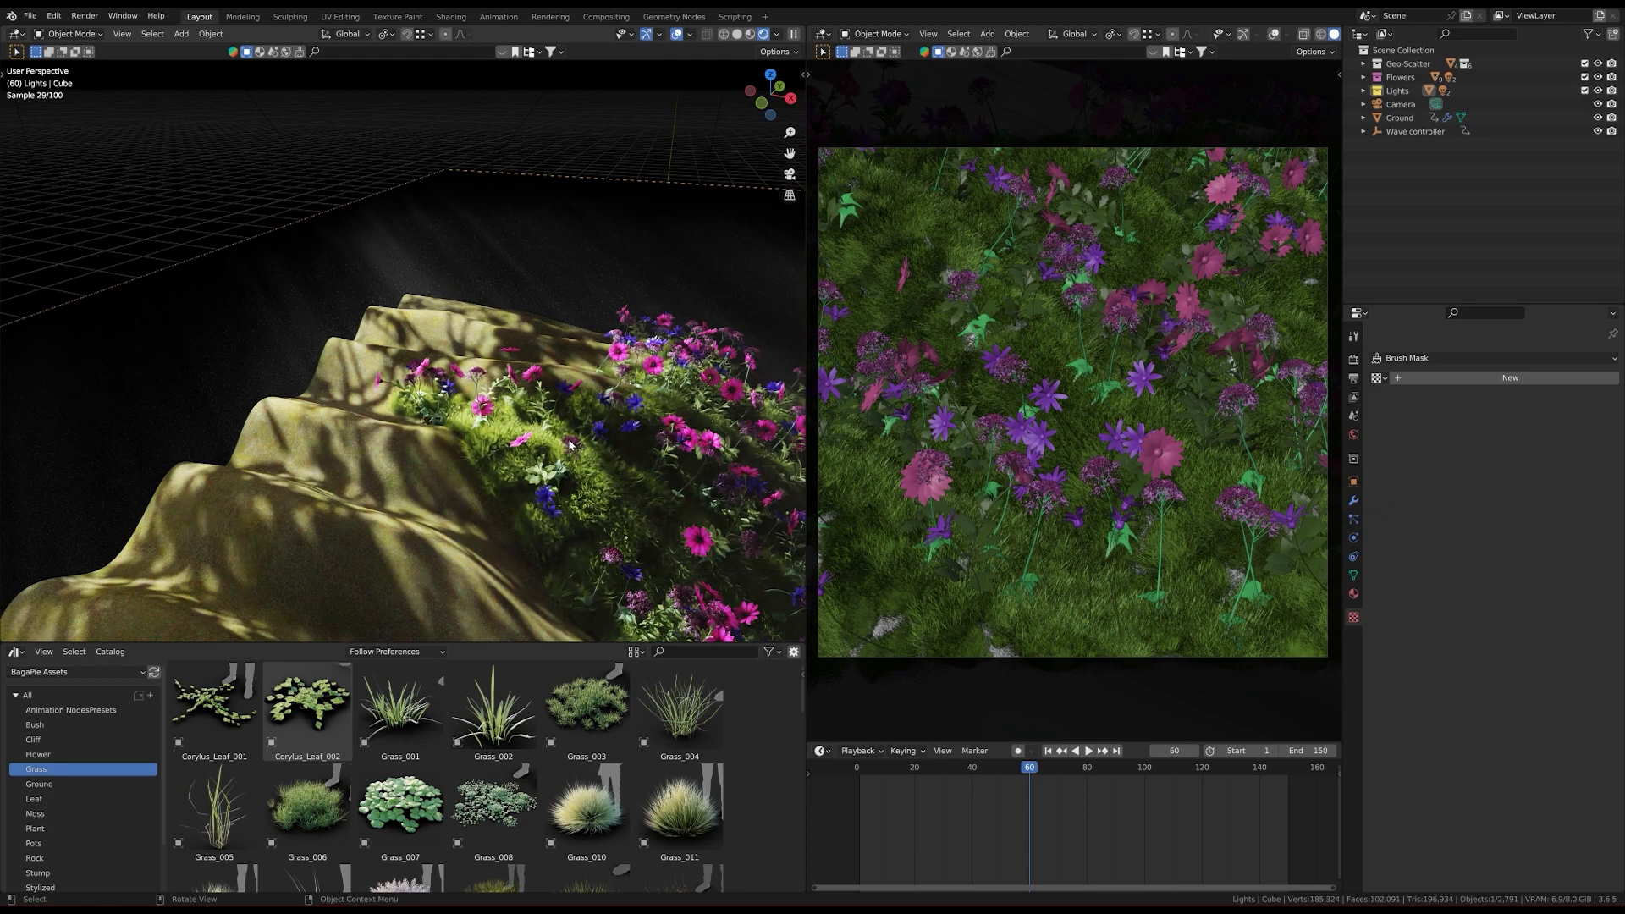
middle_click_drag(601, 474, 540, 465)
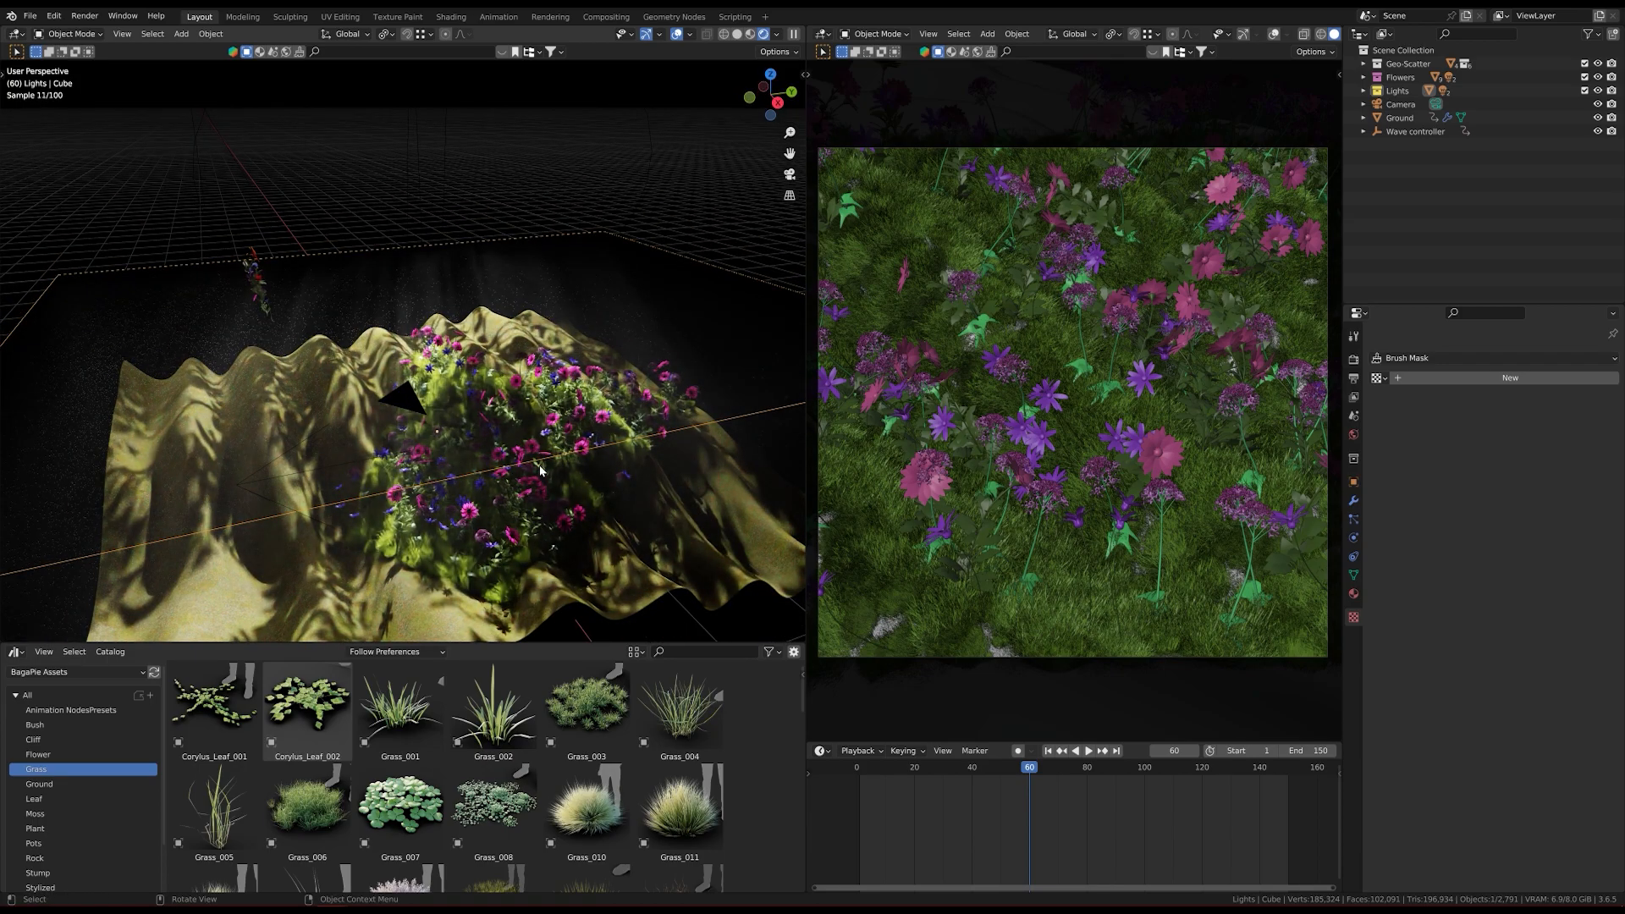
middle_click_drag(540, 465, 530, 465)
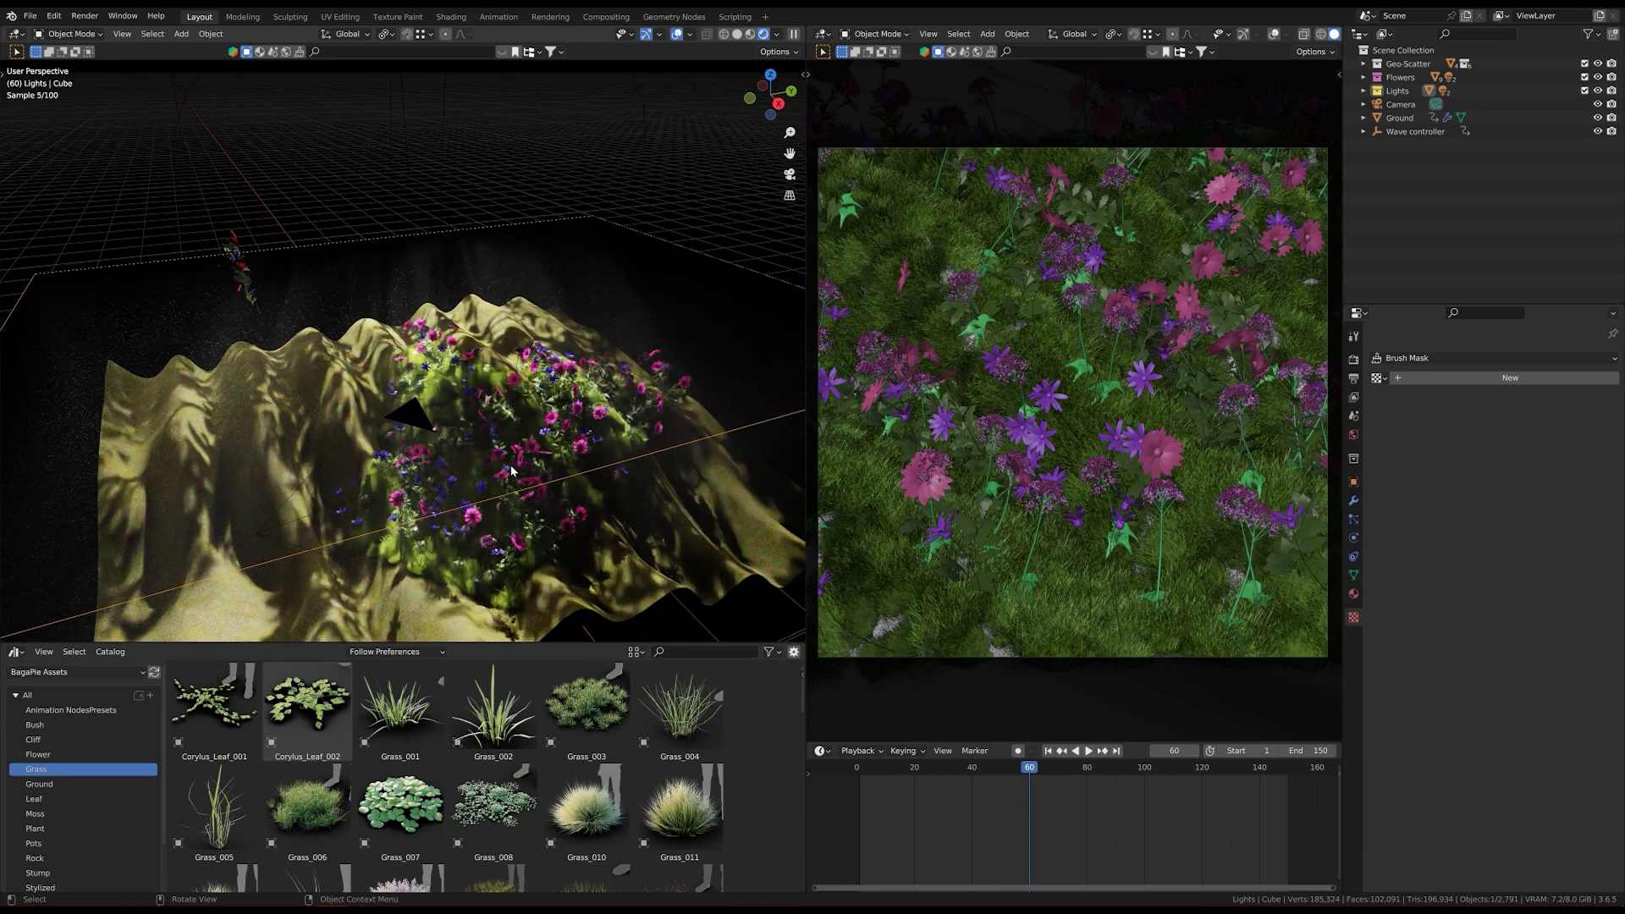
Step: Look at the rendered flower field through the camera and return the viewport to solid shading
key("KP_0")
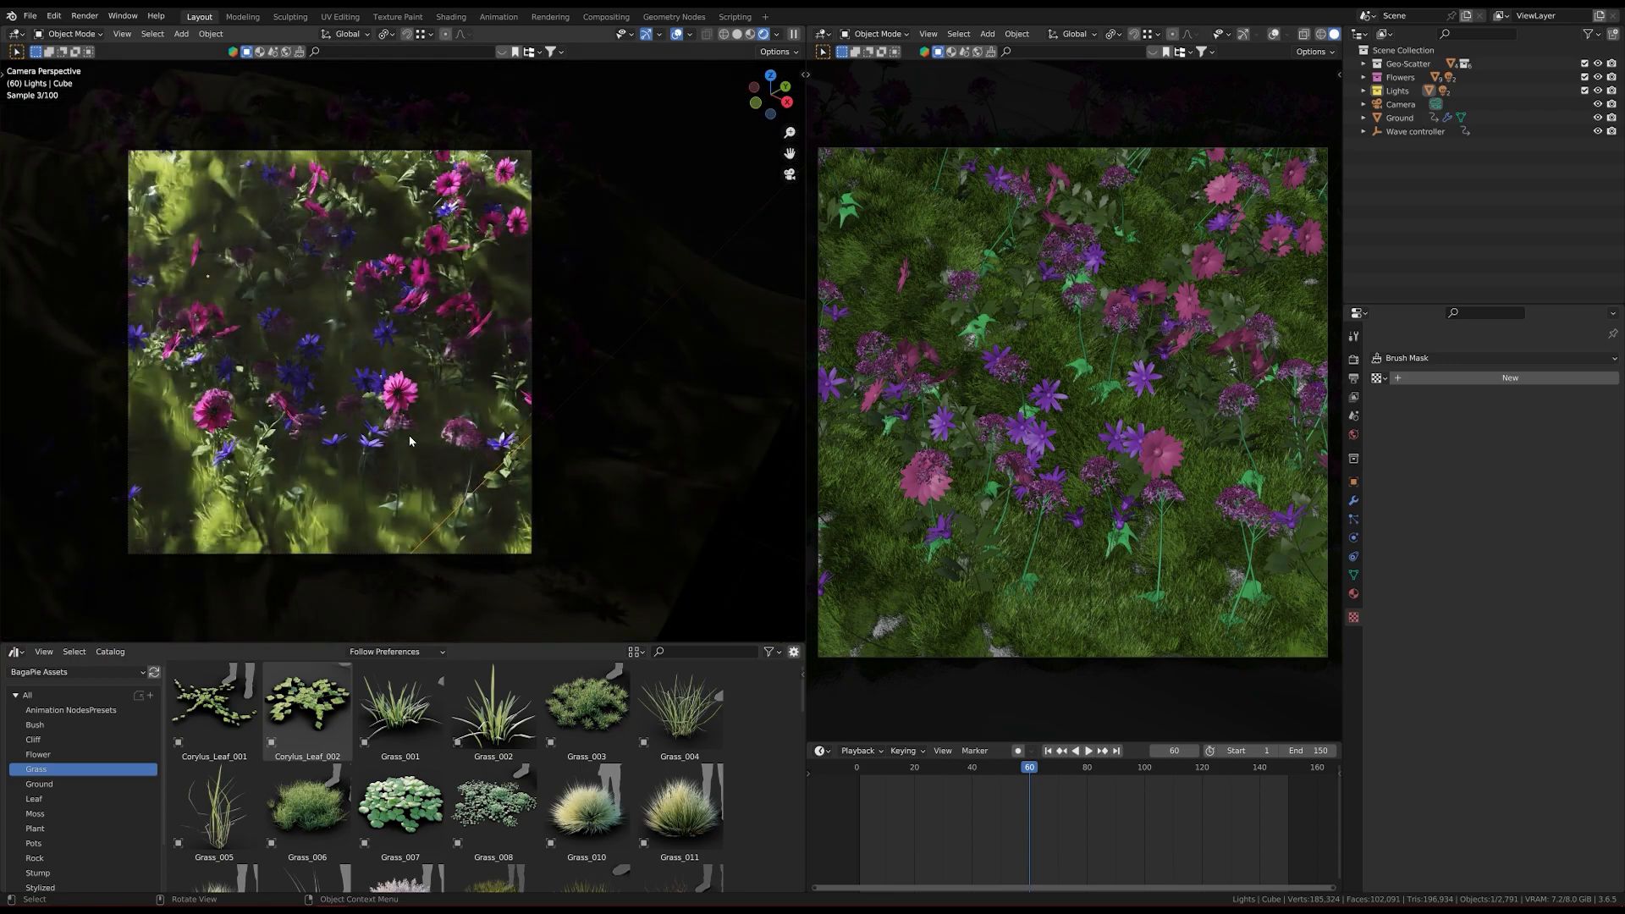
key("z")
key("alt+Tab")
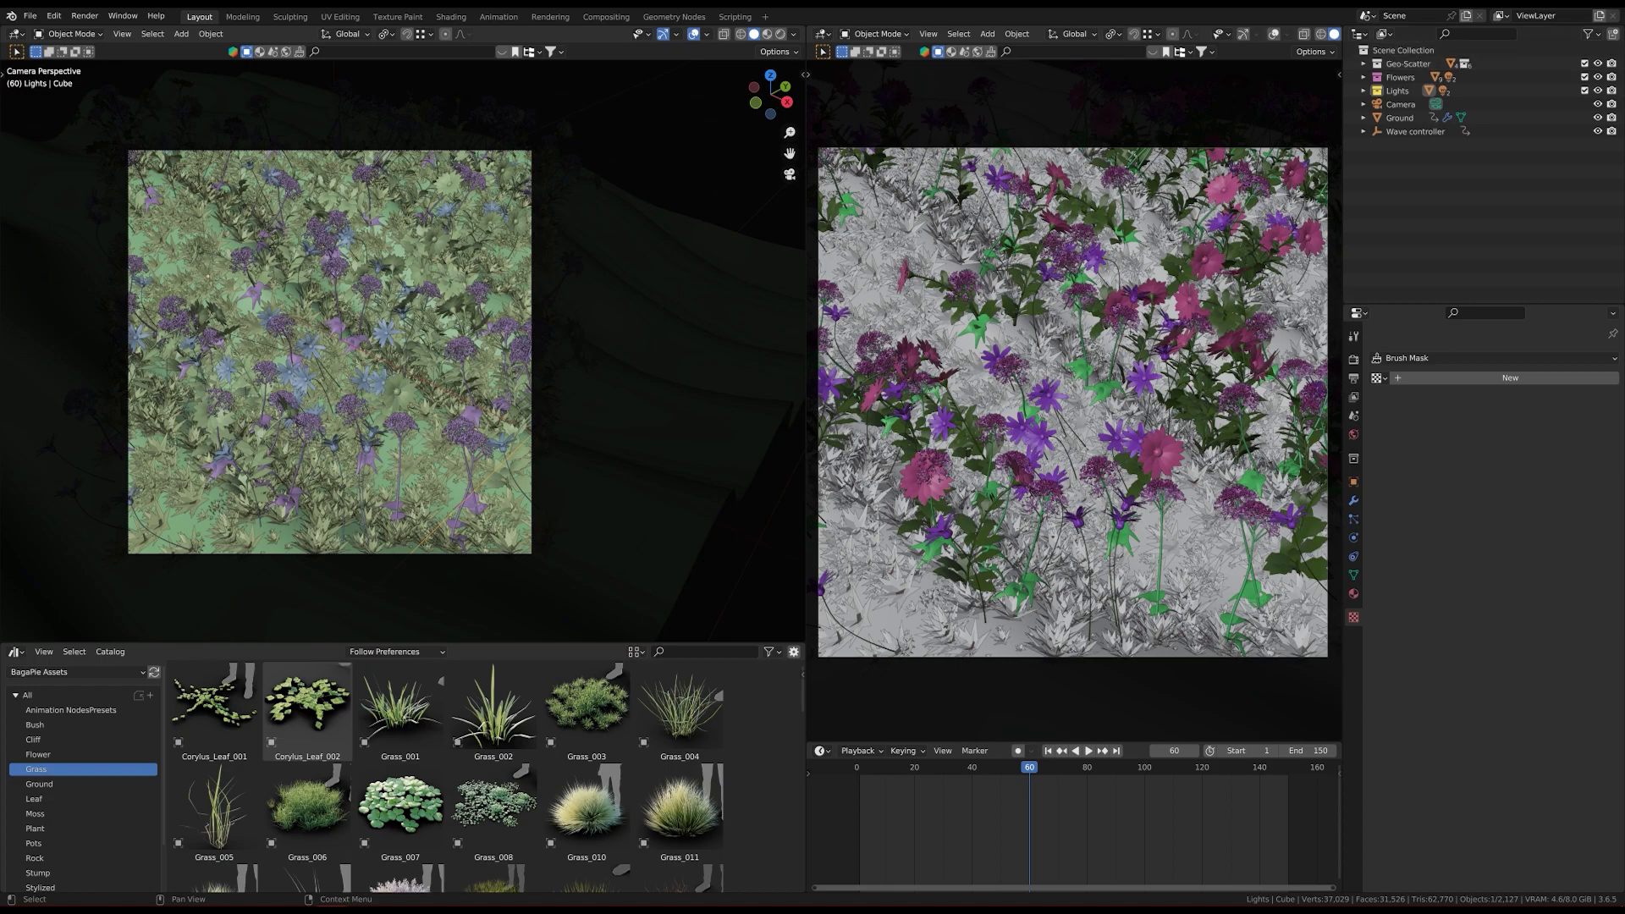
Step: Leave the finished flower scene for an empty one and add a plane named Ground
key("ctrl+q")
left_click(845, 480)
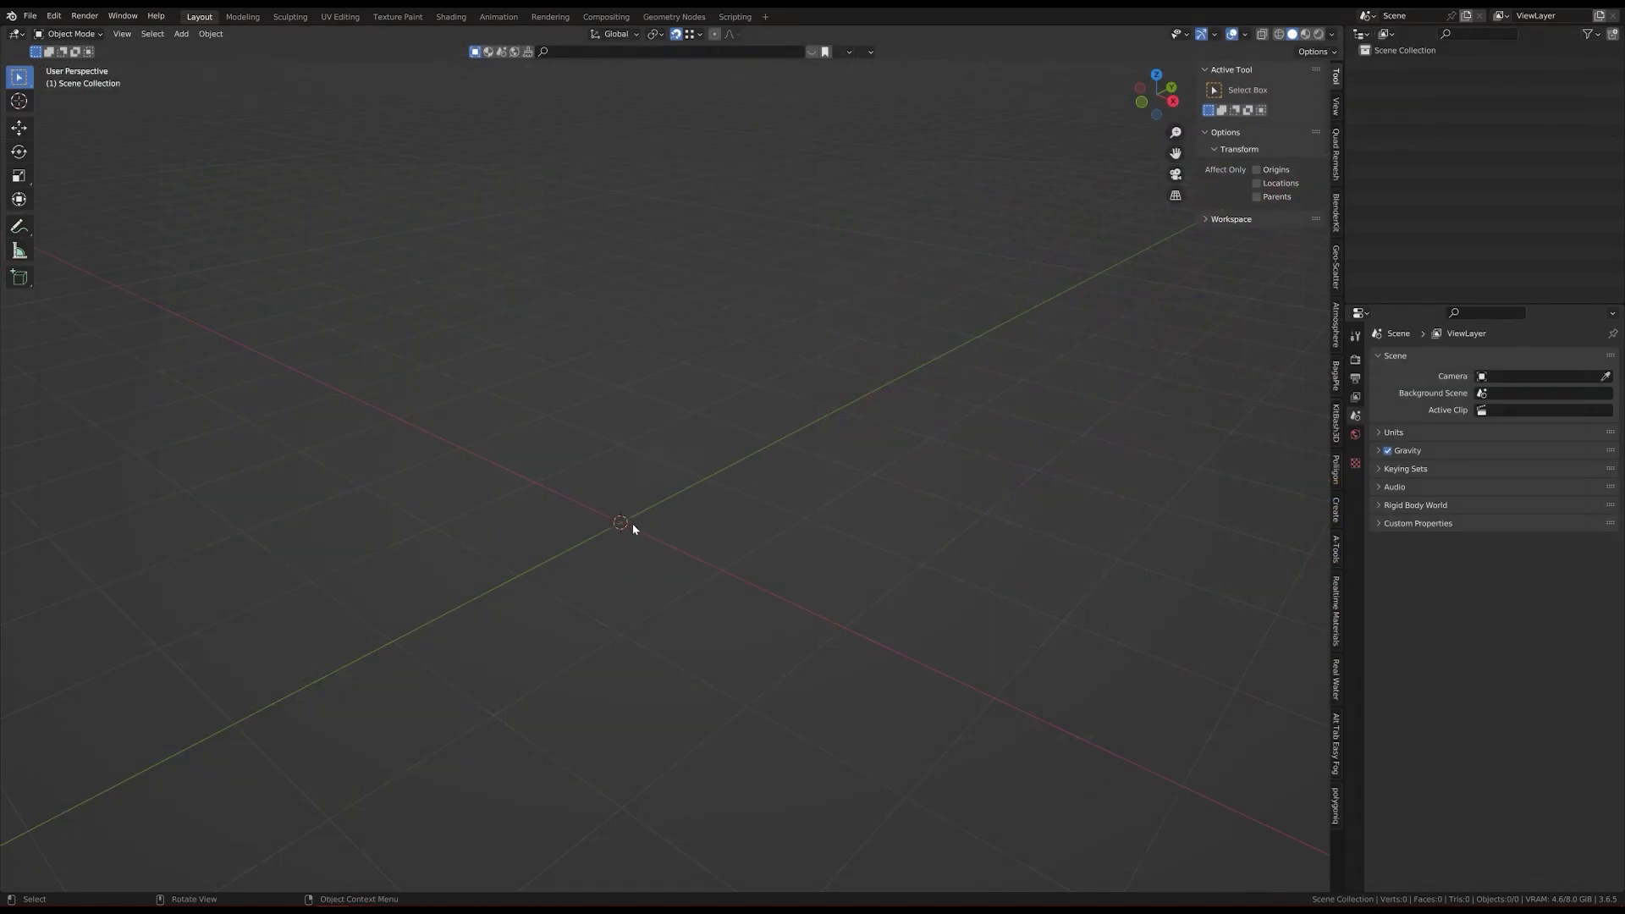
middle_click_drag(625, 521, 618, 406)
key("shift+a")
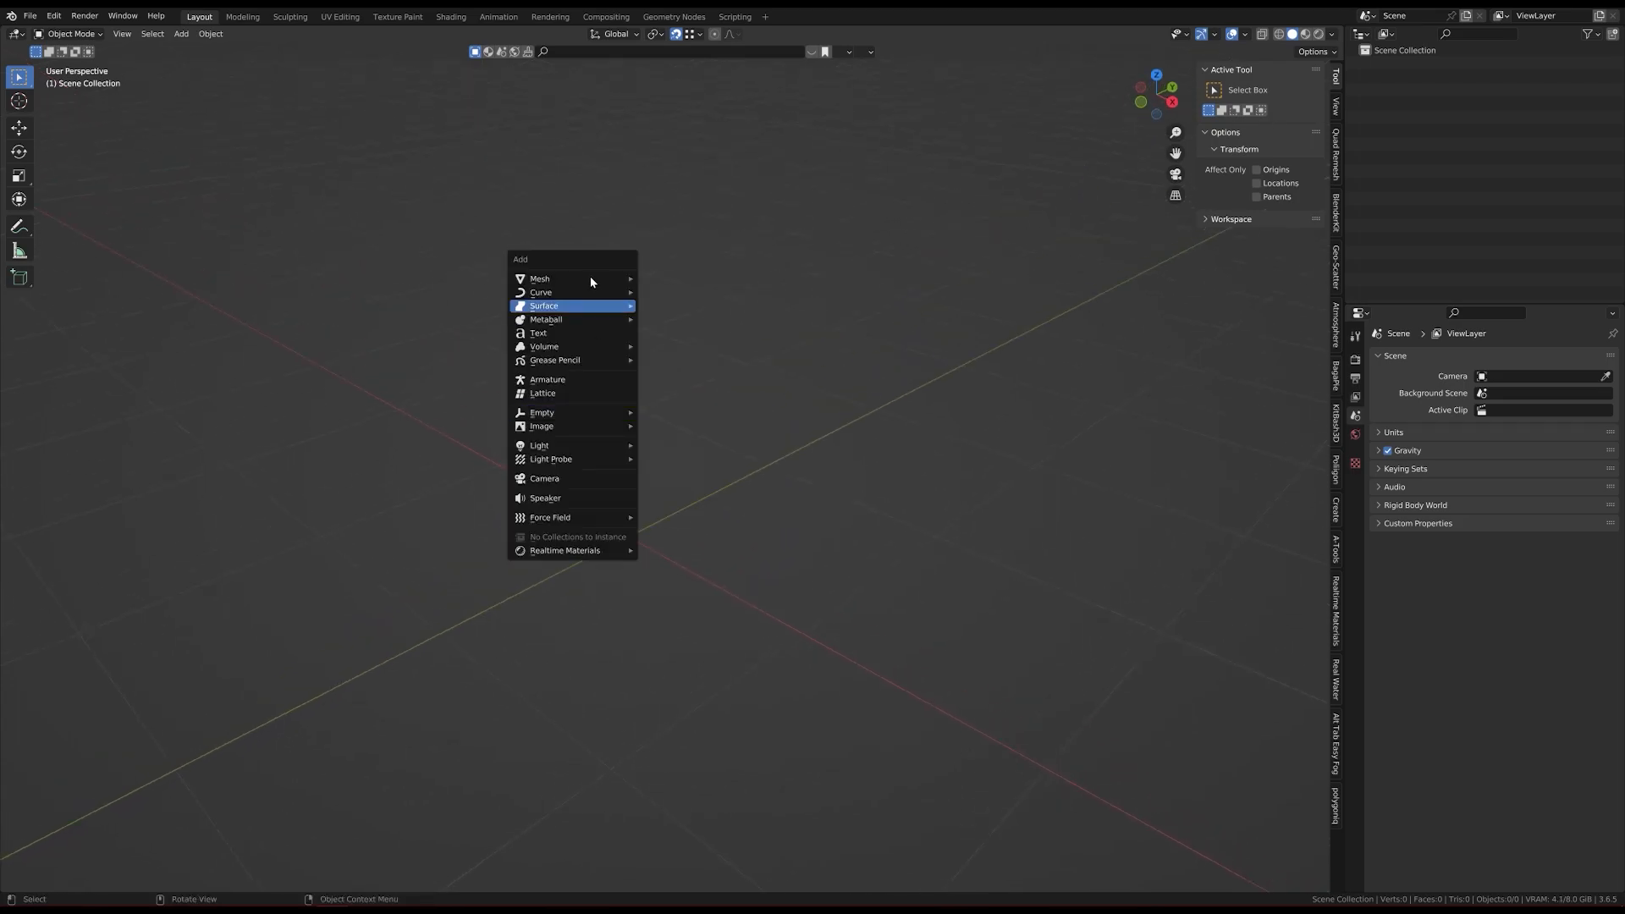
mouse_move(590, 280)
left_click(677, 279)
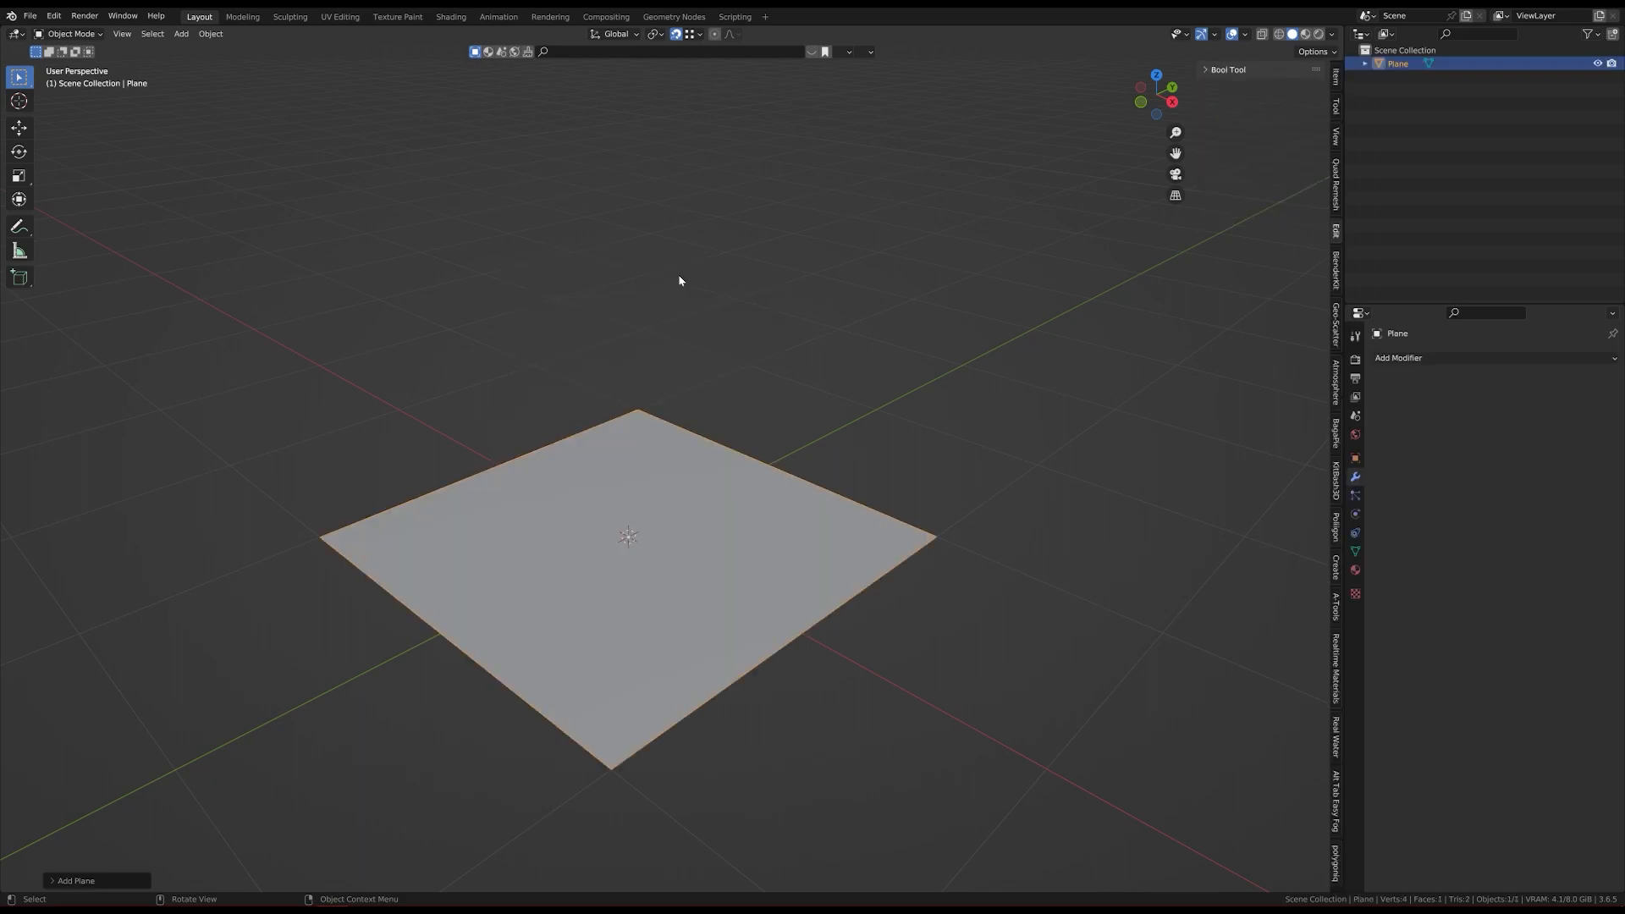
middle_click_drag(615, 595, 526, 463)
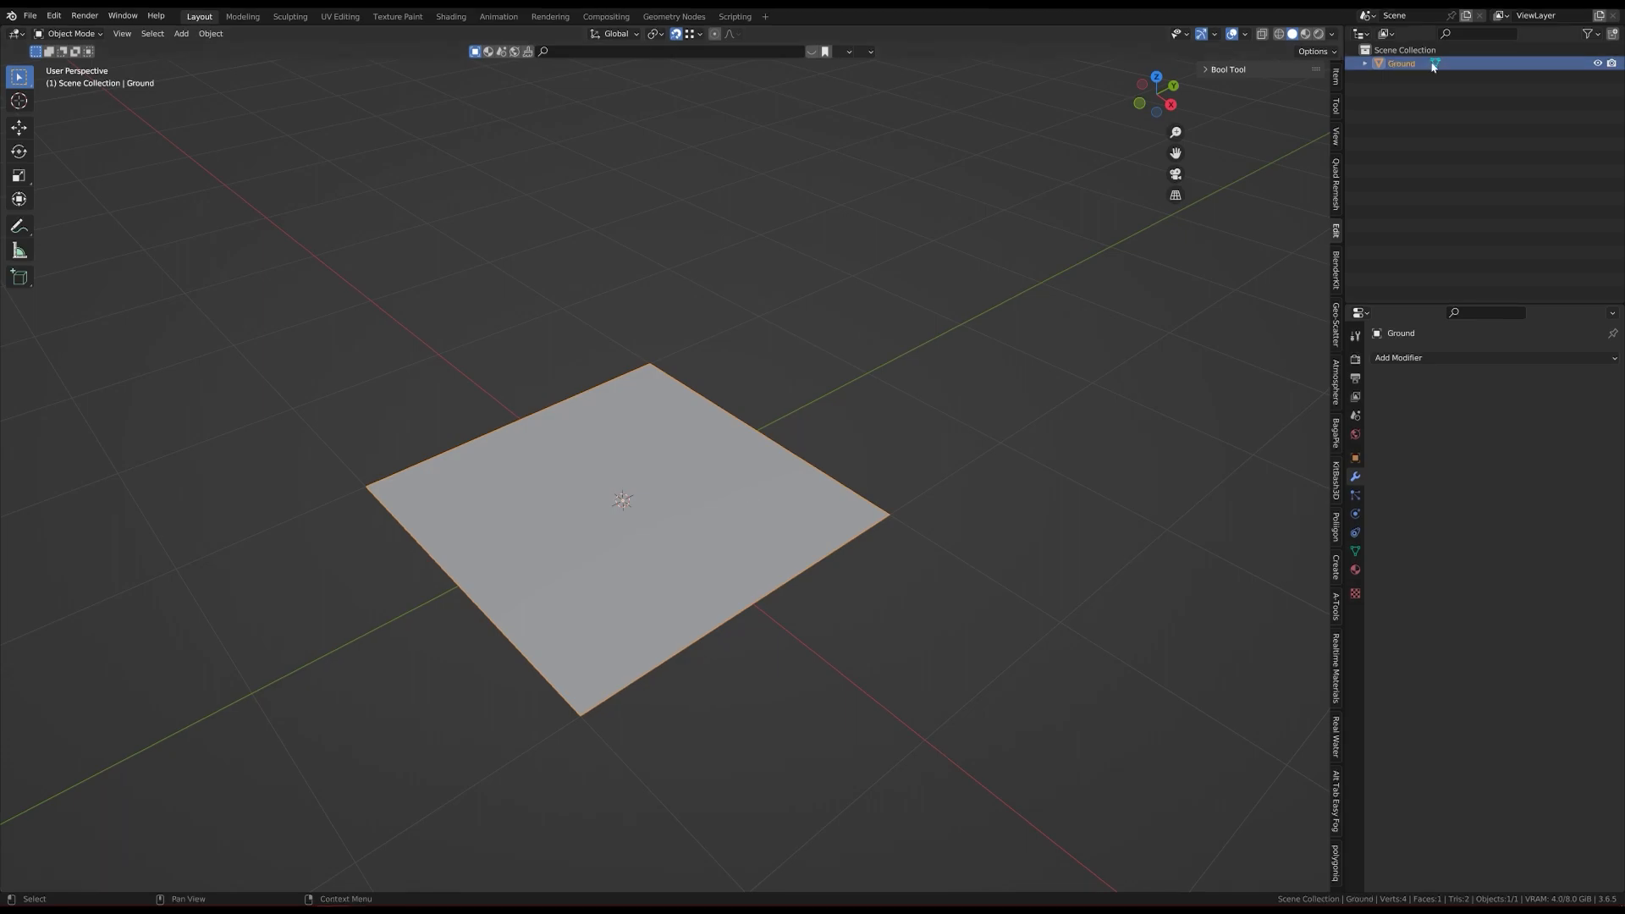
Step: Subdivide the Ground plane three times in Edit Mode to make an 8 by 8 grid of faces
middle_click_drag(682, 468, 623, 500)
key("Tab")
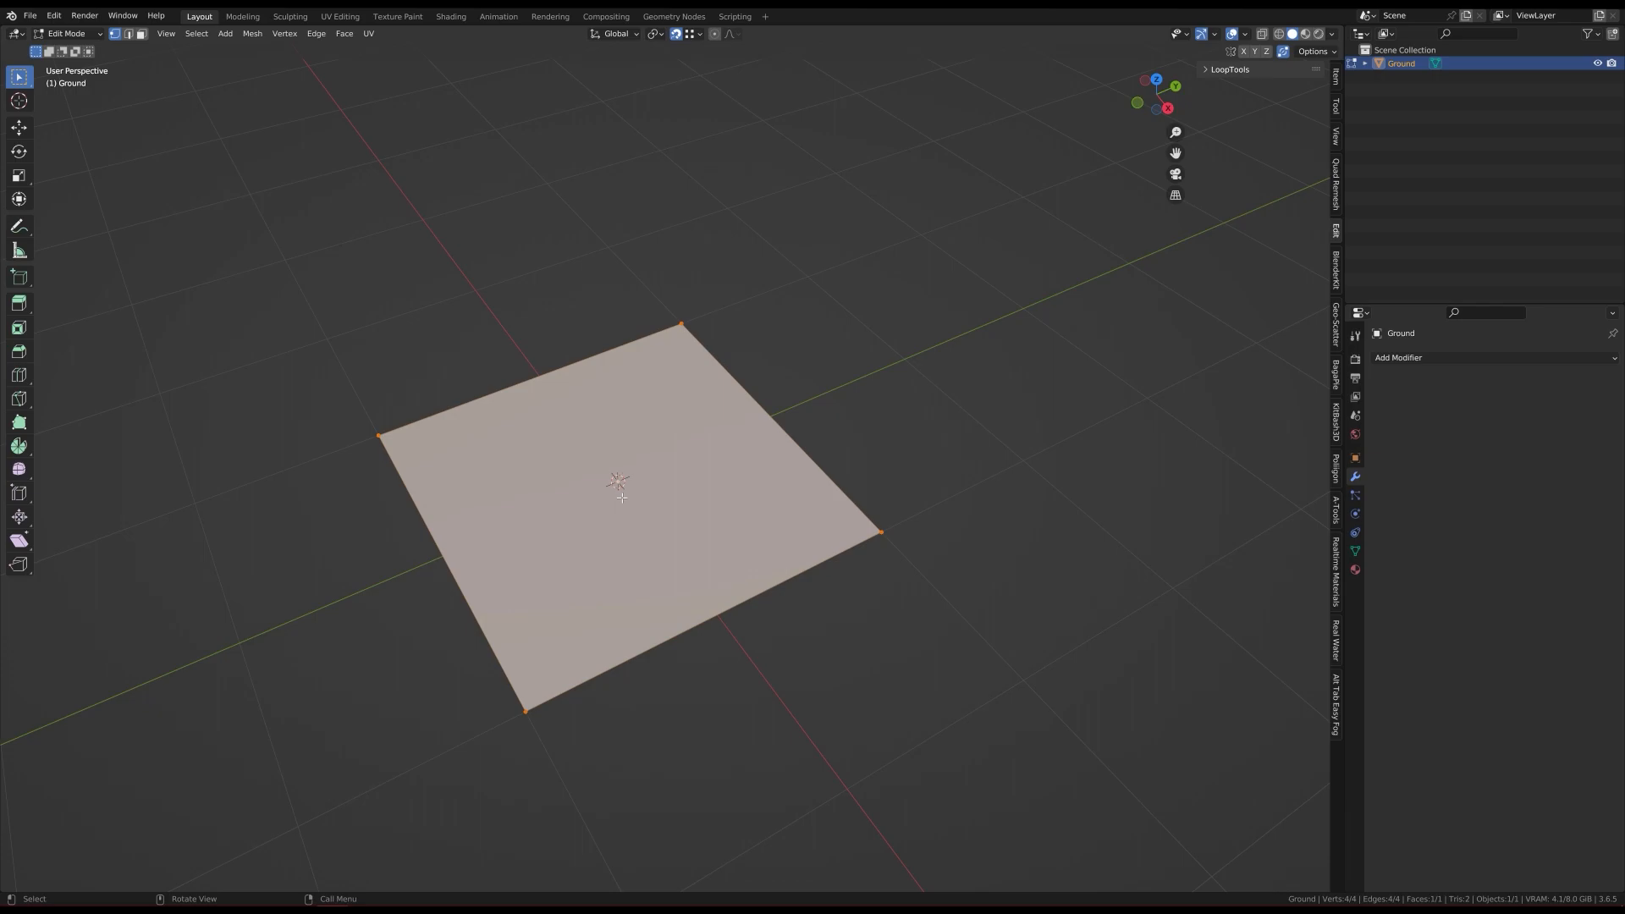
right_click(623, 467)
left_click(623, 484)
right_click(621, 489)
left_click(621, 487)
right_click(619, 482)
left_click(618, 482)
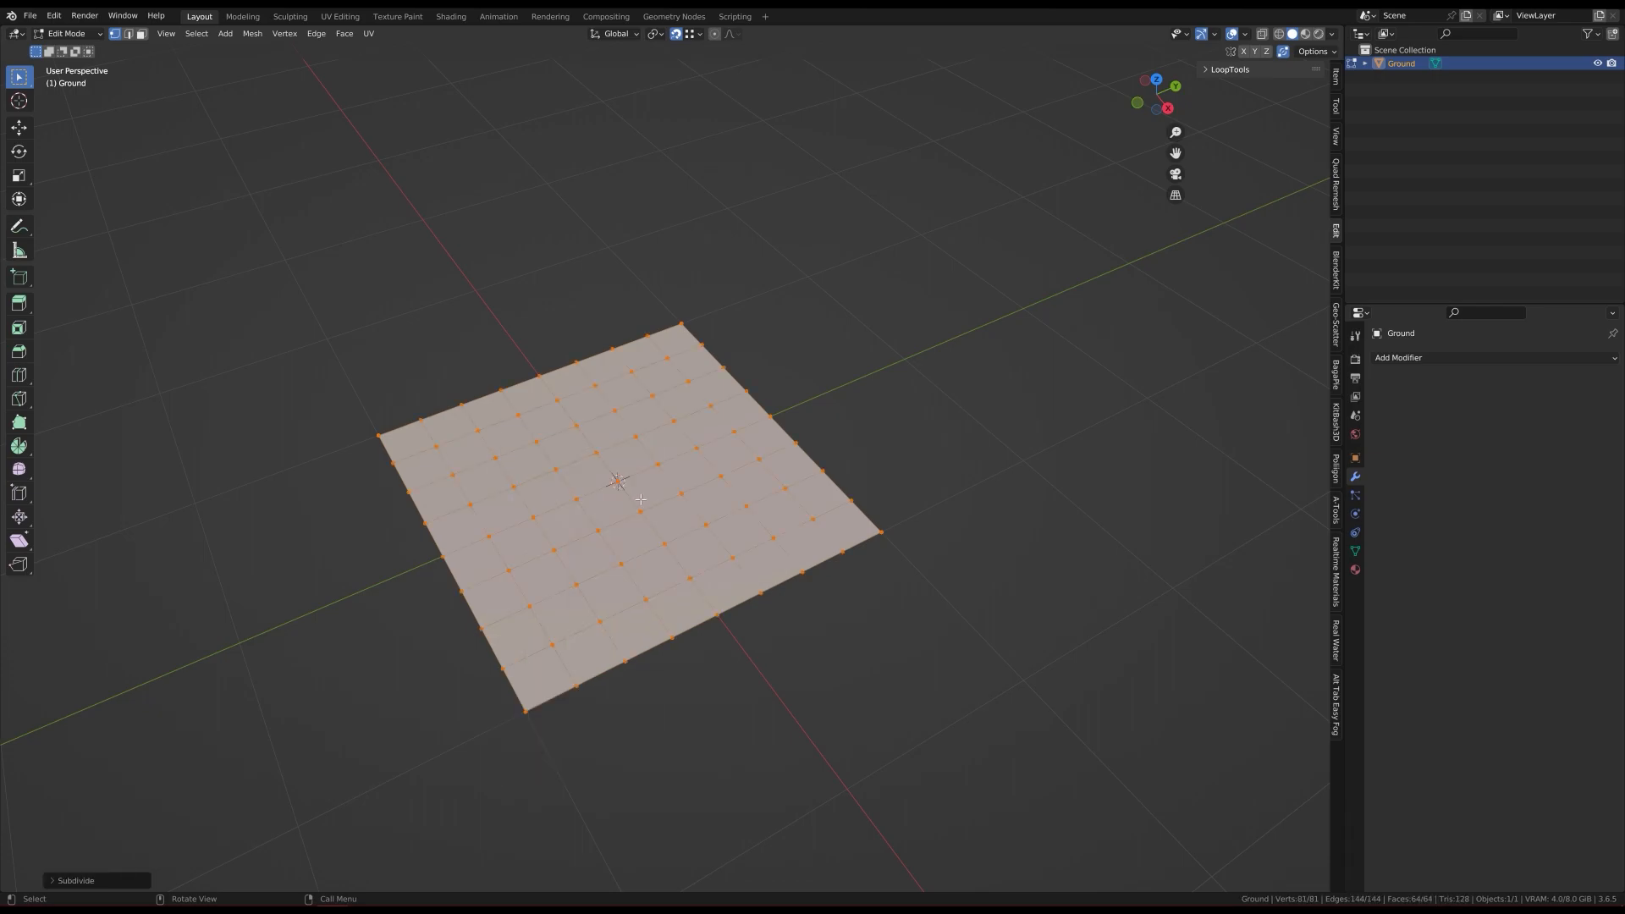
Step: Duplicate the subdivided grid along the Y axis, placing the copy beside the original with a small gap
middle_click_drag(643, 505, 631, 502)
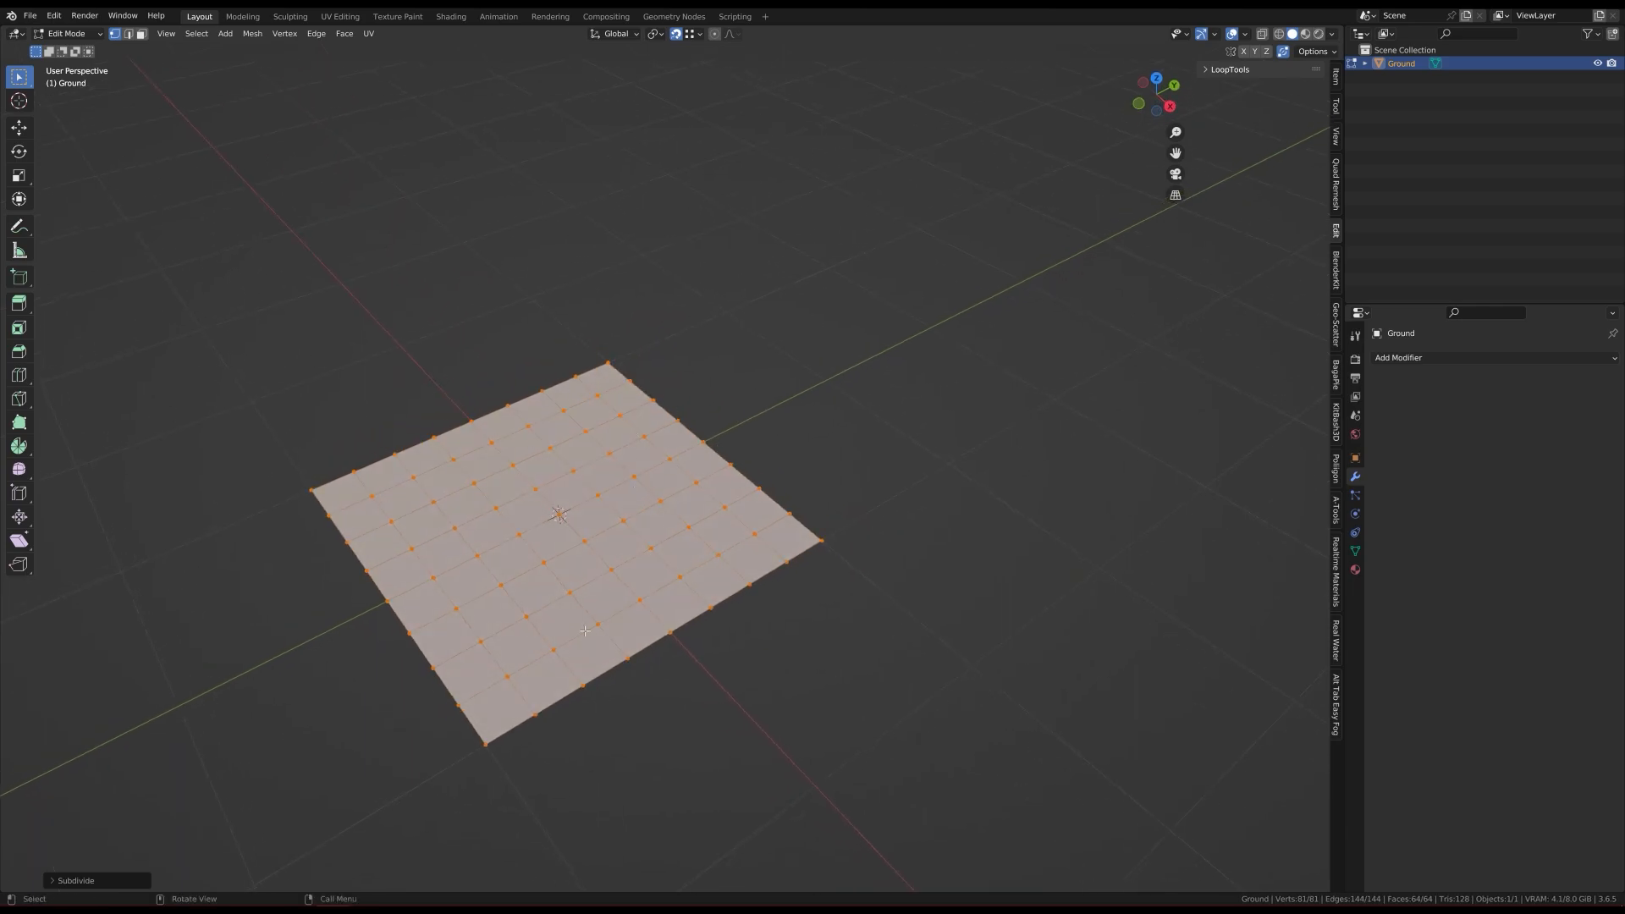
middle_click_drag(629, 493, 565, 506, "shift")
scroll(582, 482, "down", 1)
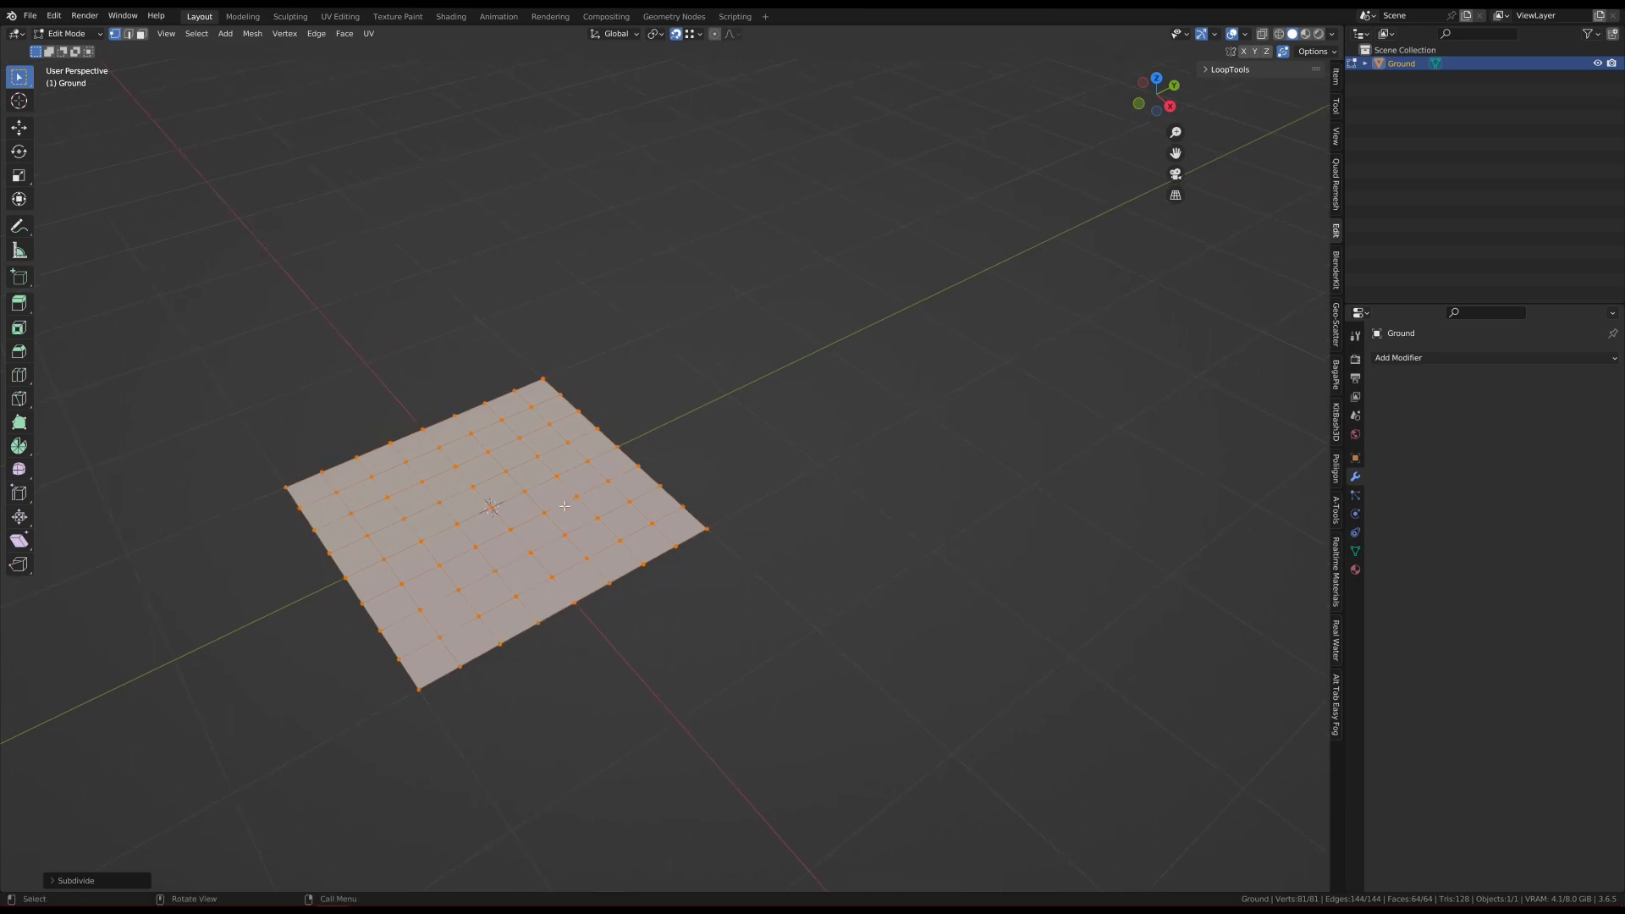
key("shift+d")
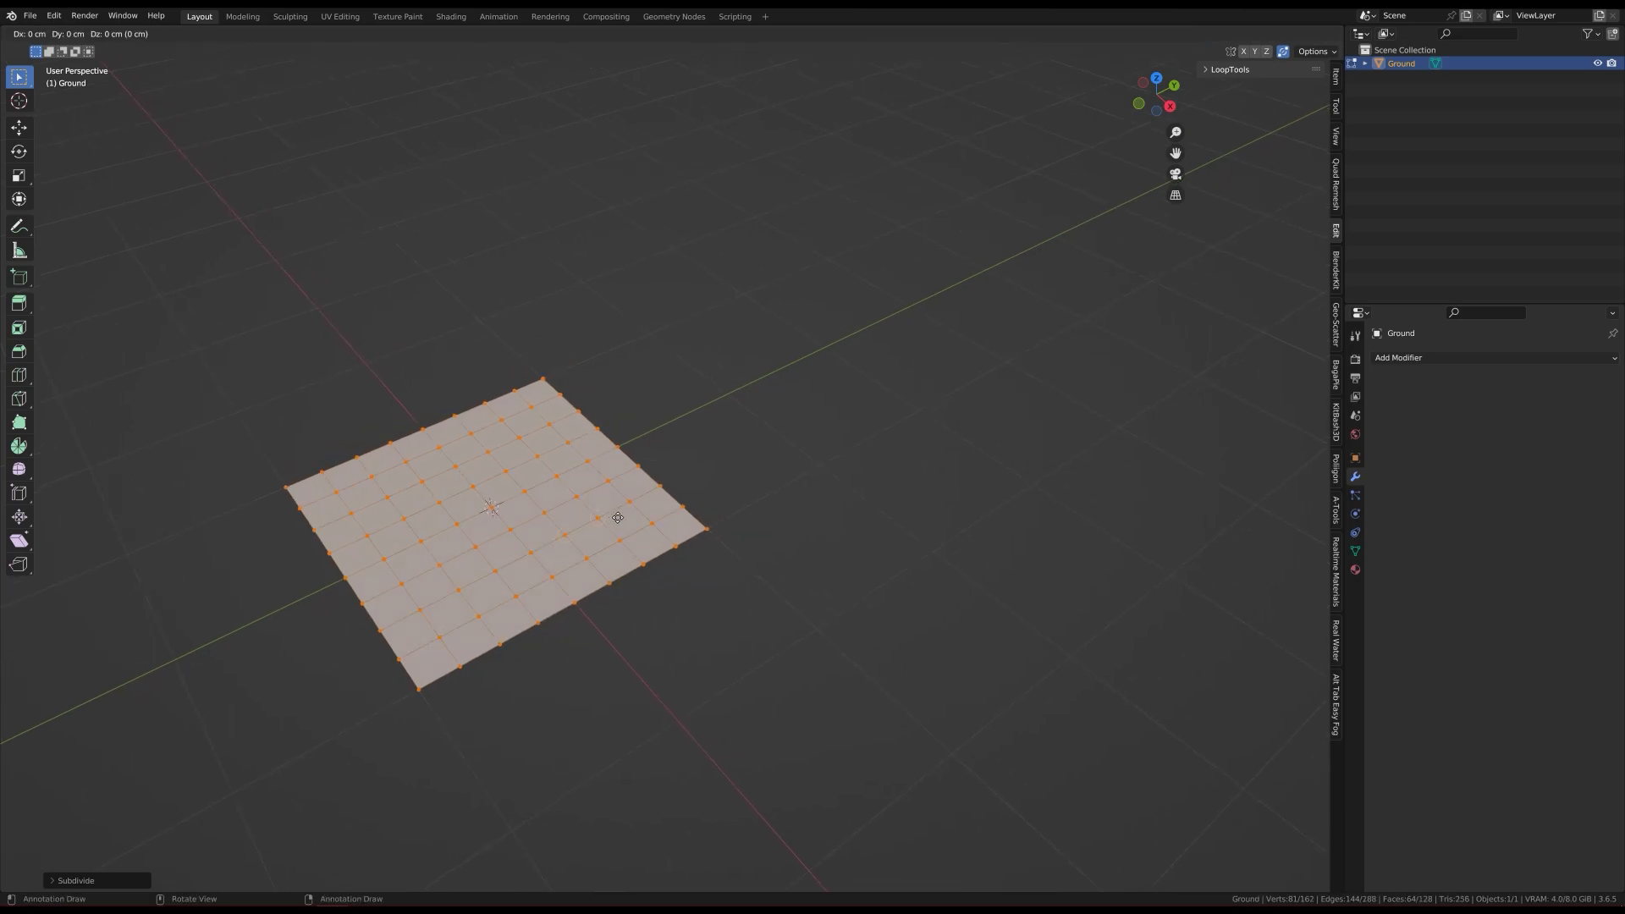
key("y")
left_click(818, 423)
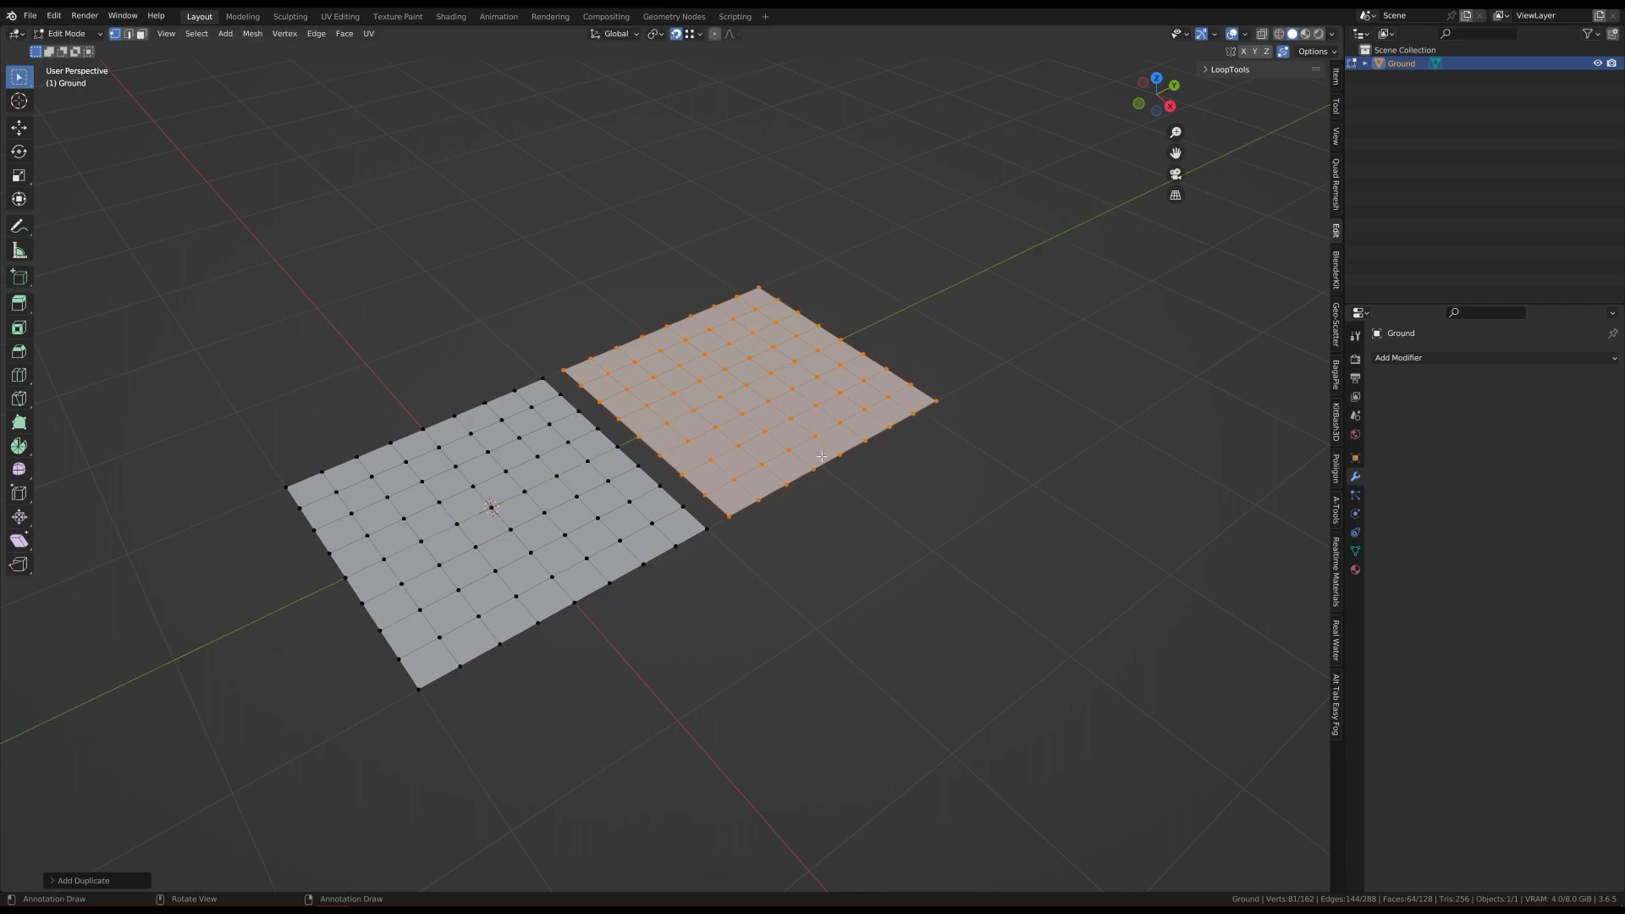
scroll(693, 179, "up", 2)
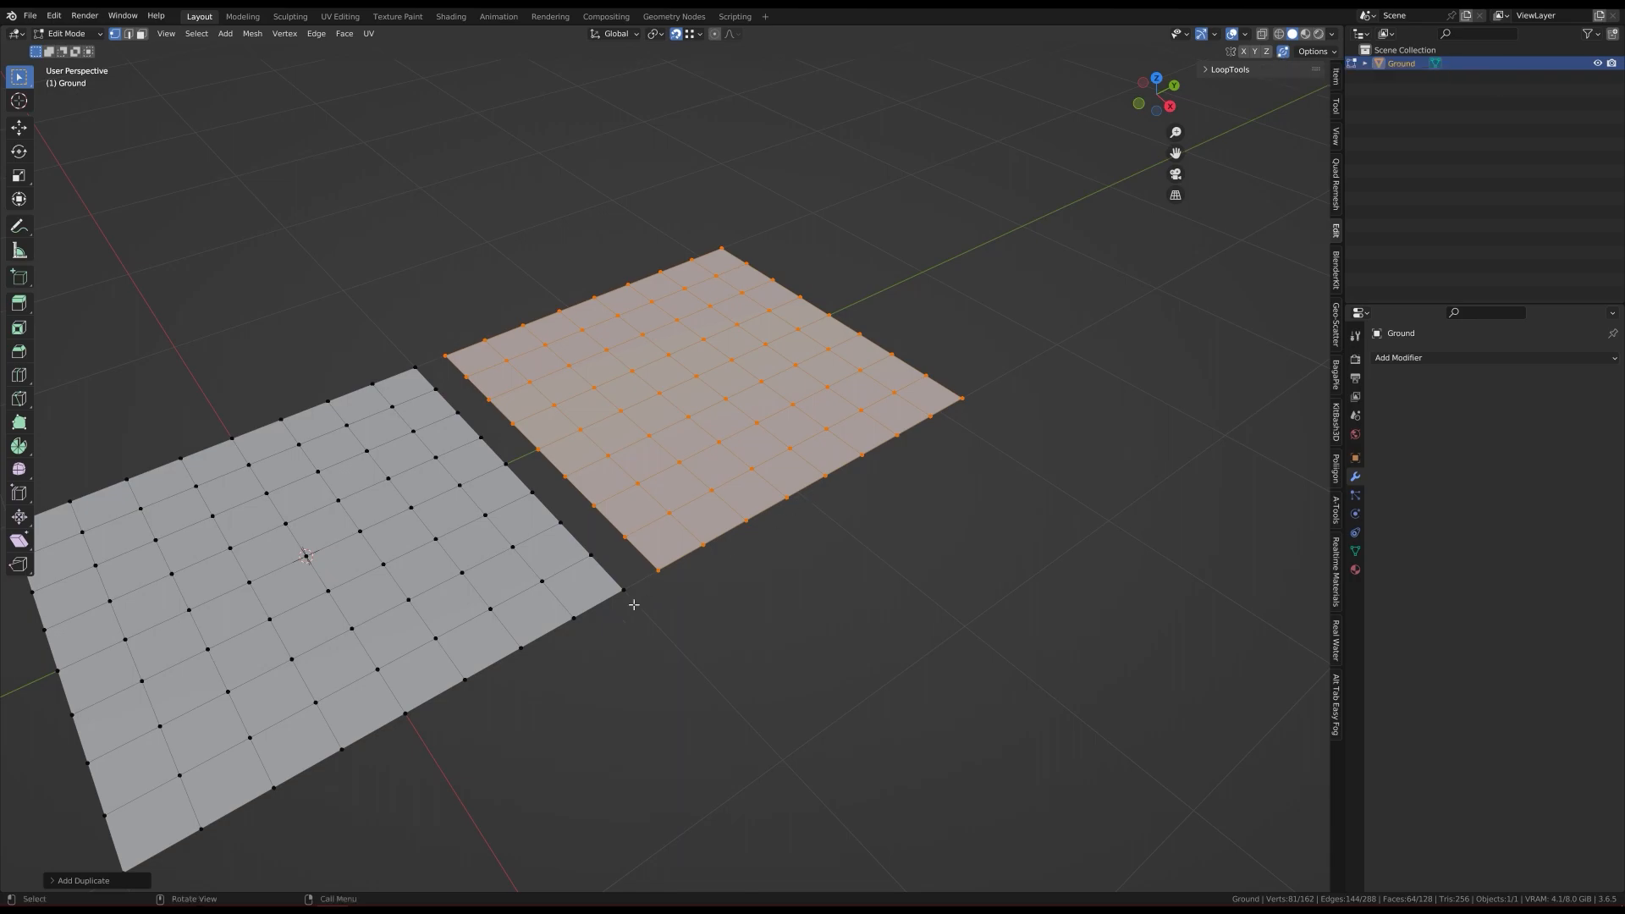
Step: Snap the duplicated grid against the original grid's edge so their shared border vertices merge
scroll(649, 584, "up", 2)
key("g")
left_click(611, 587)
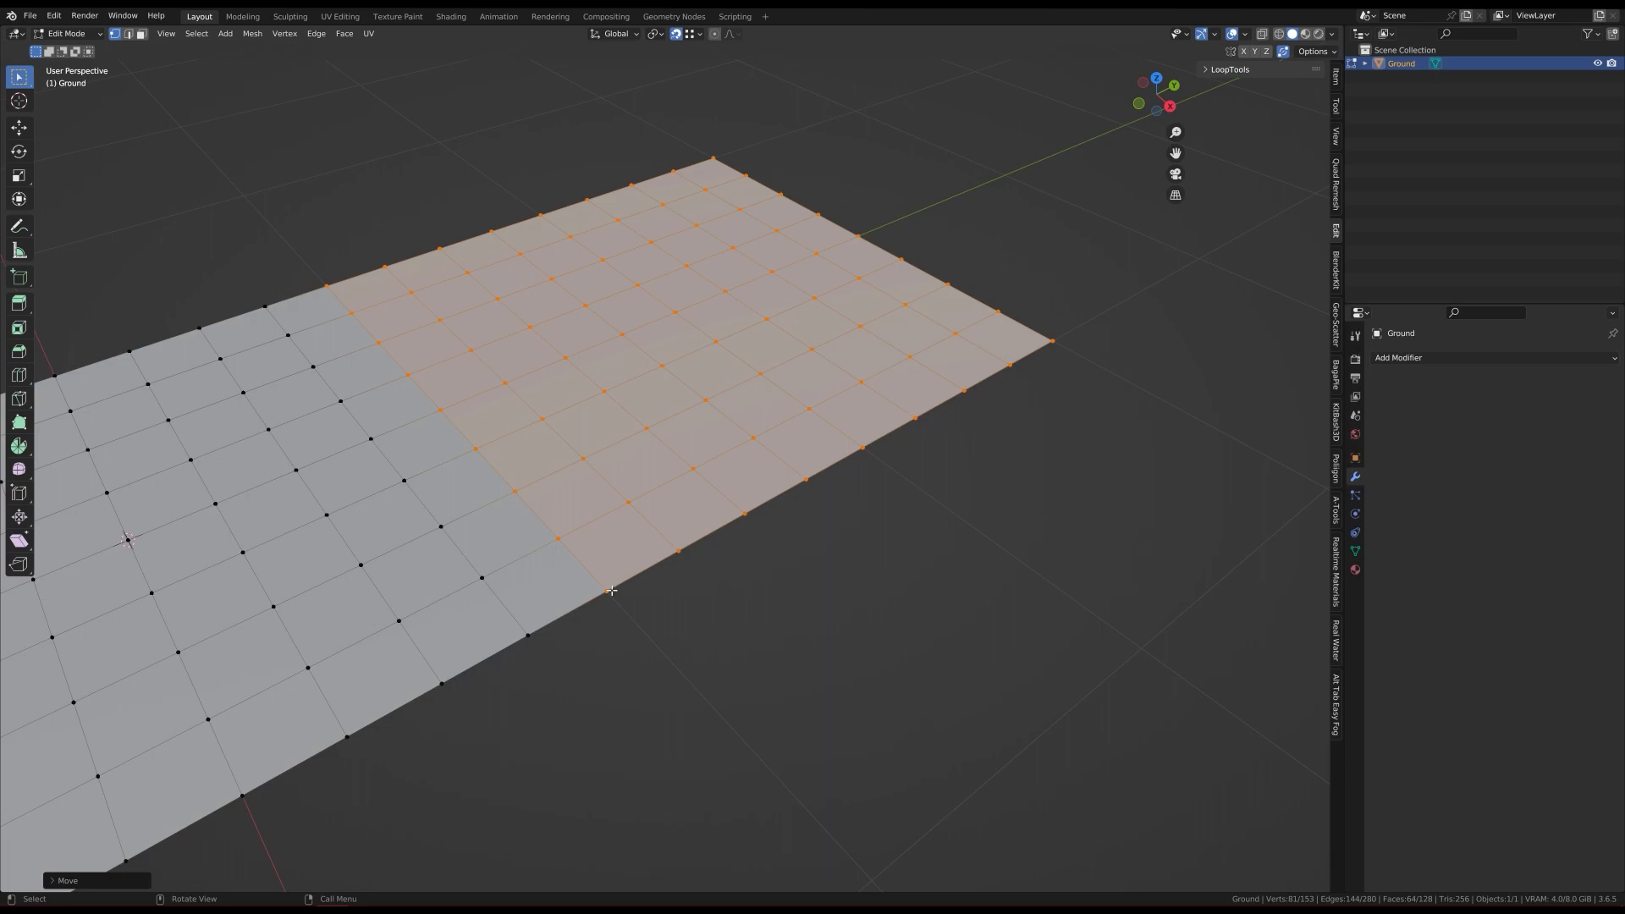
scroll(611, 590, "down", 5)
key("Tab")
Step: Center the joined Ground plane on the world origin and save the file
middle_click_drag(582, 572, 545, 570)
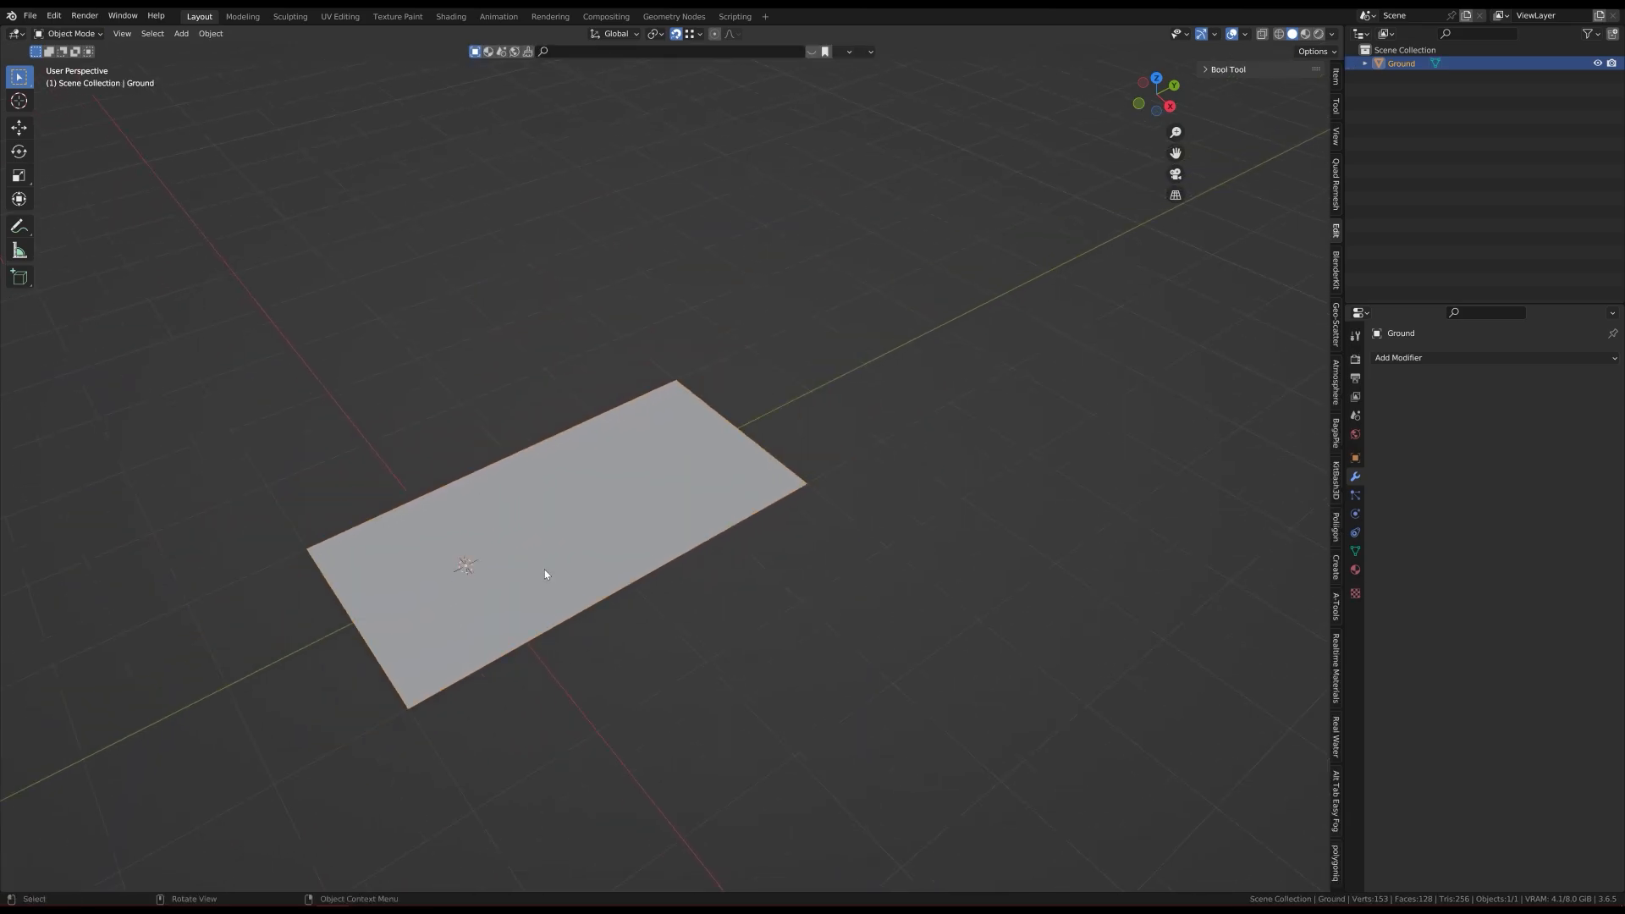
key("n")
scroll(663, 505, "up", 2)
key("ctrl+s")
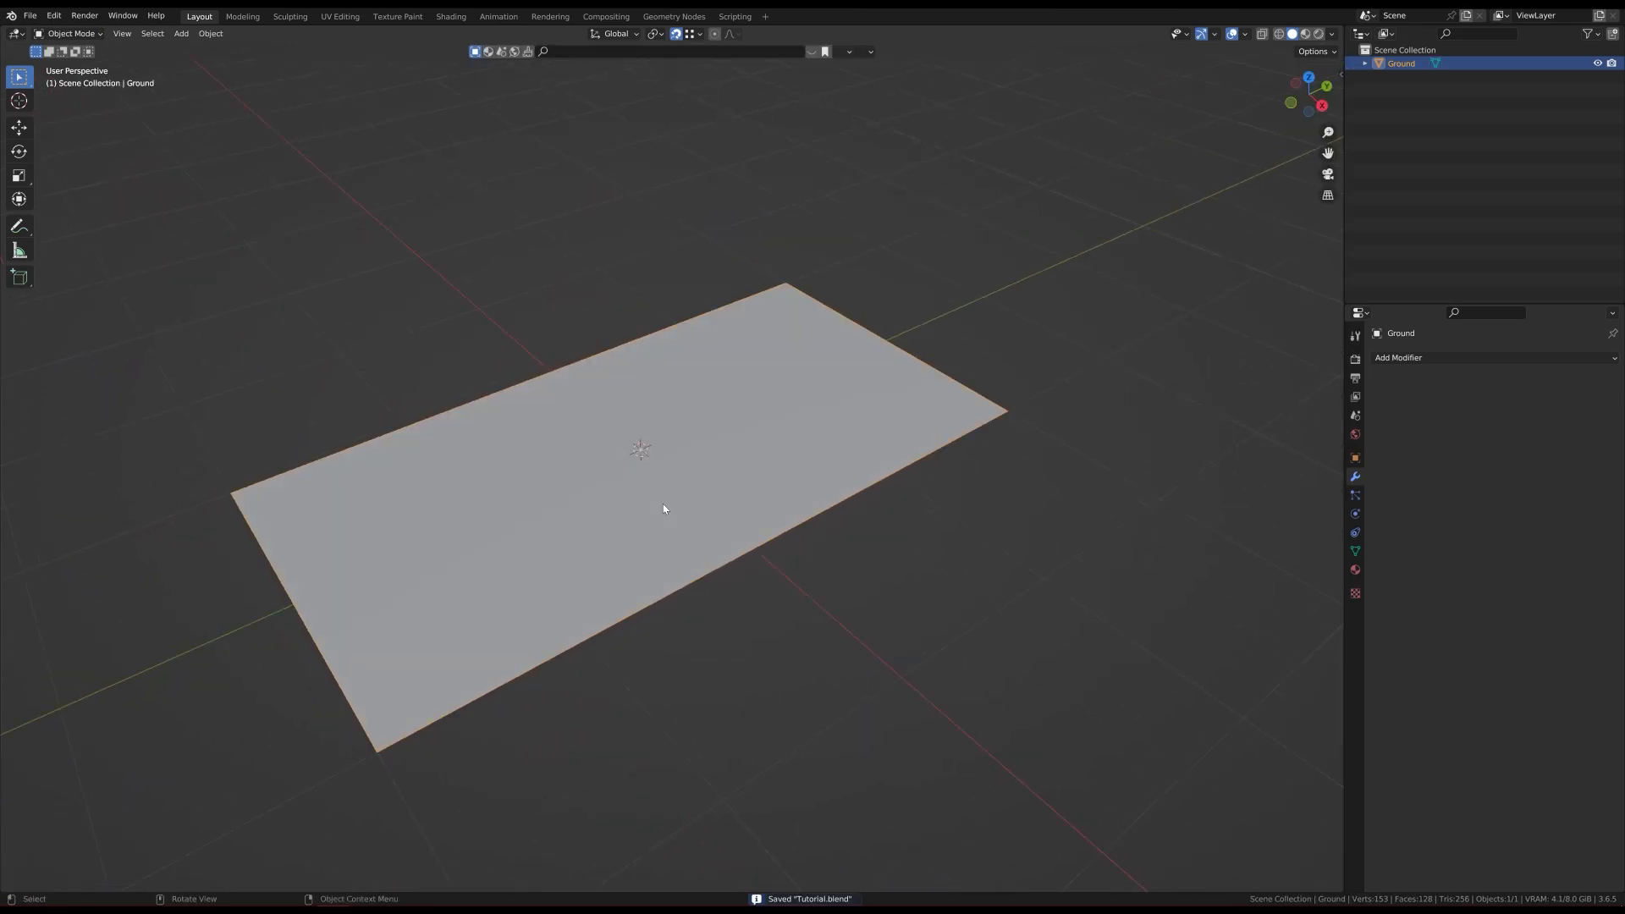
scroll(663, 513, "up", 1)
middle_click_drag(649, 544, 620, 469)
Step: Inspect the faces of the joined Ground grid in Edit Mode and return to Object Mode
key("Tab")
key("alt+a")
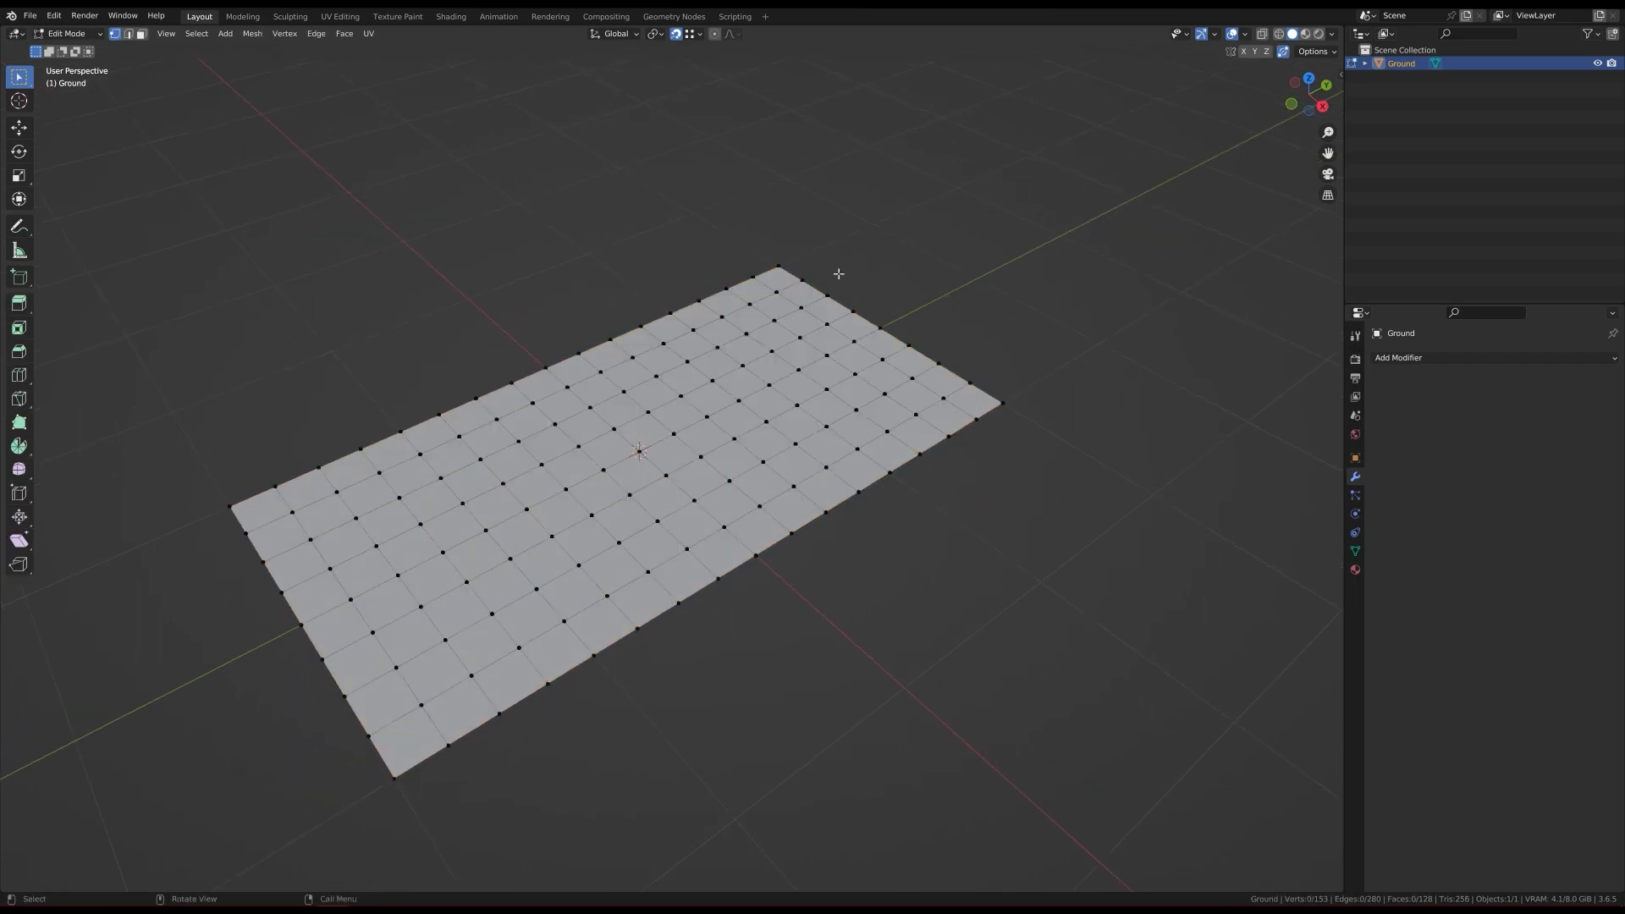
key("3")
key("Tab")
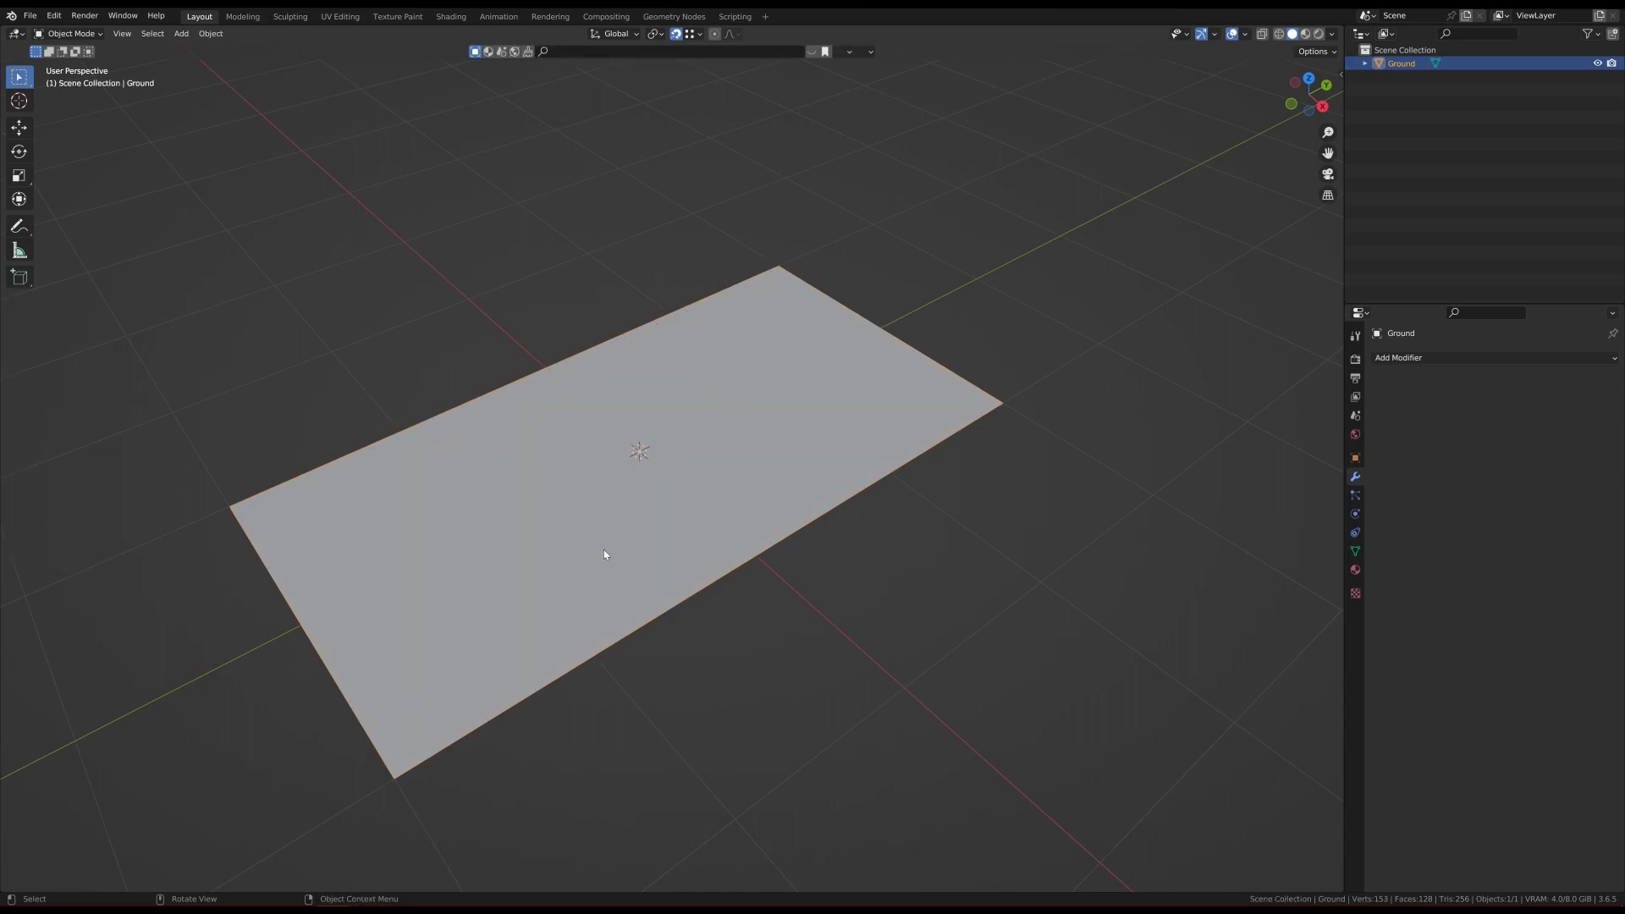
middle_click_drag(603, 554, 606, 544)
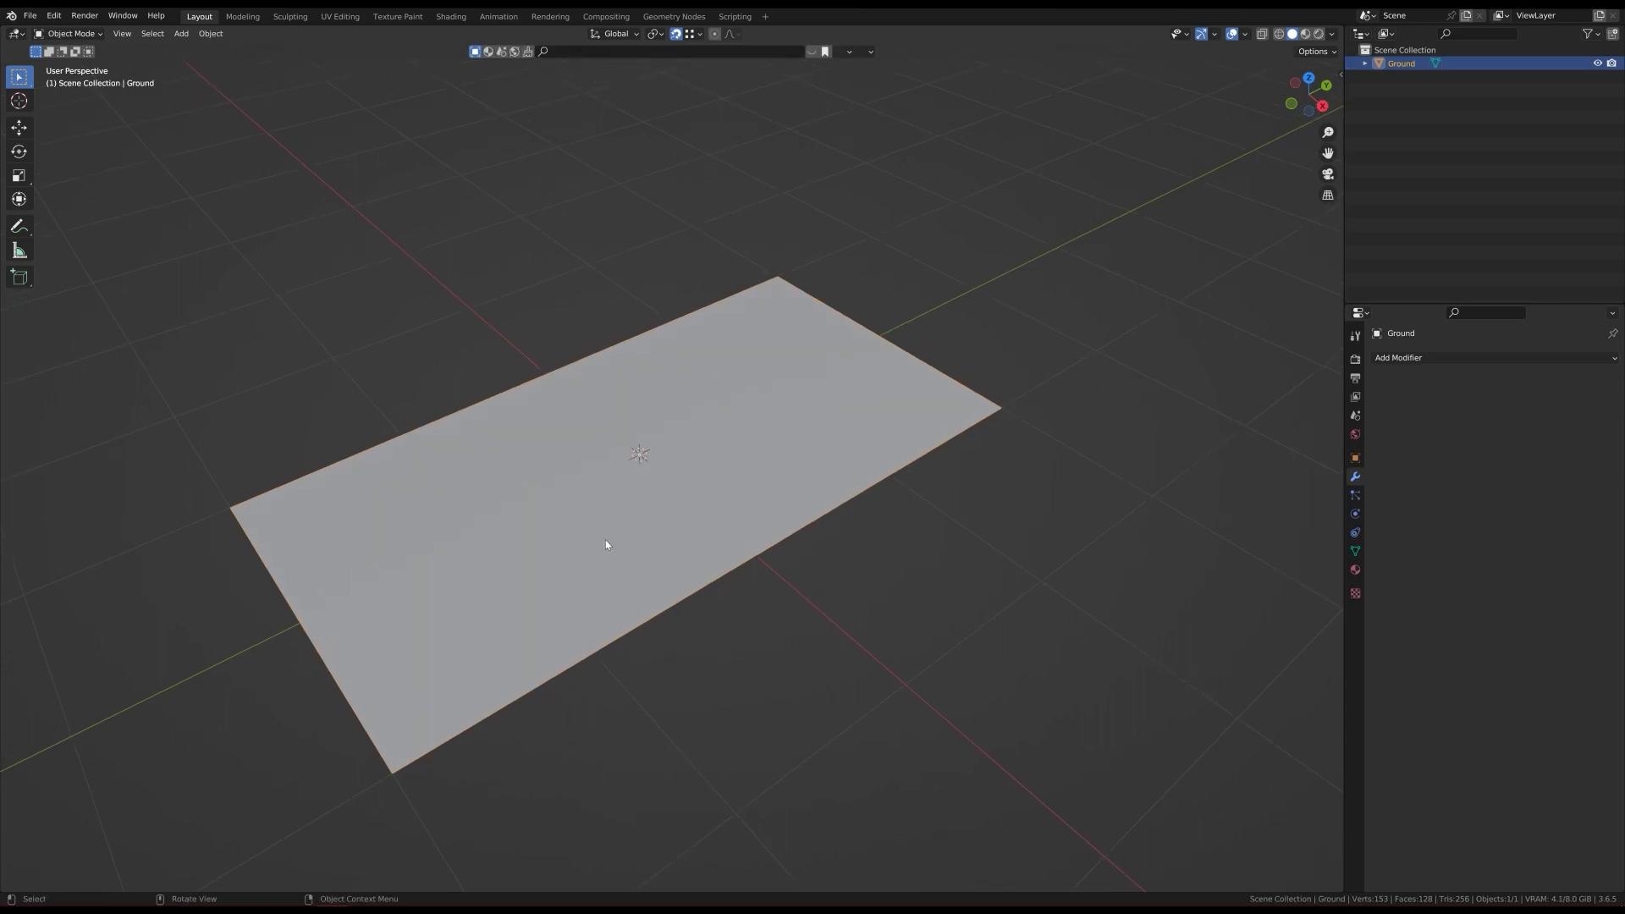
Step: Add a Subdivision Surface modifier to Ground and set its subdivision type to Simple
left_click(1410, 358)
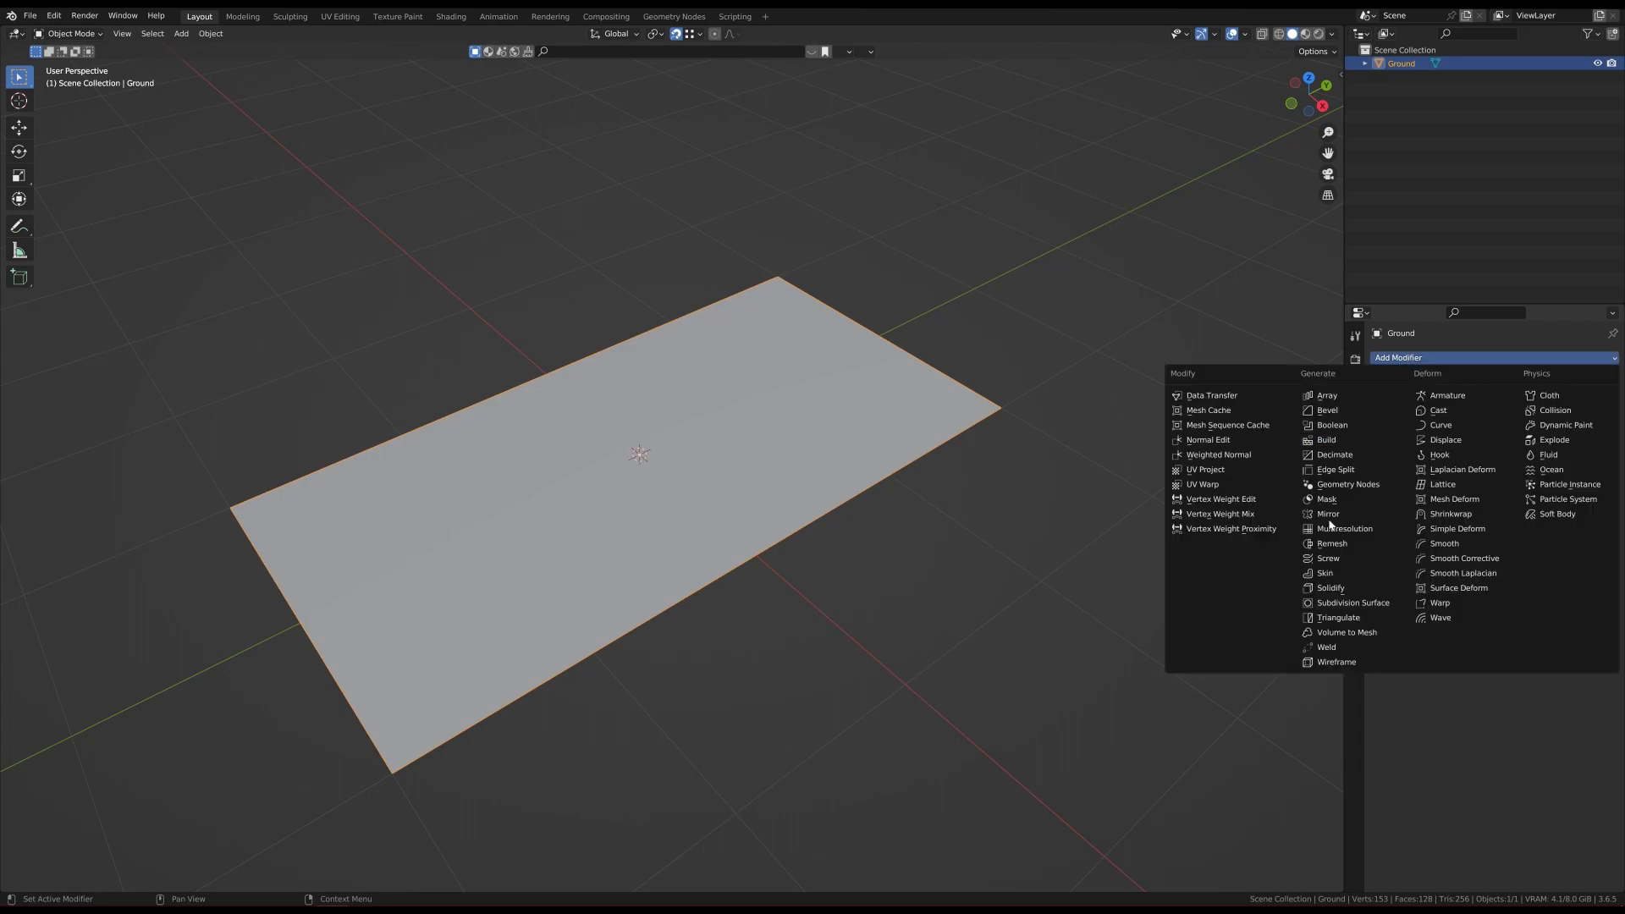
left_click(1334, 604)
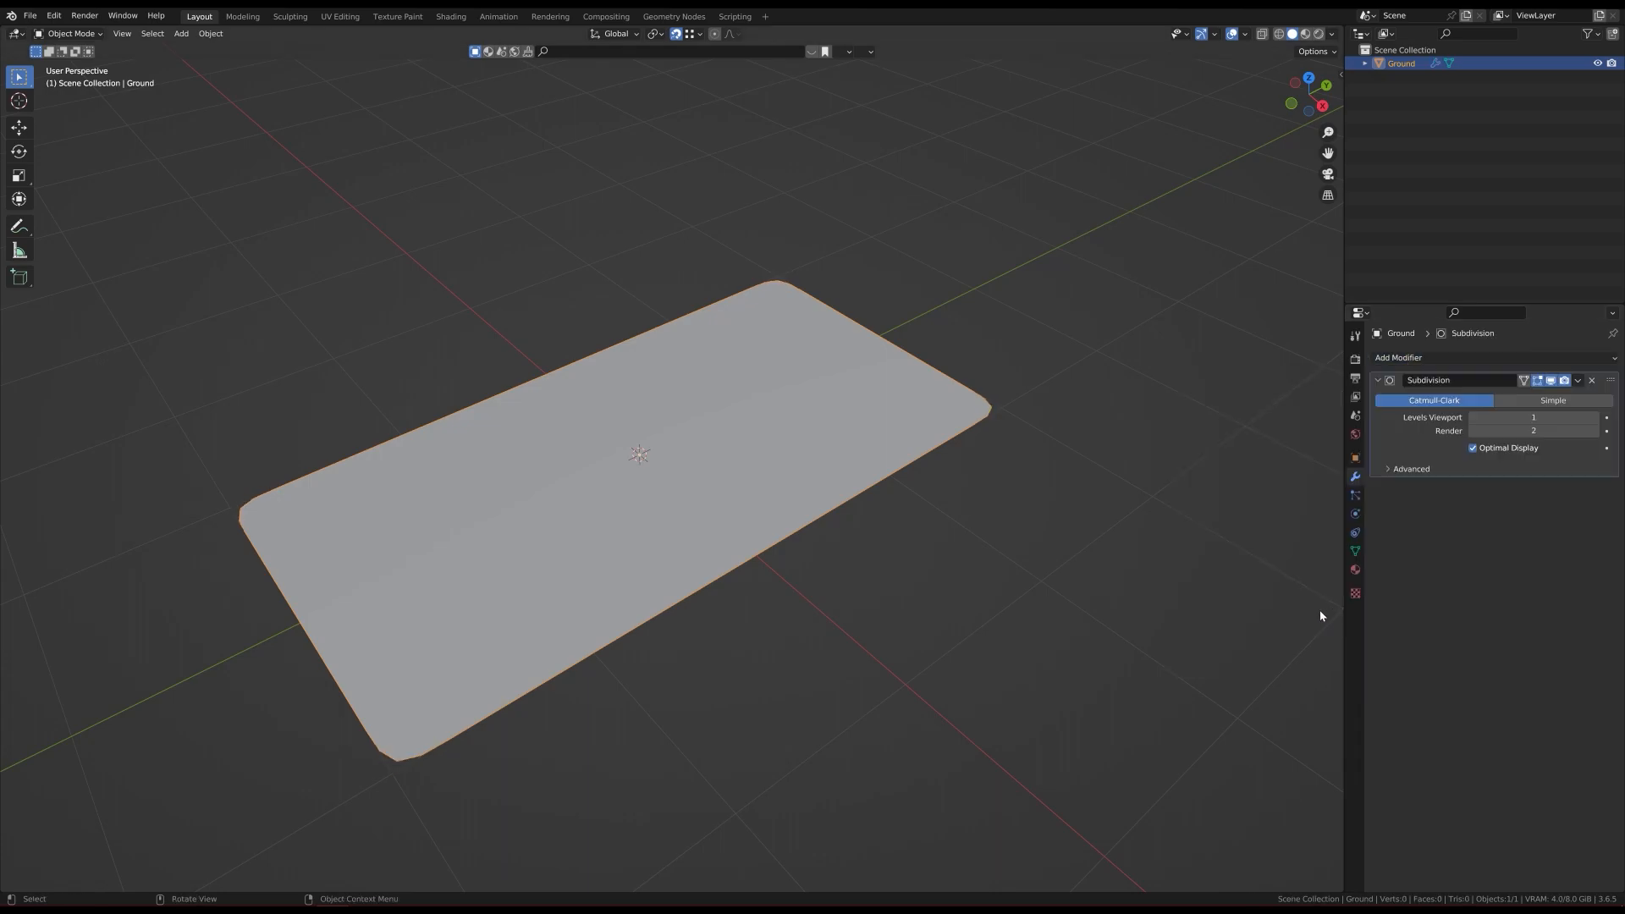
left_click(1511, 402)
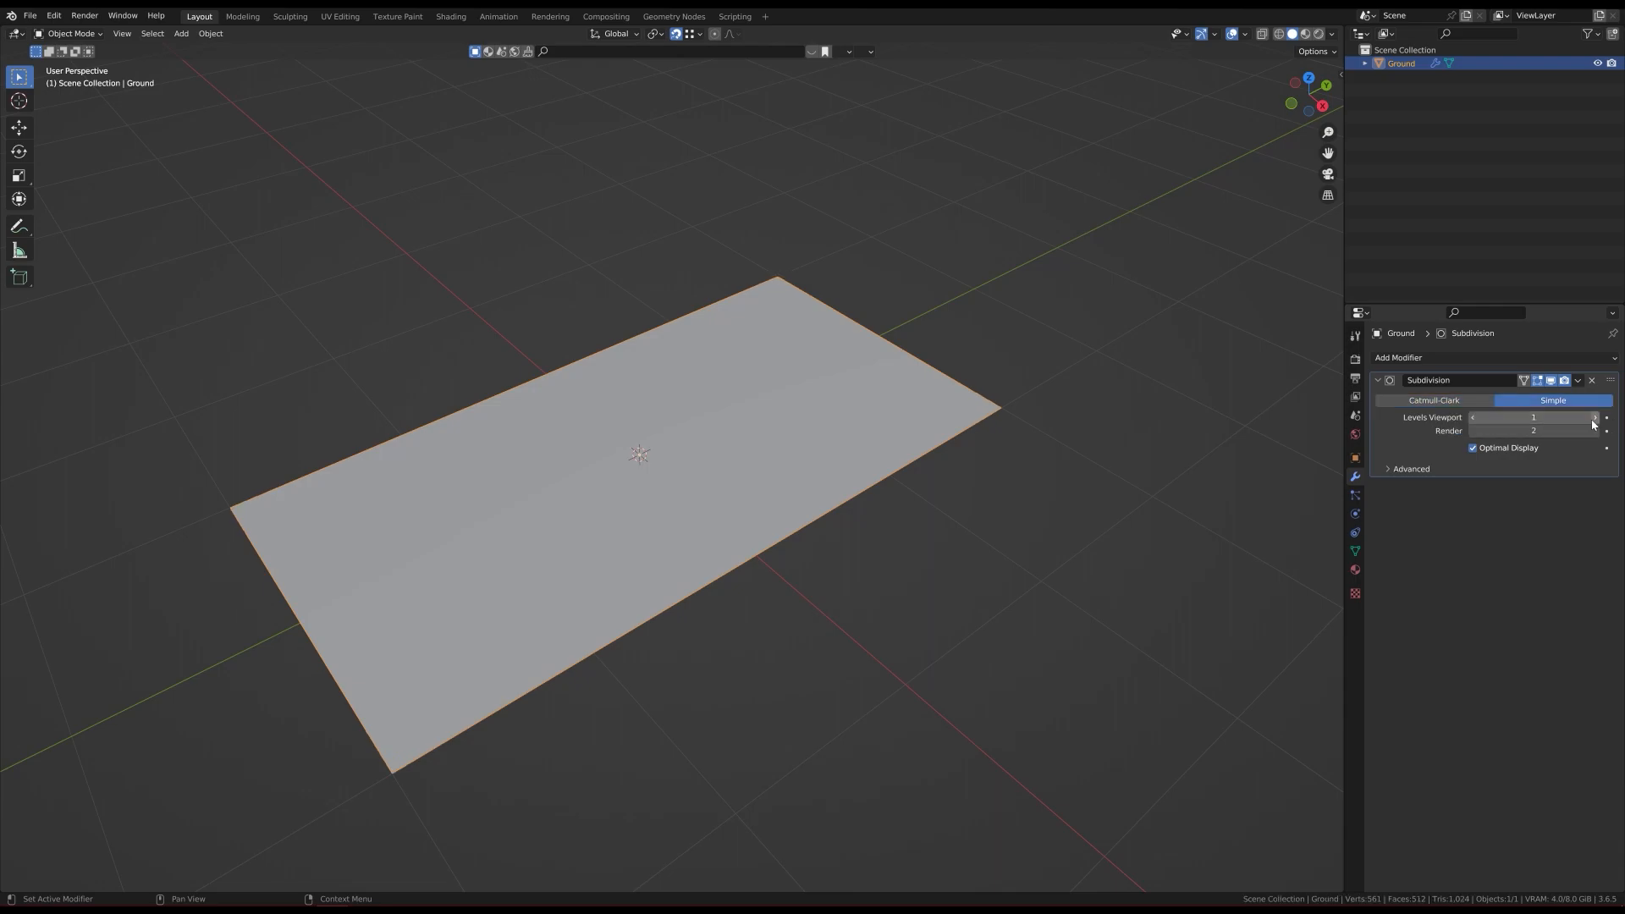
Step: Display the wireframe overlay and disable Optimal Display on the Subdivision modifier
key("Tab")
key("Tab")
key("q")
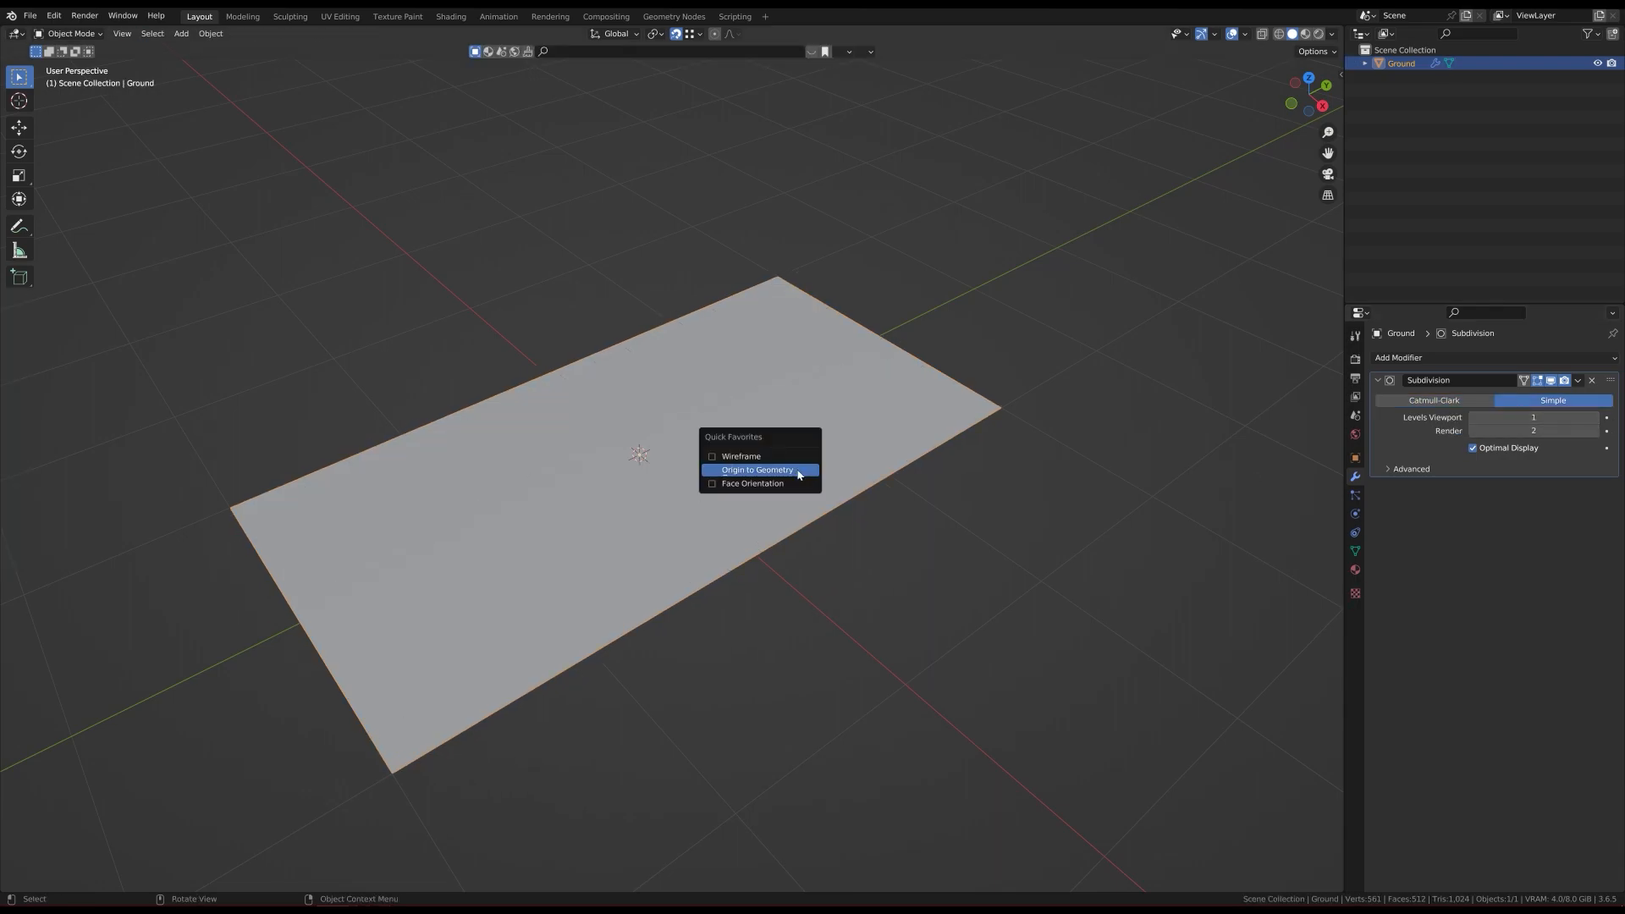
left_click(798, 456)
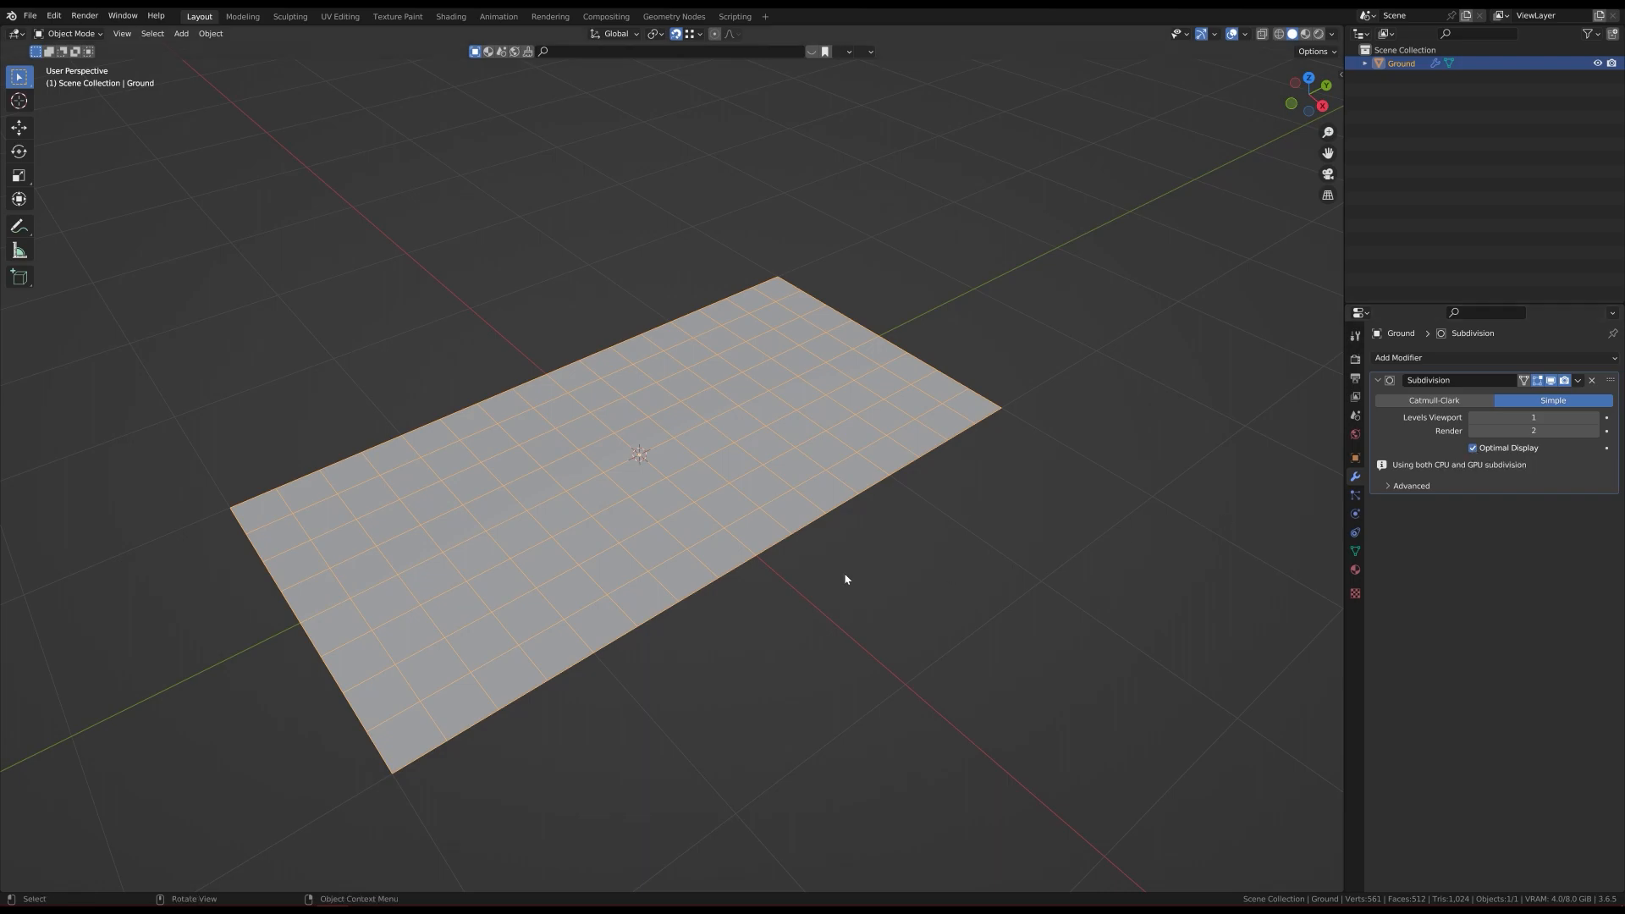
left_click(1472, 449)
Step: Set the Subdivision modifier's viewport levels to 4 and hide the wireframe overlay
left_click(1596, 418)
left_click(1597, 418)
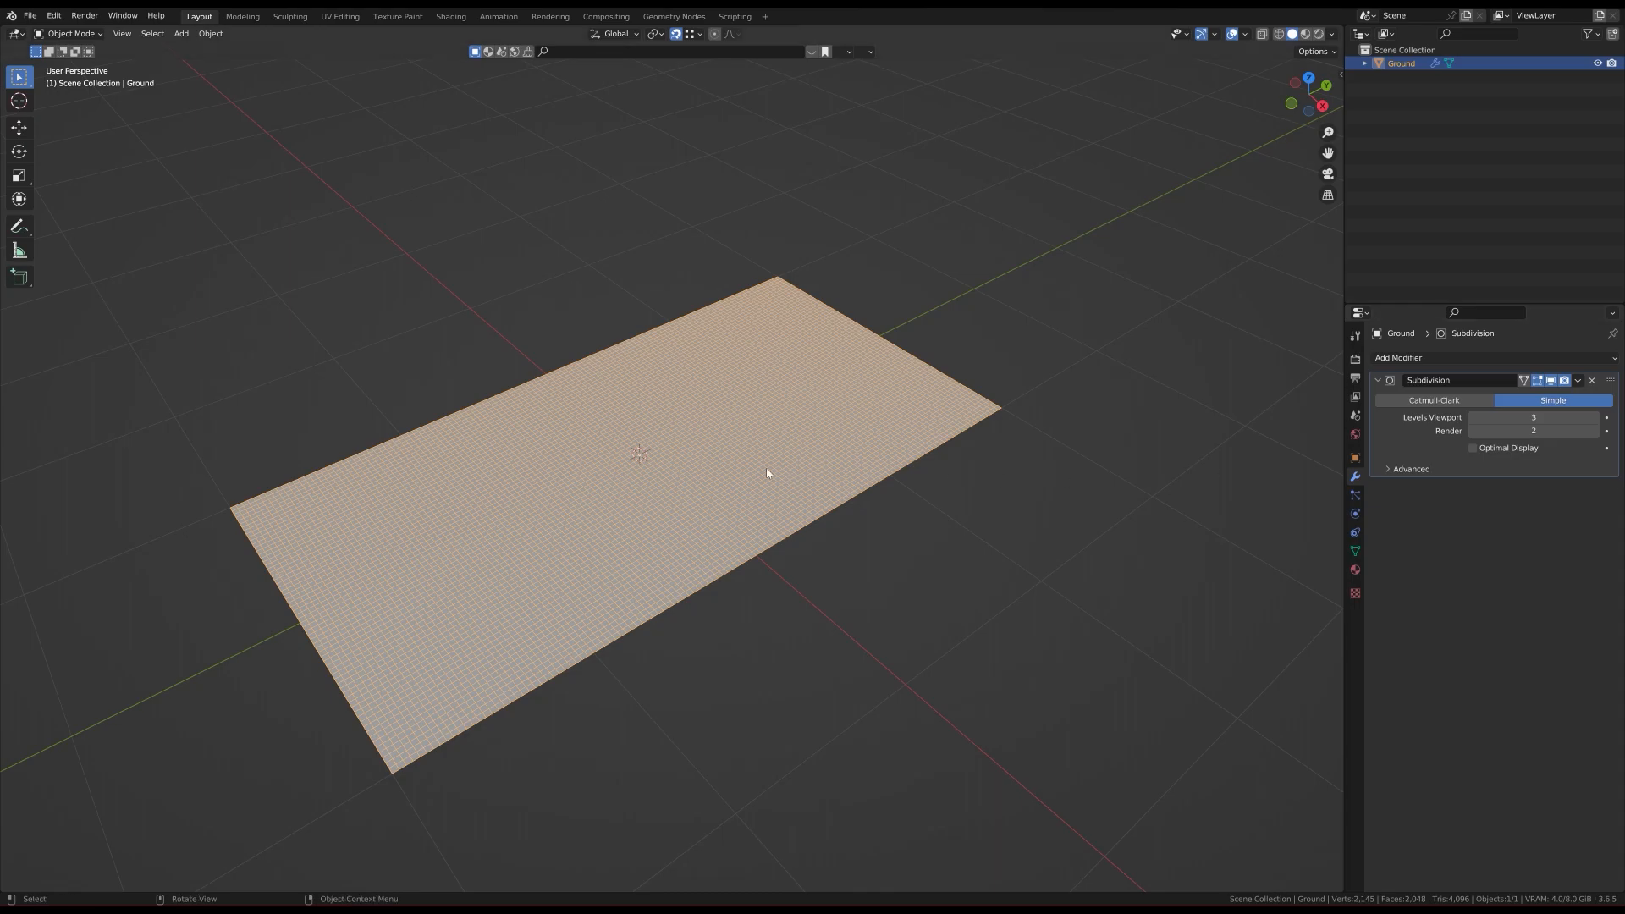
middle_click_drag(678, 518, 645, 521)
left_click(1595, 418)
key("q")
left_click(645, 518)
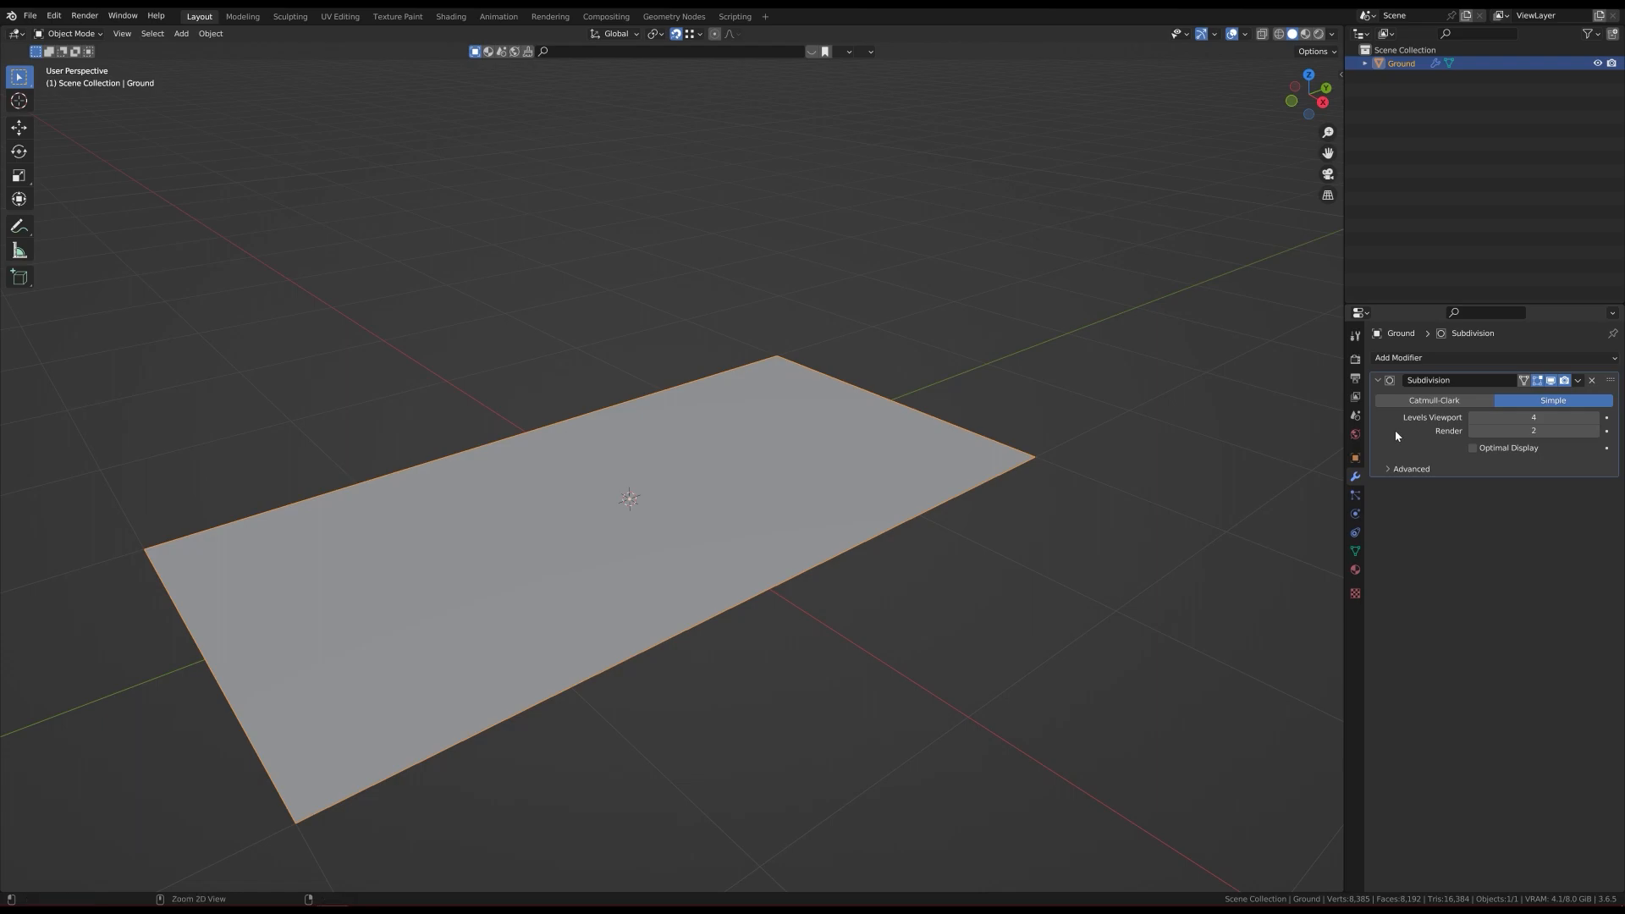
Step: Apply the Subdivision modifier to the Ground mesh and save the file
key("ctrl+a")
middle_click_drag(594, 602, 597, 627)
key("ctrl+s")
middle_click_drag(689, 494, 710, 450, "shift")
scroll(682, 512, "down", 1)
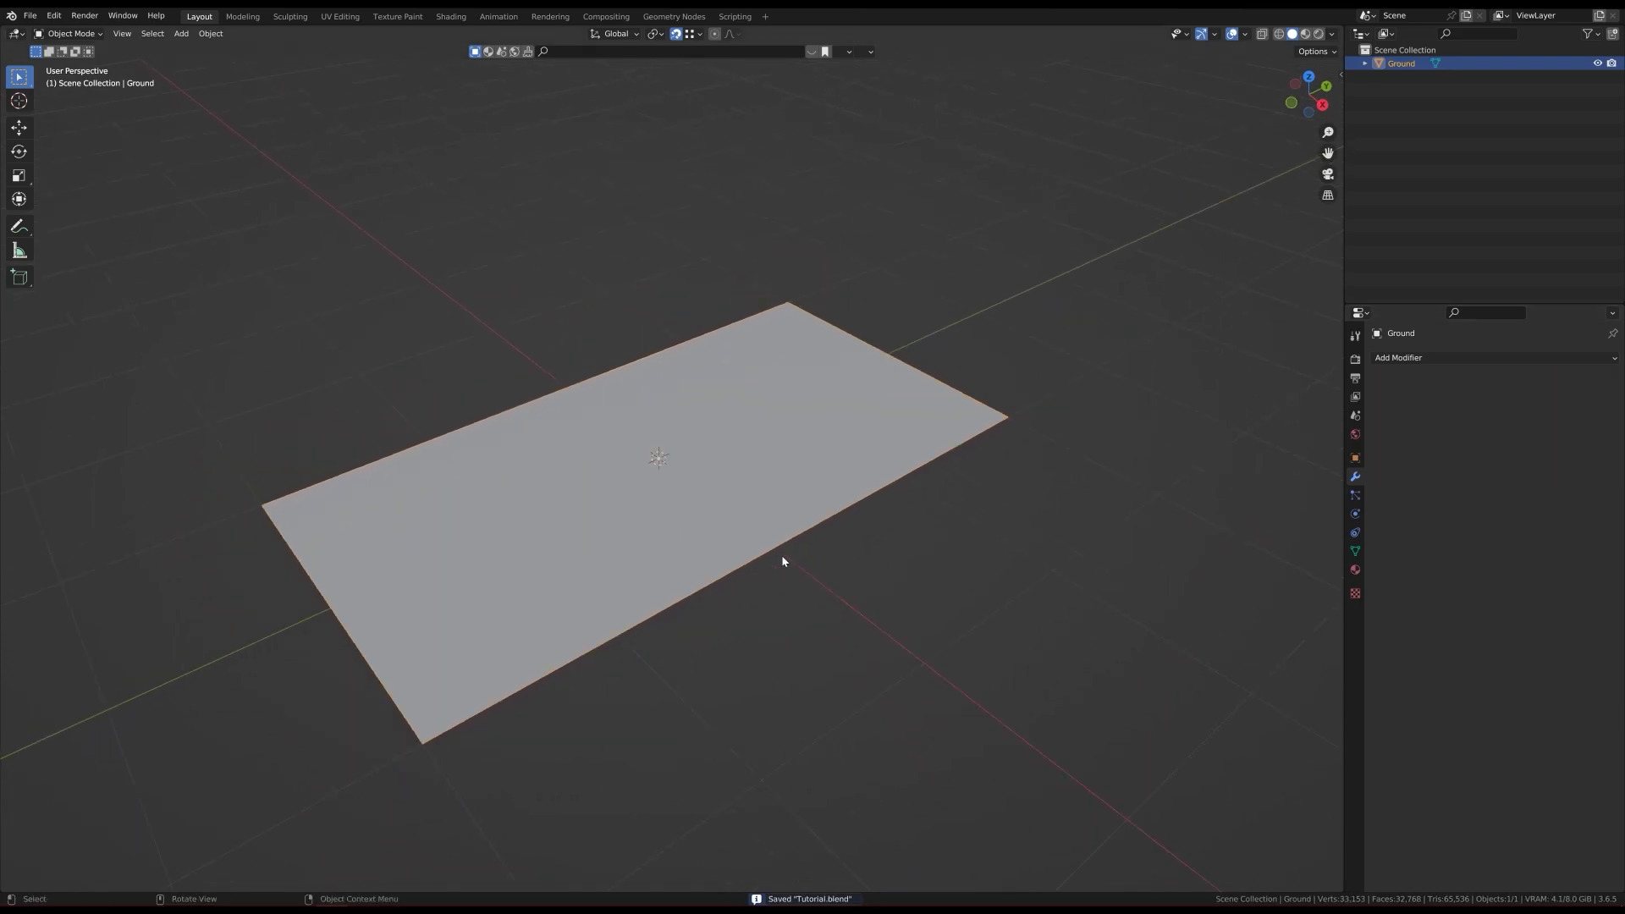
Step: Add a Displace modifier to Ground and set its strength to 0.5
middle_click_drag(700, 511, 796, 465)
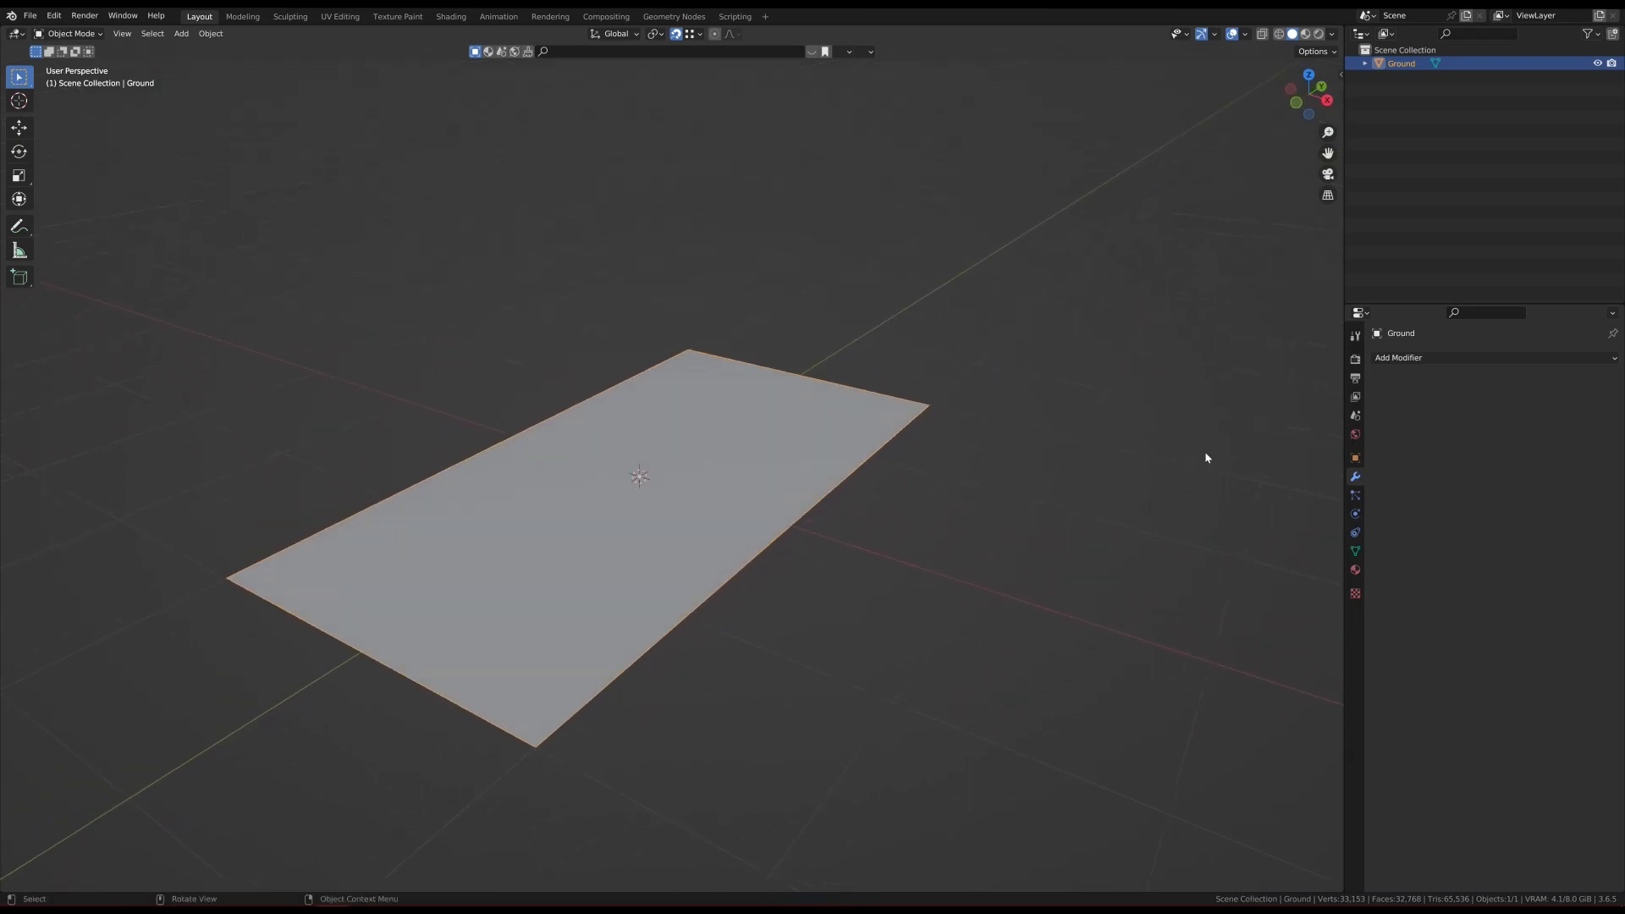
left_click(1397, 357)
left_click(1444, 440)
middle_click_drag(917, 479, 745, 516)
middle_click_drag(724, 463, 741, 529)
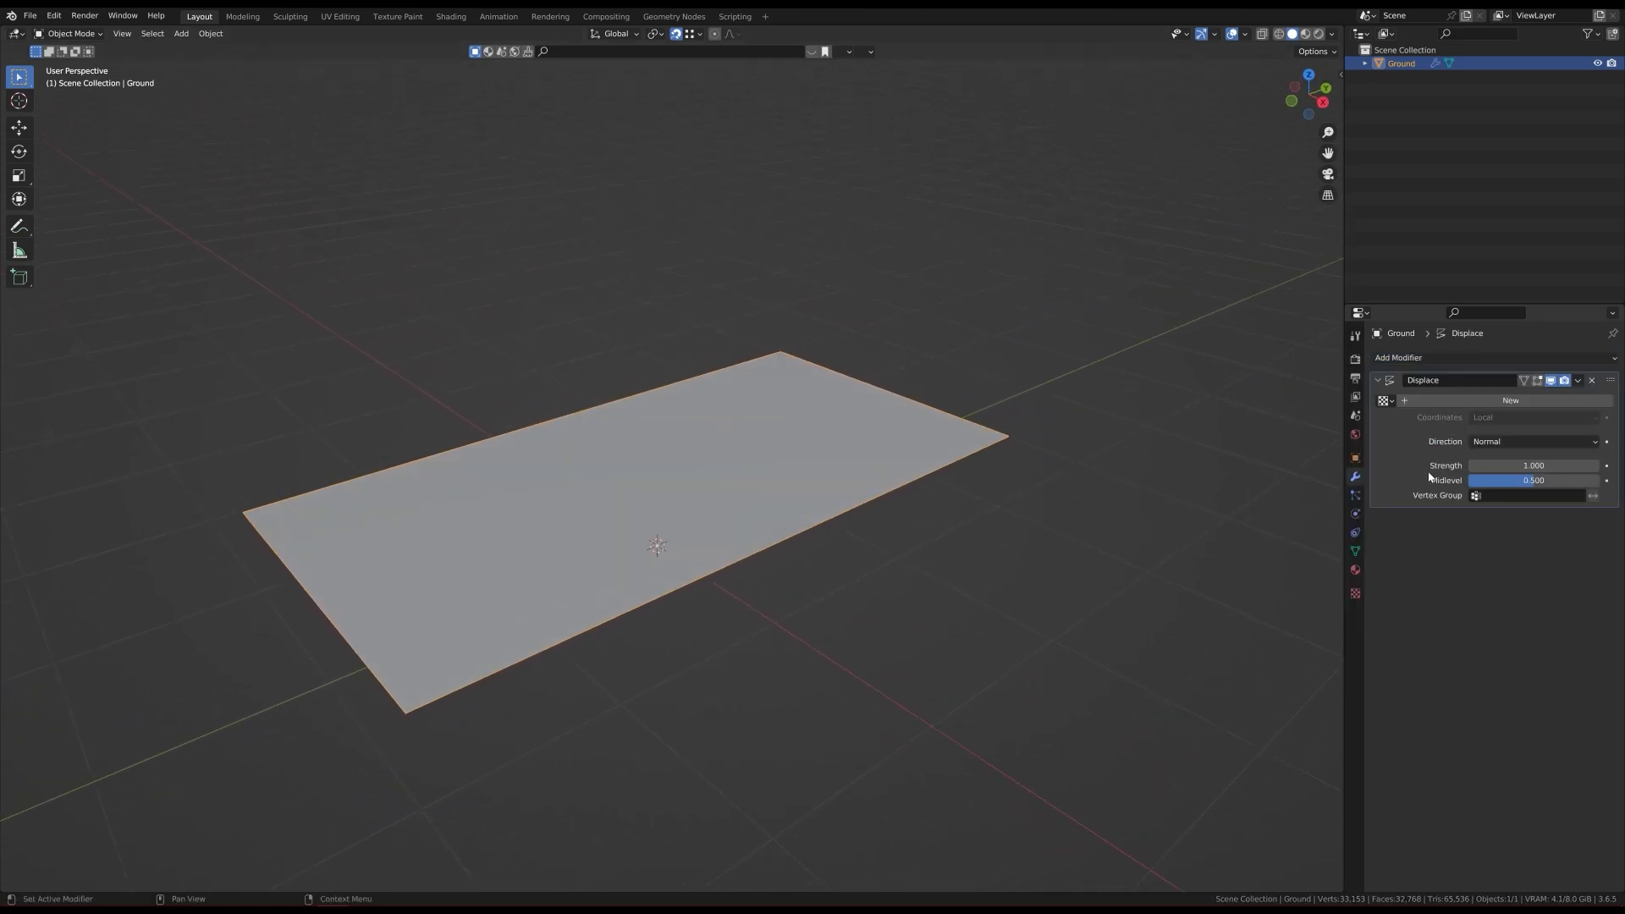
left_click(1529, 465)
type("0.")
type("3")
key("Return")
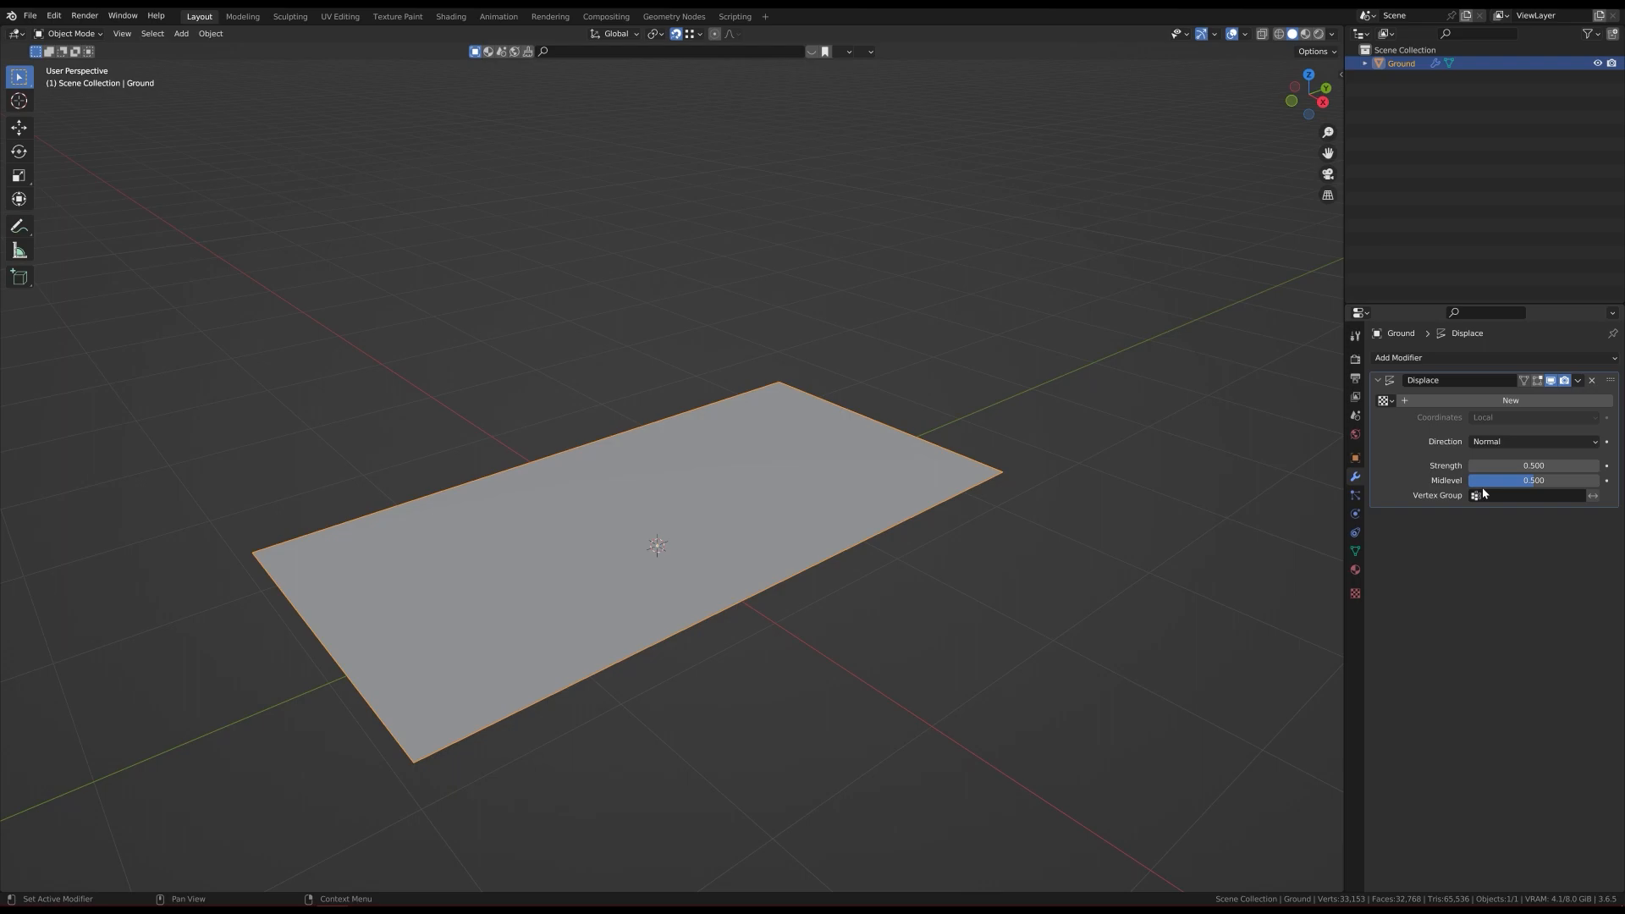
Step: Create a new texture for the Displace modifier and set its type to Wood
left_click(1477, 401)
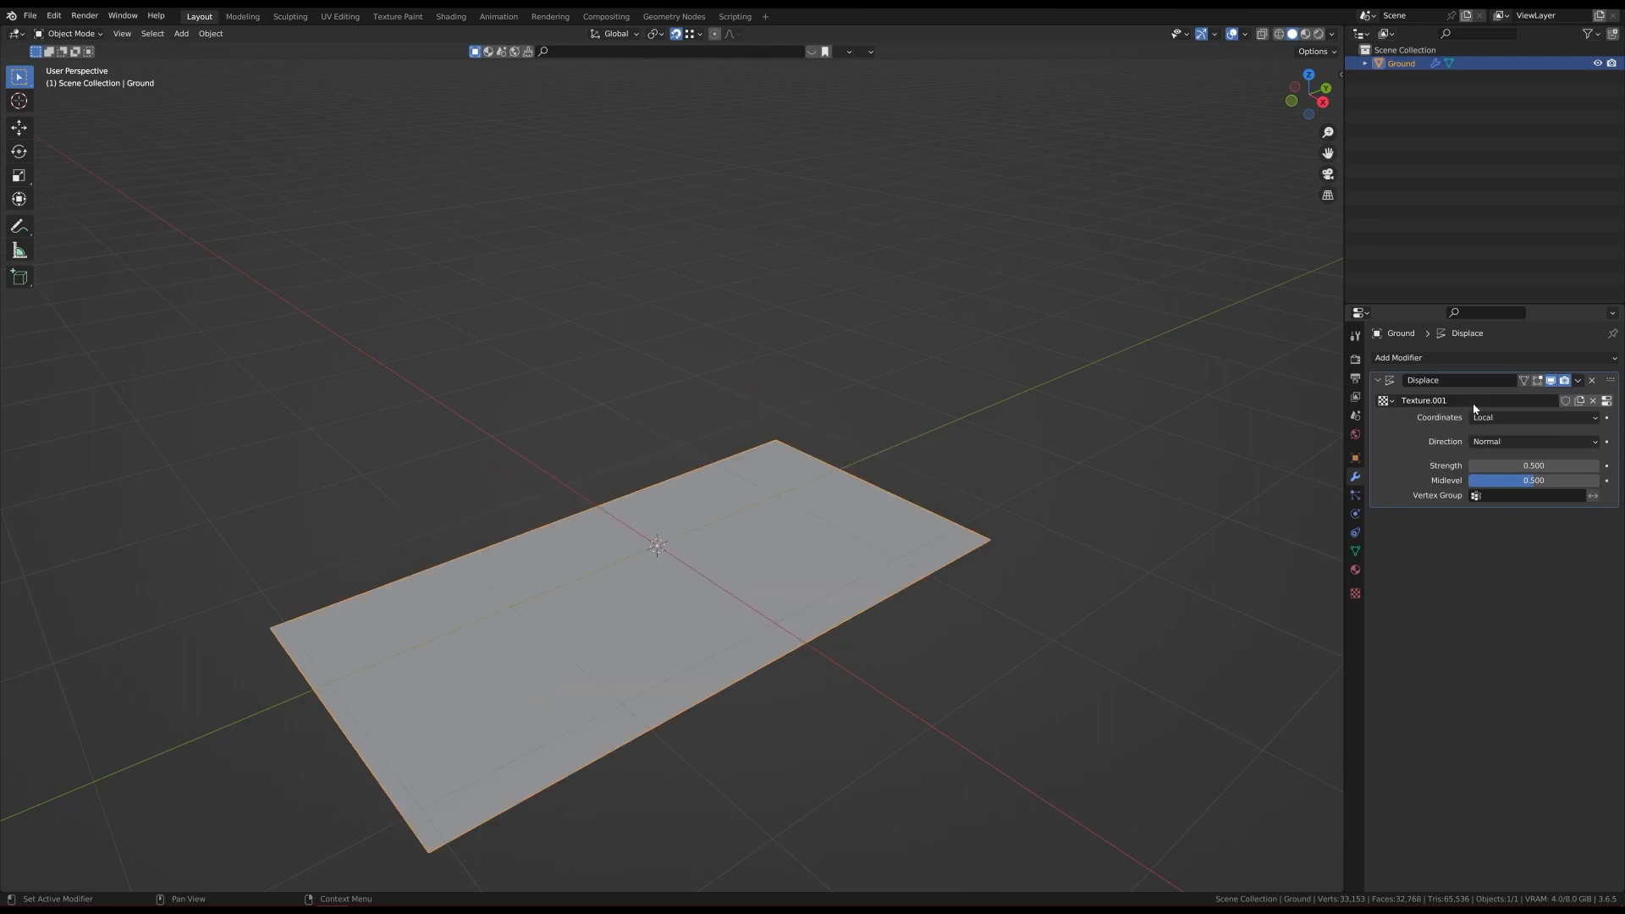
left_click(1607, 403)
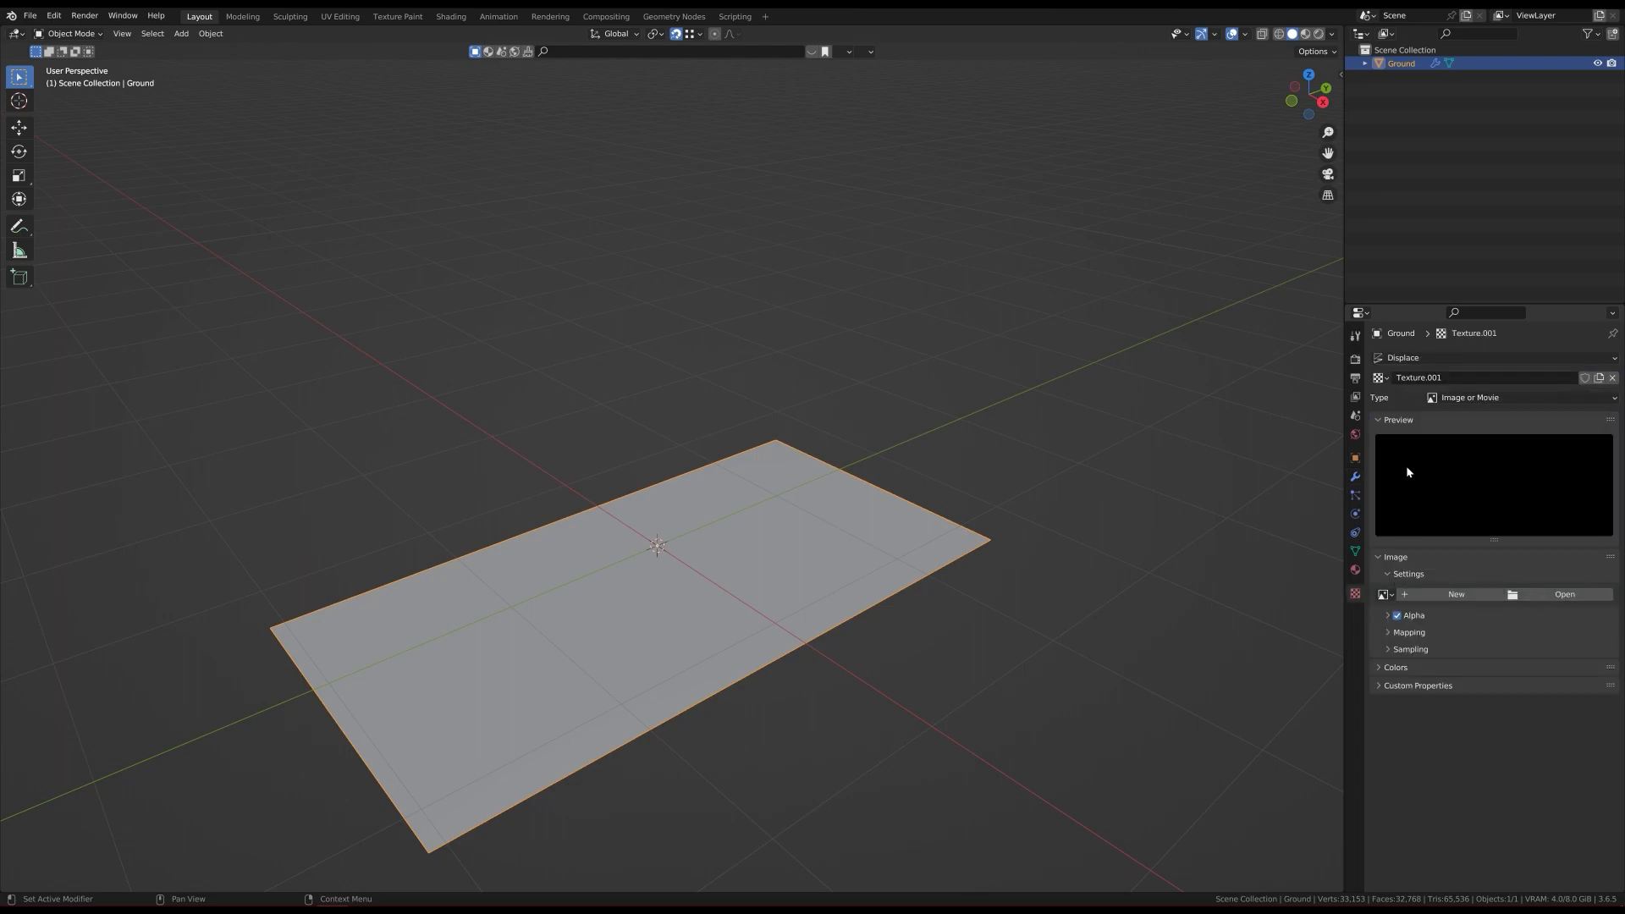
left_click(1430, 402)
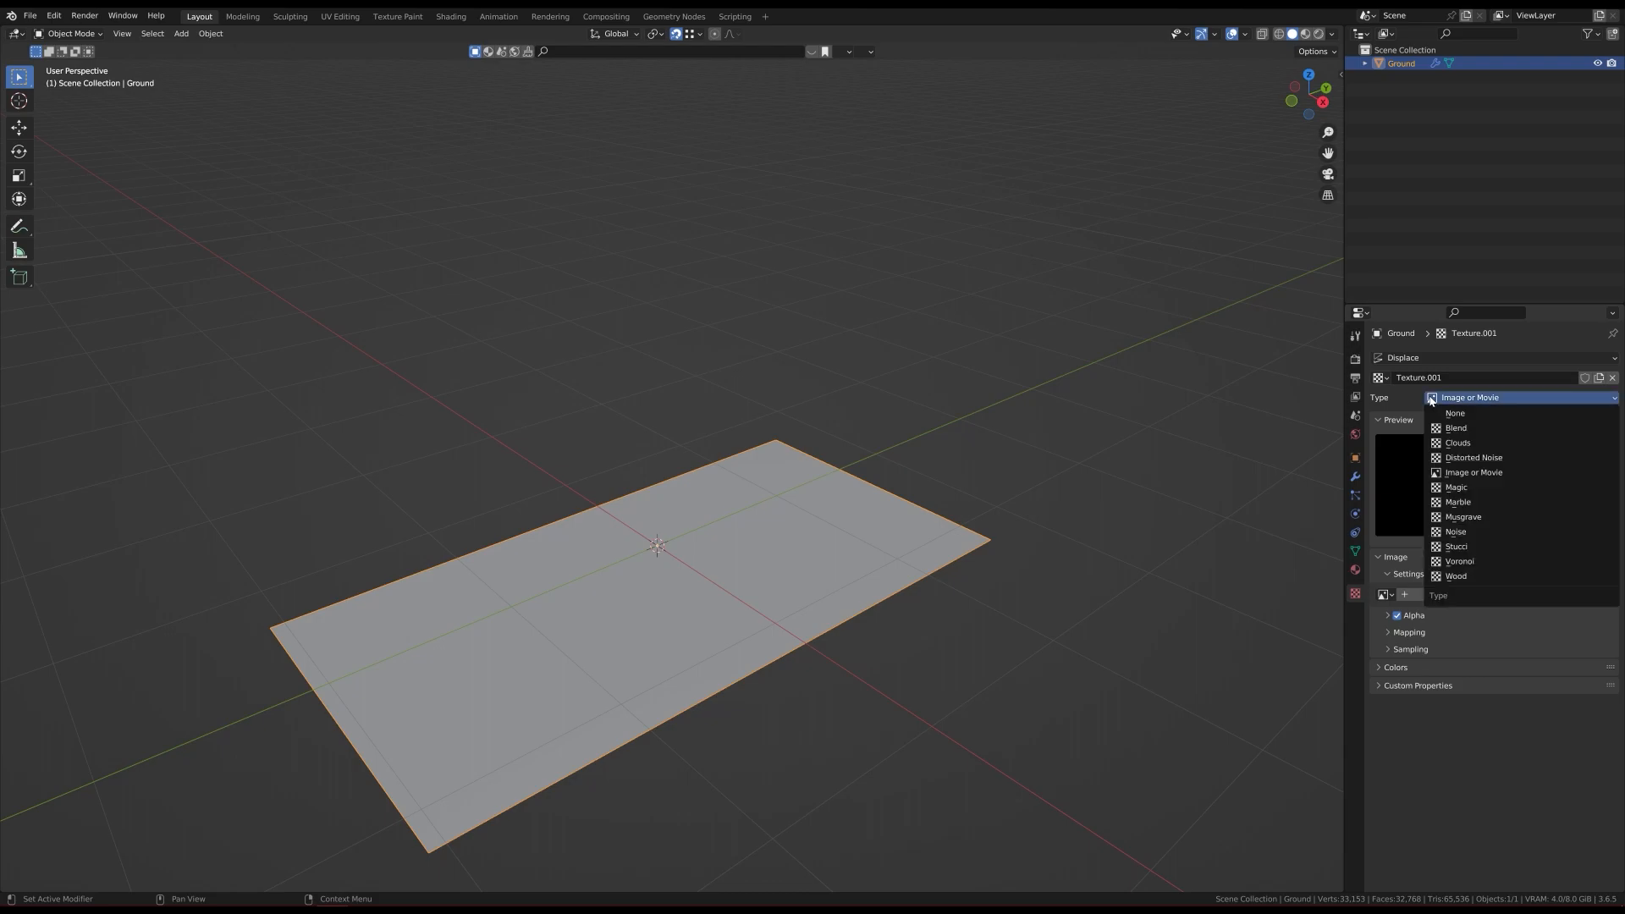
left_click(1477, 576)
mouse_move(1327, 580)
middle_mouse_down()
mouse_move(928, 533)
mouse_move(816, 569)
mouse_move(801, 440)
mouse_move(790, 510)
mouse_move(805, 397)
mouse_move(812, 452)
middle_mouse_up()
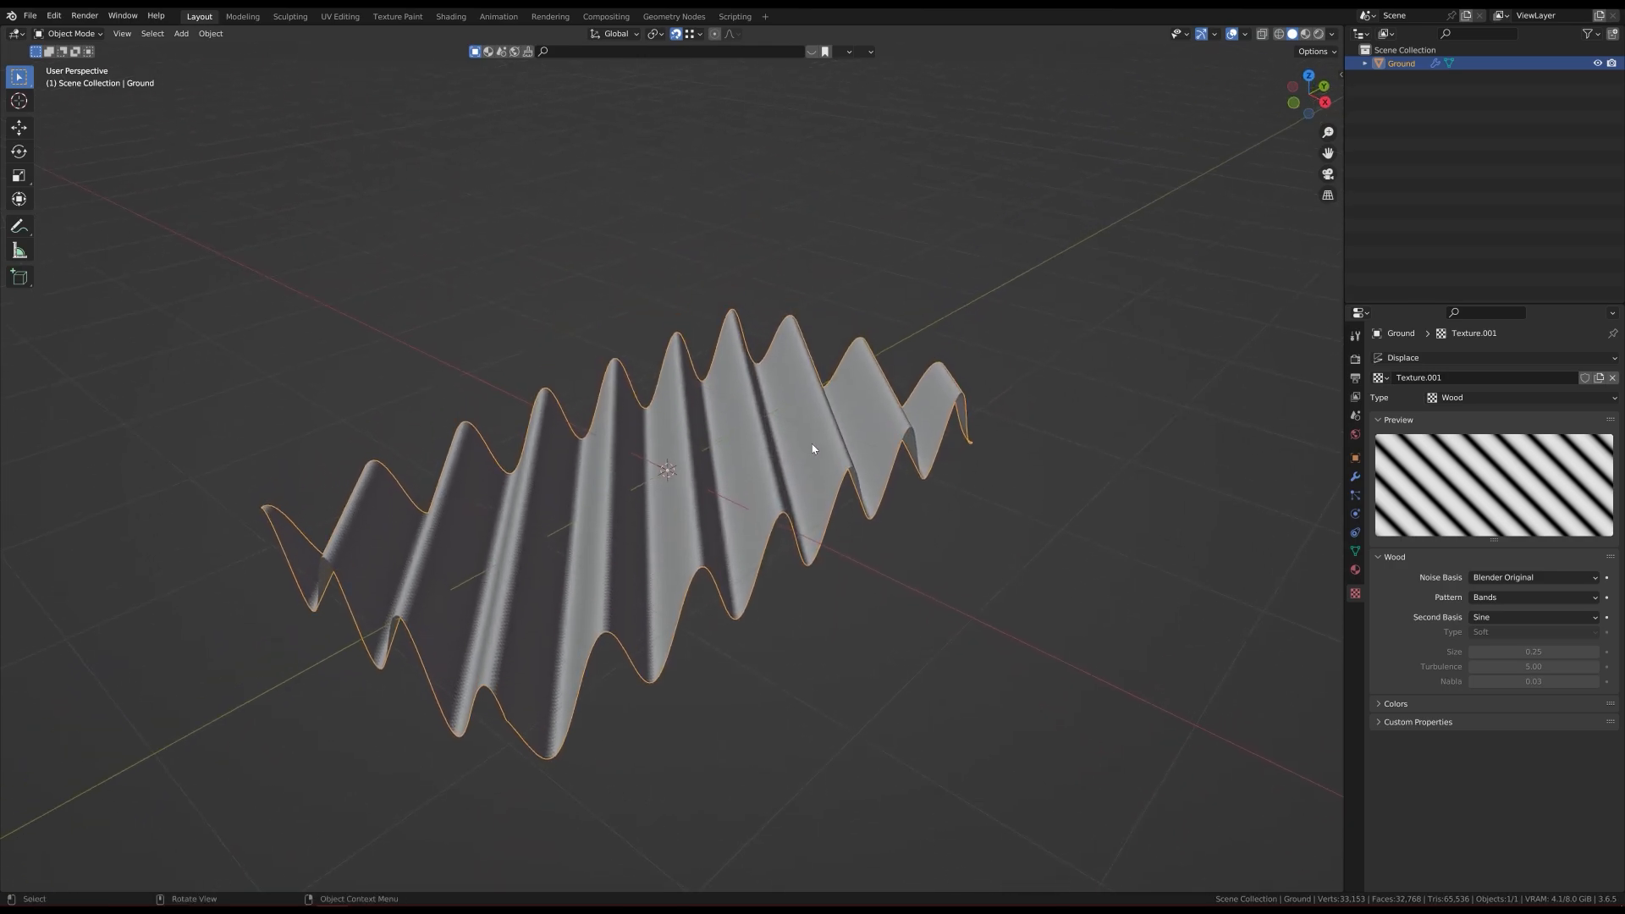
mouse_move(805, 457)
middle_mouse_down()
mouse_move(774, 484)
mouse_move(882, 521)
mouse_move(872, 481)
mouse_move(804, 492)
mouse_move(797, 466)
middle_mouse_up()
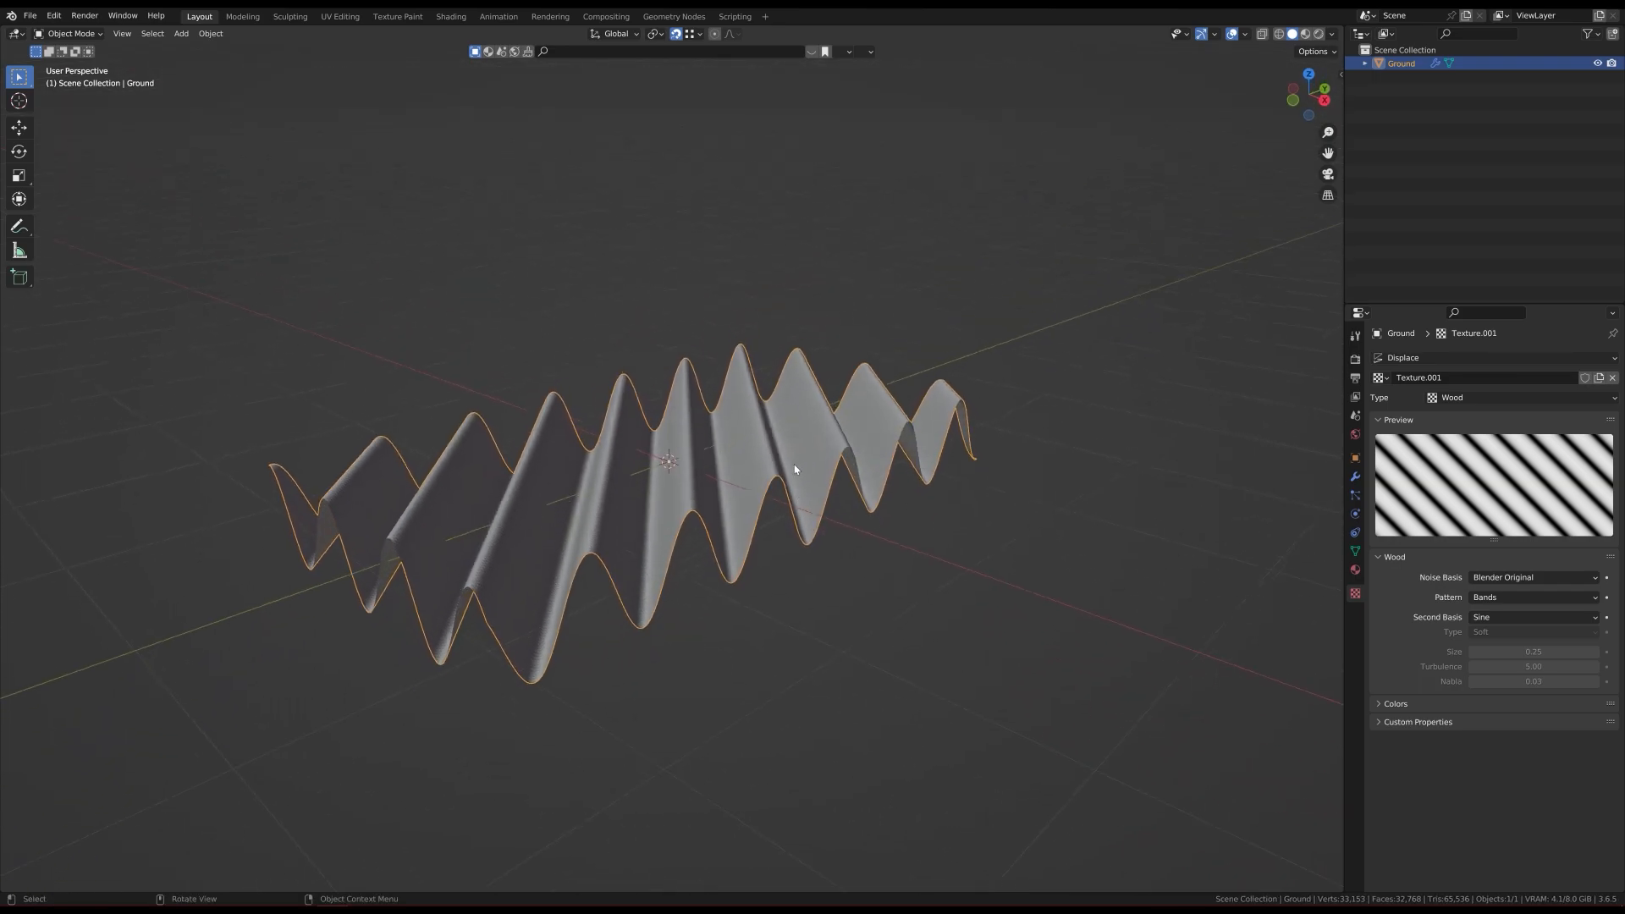
Step: Lower the Displace modifier's strength to 0.16 to flatten the waves on the Ground
left_click(1355, 476)
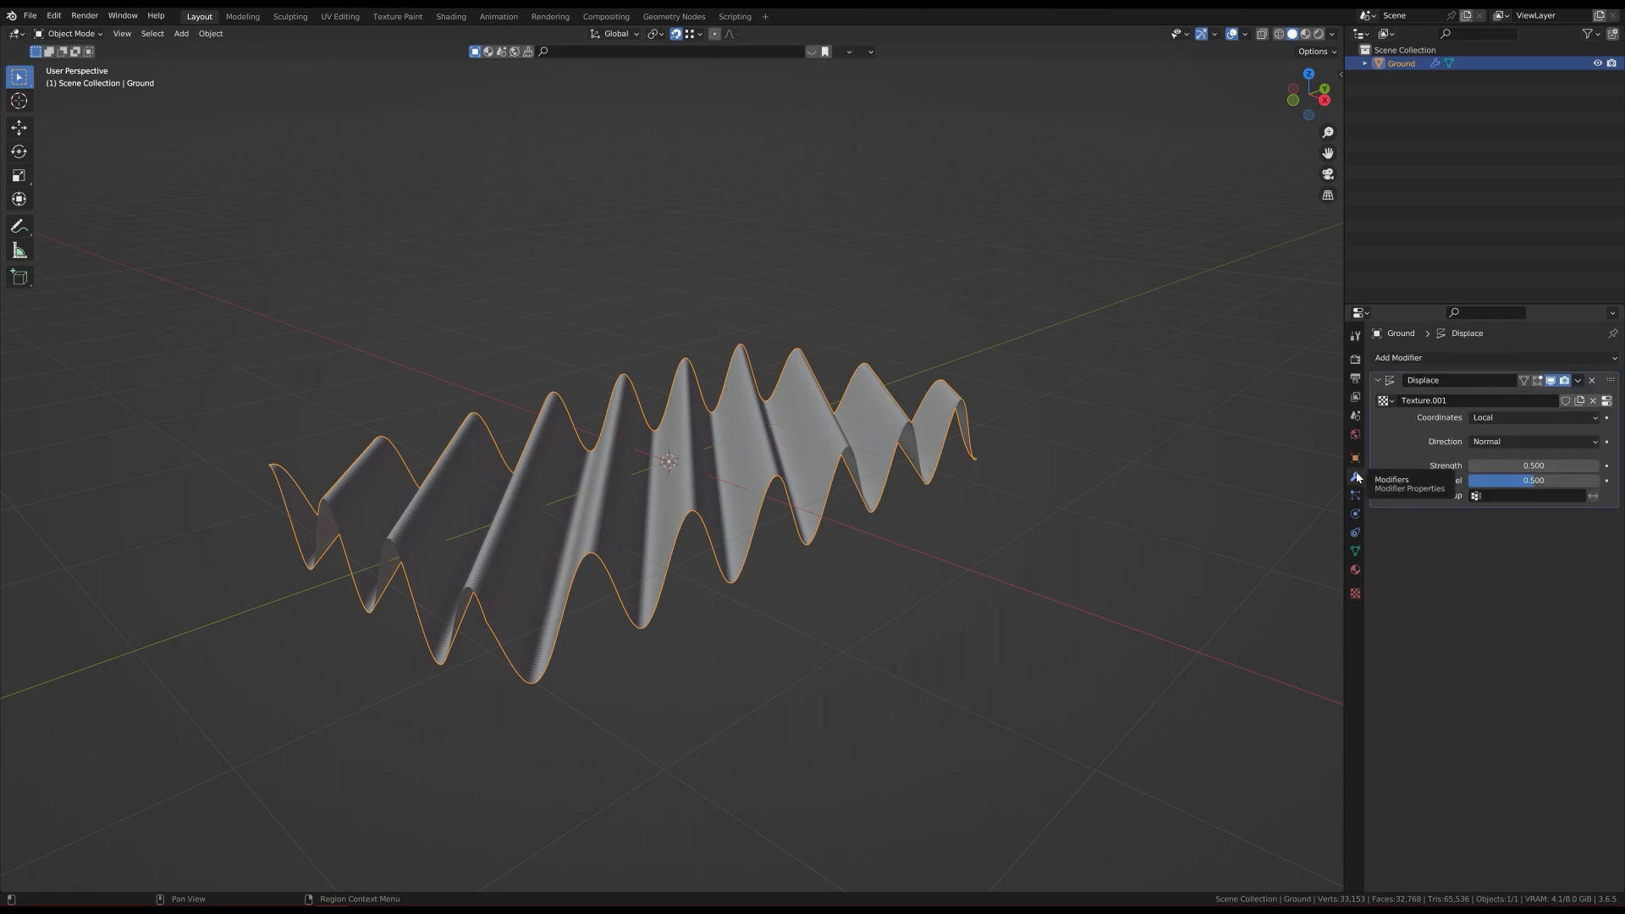
left_click_drag(1528, 466, 1464, 465)
mouse_move(980, 483)
middle_mouse_down()
mouse_move(1052, 428)
mouse_move(875, 464)
middle_mouse_up()
scroll(834, 465, "up", 1)
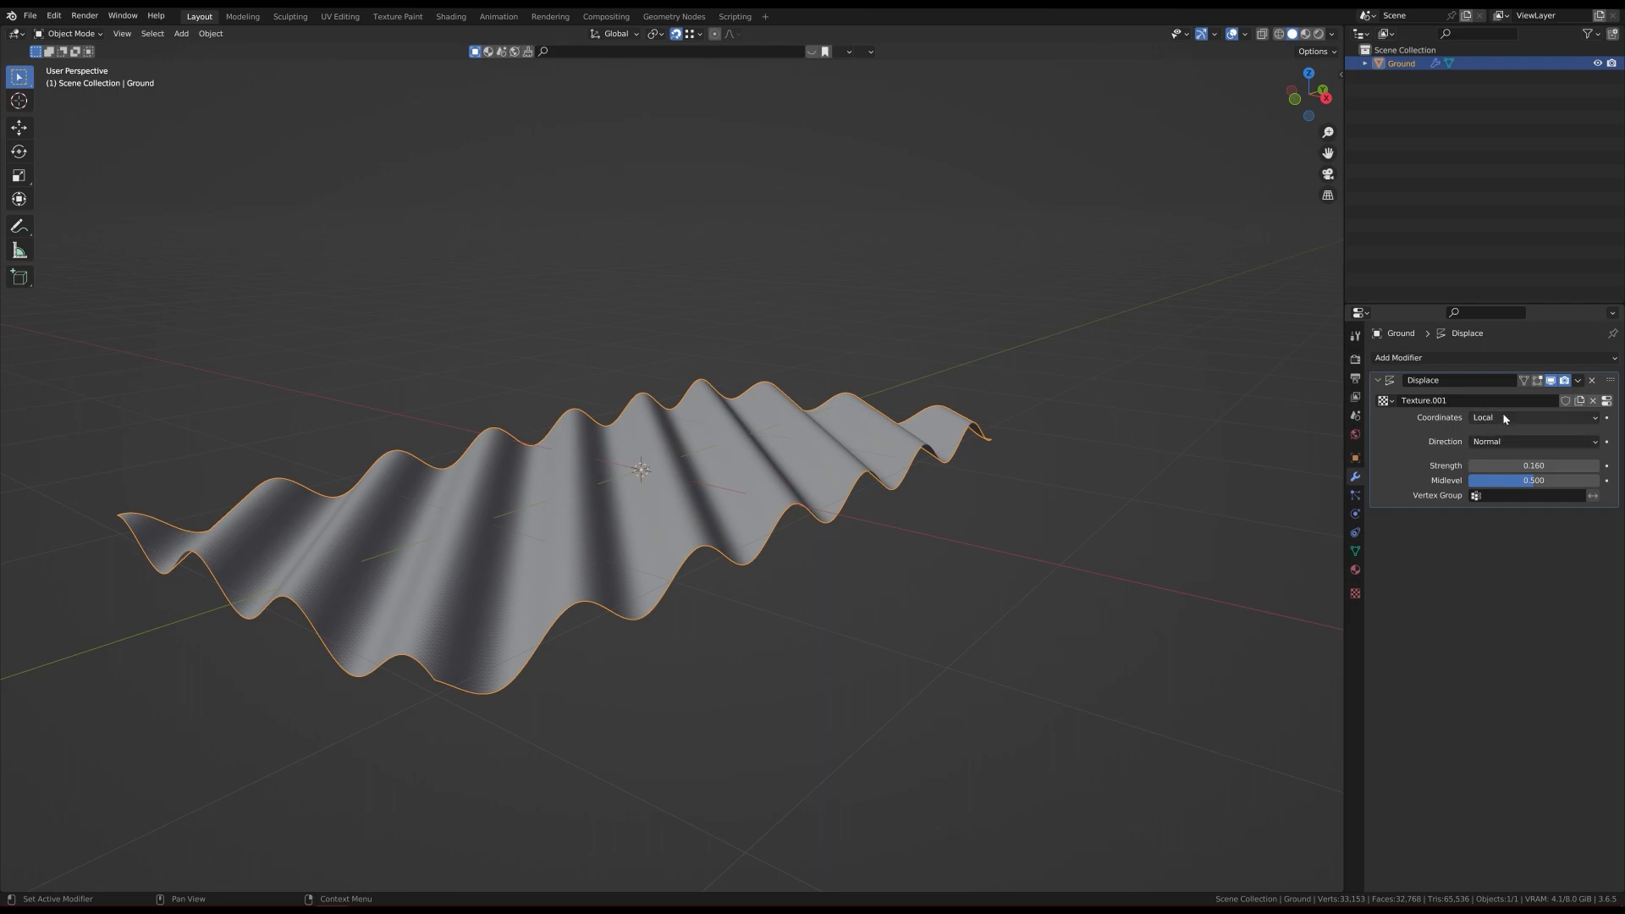
Step: Change the Wood texture's pattern to Band Noise
left_click(1606, 401)
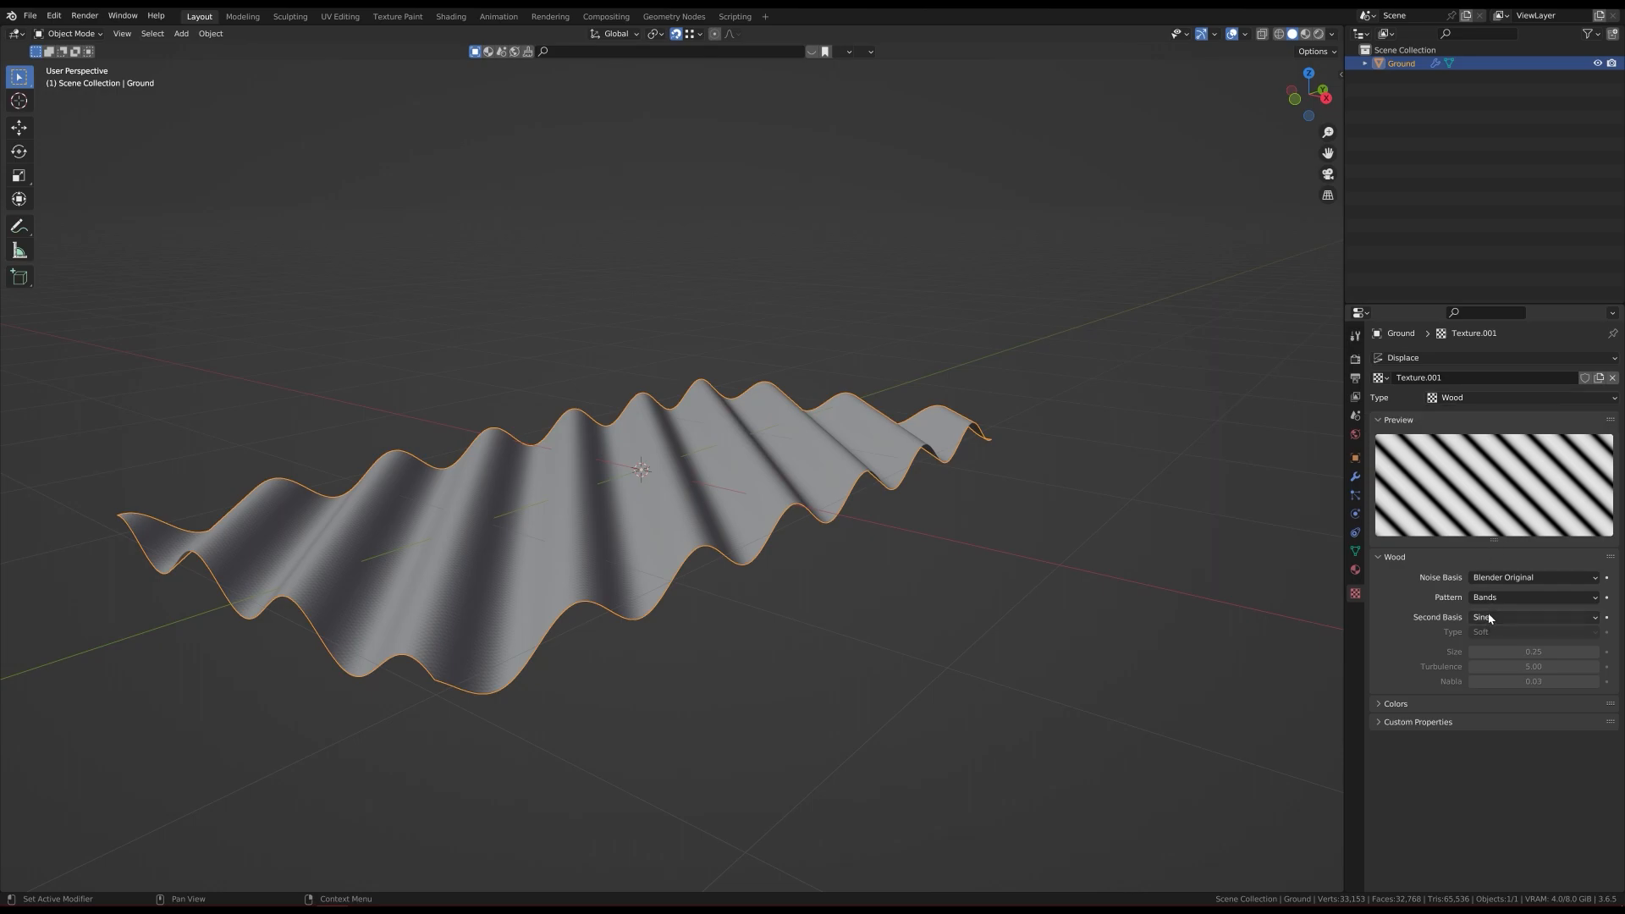
middle_click_drag(662, 533, 668, 562)
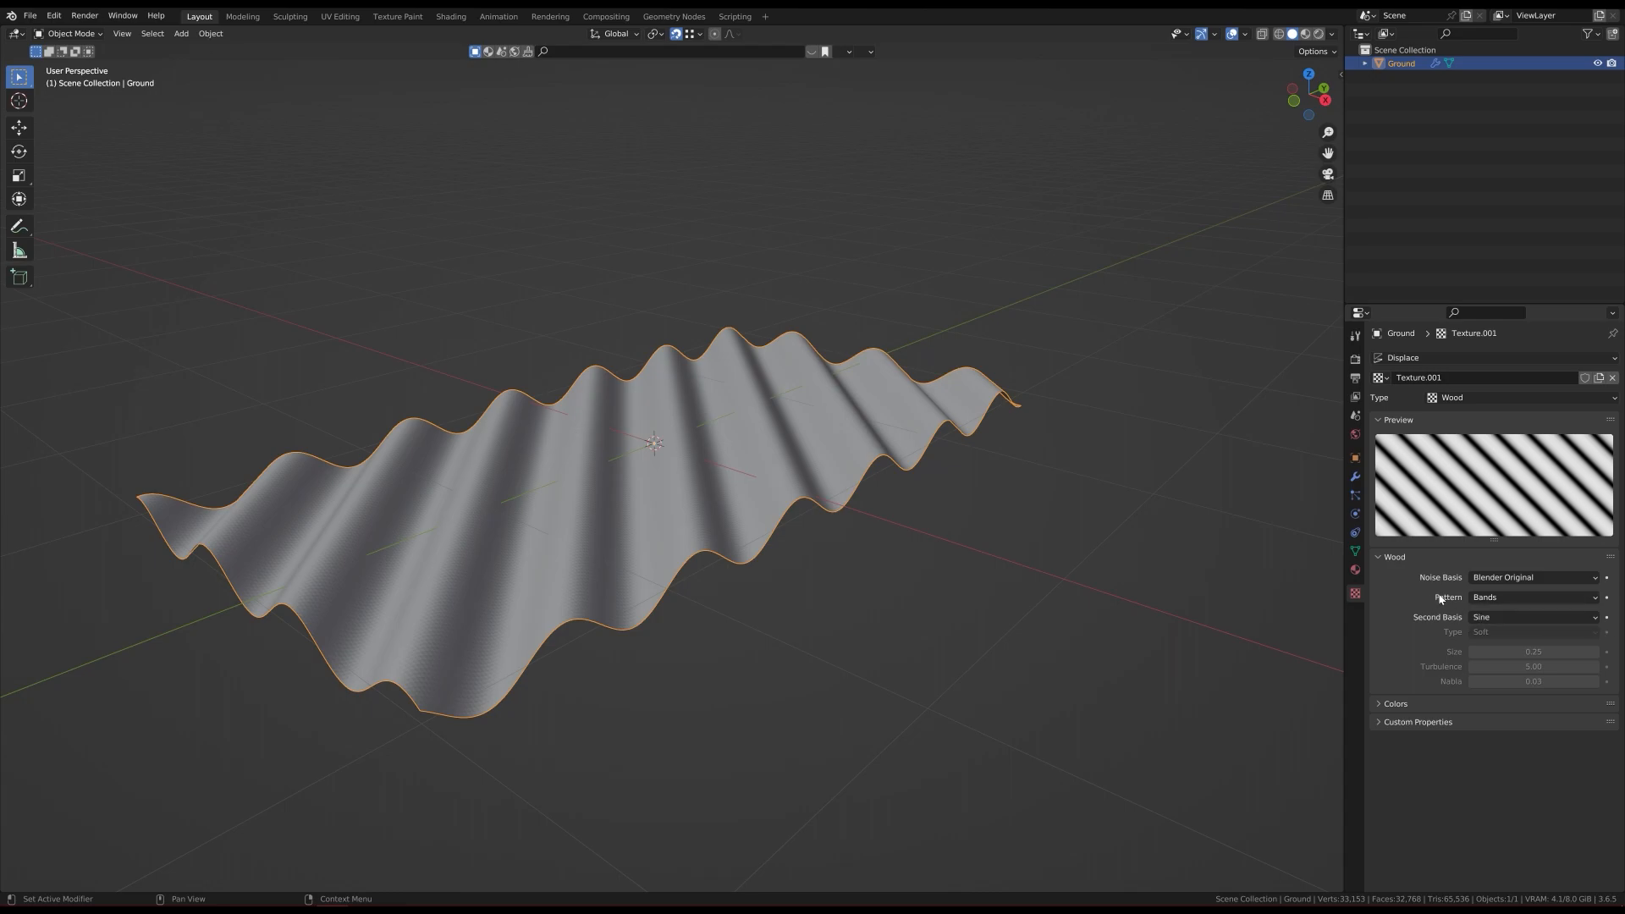
left_click(1482, 600)
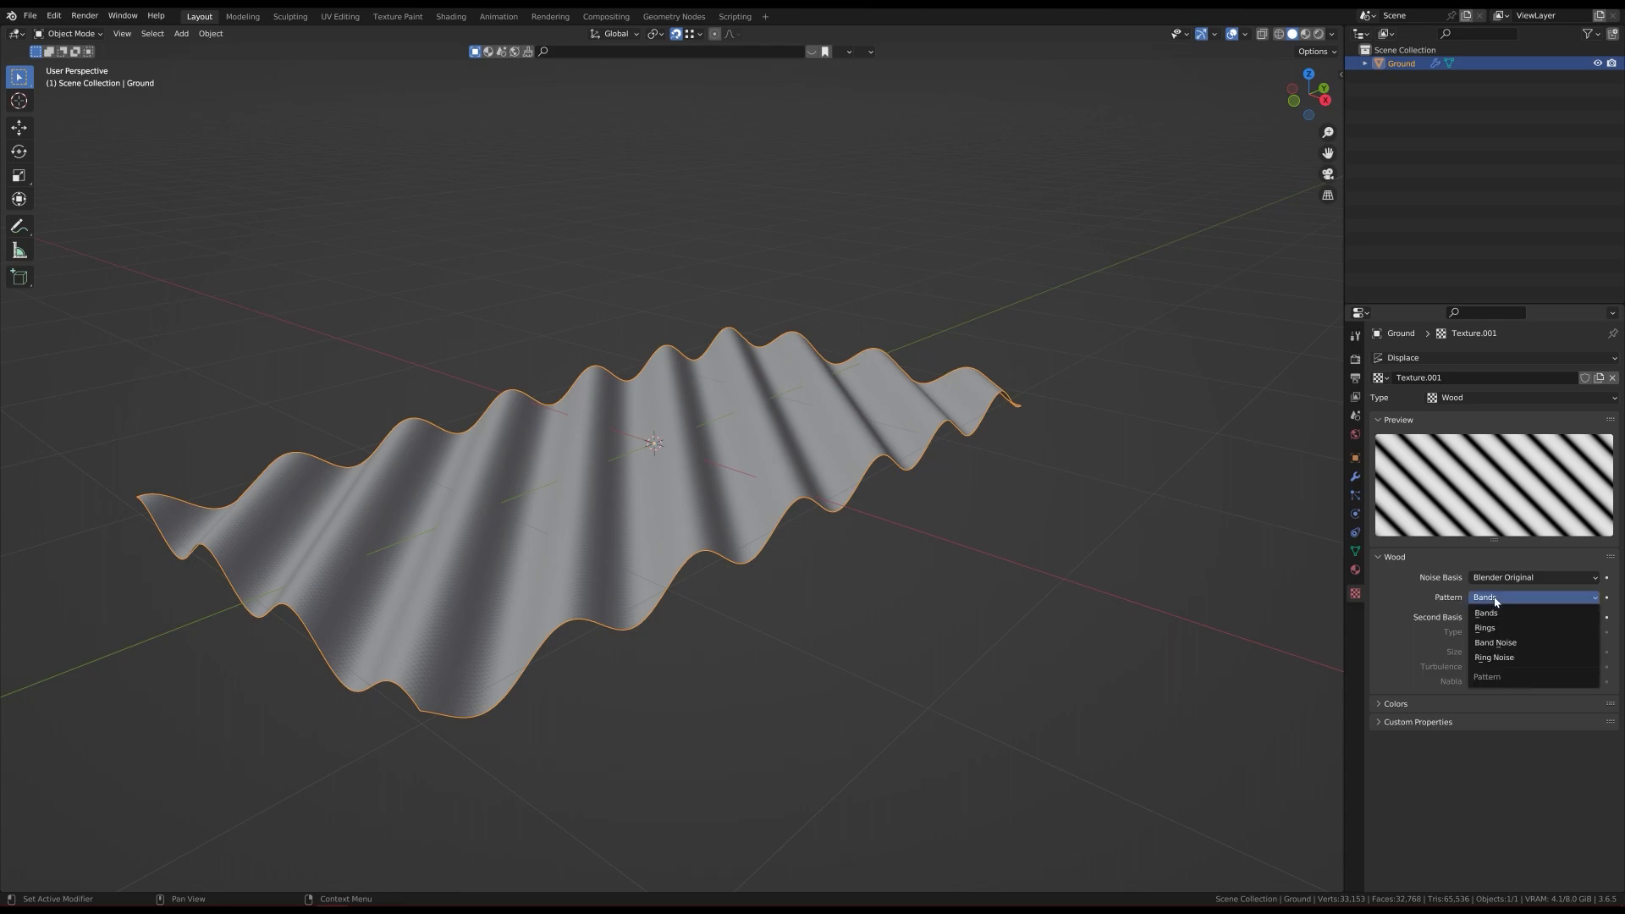
left_click(1515, 644)
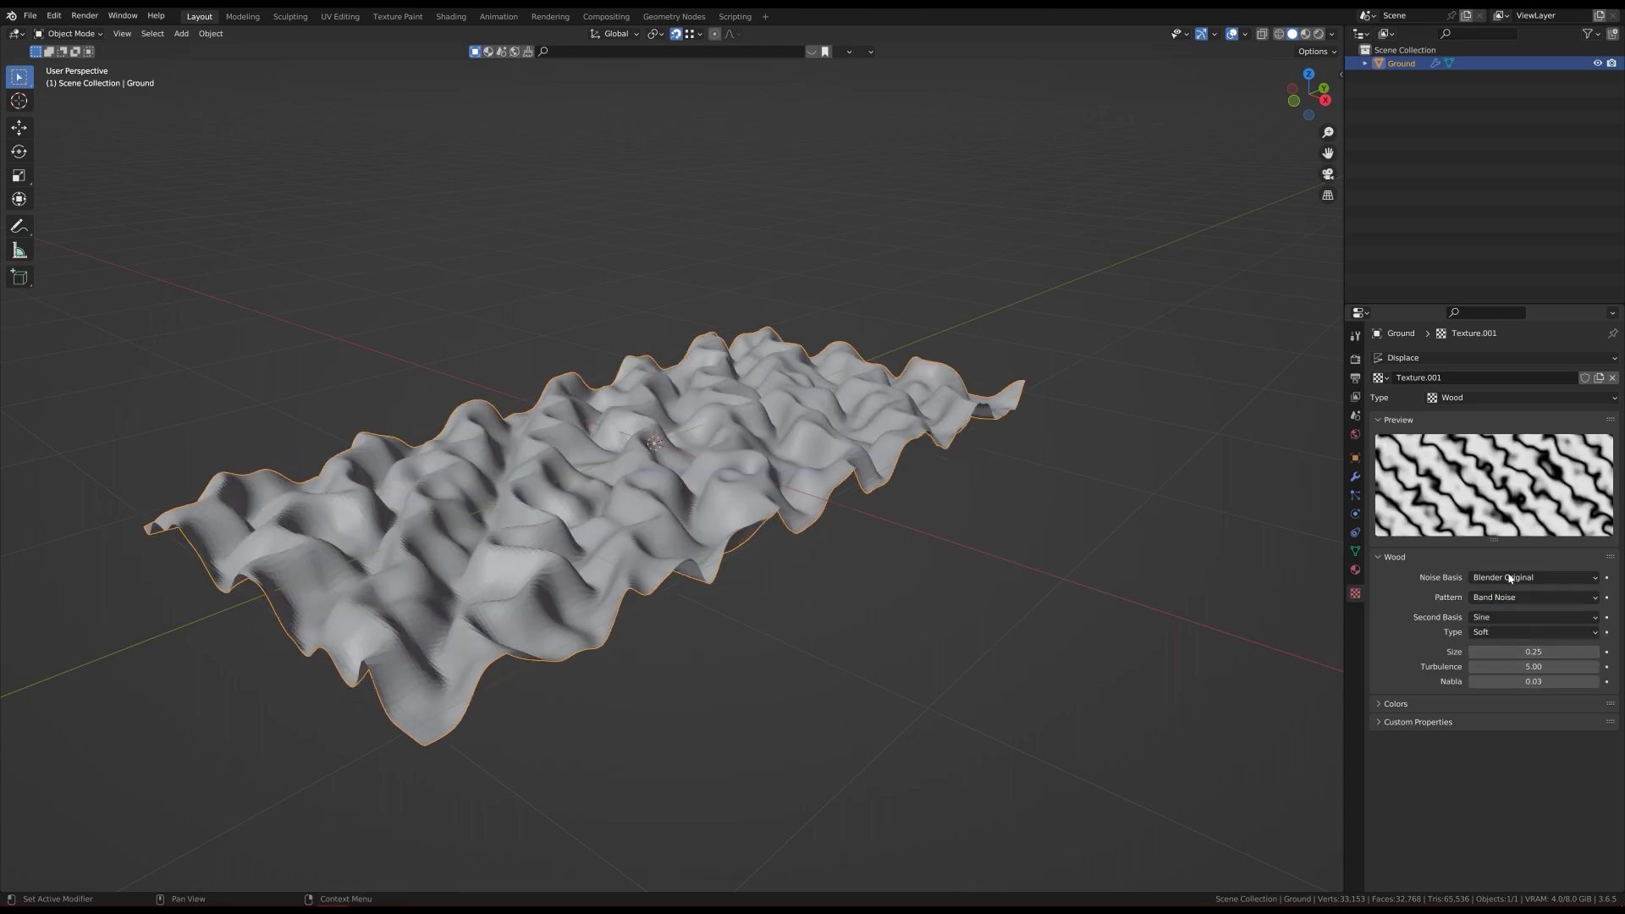
middle_click_drag(808, 550, 804, 568)
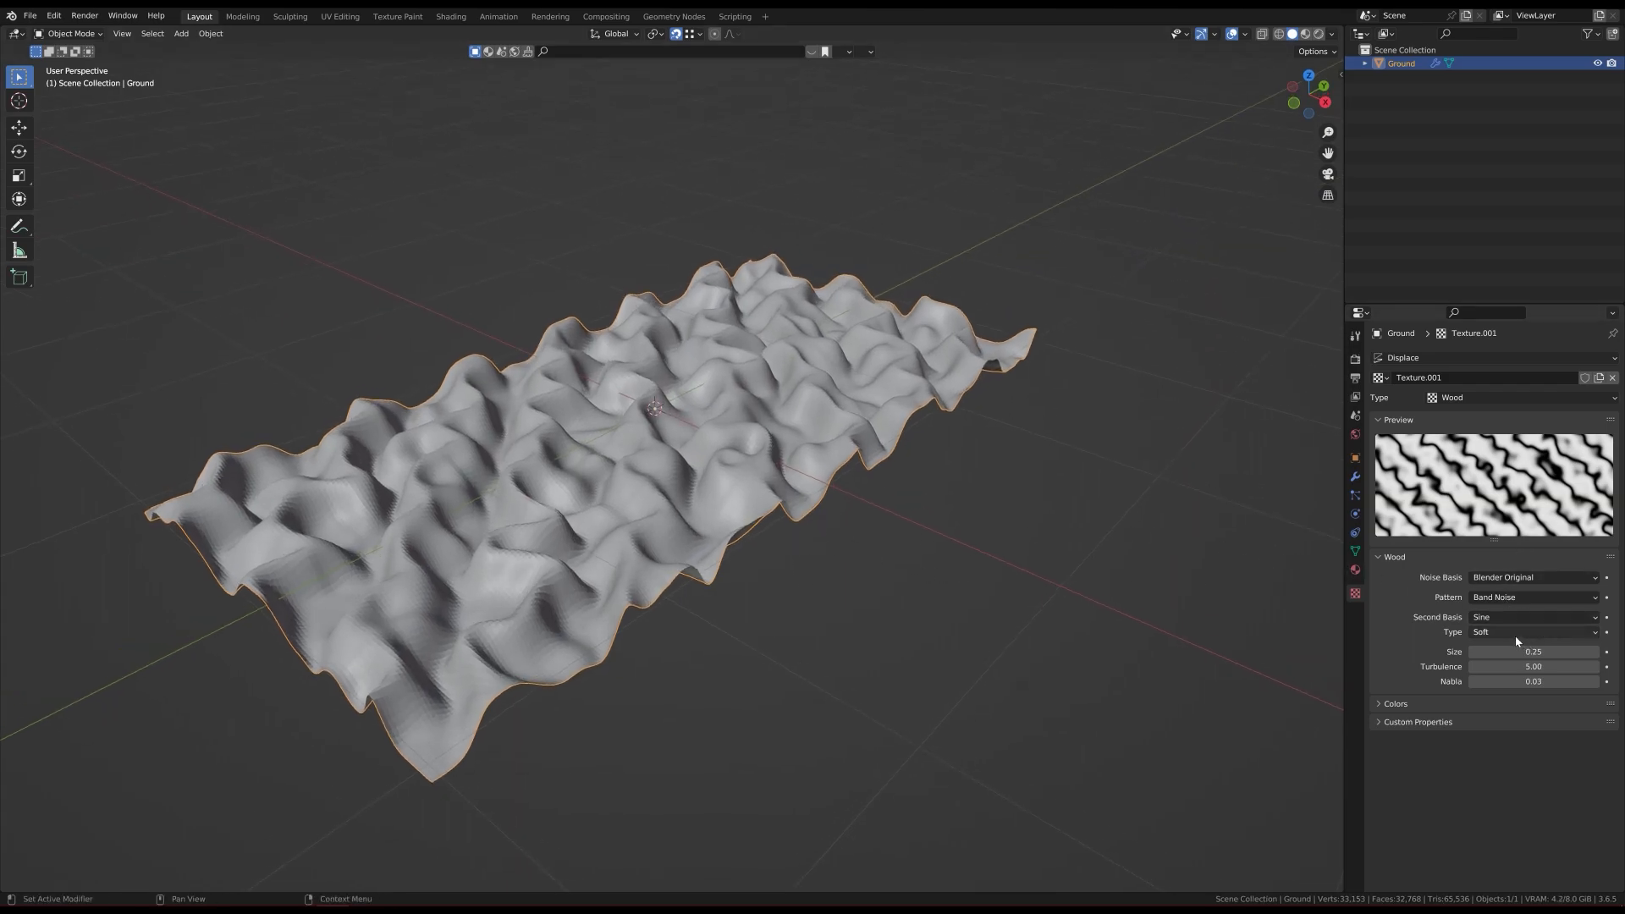
Step: Set the Wood texture's turbulence to about 2.98 and its size to about 0.81 for smooth, irregular ridges
left_click(1534, 667)
type("3")
key("Return")
left_click_drag(1534, 667, 1350, 667)
left_click_drag(1536, 667, 1594, 652)
mouse_move(1225, 657)
middle_mouse_down()
mouse_move(815, 585)
mouse_move(795, 439)
mouse_move(725, 442)
mouse_move(718, 532)
middle_mouse_up()
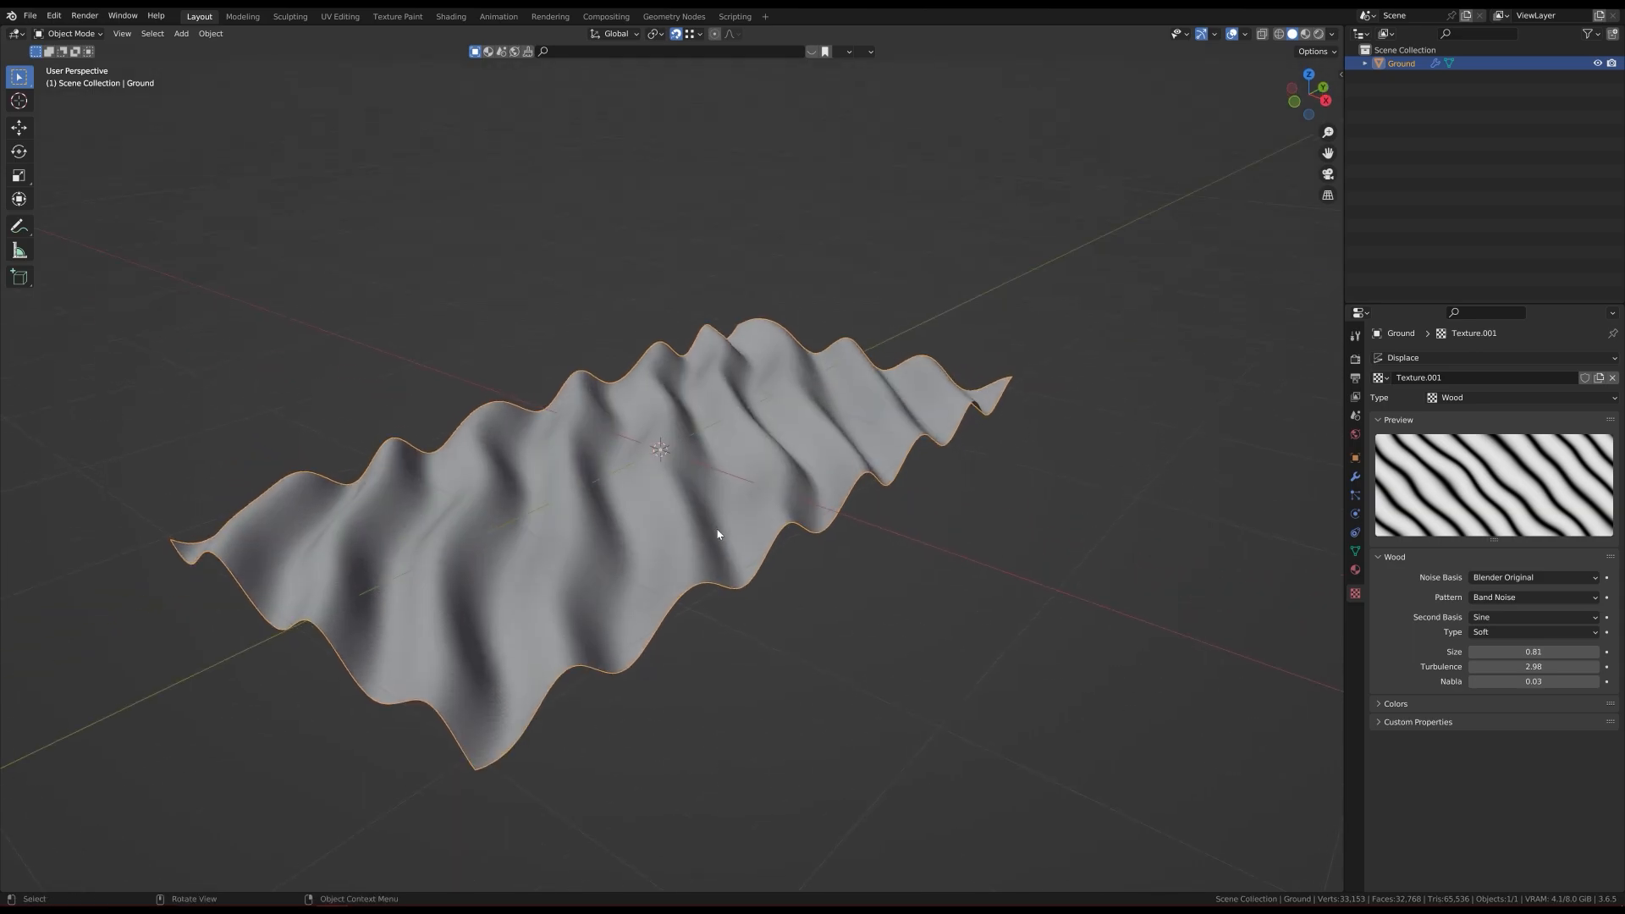
mouse_move(721, 513)
middle_mouse_down()
mouse_move(682, 573)
mouse_move(813, 486)
mouse_move(661, 578)
middle_mouse_up()
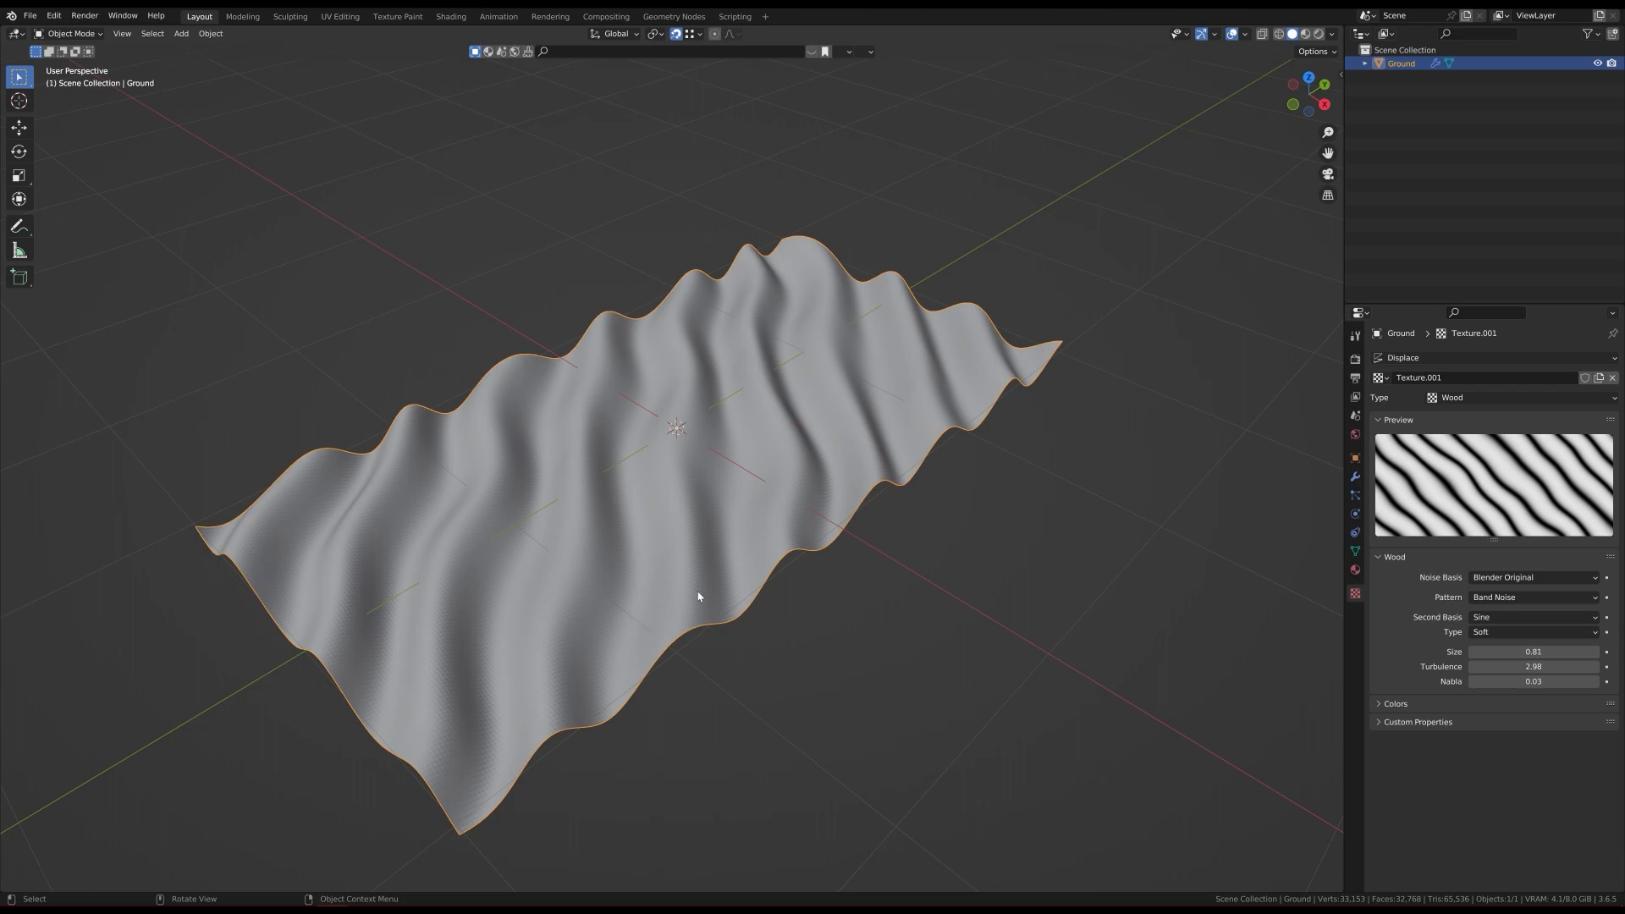
Step: Apply smooth shading to the displaced Ground
mouse_move(697, 573)
middle_mouse_down()
mouse_move(668, 587)
mouse_move(682, 606)
middle_mouse_up()
scroll(684, 608, "up", 5)
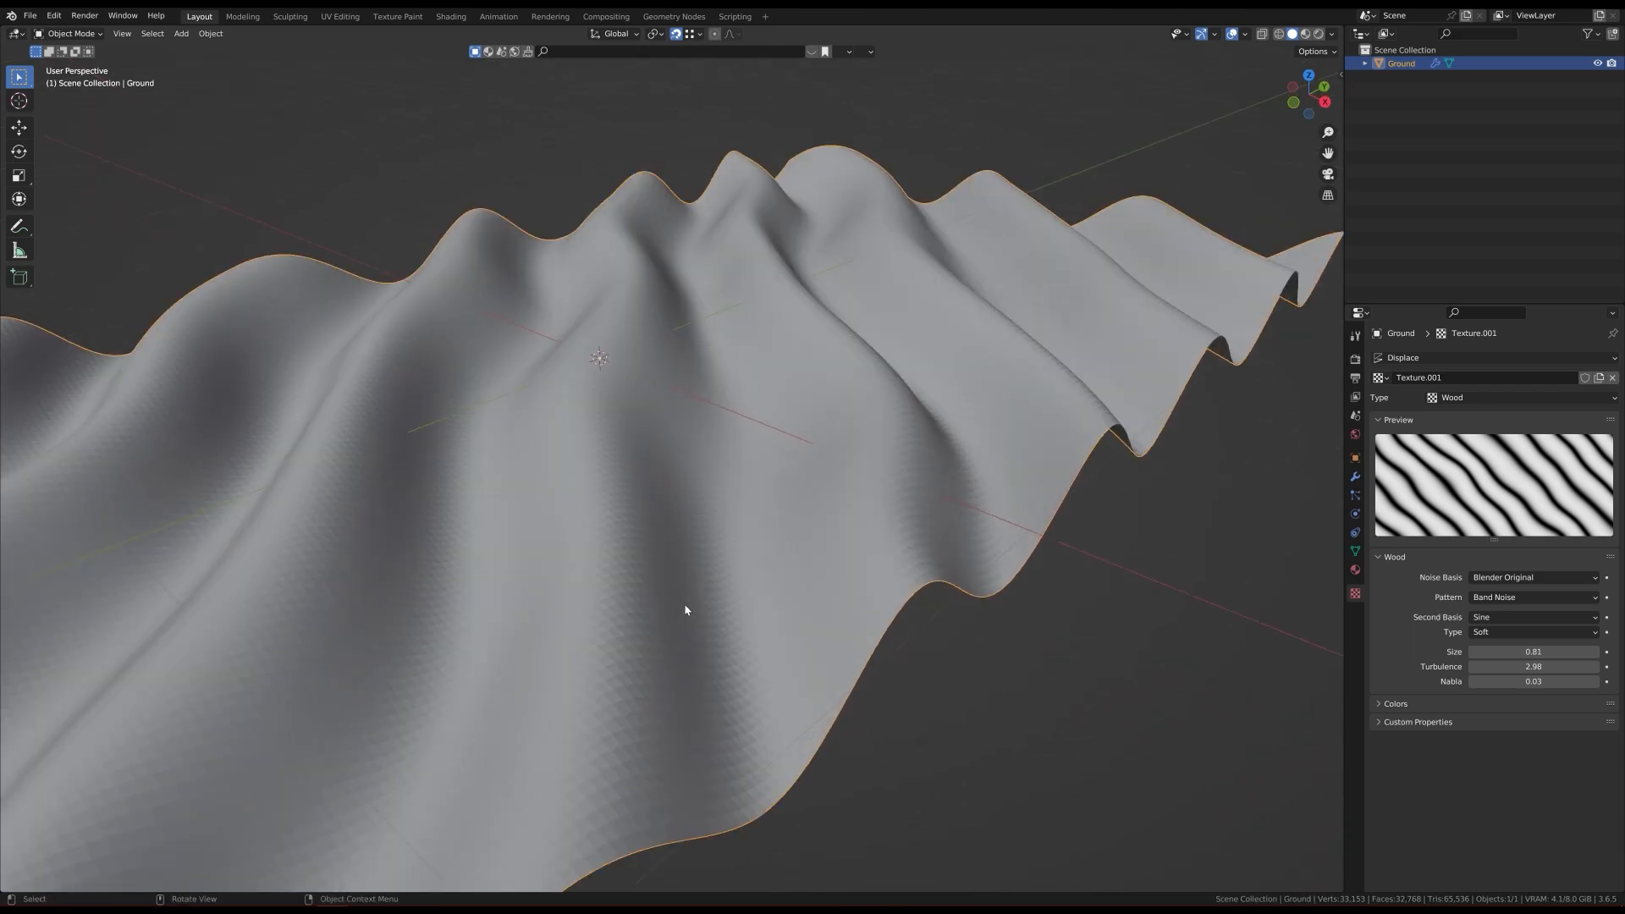
scroll(683, 608, "up", 2)
right_click(663, 606)
left_click(661, 610)
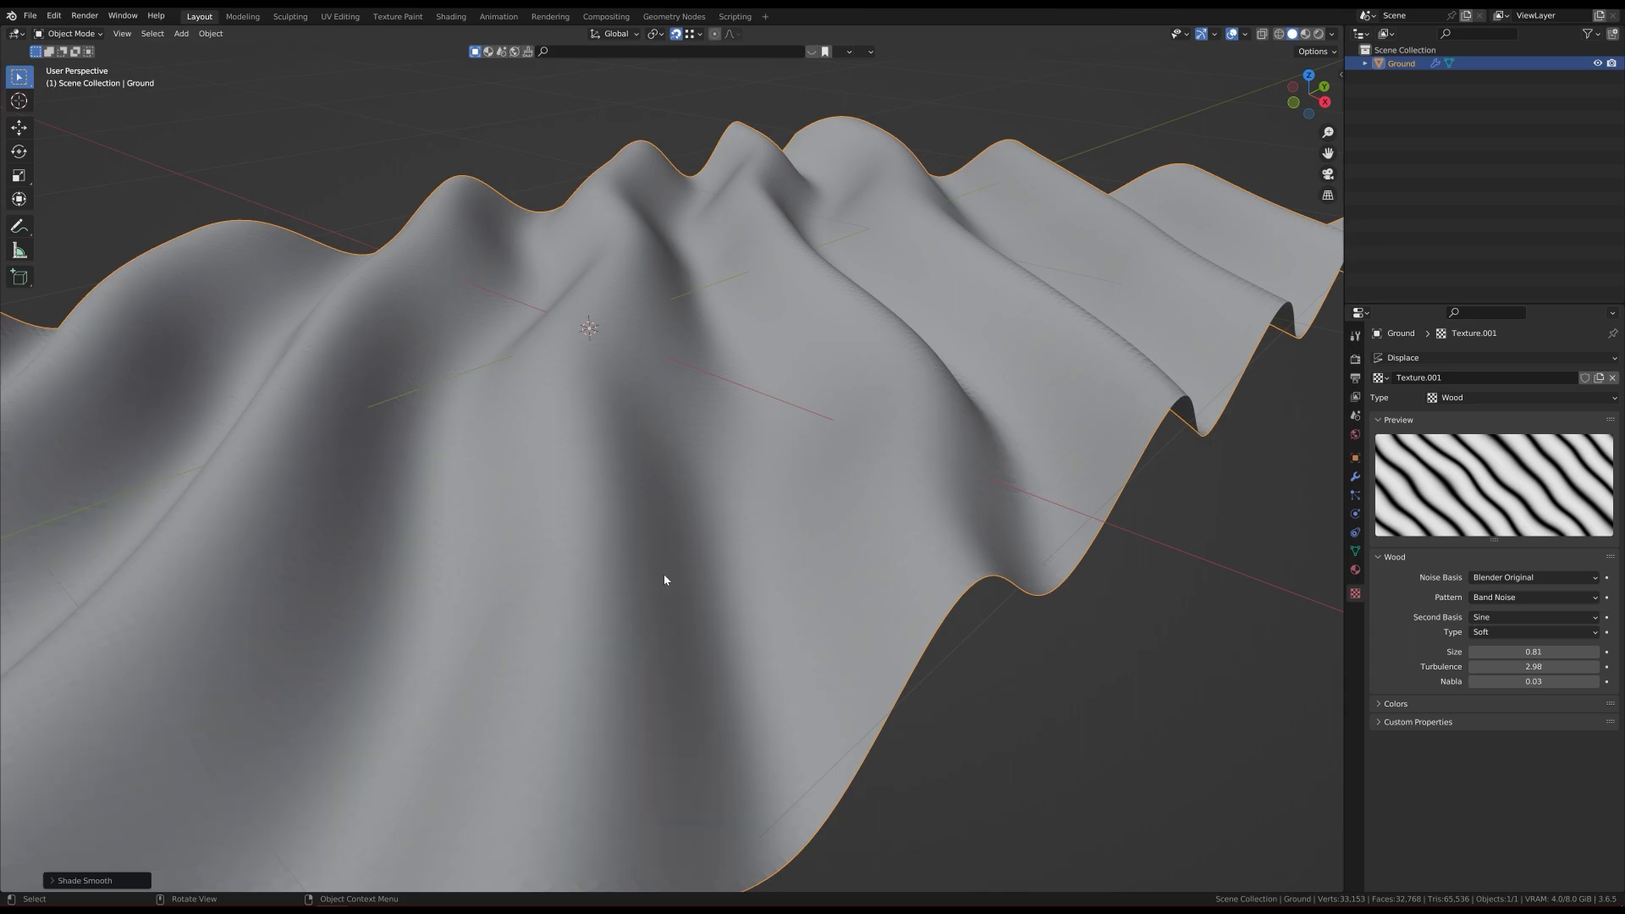
Step: Switch the Ground back to flat shading and examine the surface facets up close
right_click(664, 580)
left_click(653, 602)
middle_click_drag(660, 535, 663, 570)
scroll(663, 569, "up", 3)
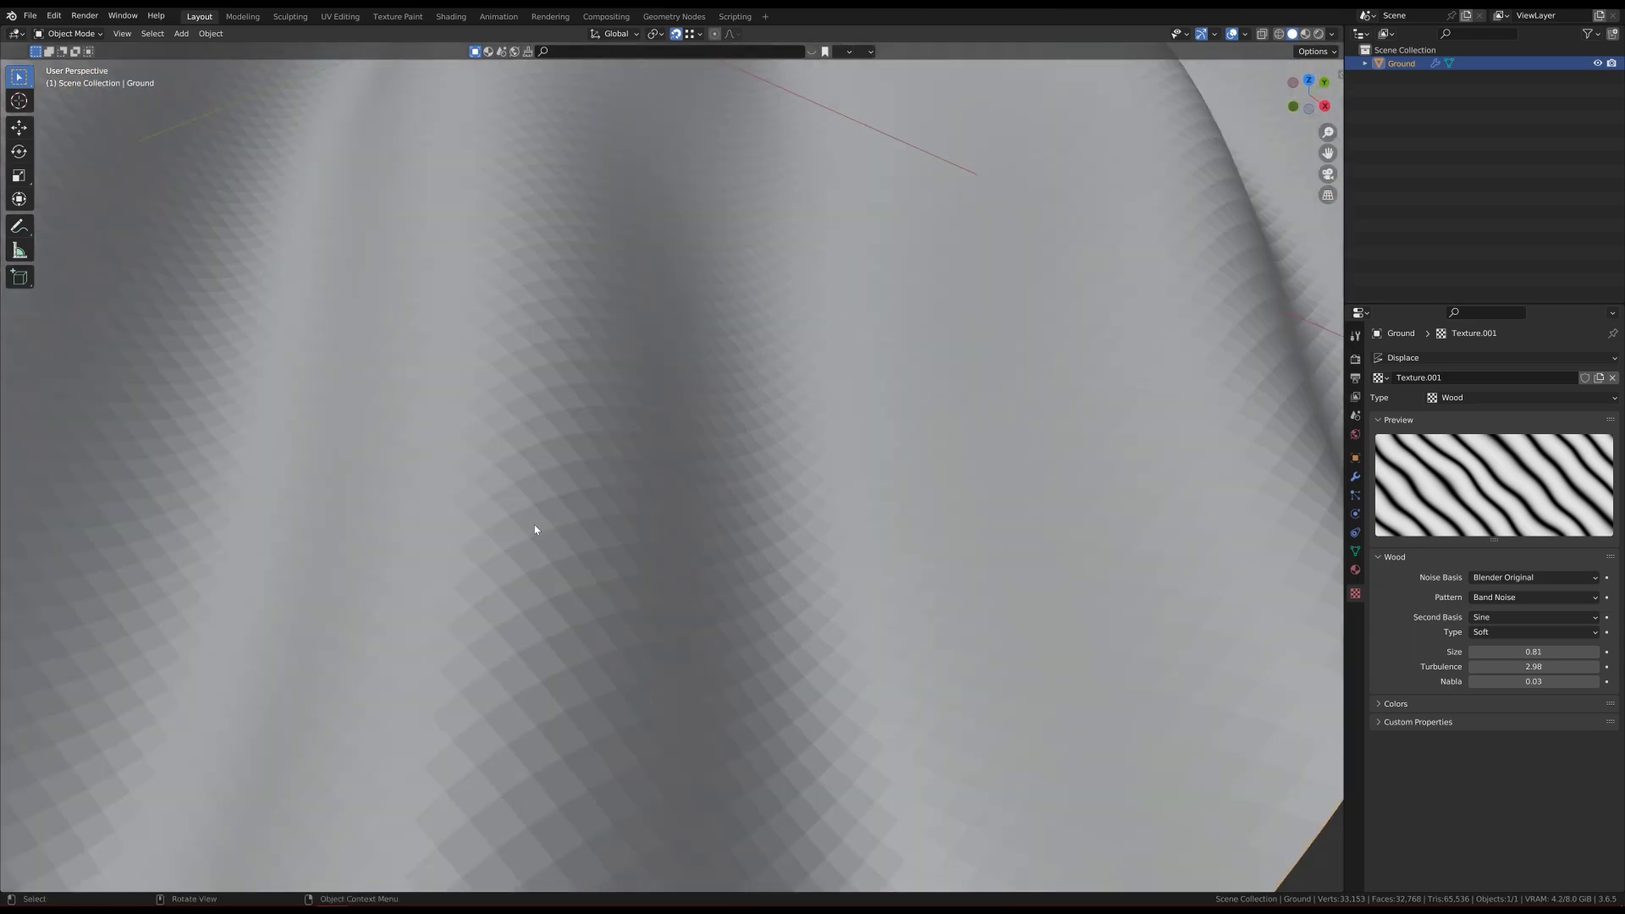
middle_click_drag(599, 505, 570, 472)
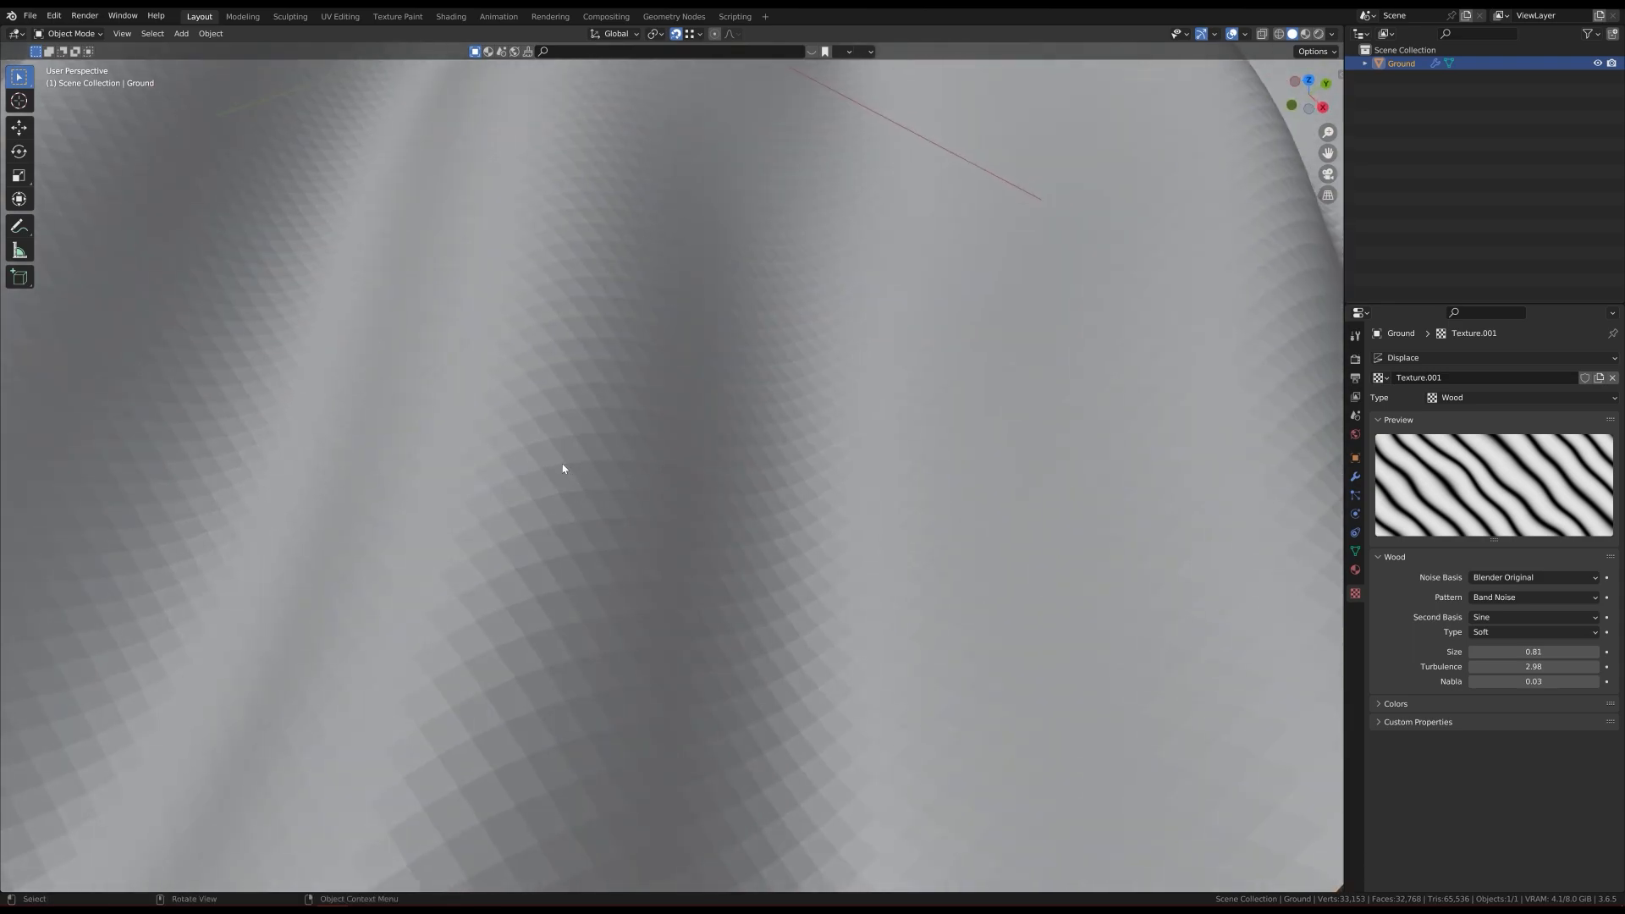
Step: Apply smooth shading to the displaced Ground
right_click(570, 510)
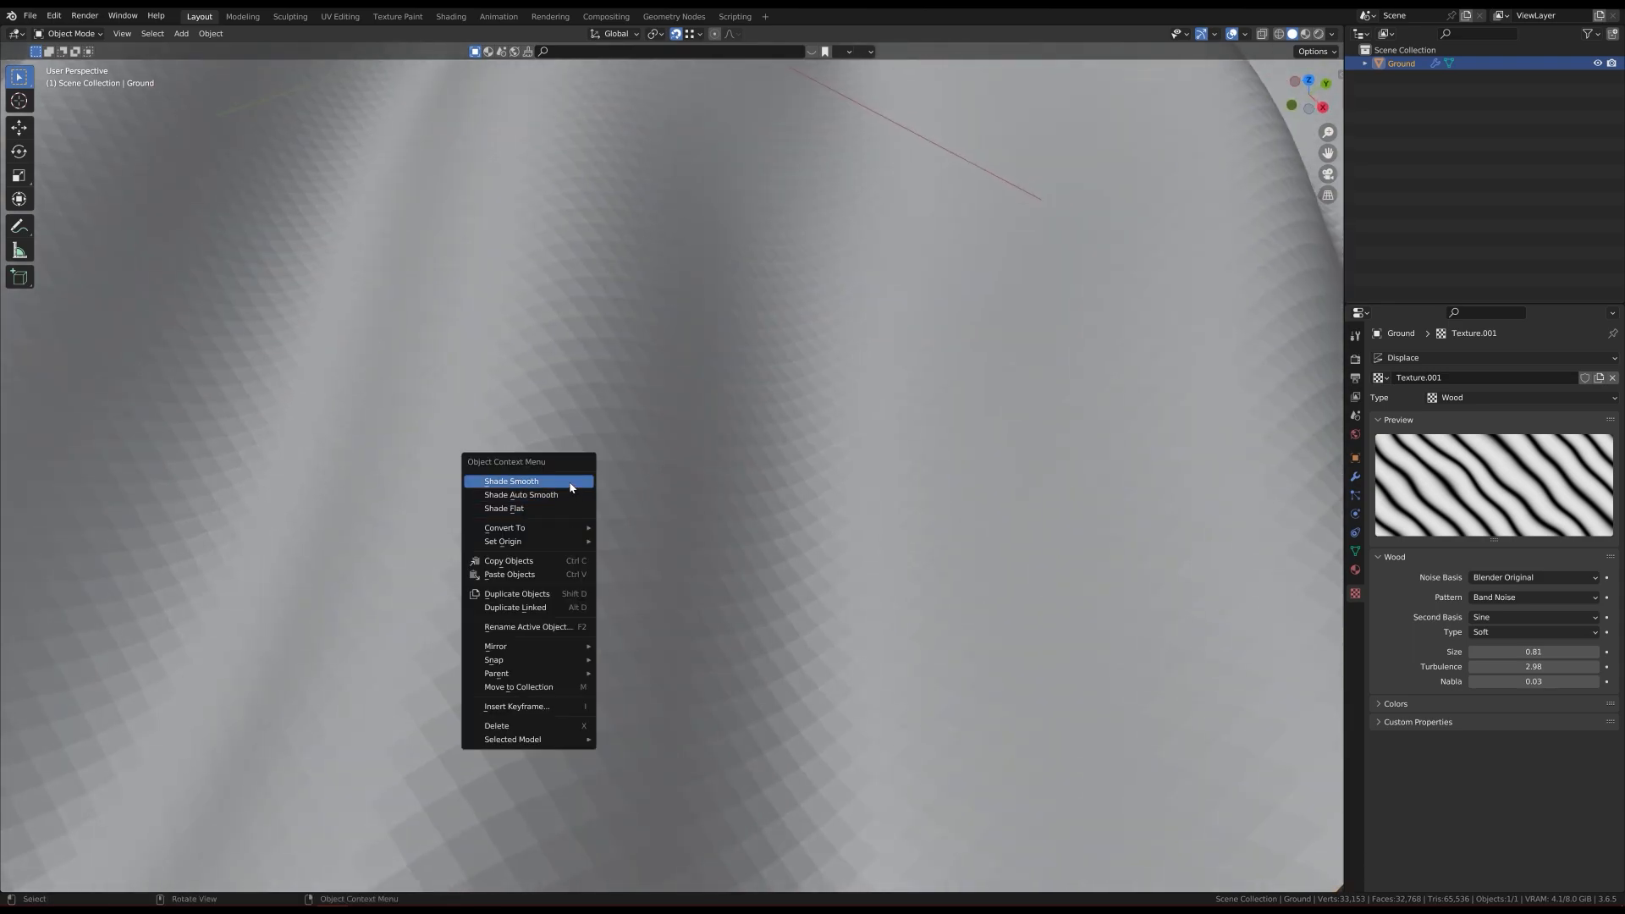
left_click(571, 488)
scroll(566, 537, "down", 3)
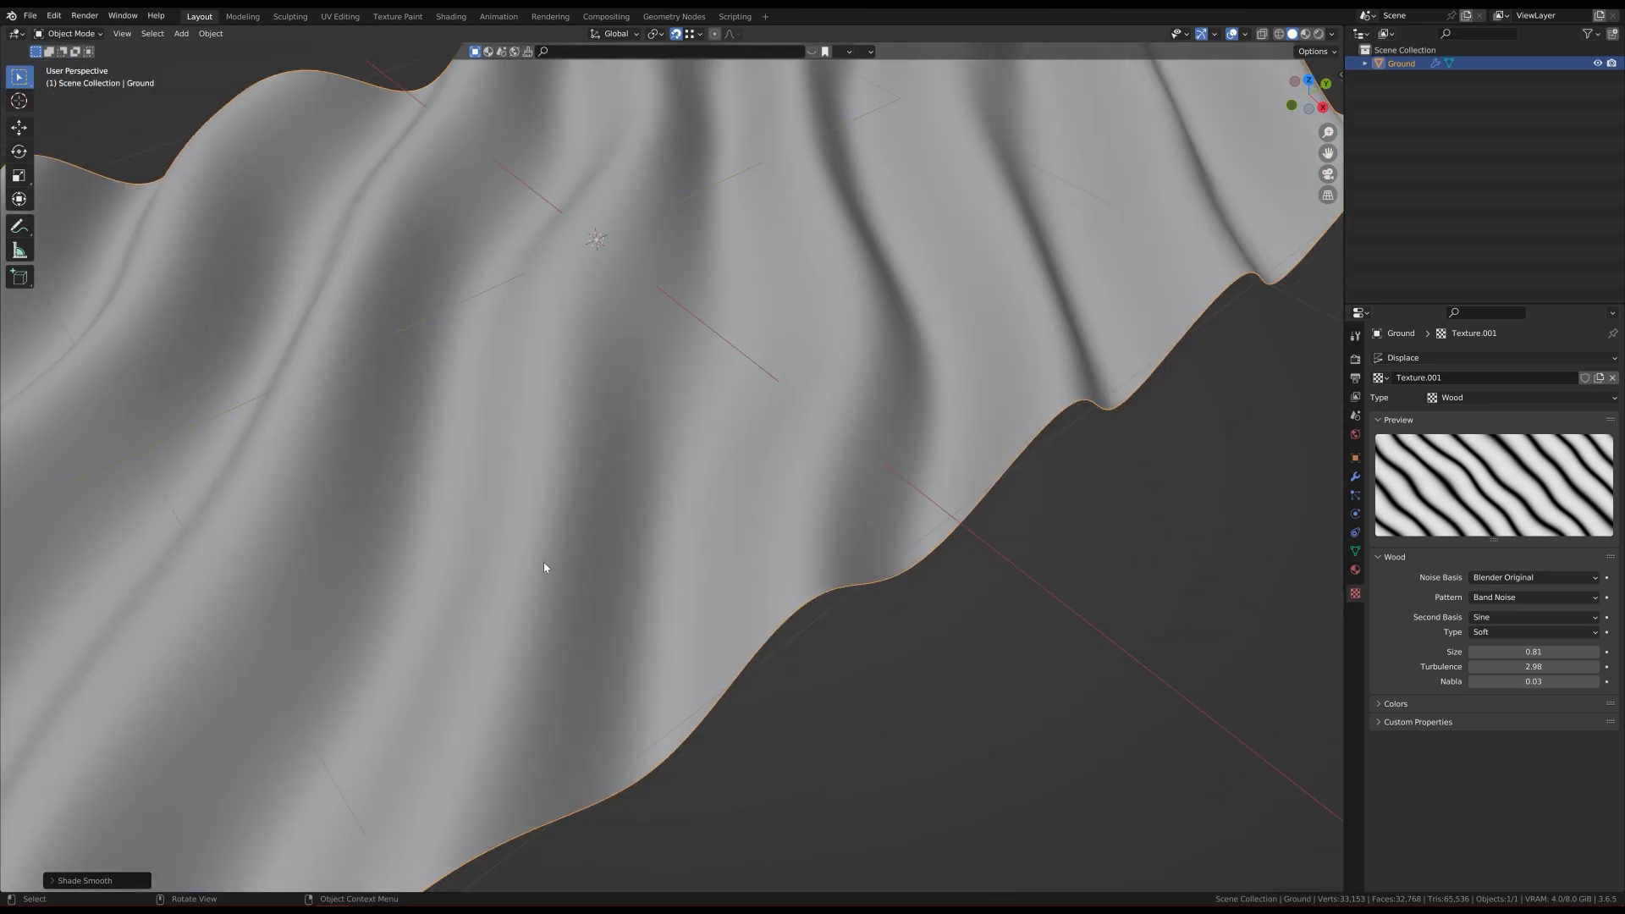
scroll(544, 567, "down", 6)
Step: Set the Ground's Displace modifier to use Object texture coordinates
left_click(1355, 476)
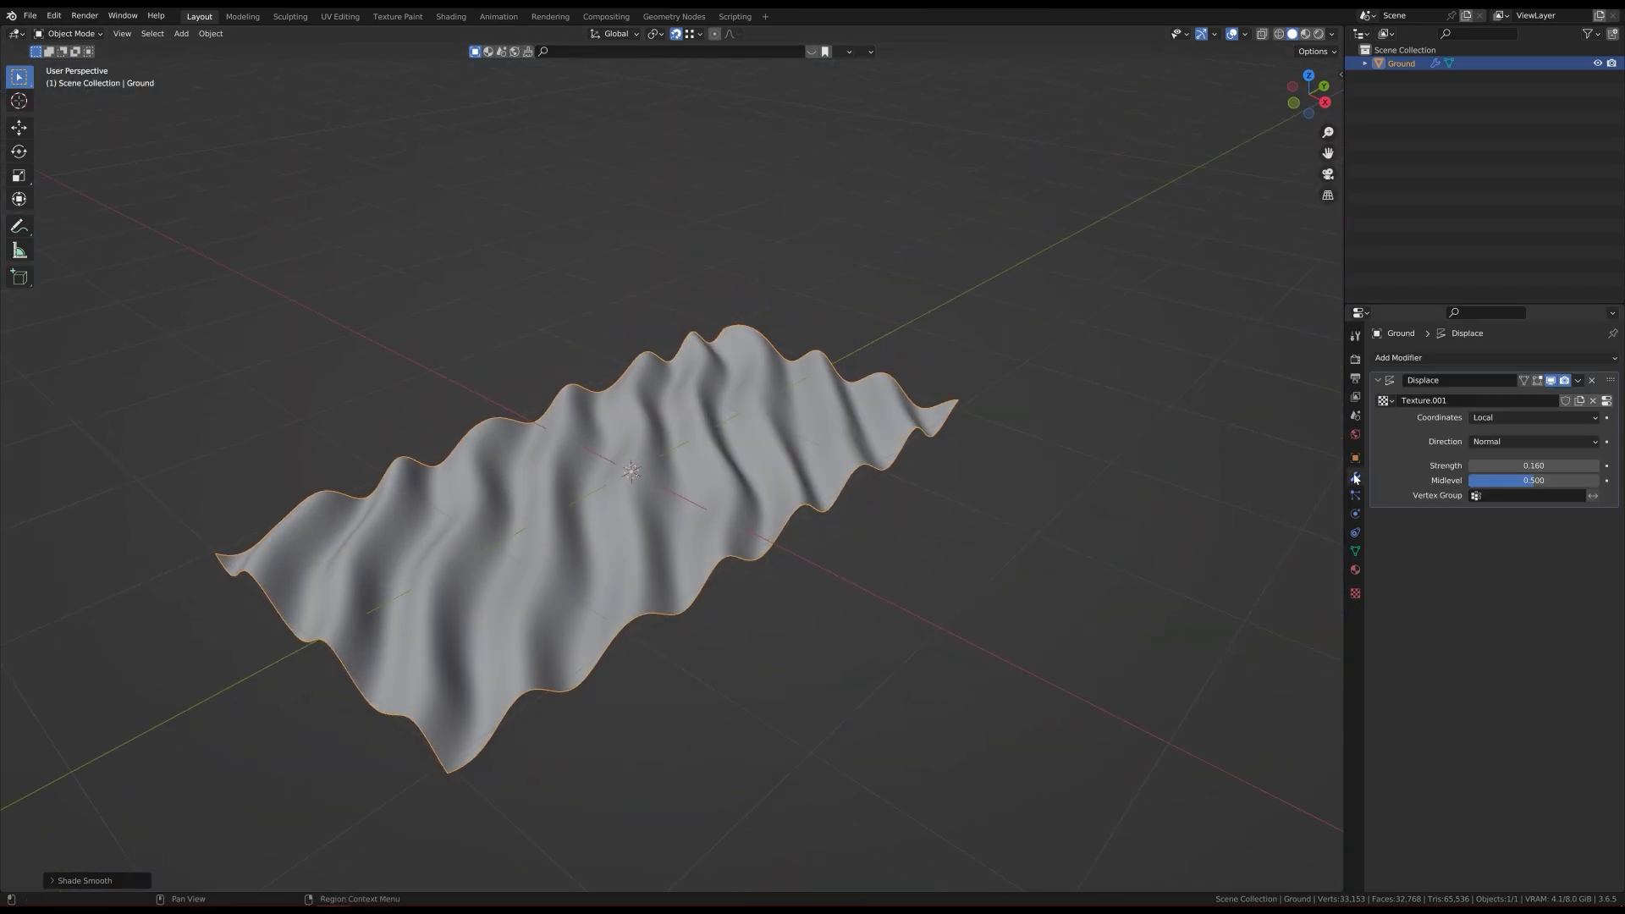
left_click(1482, 423)
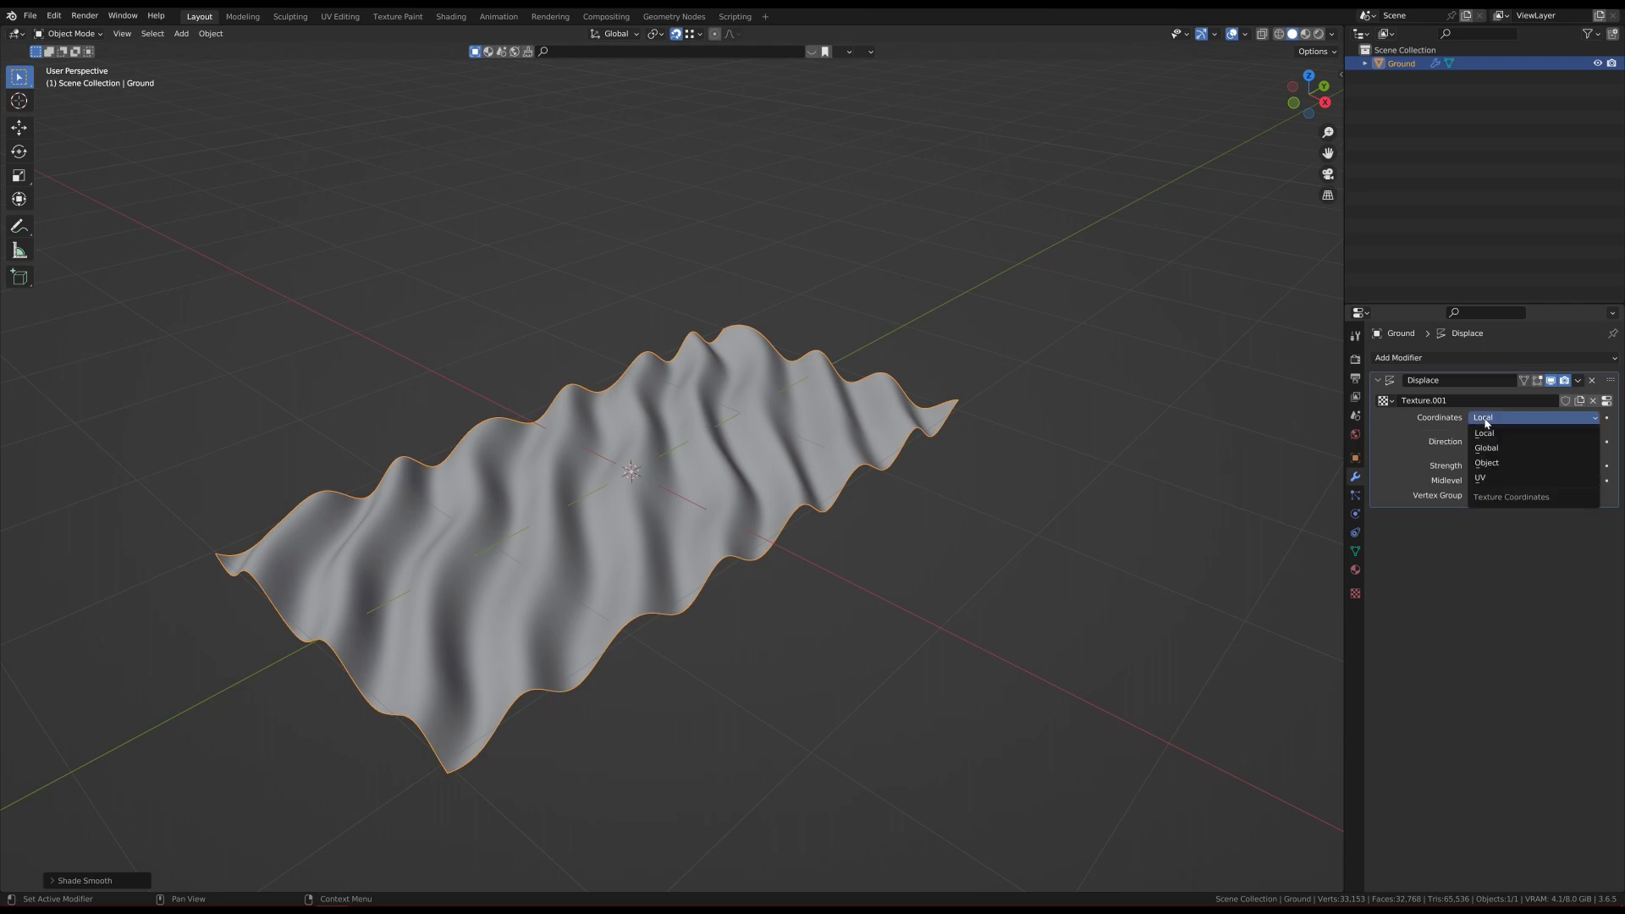
left_click(1496, 464)
Step: Add a Plain Axes empty, reset its location to the origin, and move it along Y to about -247 cm, just beyond the Ground's end
mouse_move(573, 570)
middle_mouse_down()
mouse_move(598, 479)
mouse_move(584, 480)
middle_mouse_up()
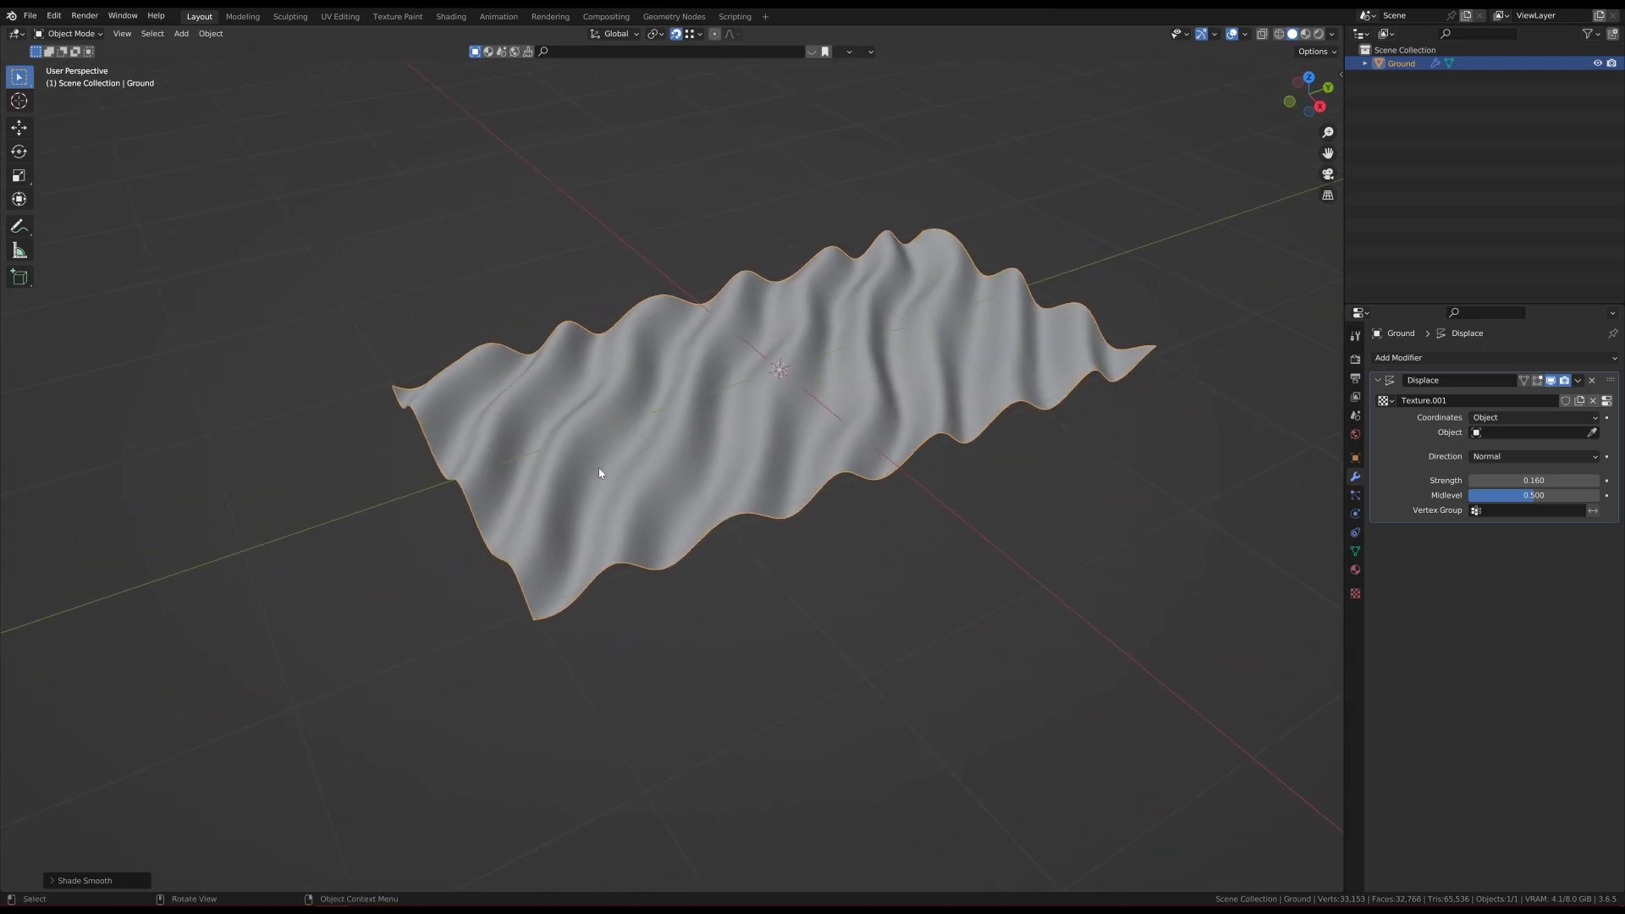
key("shift+a")
mouse_move(361, 508)
mouse_move(343, 639)
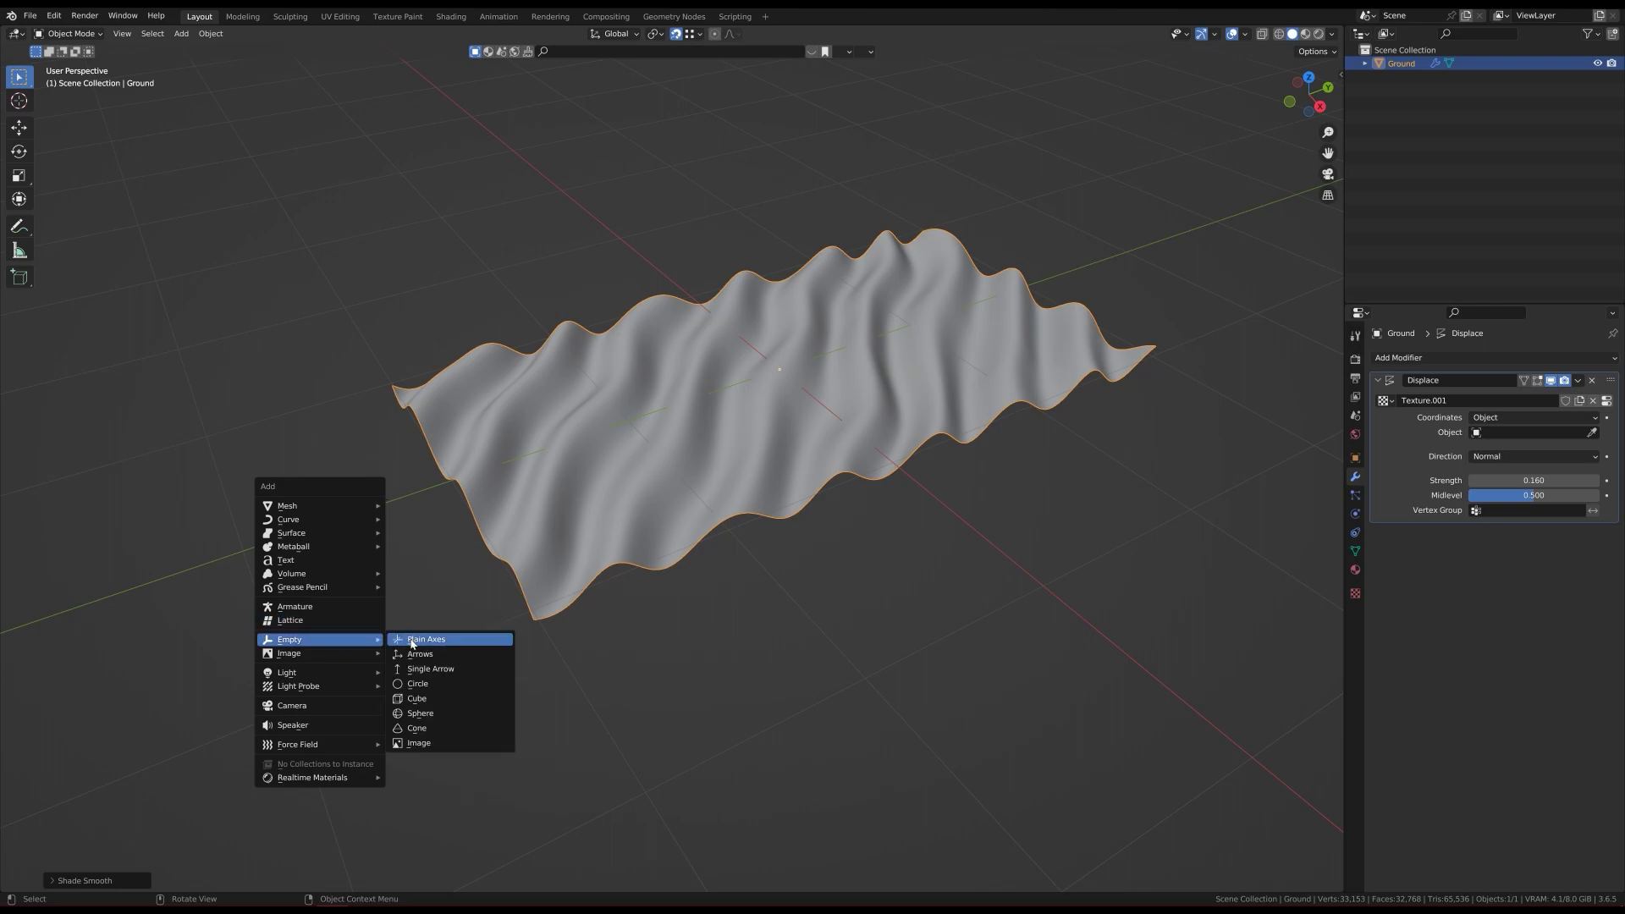
left_click(466, 641)
mouse_move(442, 626)
middle_mouse_down()
mouse_move(421, 488)
mouse_move(549, 566)
mouse_move(415, 512)
mouse_move(435, 471)
middle_mouse_up()
key("alt+g")
key("g")
key("y")
left_click(388, 570)
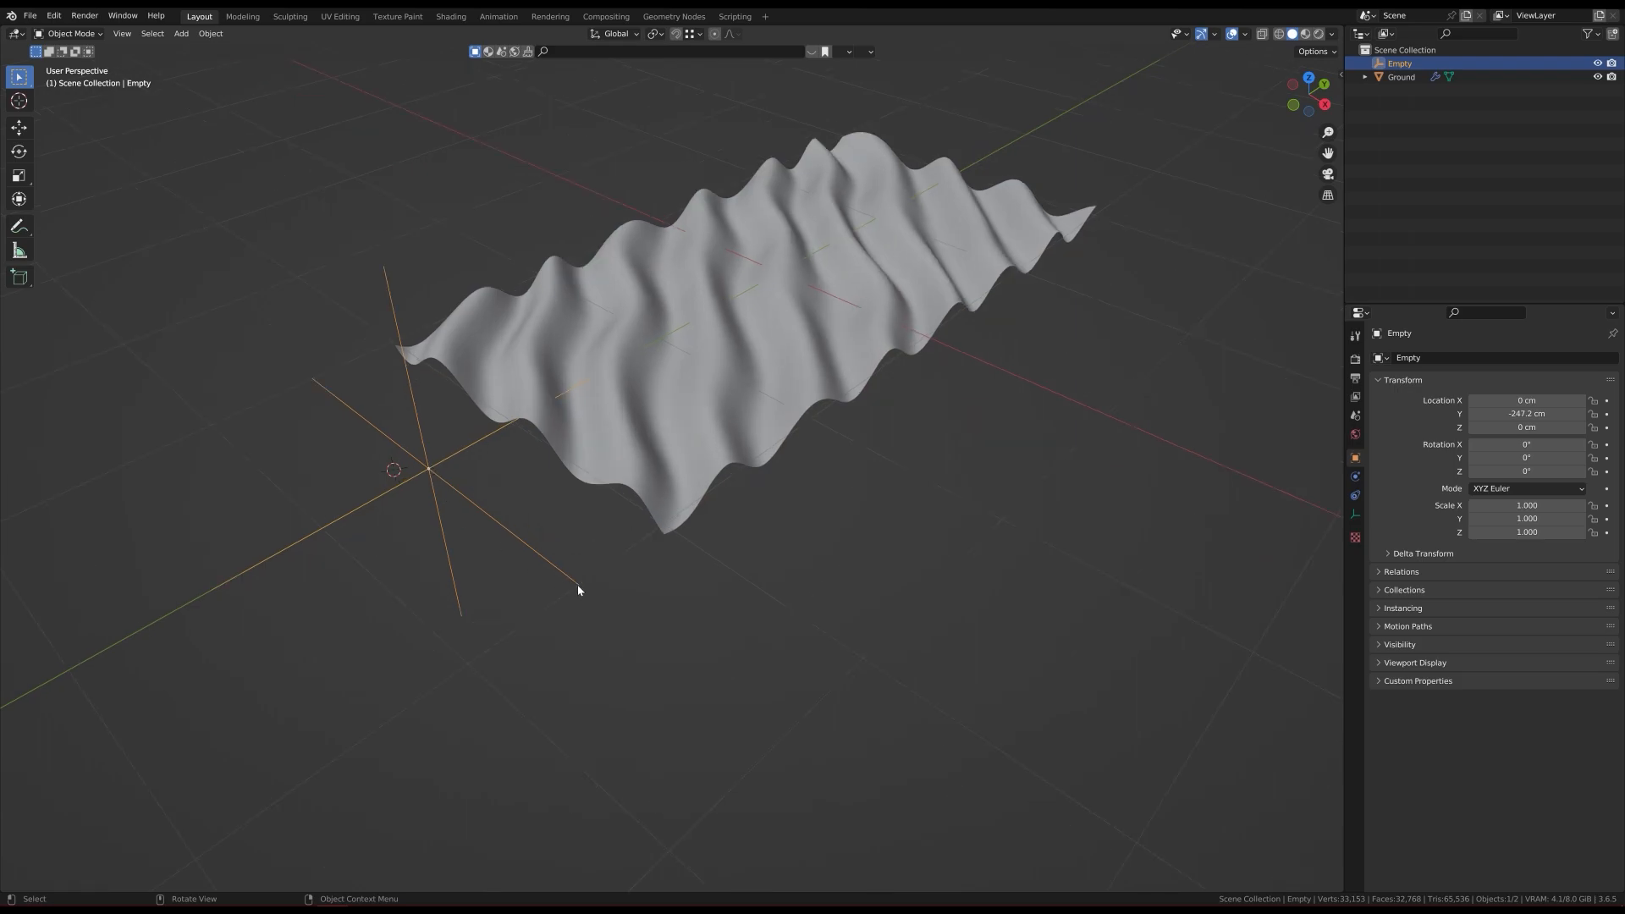
Step: Set the Empty's display size to 40 cm
left_click(1355, 514)
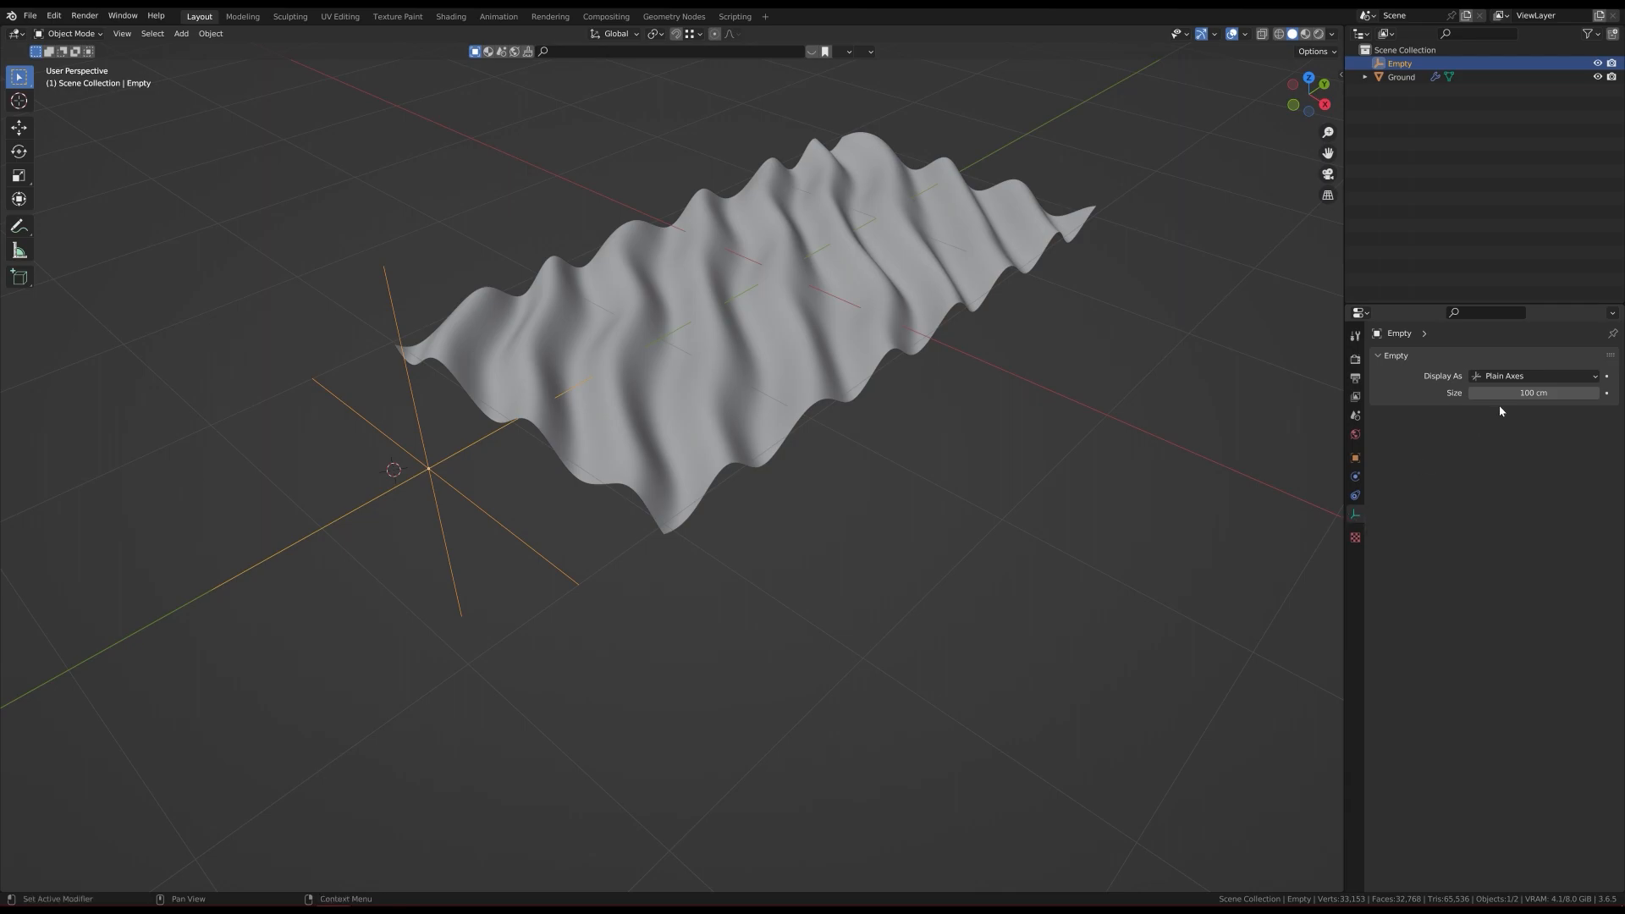
left_click(1538, 394)
type("40")
key("Return")
middle_click_drag(755, 443, 678, 520)
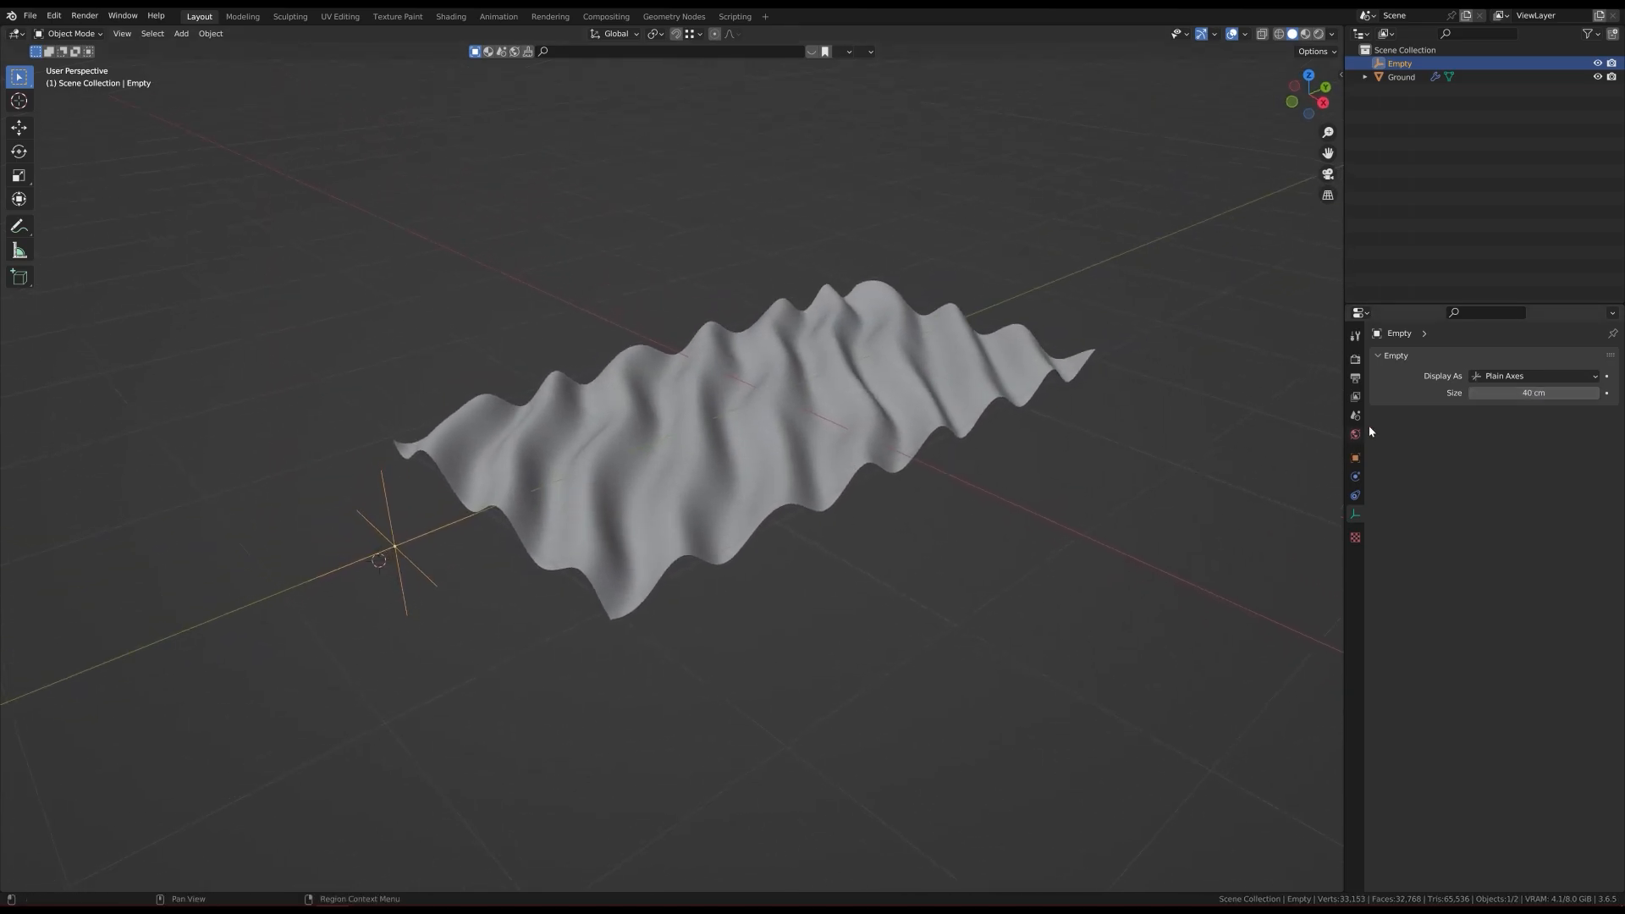
Step: Assign the Empty as the coordinate object of the Ground's Displace modifier
left_click(793, 416)
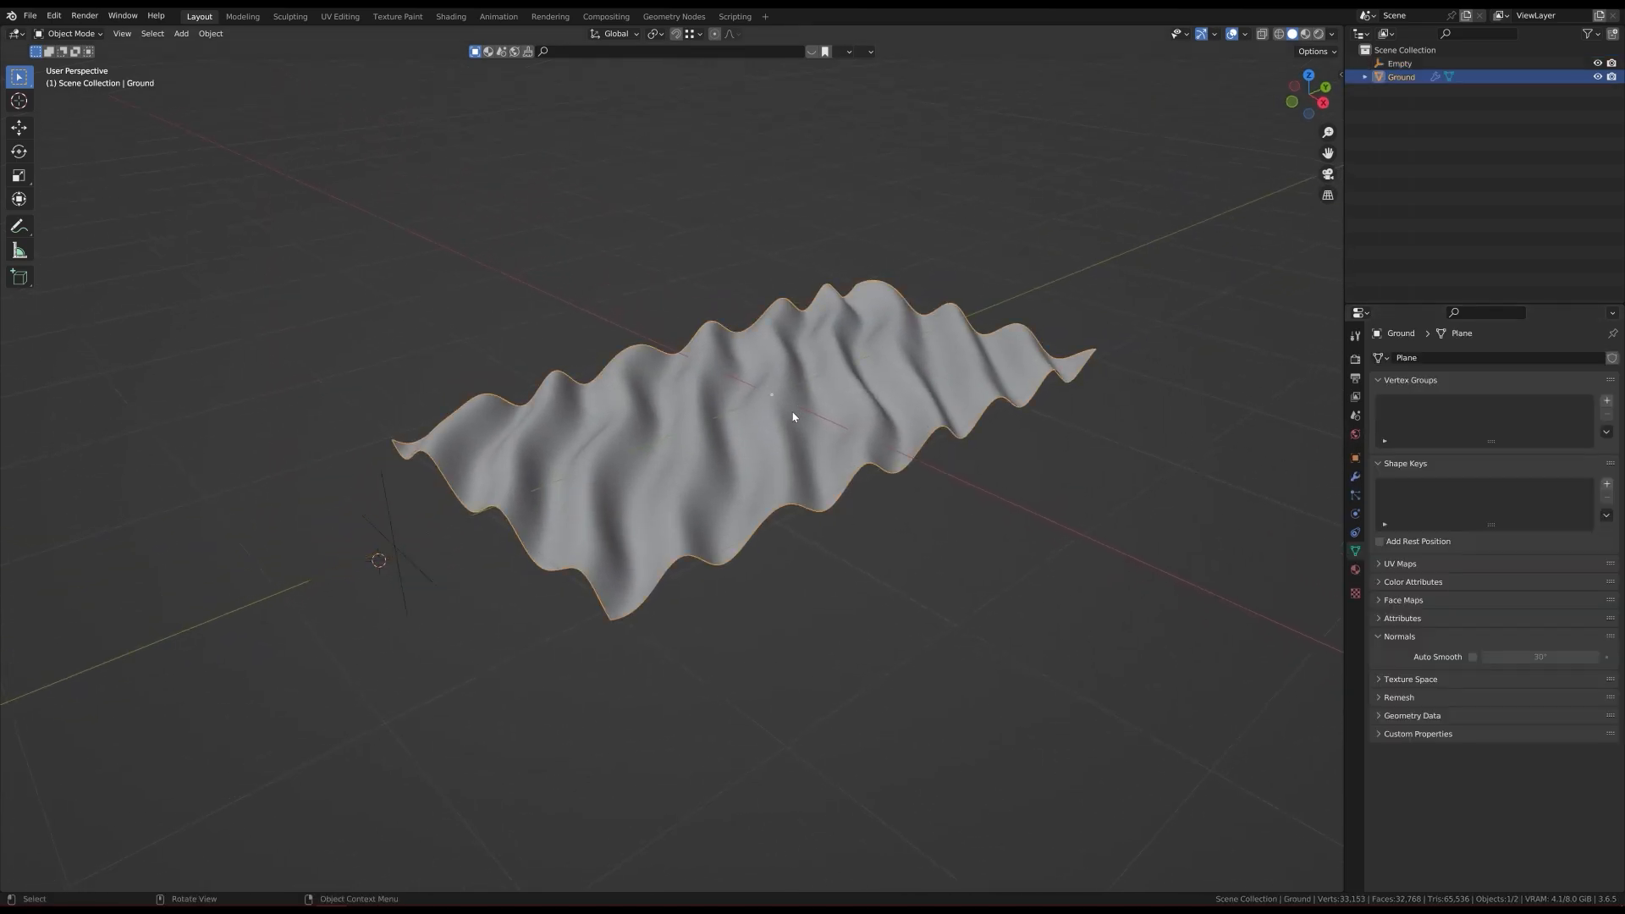
middle_click_drag(805, 421, 852, 471)
left_click(1355, 477)
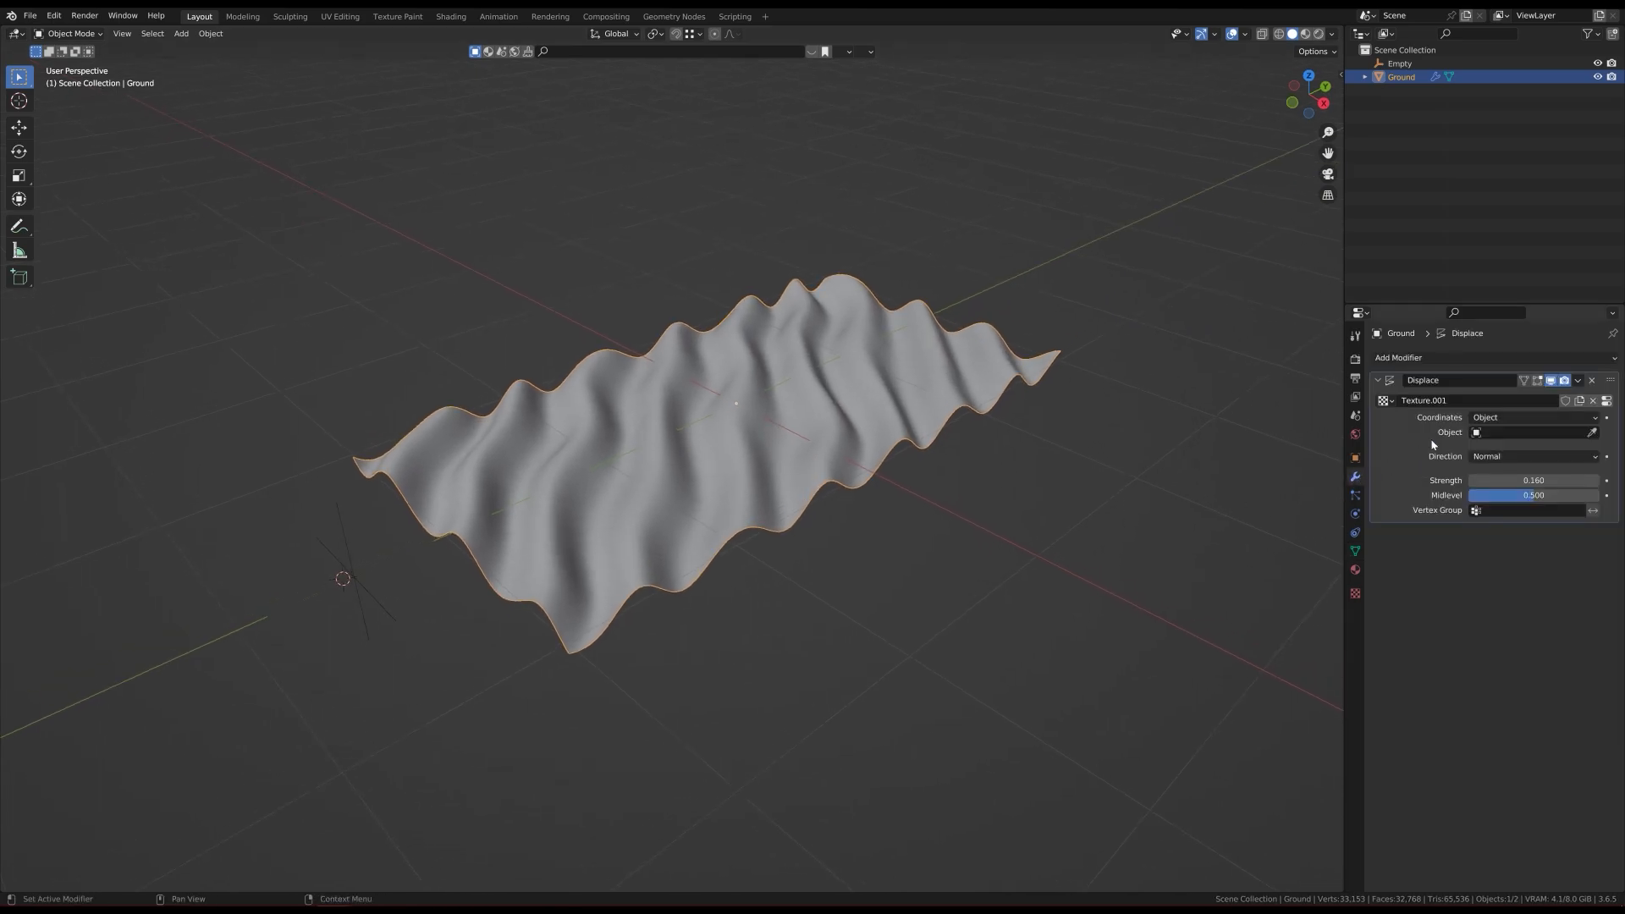
left_click(1591, 432)
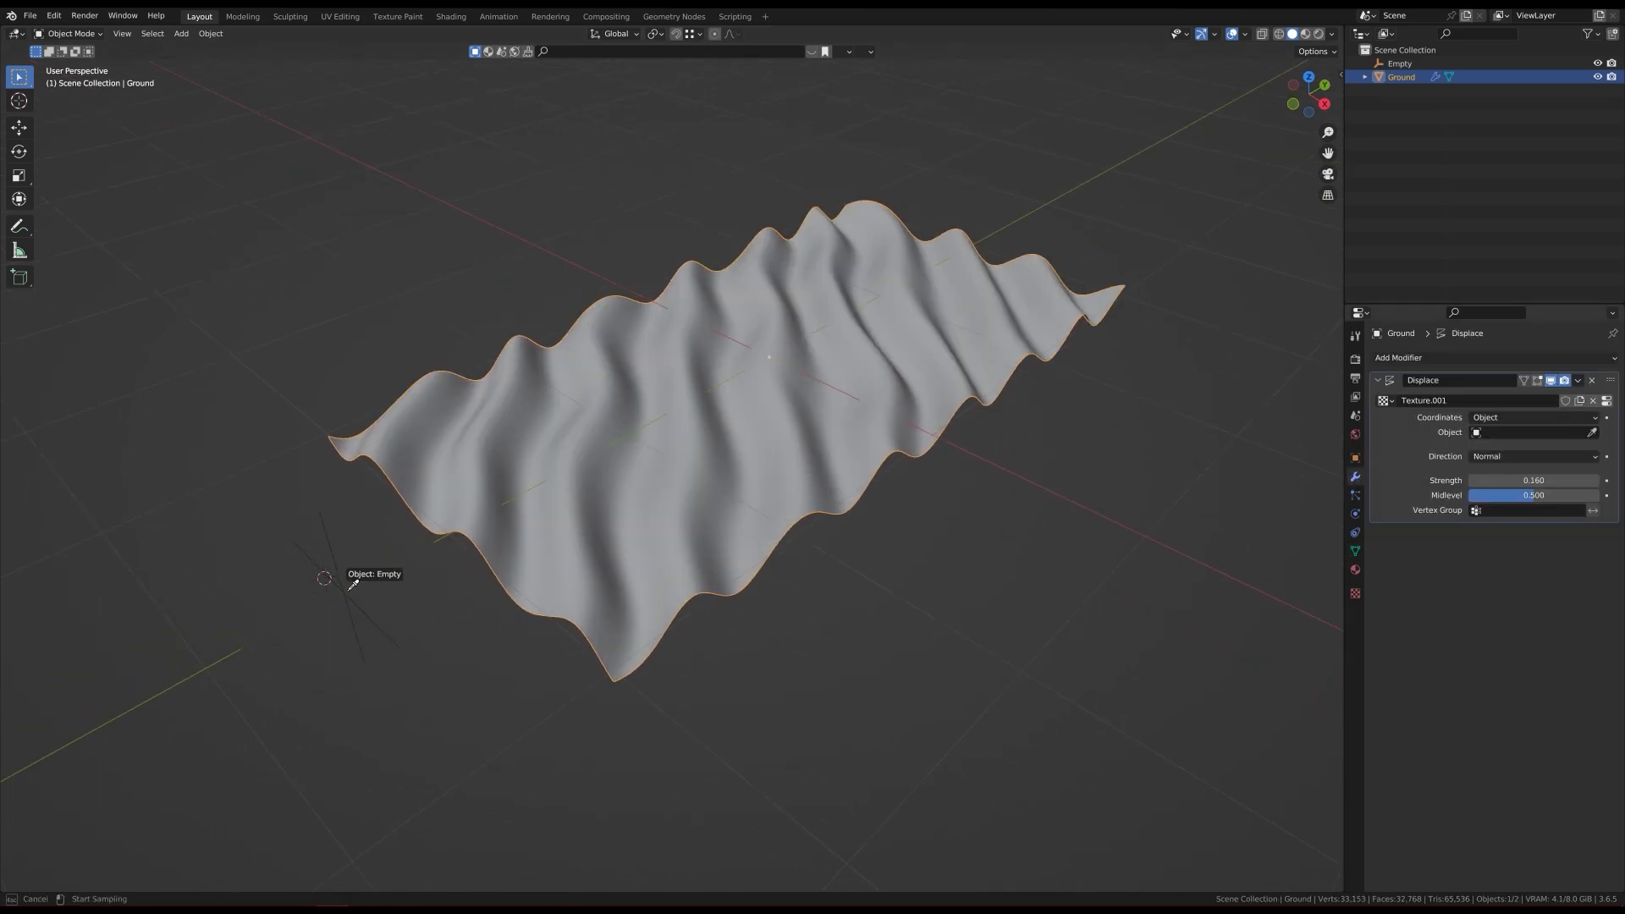
left_click(352, 586)
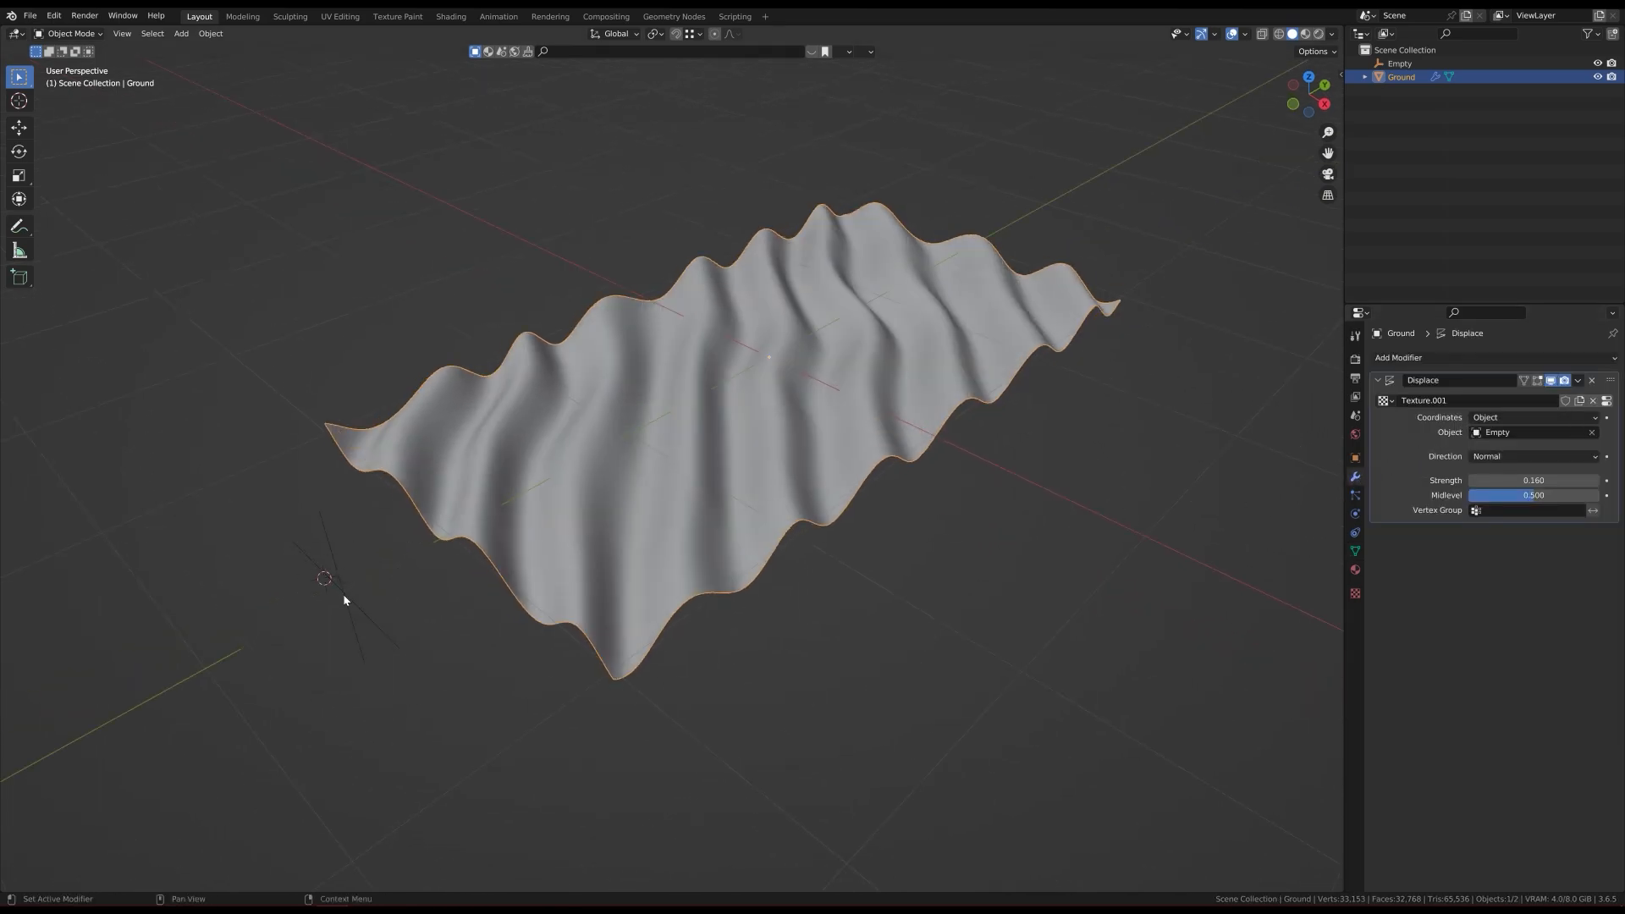
Step: Try sliding the Empty along the Y axis to preview how the furrows shift across the Ground
left_click(352, 608)
middle_click_drag(390, 651, 422, 641)
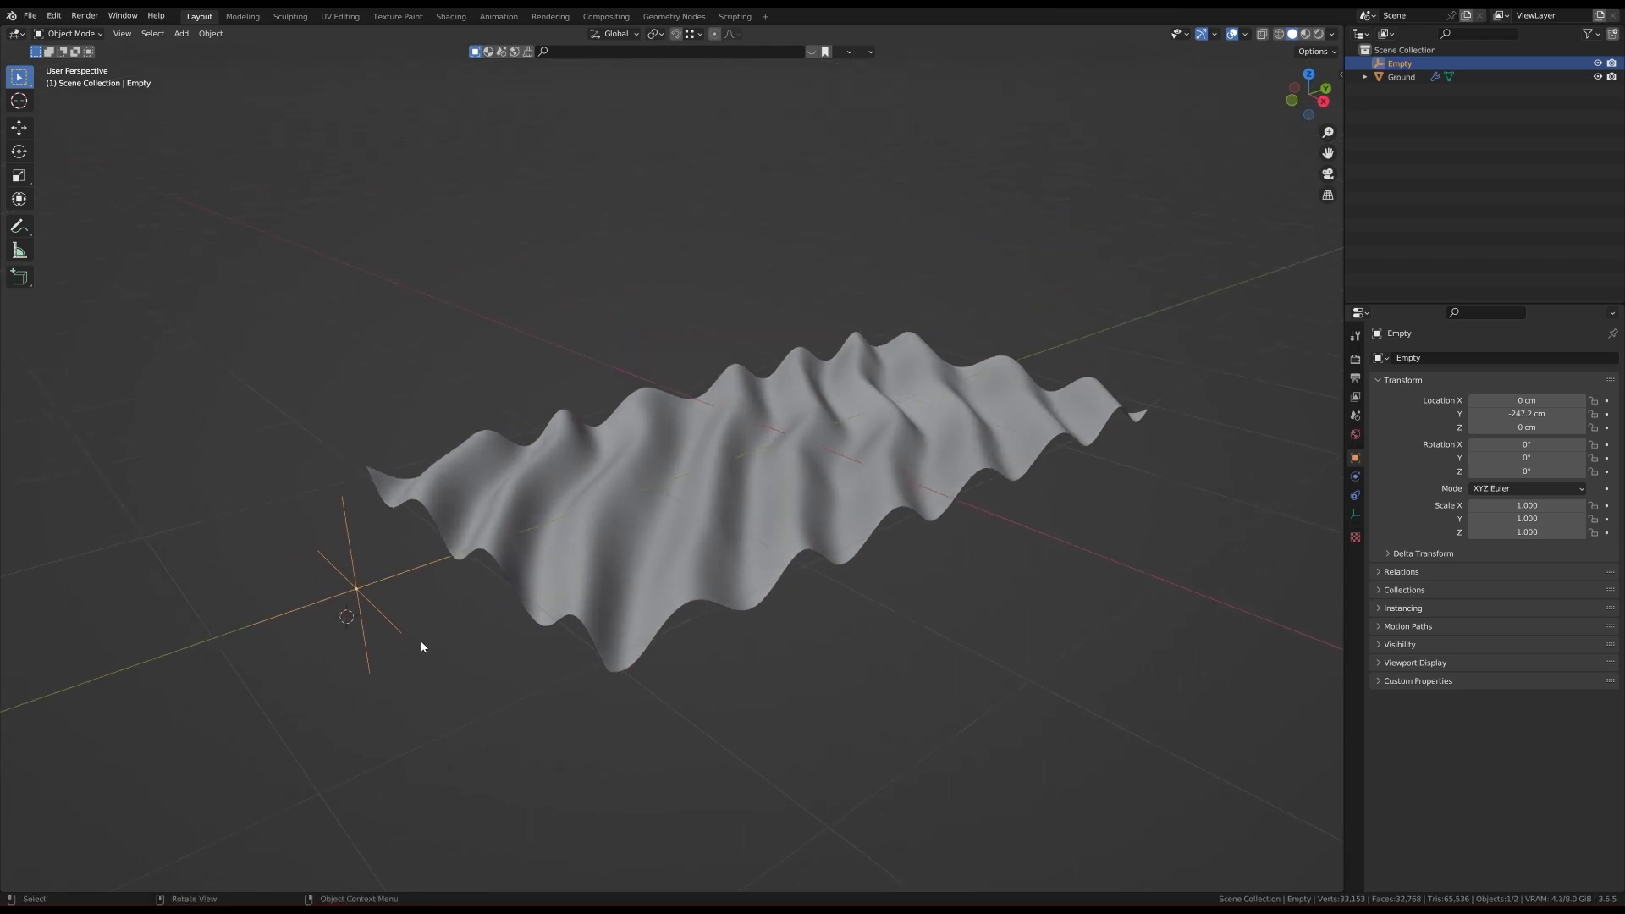
key("g")
key("y")
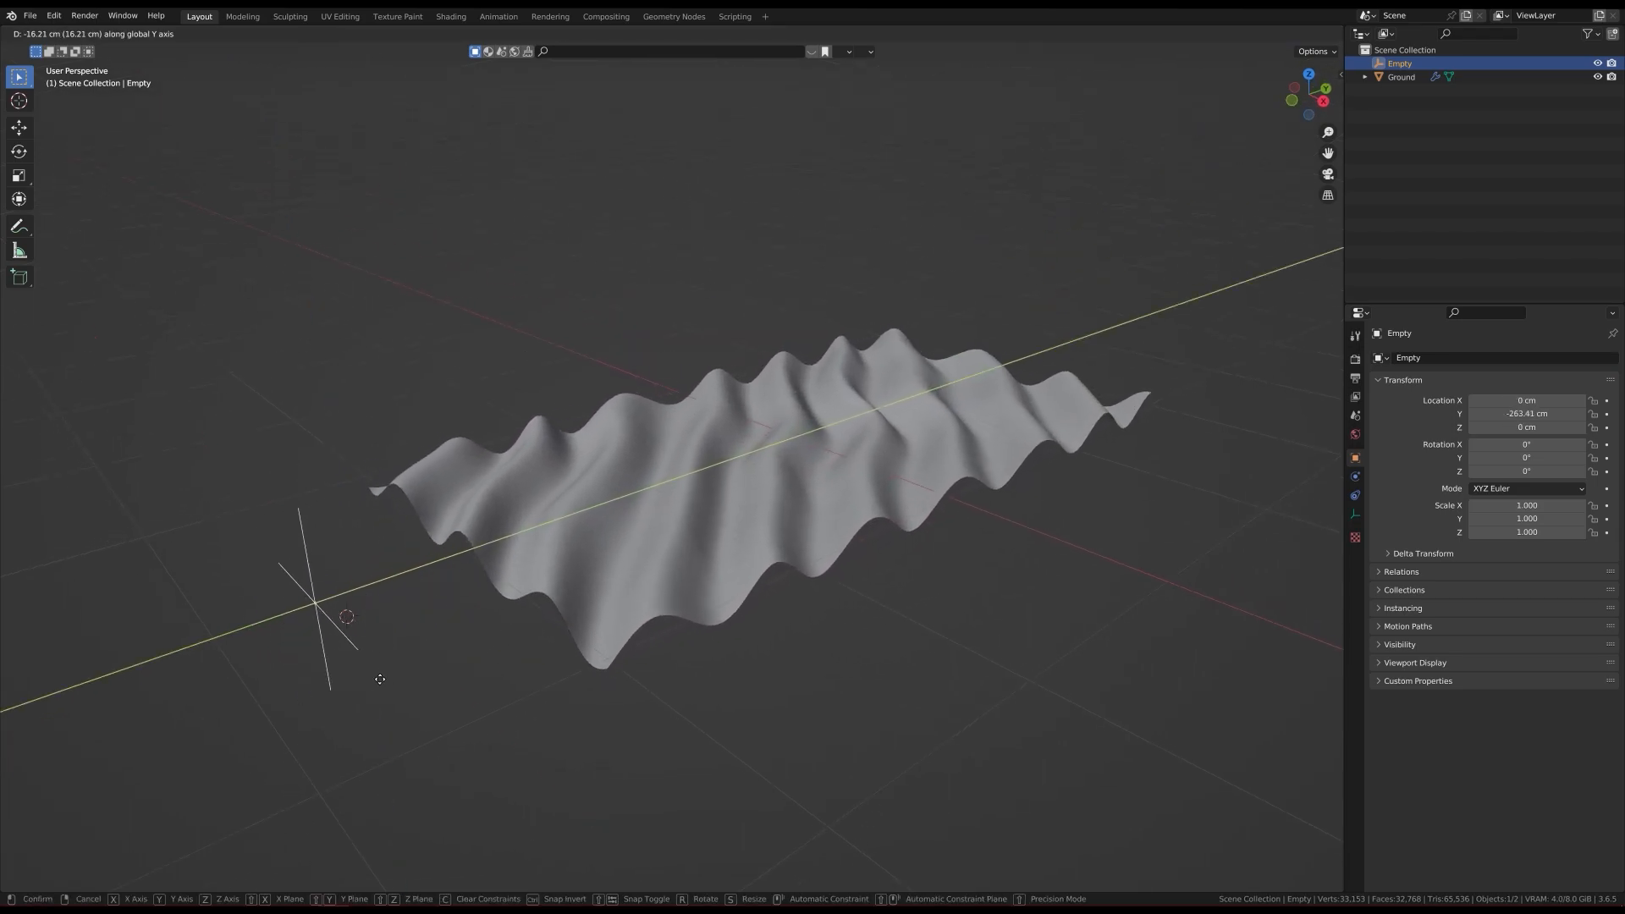
left_click(415, 655)
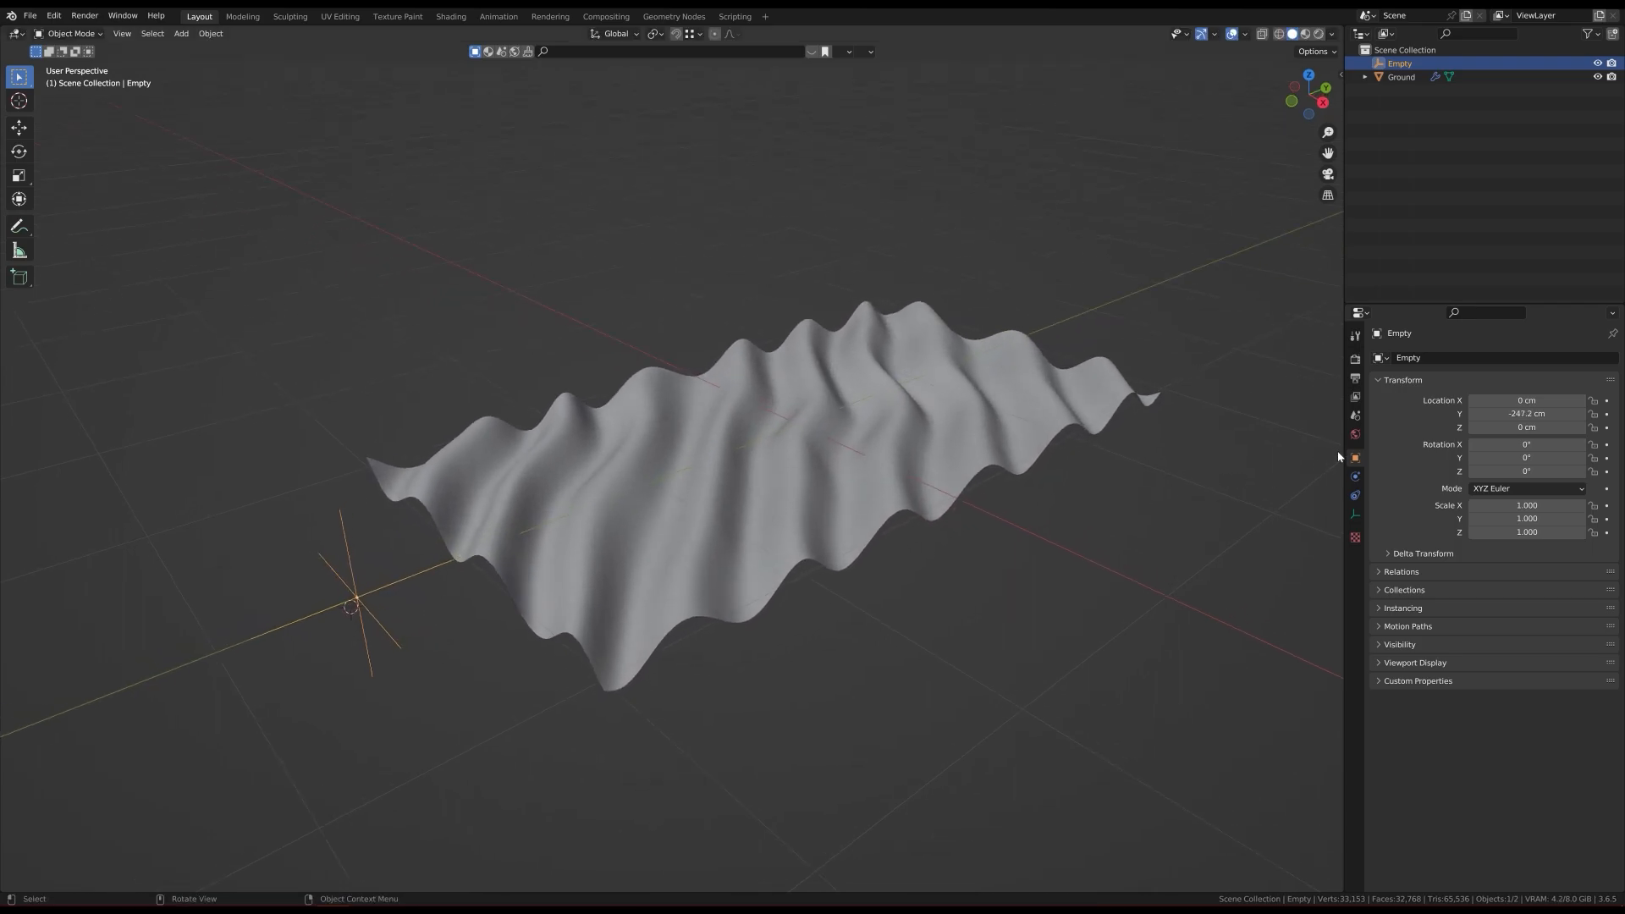
Step: Set the Ground's Displace direction to Z and check the furrow pattern from above
left_click(846, 465)
left_click(1355, 476)
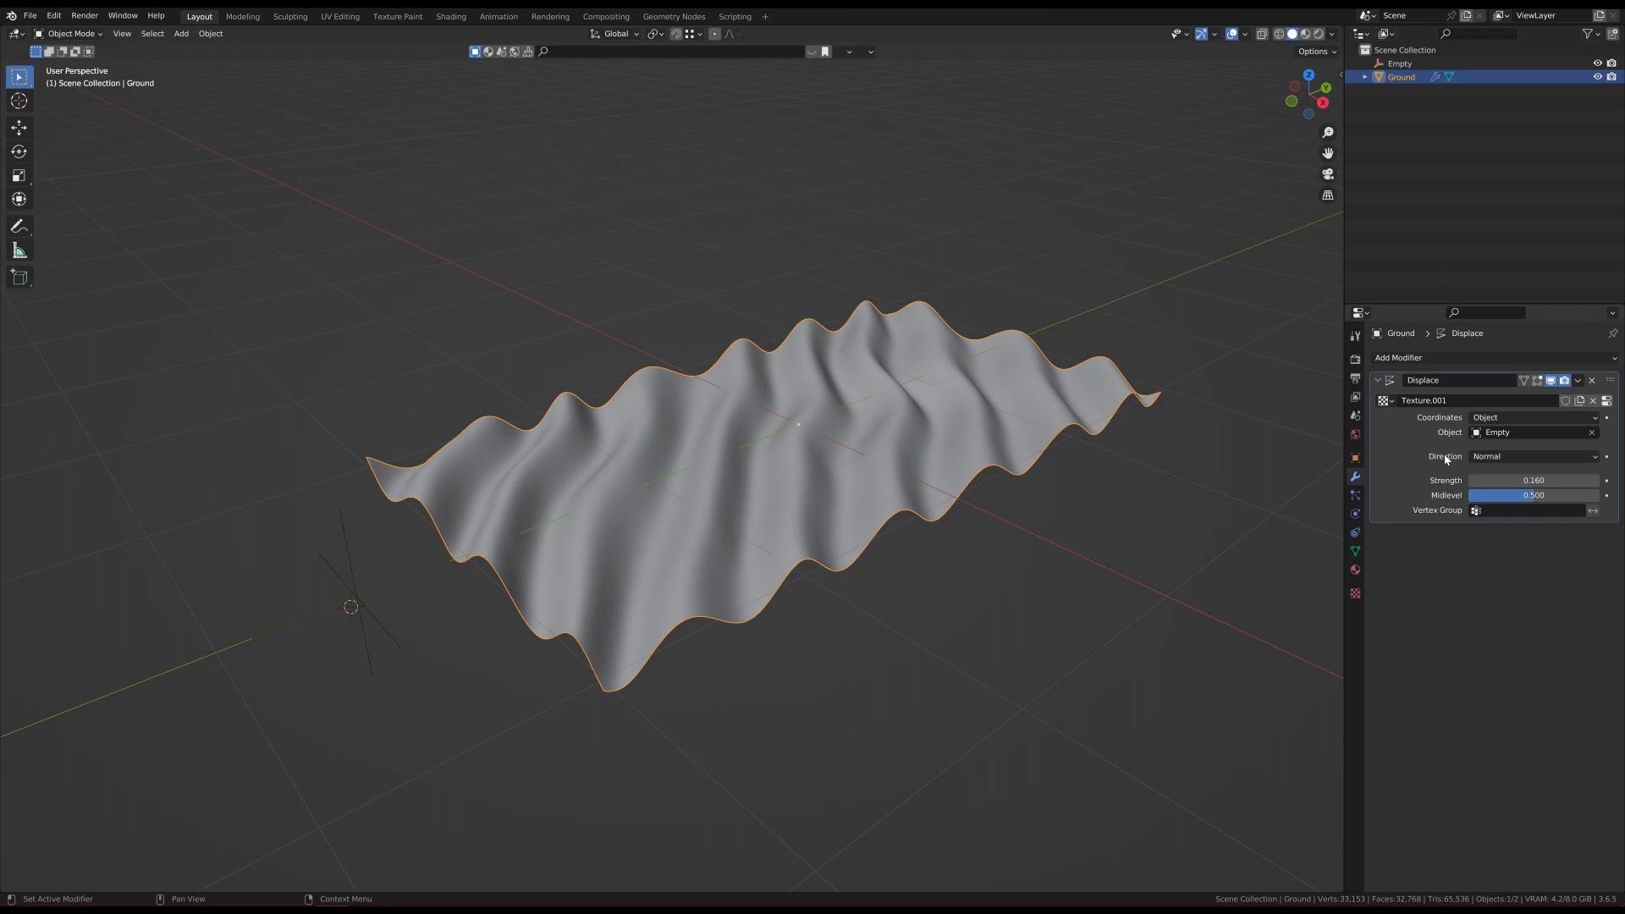
left_click(1498, 457)
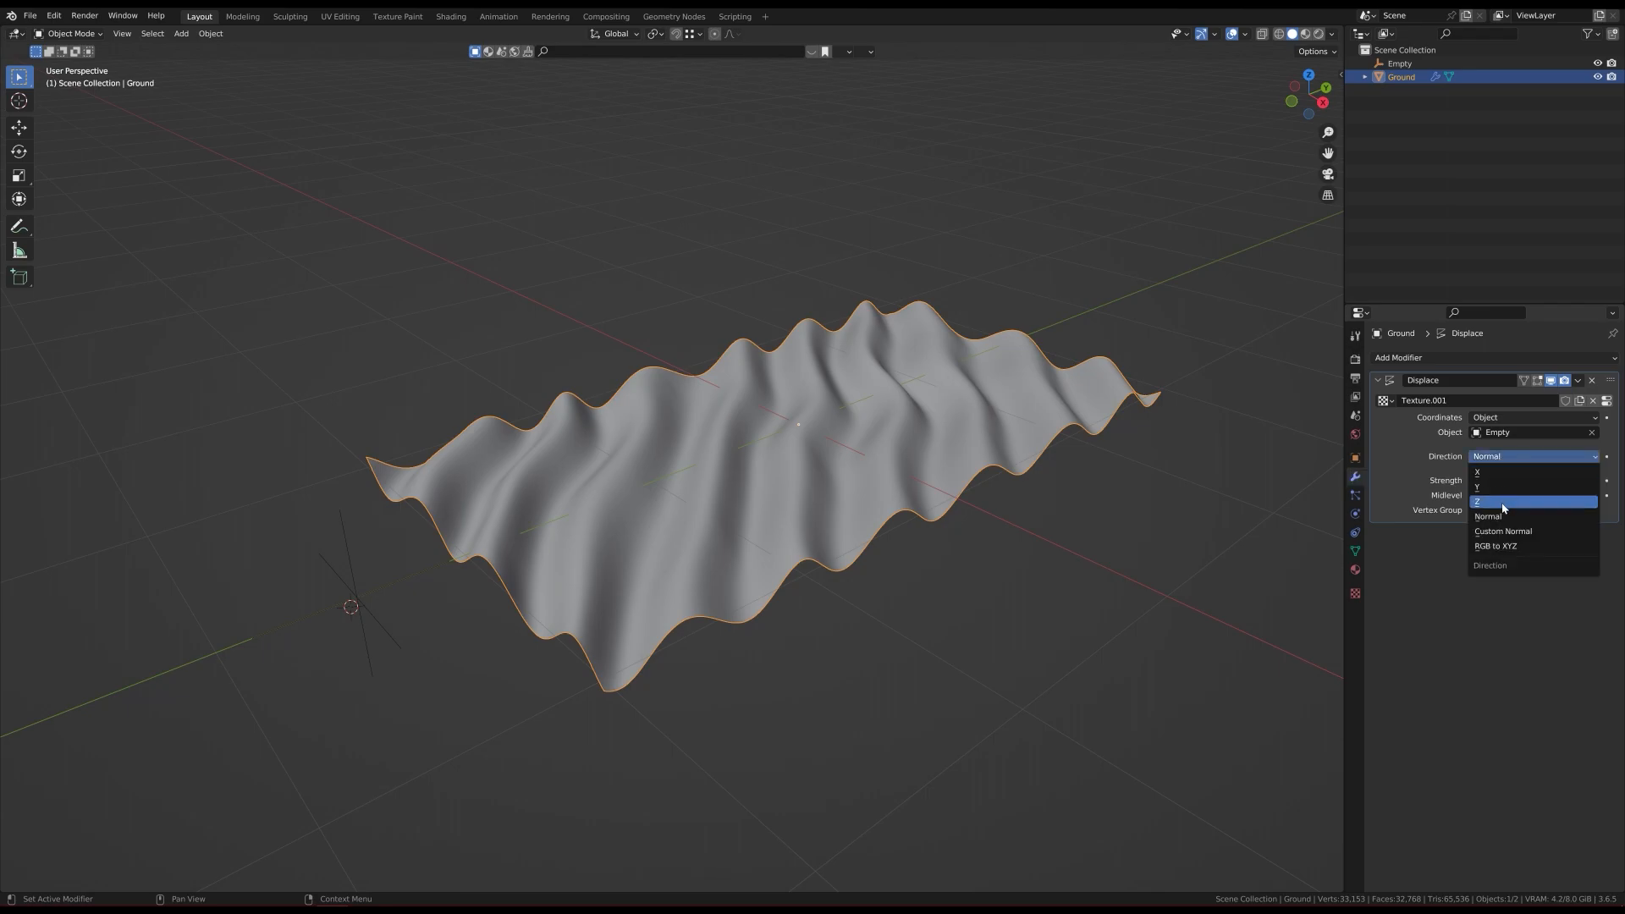
left_click(1503, 502)
middle_click_drag(846, 474, 766, 492)
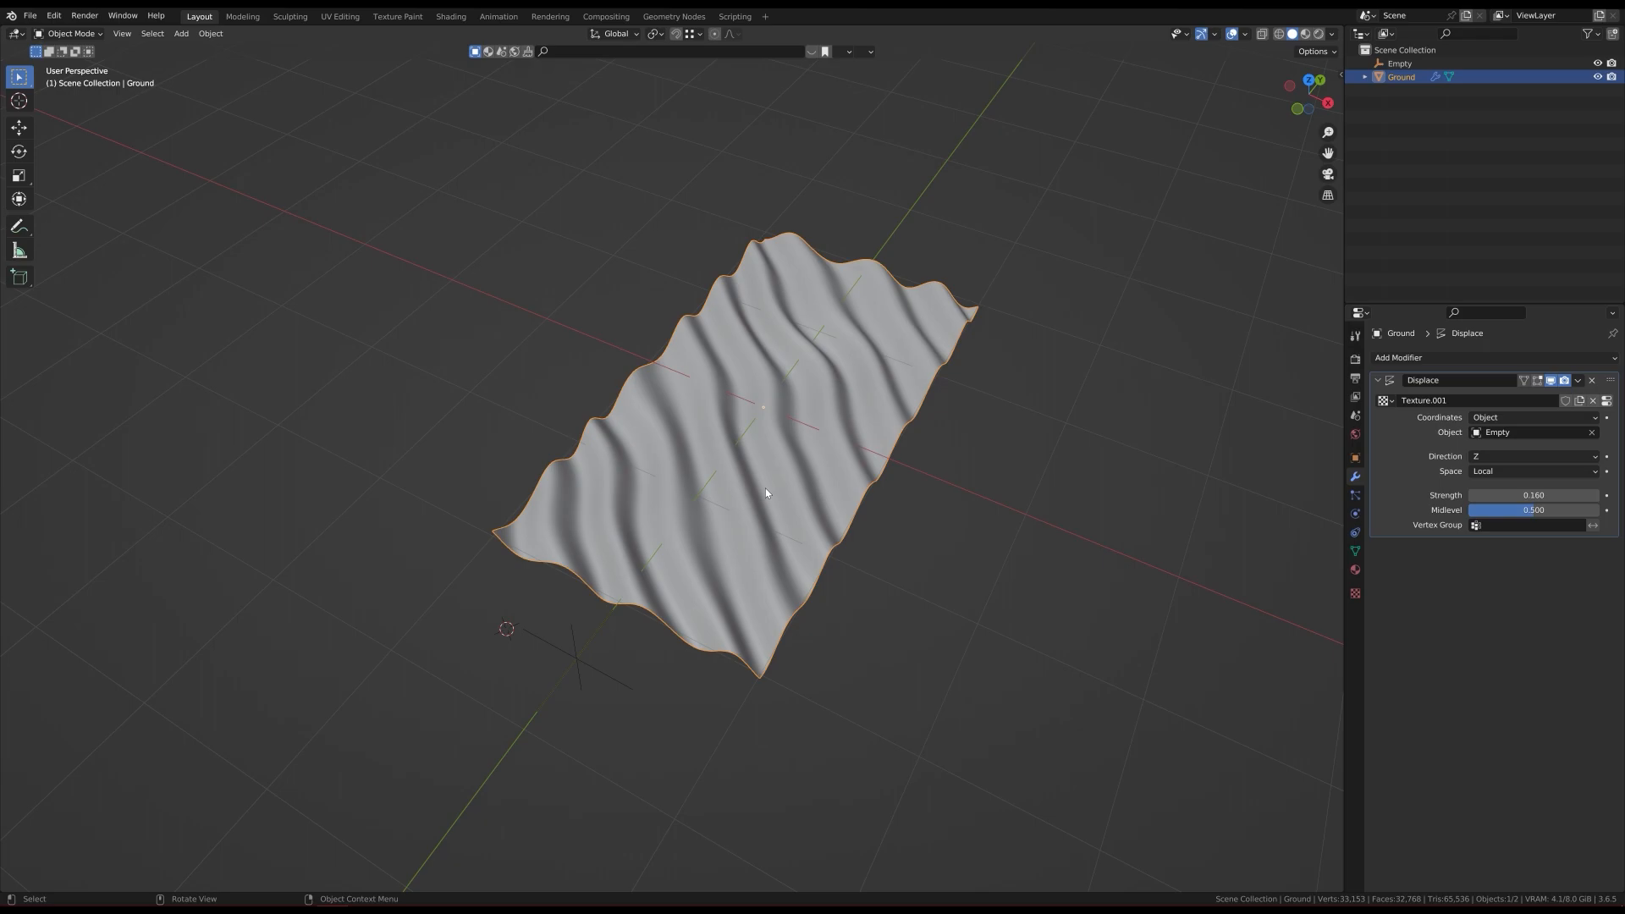
key("KP_7")
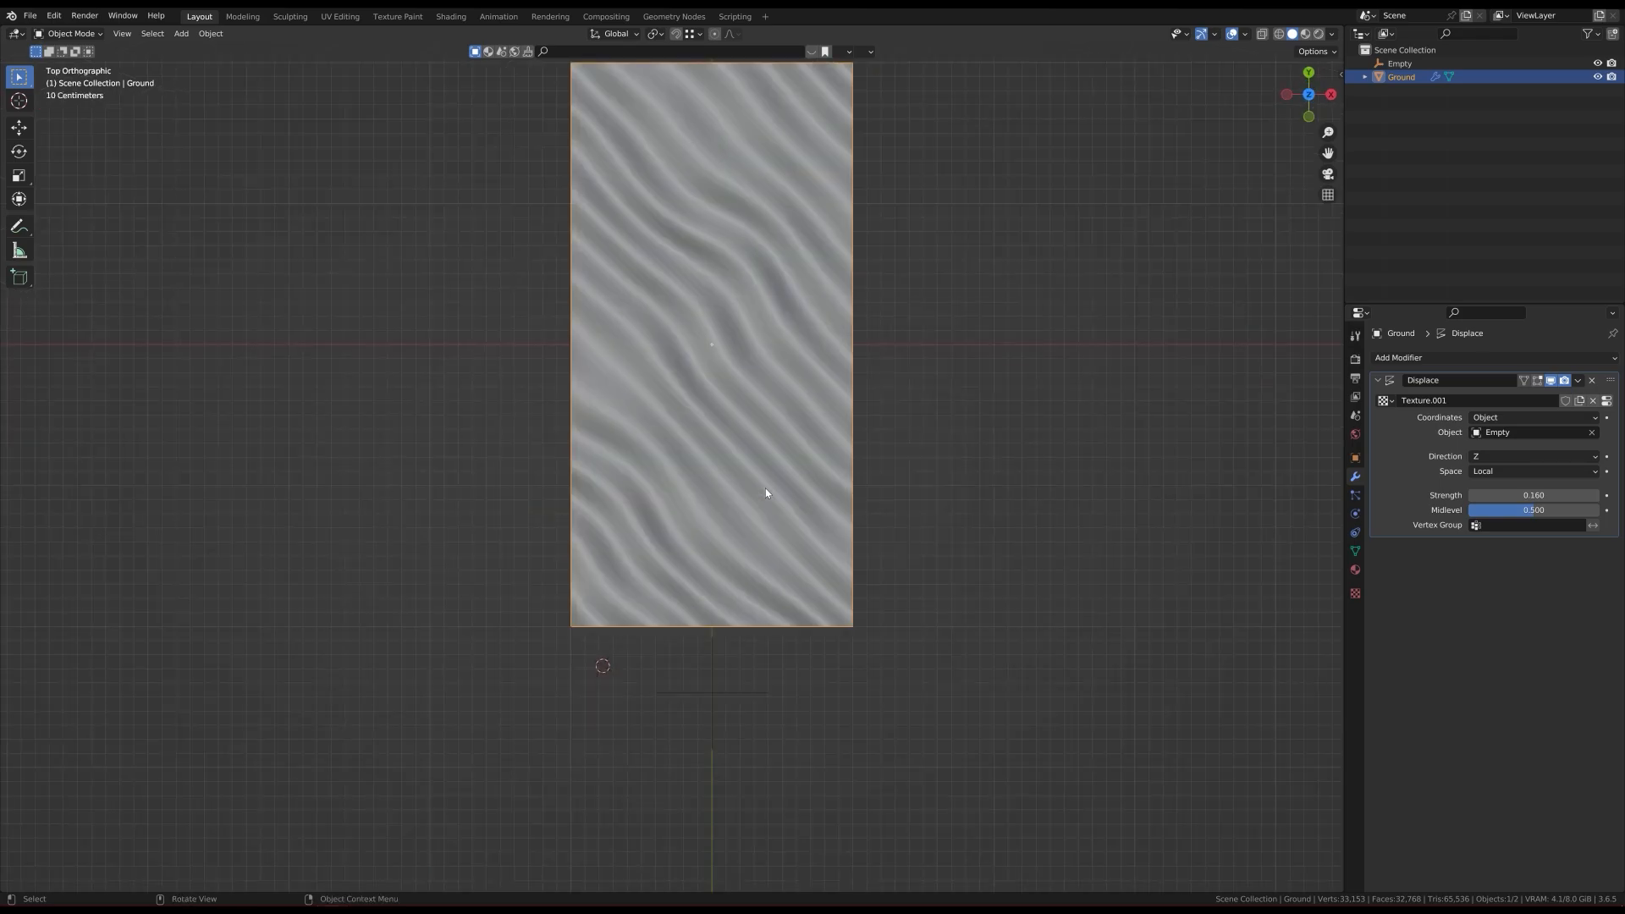
middle_click_drag(735, 415, 689, 521, "shift")
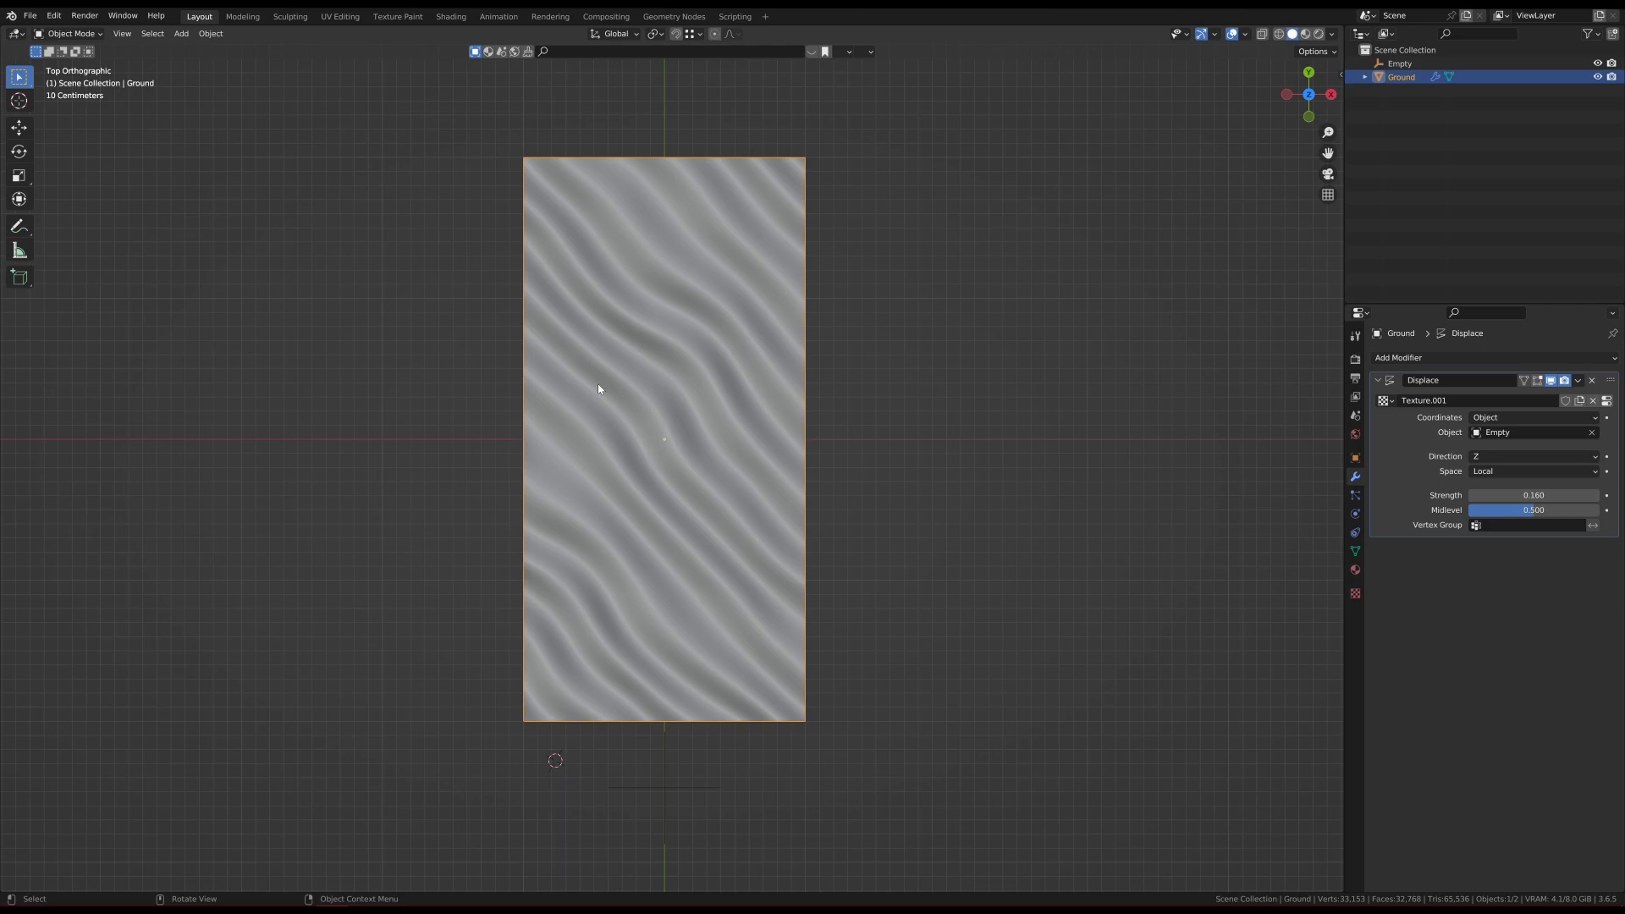
mouse_move(699, 521)
middle_mouse_down()
mouse_move(588, 319)
mouse_move(738, 478)
middle_mouse_up()
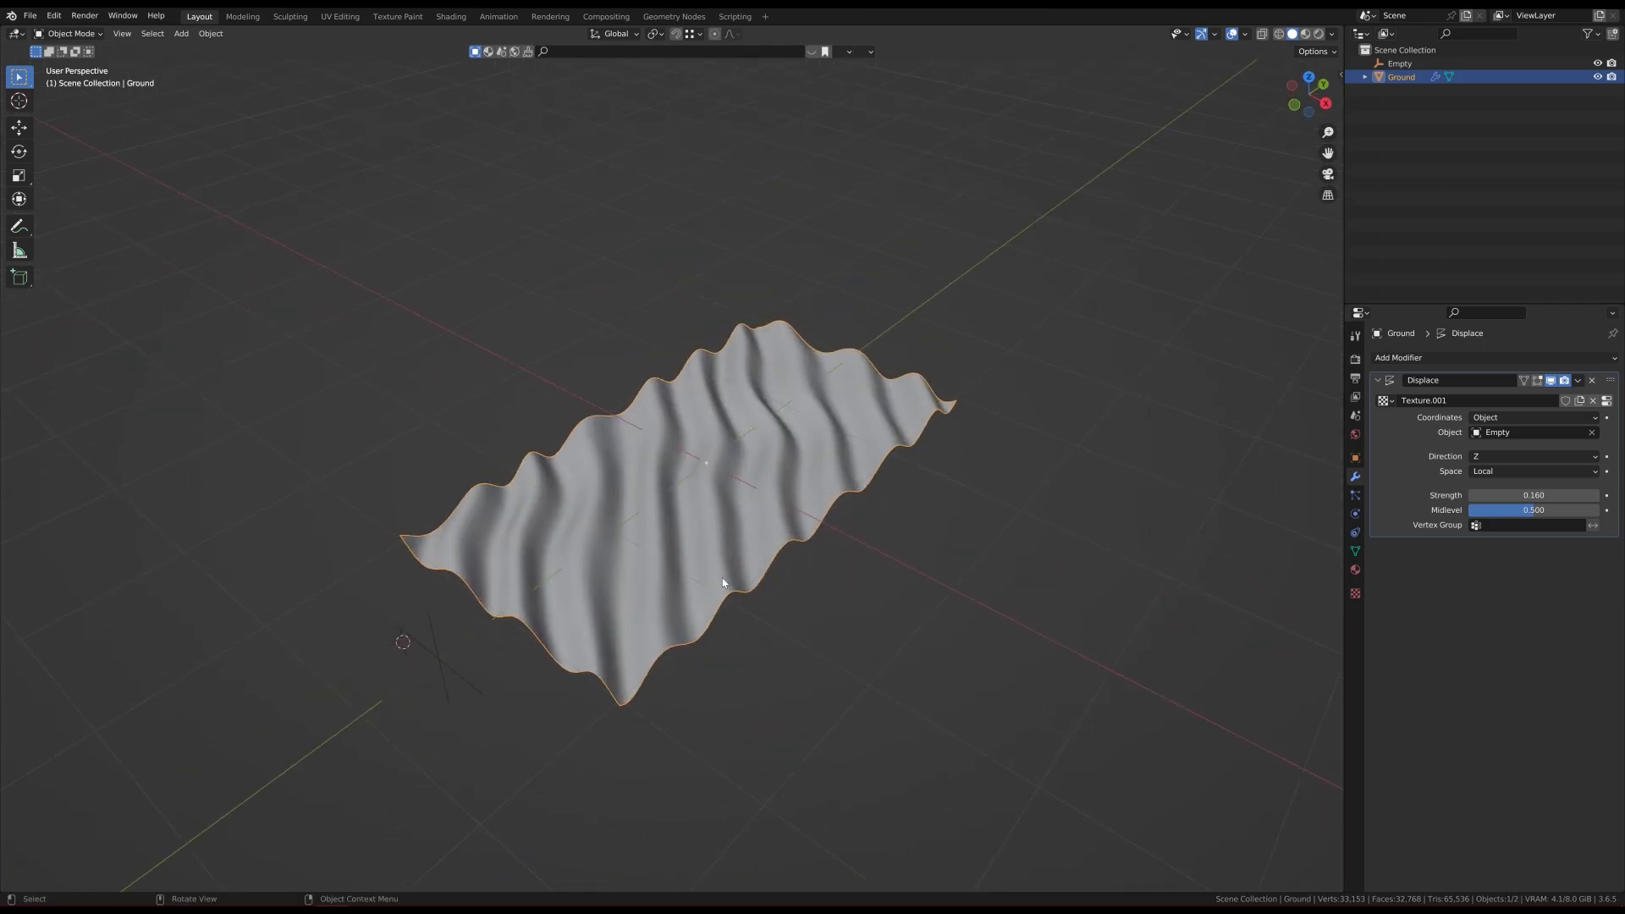
Step: Rotate the Empty 45° around the Z axis so the furrows run across the Ground's width
left_click(439, 657)
mouse_move(439, 657)
middle_mouse_down()
mouse_move(448, 634)
mouse_move(429, 621)
middle_mouse_up()
scroll(430, 603, "up", 3)
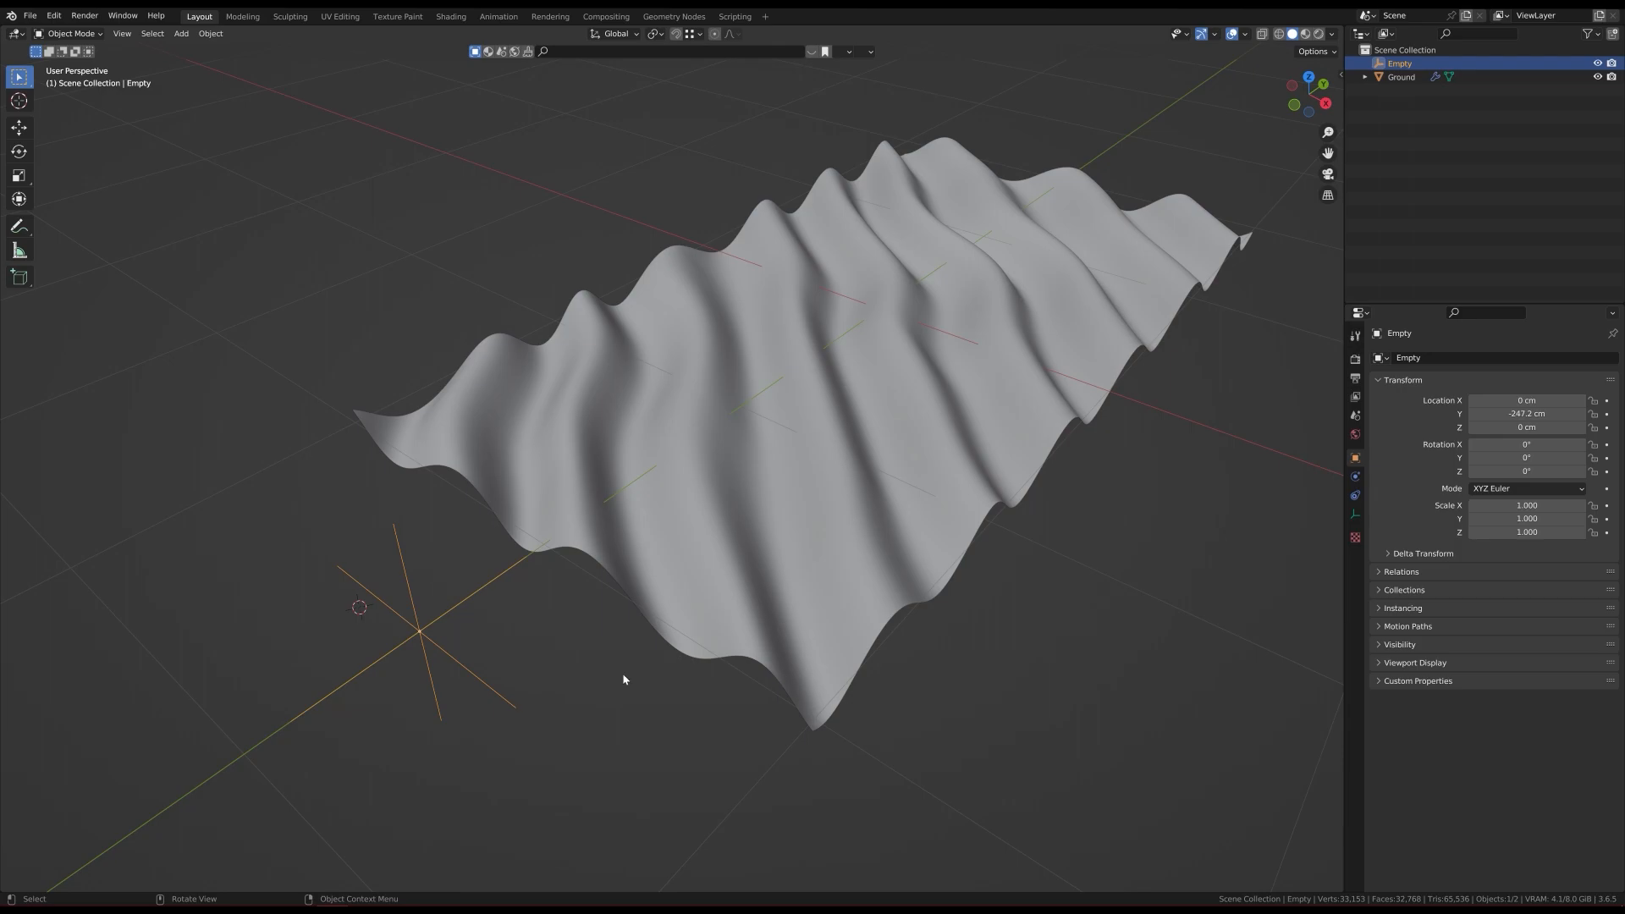
key("r")
key("z")
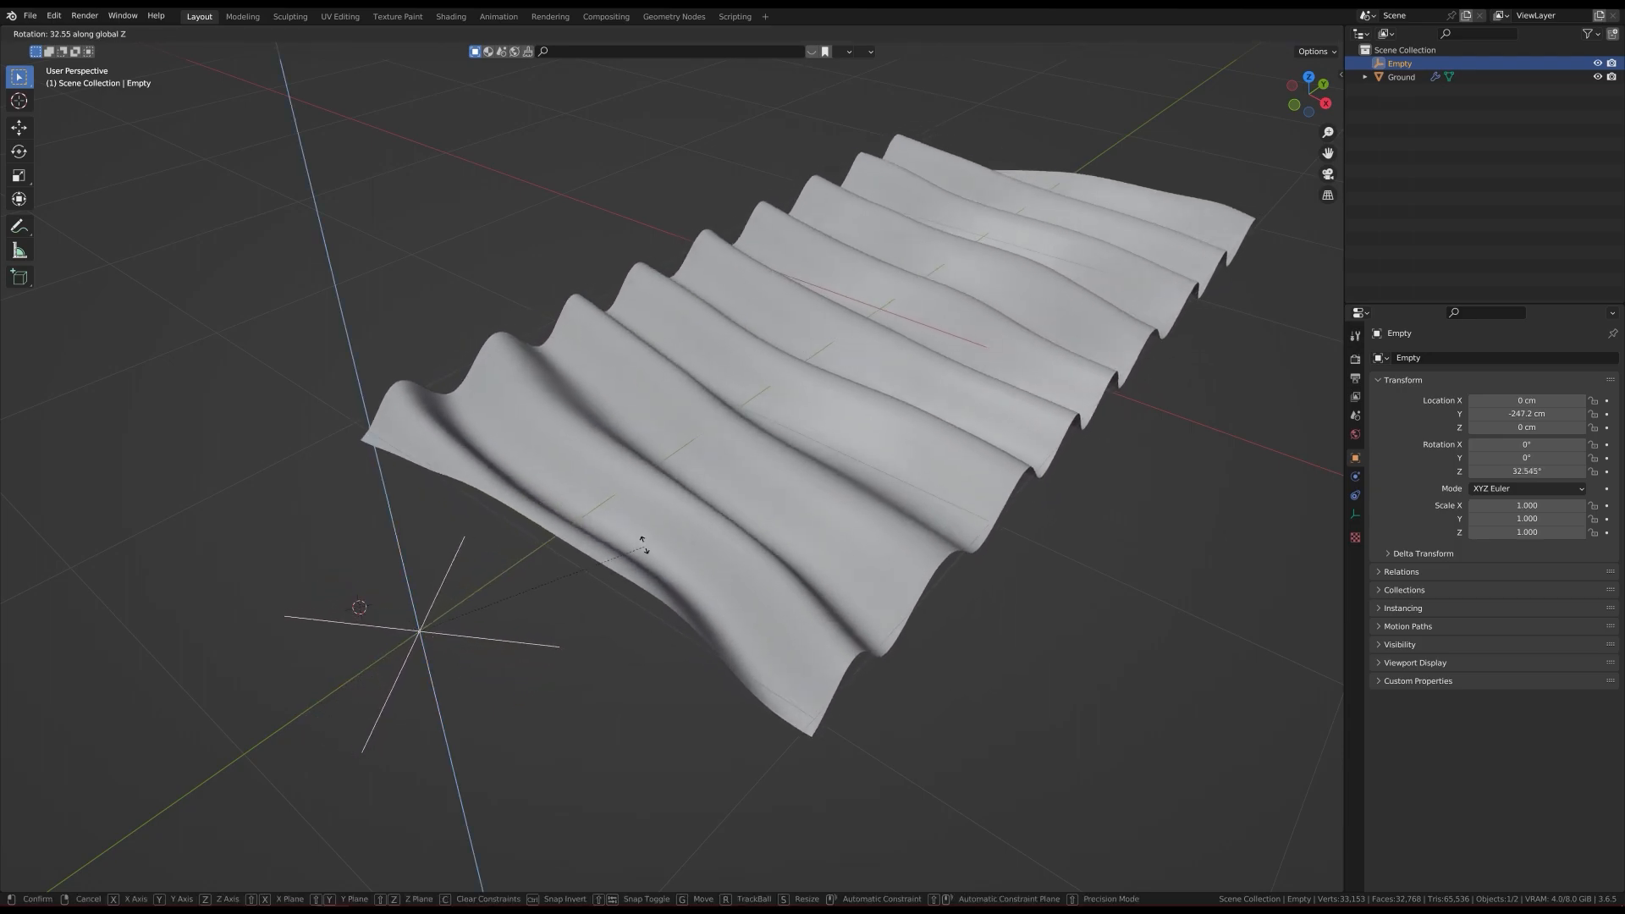
type("45")
key("Return")
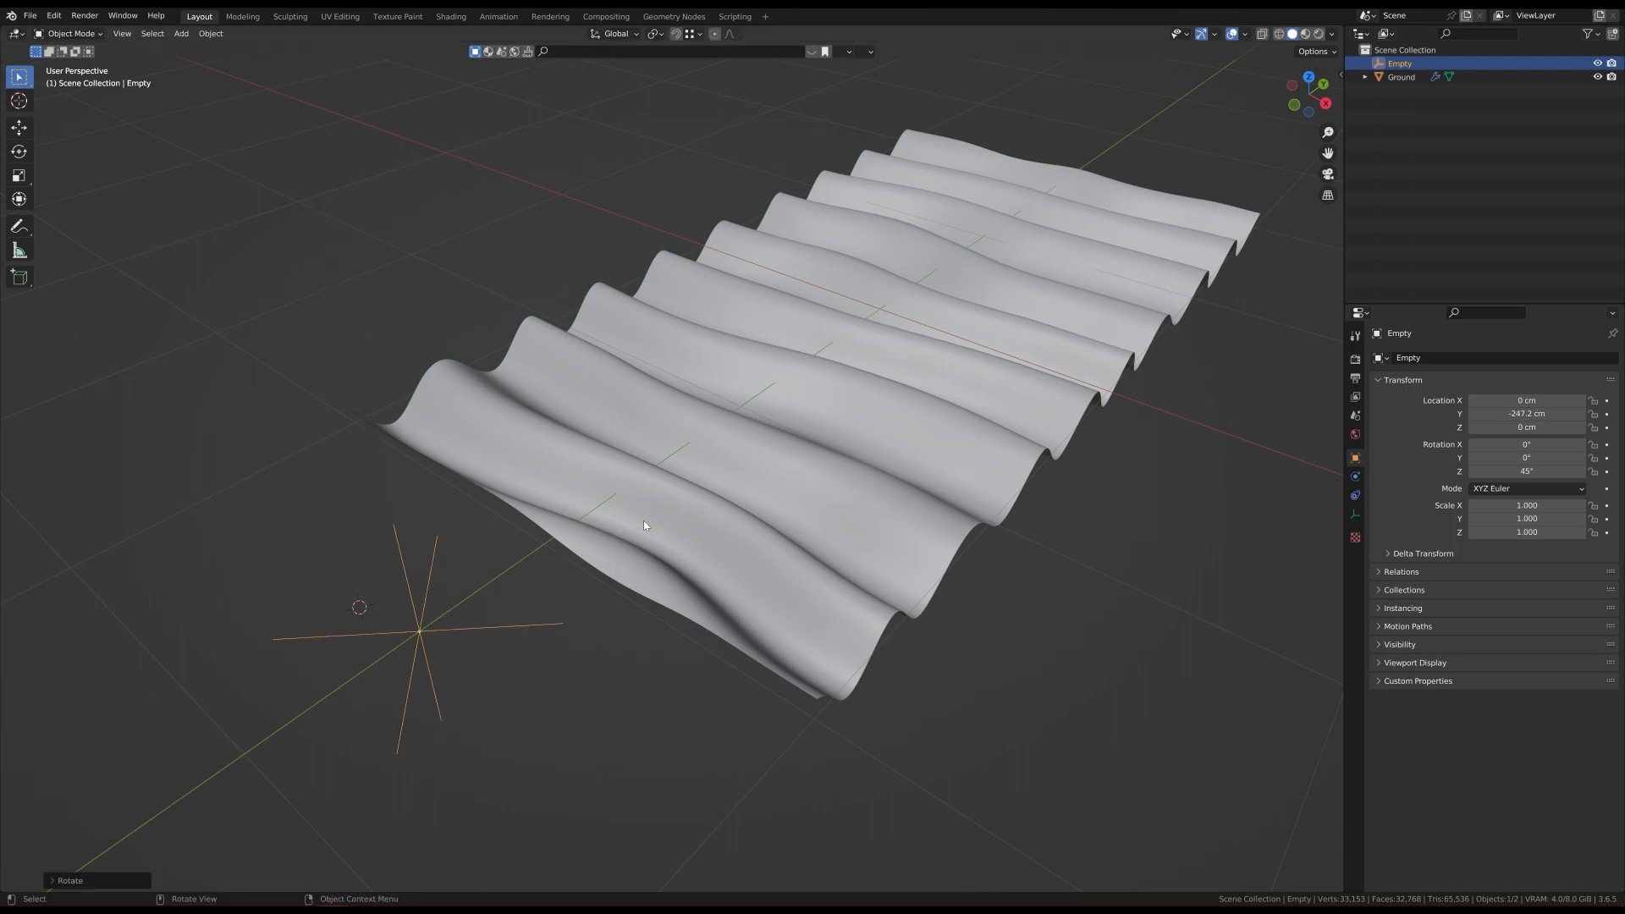
middle_click_drag(769, 469, 575, 433, "shift")
scroll(591, 489, "down", 4)
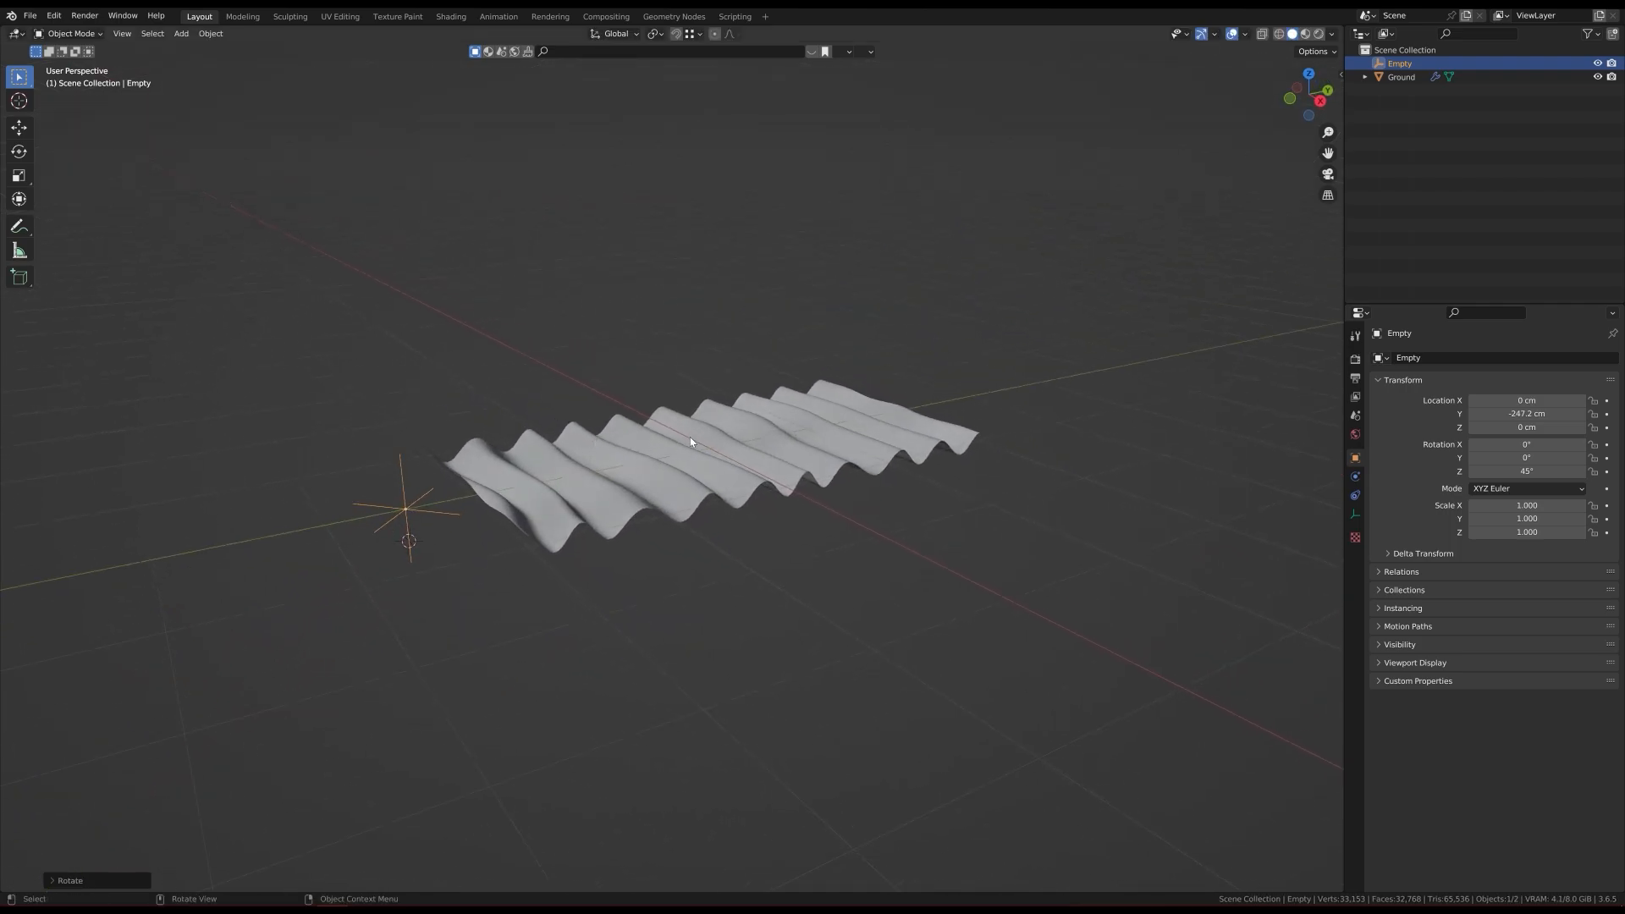
middle_click_drag(694, 439, 697, 529)
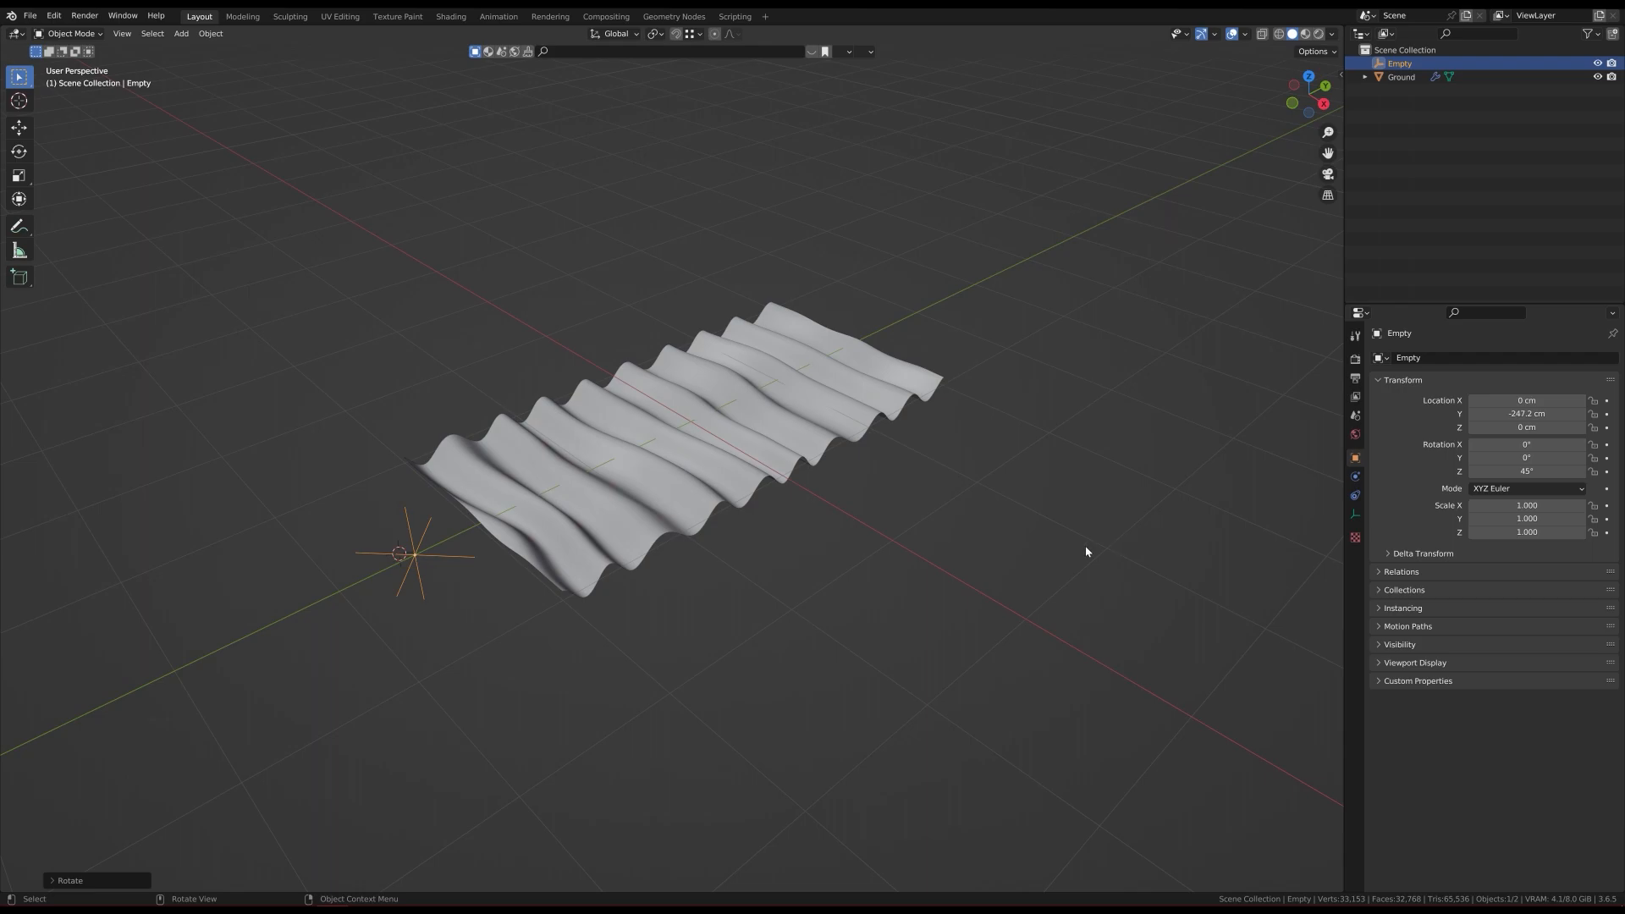
Step: Select the Ground and save the file
left_click(789, 449)
middle_click_drag(790, 450, 763, 410)
key("ctrl+s")
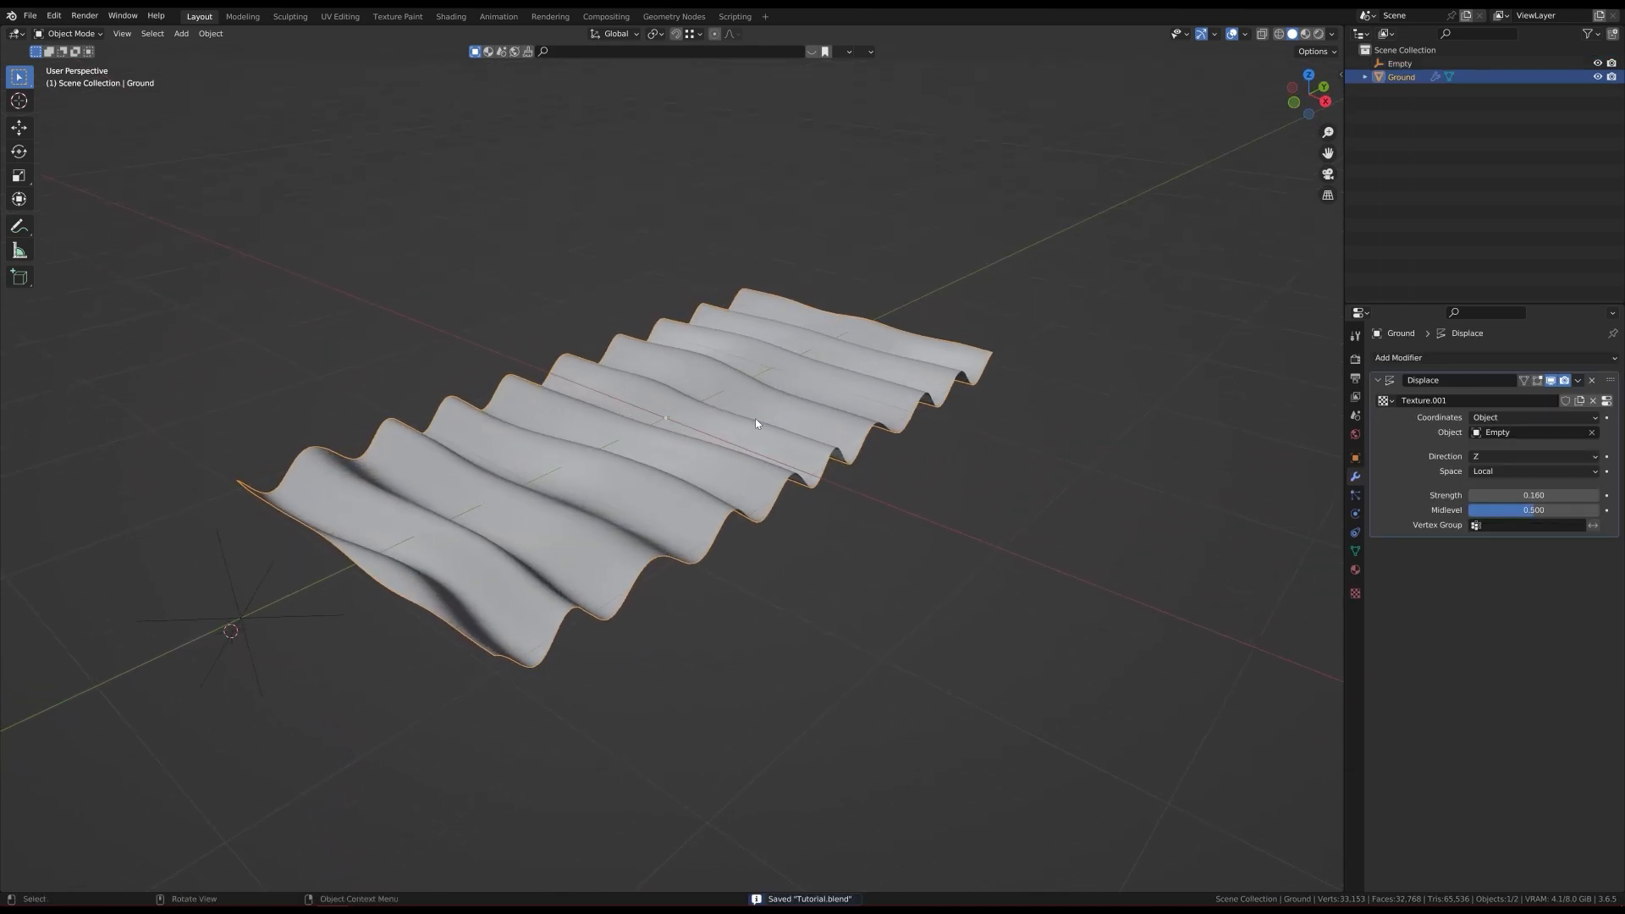
Step: Inspect the Ground's wave profile from the side and add a second Displace modifier to it
middle_click_drag(972, 487, 727, 405)
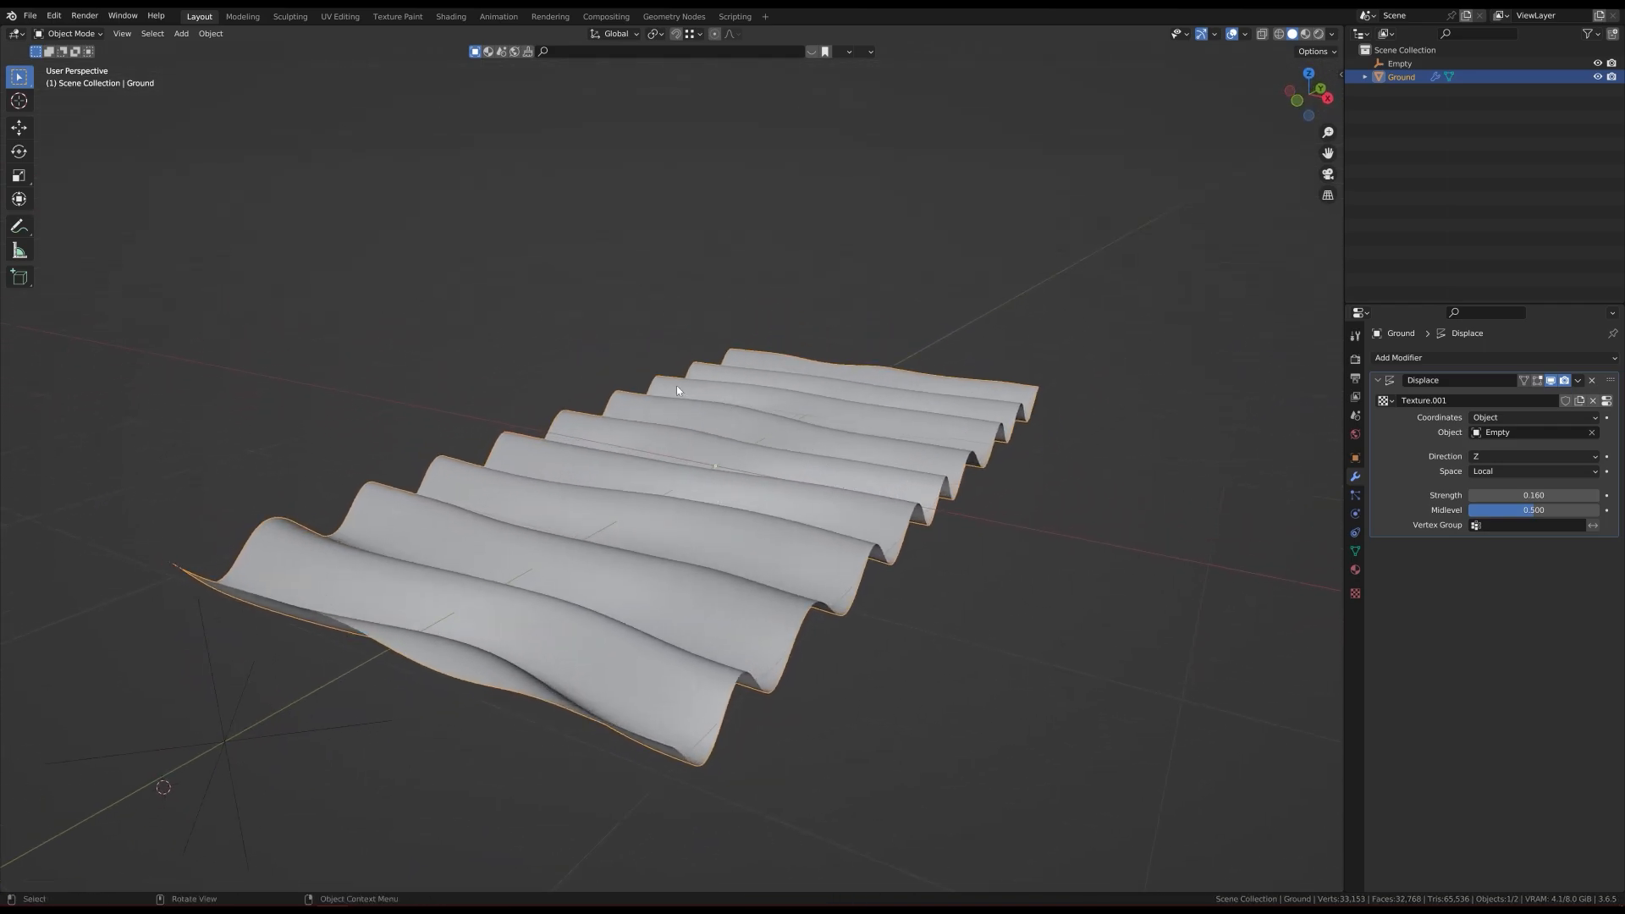
middle_click_drag(839, 468, 636, 489)
key("KP_1")
key("KP_3")
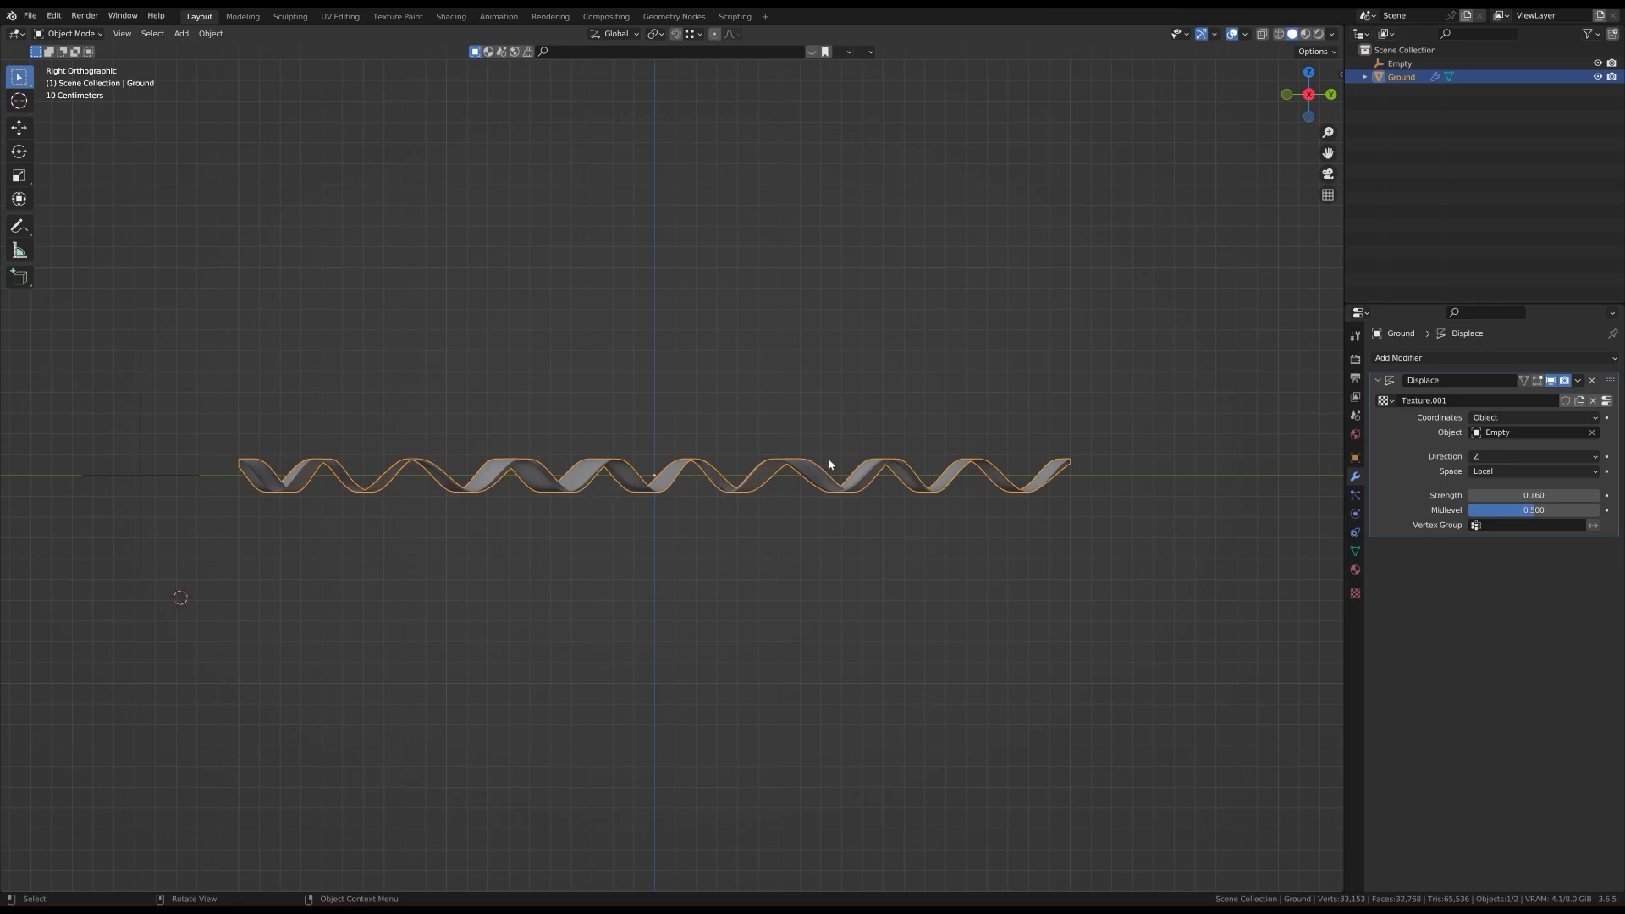
mouse_move(664, 475)
middle_mouse_down()
mouse_move(776, 573)
mouse_move(646, 540)
mouse_move(713, 539)
middle_mouse_up()
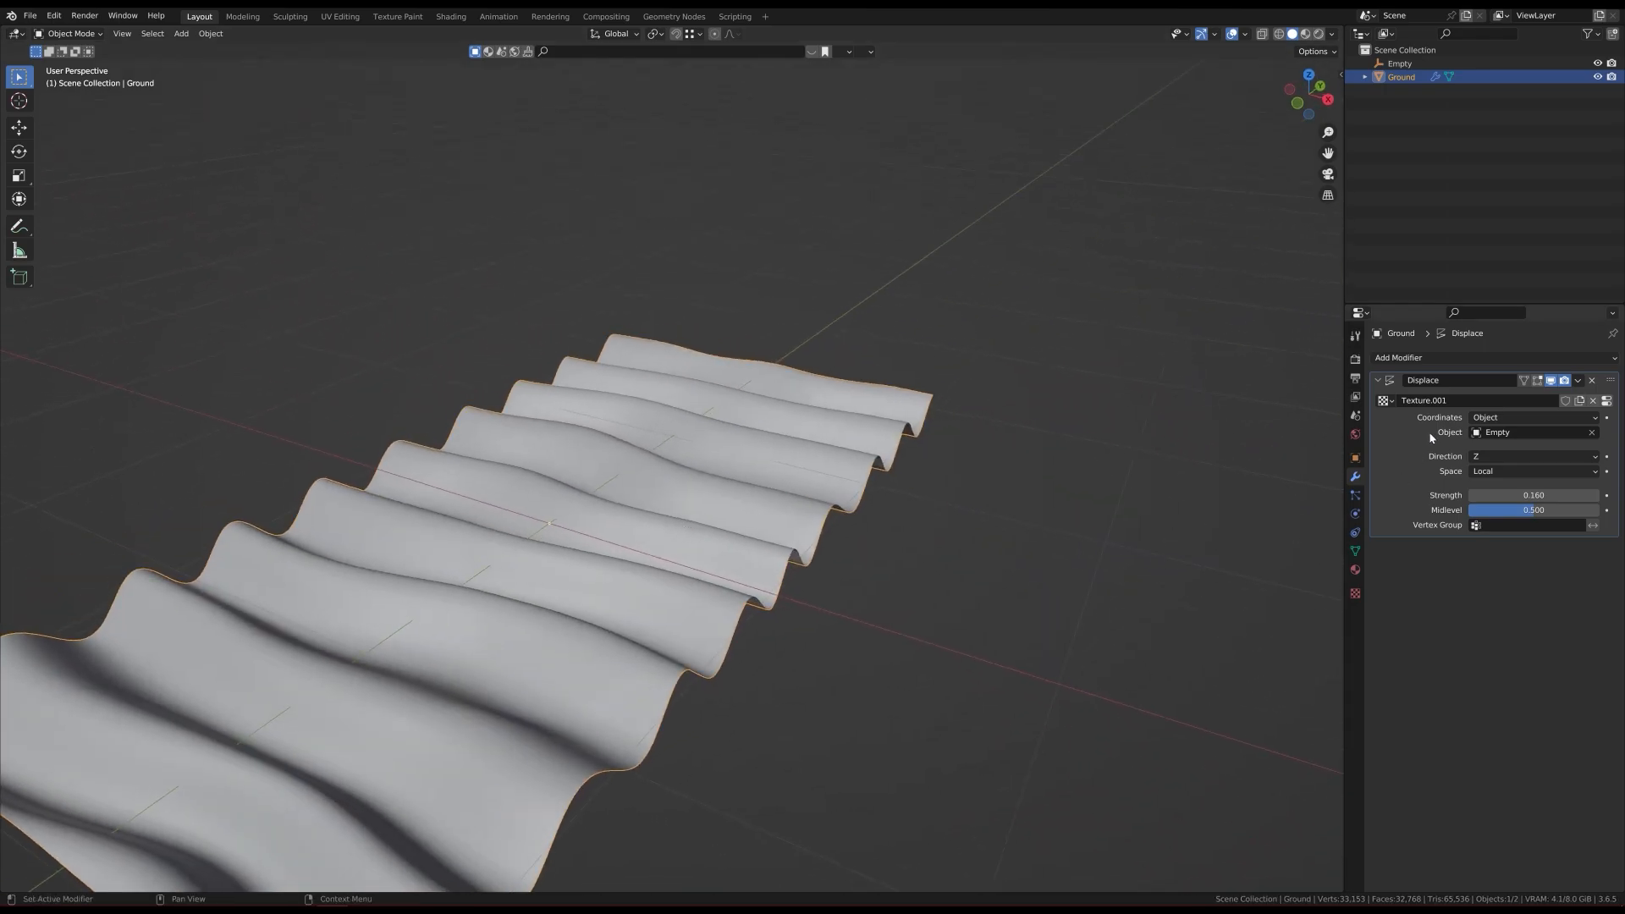
left_click(1409, 365)
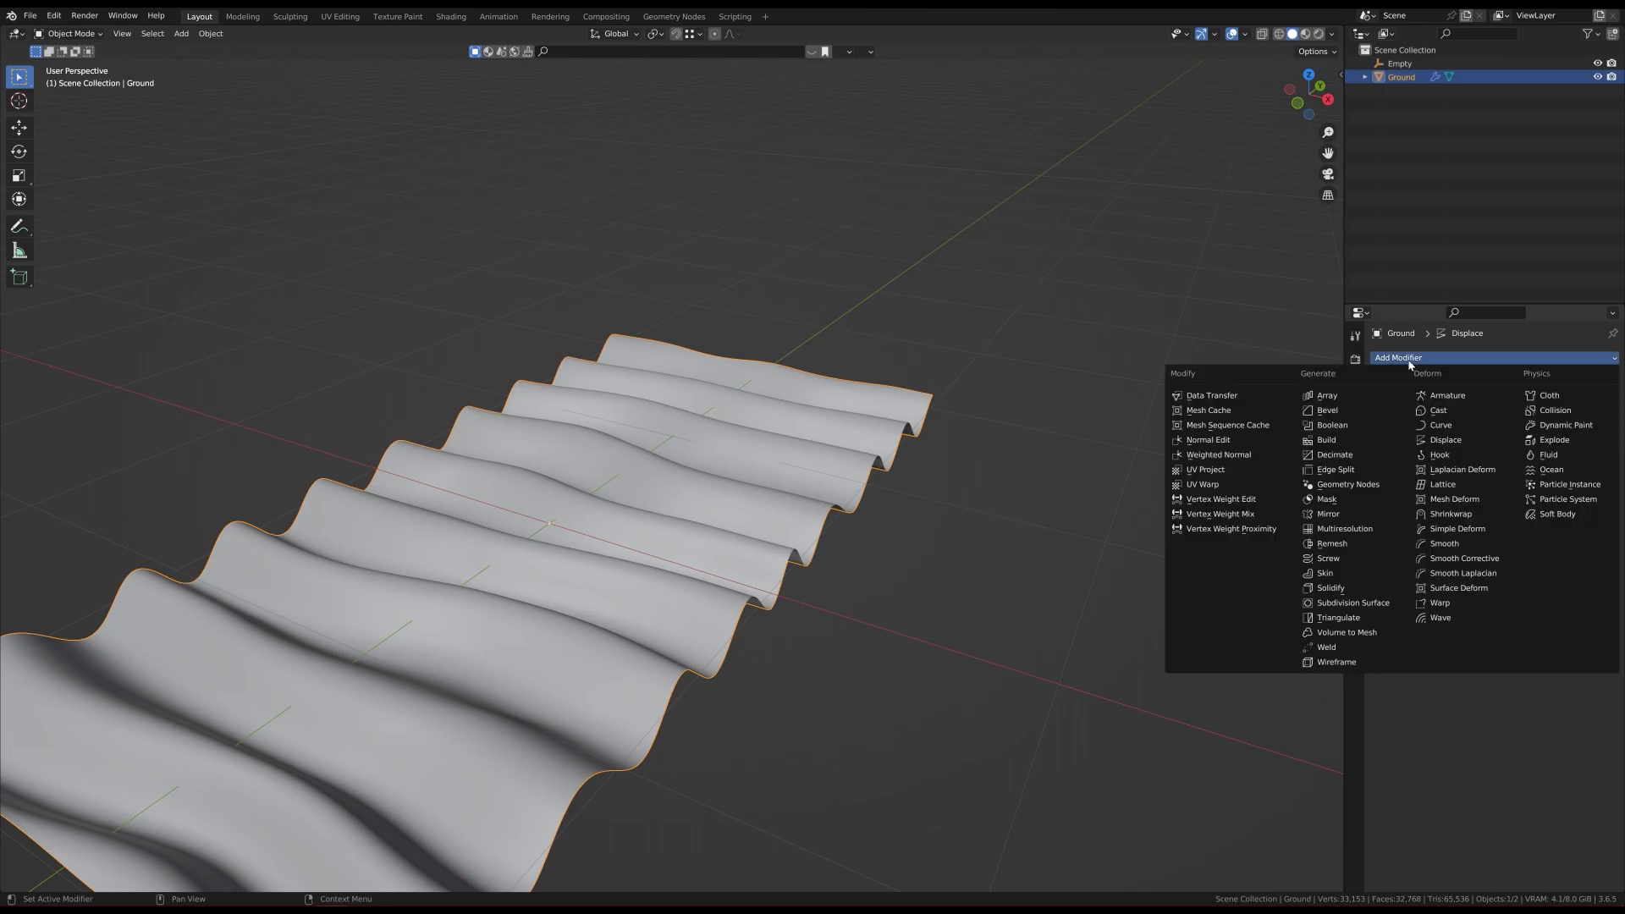
left_click(1445, 442)
Step: Set the second Displace modifier's direction to Z and create a new texture for it
scroll(694, 416, "down", 3)
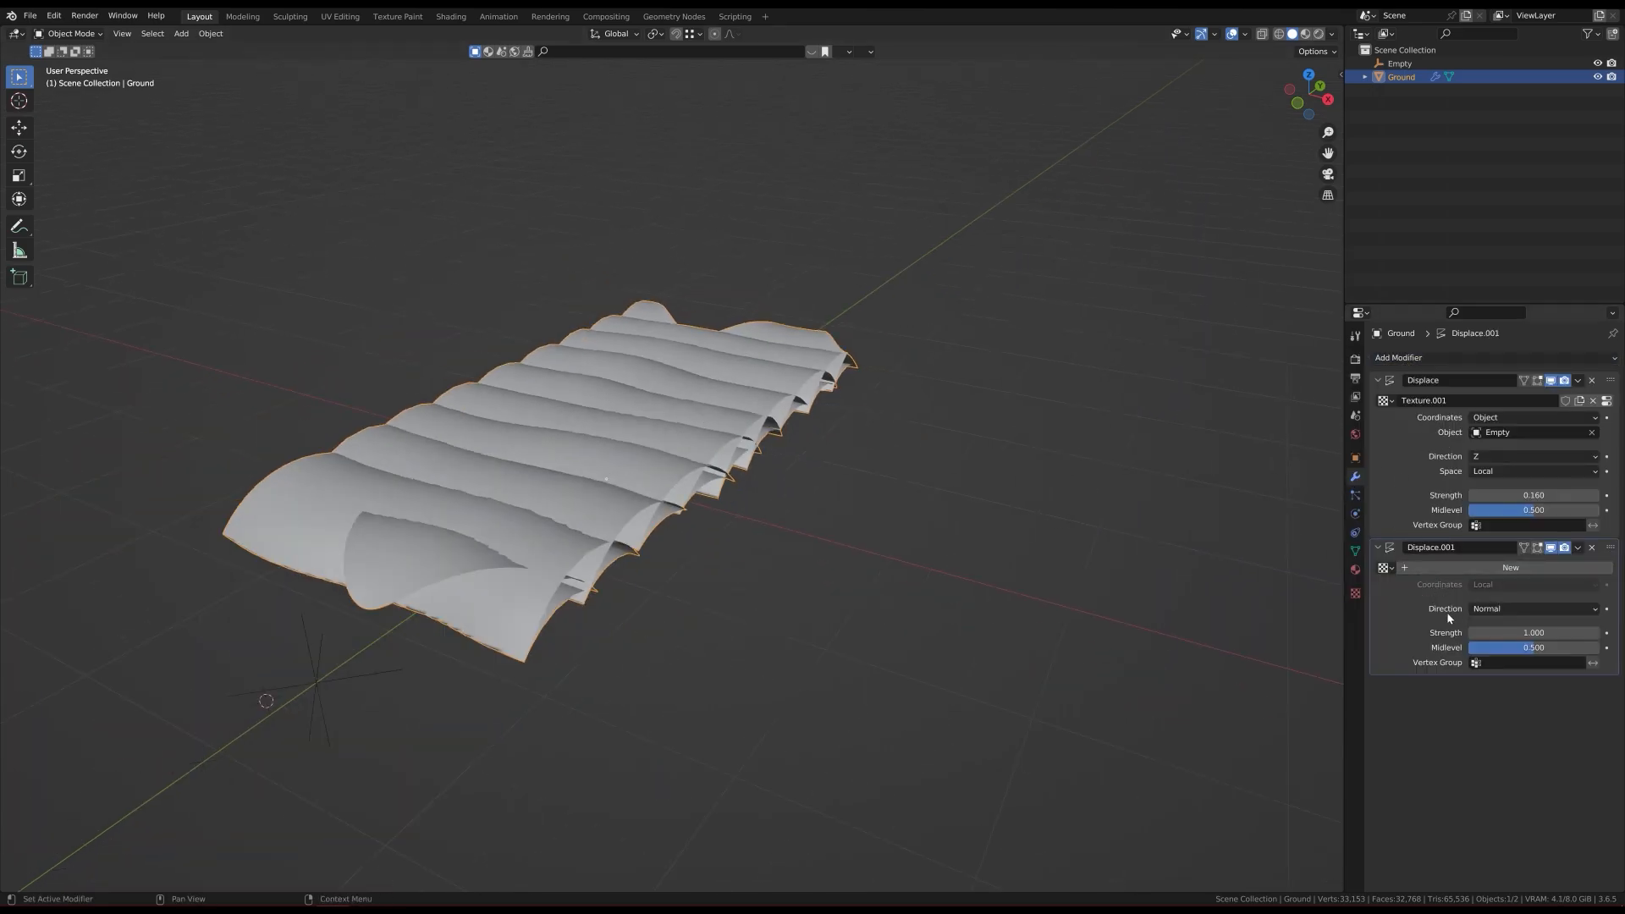
left_click(1488, 609)
left_click(1493, 658)
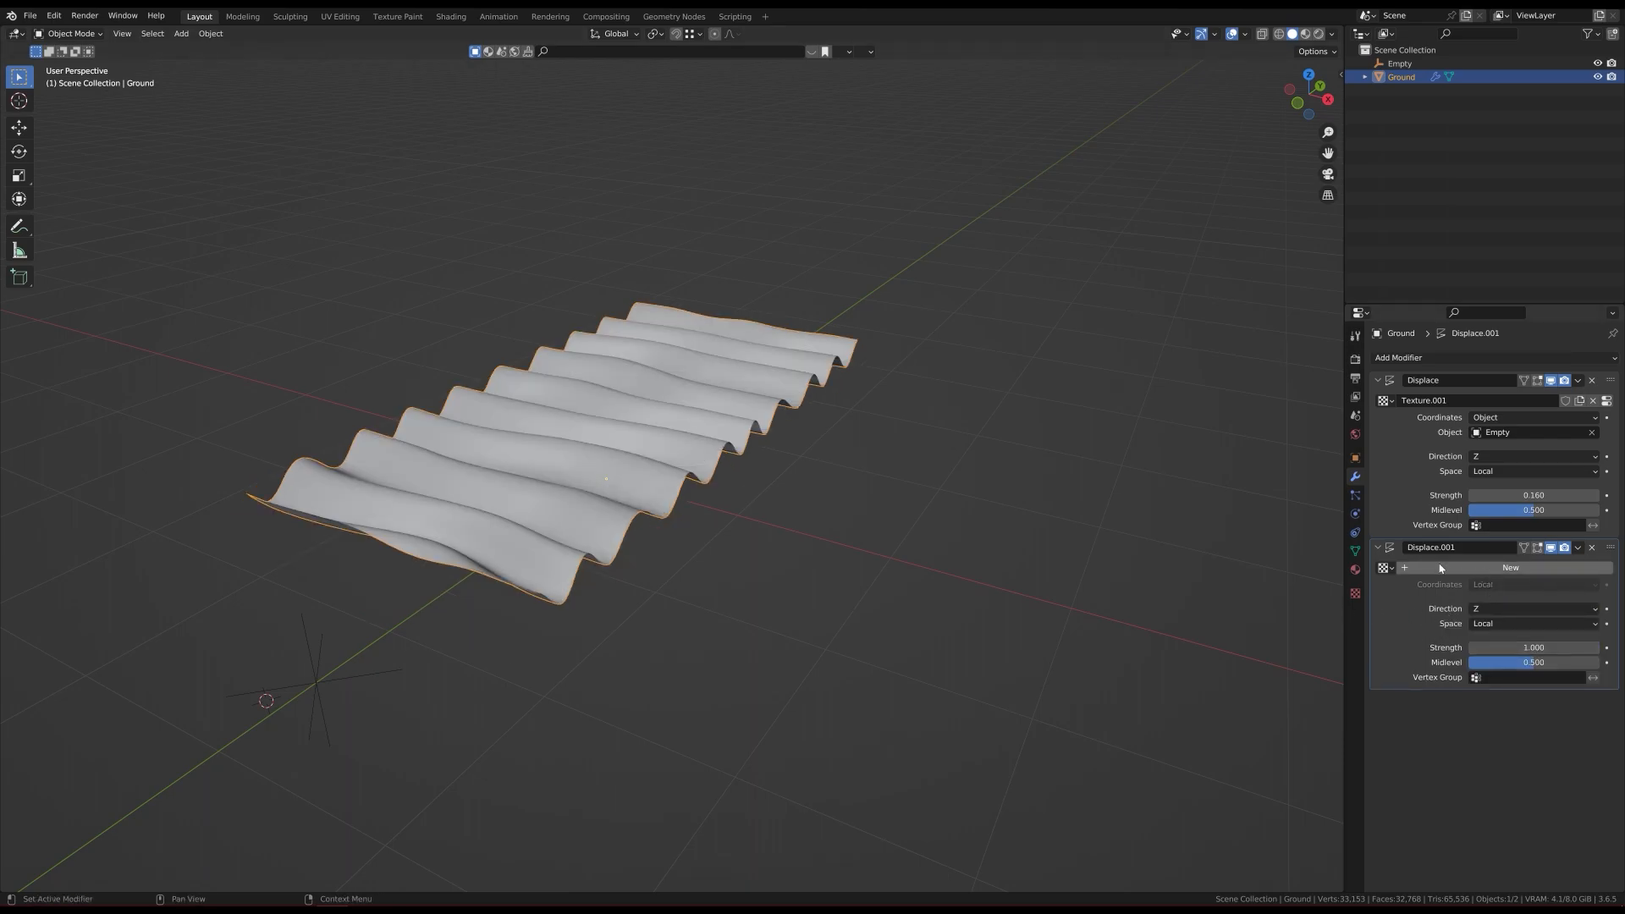
left_click(1470, 570)
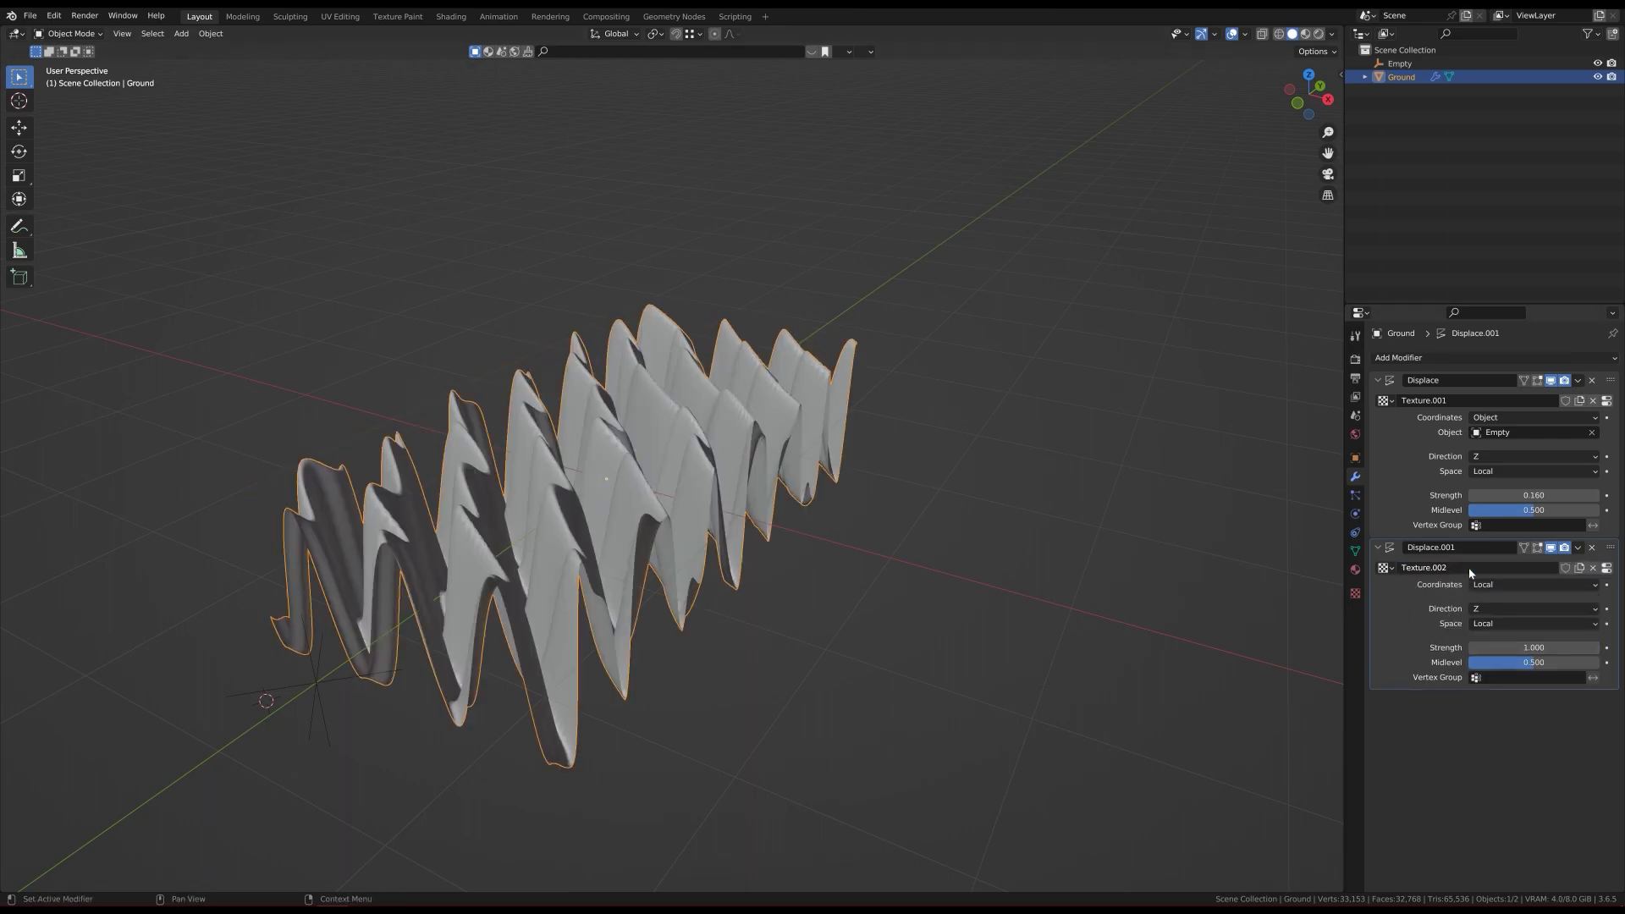
Step: Change the second displacement texture to Clouds with a size of 0.89 and a depth of 0
left_click(1606, 568)
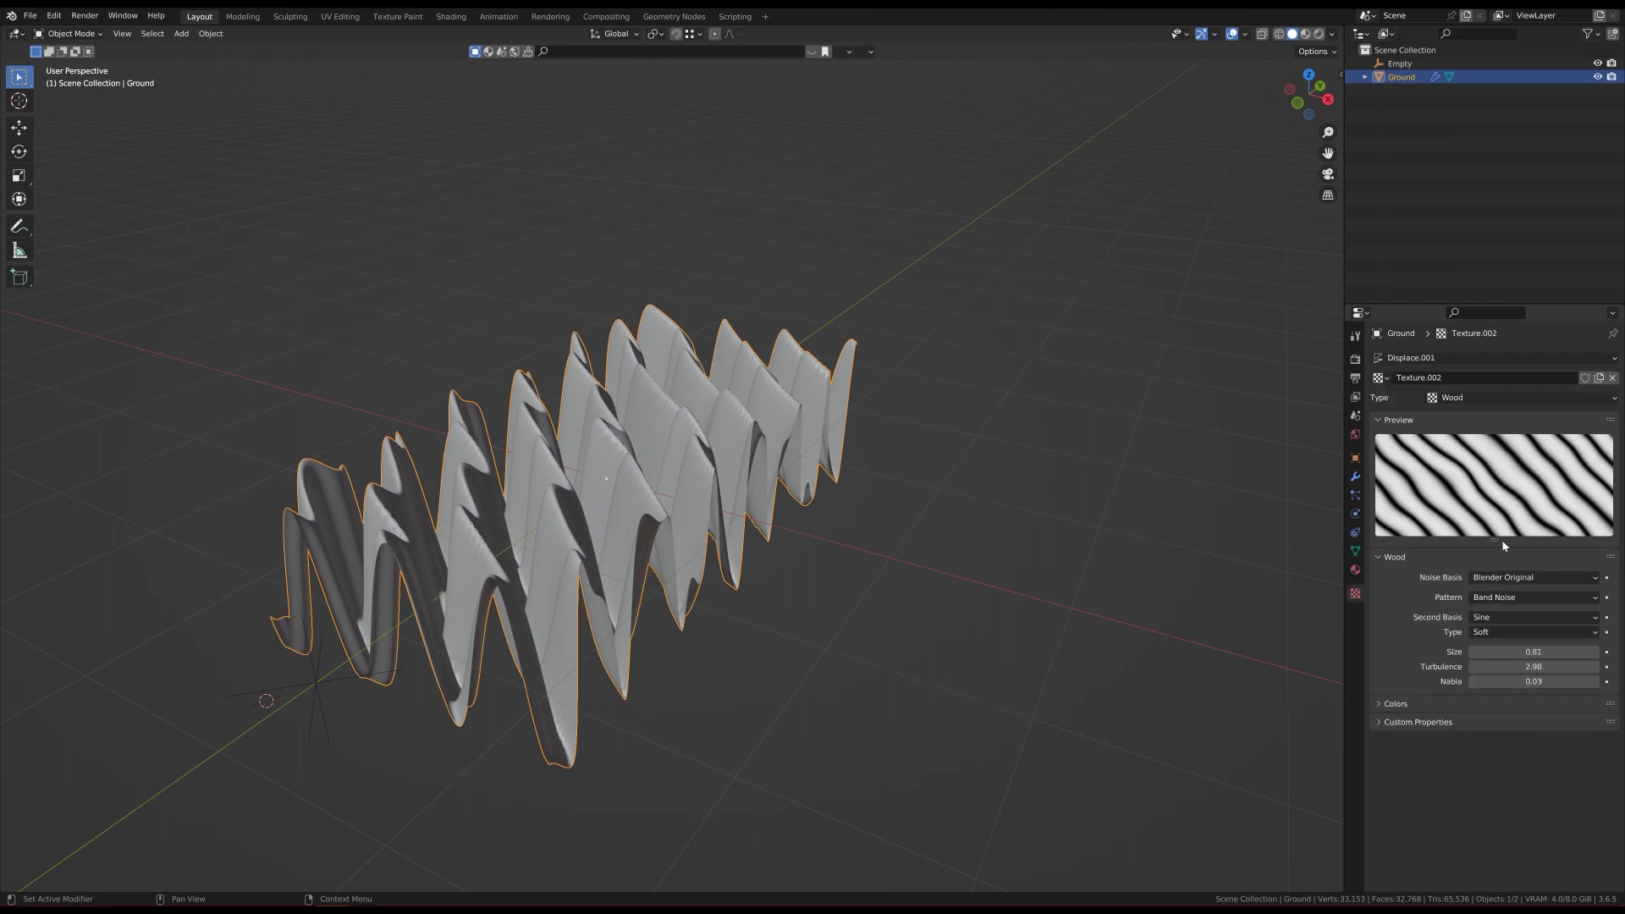
left_click(1433, 398)
left_click(1419, 453)
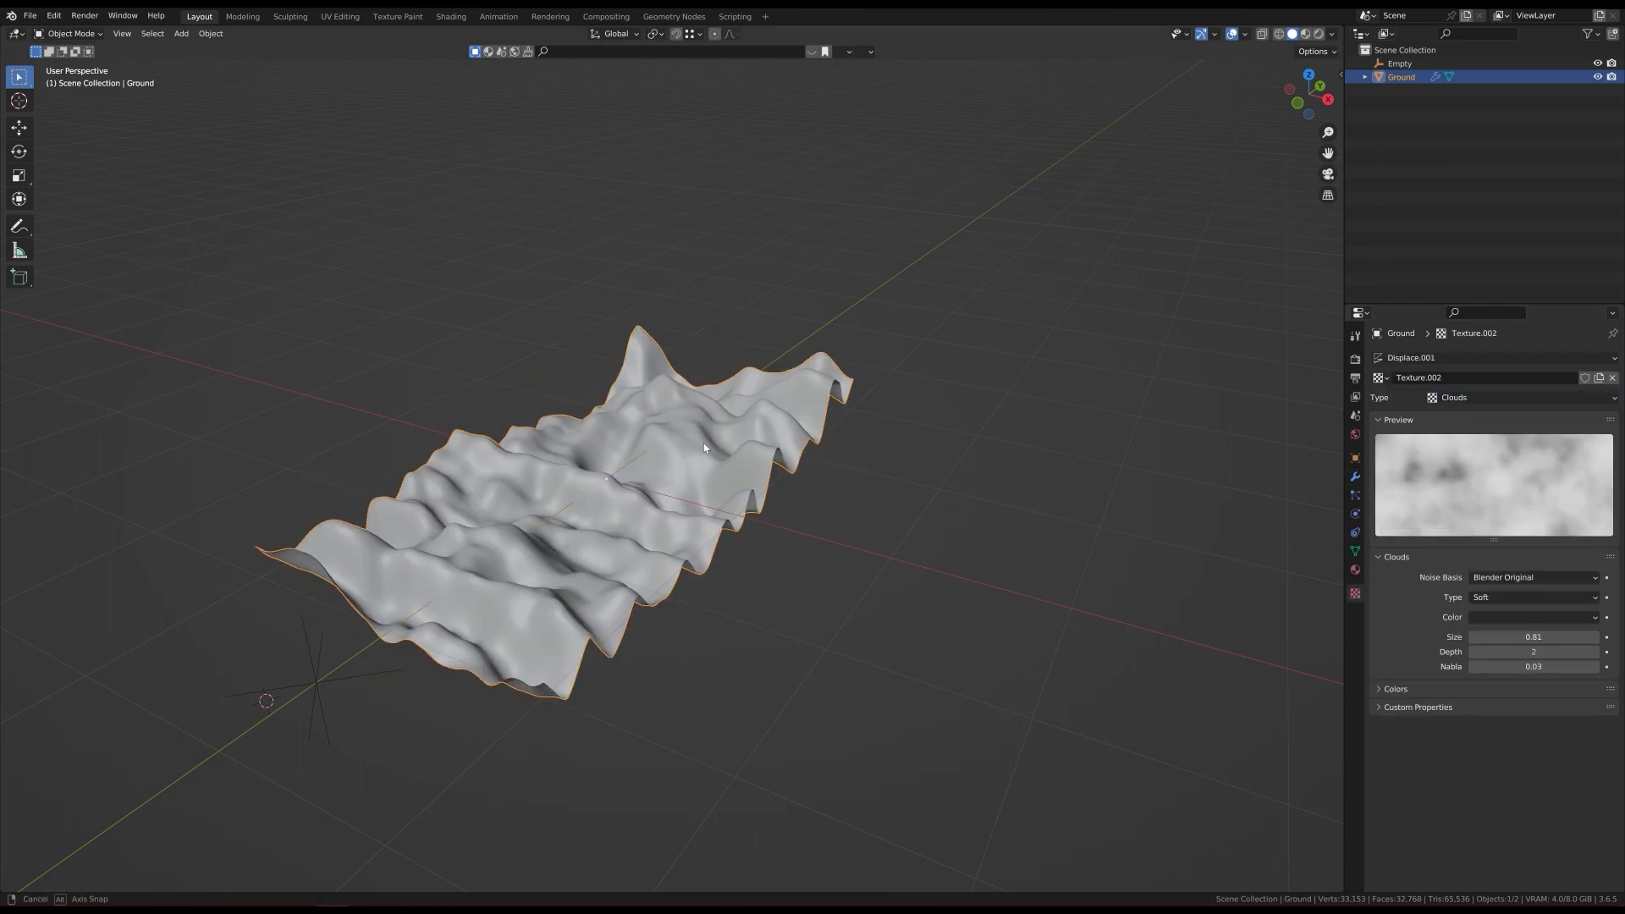
middle_click_drag(707, 445, 615, 494)
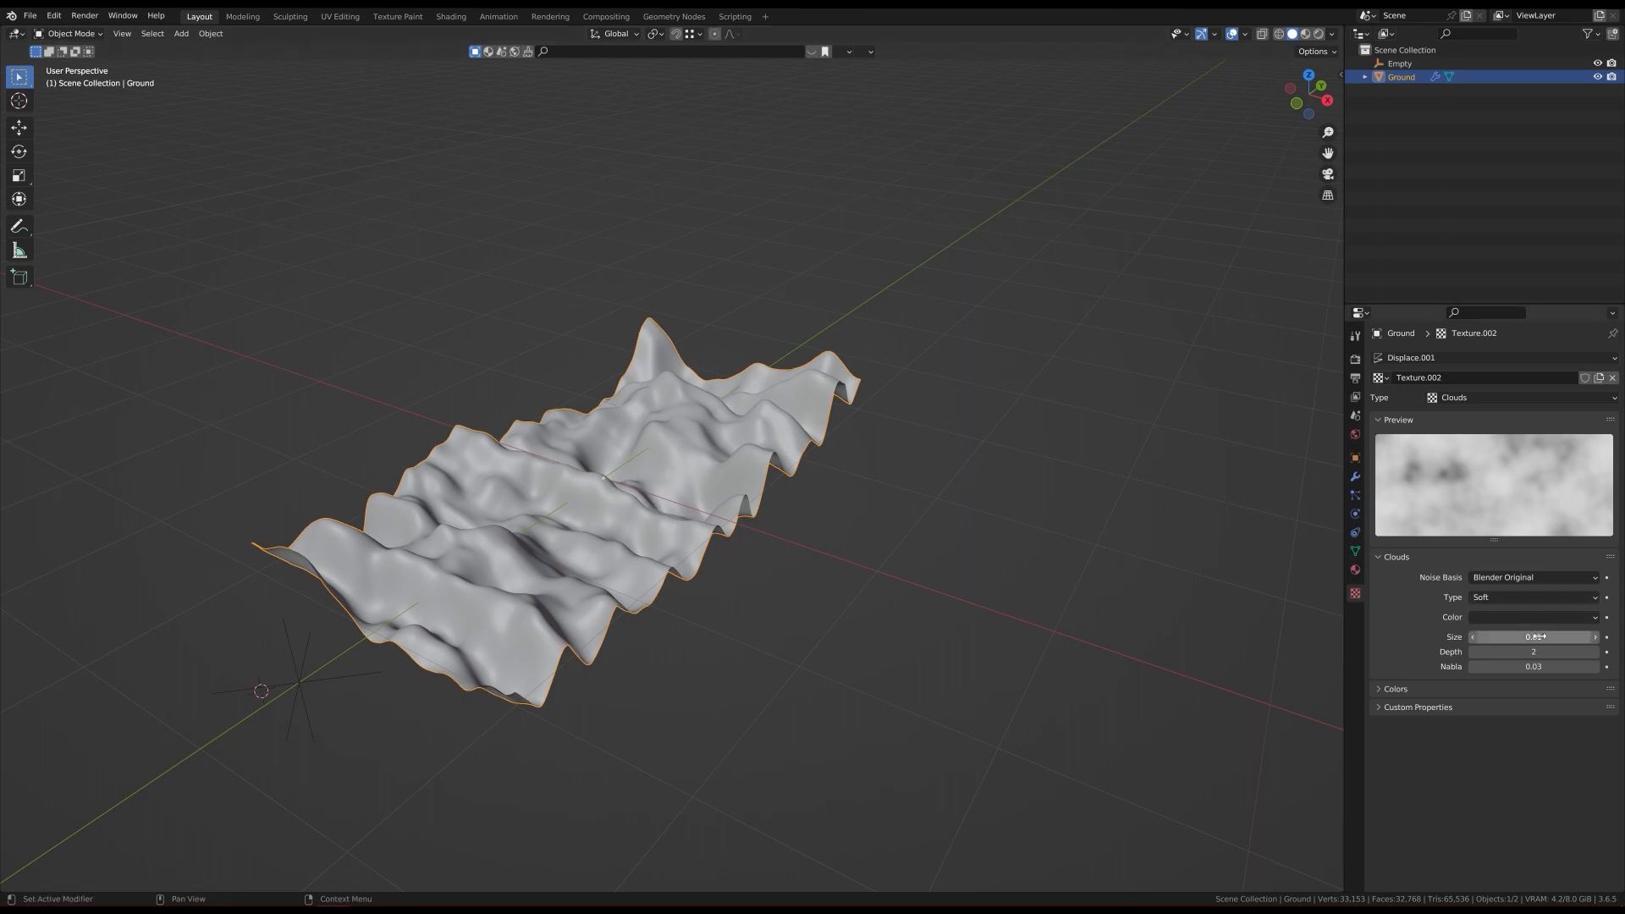
left_click_drag(1533, 636, 1260, 651)
mouse_move(745, 500)
middle_mouse_down()
mouse_move(699, 434)
mouse_move(744, 500)
middle_mouse_up()
scroll(699, 434, "up", 2)
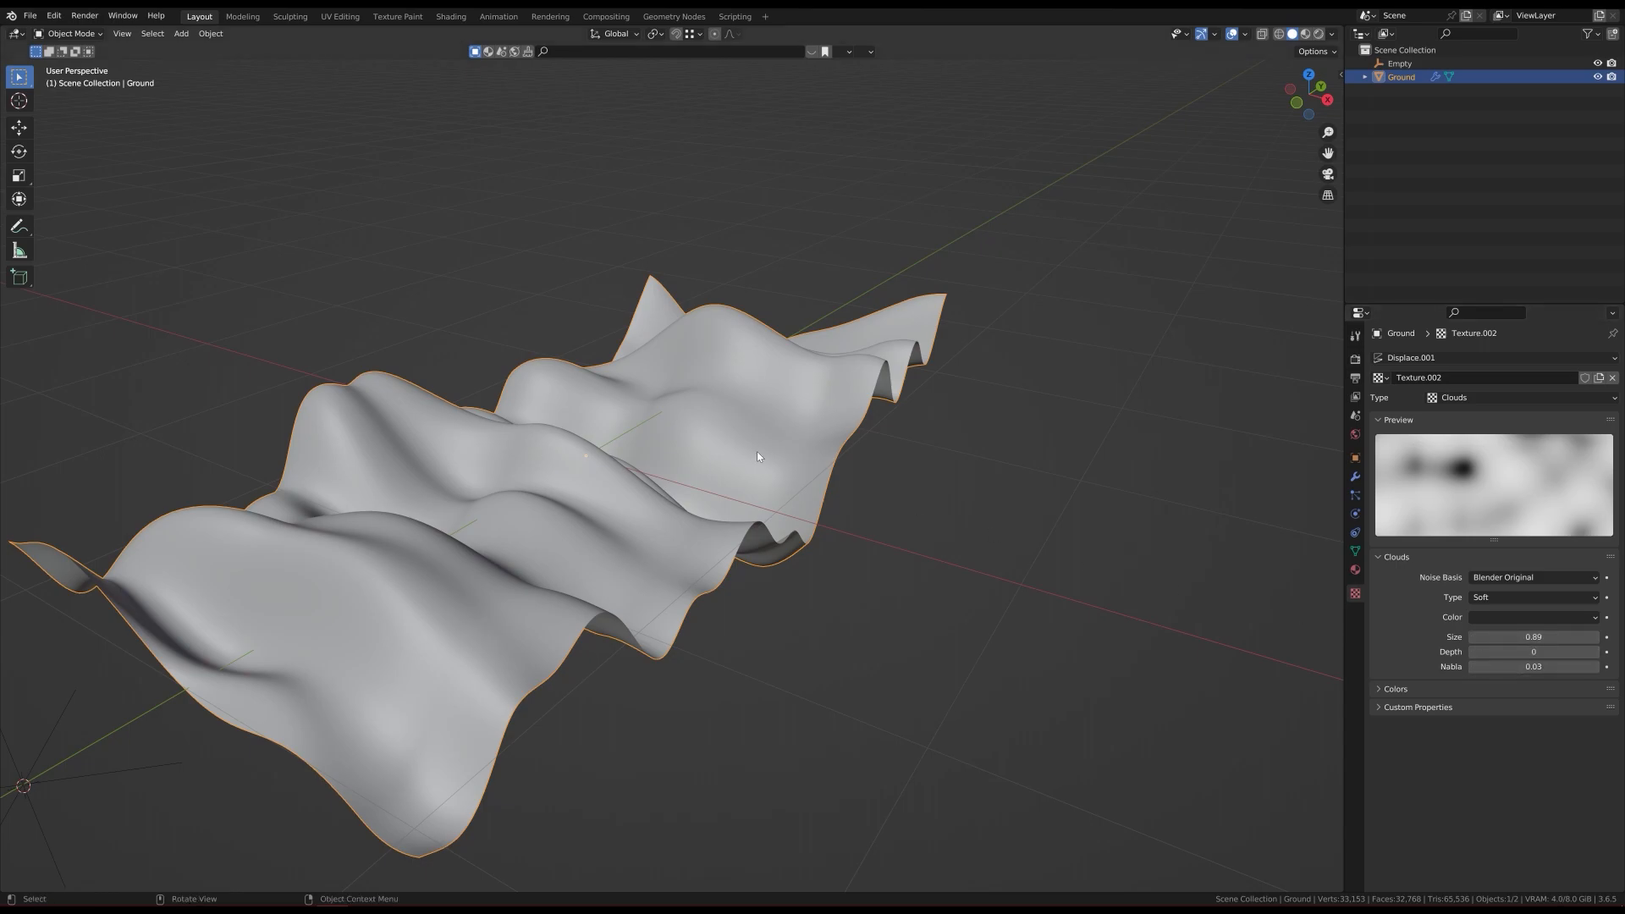
Step: Set the second Displace modifier's strength to 0.470
left_click(1355, 476)
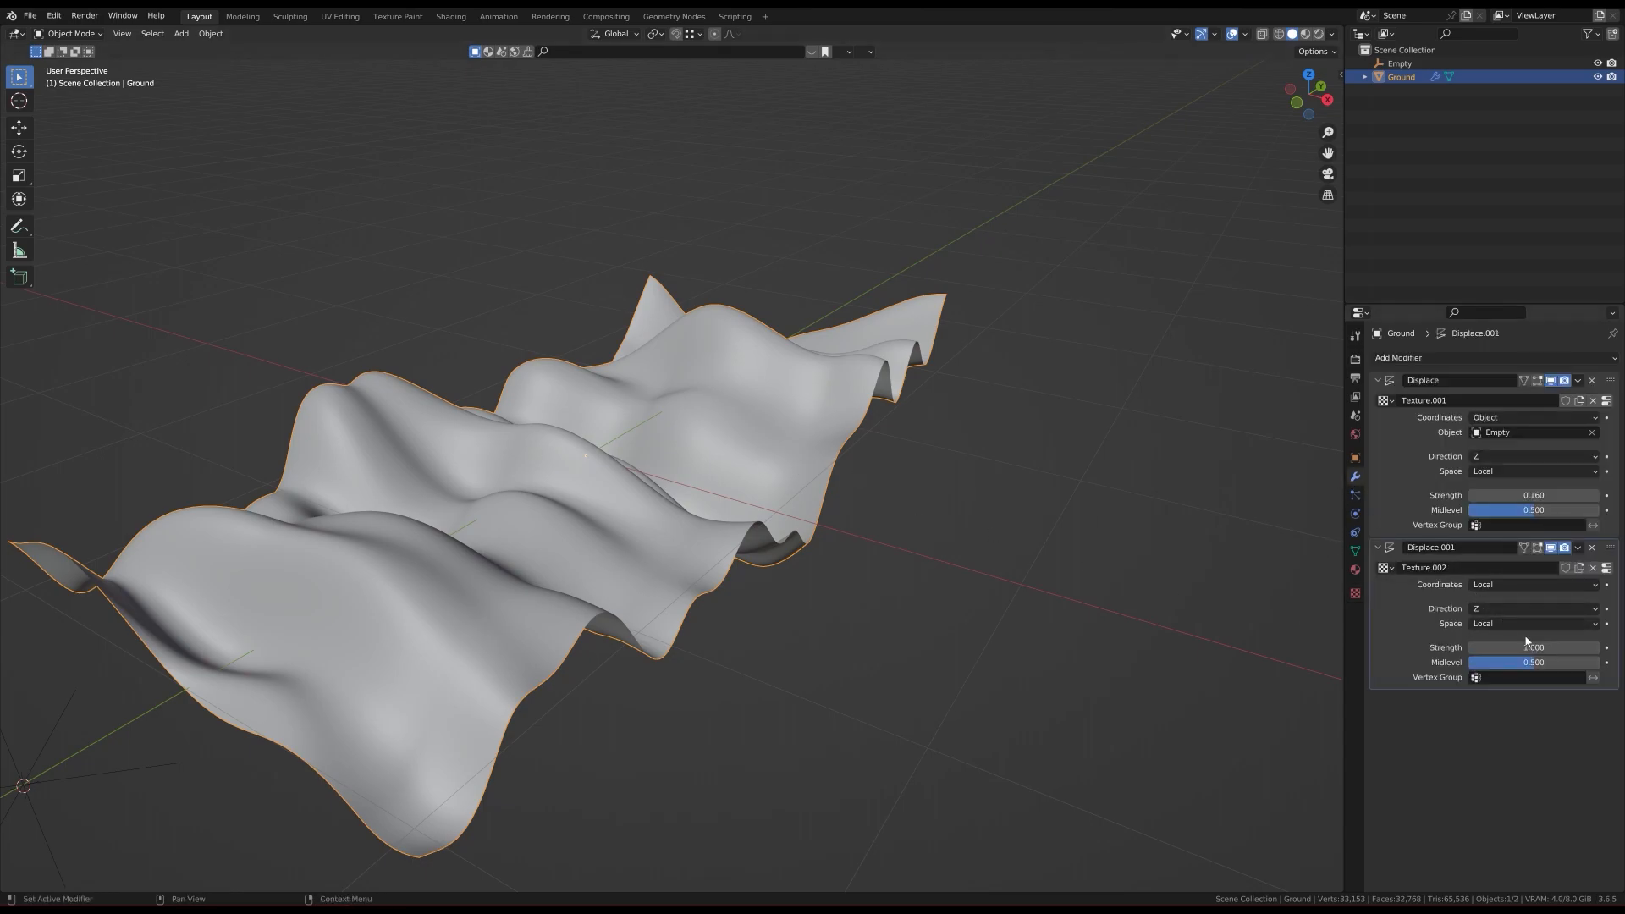
left_click_drag(1534, 648, 1498, 647)
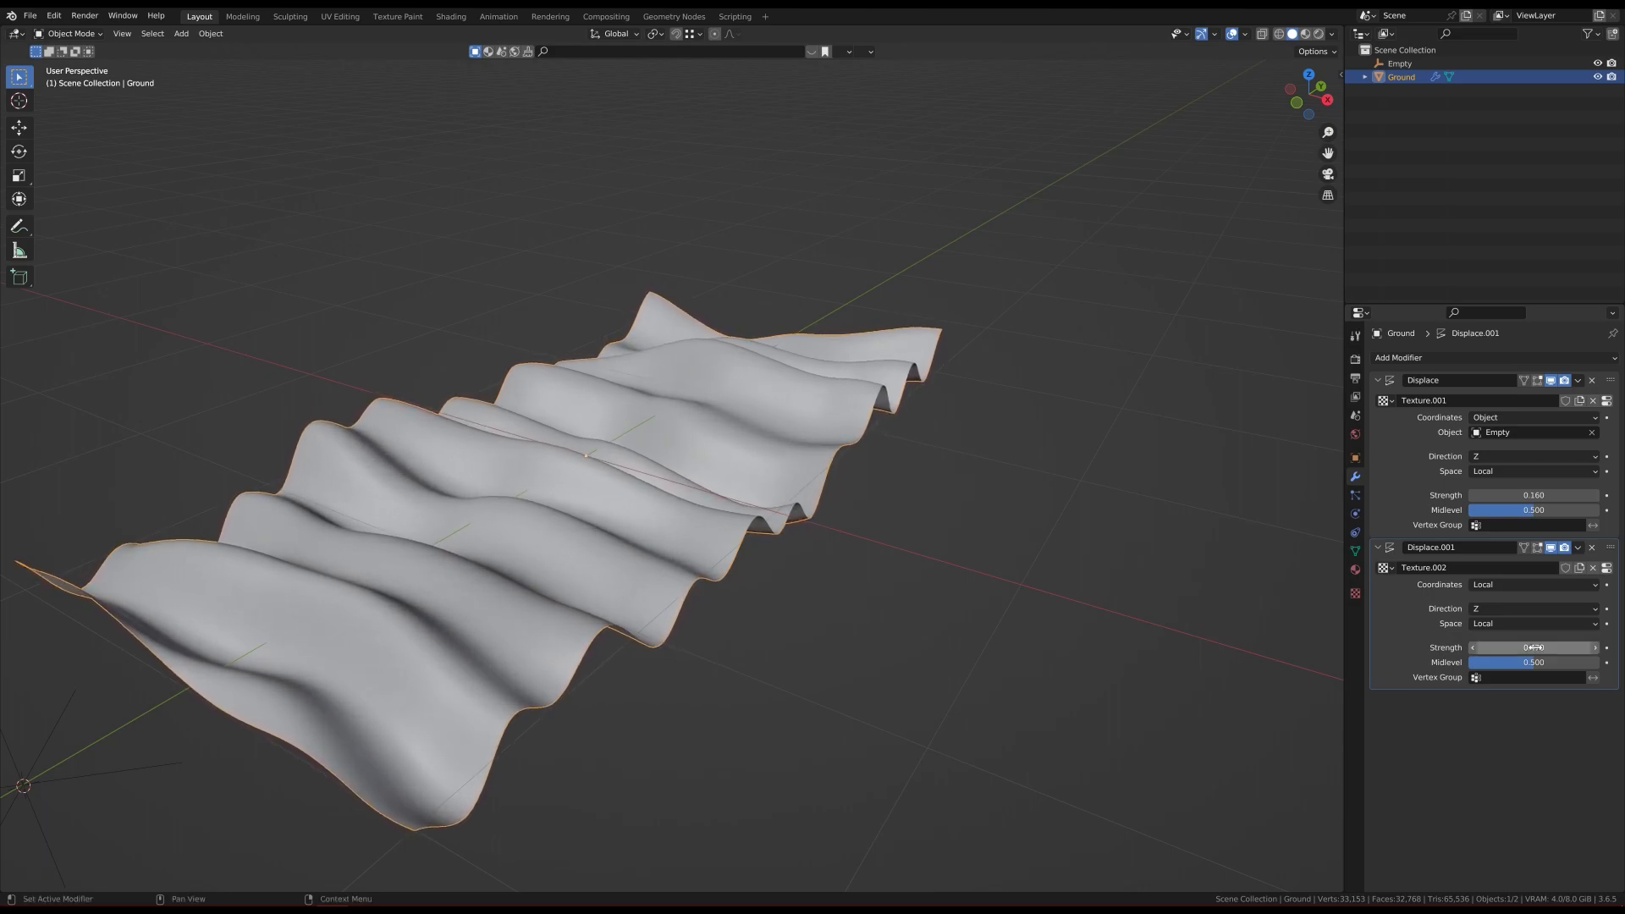
scroll(845, 476, "down", 4)
mouse_move(845, 475)
middle_mouse_down()
mouse_move(934, 412)
mouse_move(765, 456)
middle_mouse_up()
scroll(770, 466, "up", 4)
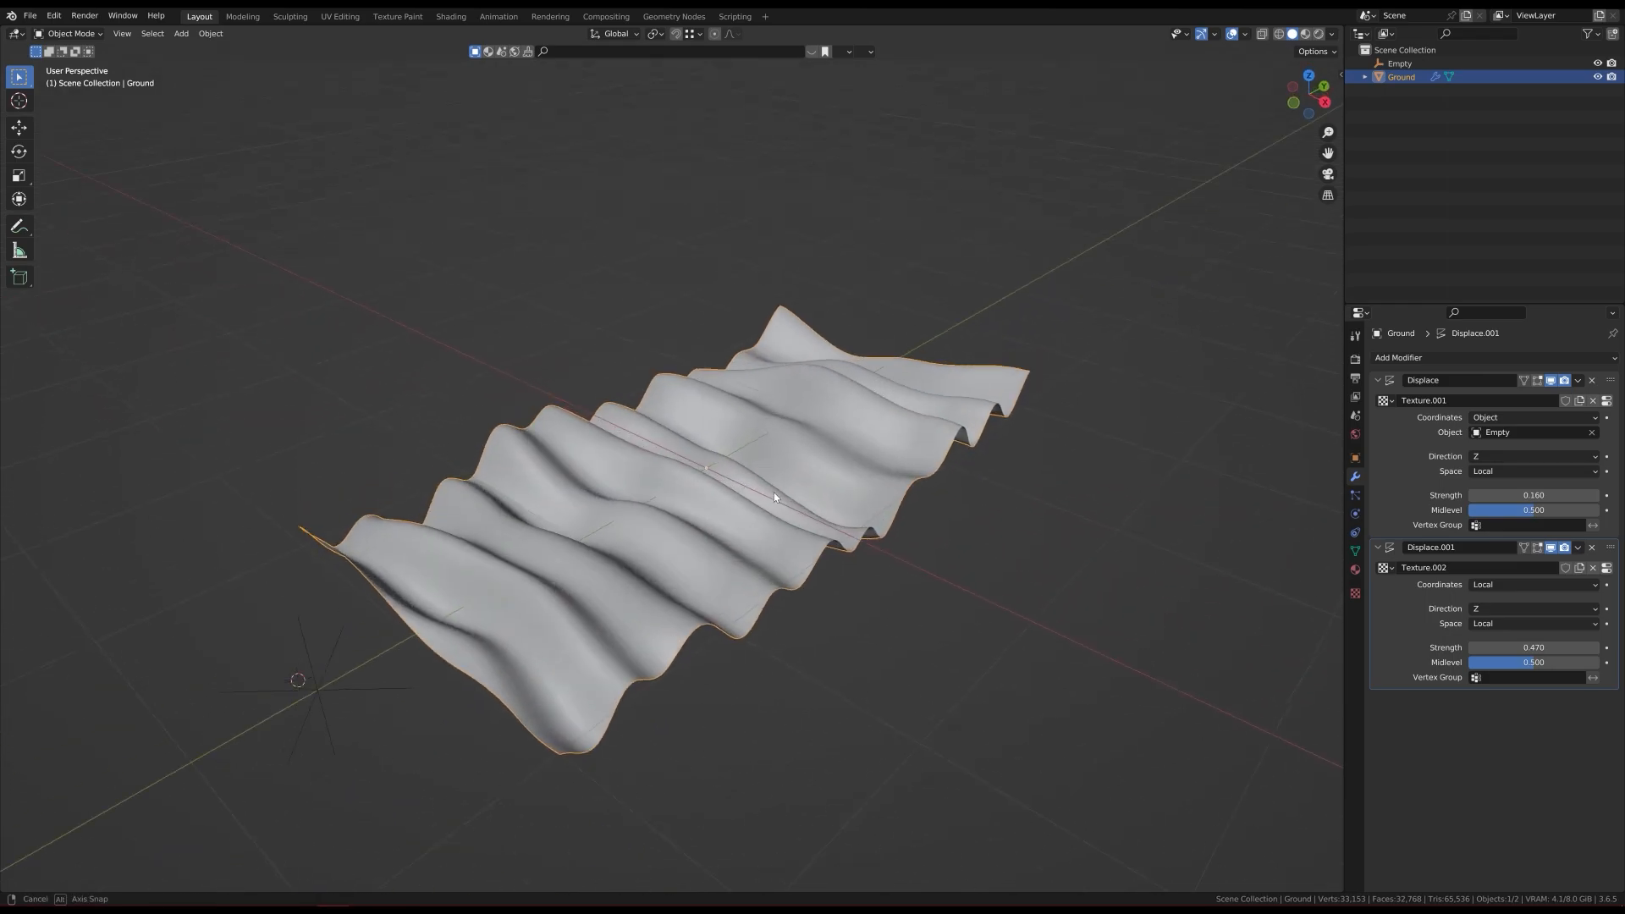
Step: Examine the Ground's combined furrows and cloud bumps up close and from a distance
mouse_move(790, 451)
middle_mouse_down()
mouse_move(772, 521)
mouse_move(796, 462)
middle_mouse_up()
scroll(772, 503, "up", 2)
scroll(775, 504, "down", 2)
scroll(798, 466, "up", 2)
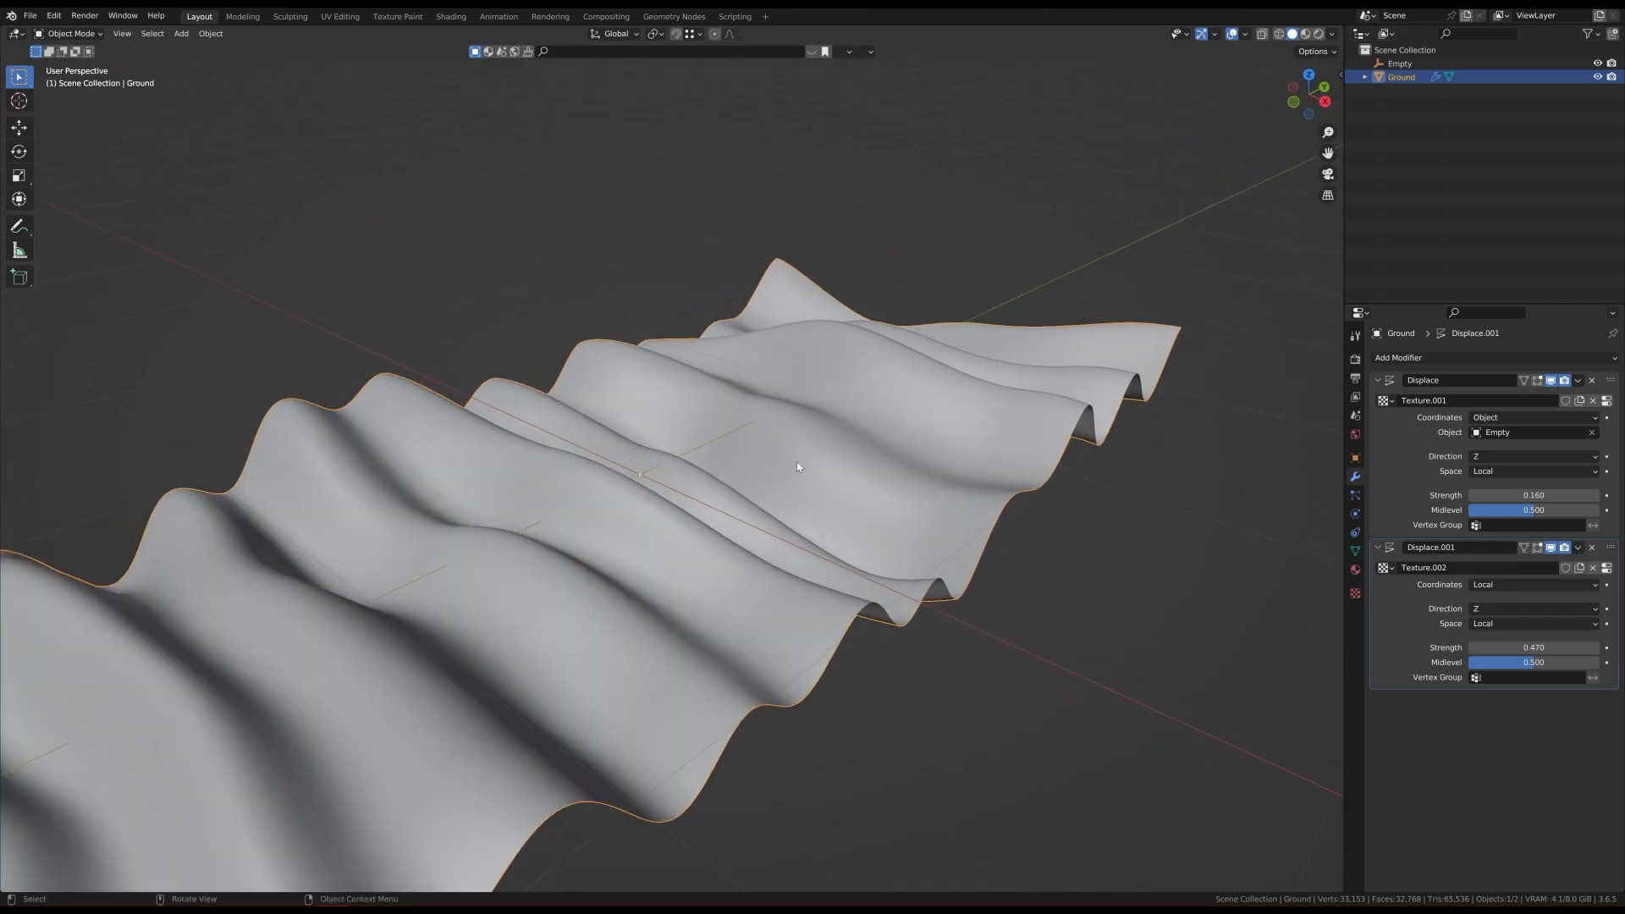
scroll(796, 470, "down", 2)
mouse_move(793, 472)
middle_mouse_down()
mouse_move(791, 493)
mouse_move(719, 476)
mouse_move(700, 497)
mouse_move(737, 407)
mouse_move(786, 408)
mouse_move(704, 517)
mouse_move(717, 407)
mouse_move(697, 487)
mouse_move(567, 587)
middle_mouse_up()
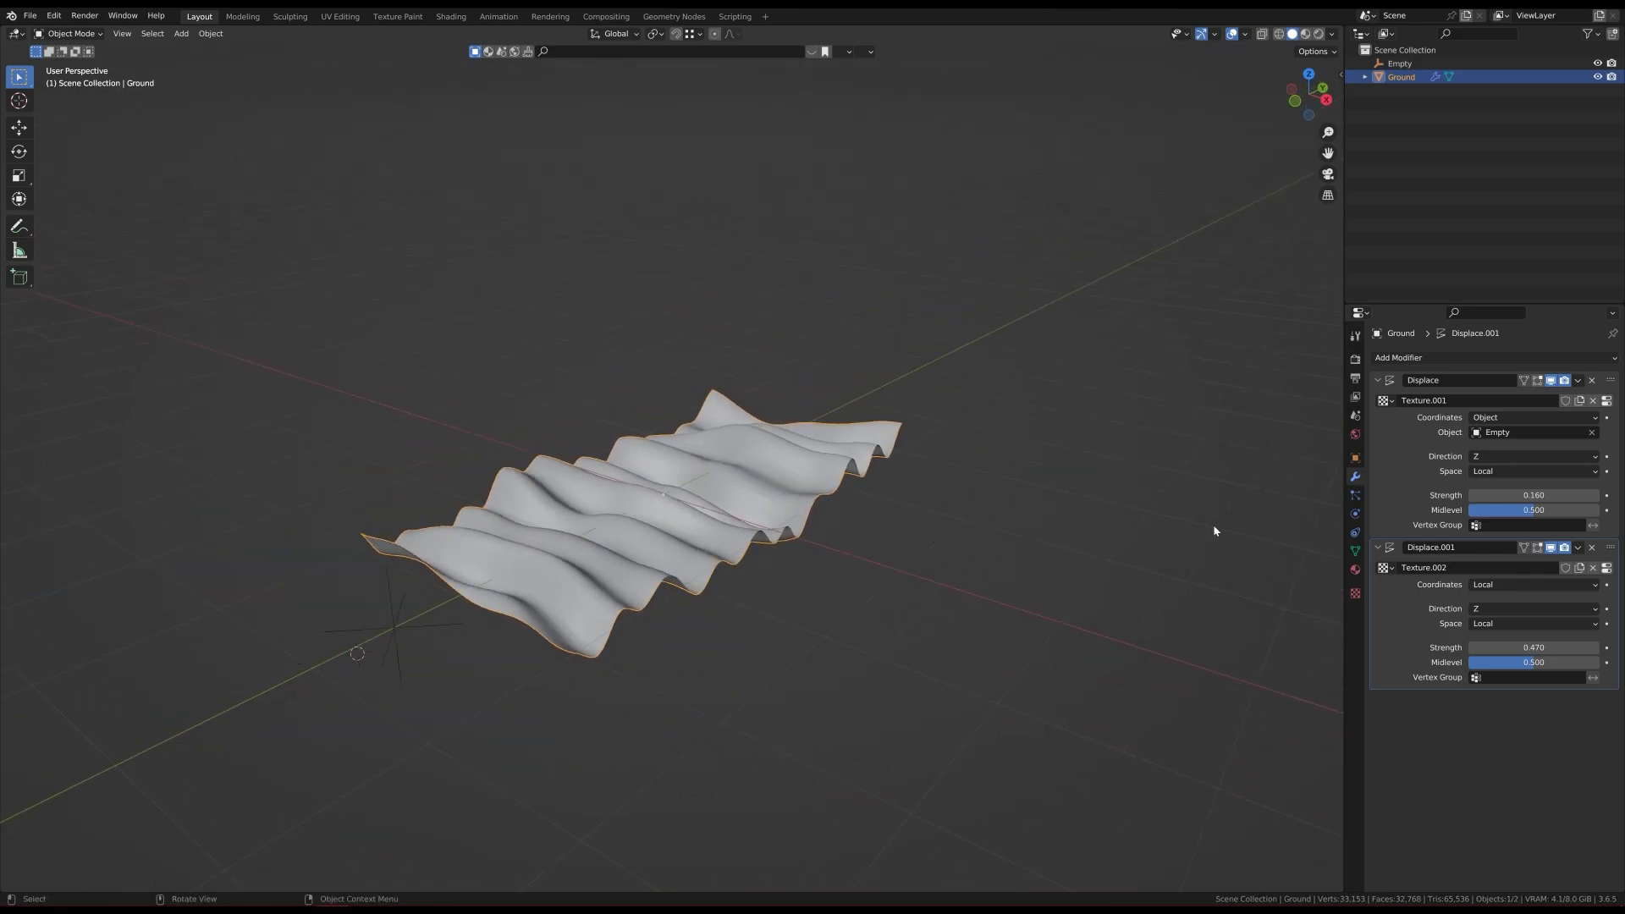
scroll(663, 560, "up", 2)
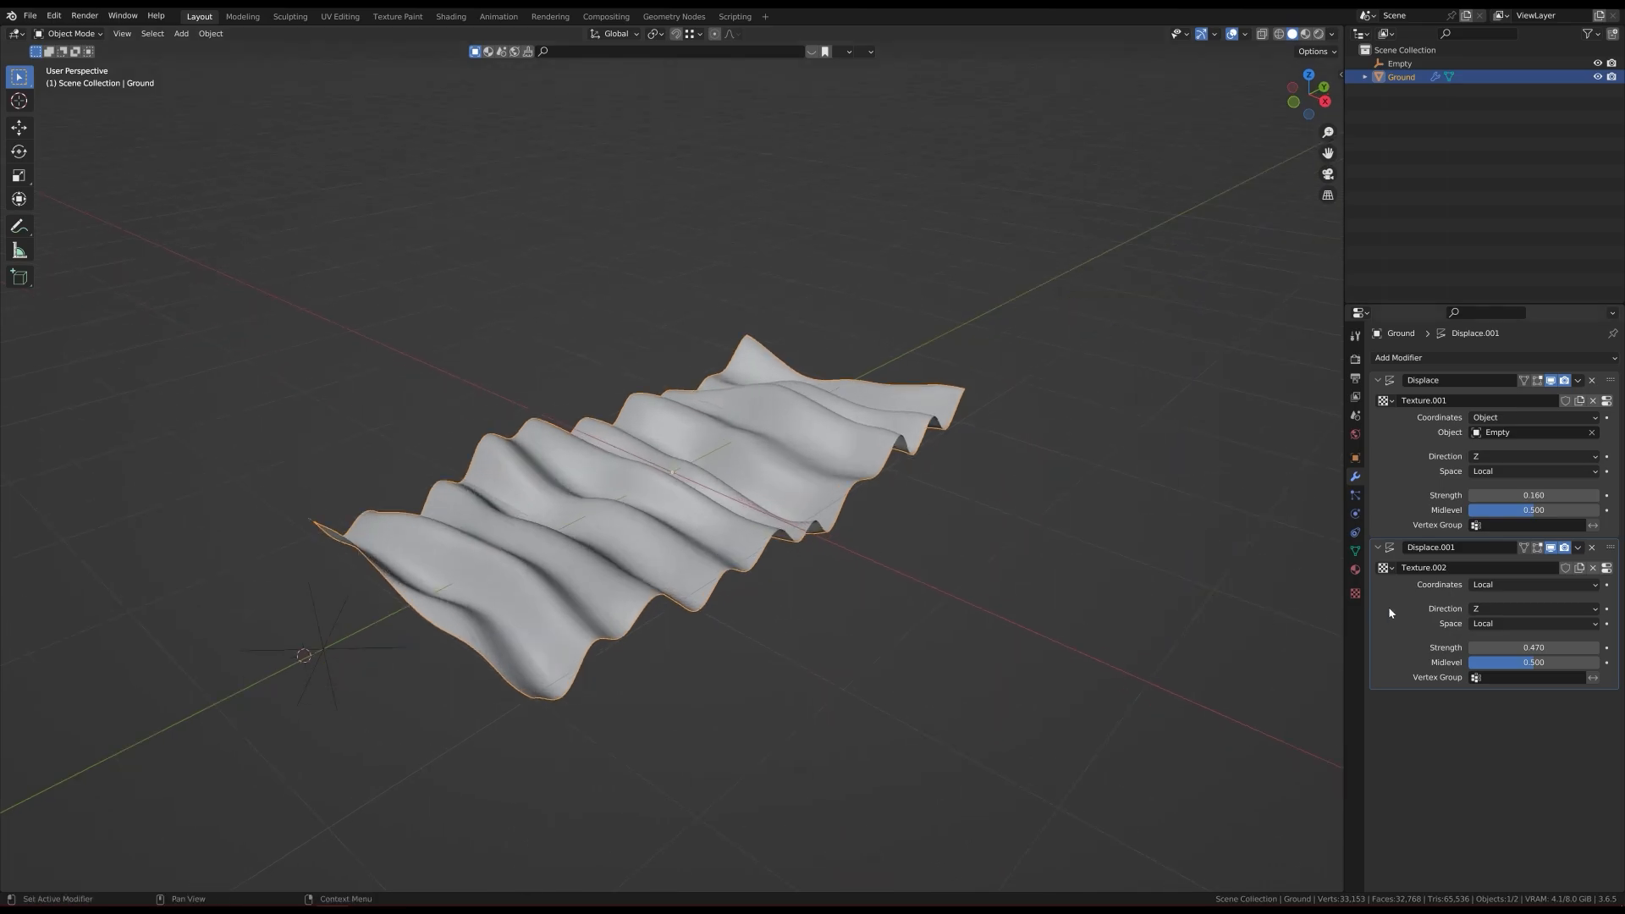
Step: Set the second Displace modifier's texture coordinates to Object, using the Empty as the reference object
left_click(1500, 586)
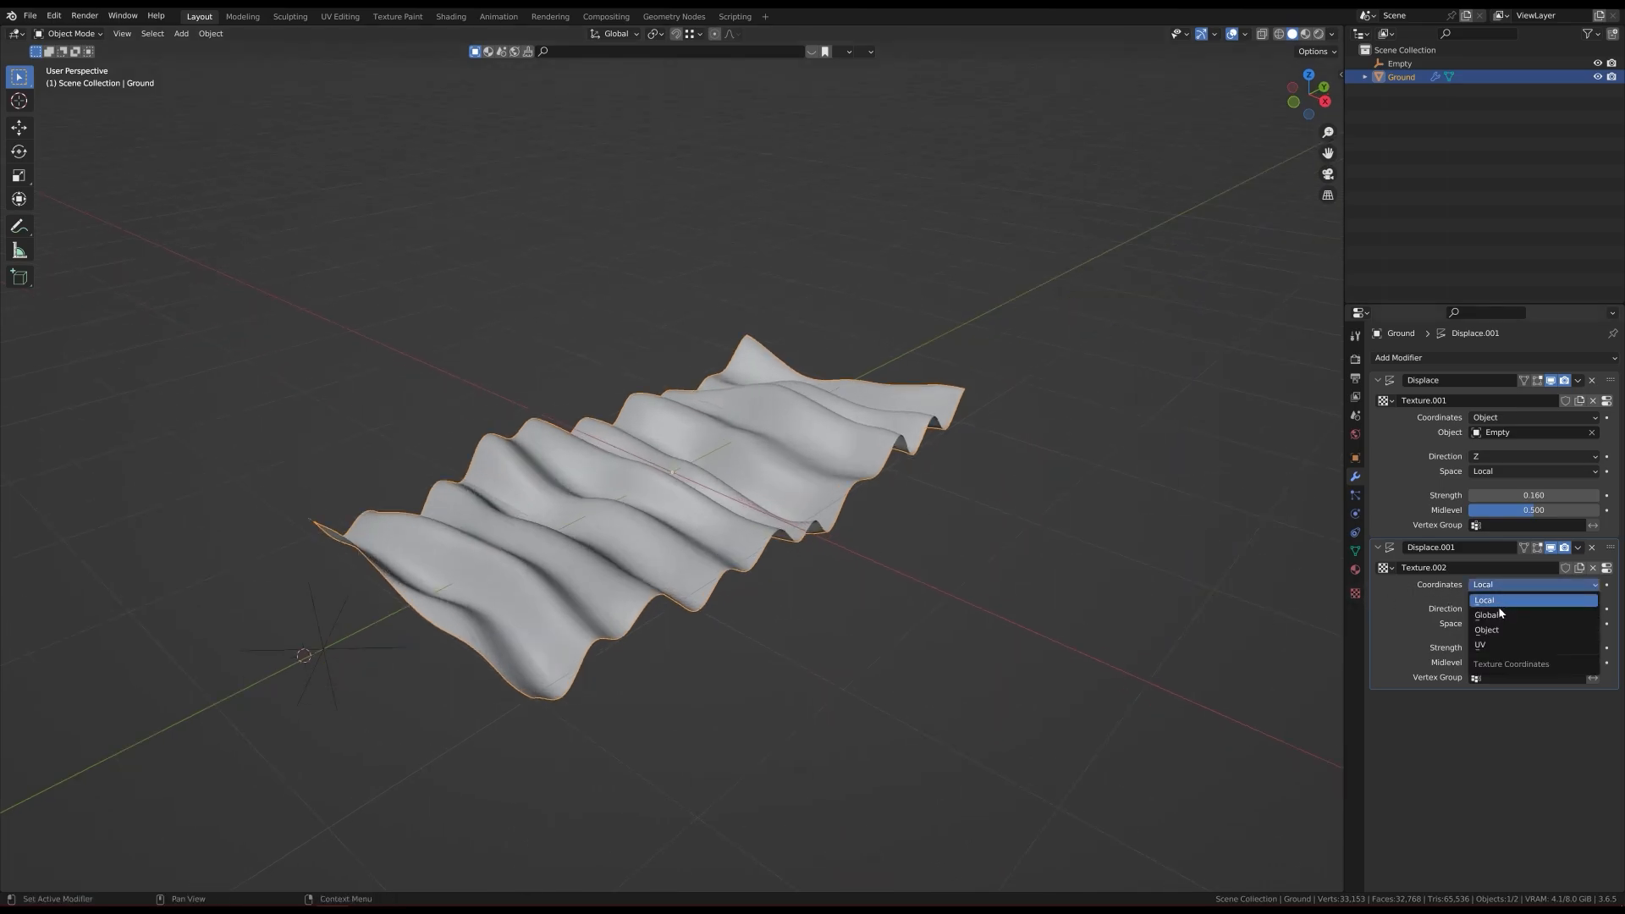
left_click(1560, 630)
left_click(1593, 600)
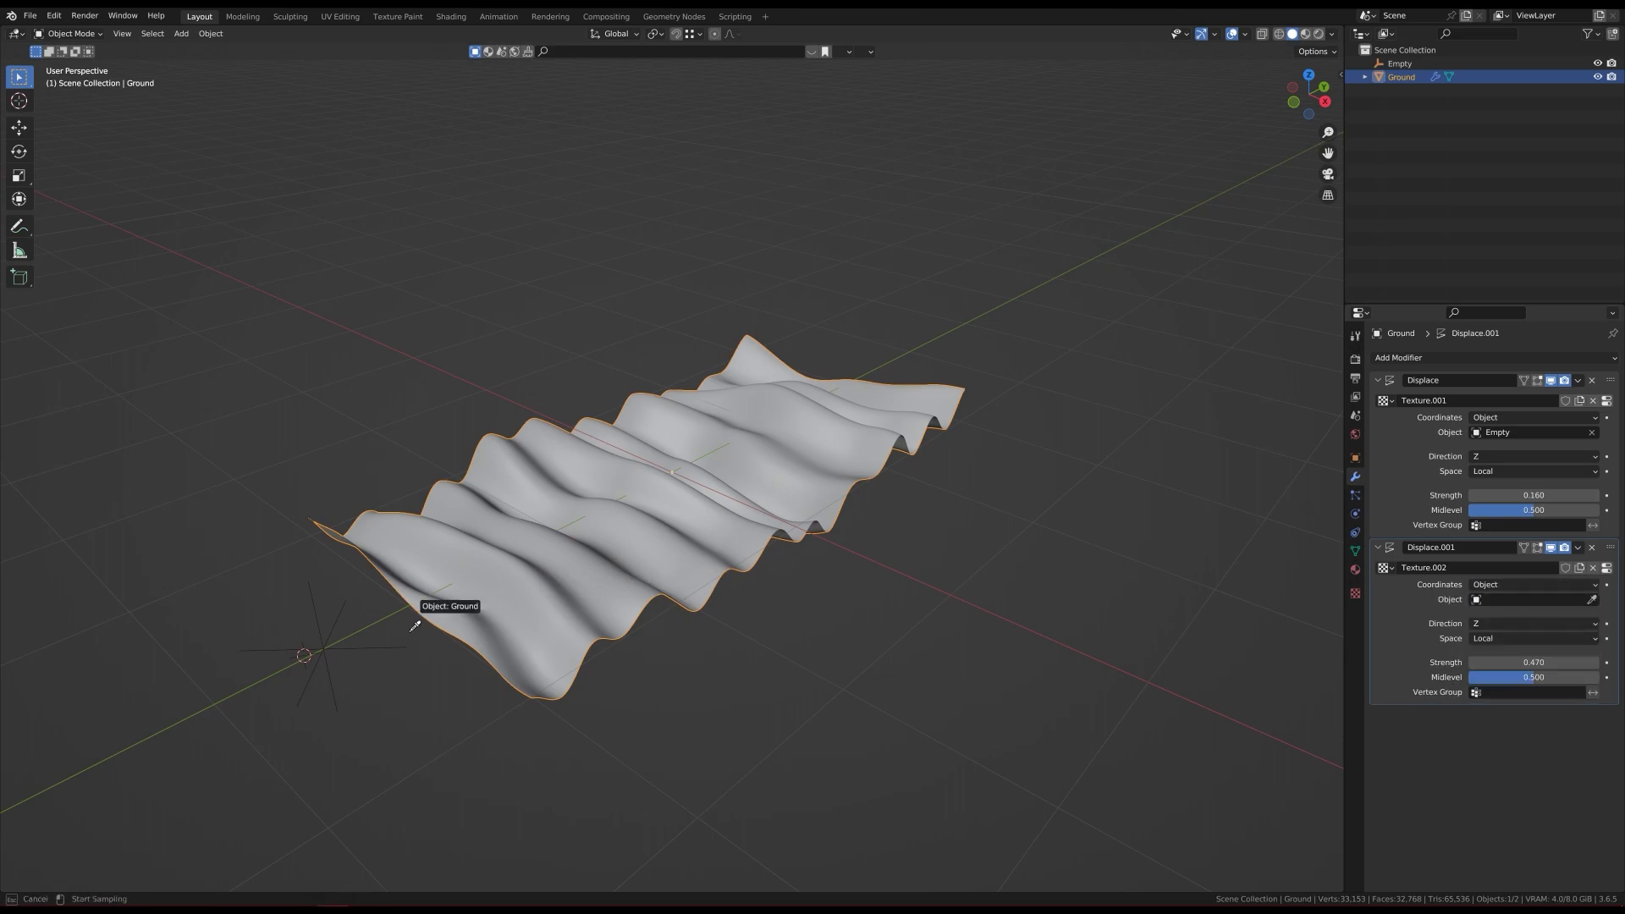
left_click(377, 642)
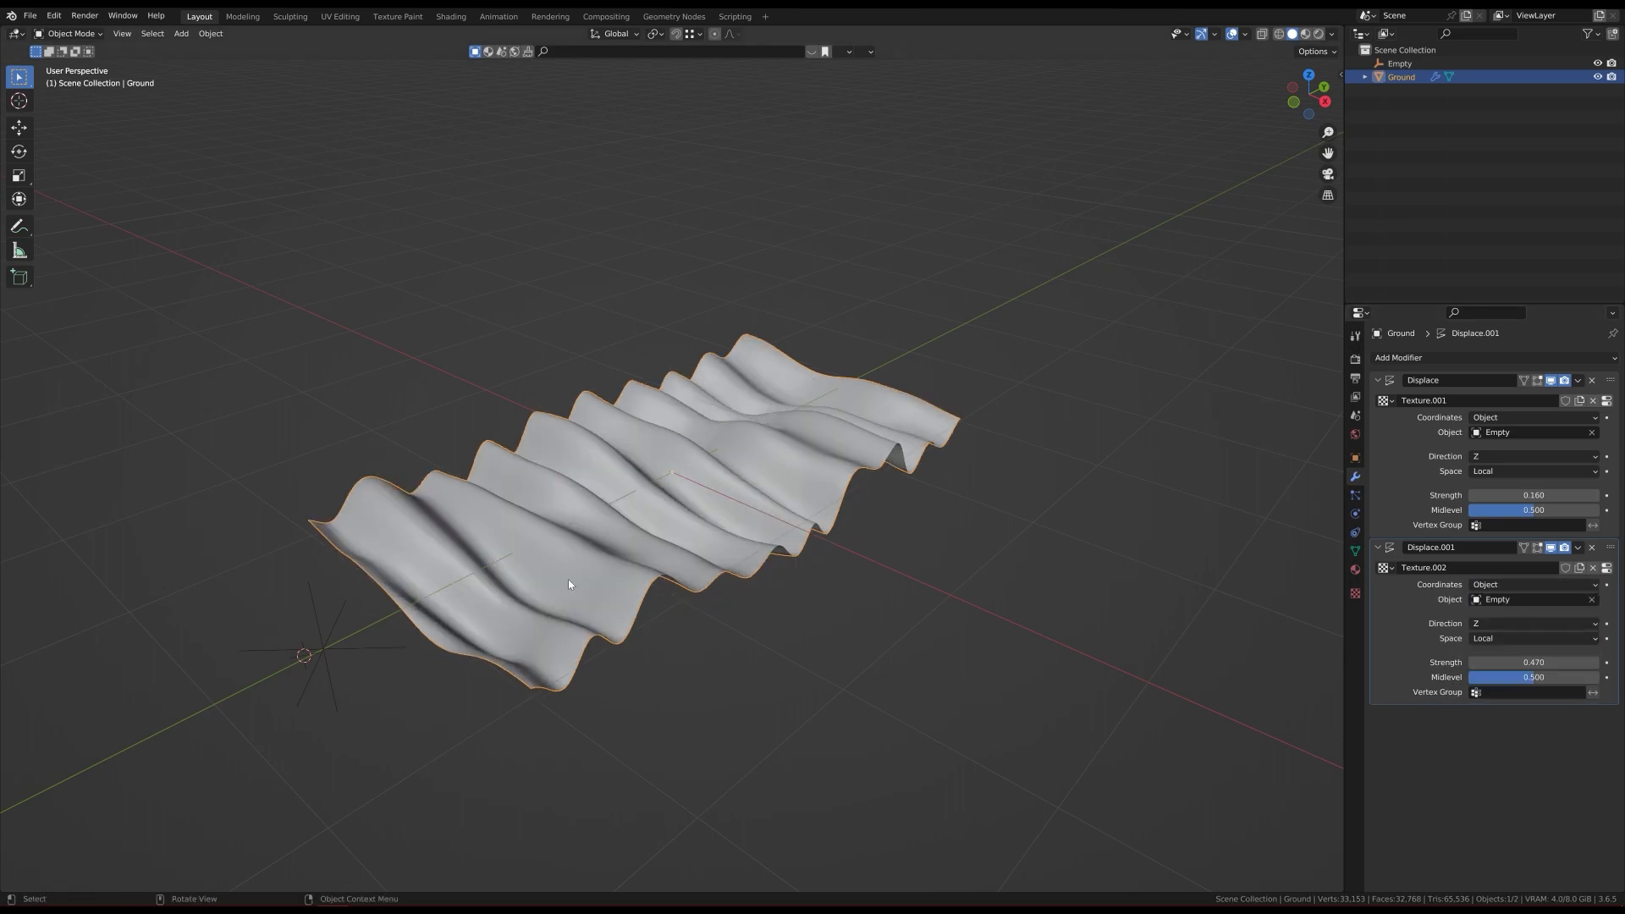
Step: Try moving the Empty along the Z axis to preview how the Ground's waves react
left_click(376, 647)
middle_click_drag(488, 596, 501, 572)
scroll(644, 566, "up", 1)
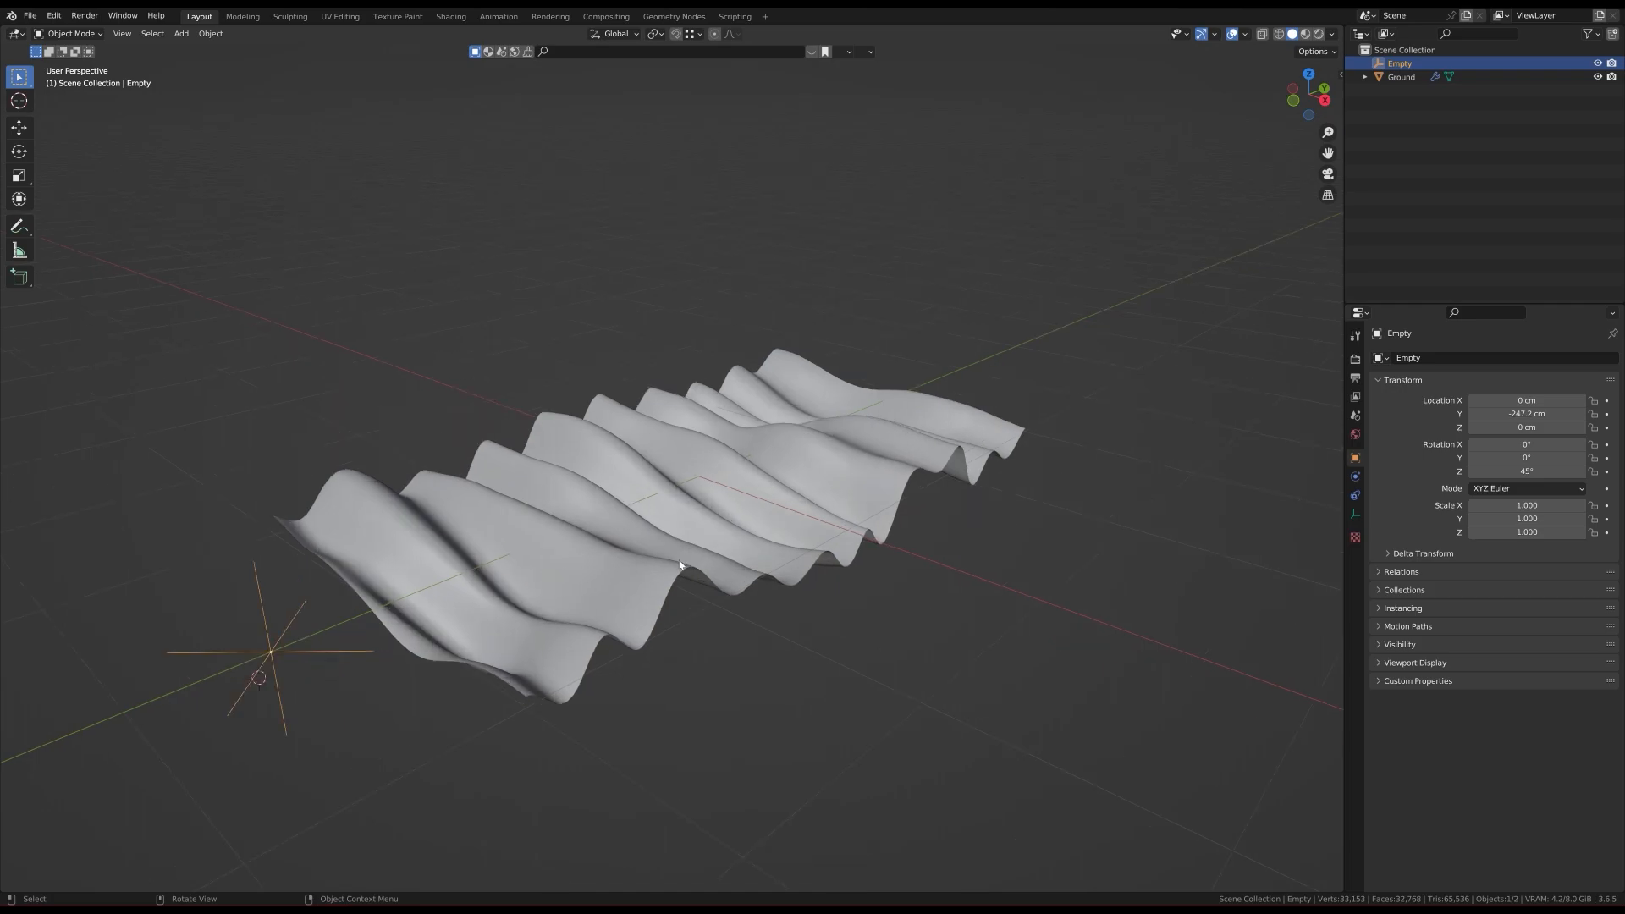
key("g")
key("z")
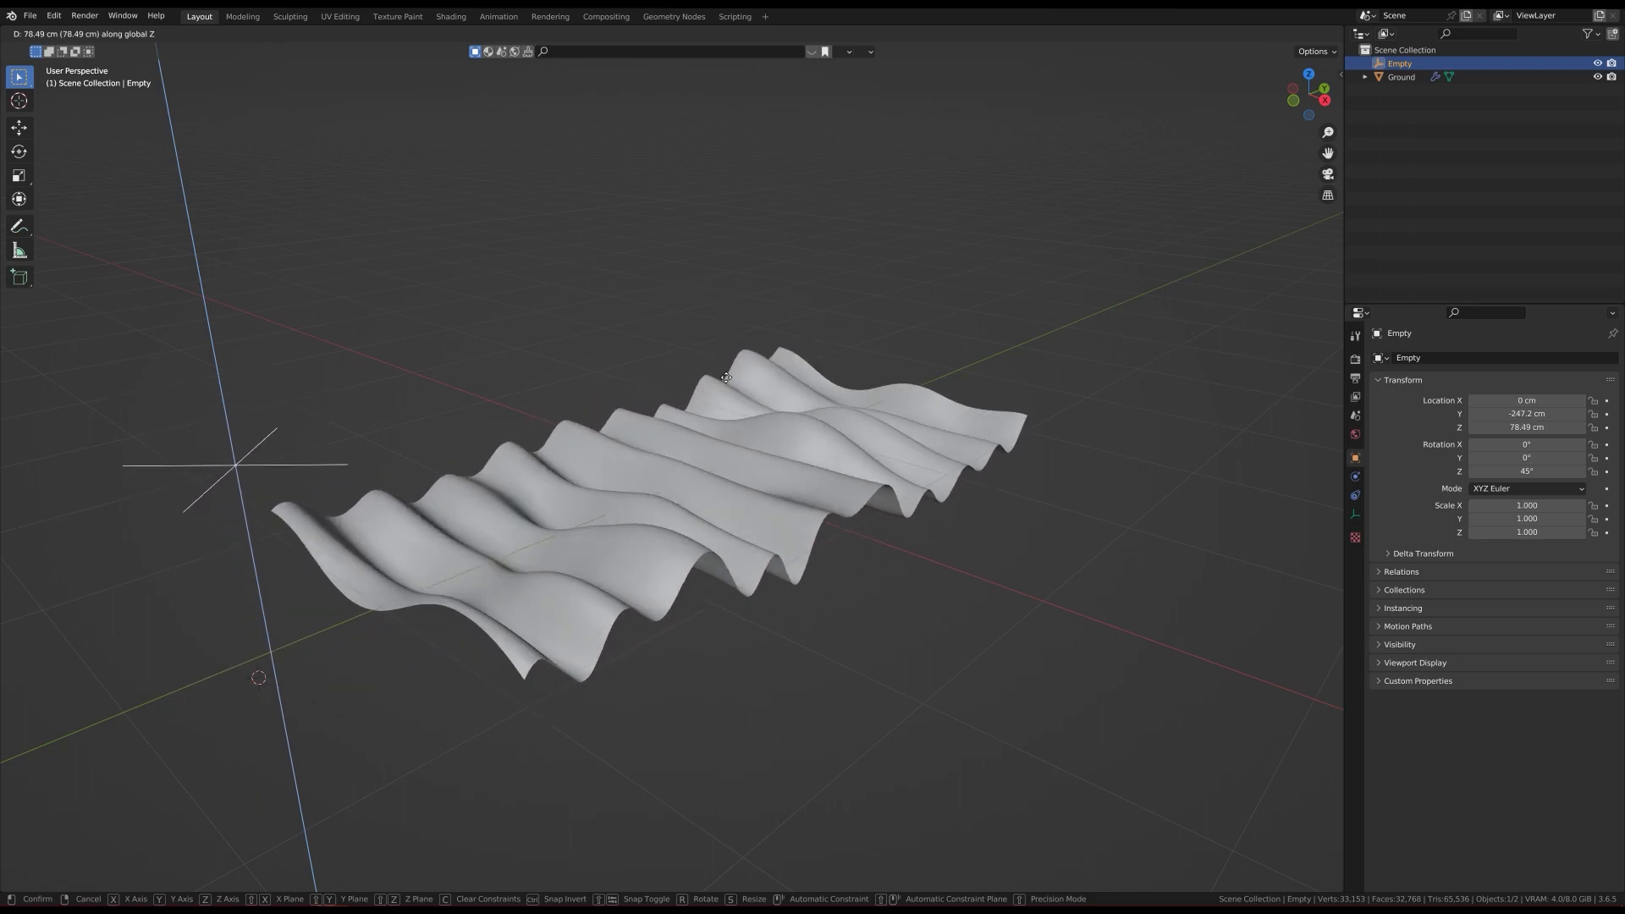
key("Escape")
Step: Save the file and look over the Ground from slightly different angles
key("ctrl+s")
mouse_move(698, 464)
middle_mouse_down()
mouse_move(713, 530)
mouse_move(680, 552)
mouse_move(642, 470)
mouse_move(655, 435)
mouse_move(641, 484)
mouse_move(667, 485)
middle_mouse_up()
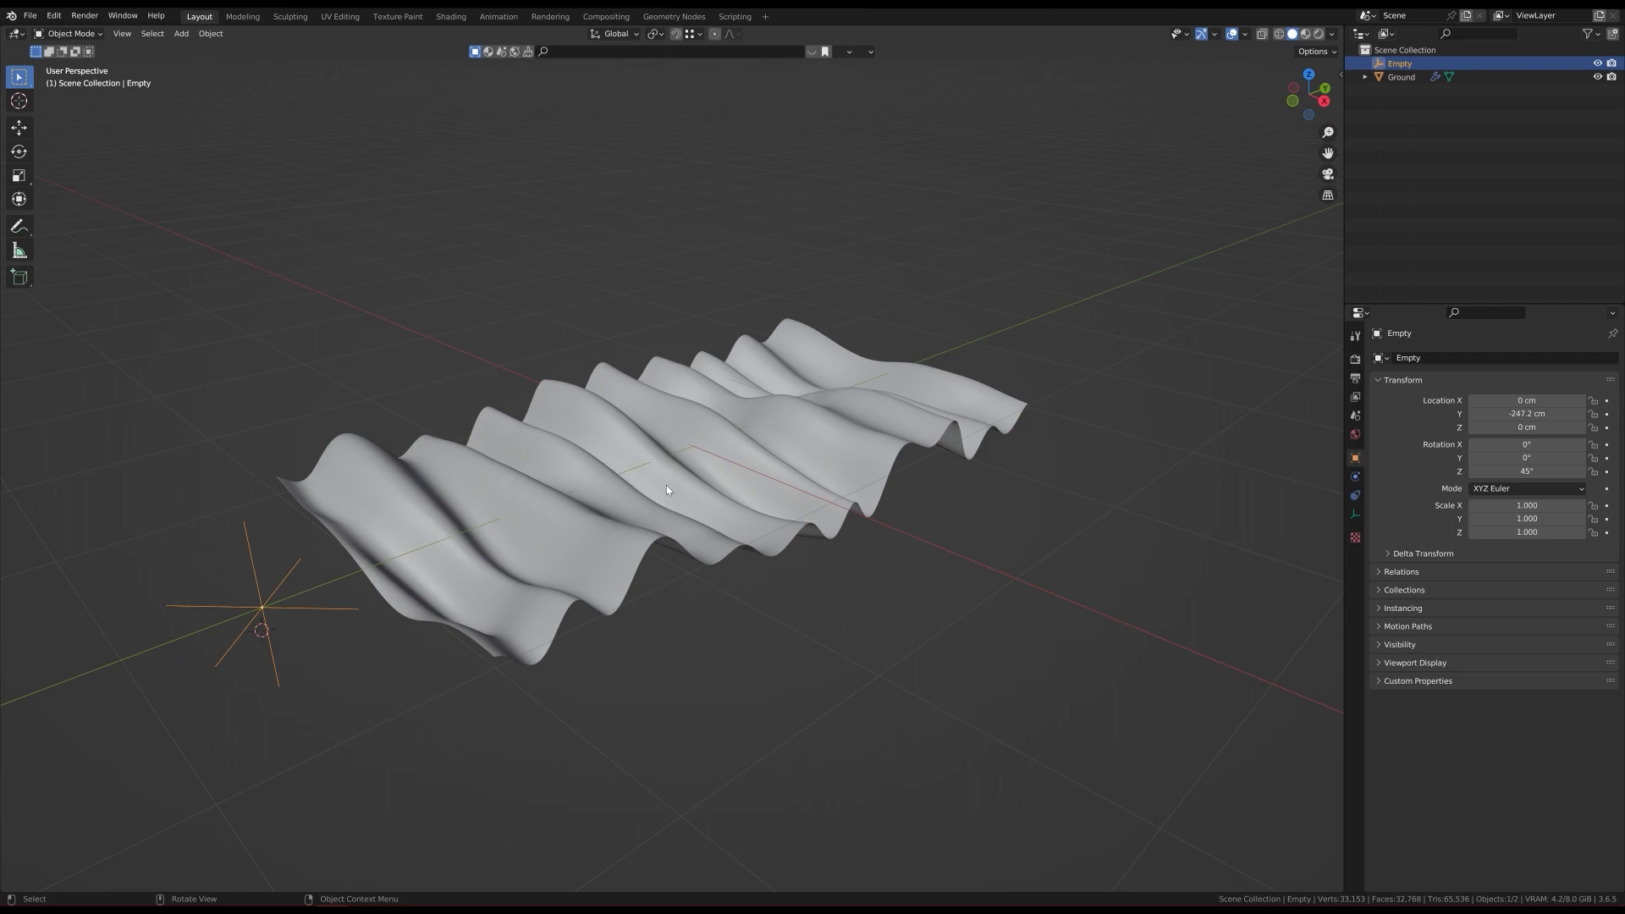
mouse_move(664, 479)
middle_mouse_down()
mouse_move(684, 522)
mouse_move(621, 501)
middle_mouse_up()
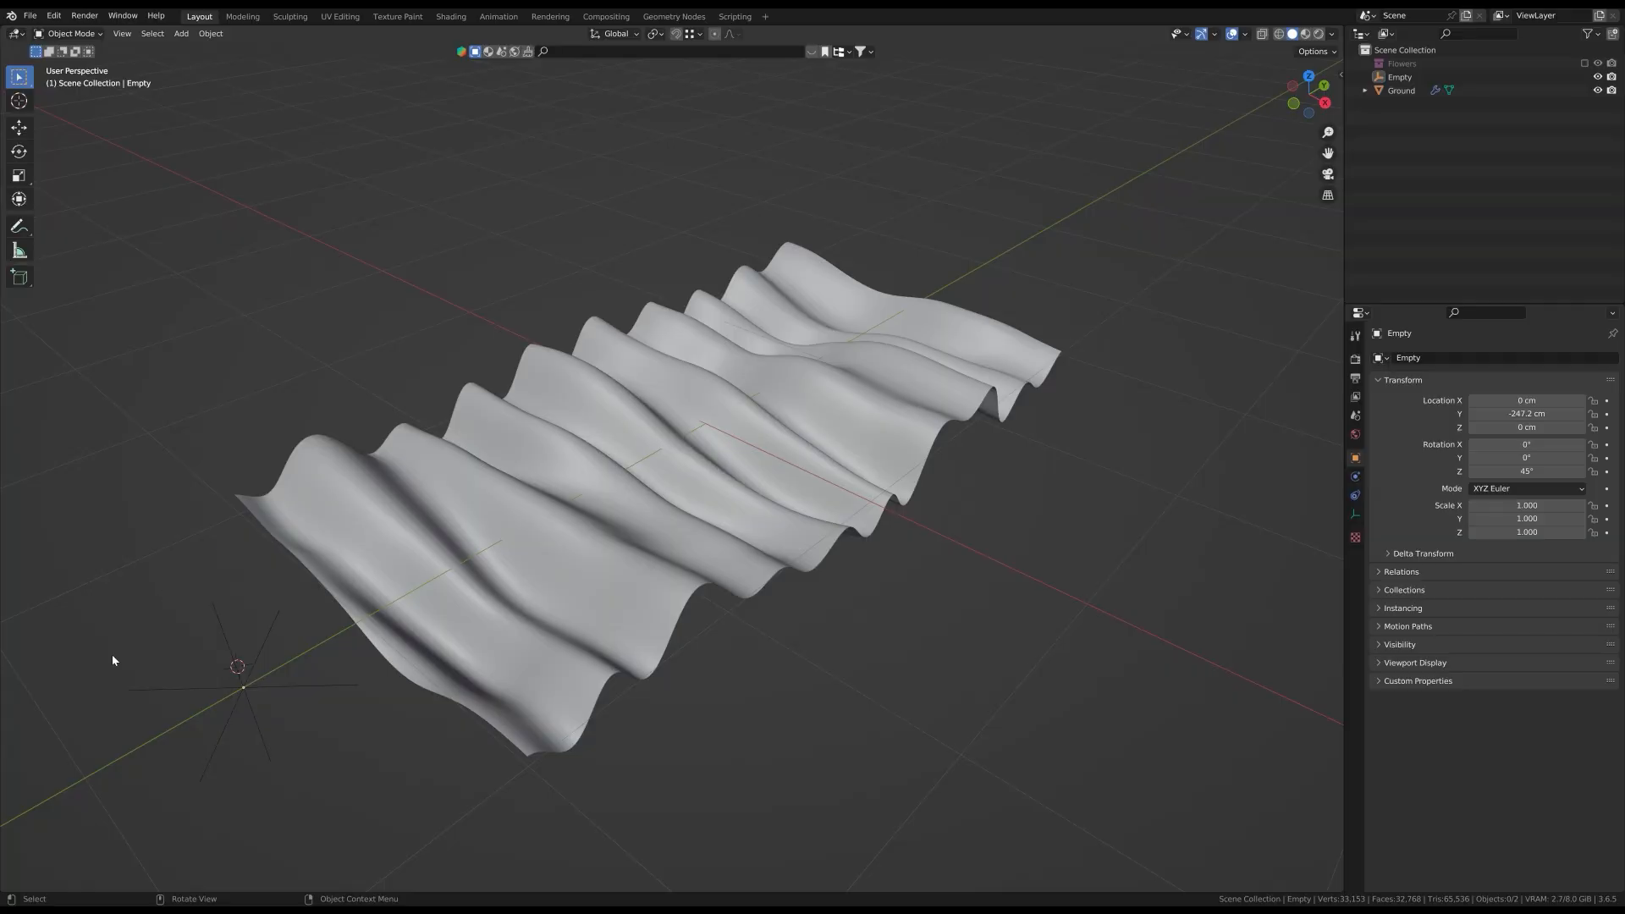
Step: Split off a Timeline area beneath the 3D viewport and collapse its channel list
left_click_drag(7, 890, 13, 715)
left_click(12, 716)
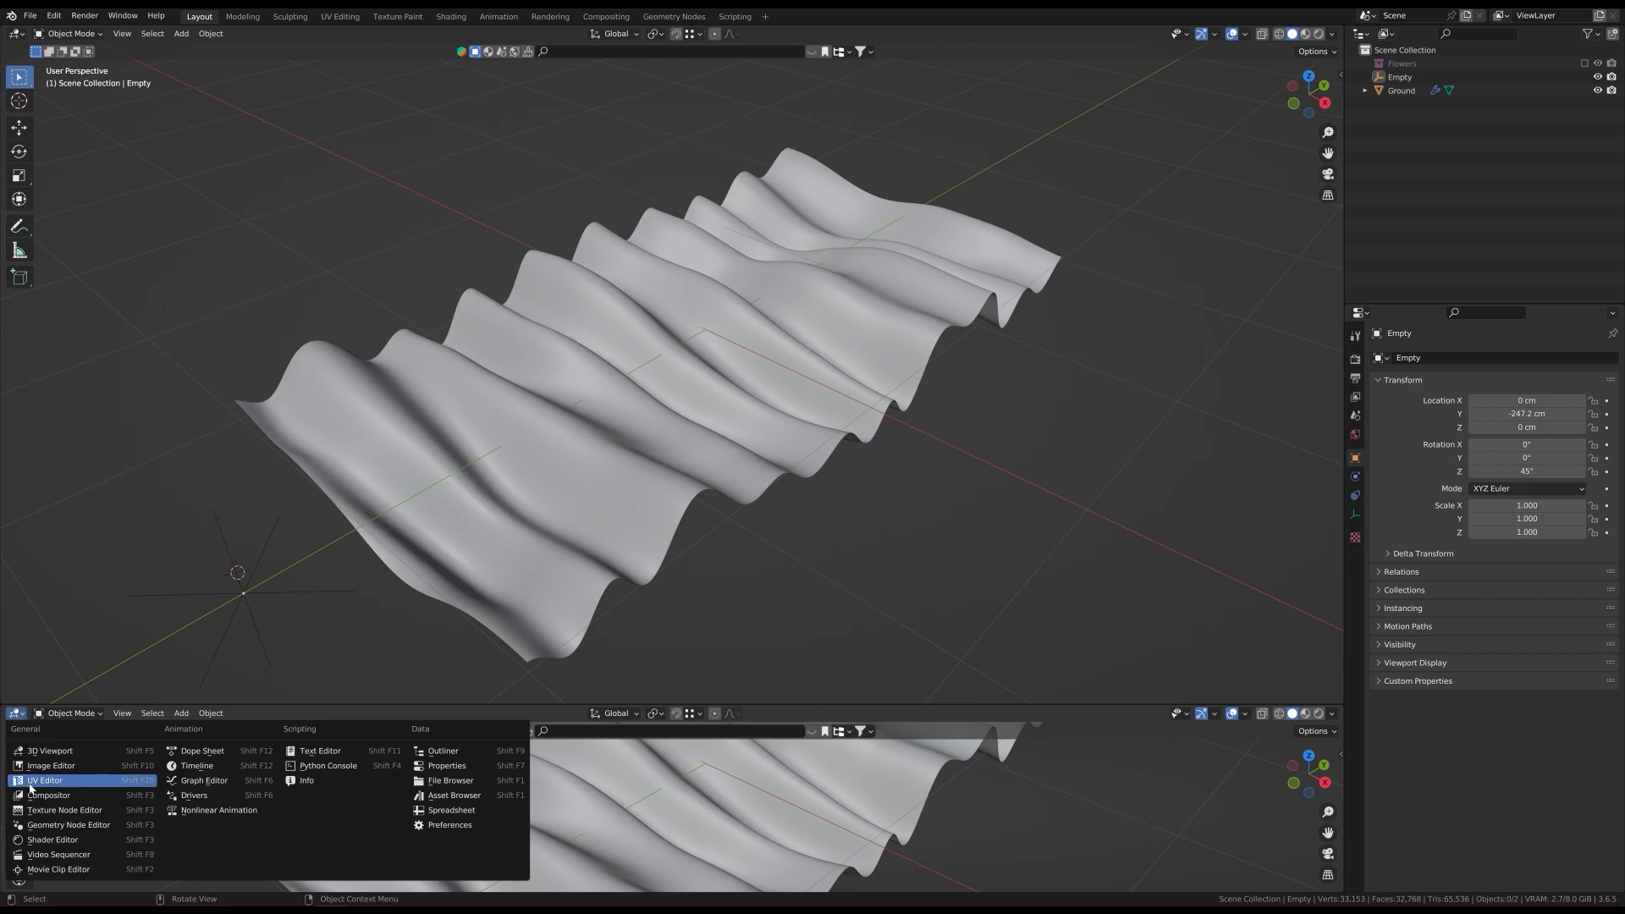
left_click(198, 792)
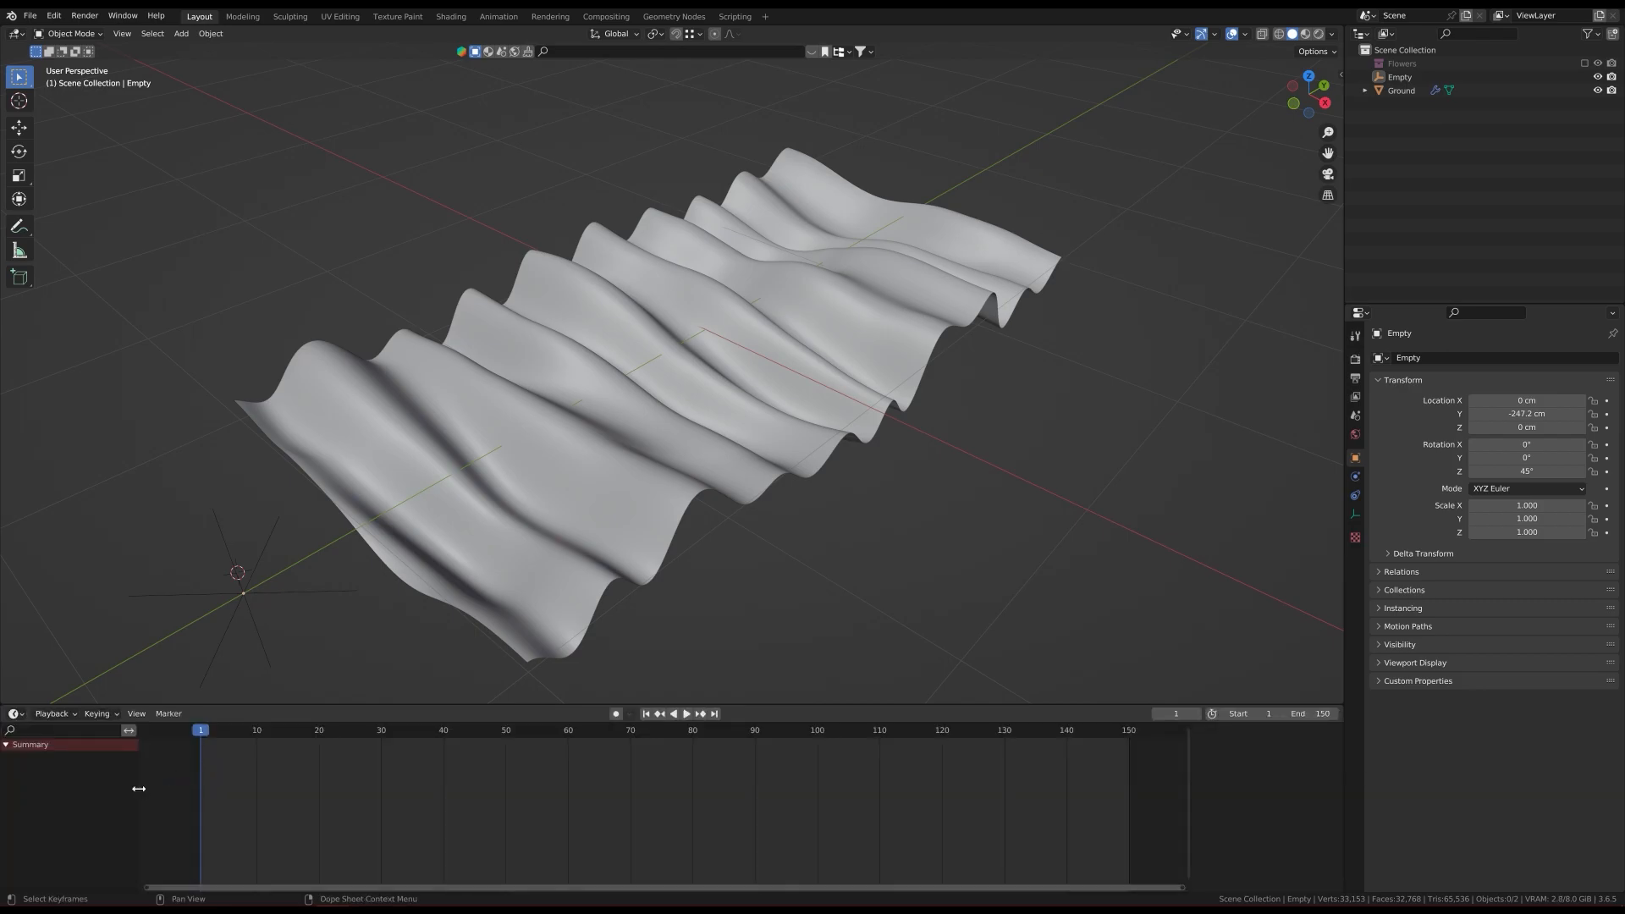
left_click_drag(139, 788, 3, 786)
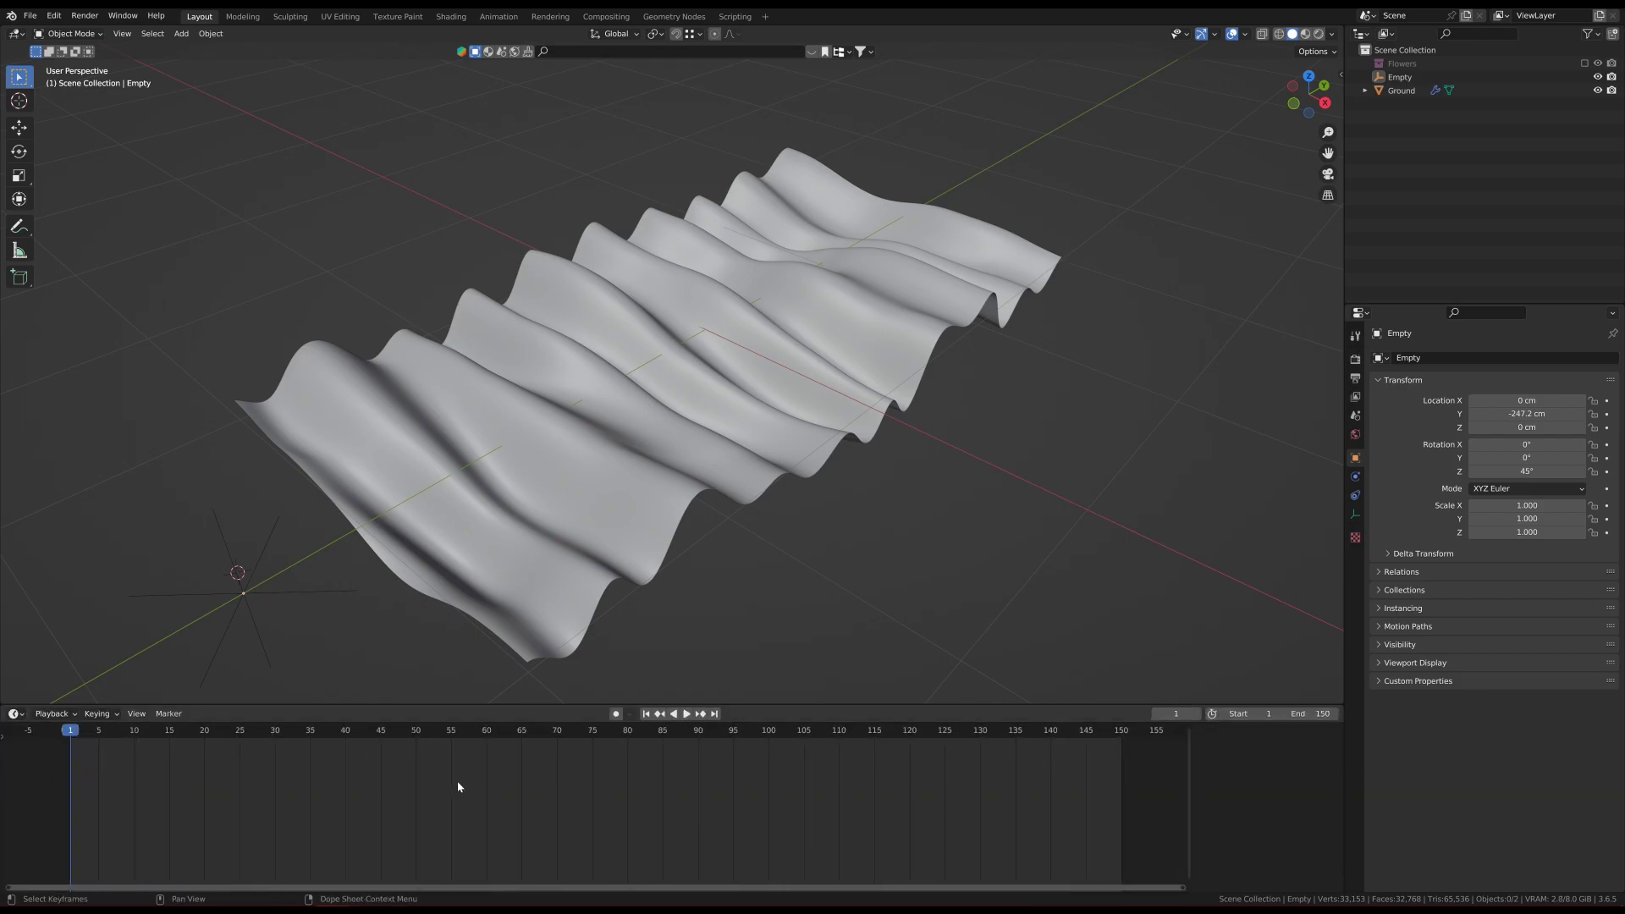
Step: Confirm 150 as the animation's end frame and reduce the Timeline's height
left_click(1311, 714)
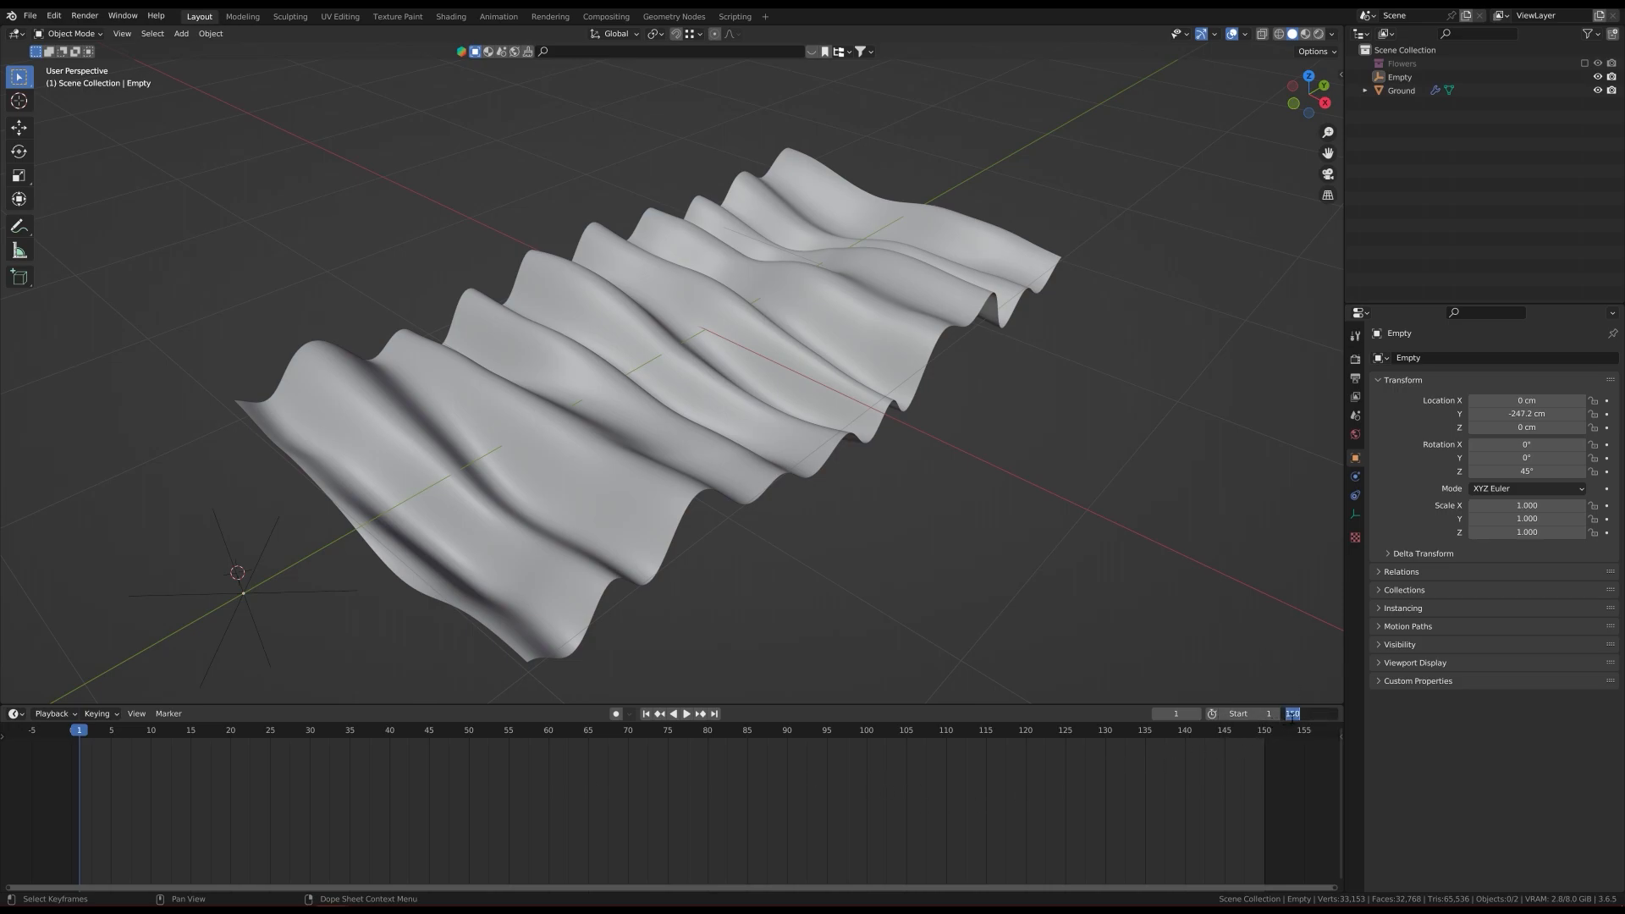
key("Return")
left_click_drag(742, 705, 742, 756)
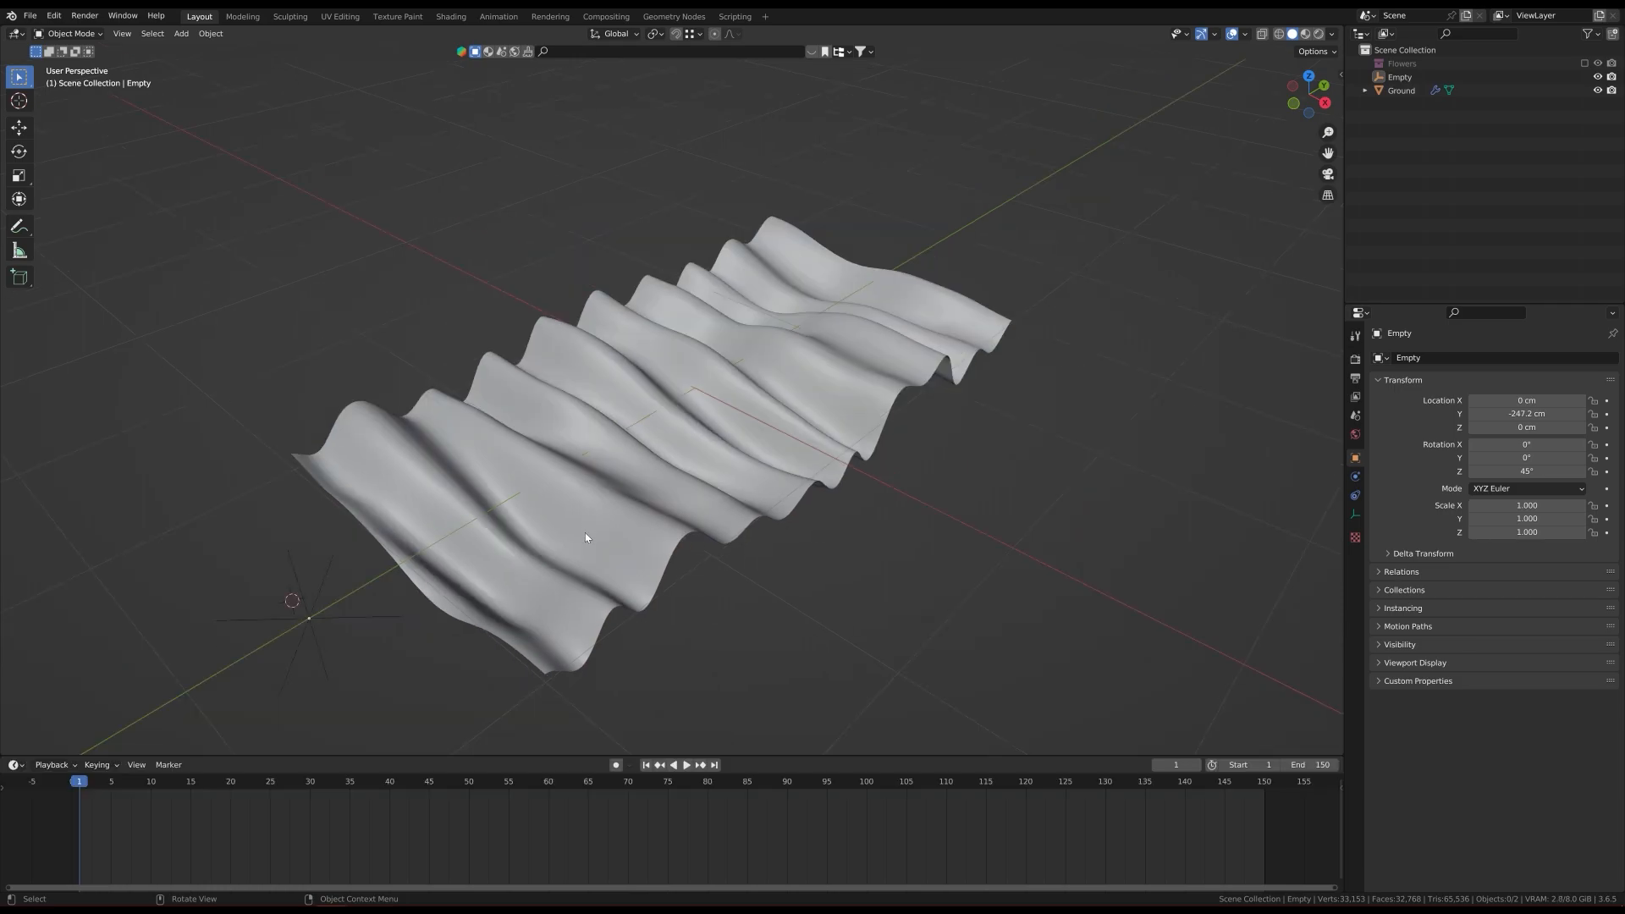
Step: Select the Empty and insert a Location keyframe for it at frame 1
left_click(376, 618)
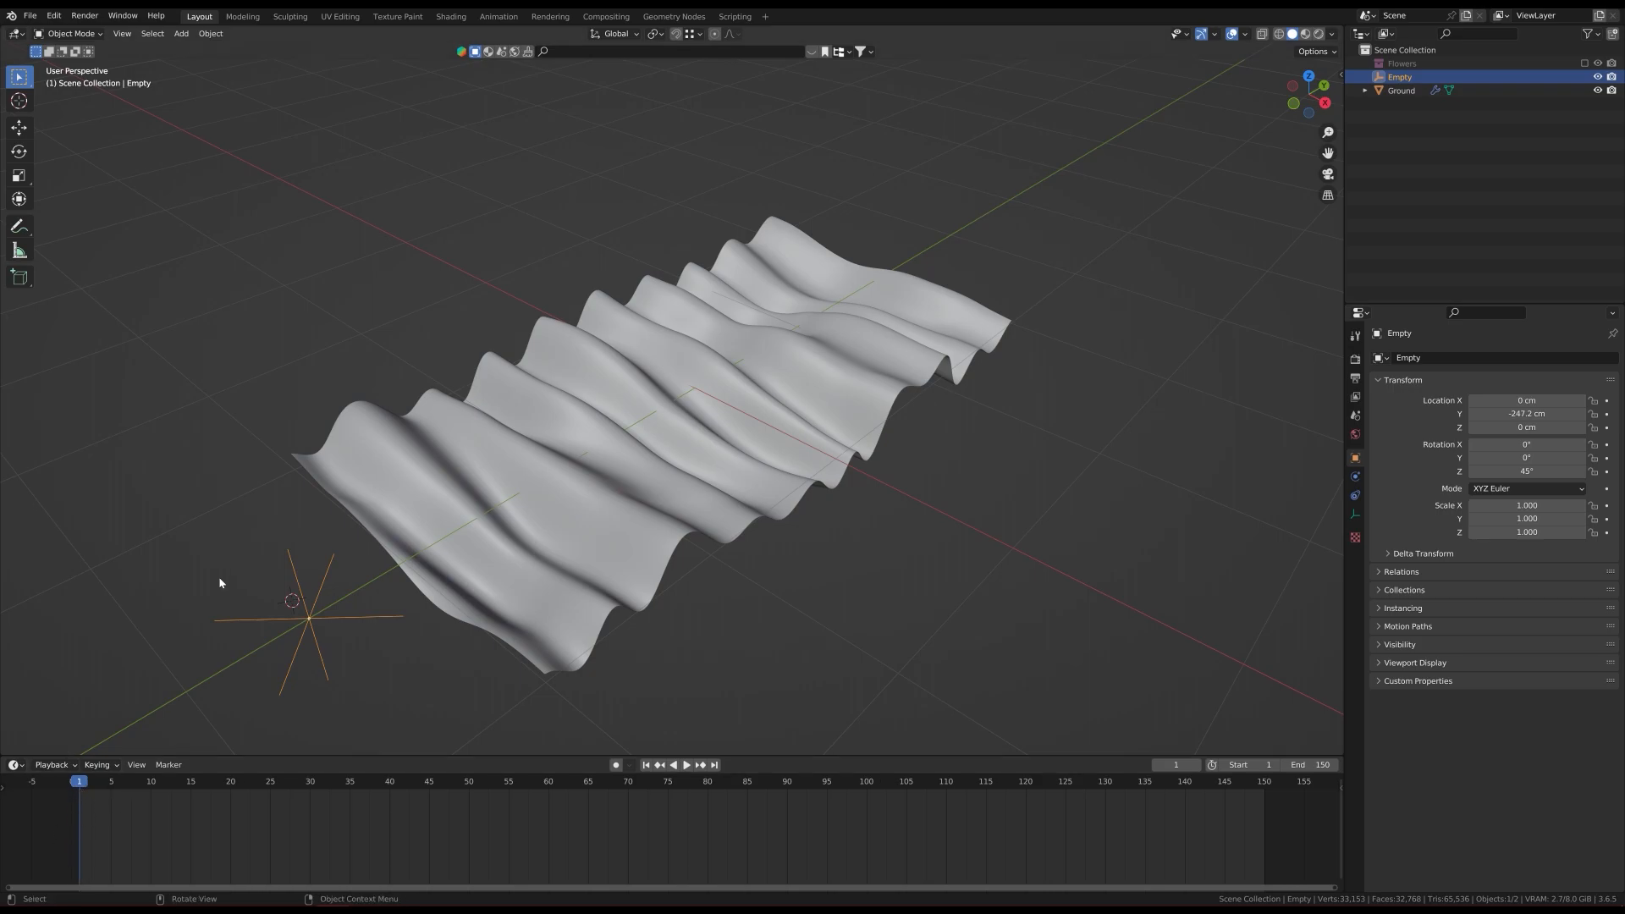
key("i")
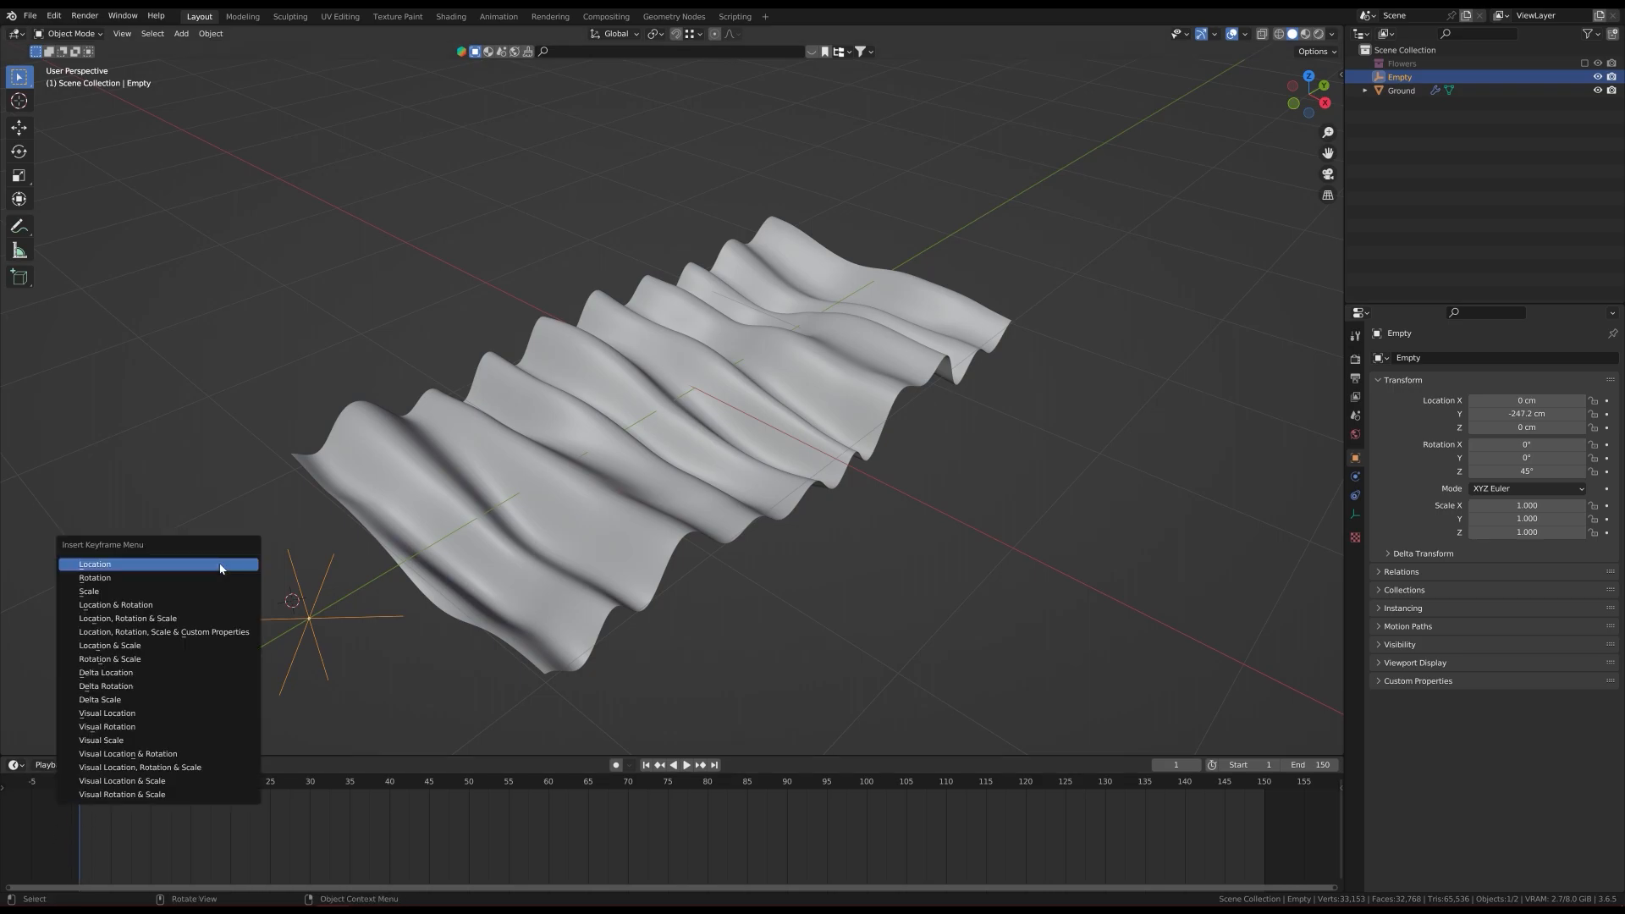
left_click(102, 565)
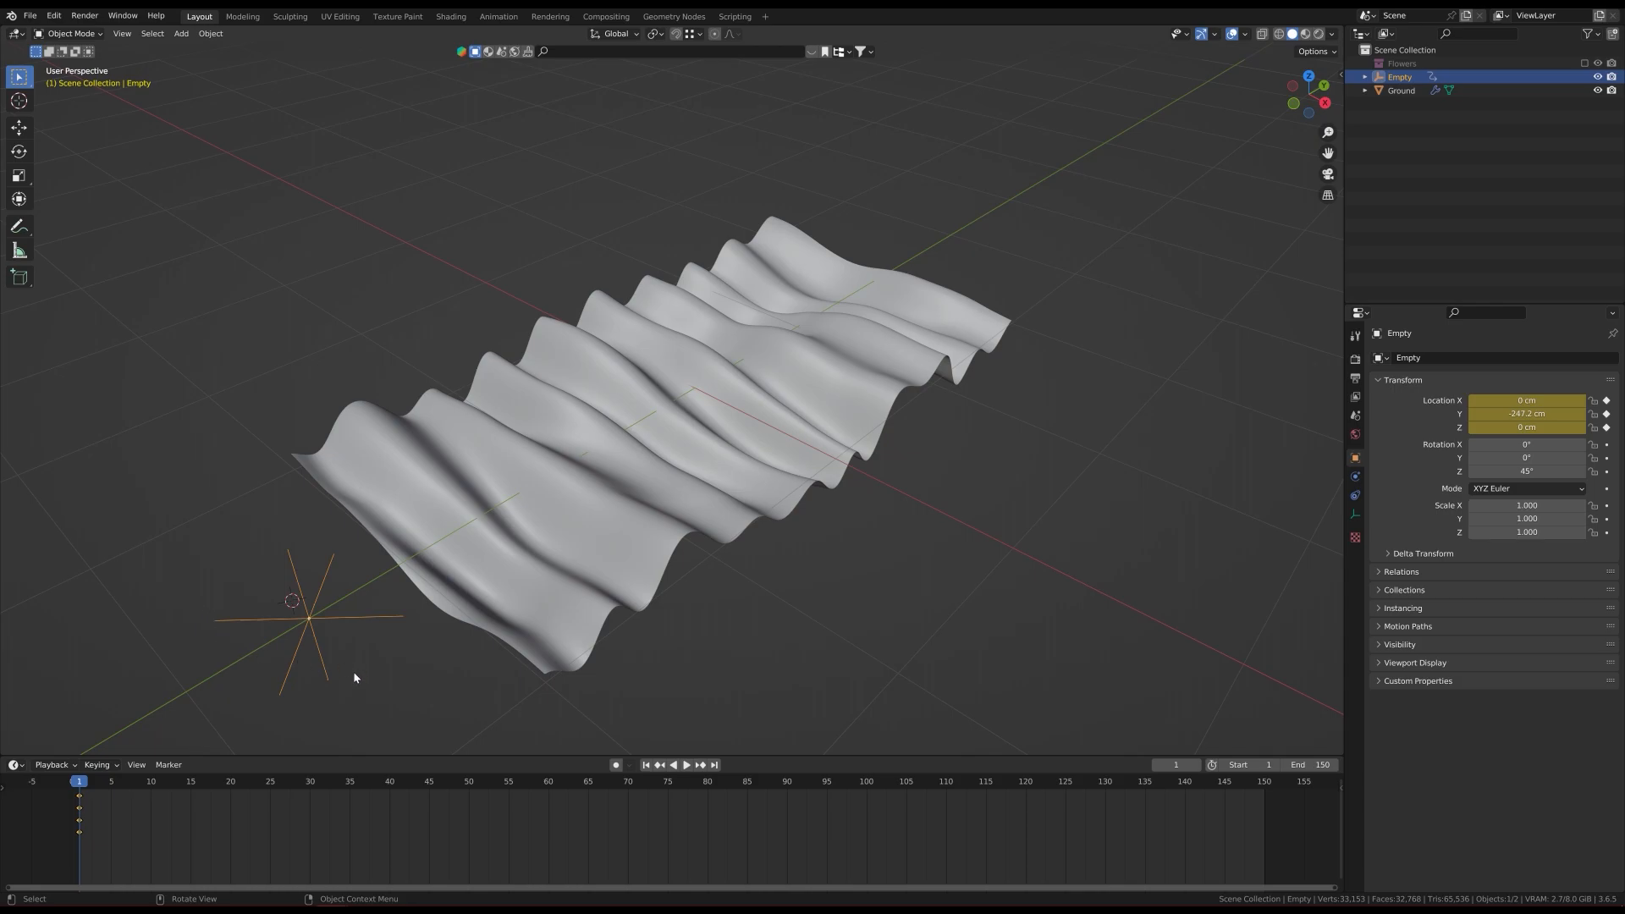
Step: At frame 75, raise the Empty about 163 cm along Z and insert a Location keyframe
left_click(665, 787)
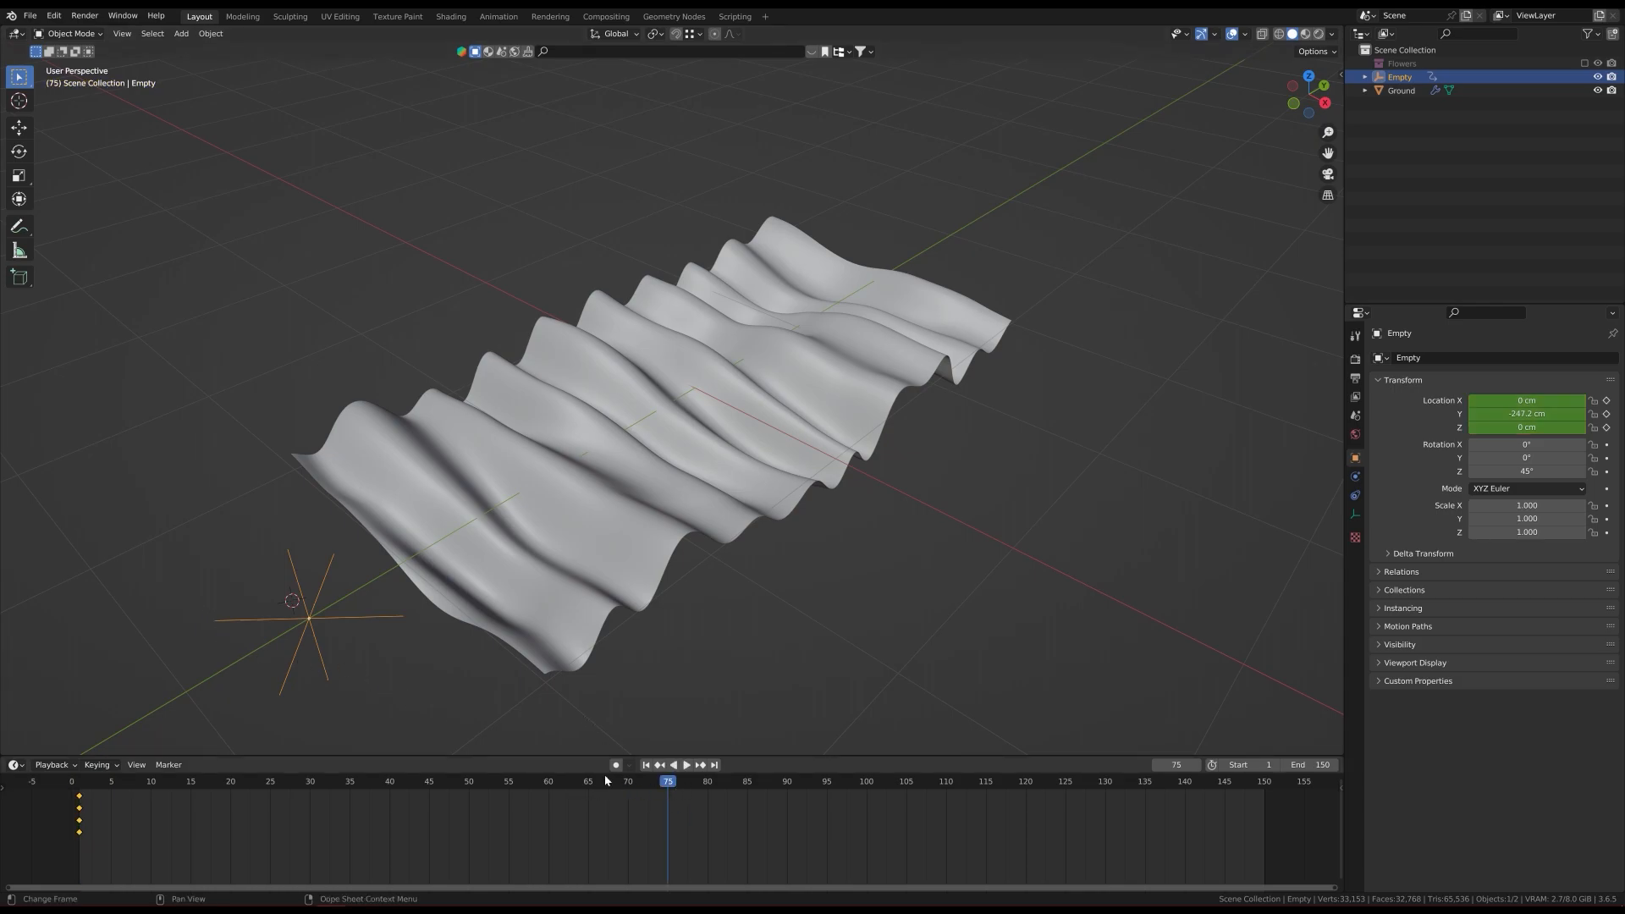
middle_click_drag(369, 631, 376, 546)
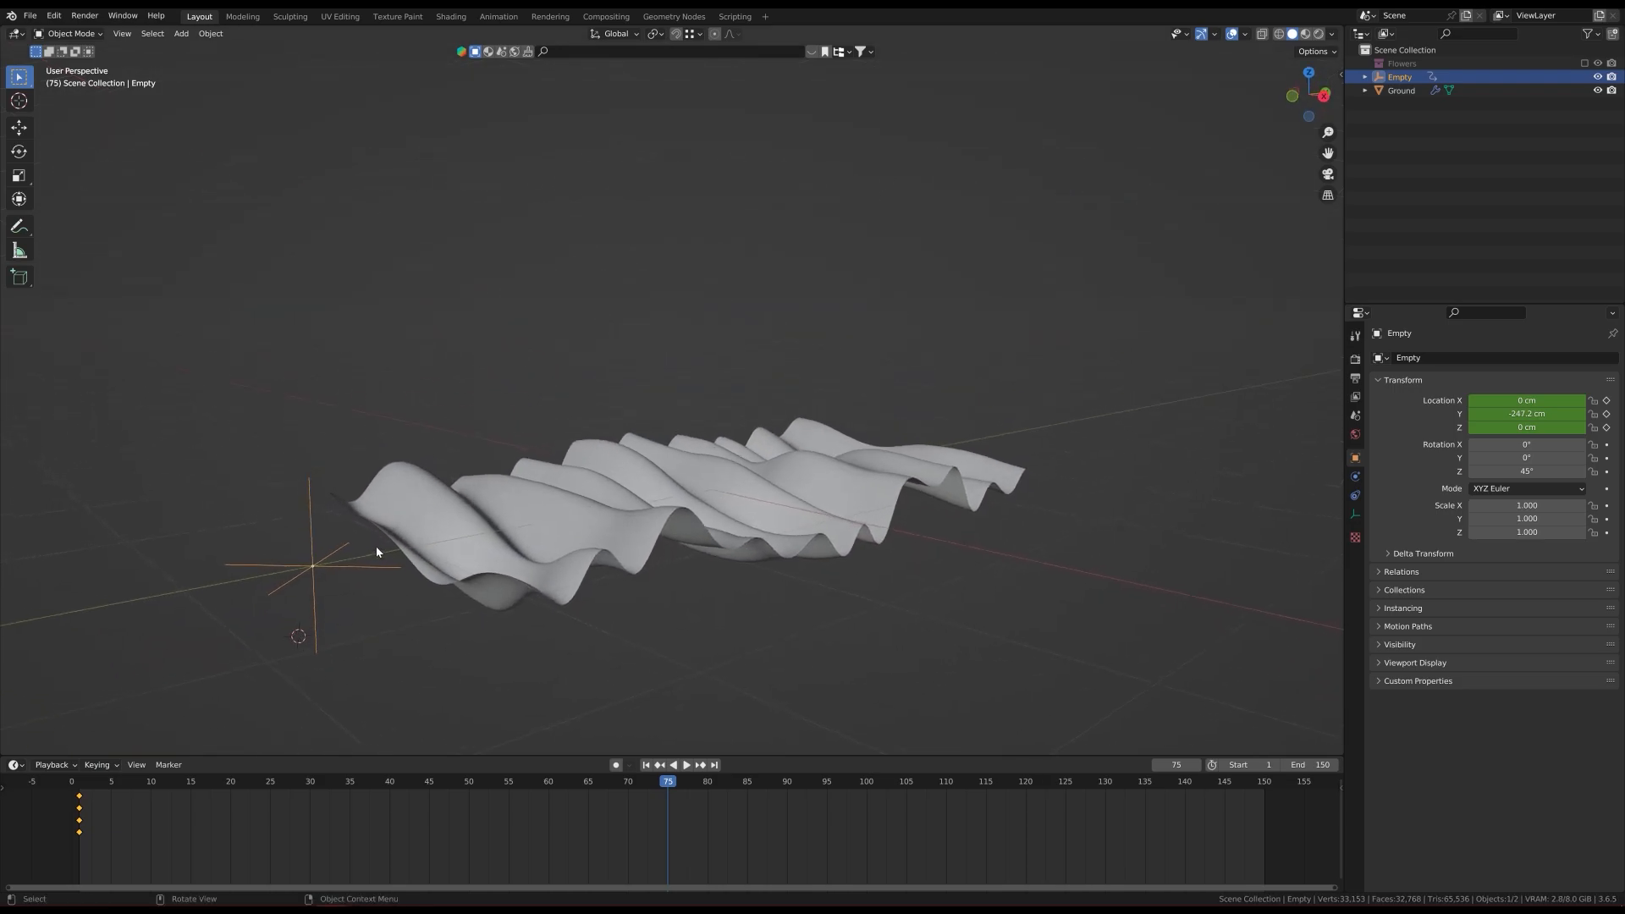
key("g")
key("z")
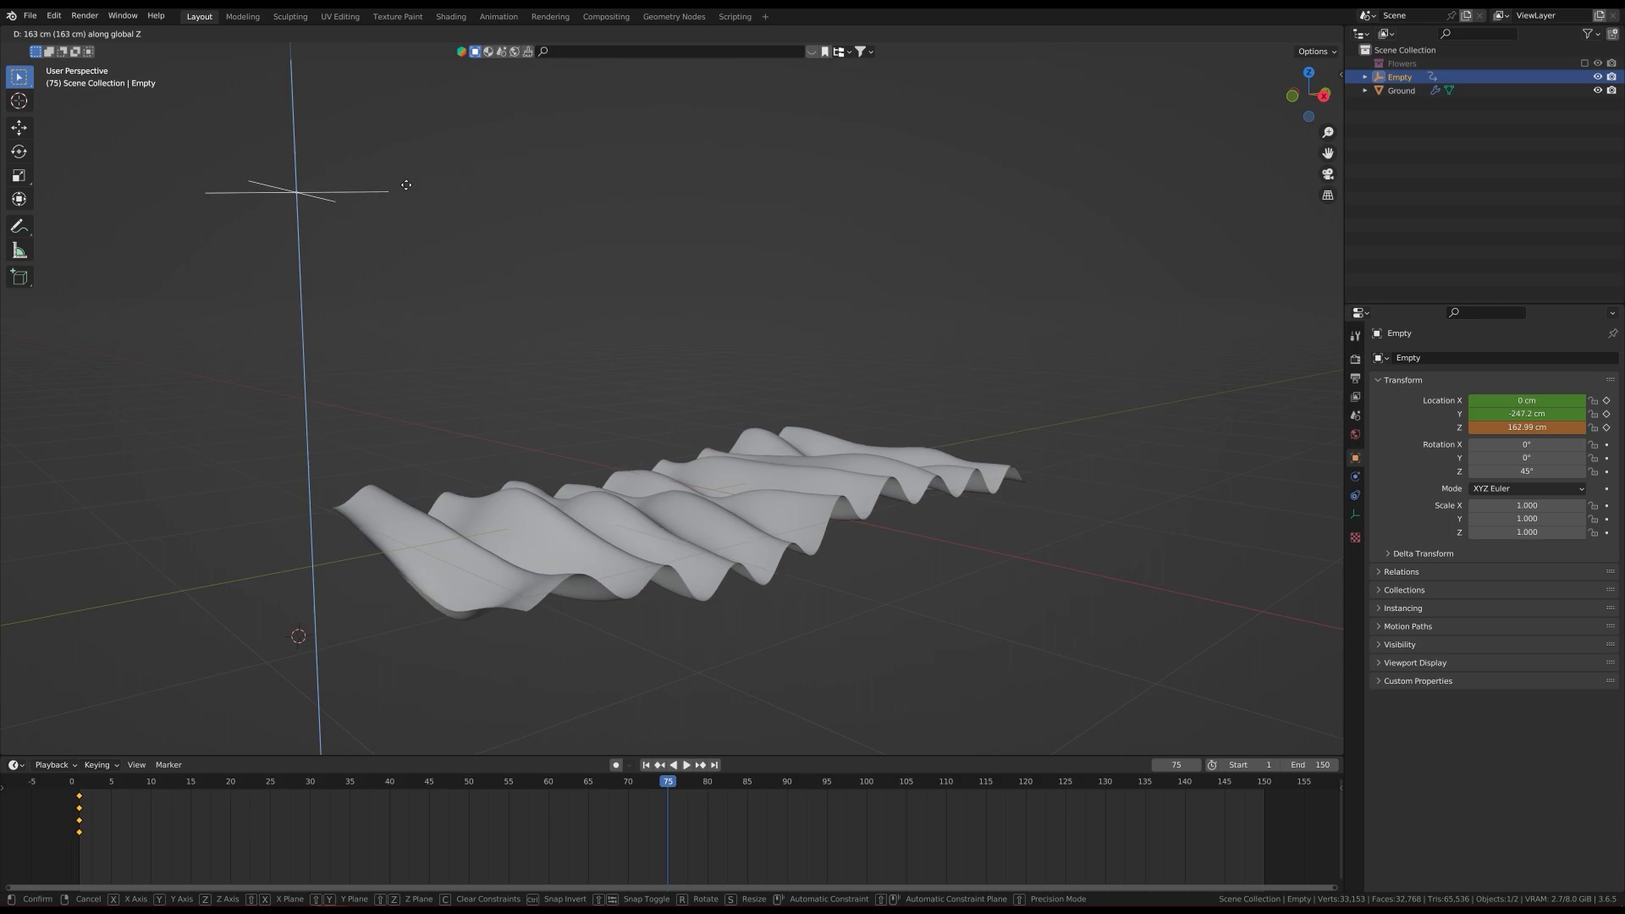
left_click(406, 185)
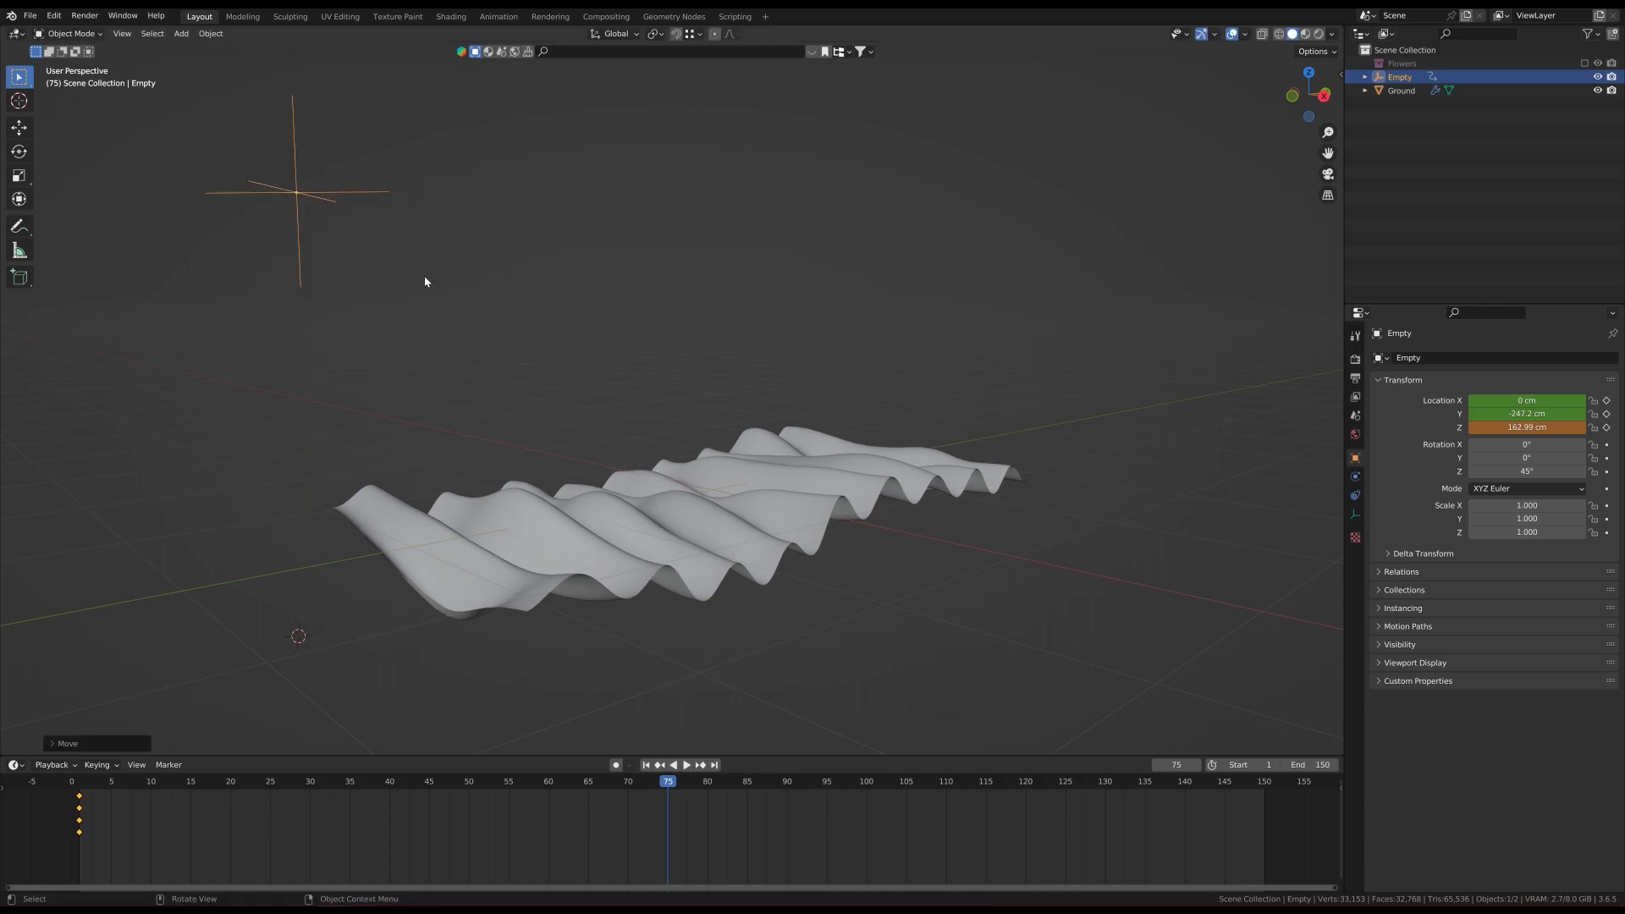
key("i")
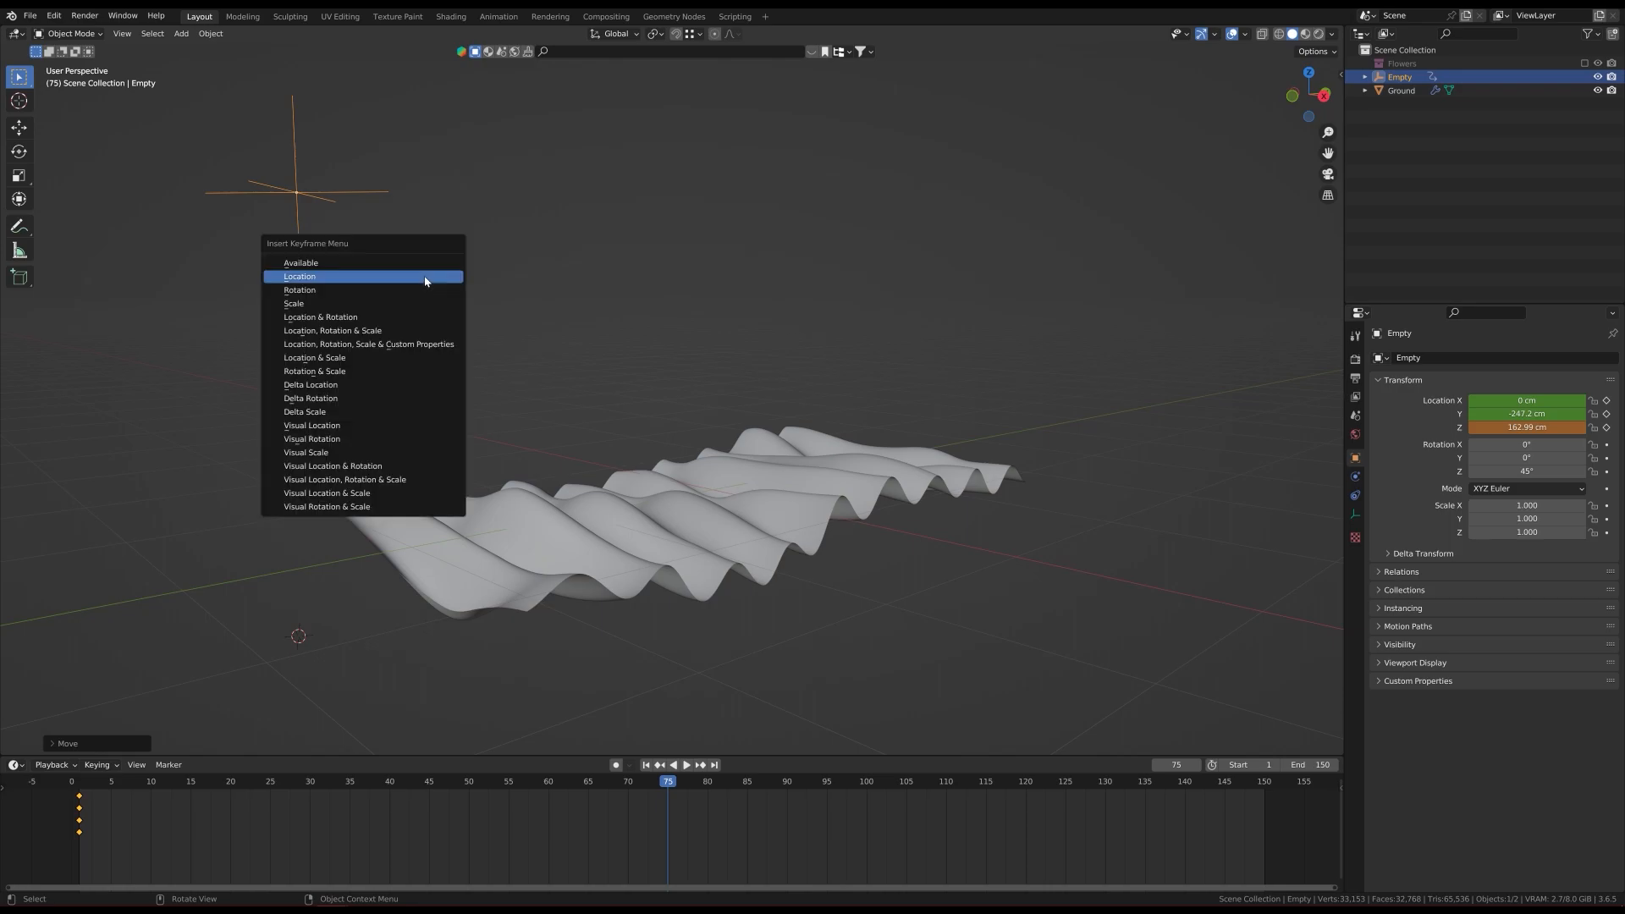
left_click(426, 279)
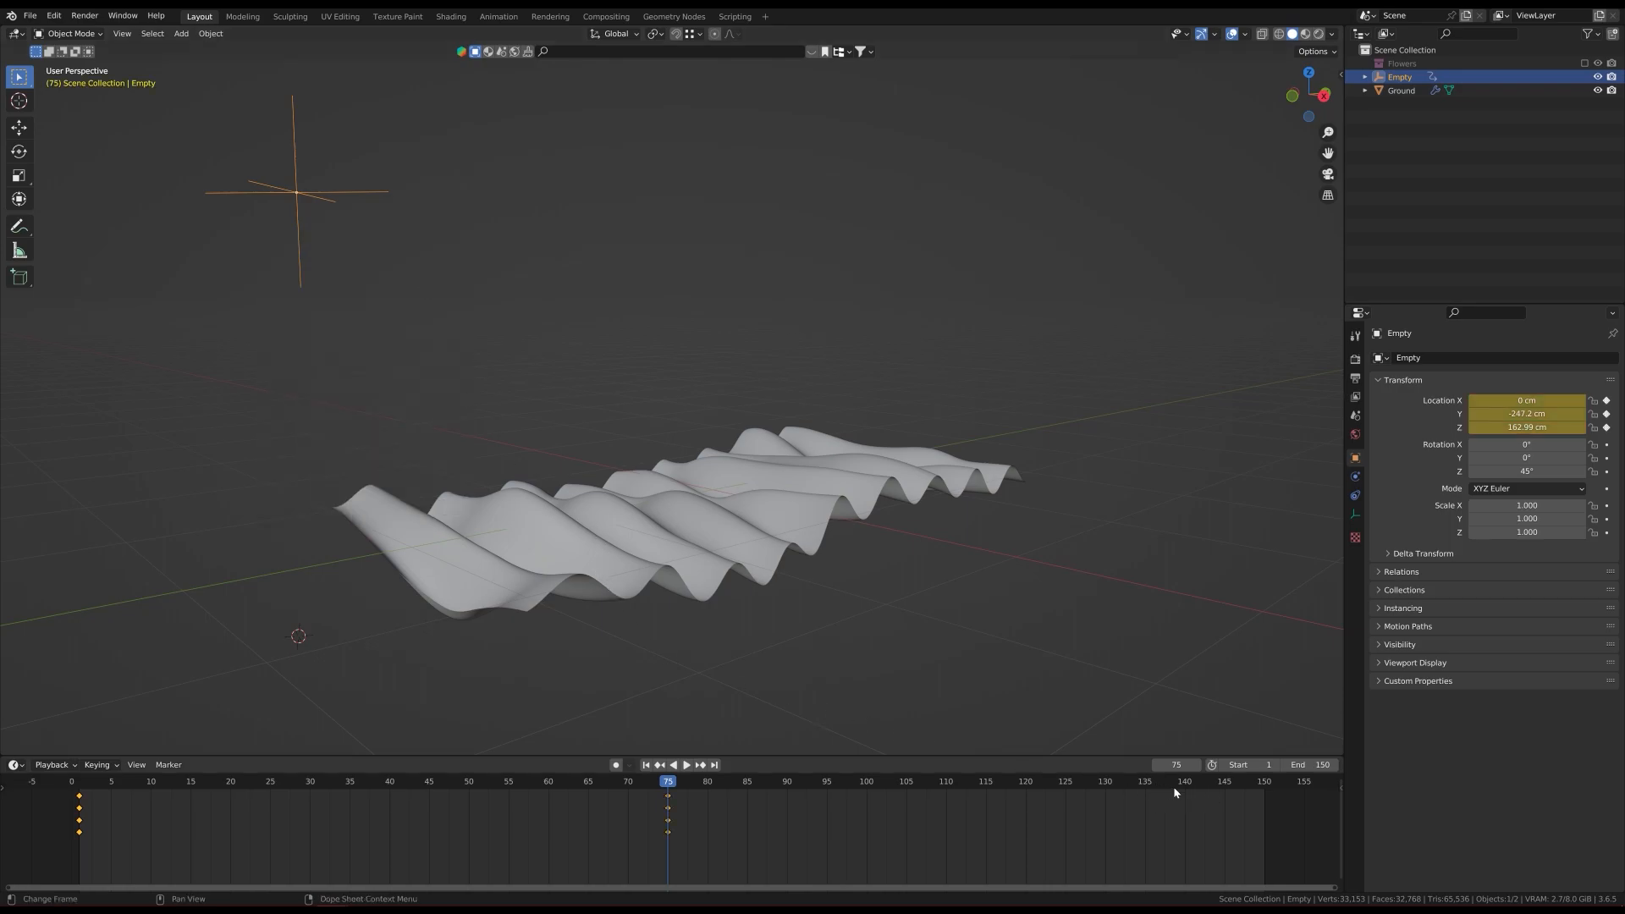
Step: At frame 150, lower the Empty along Z to a height of about 11.6 cm and insert a Location keyframe
left_click(1265, 786)
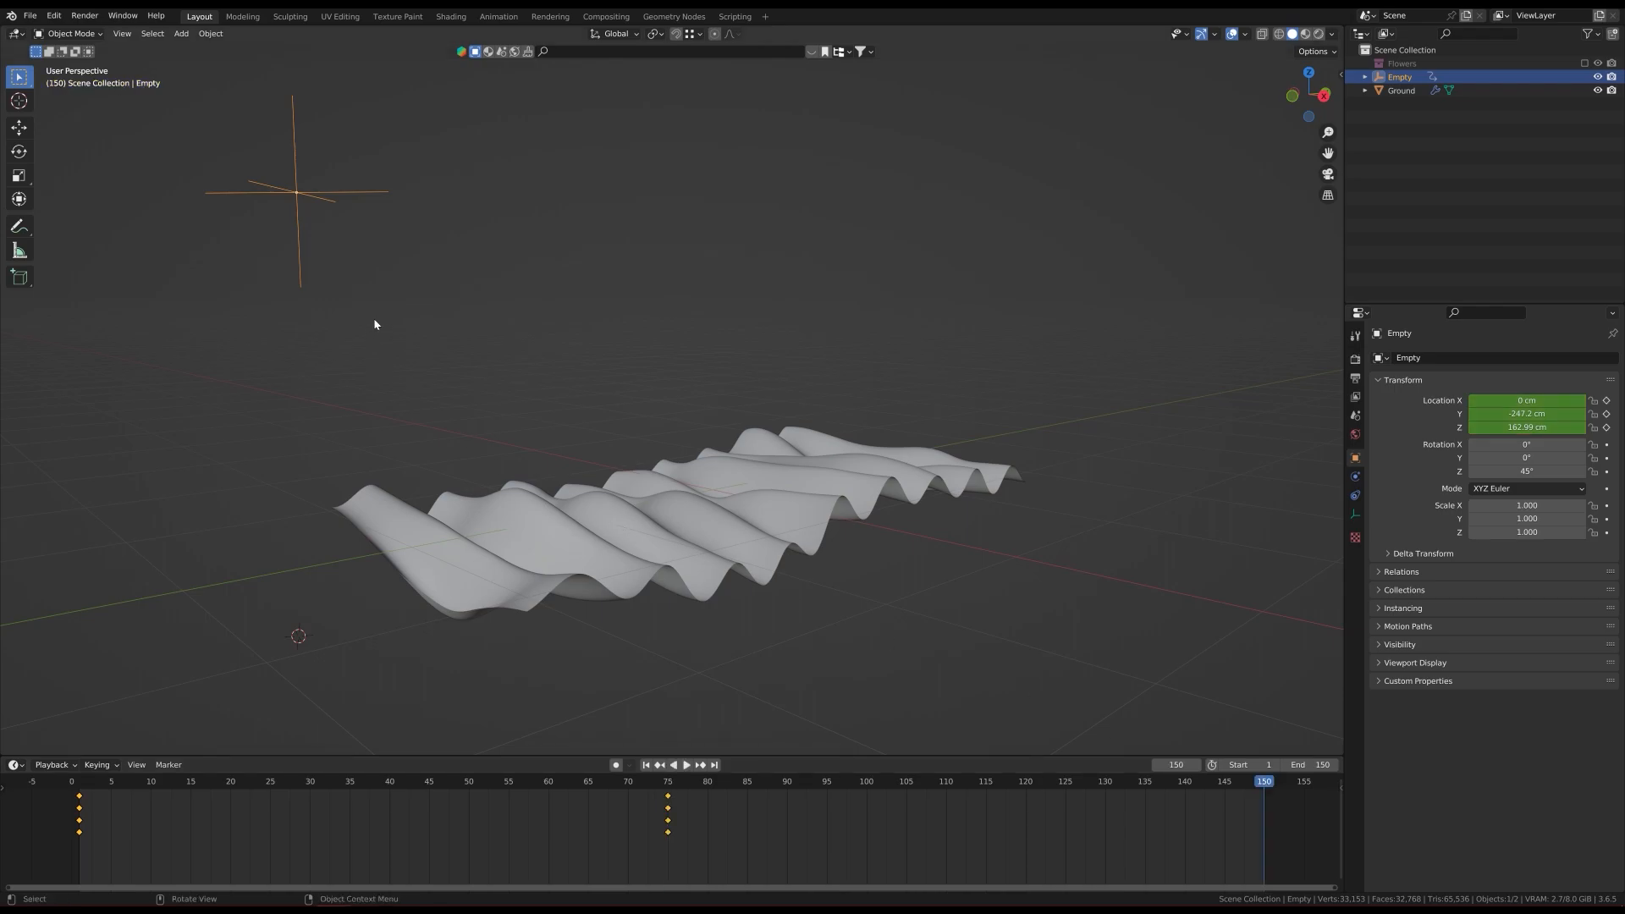
key("g")
key("x")
key("z")
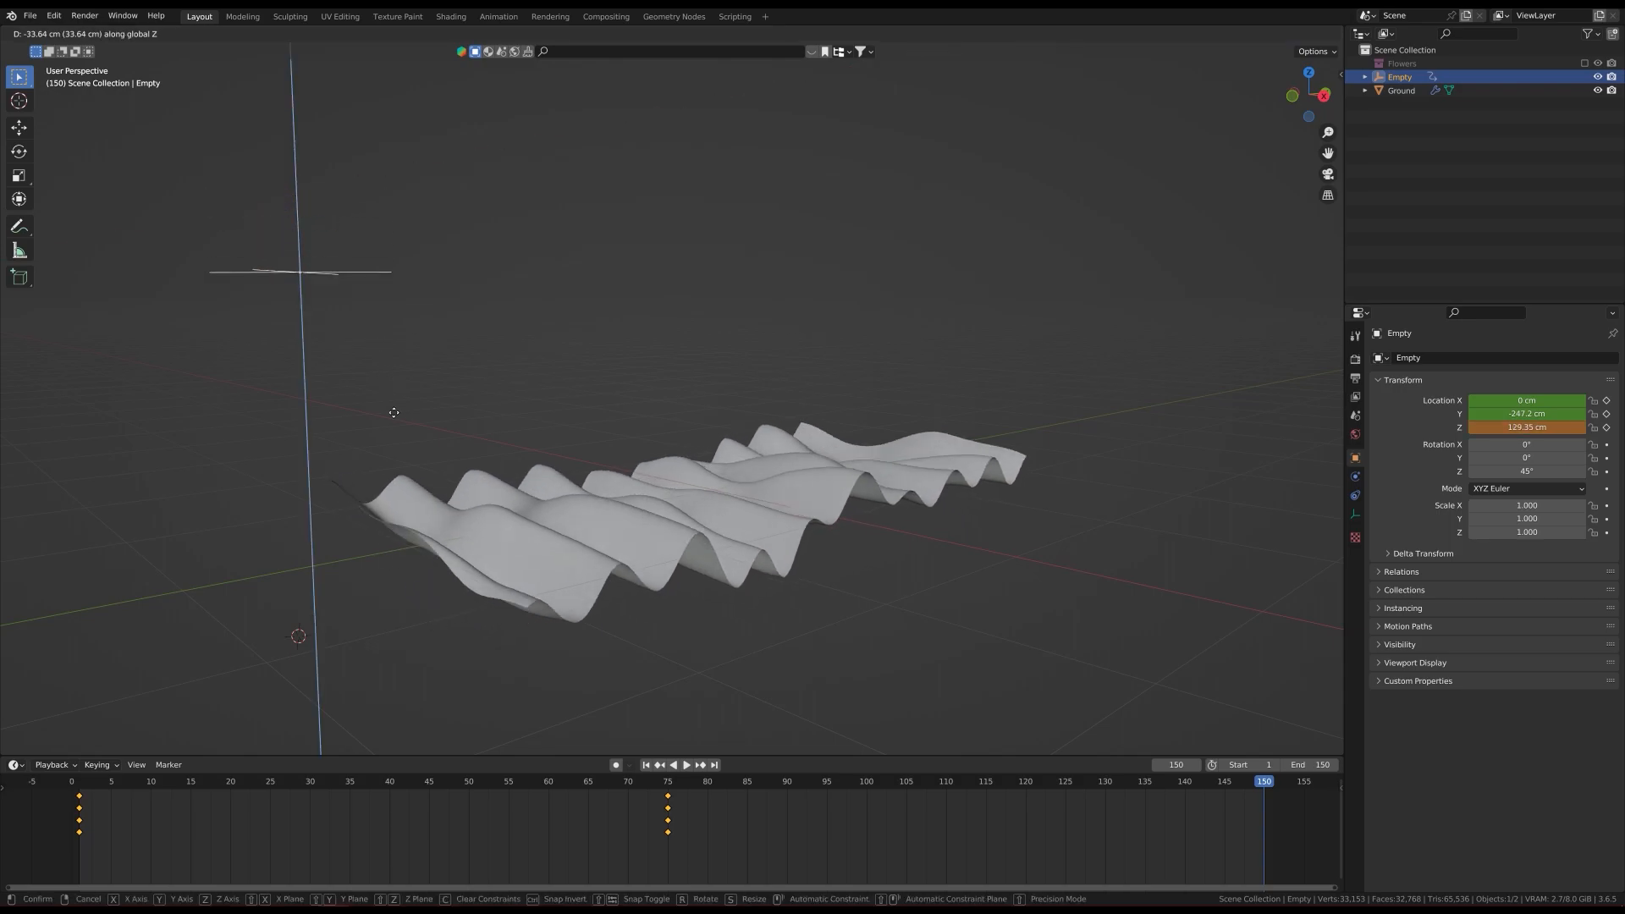
left_click(408, 671)
key("i")
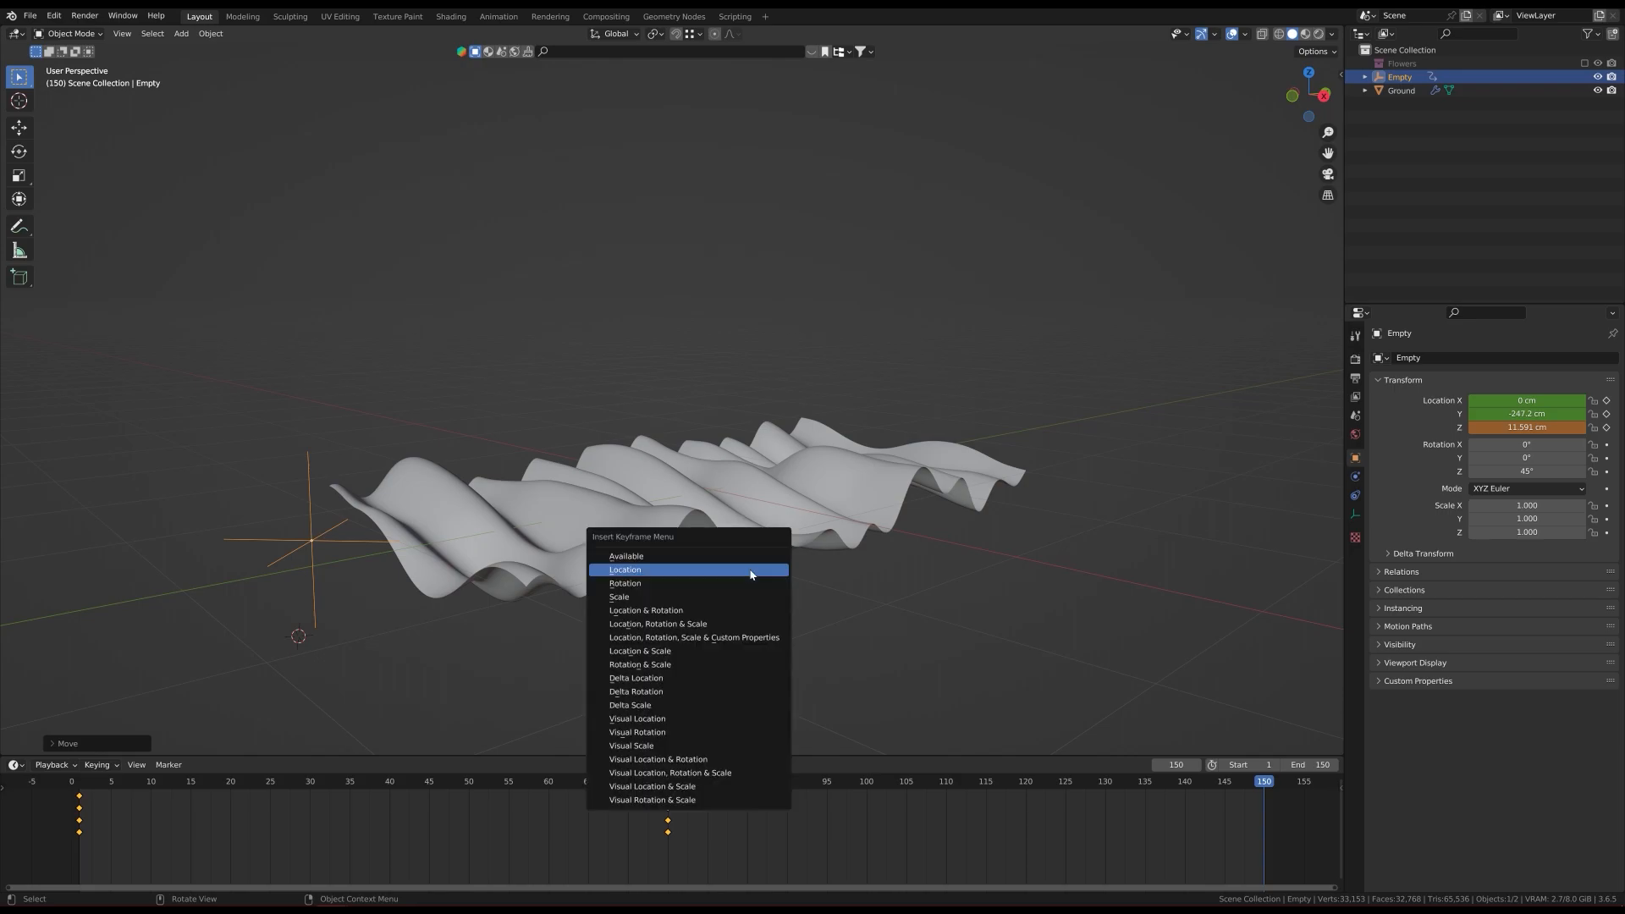
left_click(741, 571)
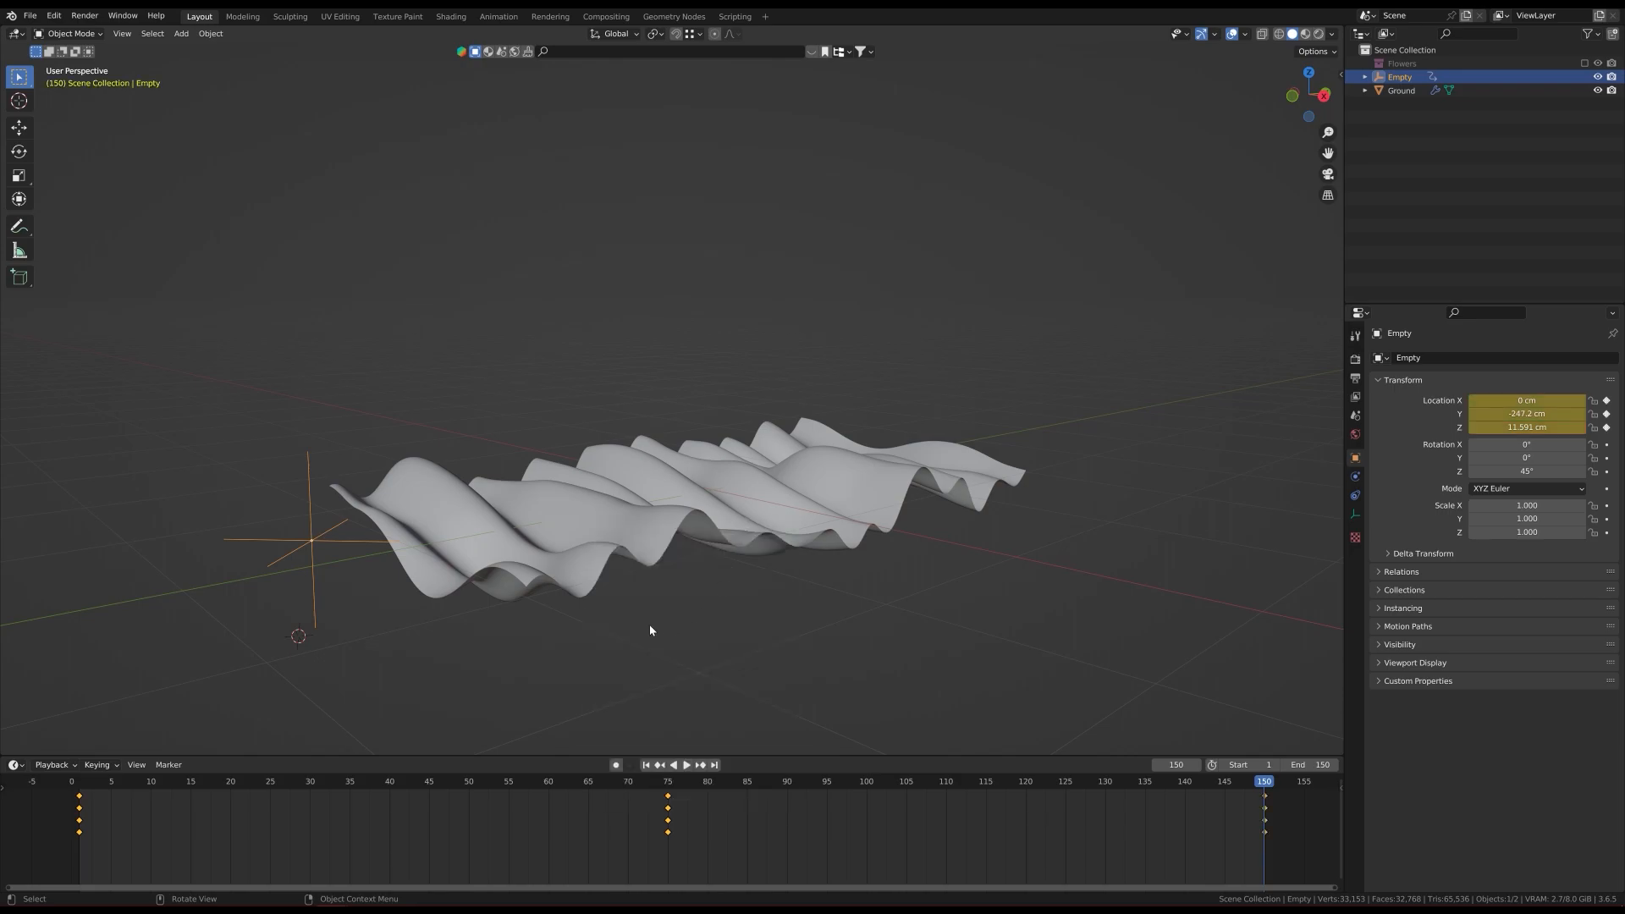
Step: Play the animation from frame 1 to review how the Empty's motion deforms the ground
middle_click_drag(656, 635, 567, 575)
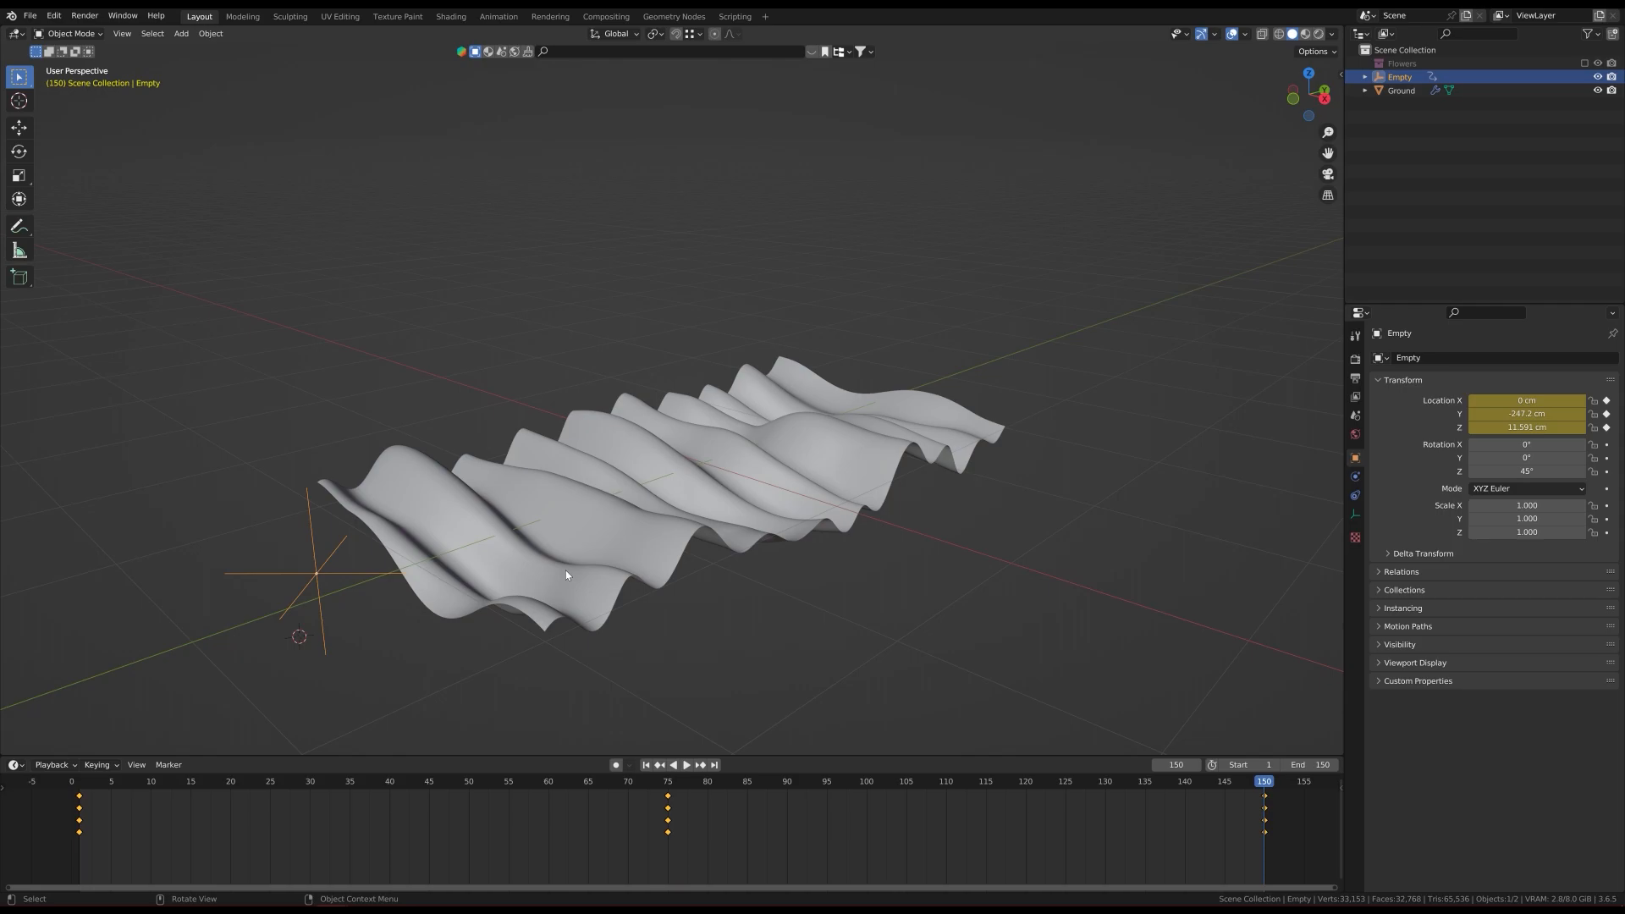
key("shift+Left")
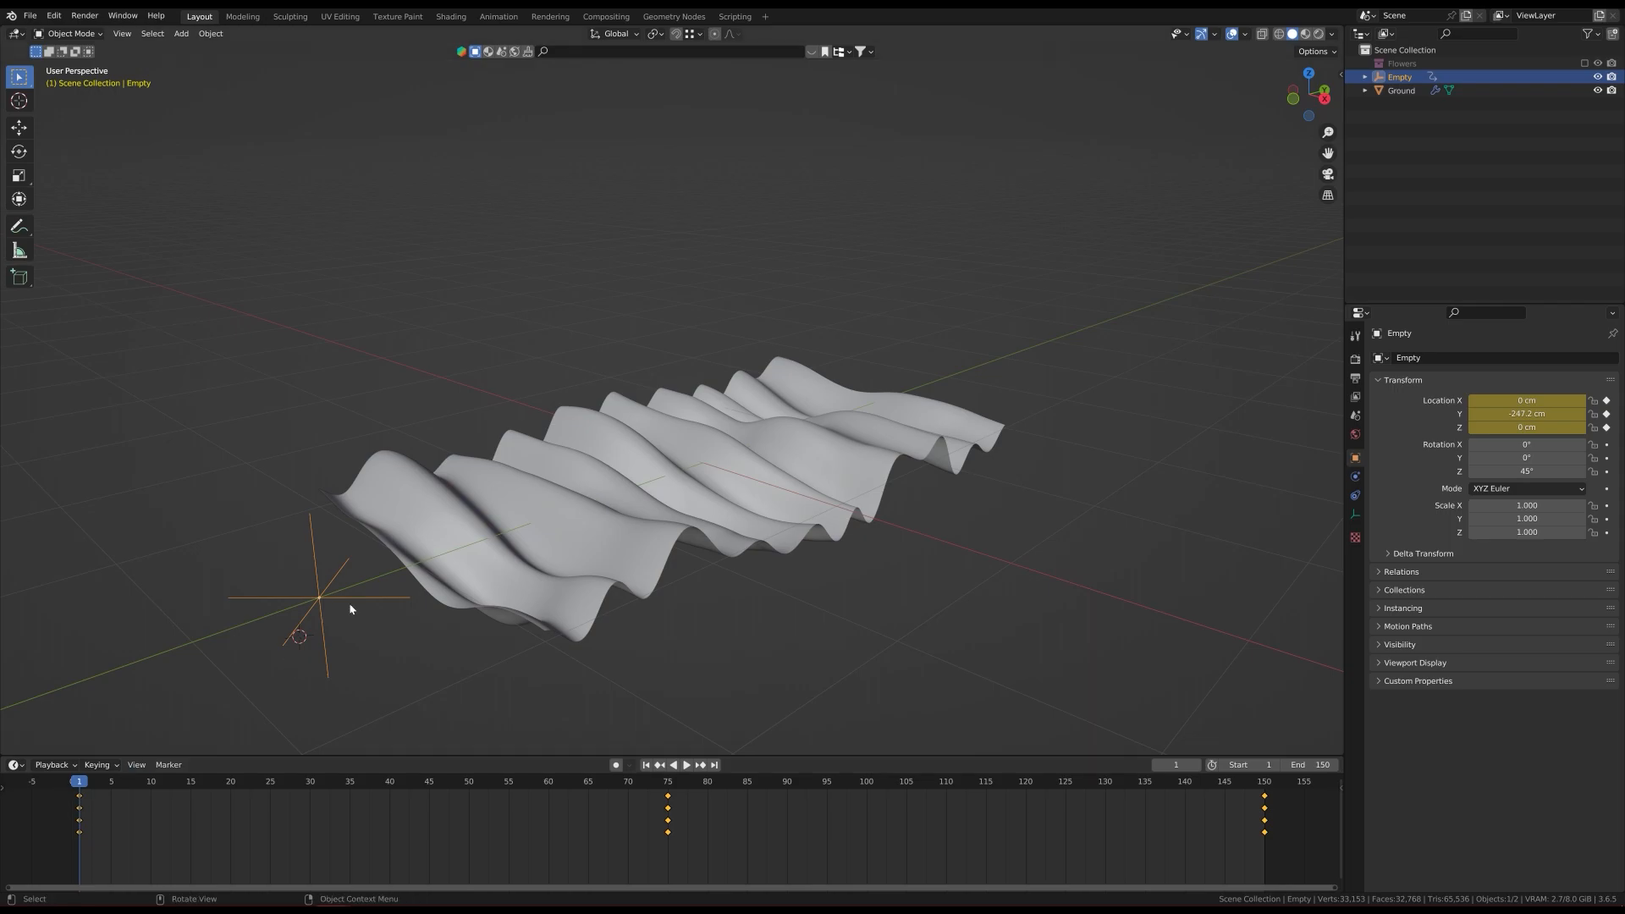
key("space")
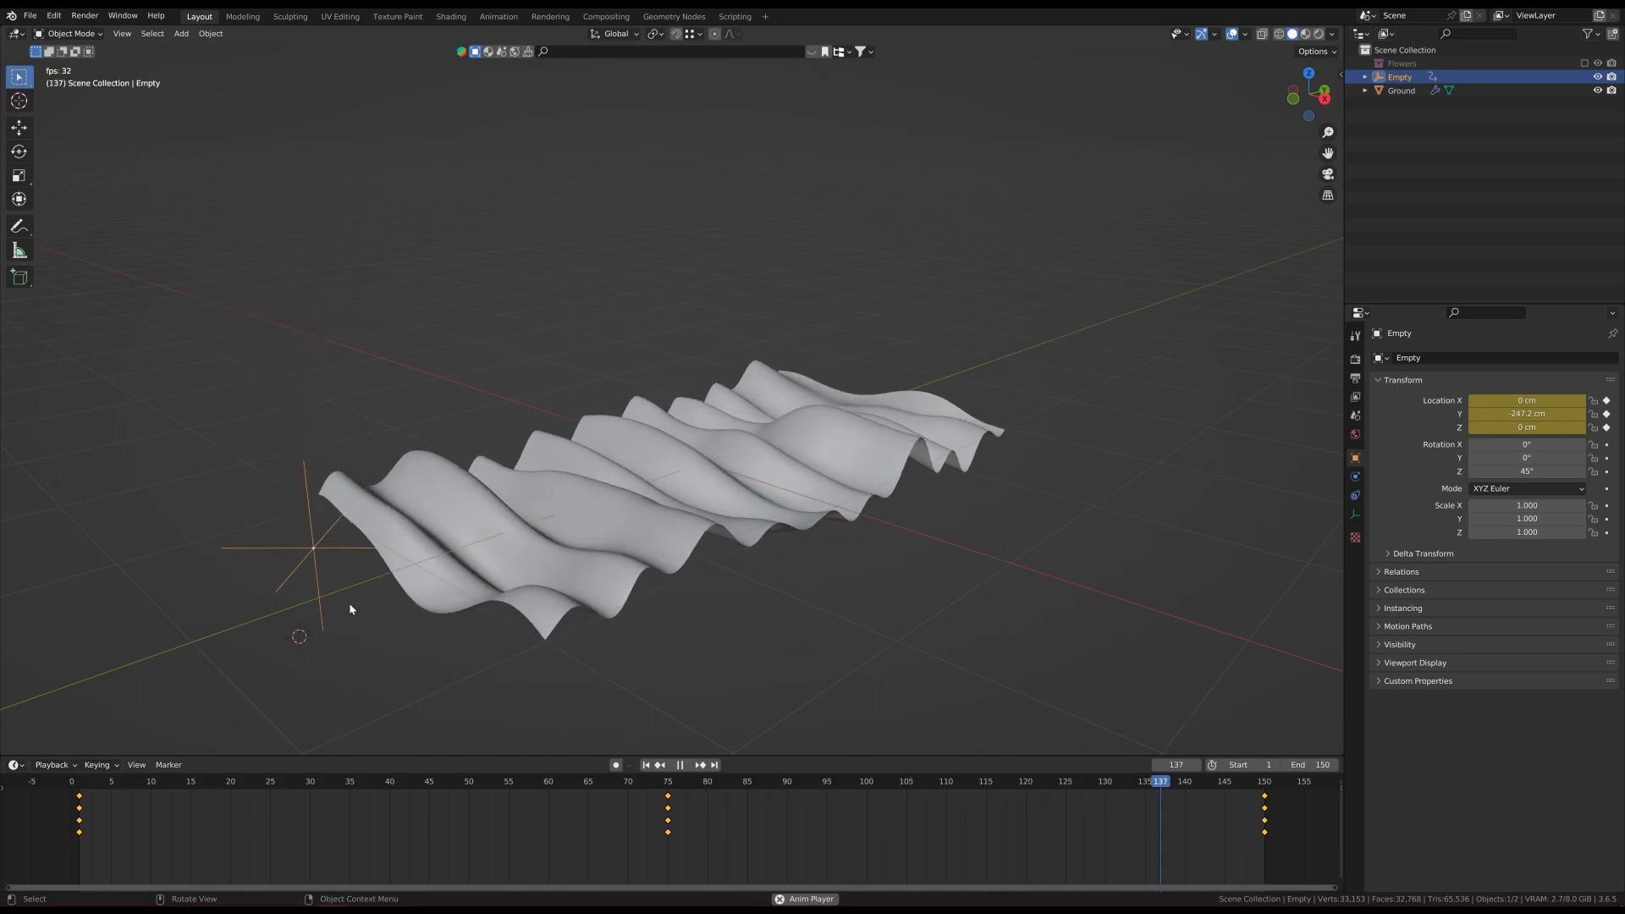
key("space")
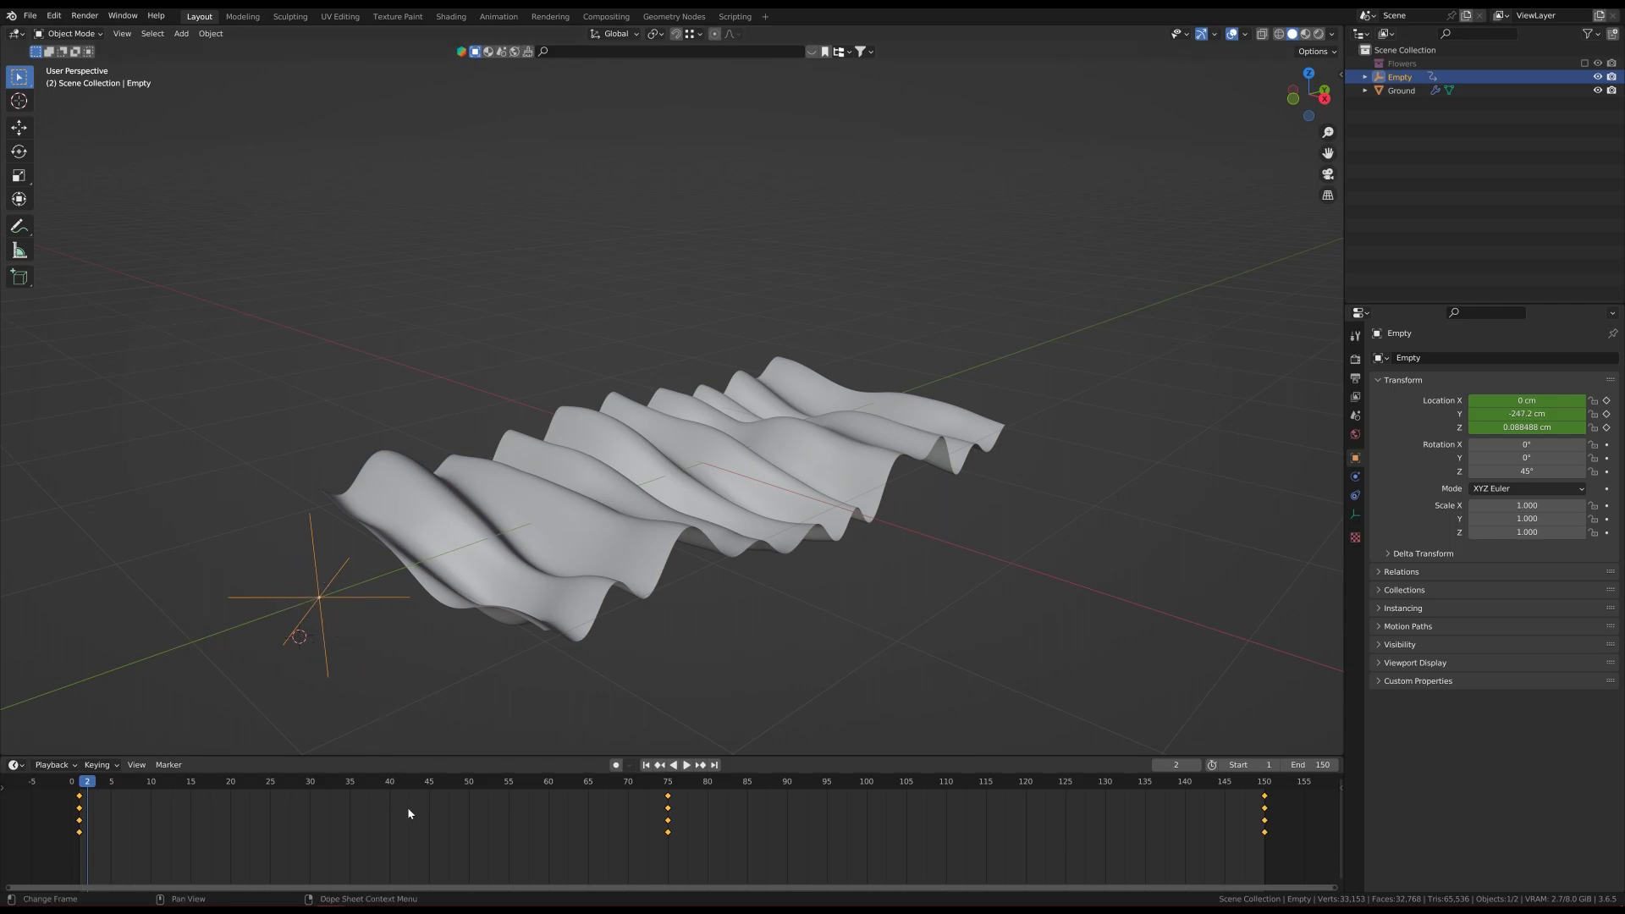
Step: Set the interpolation of the Empty's selected Location keyframes to Bezier
key("t")
key("t")
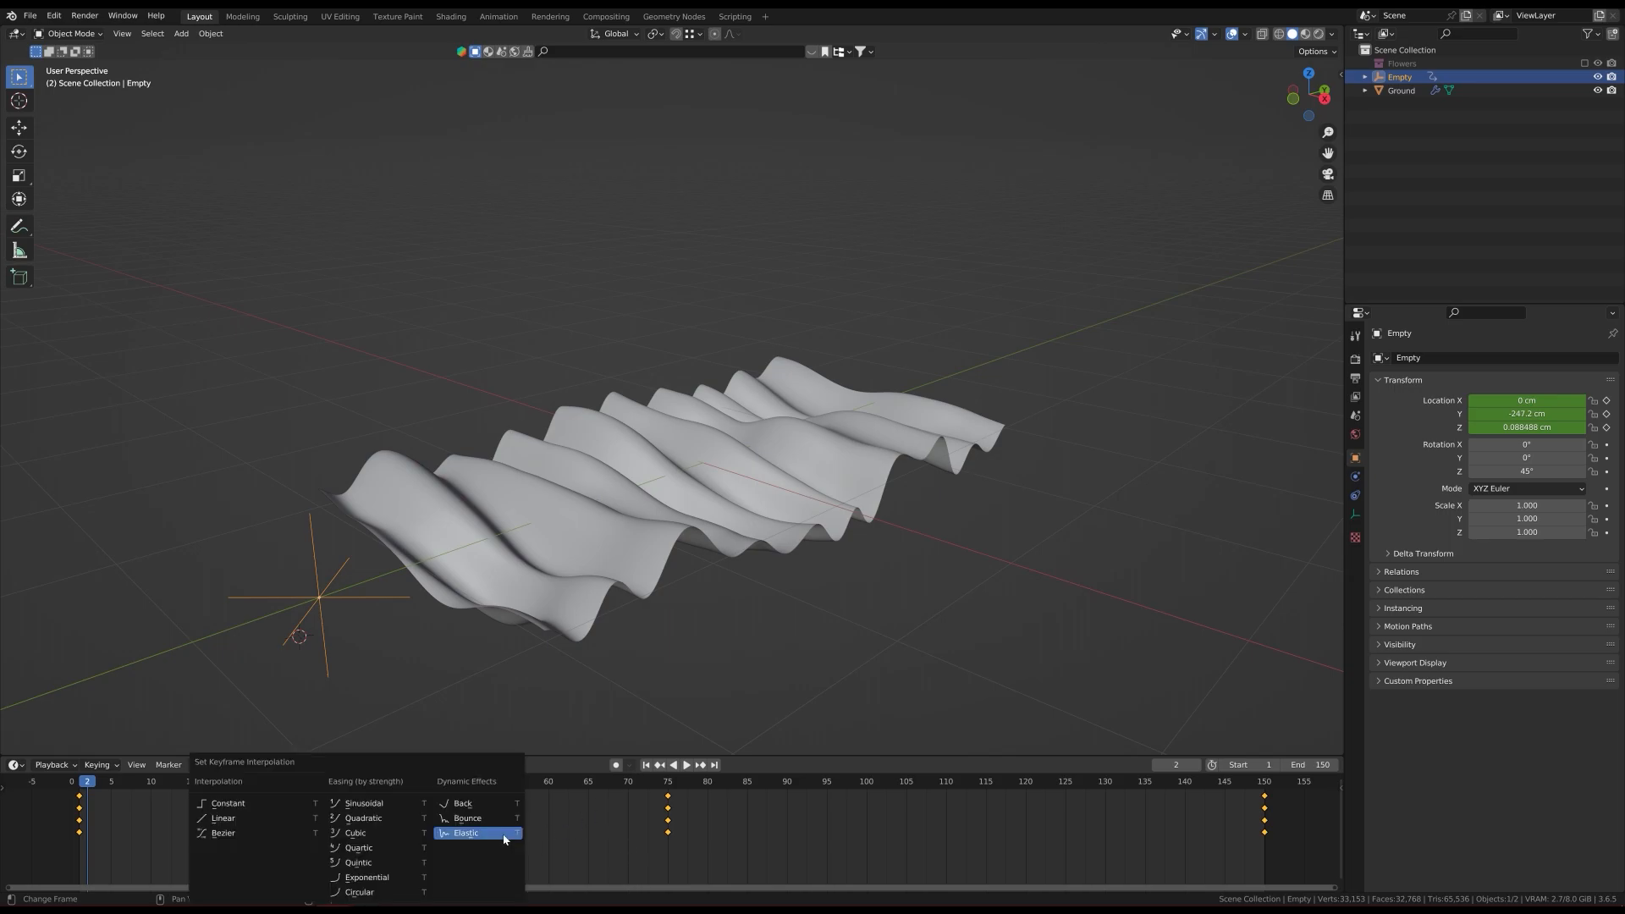
left_click(228, 836)
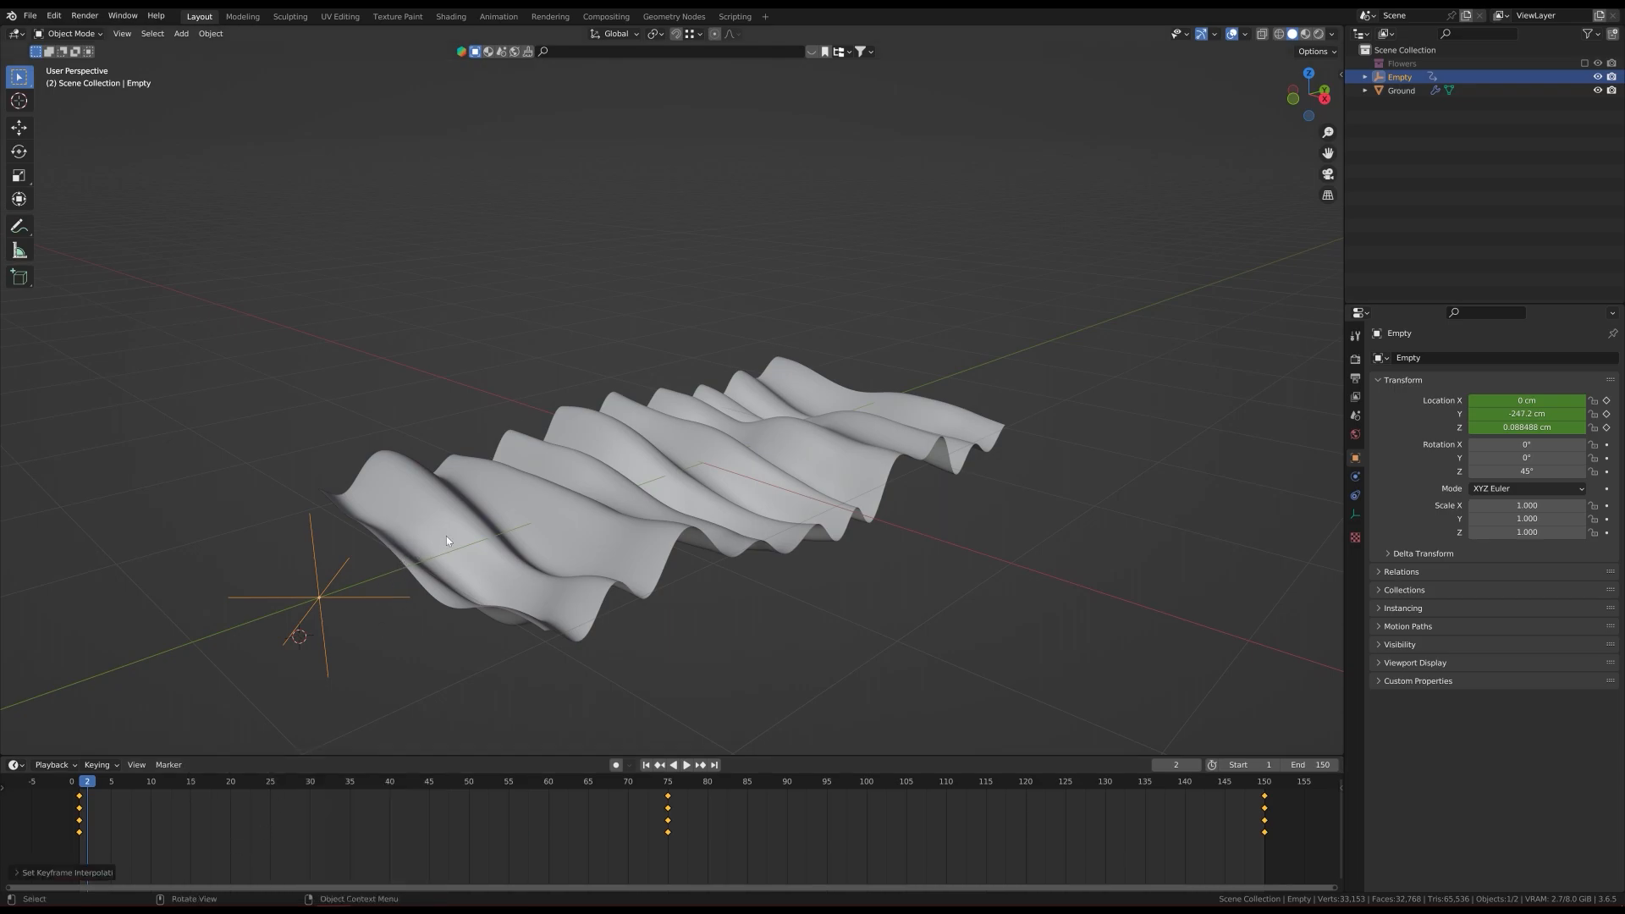
Step: Examine the F-Curves Default Interpolation setting and its options in the Animation preferences, leaving it at Bezier, and close the preferences
left_click(53, 15)
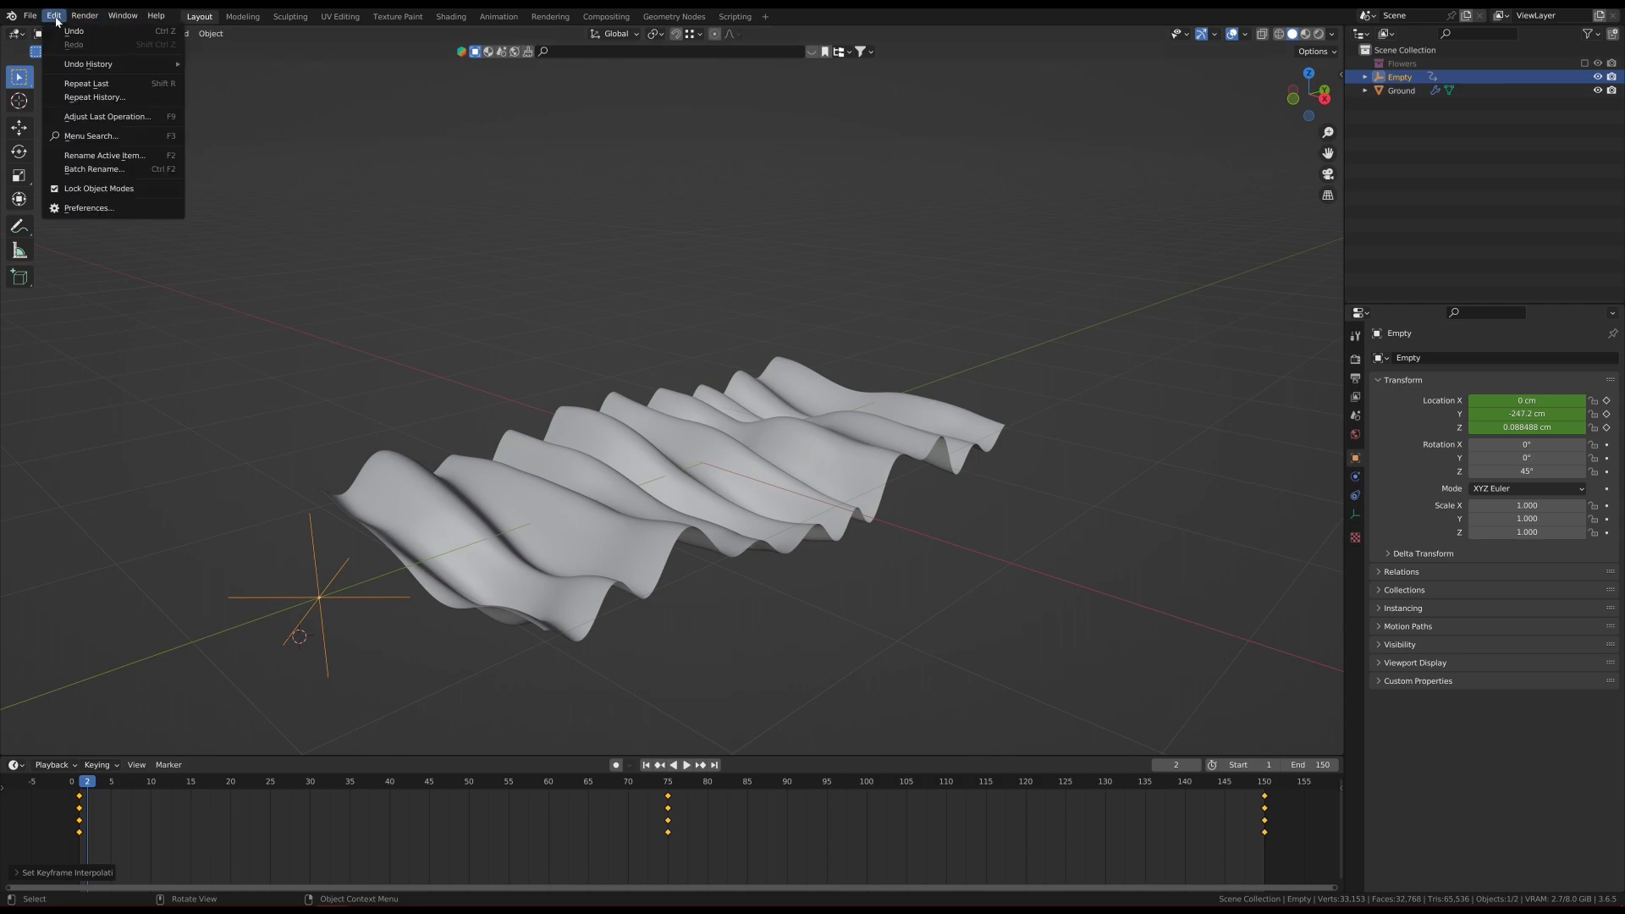
left_click(93, 208)
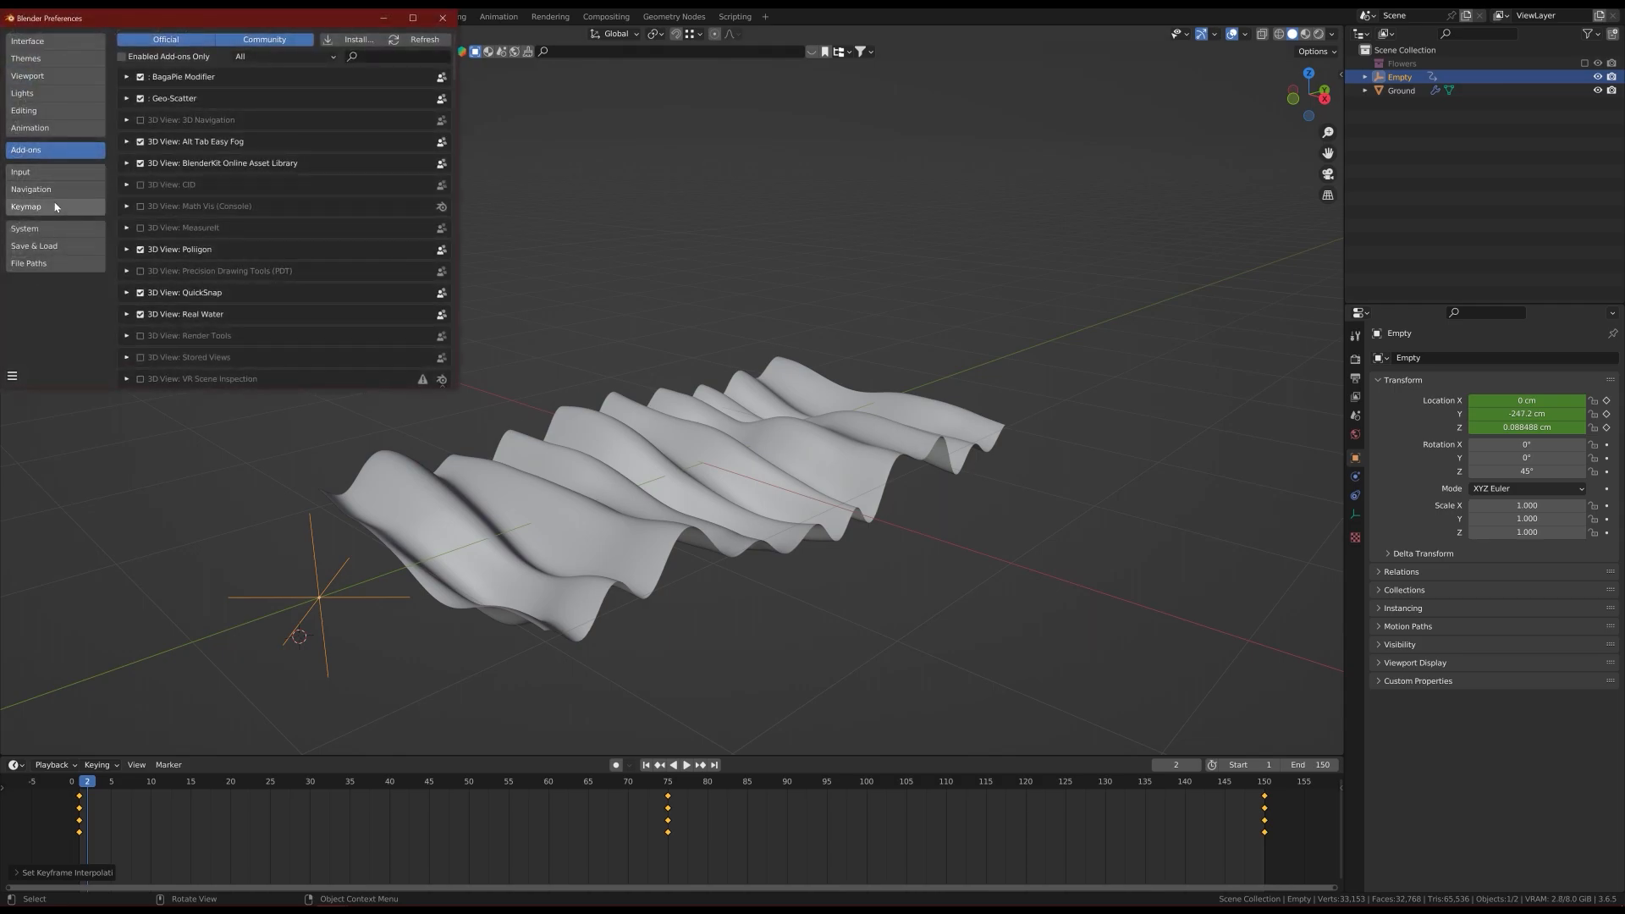
left_click(34, 127)
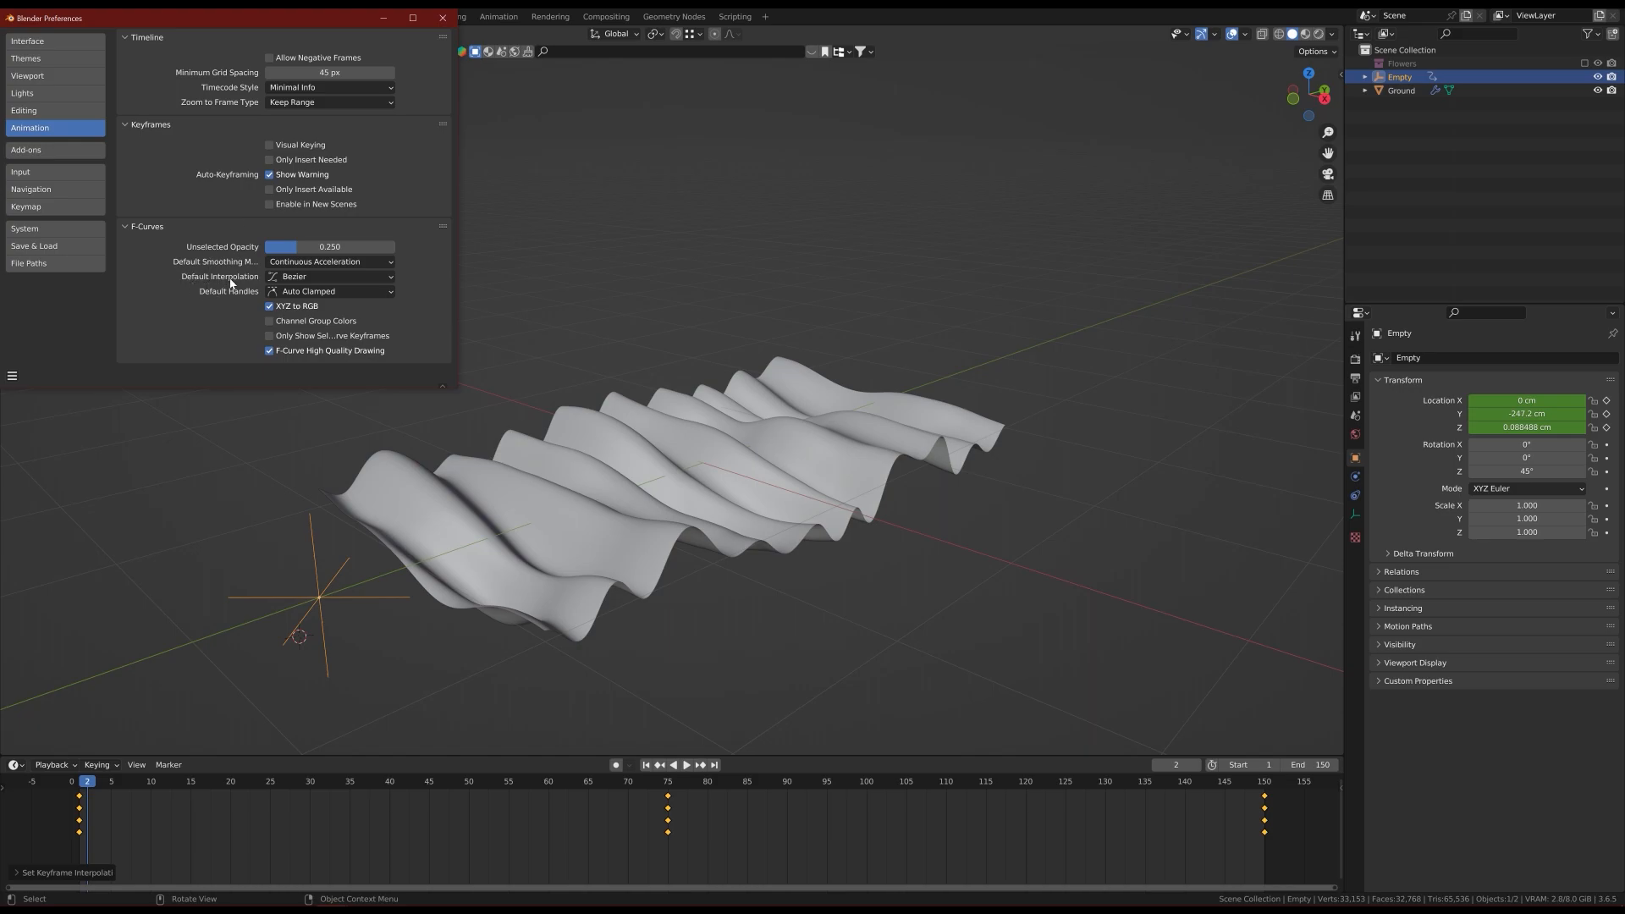
left_click(296, 277)
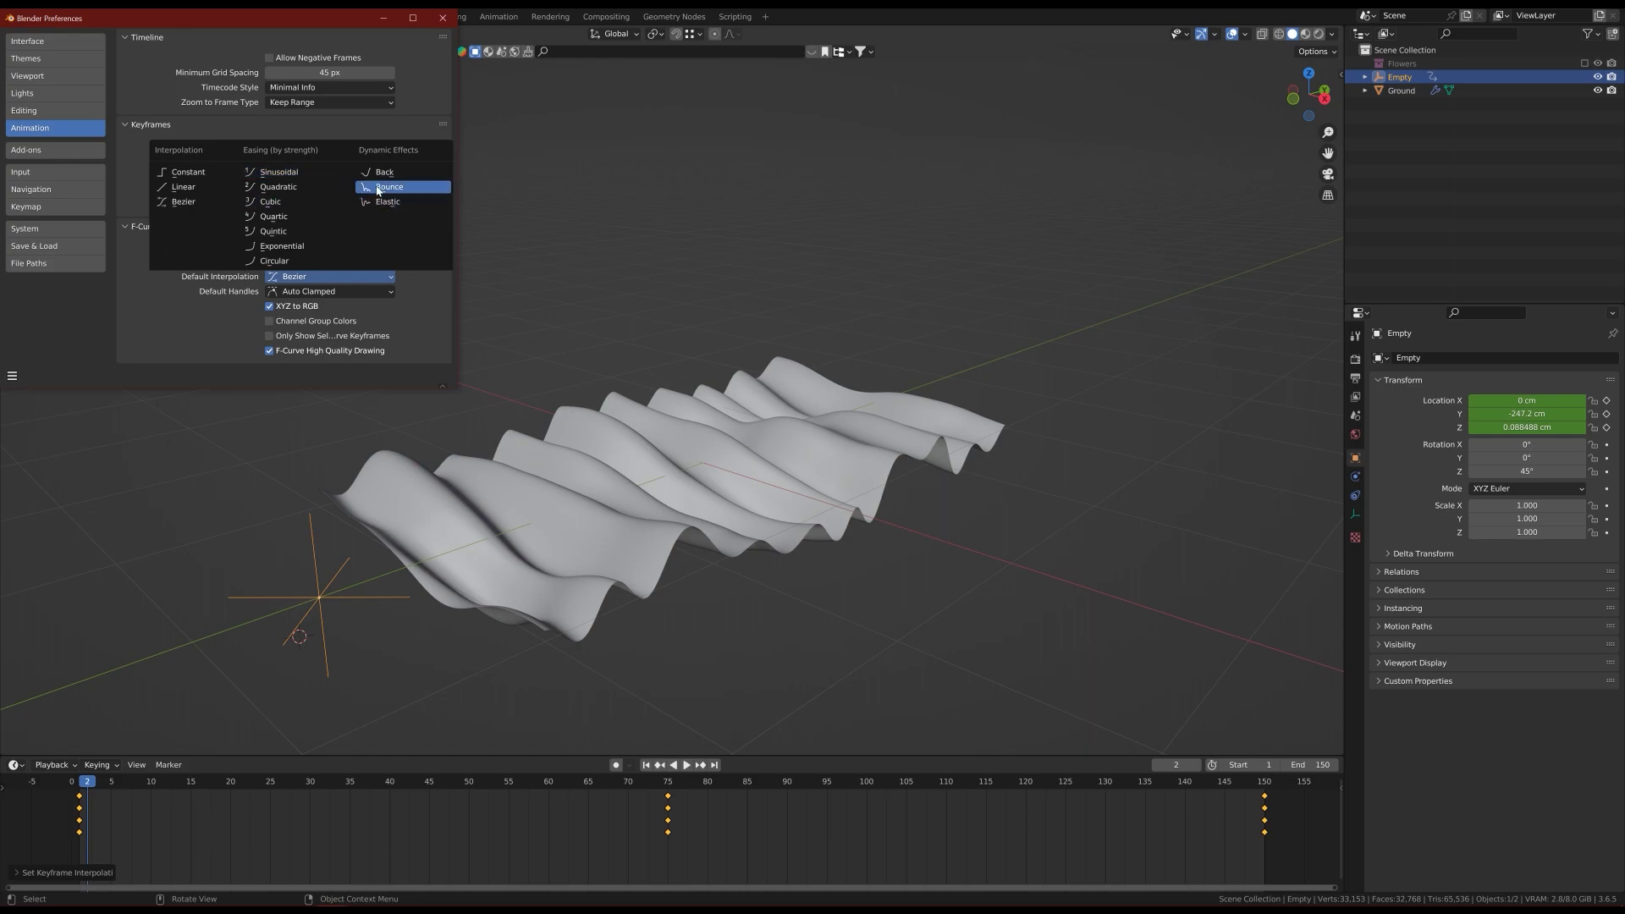
key("Escape")
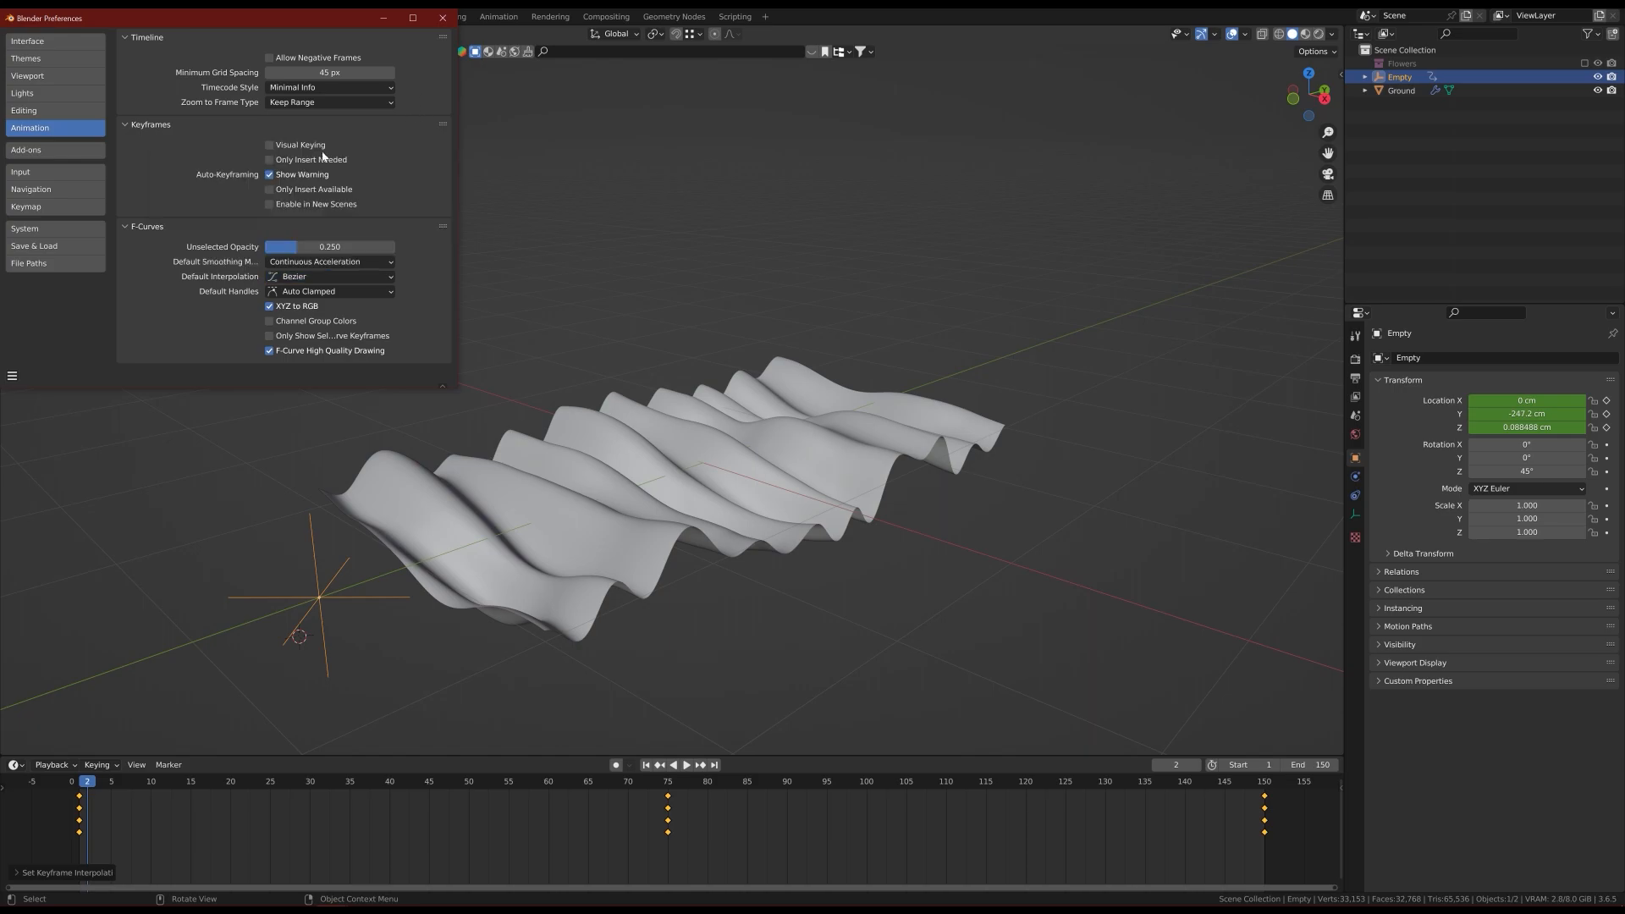
left_click(293, 280)
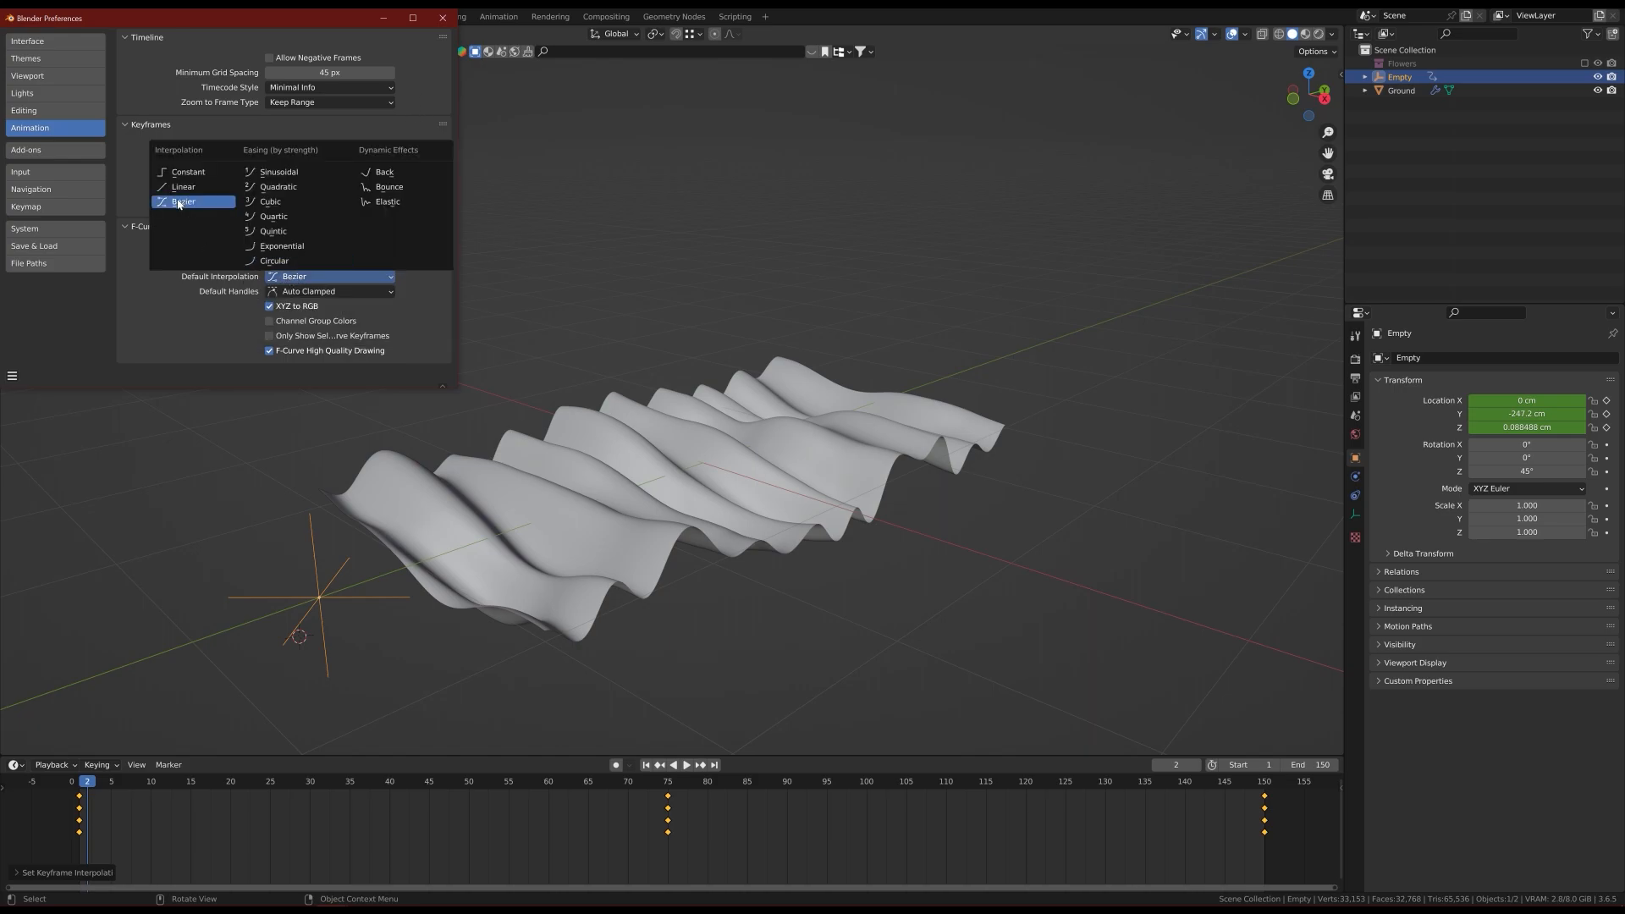
left_click(443, 17)
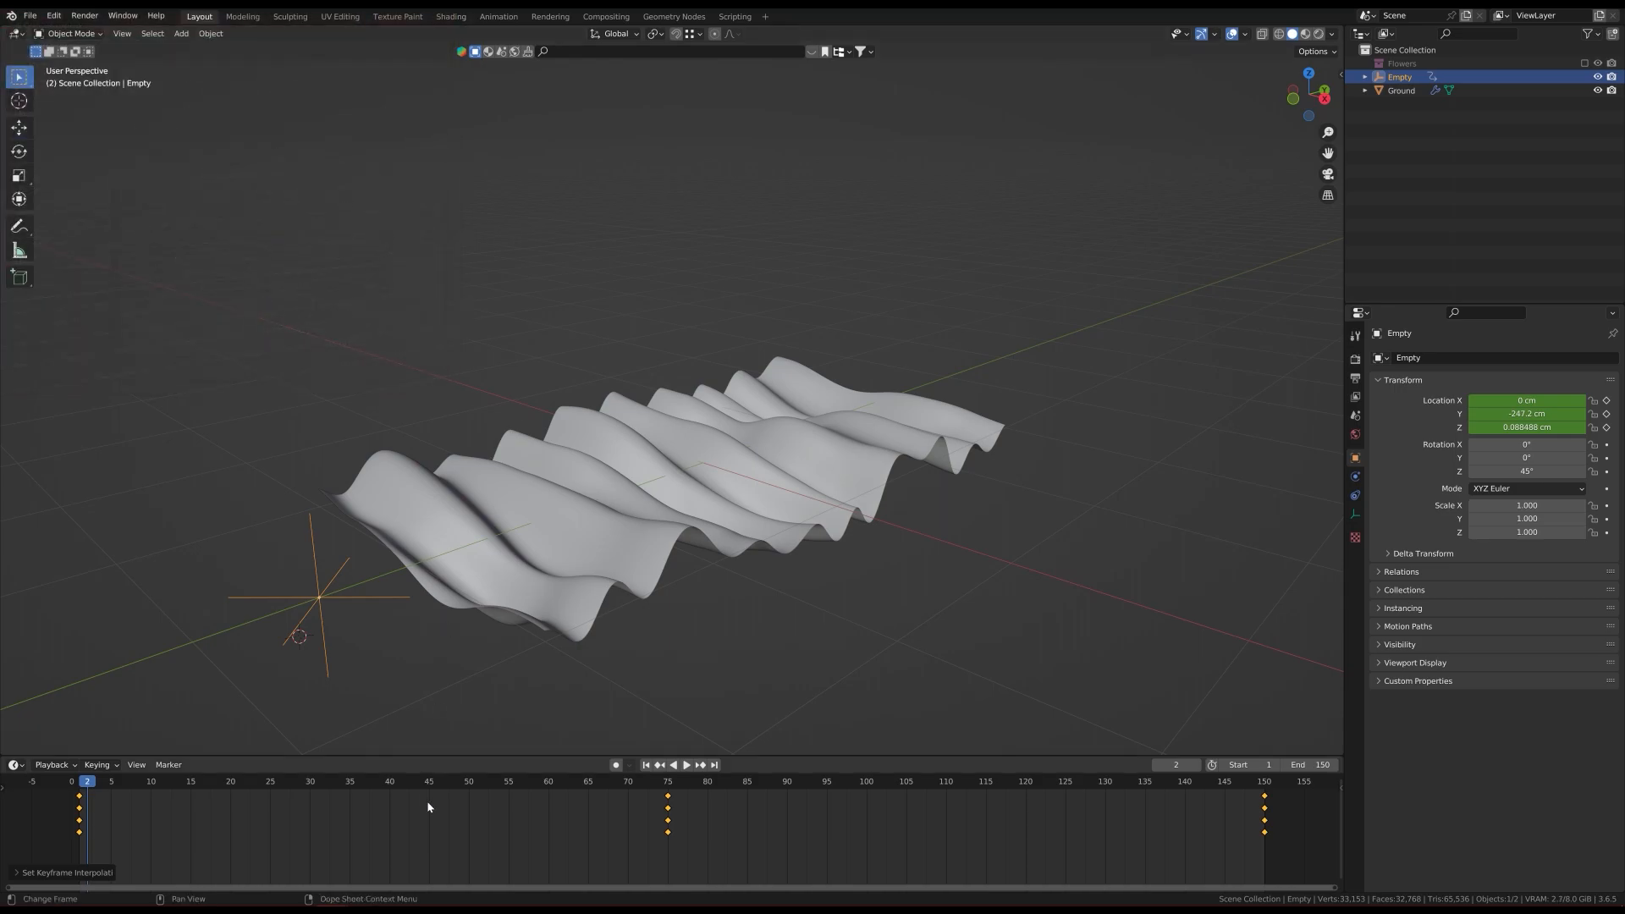
Step: Reapply Bezier interpolation to all of the Empty's keyframes in the Timeline
key("t")
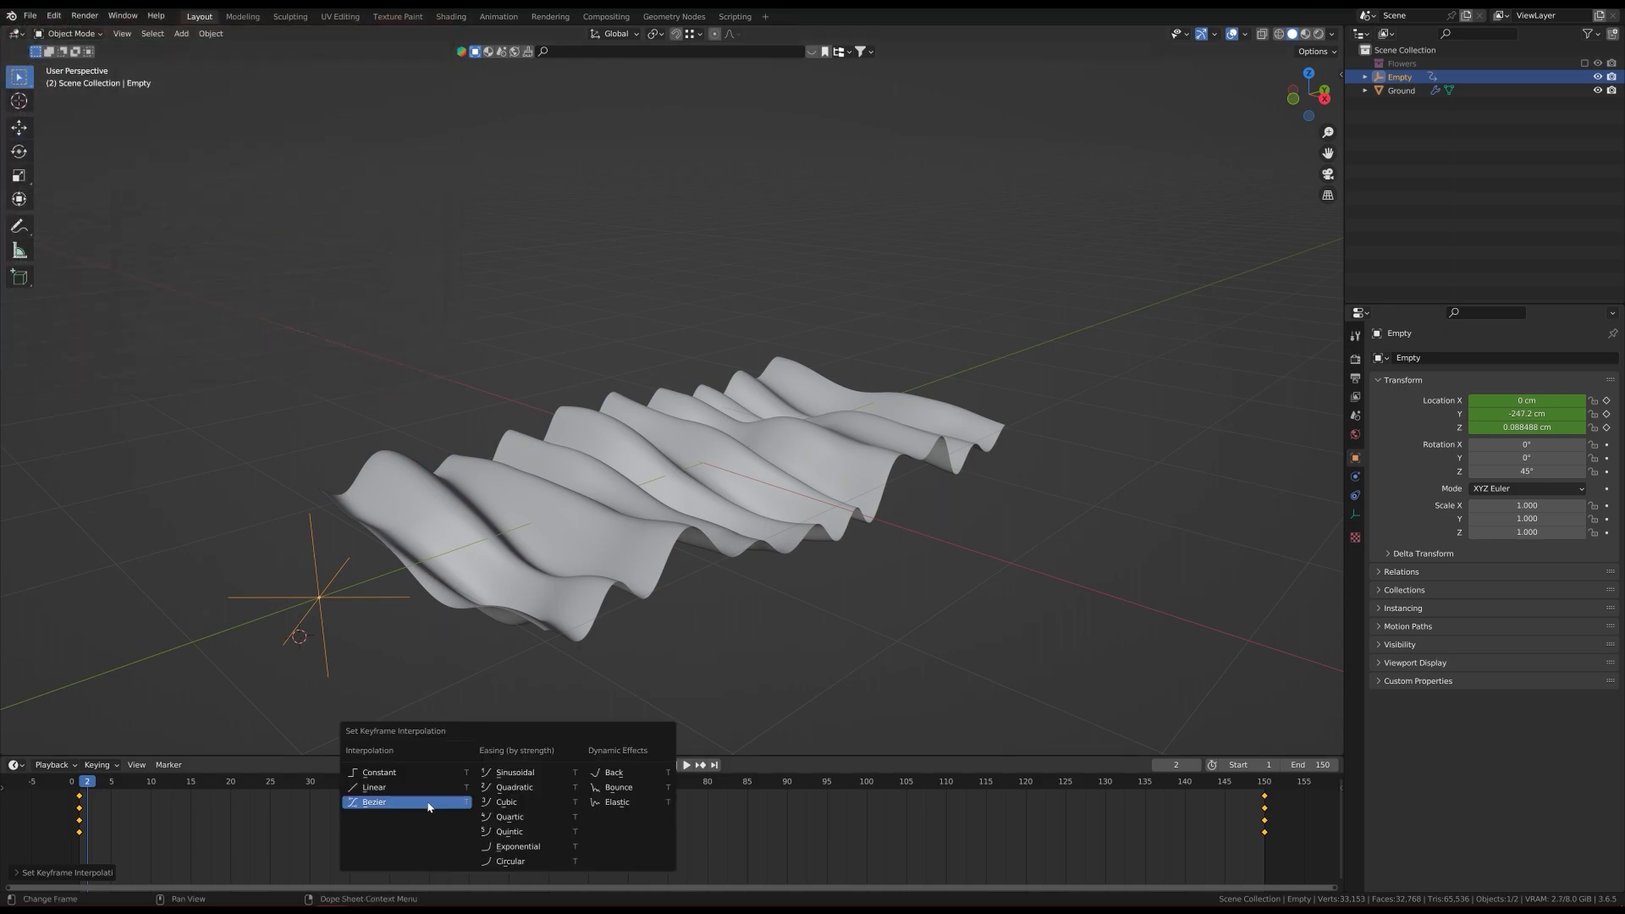
left_click(378, 810)
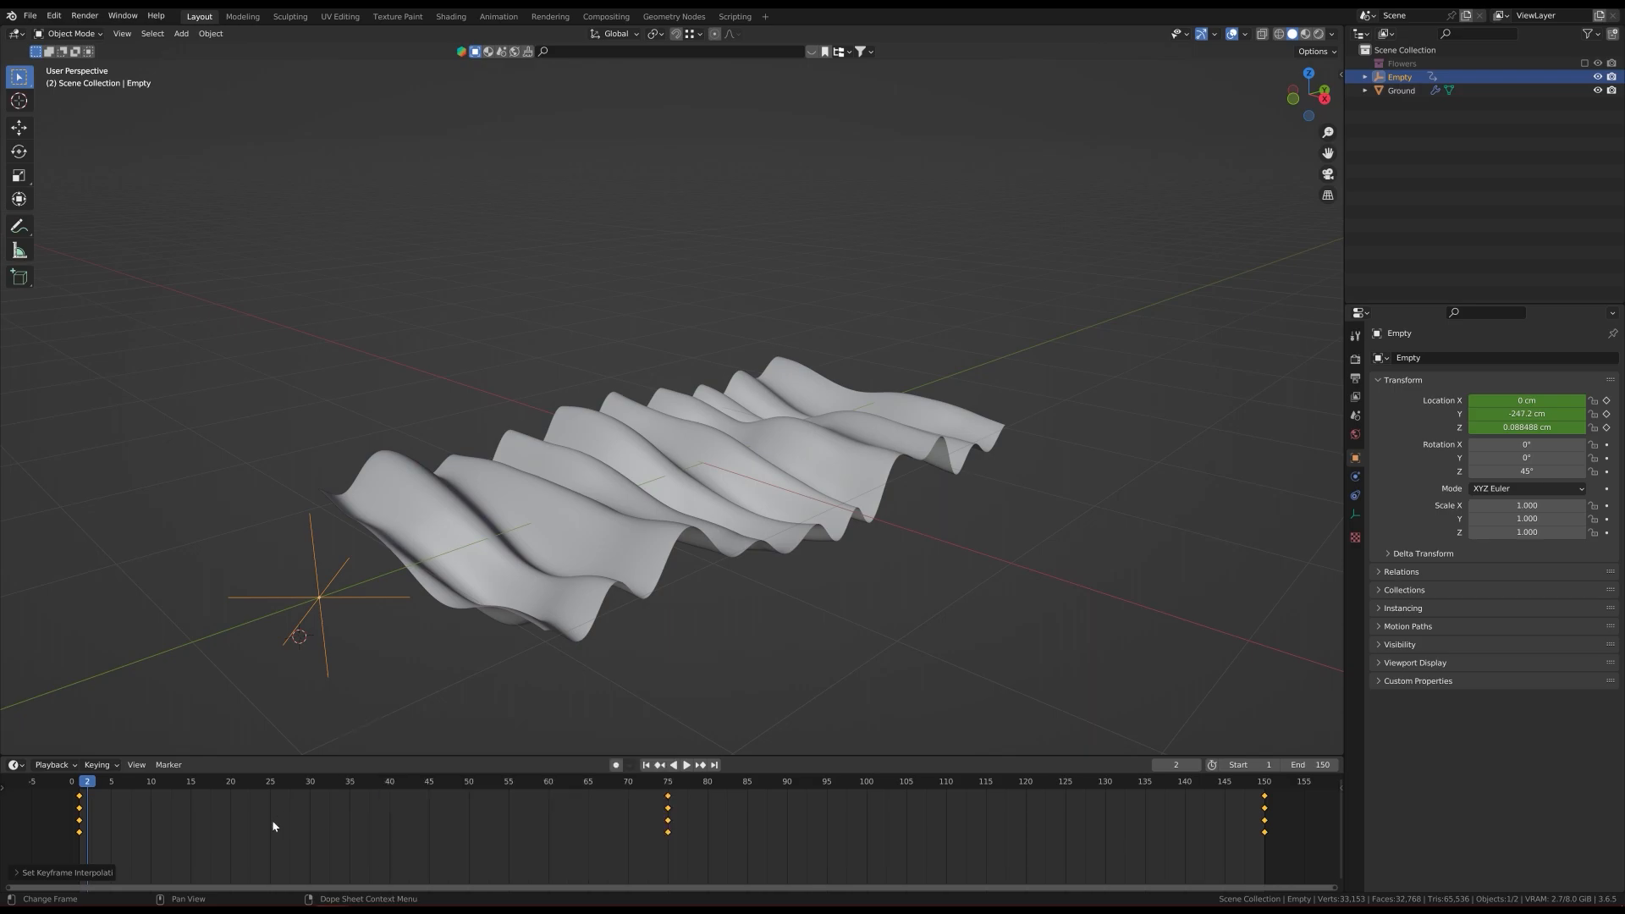
middle_click_drag(345, 598, 370, 635)
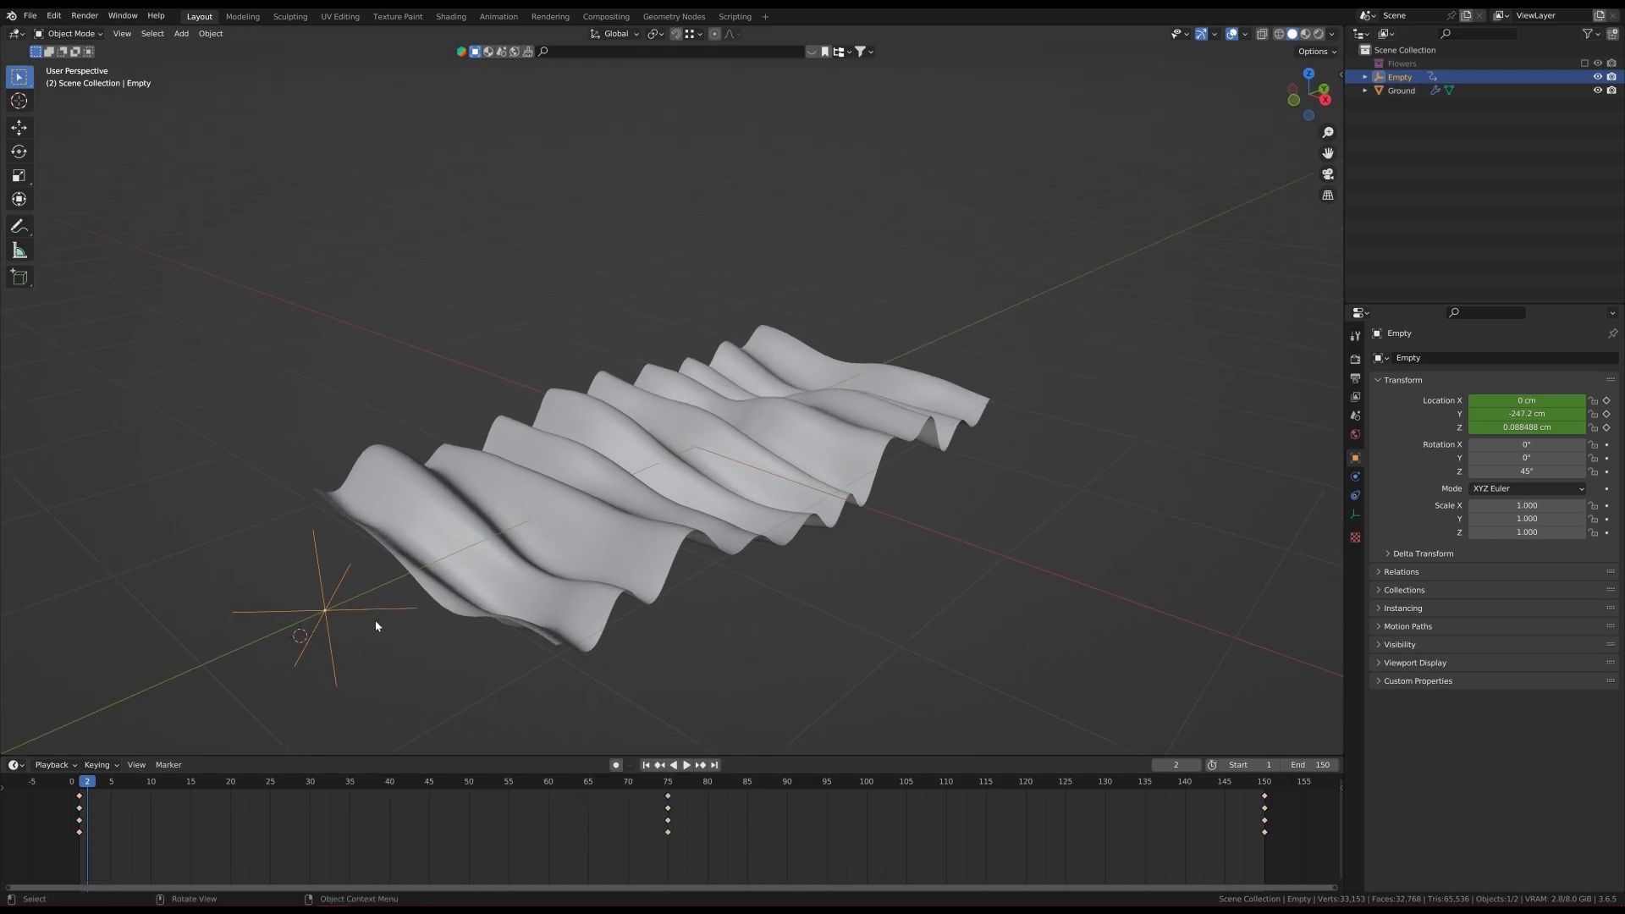
Step: Switch to the Animation workspace, delete the Empty's X and Y Location channels, and play the remaining Z Location animation
left_click(498, 17)
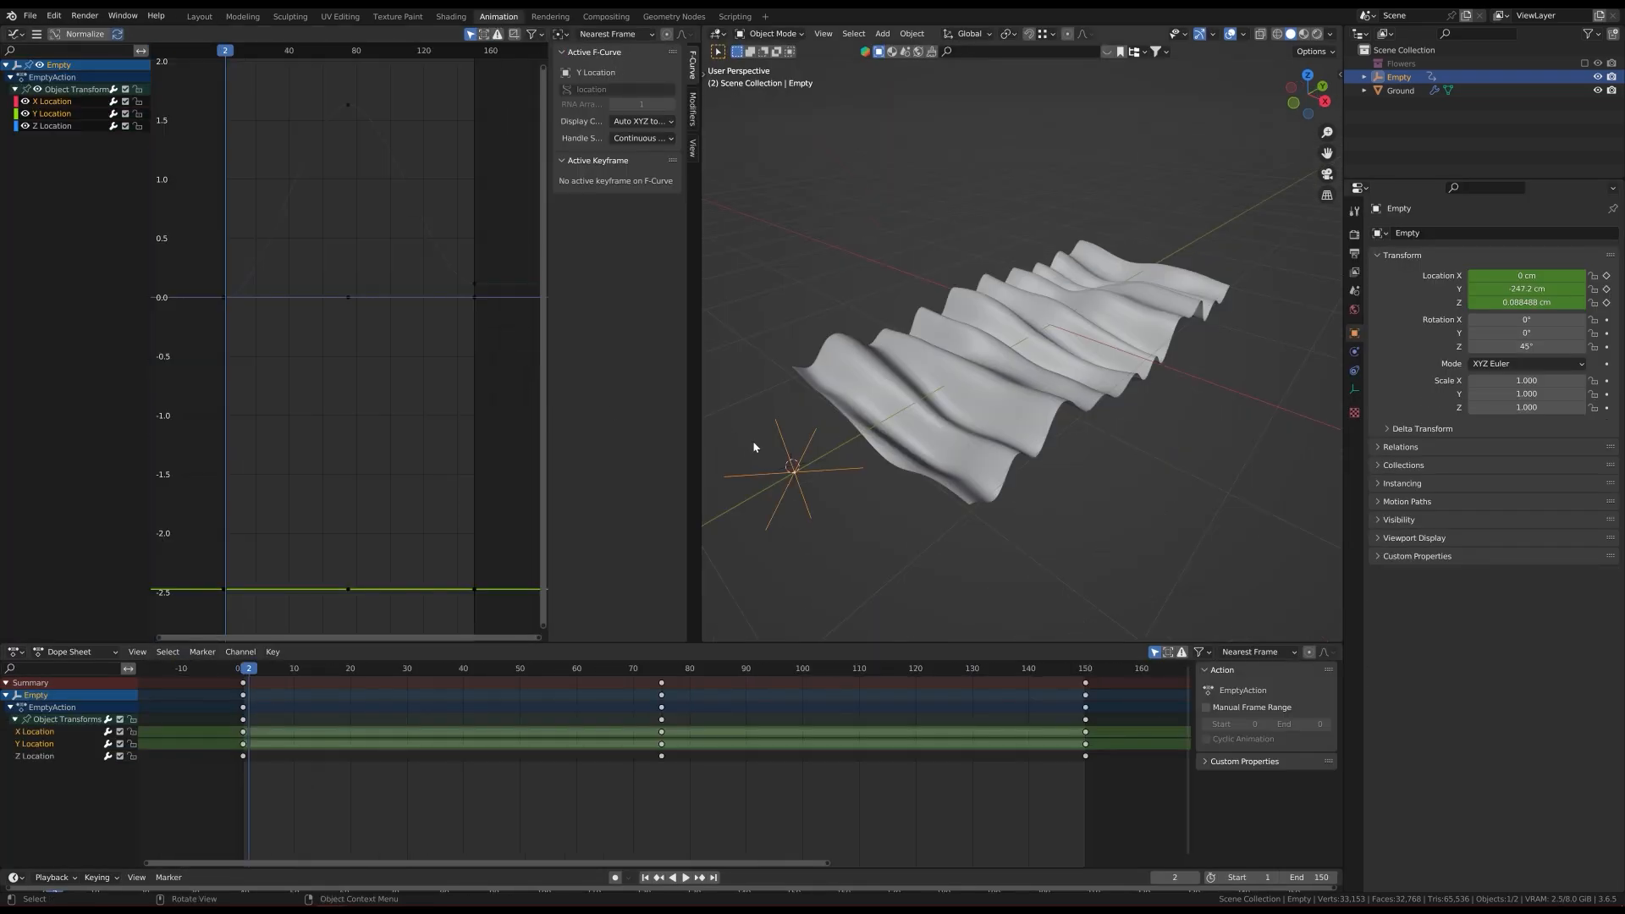
left_click(58, 127)
left_click(52, 114)
left_click(52, 102, "shift")
key("x")
scroll(369, 296, "down", 2)
key("space")
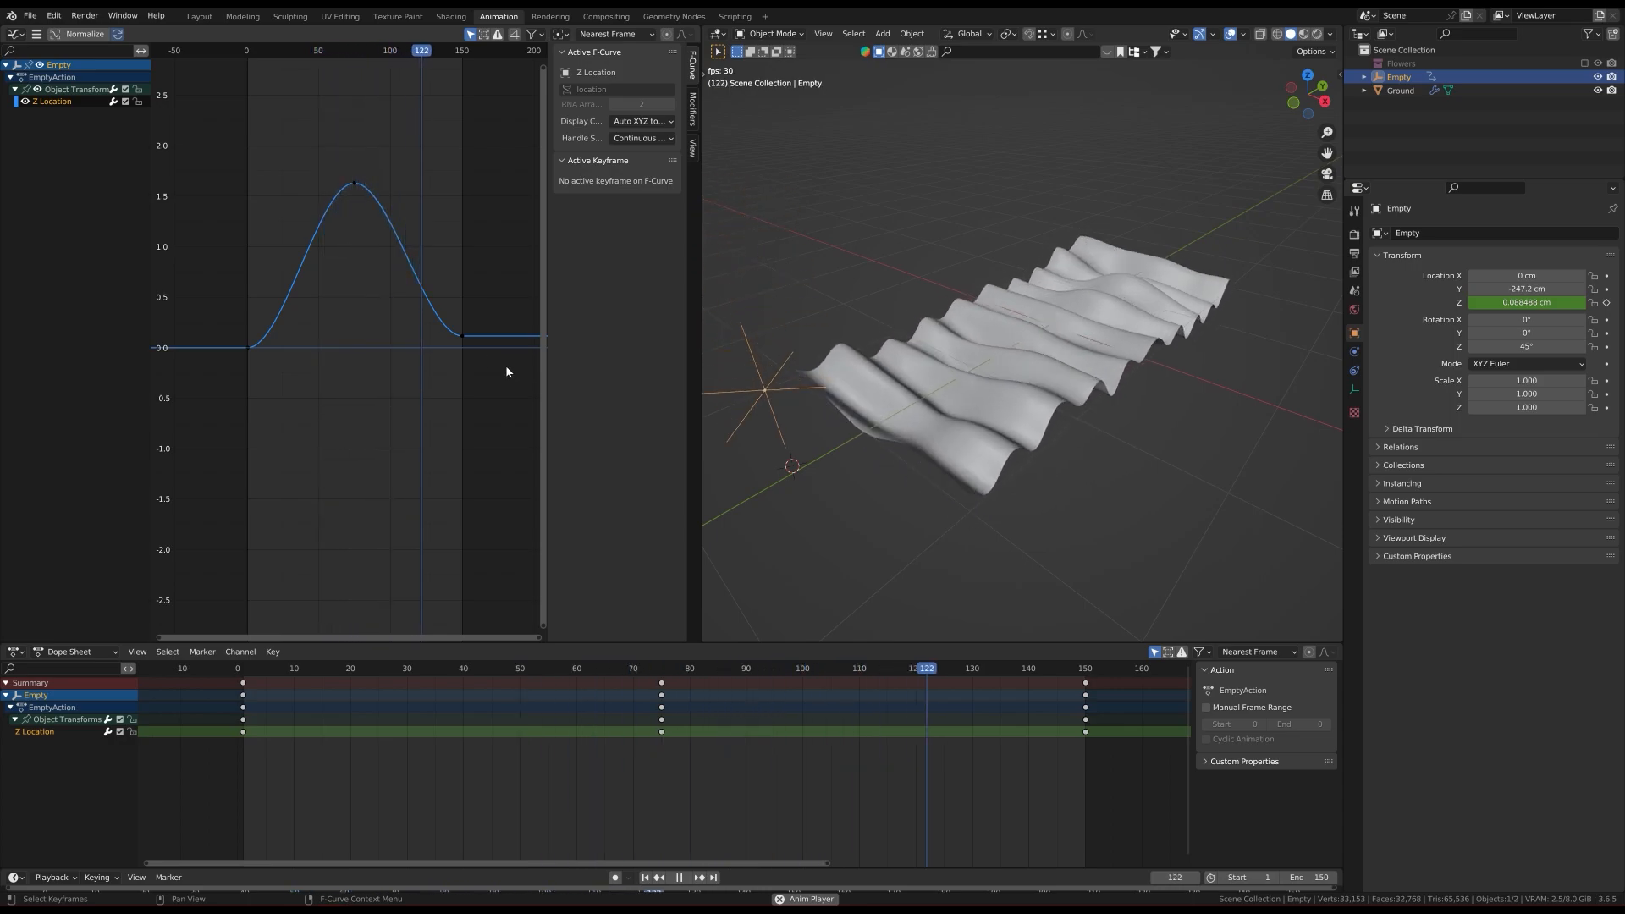
key("shift+Left")
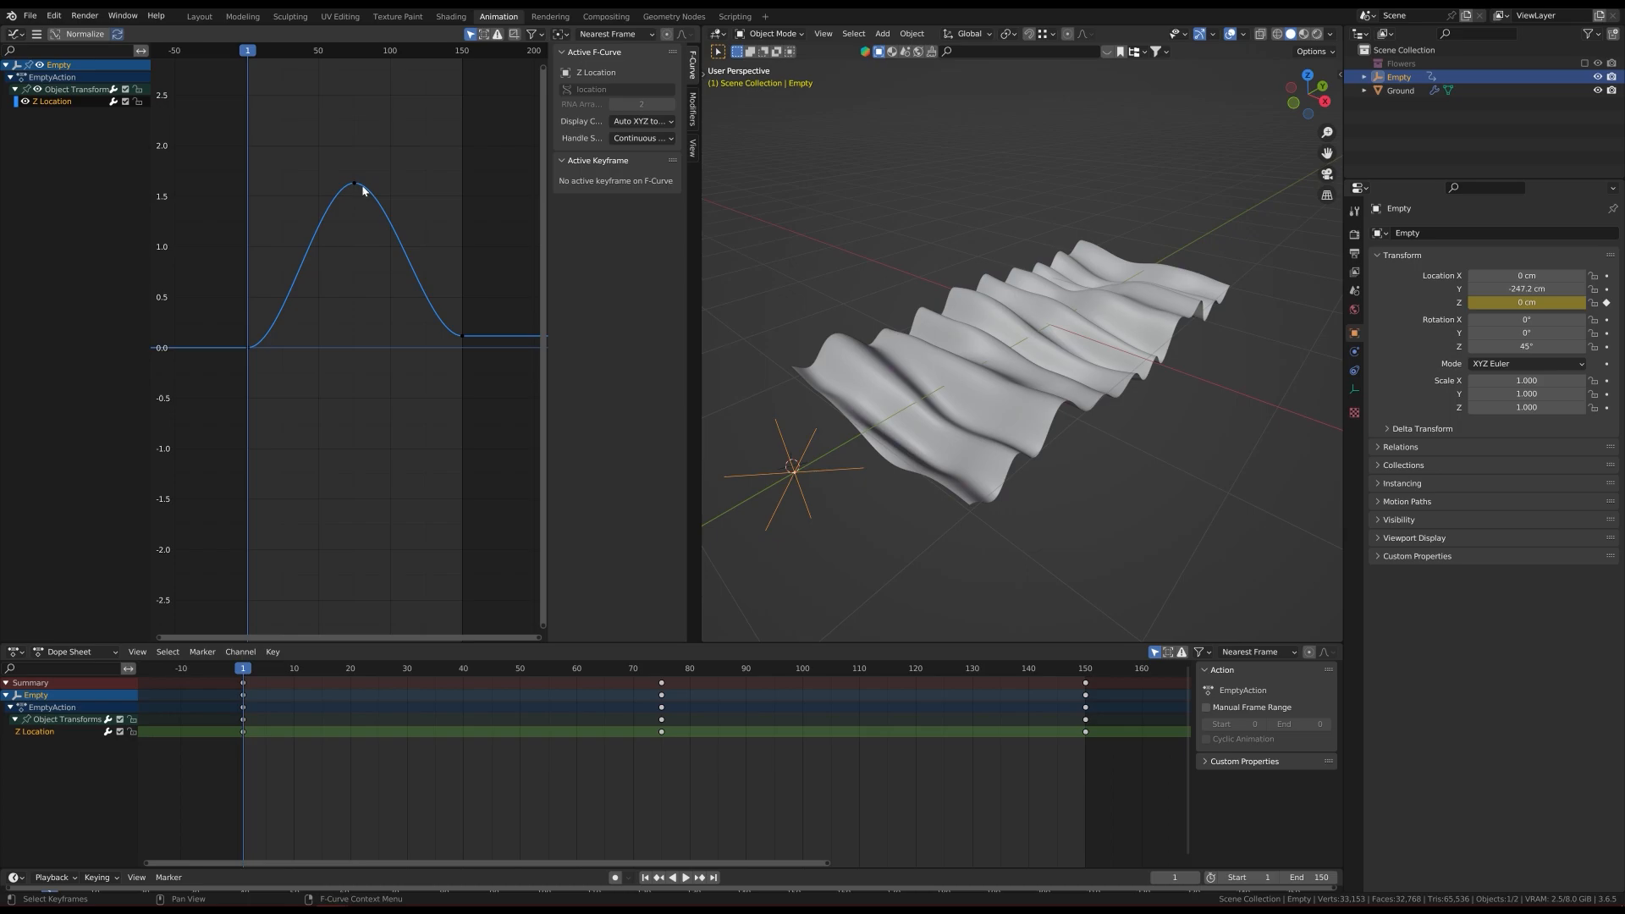
Step: Frame the whole Z Location curve in the Graph Editor and select all its keyframes
left_click(464, 337)
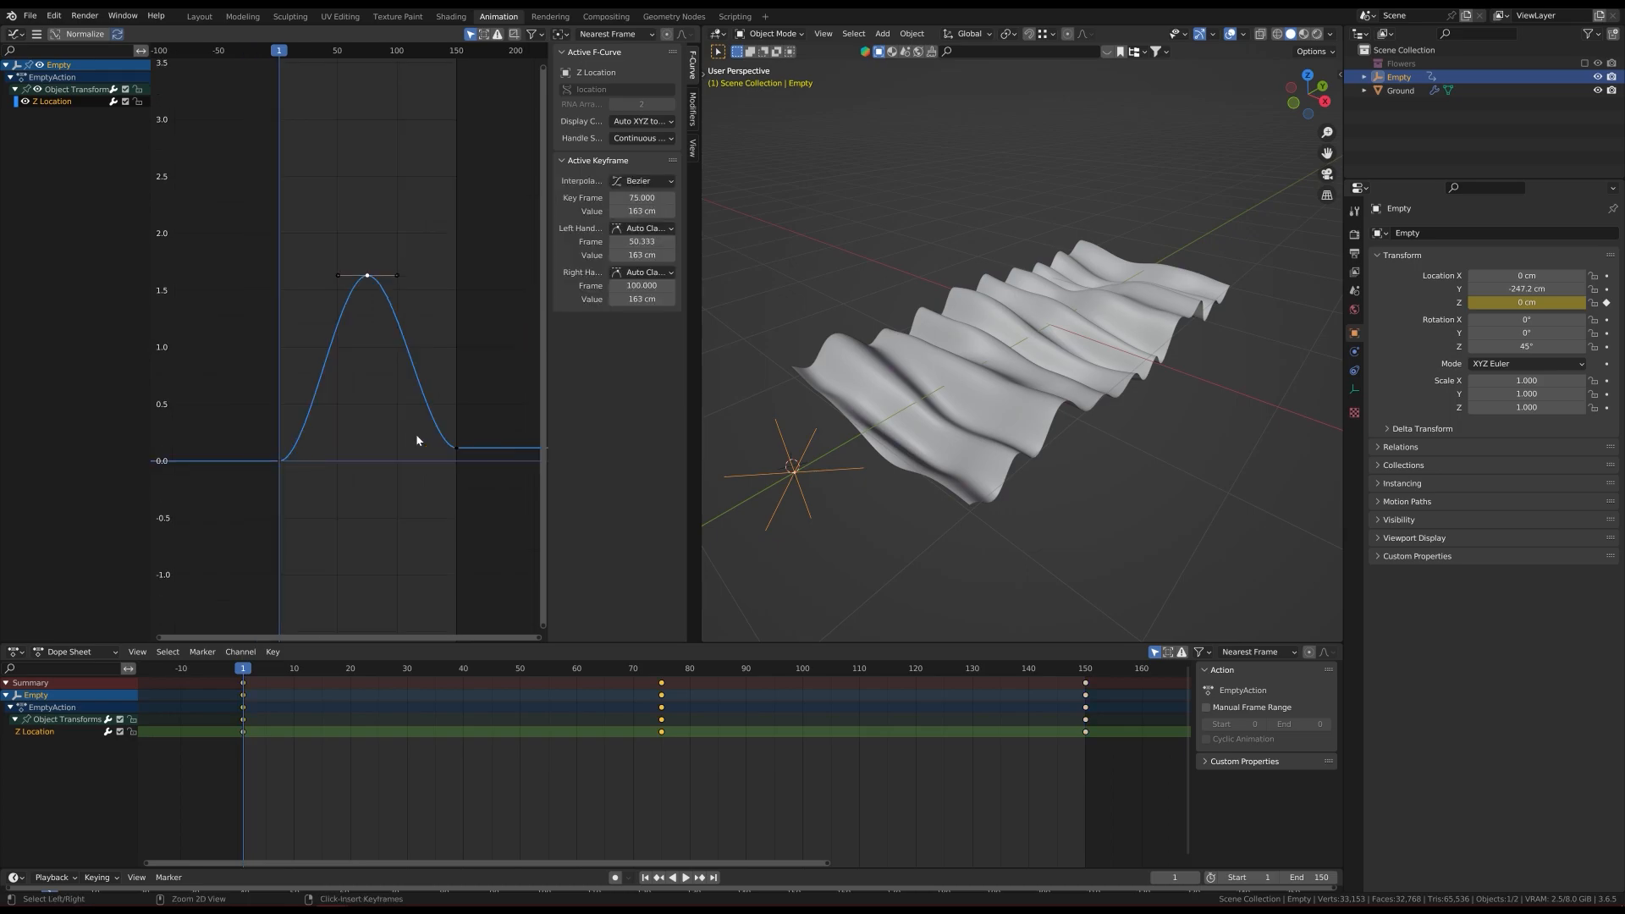
left_click(416, 444)
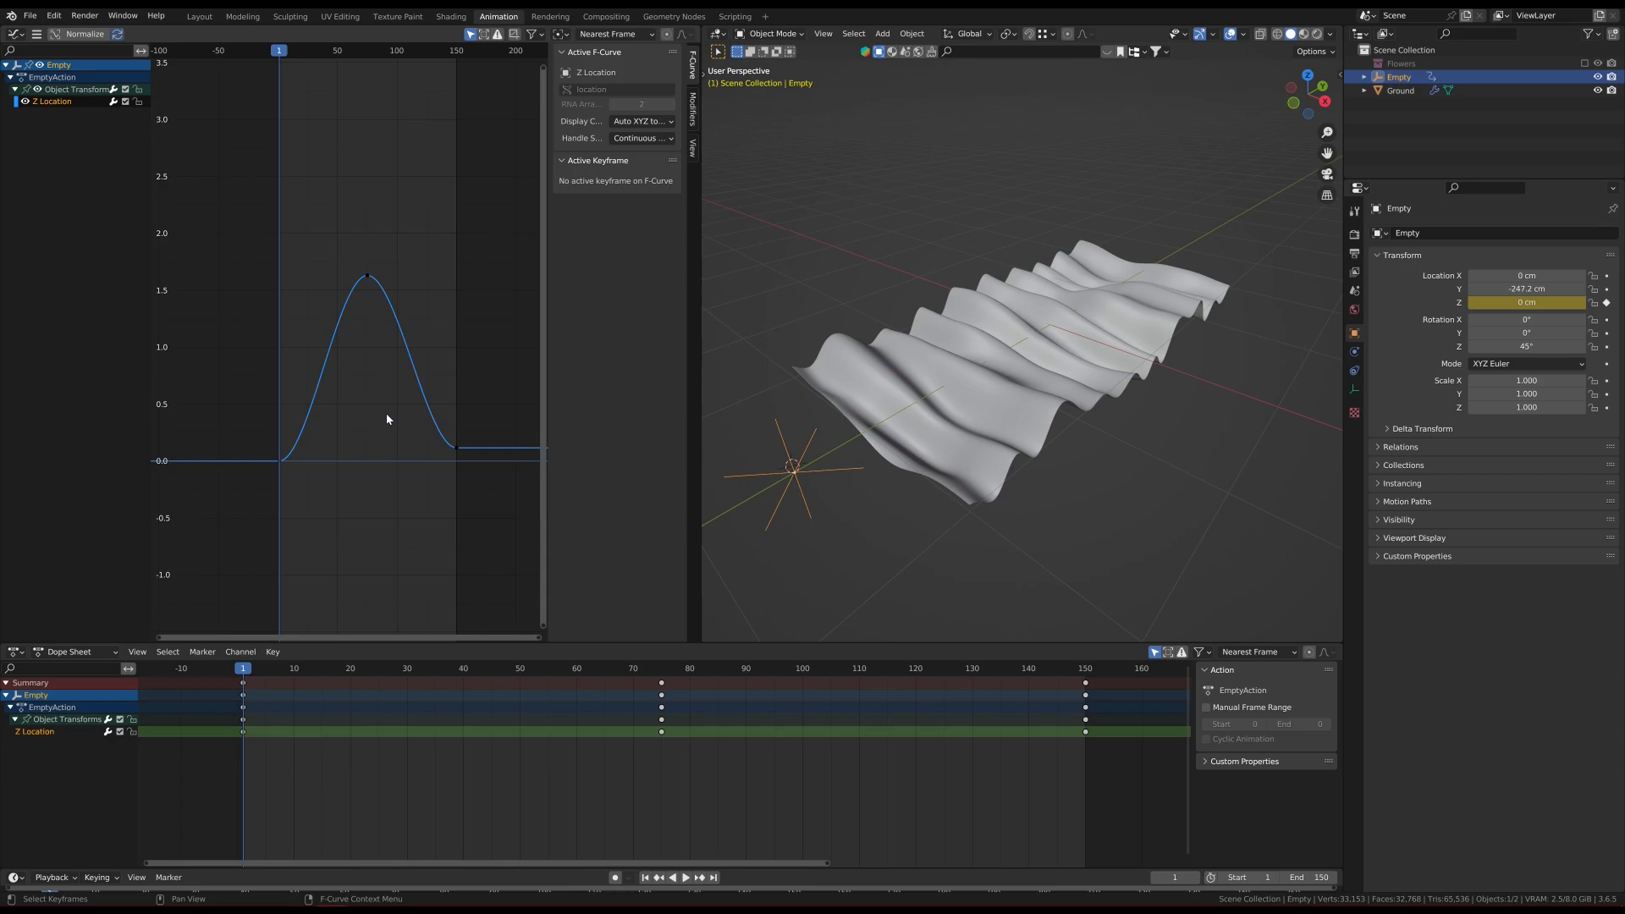
mouse_move(379, 400)
middle_mouse_down("ctrl")
mouse_move(409, 403)
mouse_move(381, 409)
mouse_move(398, 418)
middle_mouse_up("ctrl")
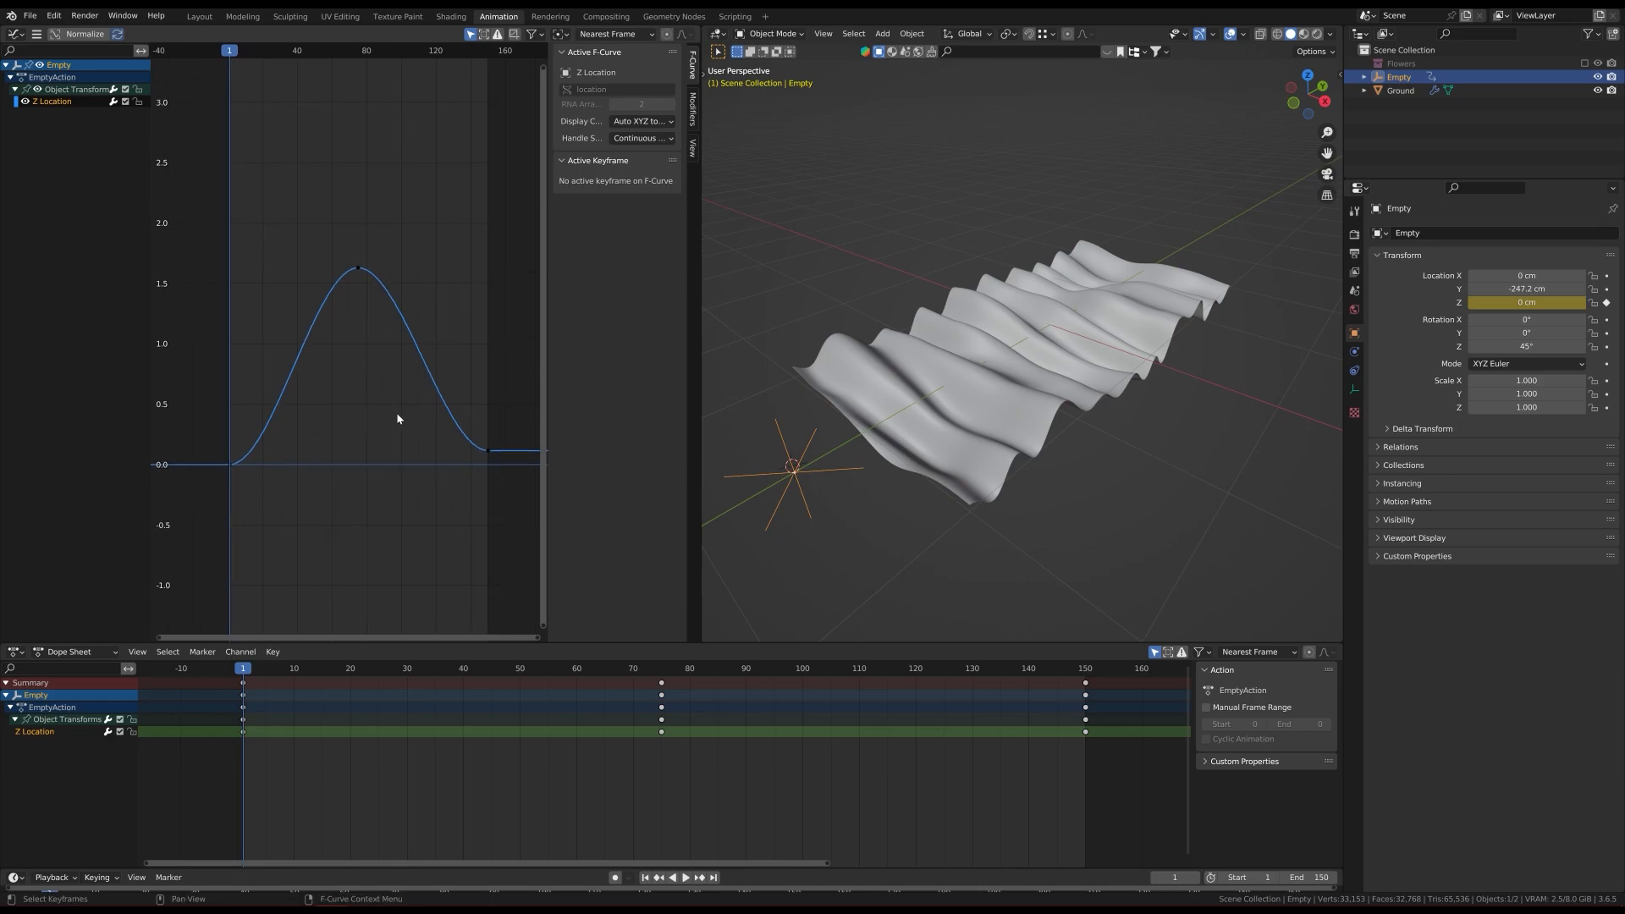
key("Home")
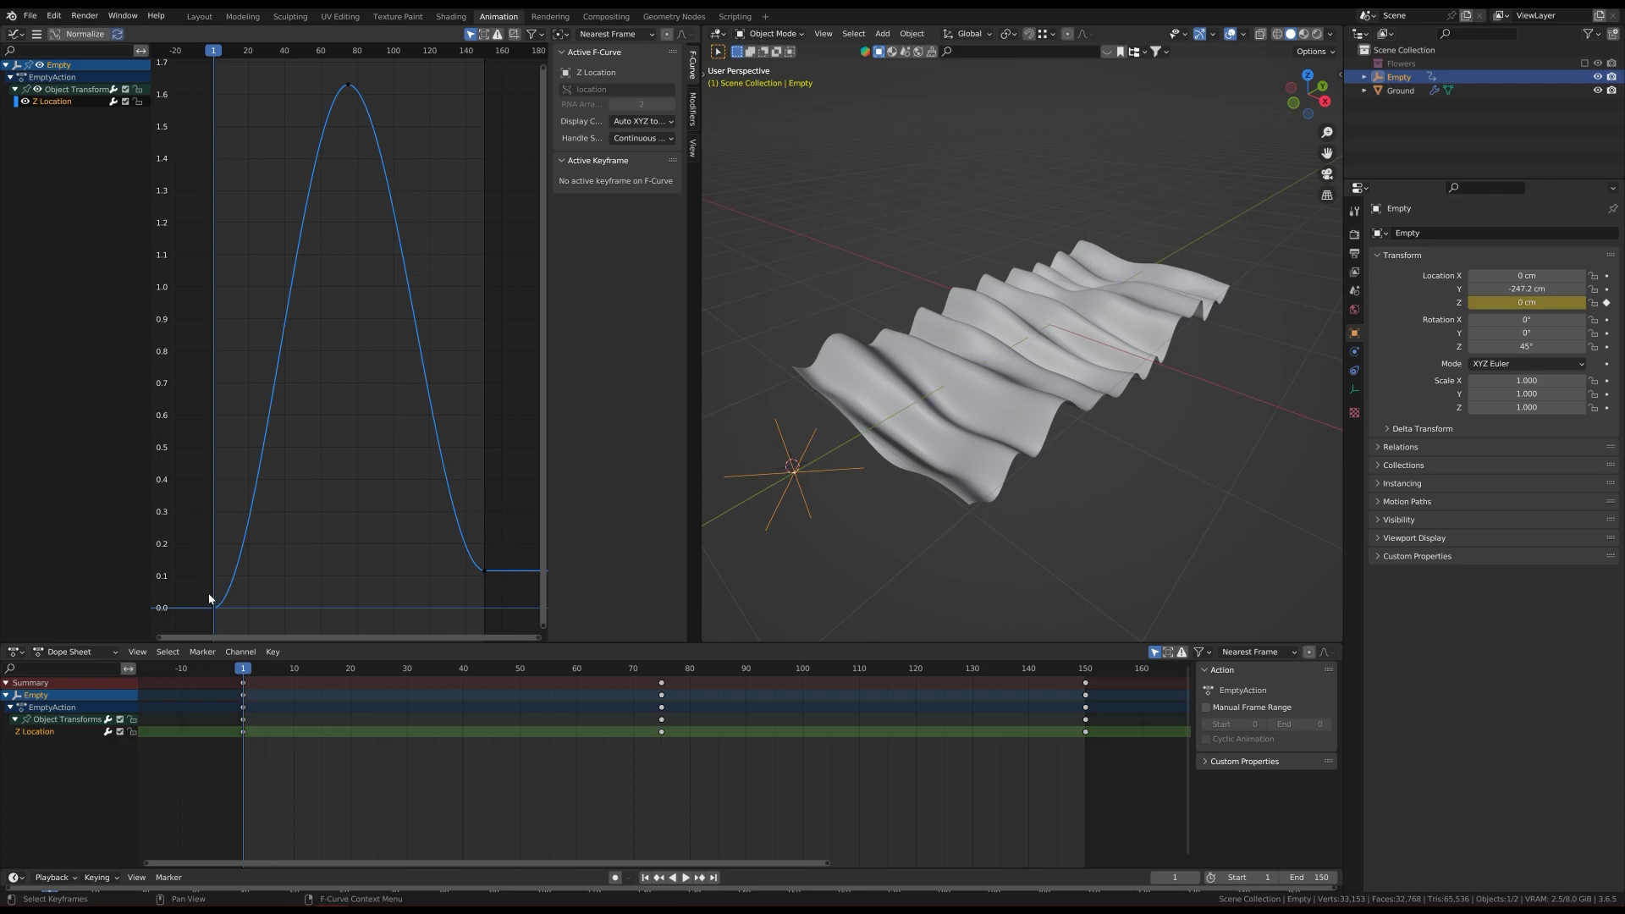
key("a")
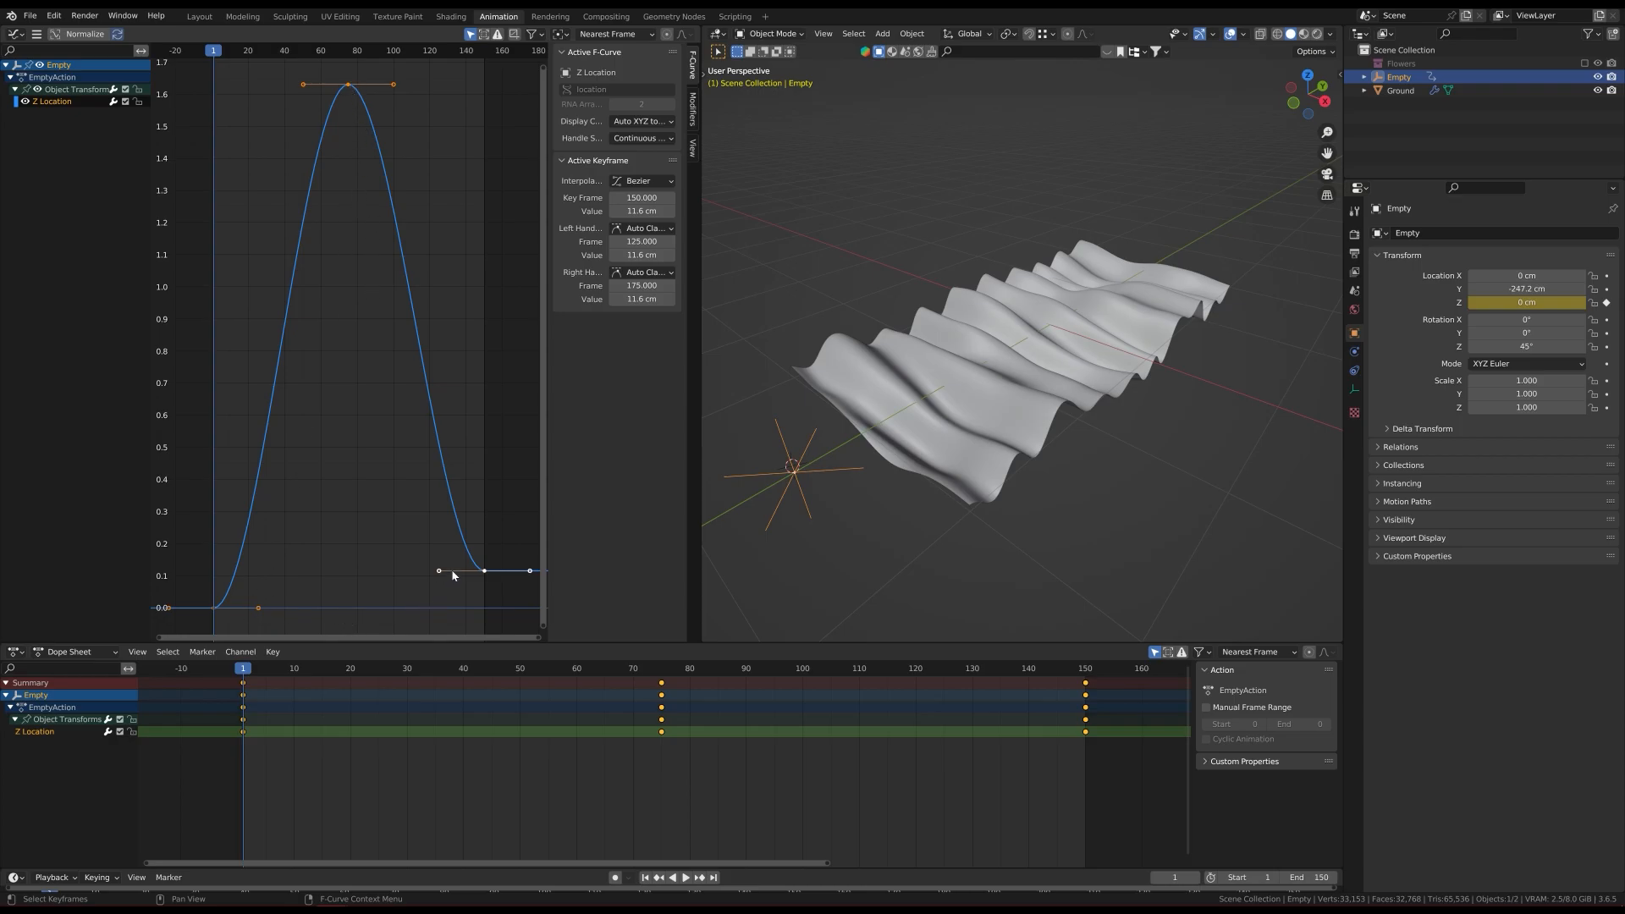
Step: Play the ground animation and compare it with the "Growing flowers animation" reference video, closing the video when done
middle_click_drag(907, 440, 912, 487)
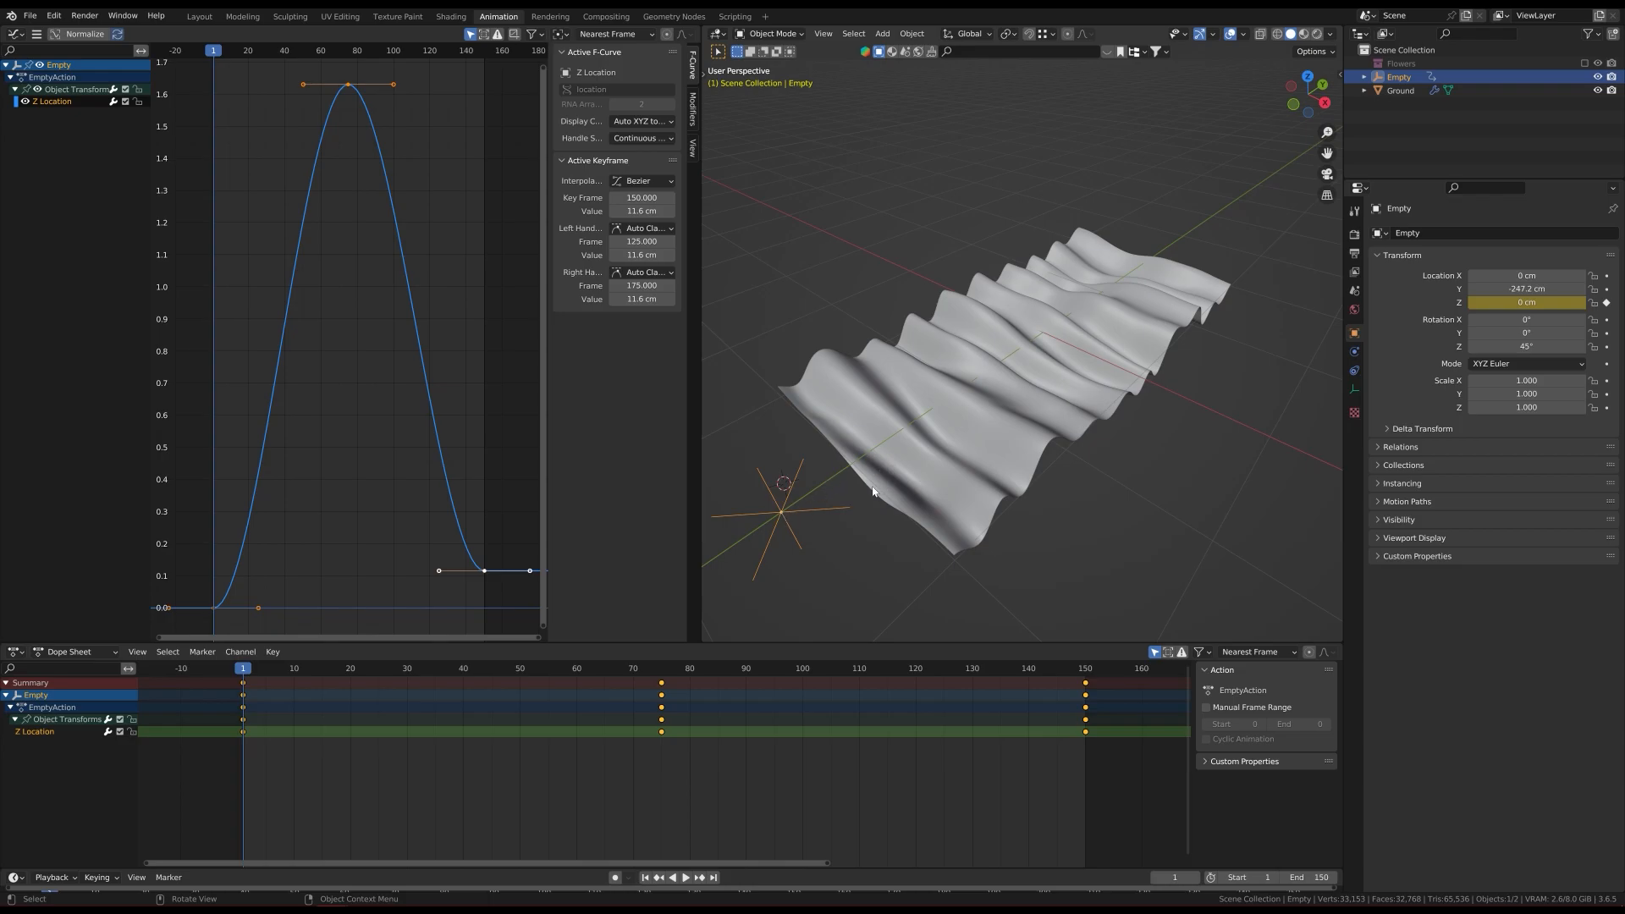
middle_click_drag(891, 502, 805, 495)
key("space")
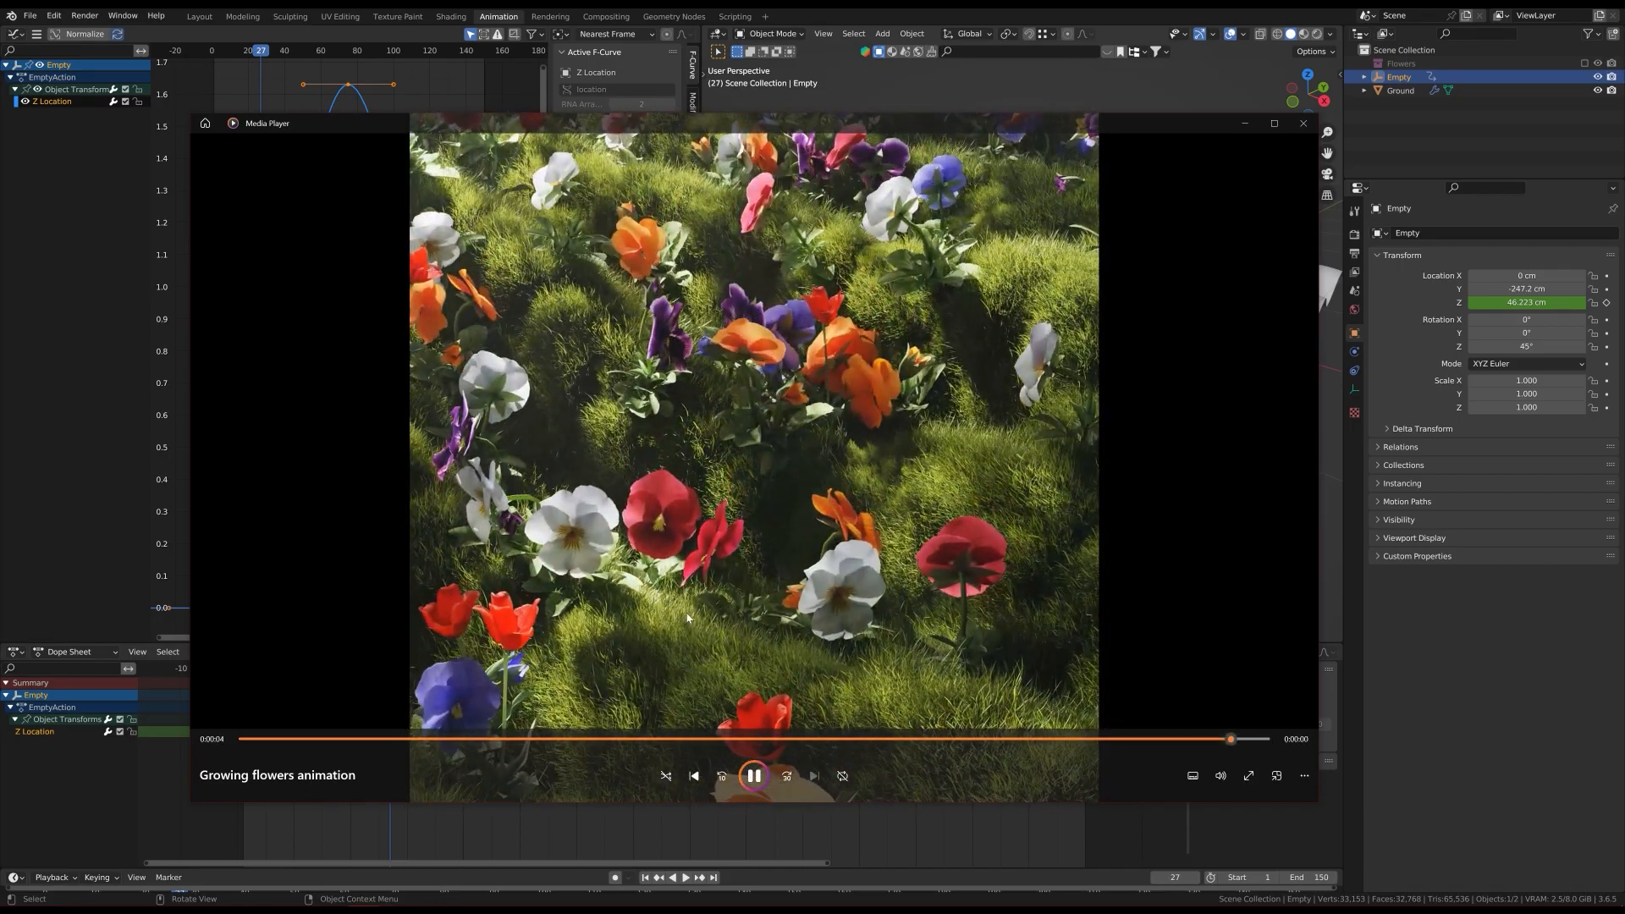
left_click(757, 776)
left_click(1302, 124)
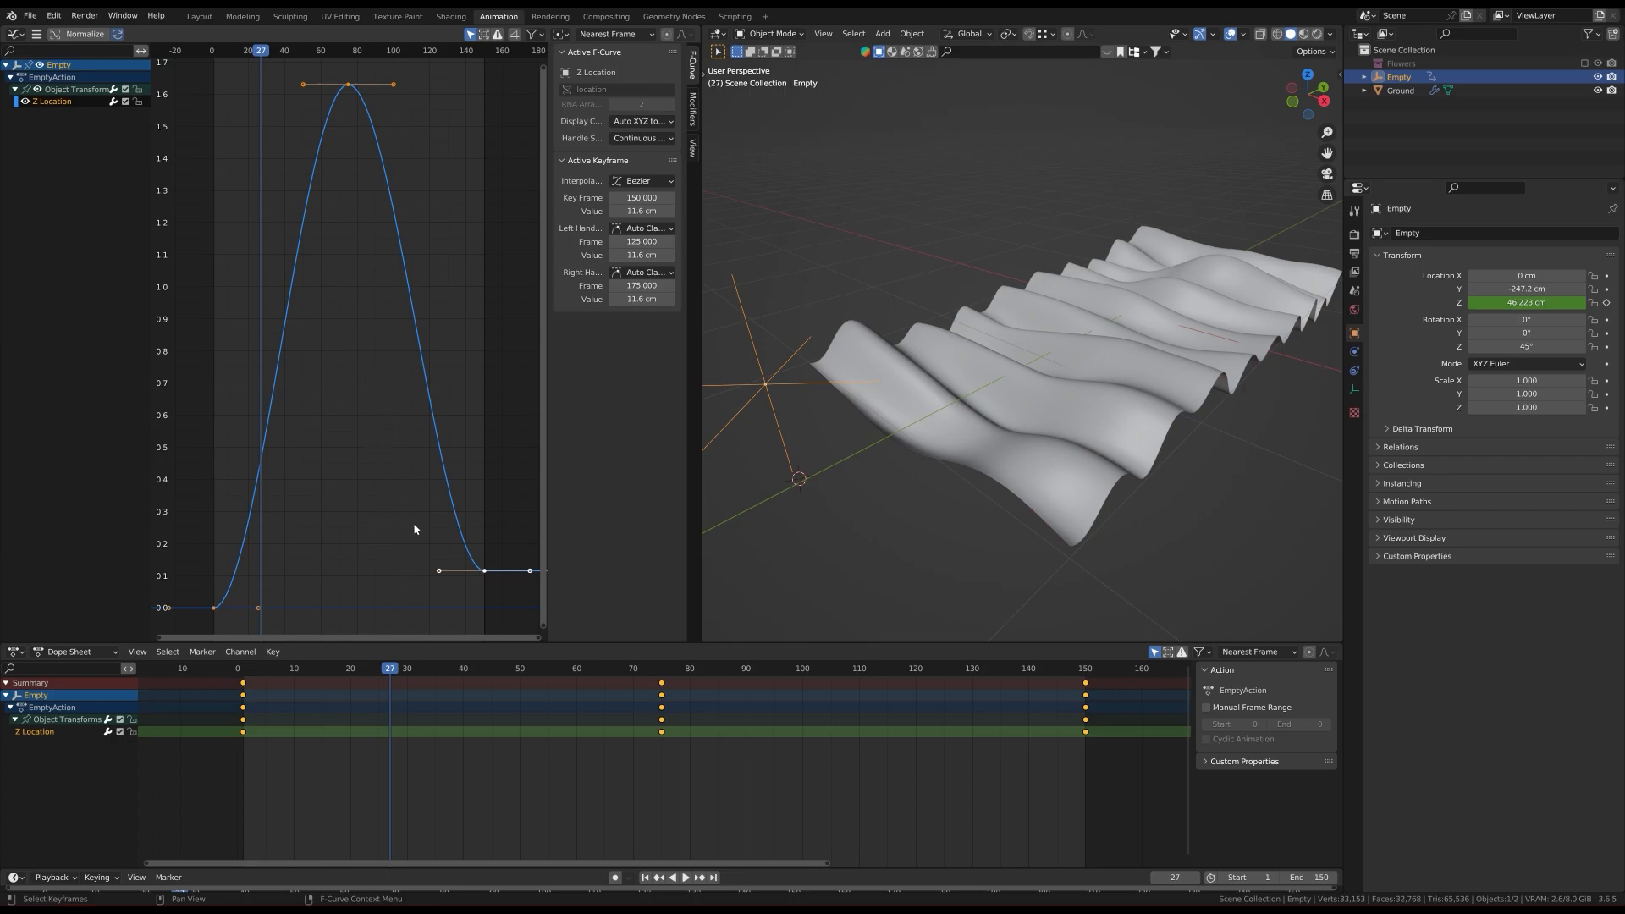
left_click(498, 313)
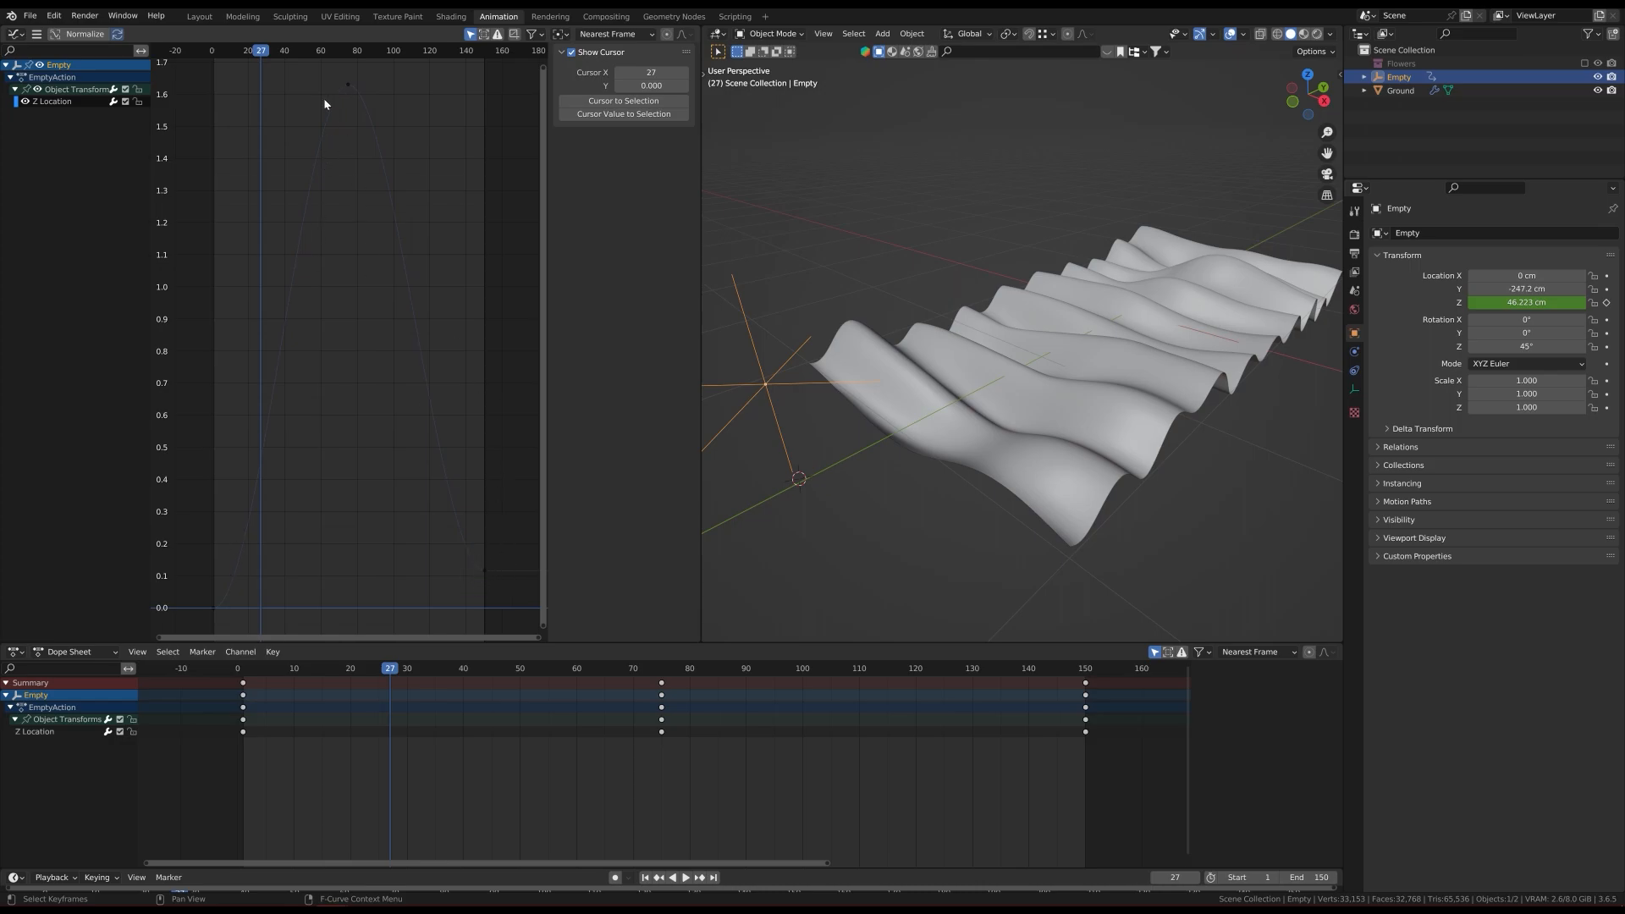
key("a")
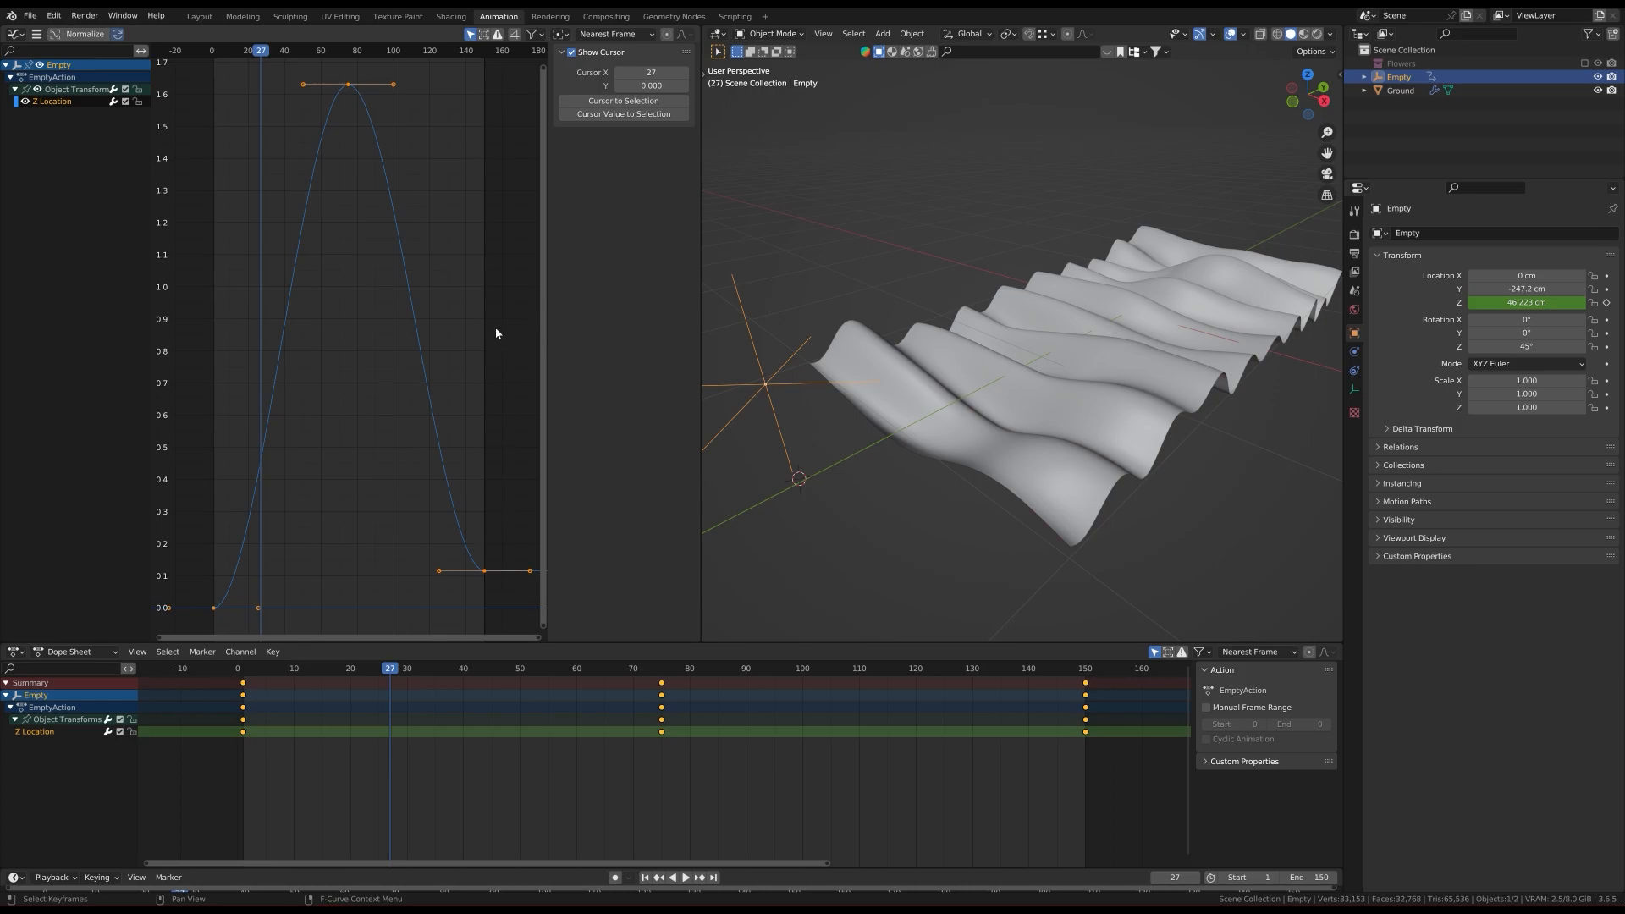
key("s")
right_click(452, 324)
key("period")
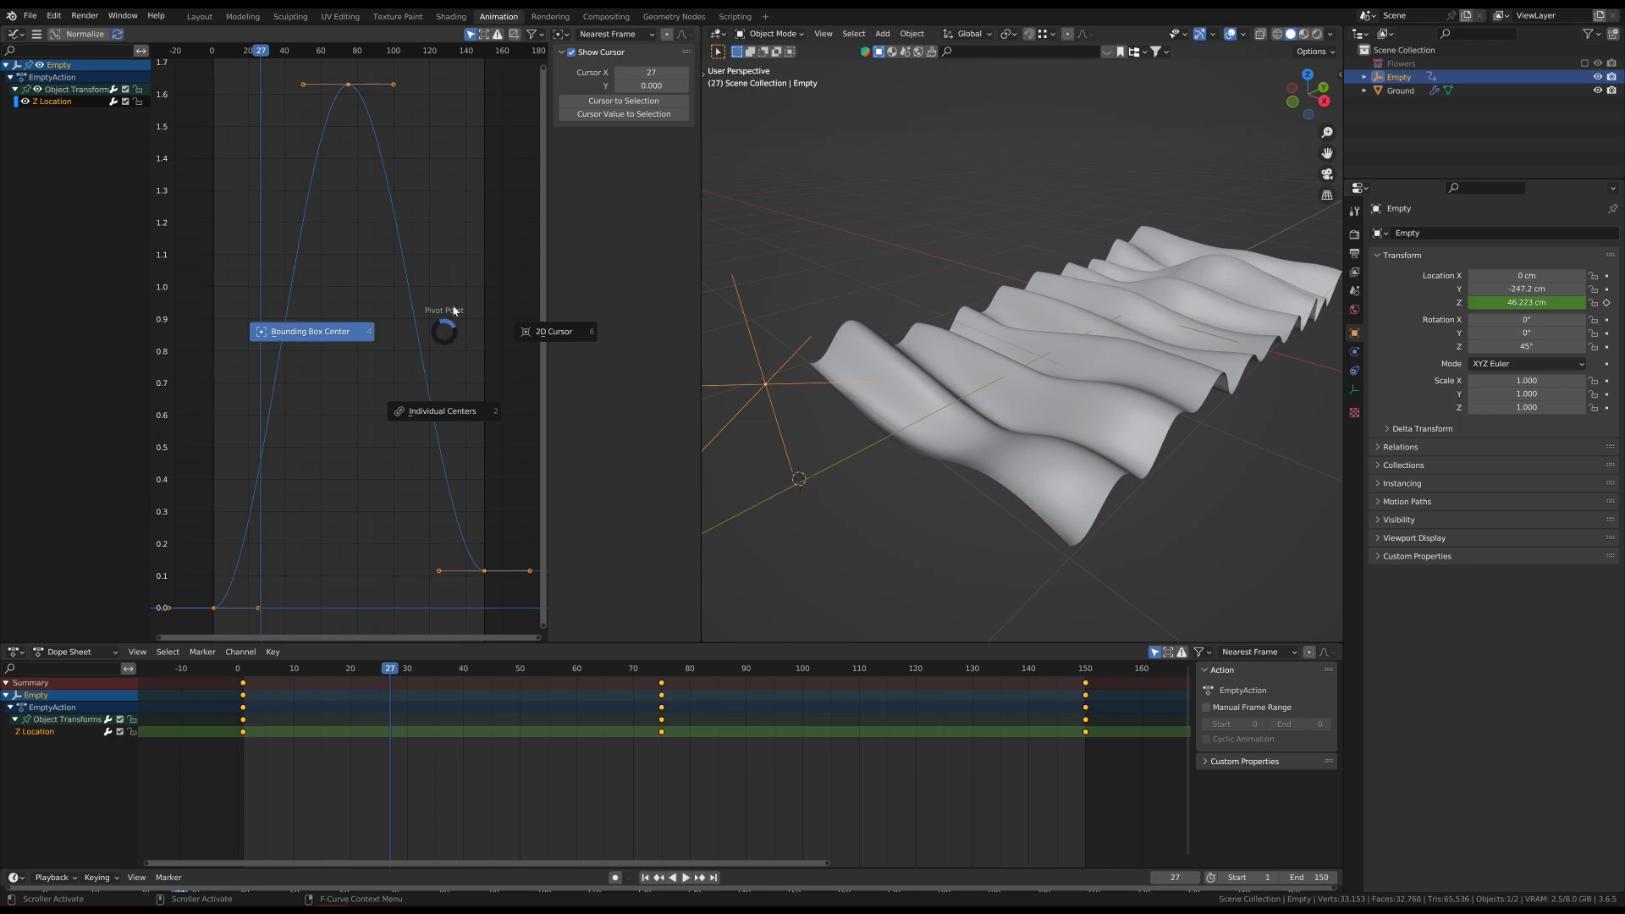
key("Escape")
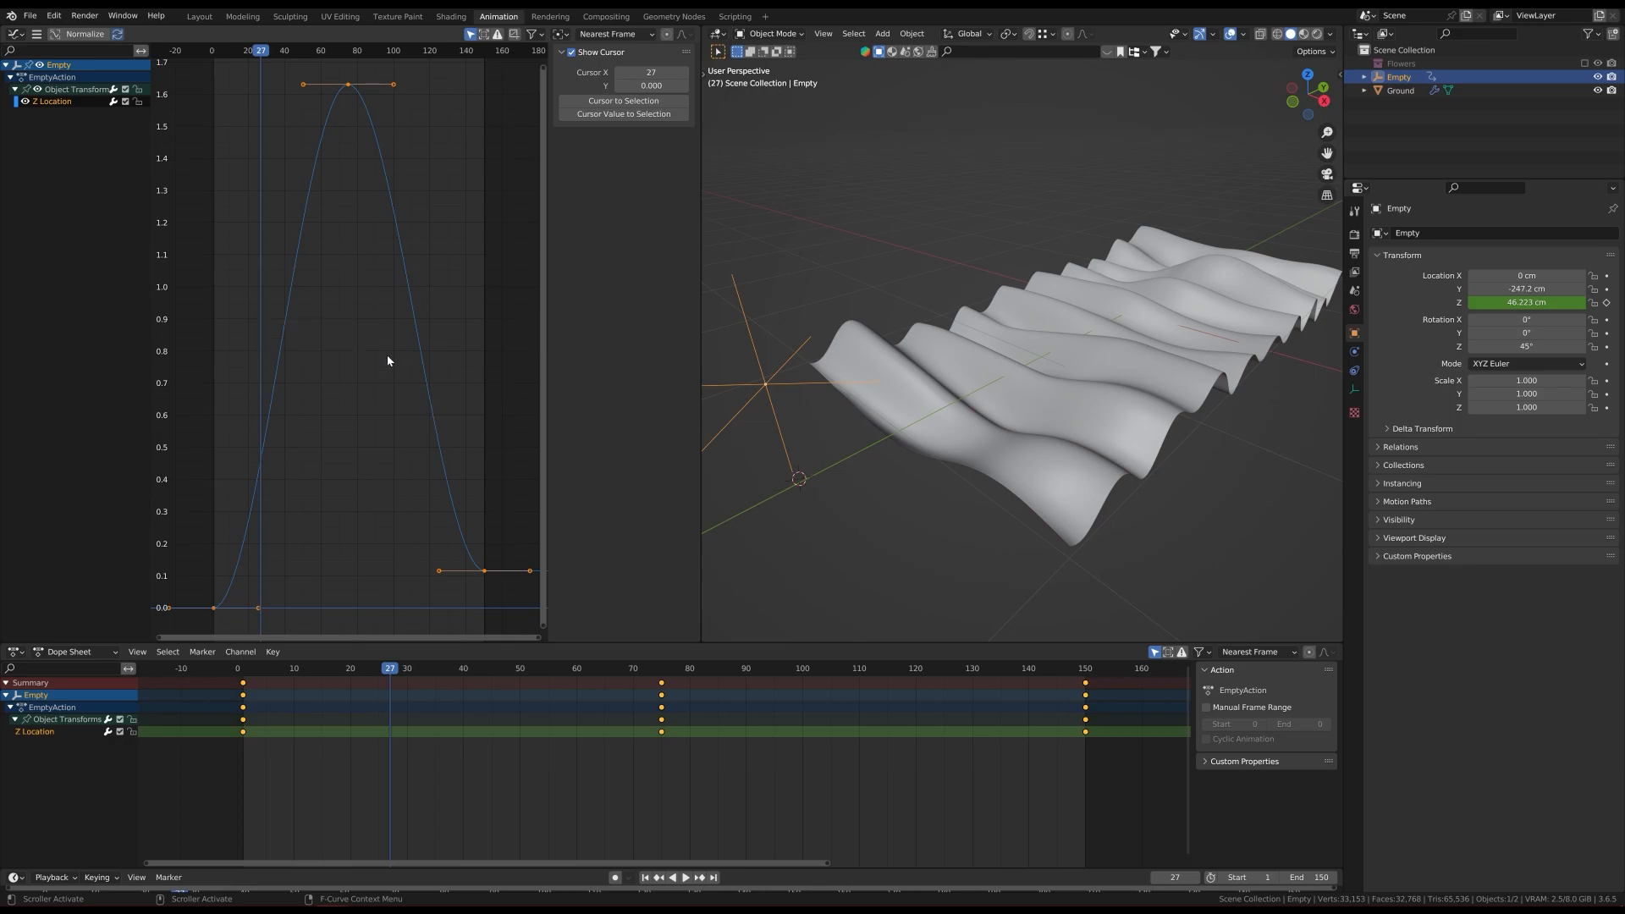
key("s")
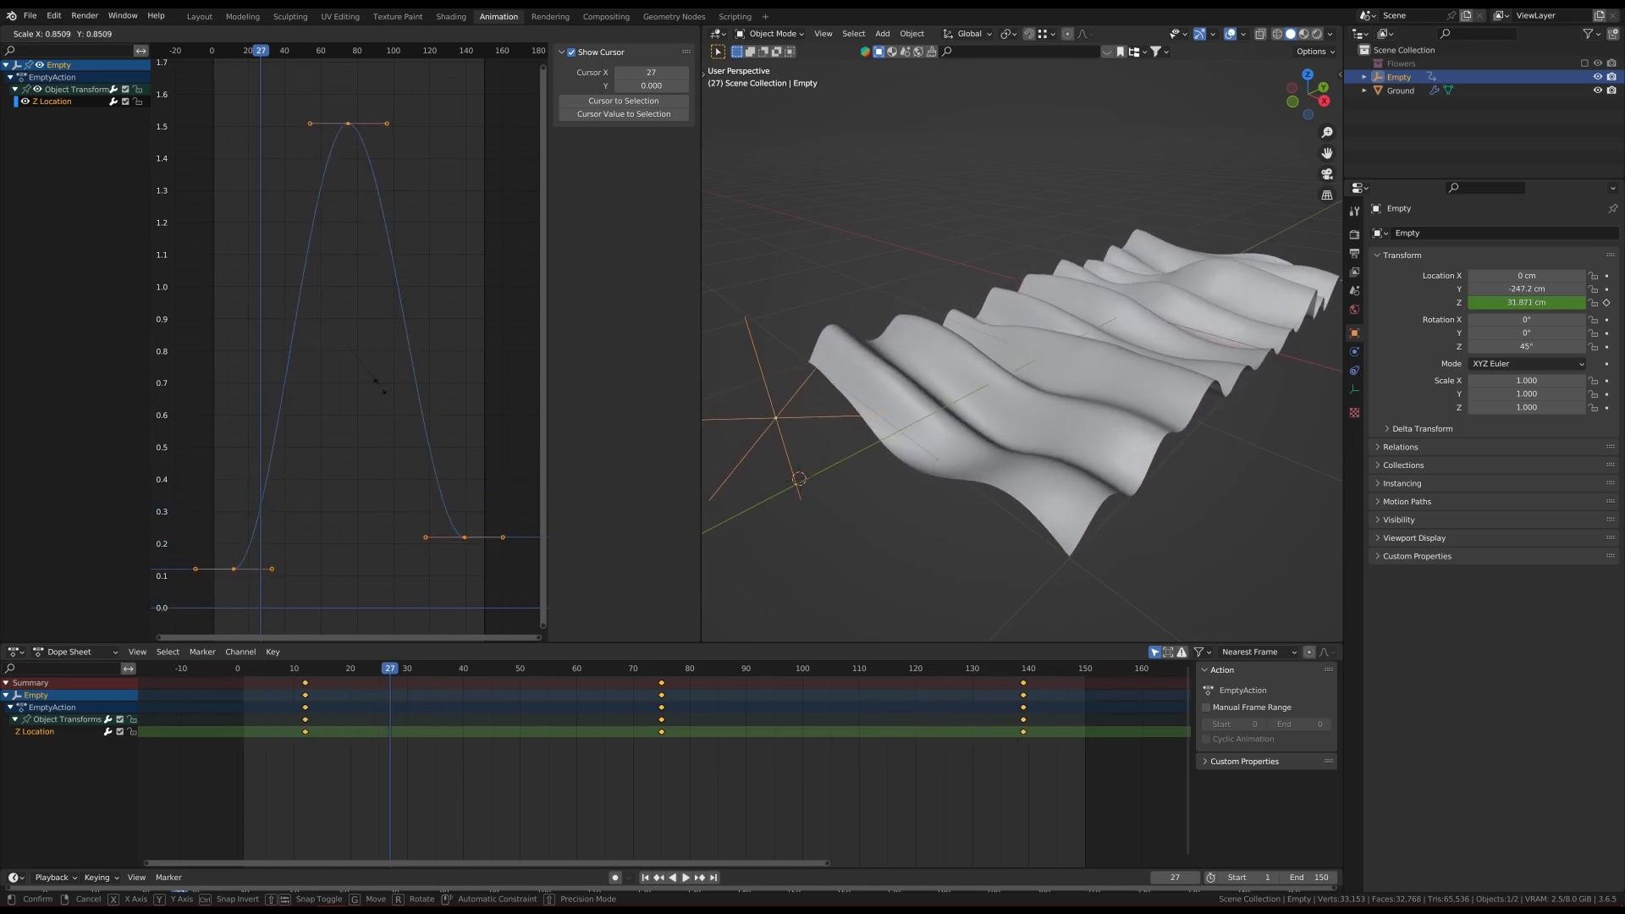
right_click(372, 414)
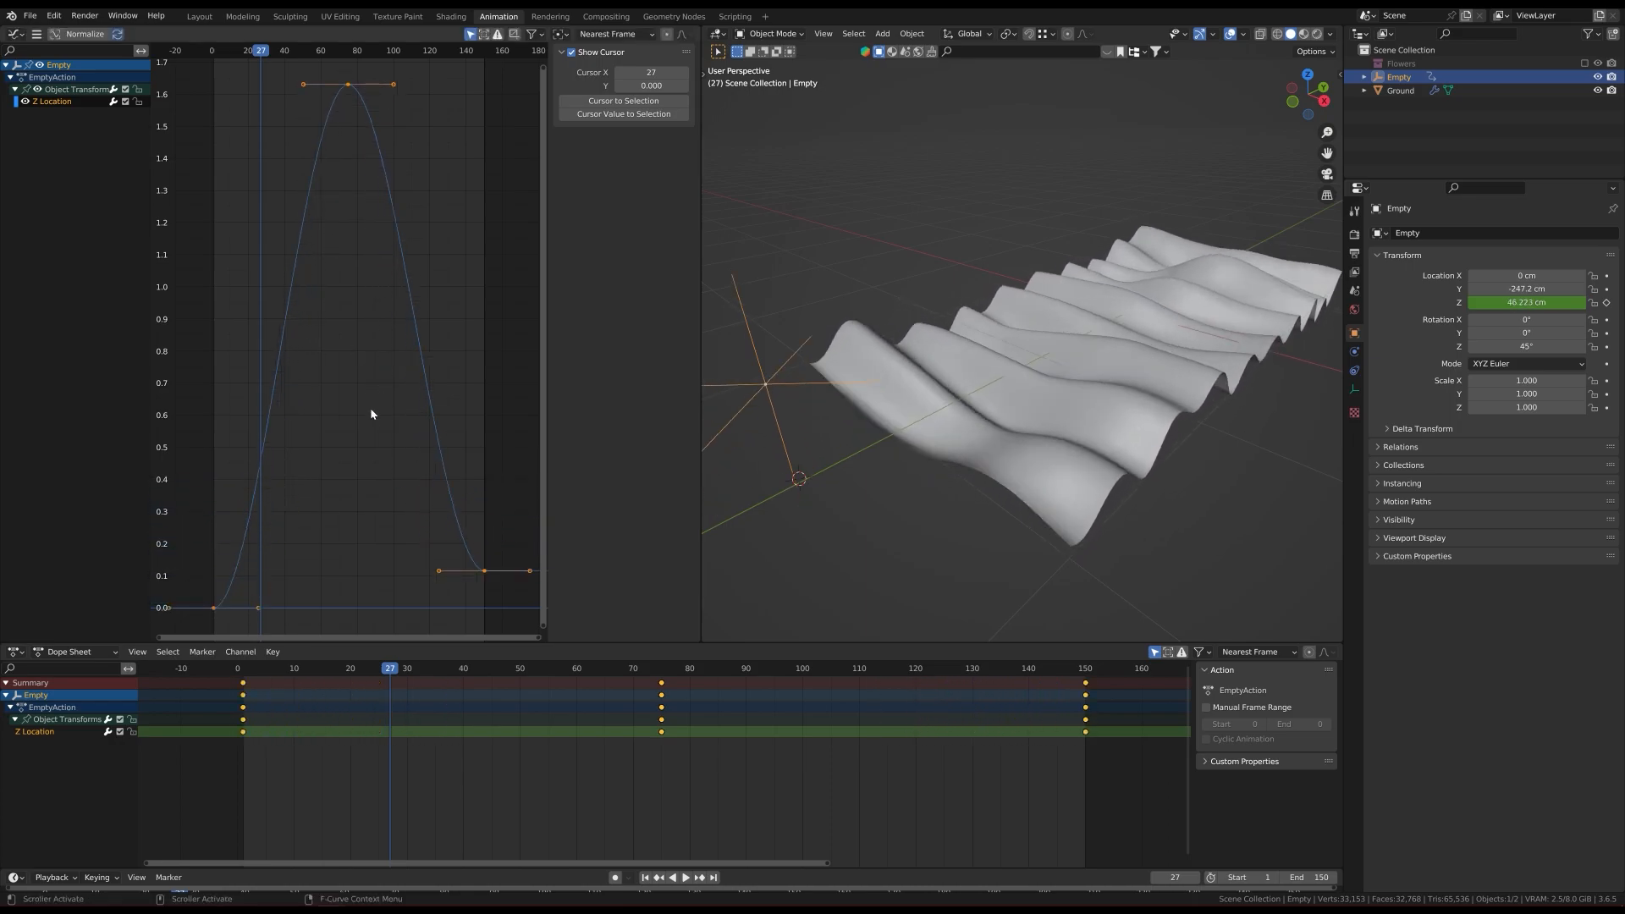
Step: Set the Graph Editor's pivot point to Individual Centers
left_click(565, 35)
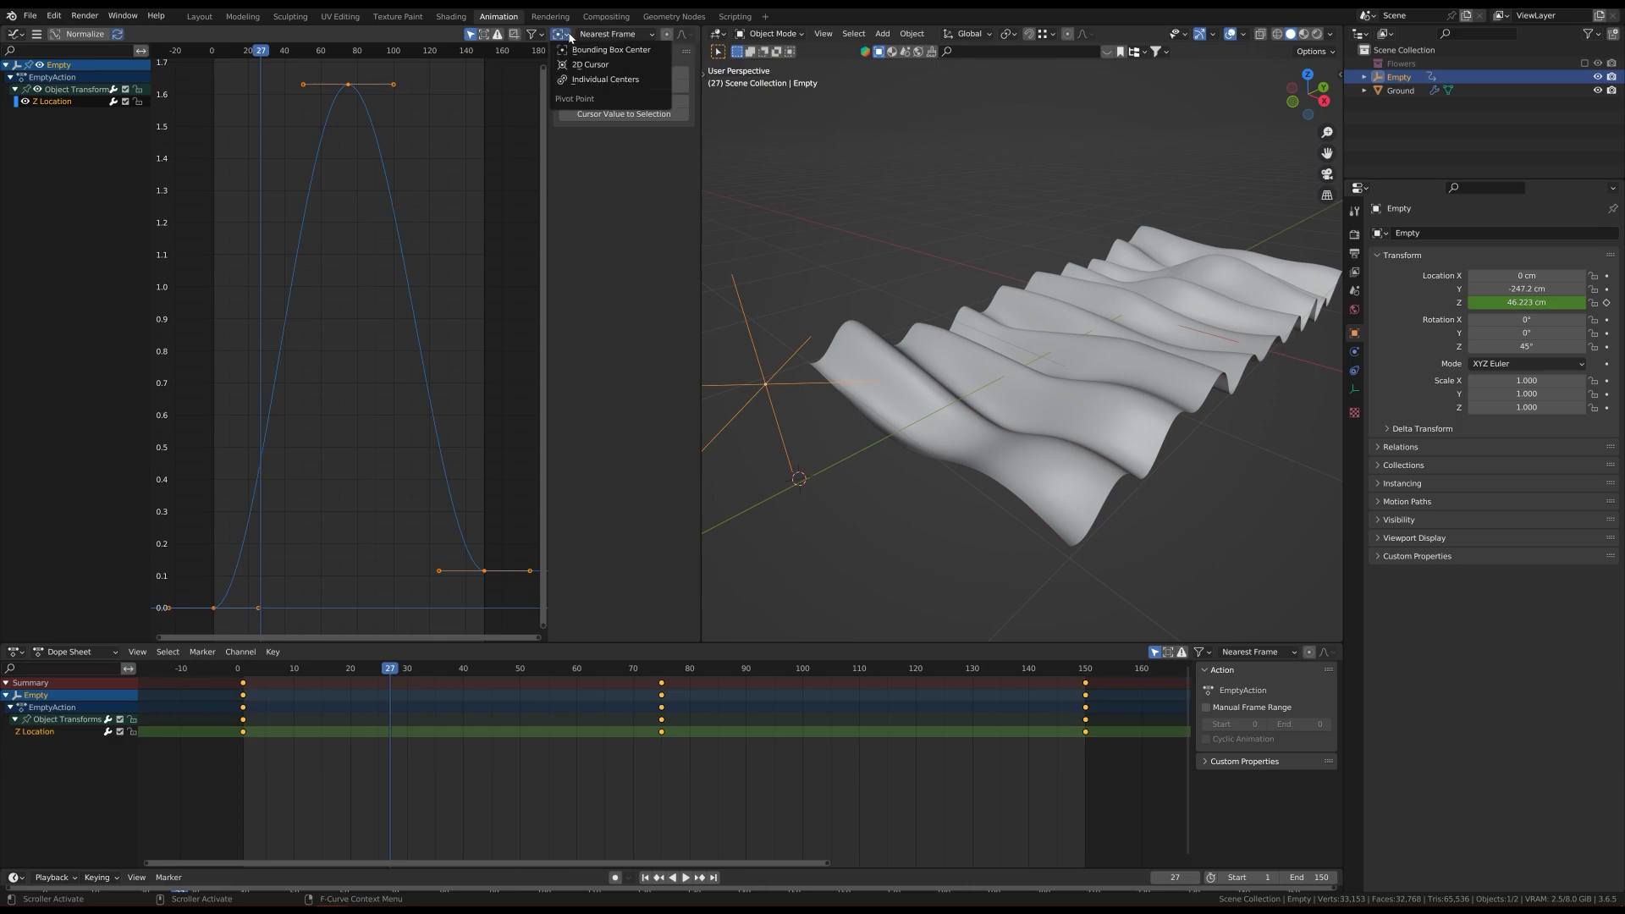
left_click(599, 80)
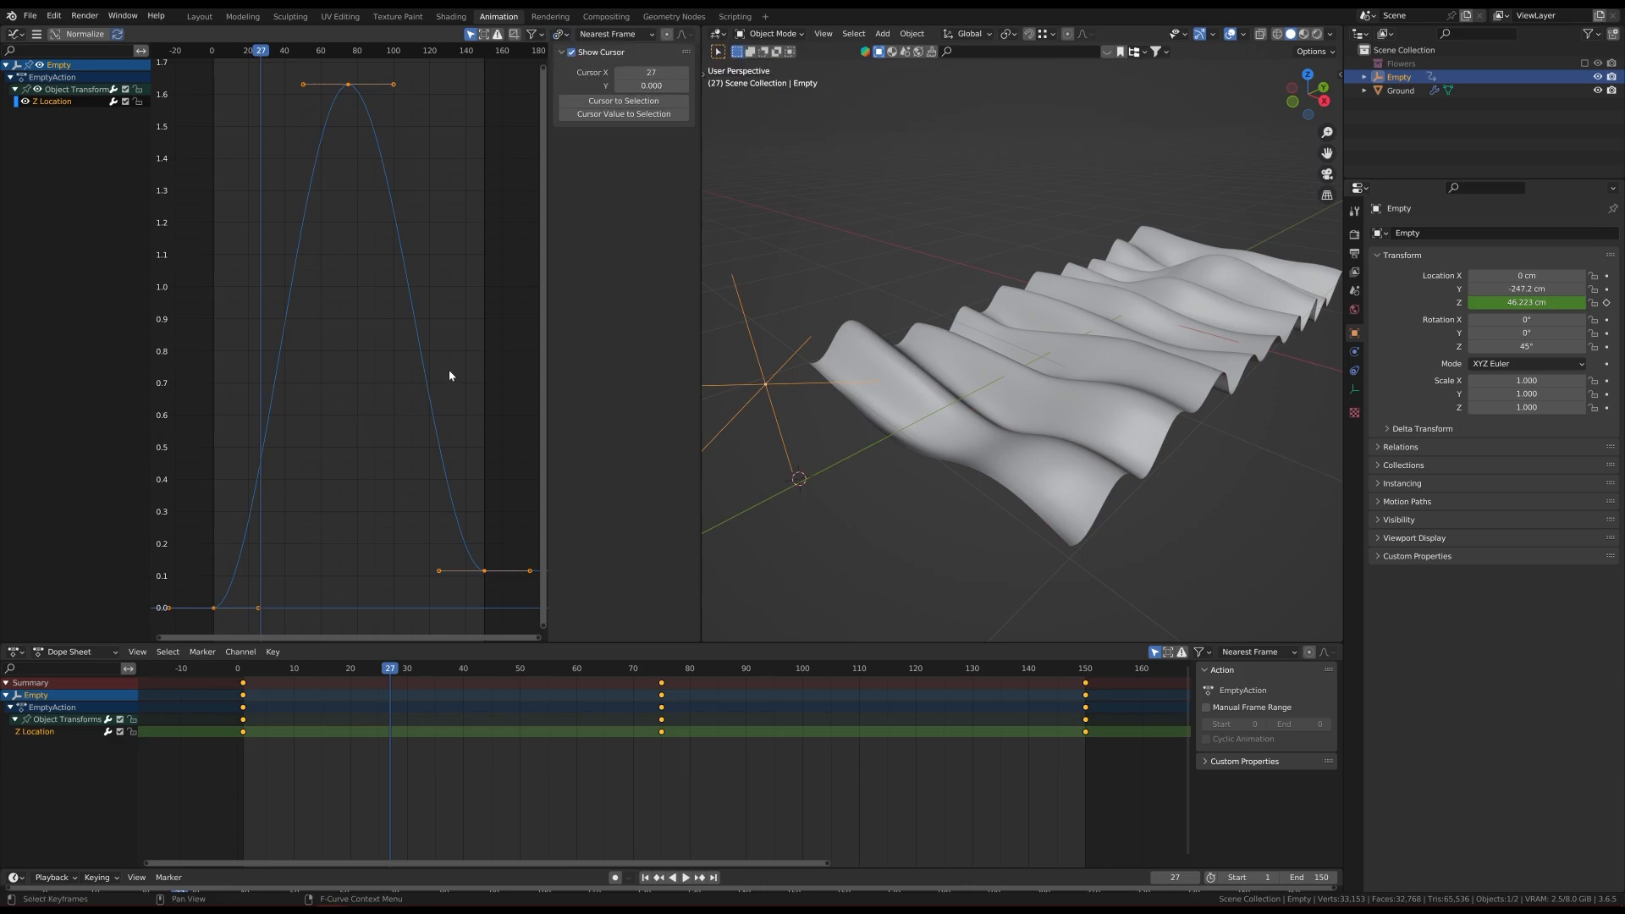
Step: Scale up the handles of all Z Location keyframes to steepen the curve, and play the animation from the first frame
key("s")
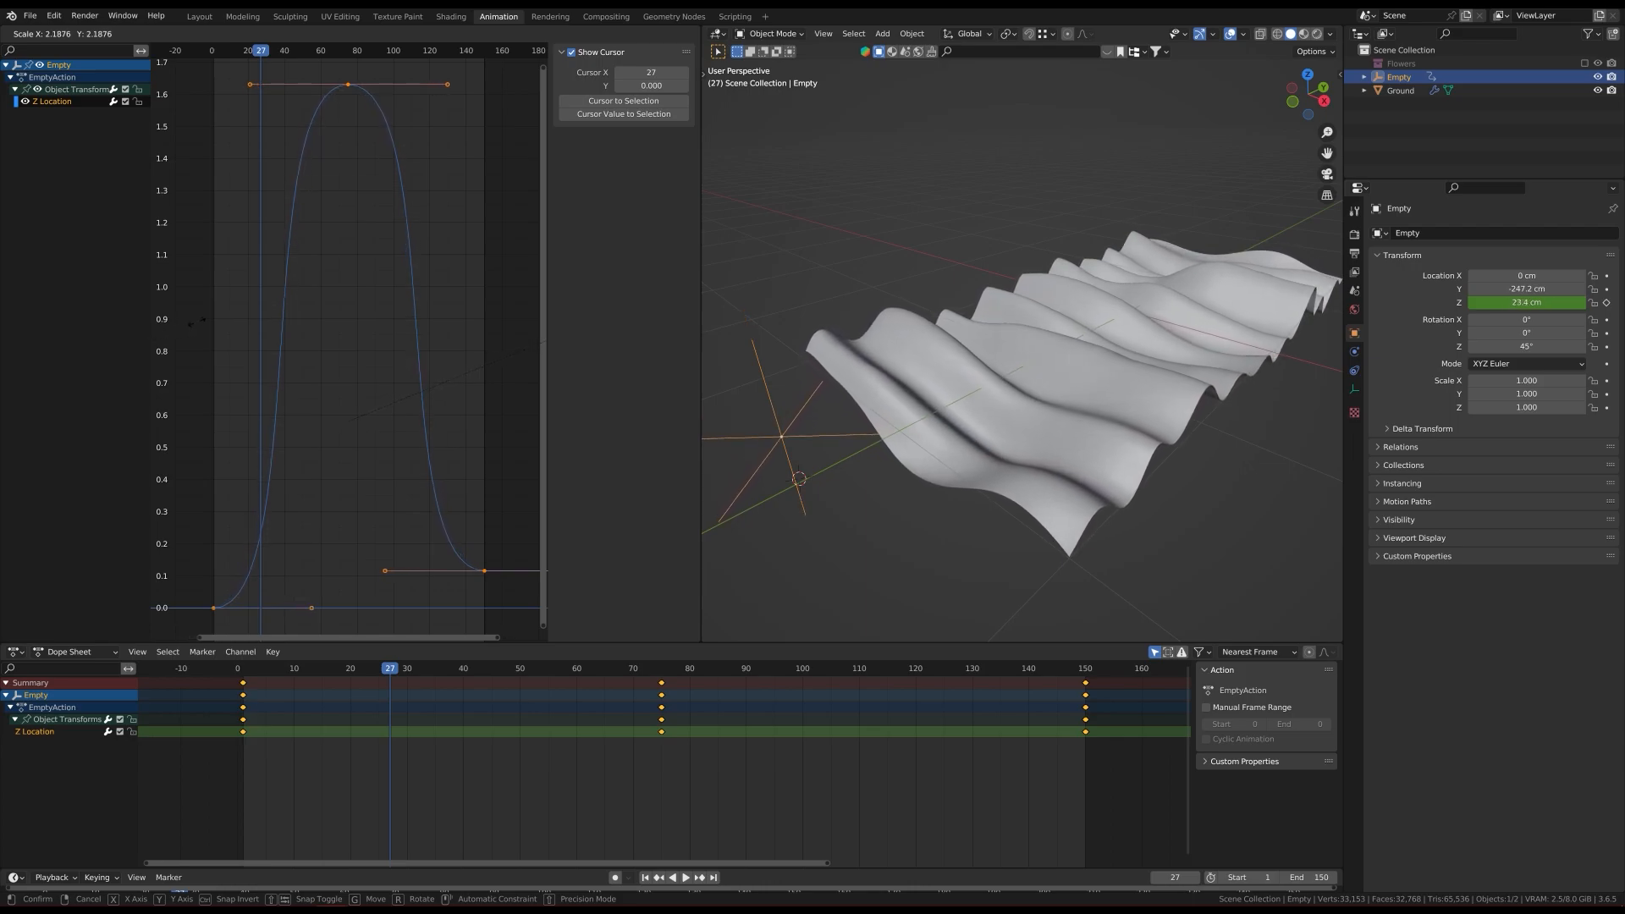
left_click(251, 307)
middle_click_drag(948, 442, 978, 496)
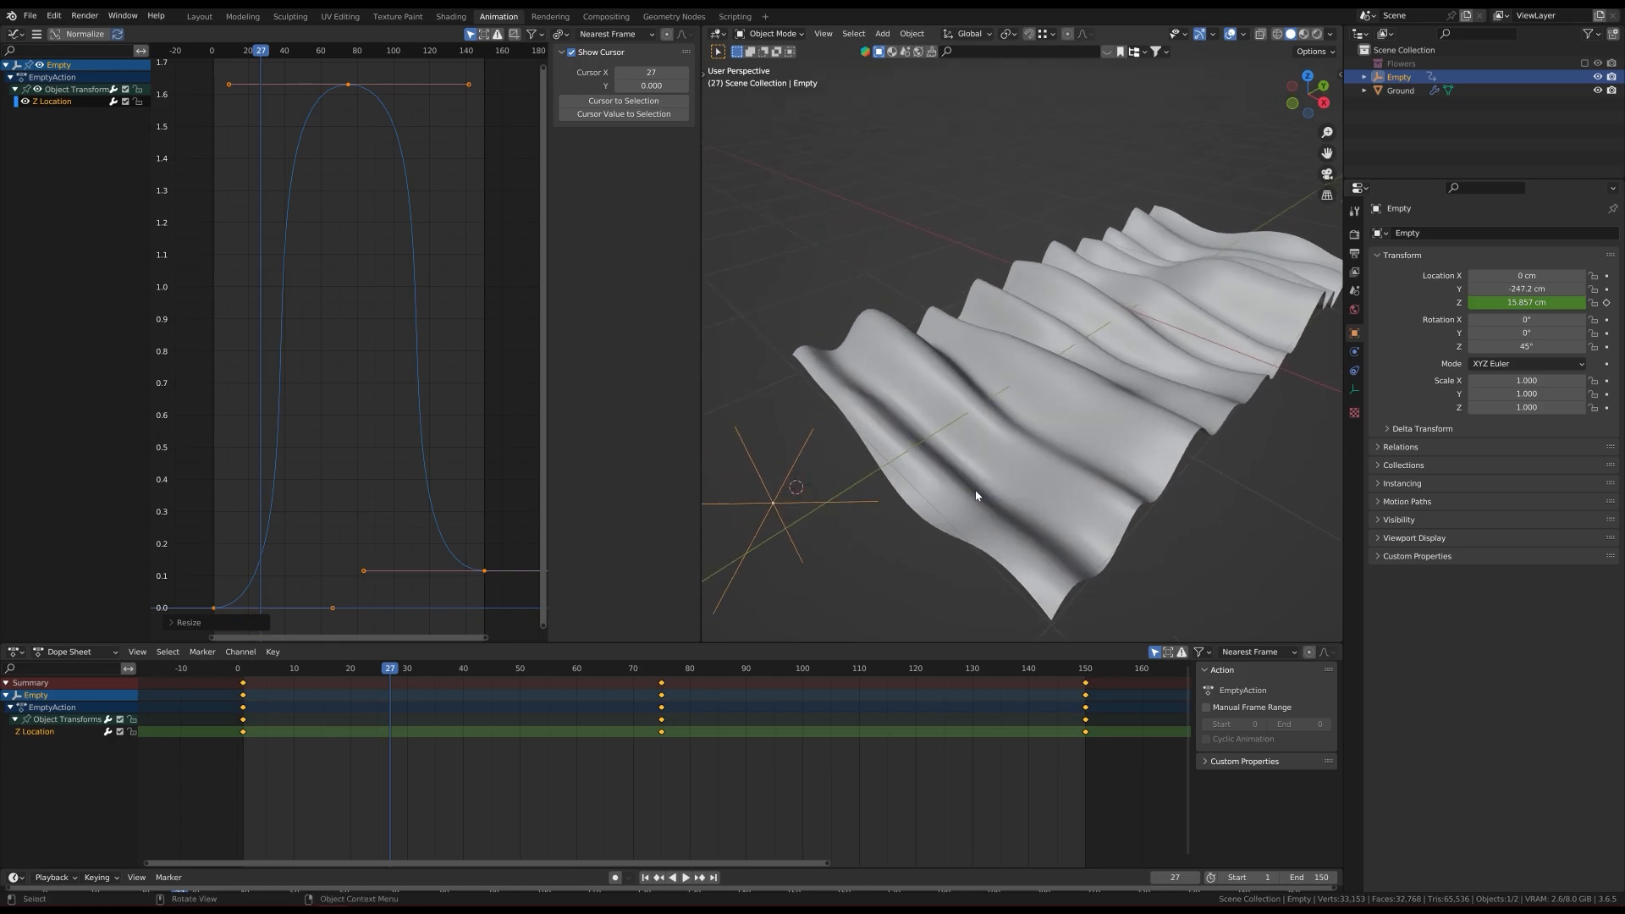
middle_click_drag(992, 455, 926, 465)
key("shift+Left")
key("space")
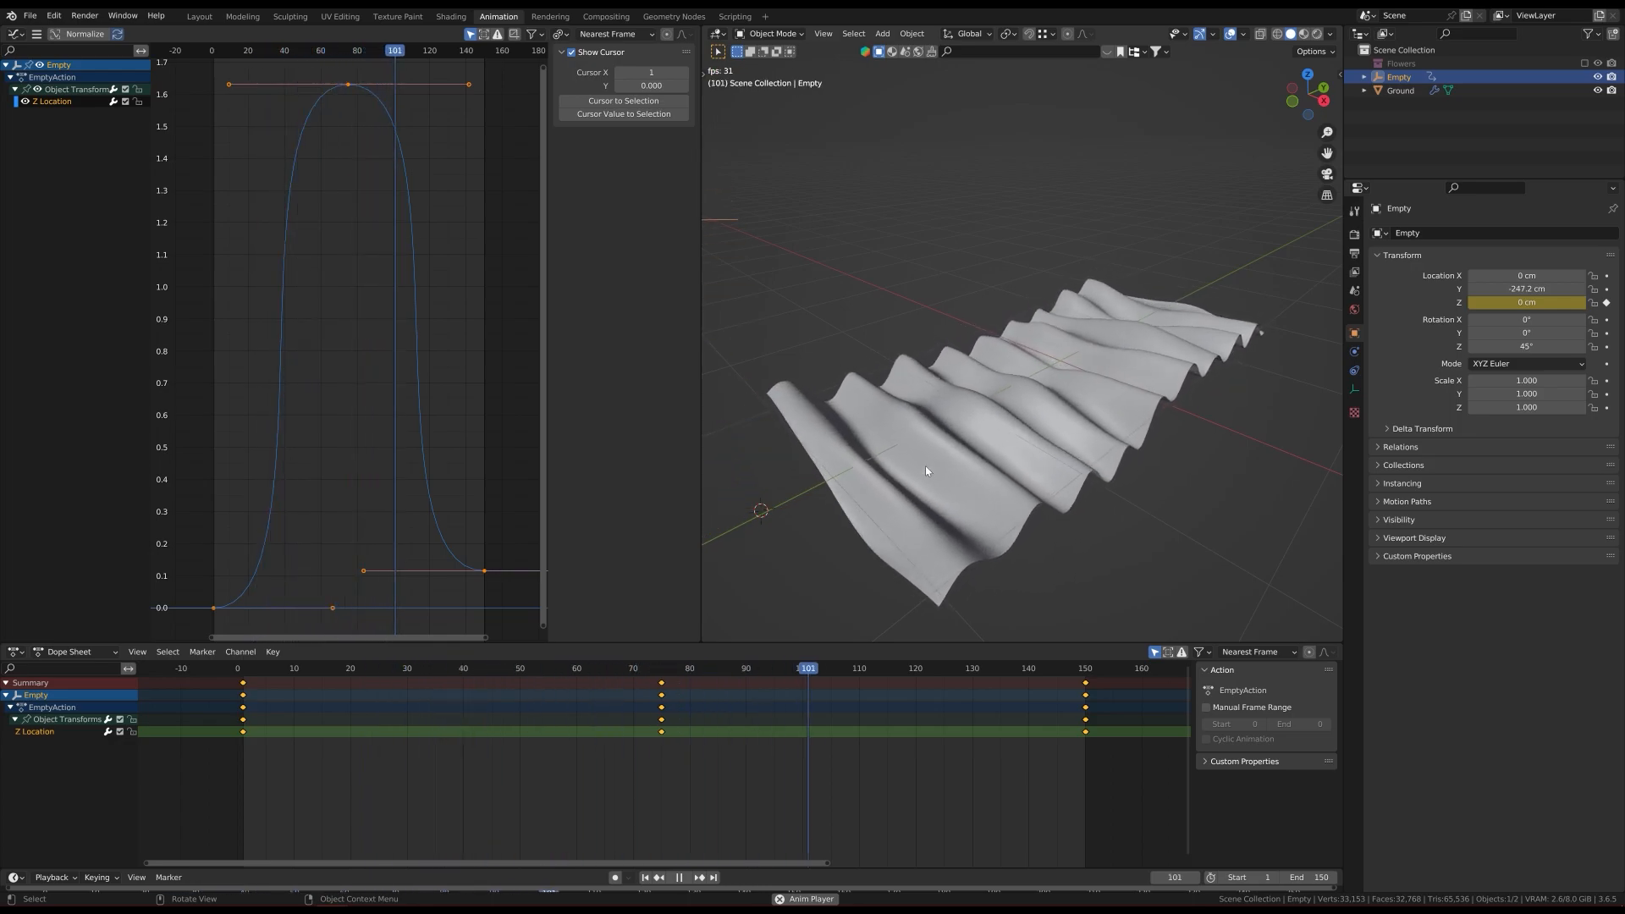
key("space")
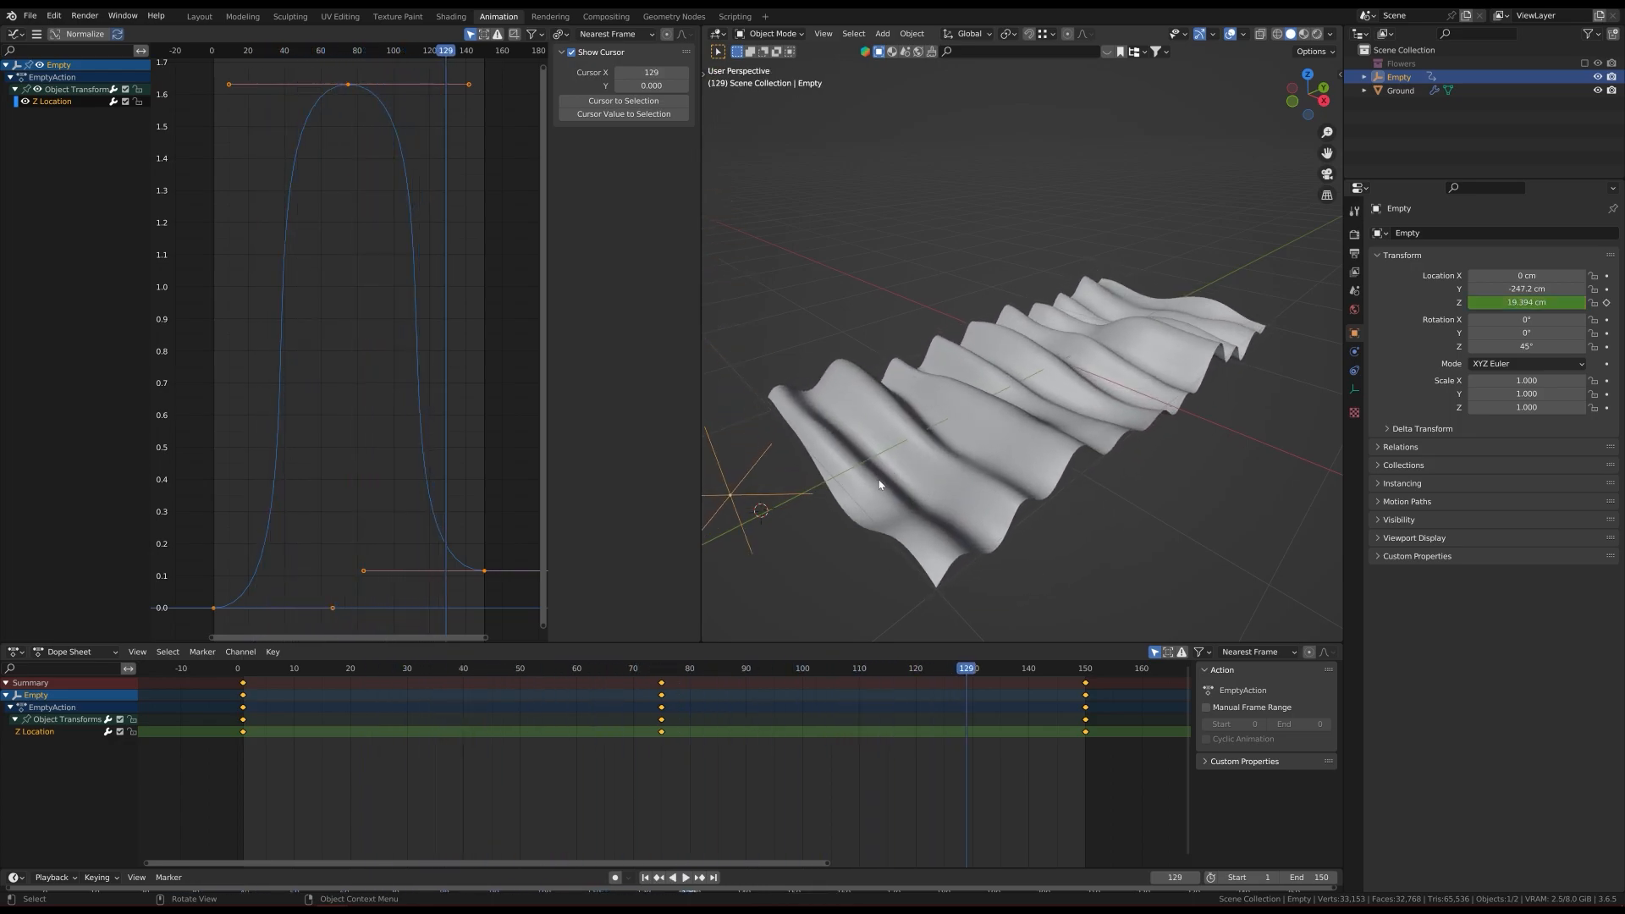
Step: Step forward to frame 133 and return to the Layout workspace, shrinking the timeline to enlarge the 3D viewport
key("Right")
key("Right")
key("Right")
key("Right")
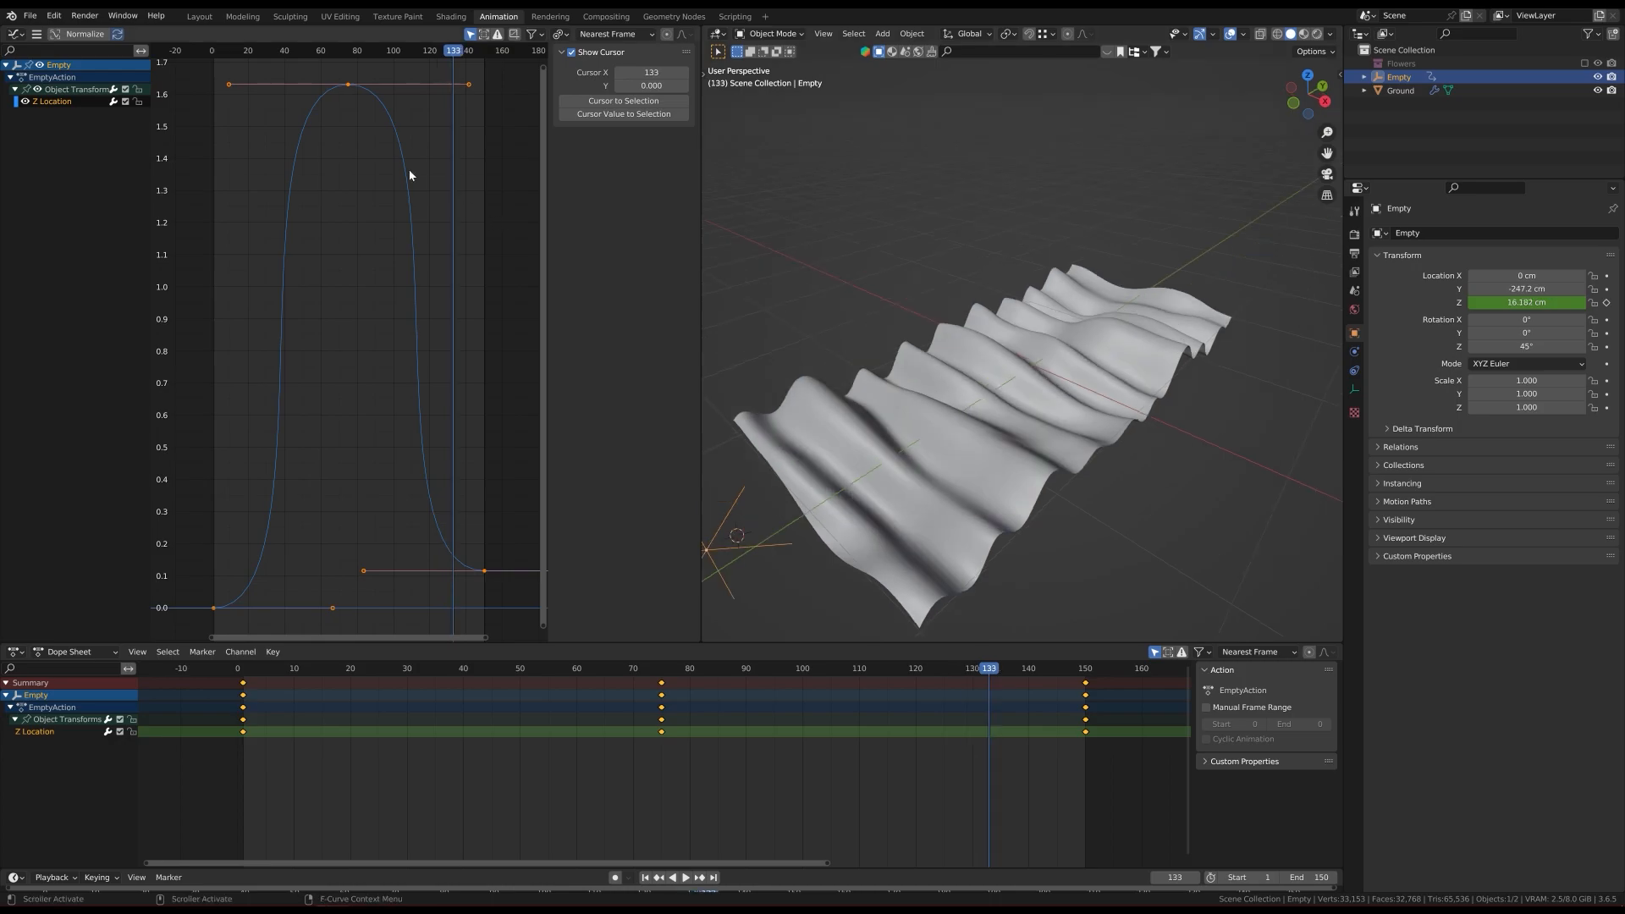
left_click(199, 16)
middle_click_drag(550, 475, 531, 539)
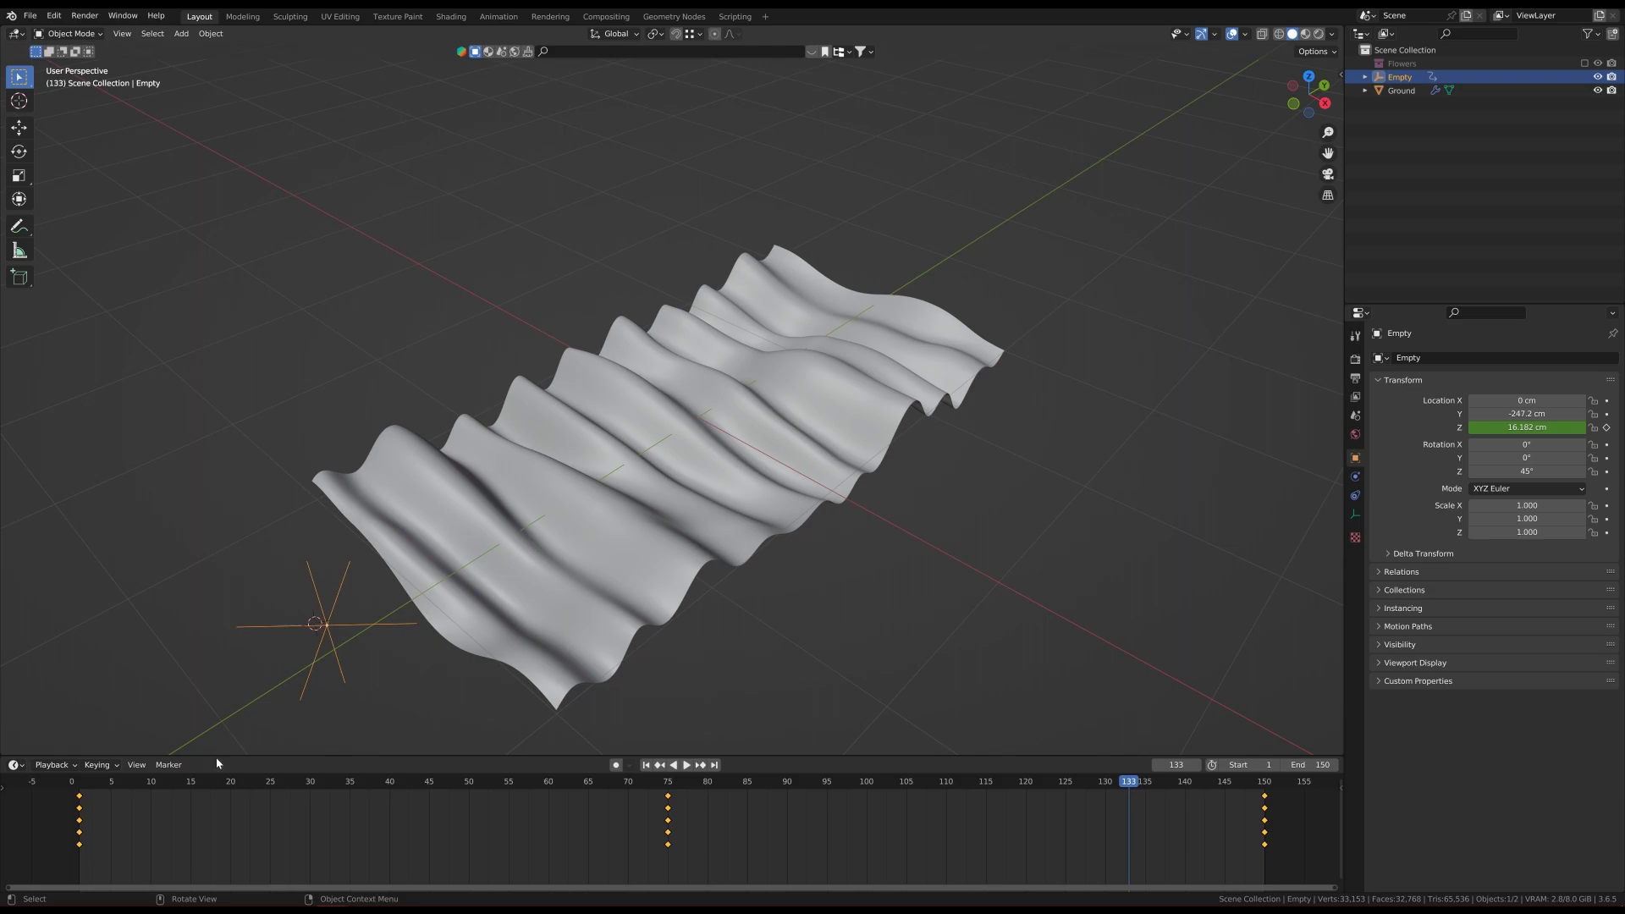
left_click_drag(207, 756, 201, 811)
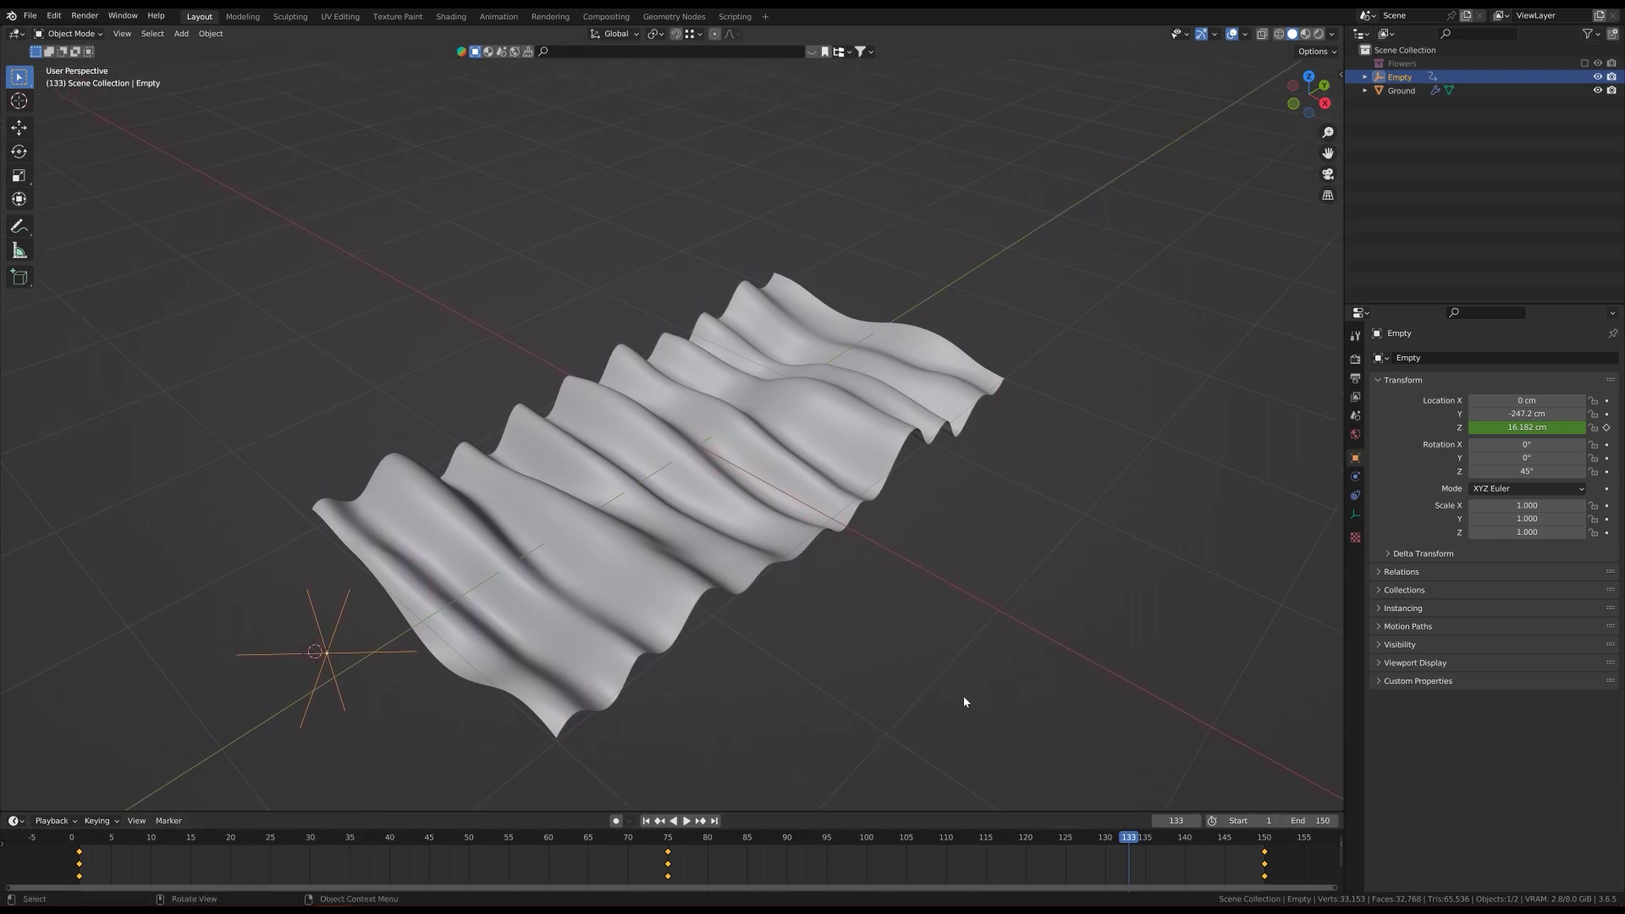
Step: Show the Geo-Scatter settings, pick the Ground as the emitter object and widen the sidebar
key("n")
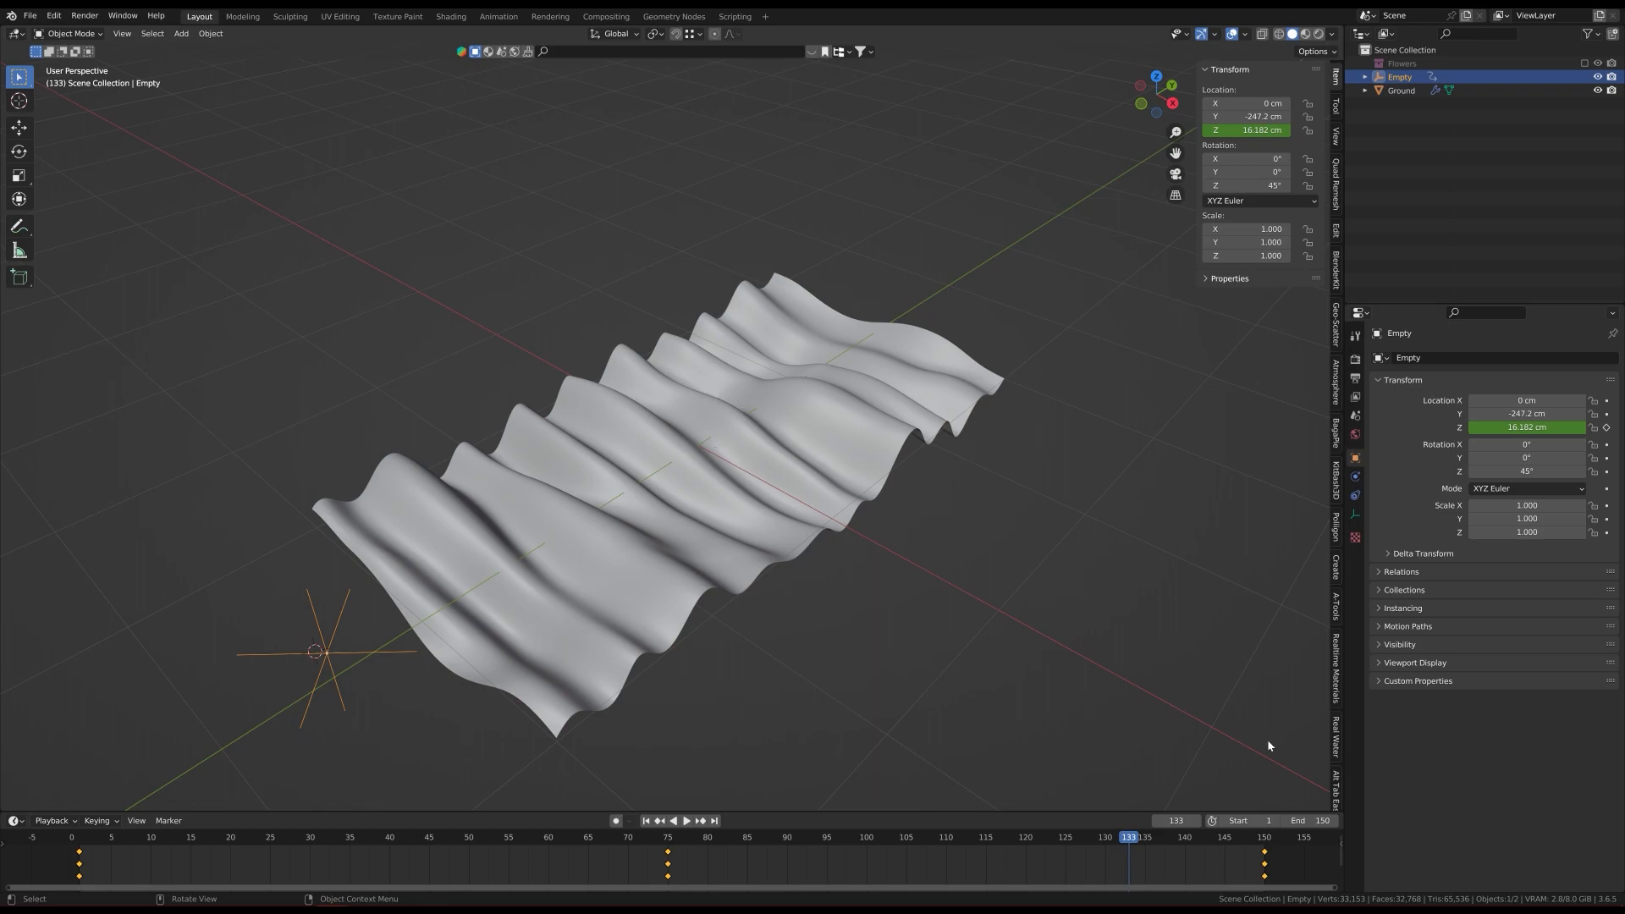
scroll(1337, 670, "down", 3)
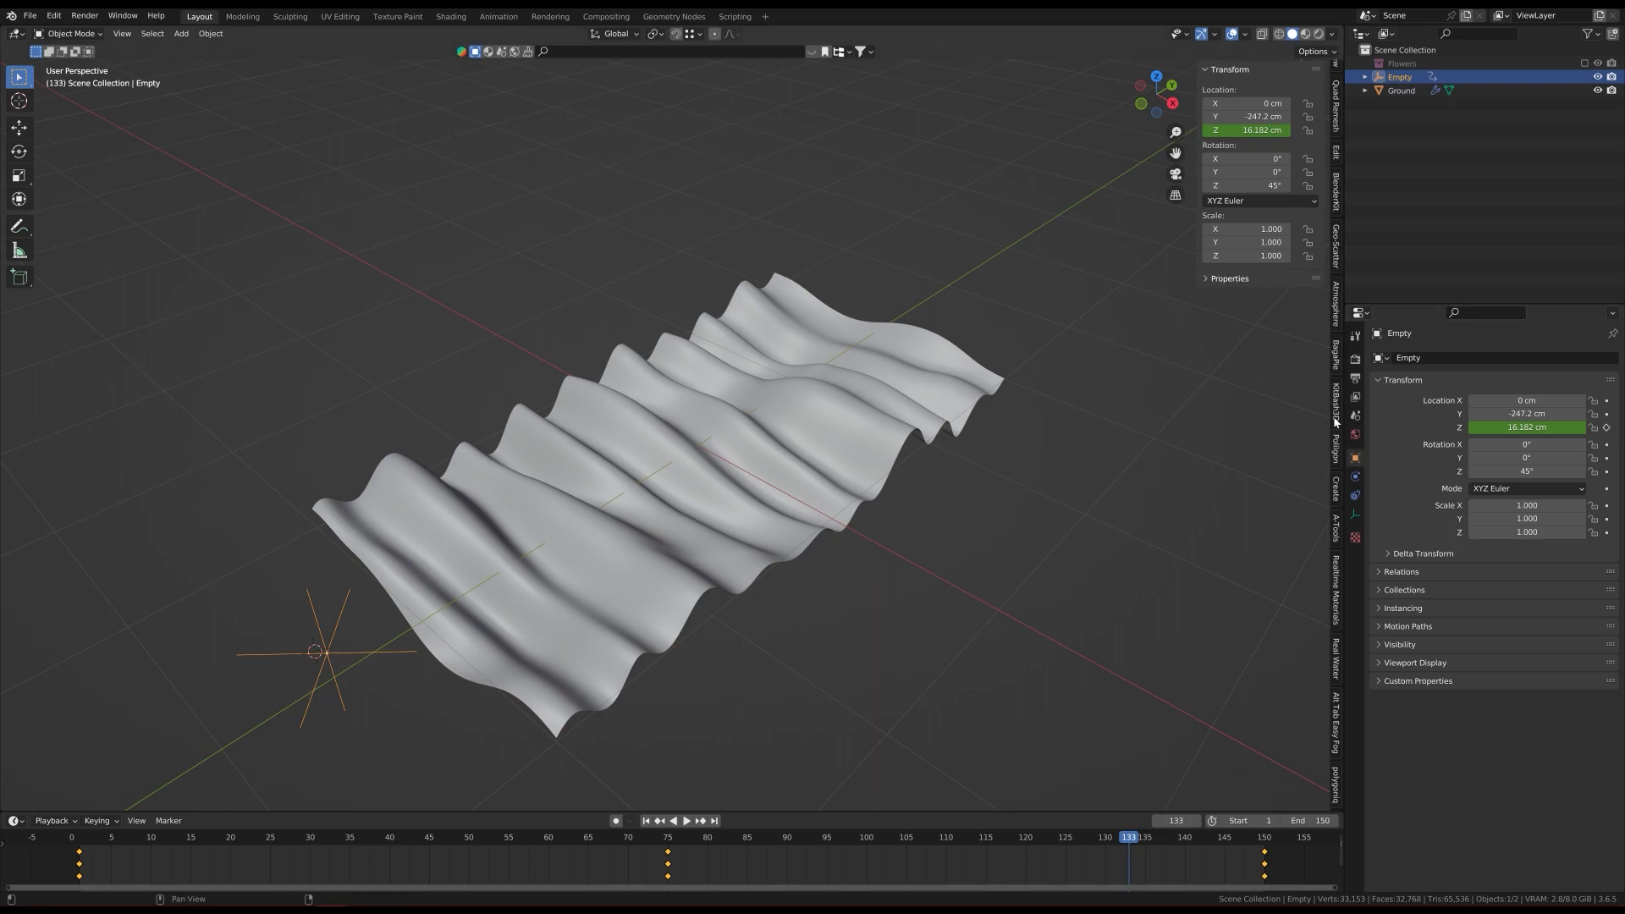
left_click(1336, 247)
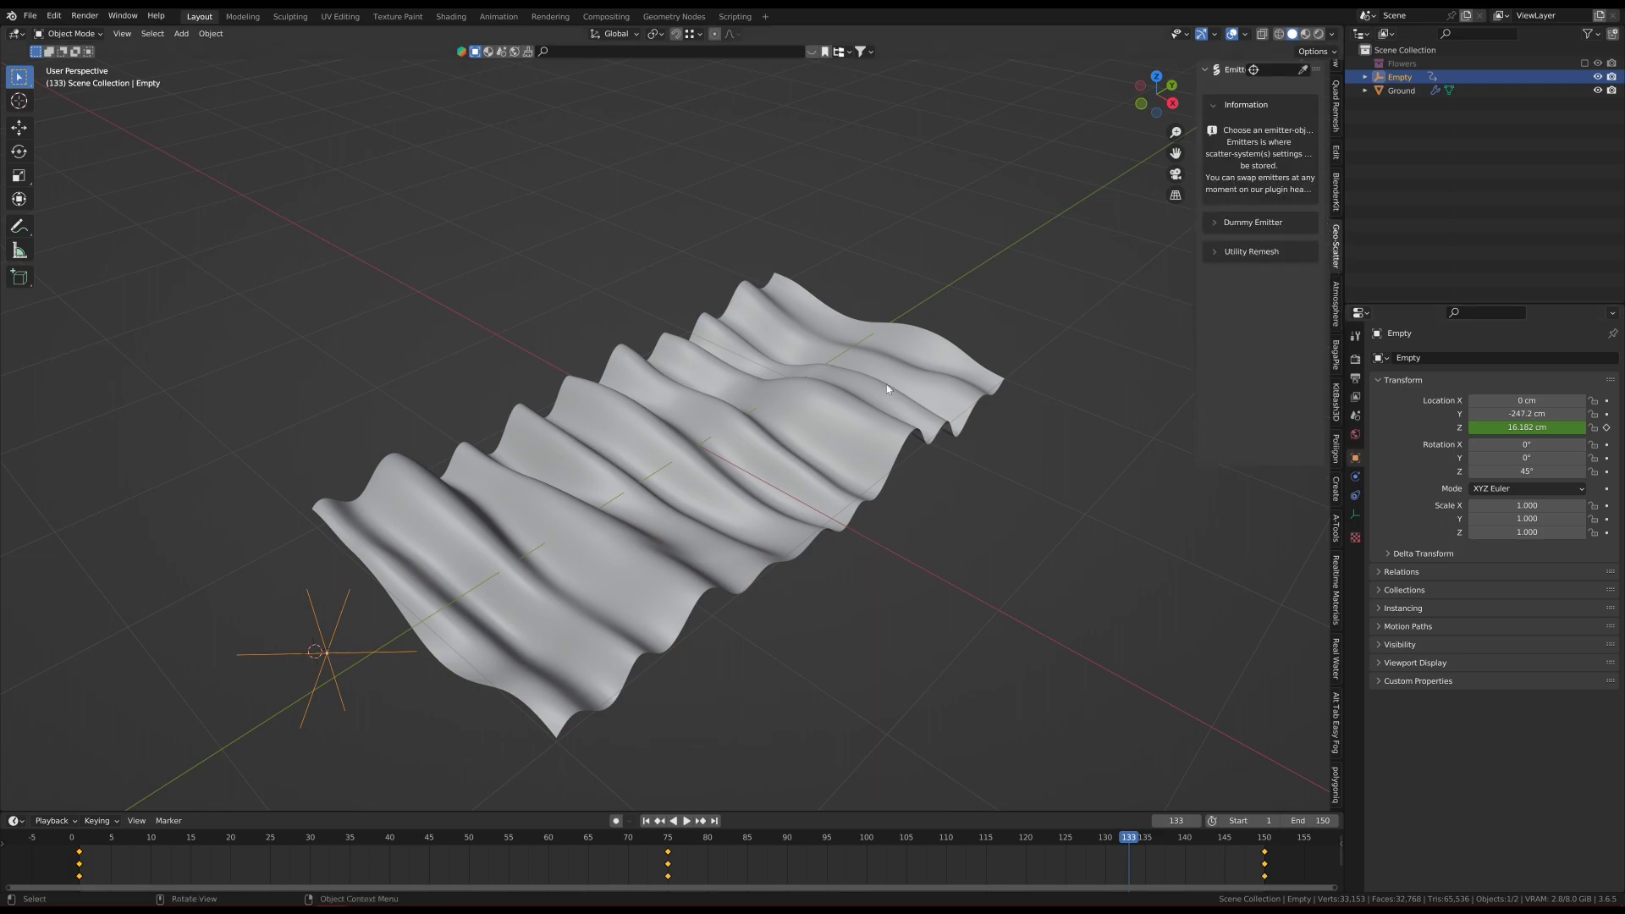
mouse_move(661, 492)
middle_mouse_down()
mouse_move(626, 444)
mouse_move(652, 423)
middle_mouse_up()
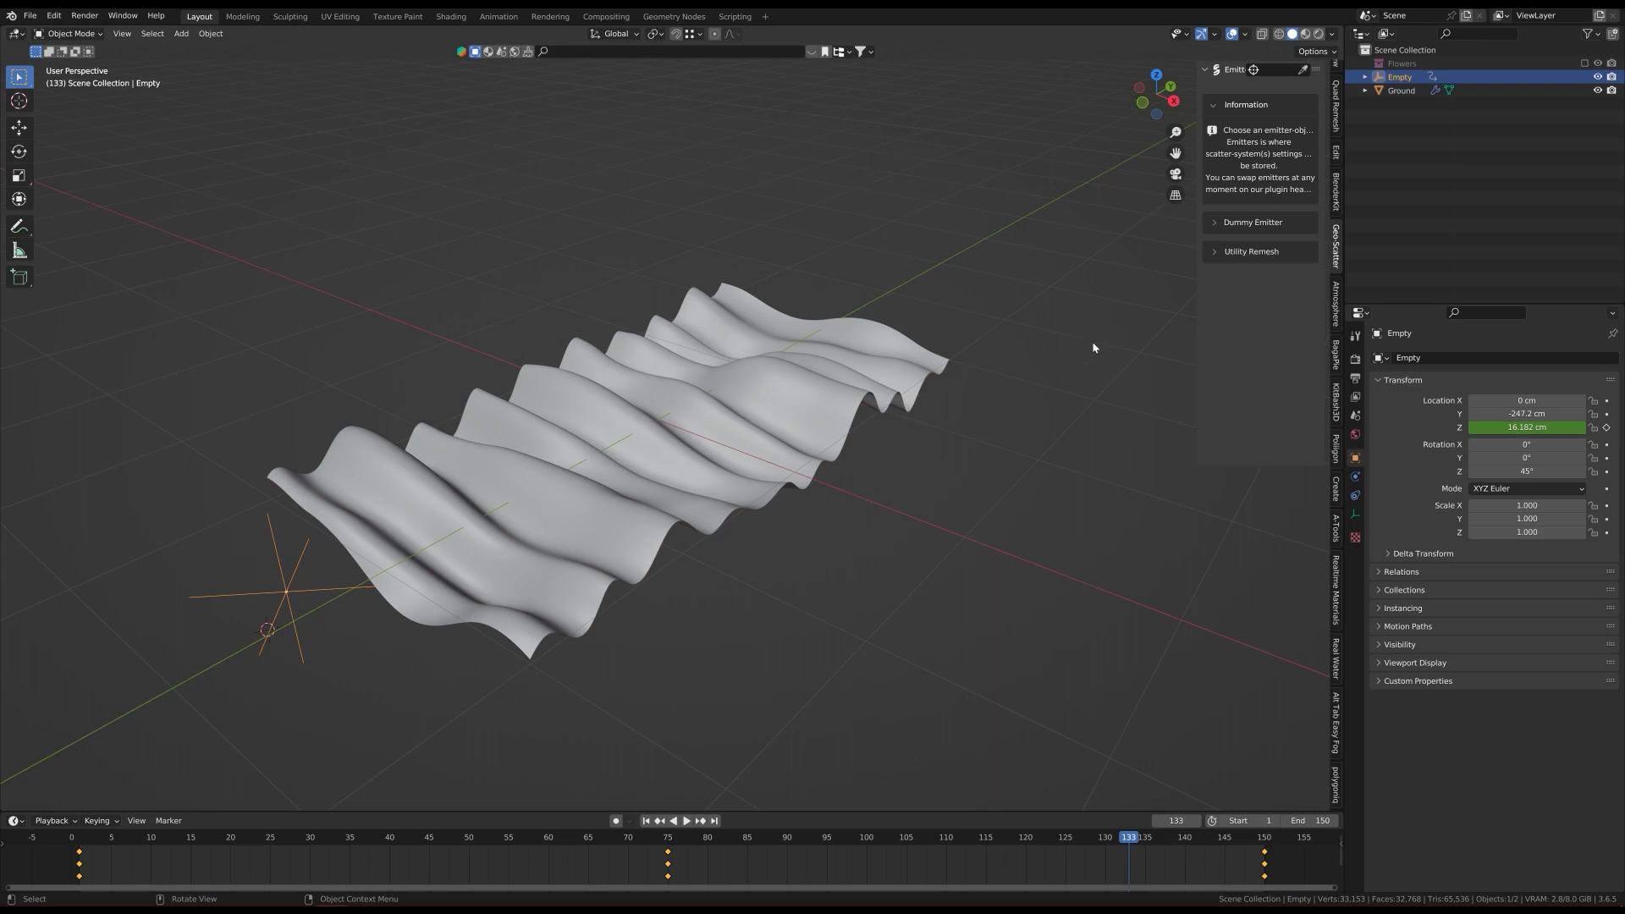
left_click(1303, 71)
left_click(647, 423)
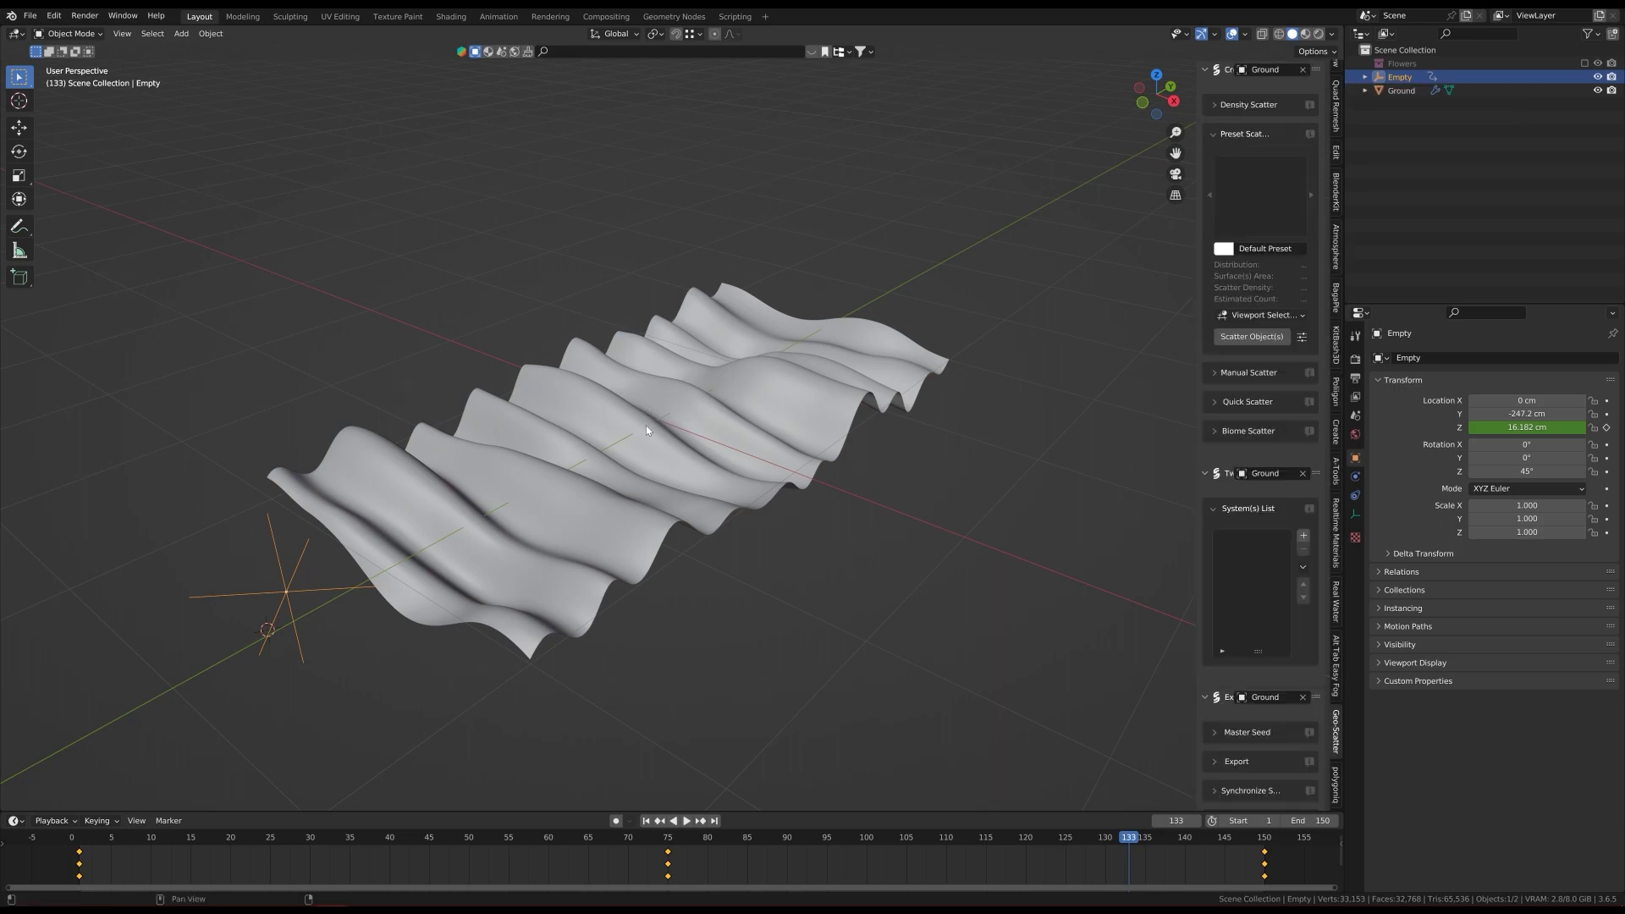
left_click_drag(1198, 501, 1138, 507)
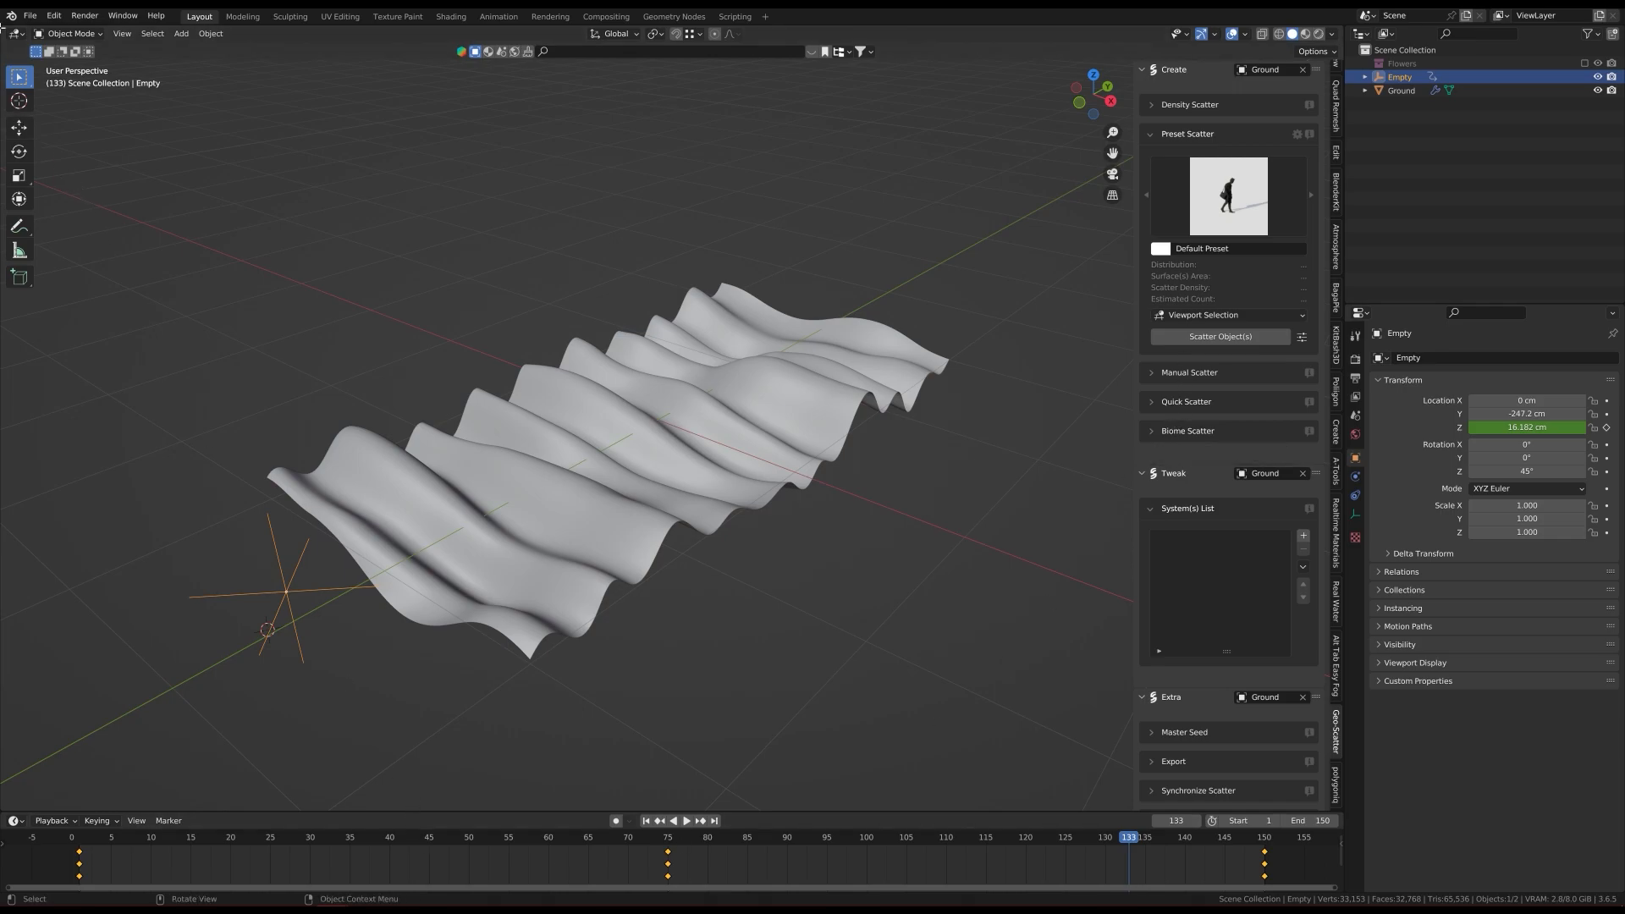
Step: Split off an Asset Browser beside the 3D viewport and show the Grass category of the BagaPie Assets library
left_click_drag(3, 32, 455, 69)
left_click(16, 34)
left_click(442, 118)
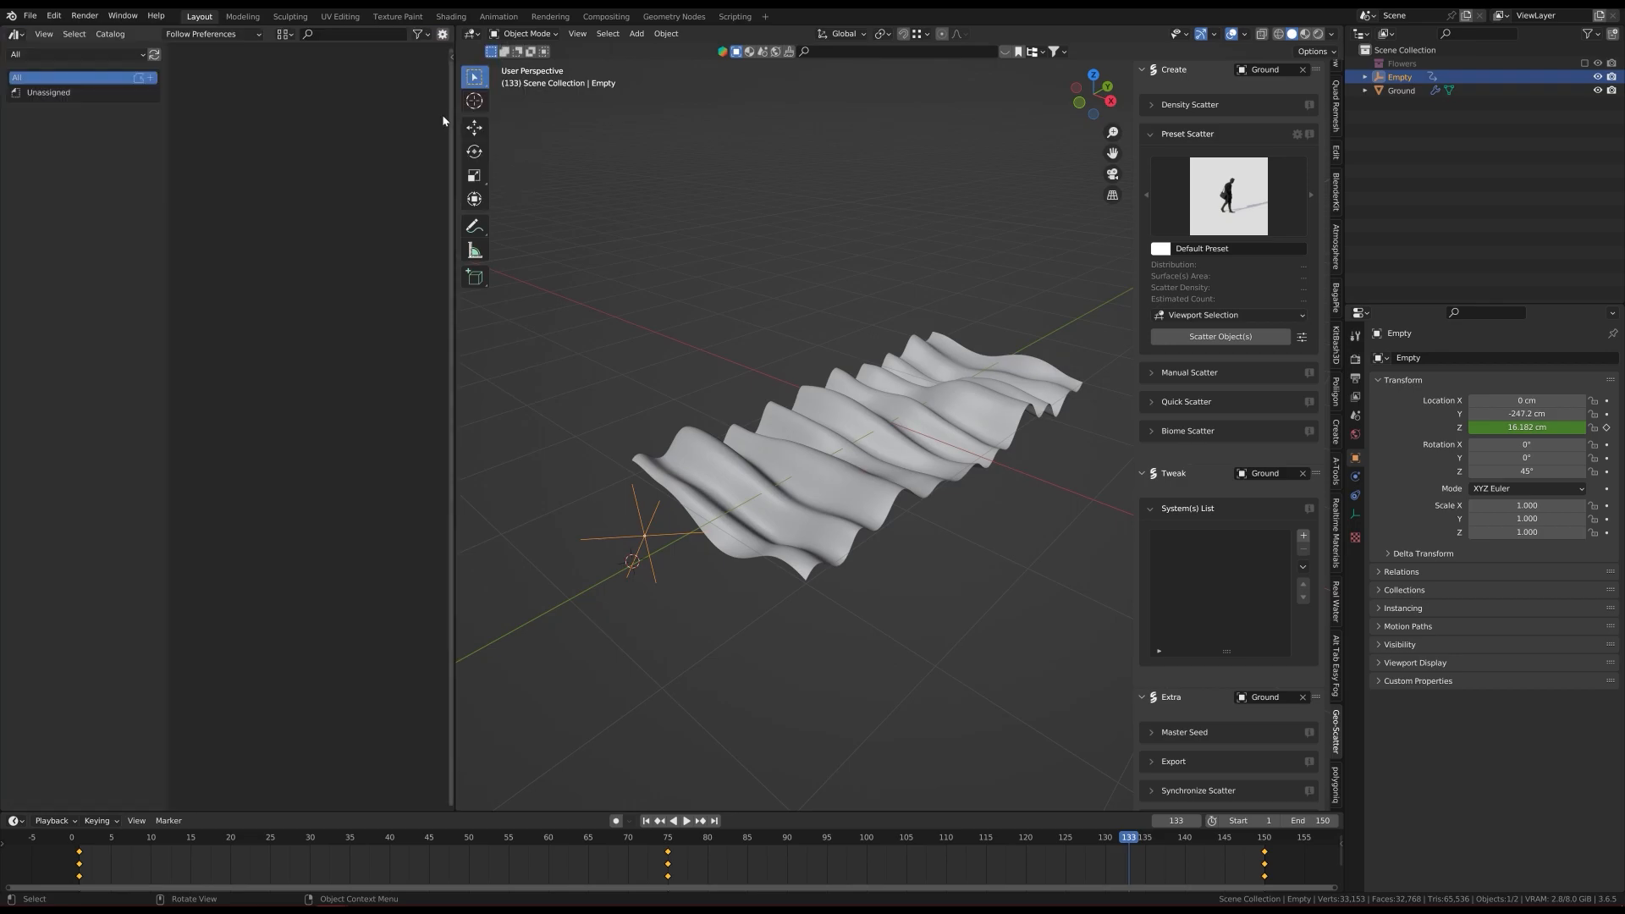
left_click(76, 54)
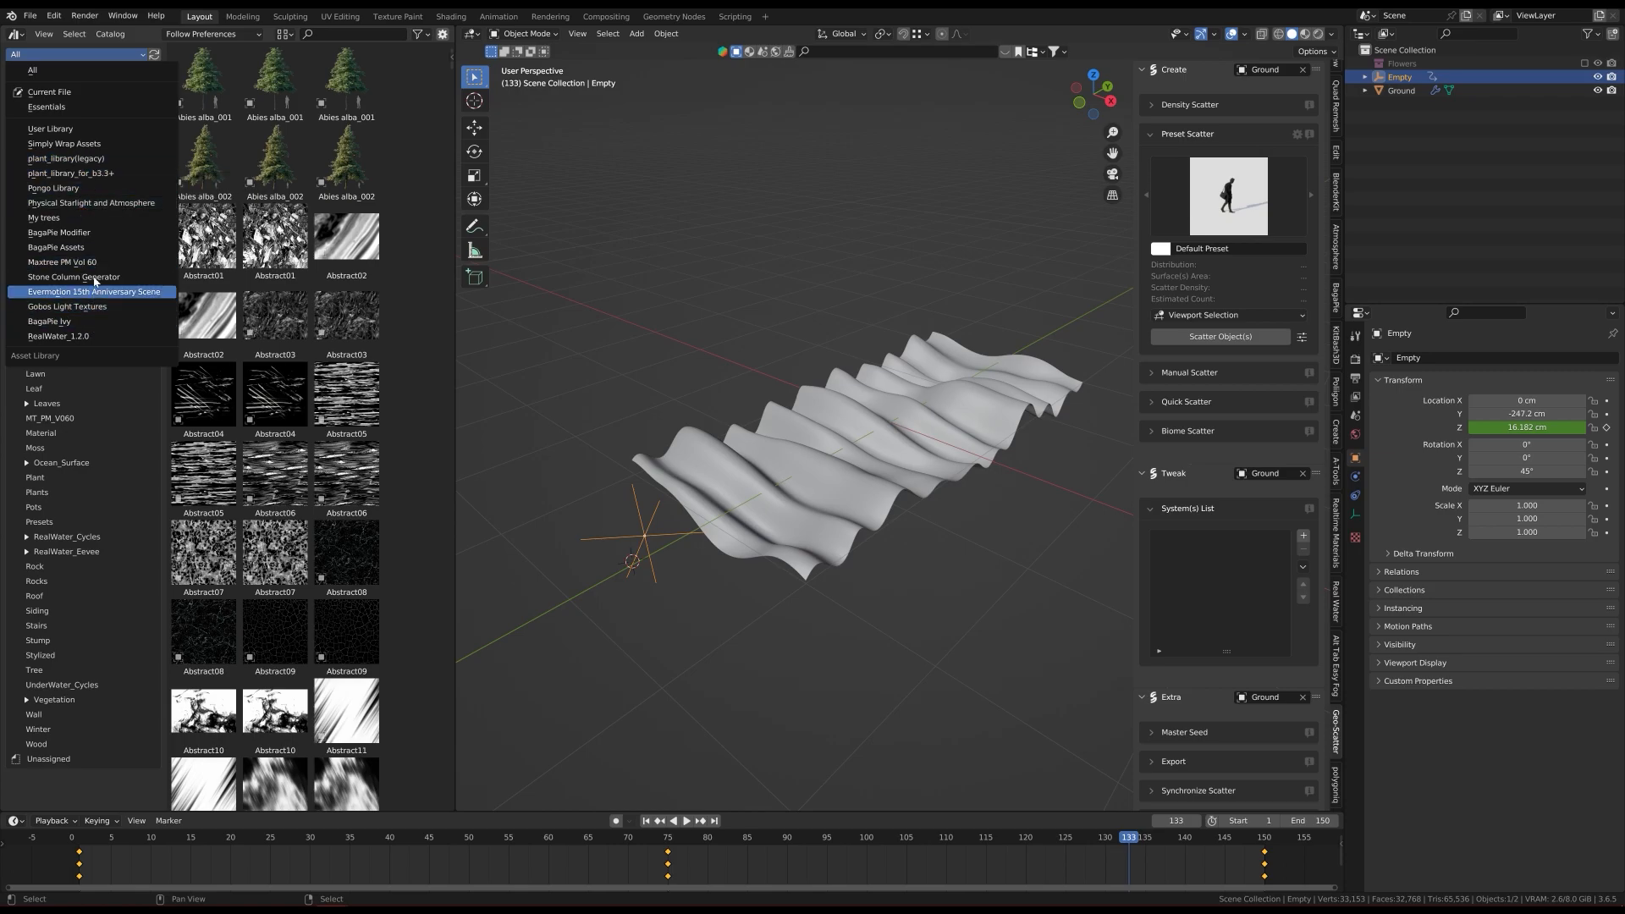
left_click(97, 247)
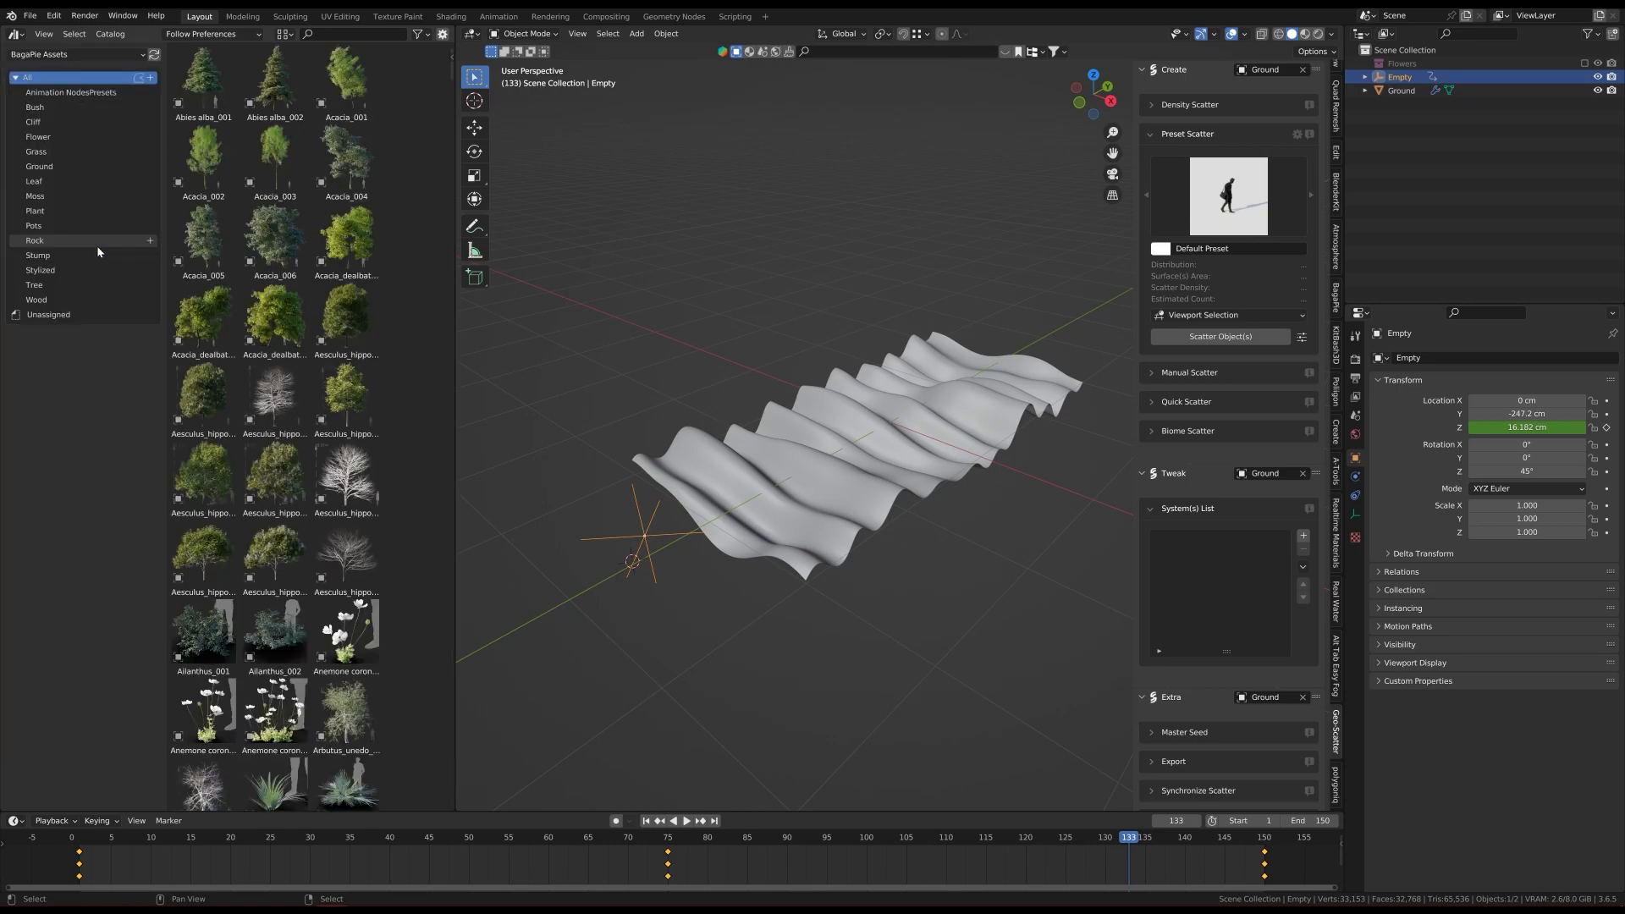
left_click(81, 155)
scroll(287, 423, "down", 1)
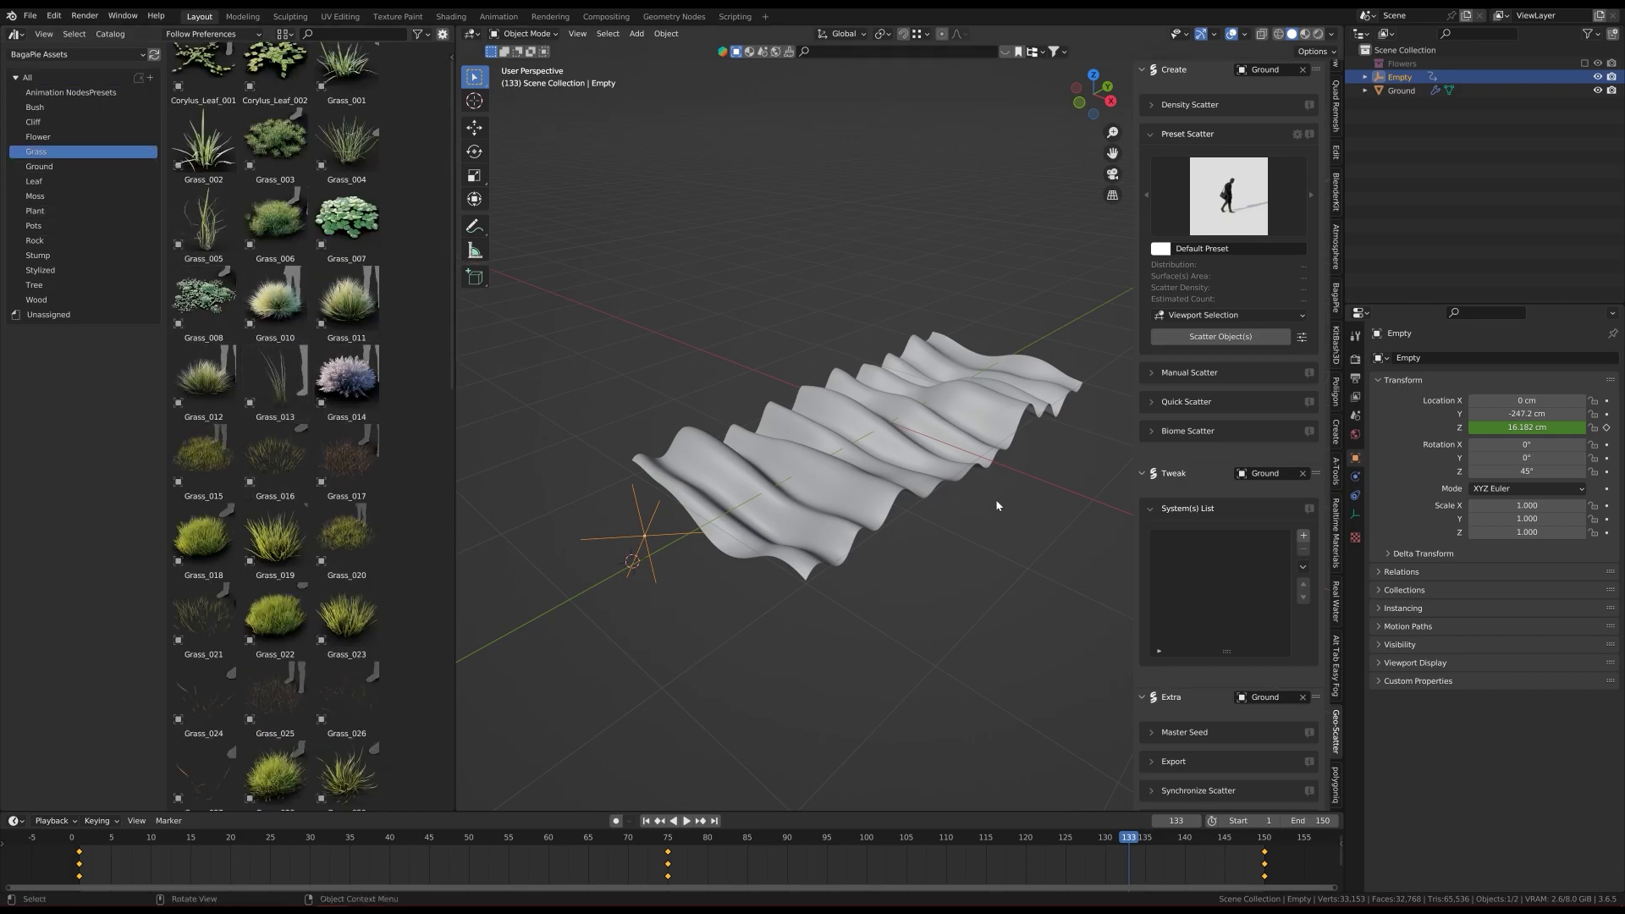
Step: Select the assets Grass_015, Grass_018, Grass_028 and Grass_038 together in the Asset Browser
scroll(907, 480, "up", 3)
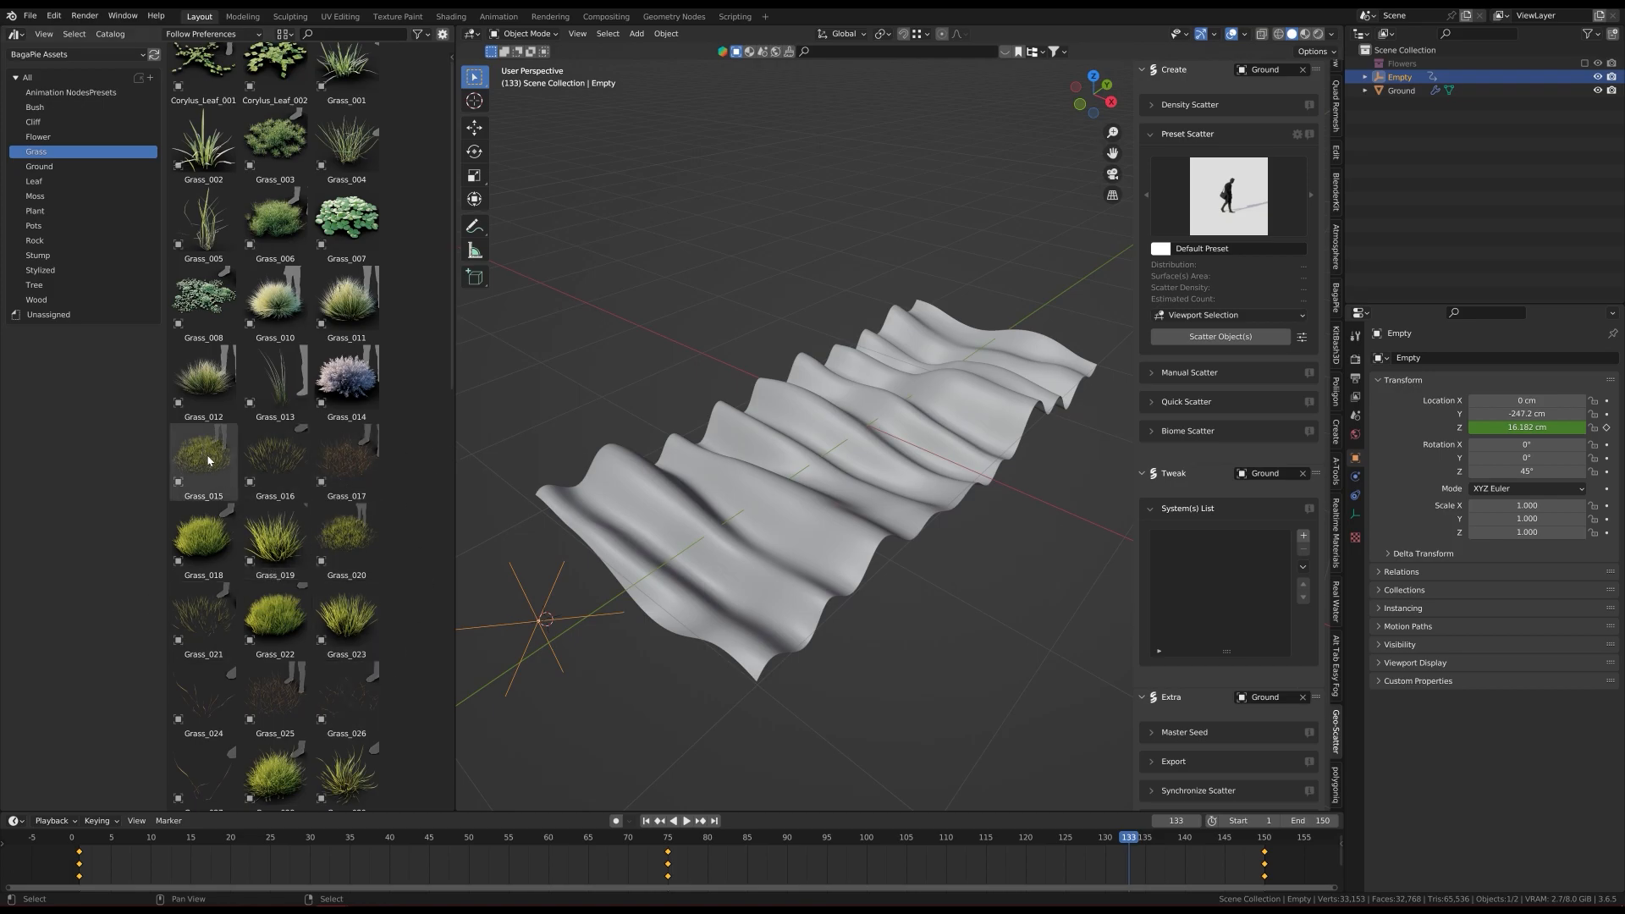
left_click(206, 533)
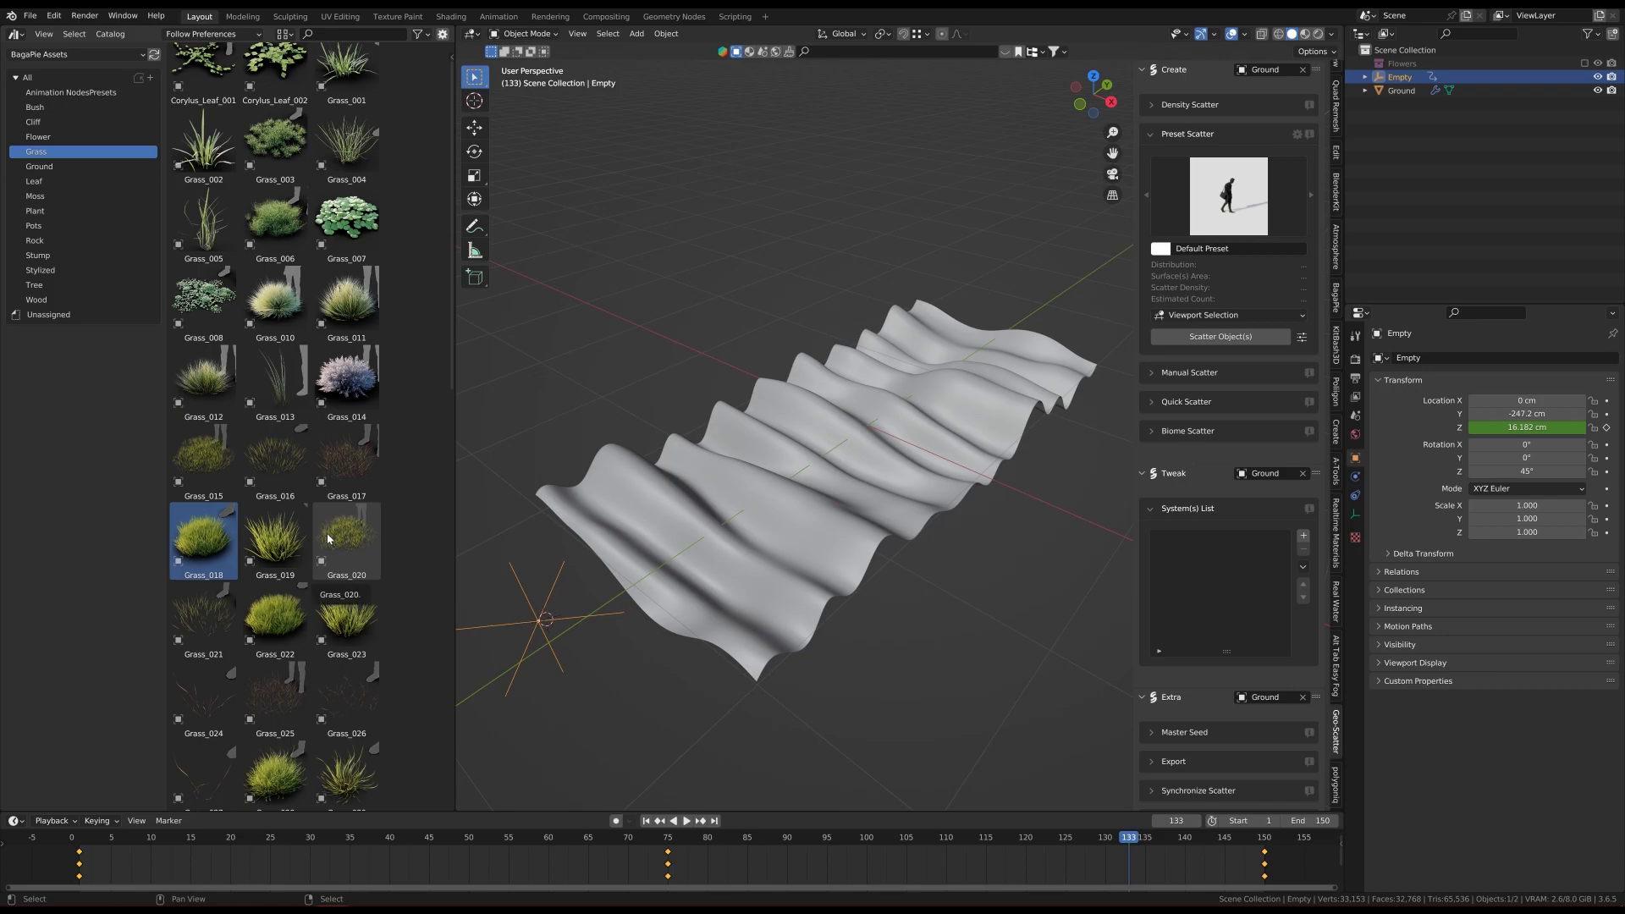
left_click(208, 468, "shift")
left_click(211, 536)
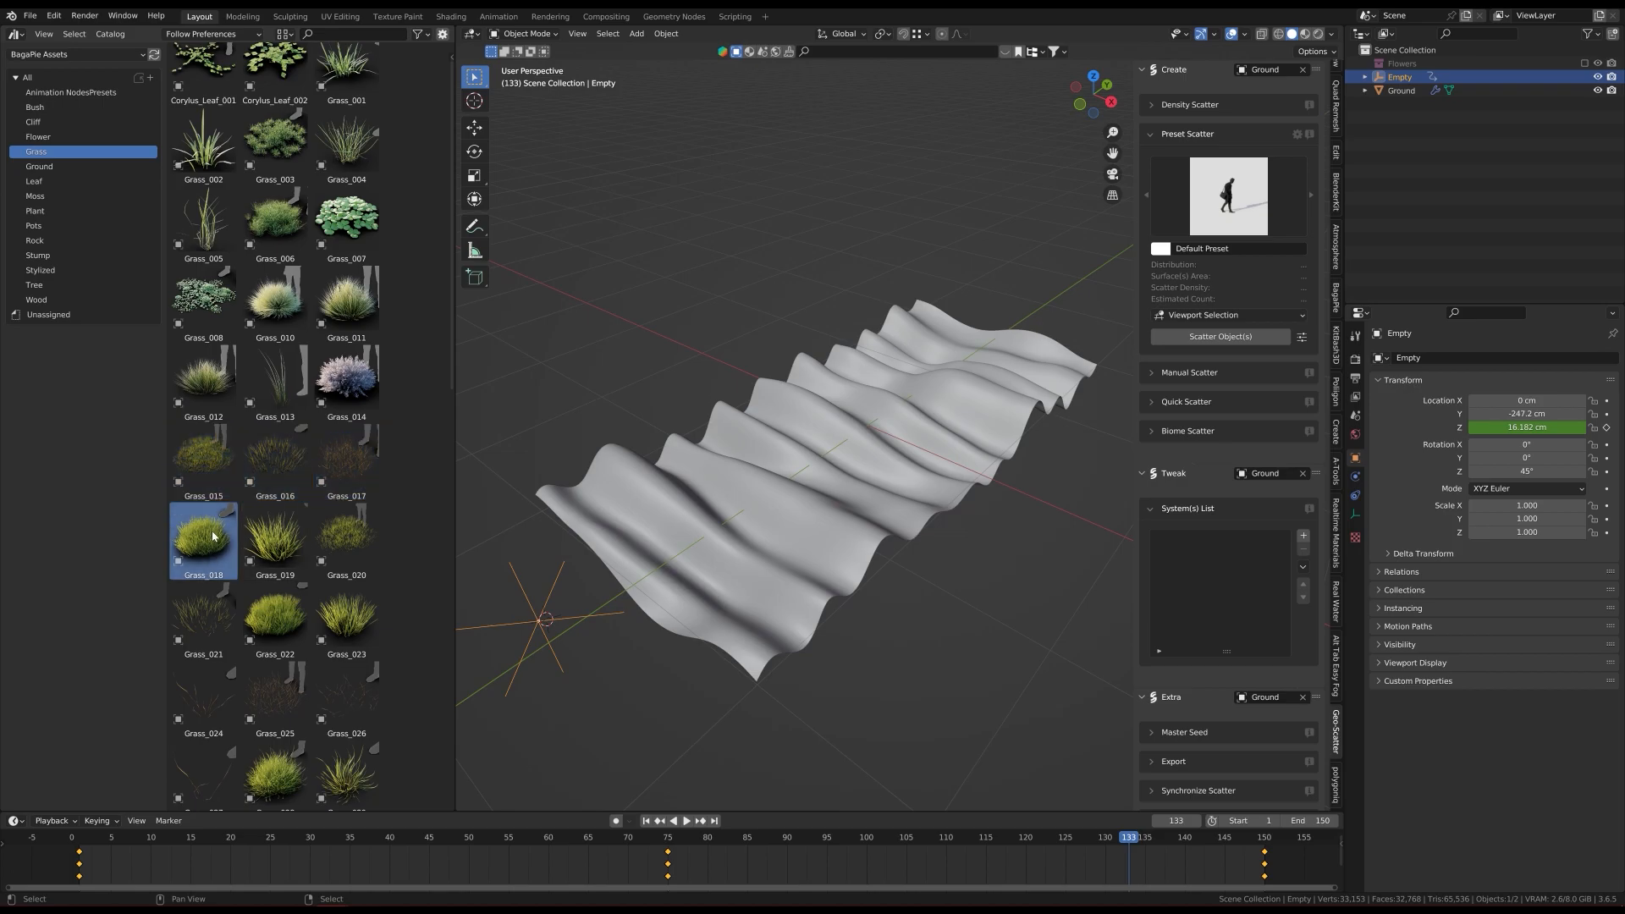
left_click(202, 479, "ctrl")
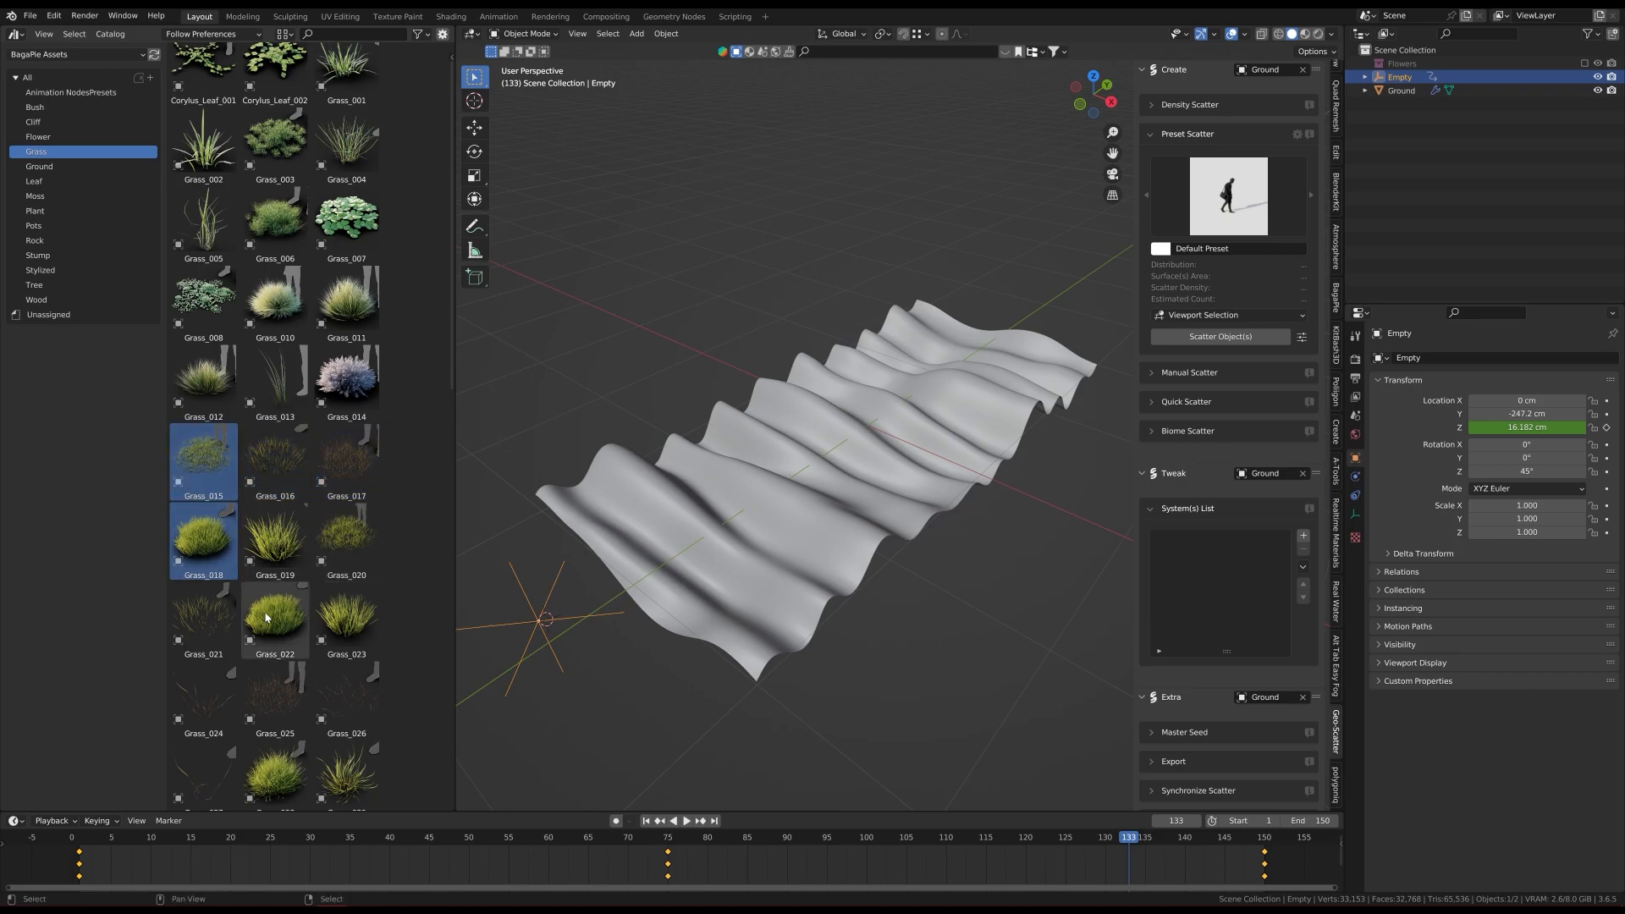
scroll(296, 770, "down", 1)
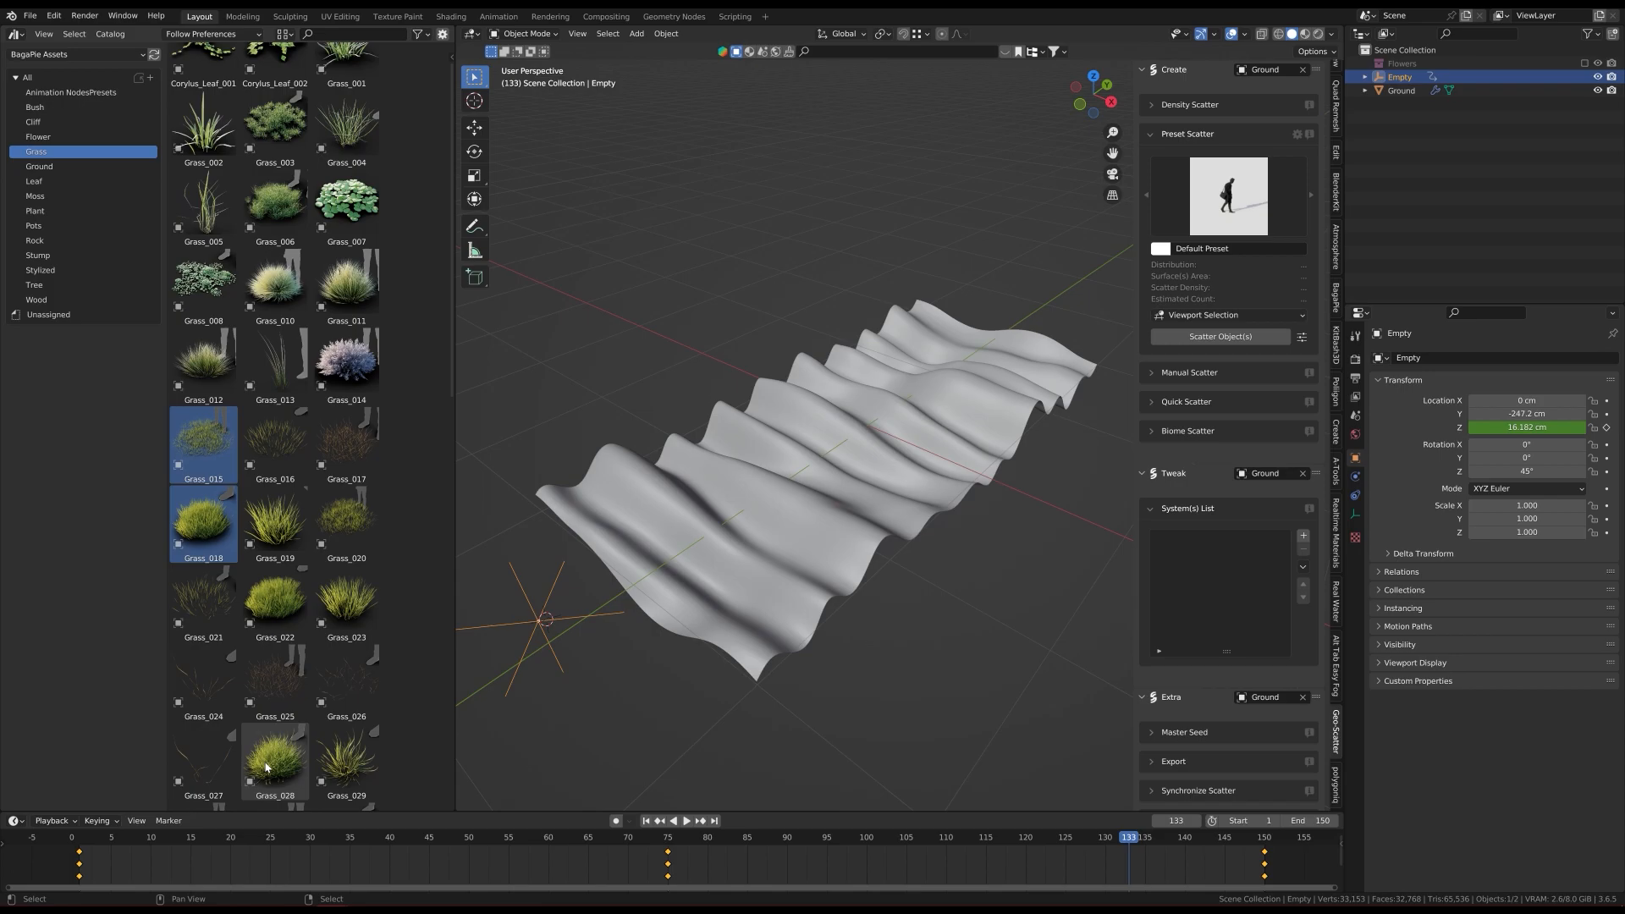
left_click(271, 762, "ctrl")
scroll(261, 721, "down", 4)
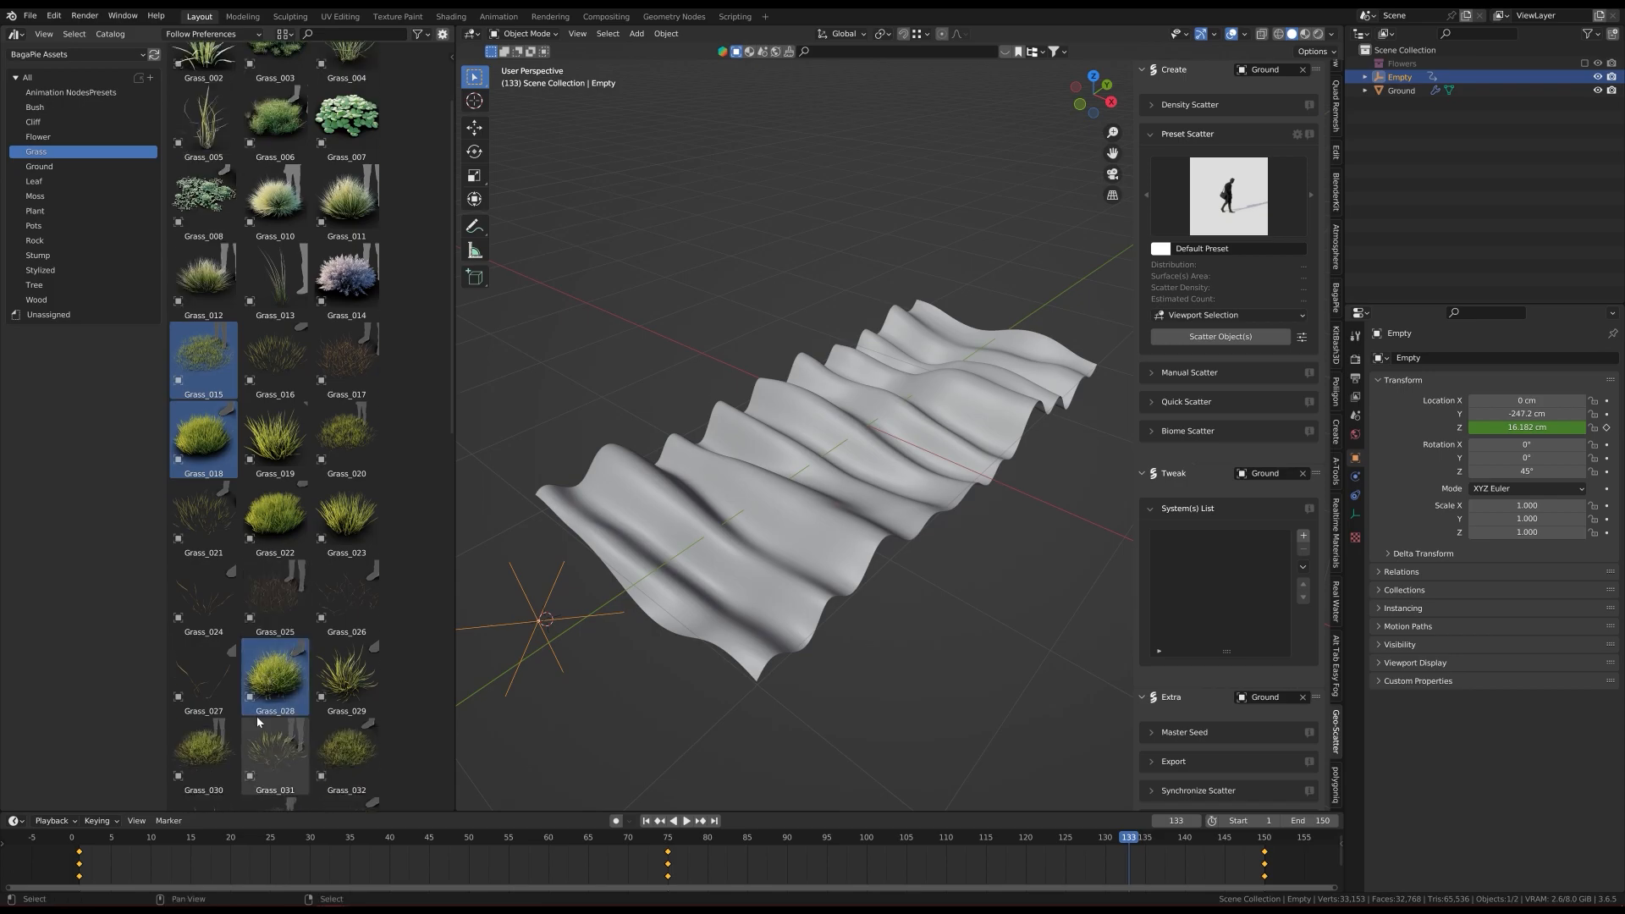
scroll(262, 724, "down", 2)
scroll(286, 729, "down", 4)
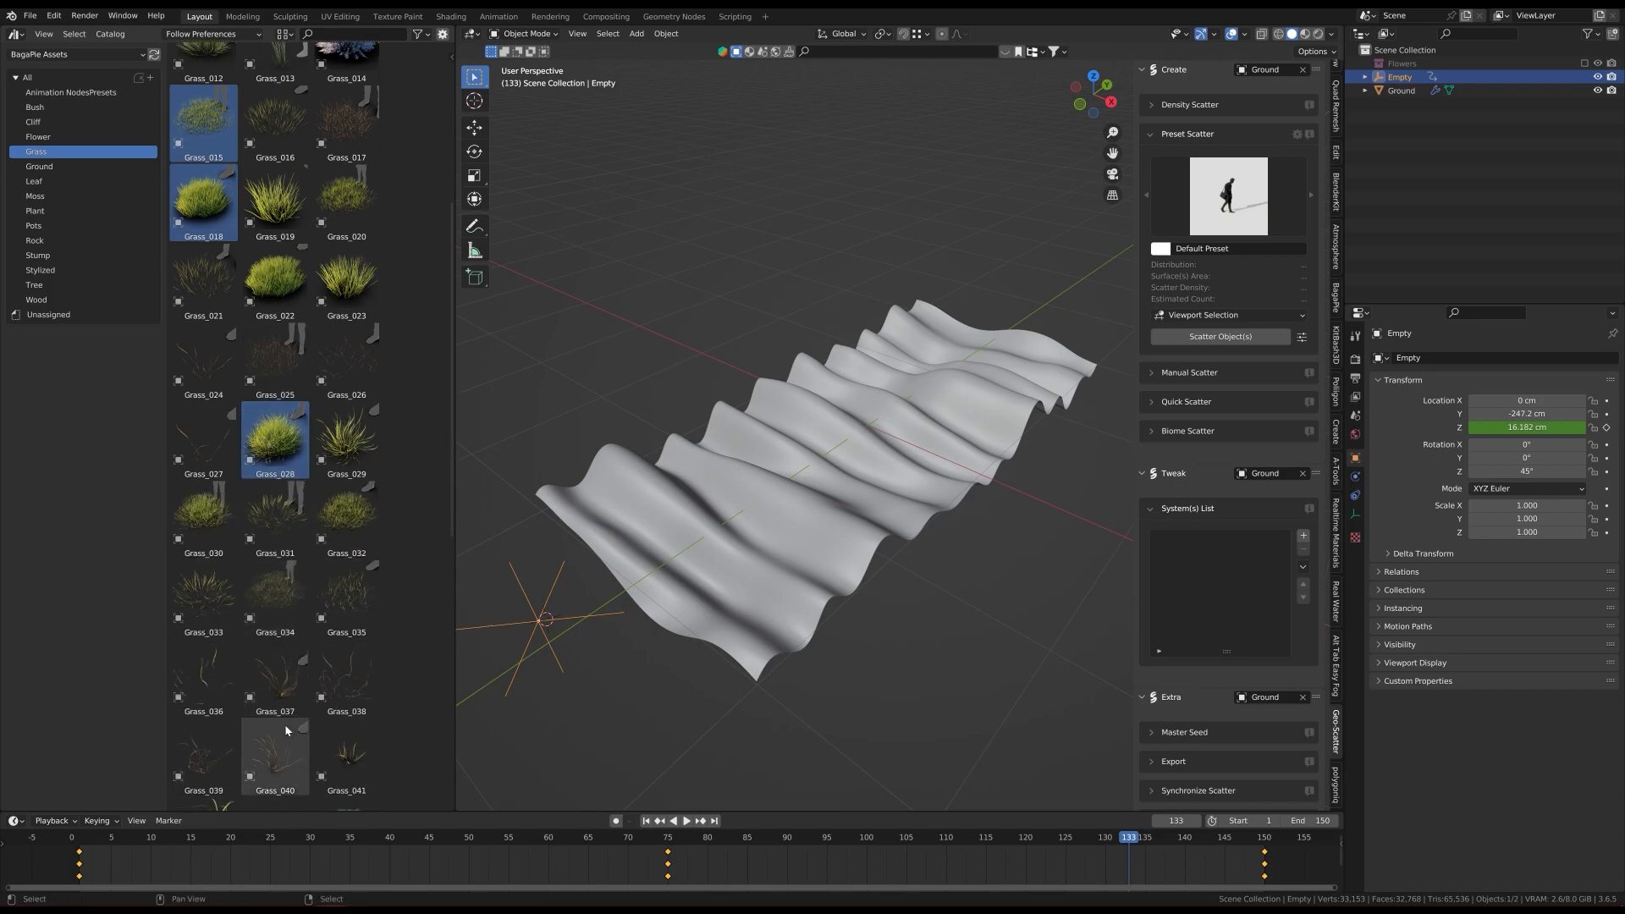
left_click(344, 684, "ctrl")
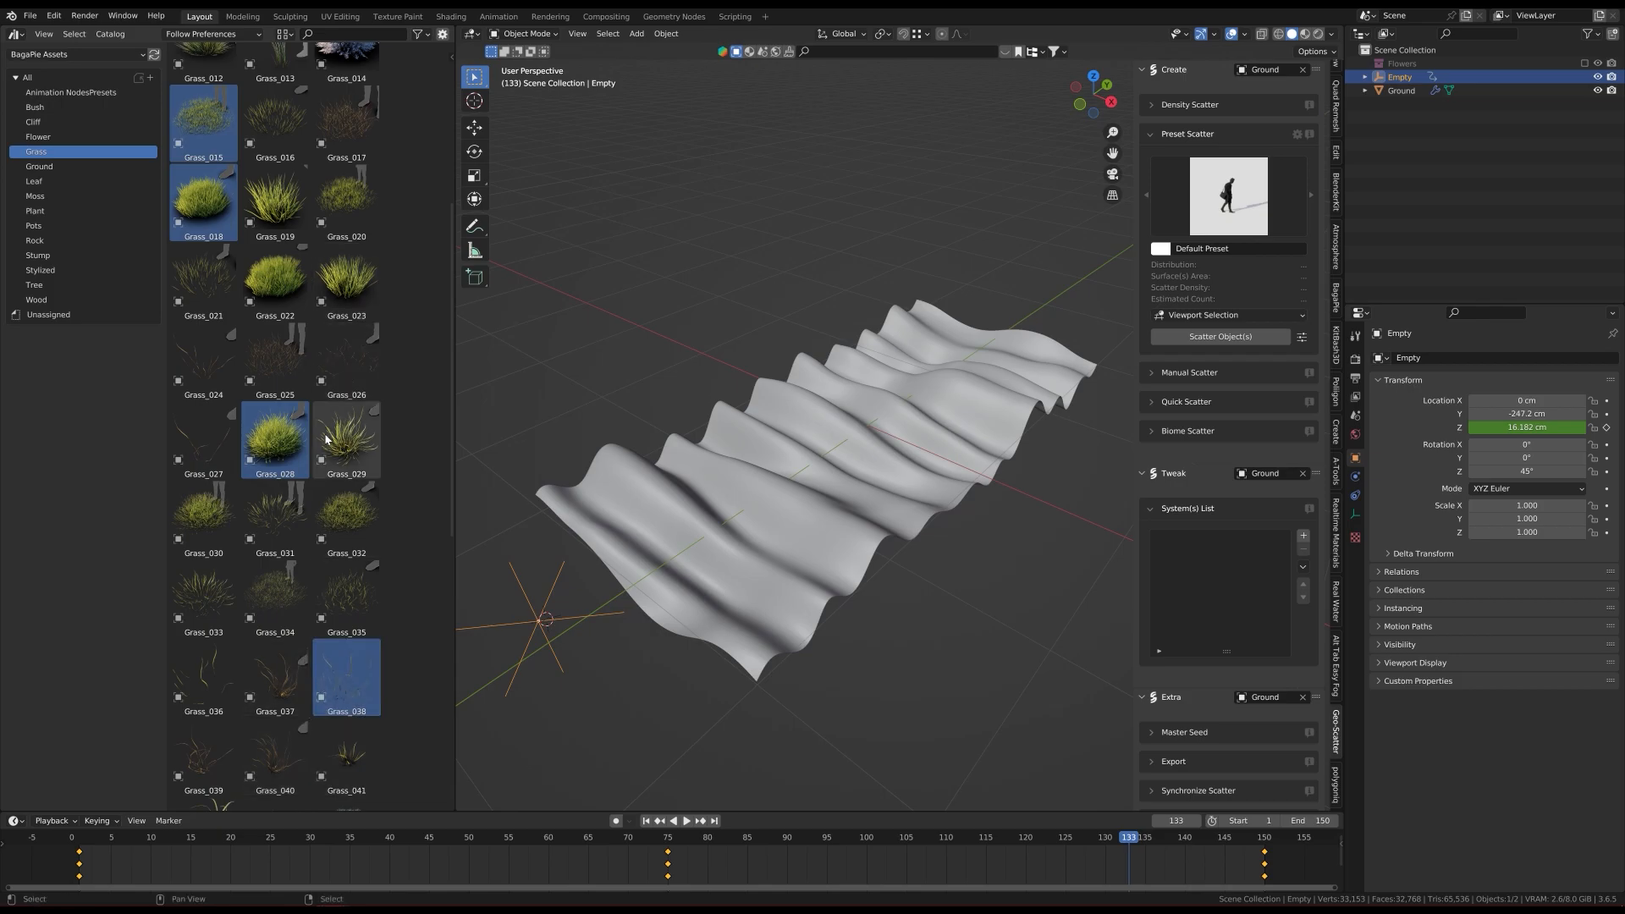
Step: Scatter the selected grass assets on the Ground with the Default Preset, using Browser Selection as the source
mouse_move(326, 439)
left_mouse_down()
mouse_move(838, 561)
mouse_move(813, 526)
left_mouse_up()
scroll(812, 526, "up", 2)
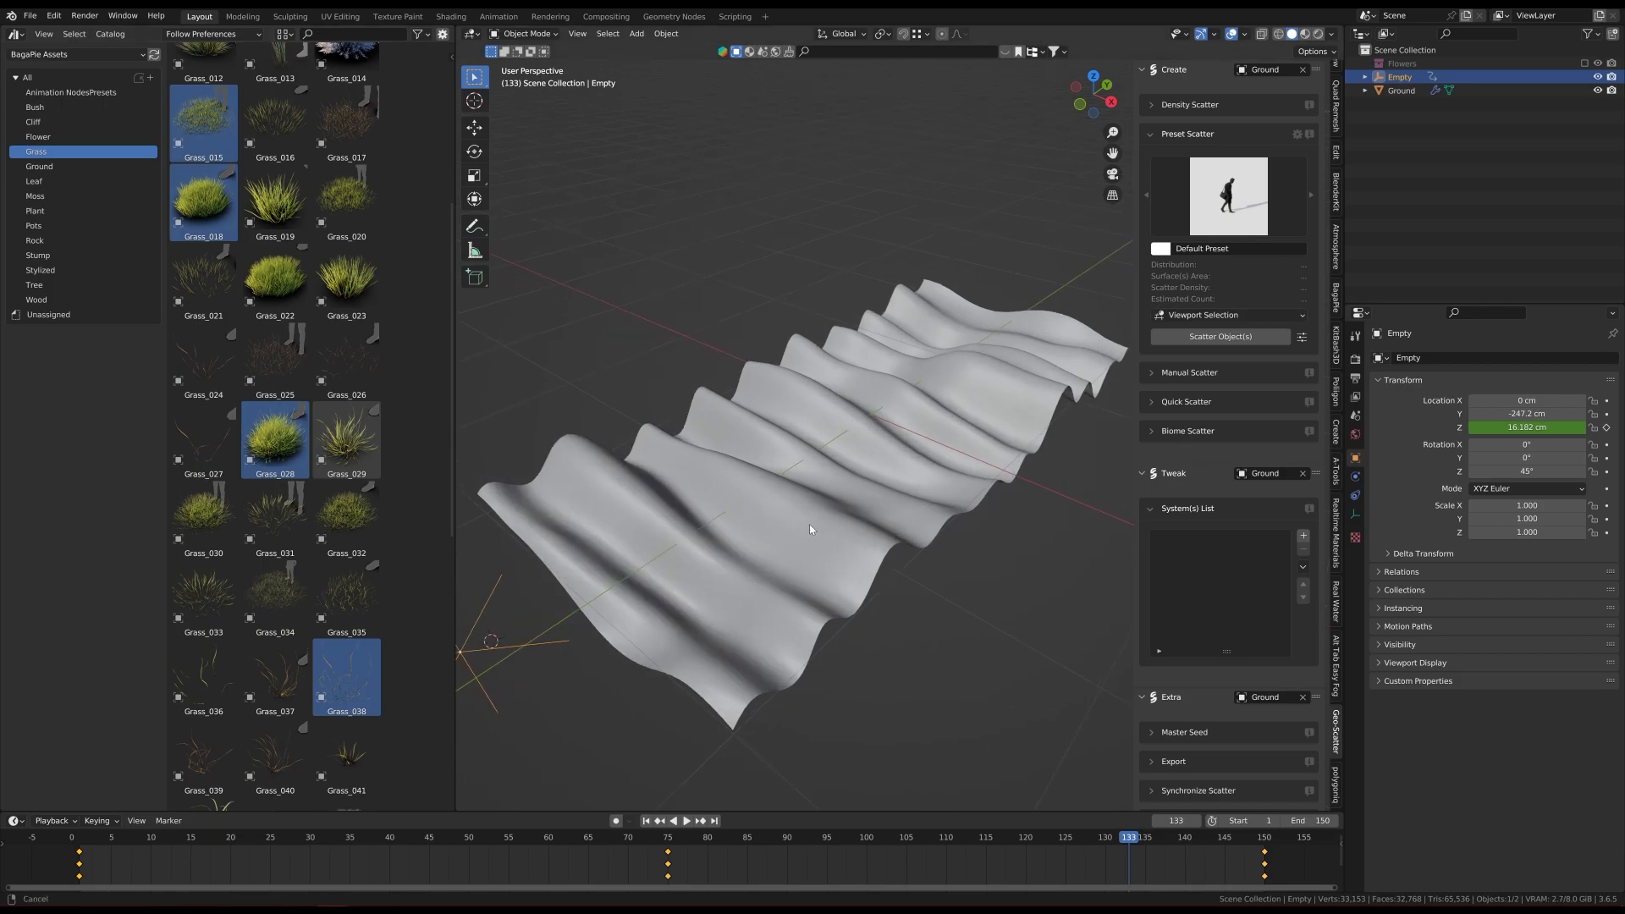
middle_click_drag(811, 525, 804, 532, "shift")
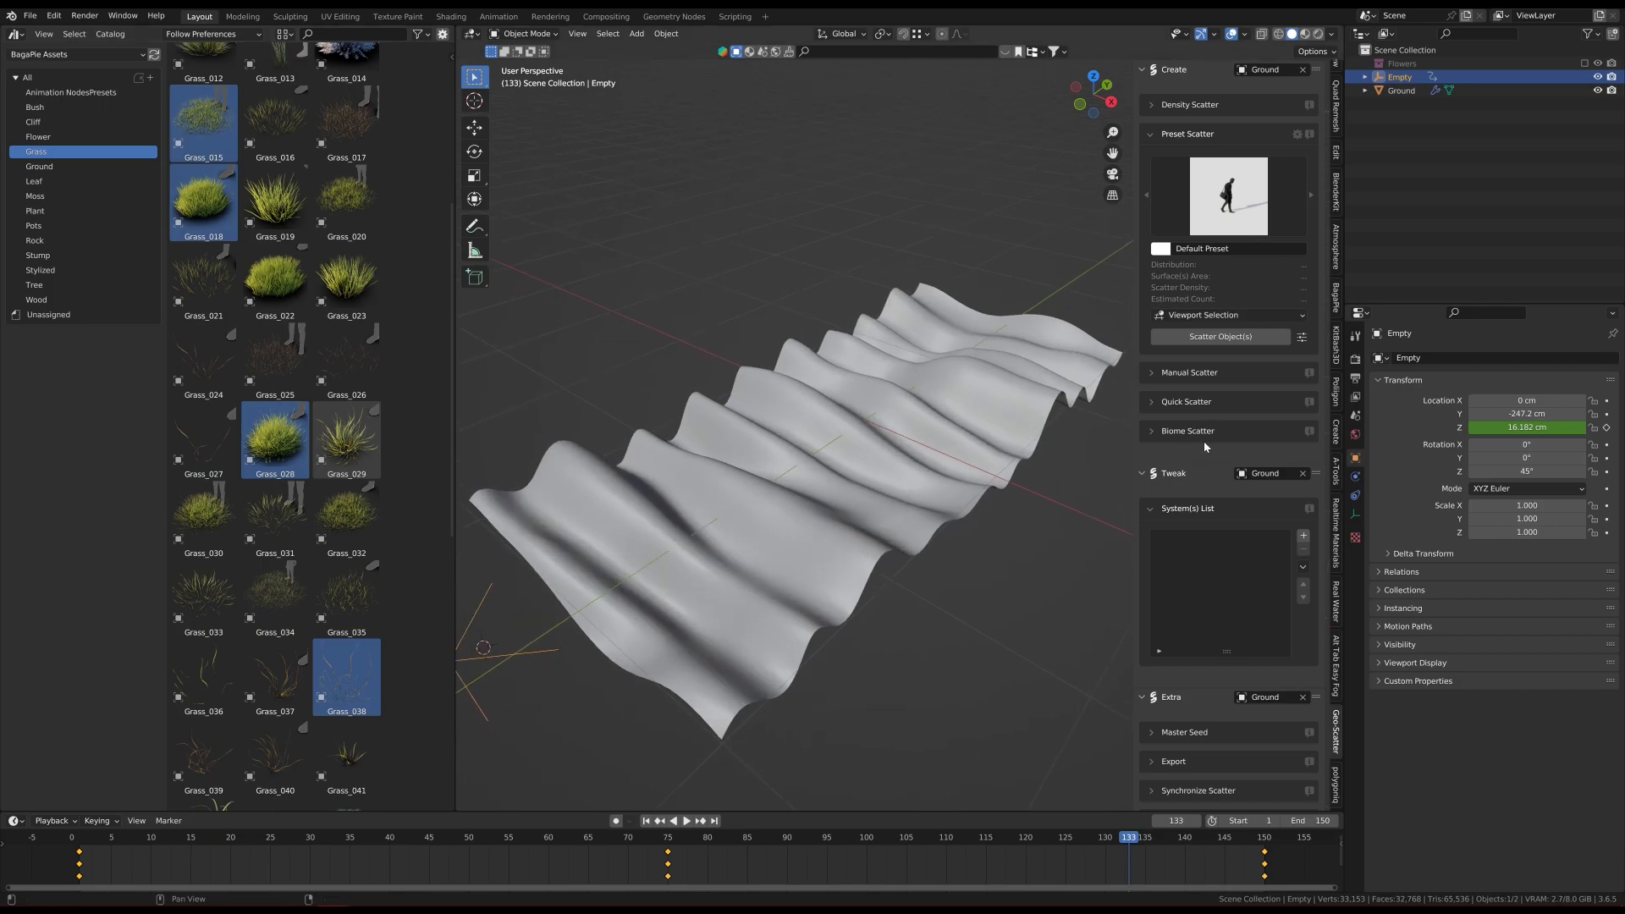
left_click(1220, 316)
left_click(1195, 347)
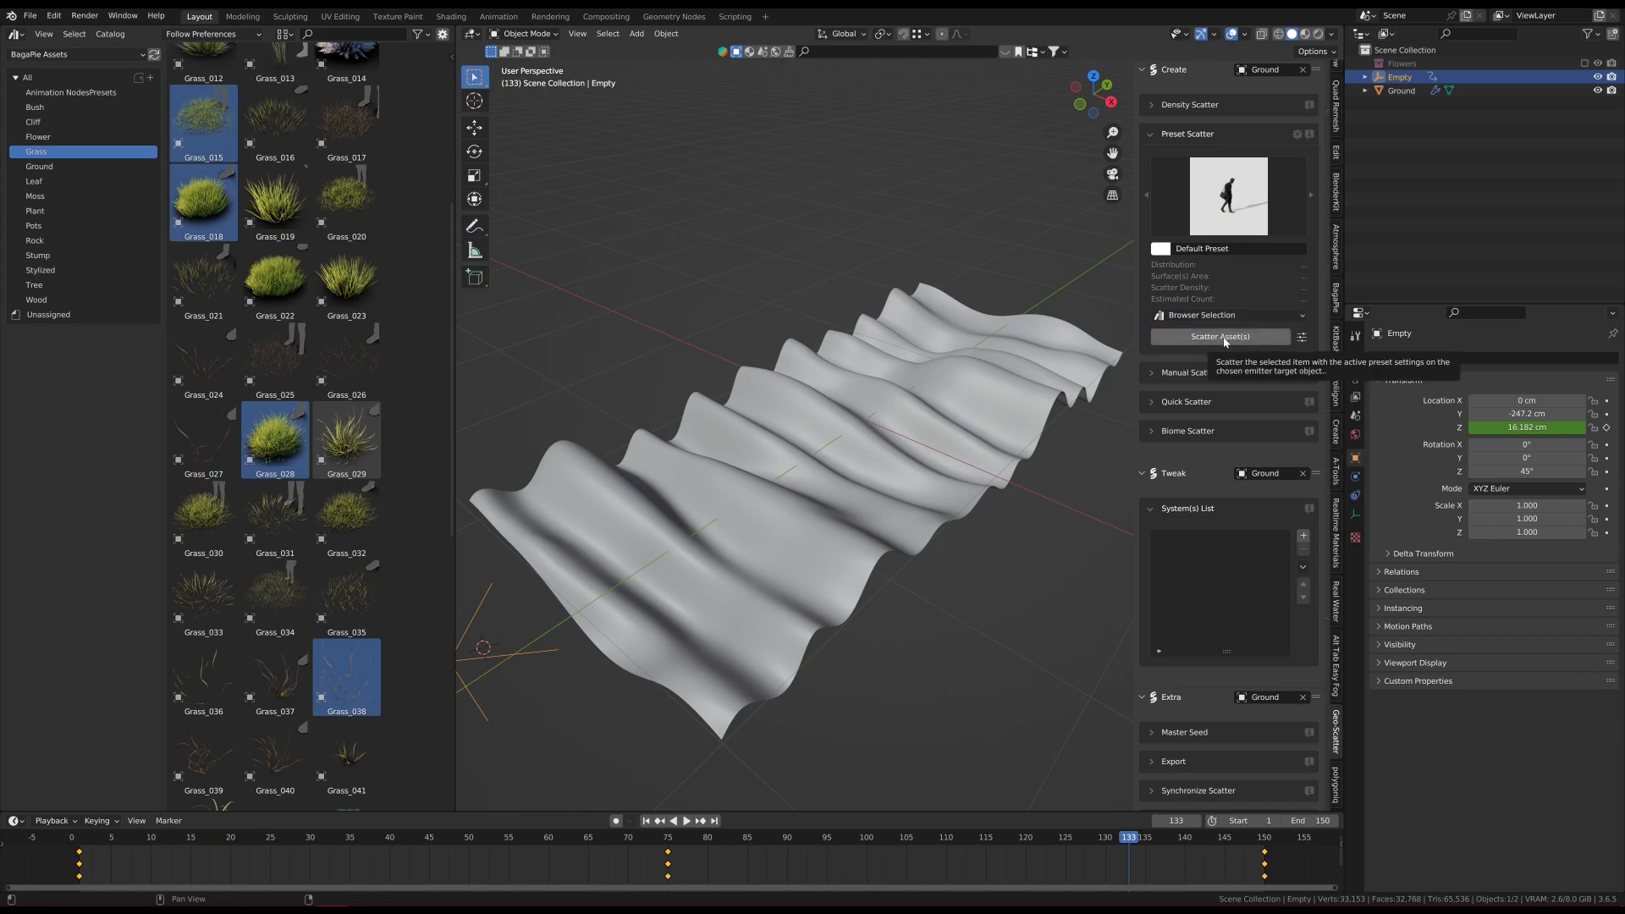
left_click(1224, 337)
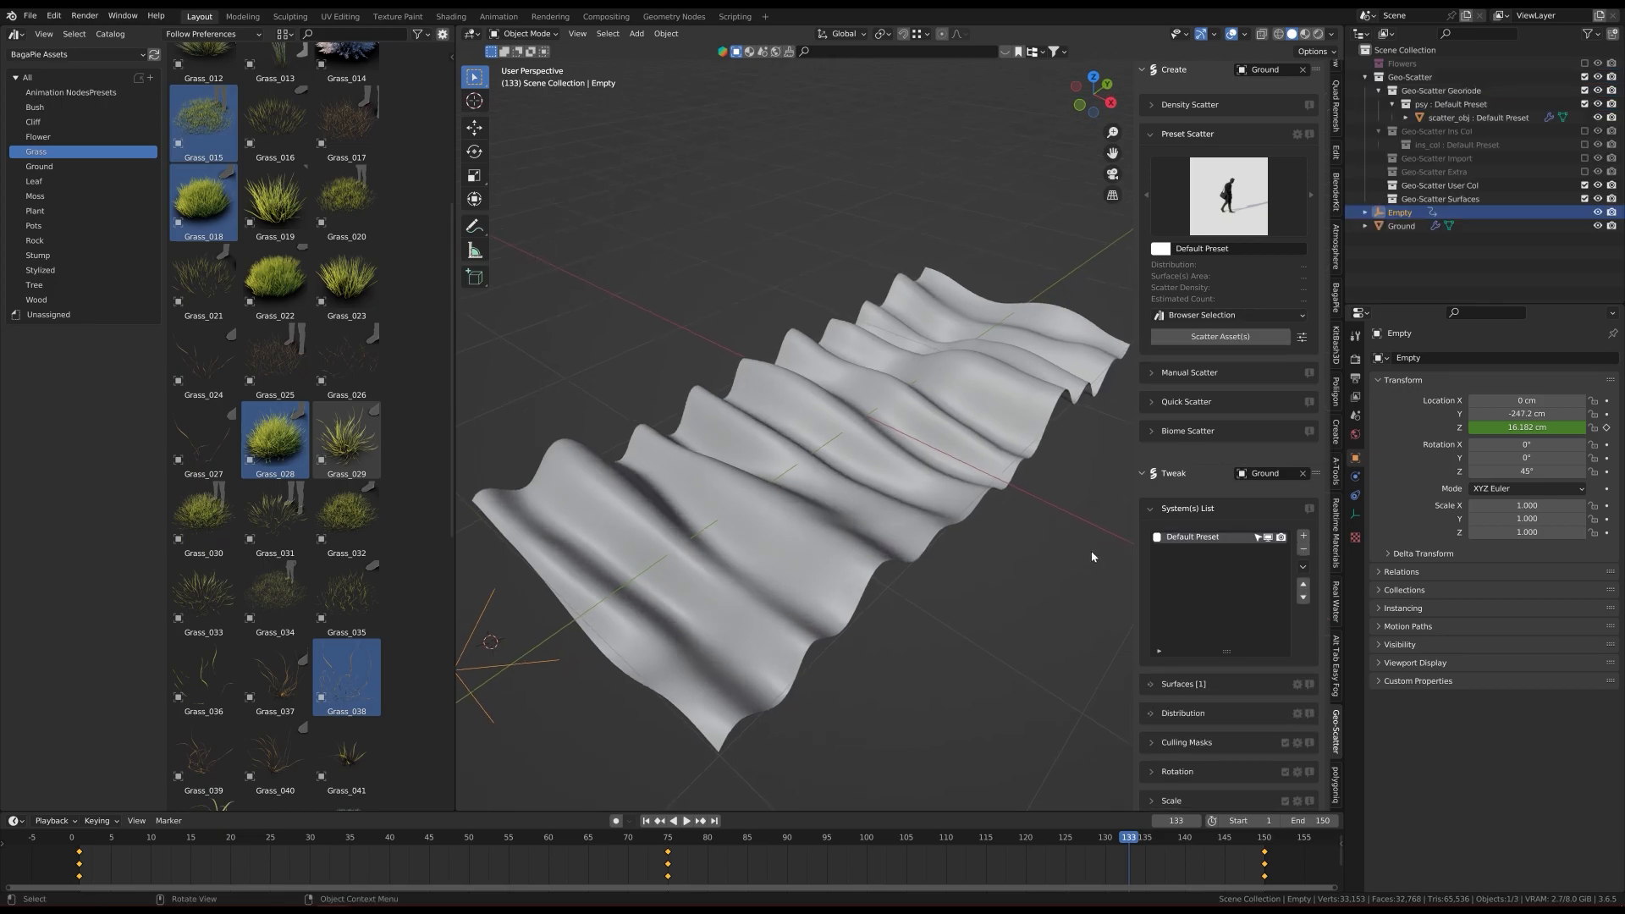
Step: Rename the new scatter system to Grass and give it a dark green display colour
double_click(1206, 537)
type("Grass")
key("Return")
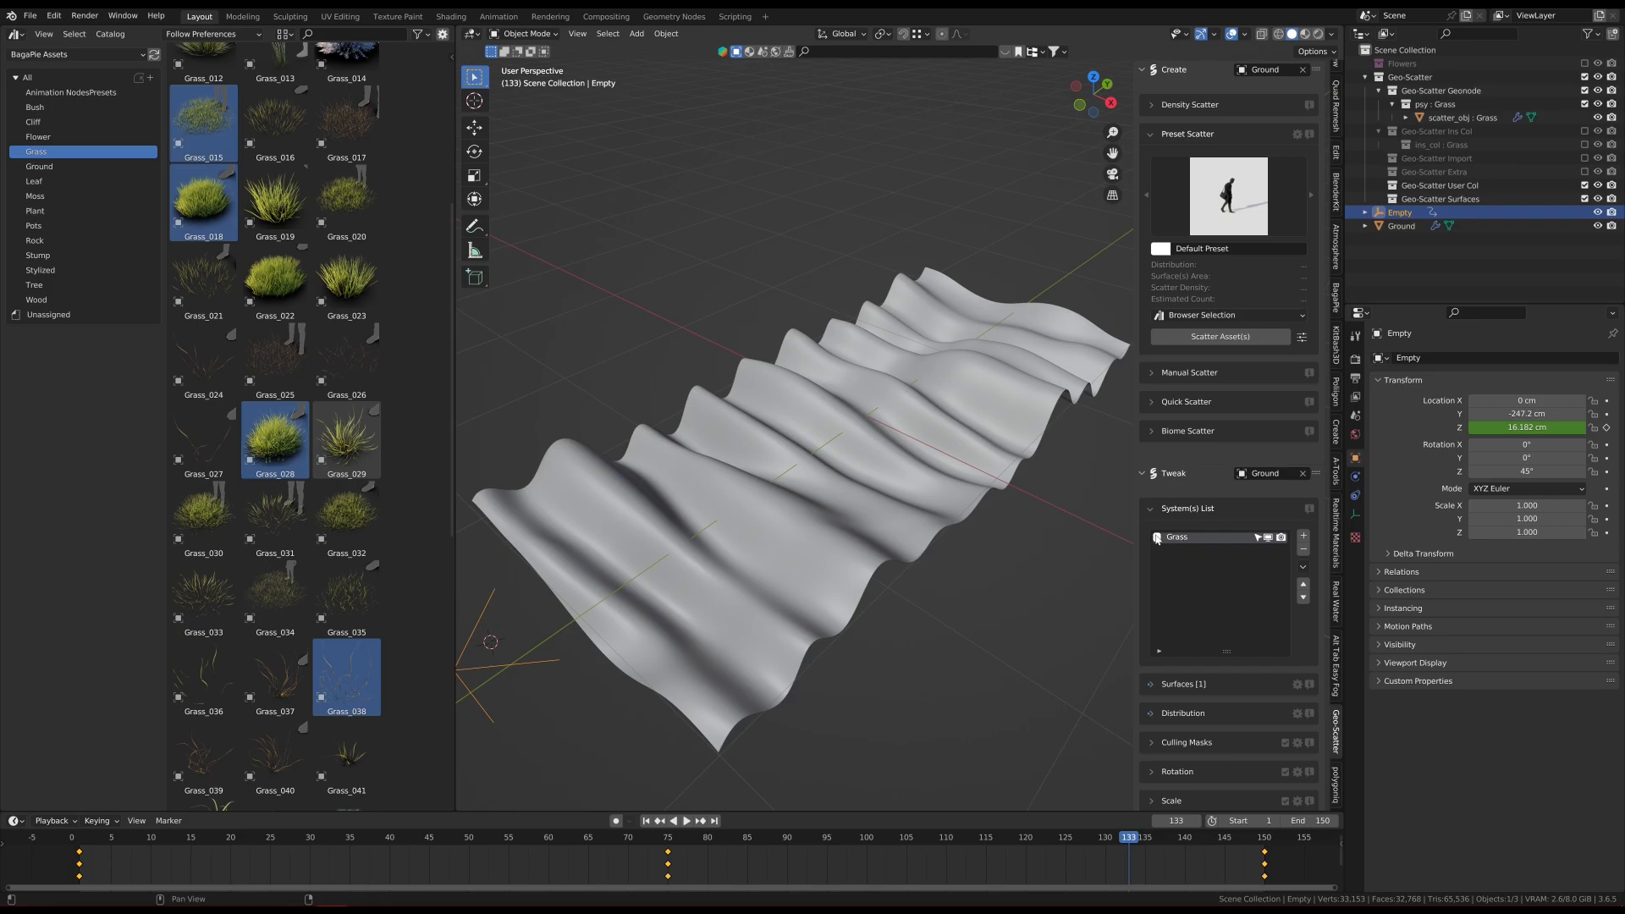
left_click(1157, 536)
left_click_drag(1183, 401, 1167, 378)
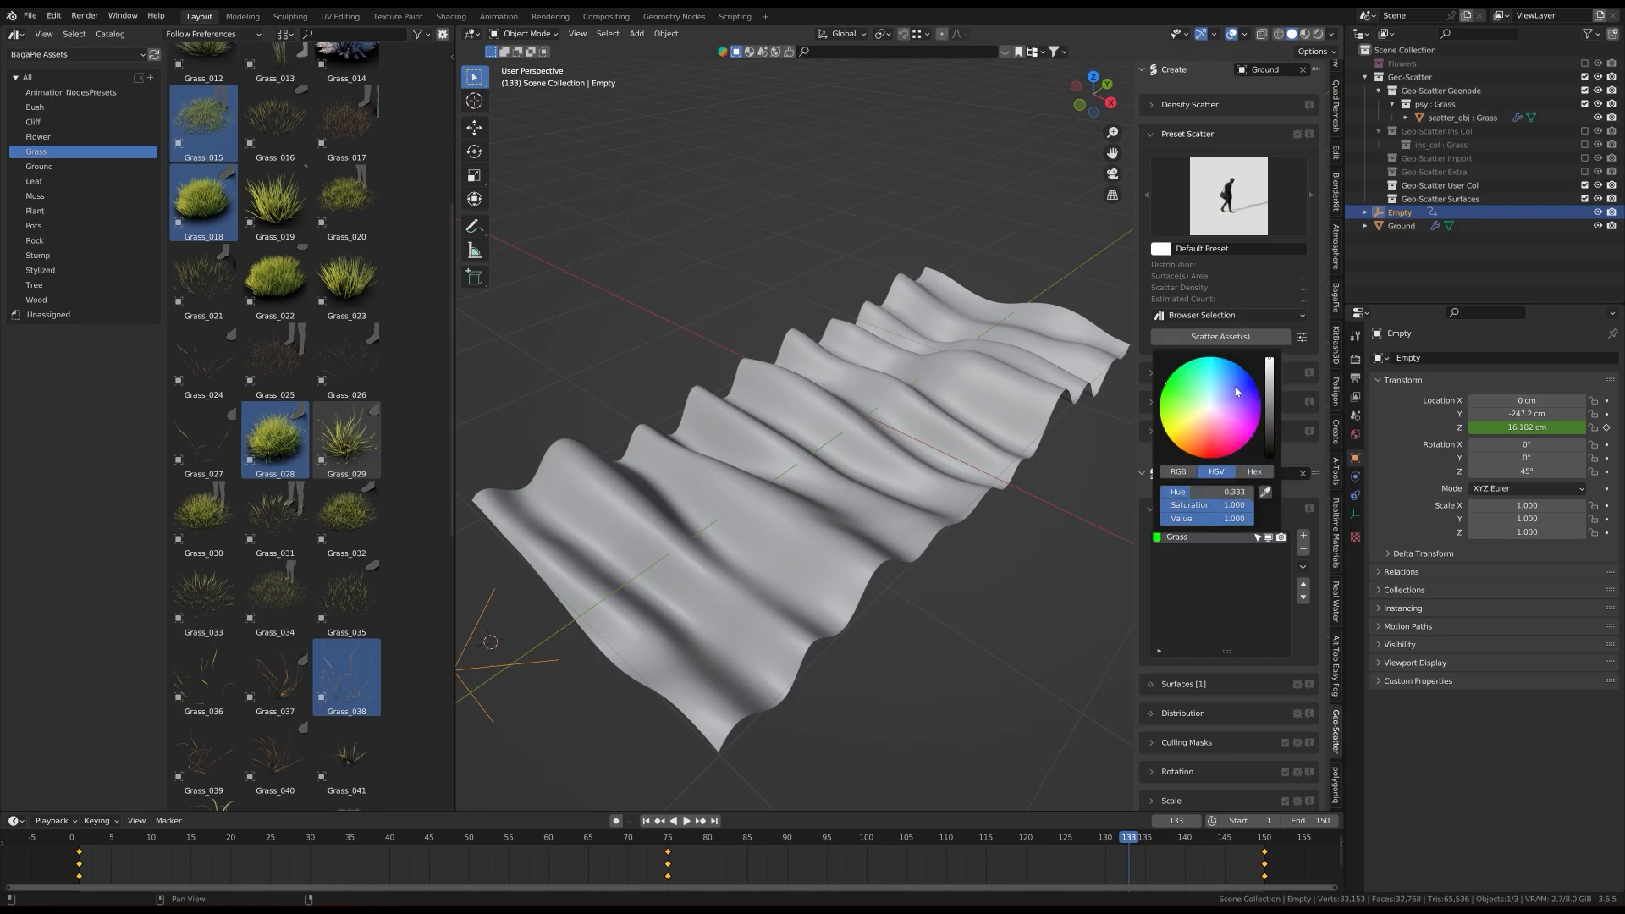
left_click(1269, 416)
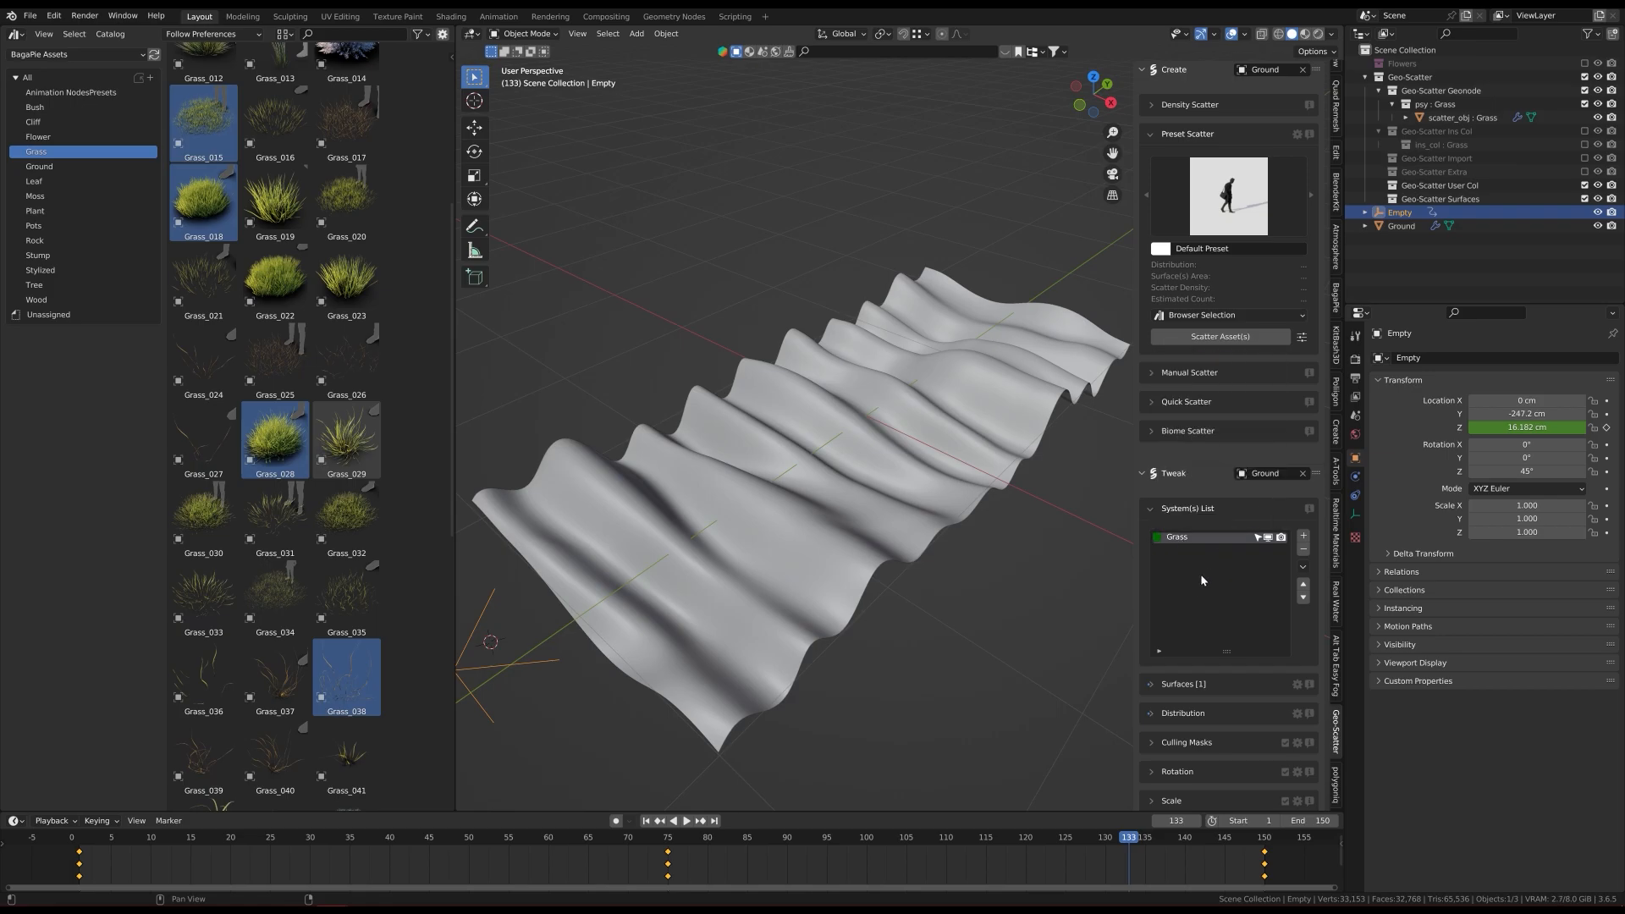
Step: Widen the 3D viewport and set the Grass system's distribution method to Deform Stable
left_click_drag(456, 381, 393, 381)
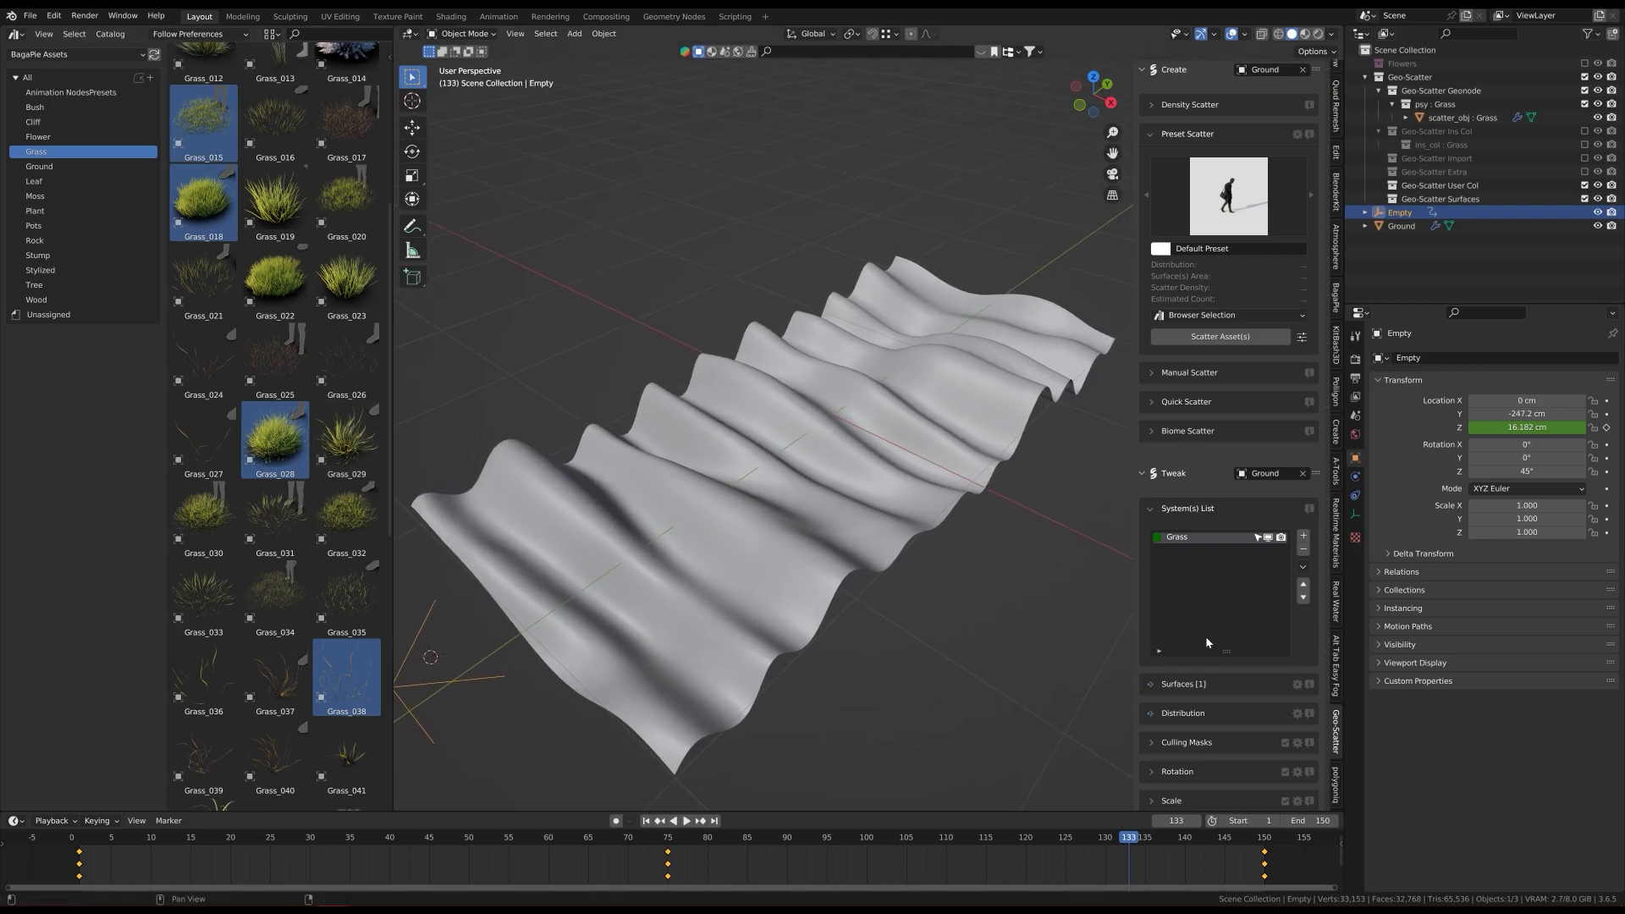
scroll(1198, 664, "down", 1)
left_click(1175, 680)
scroll(1157, 684, "down", 1)
scroll(1157, 684, "down", 1)
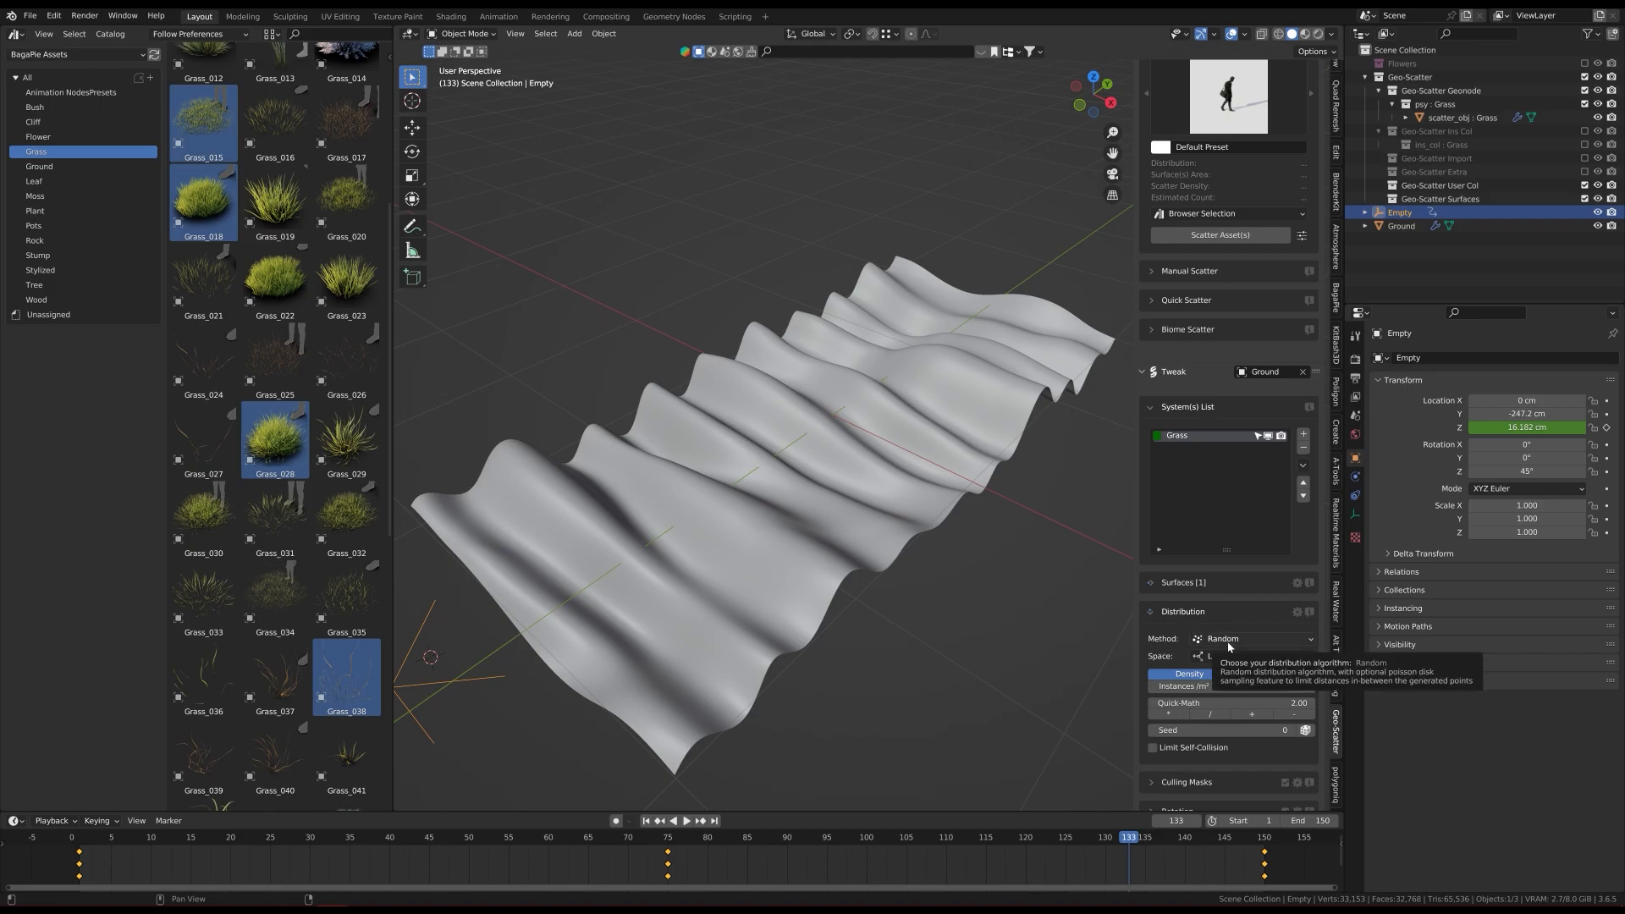
left_click(1253, 645)
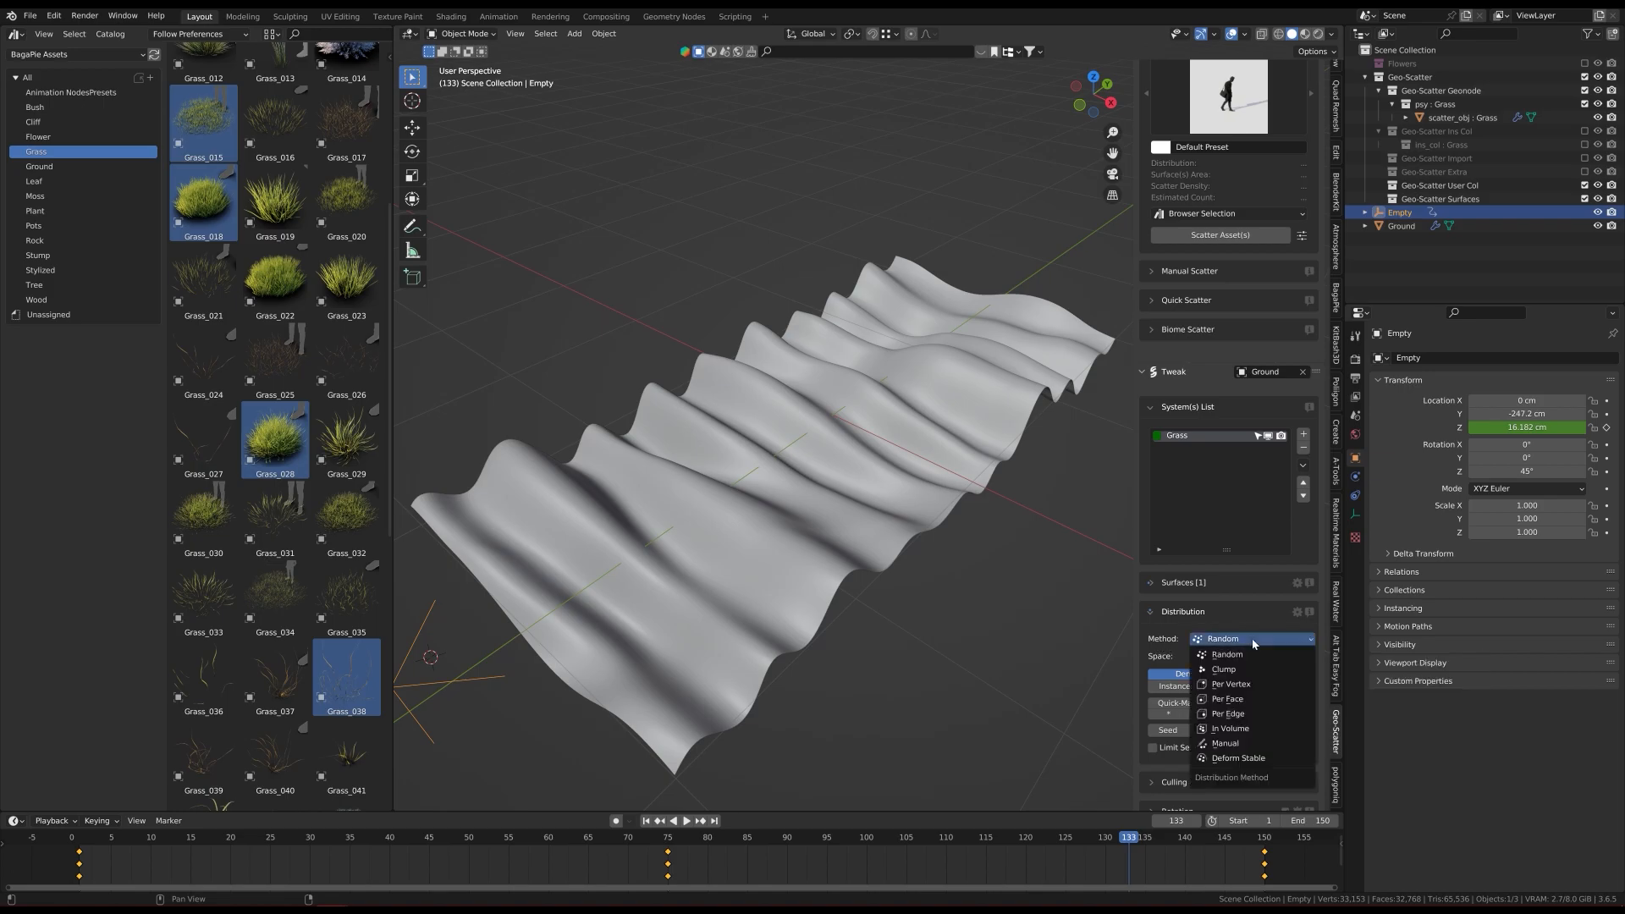
left_click(1234, 759)
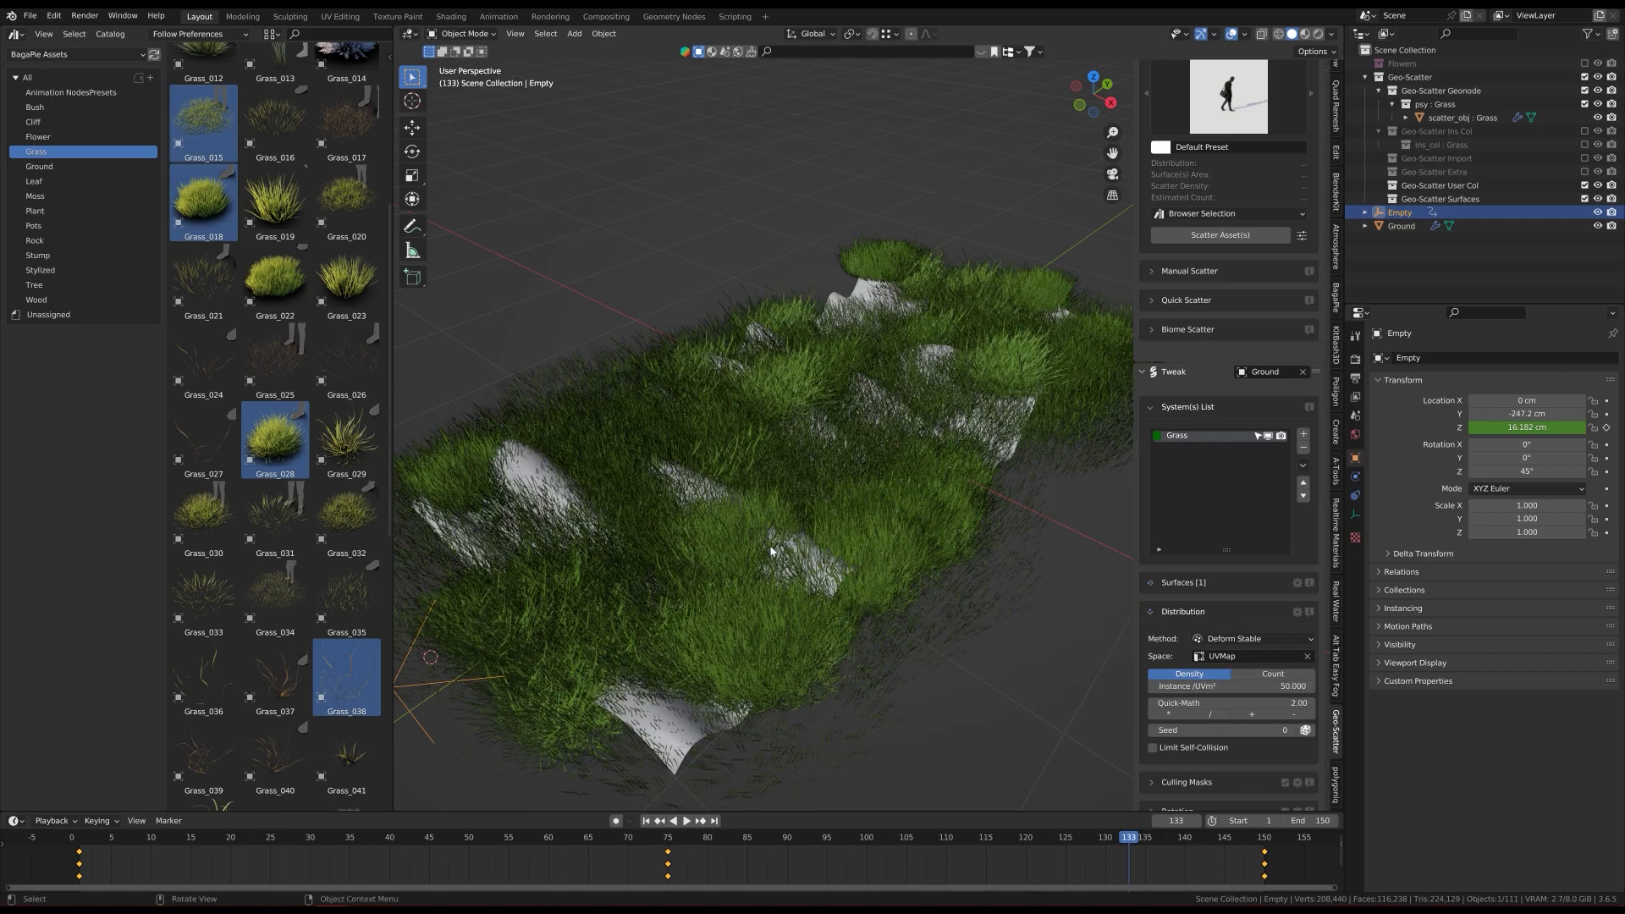
scroll(584, 578, "down", 5)
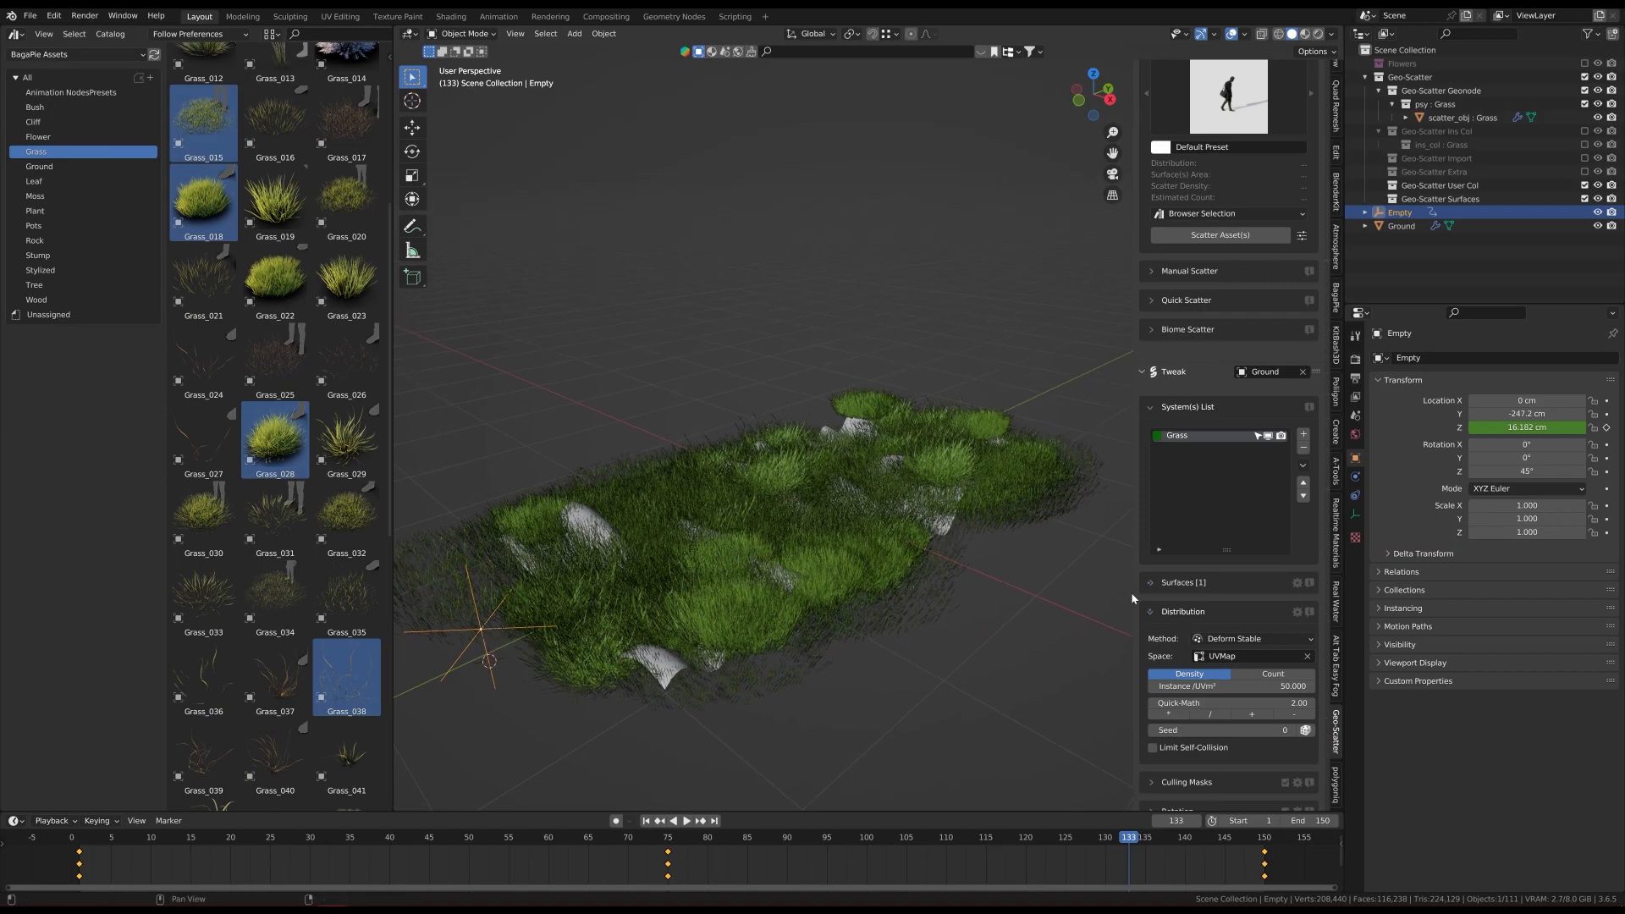
Step: Try the Random distribution method at 2.310 instances per m² and play the animation to see how the grass behaves
left_click(1253, 639)
left_click(1227, 657)
left_click_drag(1238, 686, 1295, 686)
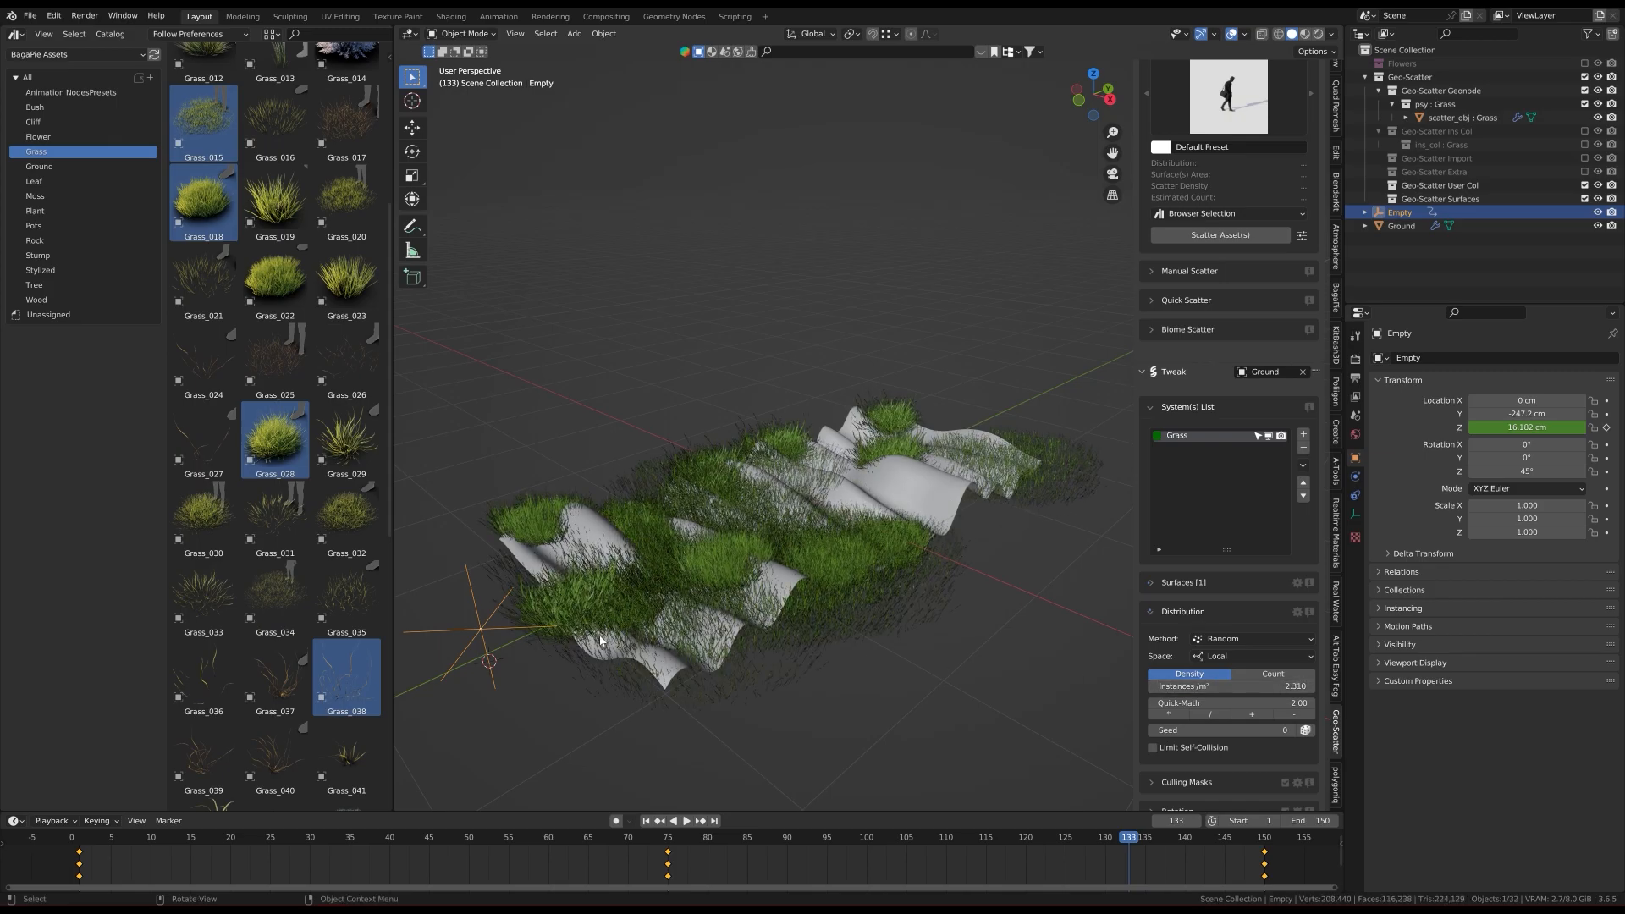
key("space")
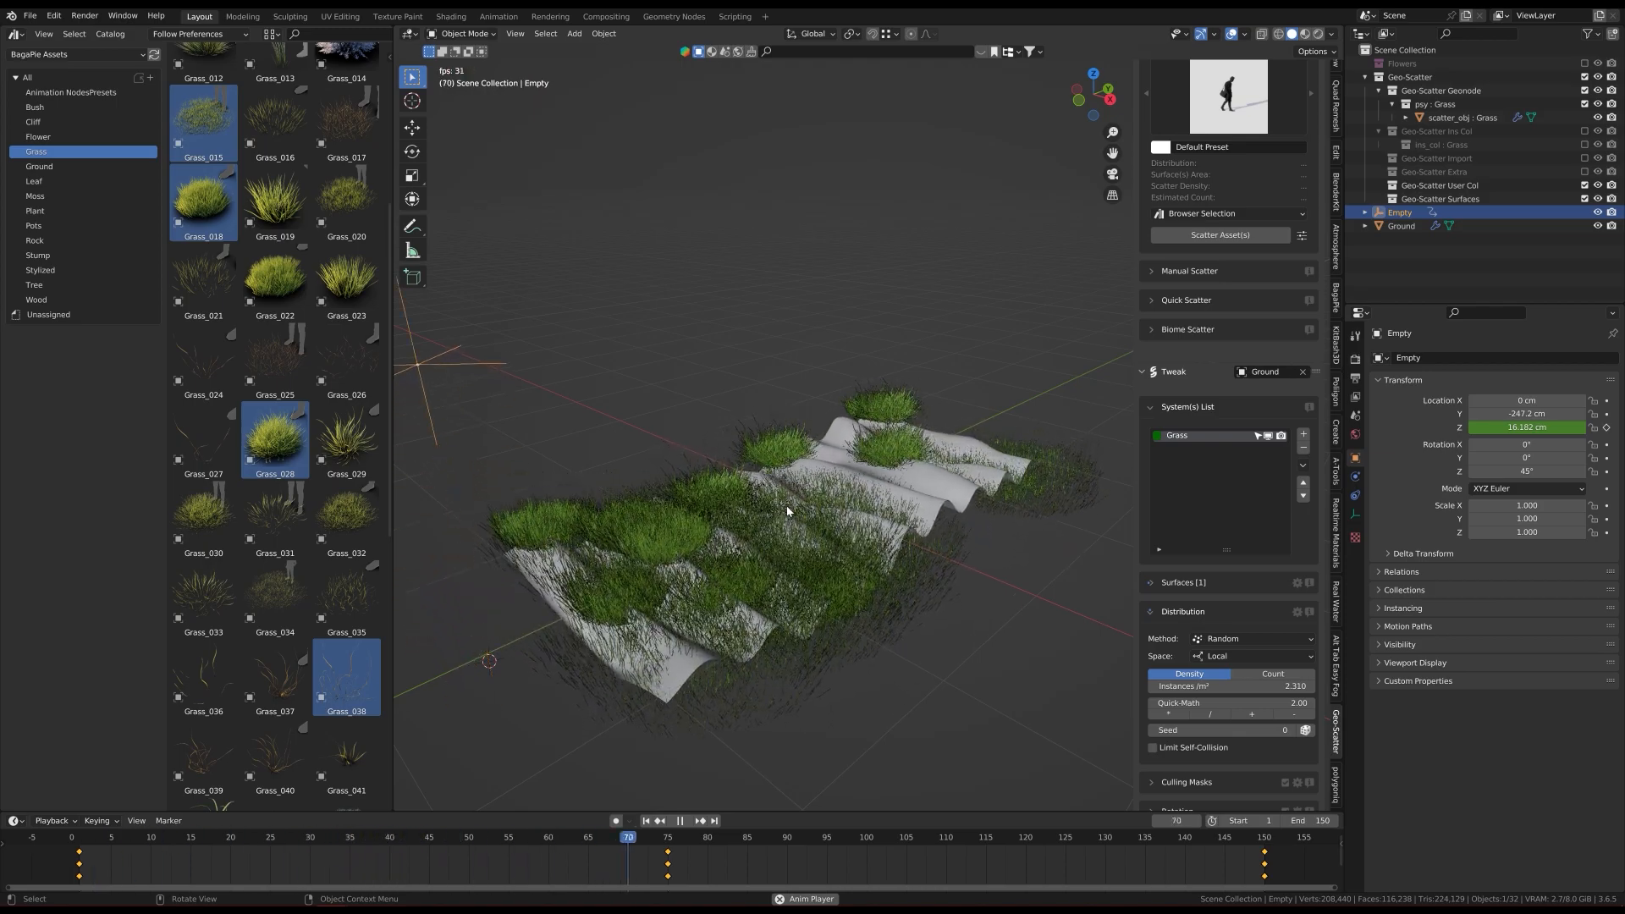
key("Escape")
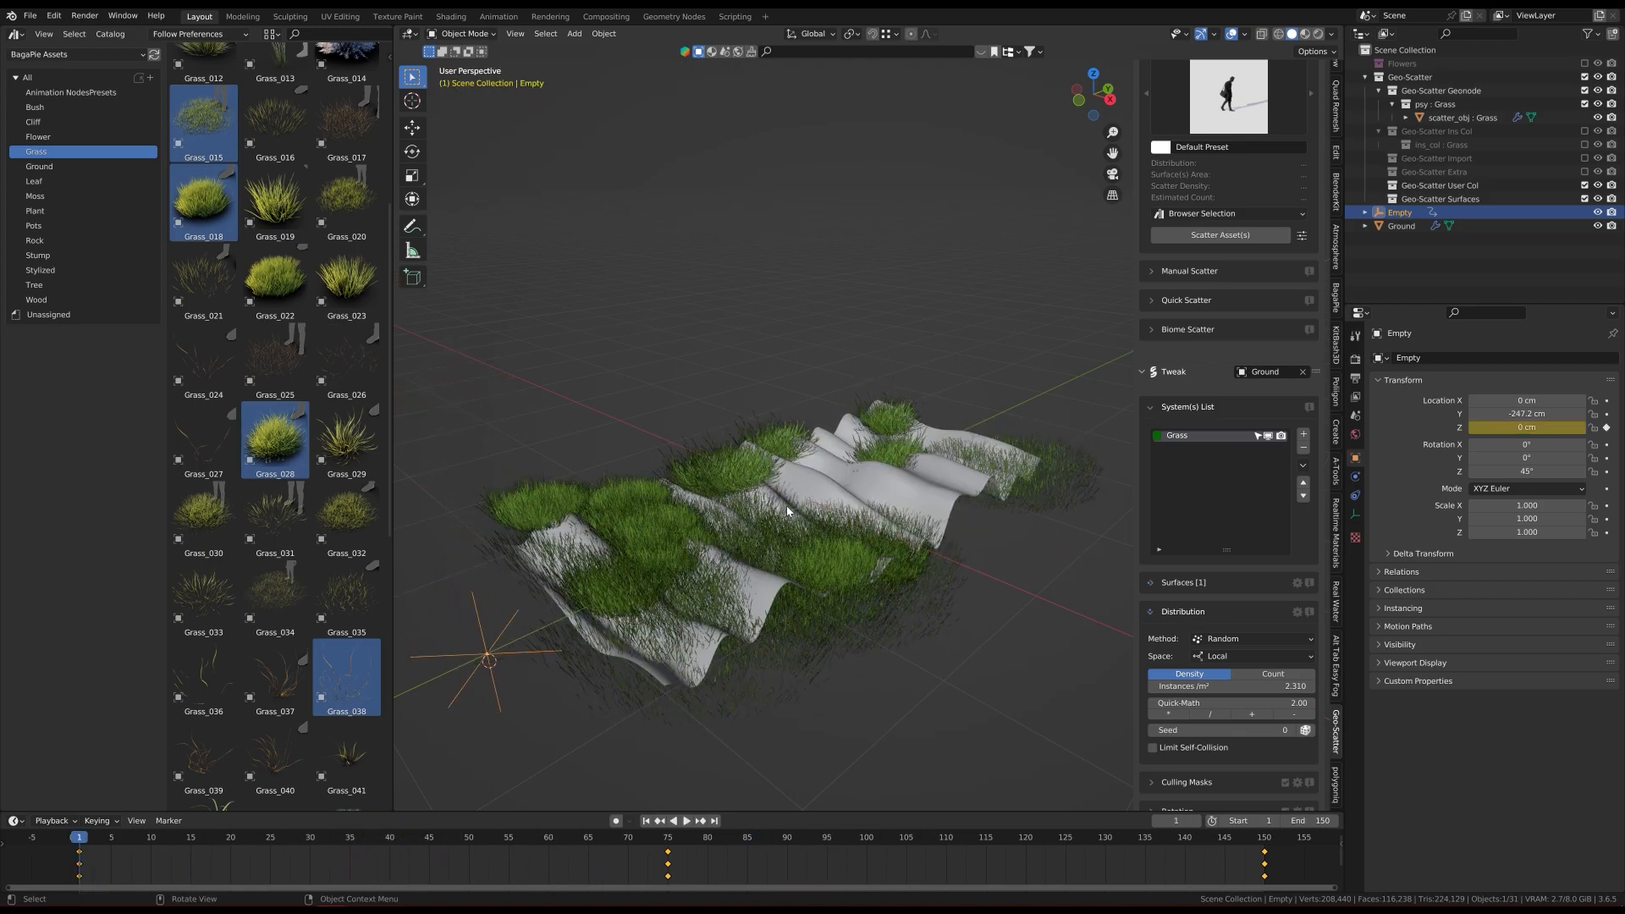
Step: Set the grass distribution method back to Deform Stable and play the animation to check it on the moving ground
left_click(1227, 638)
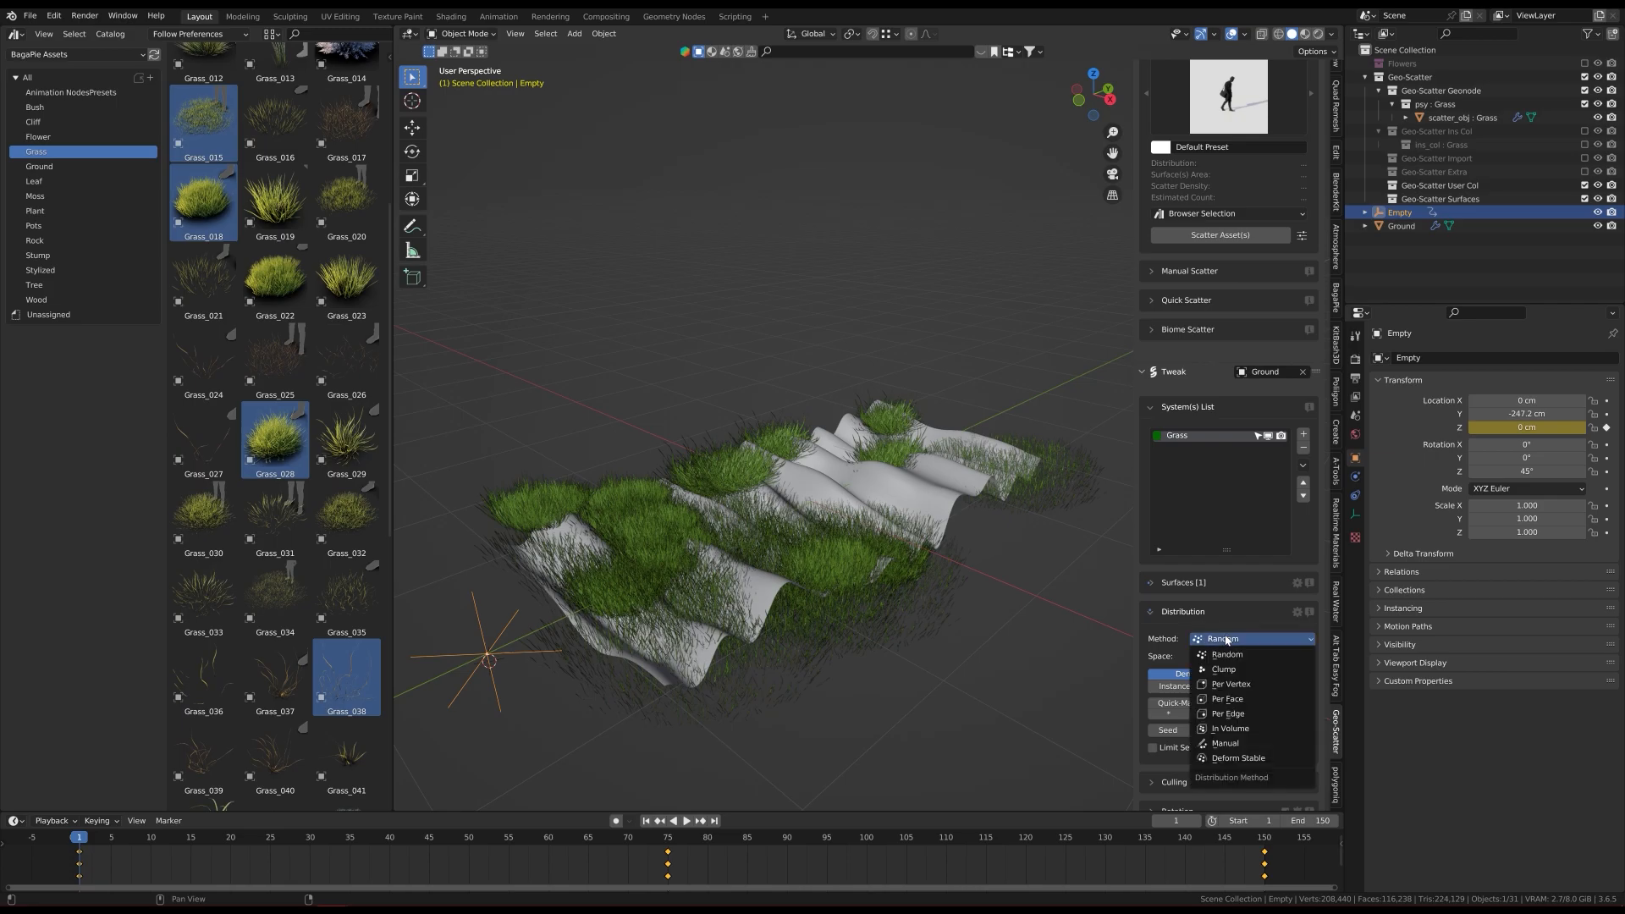
left_click(1227, 753)
key("space")
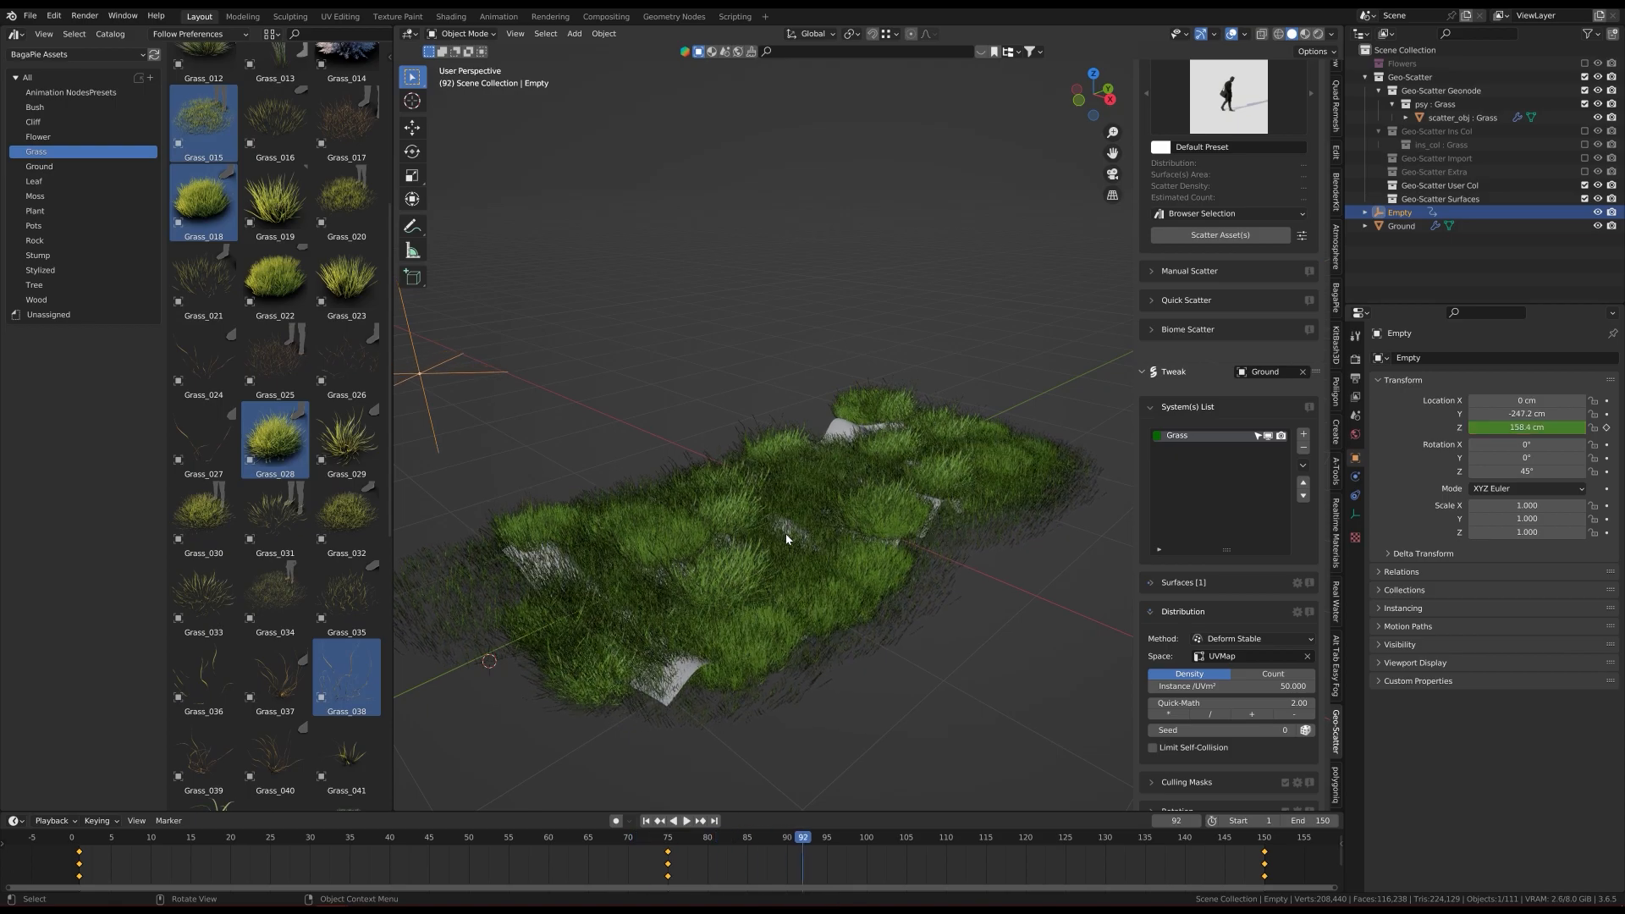
key("Escape")
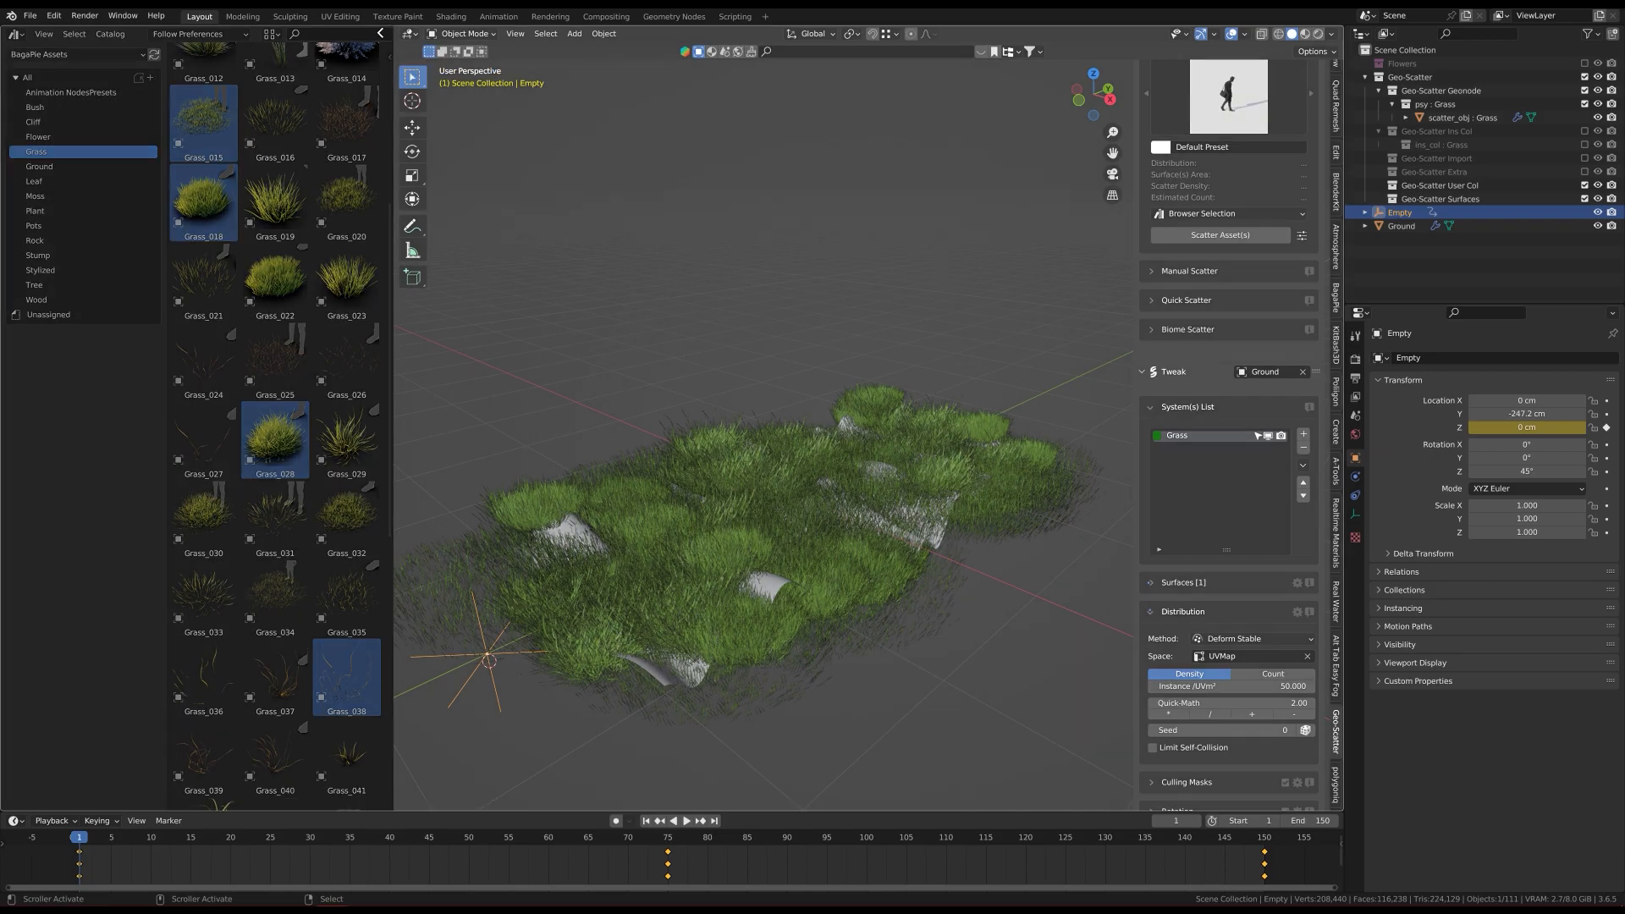
Step: Close the Asset Browser area and enable Default Scale and Random Scale for the Grass system
left_click(380, 33)
middle_click_drag(567, 526, 623, 501)
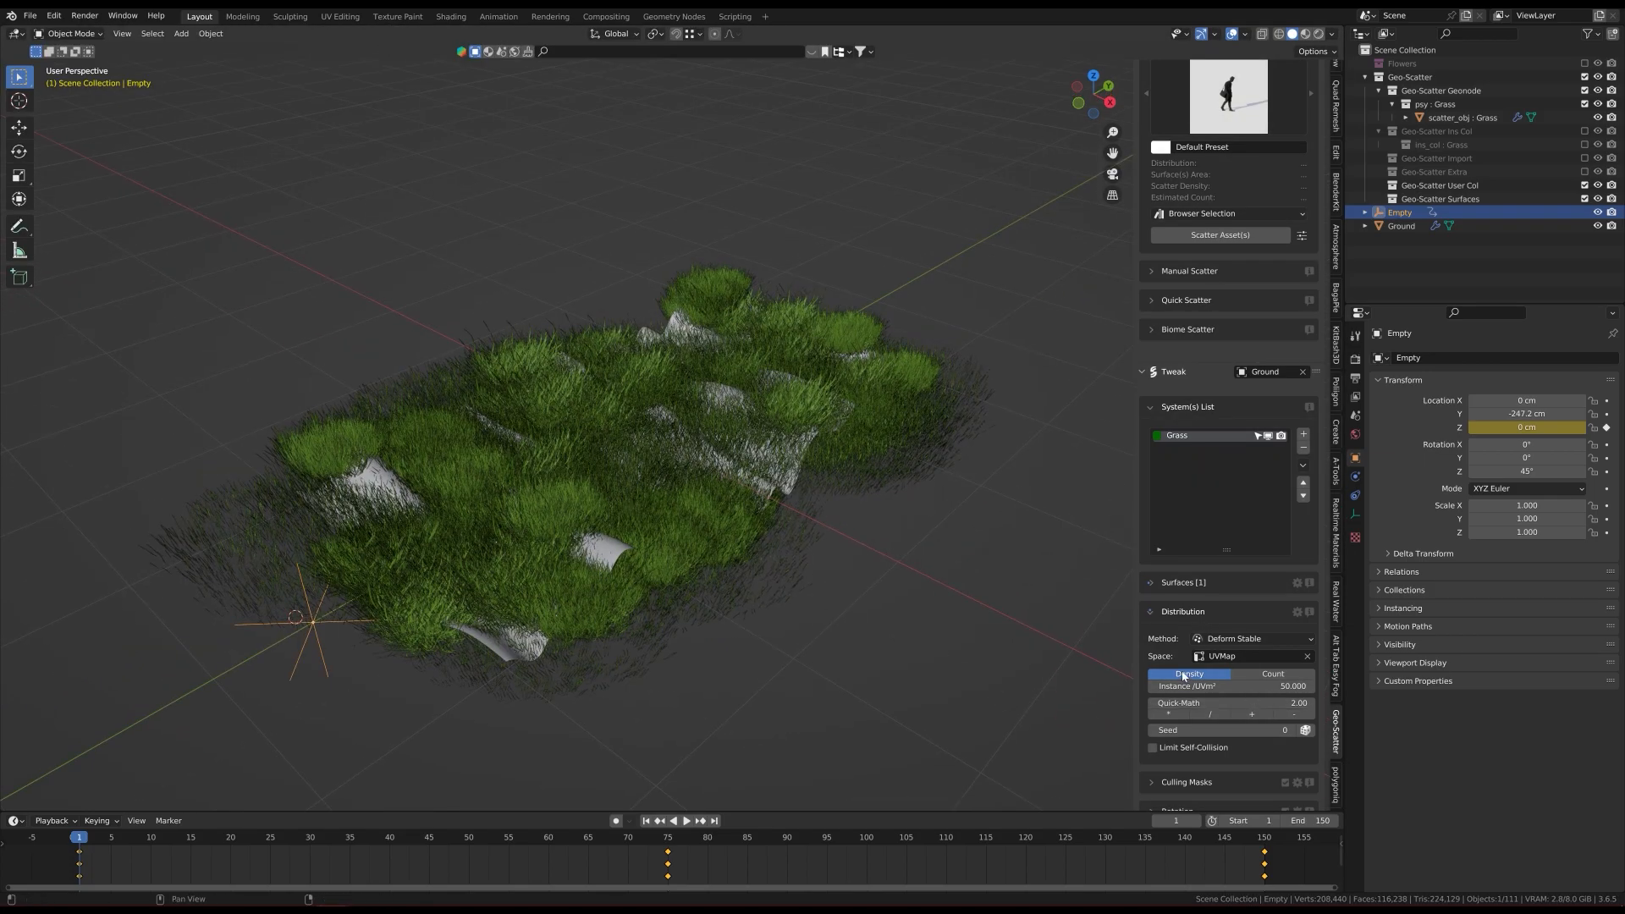
scroll(1201, 698, "down", 3)
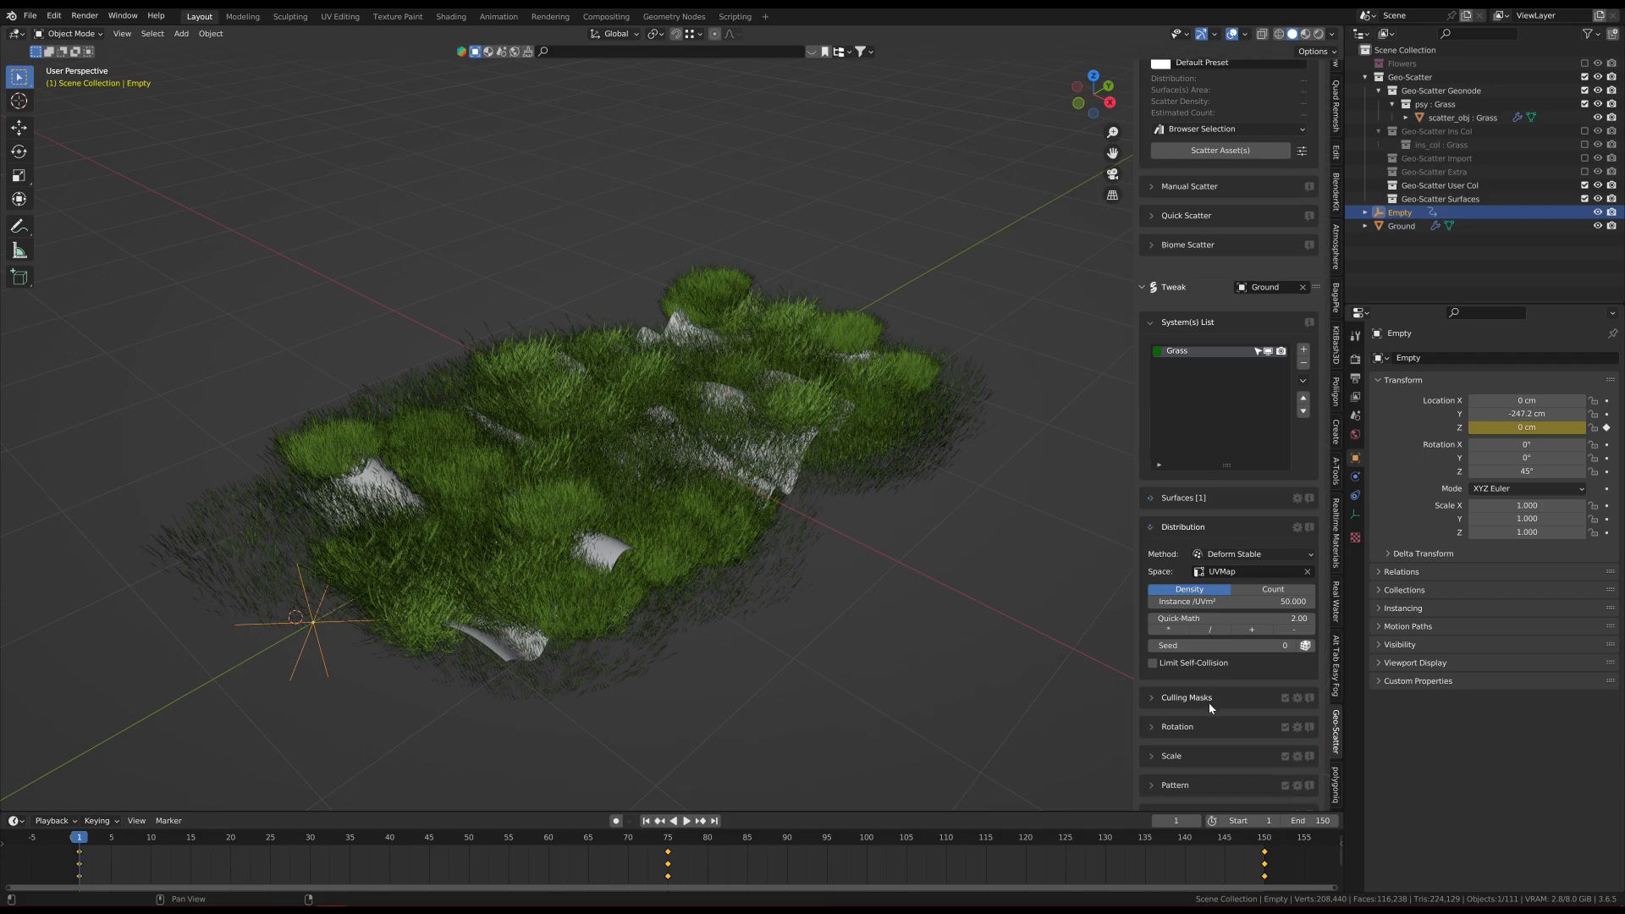
left_click(1165, 758)
scroll(1161, 736, "down", 2)
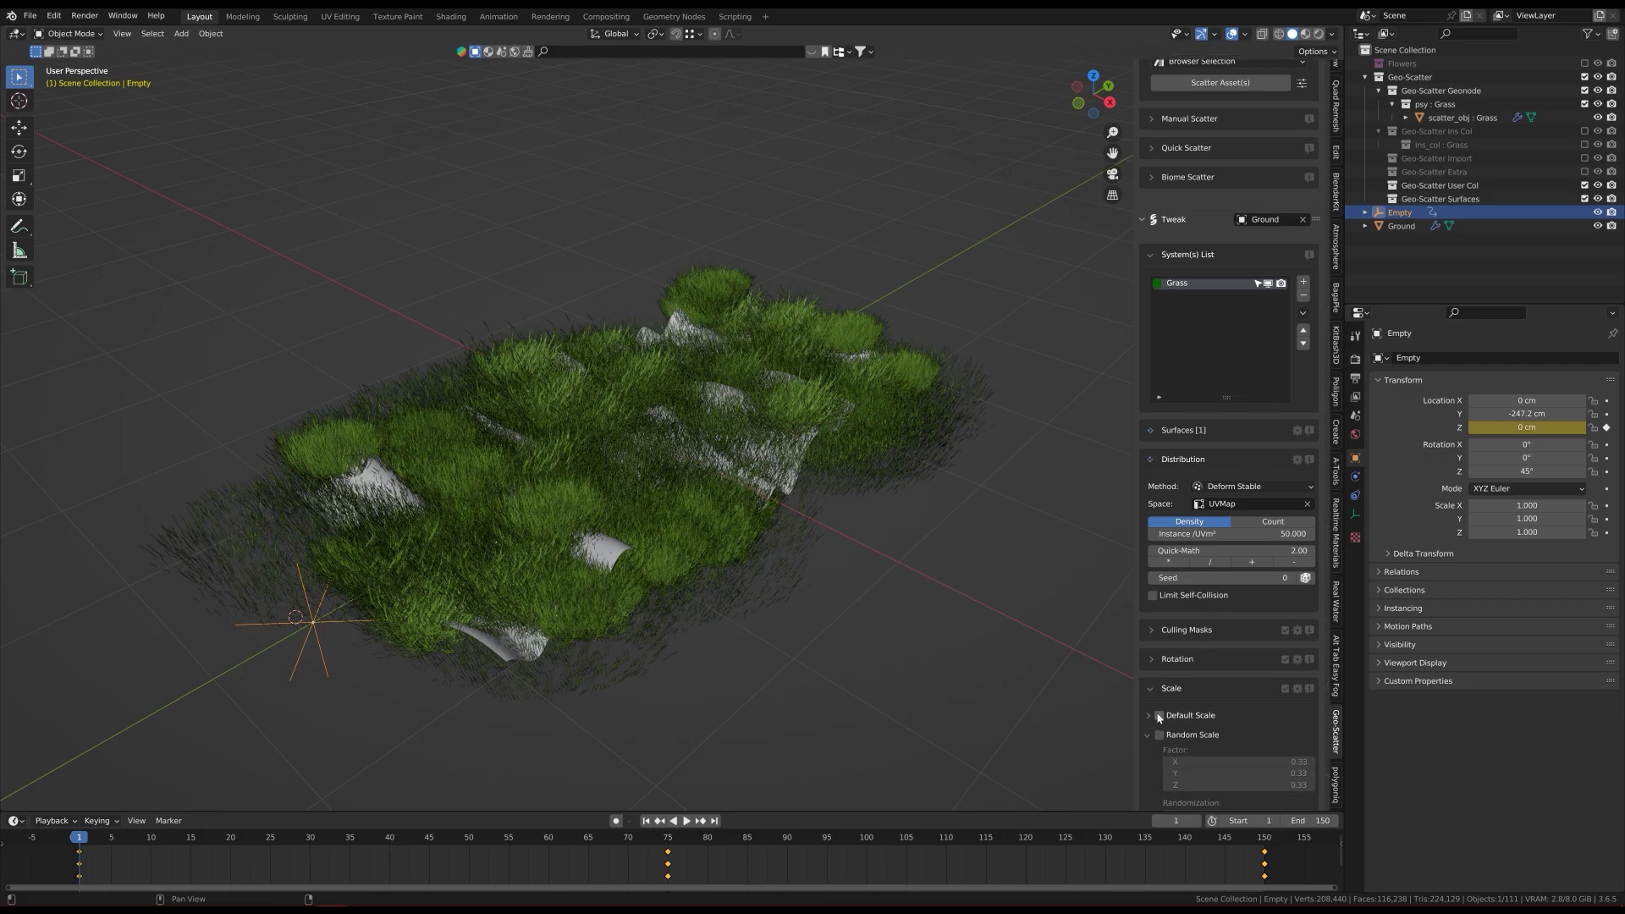
scroll(1158, 718, "down", 2)
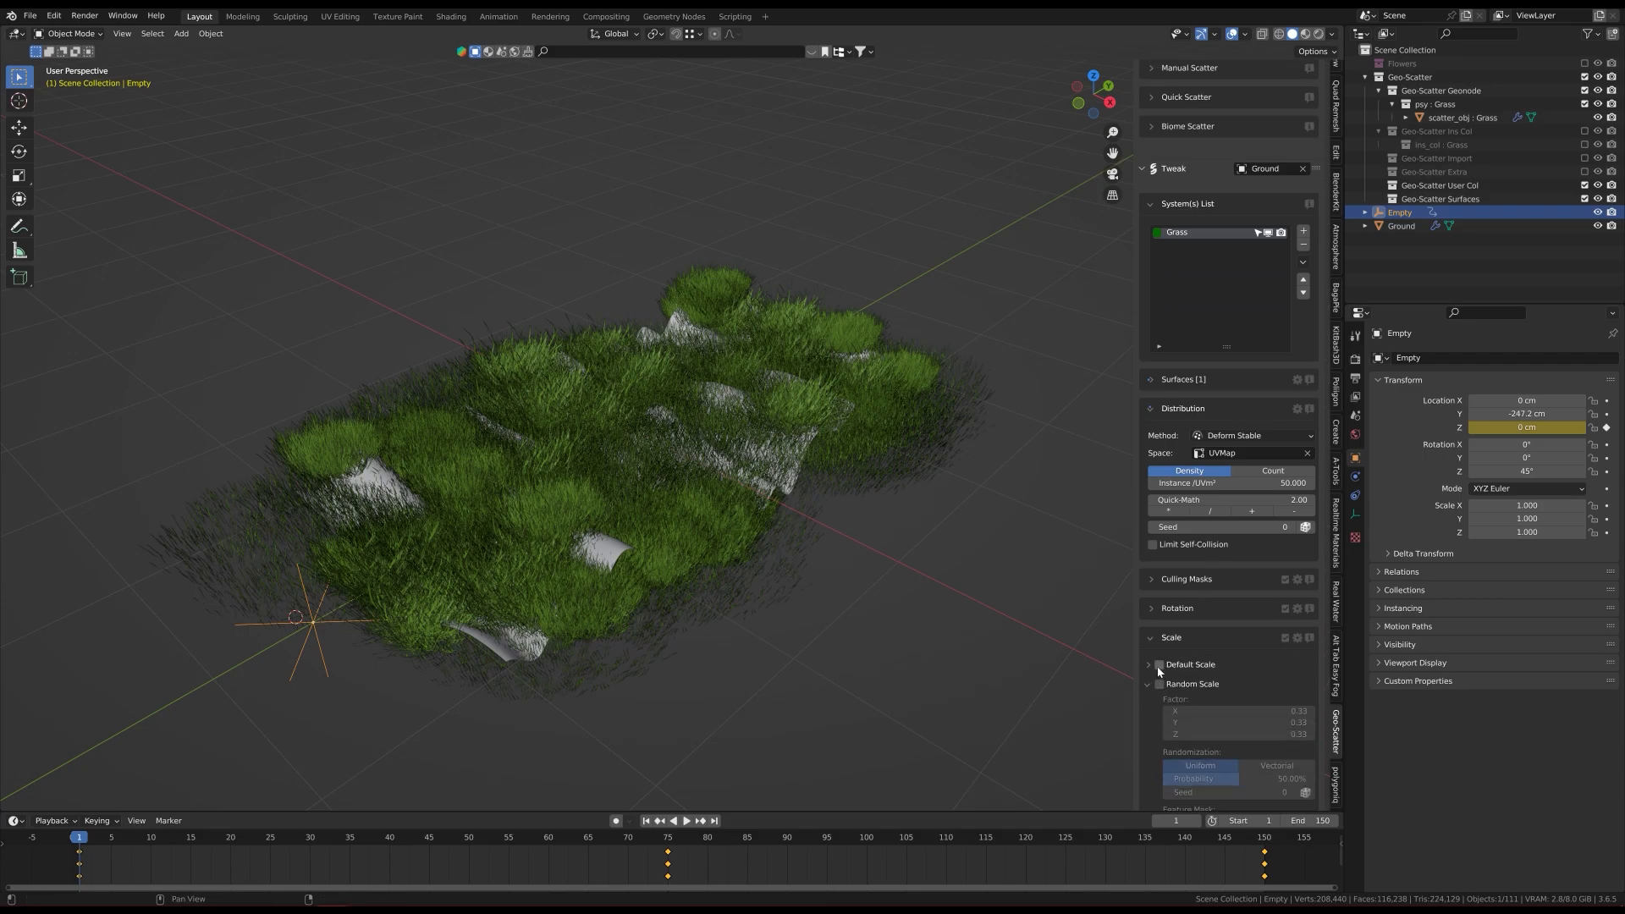
left_click_drag(1158, 665, 1161, 692)
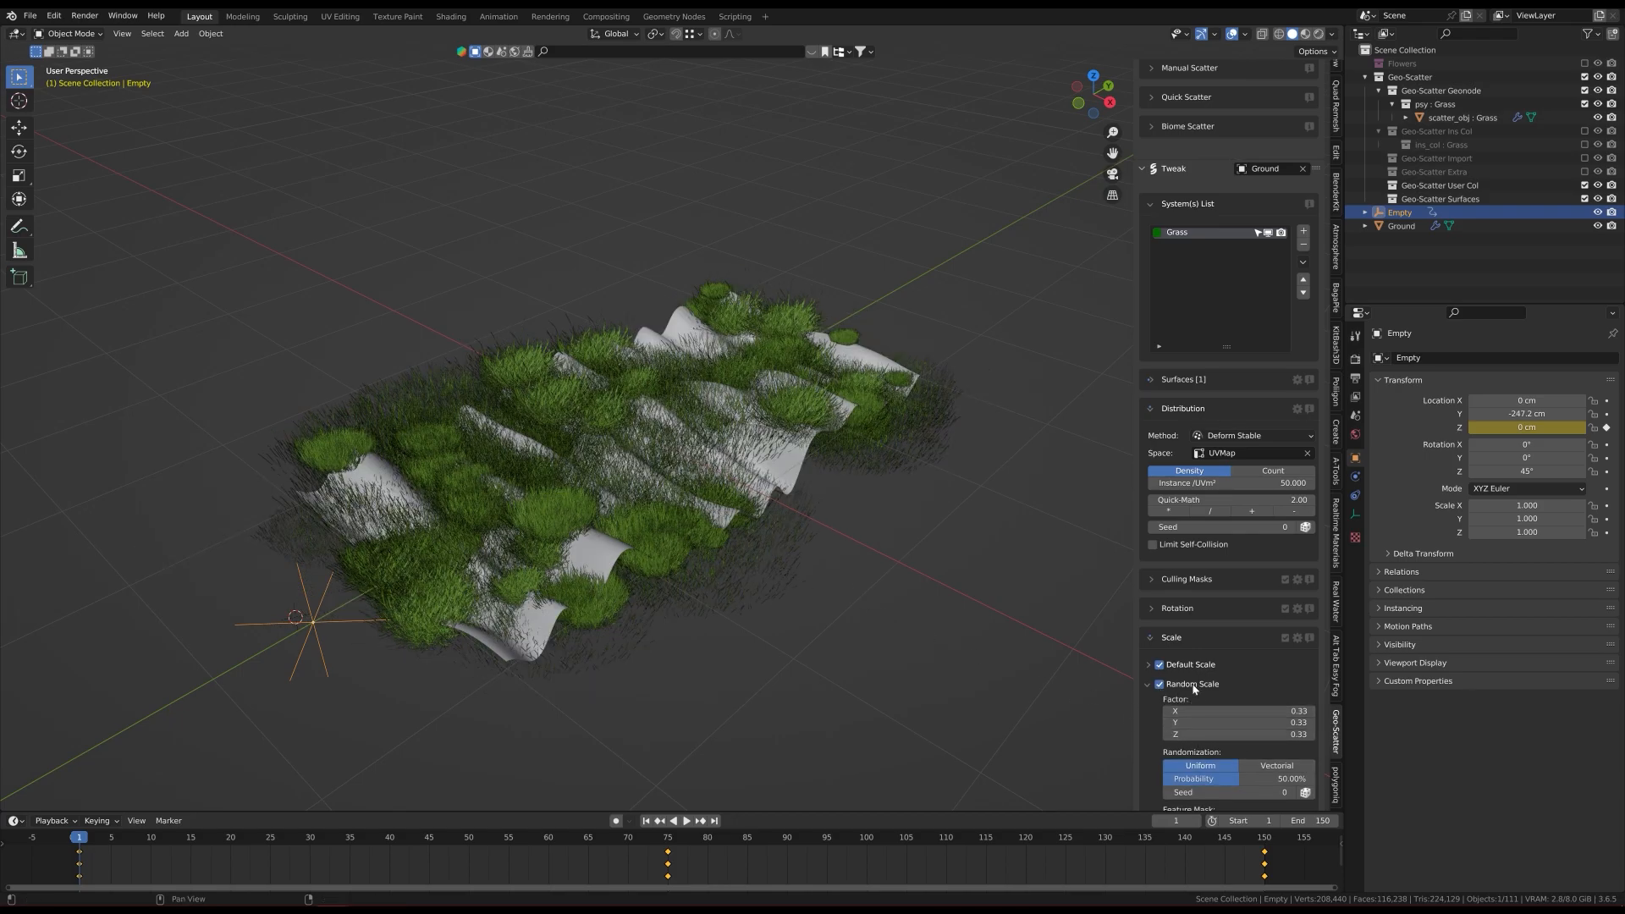
Step: Reduce the grass's Default Scale factor to 0.47 on X, Y and Z
left_click(1149, 666)
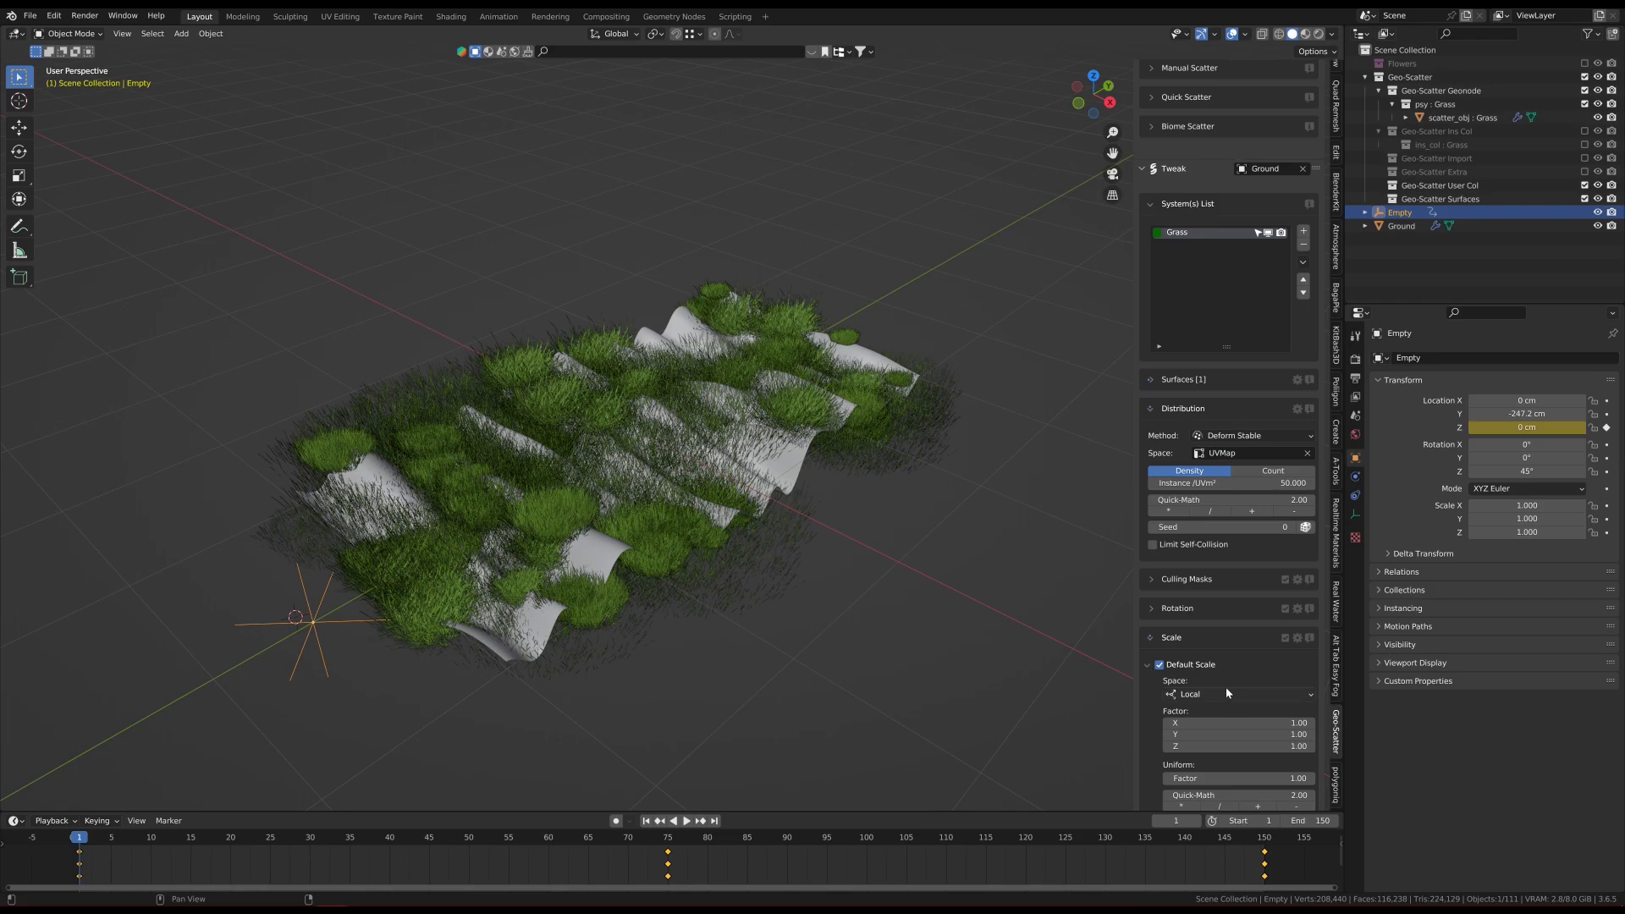
scroll(1227, 692, "down", 2)
mouse_move(880, 499)
middle_mouse_down()
mouse_move(790, 505)
mouse_move(846, 500)
mouse_move(855, 483)
middle_mouse_up()
scroll(791, 505, "up", 1)
left_click_drag(1257, 677, 1215, 672)
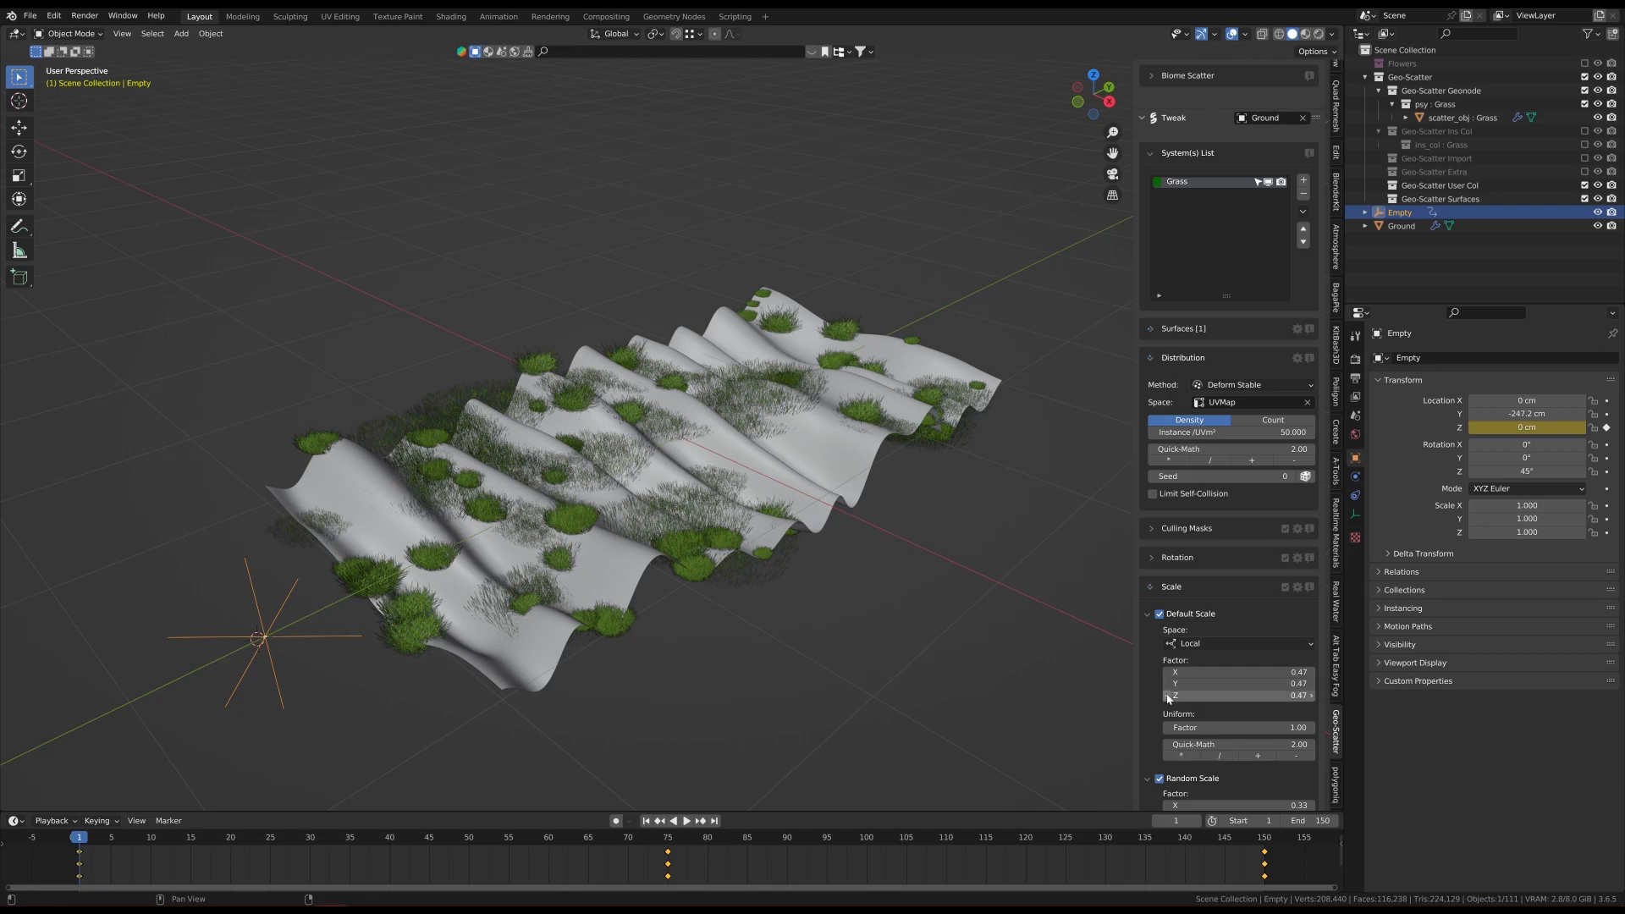
Step: Enable Align Normal in the Grass system's rotation settings, using Surface Normal as the axis, and inspect the clumps up close
scroll(1172, 703, "down", 4)
scroll(1162, 730, "down", 1)
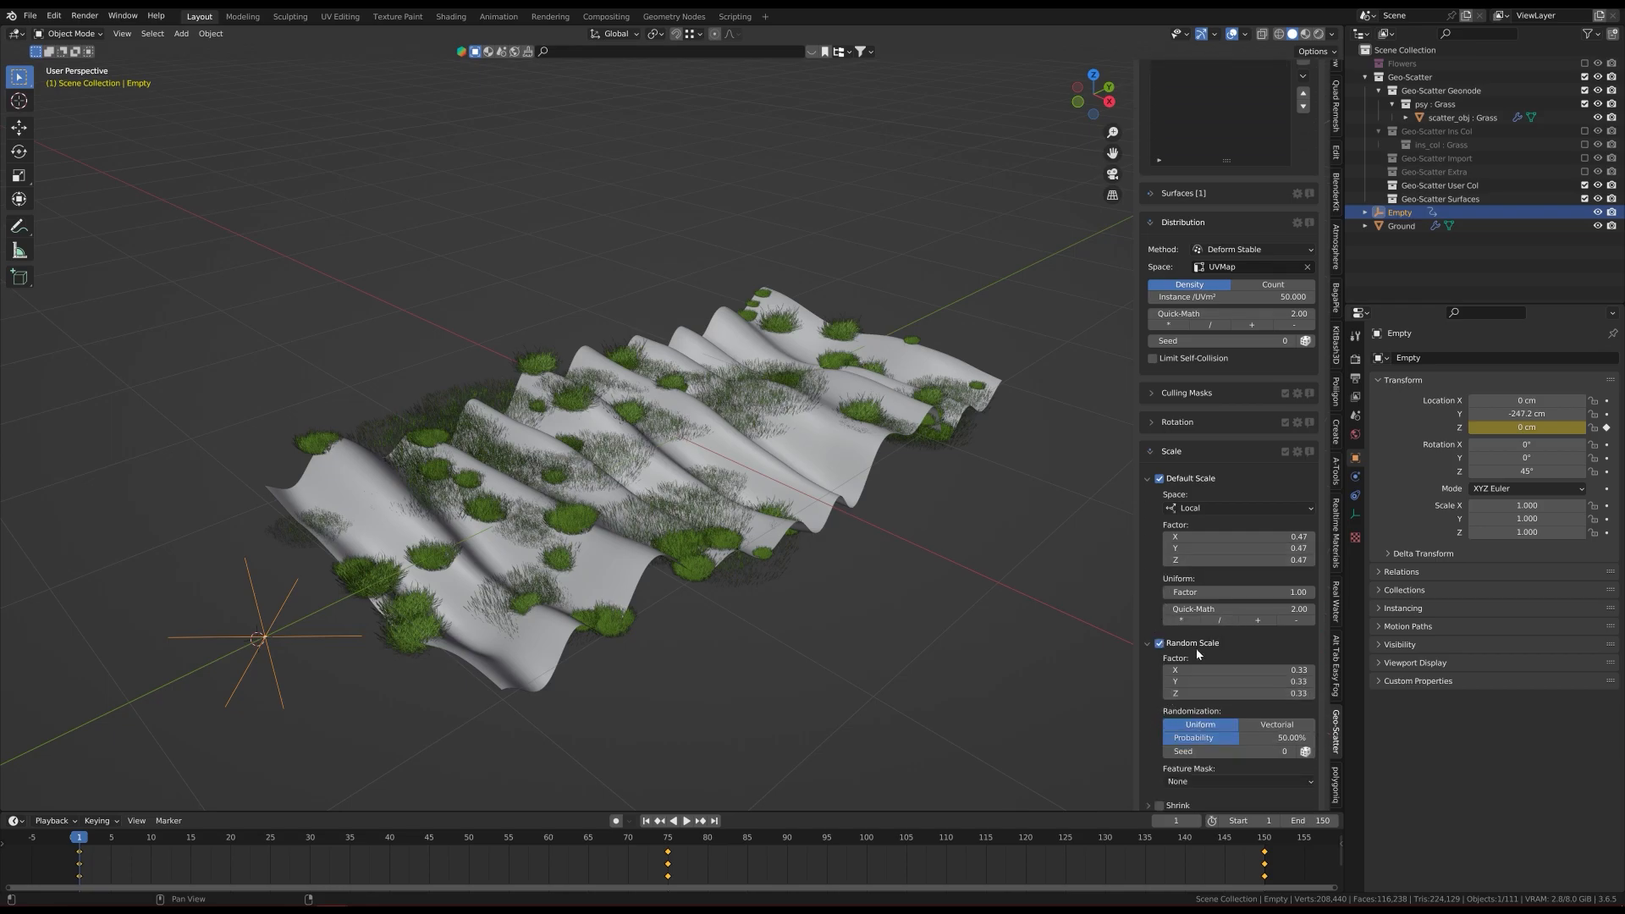
scroll(1185, 665, "down", 3)
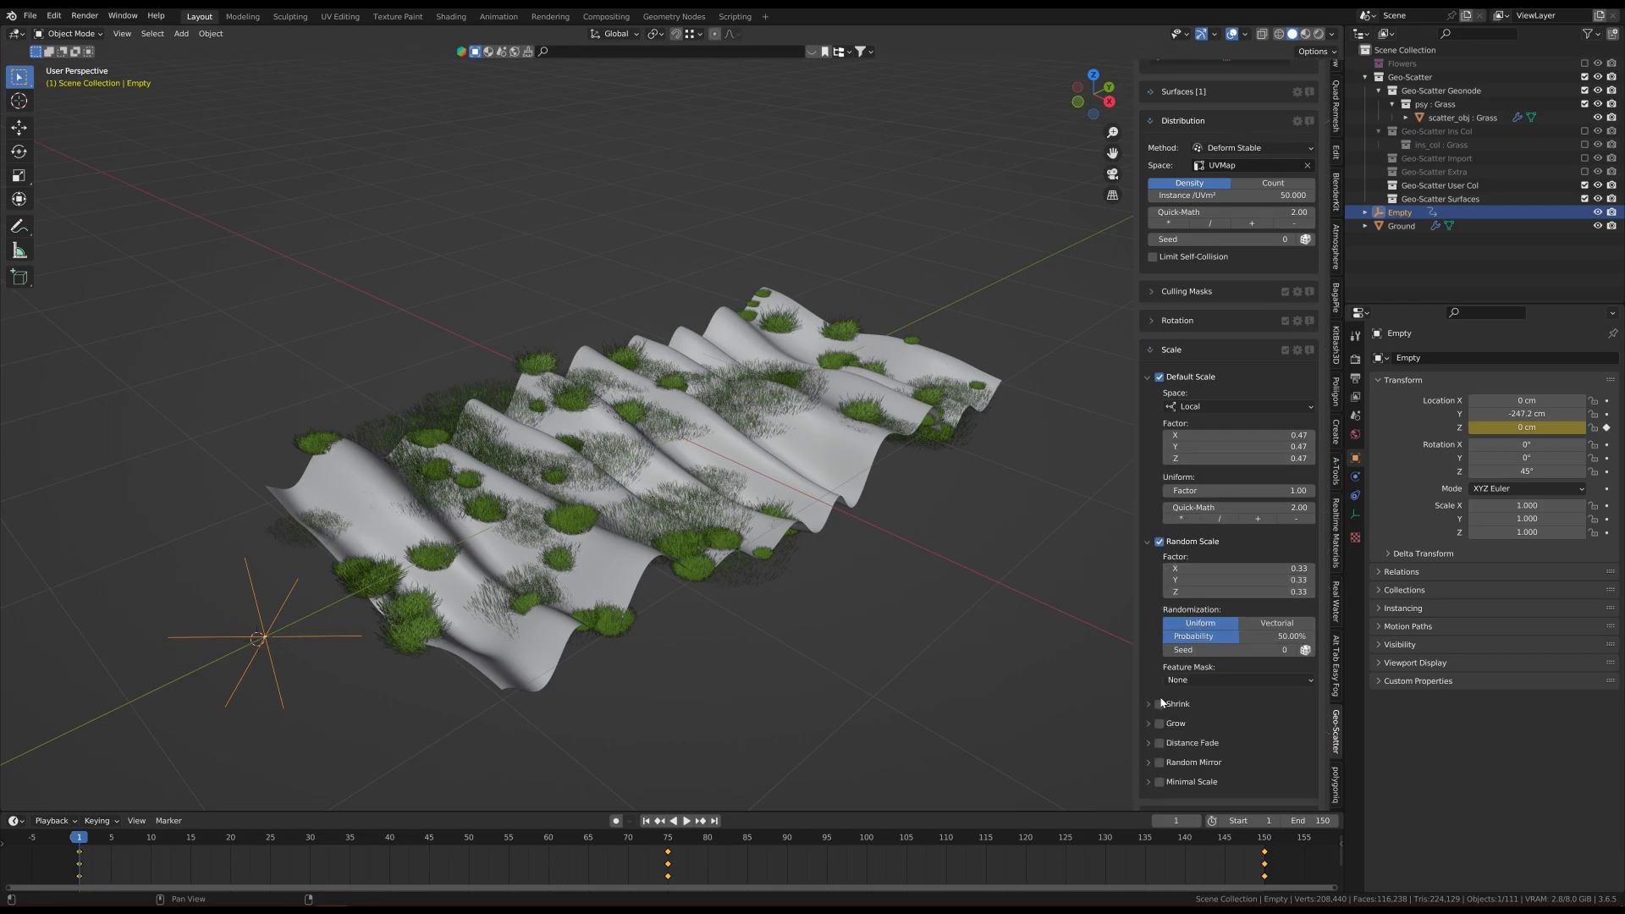
scroll(1161, 683, "down", 4)
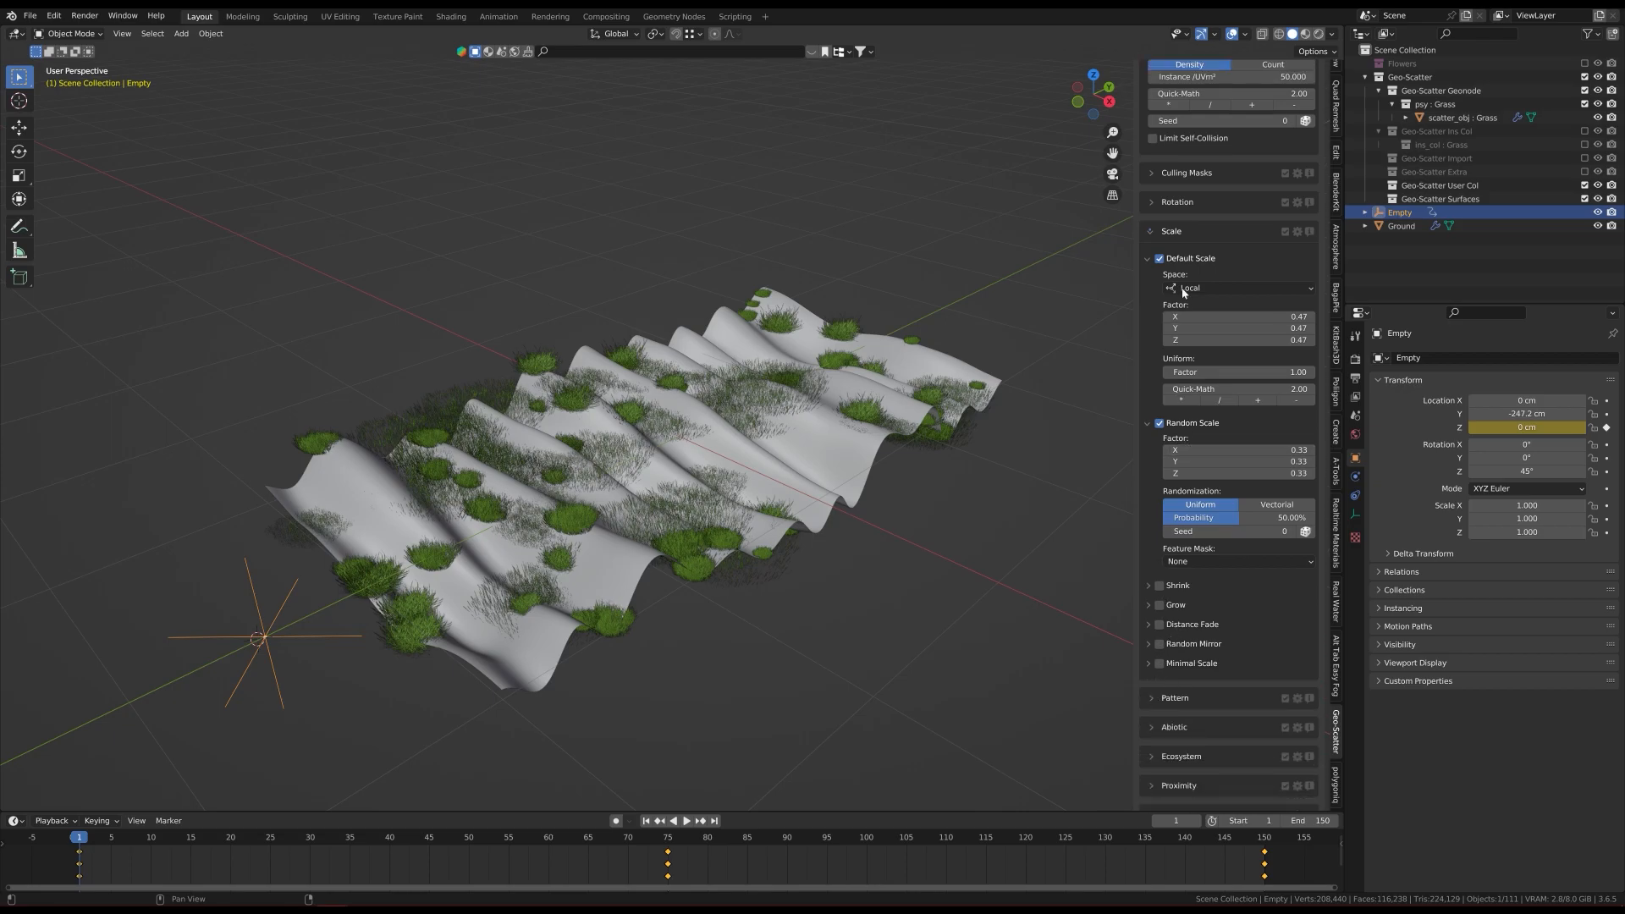
left_click(1153, 202)
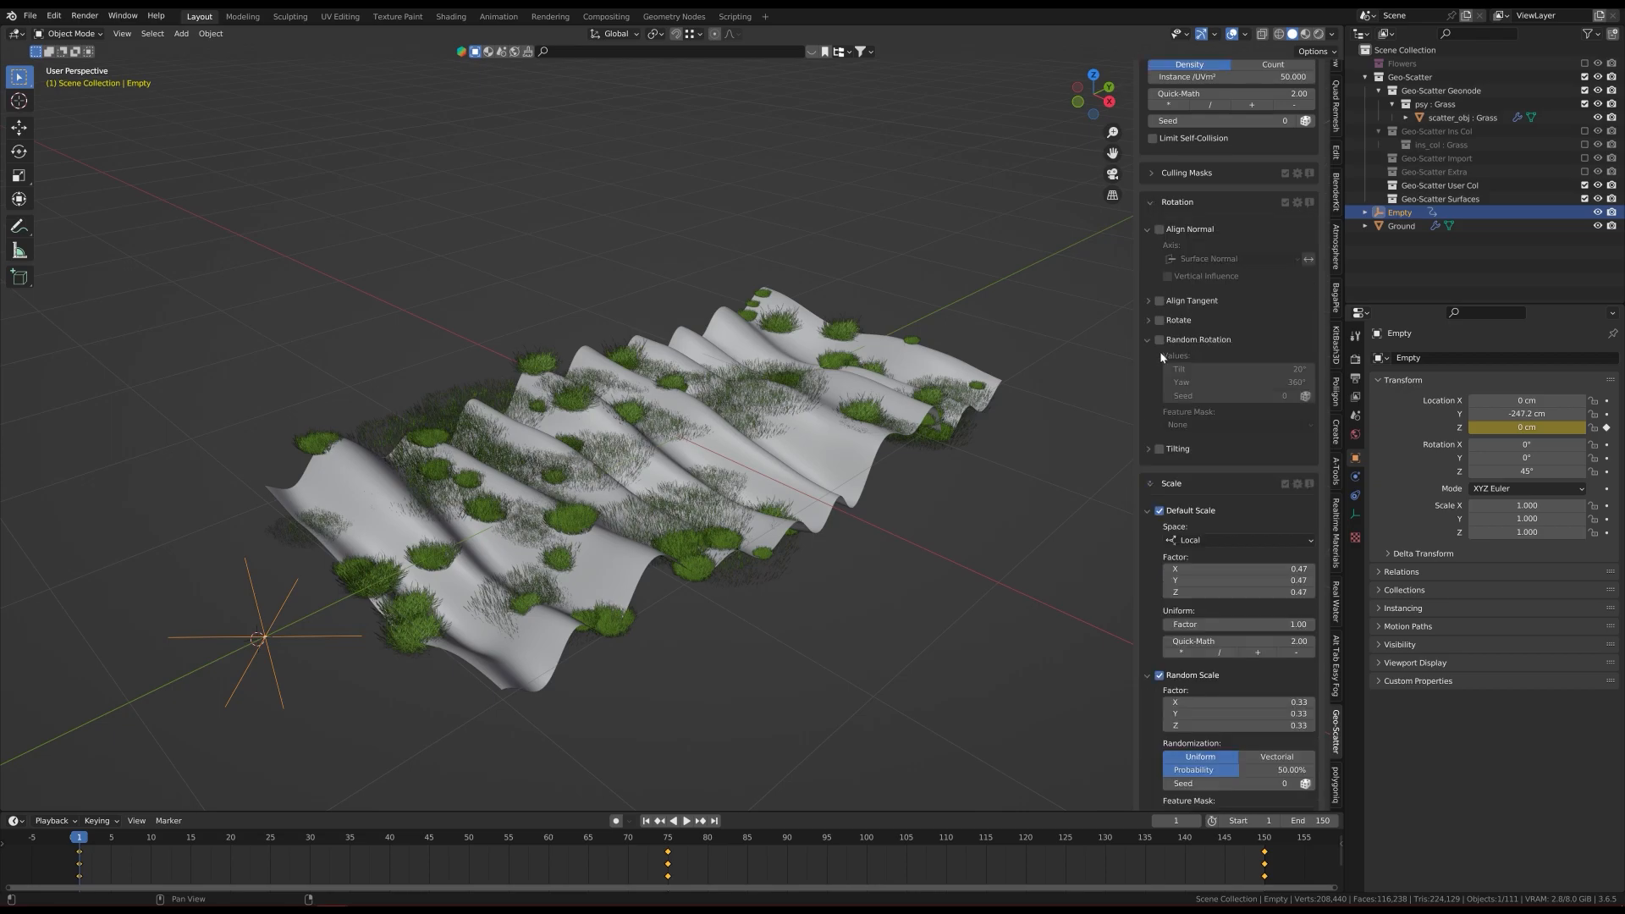
left_click(1160, 230)
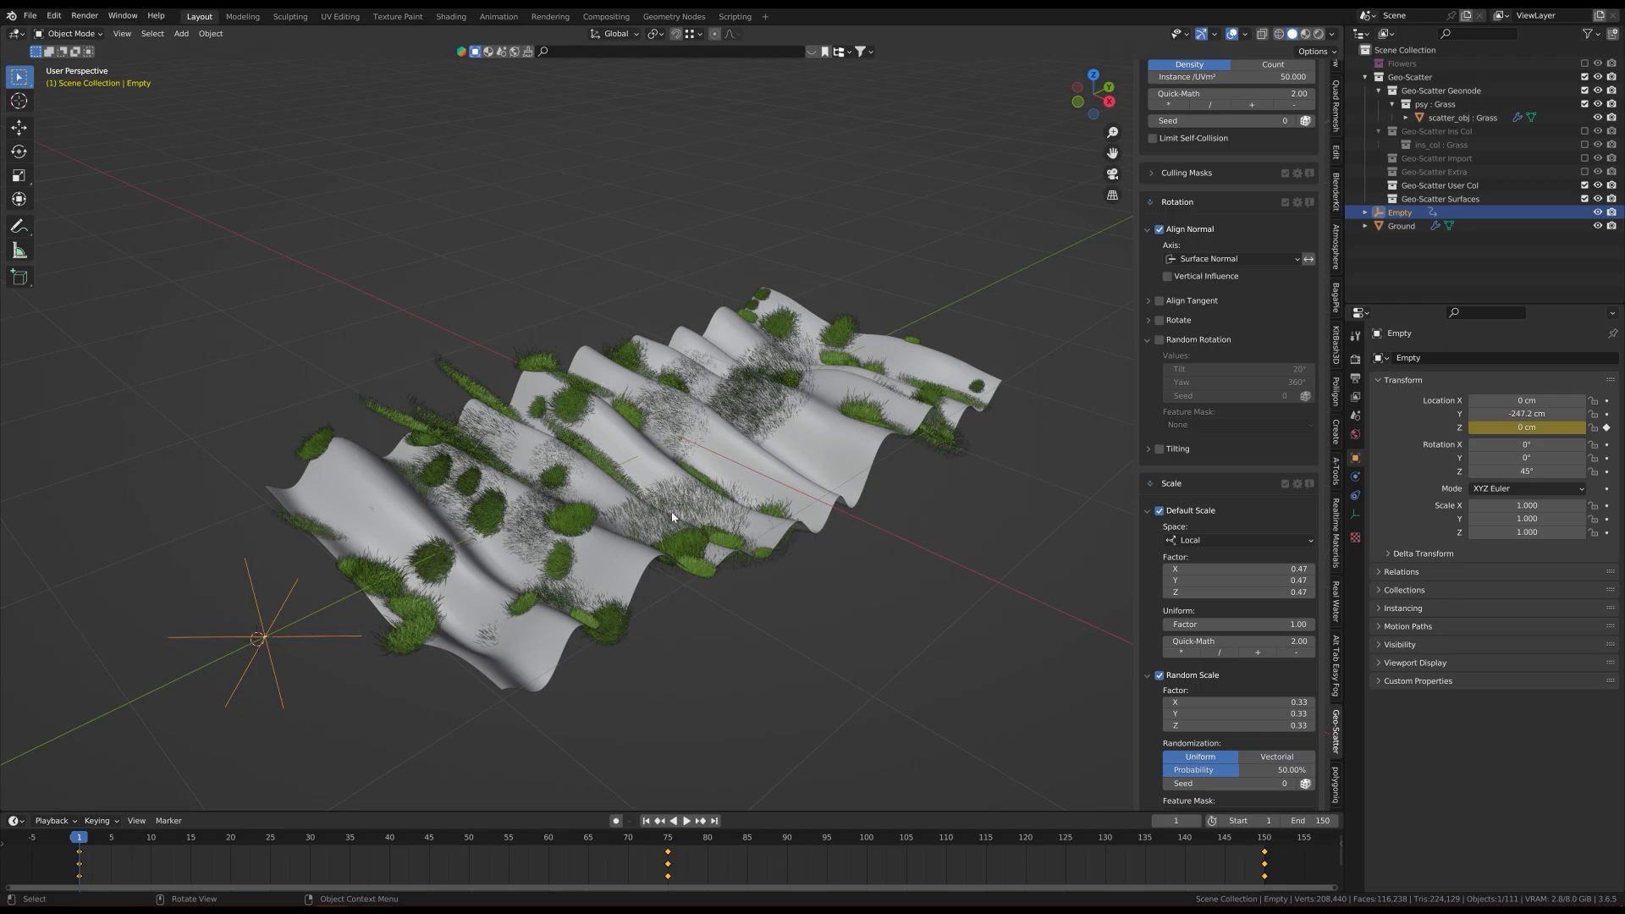
scroll(669, 526, "up", 6)
mouse_move(485, 512)
middle_mouse_down()
mouse_move(569, 472)
mouse_move(658, 562)
mouse_move(498, 509)
middle_mouse_up()
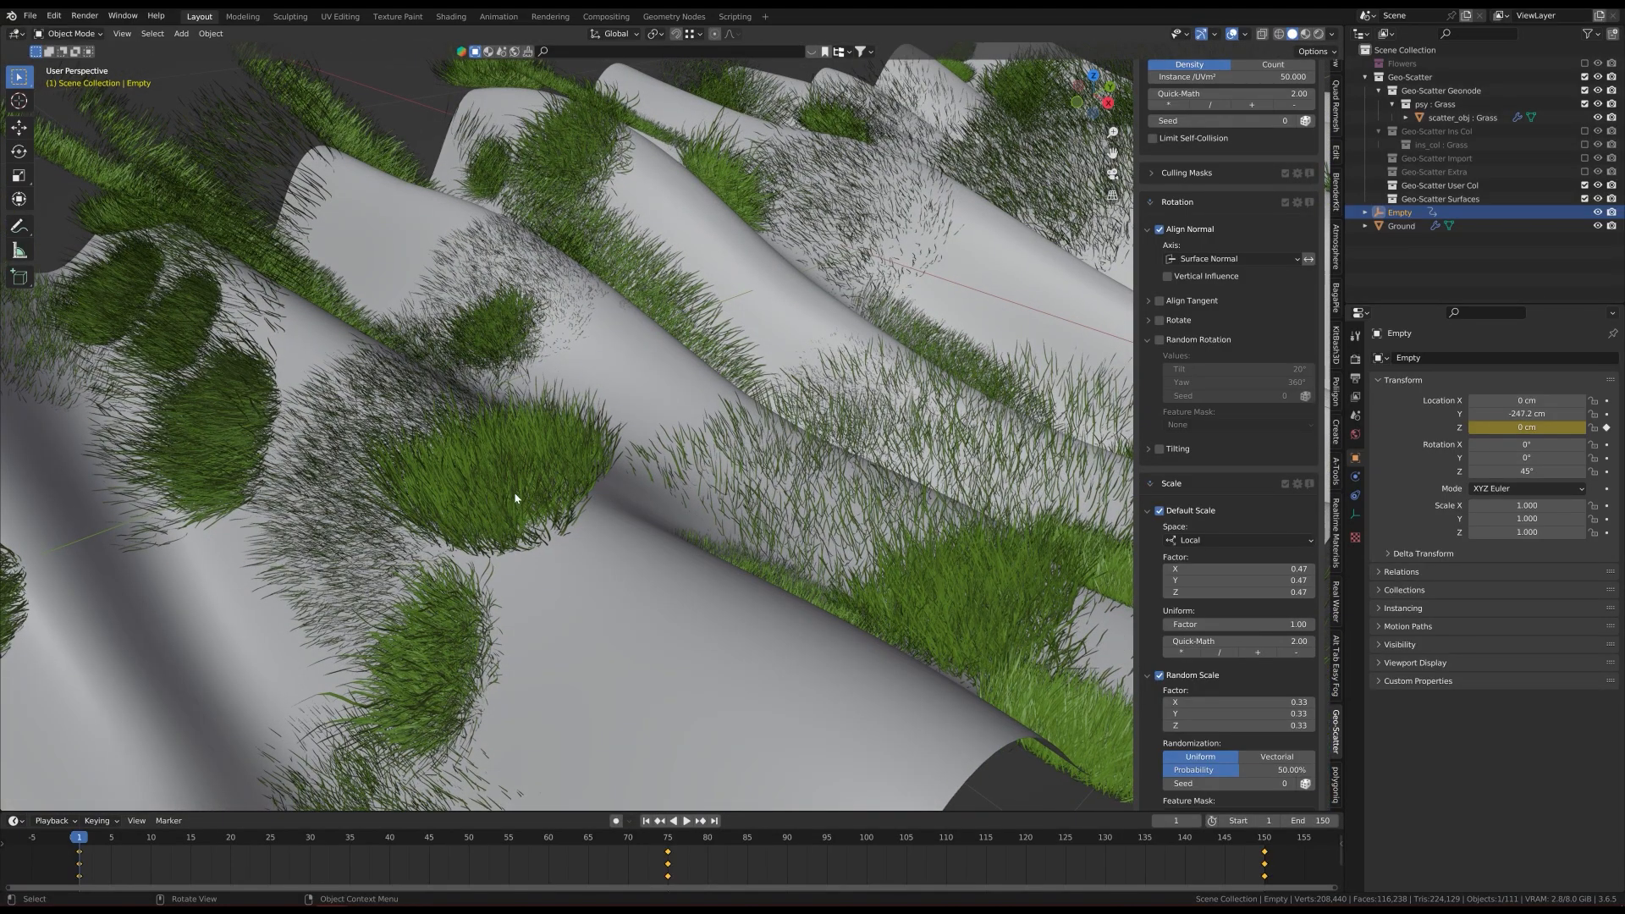
scroll(557, 552, "down", 5)
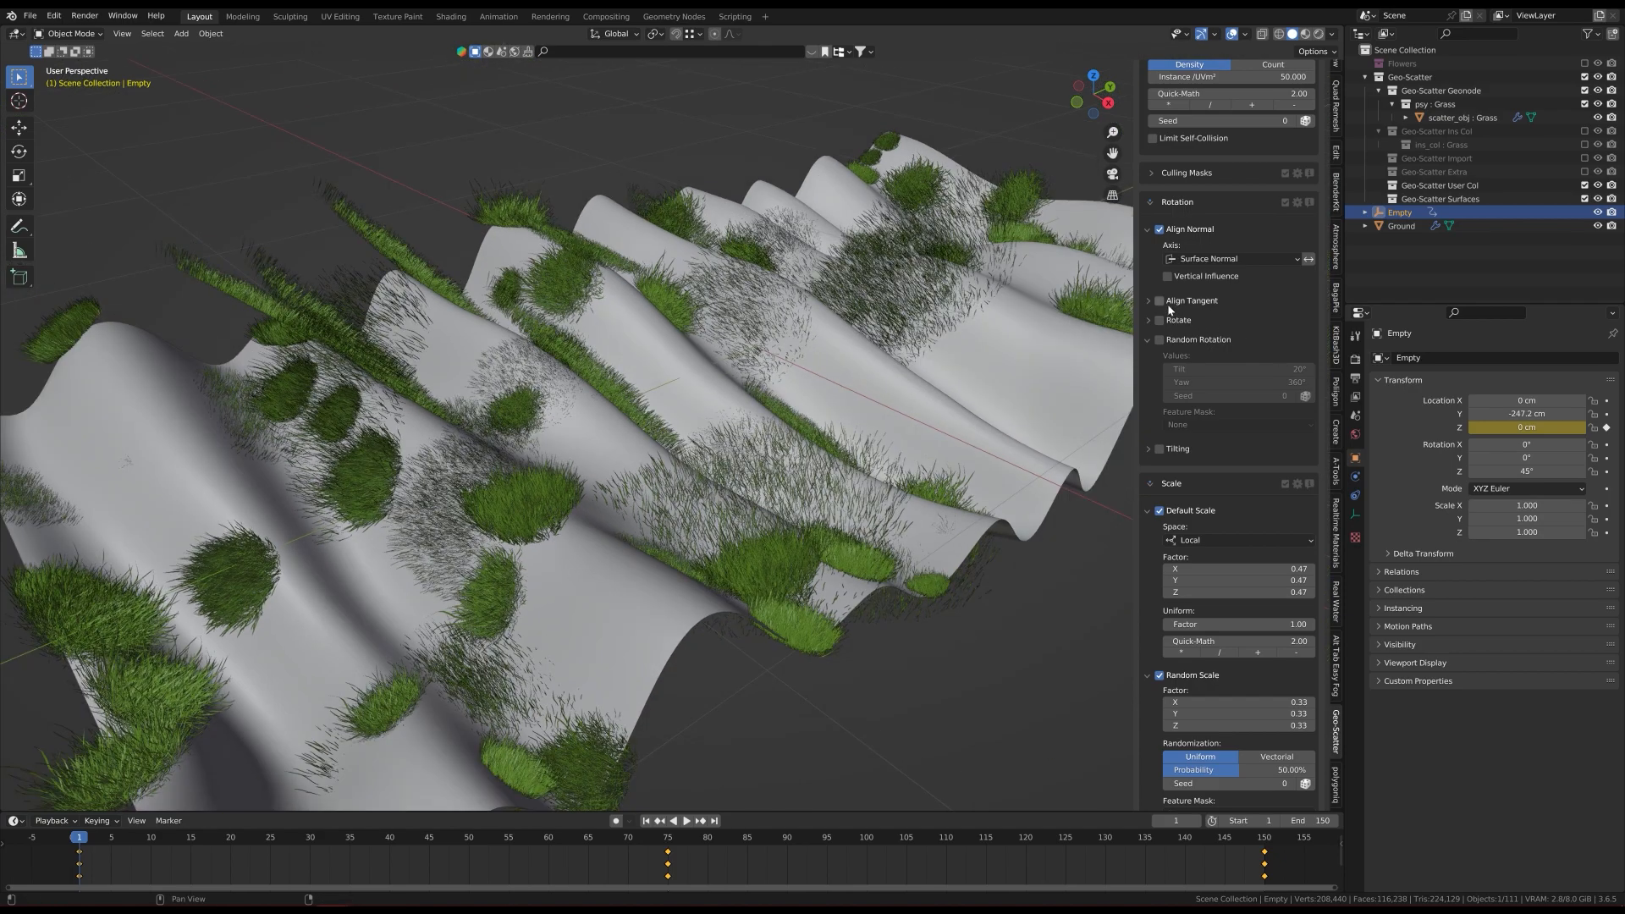
Step: Enable Random Rotation for the grass and set its tilt to 0°
left_click(1159, 340)
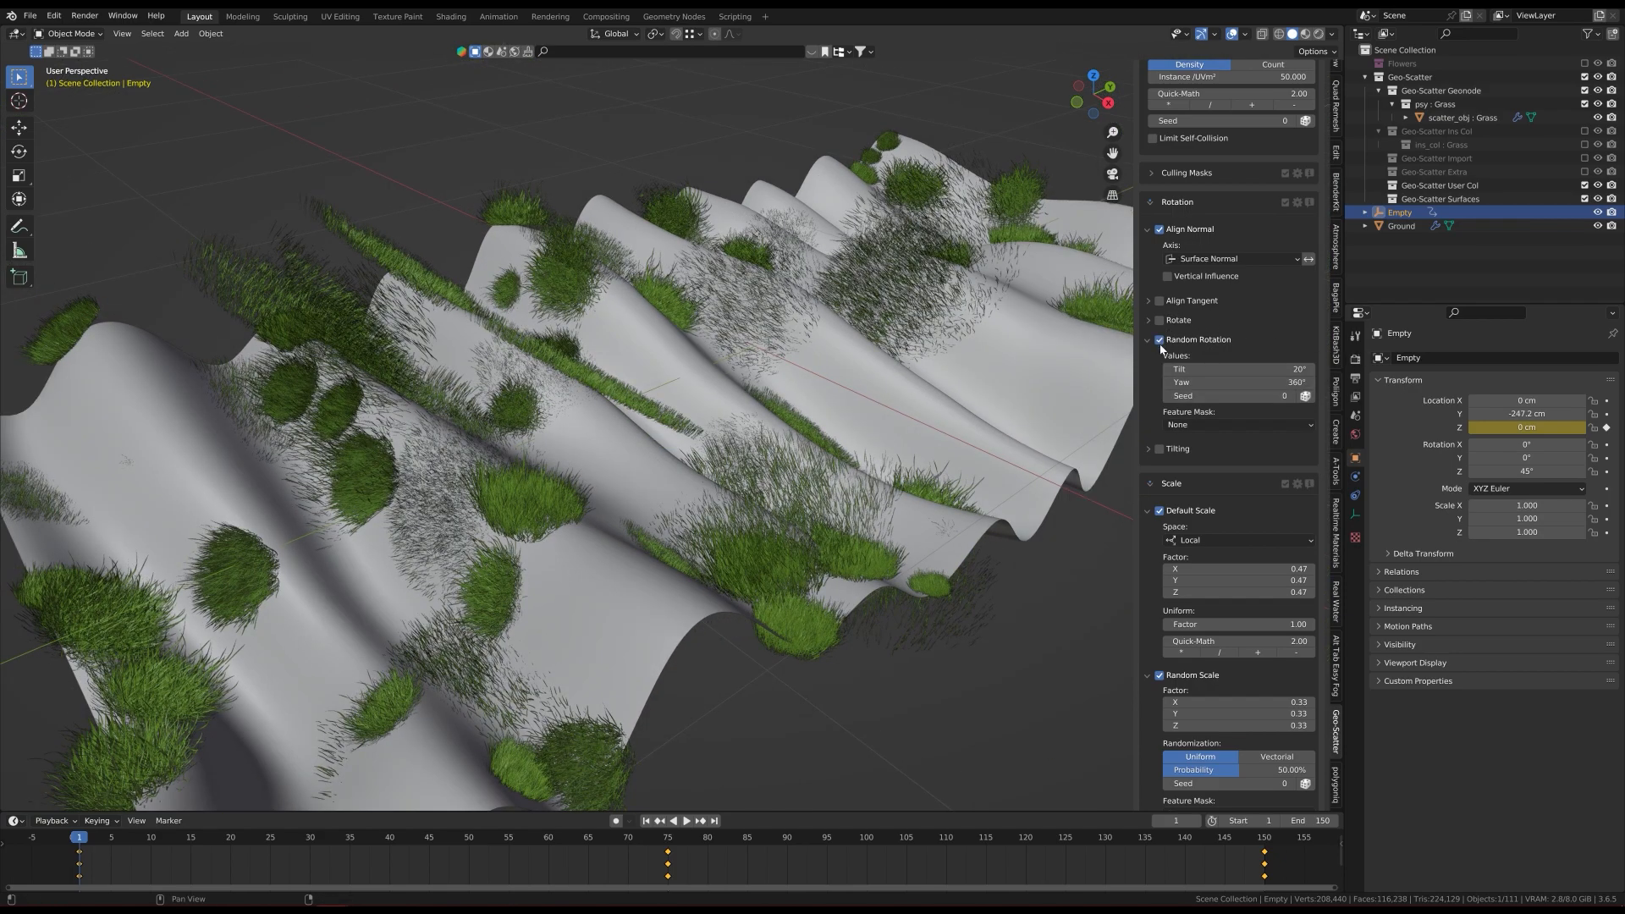
left_click_drag(1229, 372, 1229, 371)
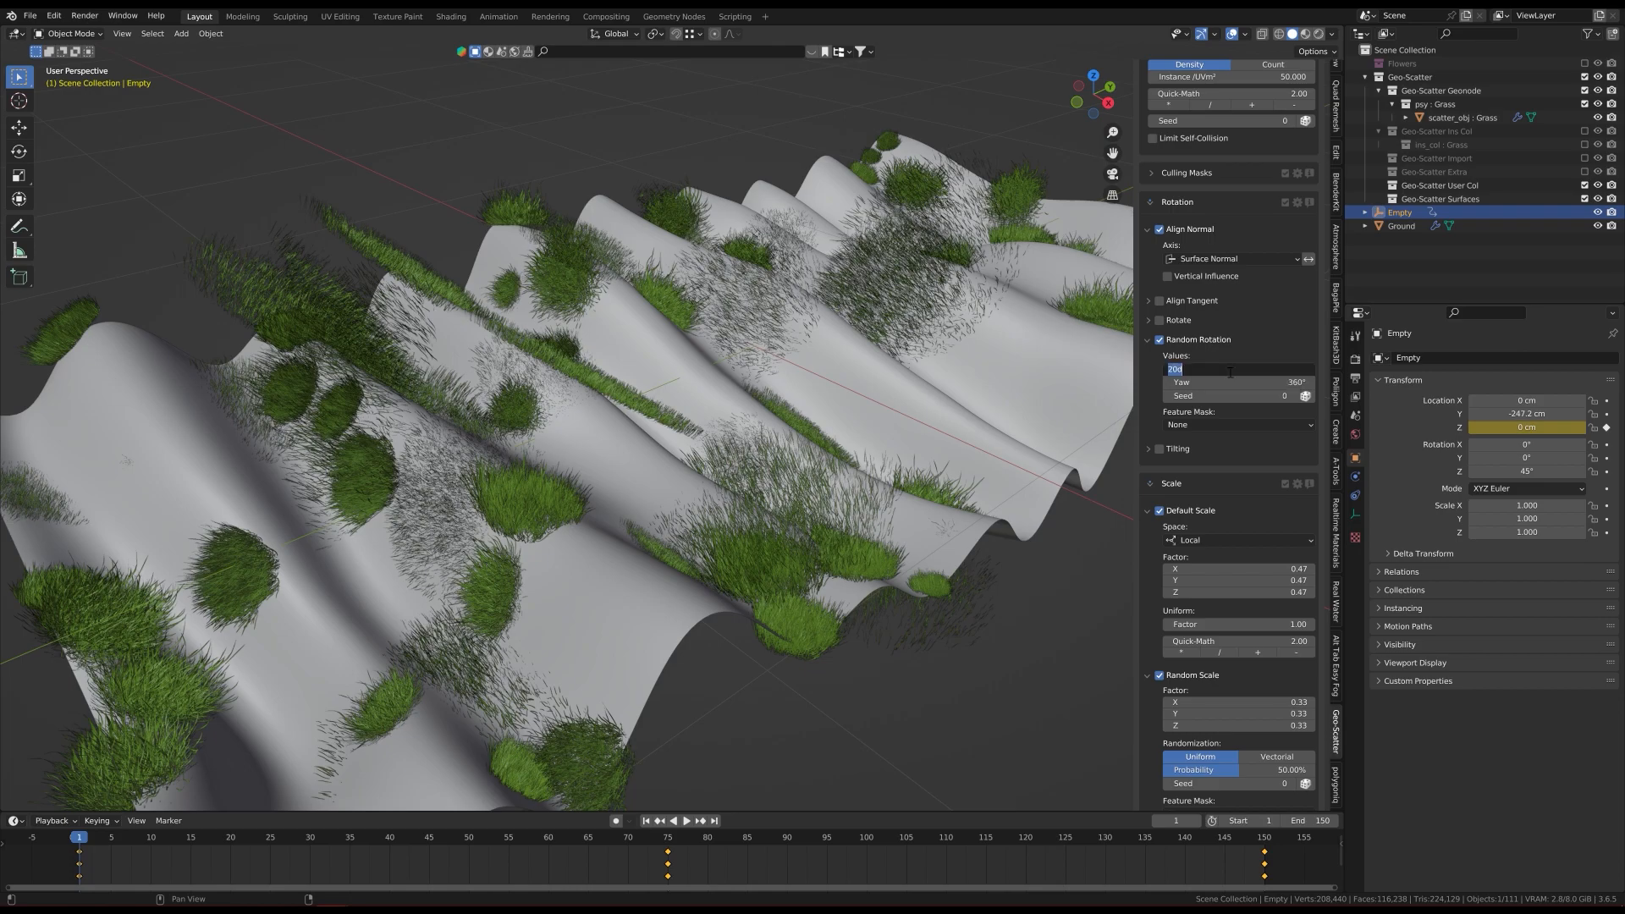
type("0")
key("Return")
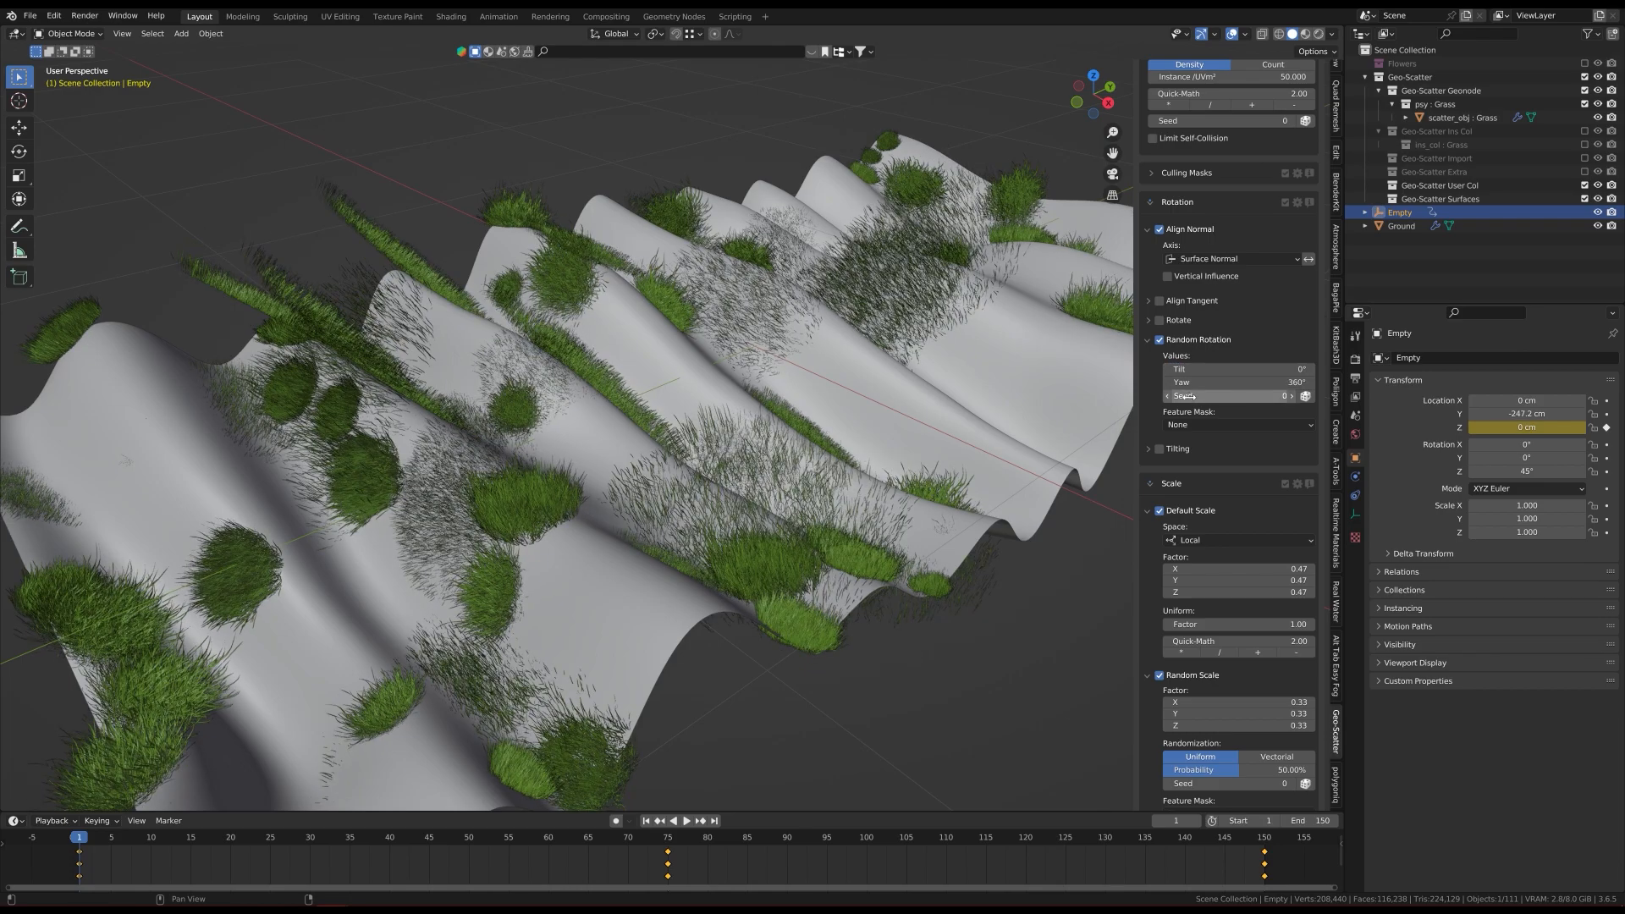
scroll(589, 424, "down", 3)
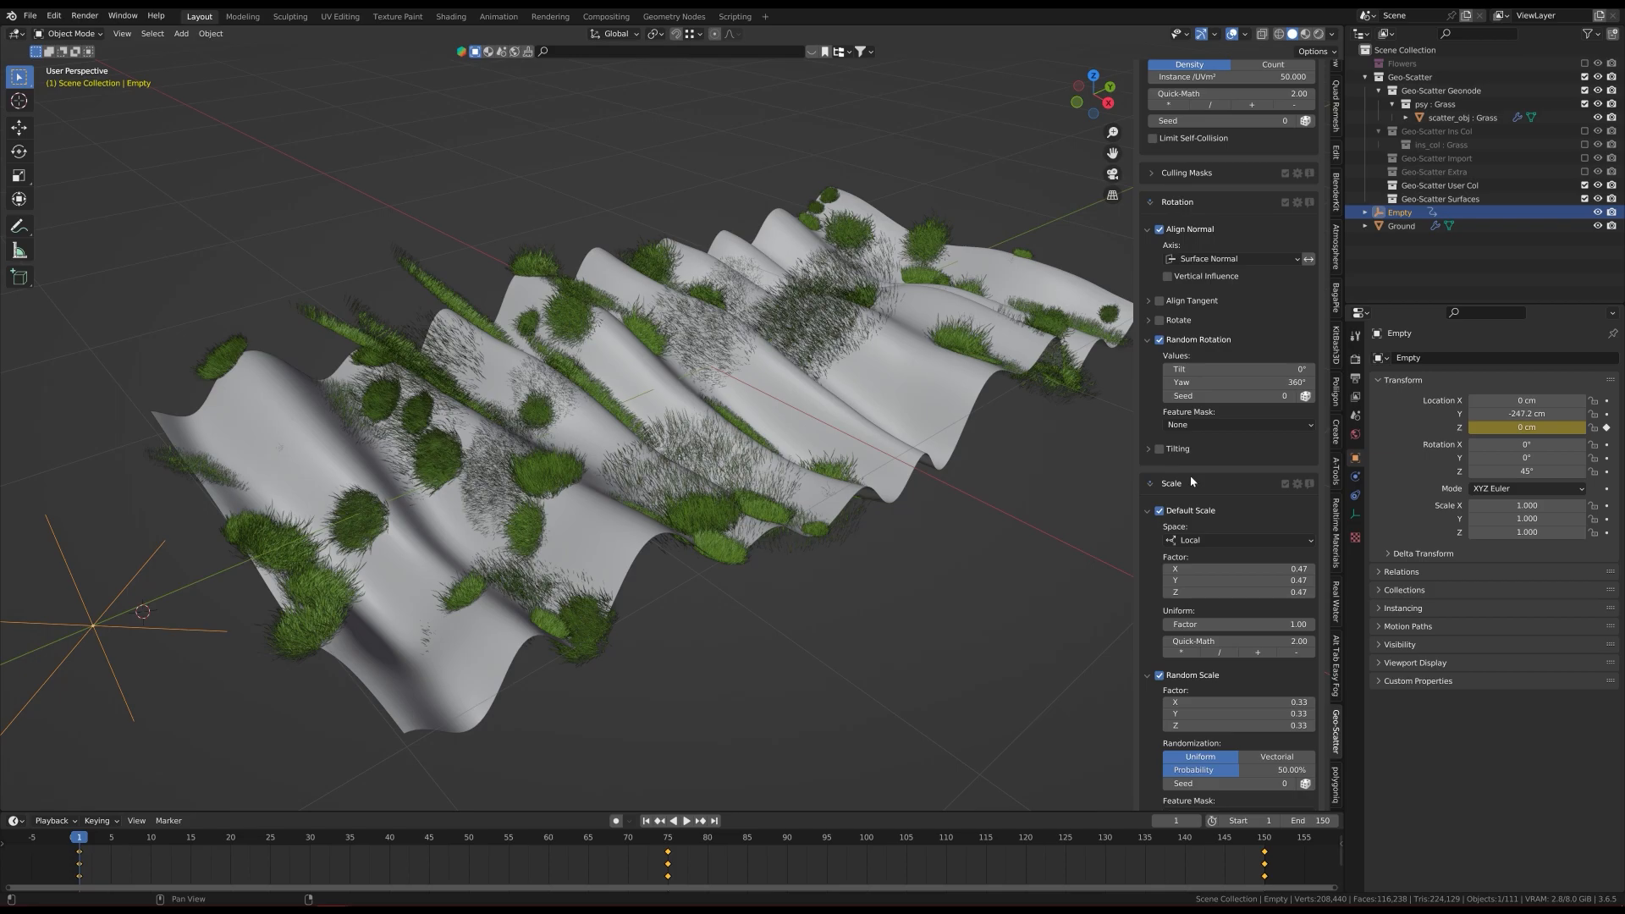
Step: Examine how the grass clumps sit on the slopes and crests of the ground from several angles
scroll(1207, 347, "up", 2)
middle_click_drag(907, 349, 702, 319)
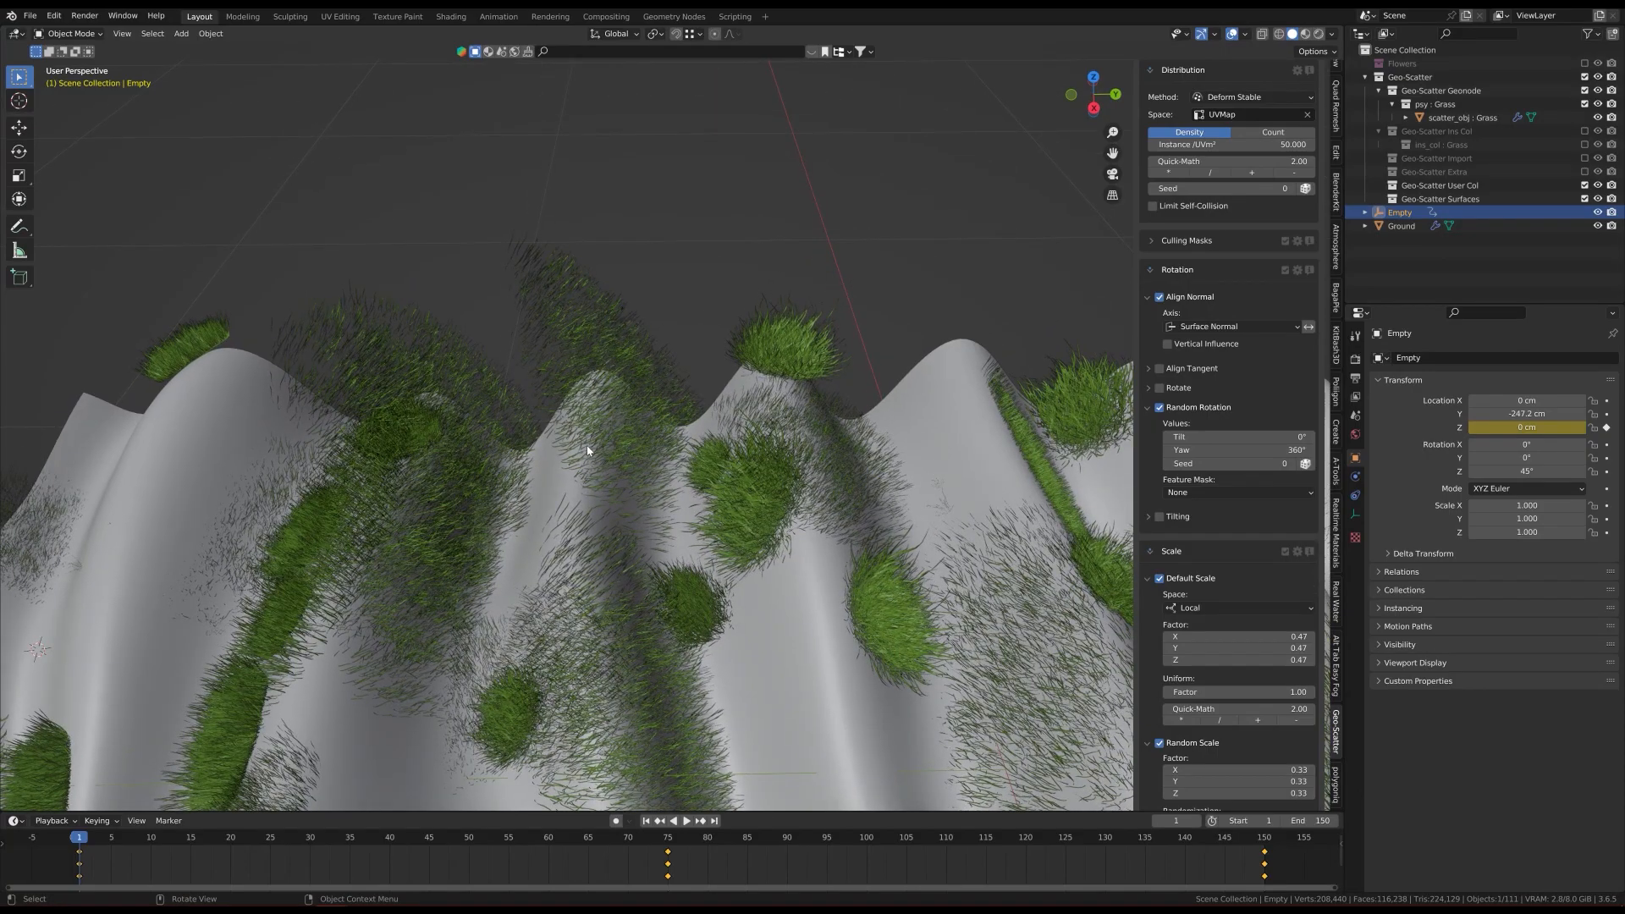
middle_click_drag(599, 345, 556, 252)
middle_click_drag(610, 440, 666, 437)
scroll(622, 340, "down", 3)
scroll(632, 426, "up", 2)
scroll(666, 438, "down", 1)
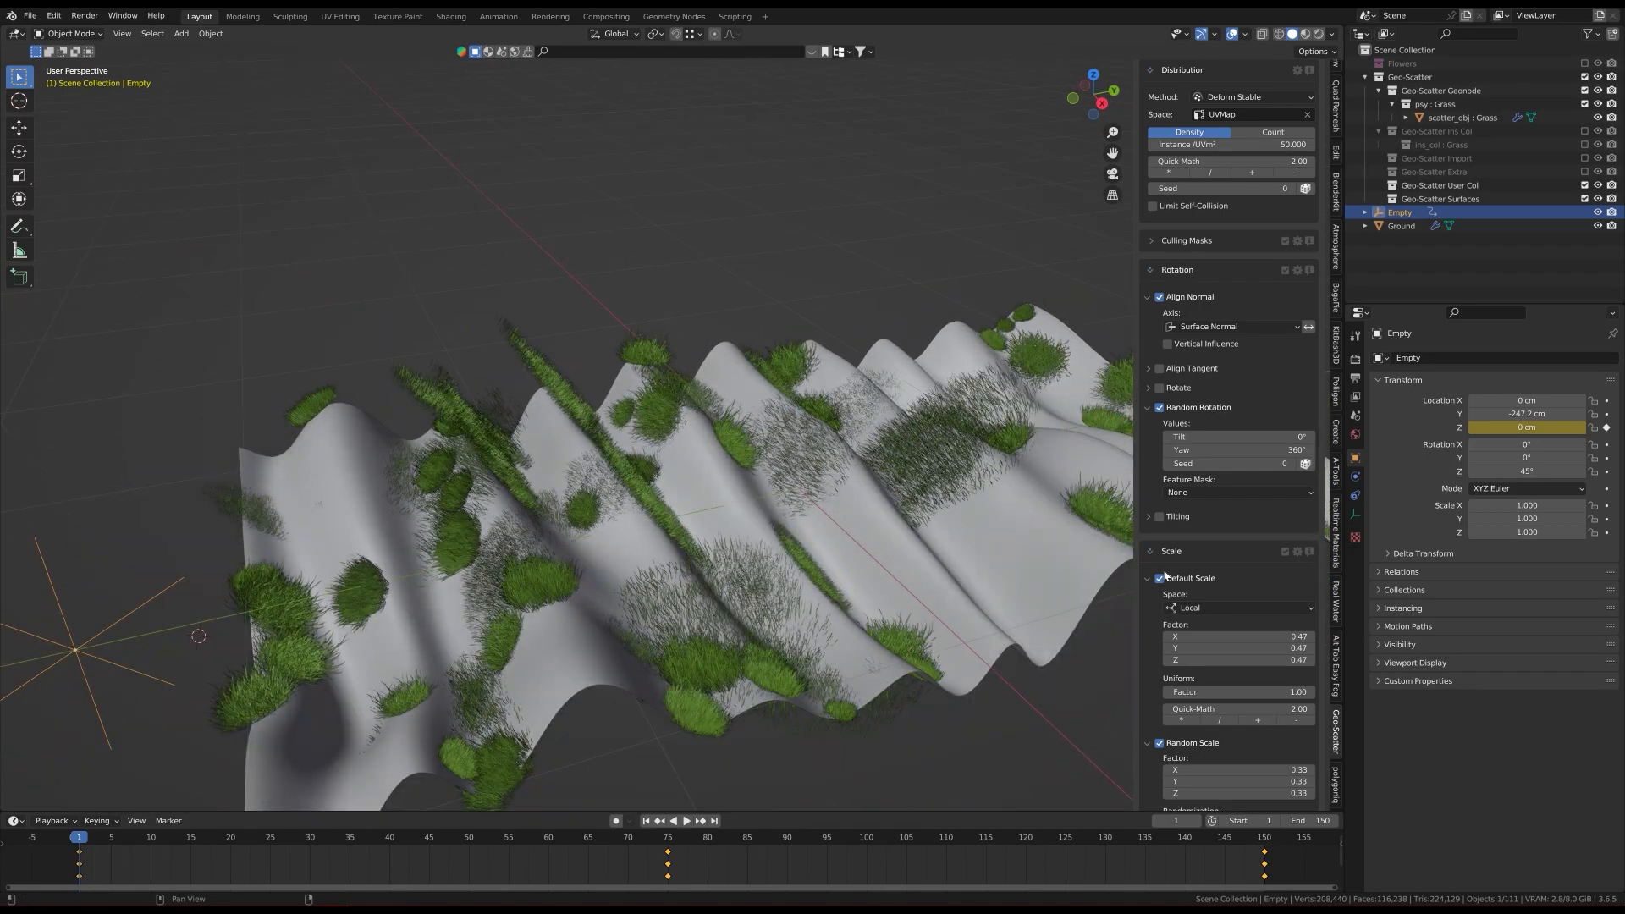
Step: Remove Grass_015 from the Grass system's instances and check the remaining clumps on the ground
scroll(1165, 575, "down", 15)
scroll(1168, 567, "down", 2)
left_click(1150, 528)
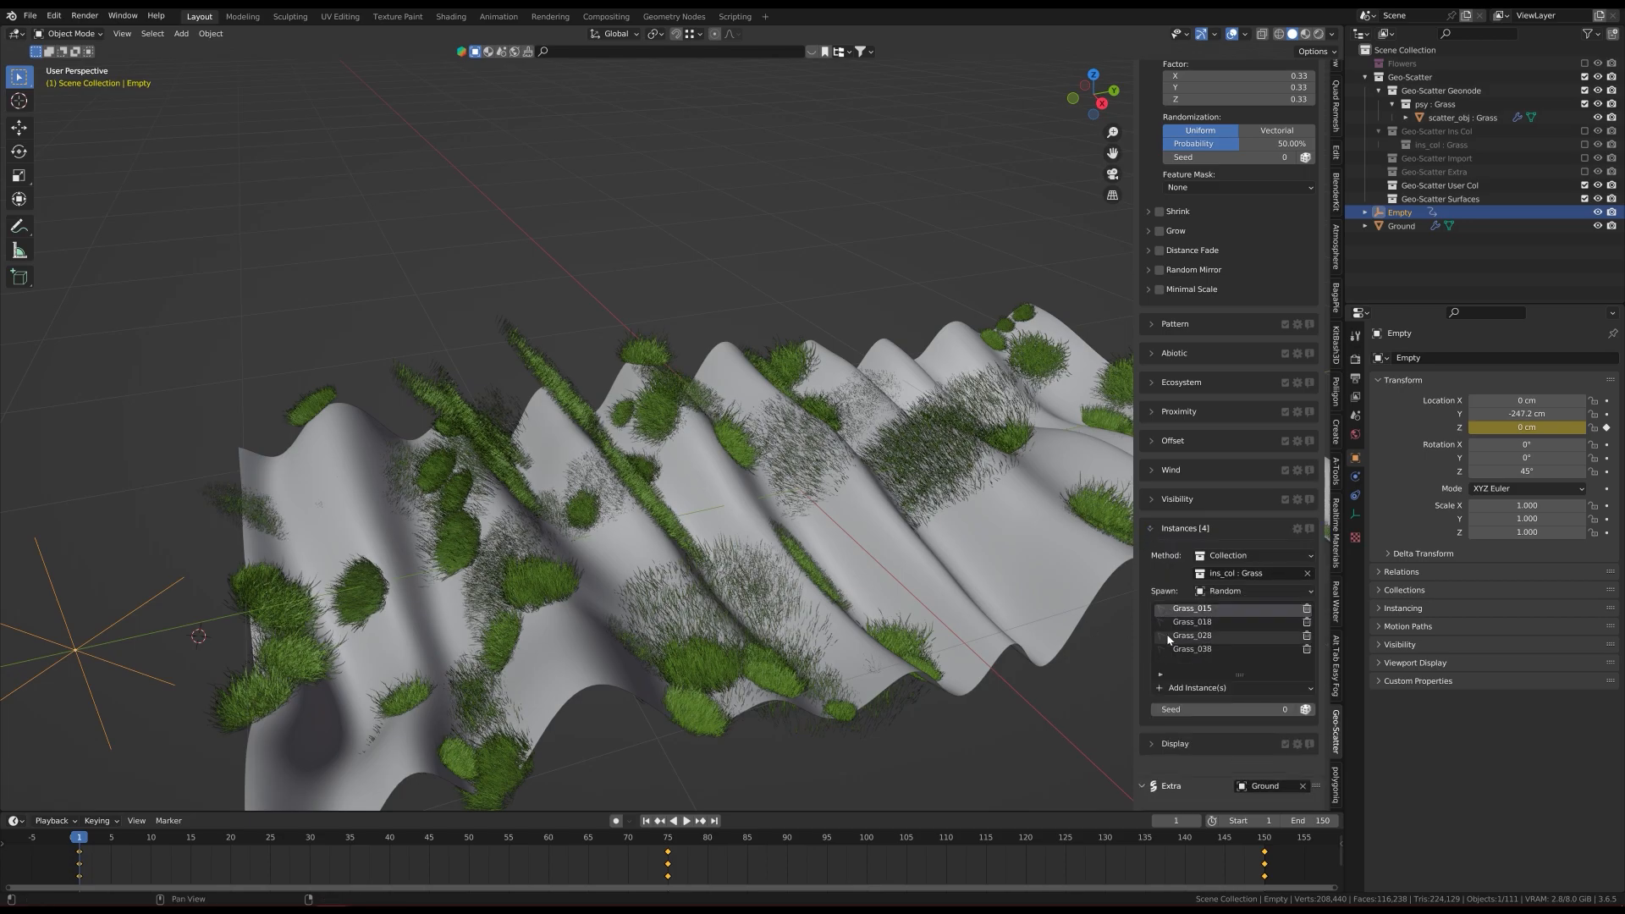
left_click(1307, 610)
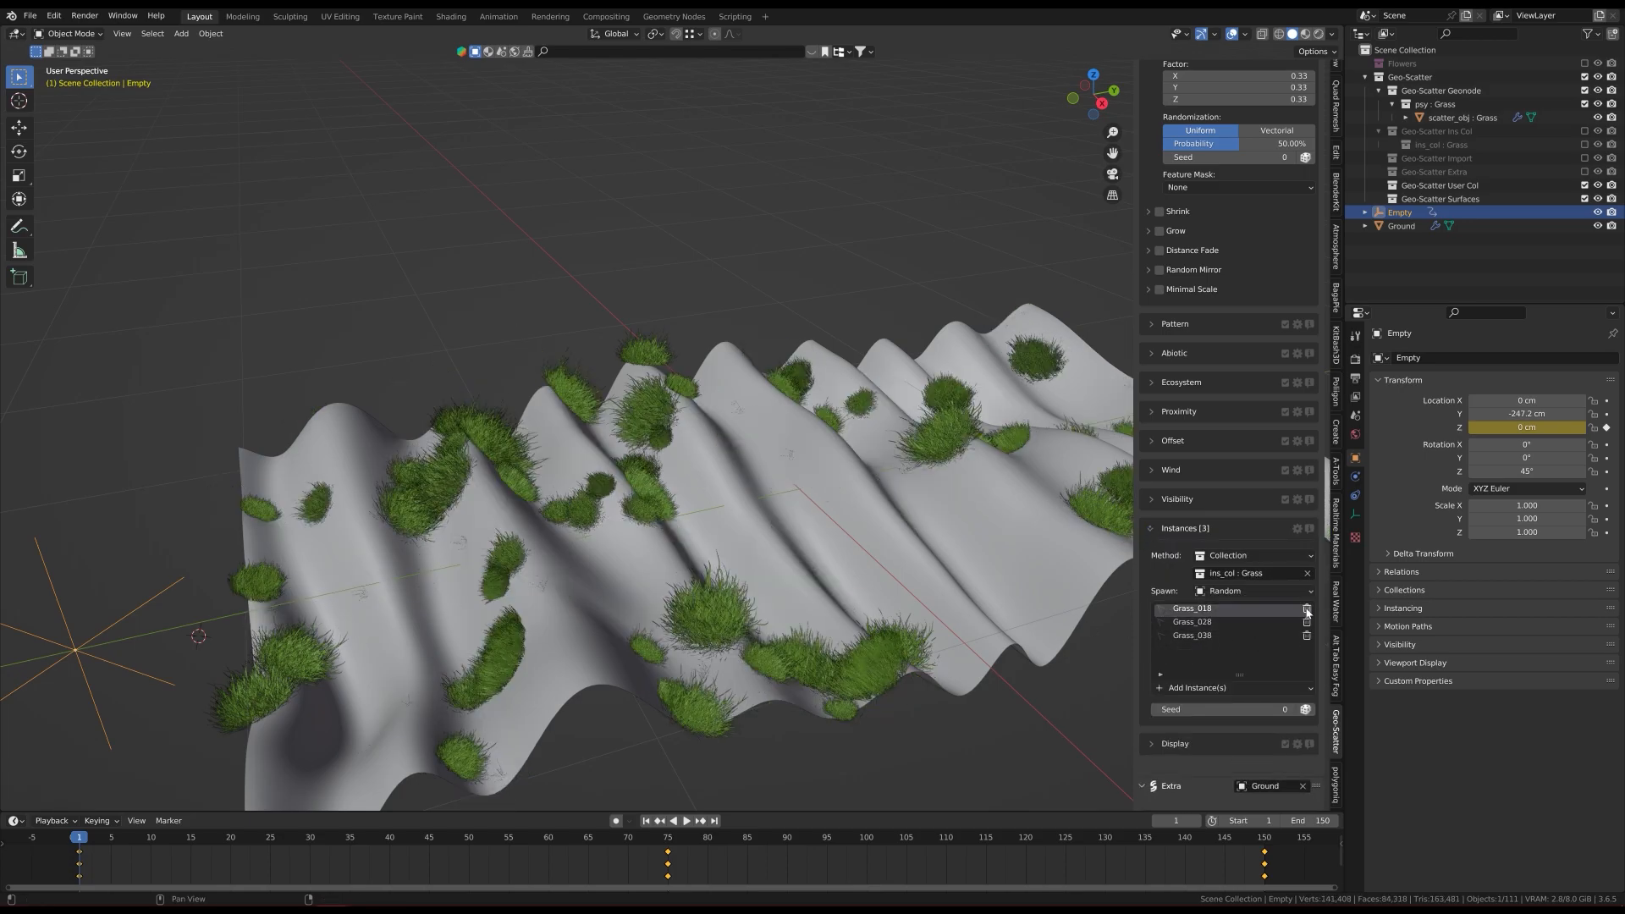
middle_click_drag(625, 499, 616, 620)
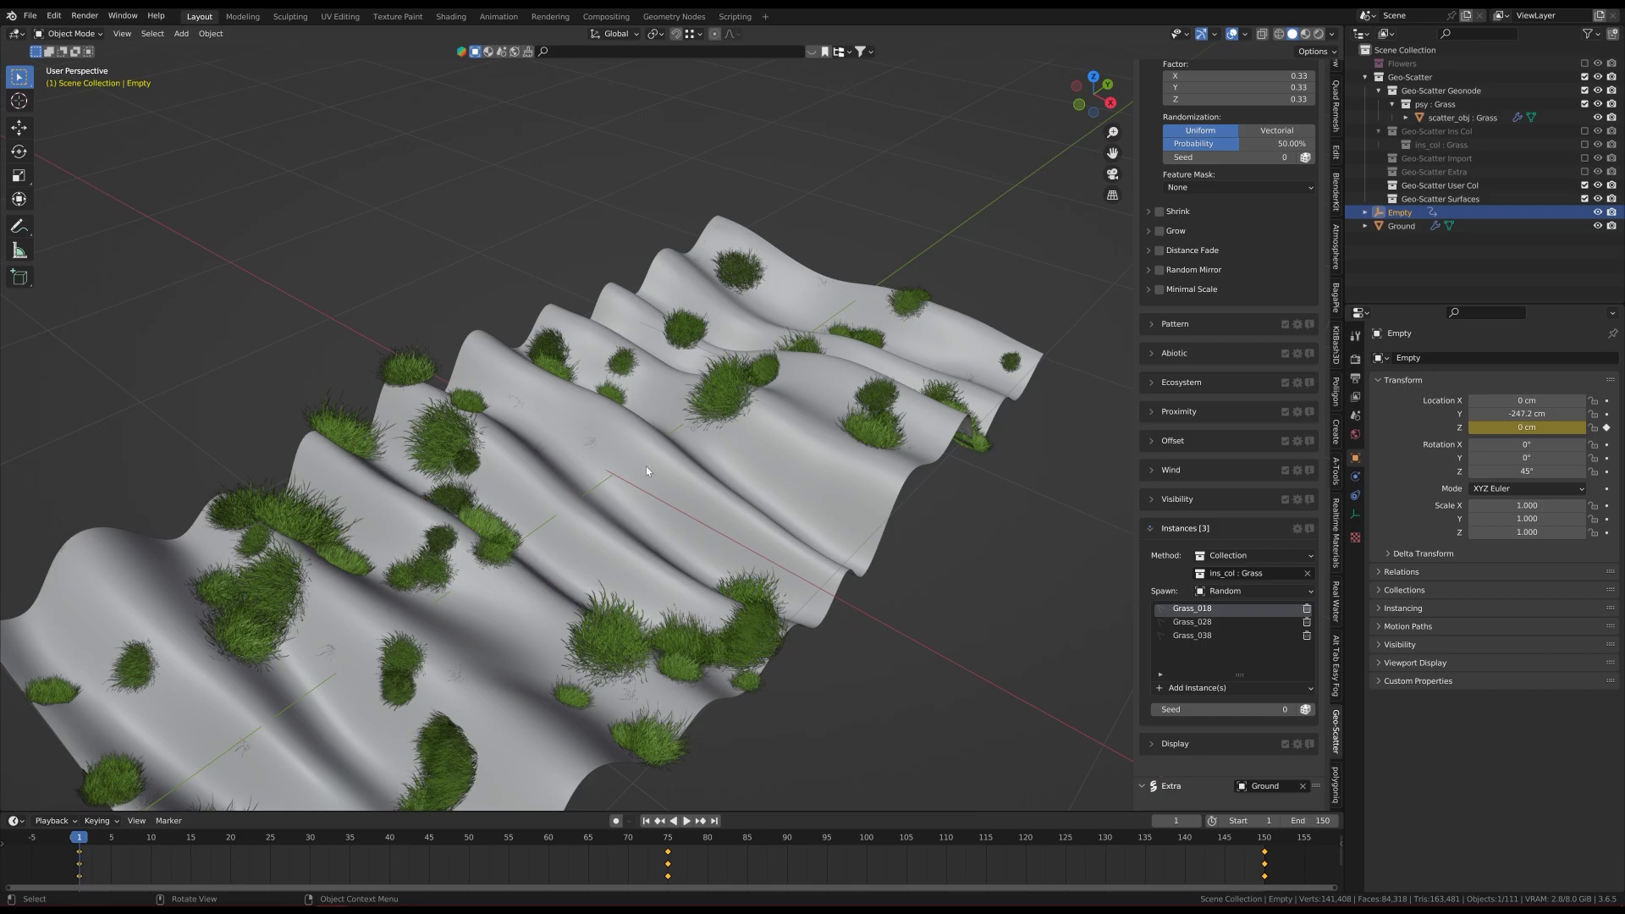
scroll(1237, 409, "up", 15)
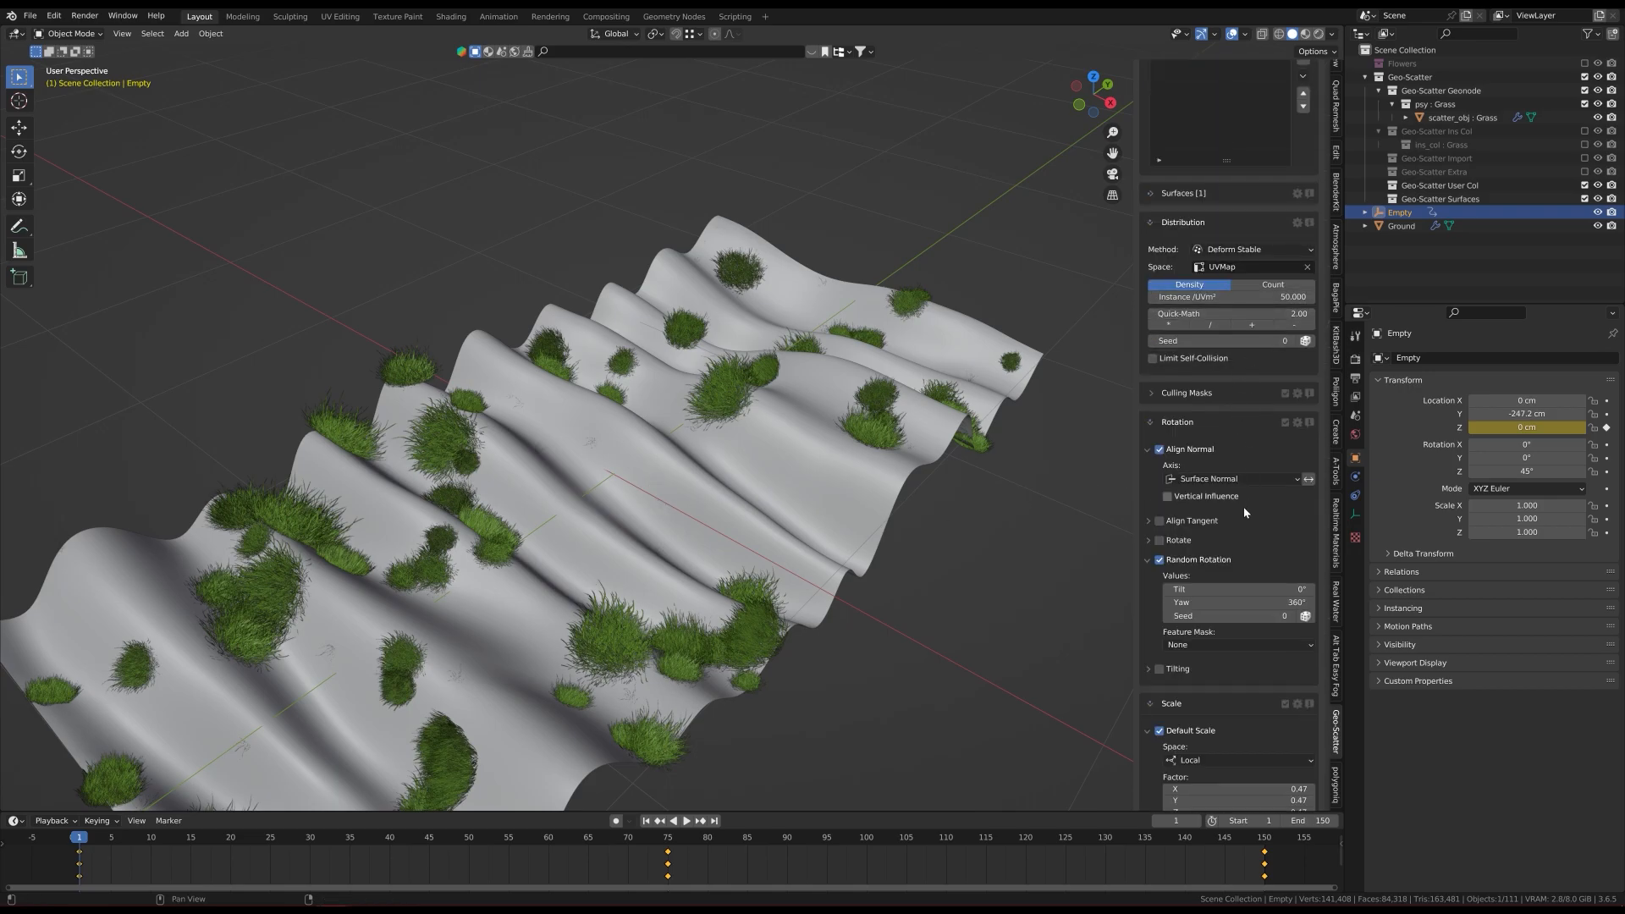
Step: Raise the Grass density to 1135.940 instances per UV m² and reduce its default scale factor to 0.33 on X, Y and Z
scroll(1236, 648, "down", 2)
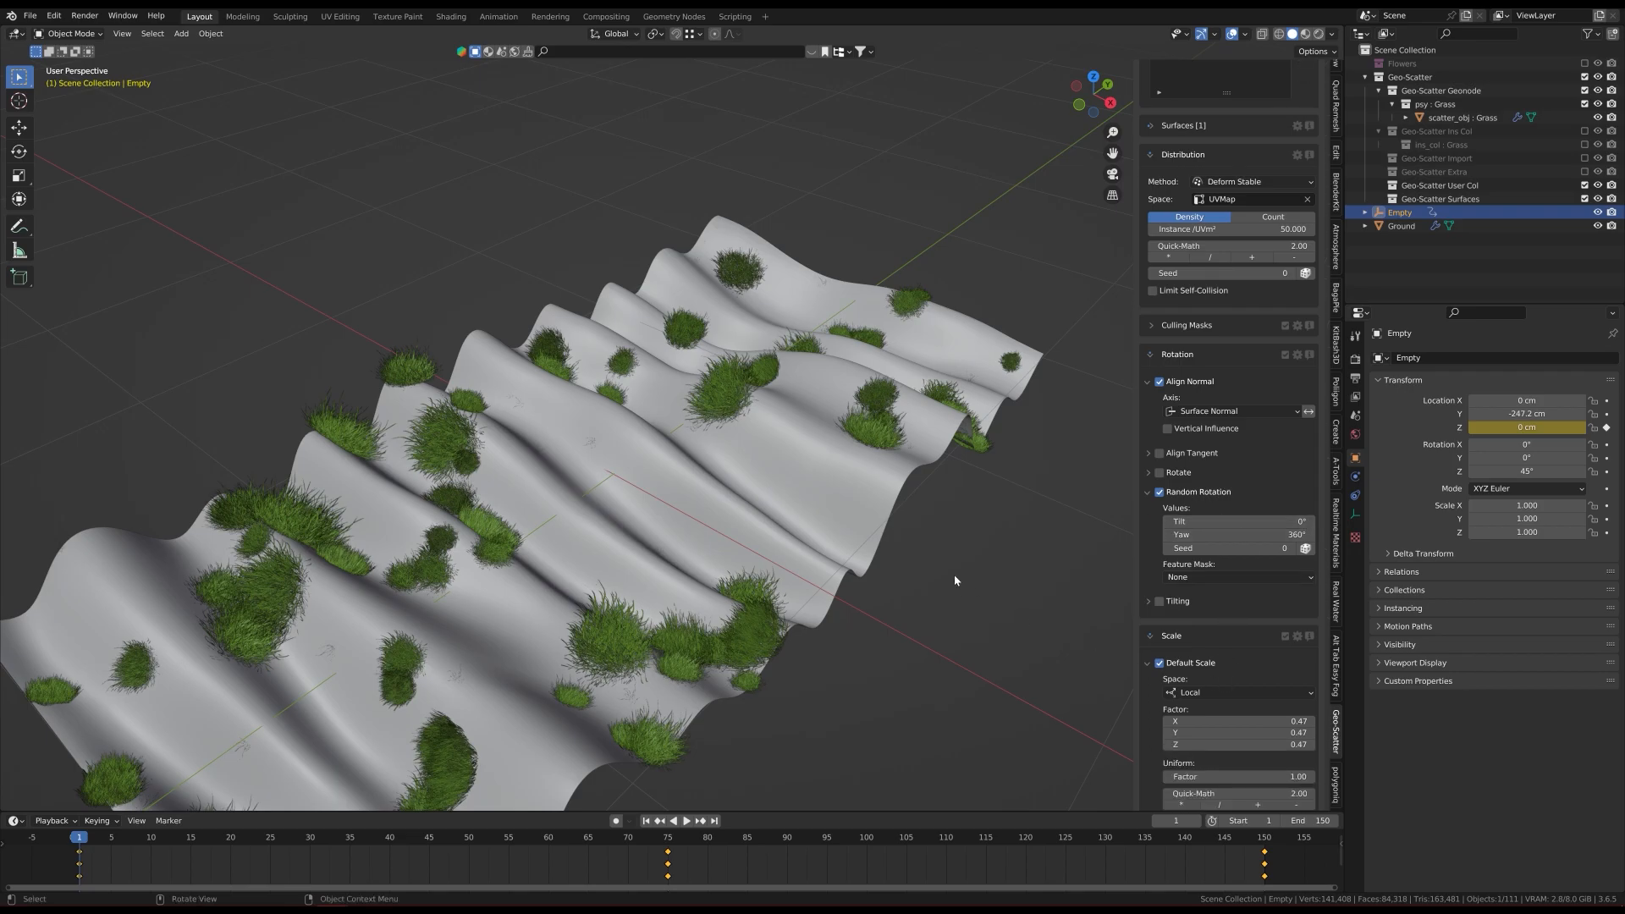
scroll(1226, 396, "up", 3)
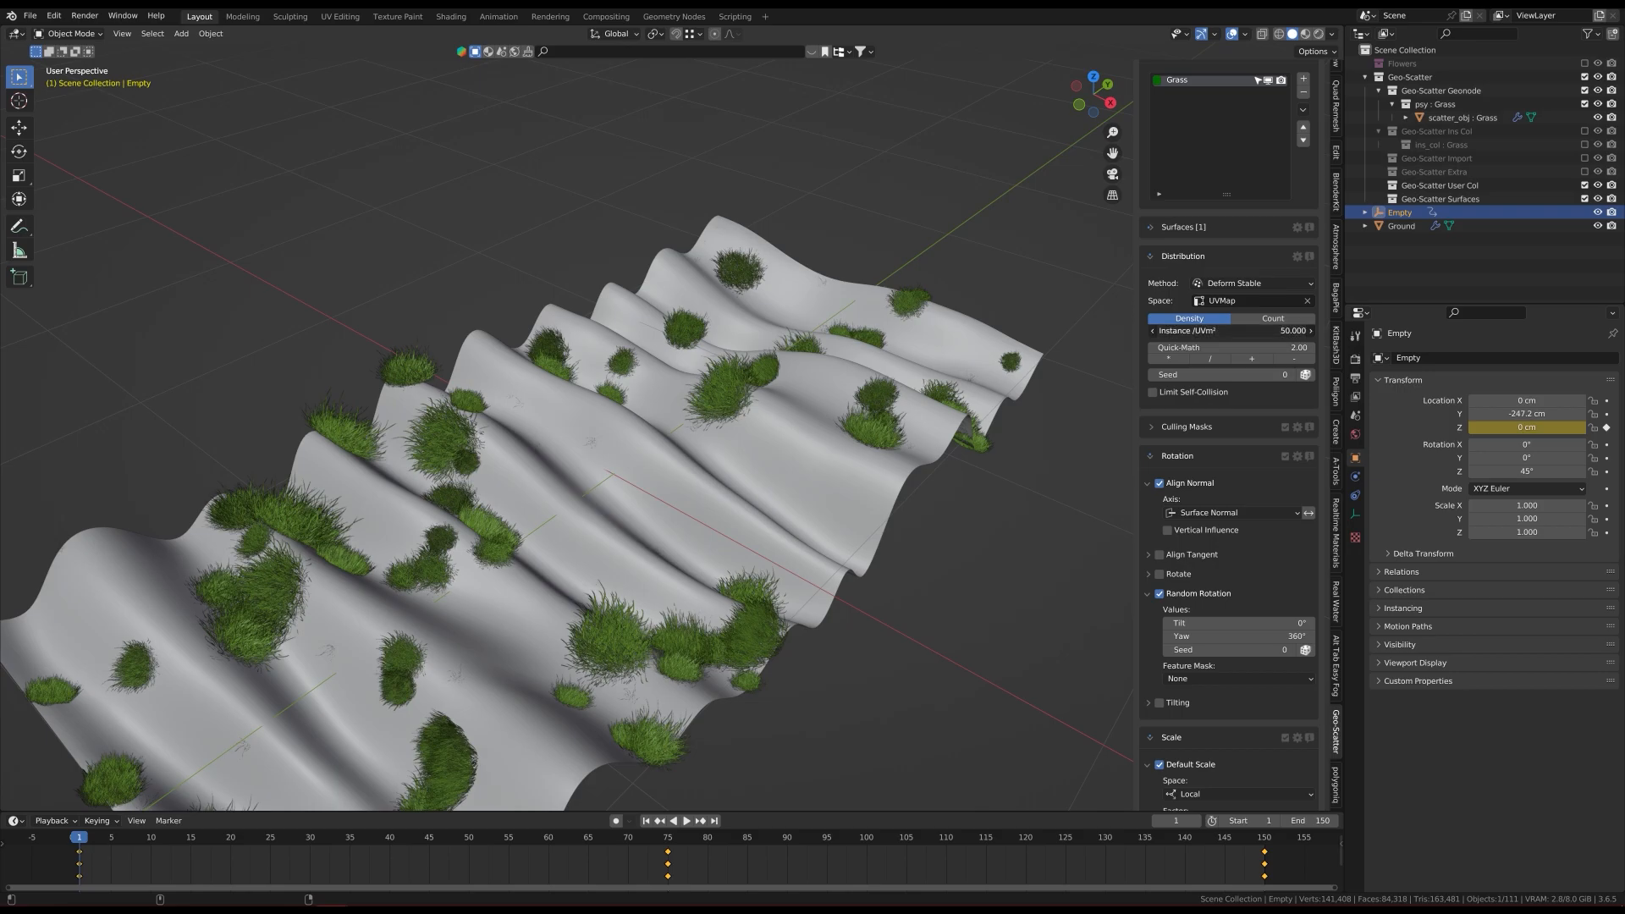
left_click_drag(1232, 330, 1502, 330)
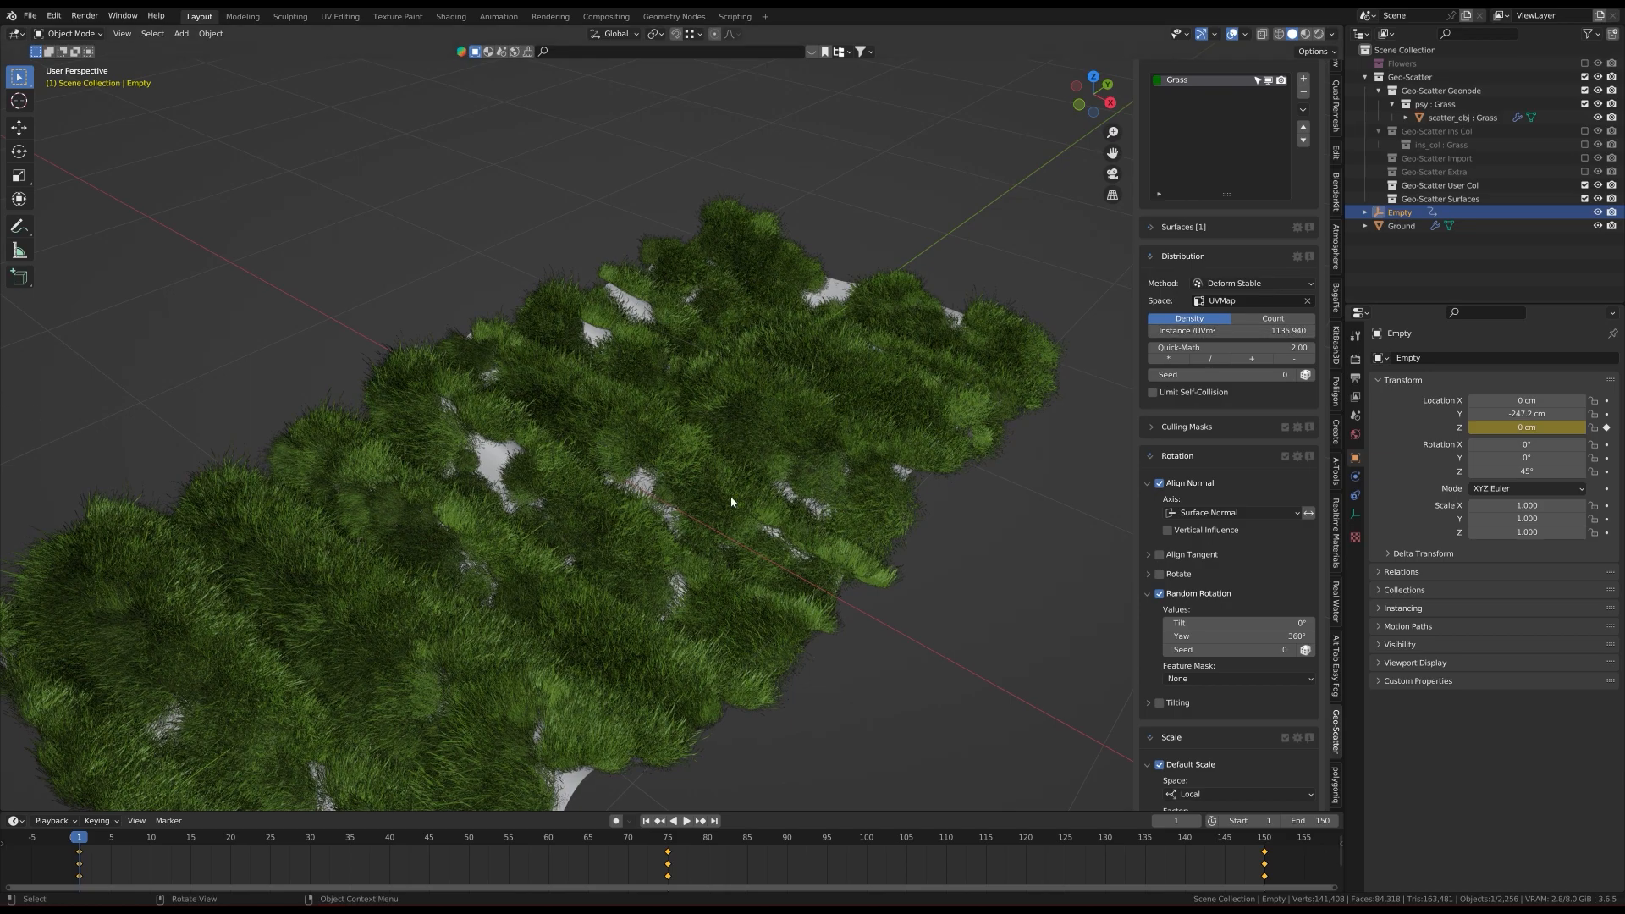
middle_click_drag(647, 554, 616, 515)
scroll(632, 514, "up", 2)
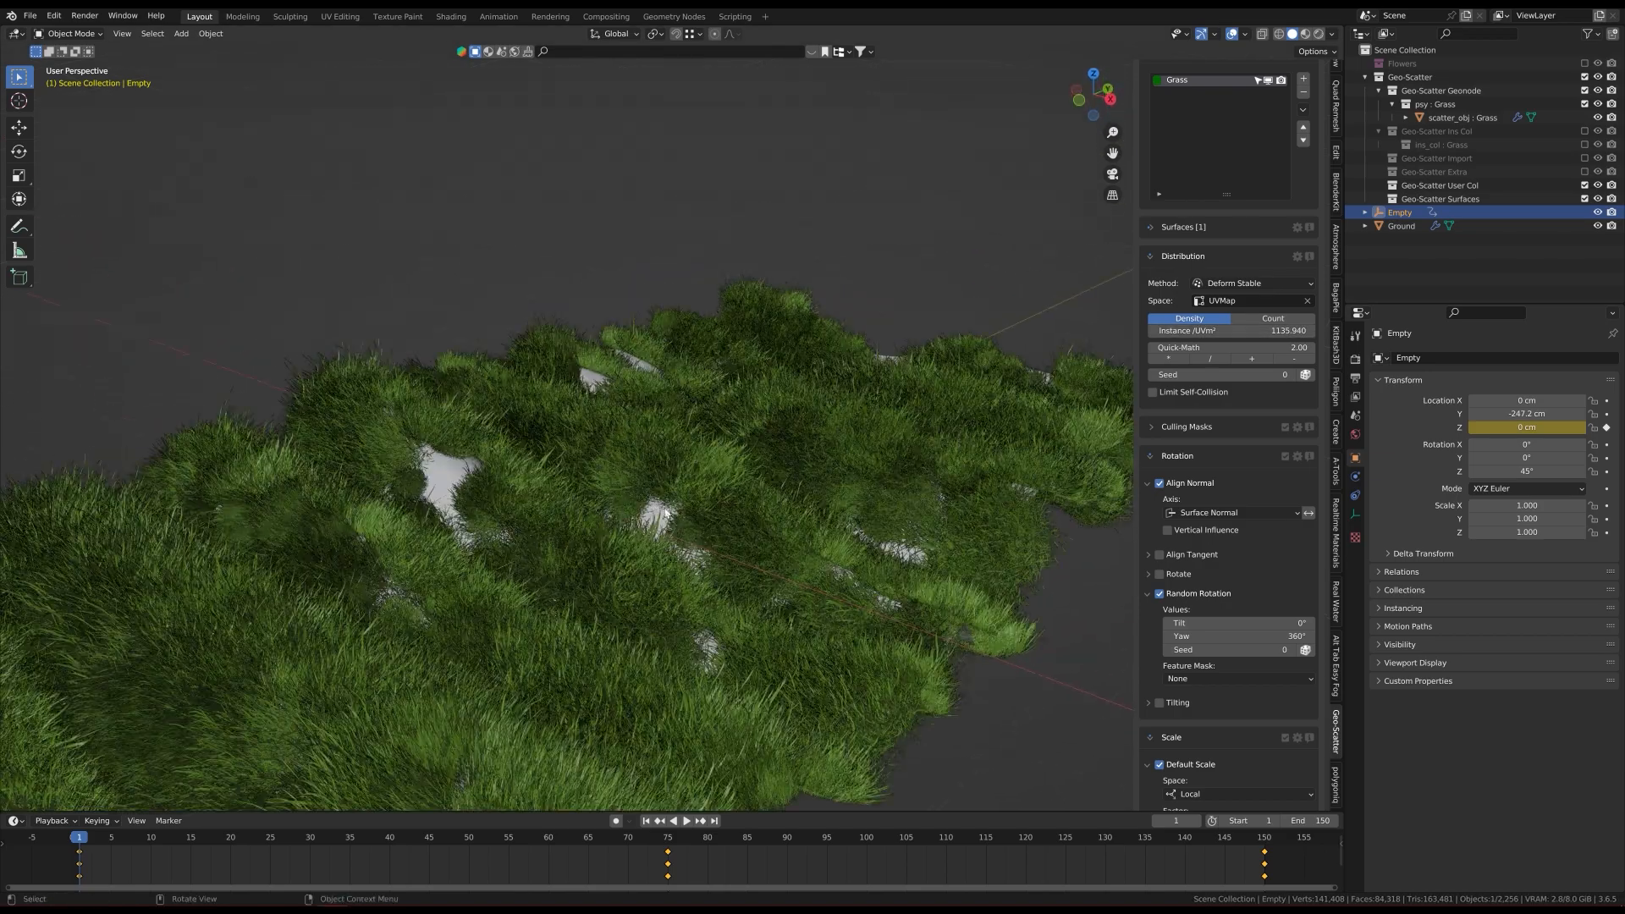
scroll(1235, 597, "down", 4)
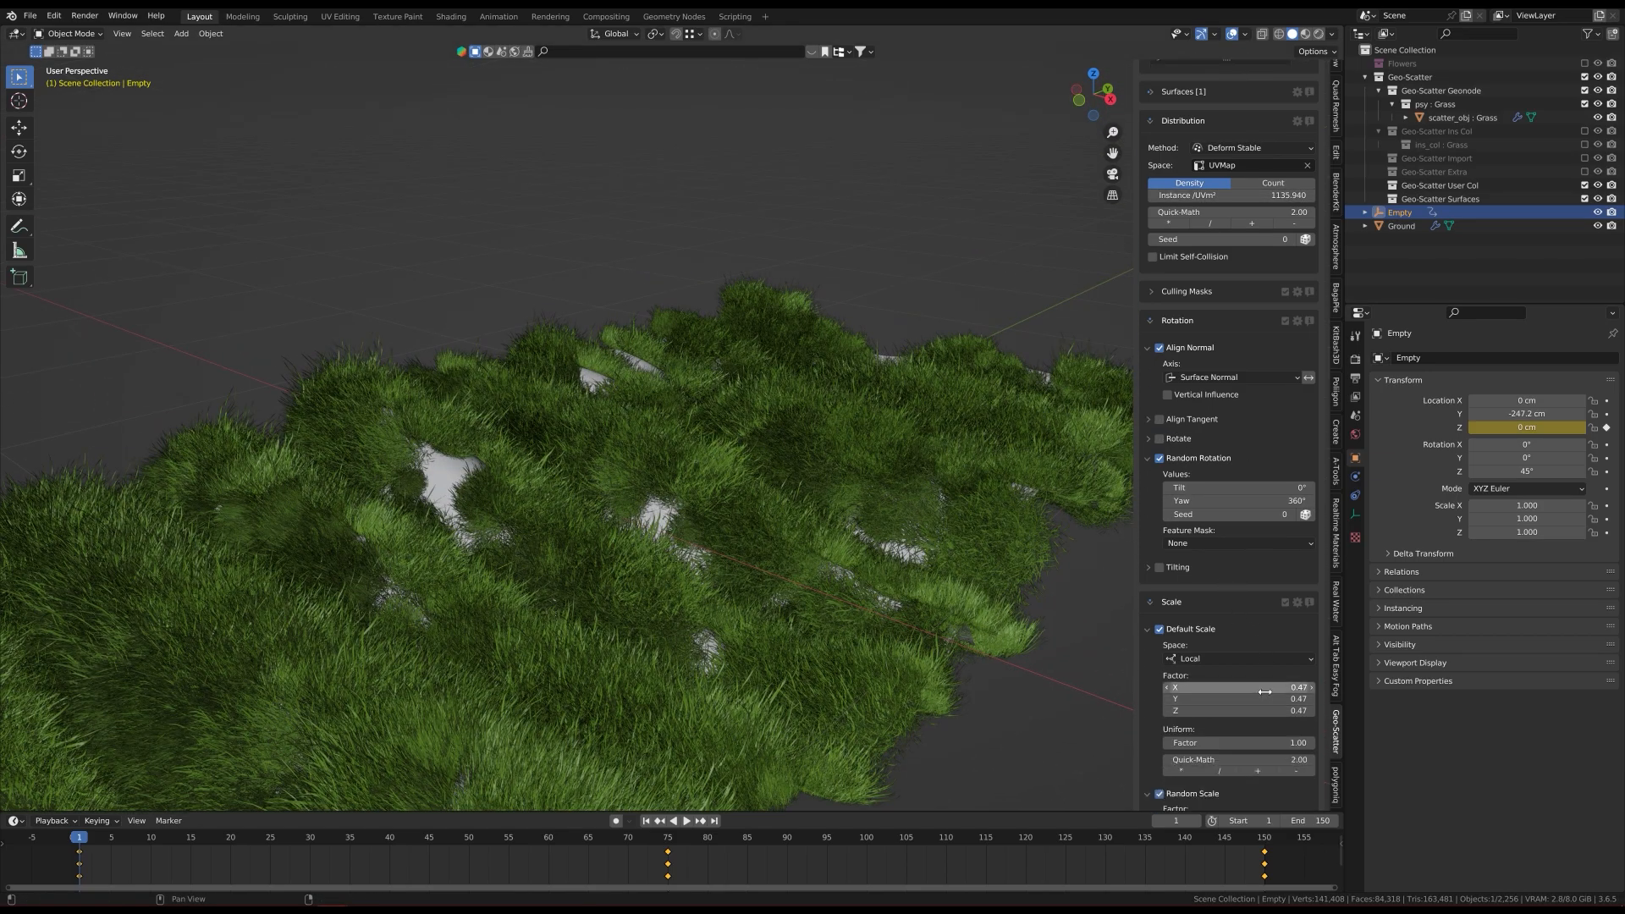
left_click_drag(1236, 687, 1201, 711)
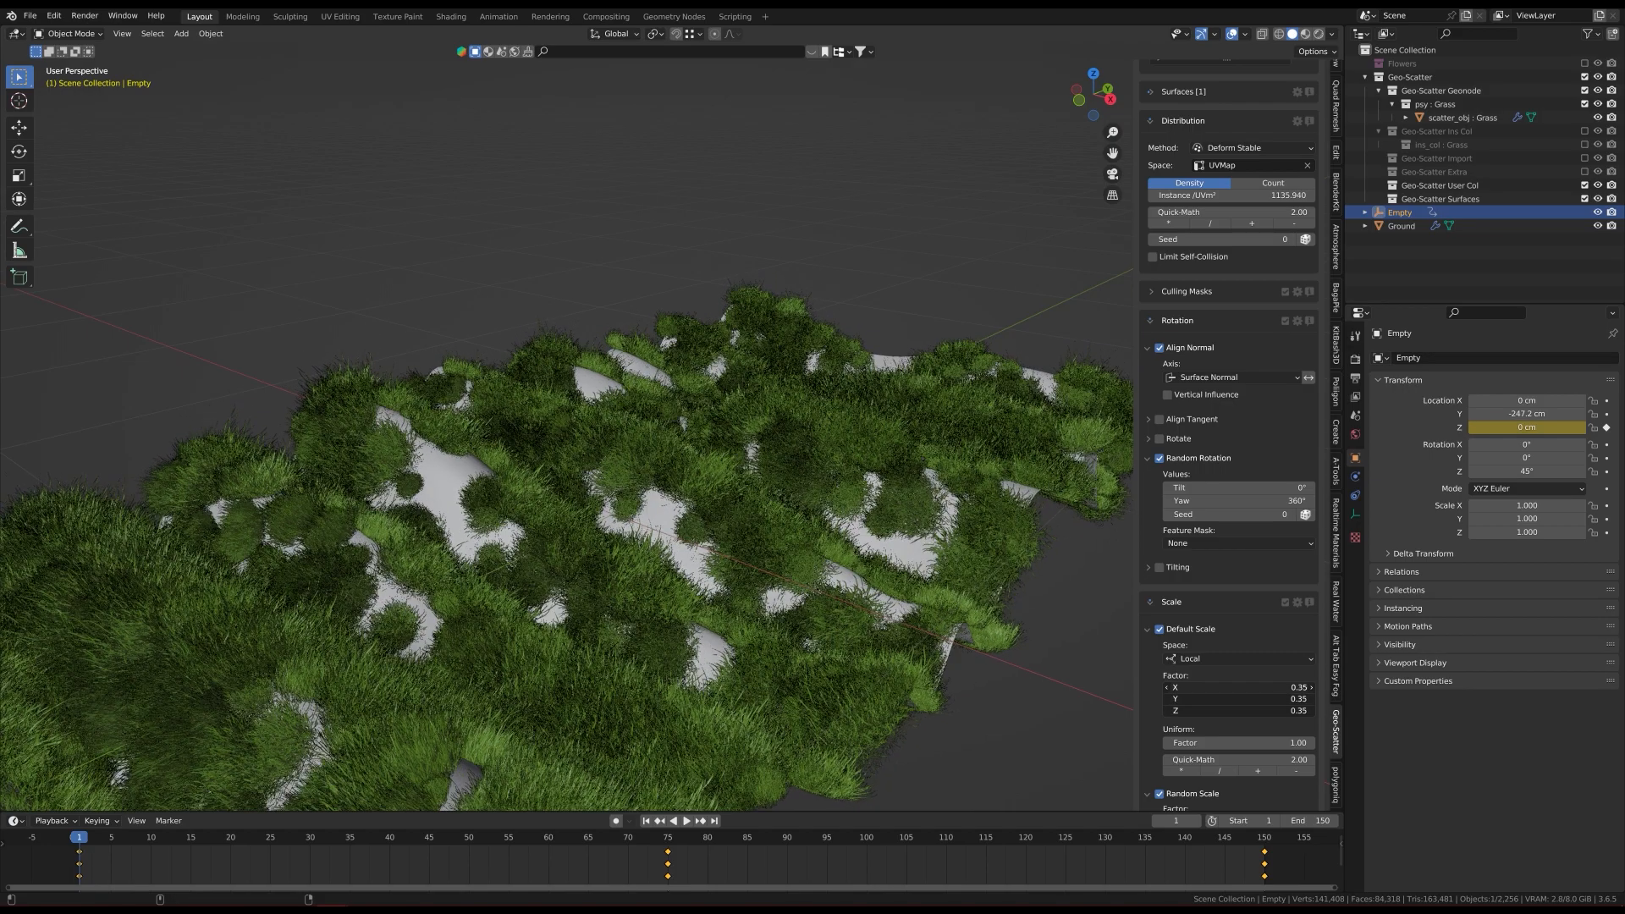
Step: Multiply the Grass distribution density by 2.00 twice with Quick-Math and inspect the ground coverage up close
scroll(1253, 433, "up", 2)
scroll(1253, 432, "up", 1)
scroll(1180, 342, "up", 1)
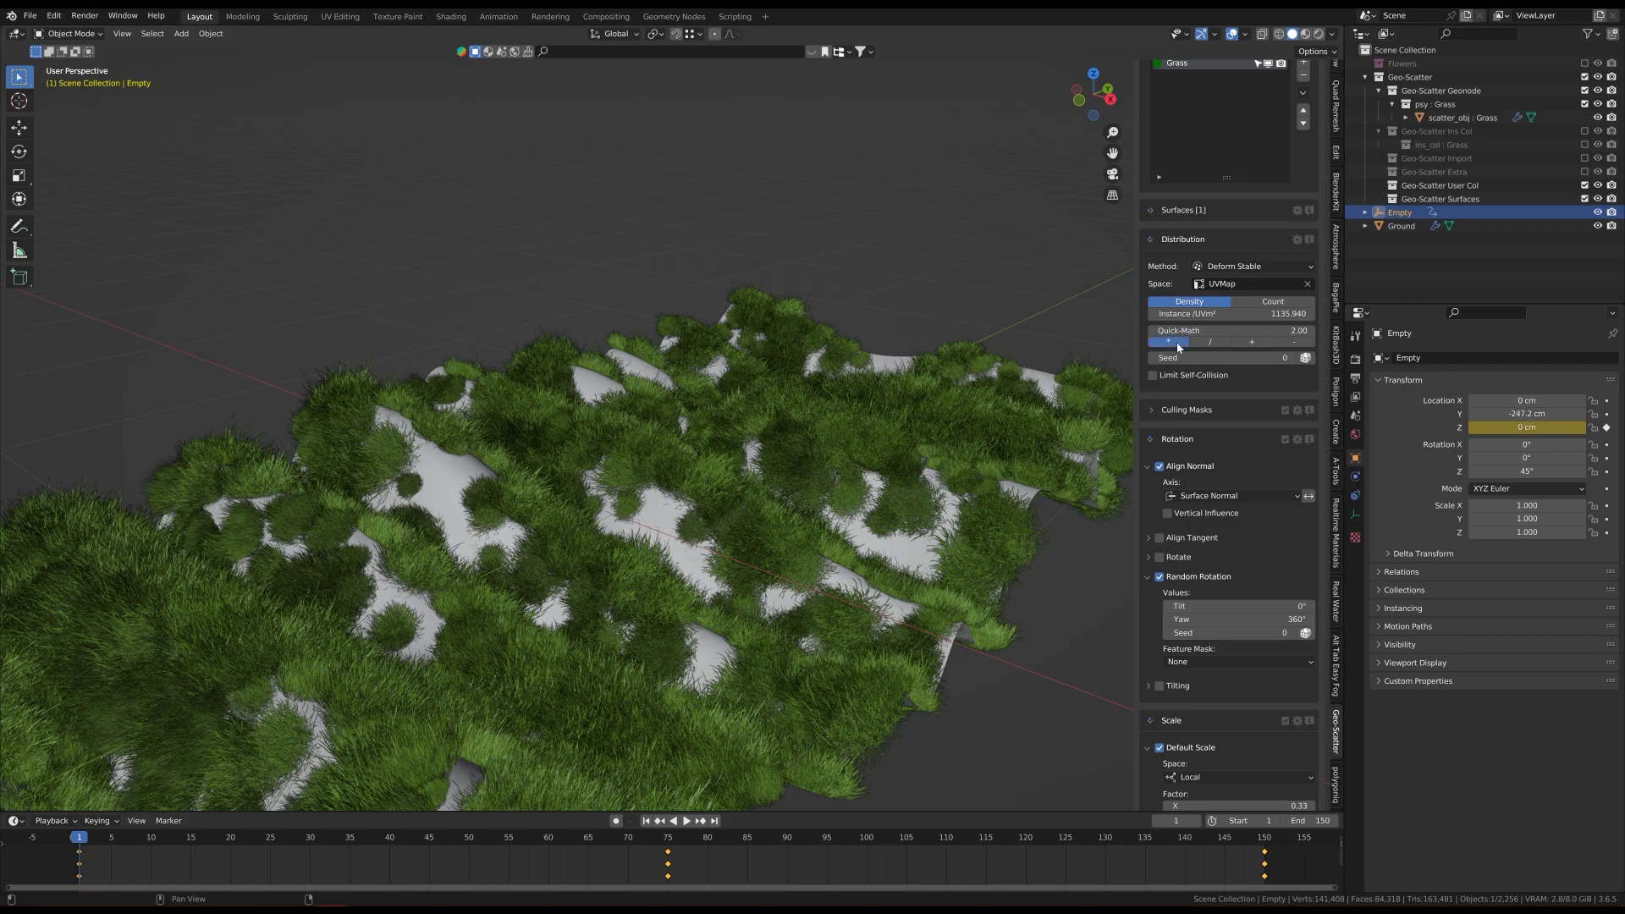
left_click(1177, 343)
left_click(1177, 343)
mouse_move(714, 465)
middle_mouse_down()
mouse_move(607, 526)
mouse_move(606, 443)
mouse_move(678, 393)
mouse_move(745, 431)
mouse_move(762, 464)
mouse_move(700, 482)
middle_mouse_up()
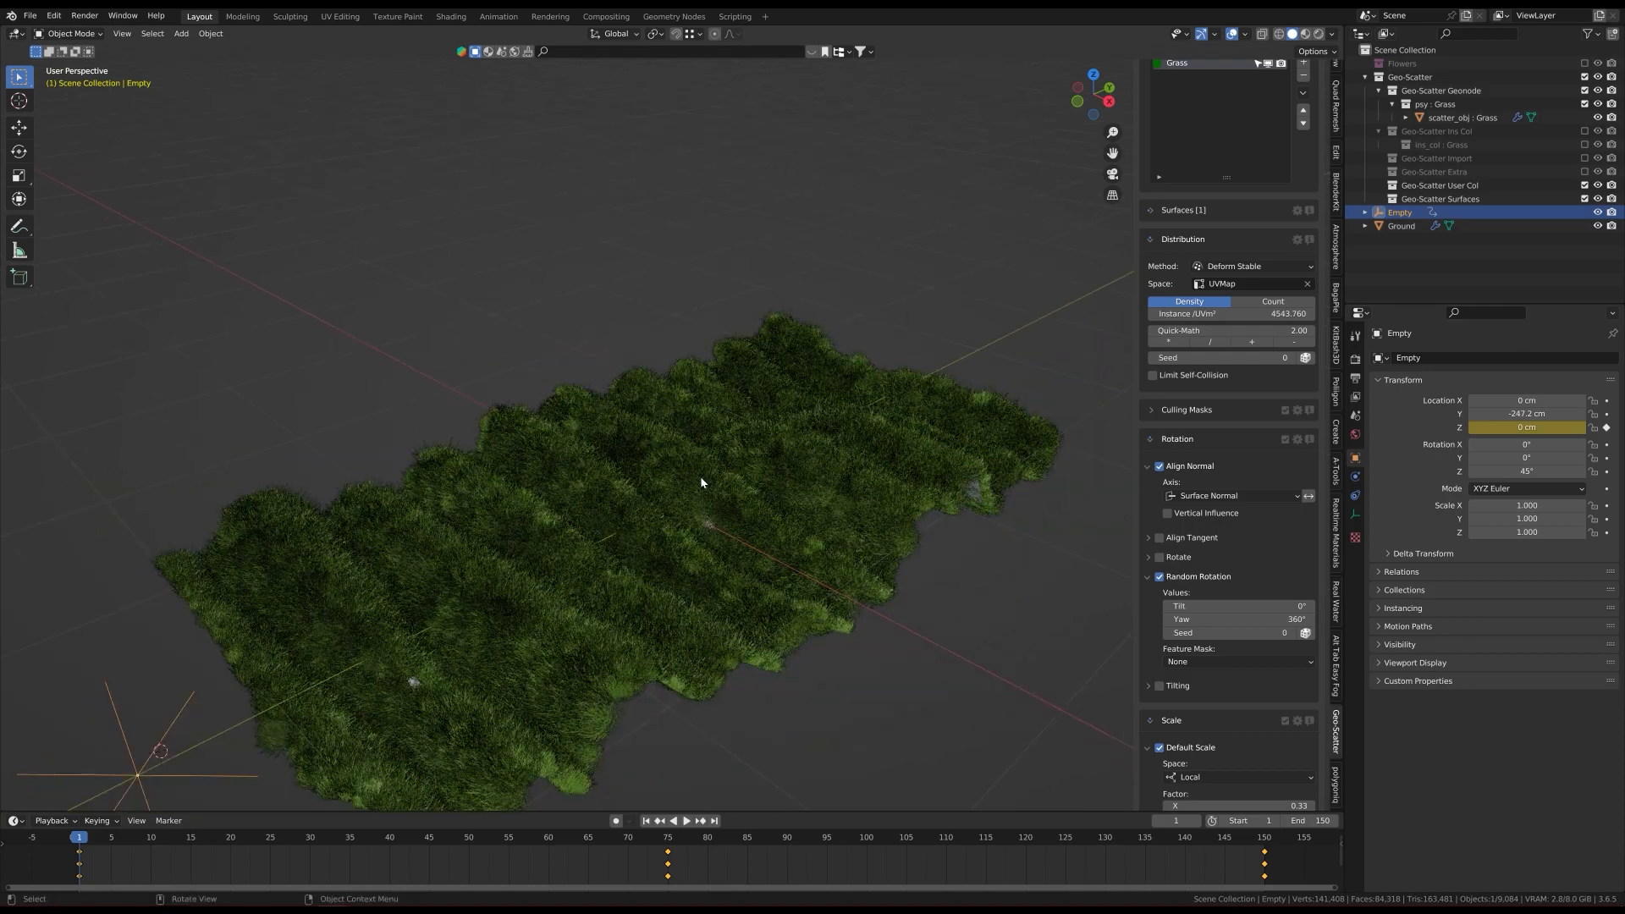
middle_click_drag(673, 575, 693, 544)
scroll(693, 544, "up", 3)
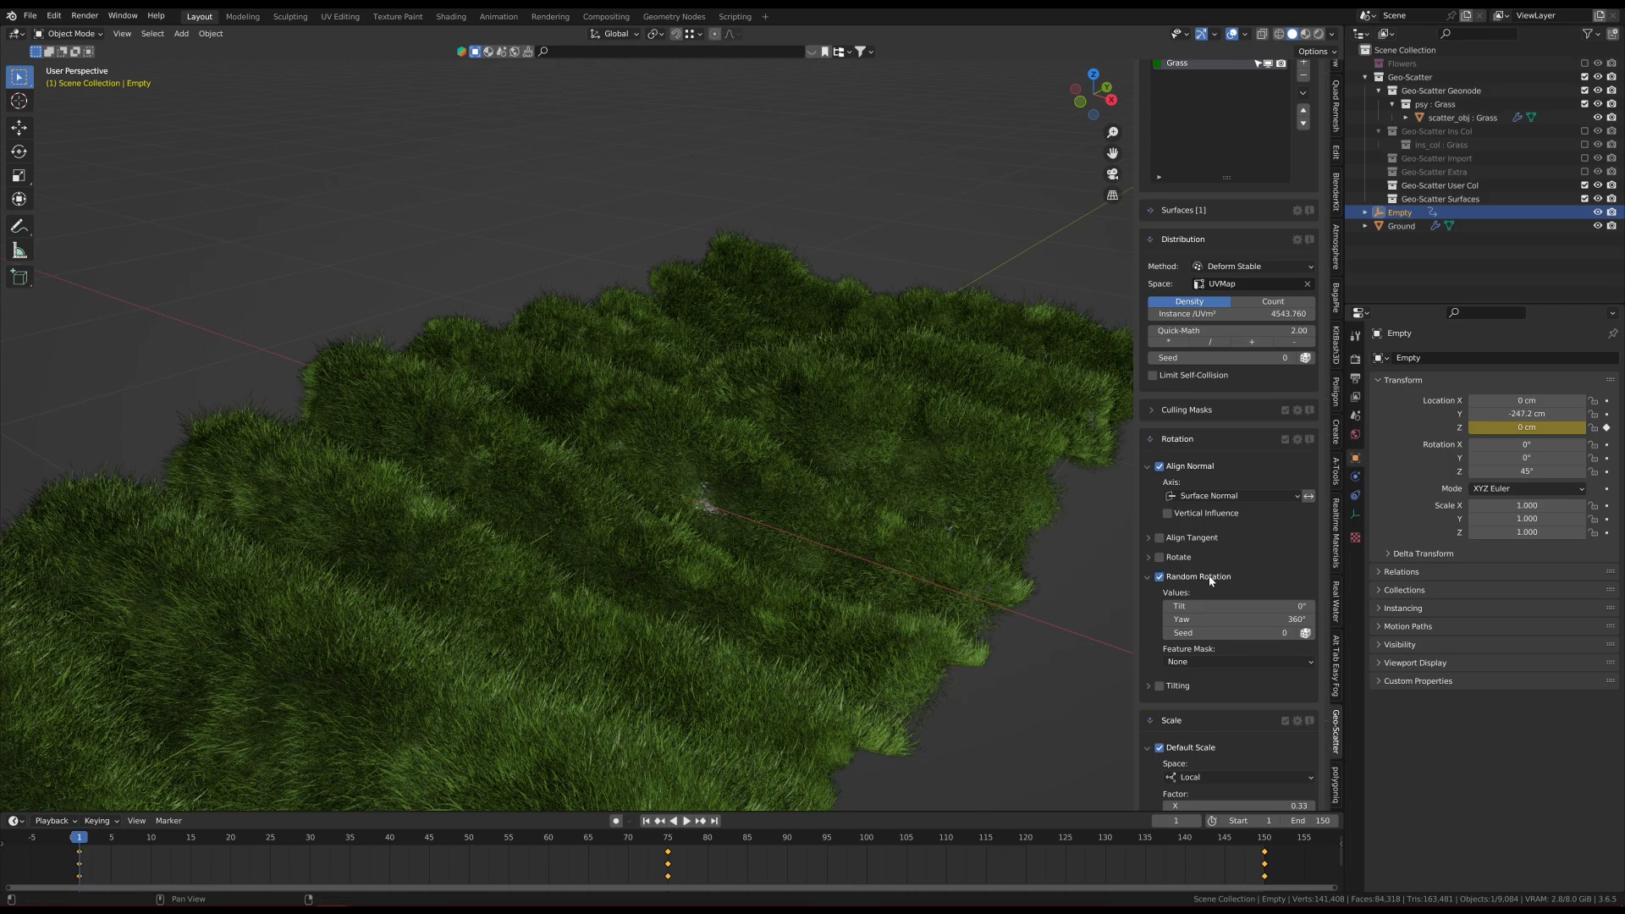
Step: Enable Cam Optimization in the Grass system's visibility settings
scroll(1192, 593, "down", 12)
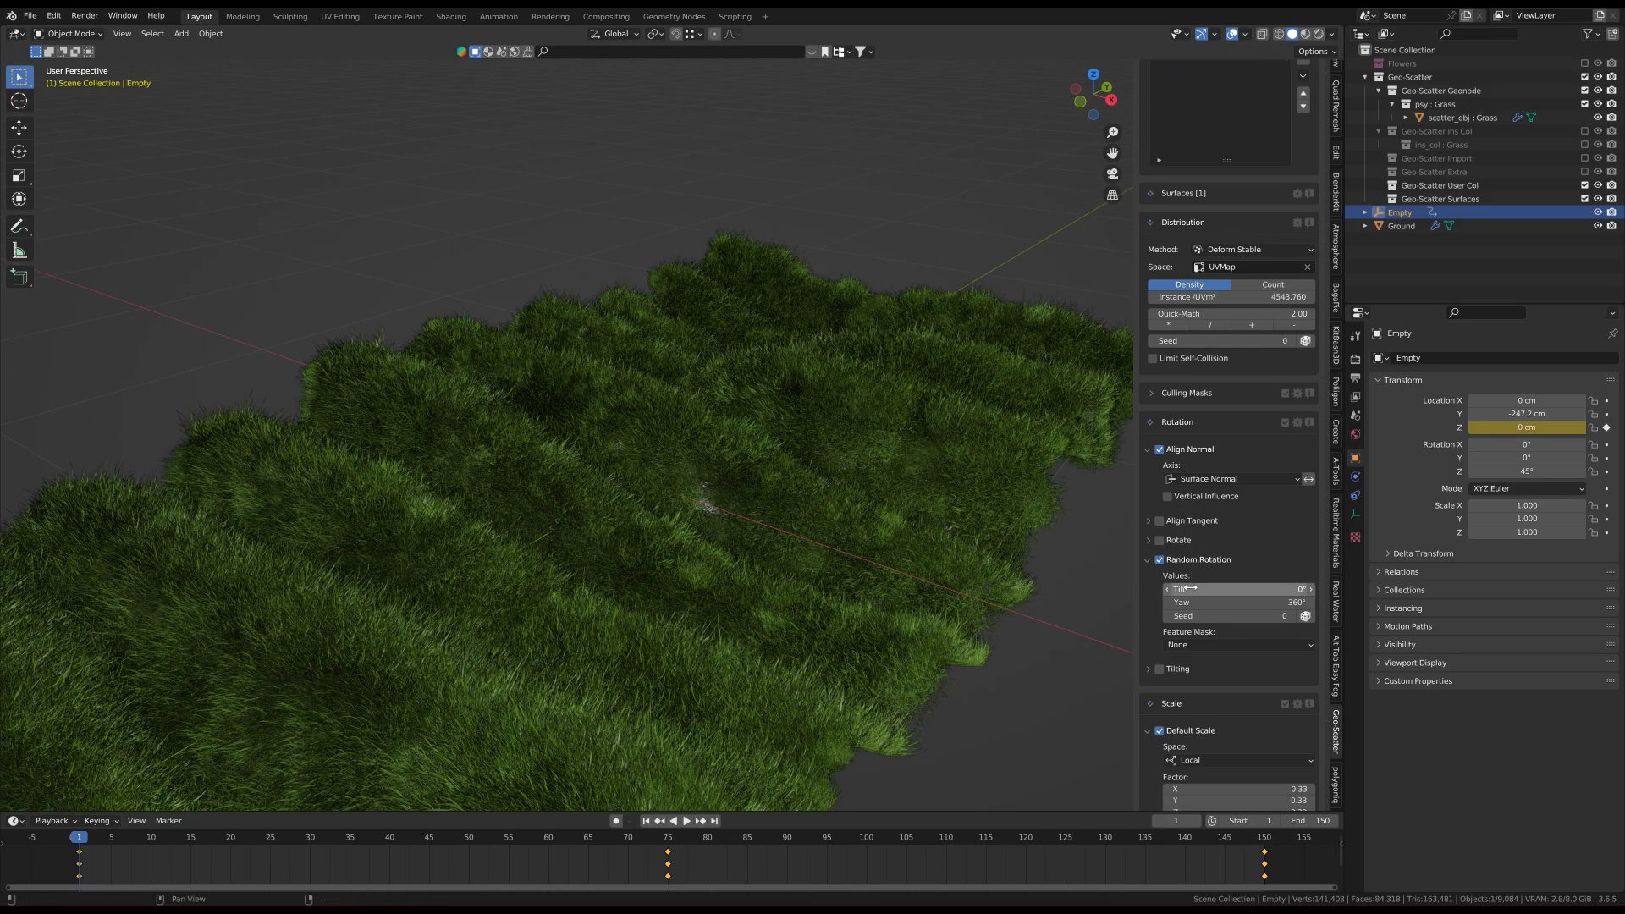
scroll(1173, 617, "down", 9)
left_click(1158, 658)
scroll(1158, 576, "down", 2)
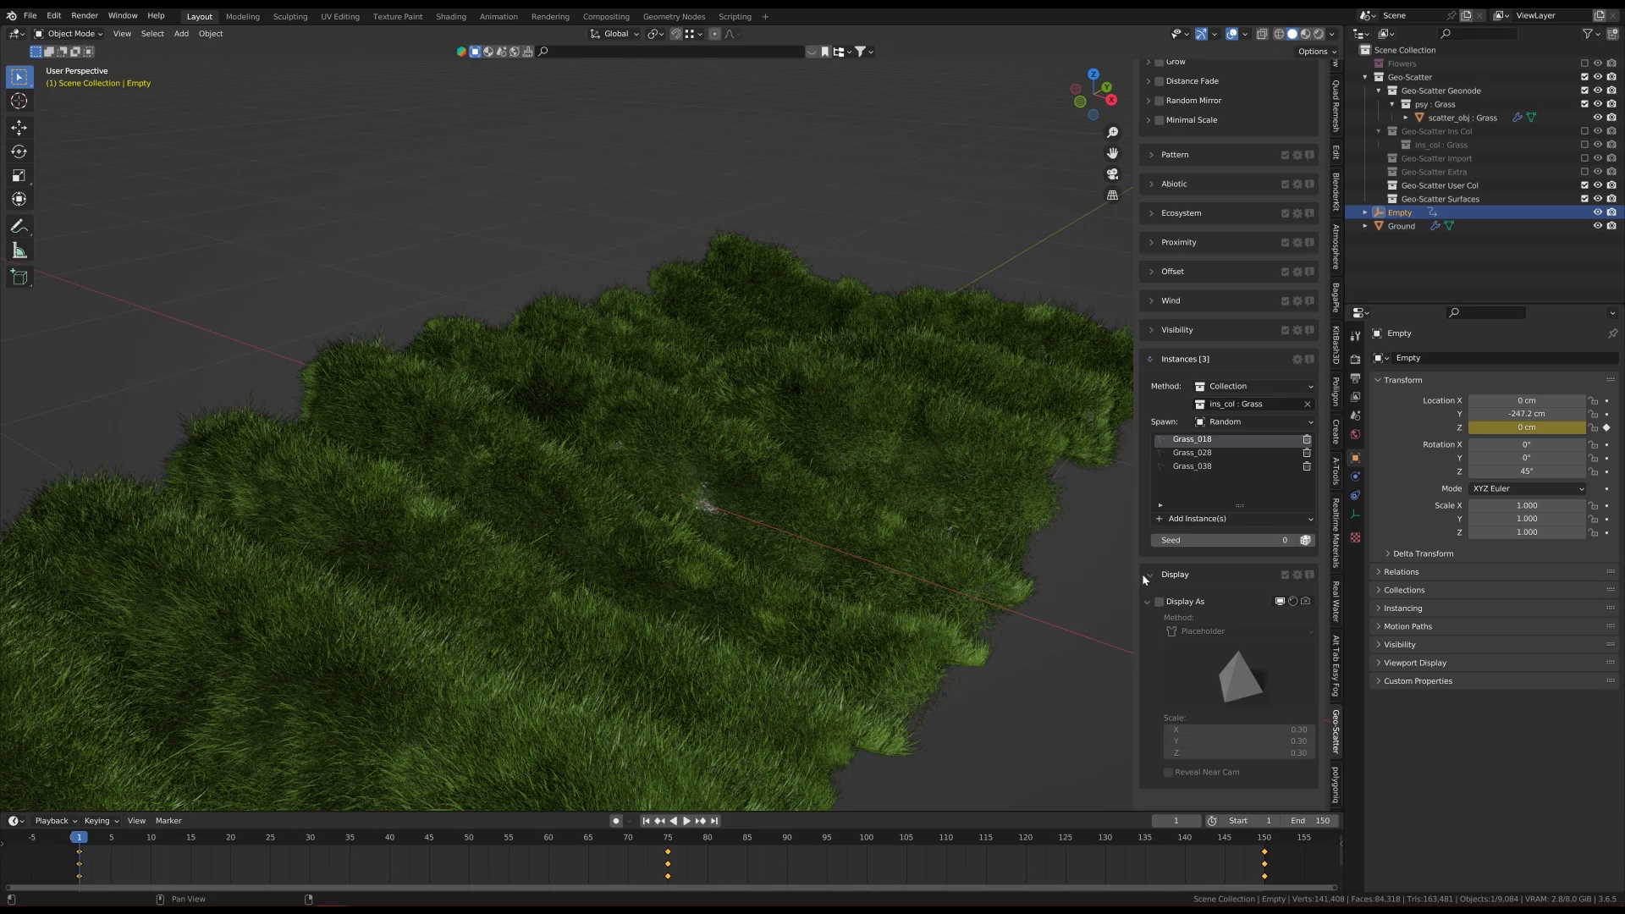
left_click(1148, 576)
left_click(1154, 331)
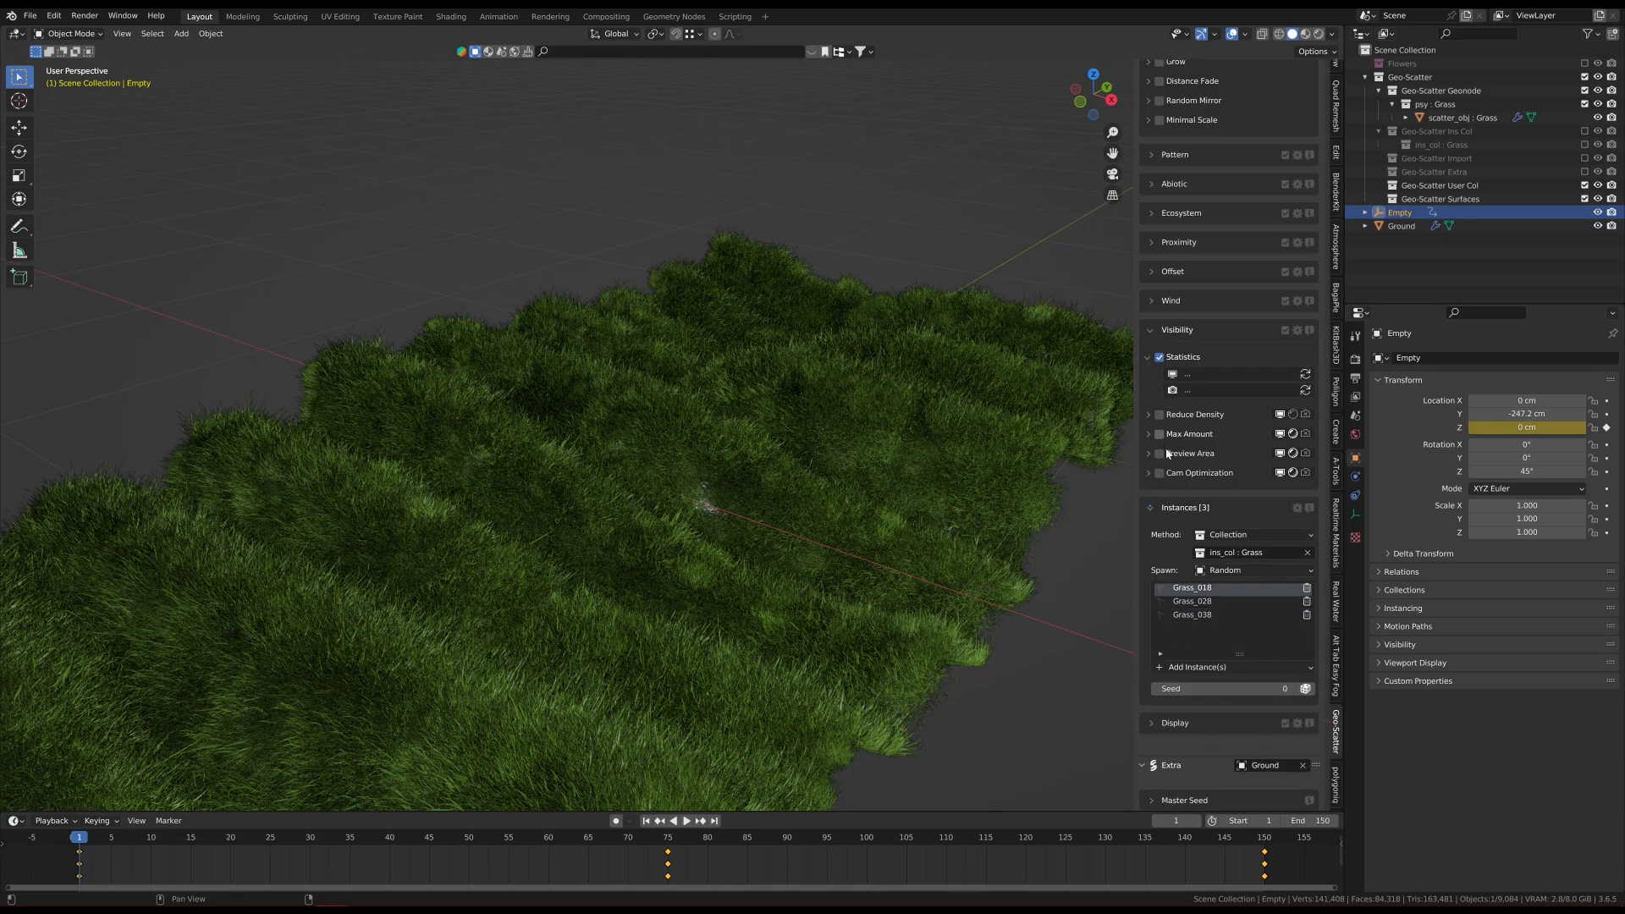
scroll(1165, 446, "down", 2)
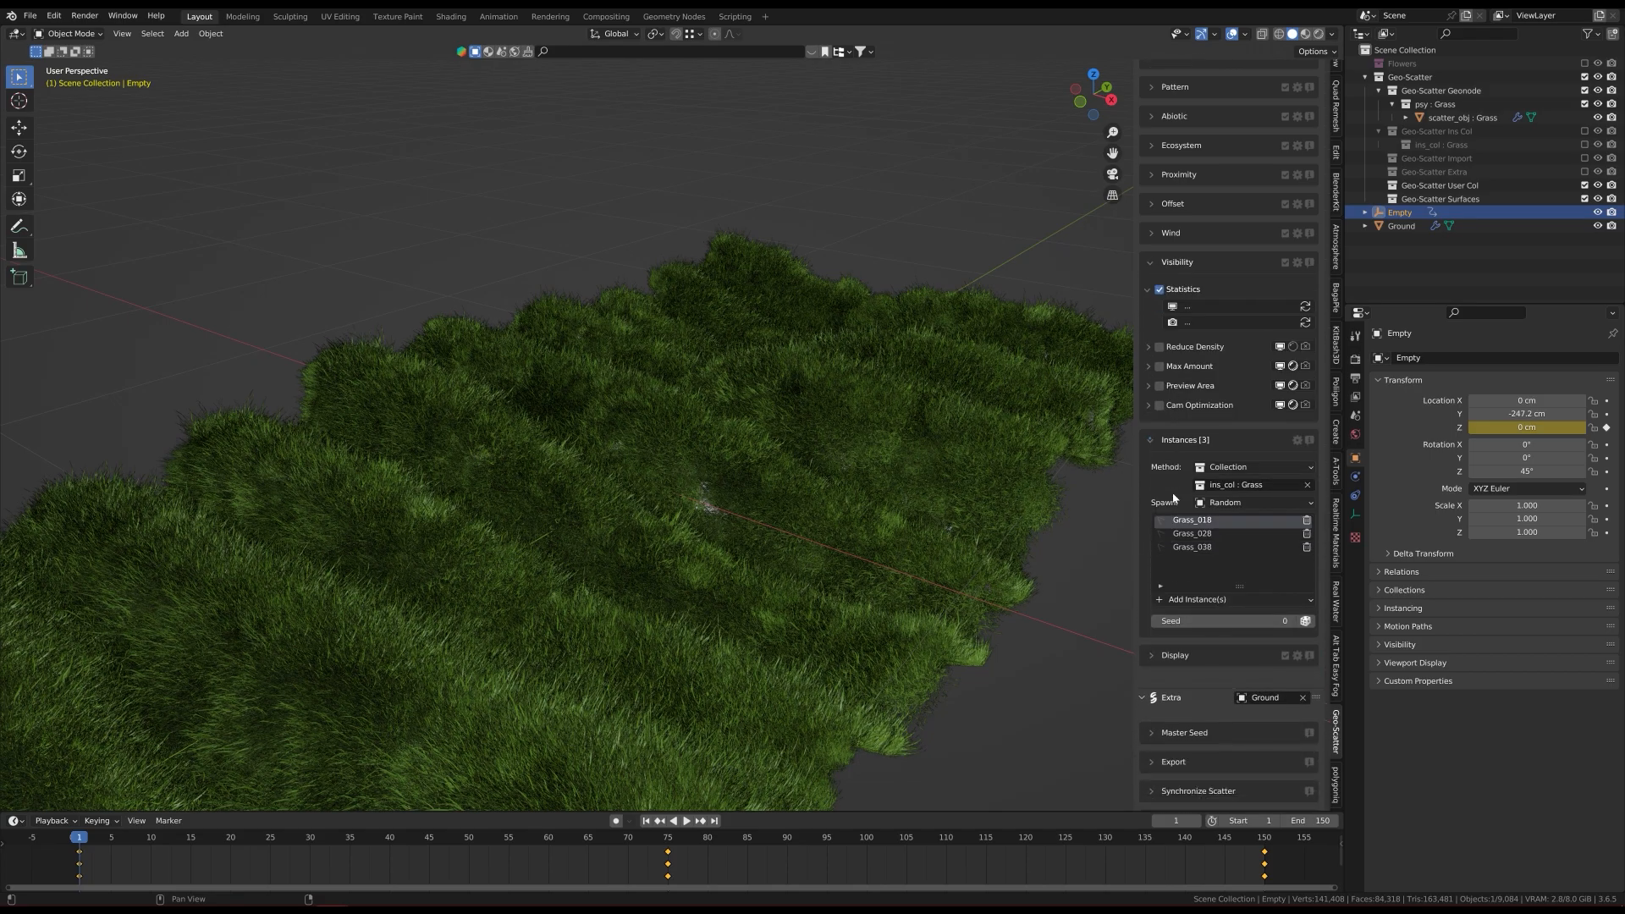
left_click(1147, 405)
left_click(1160, 405)
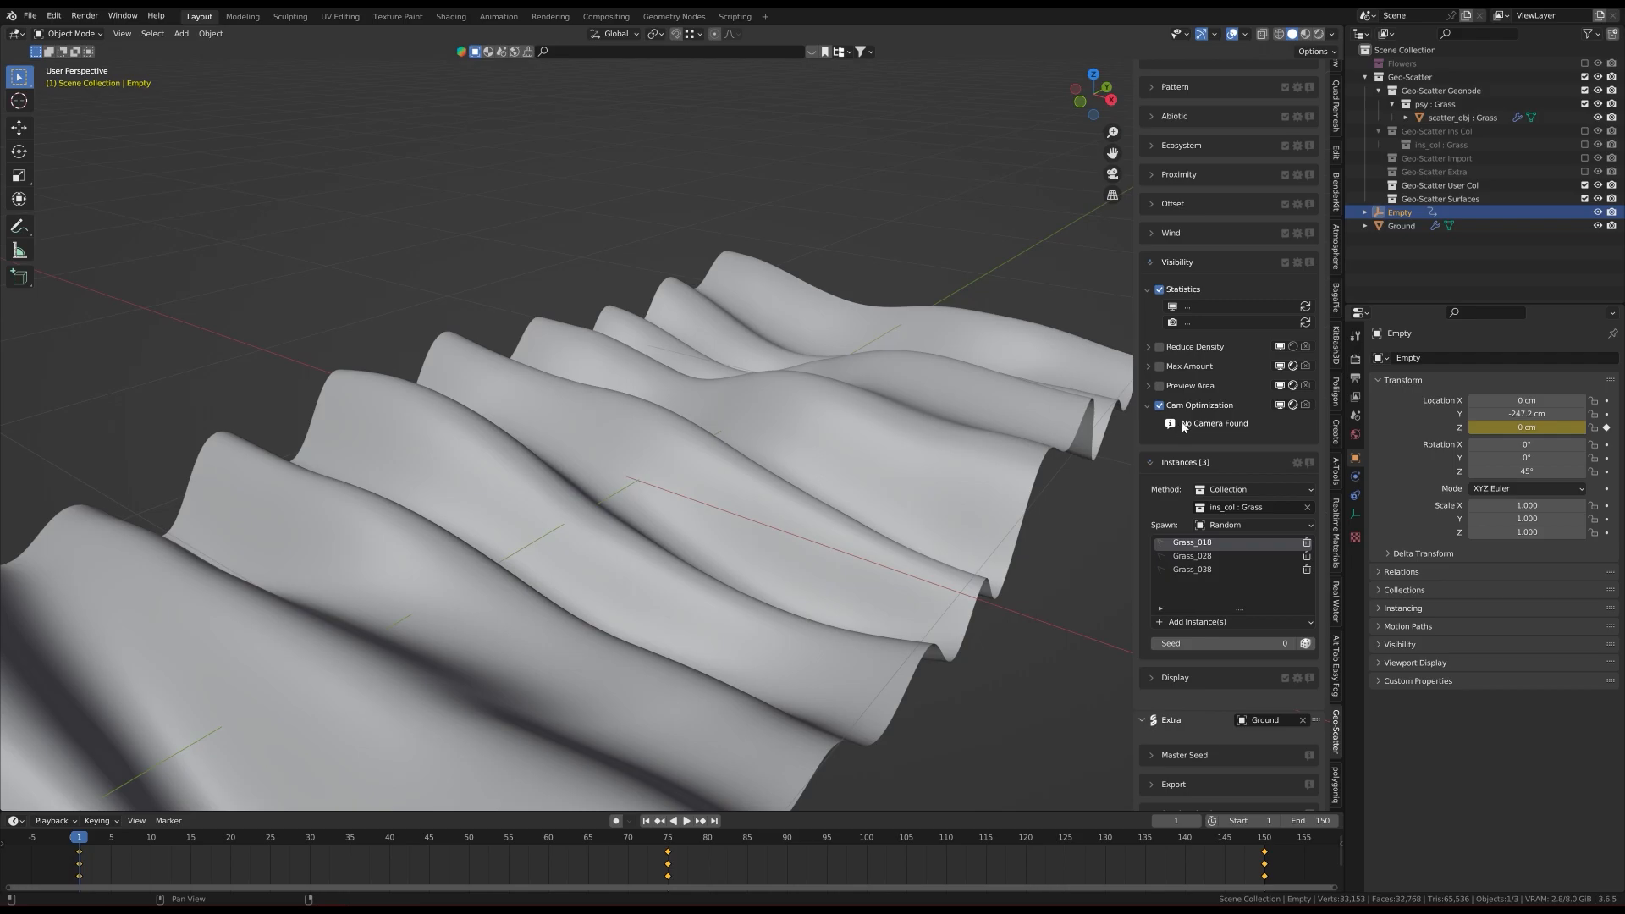
Step: Add a camera to the scene for the grass system's camera optimization
mouse_move(913, 496)
middle_mouse_down()
mouse_move(775, 536)
mouse_move(757, 522)
mouse_move(693, 536)
middle_mouse_up()
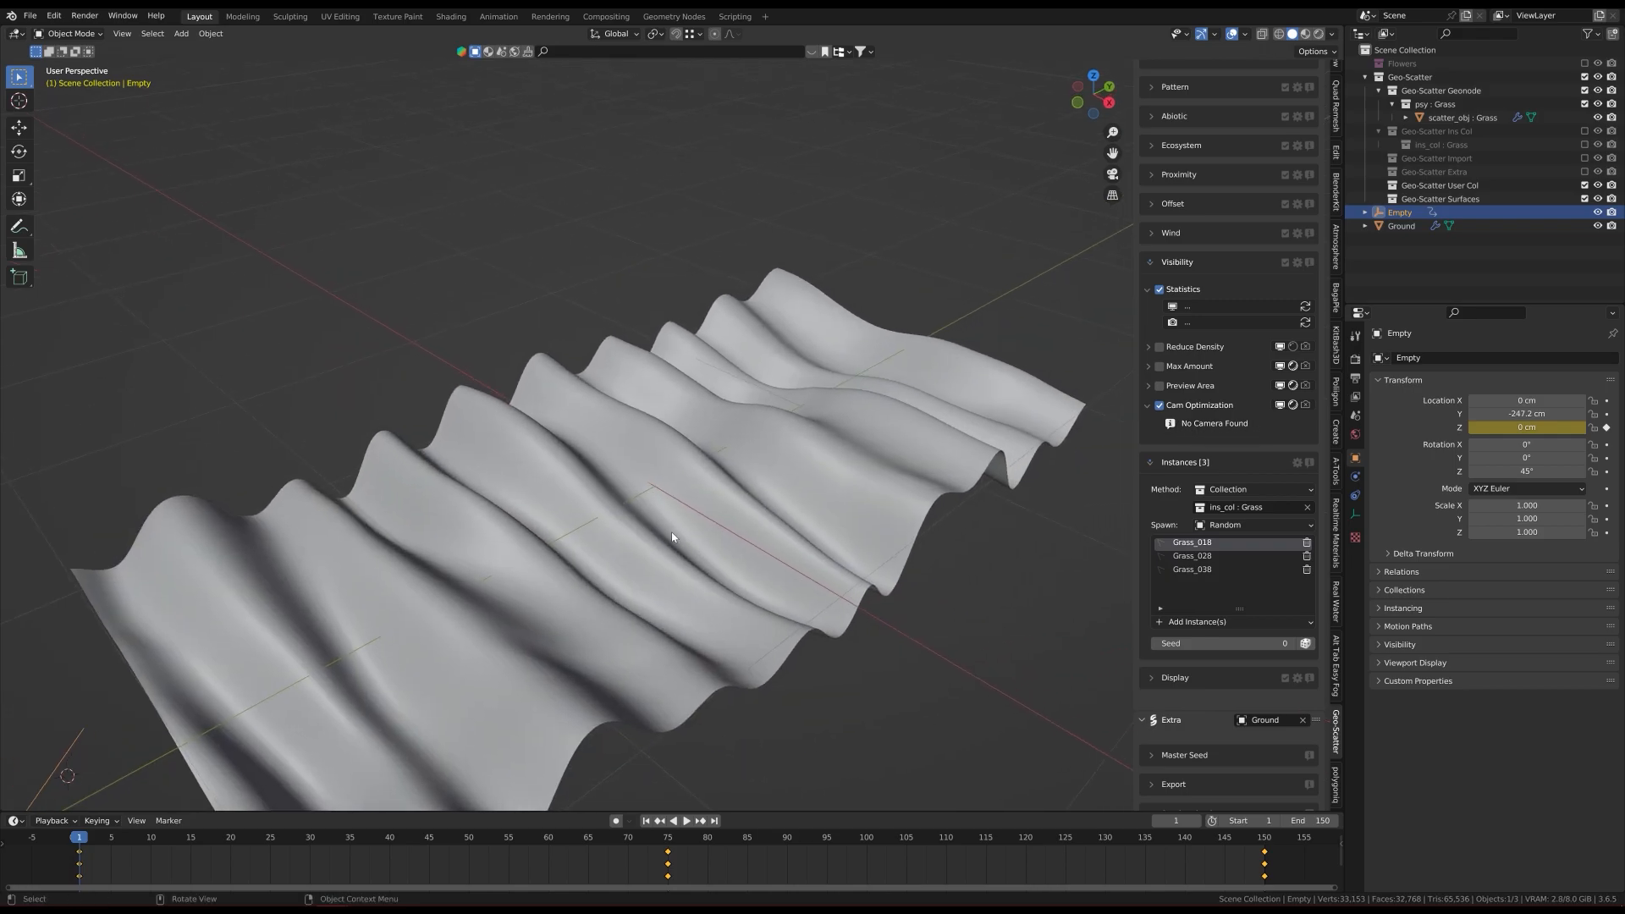
key("shift+a")
left_click(635, 726)
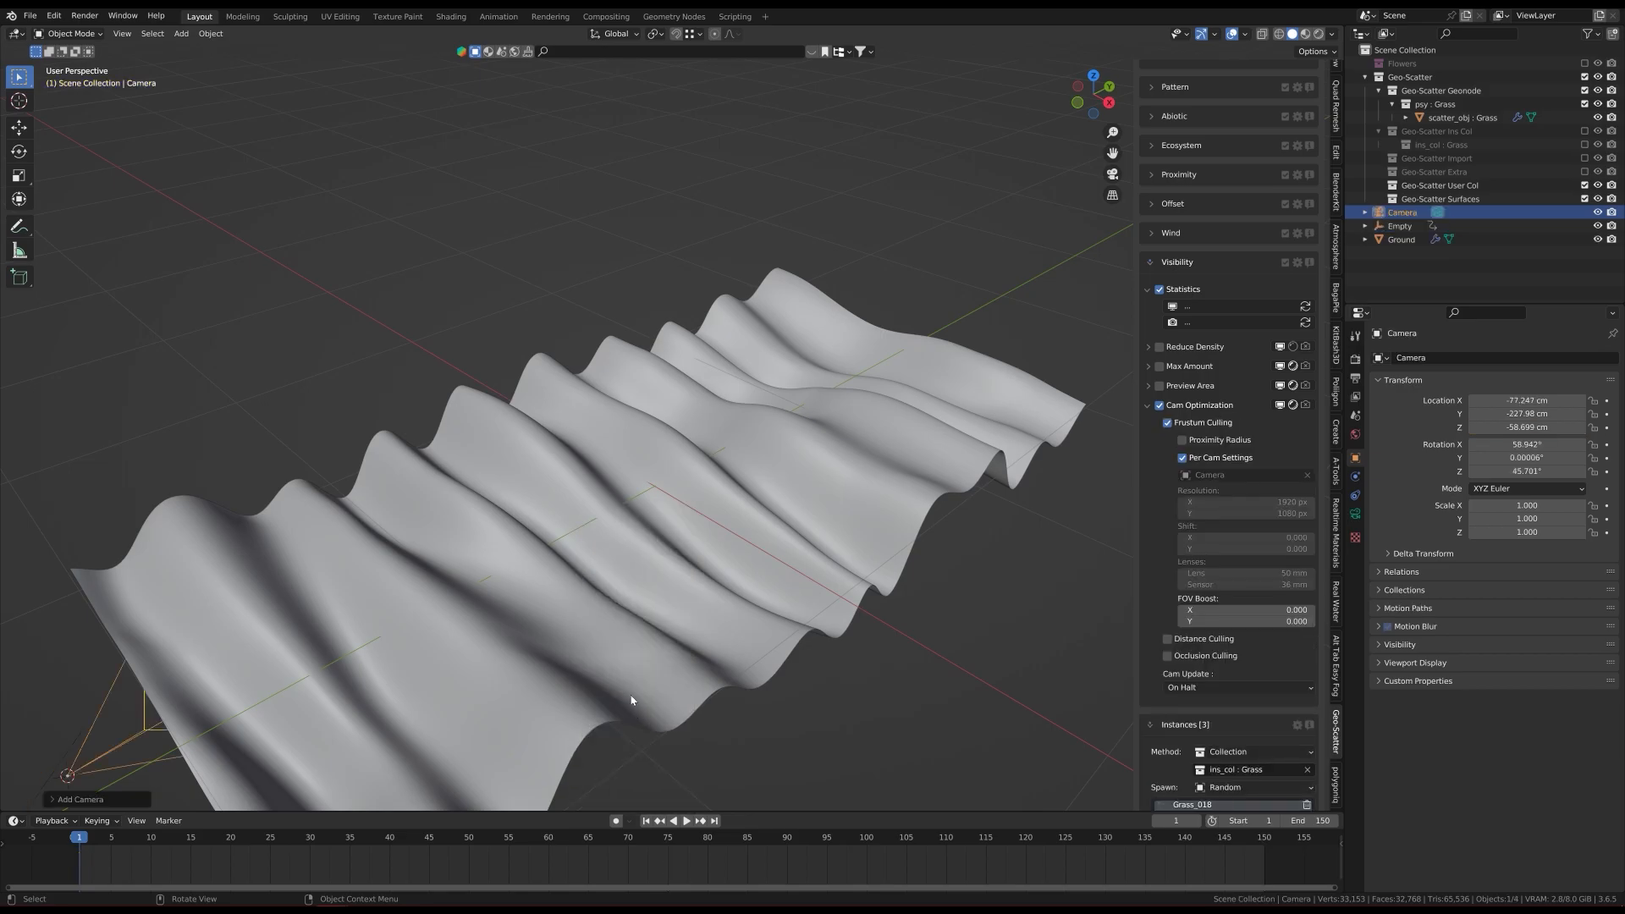
Step: Align the scene camera to an elevated, angled view across the wavy ground
scroll(627, 648, "down", 4)
mouse_move(627, 648)
middle_mouse_down()
mouse_move(646, 581)
mouse_move(660, 646)
mouse_move(661, 615)
middle_mouse_up()
scroll(657, 599, "up", 4)
key("ctrl+alt+KP_0")
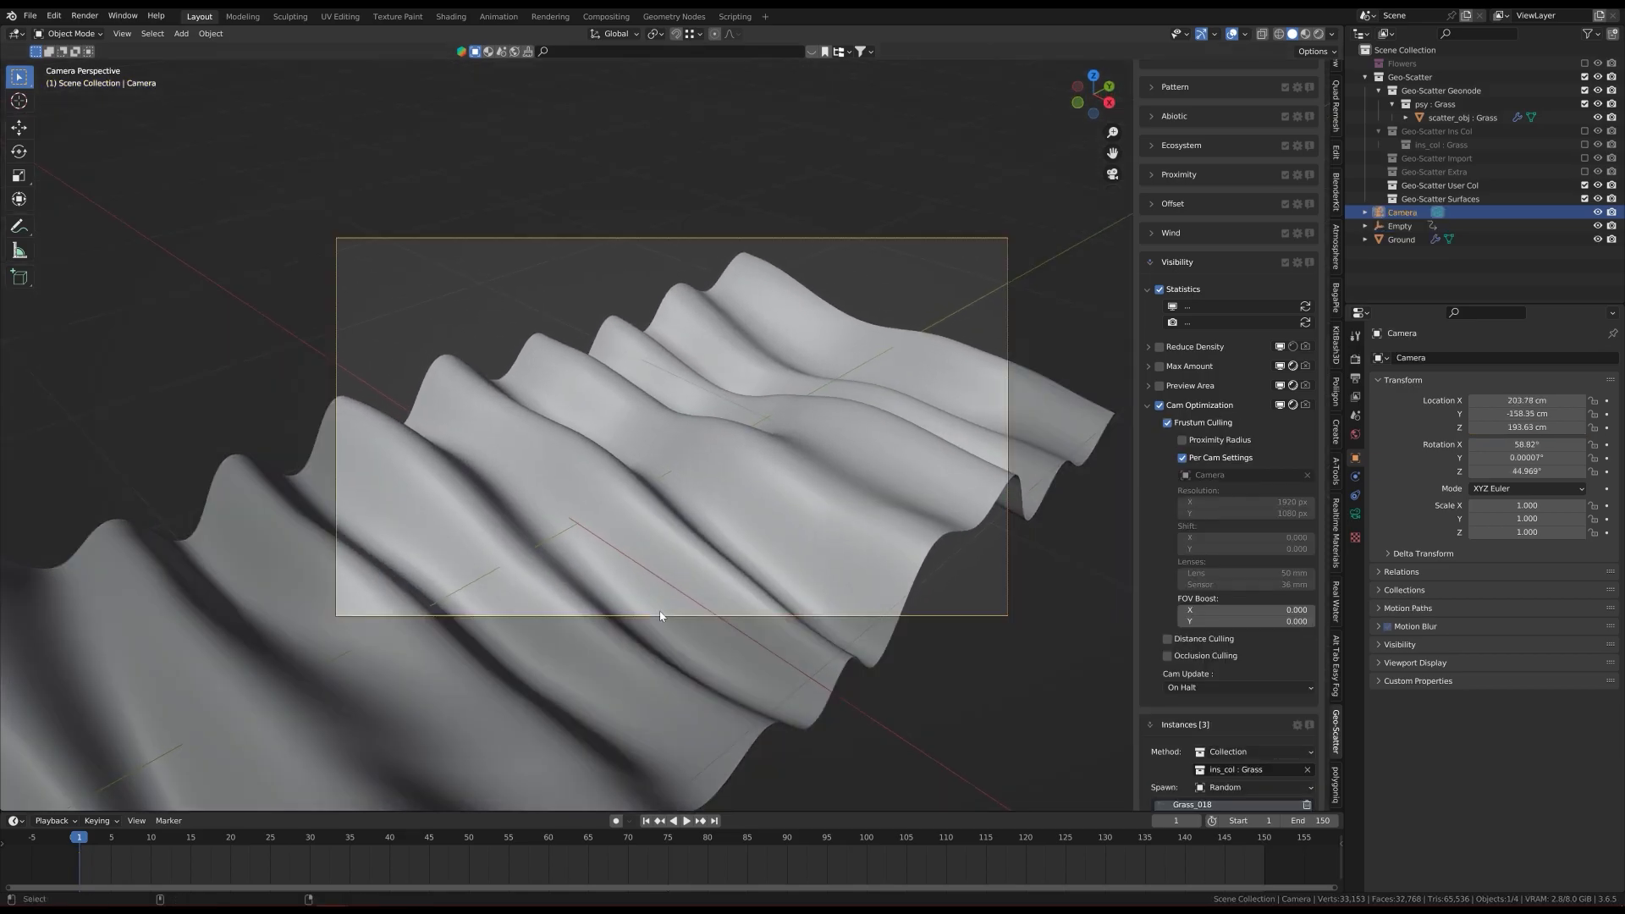
middle_click_drag(668, 525, 652, 536, "shift")
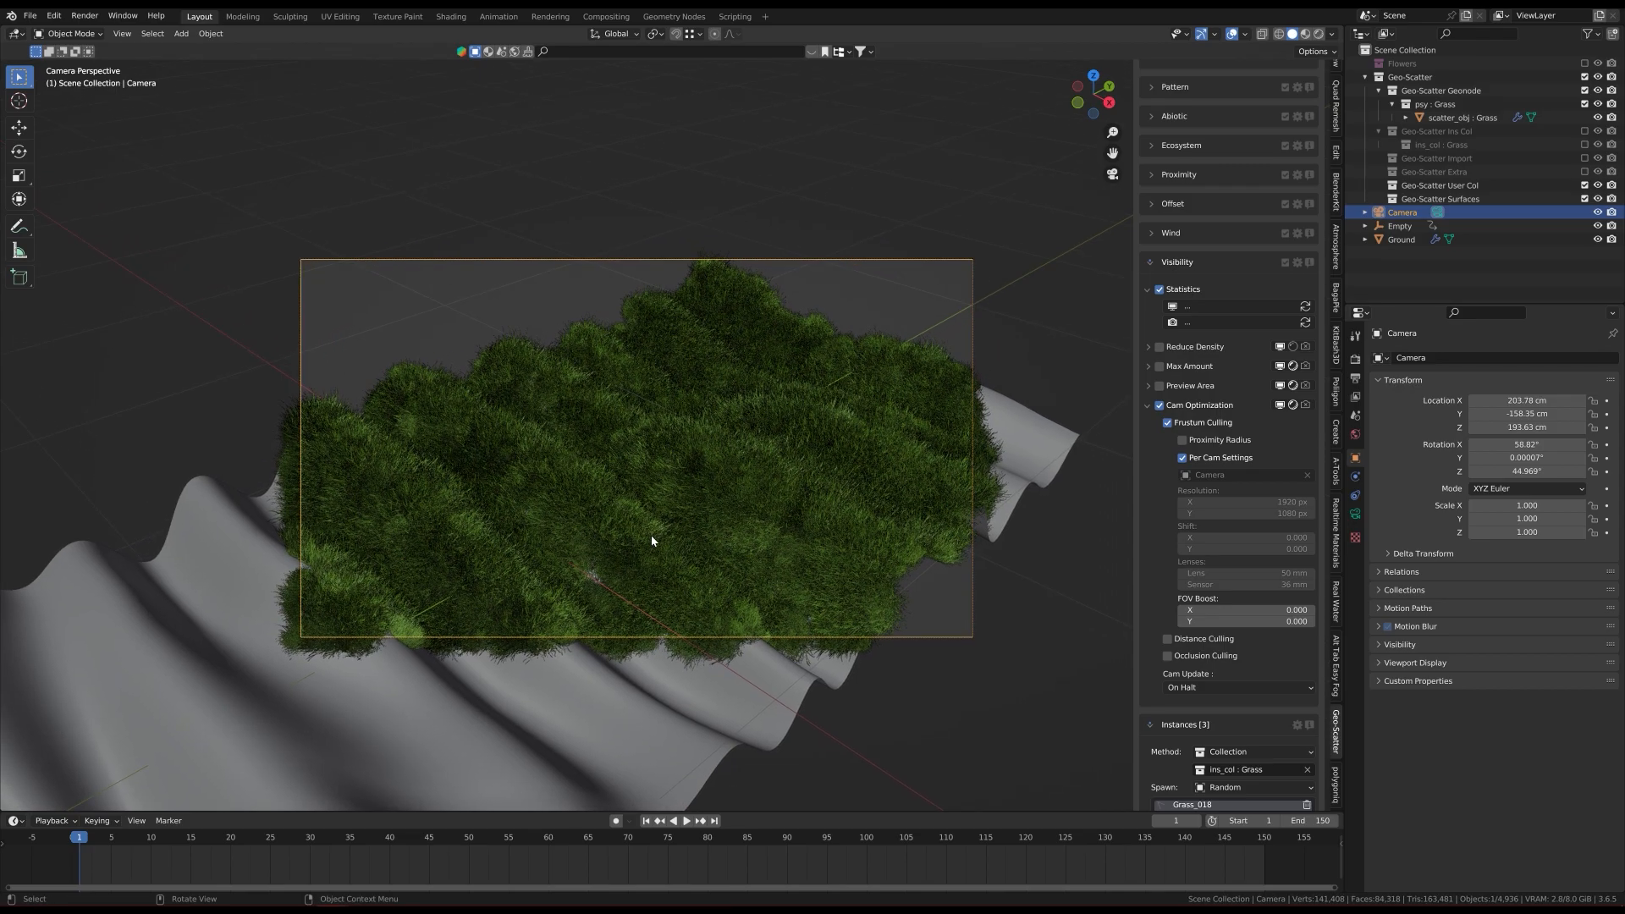
Step: Lock the camera to the view and reframe it closer and from a steeper angle over the grass
scroll(1324, 139, "up", 10)
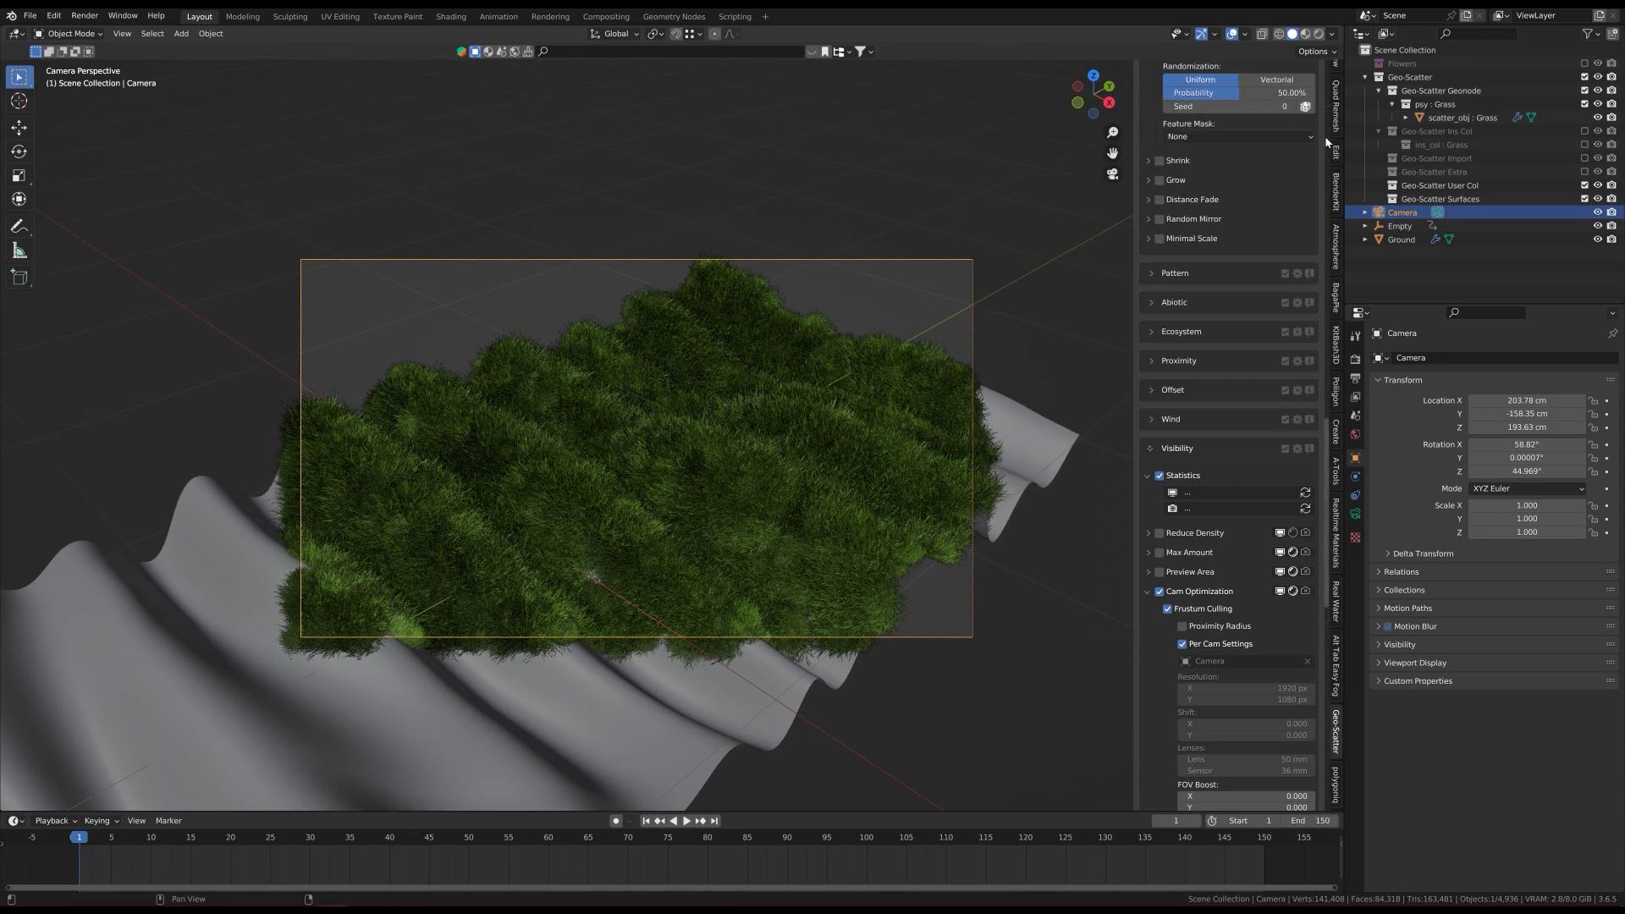
scroll(1331, 117, "up", 3)
left_click(1337, 81)
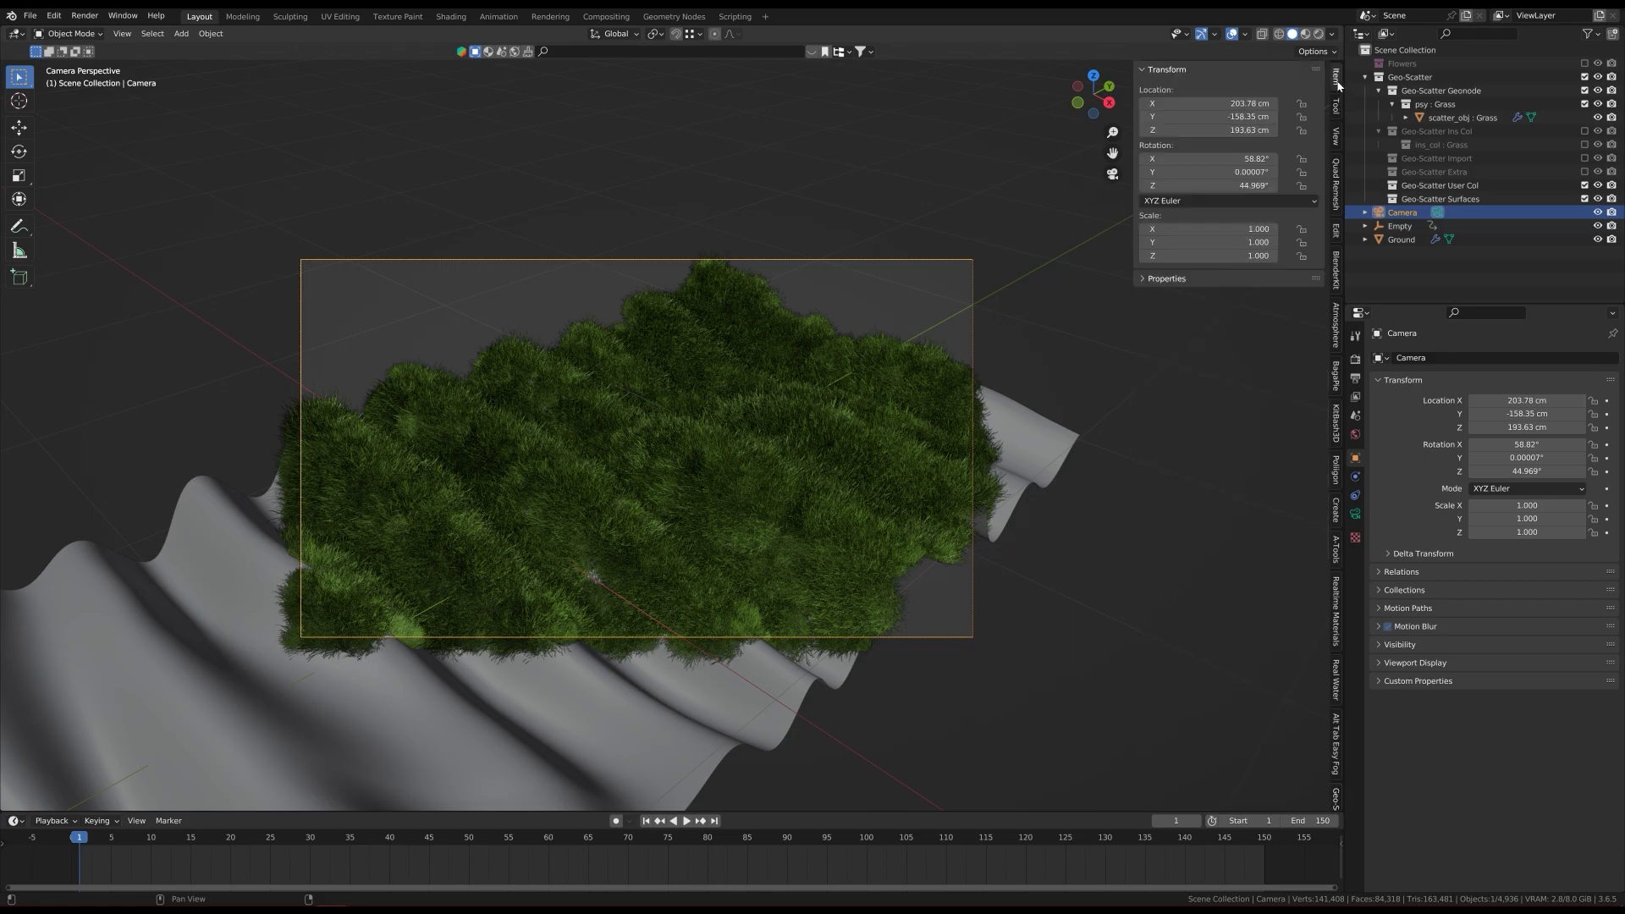
left_click(1337, 136)
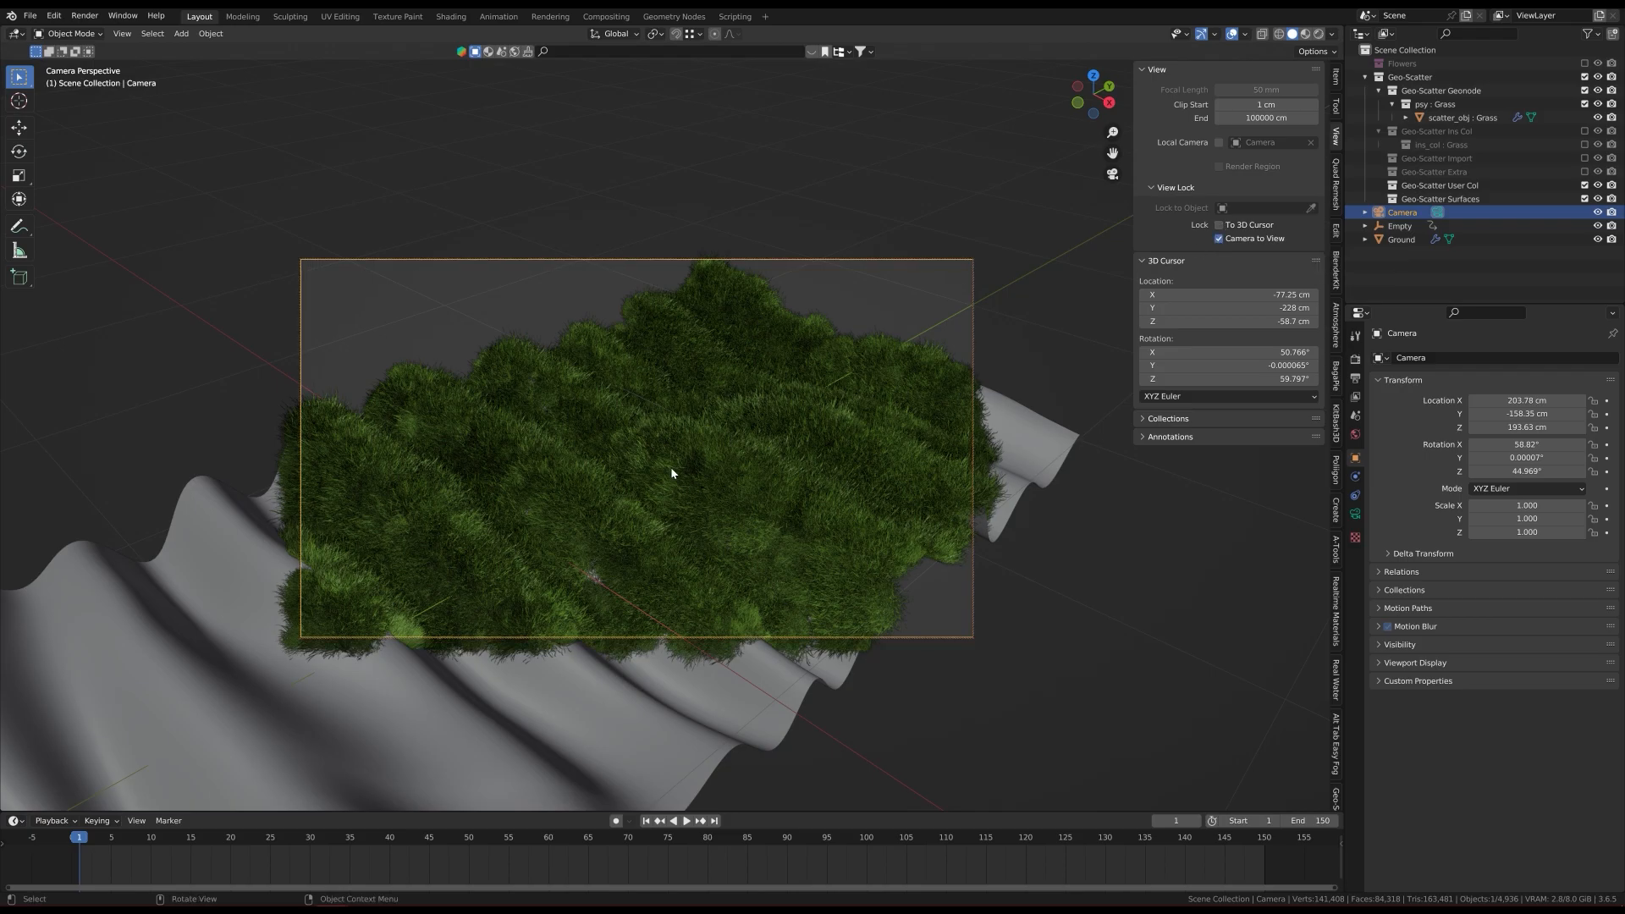
middle_click_drag(672, 472, 697, 440)
scroll(665, 453, "up", 2)
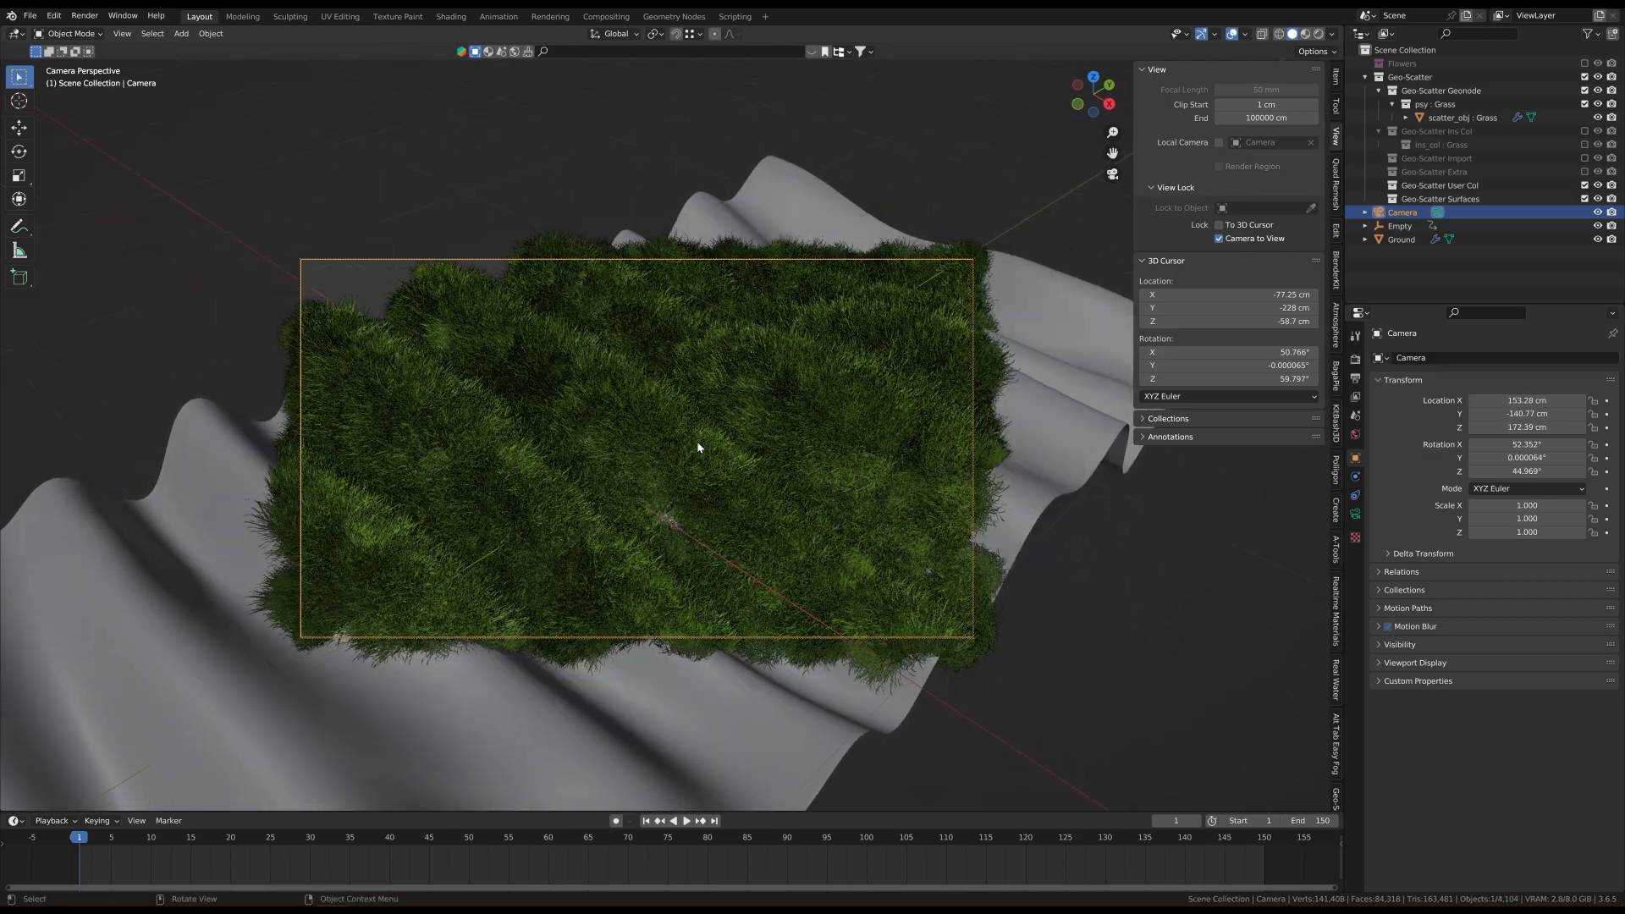
middle_click_drag(688, 465, 614, 434)
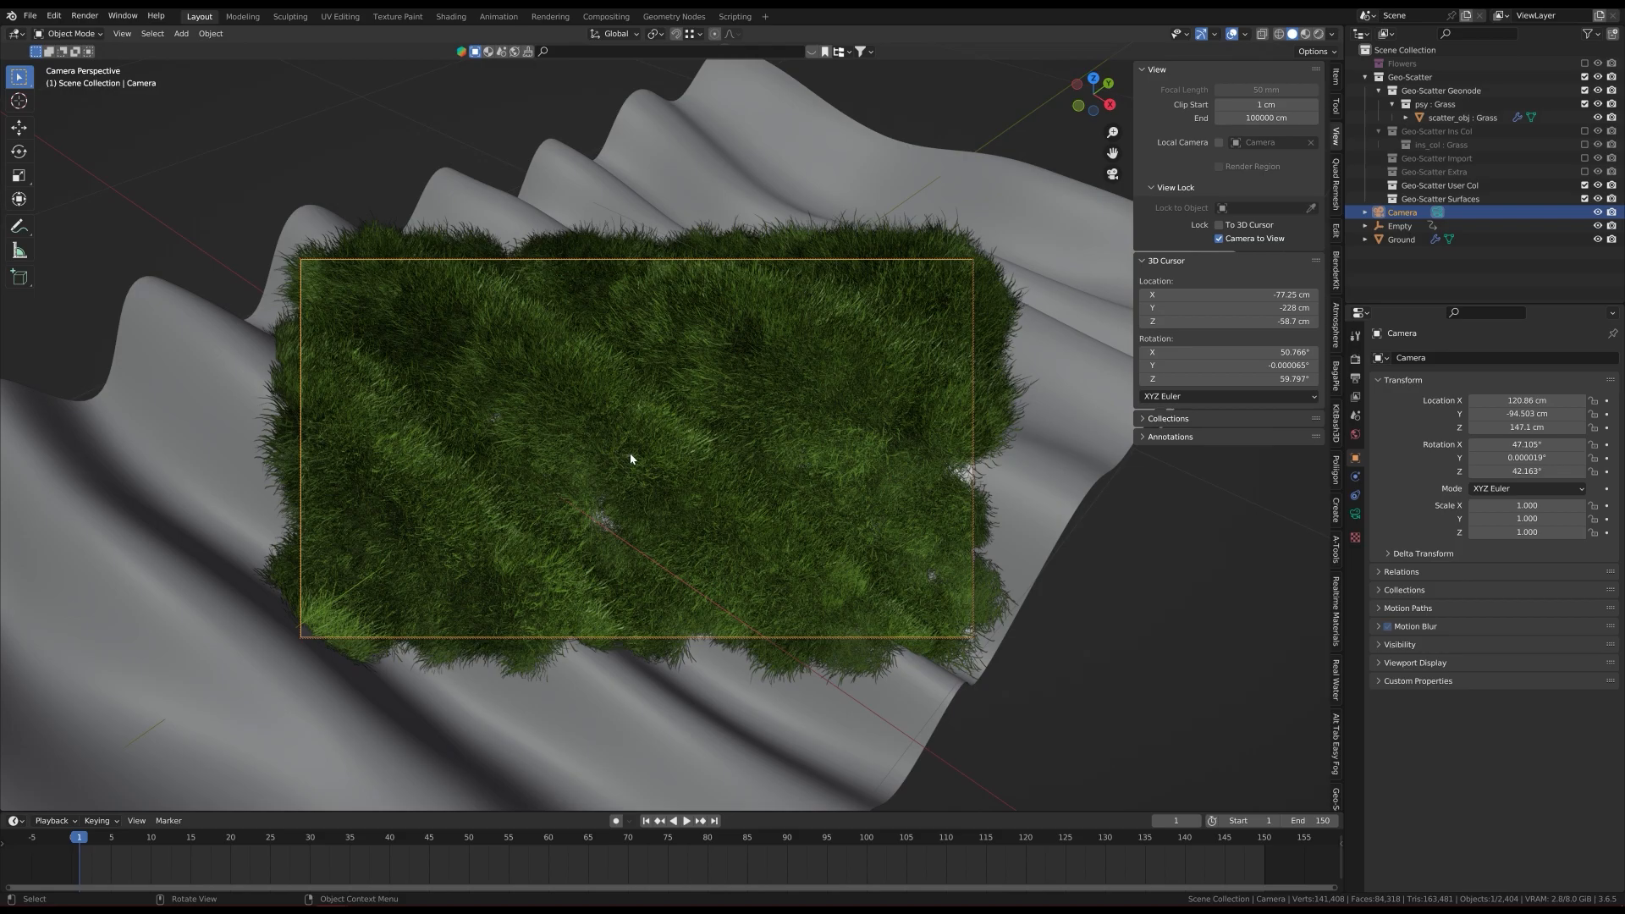
middle_click_drag(736, 468, 693, 450)
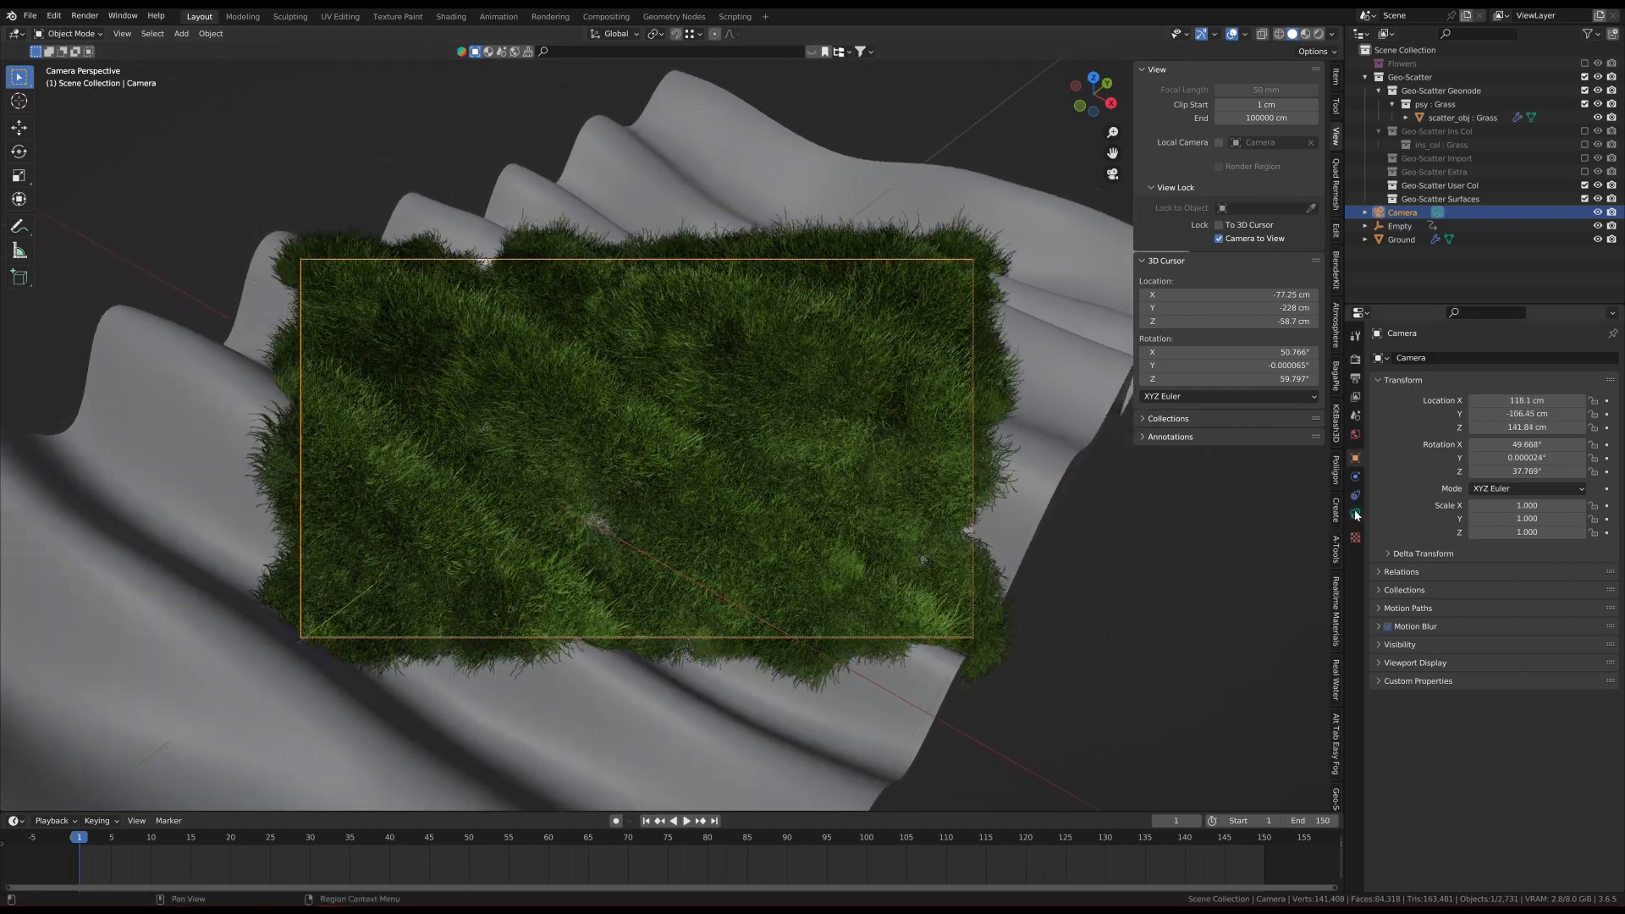
Step: Set the camera's focal length to 53 mm
left_click(1356, 514)
left_click_drag(1533, 422, 1549, 422)
left_click(1531, 423)
type("55")
key("Return")
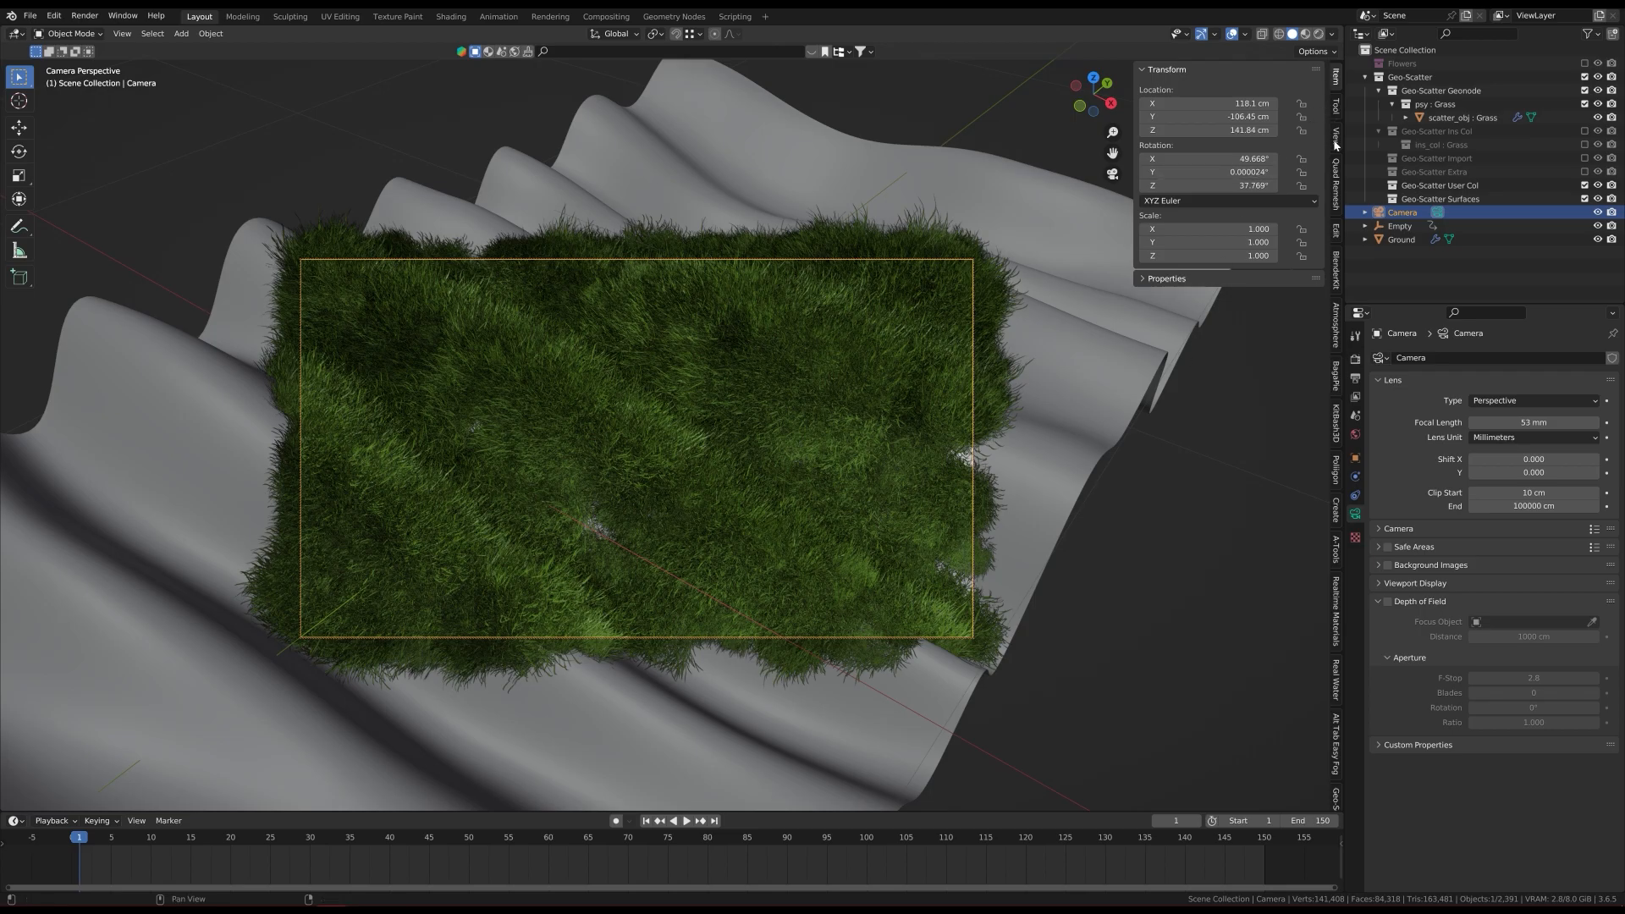
Step: Unlock the camera from the view and examine the frustum-culled grass from outside and through the camera
left_click(1337, 138)
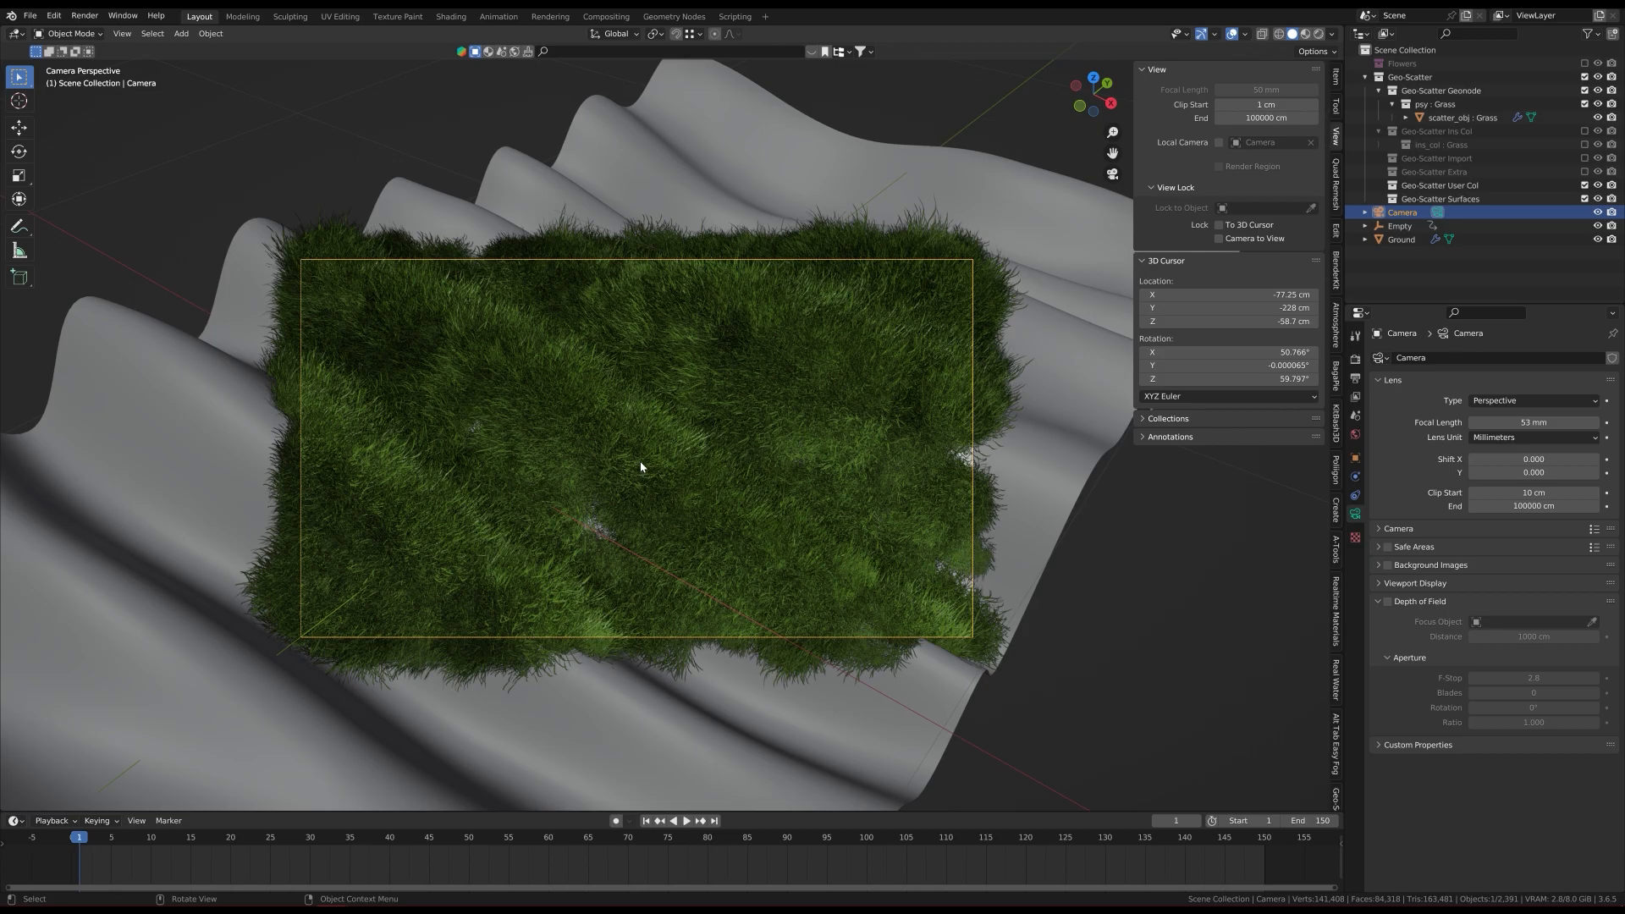
middle_click_drag(641, 452, 1104, 288)
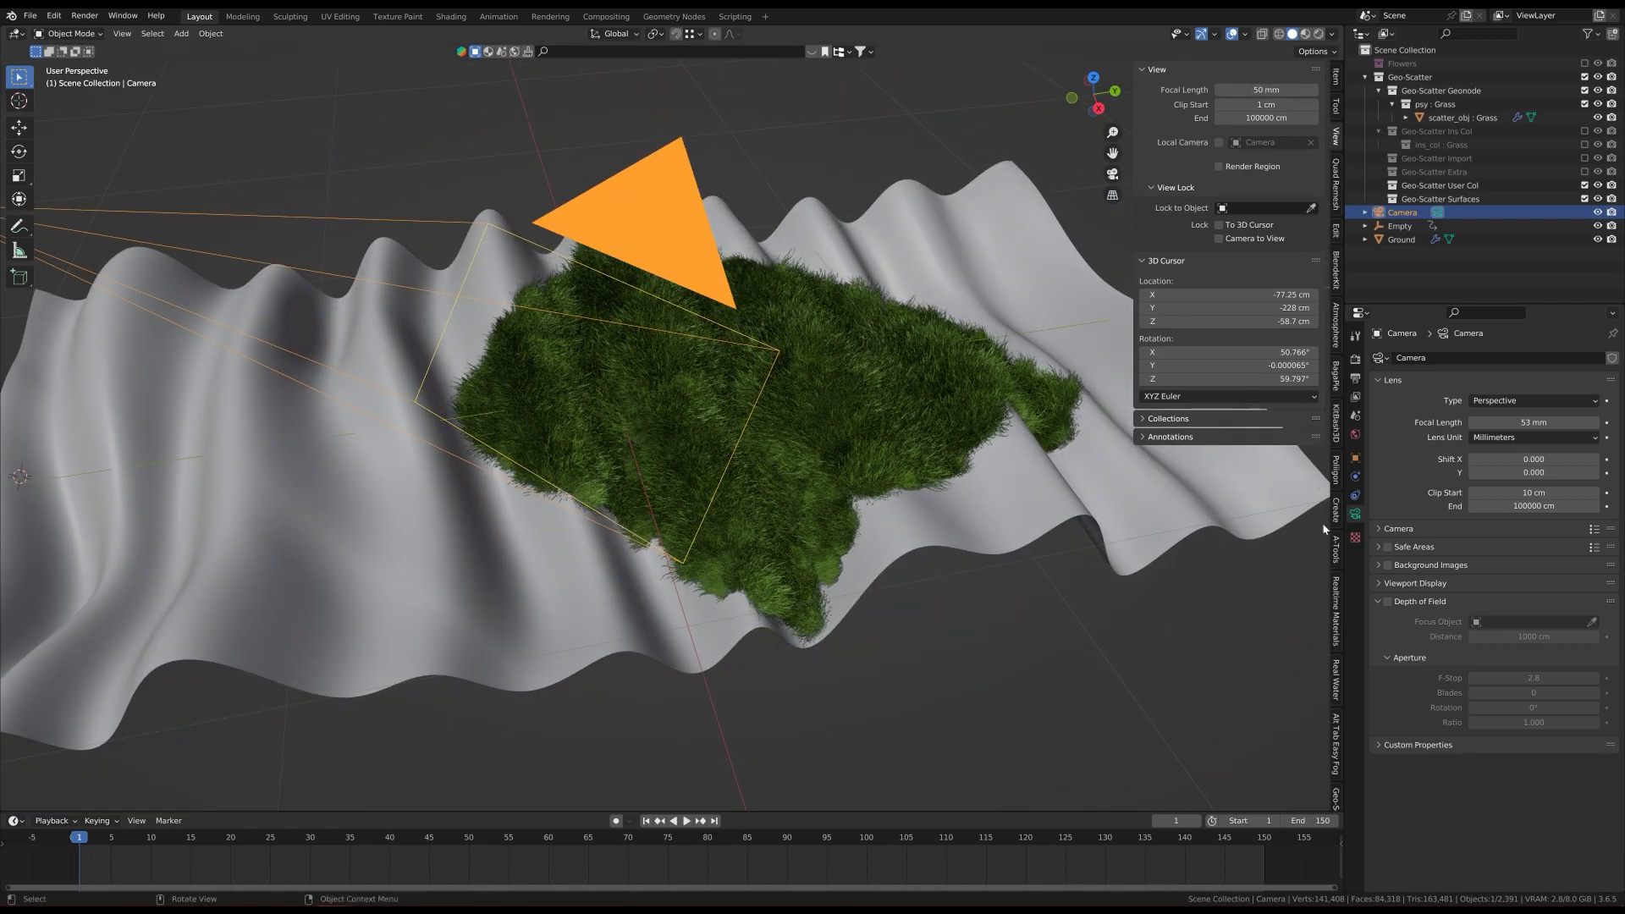
scroll(1339, 677, "down", 4)
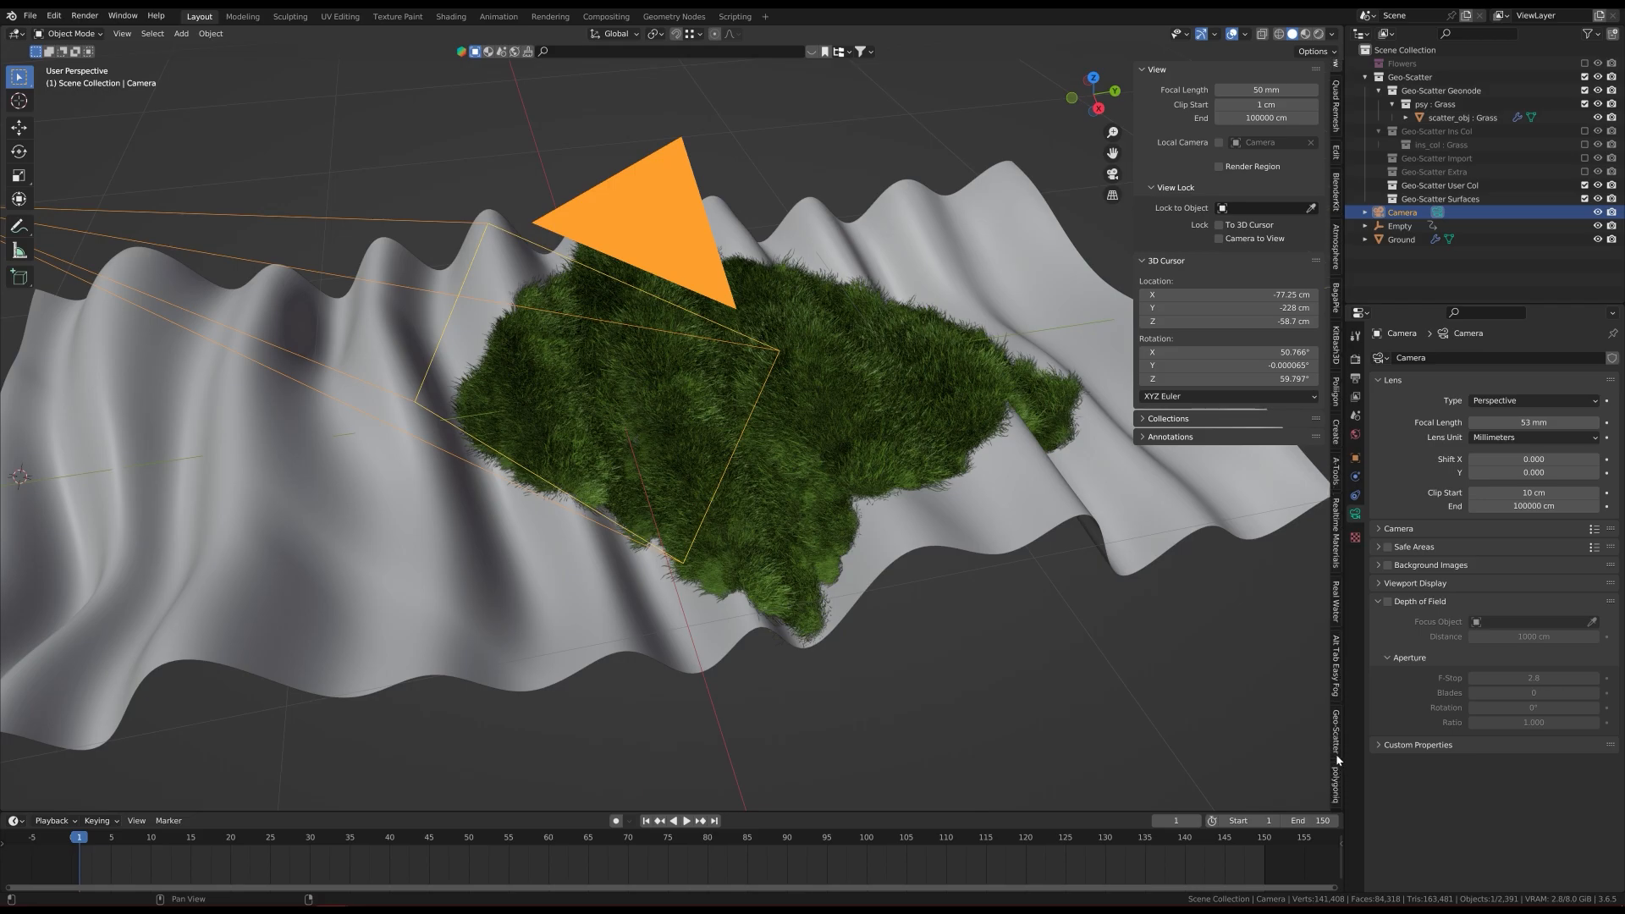
left_click(1337, 753)
scroll(1201, 616, "down", 10)
scroll(1182, 616, "down", 15)
mouse_move(881, 398)
middle_mouse_down()
mouse_move(833, 437)
mouse_move(733, 456)
middle_mouse_up()
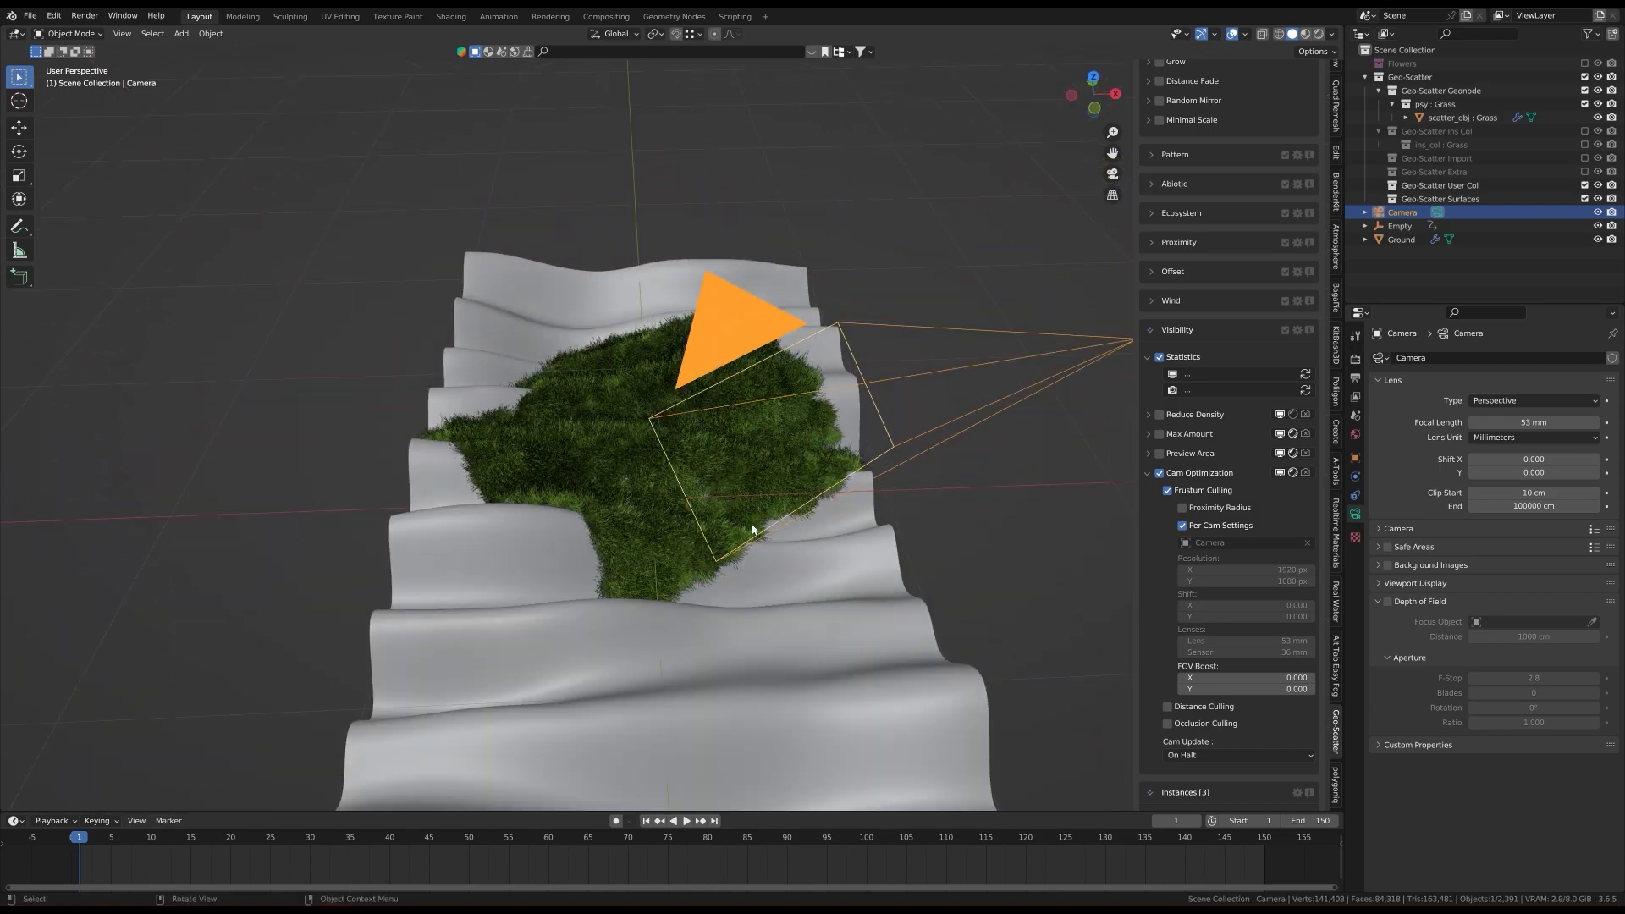
key("KP_0")
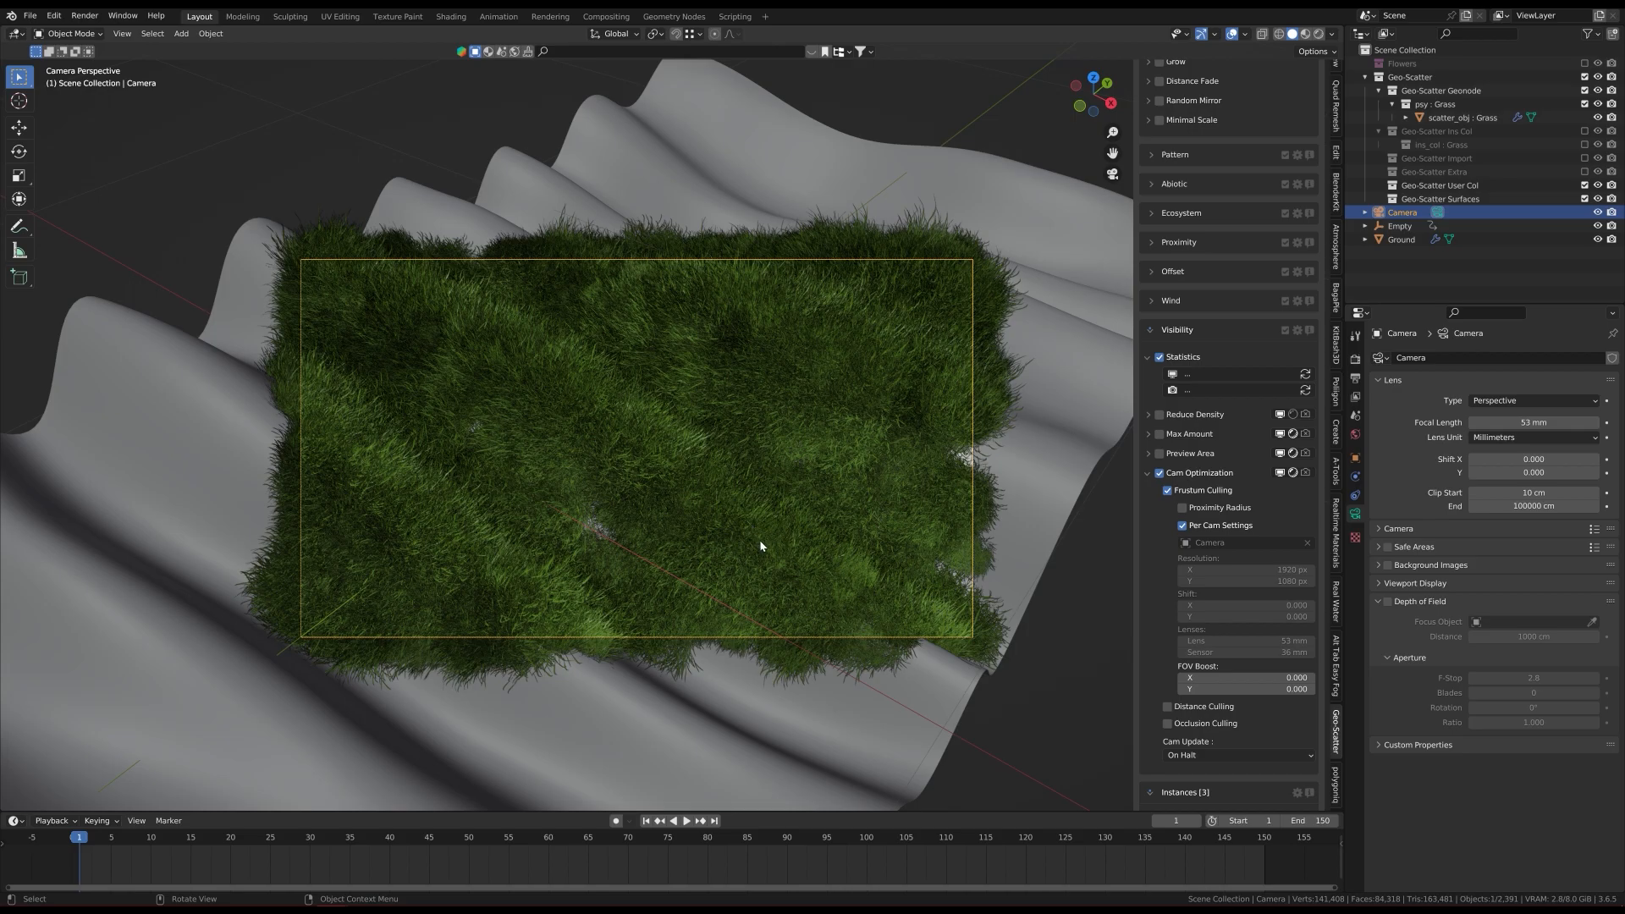
mouse_move(780, 460)
middle_mouse_down()
mouse_move(663, 385)
mouse_move(624, 418)
mouse_move(765, 424)
mouse_move(738, 441)
mouse_move(761, 440)
middle_mouse_up()
scroll(1179, 661, "down", 2)
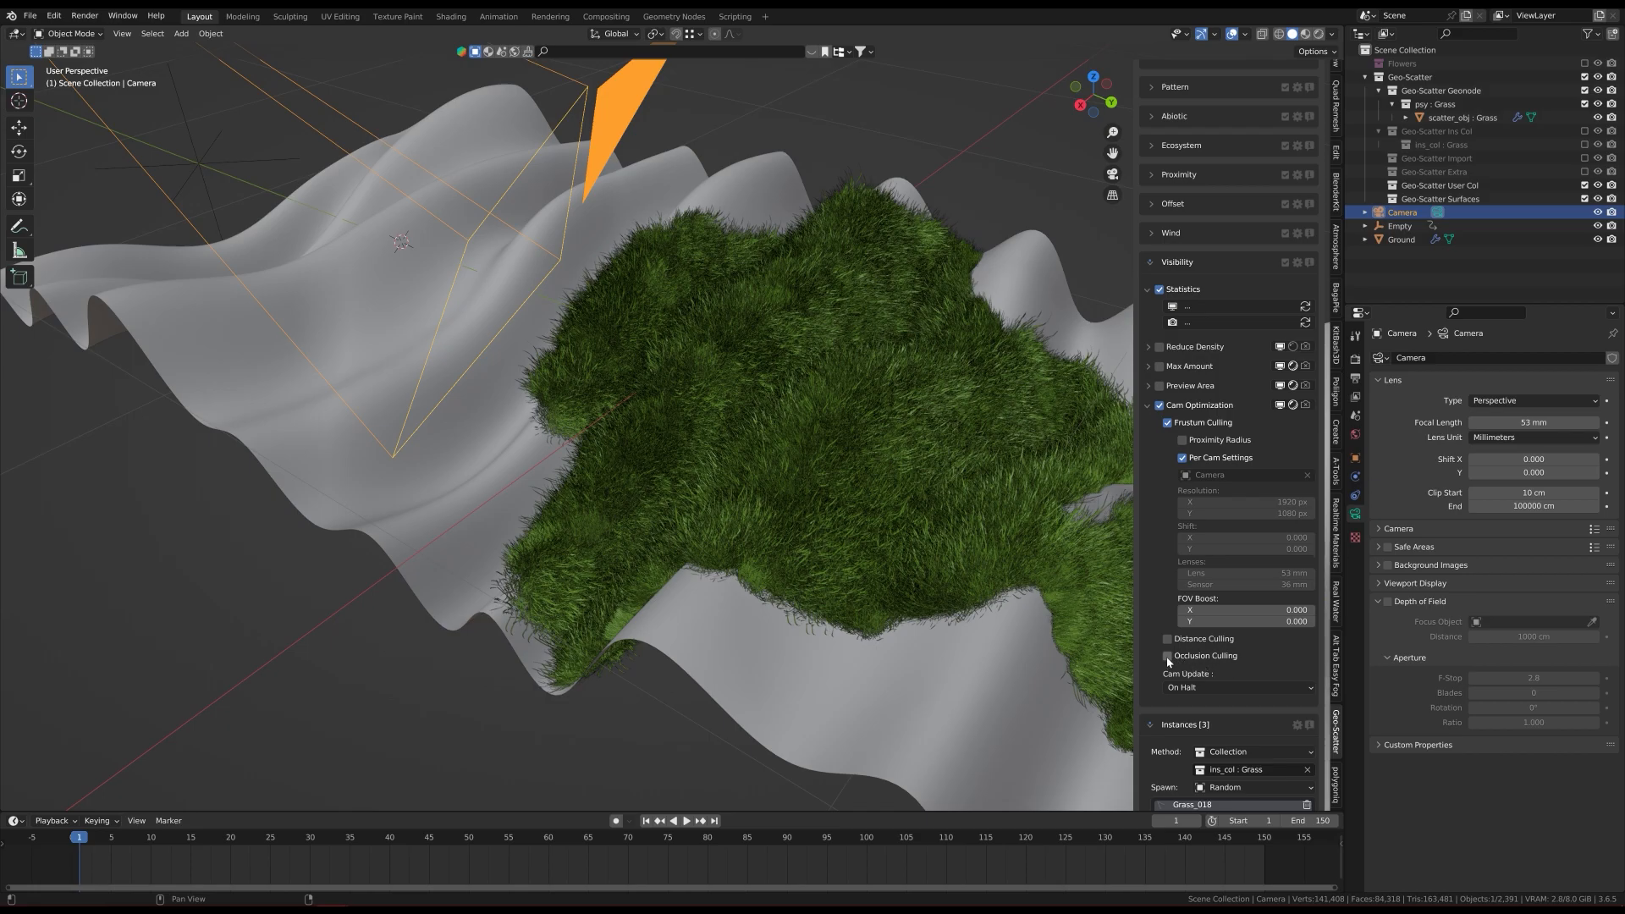
Step: Enable Occlusion Culling for the grass scatter with the Surface Only method, and compare the grass coverage from outside and through the camera
left_click(1168, 657)
middle_click_drag(845, 531, 870, 491)
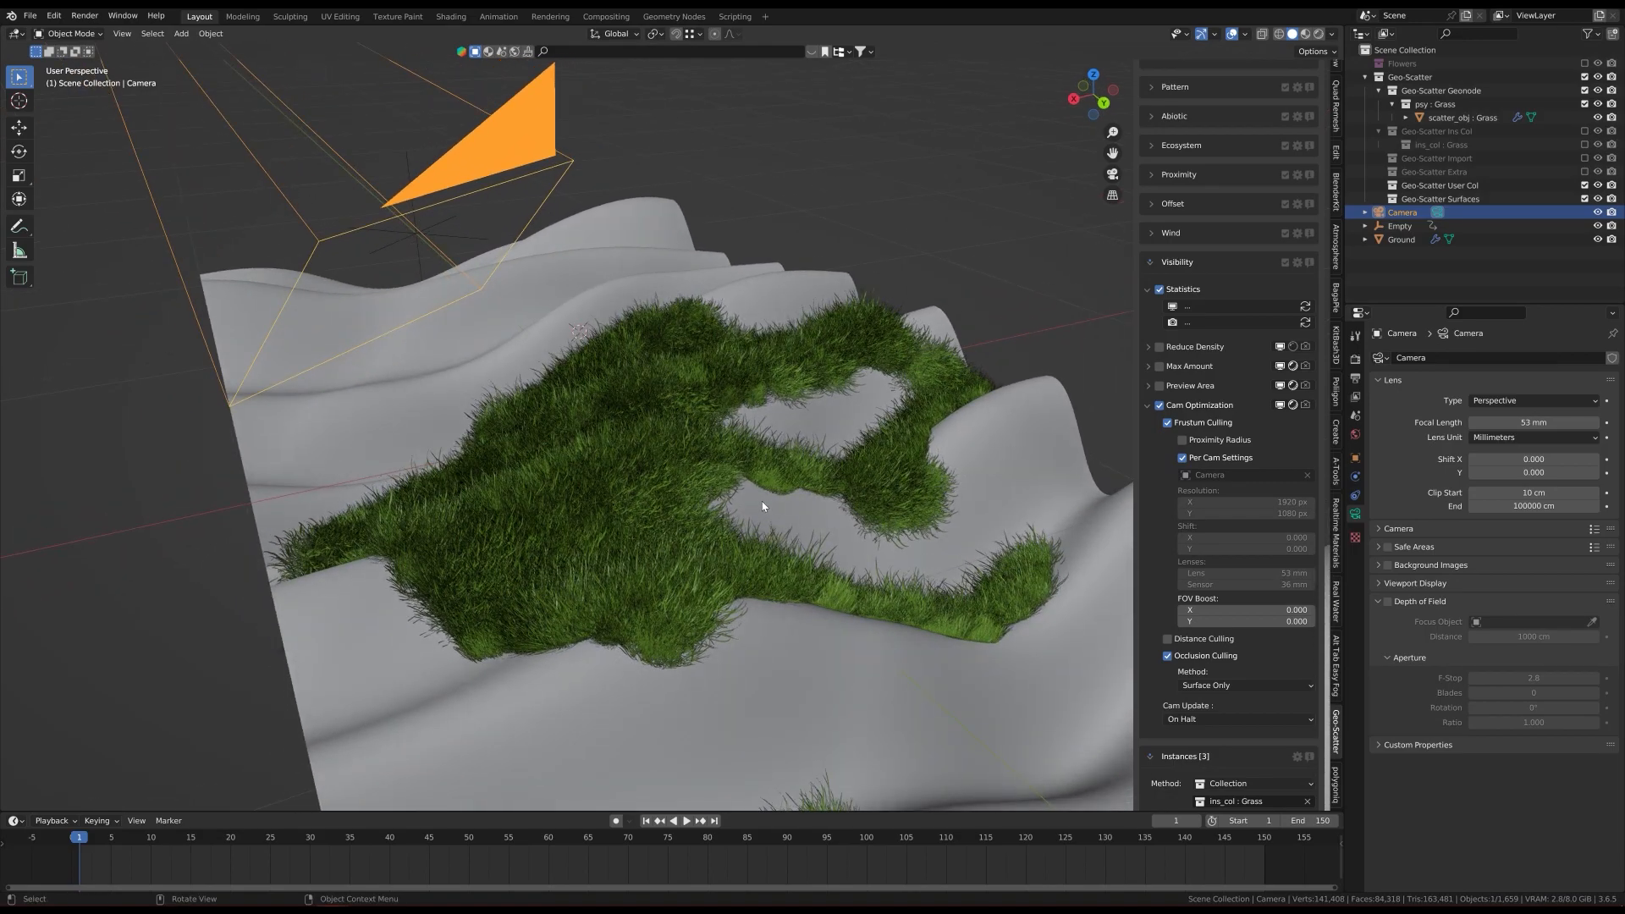
mouse_move(762, 507)
middle_mouse_down()
mouse_move(791, 537)
mouse_move(813, 519)
mouse_move(768, 507)
mouse_move(784, 474)
mouse_move(820, 490)
mouse_move(773, 485)
middle_mouse_up()
scroll(810, 512, "up", 4)
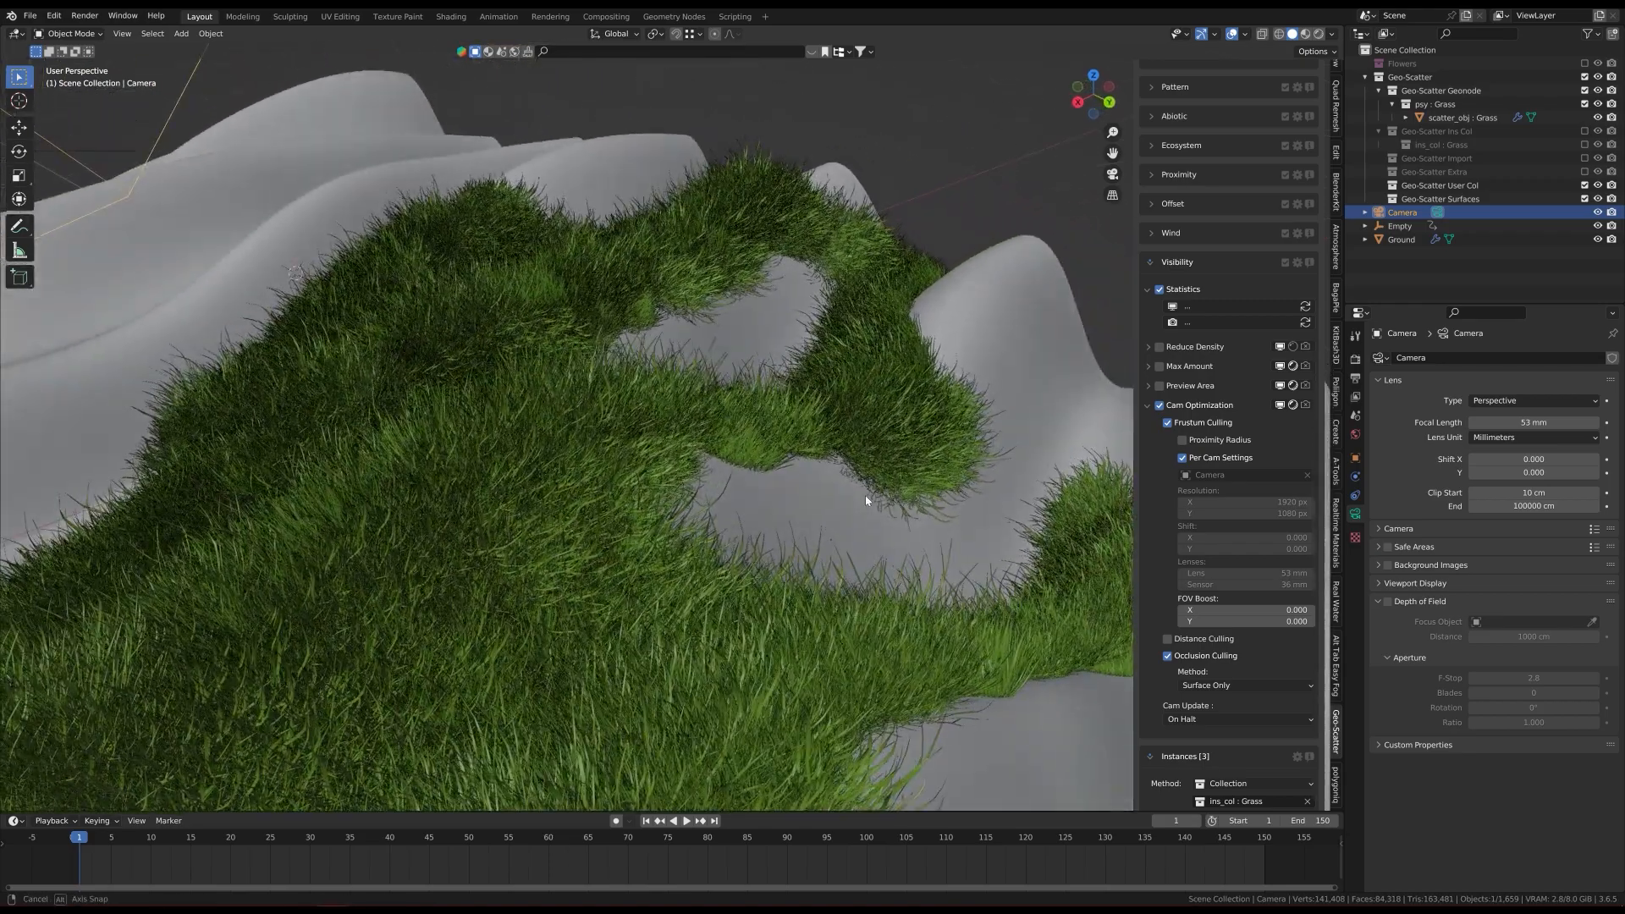
key("KP_0")
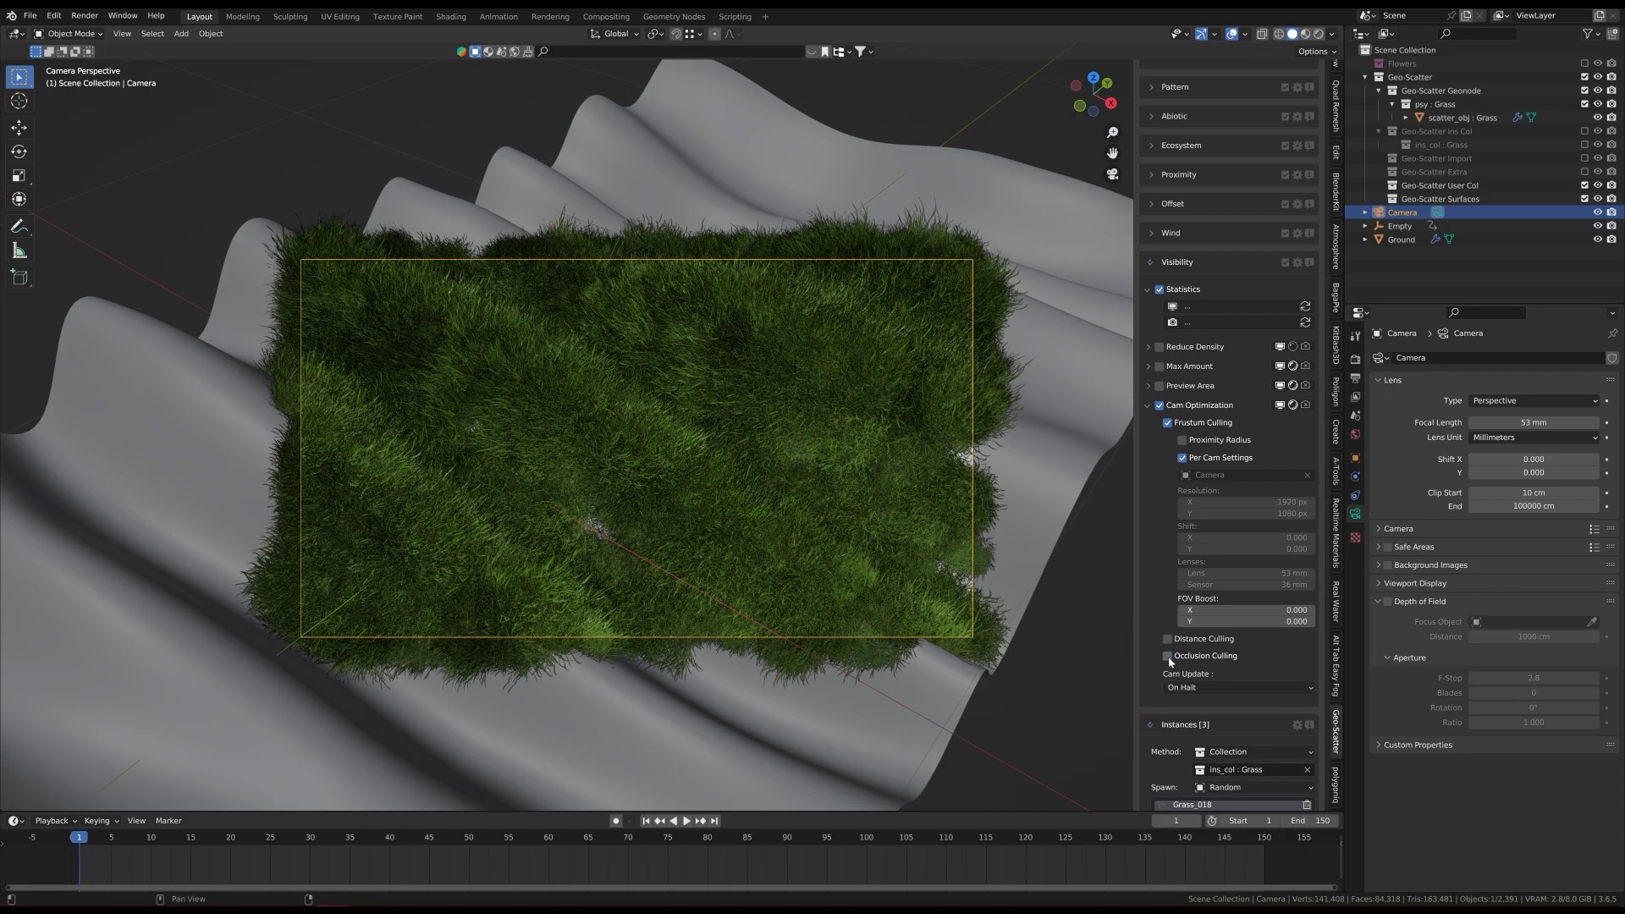
middle_click_drag(758, 506, 676, 550)
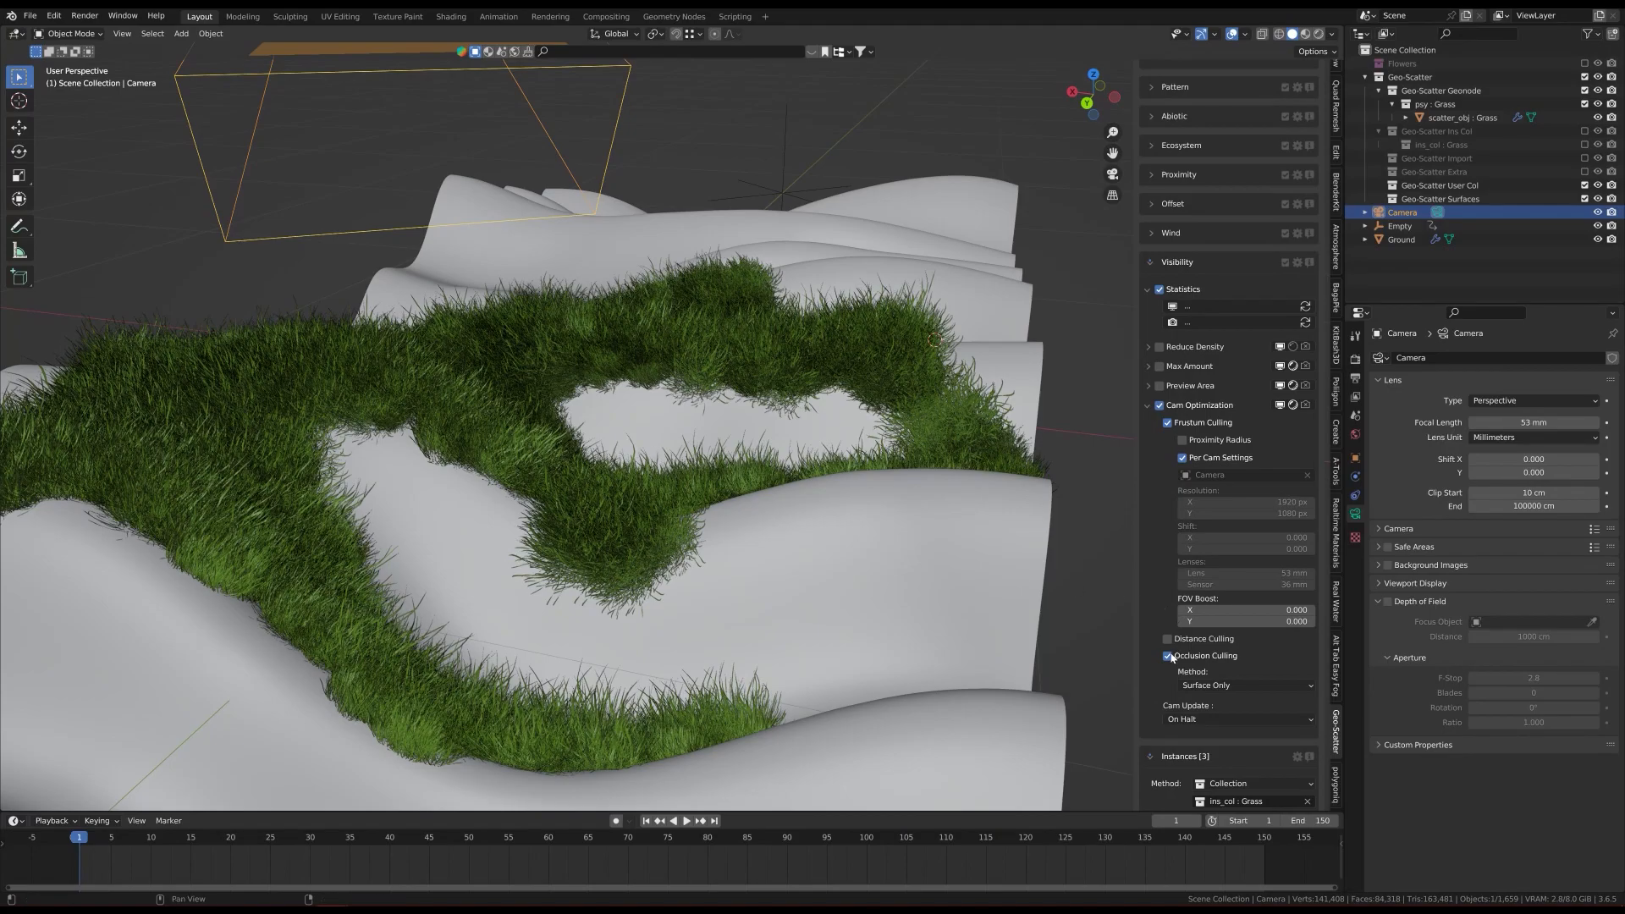
key("KP_0")
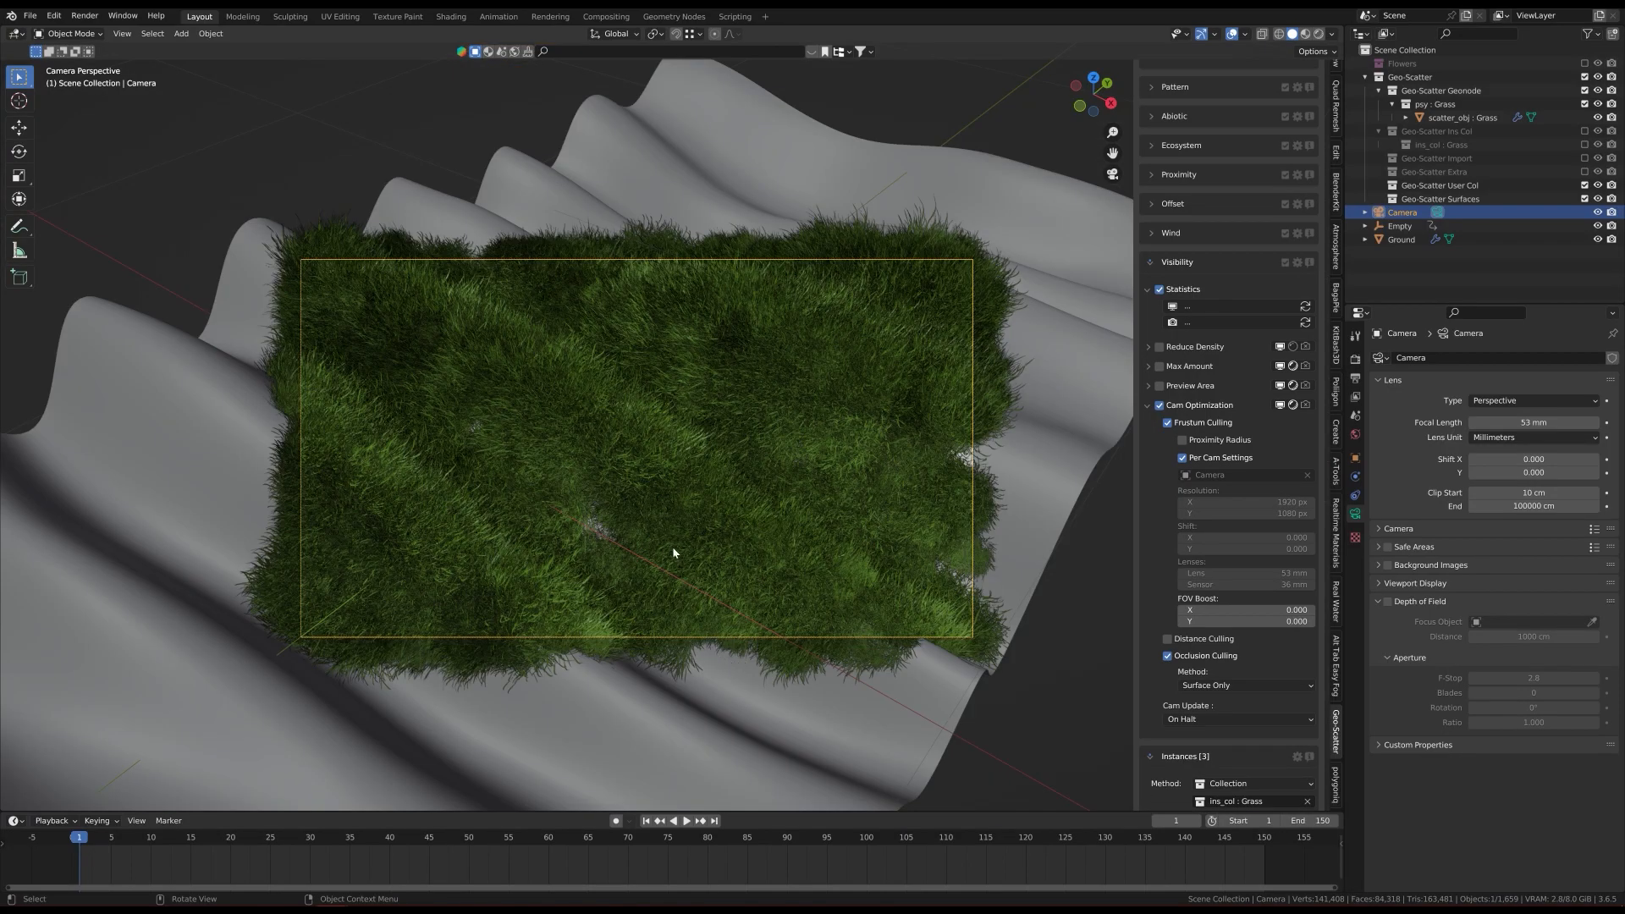
Step: Preview the camera view in Rendered shading with Scene World lighting disabled
middle_click_drag(659, 501, 638, 467)
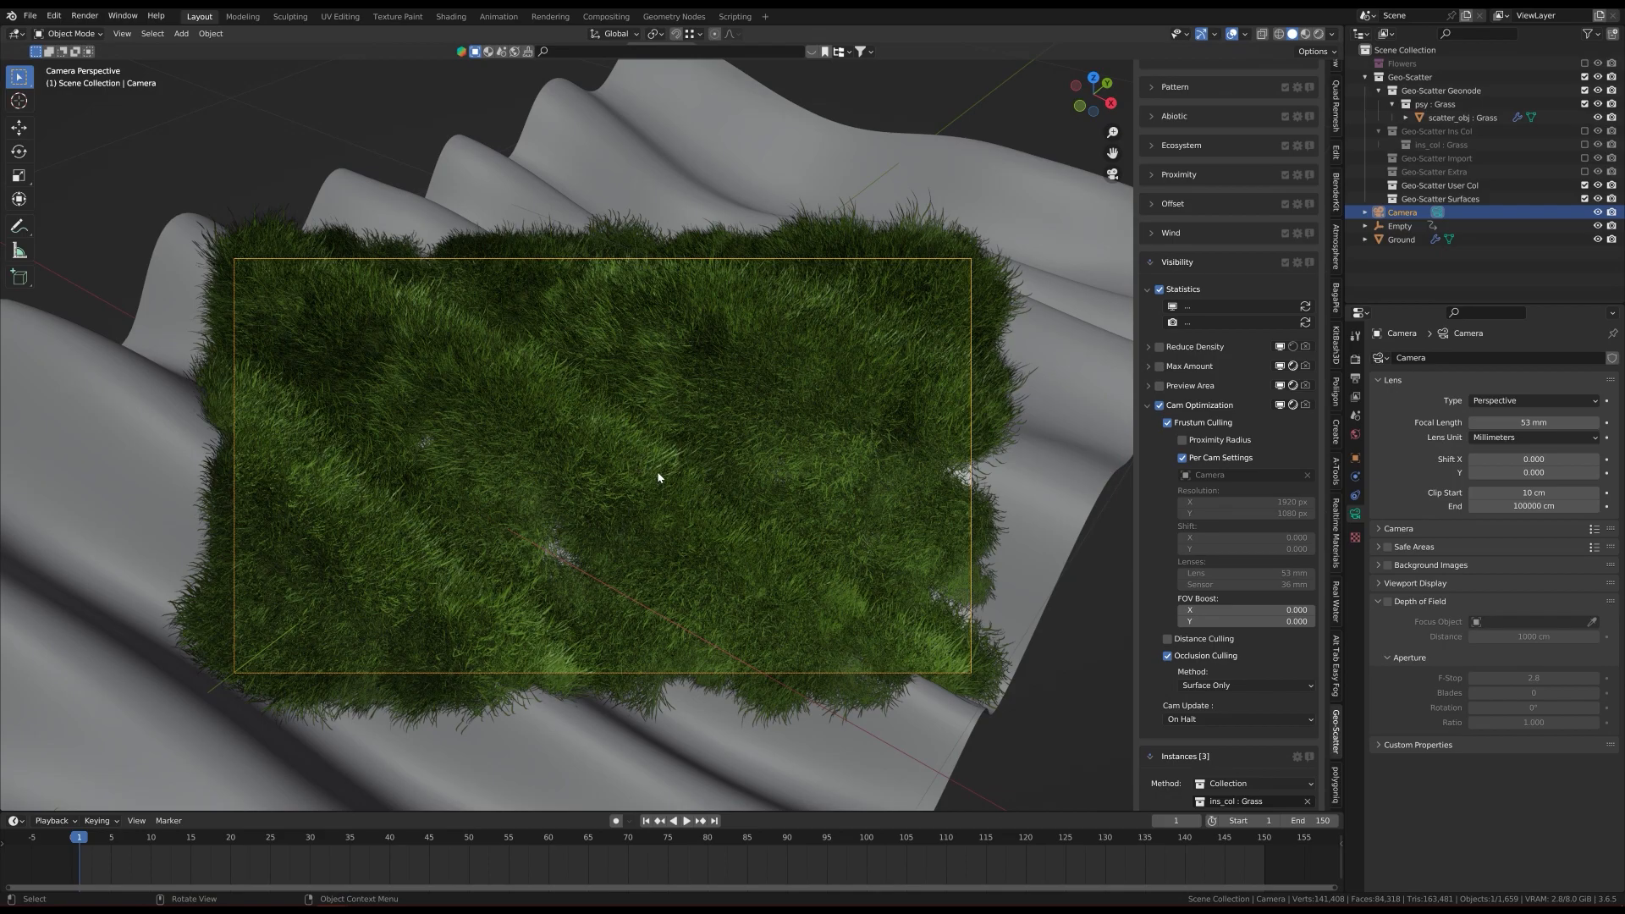
key("z")
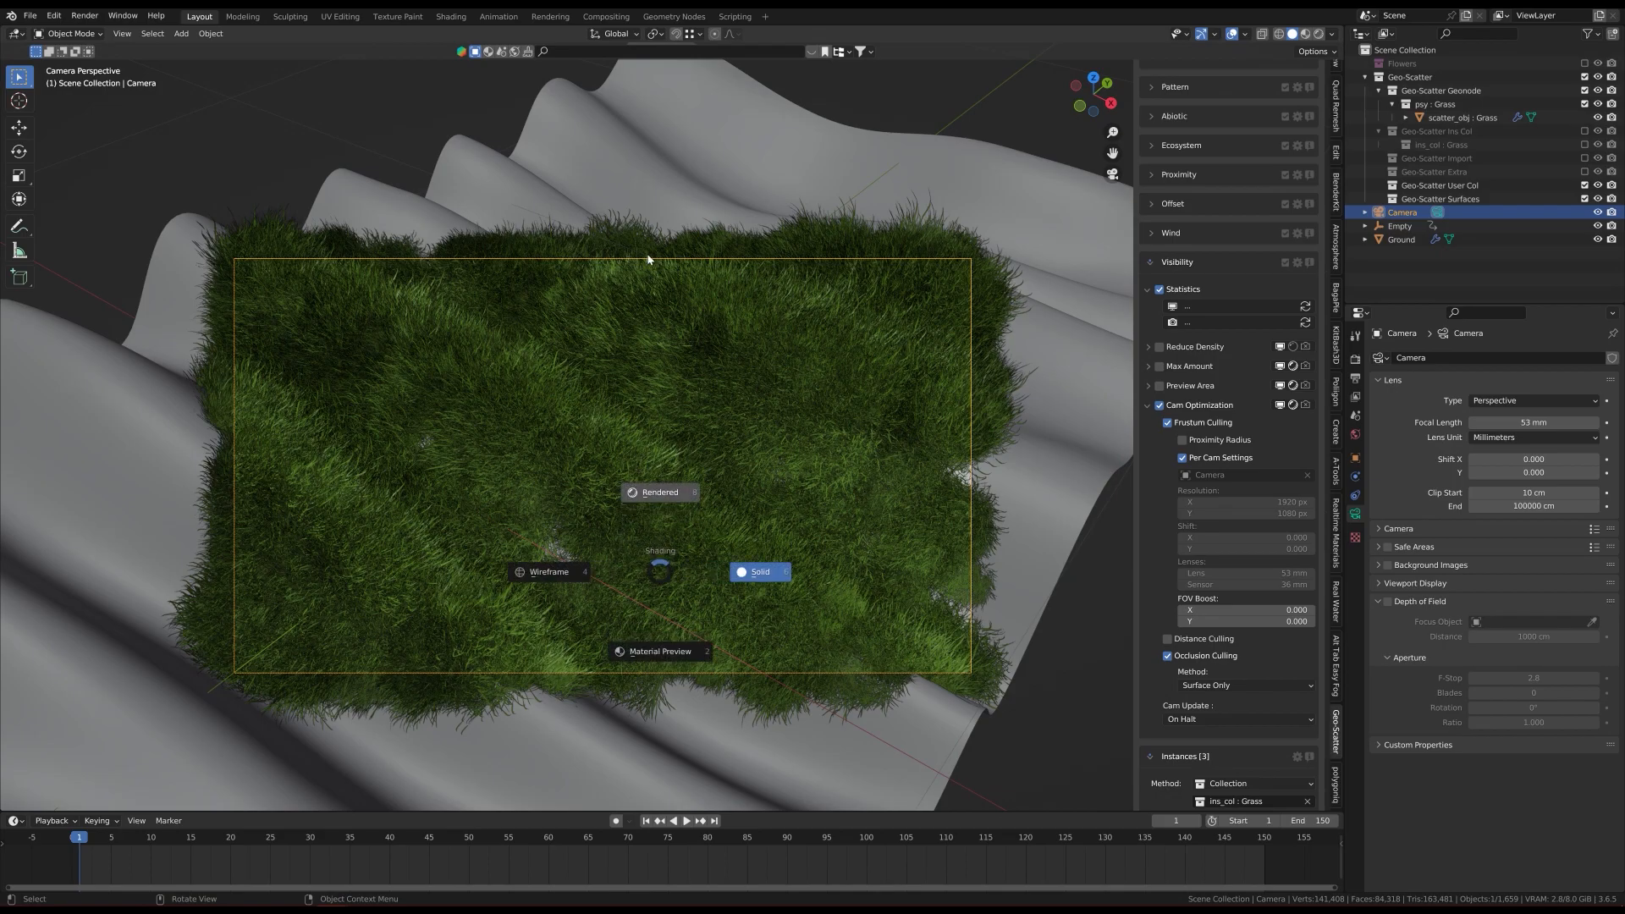
left_click(649, 259)
left_click(1314, 35)
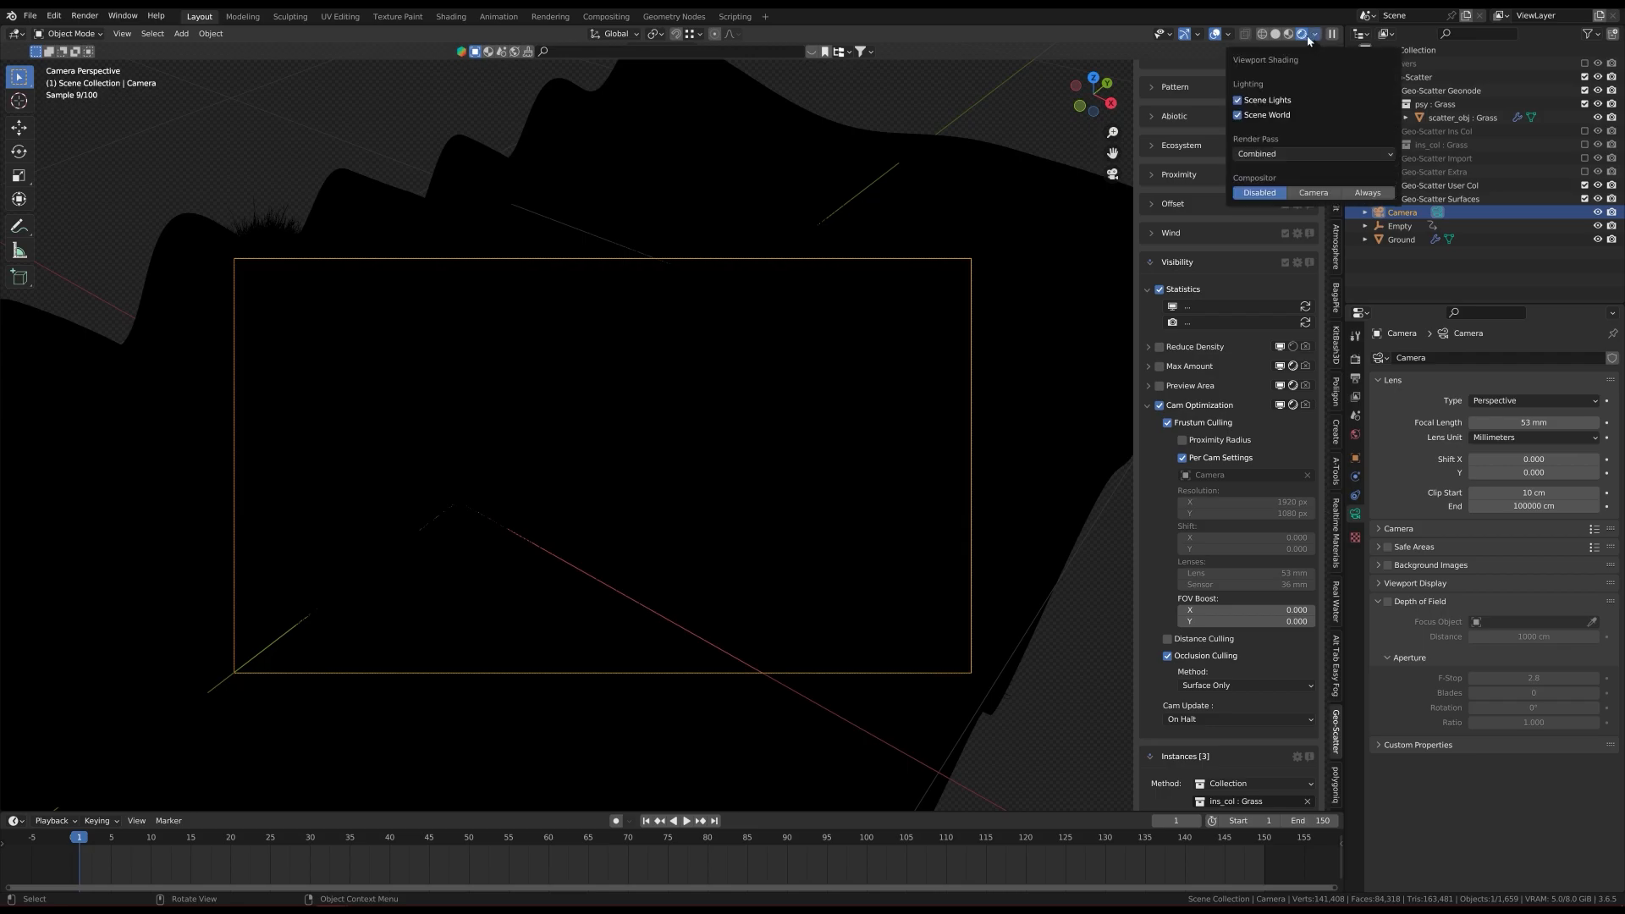
left_click(1238, 116)
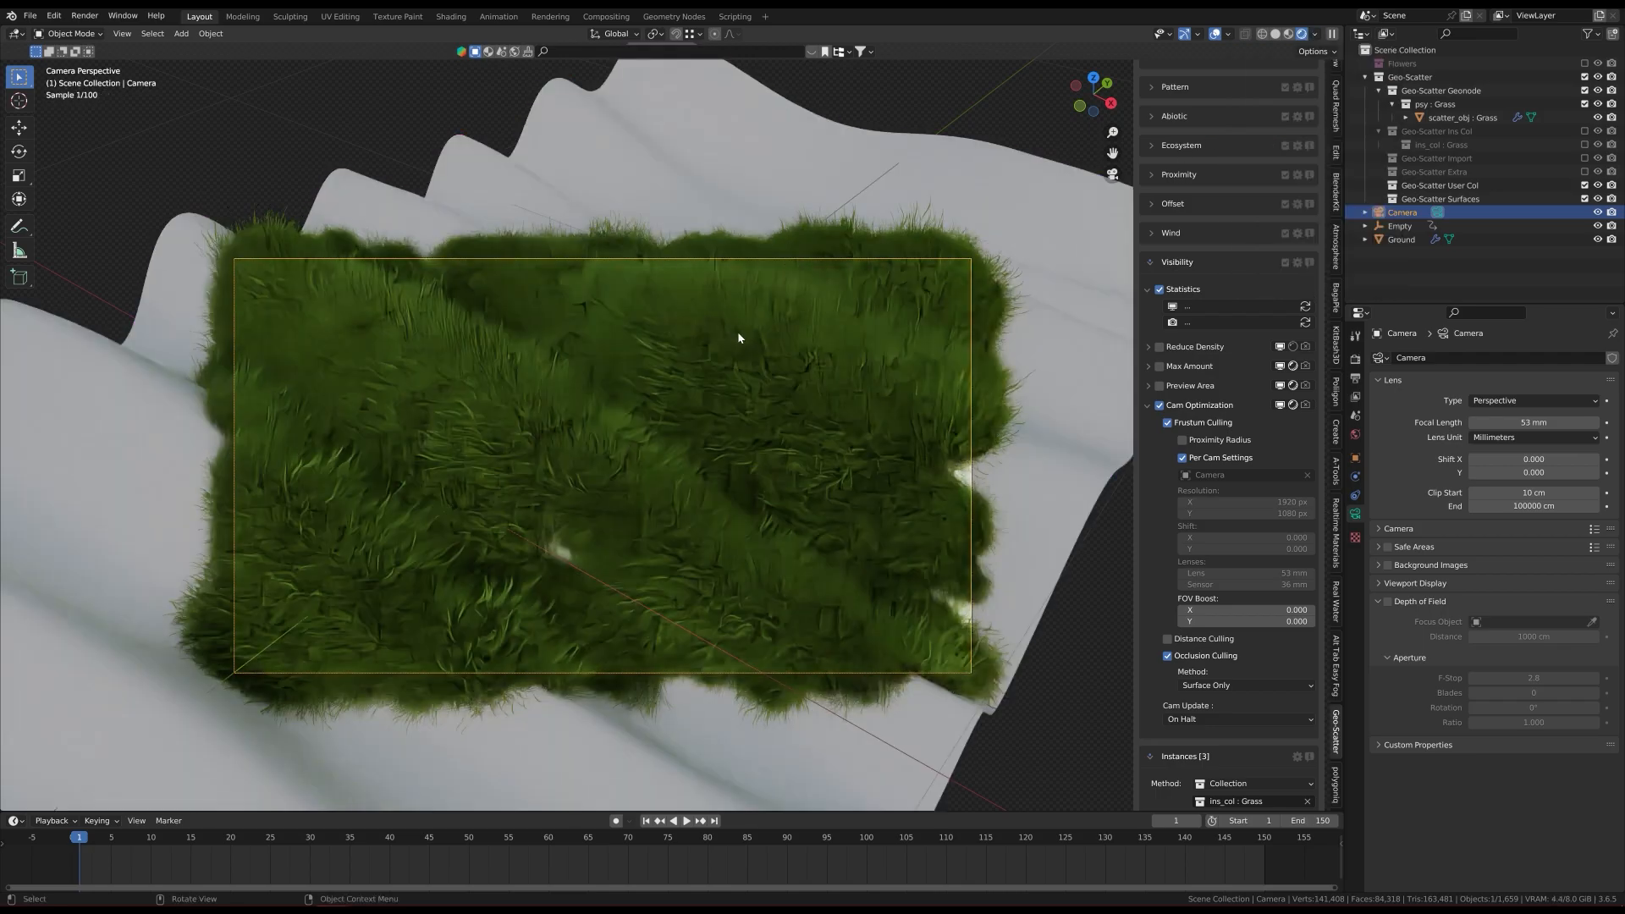
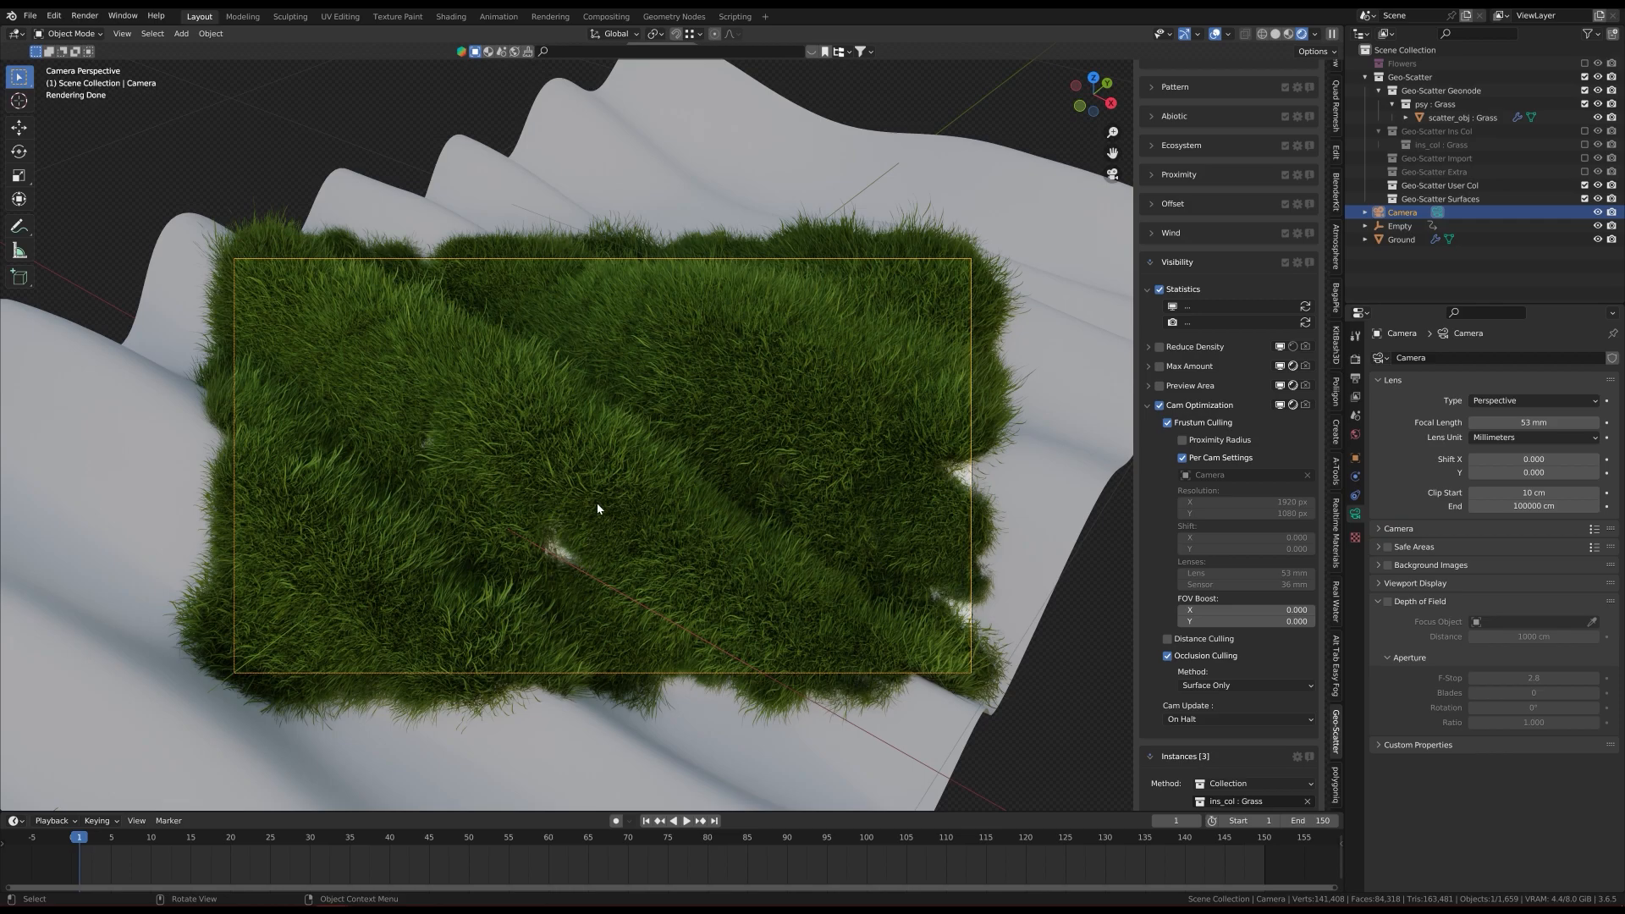
Step: Return to Solid shading and reduce the strength of the ground's first Displace modifier to 0.090
mouse_move(635, 498)
middle_mouse_down()
mouse_move(627, 461)
mouse_move(482, 312)
mouse_move(515, 405)
mouse_move(762, 474)
mouse_move(703, 474)
mouse_move(686, 485)
mouse_move(699, 500)
middle_mouse_up()
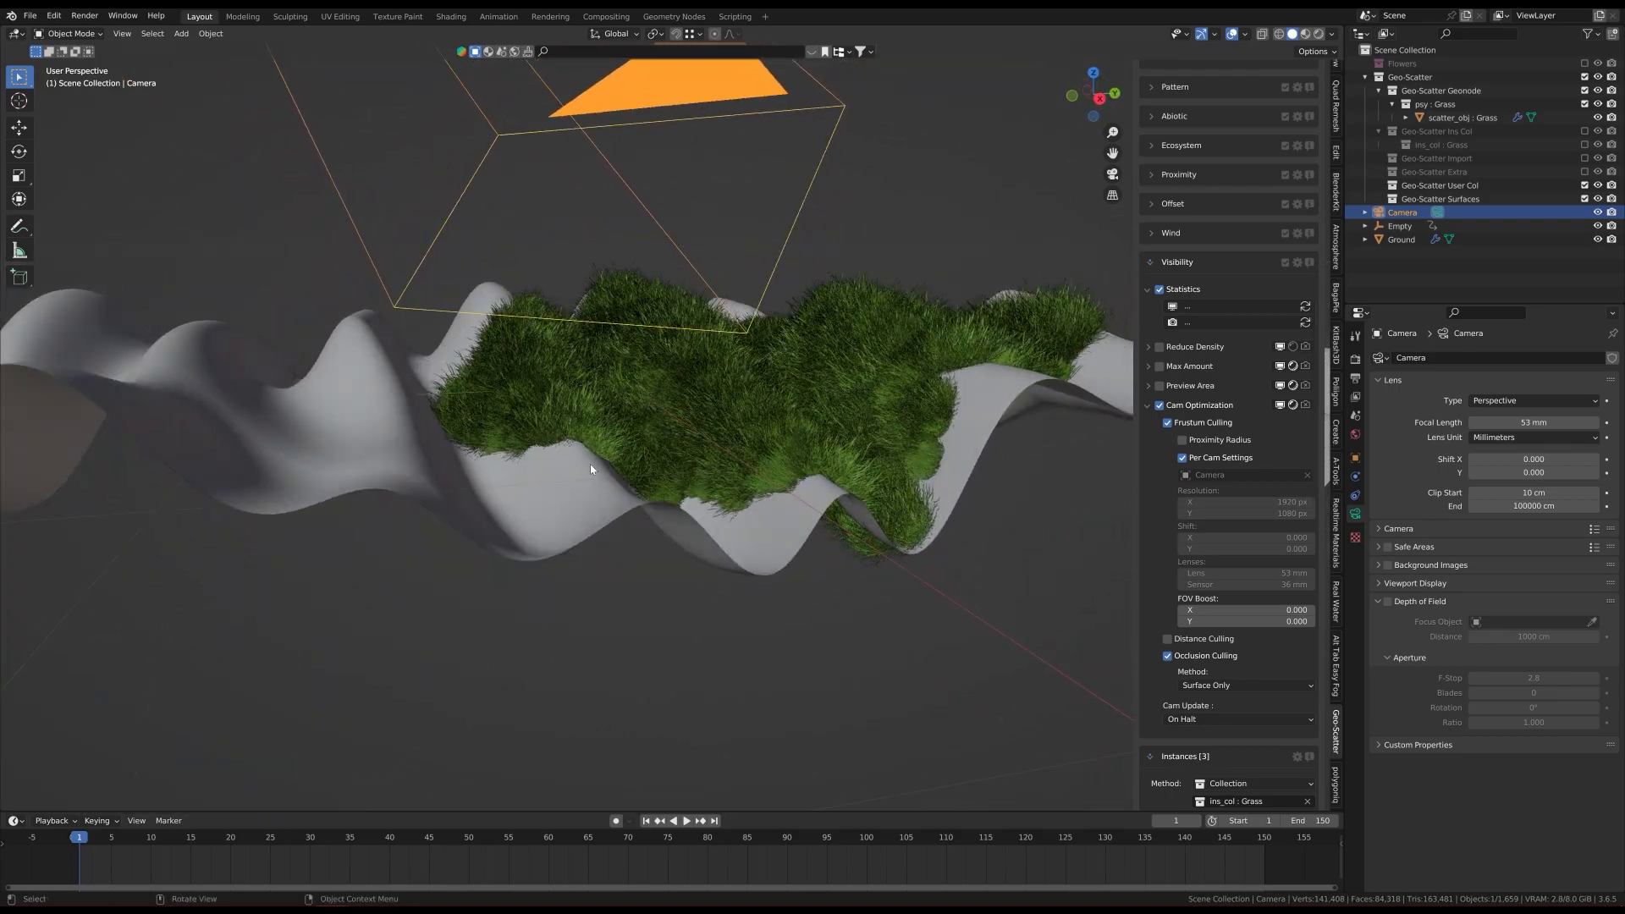
left_click(600, 508)
left_click(1355, 478)
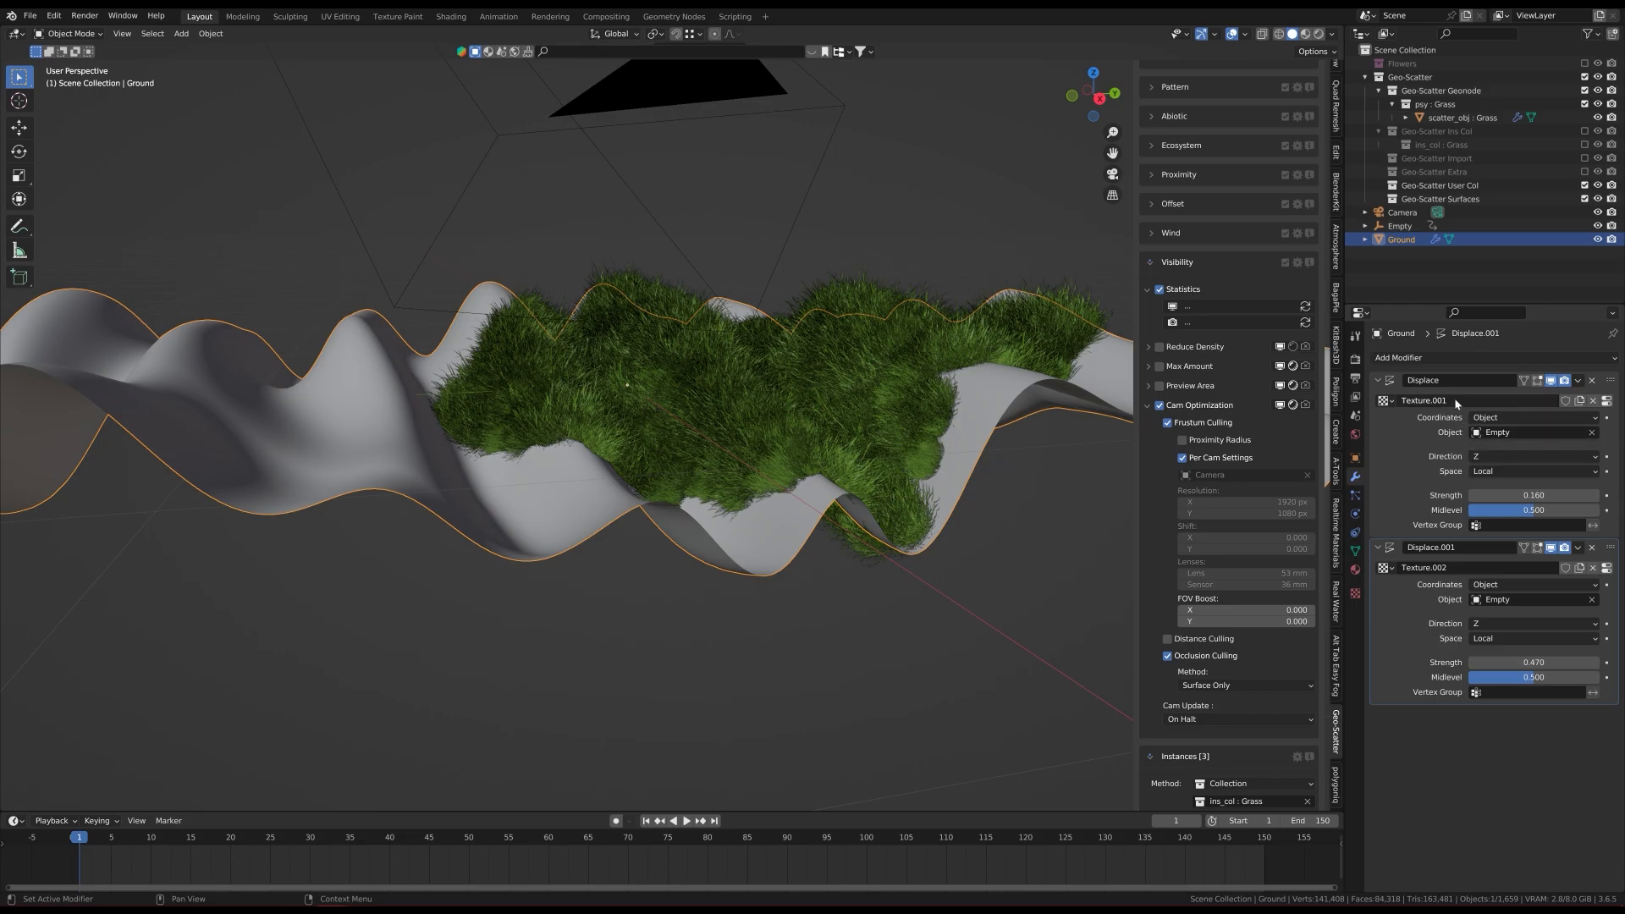
left_click_drag(1516, 491, 1486, 491)
middle_click_drag(813, 461, 973, 503)
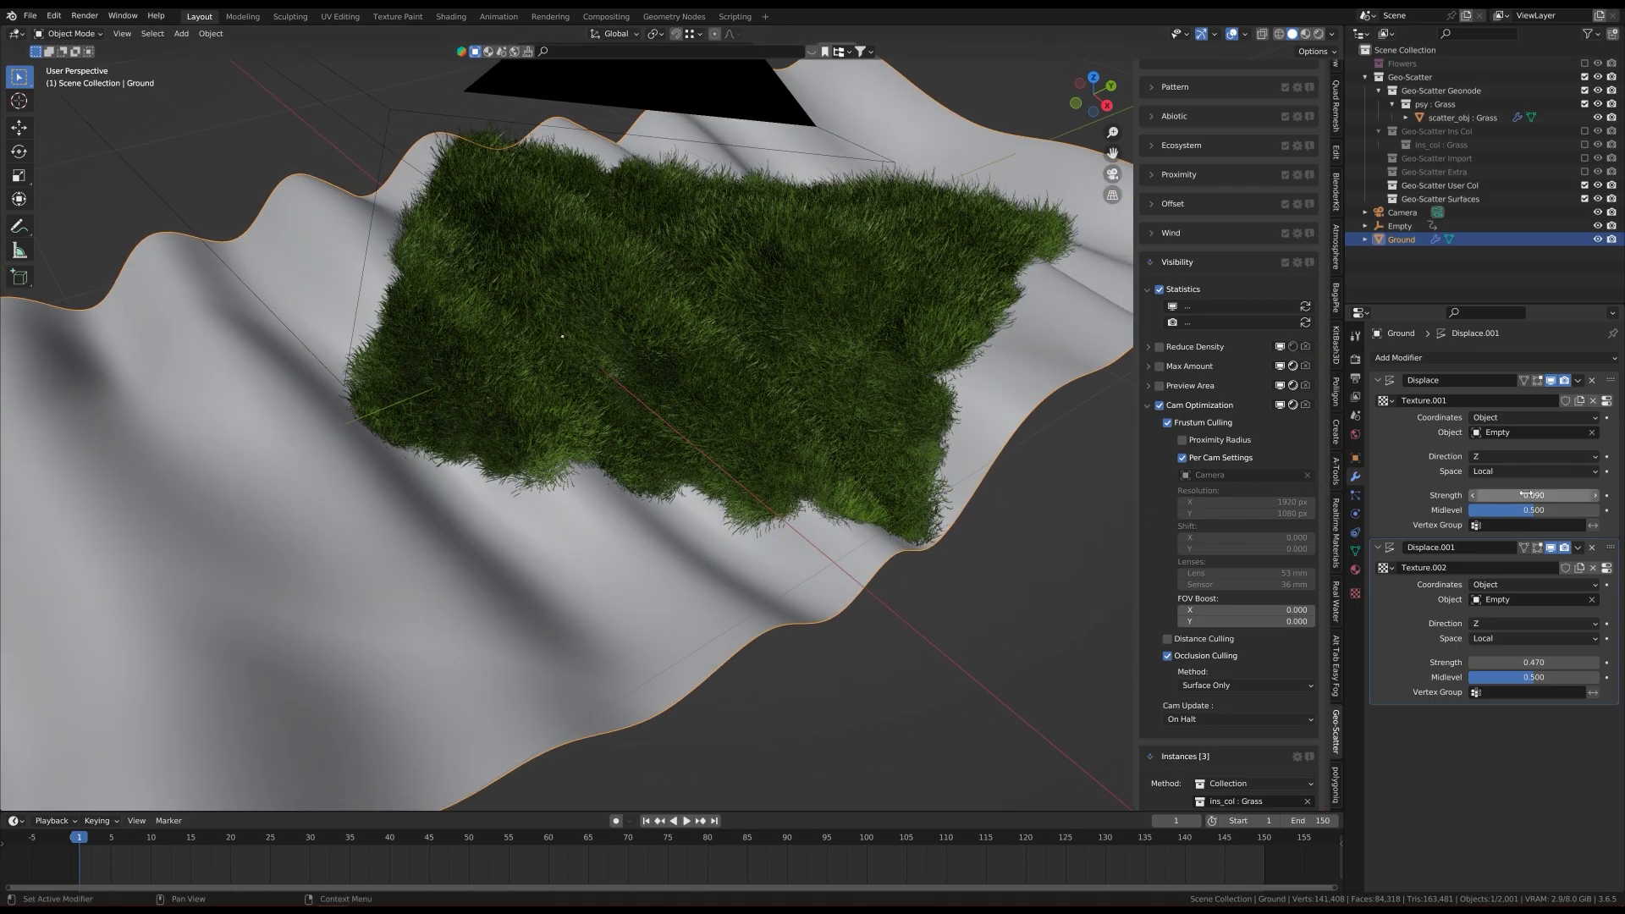
middle_click_drag(643, 491, 725, 508)
Step: Darken the area outside the camera frame by raising the camera's Passepartout to 0.989
key("KP_0")
middle_click_drag(628, 442, 673, 446, "ctrl")
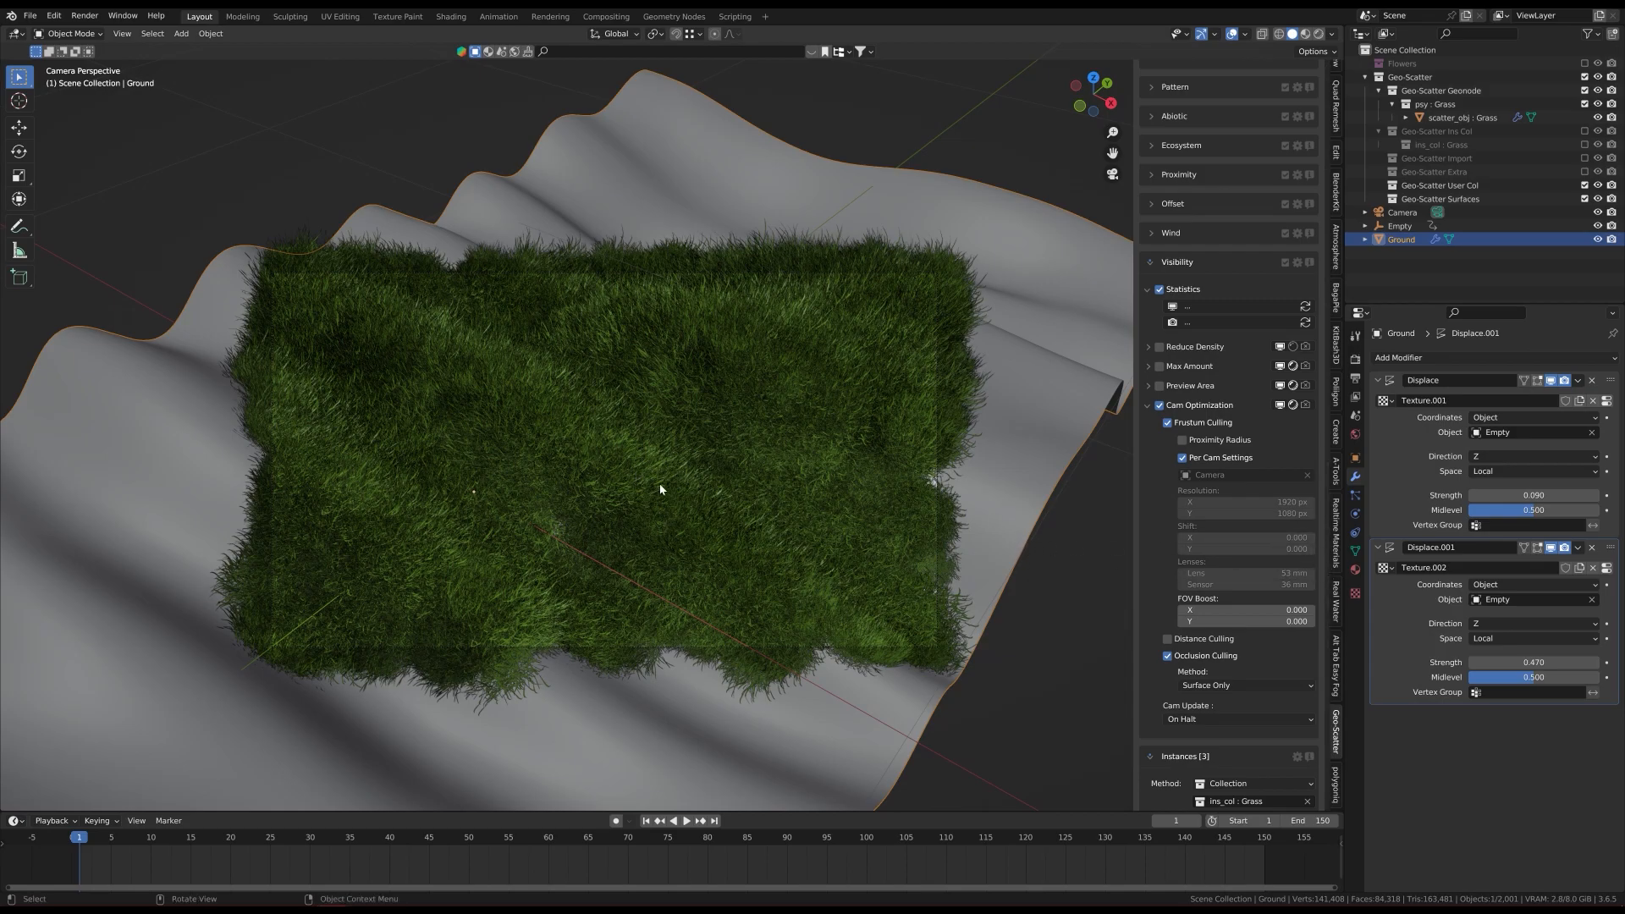
left_click(697, 274)
left_click(1406, 653)
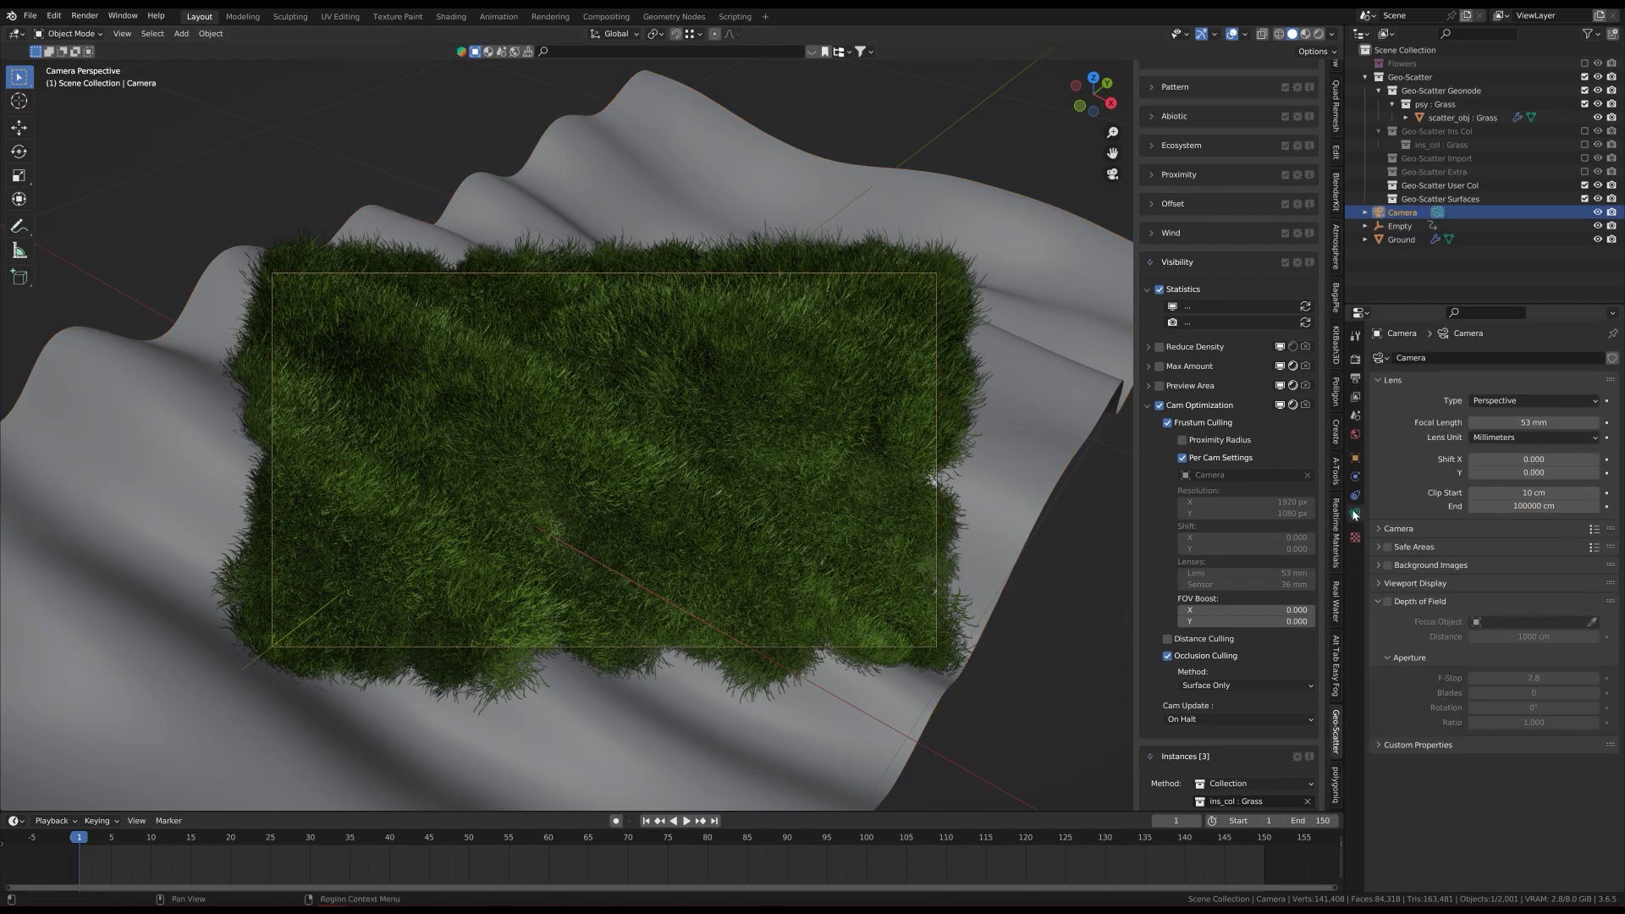
left_click(1413, 584)
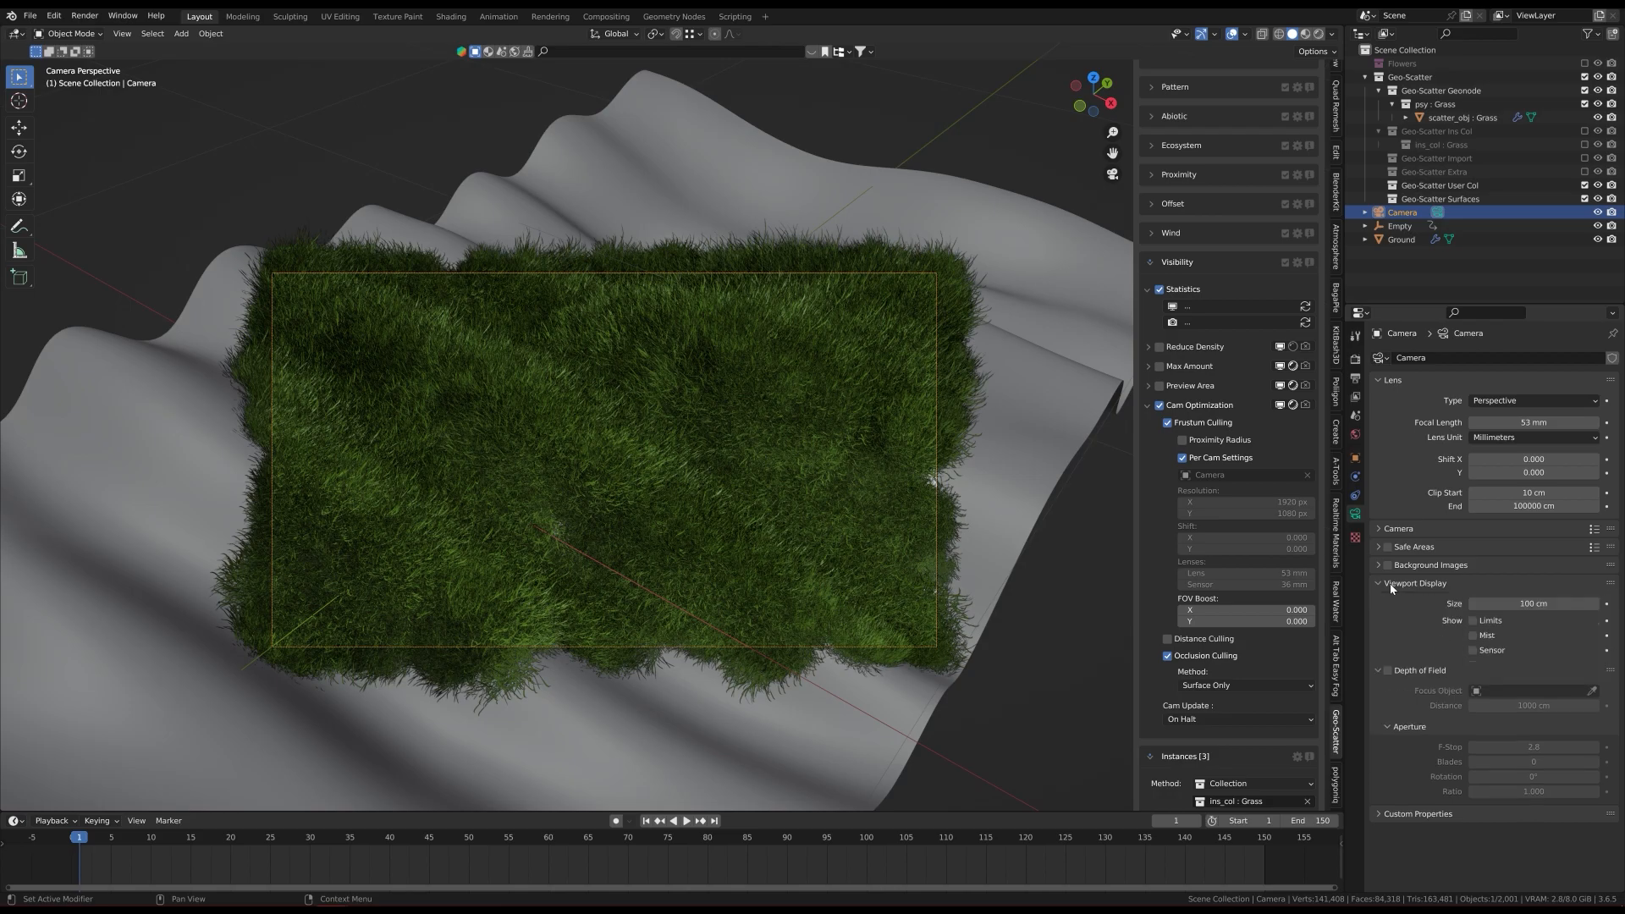
left_click_drag(1541, 683, 1598, 687)
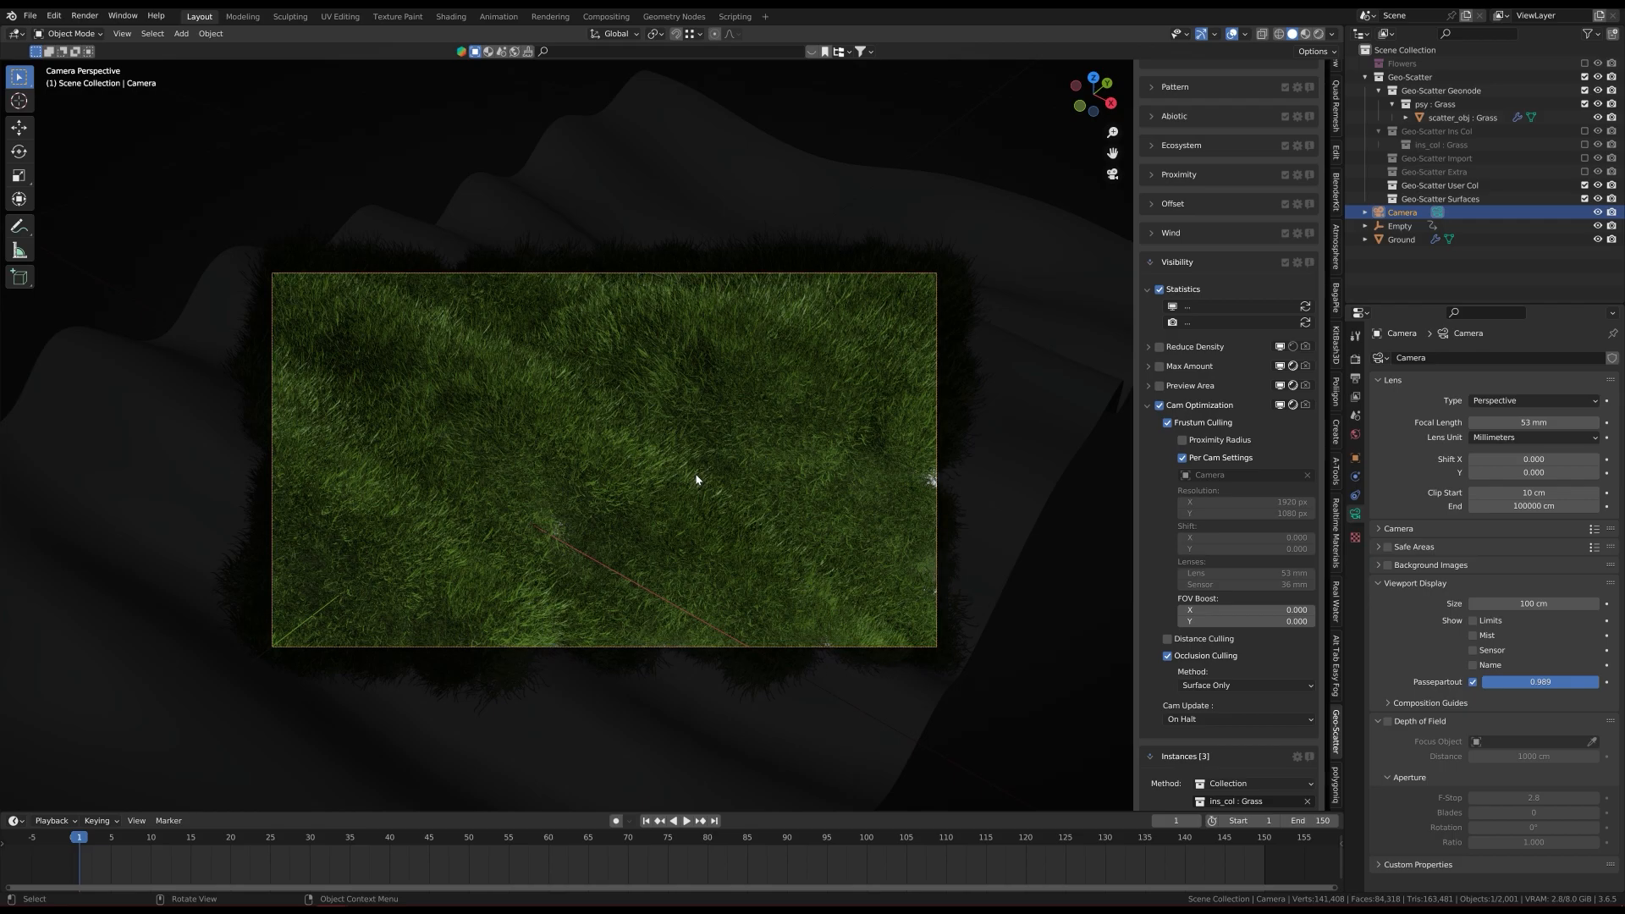
Step: Hide the viewport toolbar, leave the camera view, and split off a second area beside the viewport as an Asset Browser
key("t")
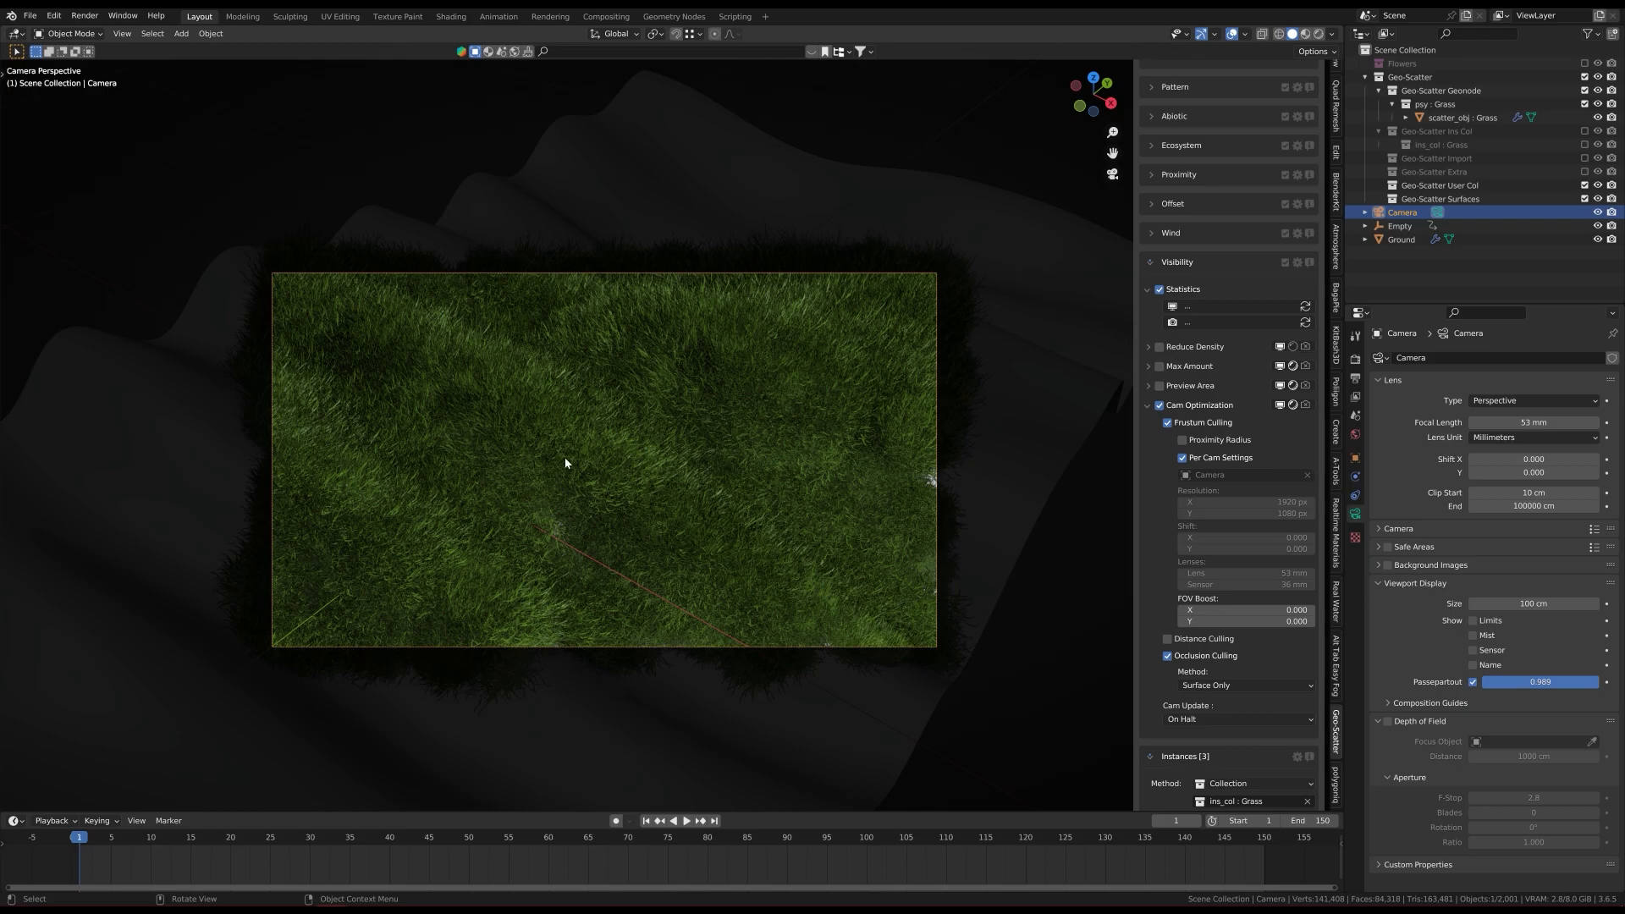
scroll(601, 470, "down", 2)
middle_click_drag(600, 470, 547, 496)
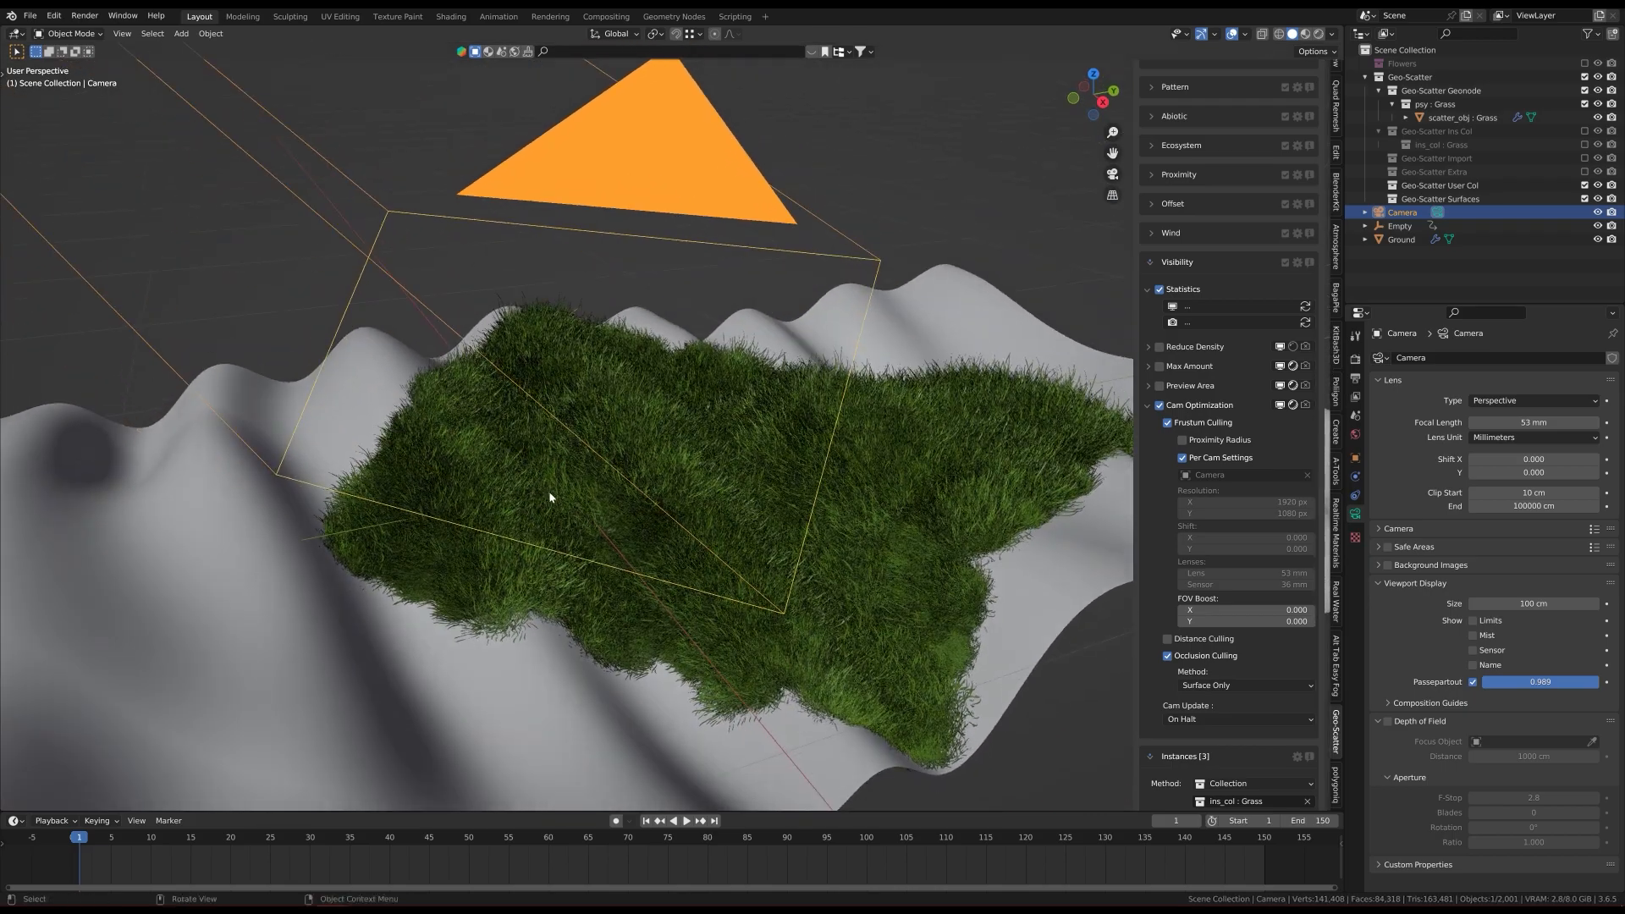
left_click_drag(3, 44, 412, 49)
left_click(15, 34)
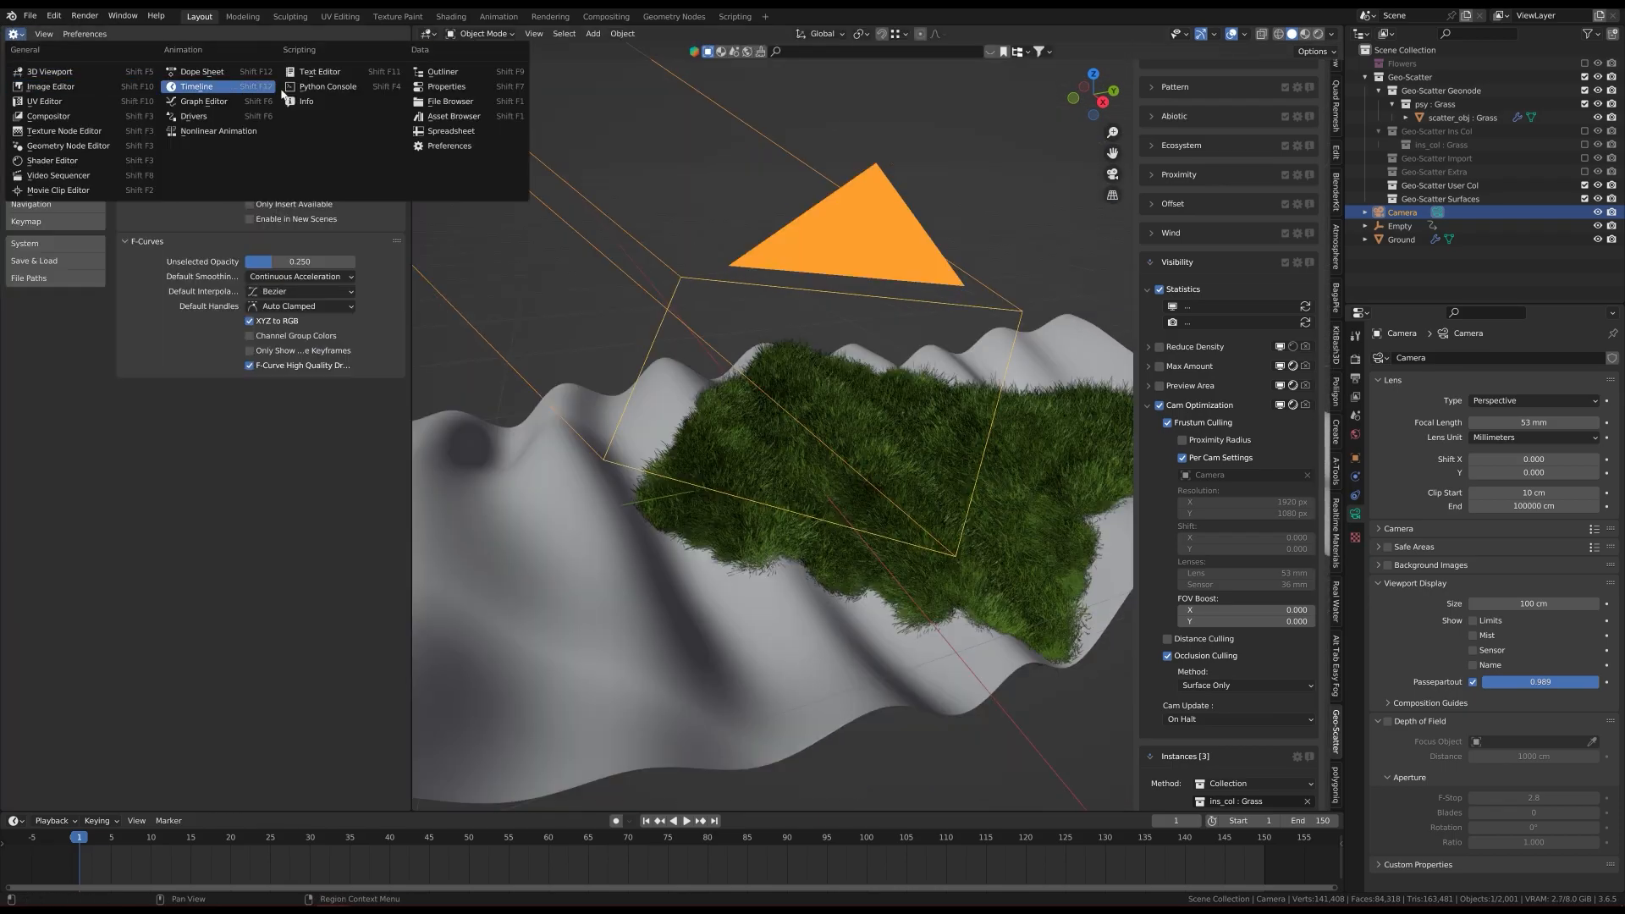
left_click(440, 115)
Step: Apply the Sc Ground 01 material from the Material catalog of plant_library(legacy) to the ground
left_click(35, 54)
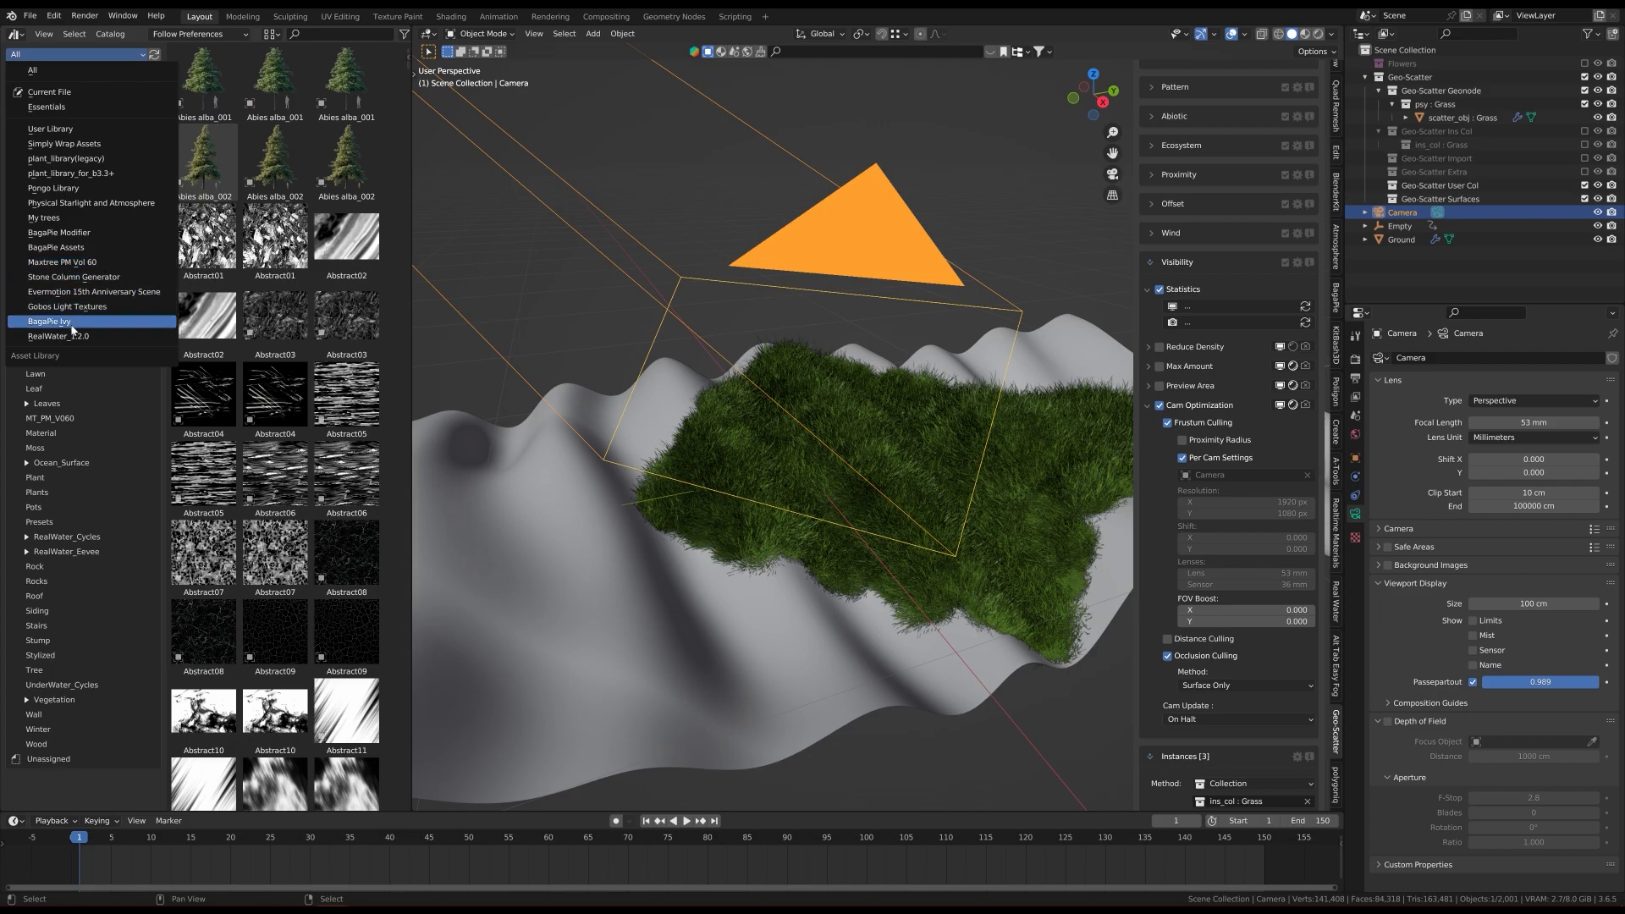
left_click(66, 158)
left_click(72, 121)
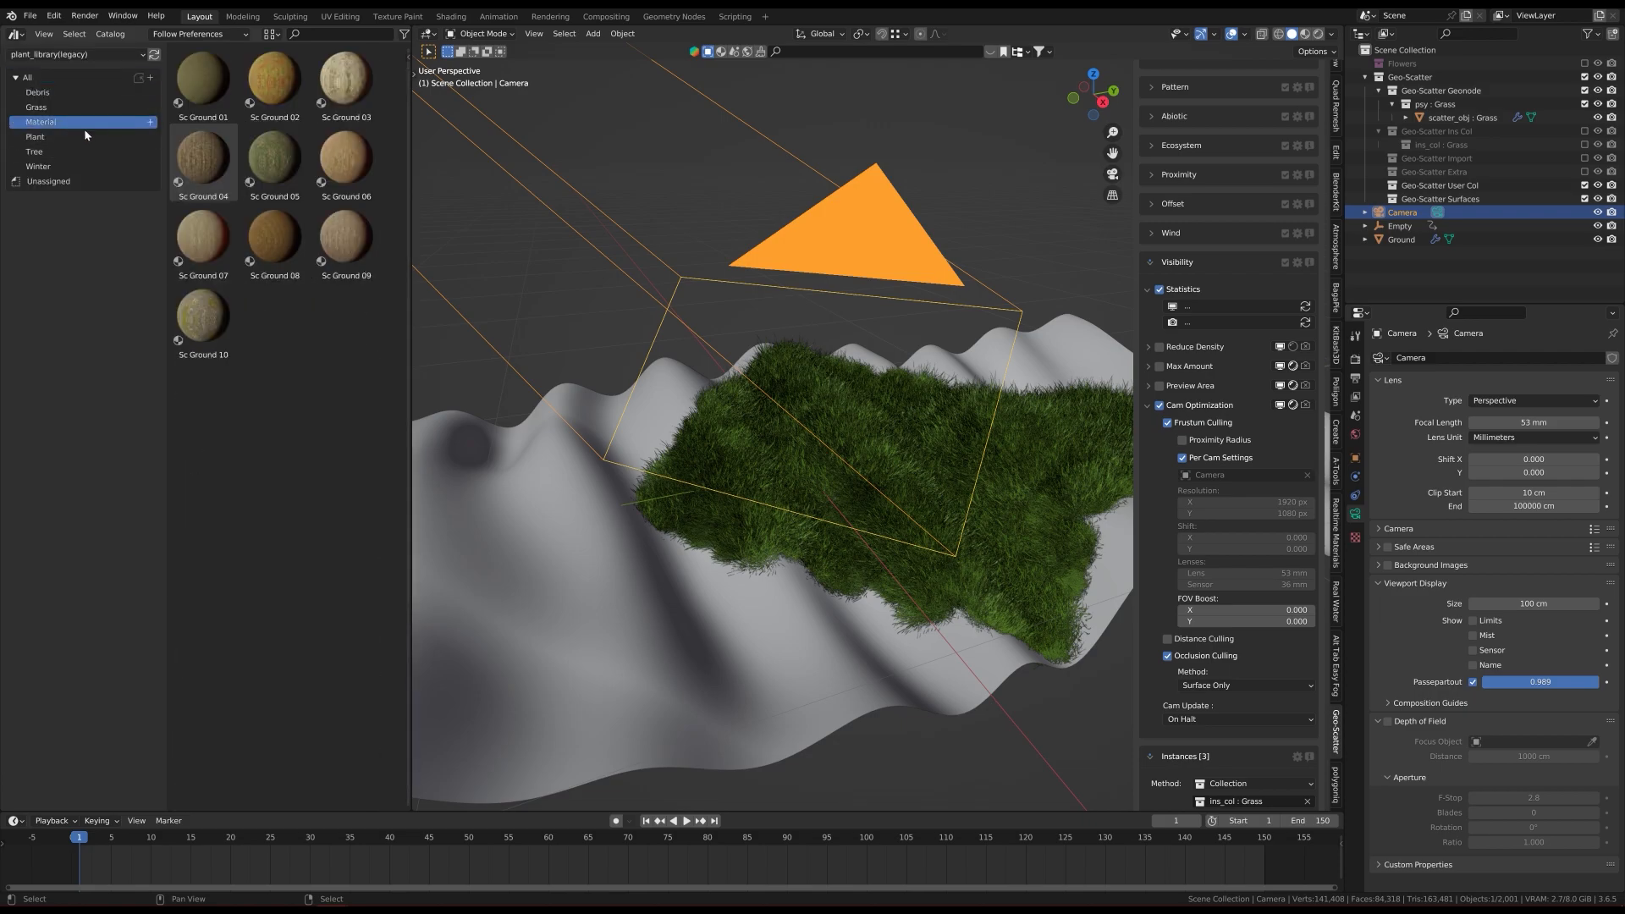
left_click_drag(204, 78, 511, 520)
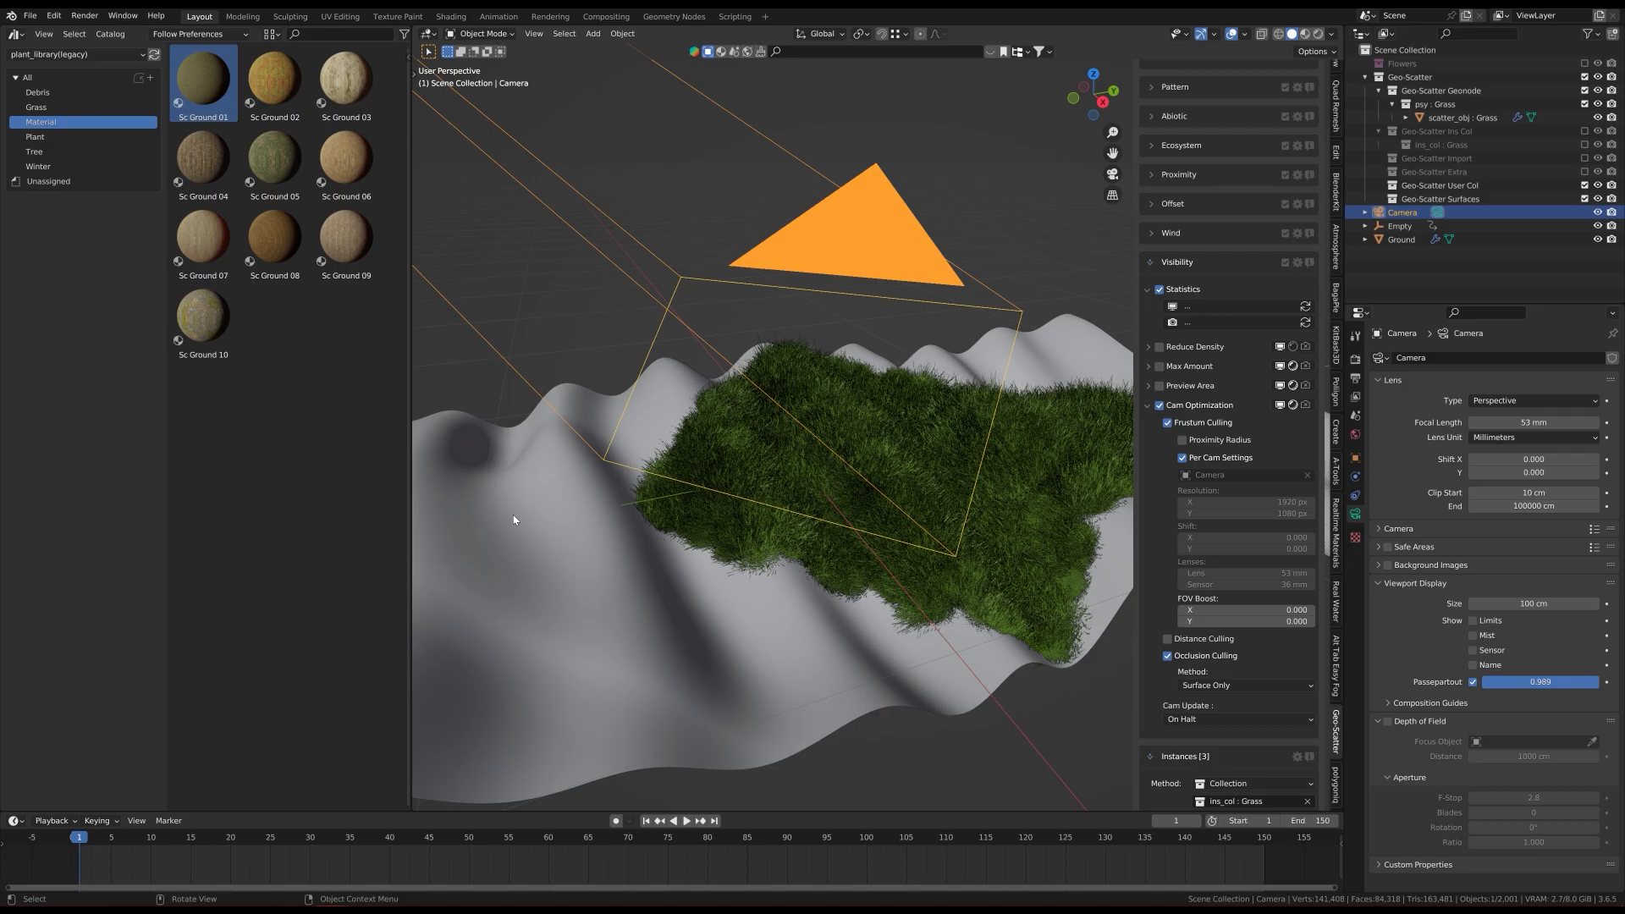
Step: Switch the asset area to the Shader Editor without its sidebar, and bring the ground's material nodes into view
left_click(15, 34)
left_click(43, 163)
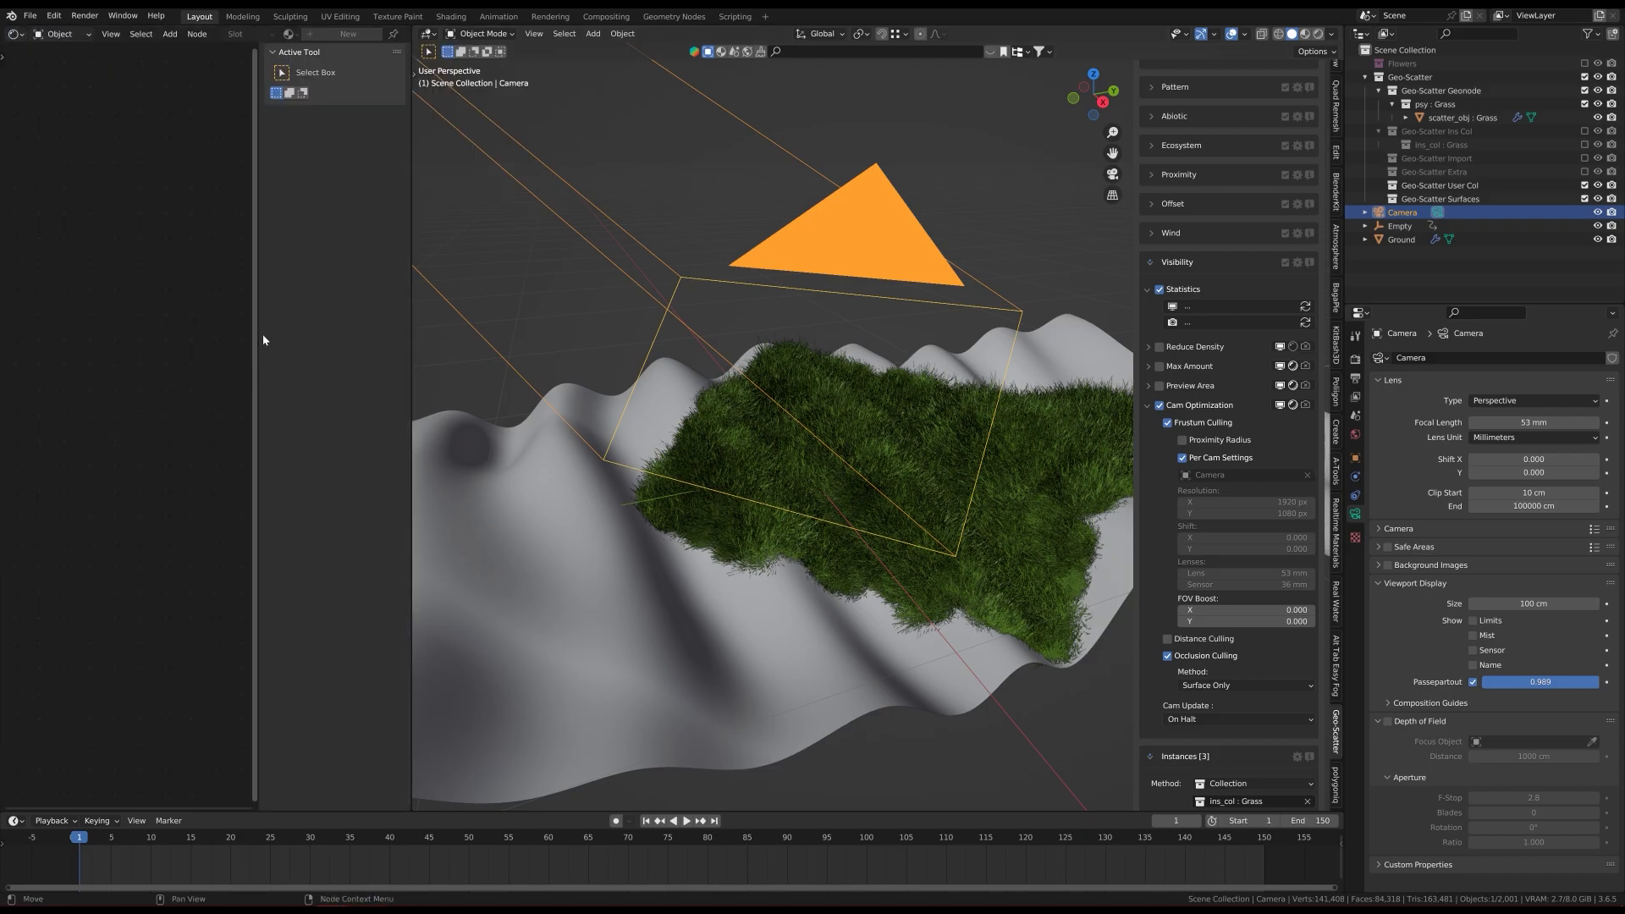
key("n")
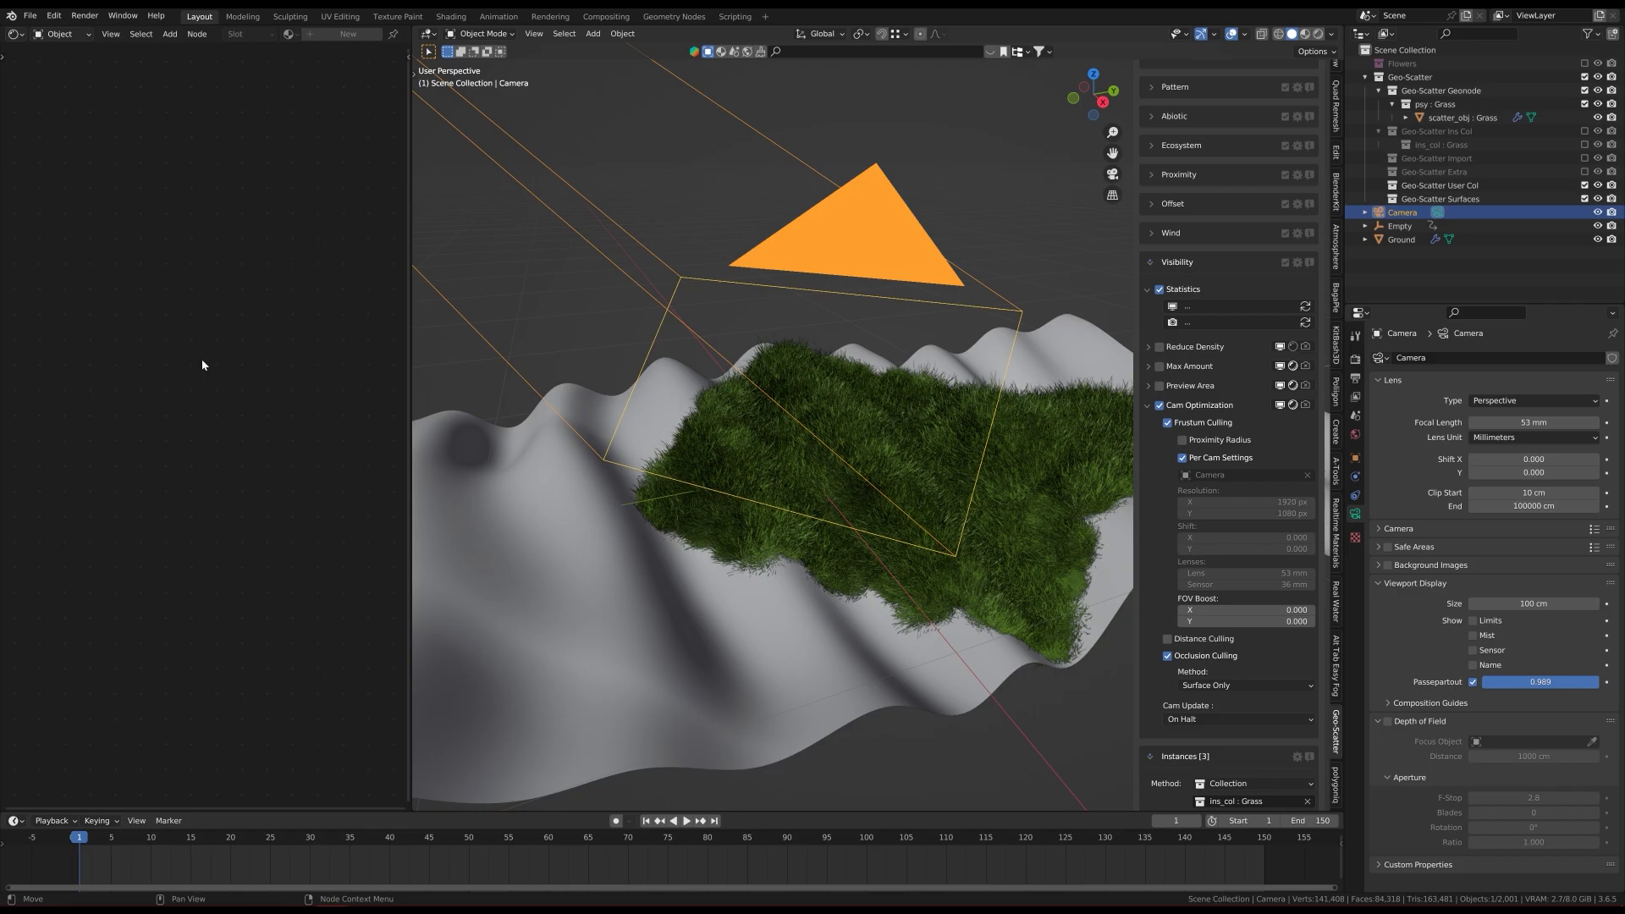
left_click(550, 599)
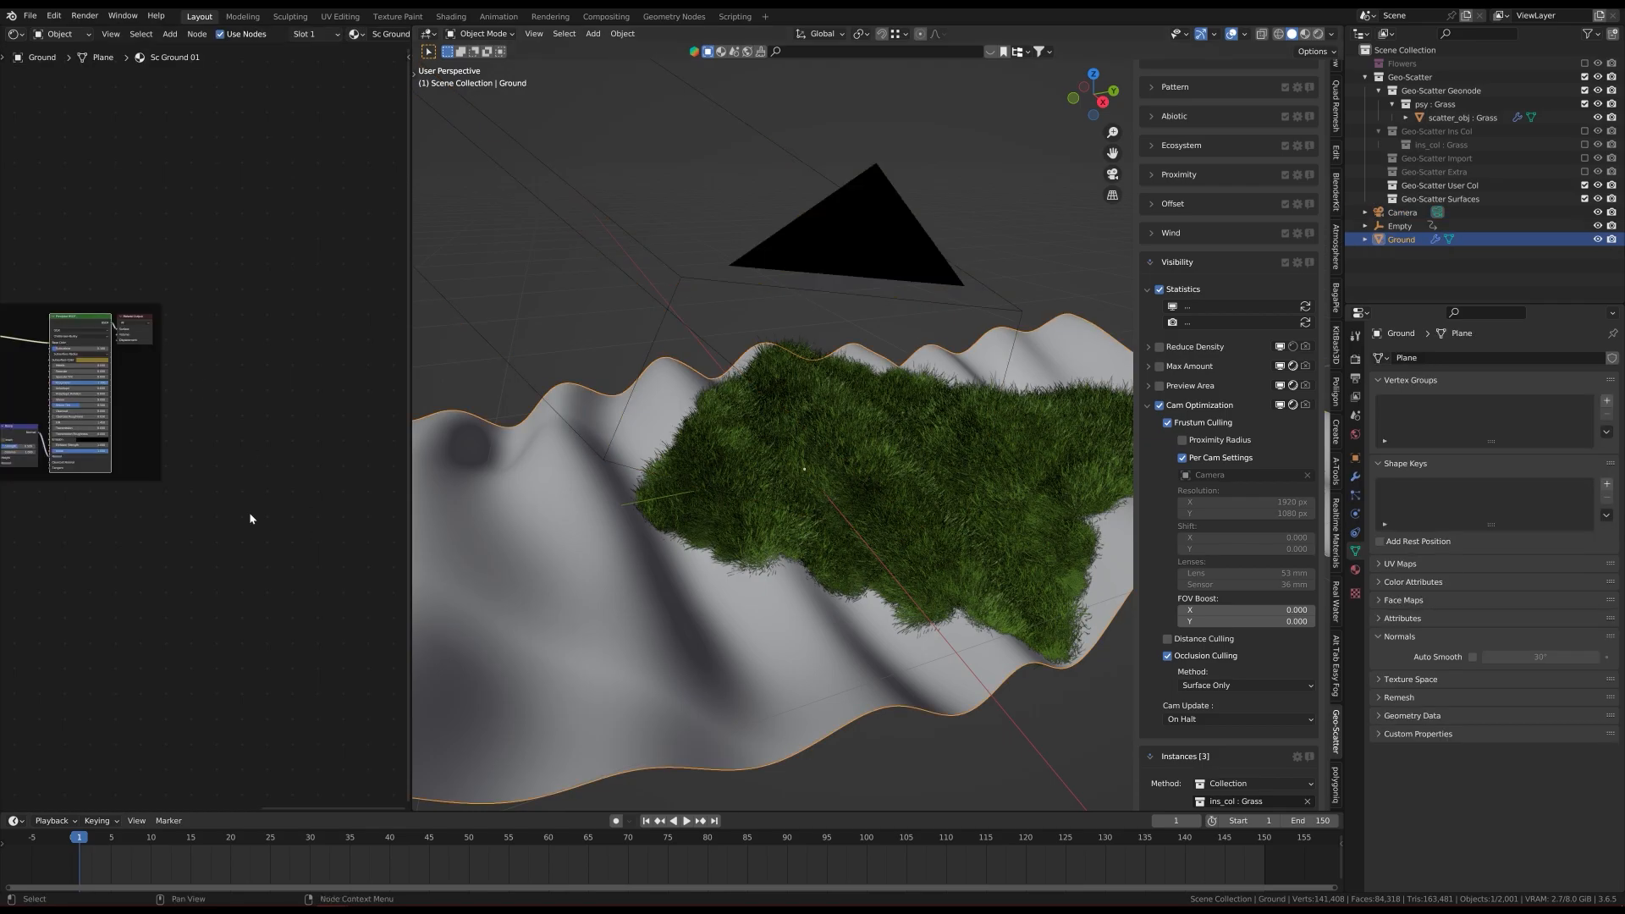
key("Home")
scroll(237, 418, "up", 2)
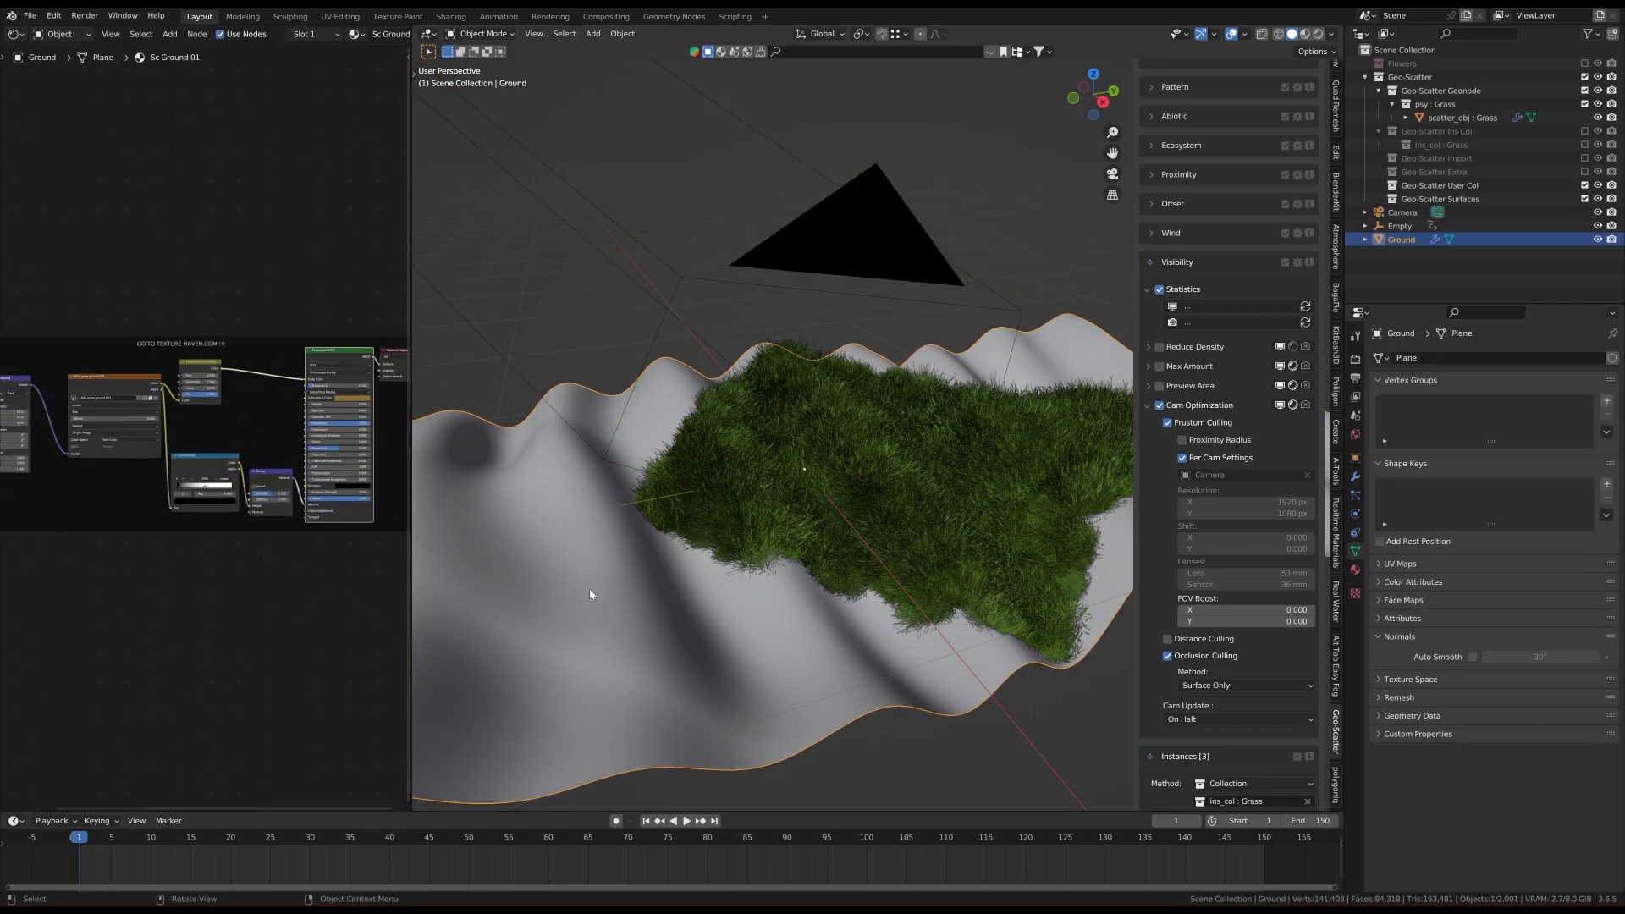
Step: Isolate the ground in Local View and examine its texture closely in Material Preview shading
key("KP_Divide")
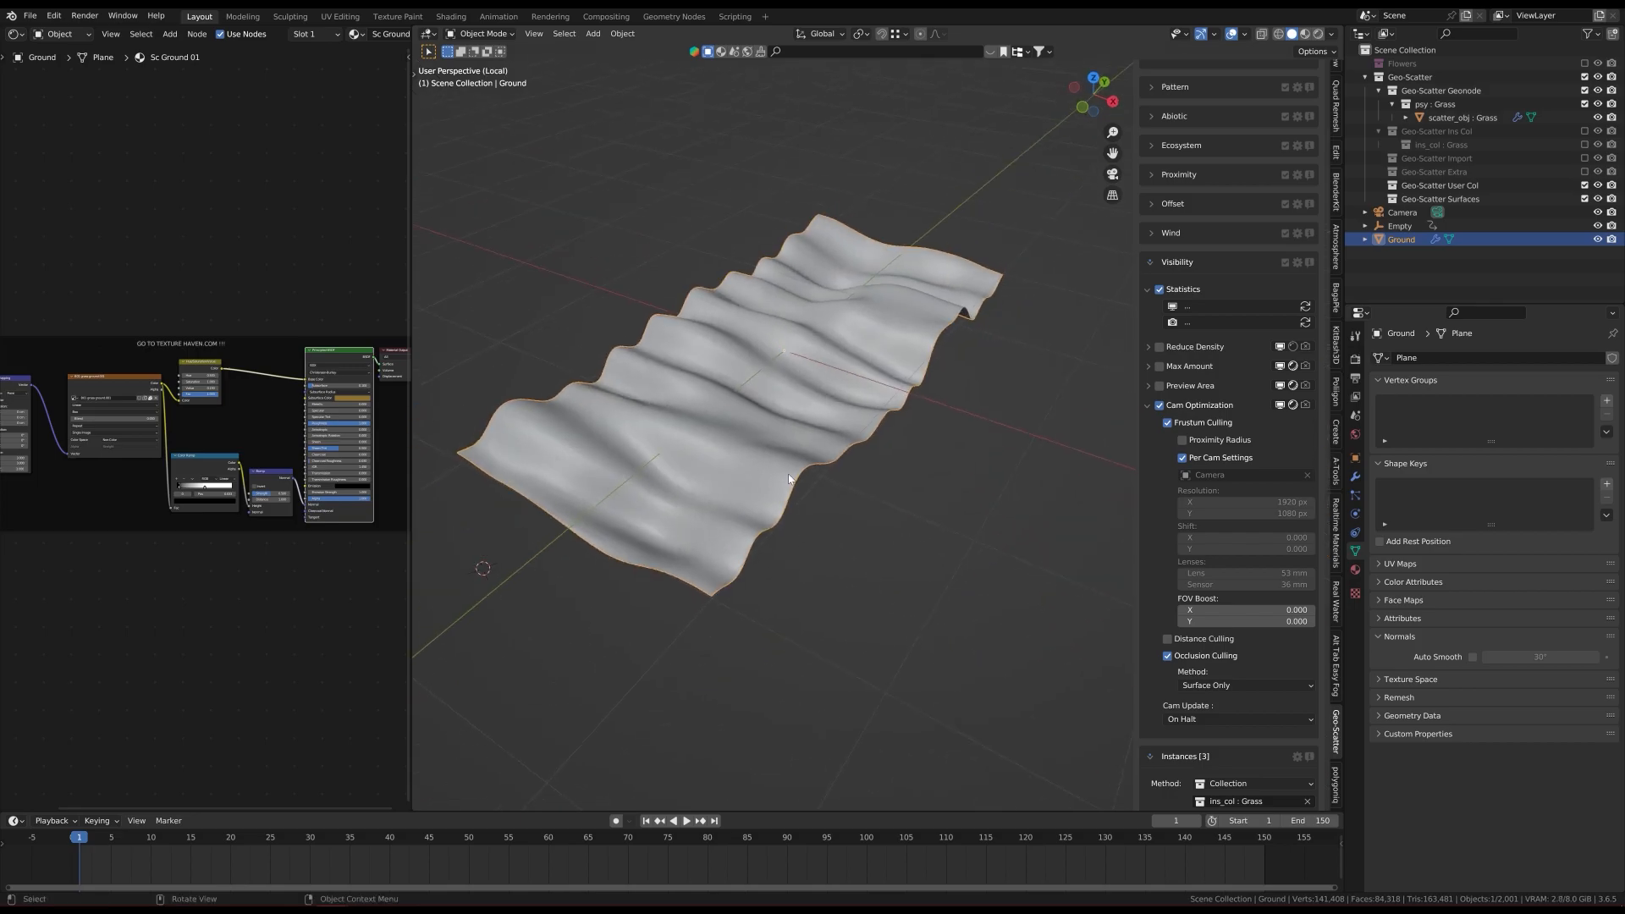
scroll(717, 566, "up", 3)
key("z")
left_click(734, 770)
scroll(730, 546, "up", 2)
scroll(737, 508, "up", 4)
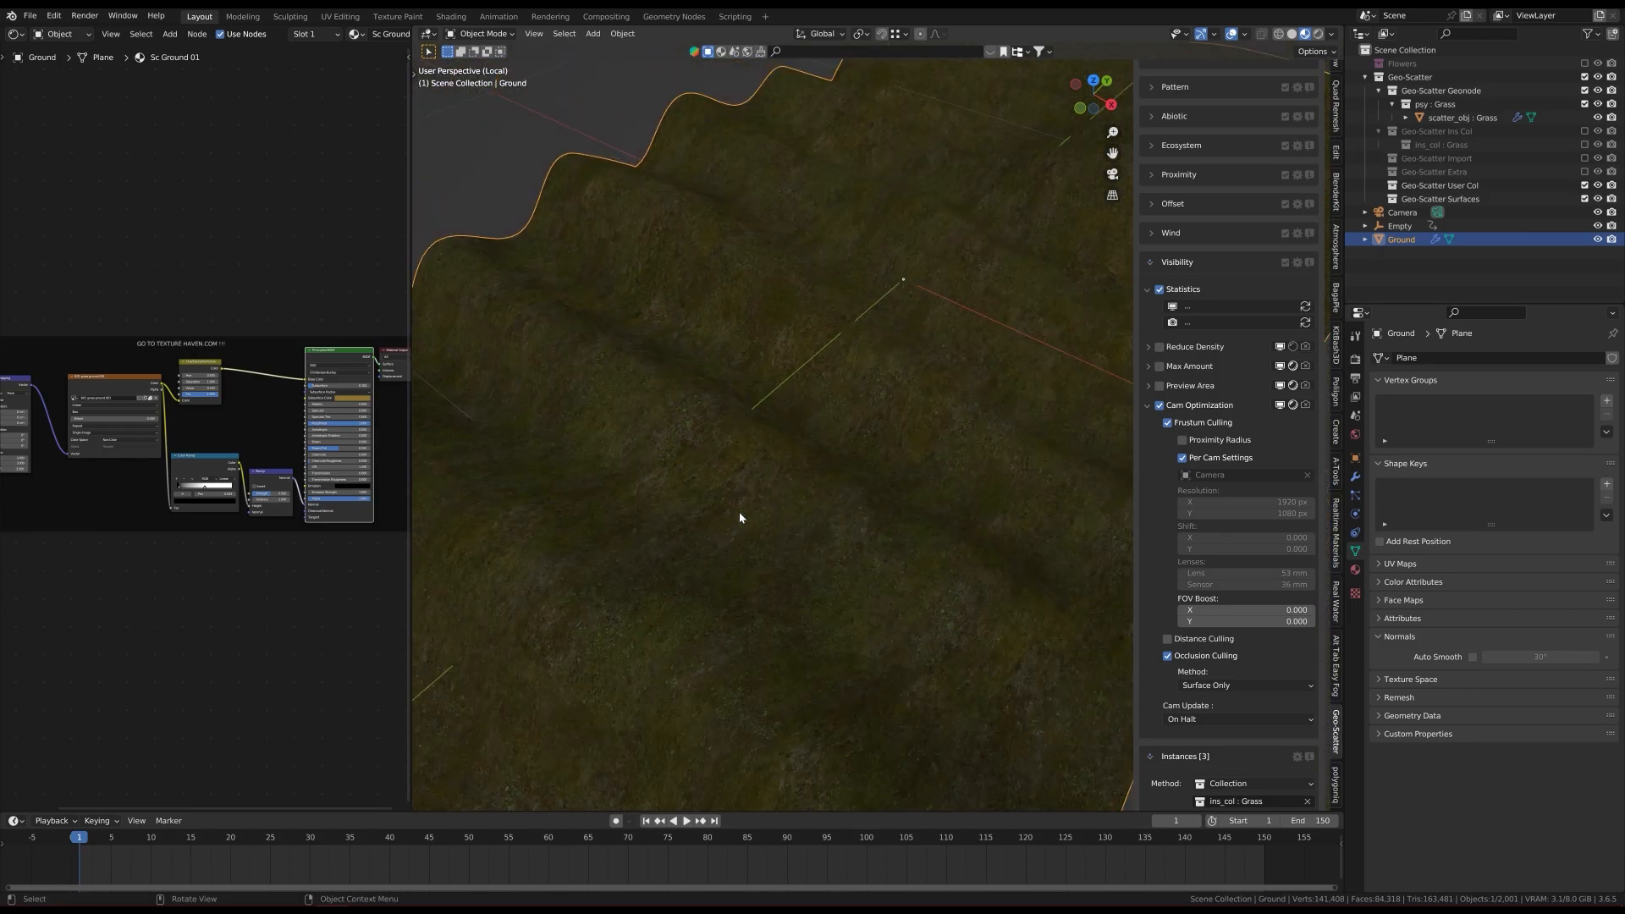
scroll(739, 516, "up", 3)
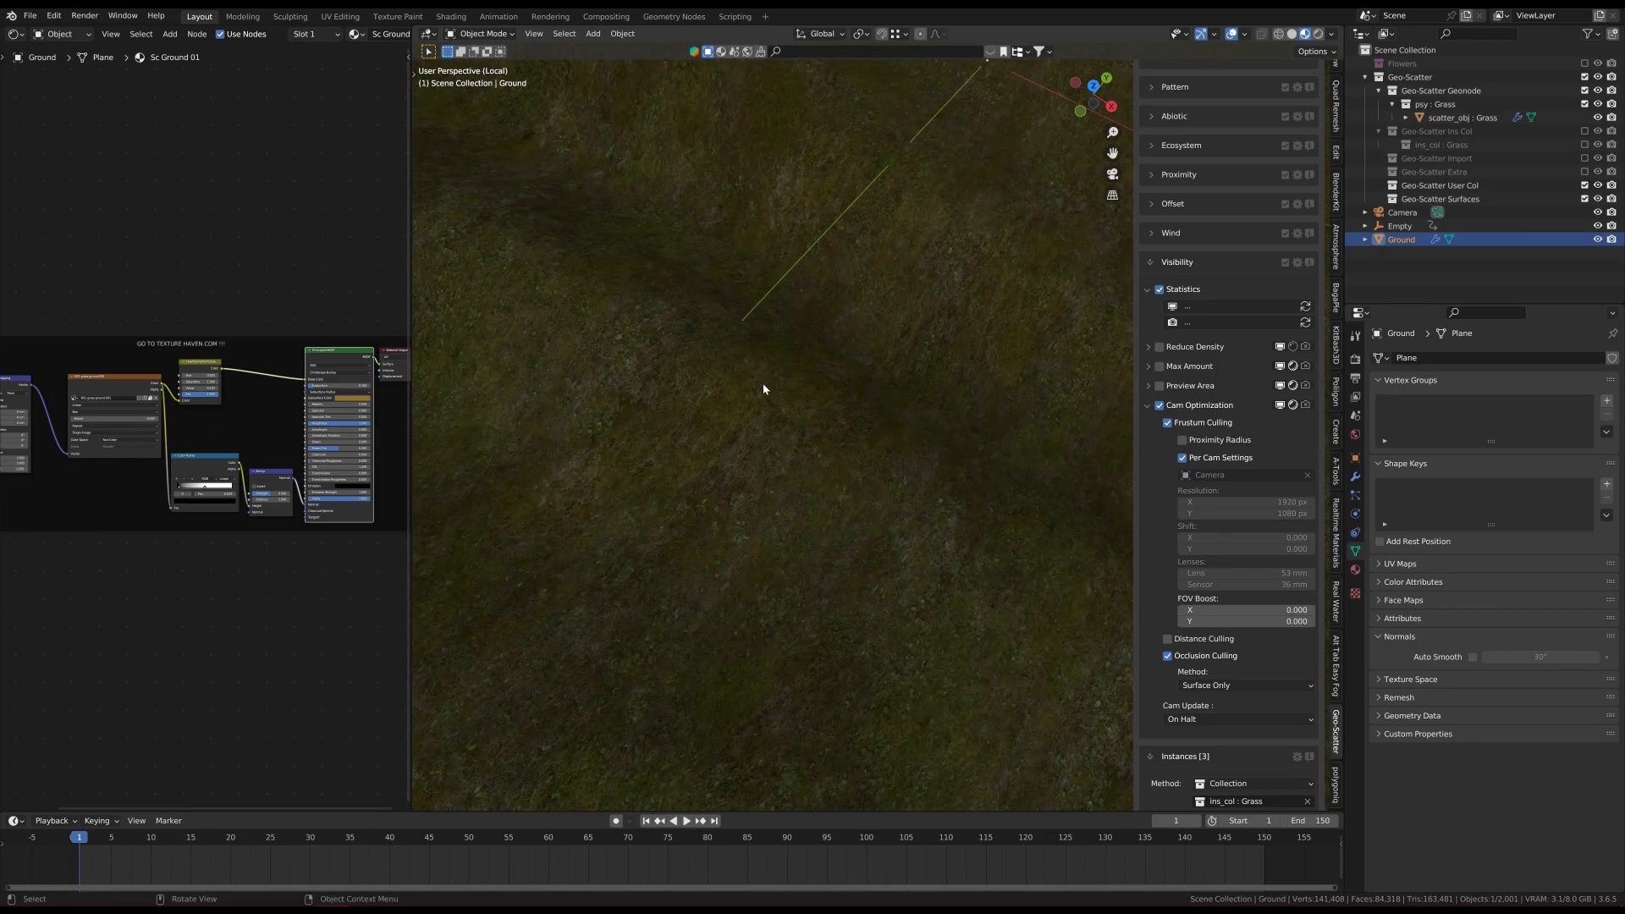
scroll(672, 436, "down", 5)
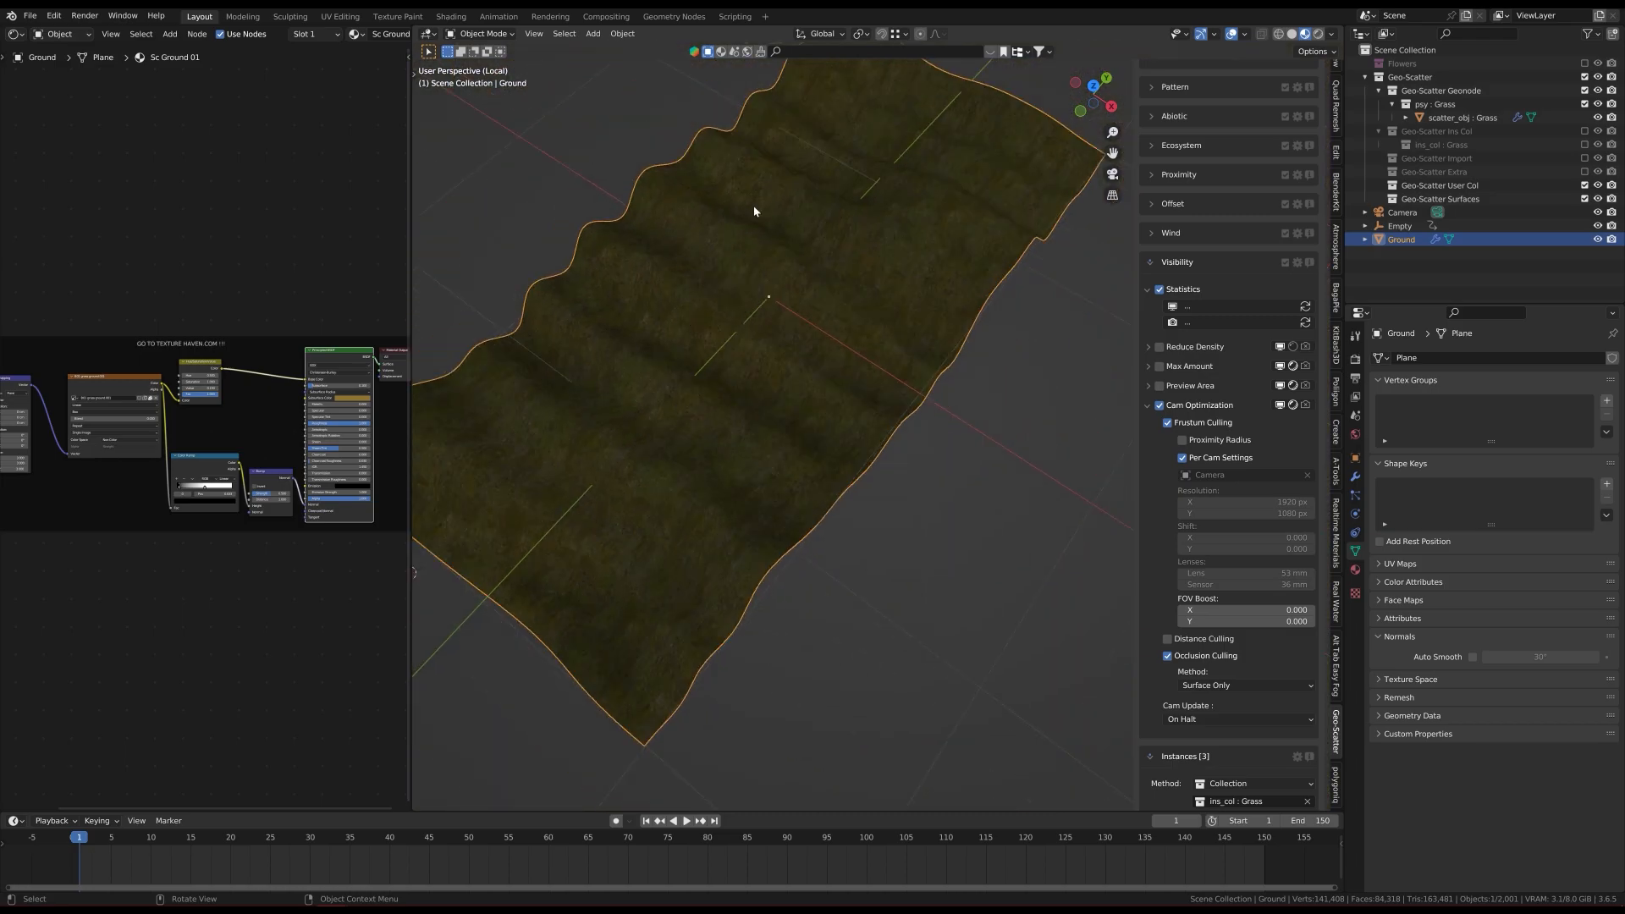
middle_click_drag(685, 500, 687, 432)
scroll(687, 477, "up", 2)
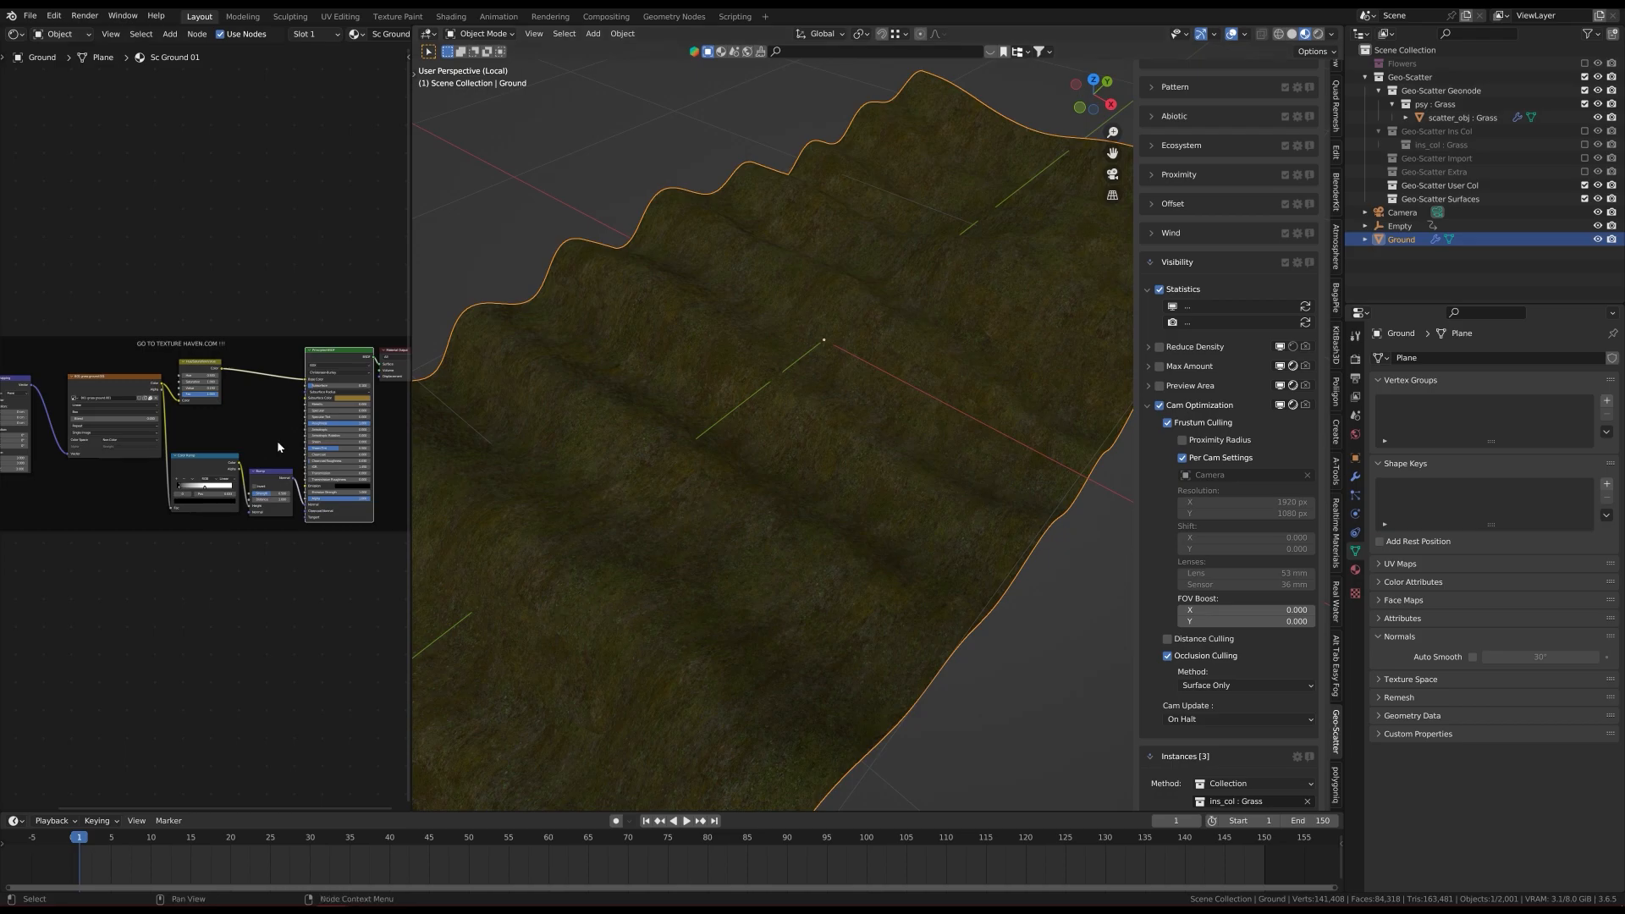
Step: Connect the Texture Coordinate node's Object output to the Mapping node's Vector input in the ground material
scroll(107, 419, "up", 4)
middle_click_drag(102, 430, 235, 440)
scroll(216, 425, "up", 4)
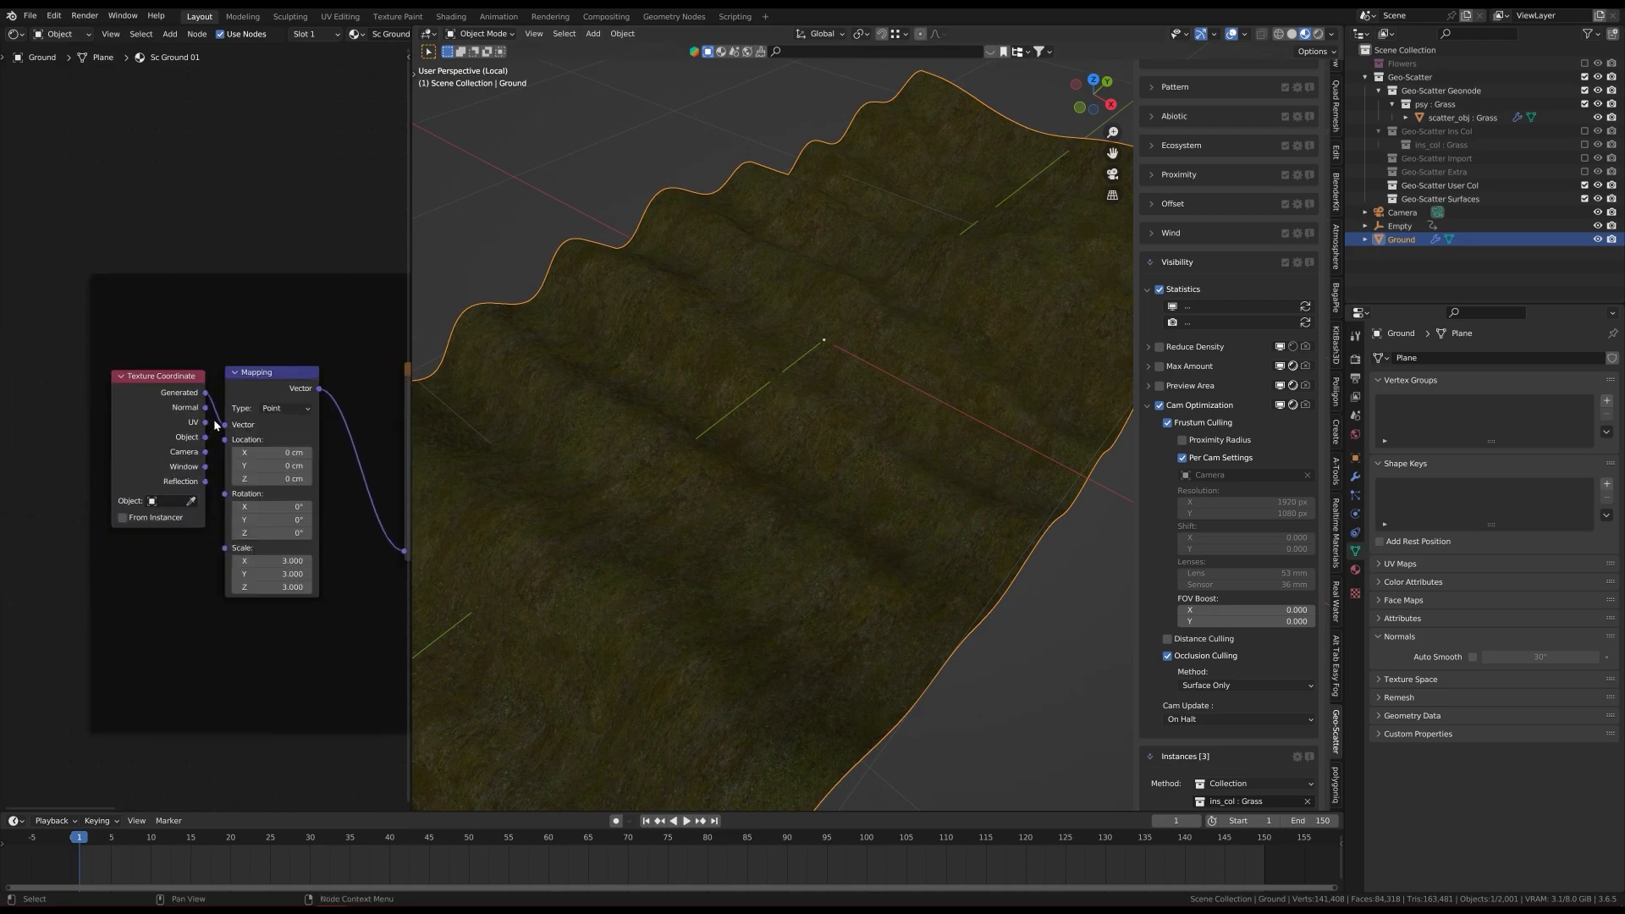
left_click_drag(201, 445, 229, 426)
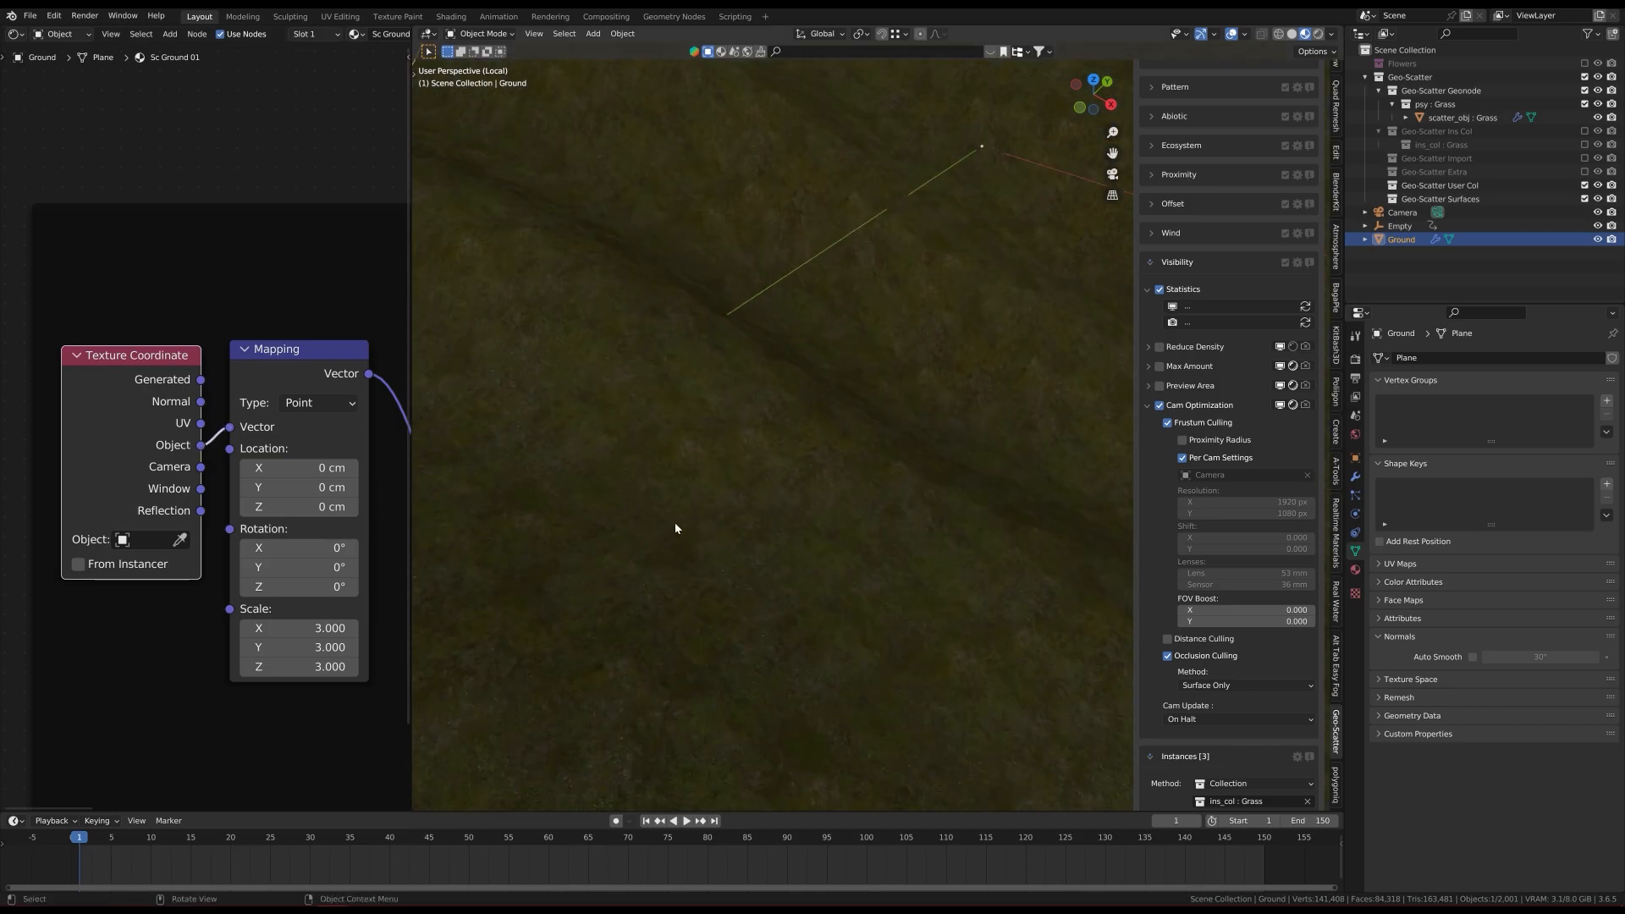
left_click_drag(200, 380, 229, 427)
scroll(723, 465, "down", 3)
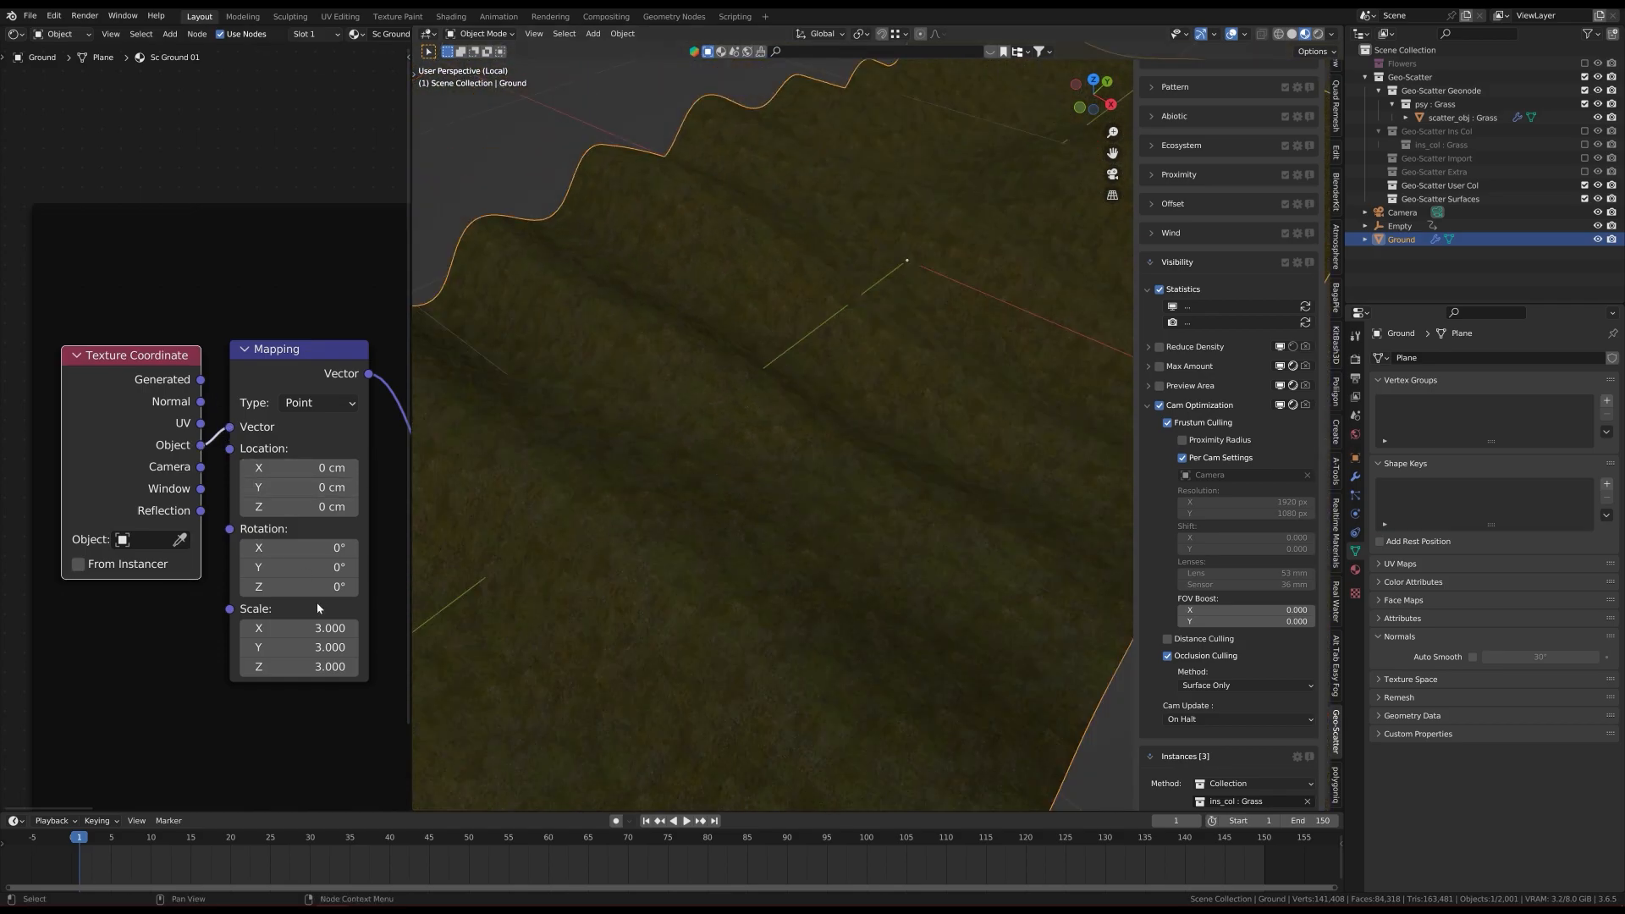
Step: Set the Mapping node's X, Y and Z scale to 0.590 and check the ground texture
left_click_drag(303, 628, 82, 667)
middle_click_drag(648, 623, 704, 535)
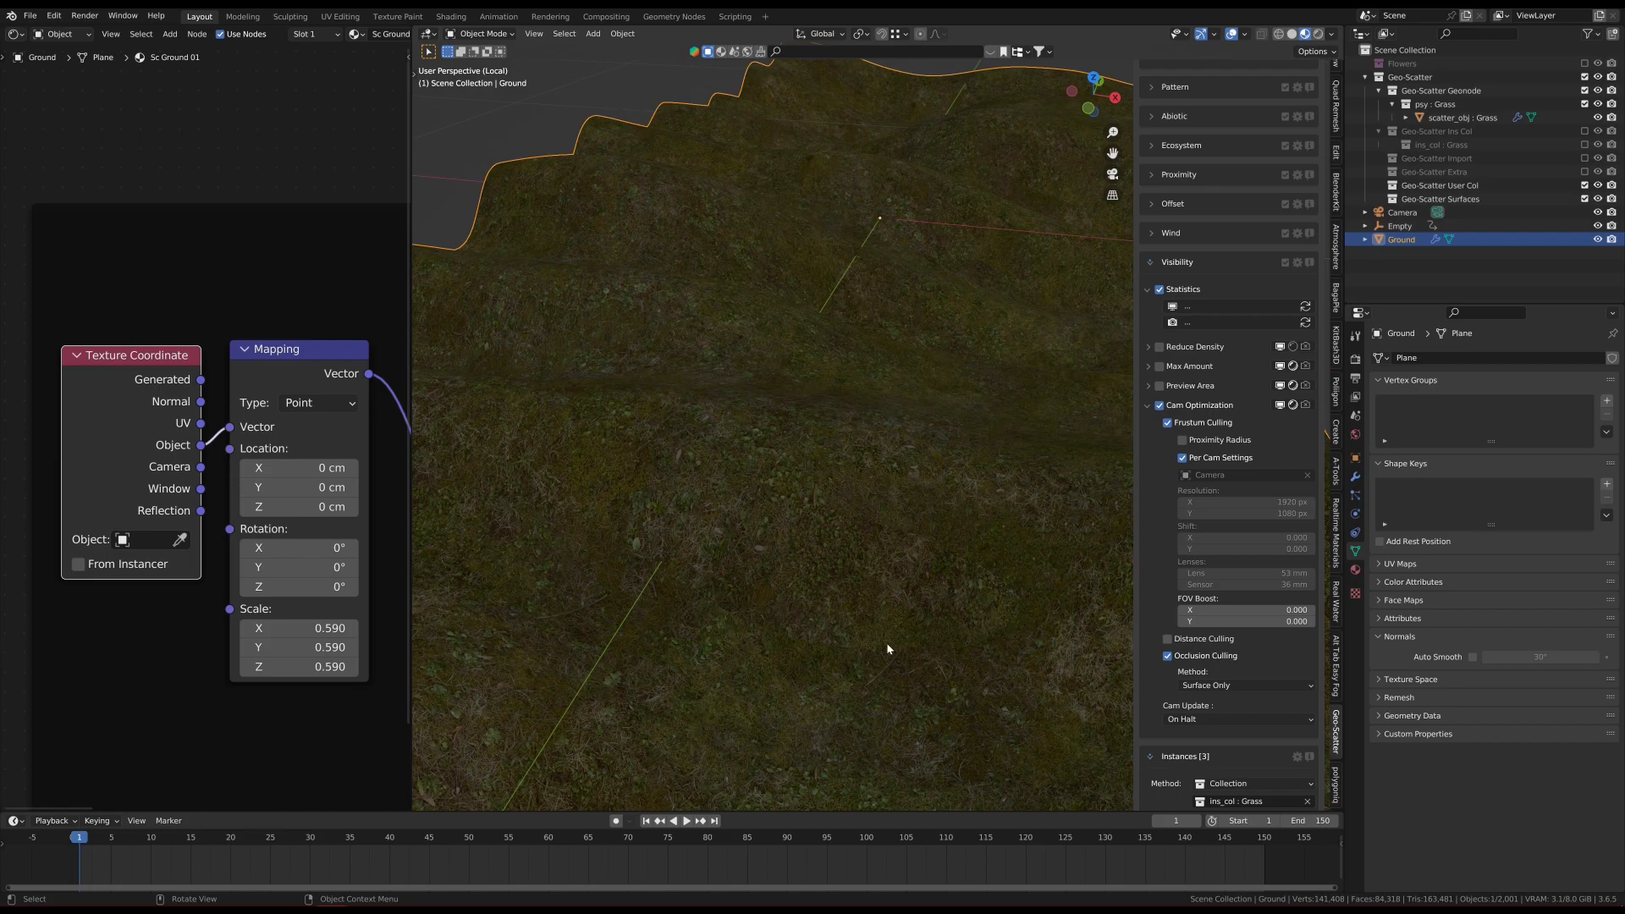
middle_click_drag(890, 538, 699, 461)
scroll(815, 423, "down", 2)
Step: Leave Local View, return the viewport to Solid shading, and save the file
key("KP_Divide")
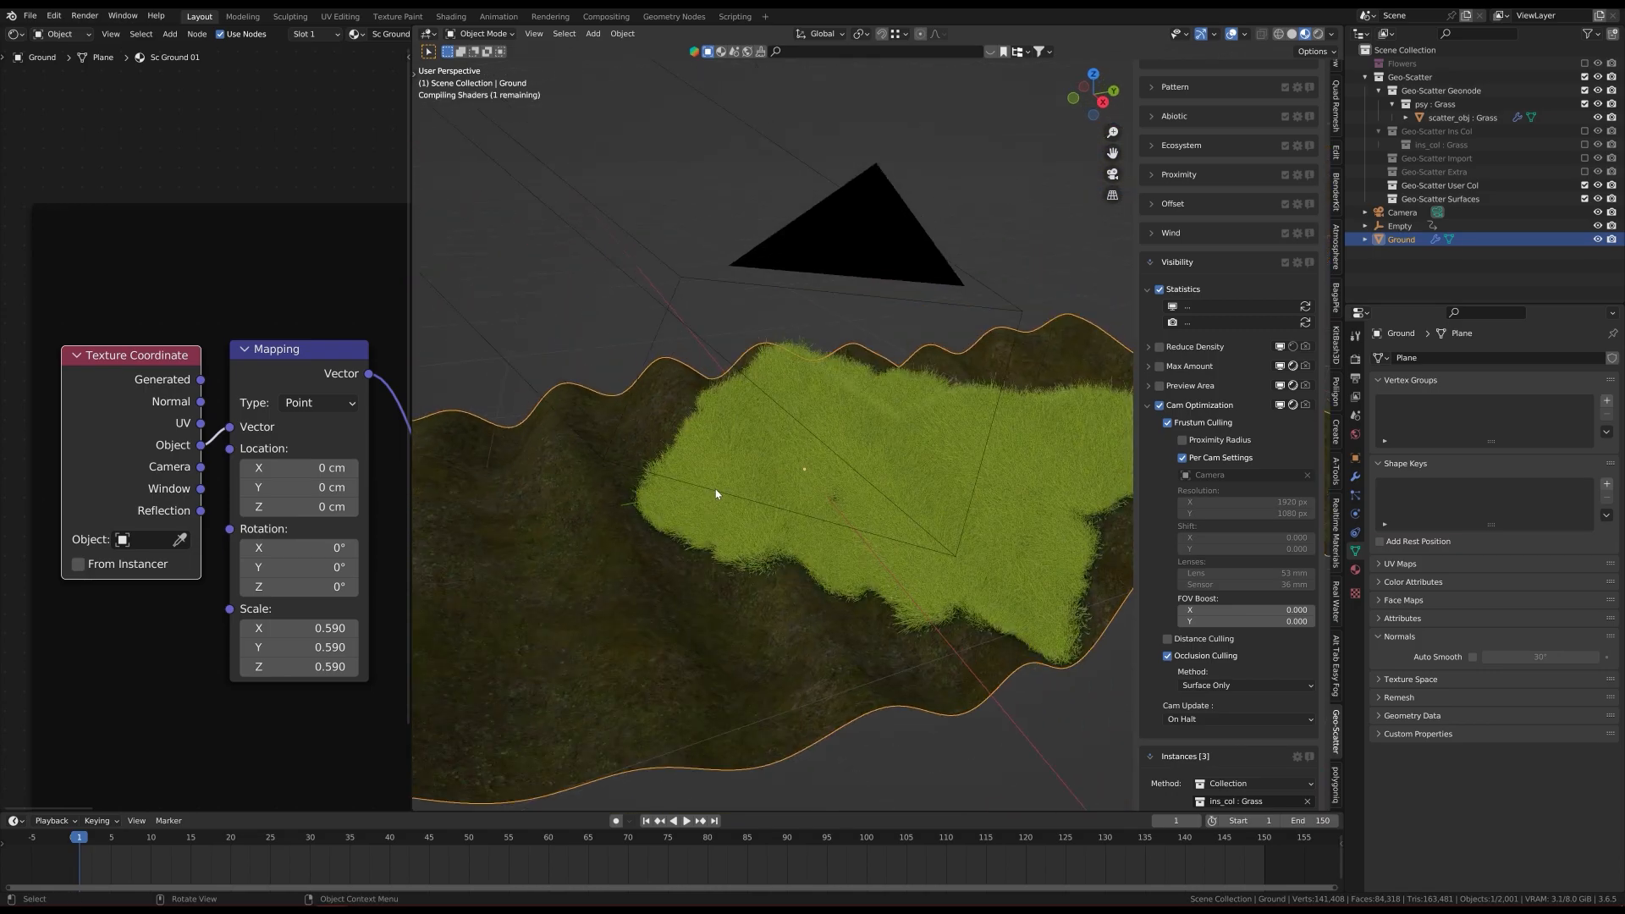
middle_click_drag(993, 514, 917, 526)
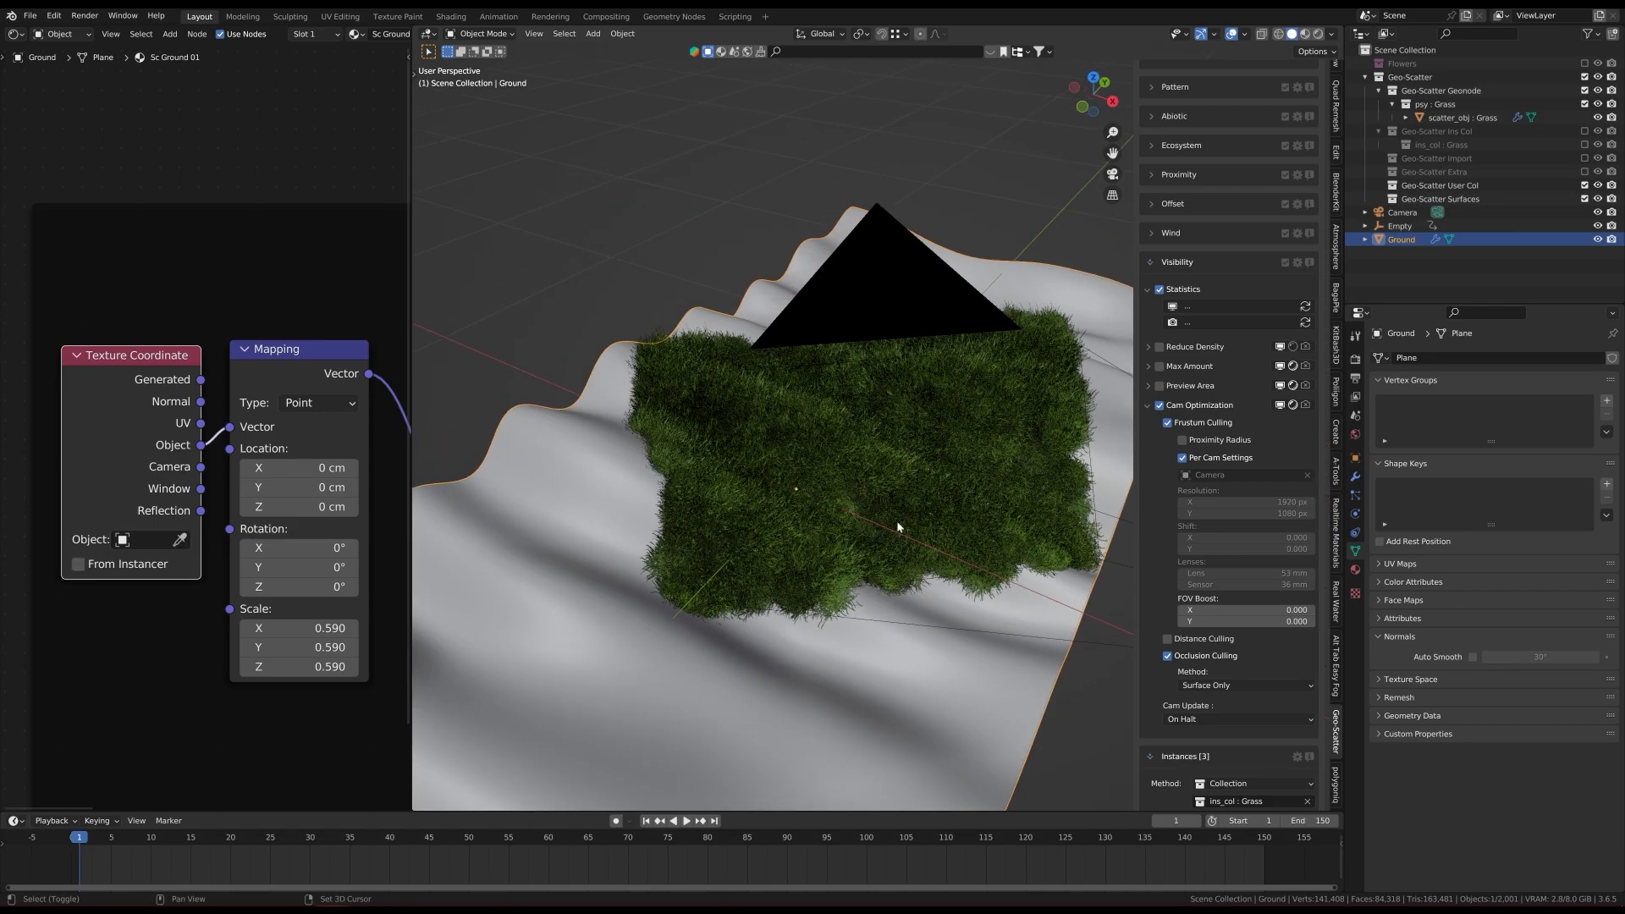
key("ctrl+s")
scroll(765, 507, "up", 4)
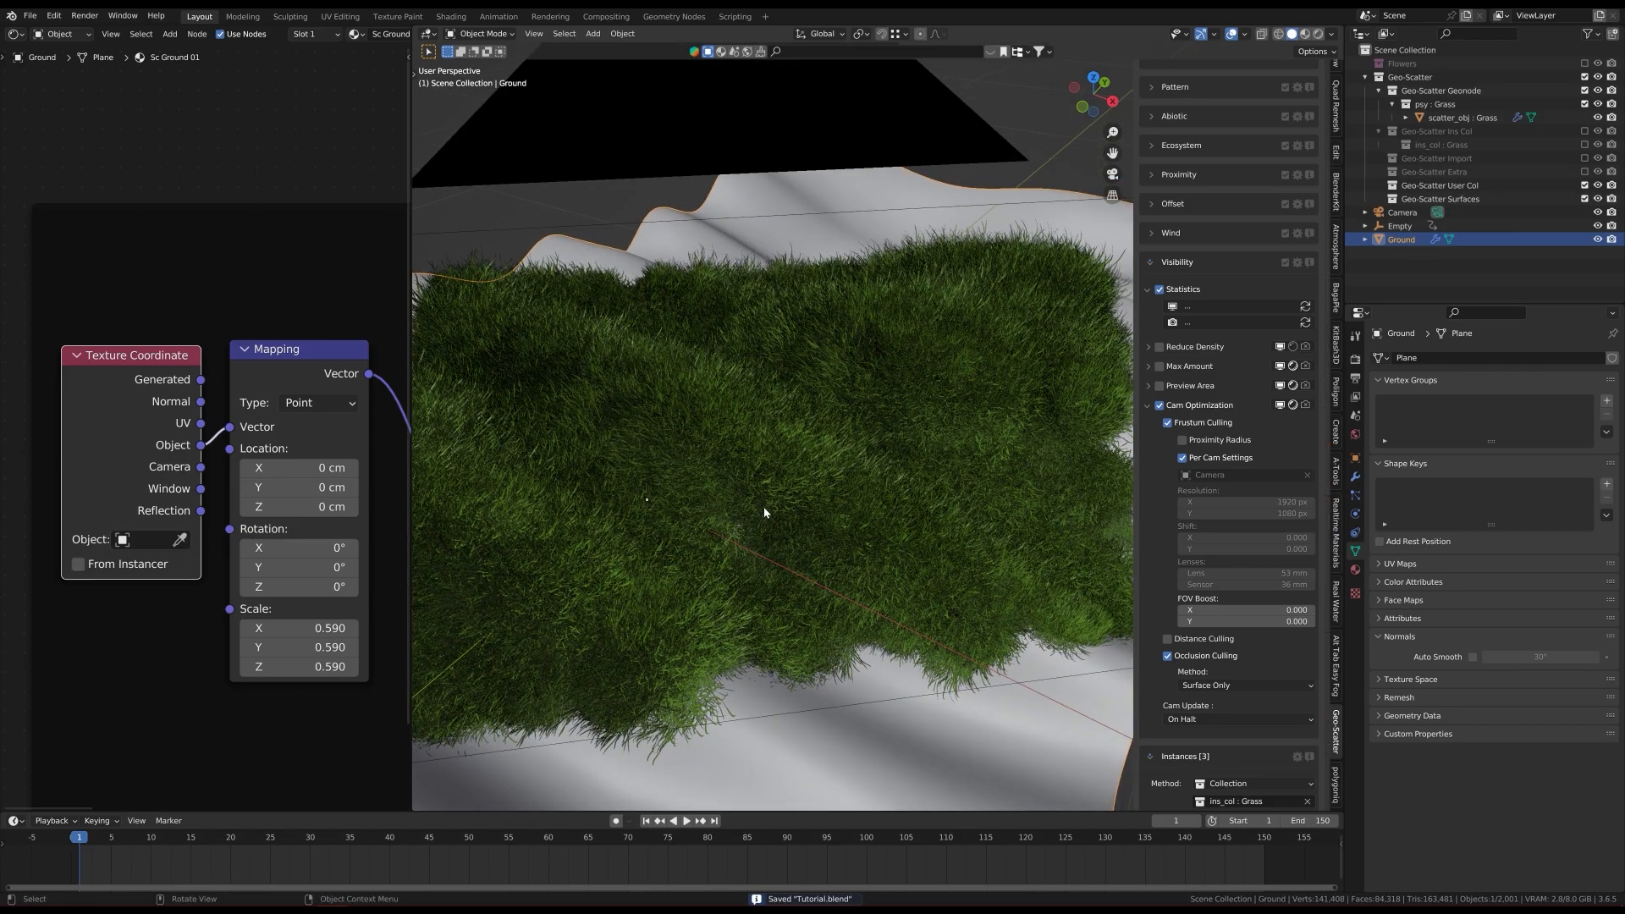
Step: Close the Shader Editor area by extending the 3D viewport over it
middle_click_drag(457, 105, 442, 143)
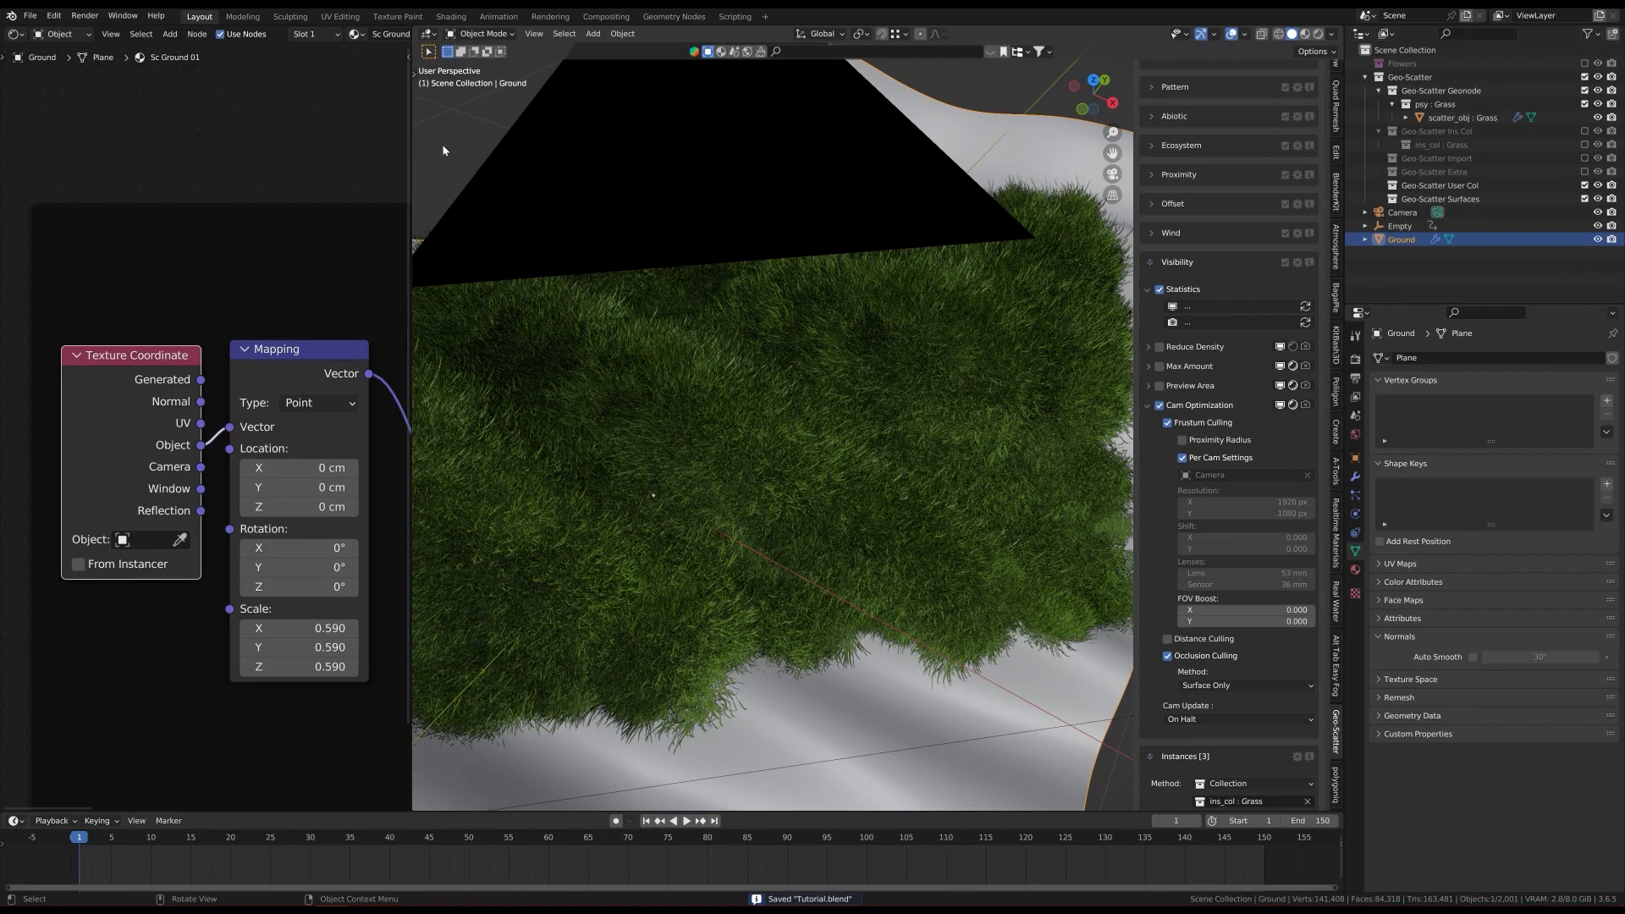
left_click_drag(417, 40, 381, 63)
scroll(530, 408, "down", 4)
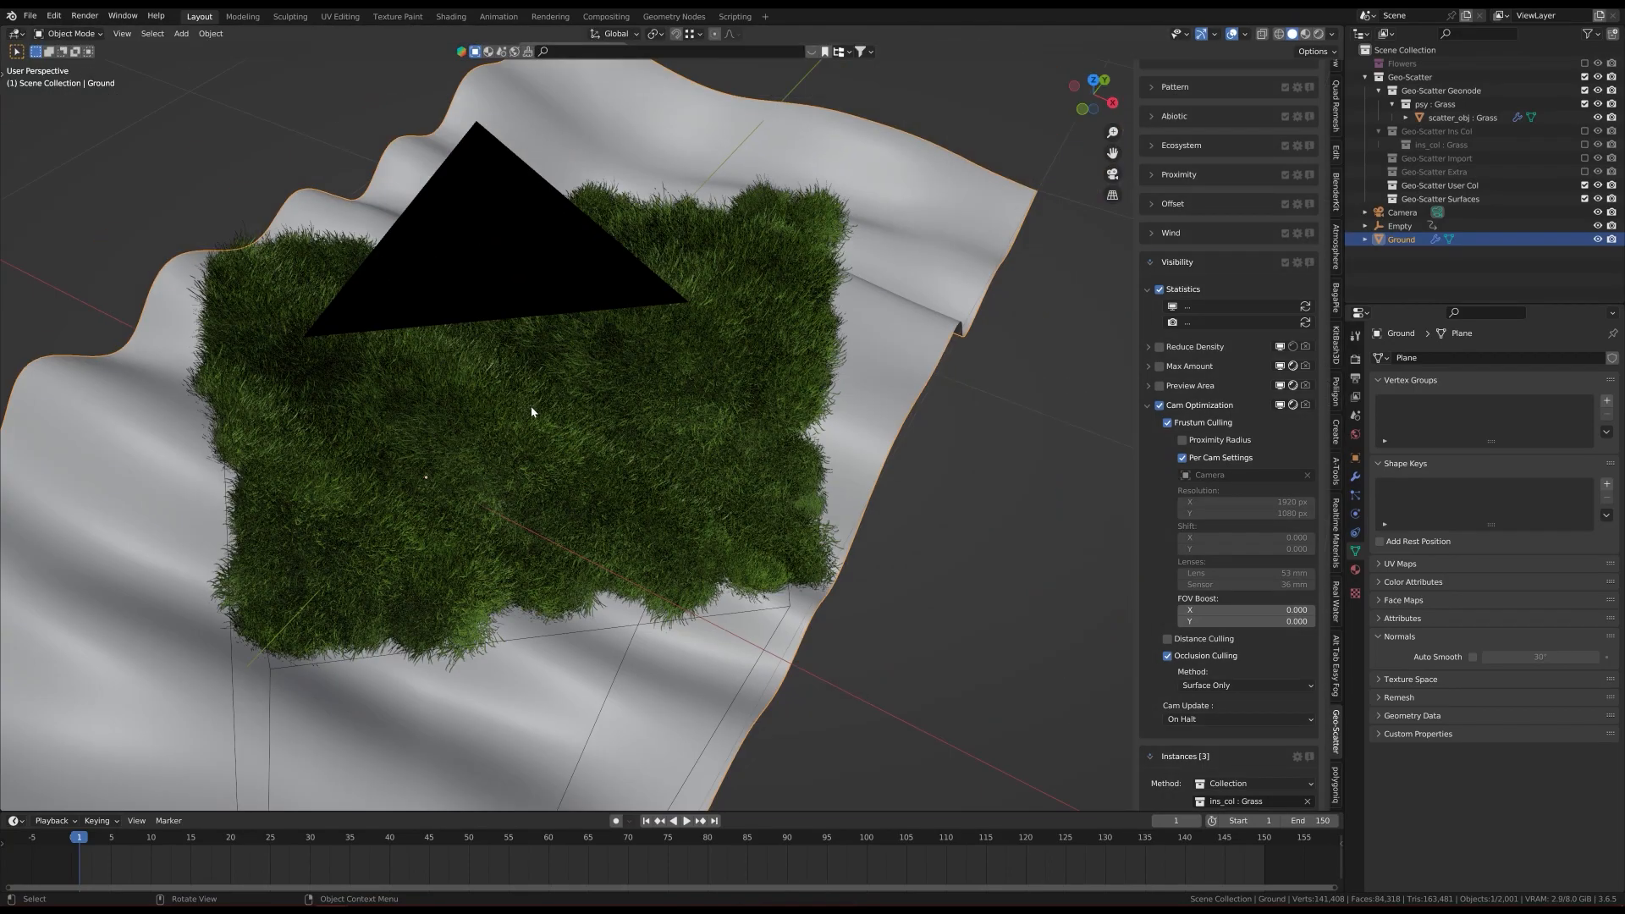
Step: Preview the grass through the camera in Rendered shading
middle_click_drag(566, 416, 442, 347)
key("KP_0")
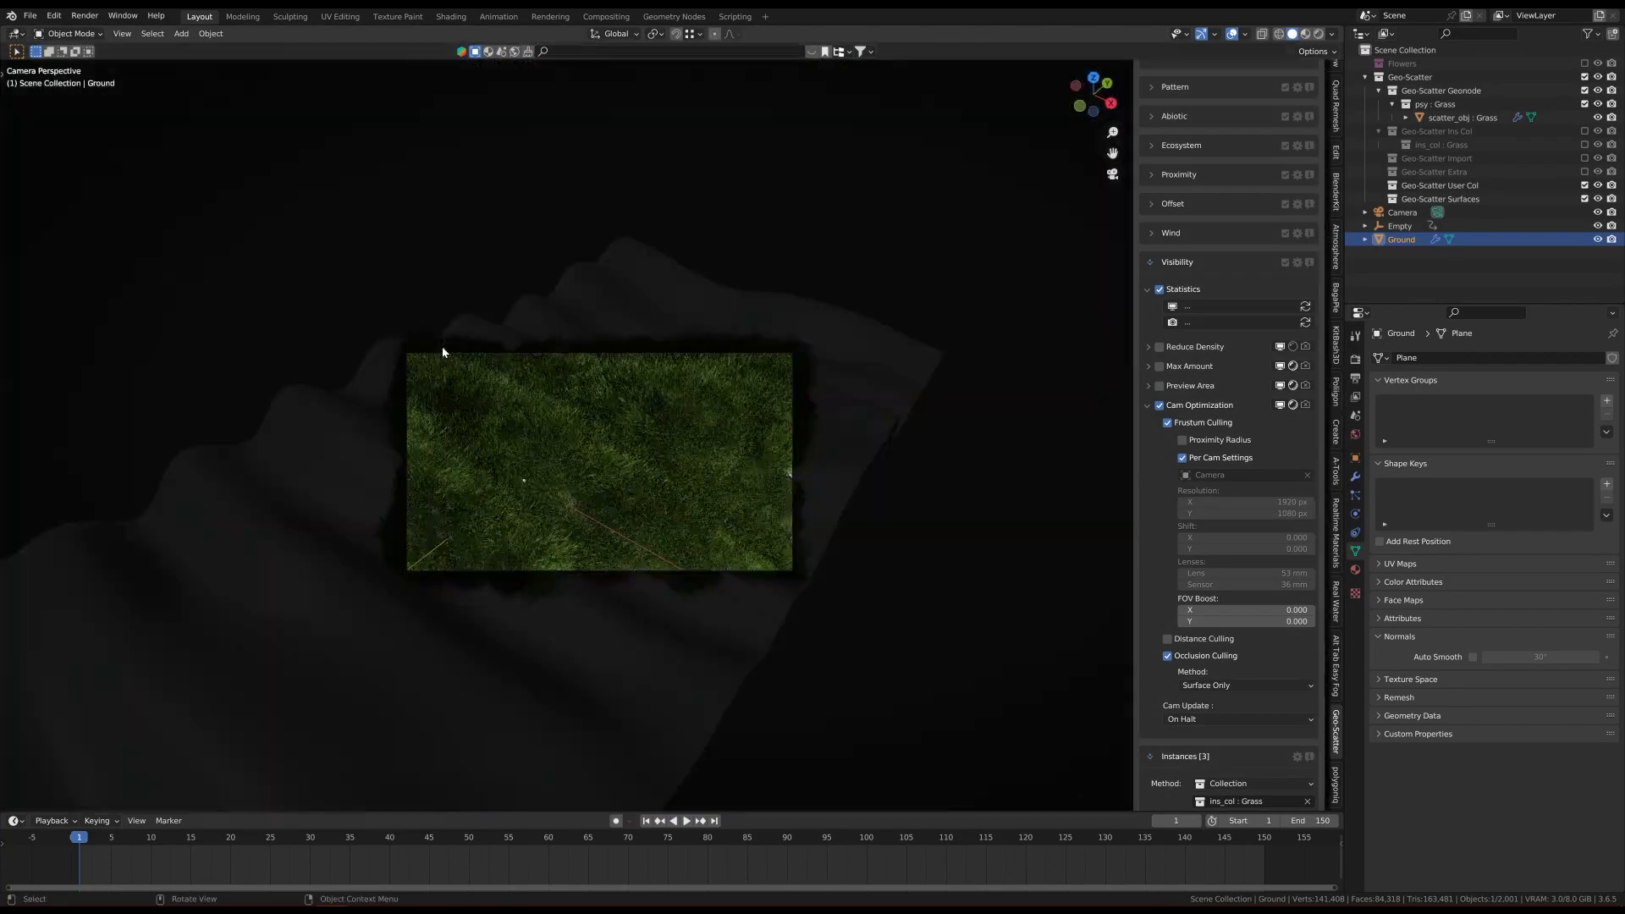
scroll(606, 476, "up", 5)
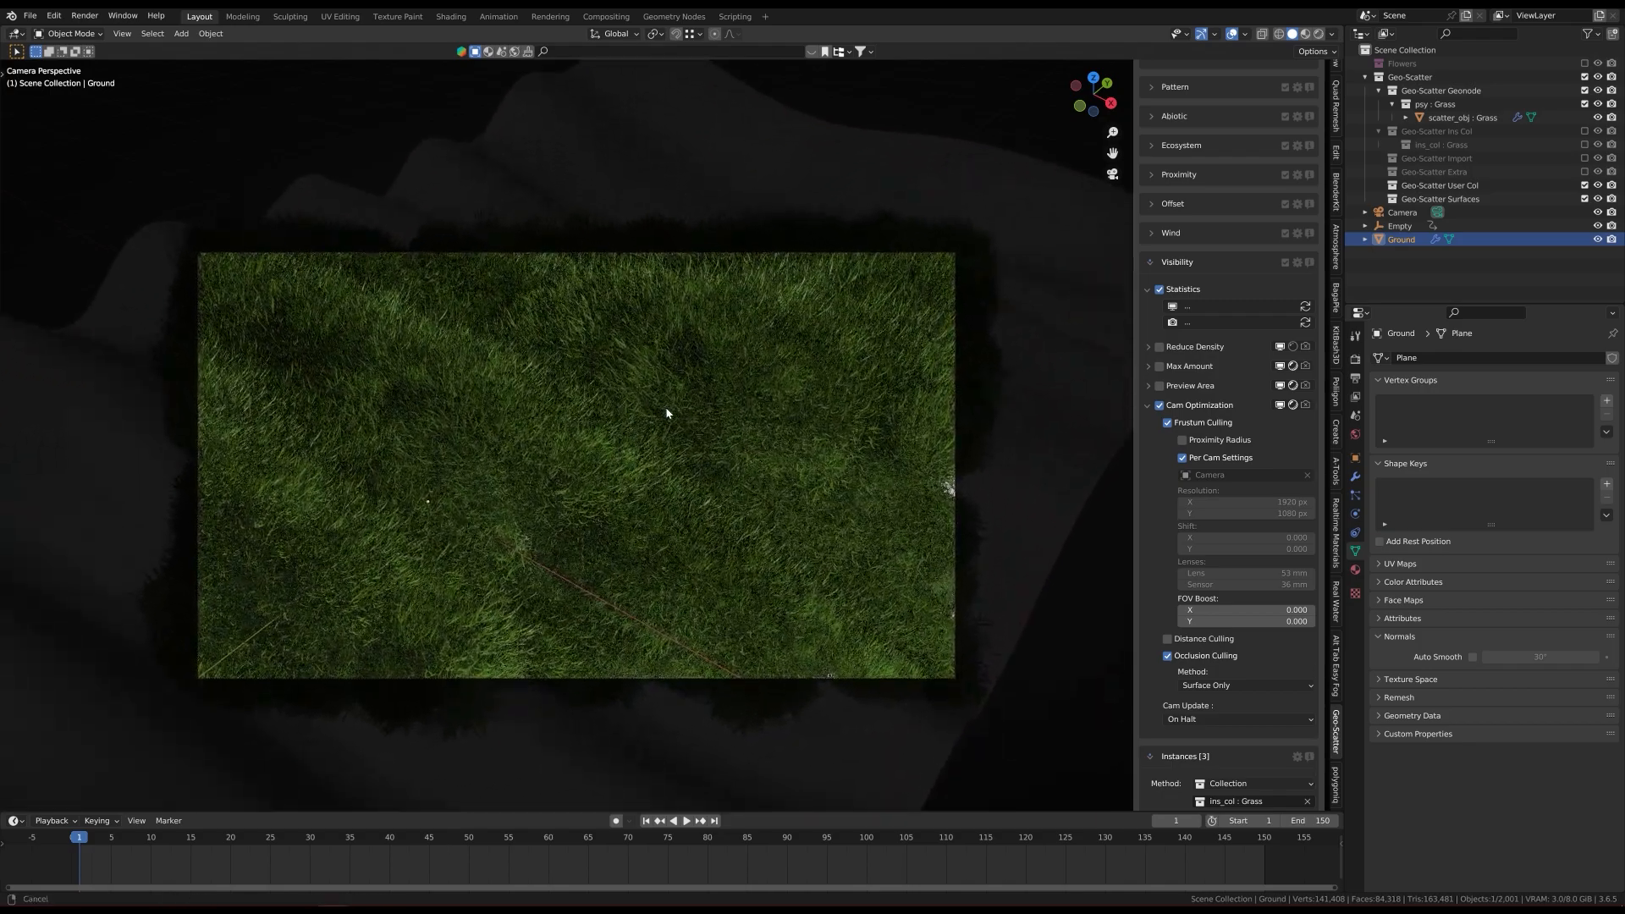
key("z")
left_click(635, 438)
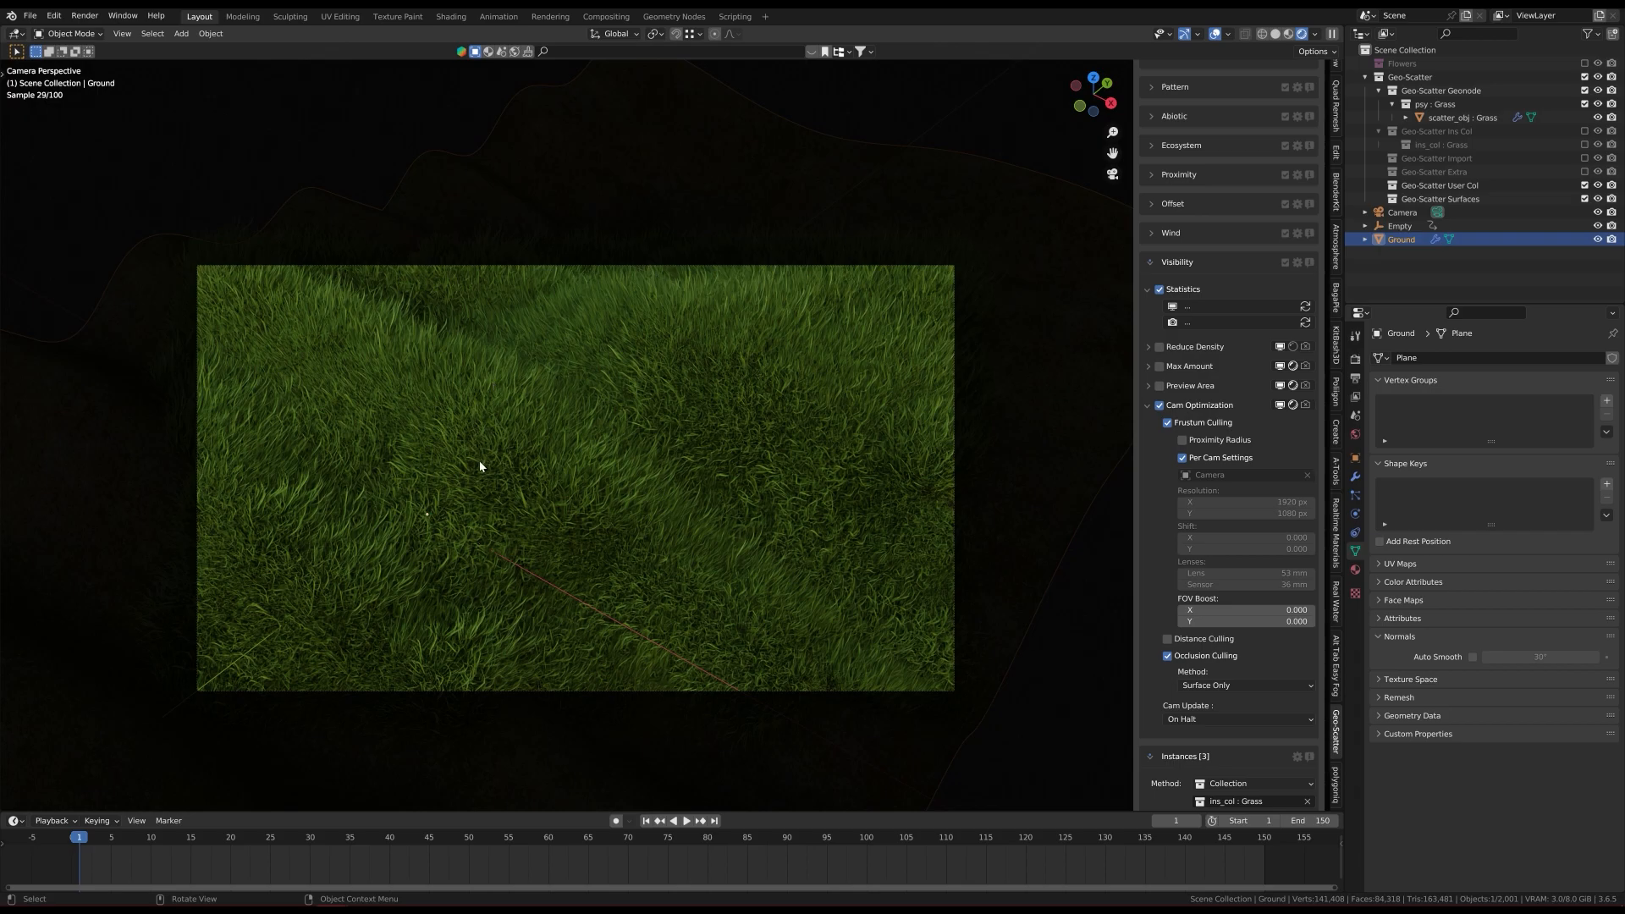
Step: Return to Solid shading and set the grass scatter's Default Scale factor to 0.21 on all axes
scroll(1217, 386, "up", 11)
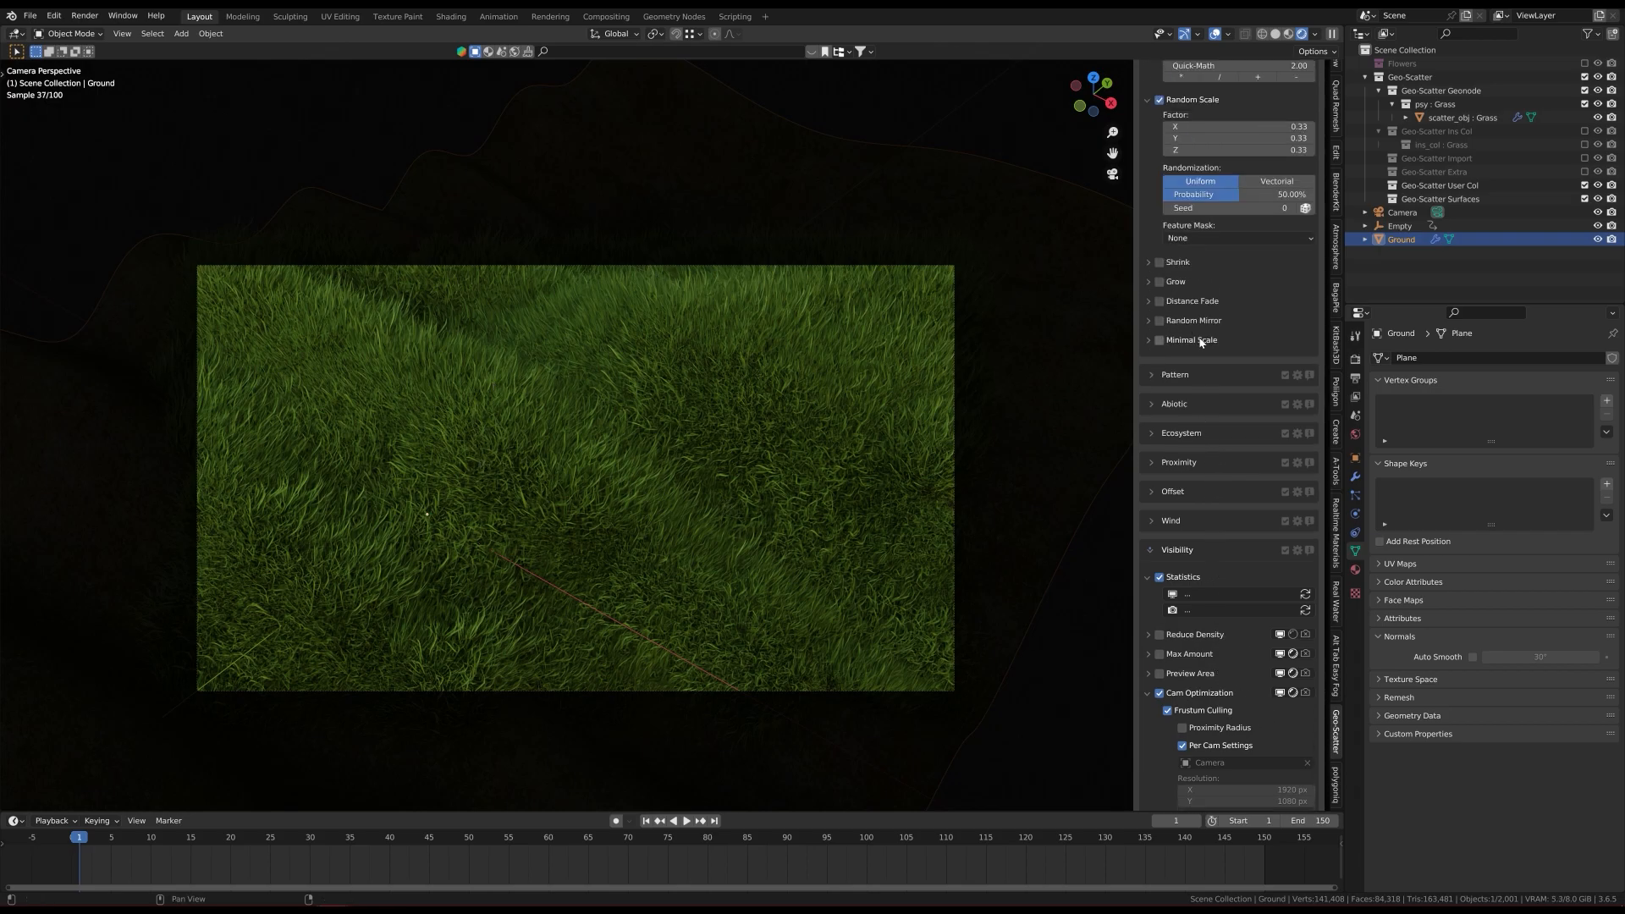
key("z")
scroll(1247, 308, "up", 2)
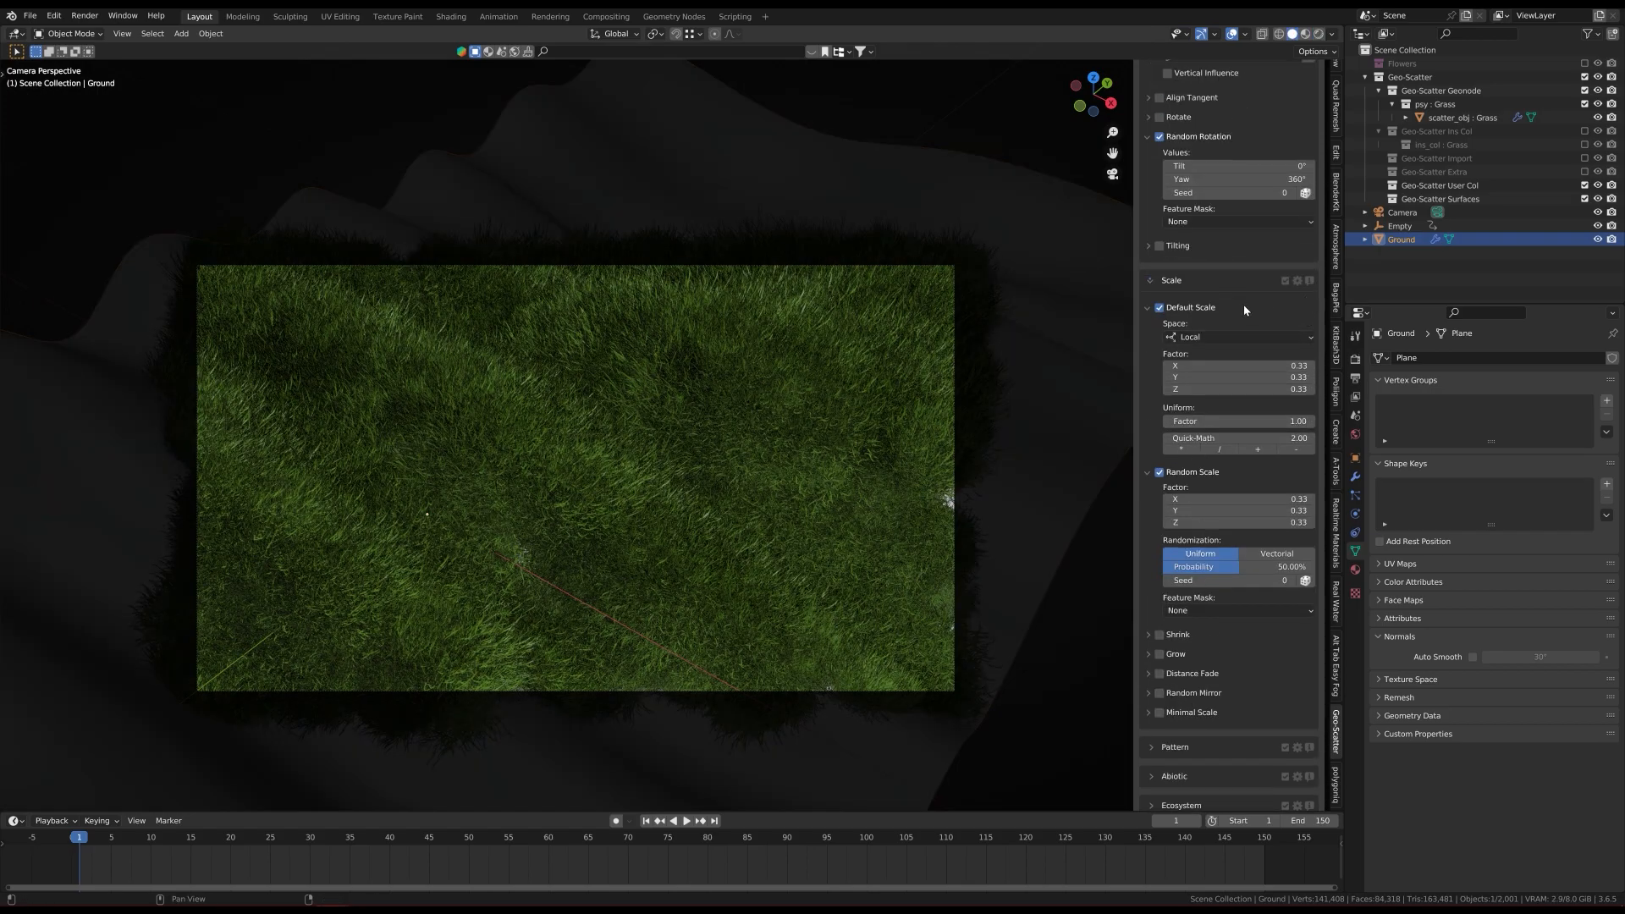
scroll(1234, 256, "up", 2)
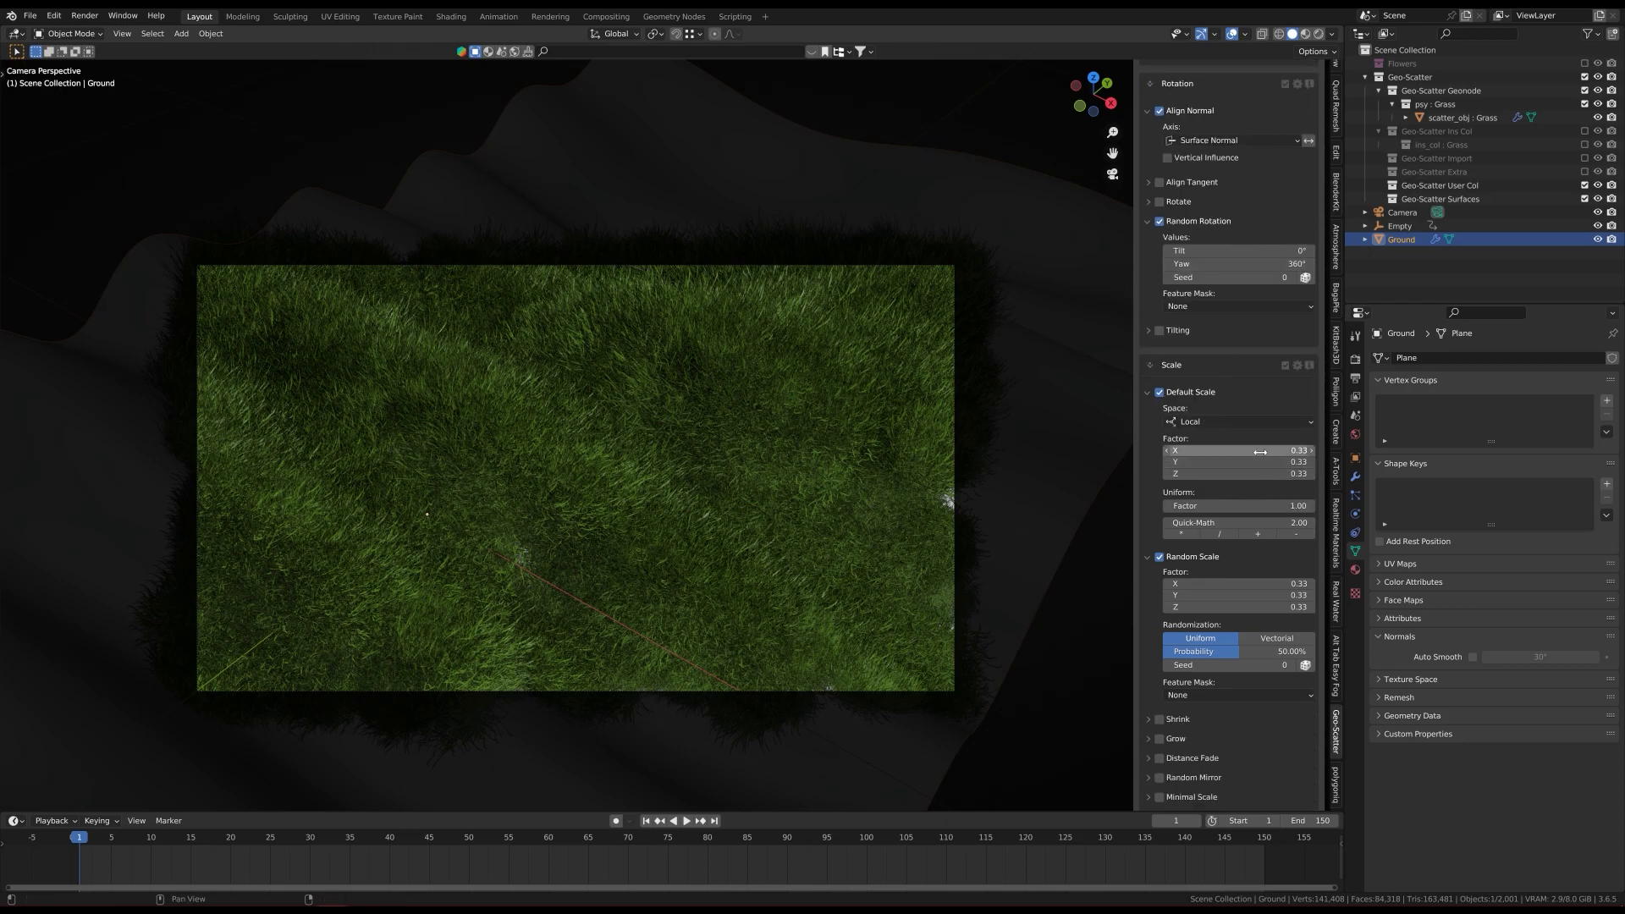
left_click_drag(1263, 452, 1176, 474)
Step: Try a grass distribution density of 6000 instances per UV square metre, and raise it to 7000
scroll(1262, 144, "up", 5)
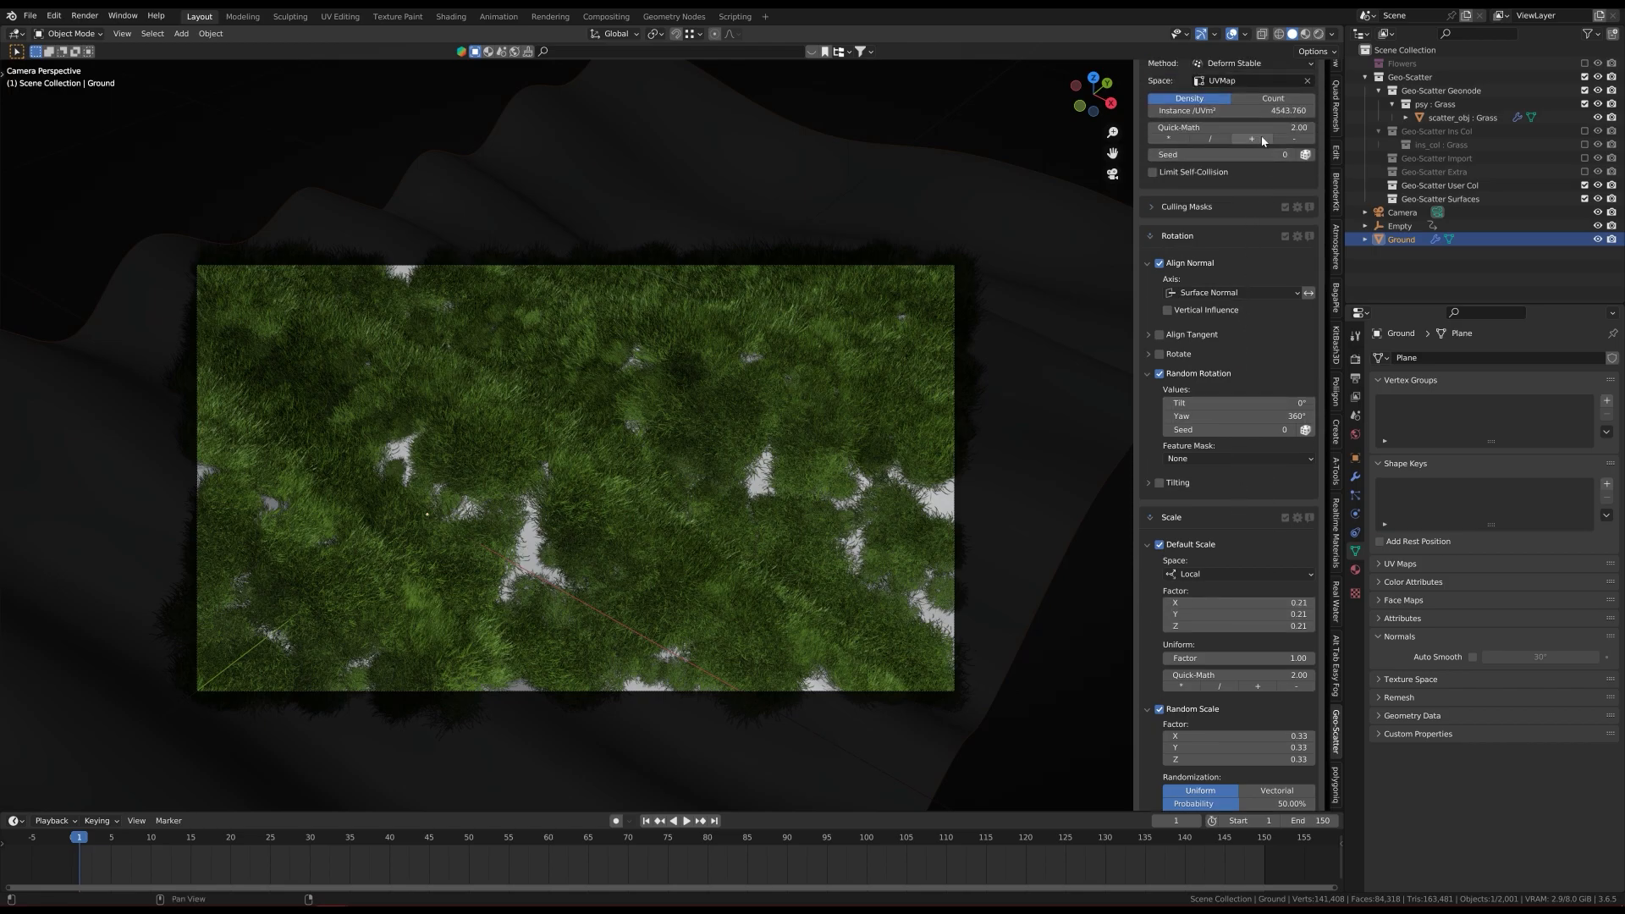
scroll(1261, 161, "up", 2)
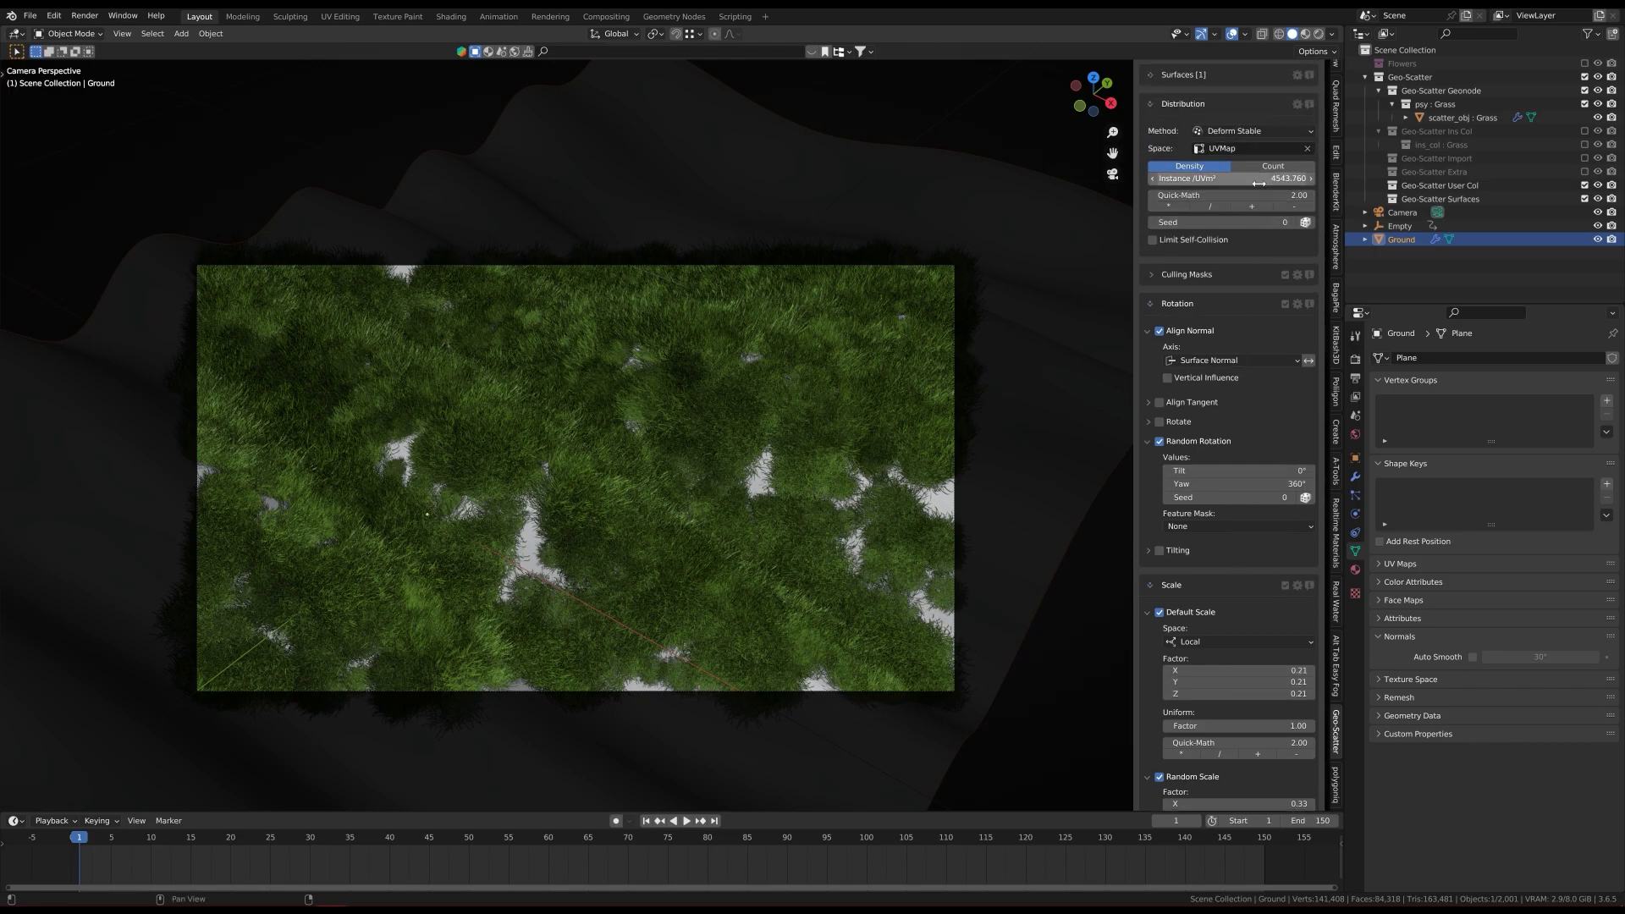
left_click(1259, 181)
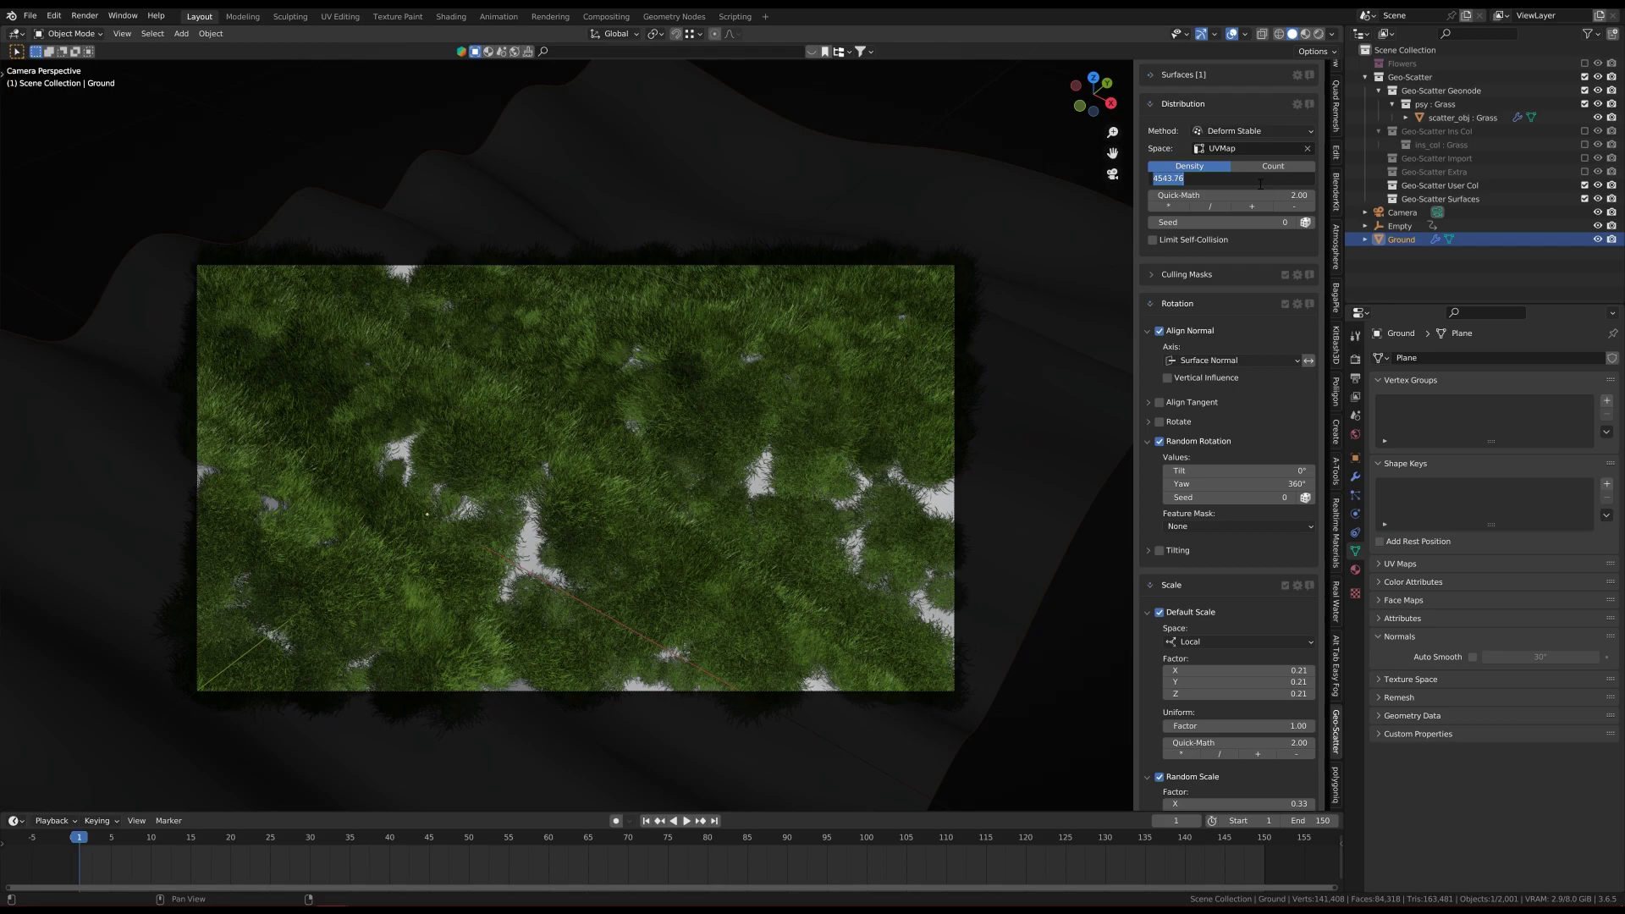
type("6000")
key("Return")
left_click(1259, 181)
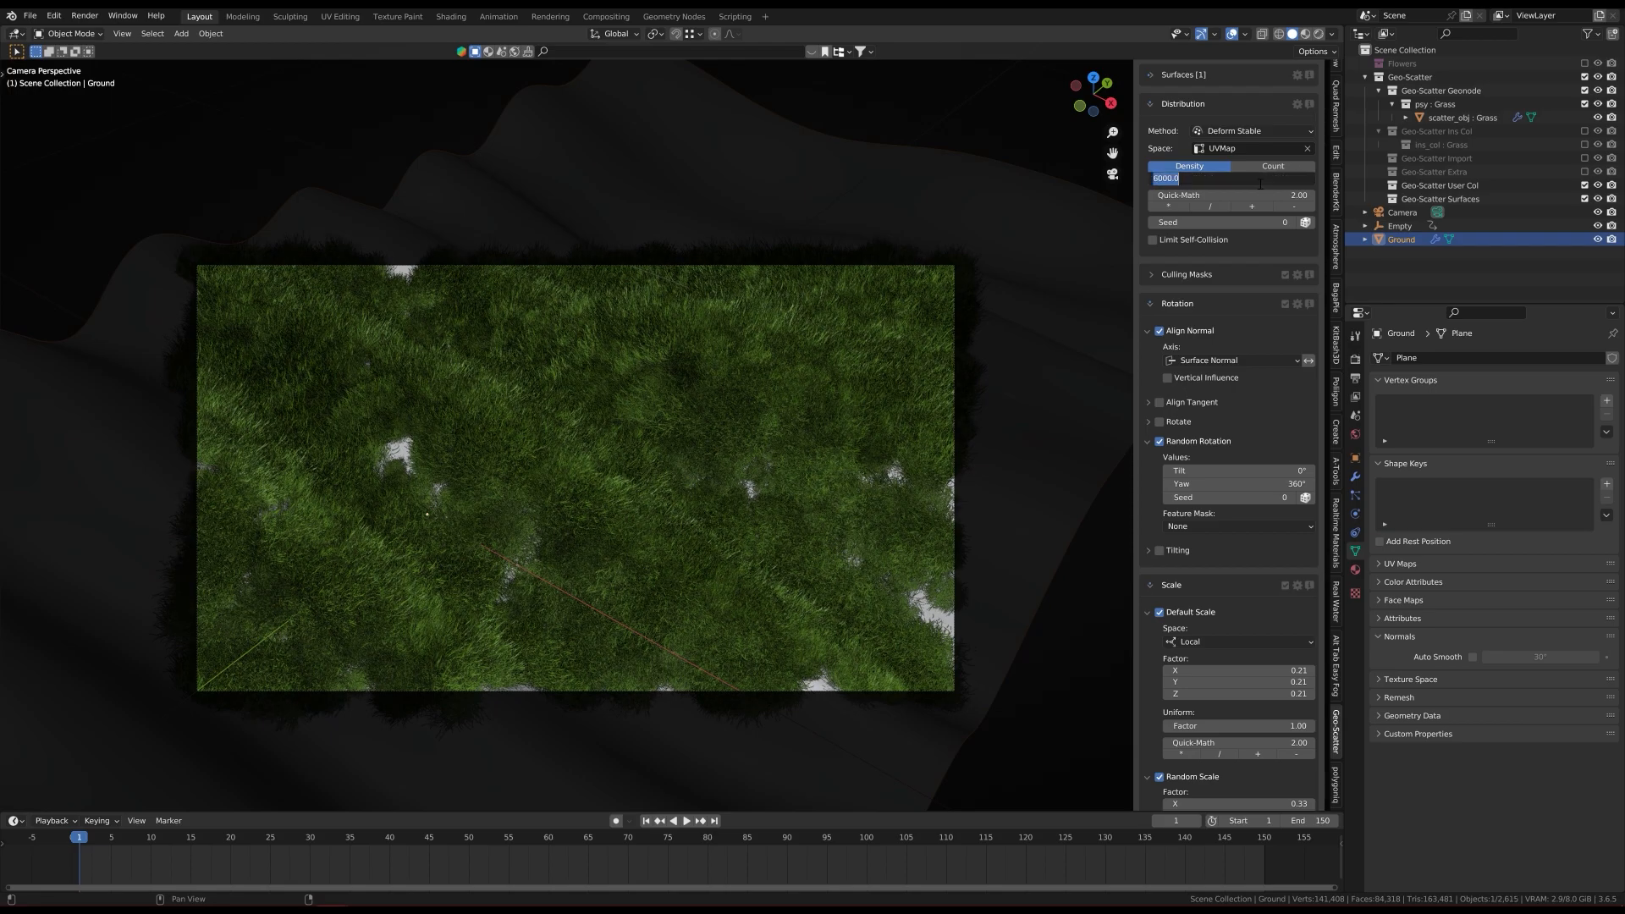
type("7000")
key("Return")
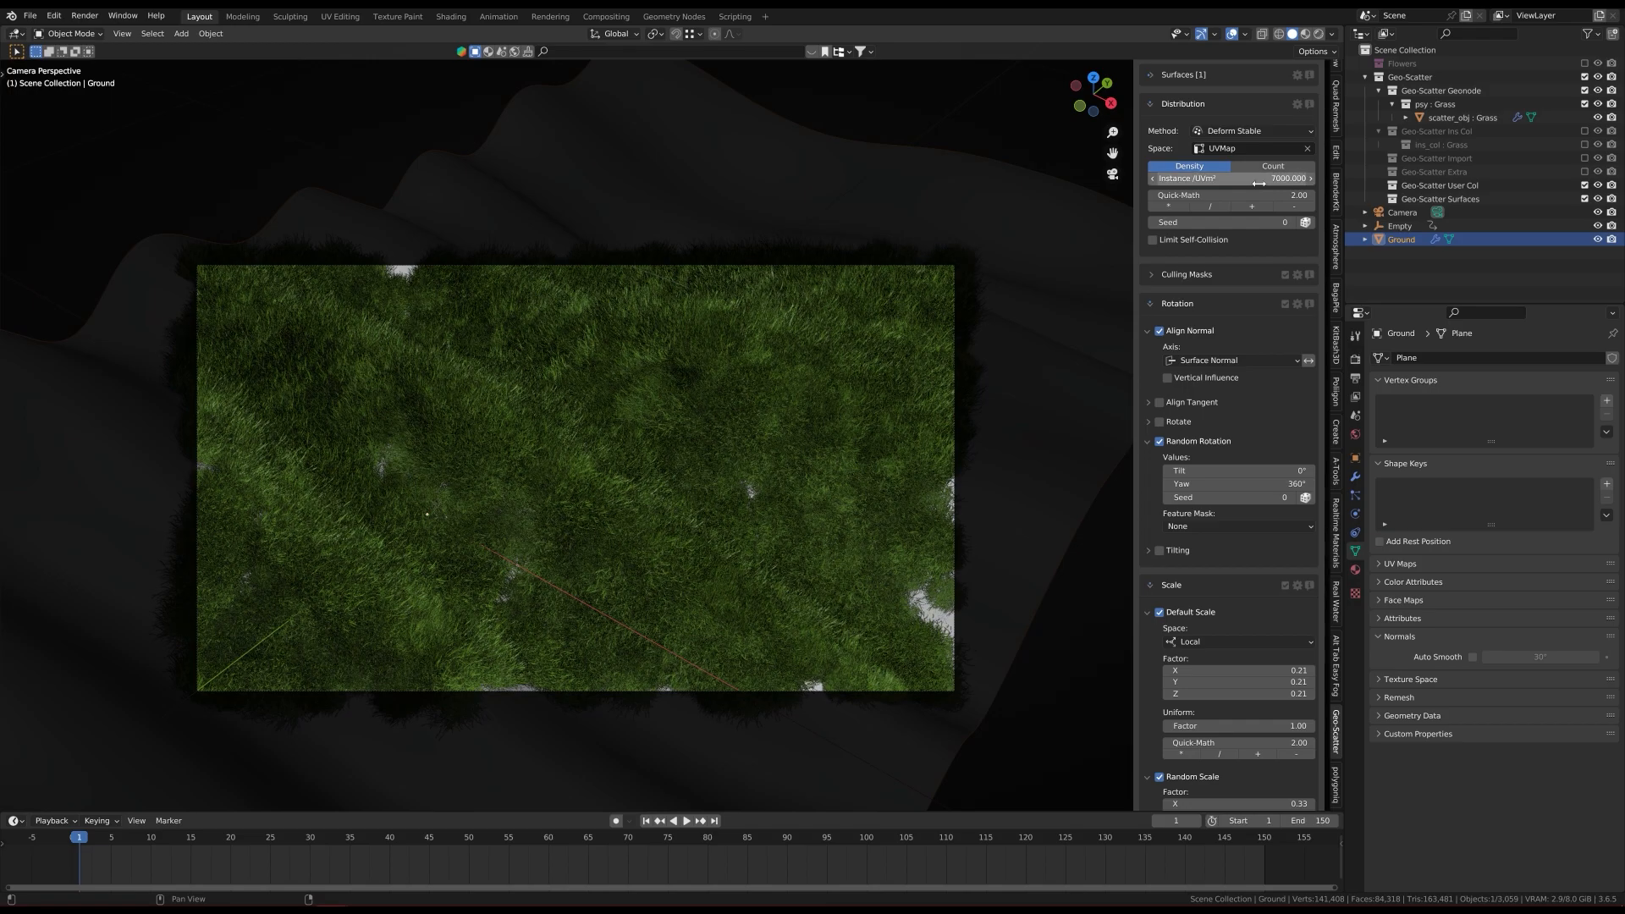
Step: Try a grass distribution density of 8000 instances per UV square metre, and raise it to 9000
mouse_move(749, 421)
middle_mouse_down()
mouse_move(602, 477)
mouse_move(519, 440)
mouse_move(714, 461)
mouse_move(707, 354)
mouse_move(765, 389)
mouse_move(737, 493)
middle_mouse_up()
key("KP_0")
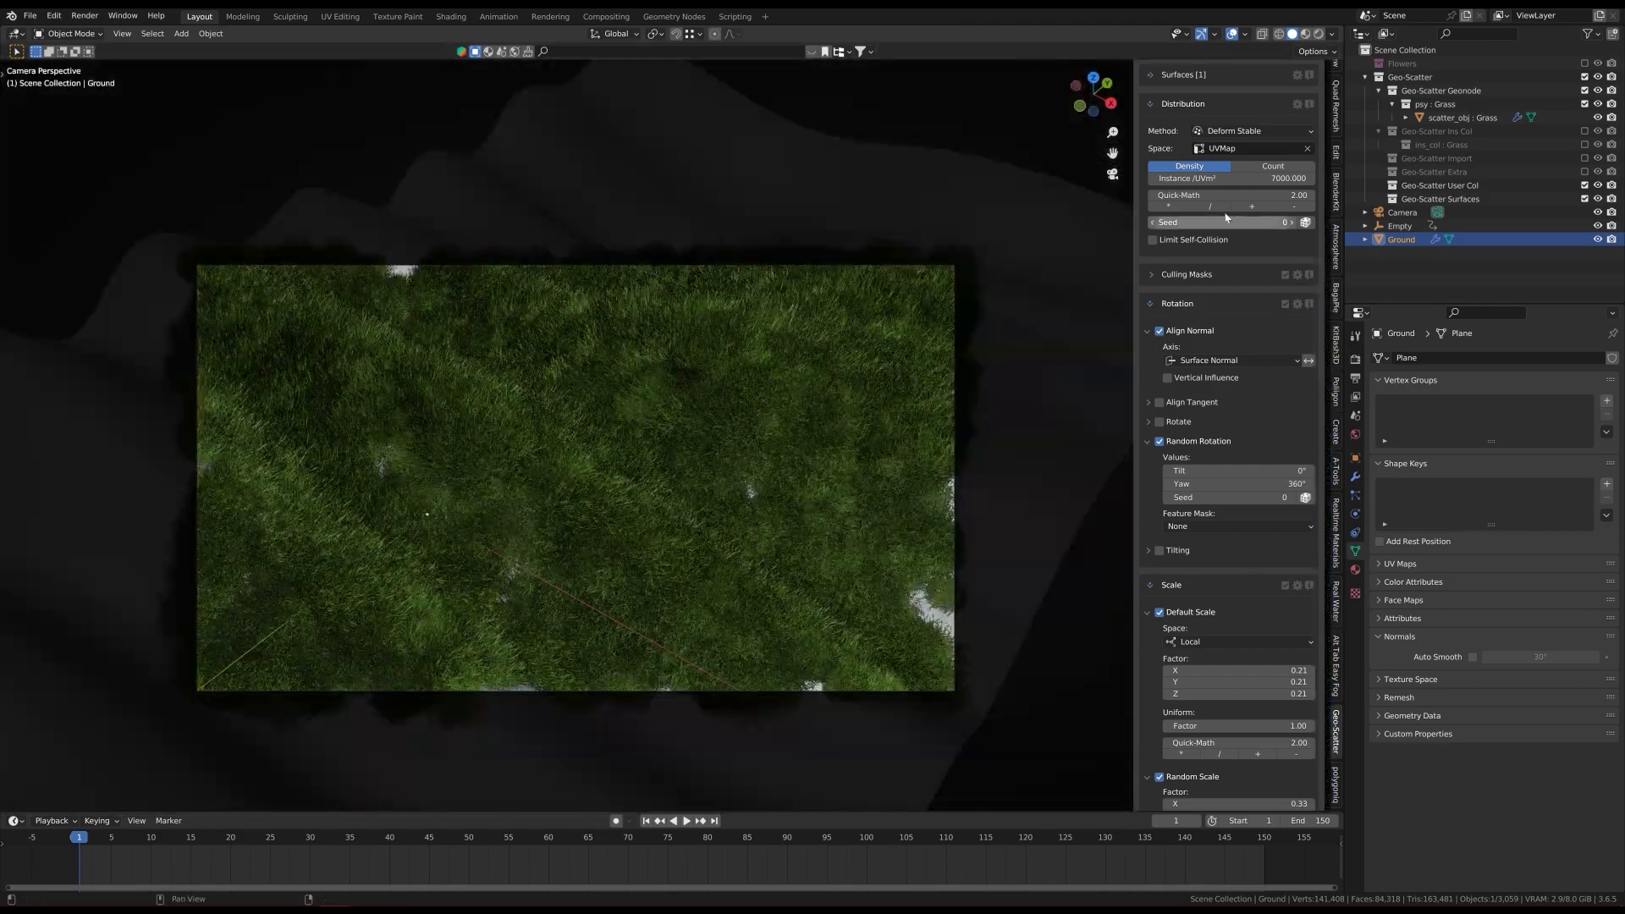
left_click(1261, 179)
type("8000")
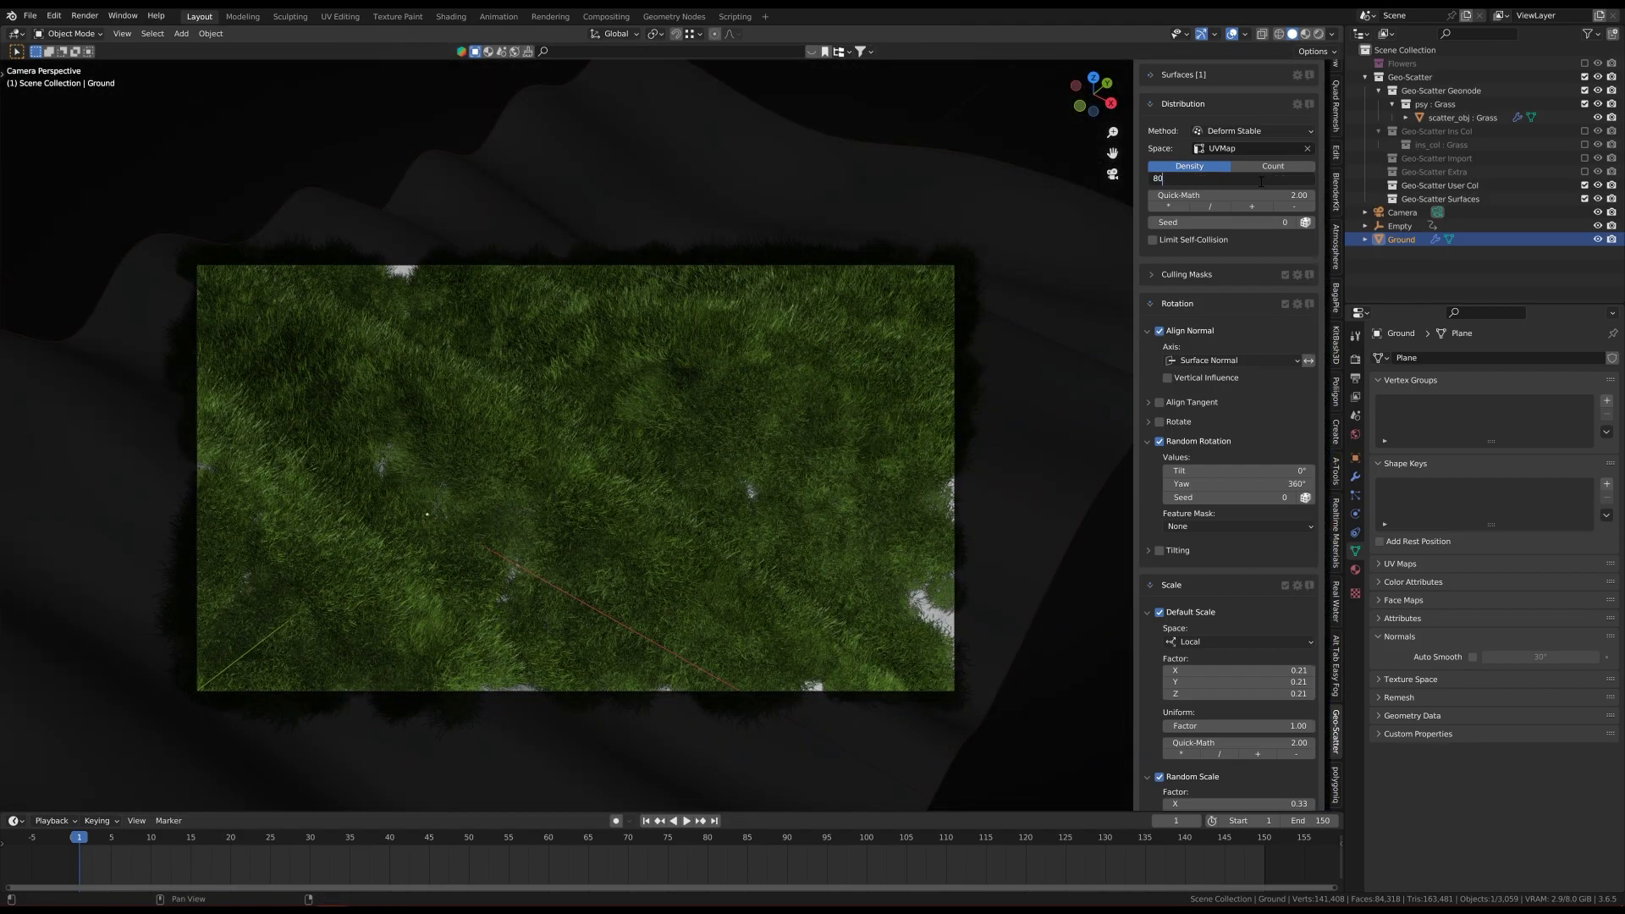
key("Return")
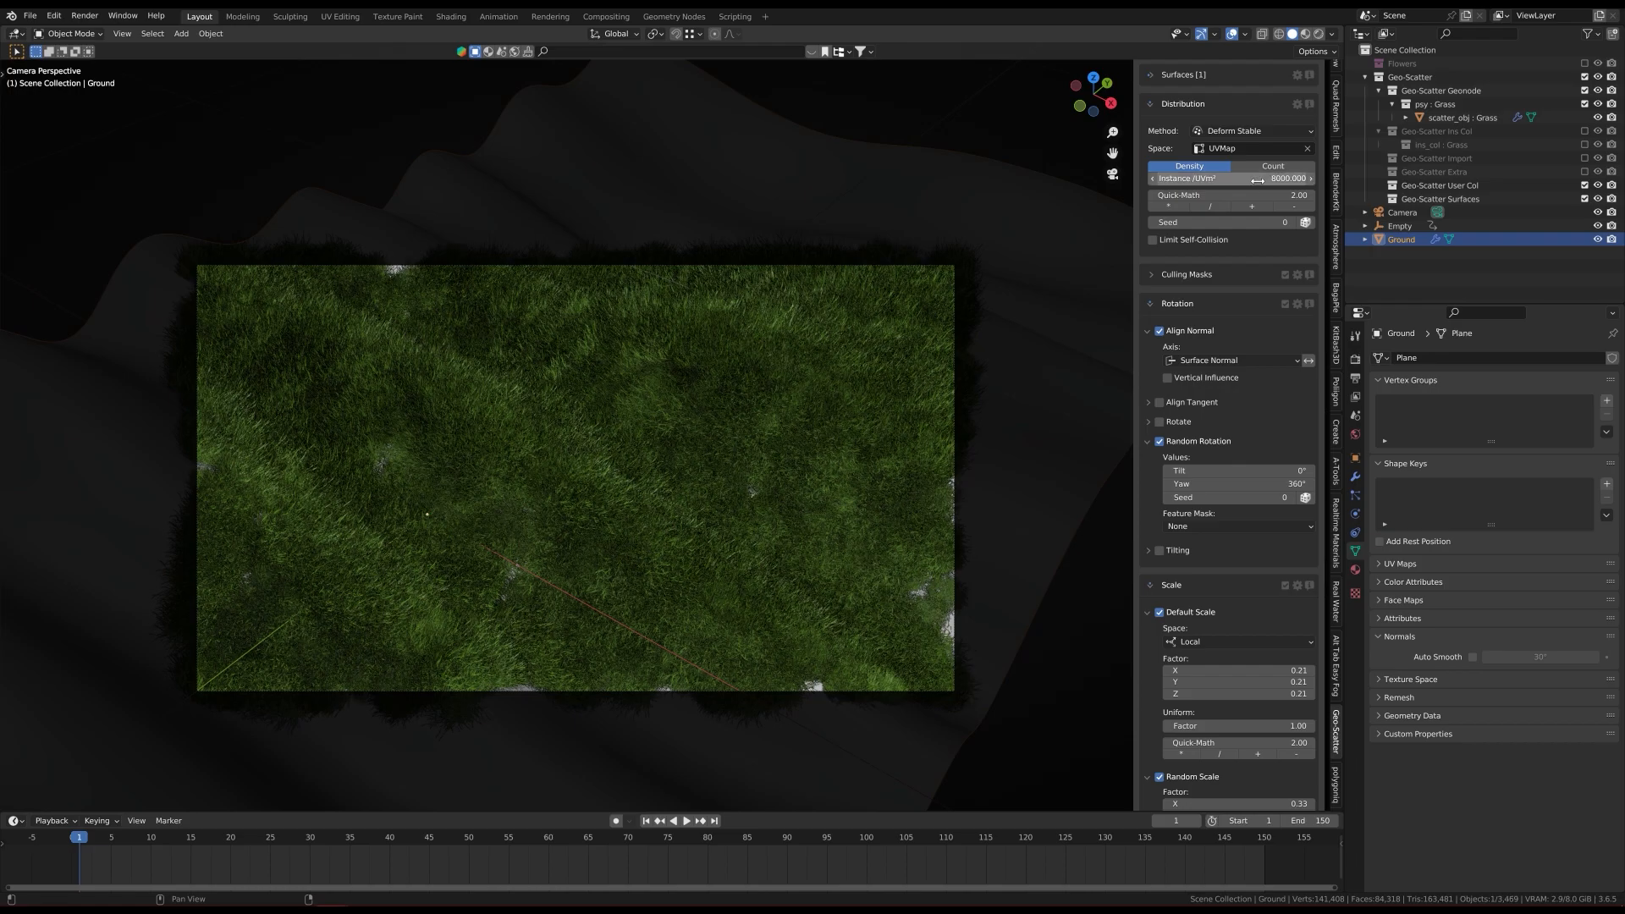
left_click(1257, 180)
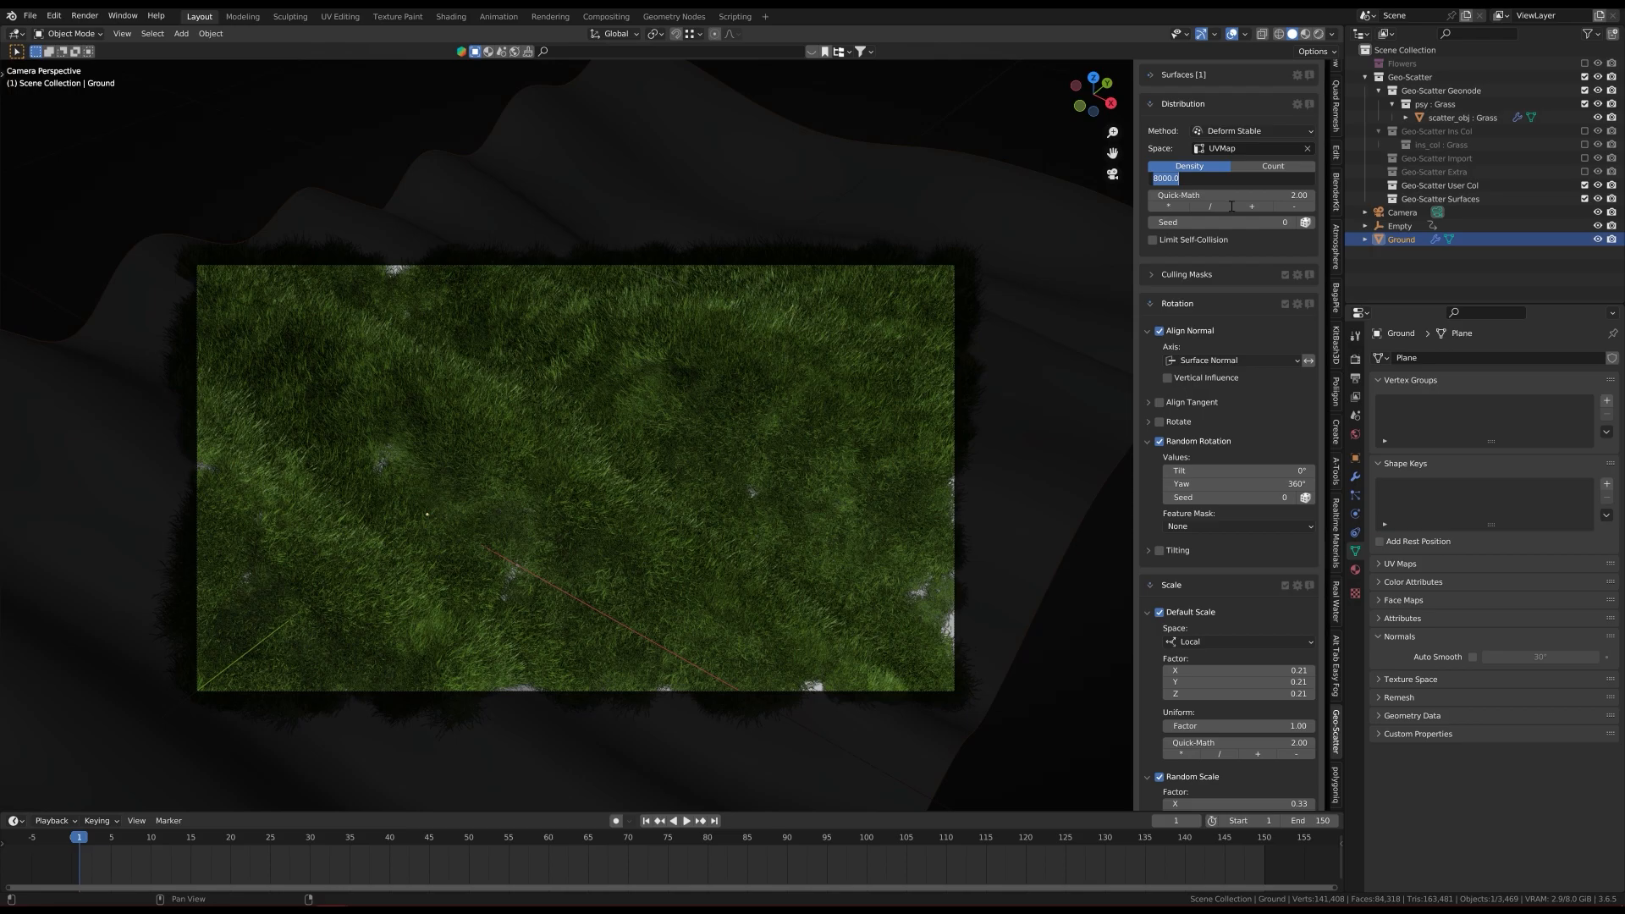
type("9000")
key("Return")
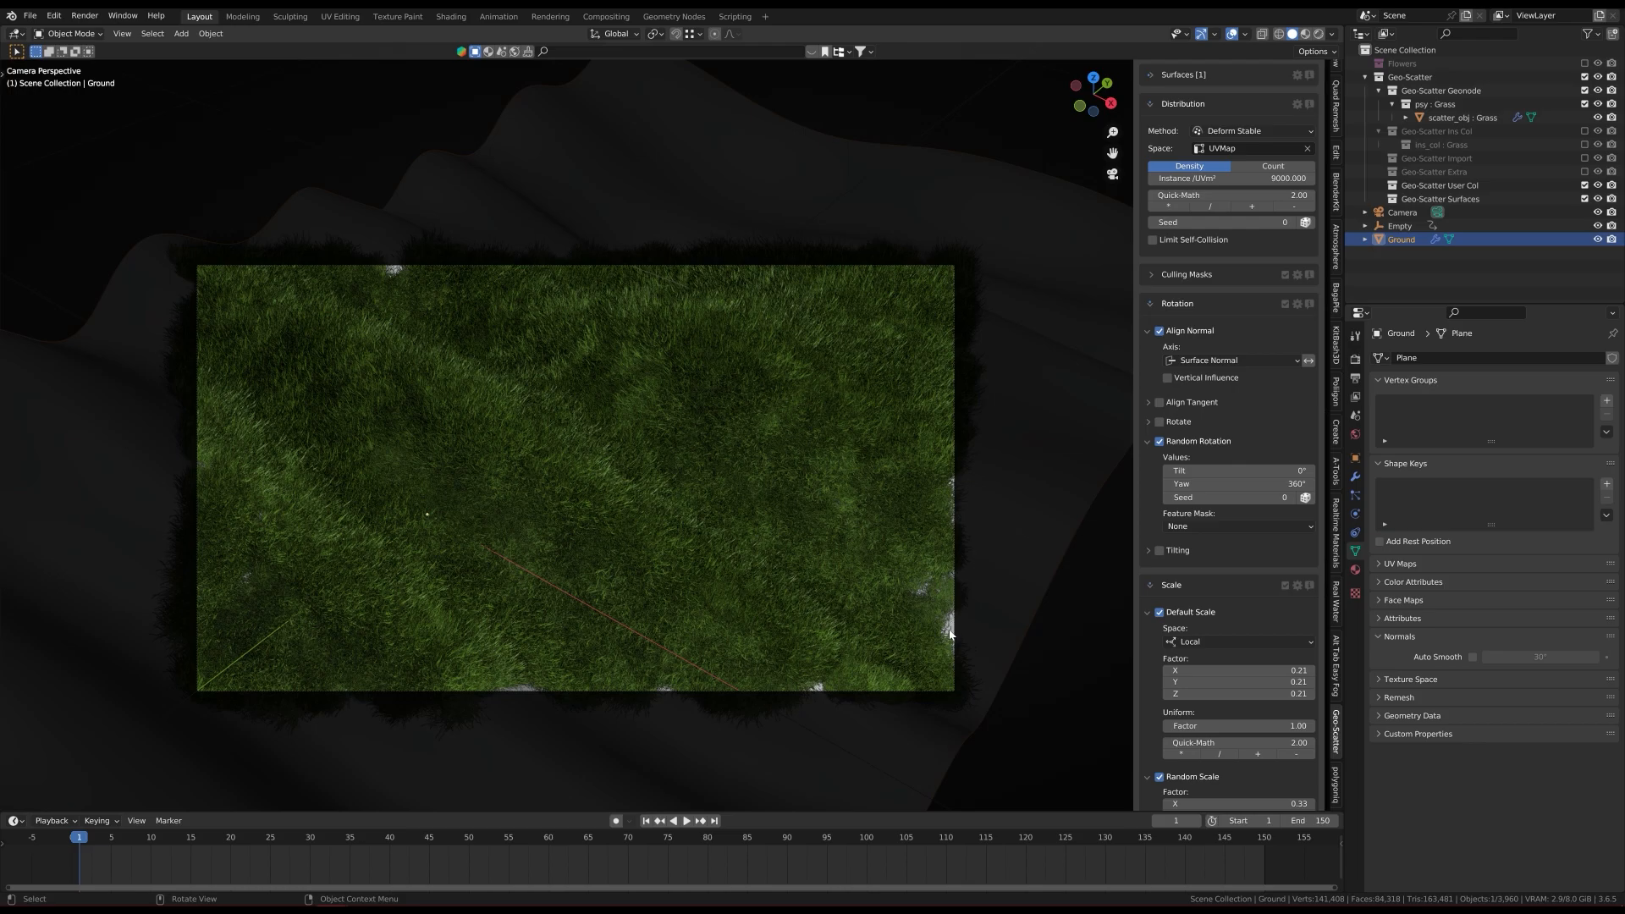
Step: Set the grass scatter's camera culling FOV Boost to 0.015 on X and 0.021 on Y, and save the file
scroll(1189, 603, "down", 15)
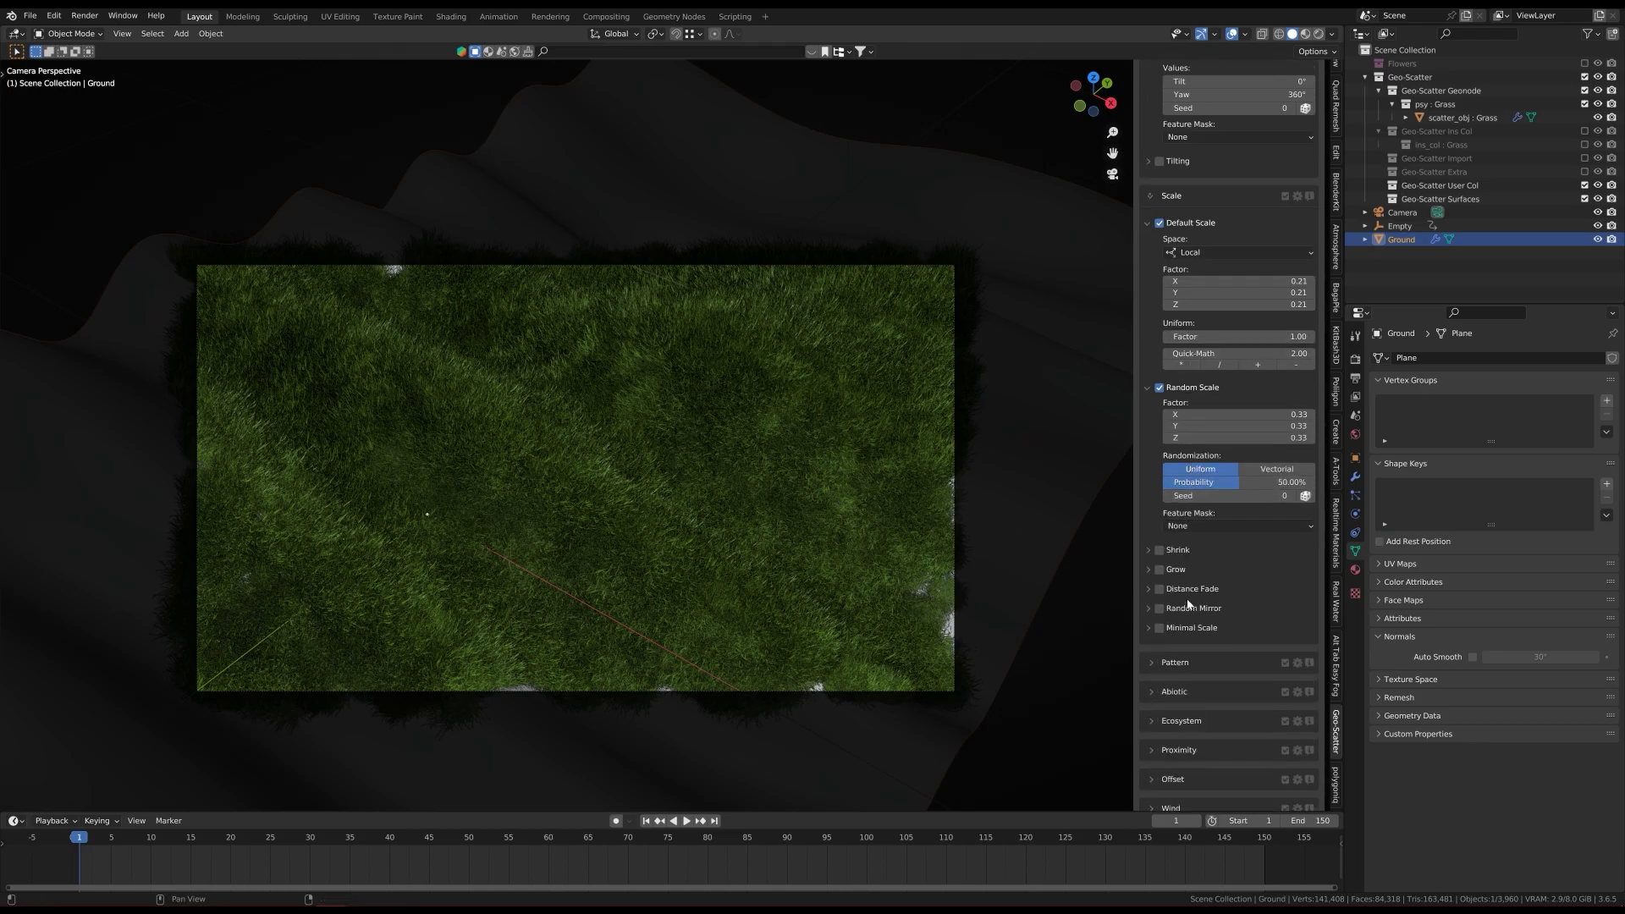
scroll(1181, 626, "down", 12)
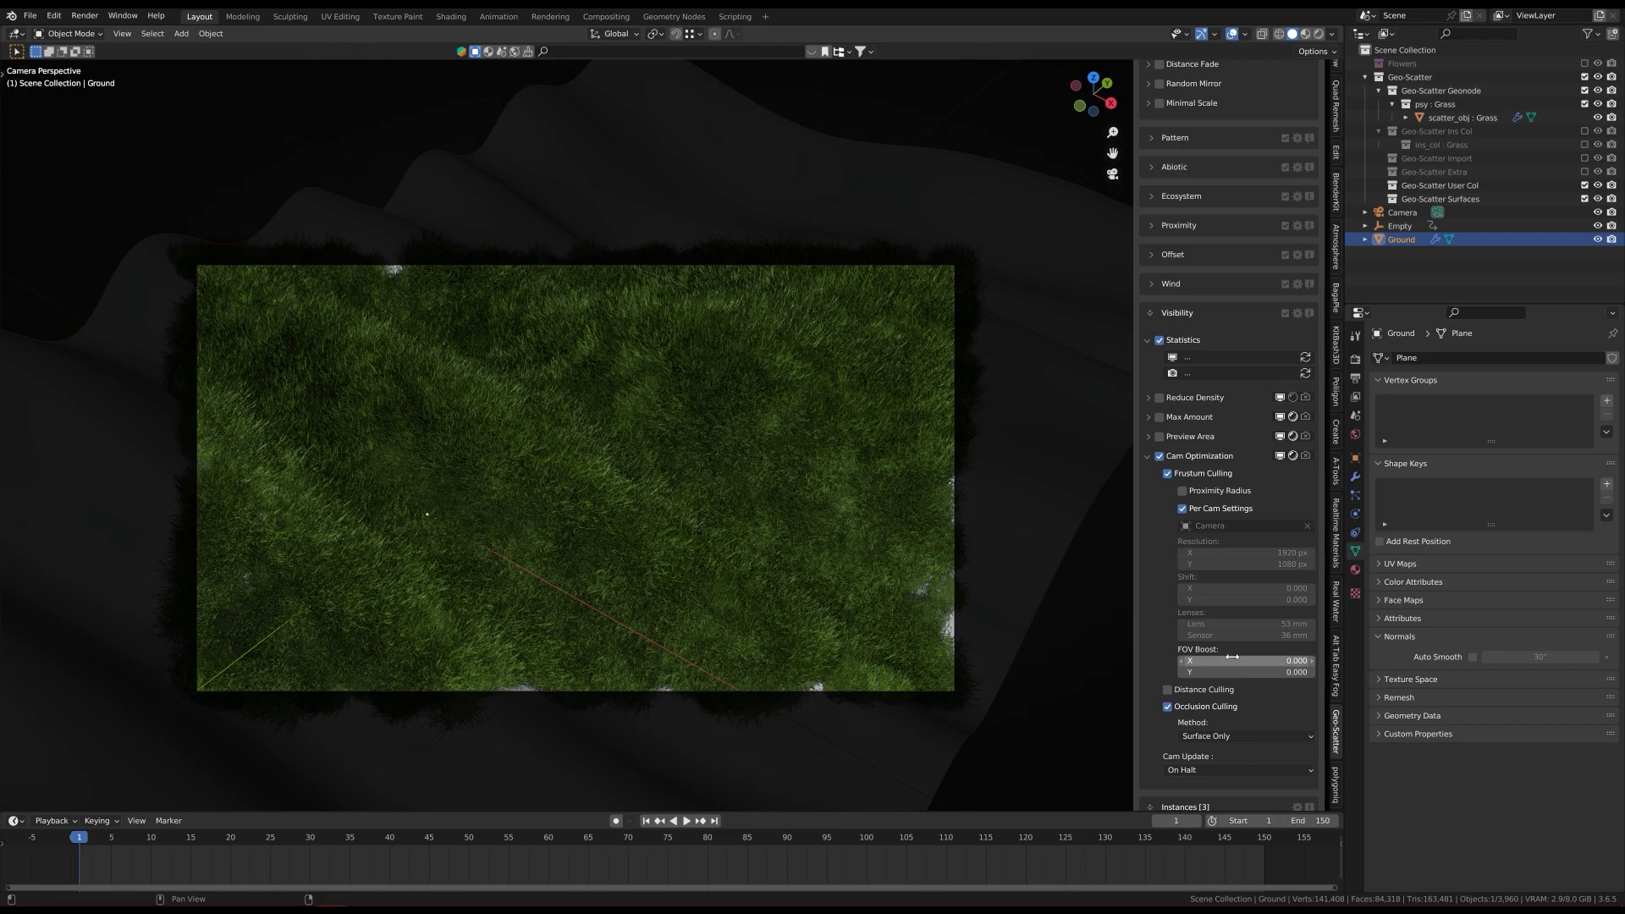
left_click_drag(1237, 660, 1248, 660)
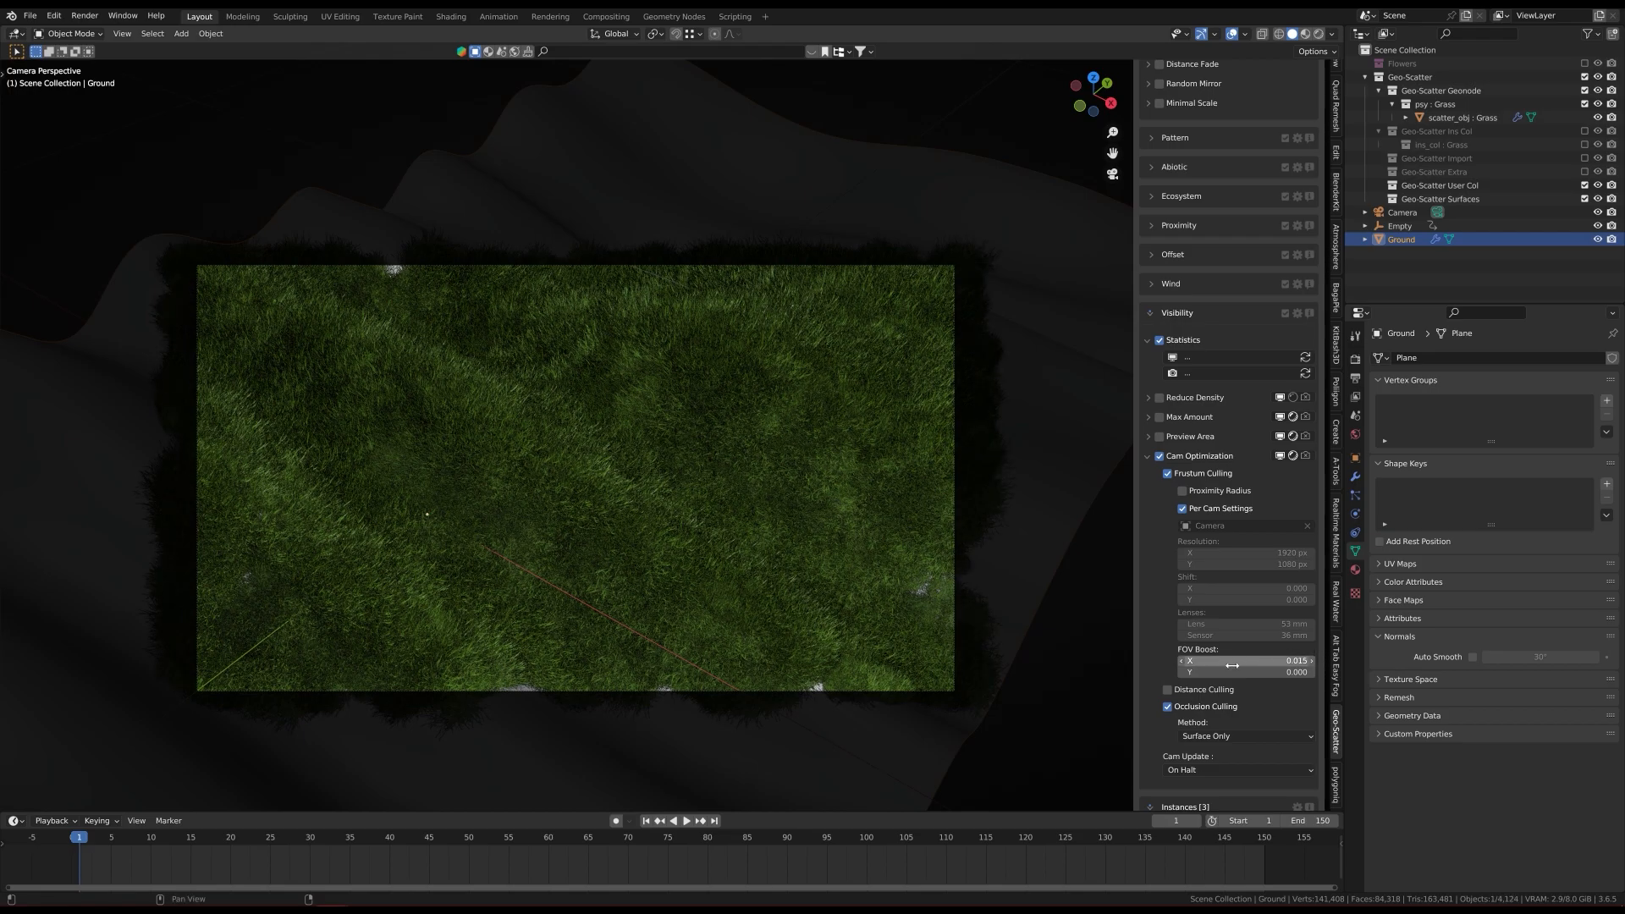
left_click_drag(1240, 672, 1252, 672)
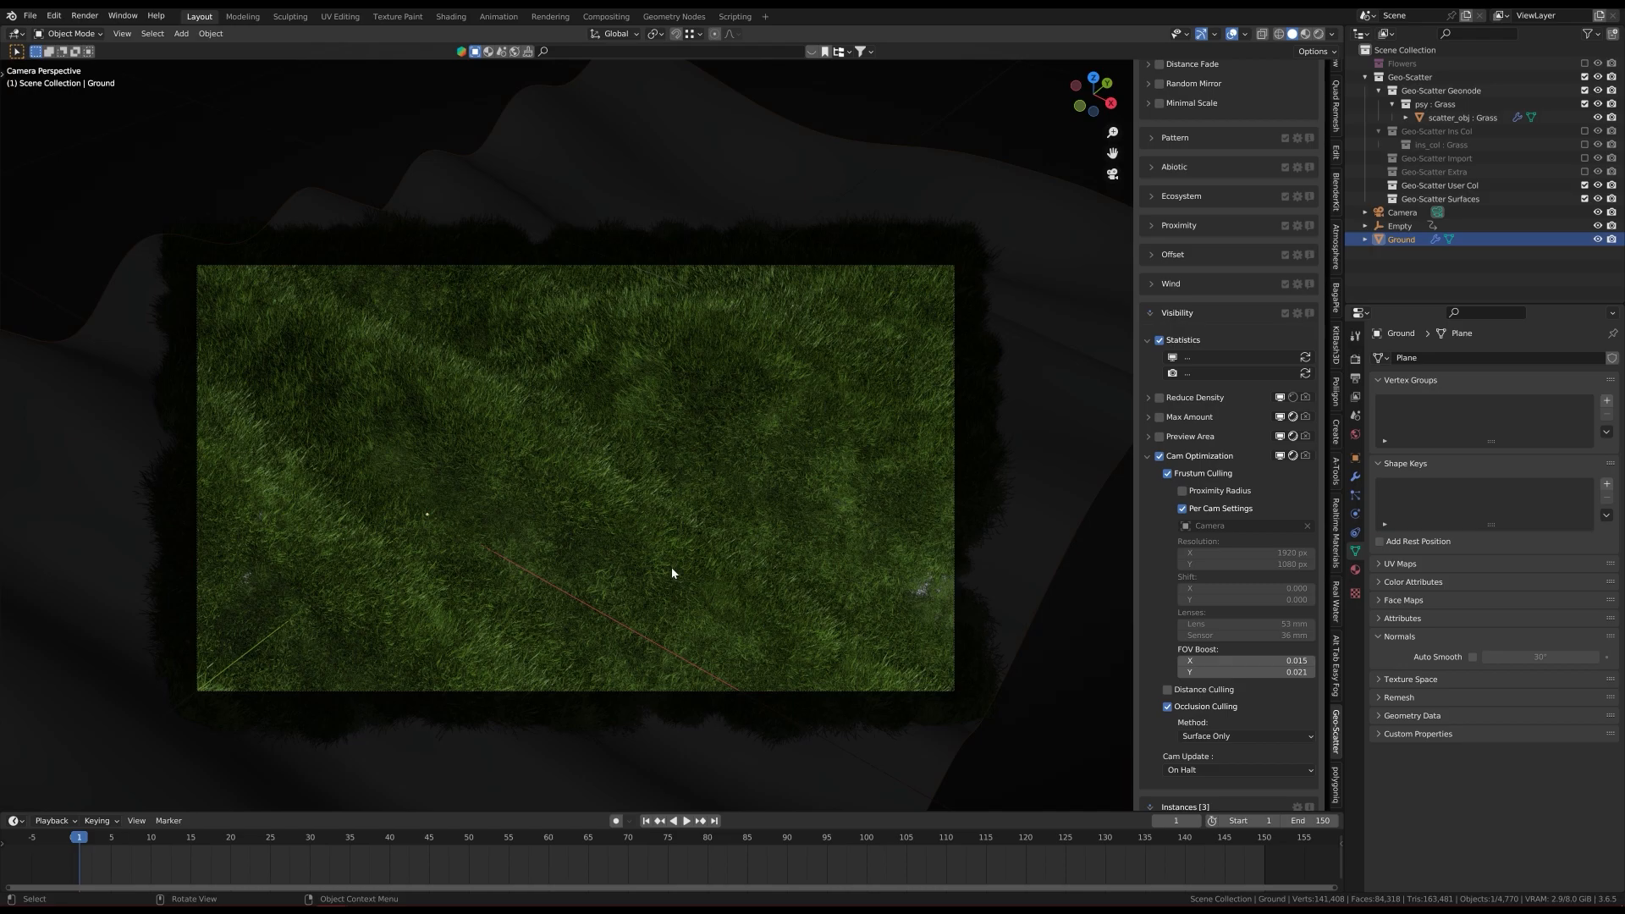
key("ctrl+s")
Step: Preview the denser grass through the camera in Rendered shading, and return to Solid shading
key("z")
left_click(627, 292)
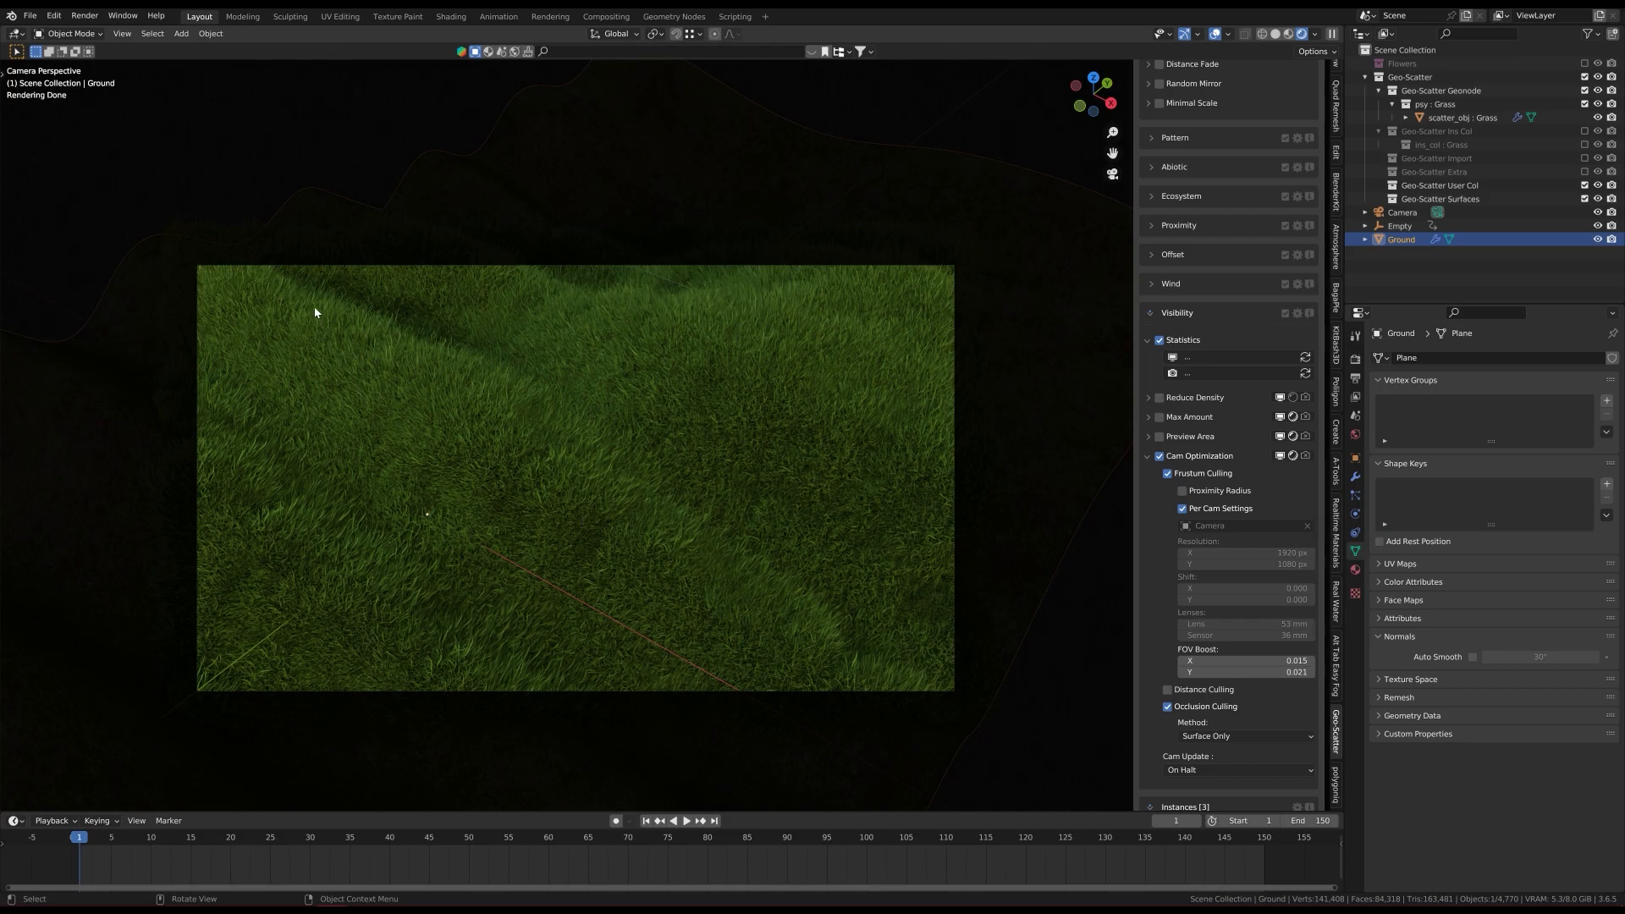
key("z")
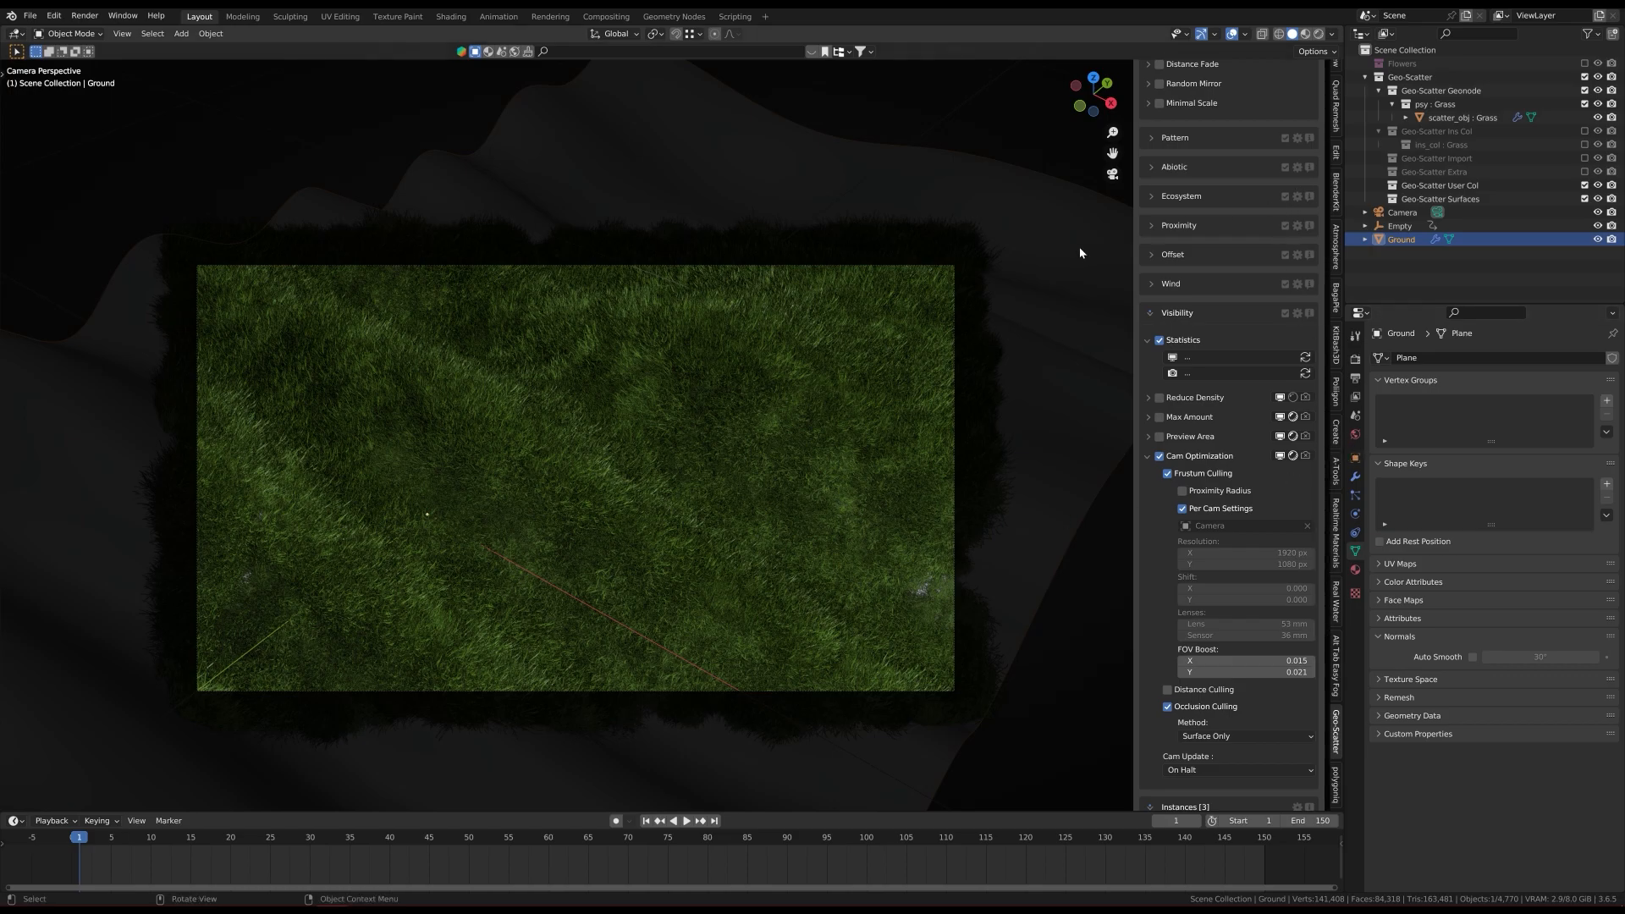
key("n")
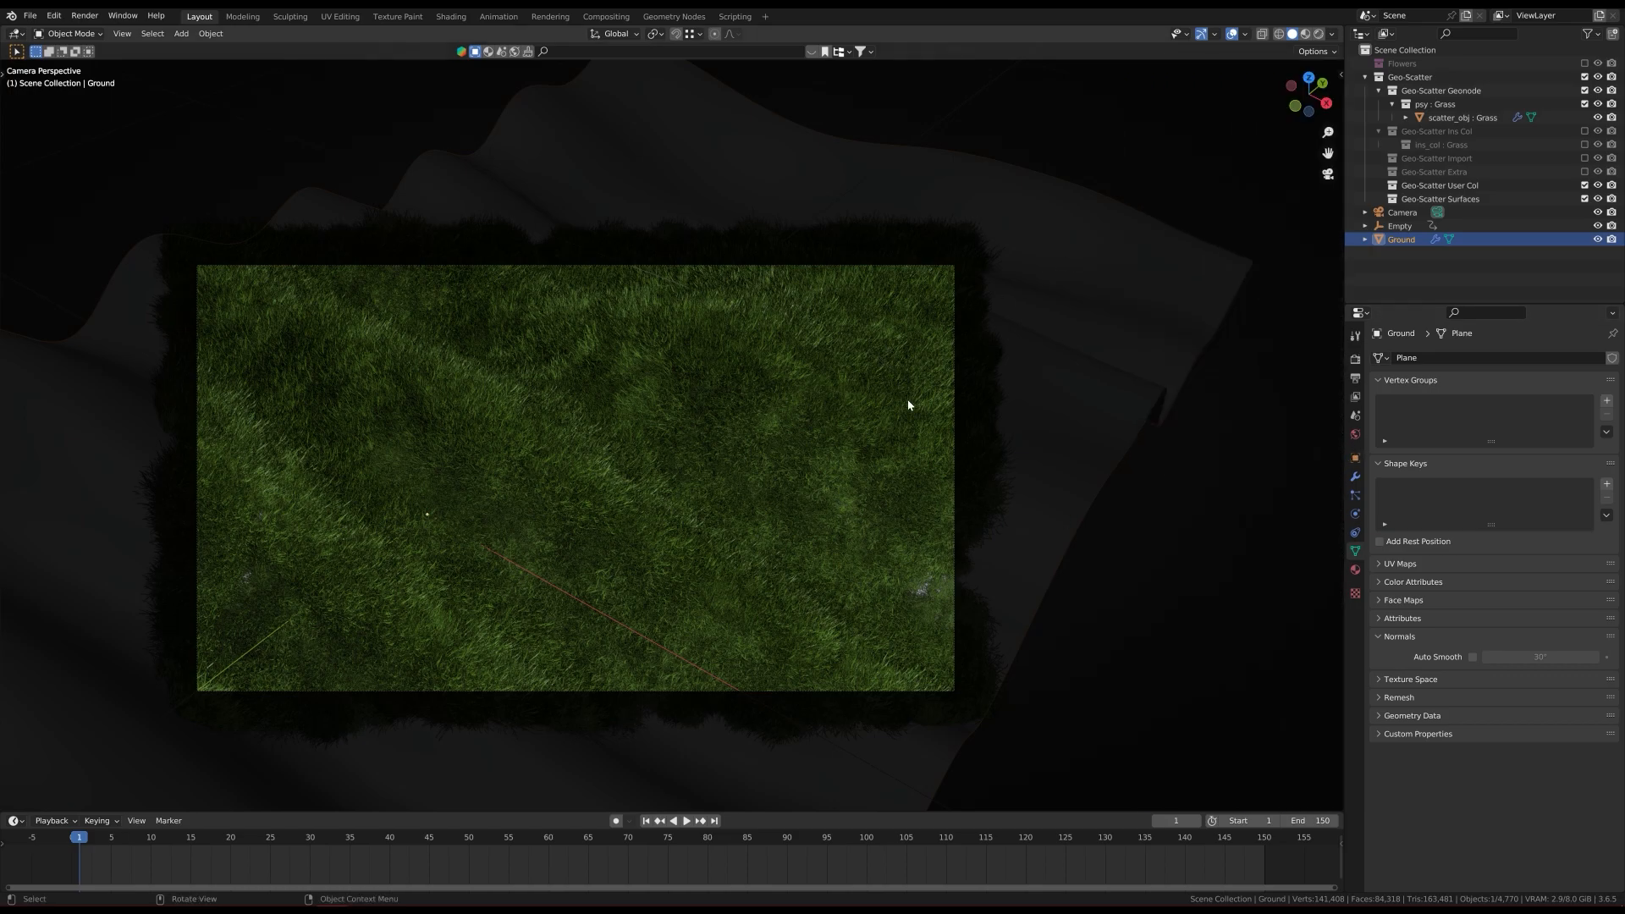
key("n")
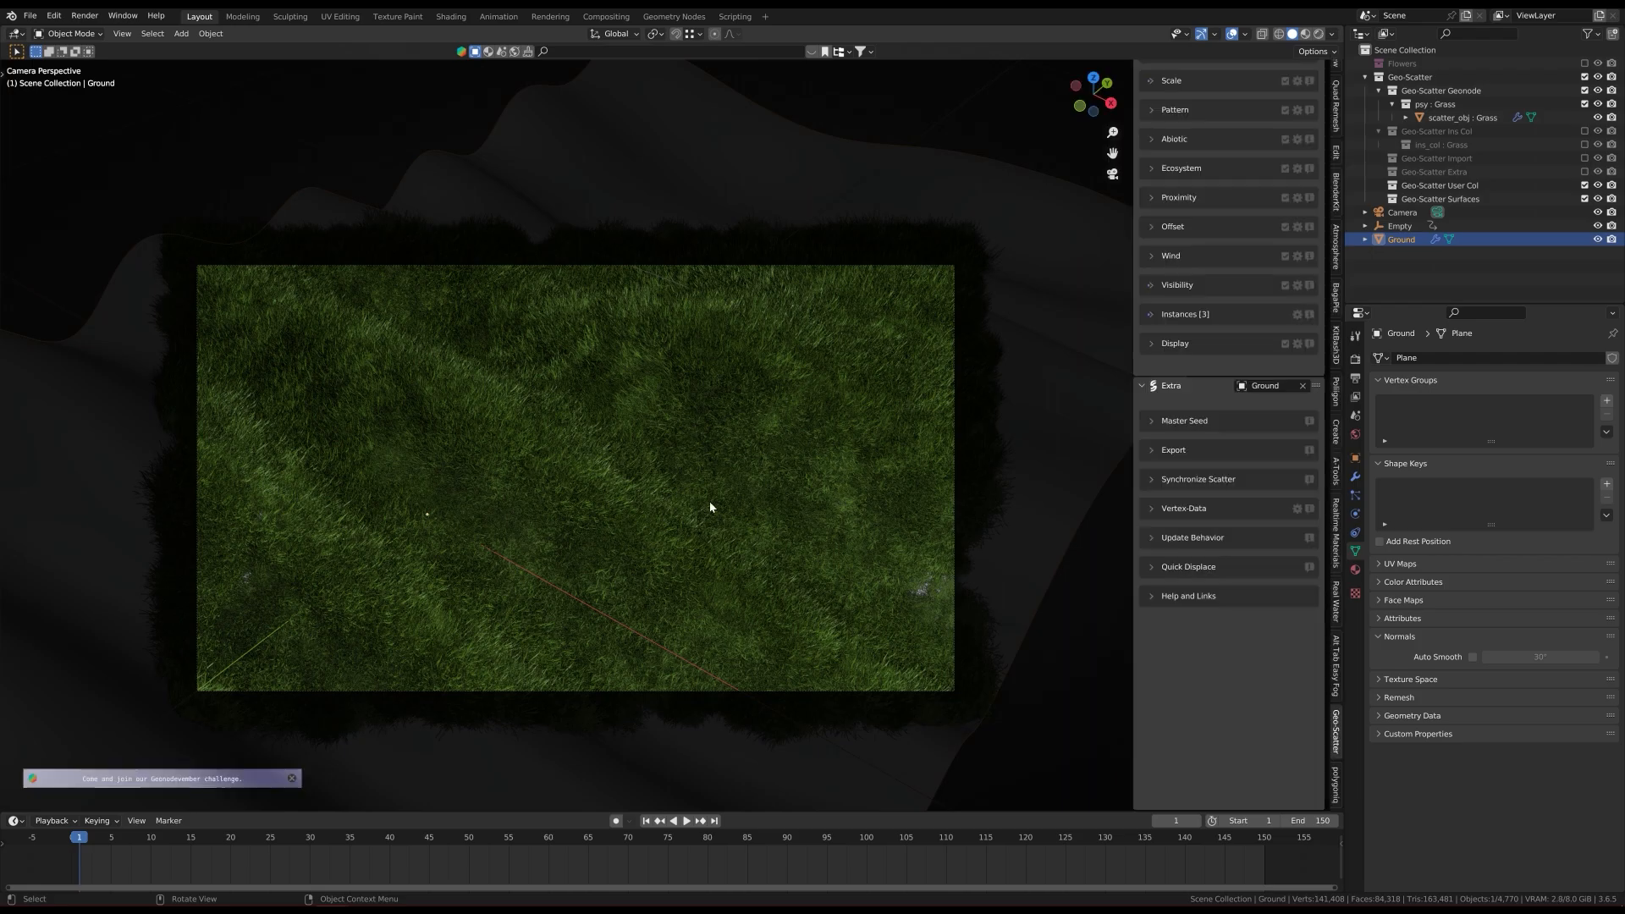
Step: Assign a Sky Texture to the world background color and save the file
left_click(1355, 434)
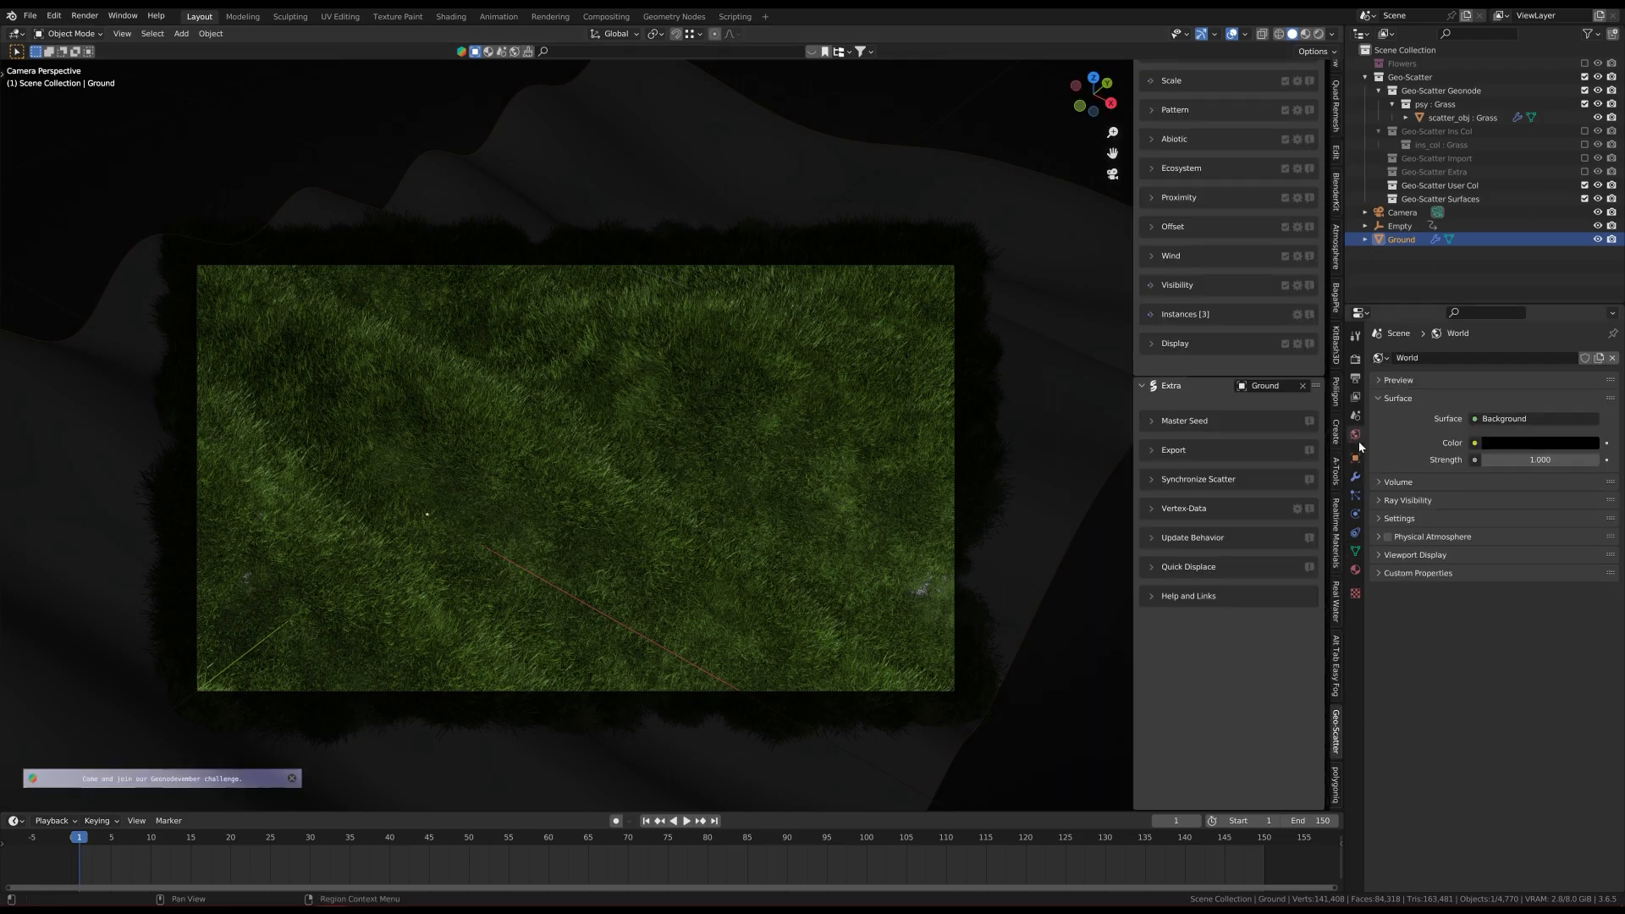
left_click(1474, 444)
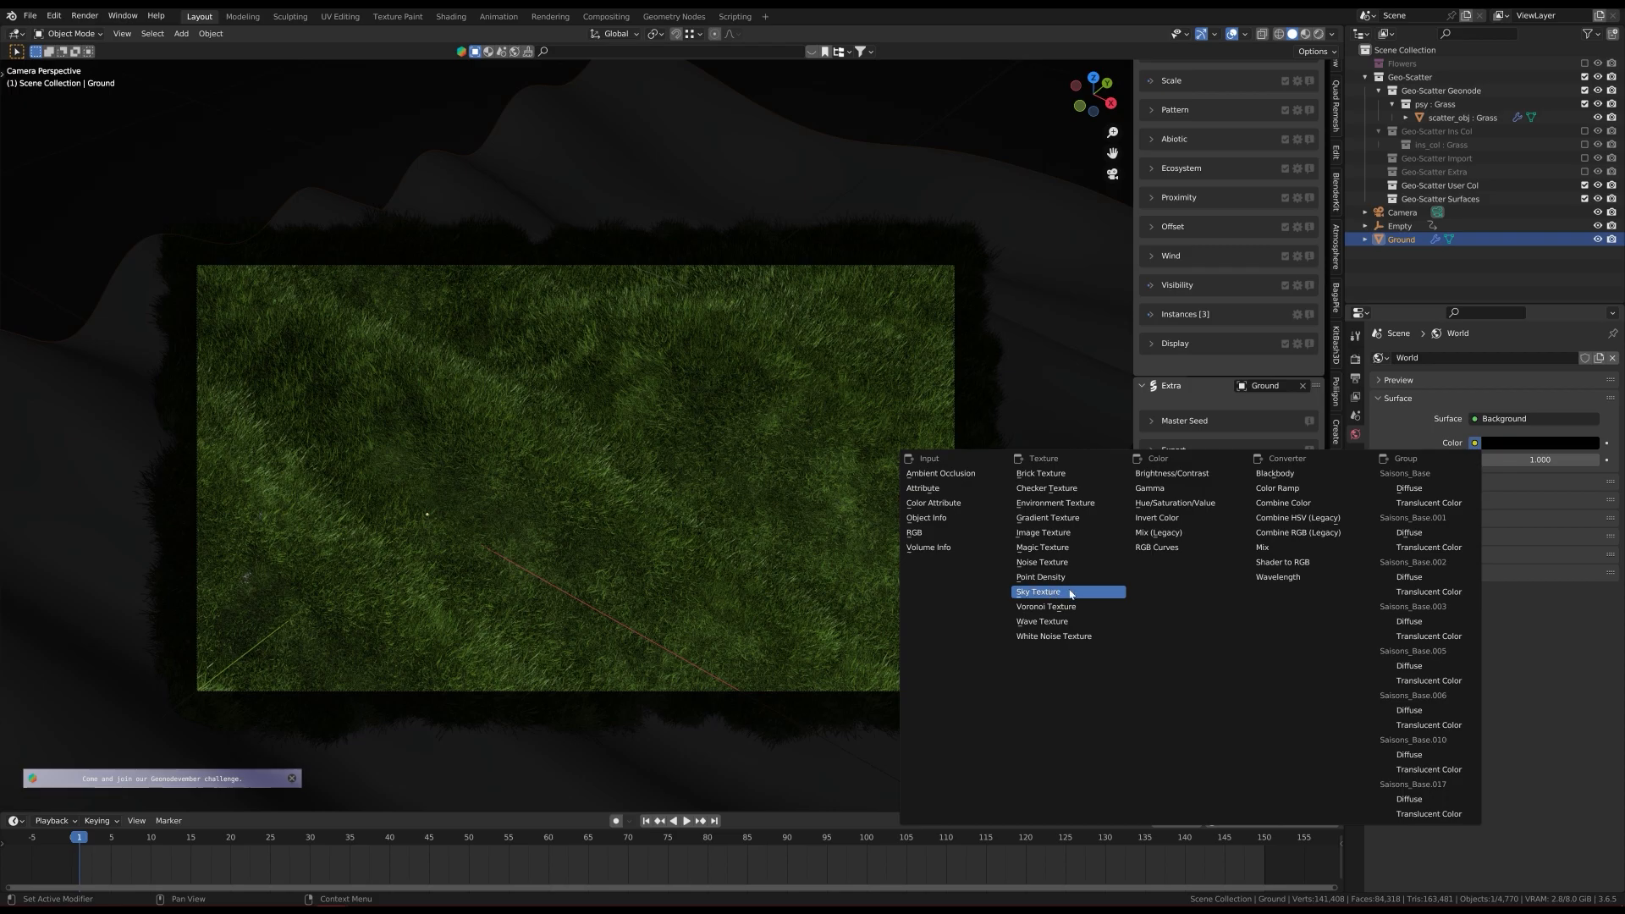
left_click(1042, 592)
key("ctrl+s")
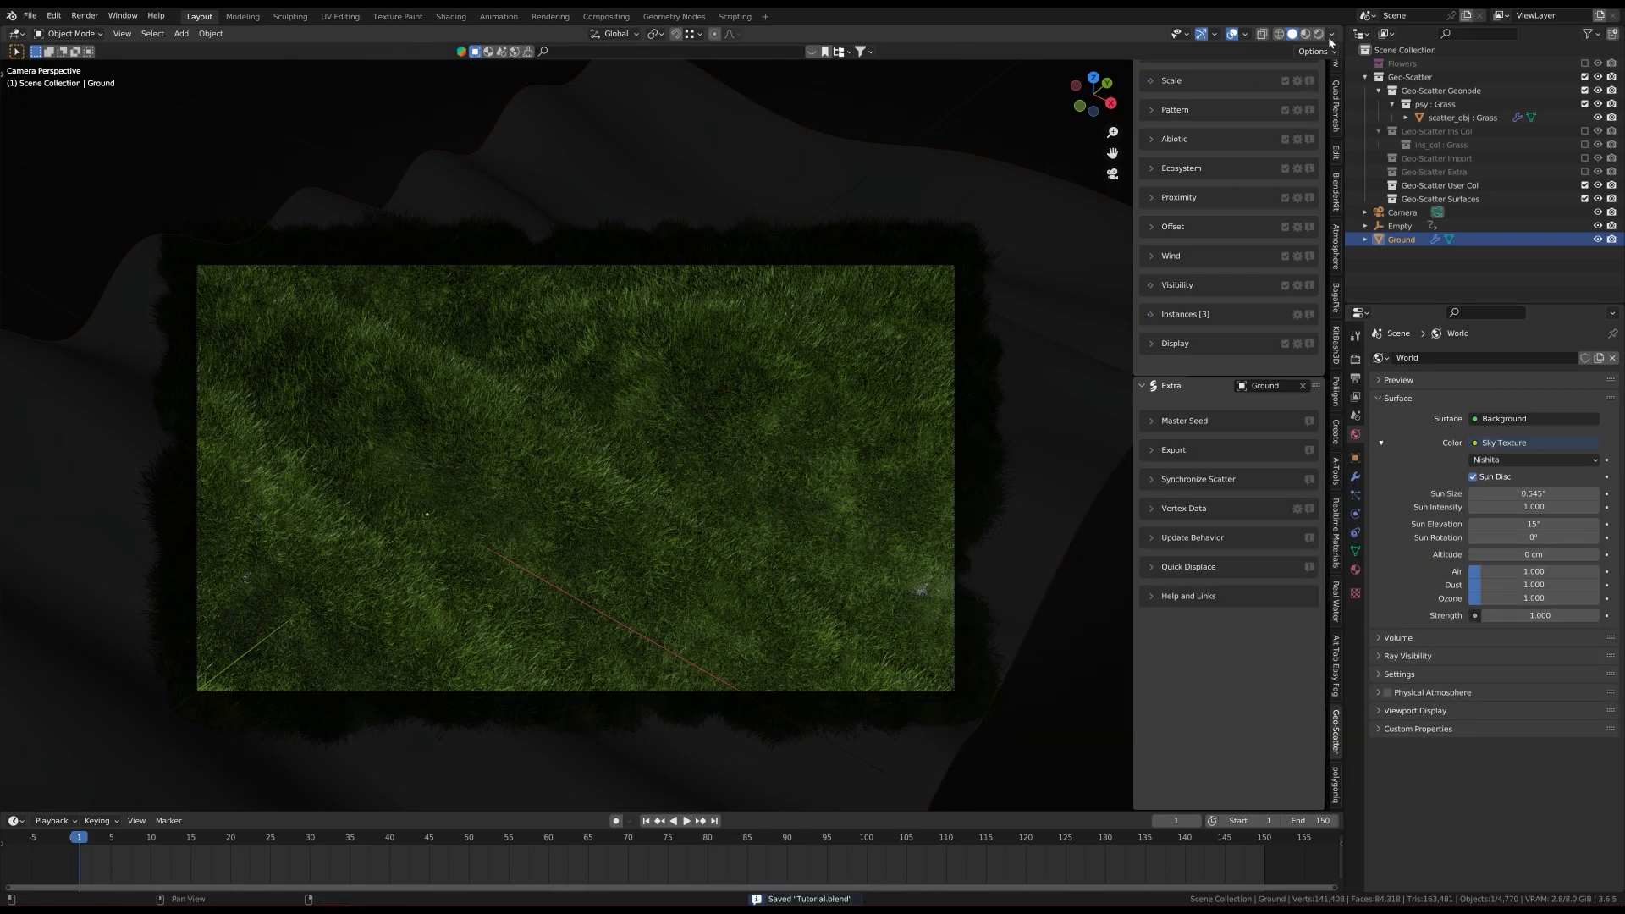
Step: Switch to Rendered shading and make the viewport use the scene lights and scene world
key("z")
left_click(765, 69)
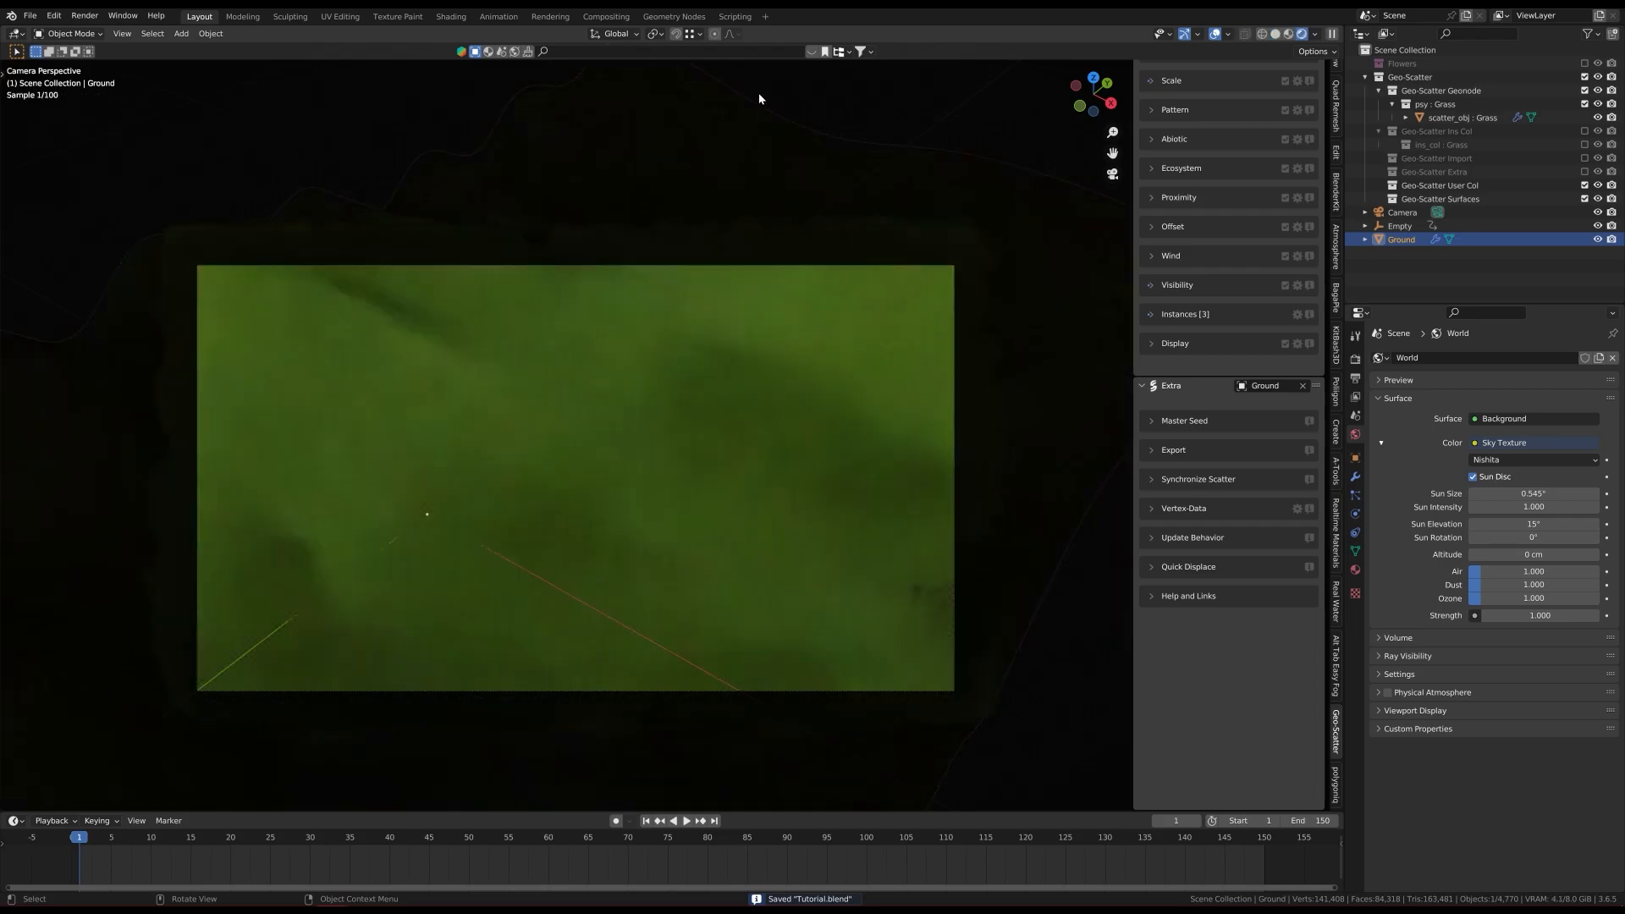
left_click(1314, 34)
left_click(1240, 102)
left_click(1241, 115)
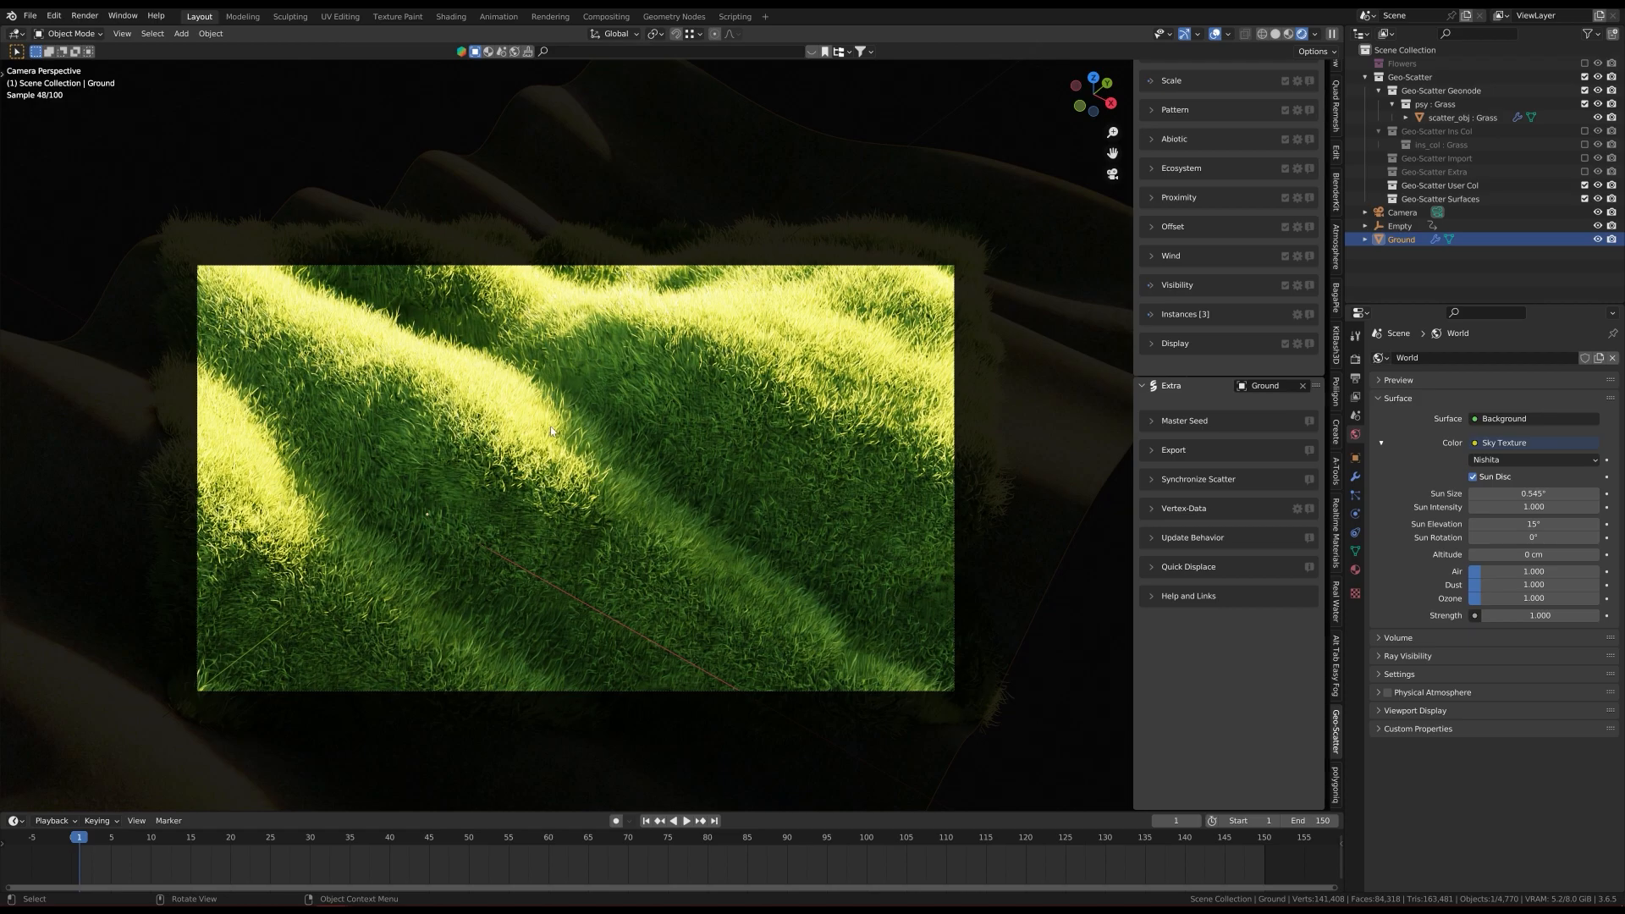
Step: Configure the sky texture's sun with a size of 1.5°, an elevation of 10.3° and a rotation of 40.2°
left_click(1532, 494)
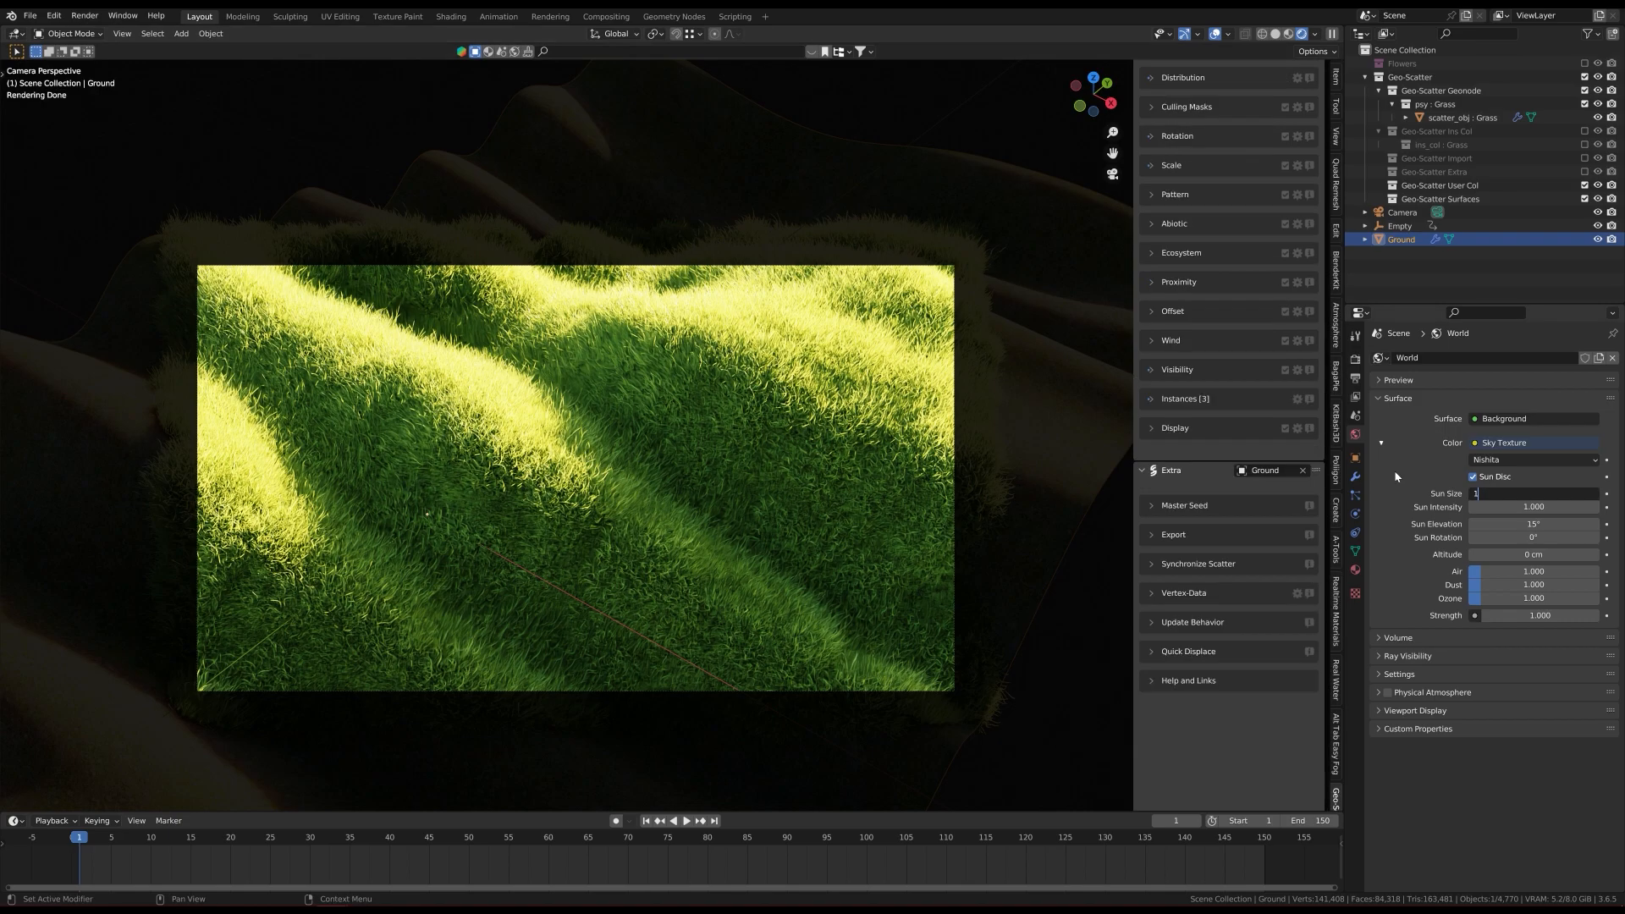
type("1")
key("Return")
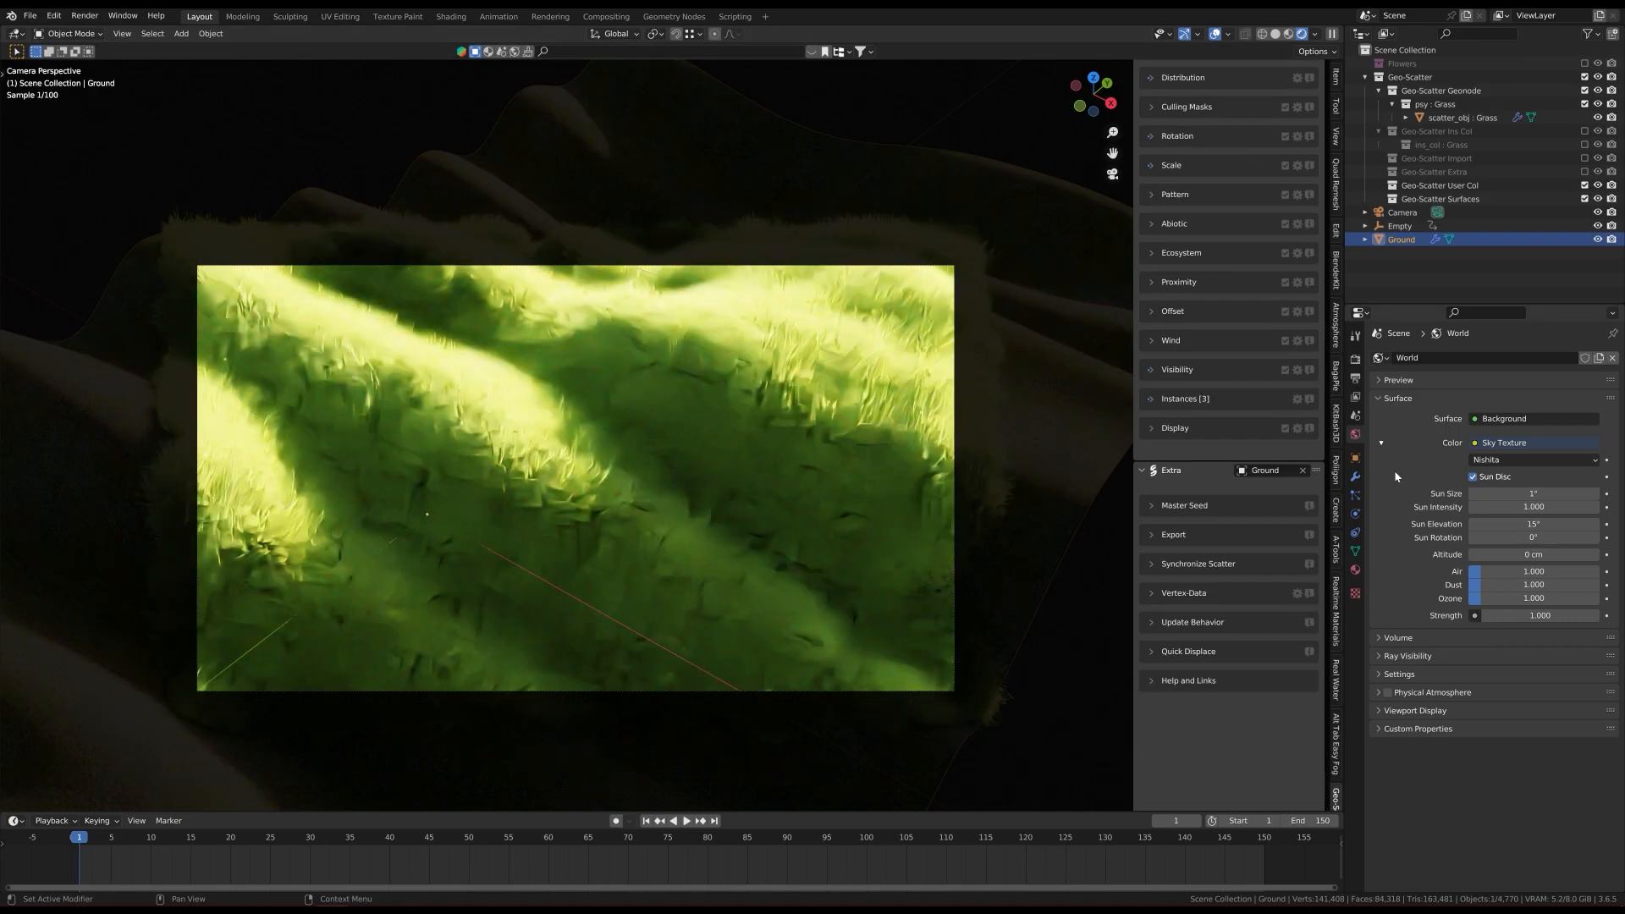
left_click(1534, 494)
type("1.5")
key("Return")
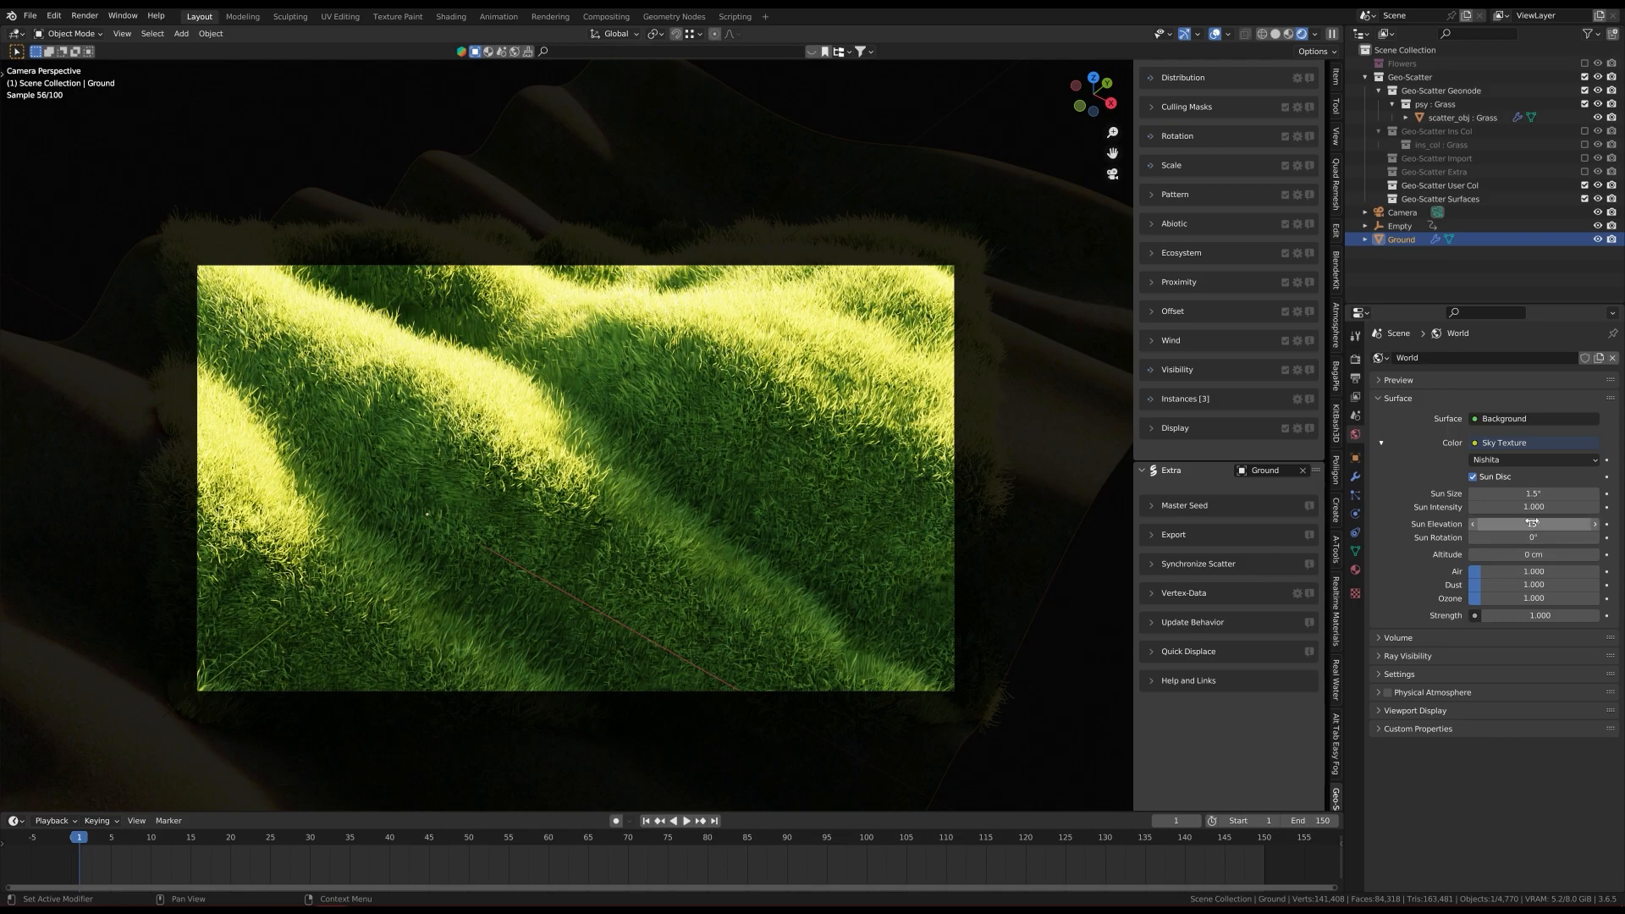
mouse_move(1530, 524)
left_mouse_down()
mouse_move(1508, 524)
mouse_move(1561, 523)
mouse_move(1497, 524)
mouse_move(1527, 531)
left_mouse_up()
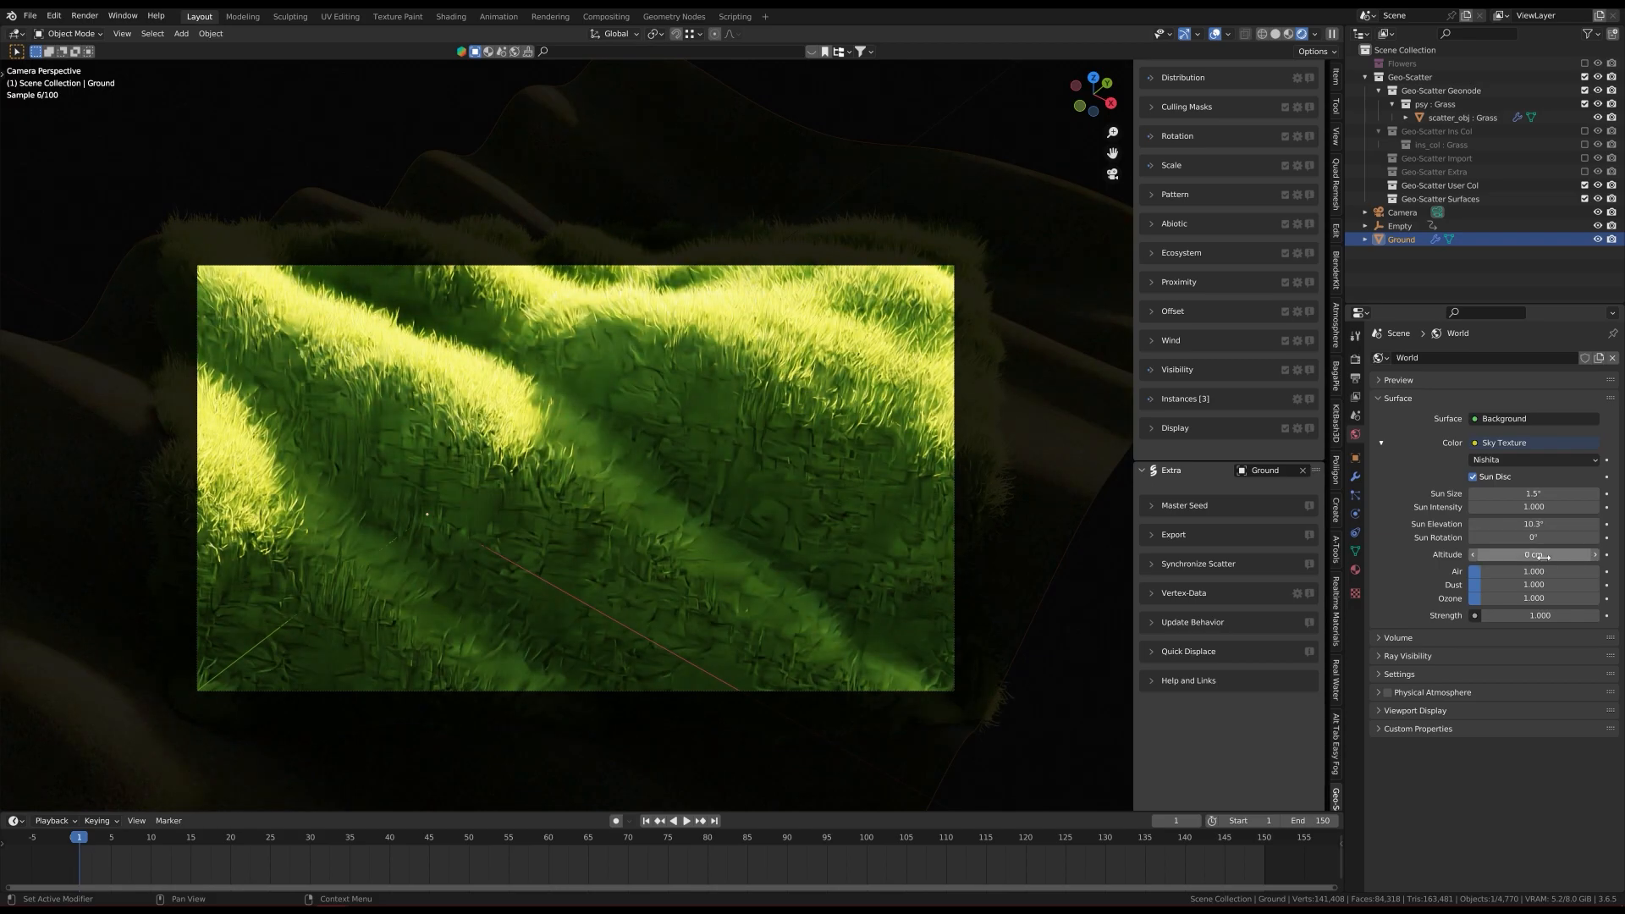
left_click_drag(1524, 538, 1615, 538)
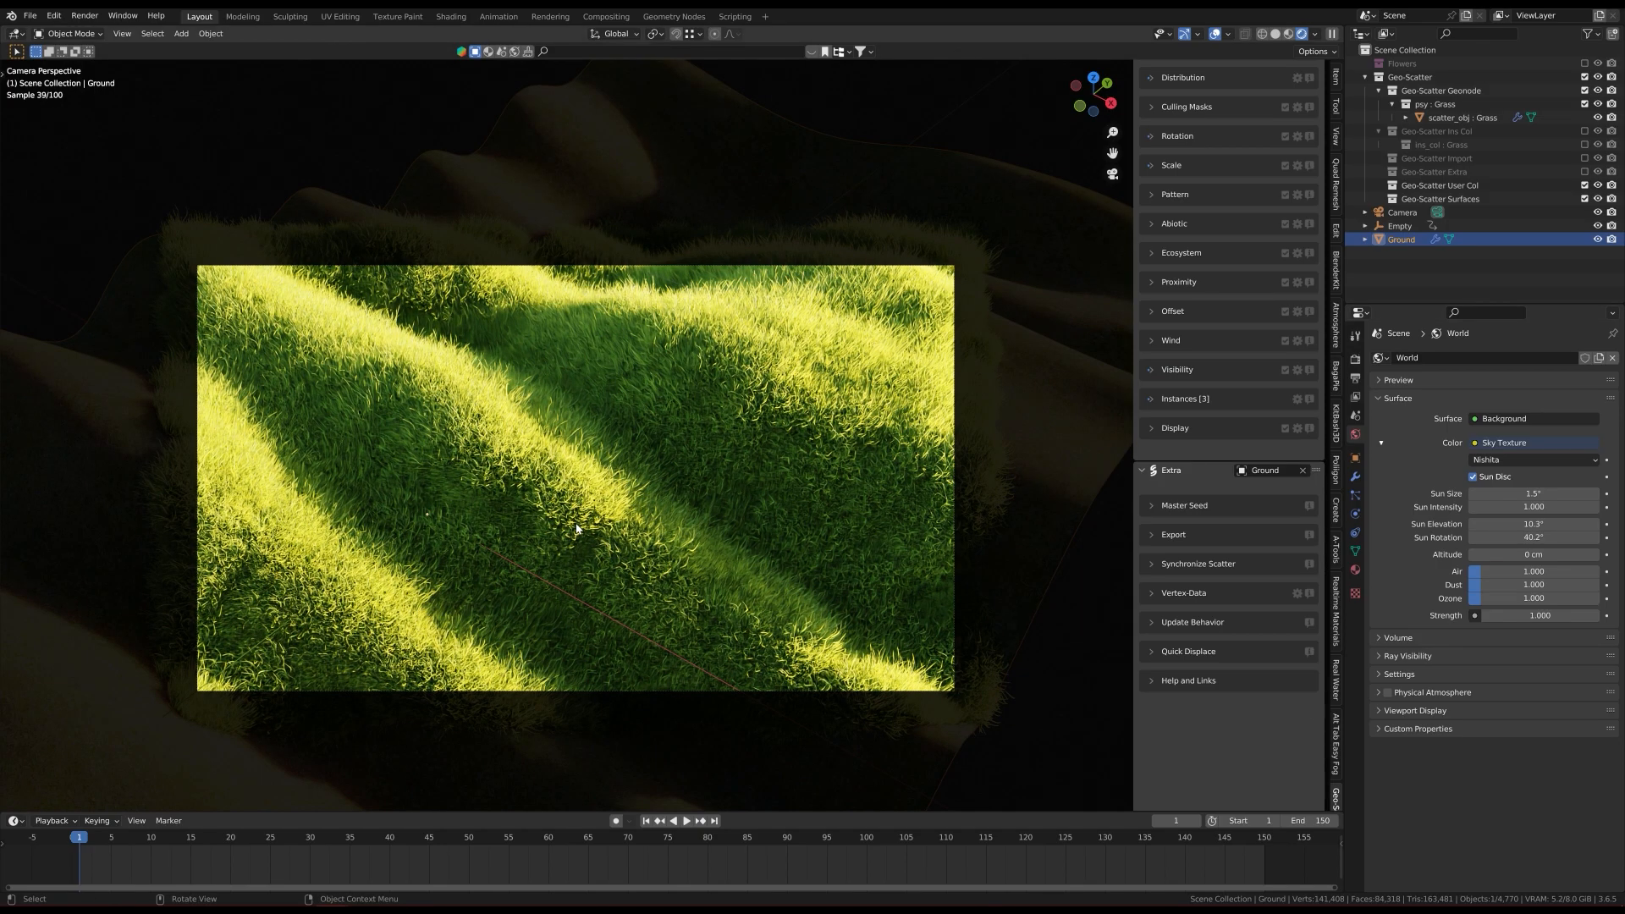
Step: Try a world background strength of 0.8, and lower it to 0.7
left_click(1540, 616)
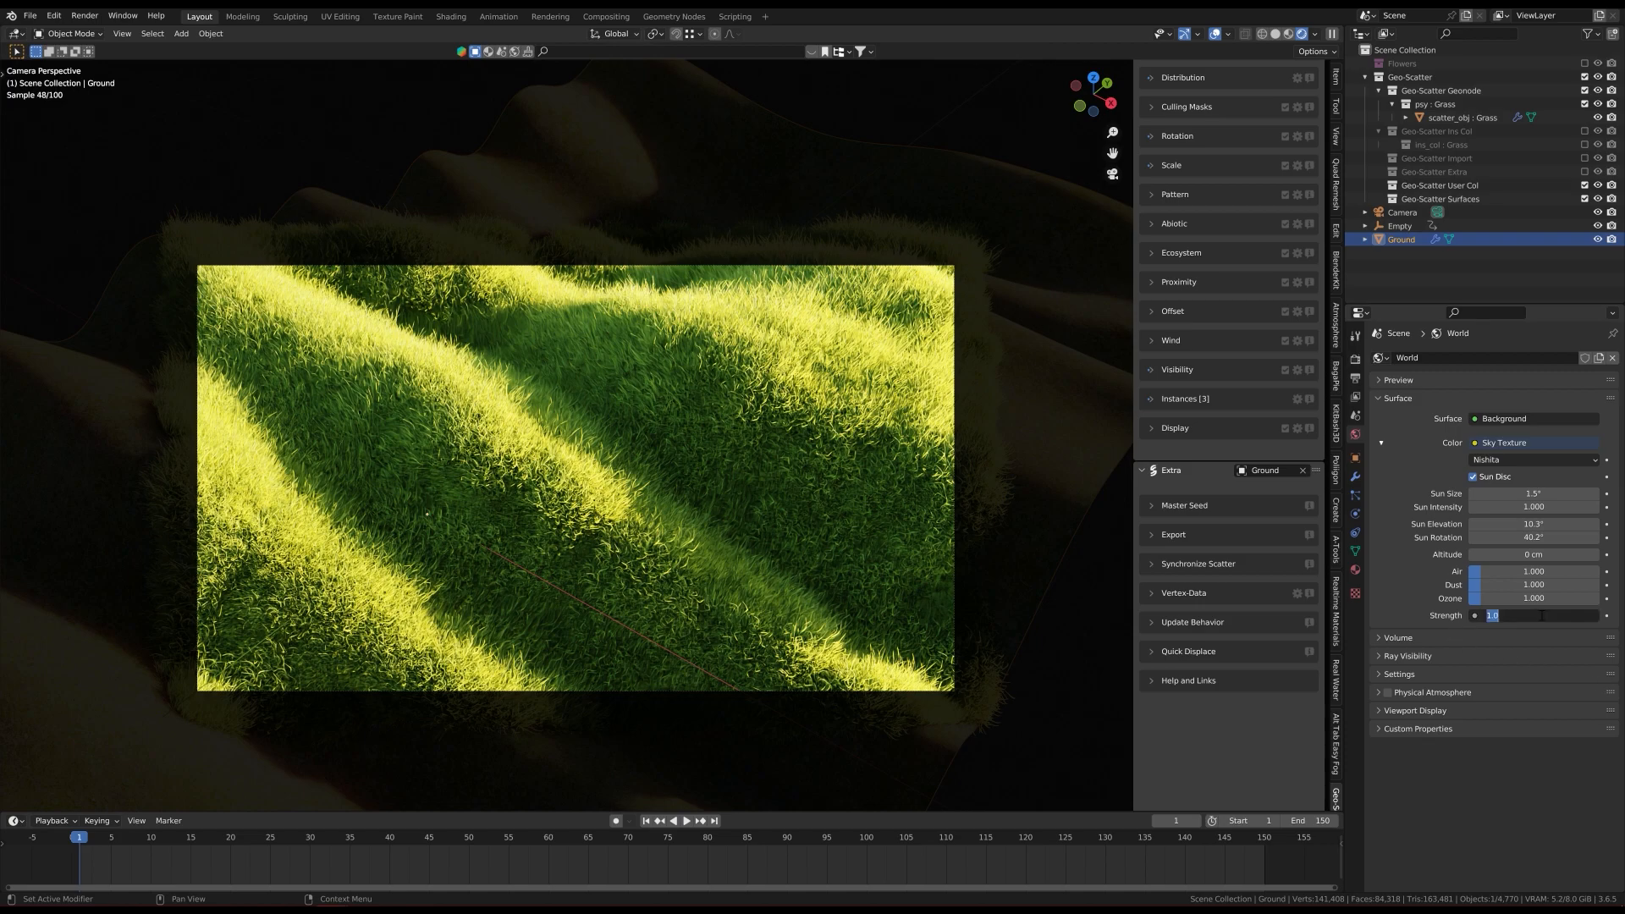
type("0")
type(".5")
key("Return")
left_click(1540, 615)
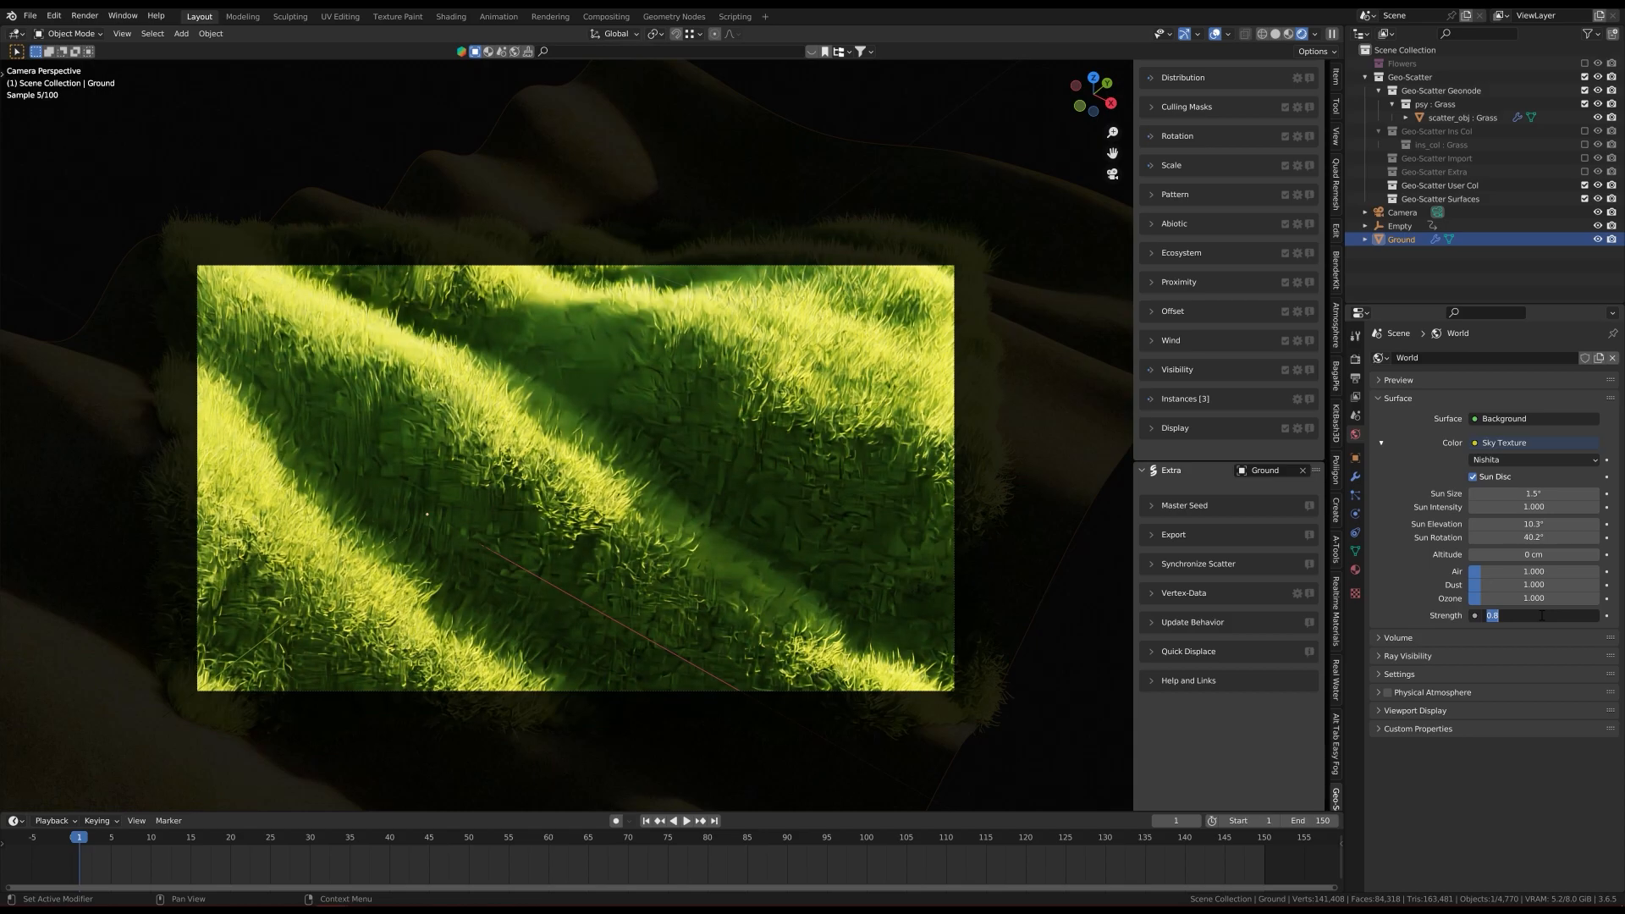
type("0.3")
key("Return")
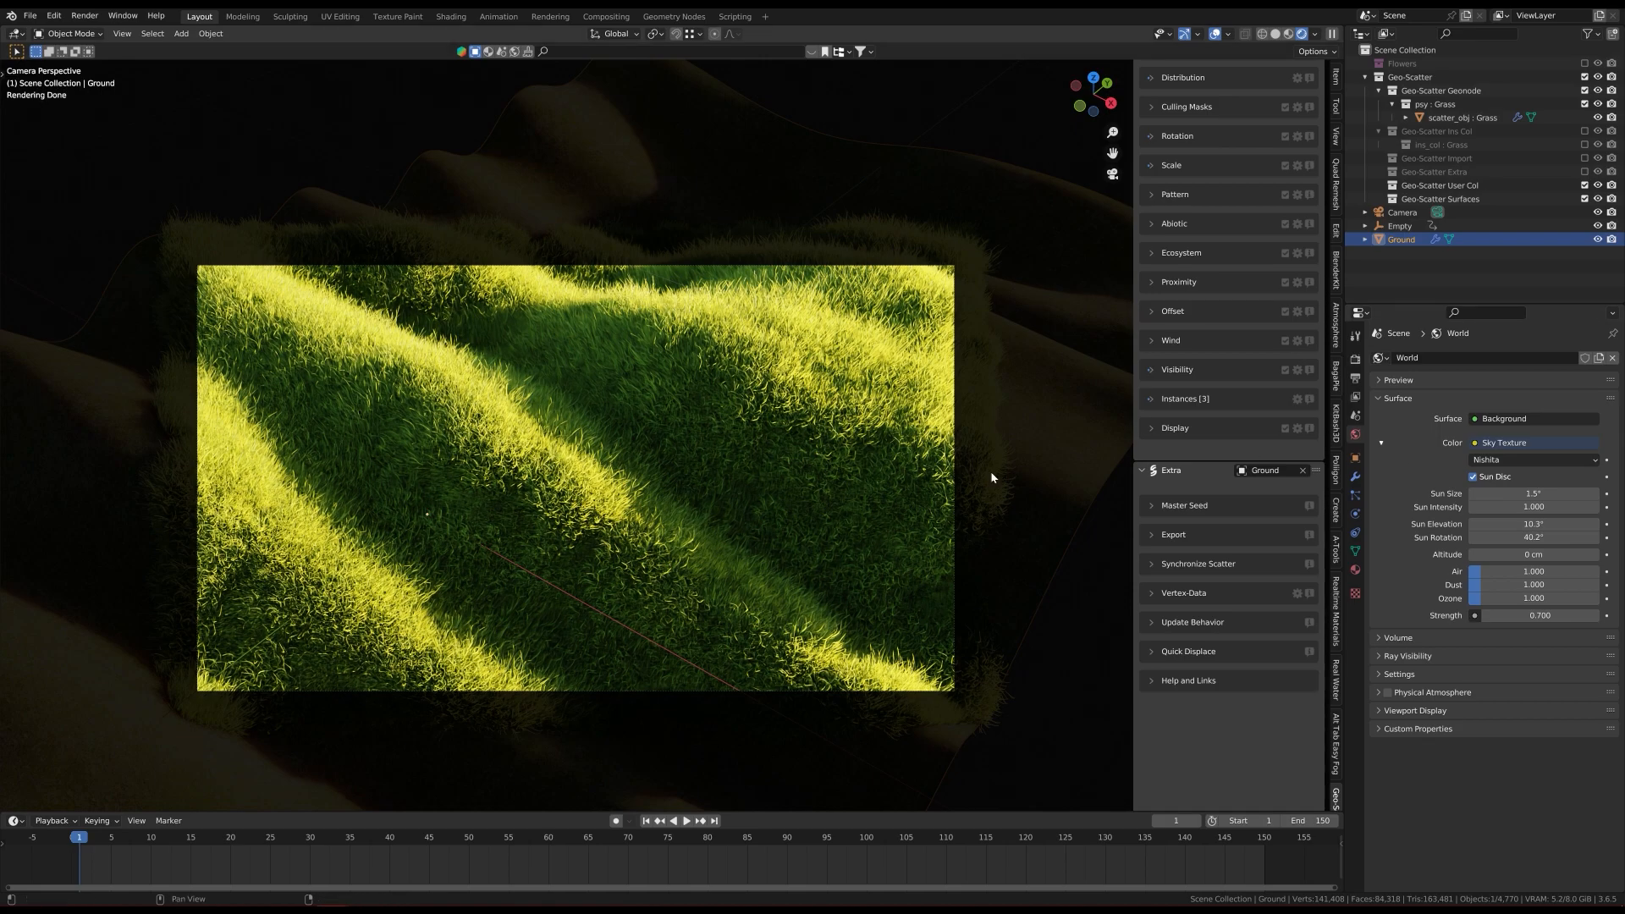
Step: Return to Solid shading and enable Reduce Density for the grass scatter with a 90% removal rate
key("z")
left_click(786, 451)
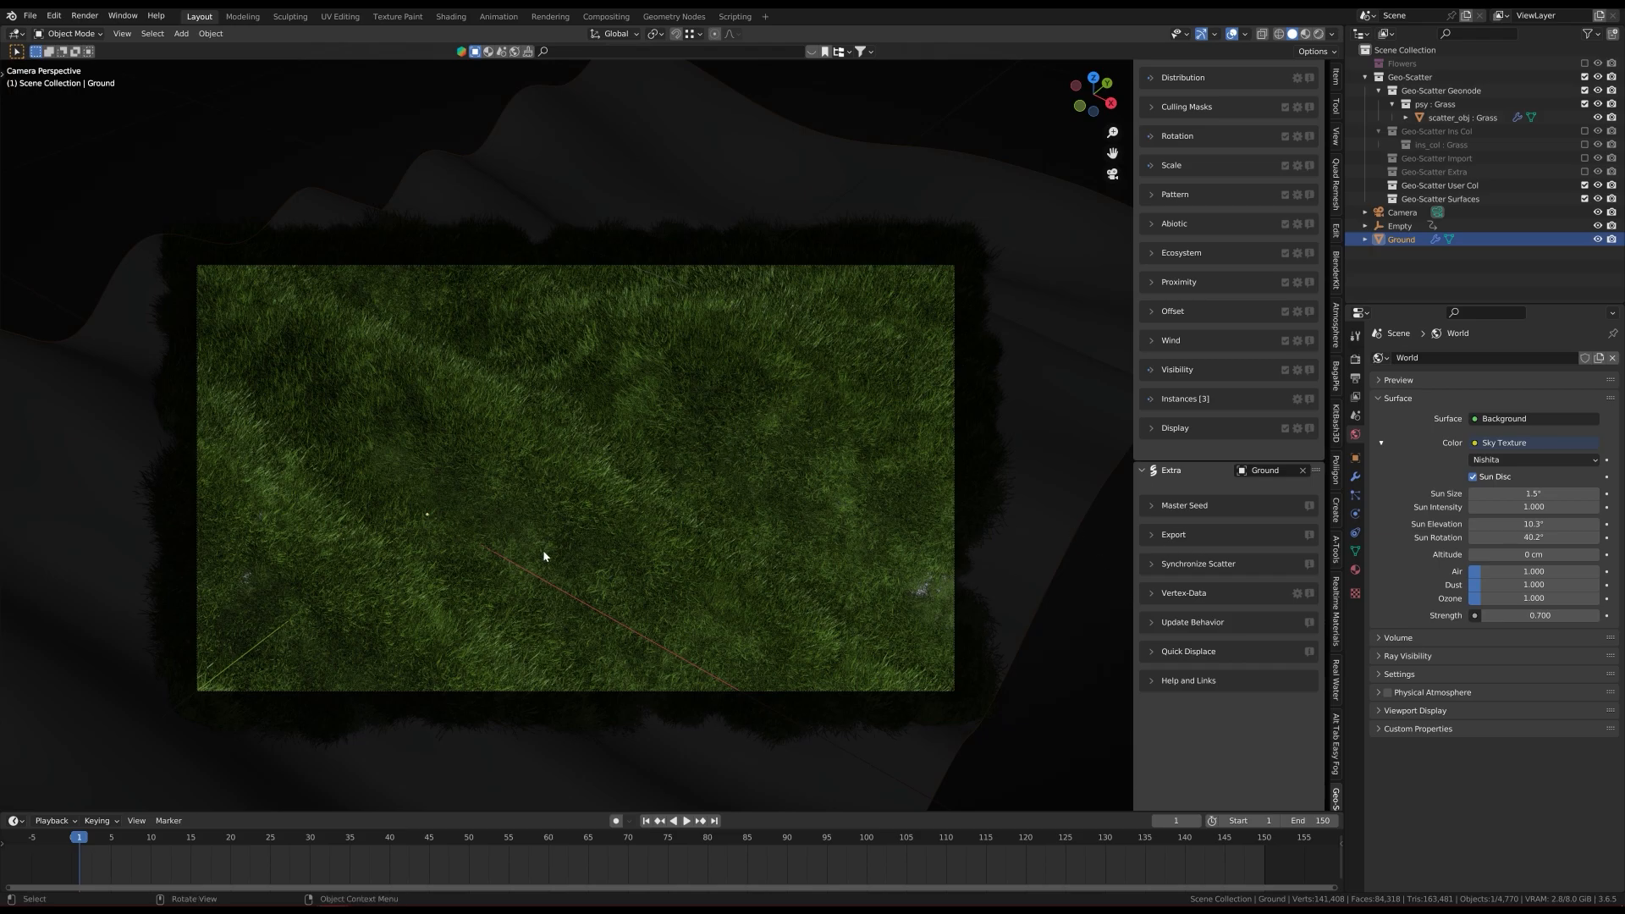
mouse_move(559, 562)
middle_mouse_down()
mouse_move(579, 507)
mouse_move(658, 465)
mouse_move(580, 525)
mouse_move(696, 531)
mouse_move(750, 440)
mouse_move(726, 508)
mouse_move(747, 555)
mouse_move(716, 533)
middle_mouse_up()
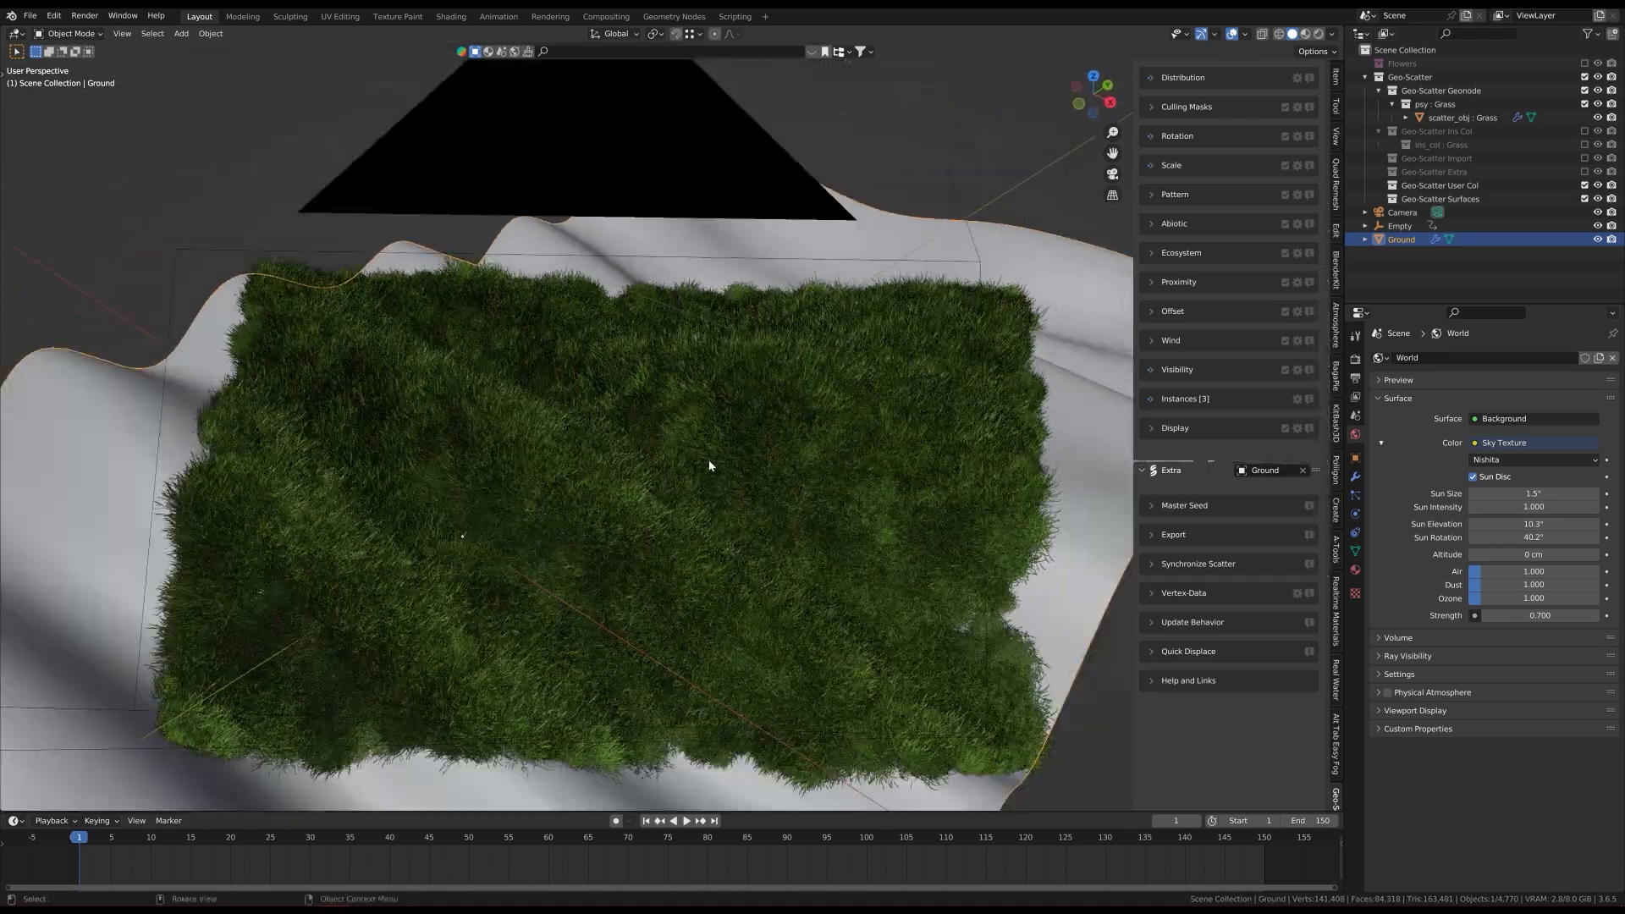
middle_click_drag(627, 500, 826, 461)
mouse_move(702, 465)
middle_mouse_down()
mouse_move(617, 373)
mouse_move(674, 460)
mouse_move(546, 508)
mouse_move(587, 505)
mouse_move(609, 570)
mouse_move(652, 464)
mouse_move(608, 508)
middle_mouse_up()
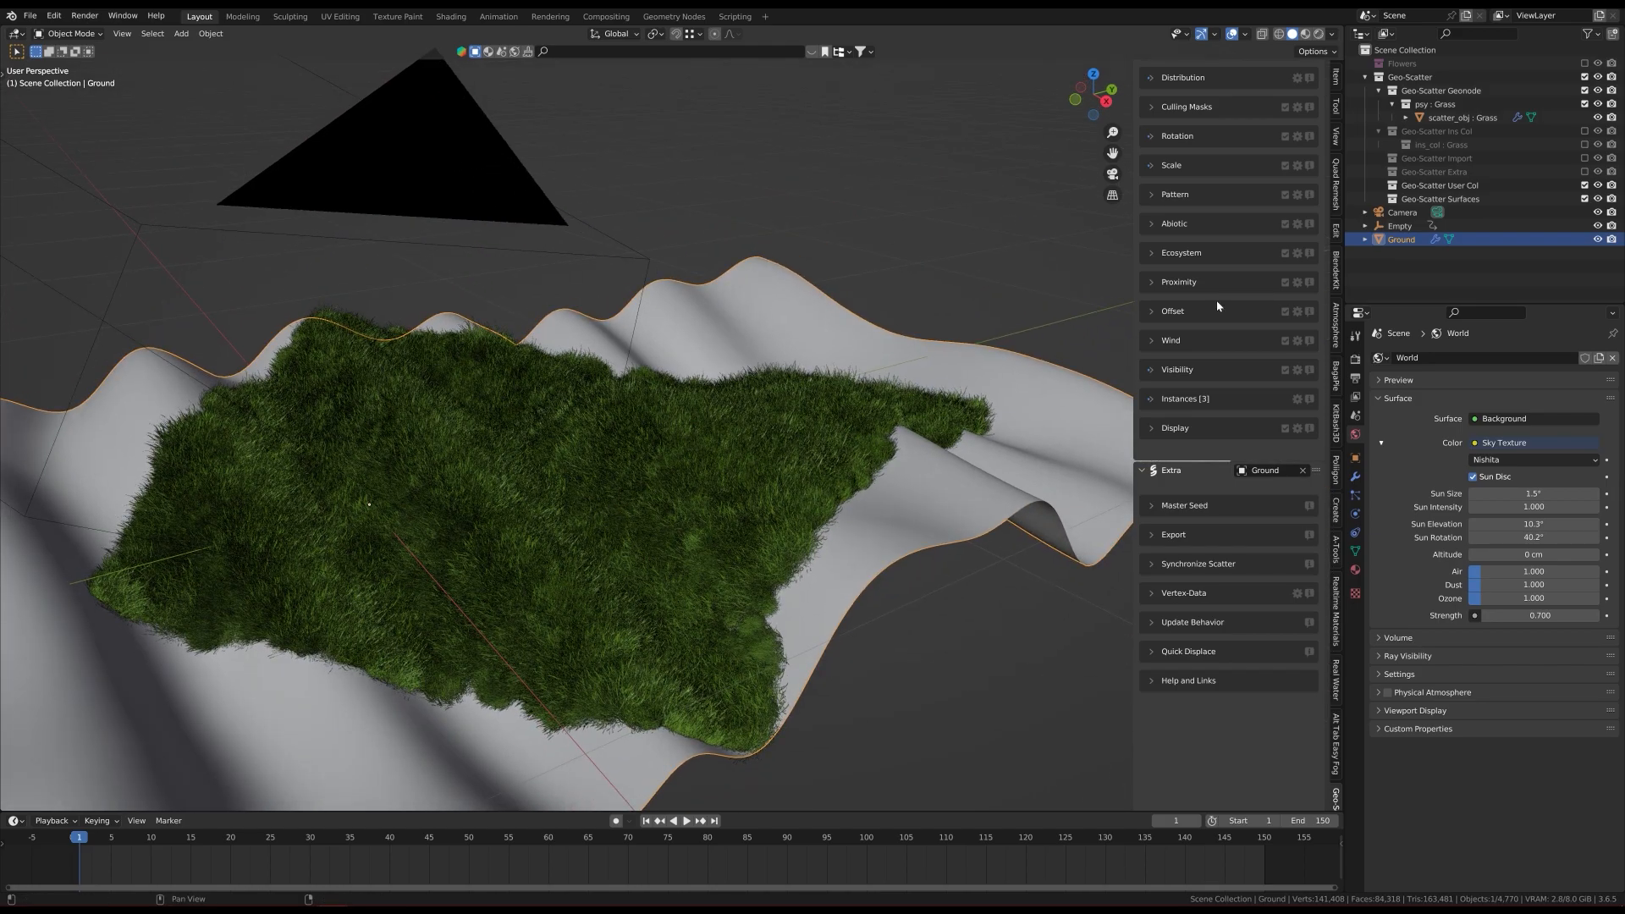
scroll(1152, 252, "up", 5)
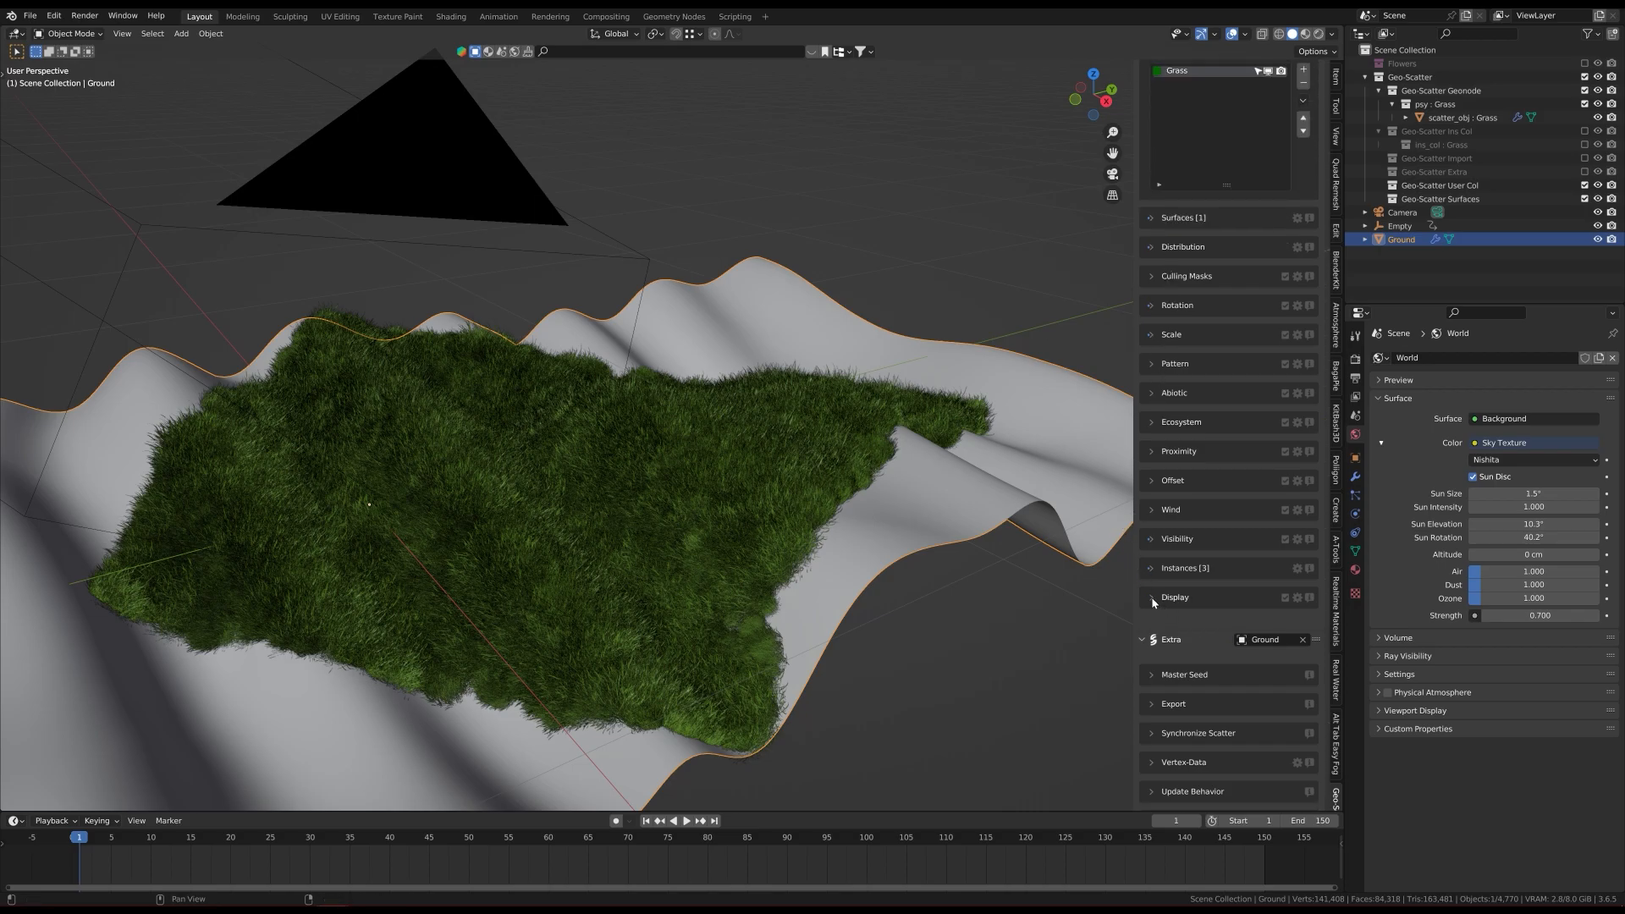
left_click(1153, 540)
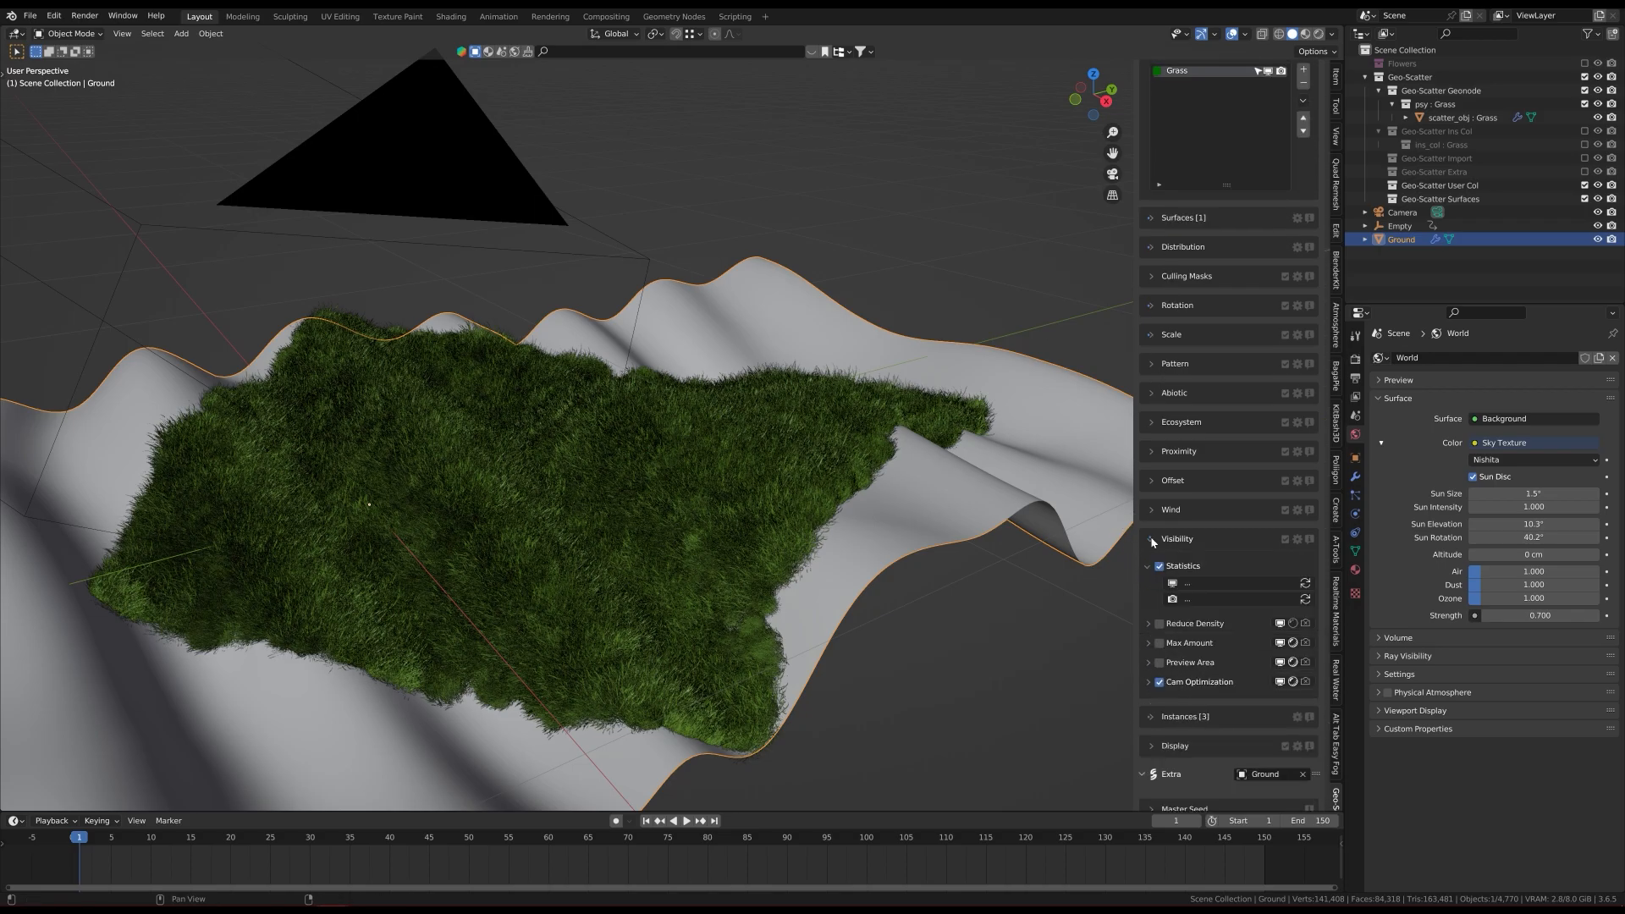
left_click(1147, 624)
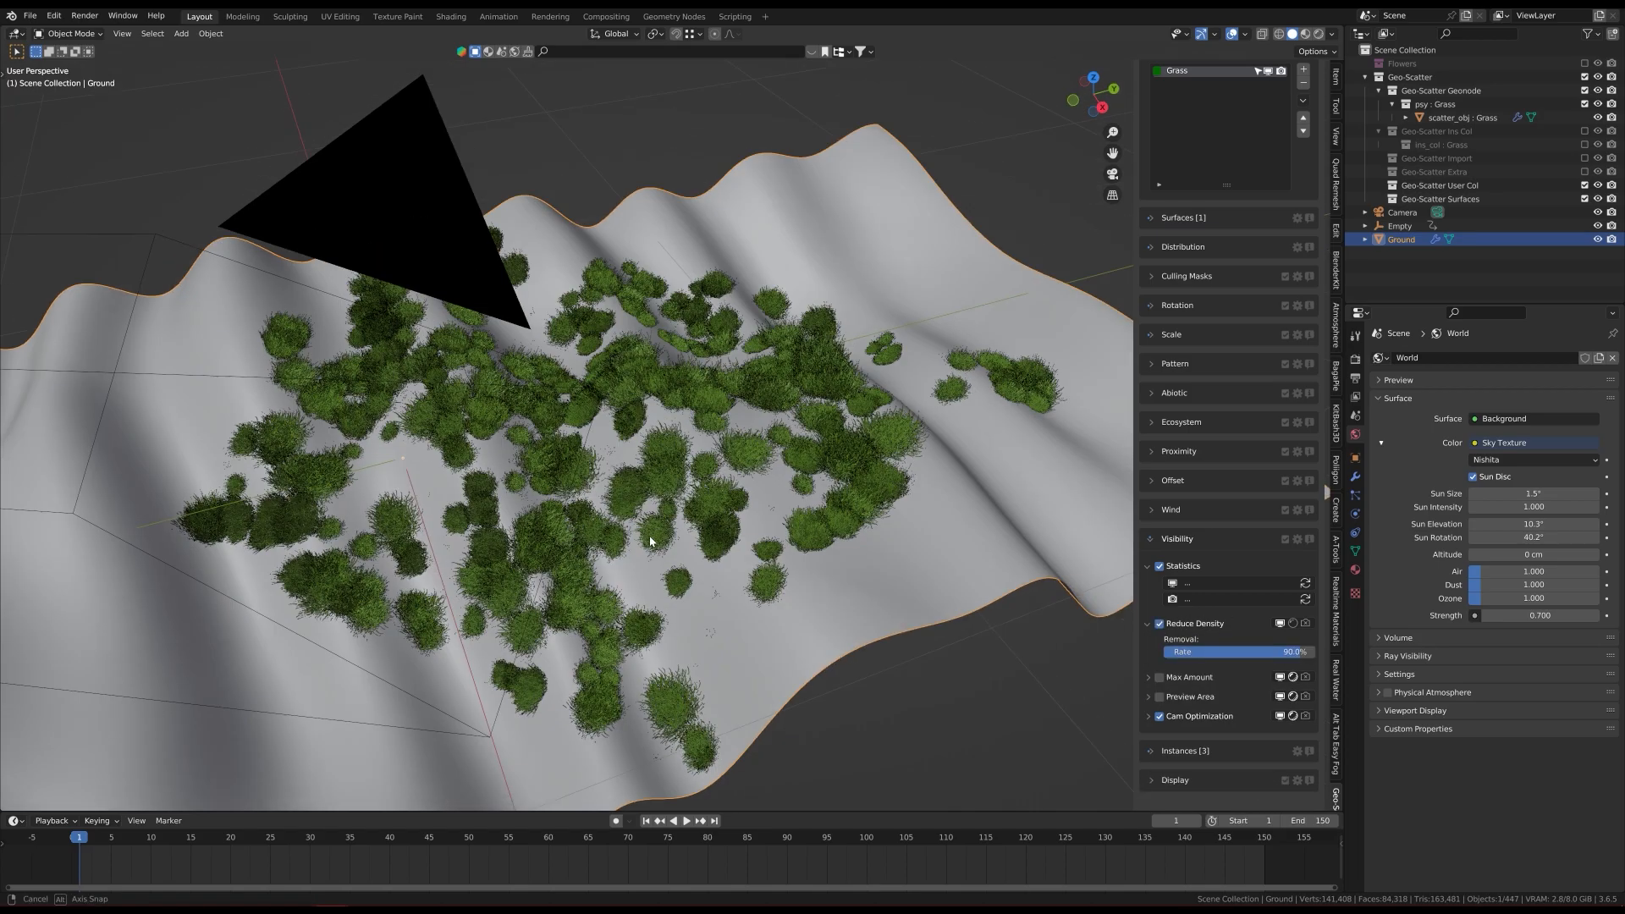
middle_click_drag(652, 530, 656, 438)
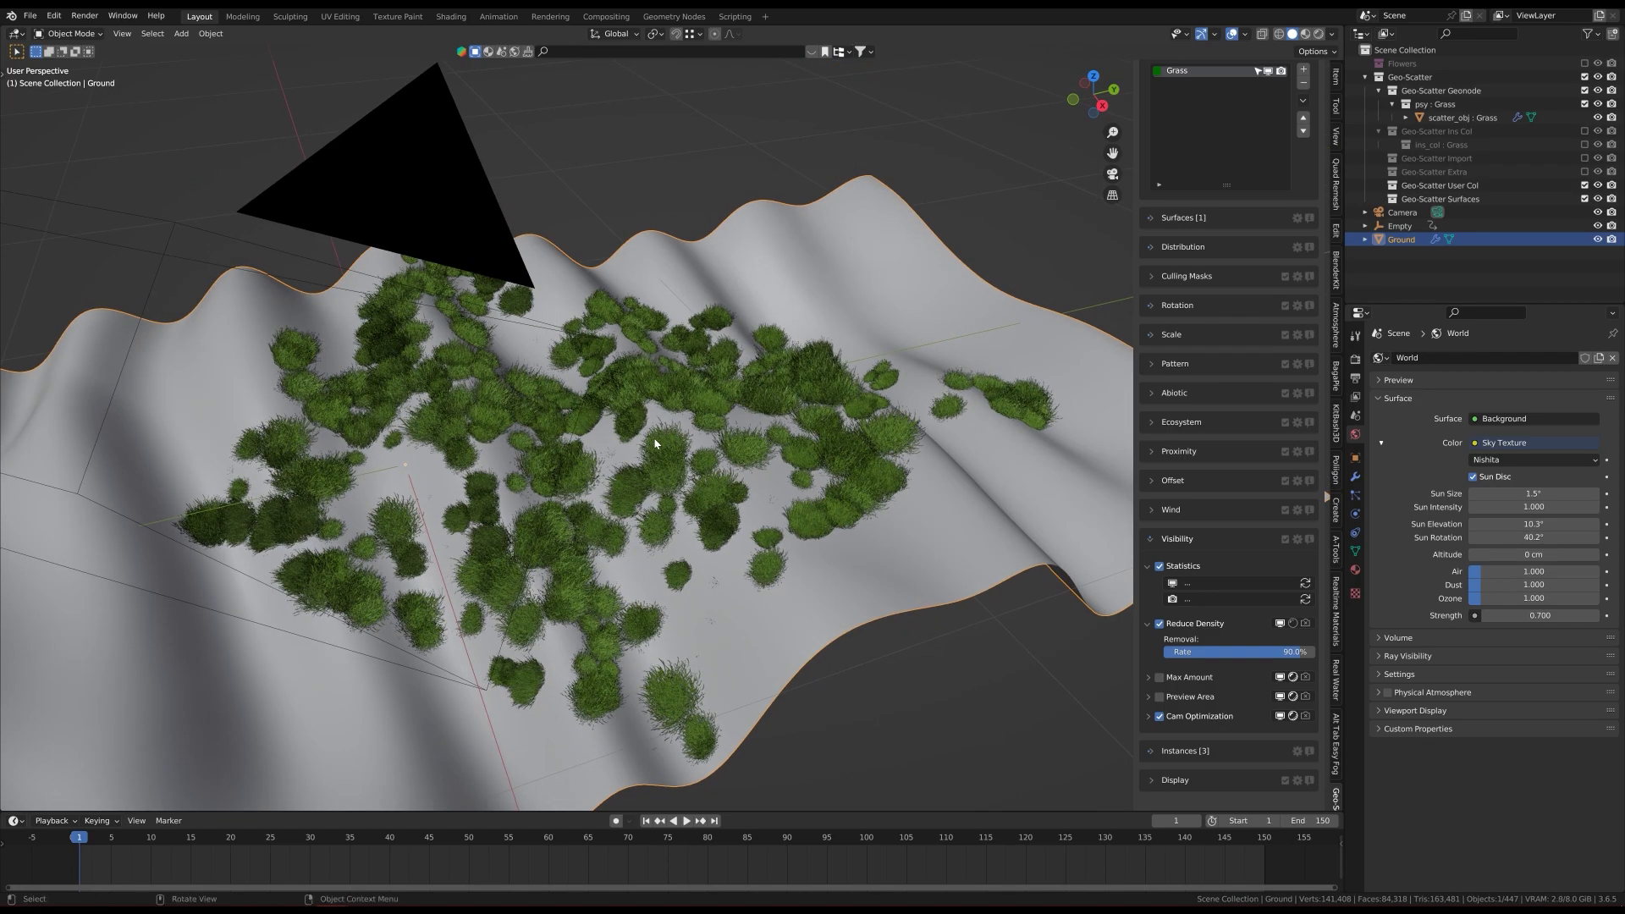
Step: Enable Display As for the grass scatter, using the Placeholder method with a low-poly leafy plant shape
scroll(1147, 681, "down", 3)
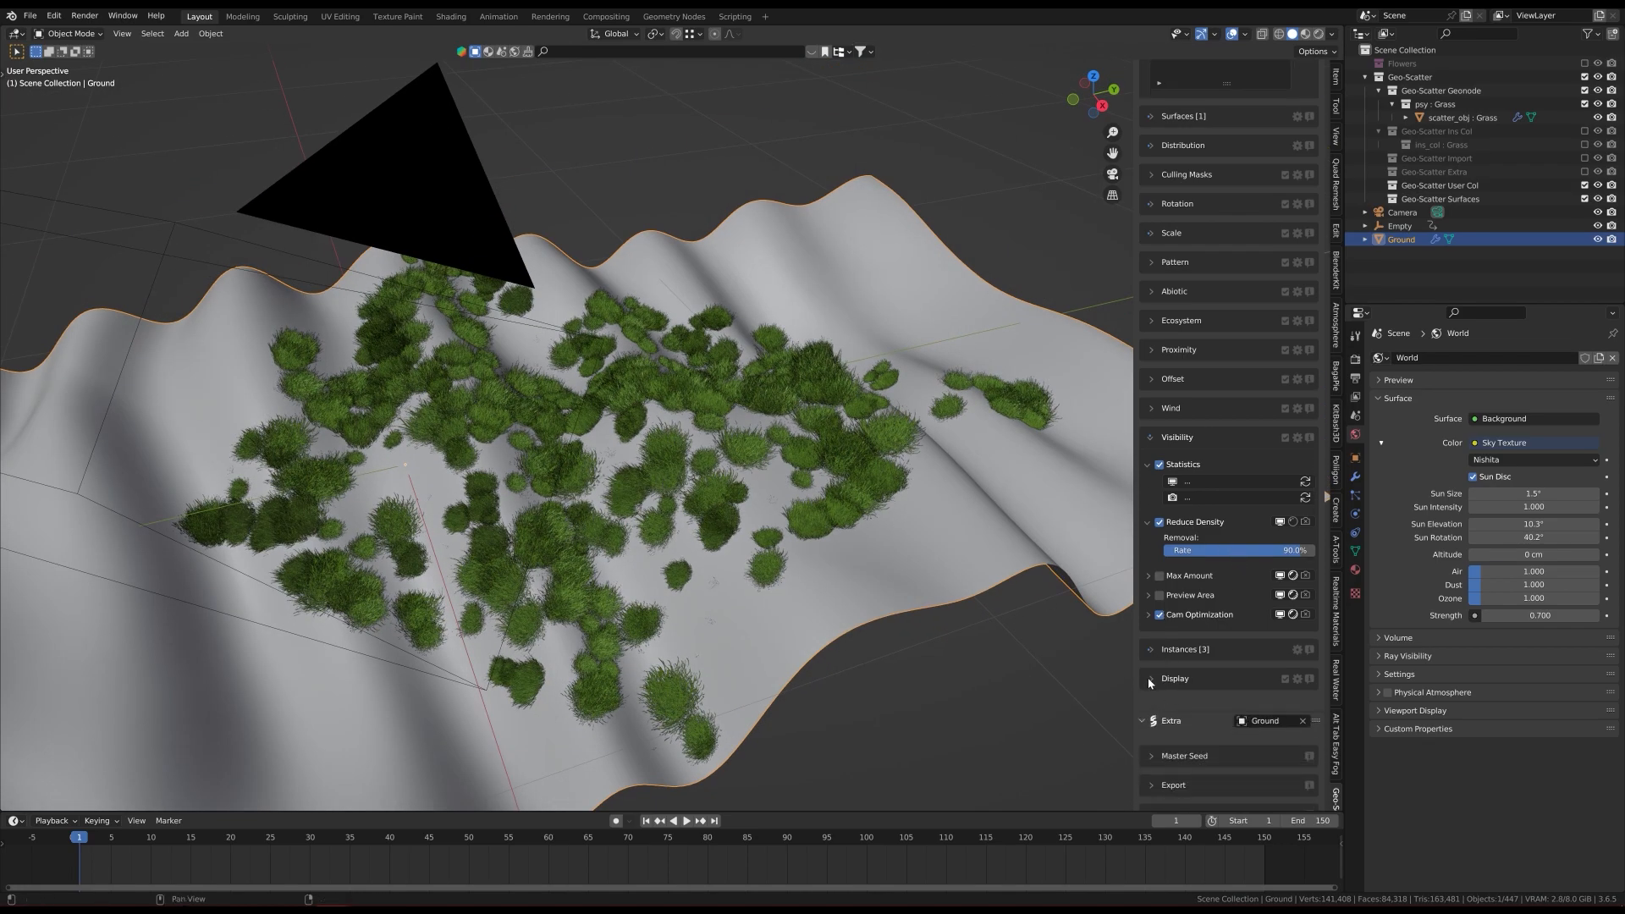
left_click(1148, 677)
scroll(1150, 678, "down", 3)
left_click(1236, 669)
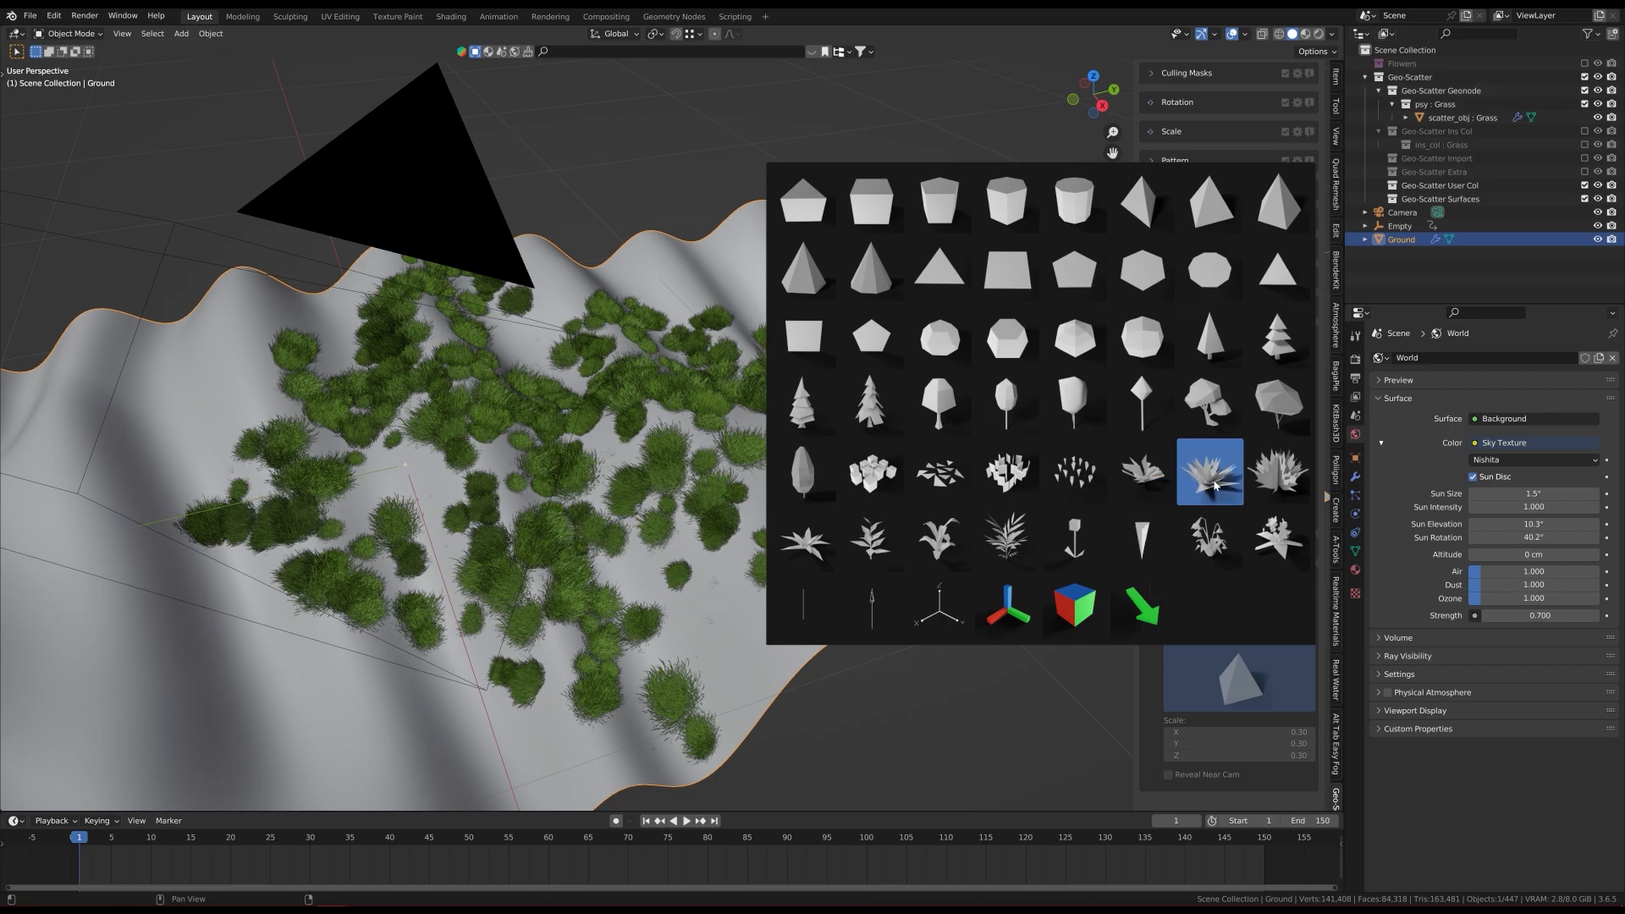
left_click(1146, 476)
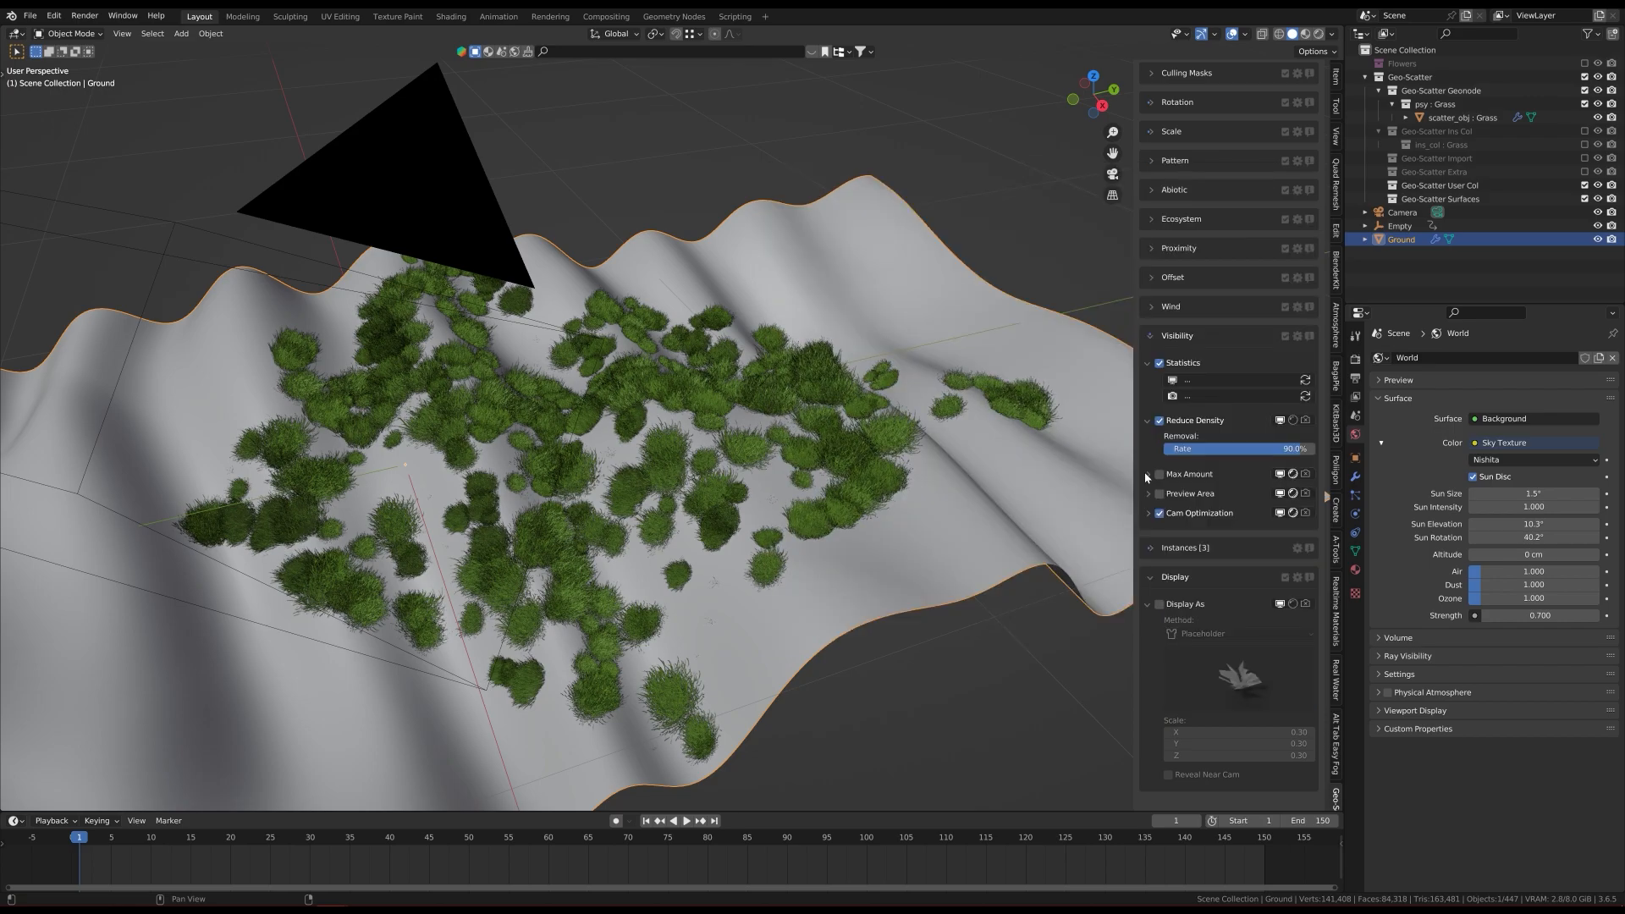
left_click(1160, 605)
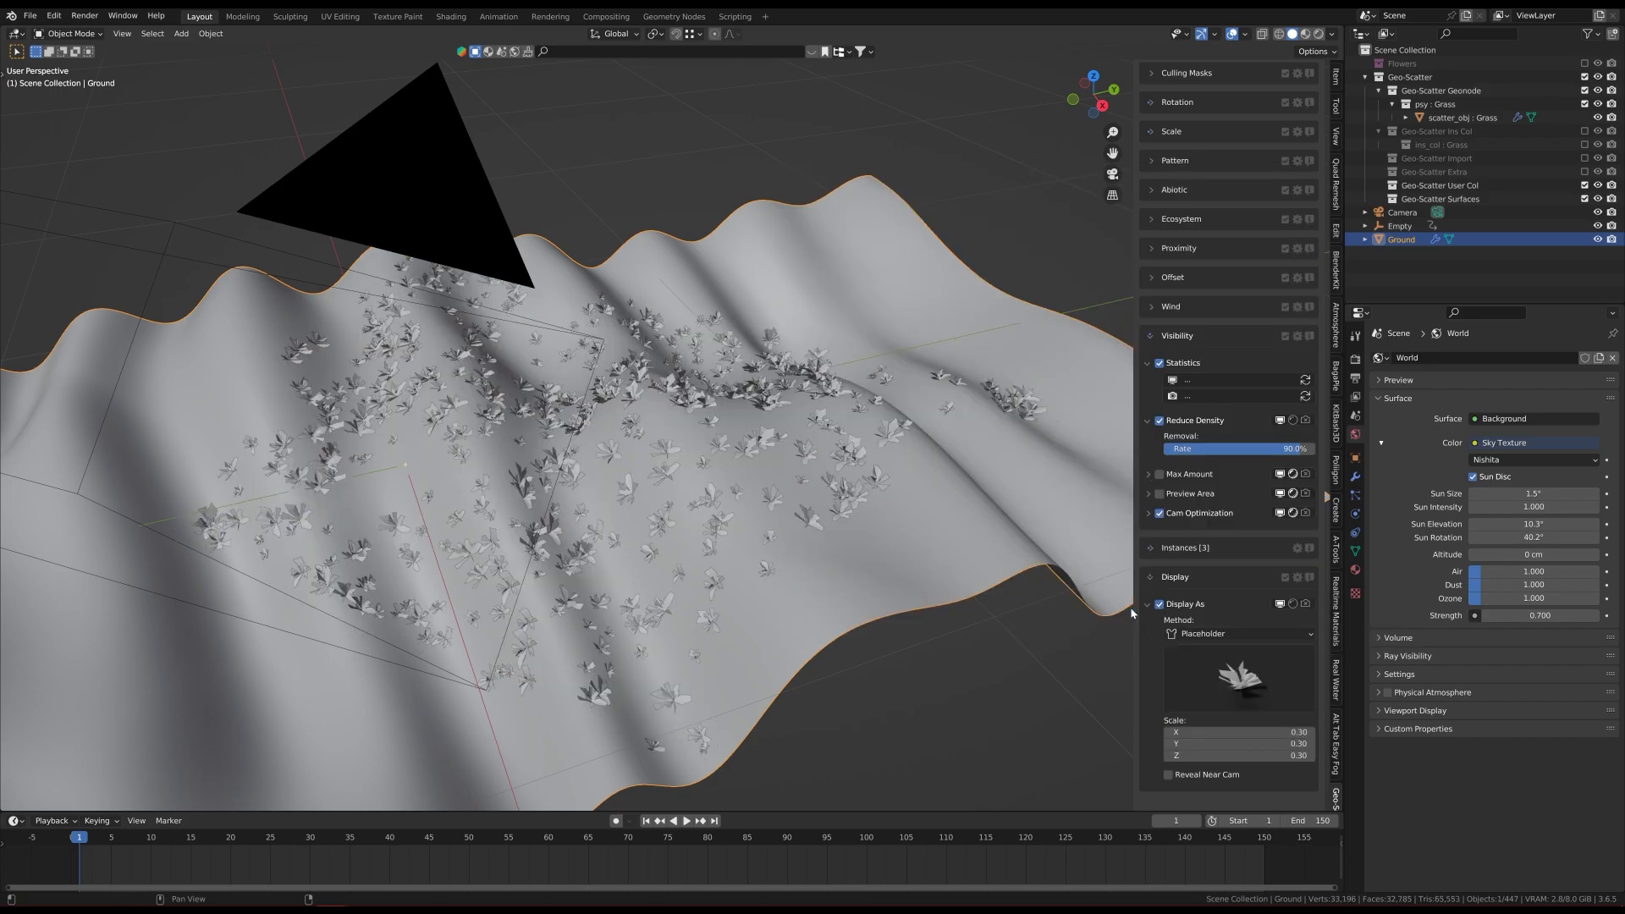
left_click(541, 506, "shift")
left_click(686, 241)
middle_click_drag(686, 242, 648, 479)
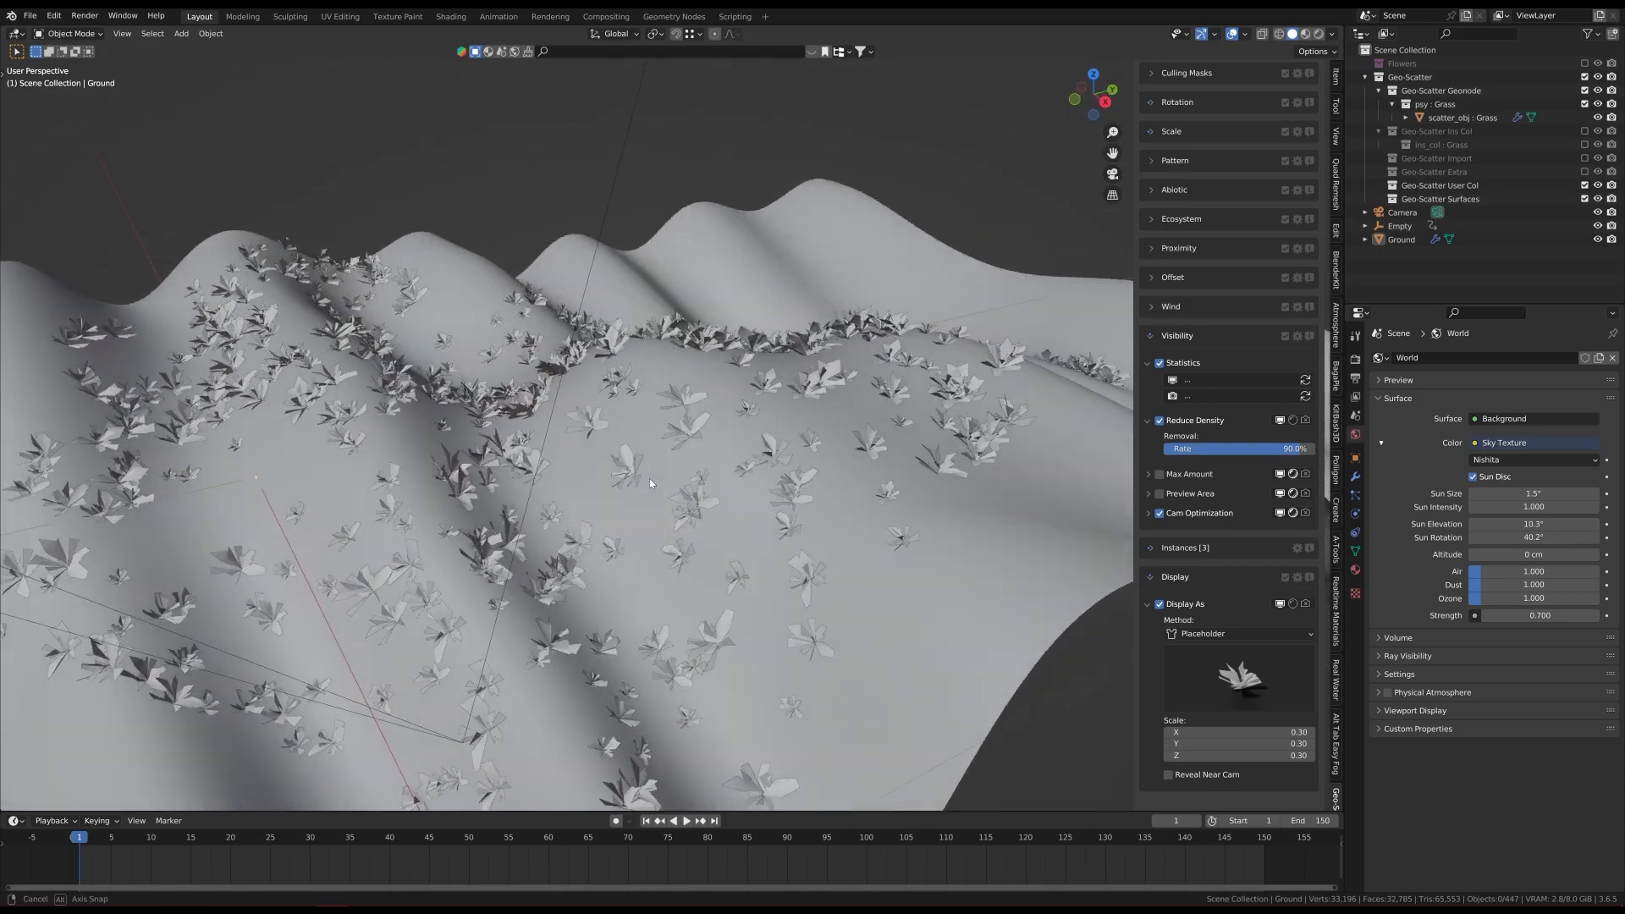
mouse_move(609, 536)
middle_mouse_down()
mouse_move(618, 480)
mouse_move(699, 544)
mouse_move(677, 559)
middle_mouse_up()
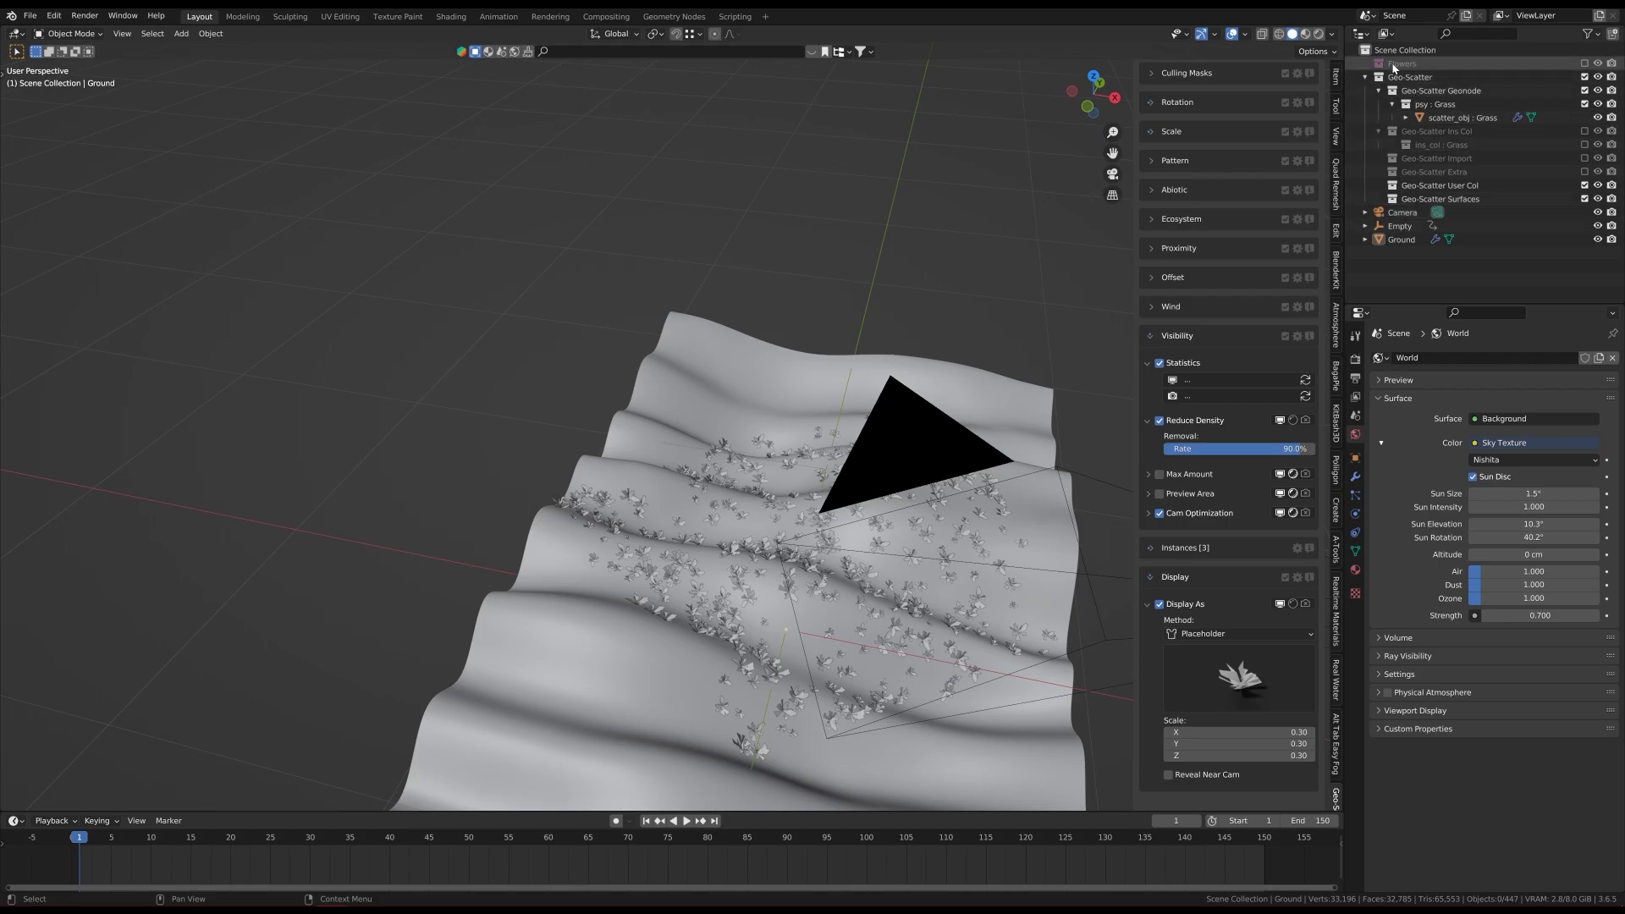
Step: Collapse the Geo-Scatter collection and include the Flowers collection in the view layer
left_click(1366, 77)
left_click(1391, 65)
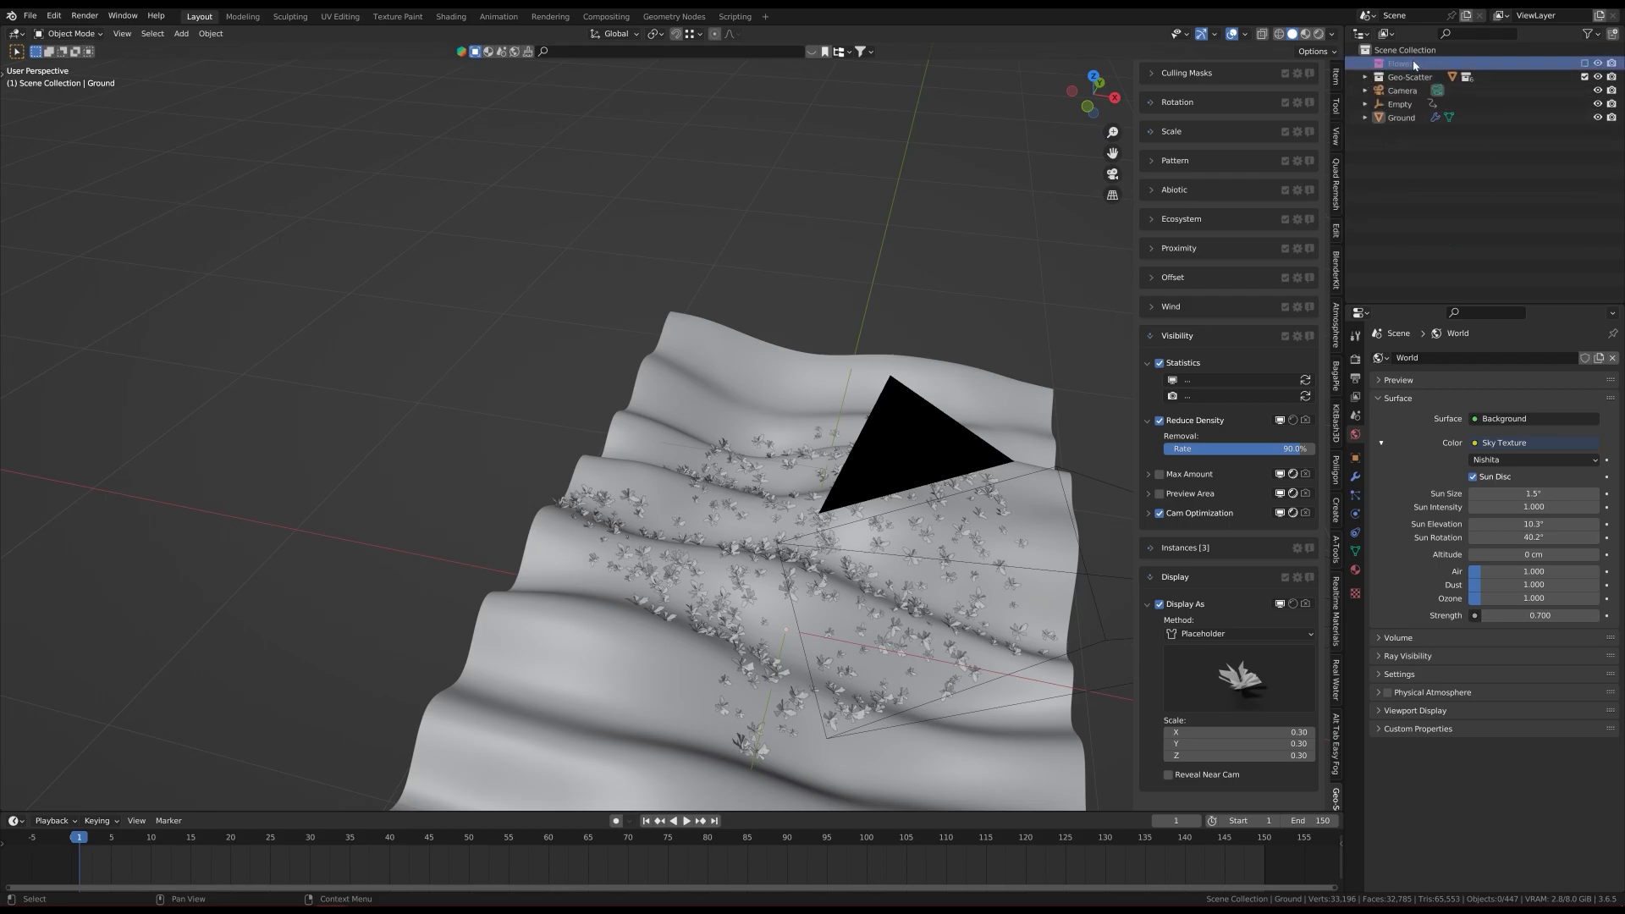
left_click(1585, 63)
scroll(802, 490, "left", 6, "ctrl")
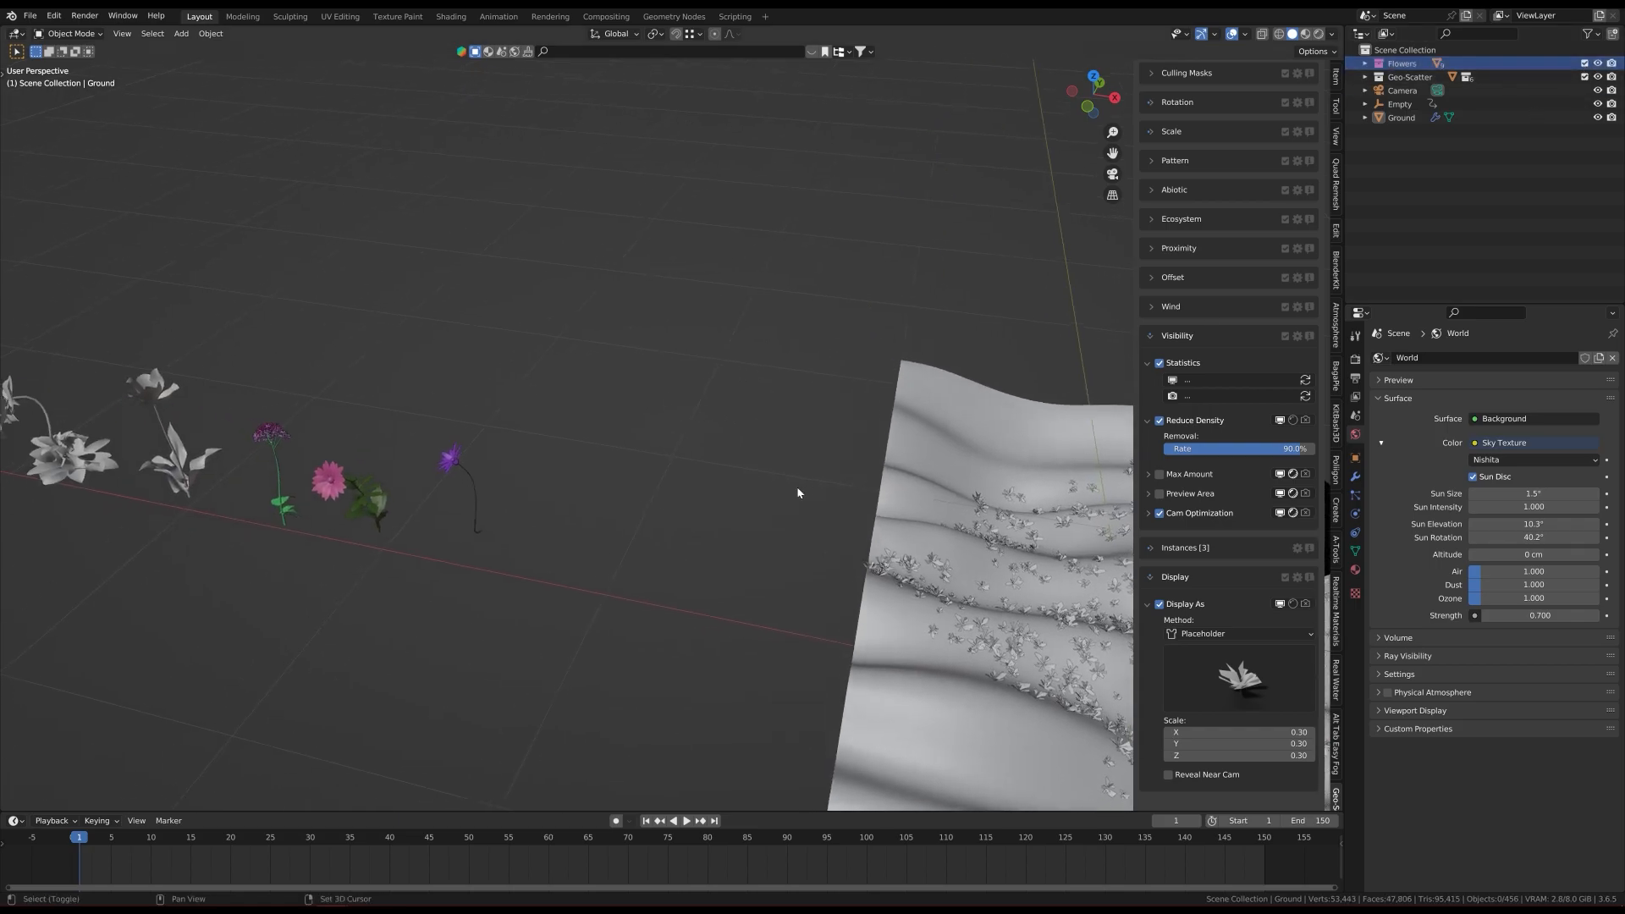
Step: Isolate the row of flower models in local view and look at them from the front
left_click_drag(904, 589, 262, 374)
key("KP_Divide")
key("KP_1")
scroll(526, 502, "up", 3)
middle_click_drag(609, 367, 645, 492, "shift")
left_click(660, 395)
key("z")
left_click(694, 94)
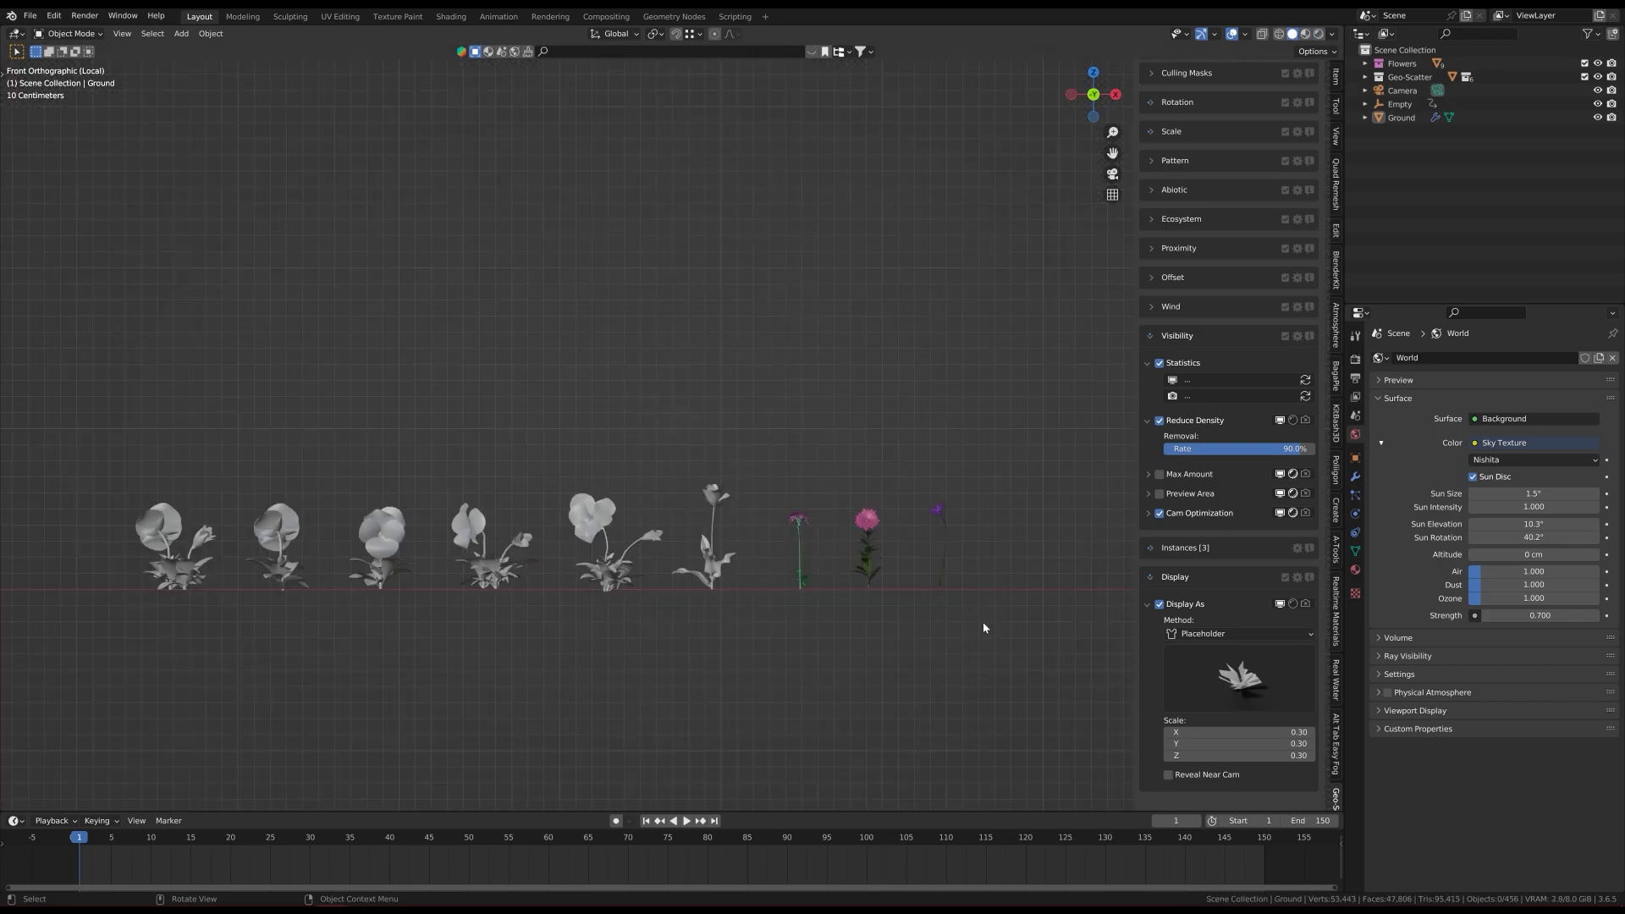
Step: Scatter the three coloured flower models over the ground with the Default Preset, using Viewport Selection as the selection method
left_click_drag(984, 627, 760, 475)
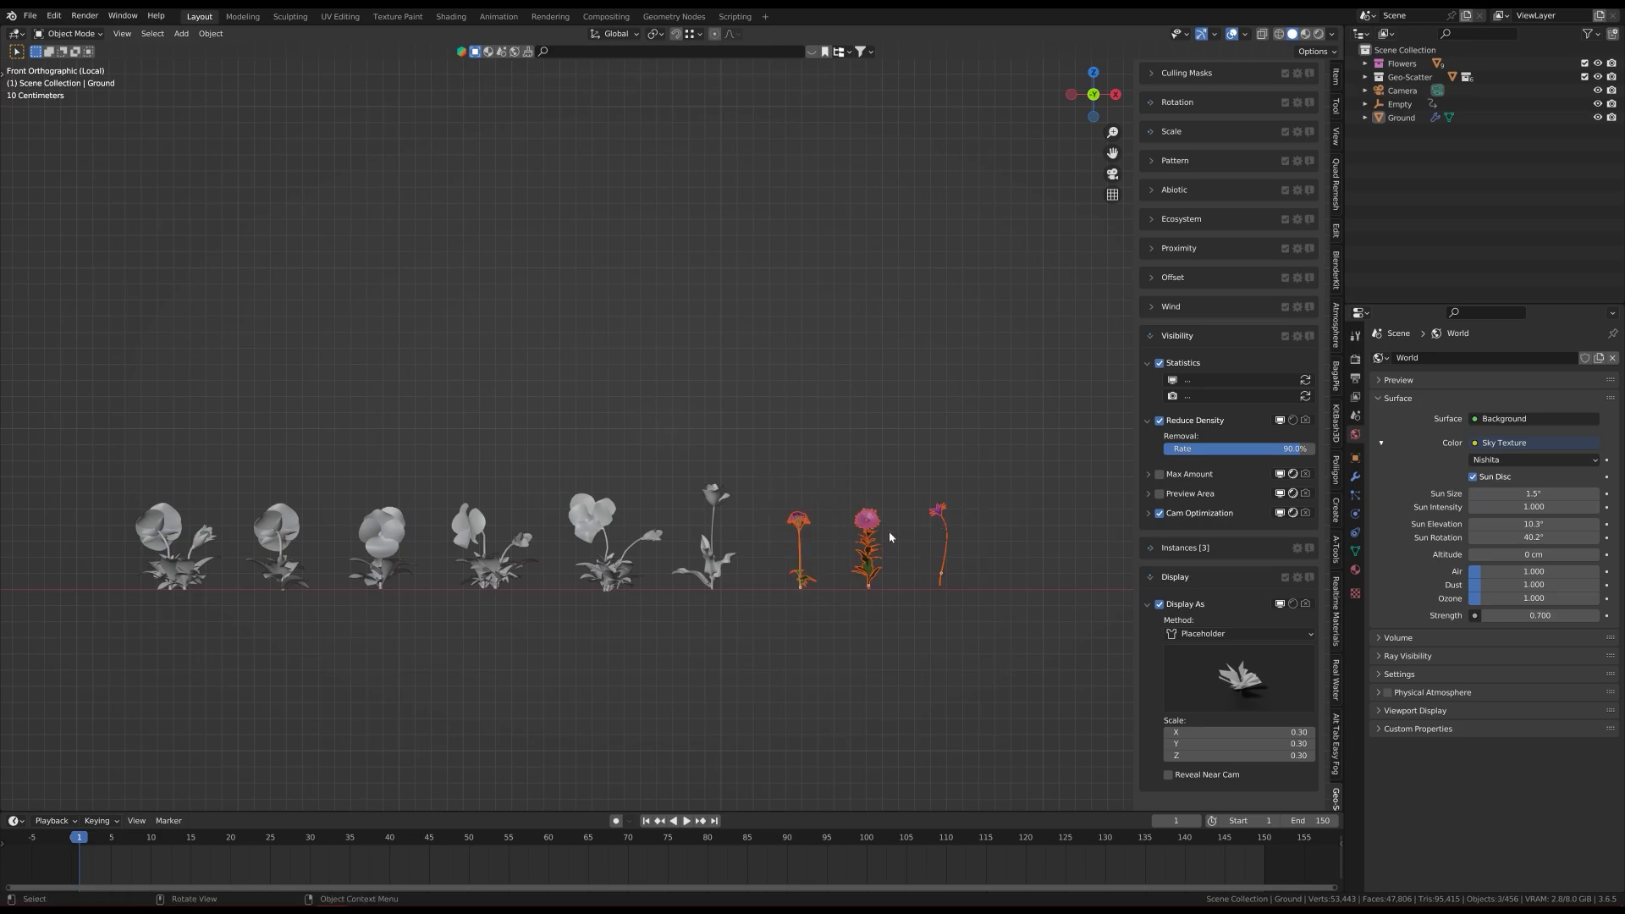
left_click(940, 513, "shift")
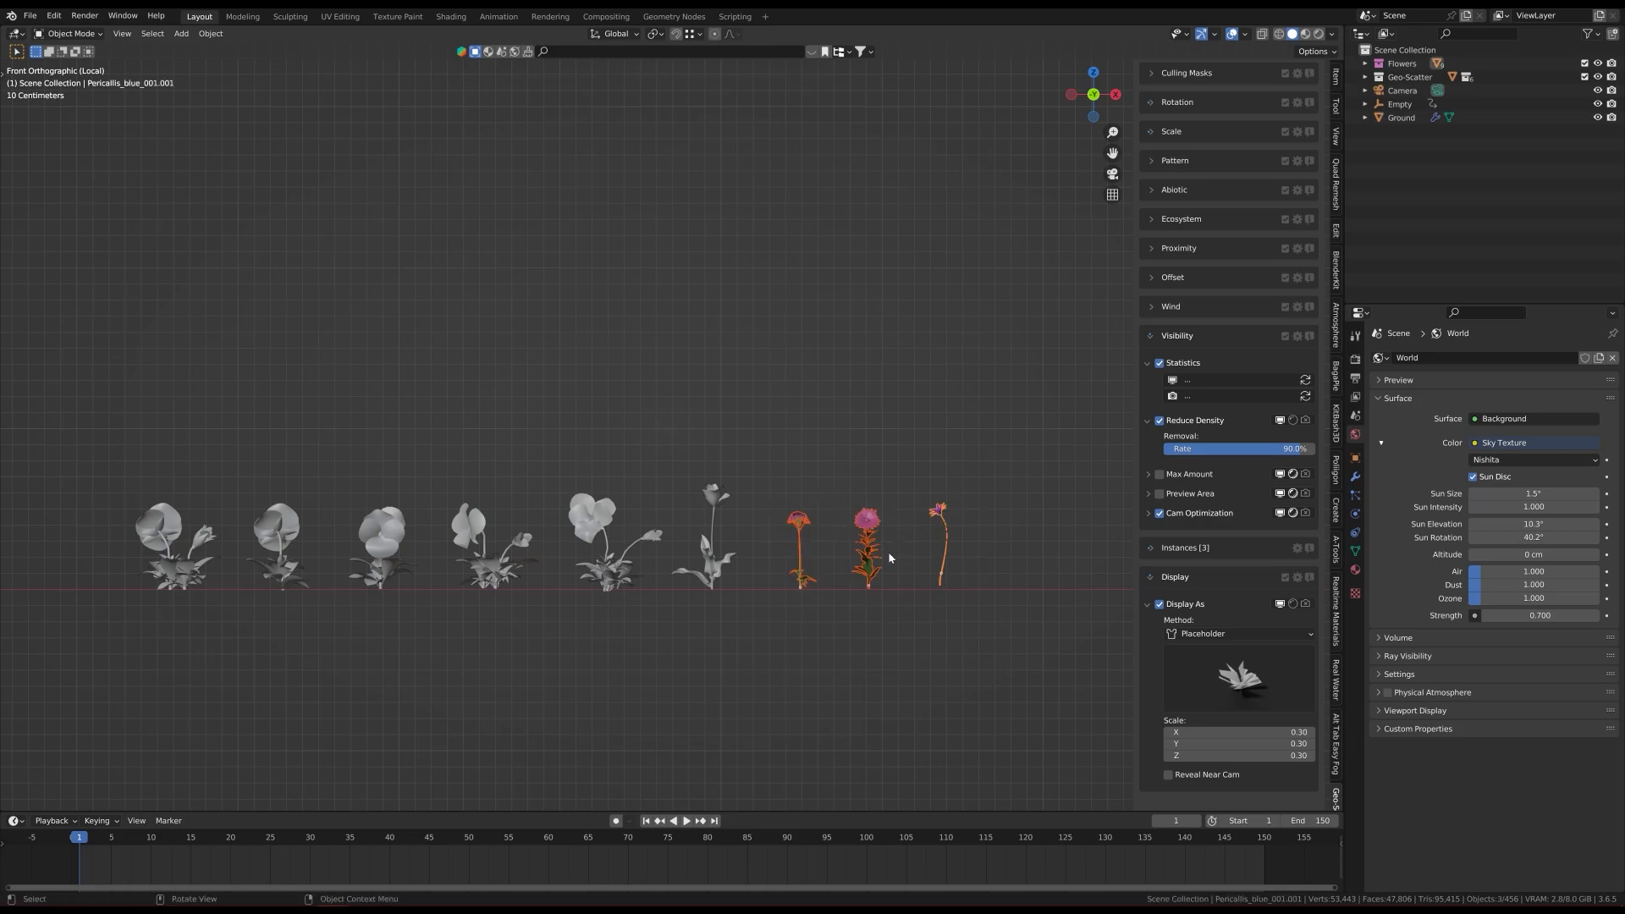
middle_click_drag(723, 513, 431, 572)
scroll(618, 555, "down", 3)
scroll(762, 567, "up", 4)
middle_click_drag(762, 567, 719, 591)
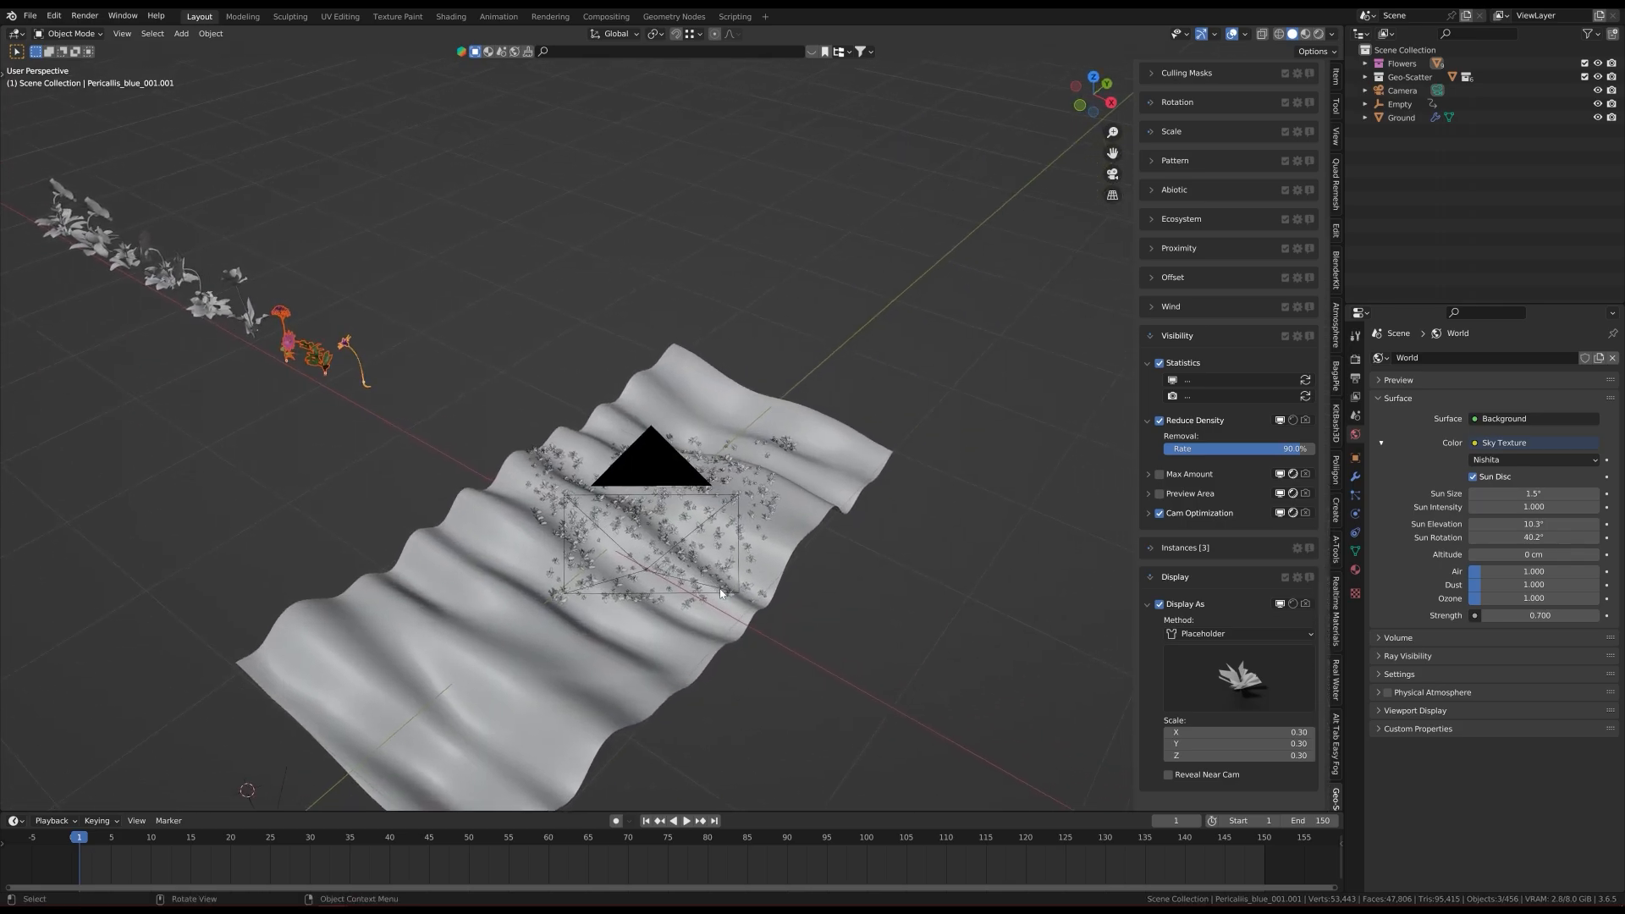
scroll(1233, 528, "up", 10)
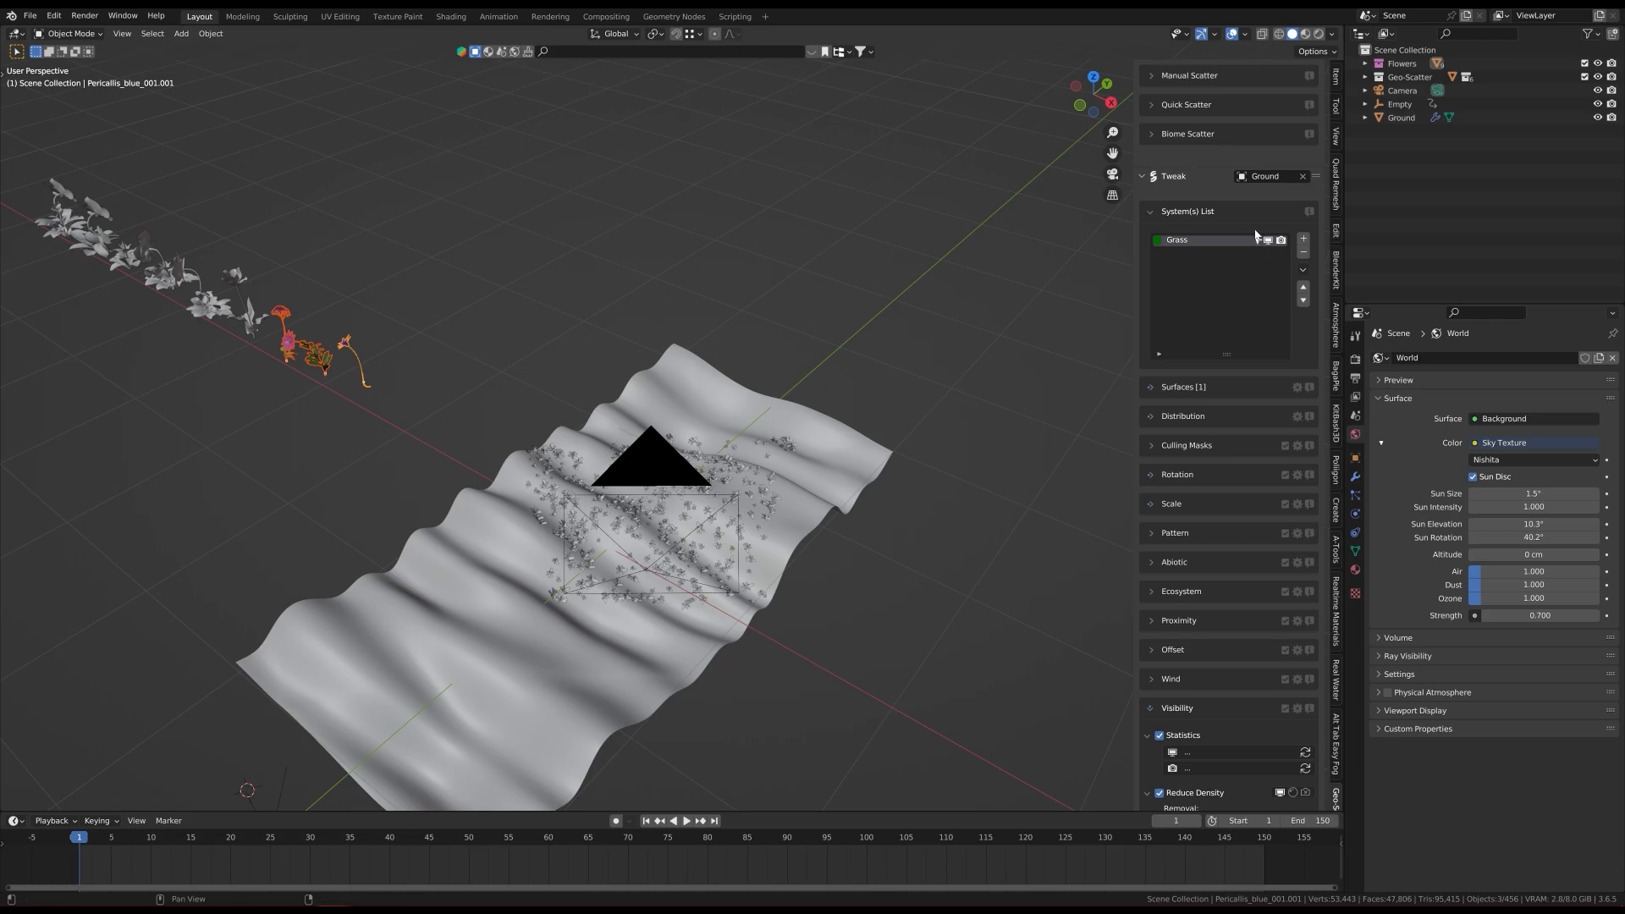
scroll(1219, 296, "up", 5)
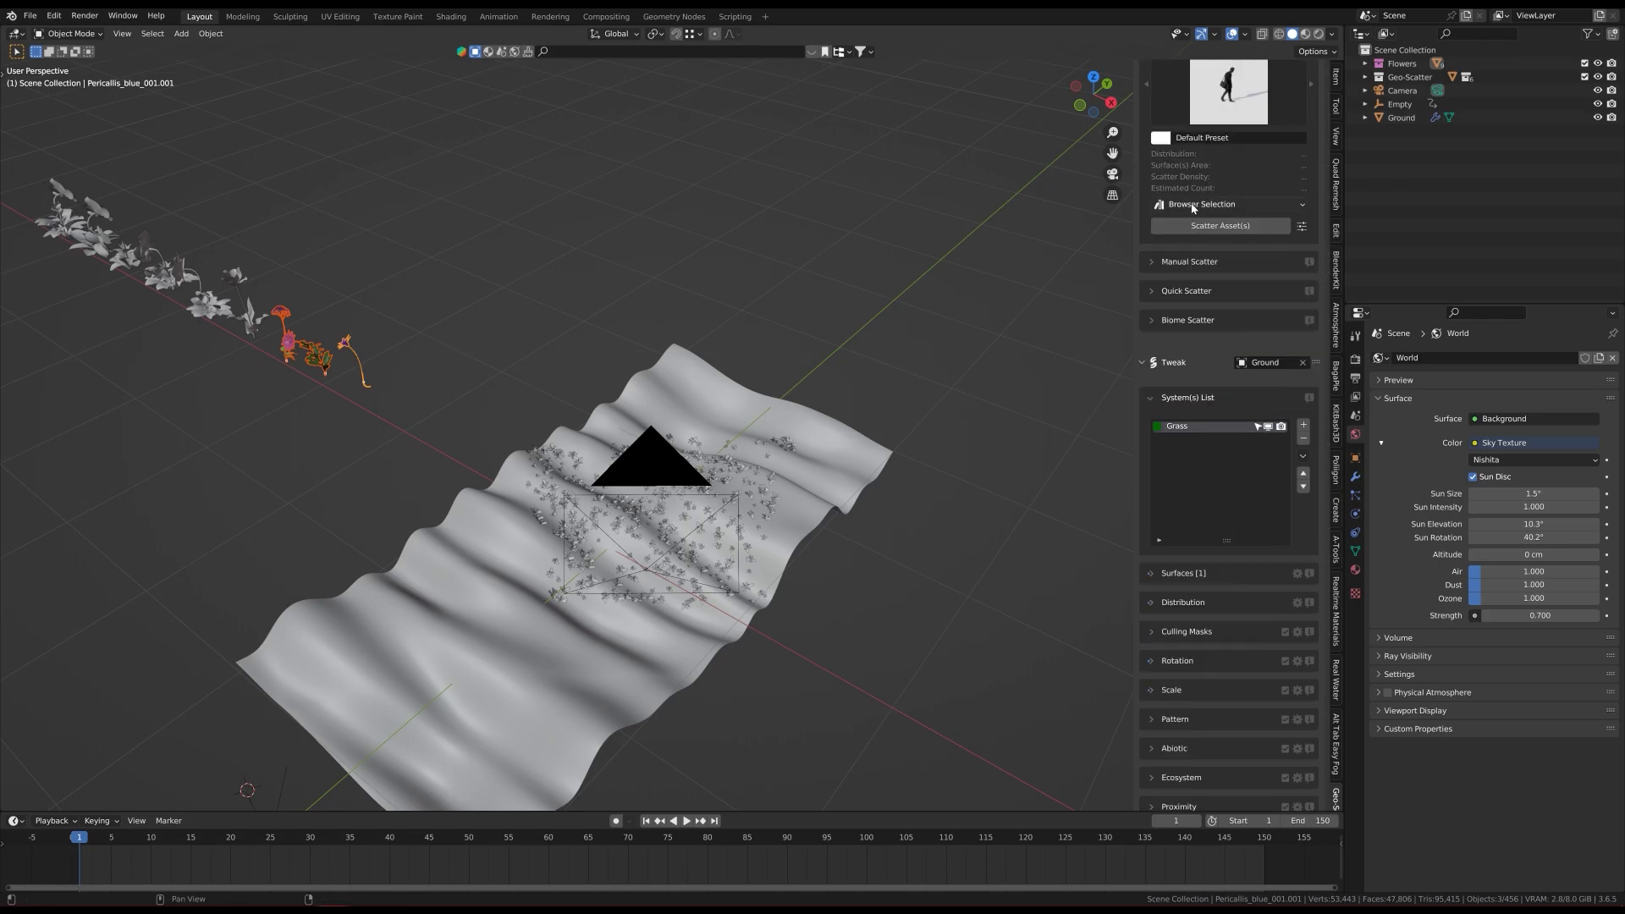
left_click(1193, 205)
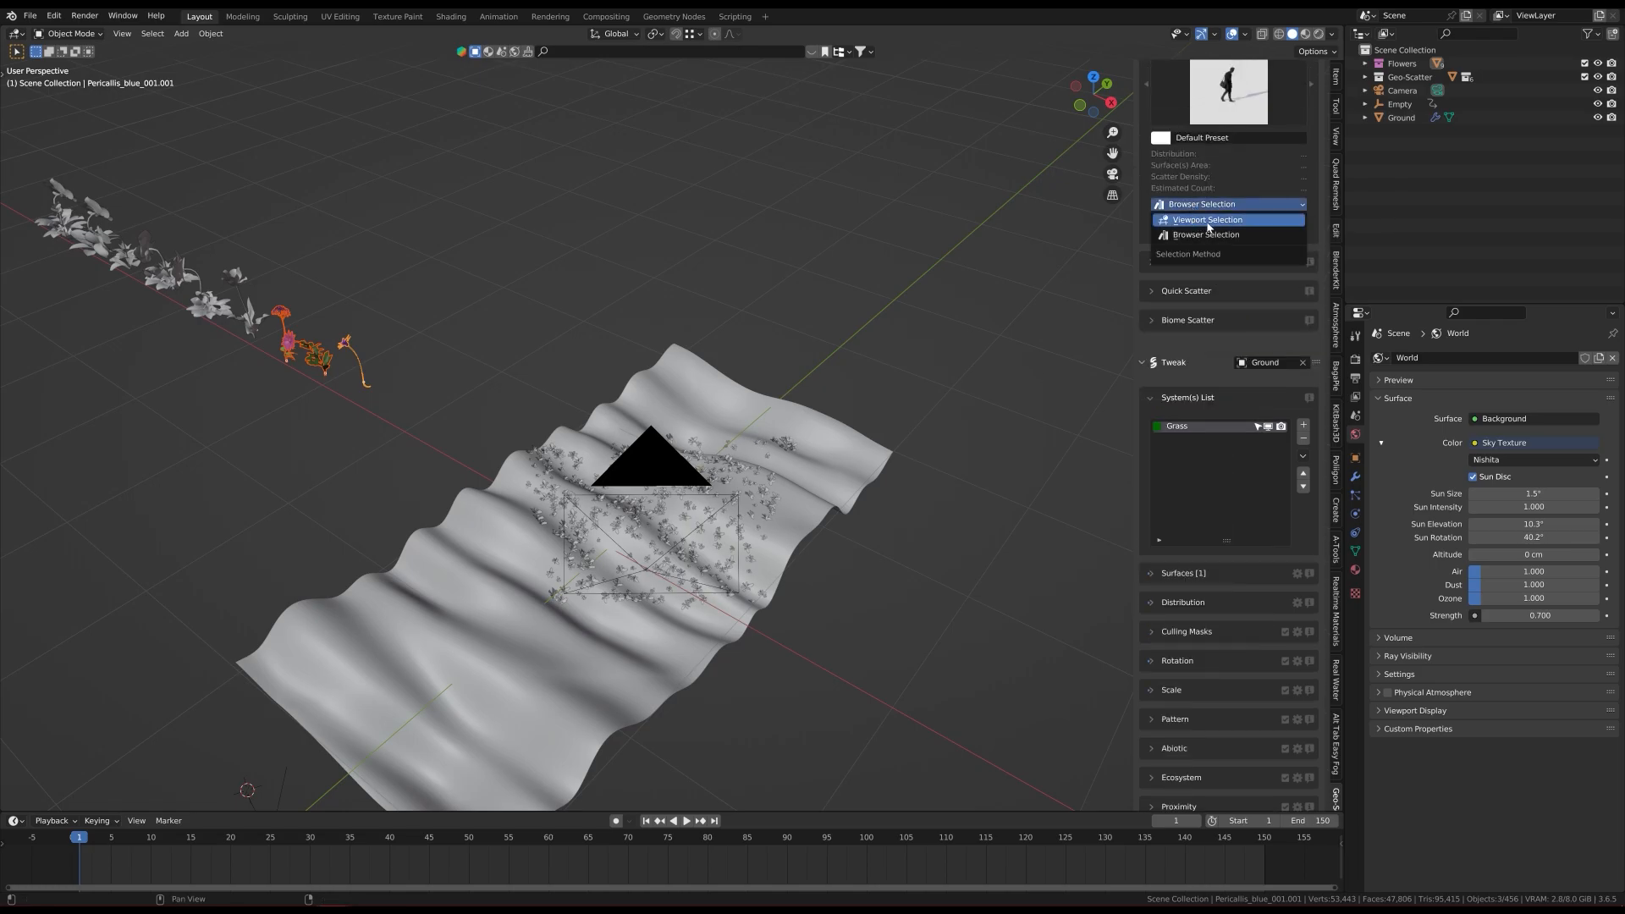
left_click(1208, 222)
left_click(1221, 226)
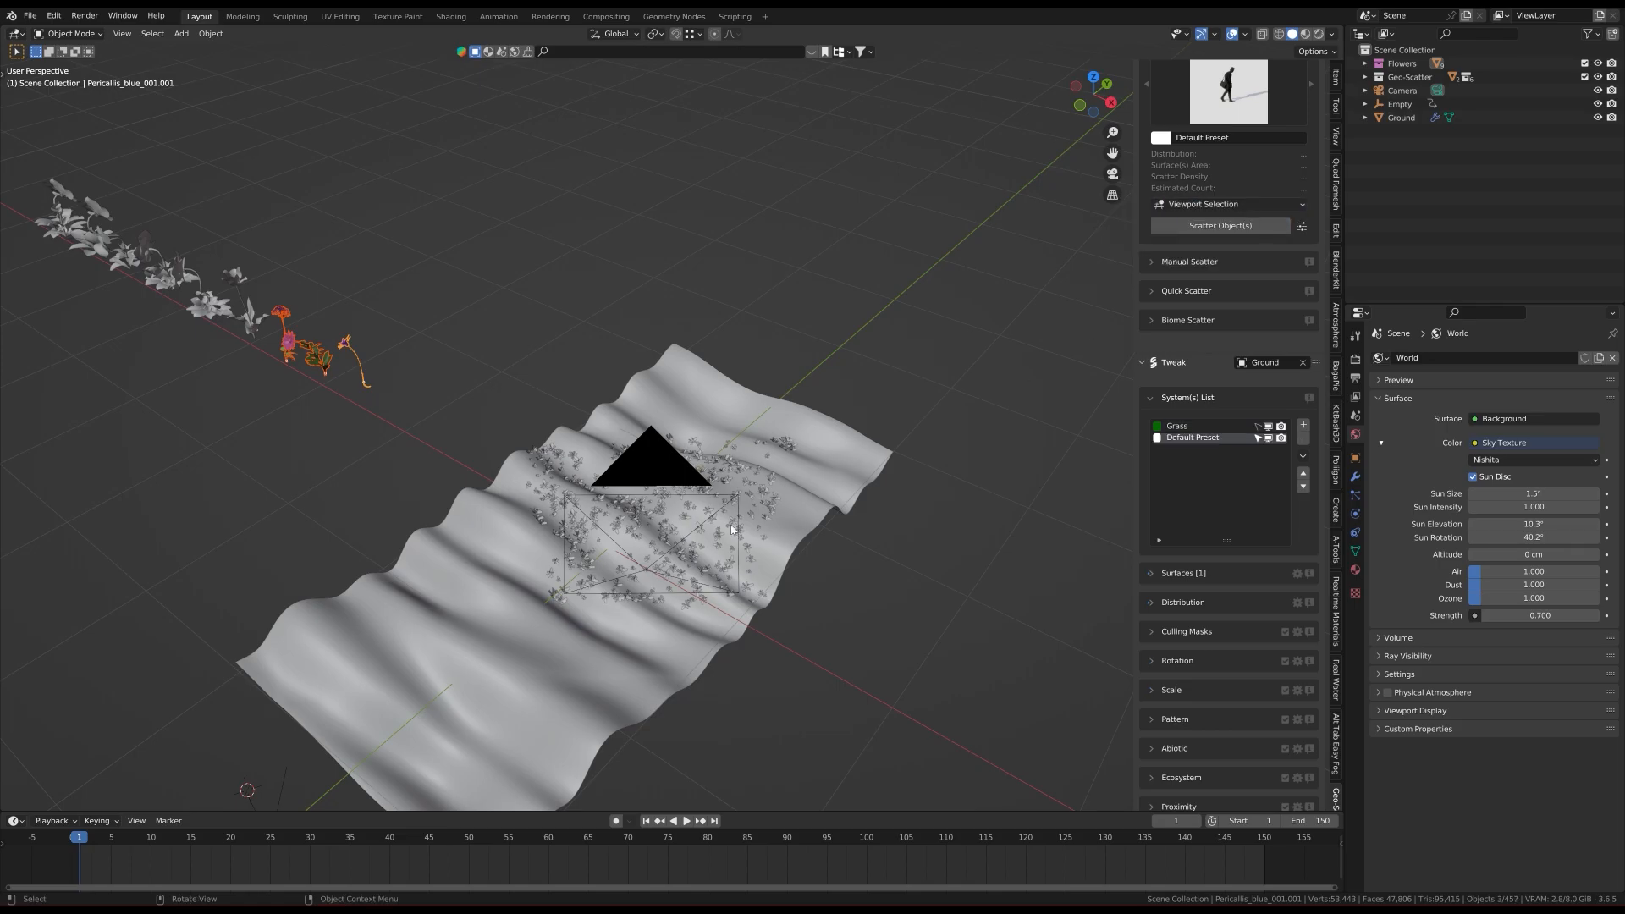
scroll(1213, 599, "down", 2)
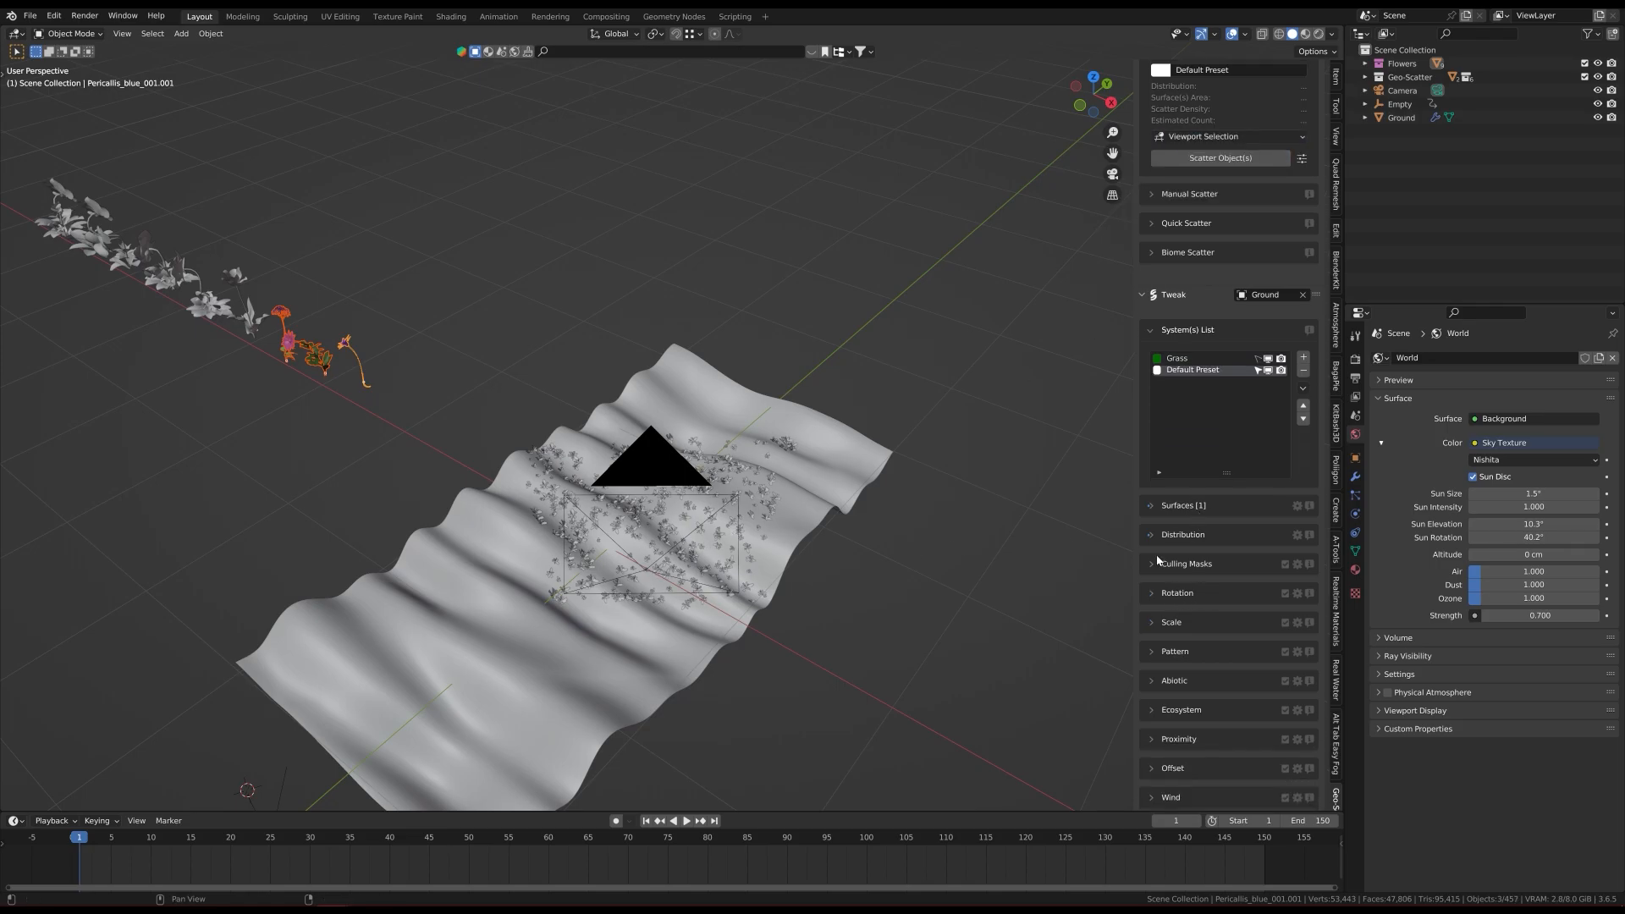
scroll(1159, 551, "down", 1)
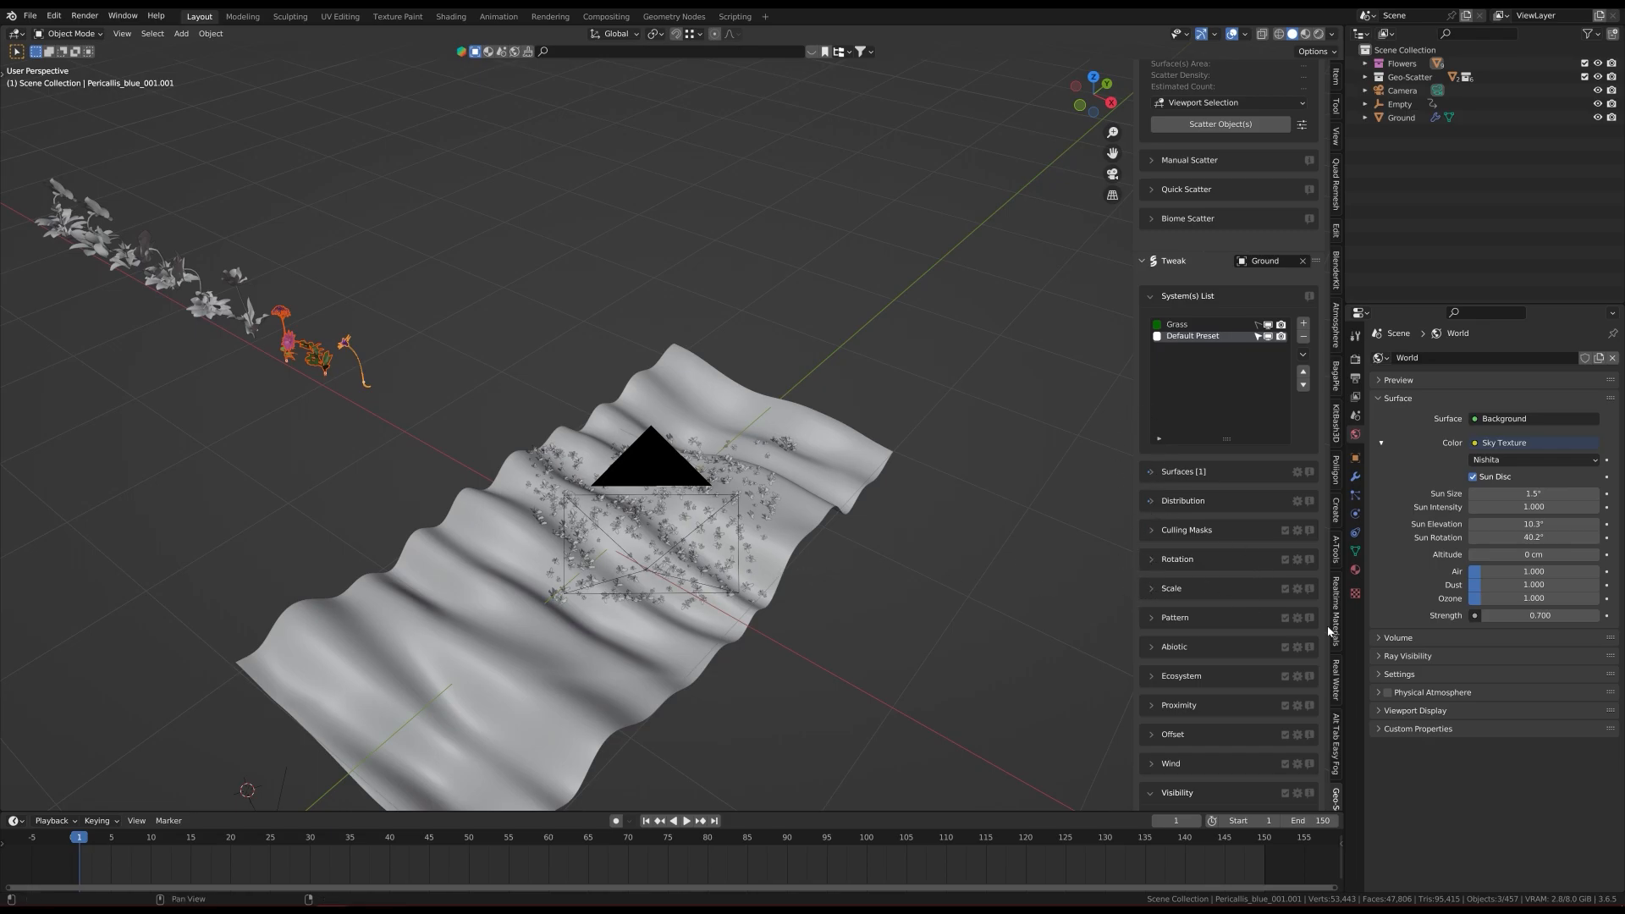
scroll(1180, 581, "down", 6)
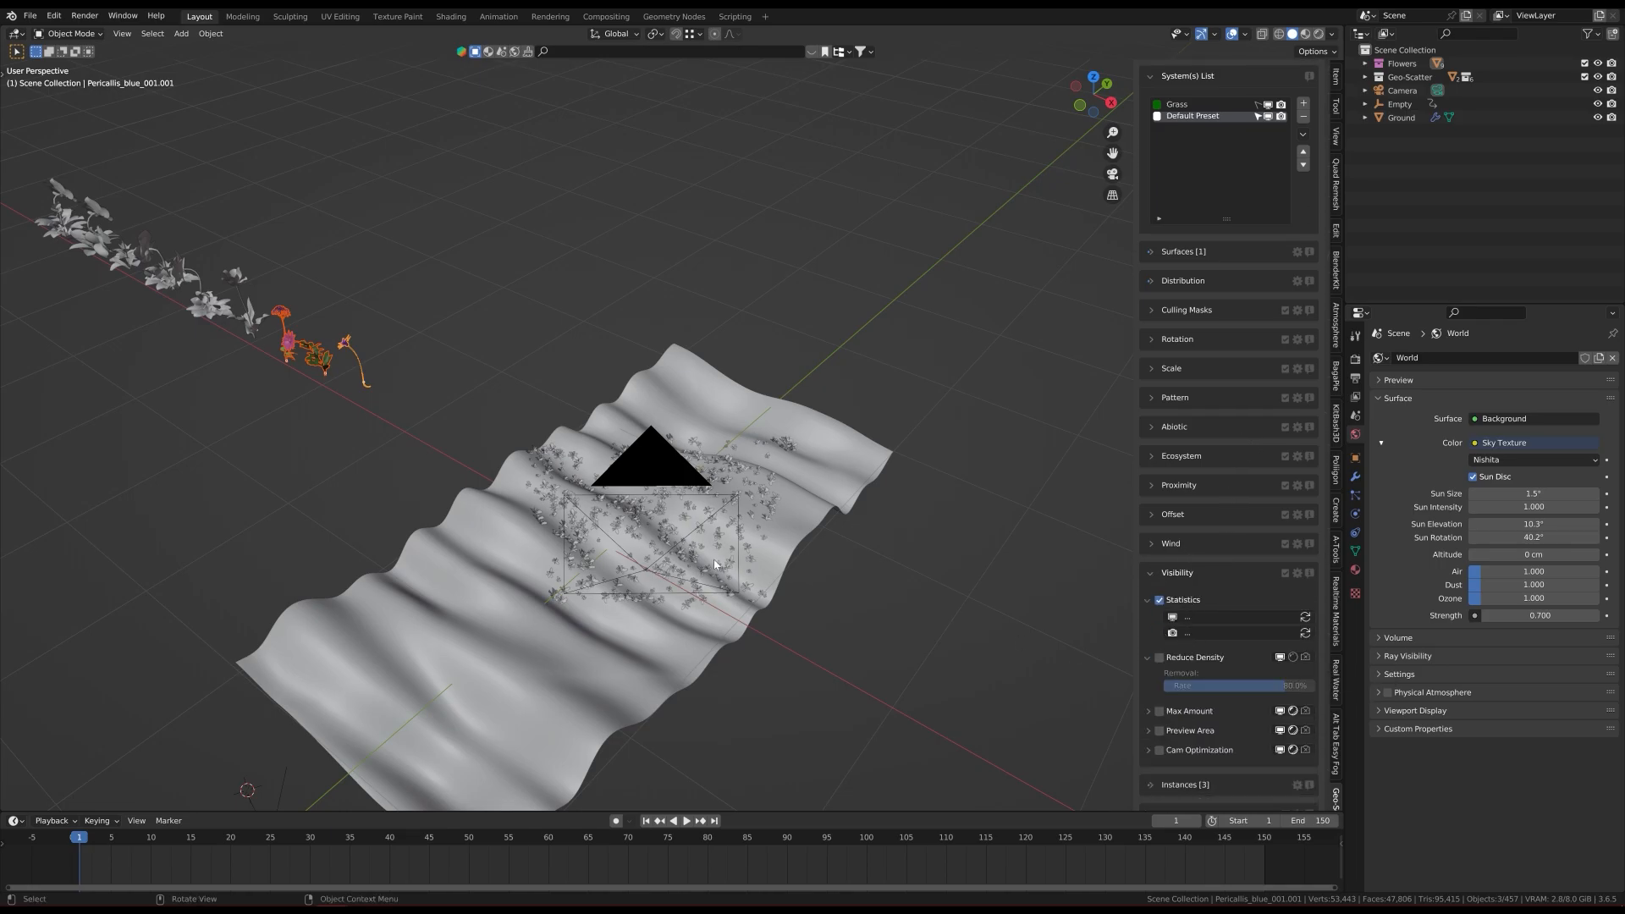
scroll(654, 567, "up", 3)
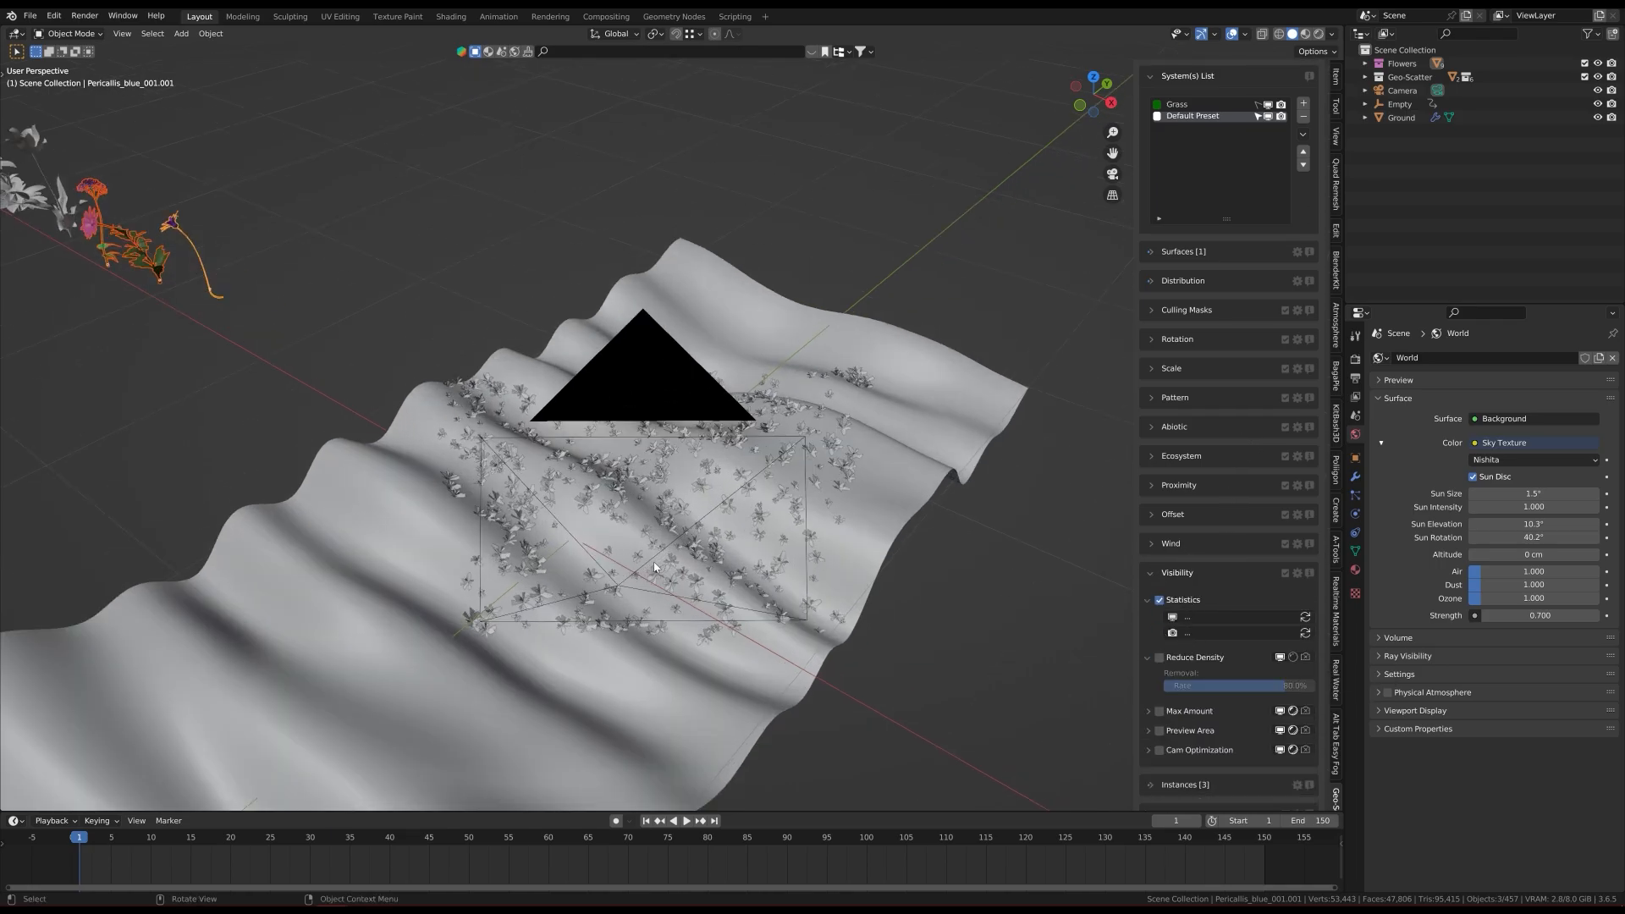
middle_click_drag(672, 565, 632, 533)
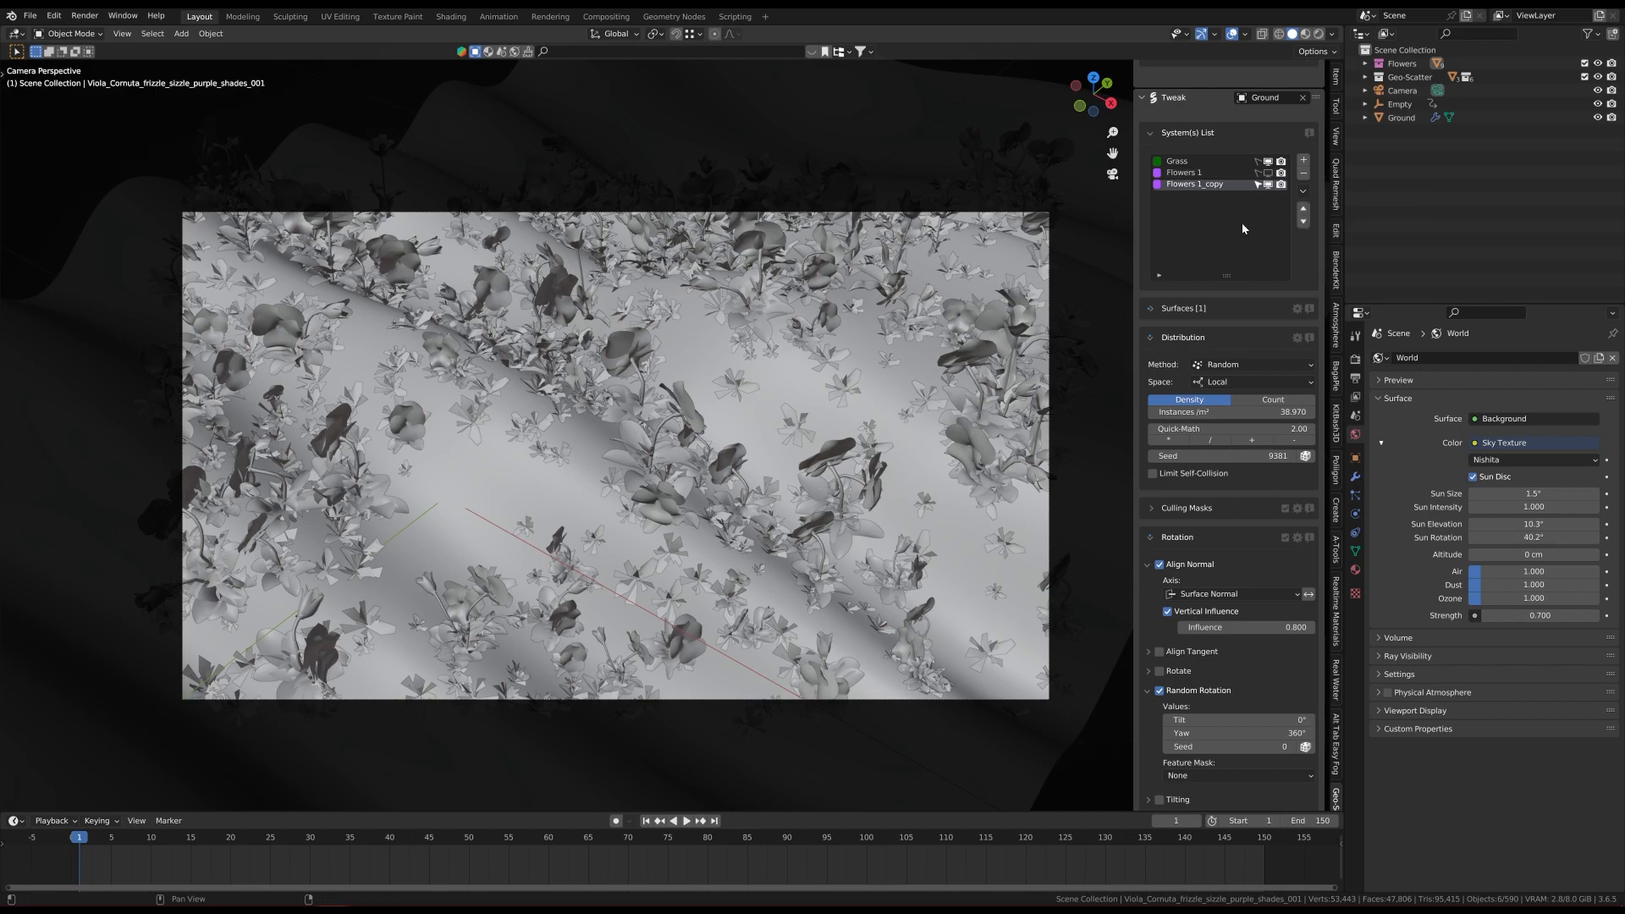
Step: Show Flowers 1 and hide Flowers 1_copy in the viewport, preview the result in Rendered shading, and return to Solid
left_click(1268, 173)
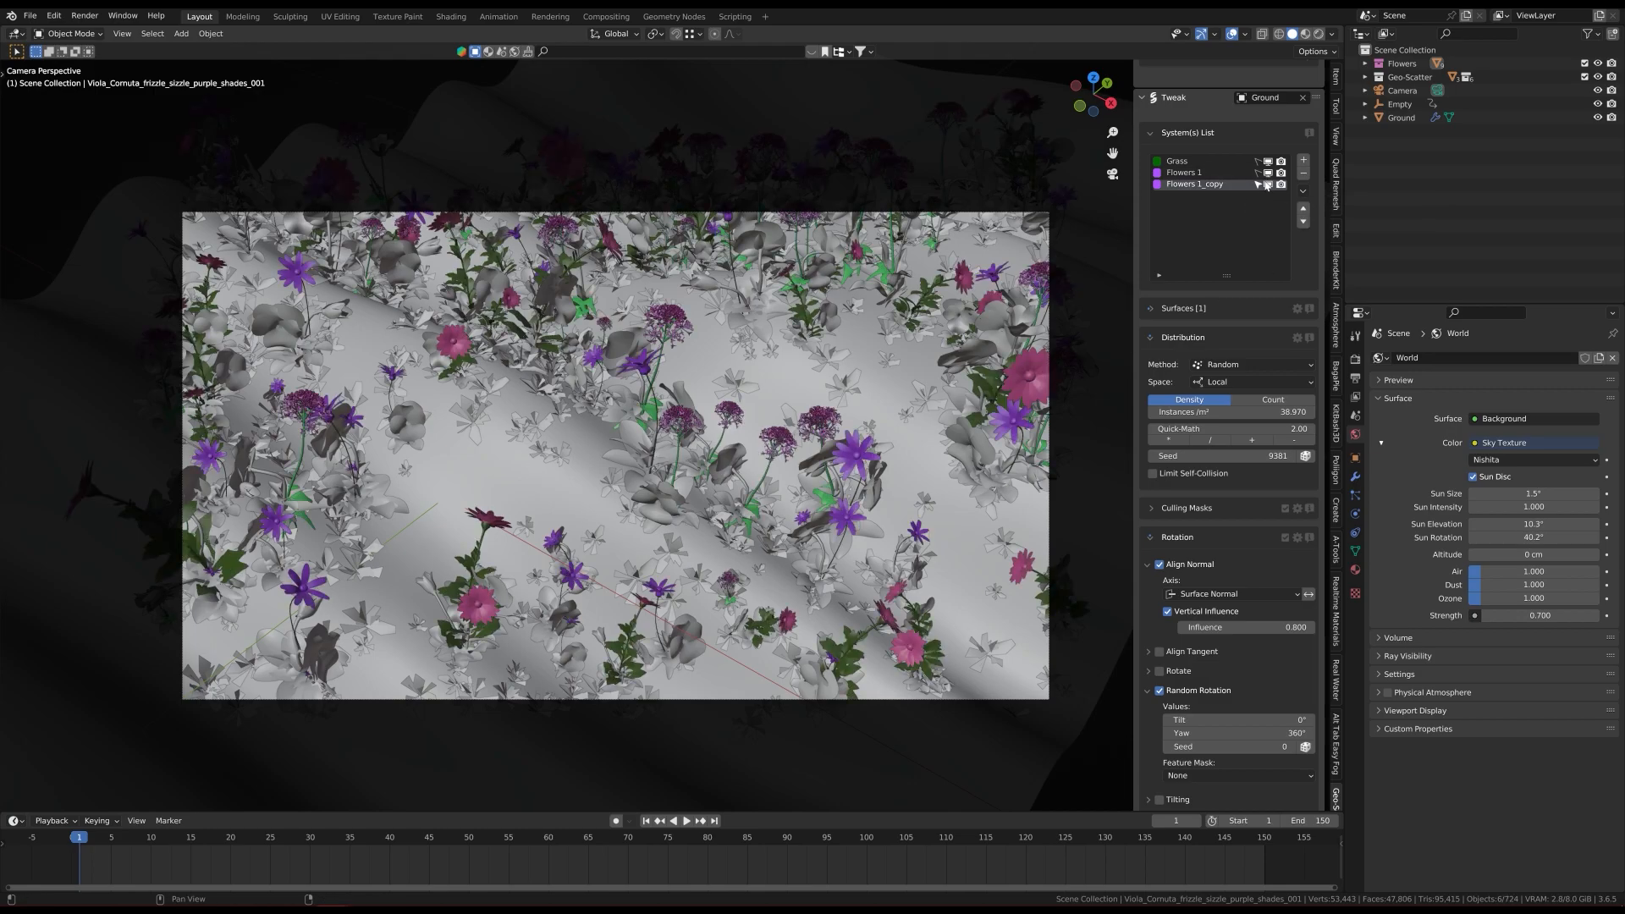
left_click(1267, 184)
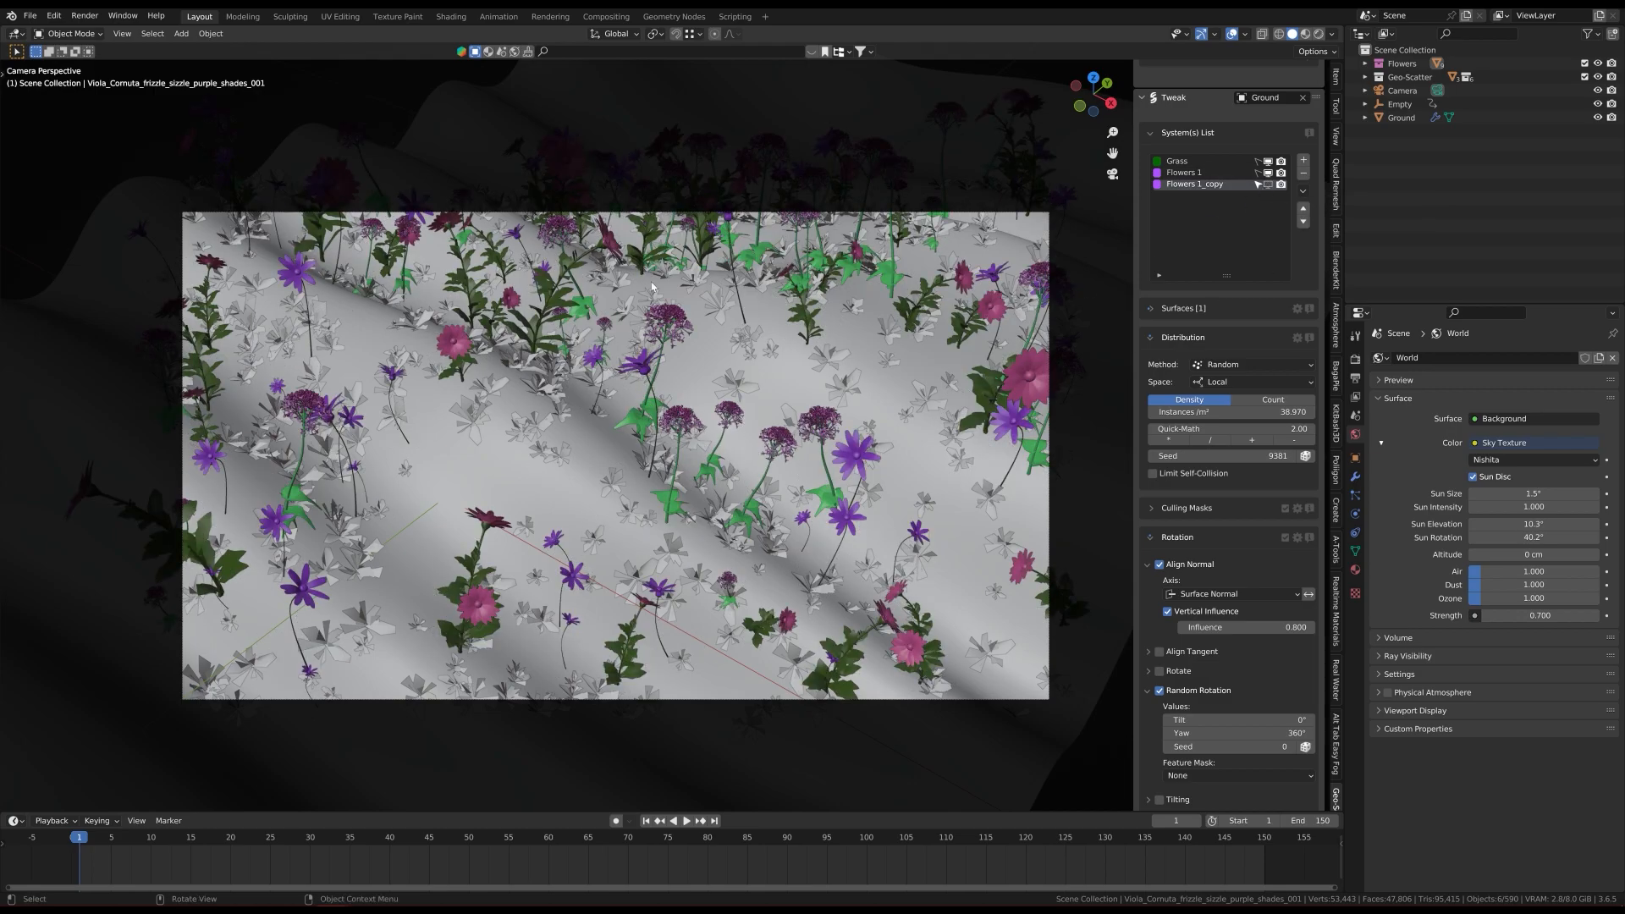
key("z")
left_click(671, 537)
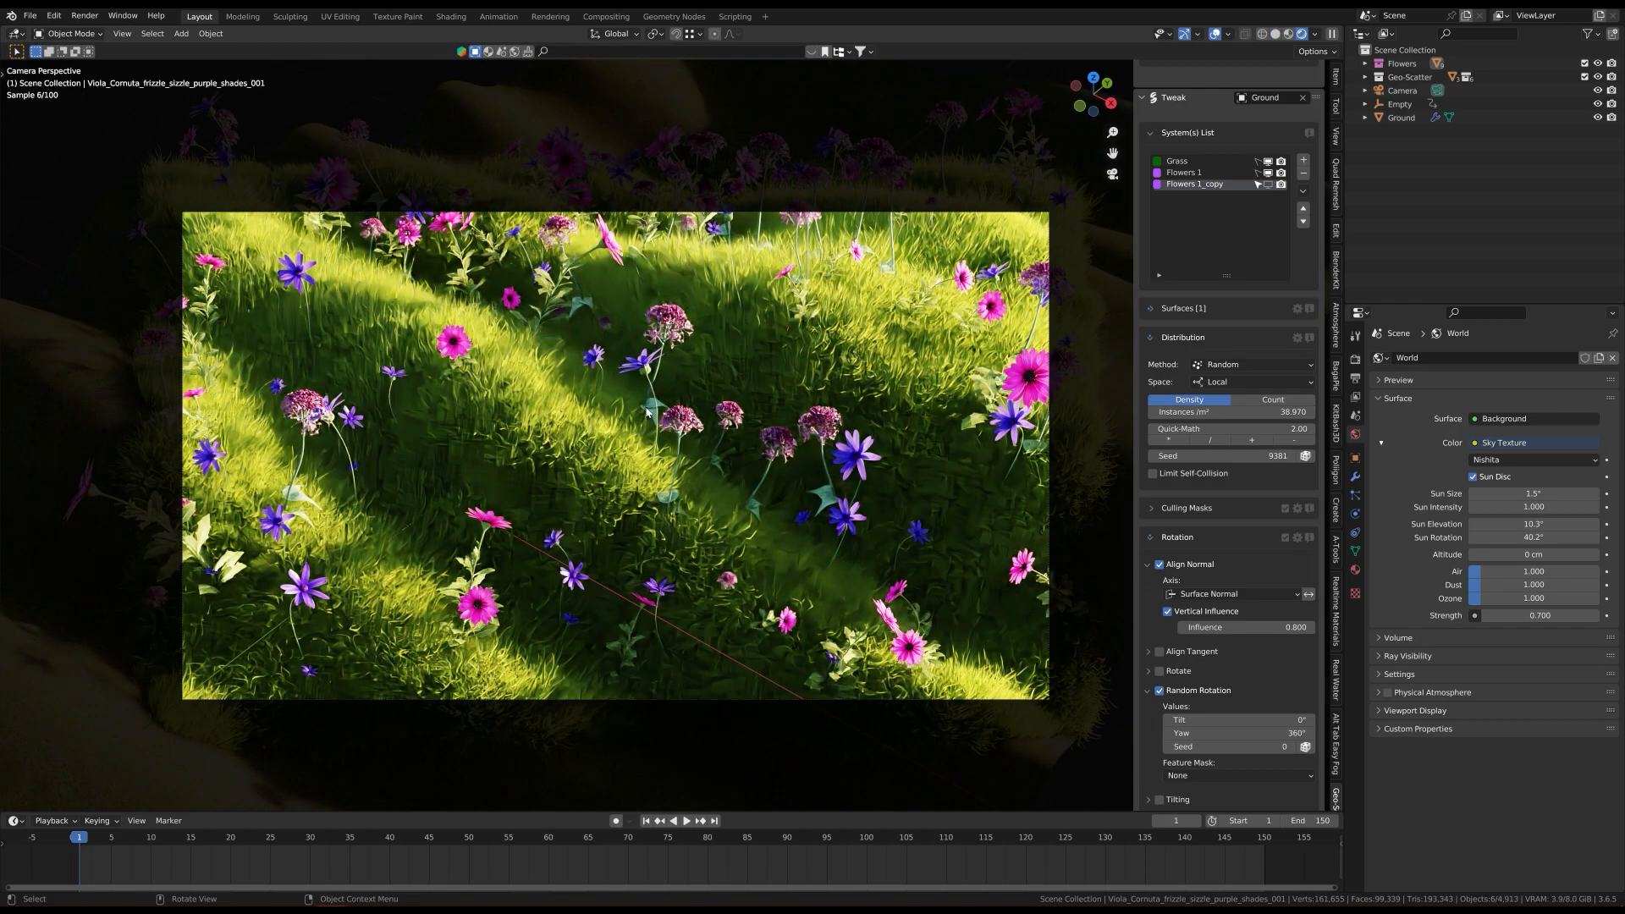
key("z")
left_click(1084, 416)
Step: Show Flowers 1_copy and hide Flowers 1 in the viewport, preview the result in Rendered shading, and return to Solid
left_click(1267, 183)
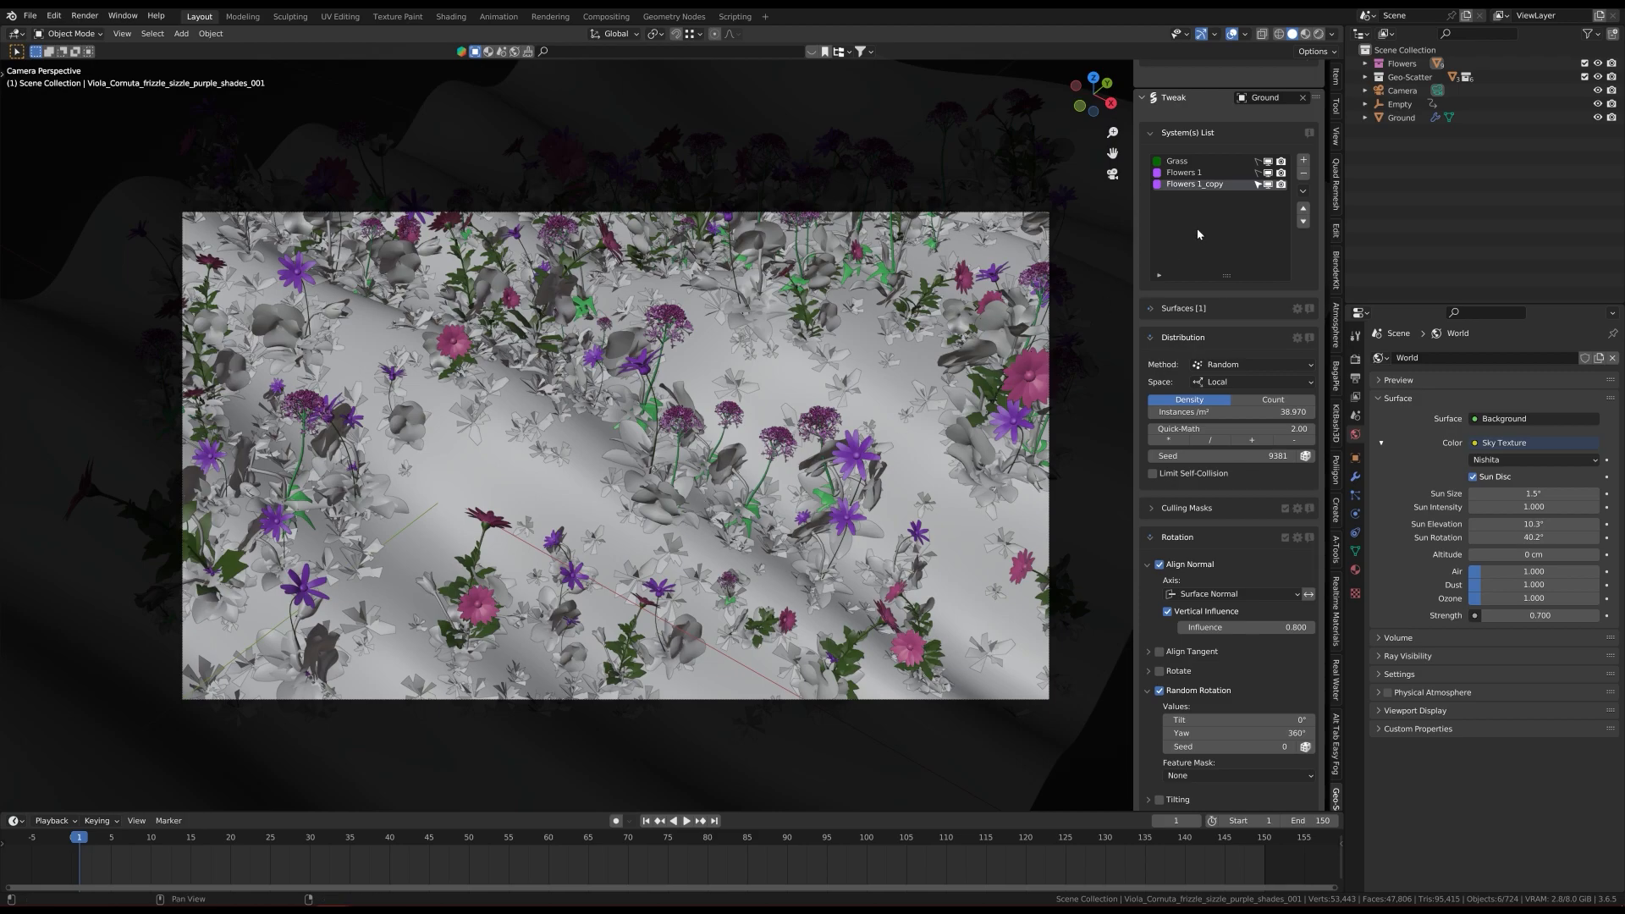
left_click(1268, 172)
key("z")
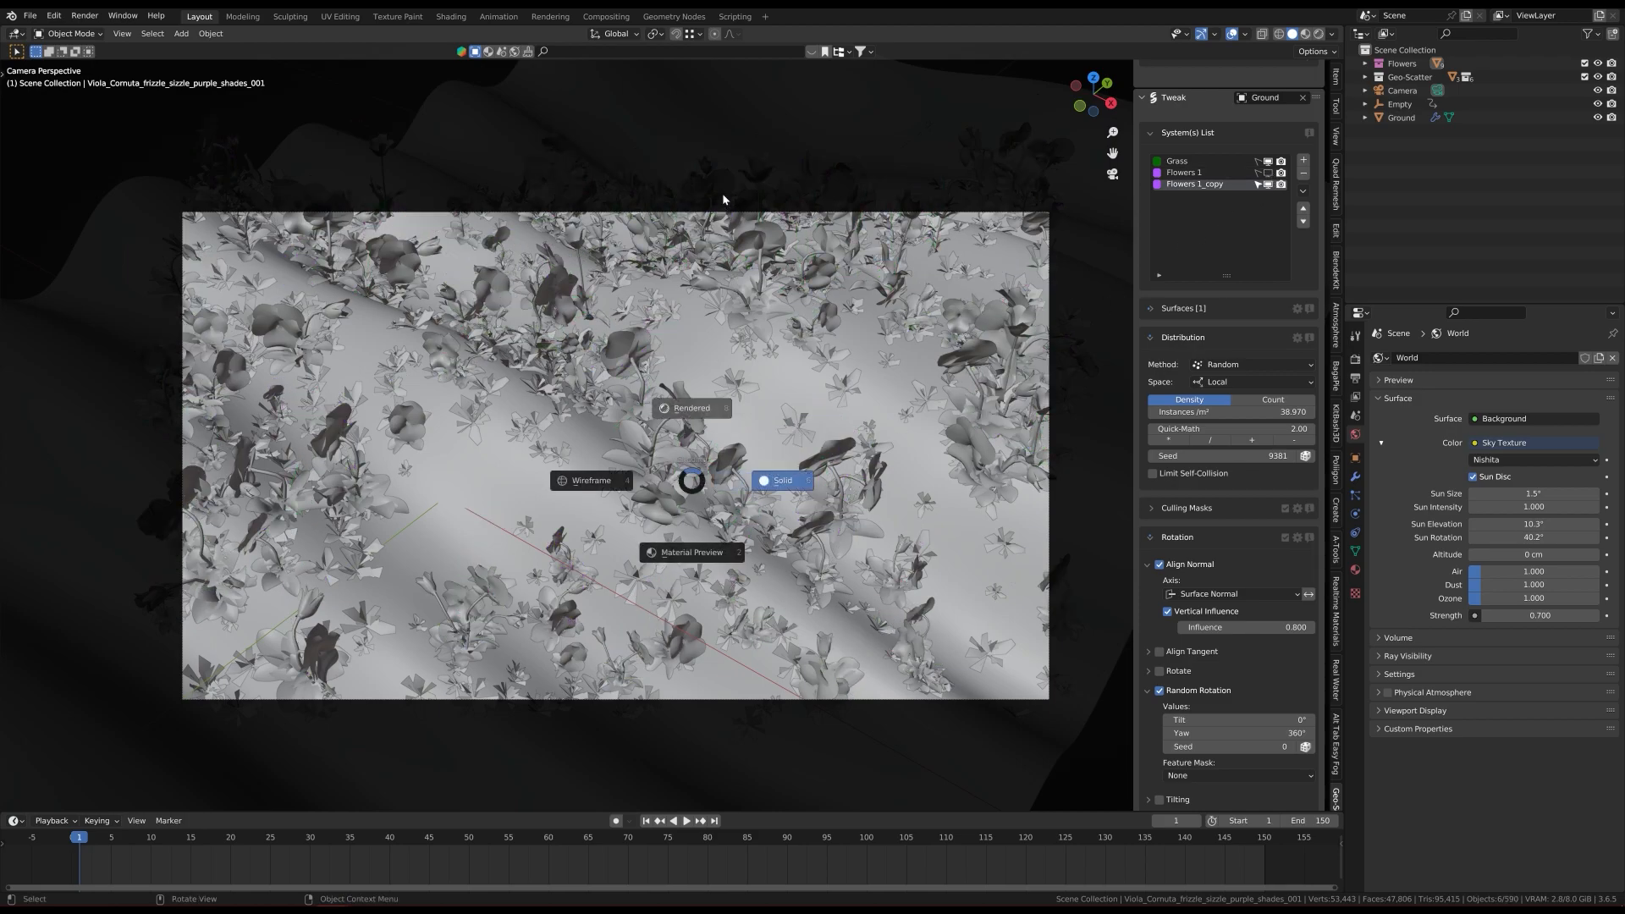
left_click(723, 193)
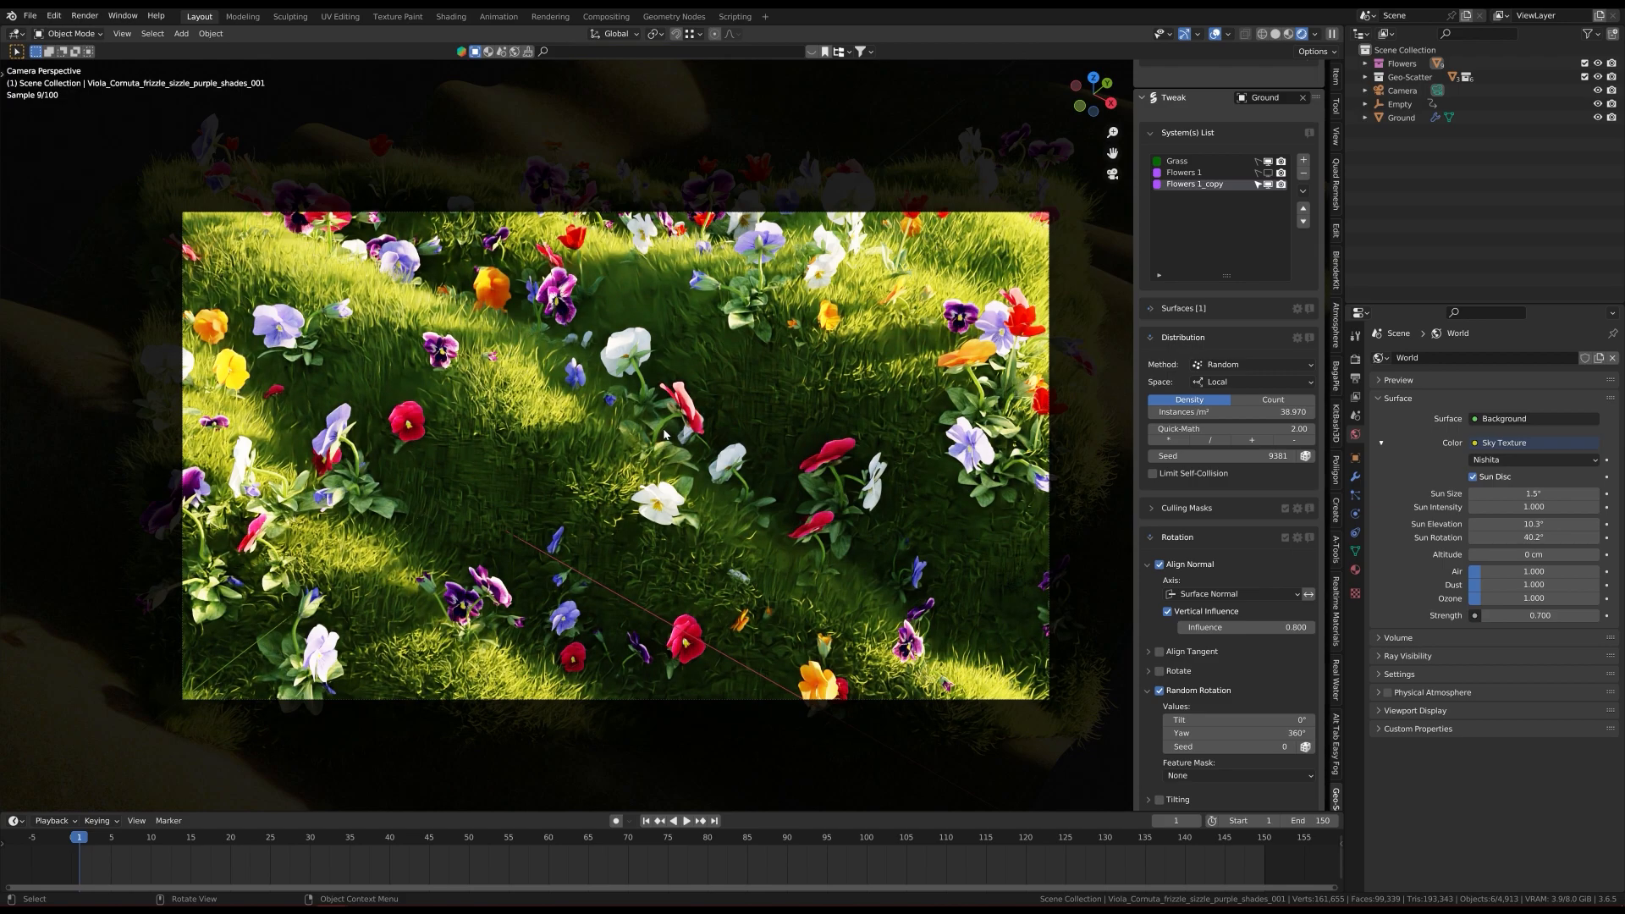
key("z")
left_click(753, 434)
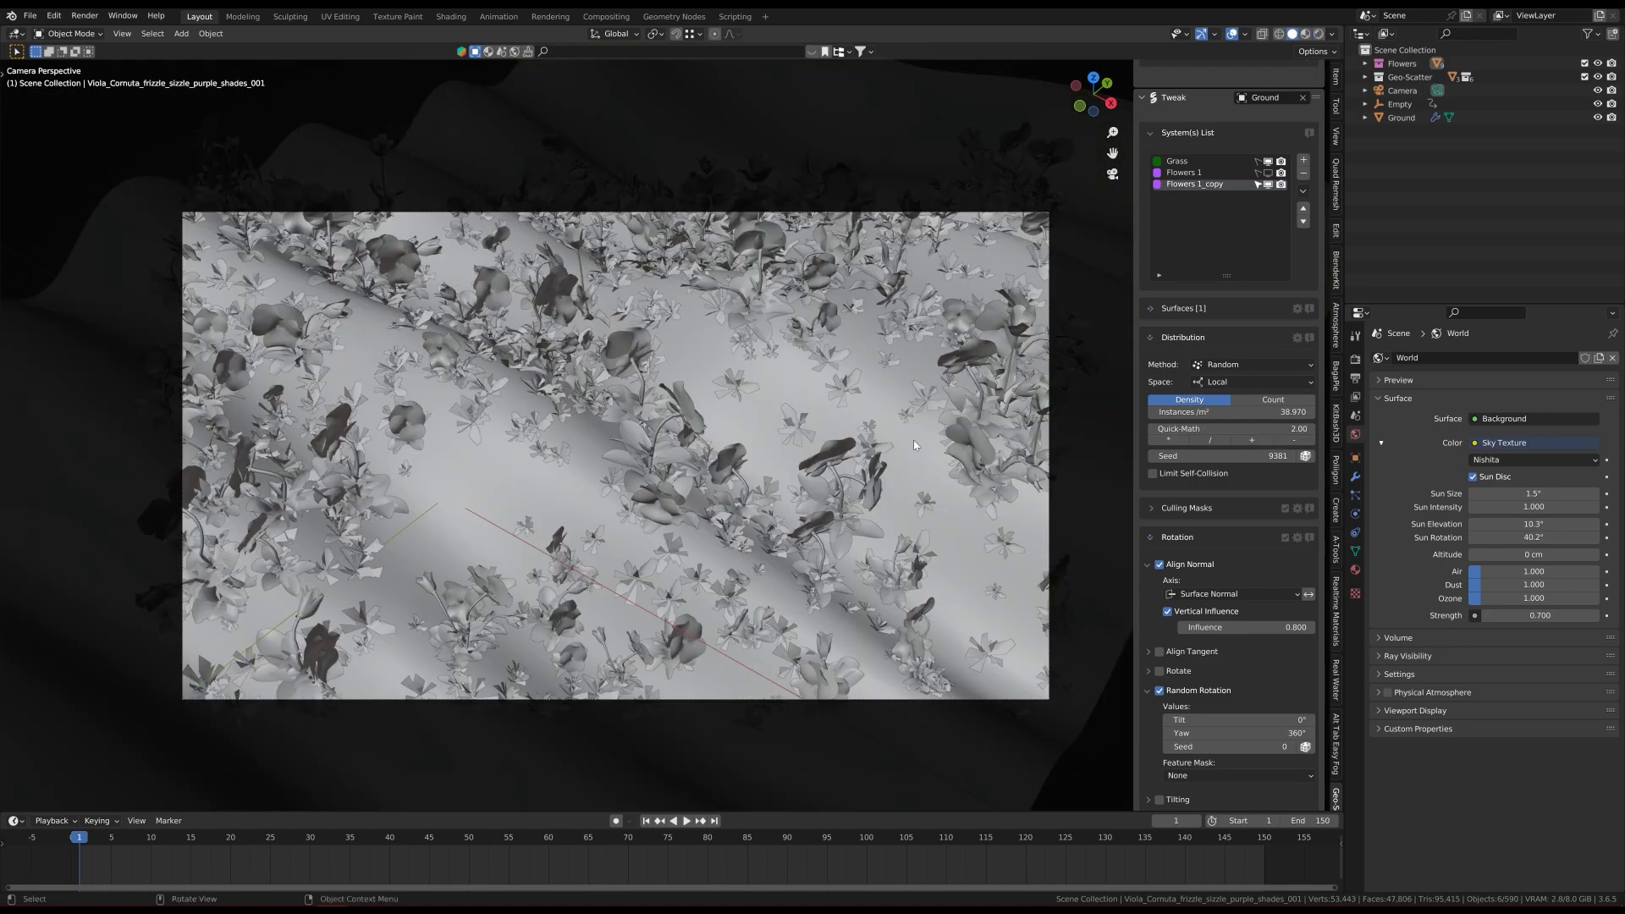
Step: Hide Flowers 1_copy and show Flowers 1 in the viewport, and save the file
left_click(1268, 184)
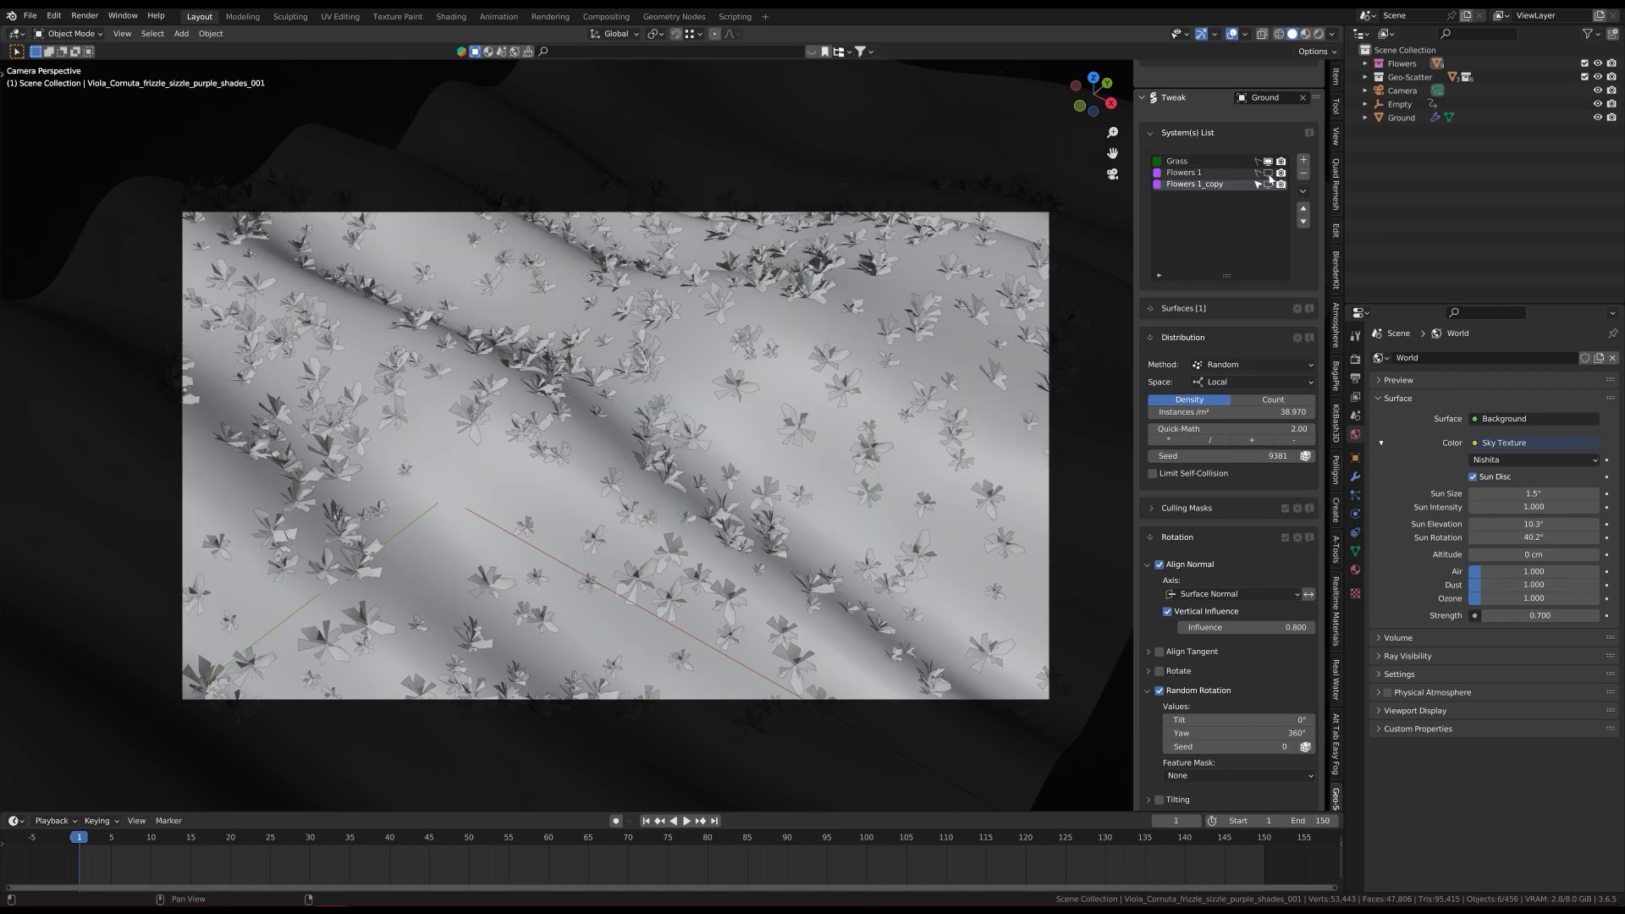
left_click(1268, 172)
key("ctrl+s")
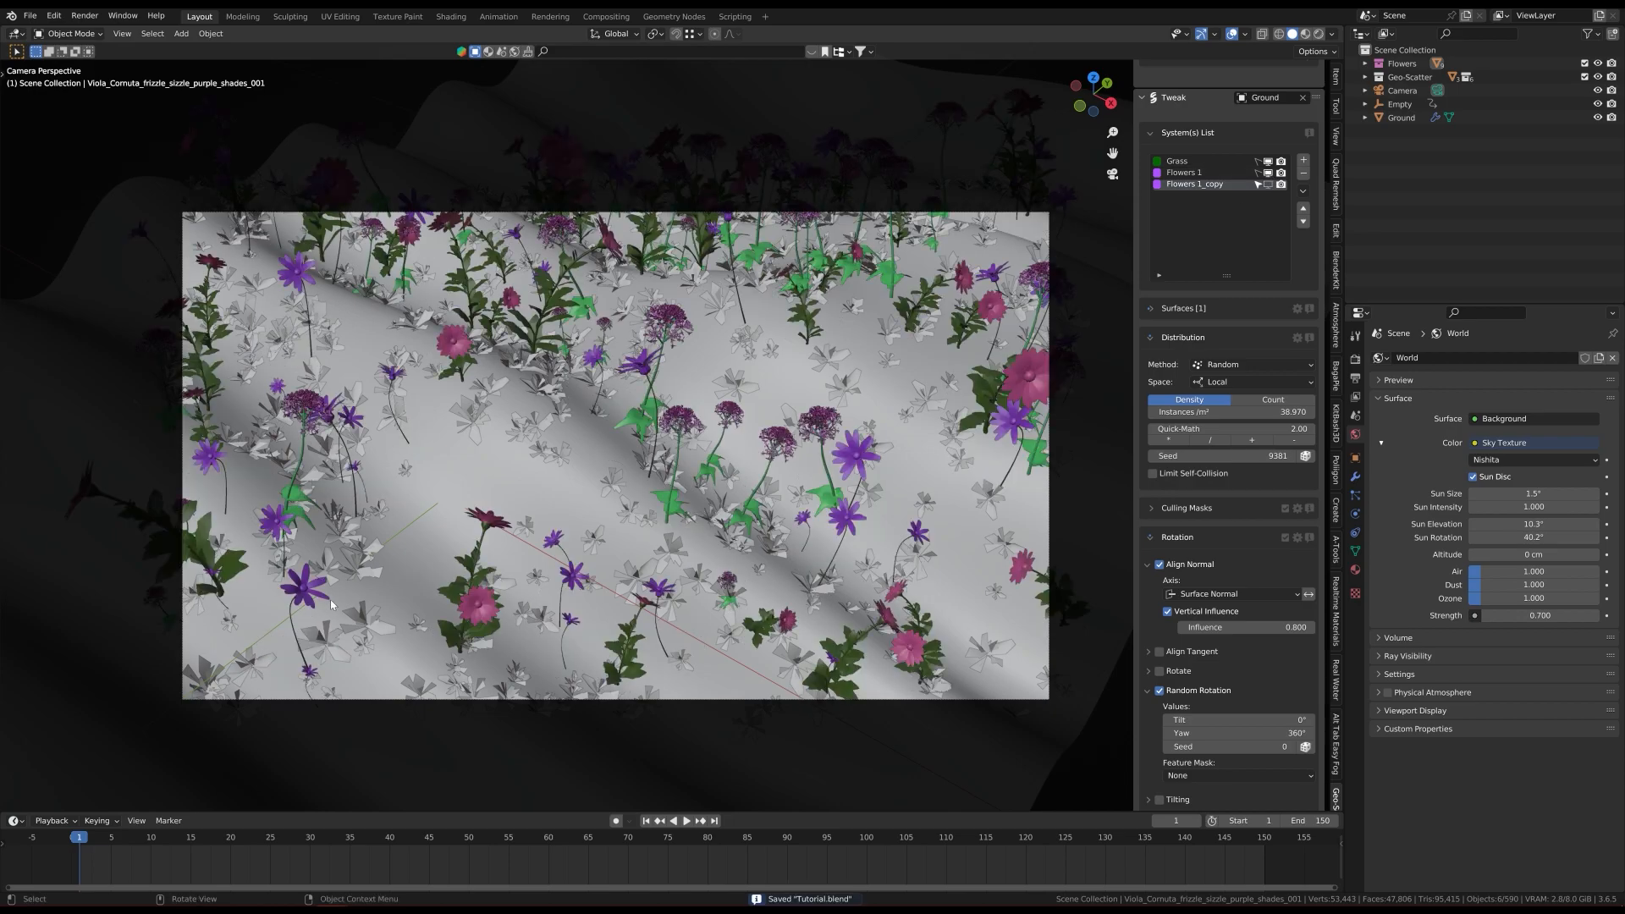
Step: Enlarge the timeline area and collapse the scatter's Distribution, Rotation, Scale, Visibility and Instances settings
left_click_drag(226, 811, 226, 764)
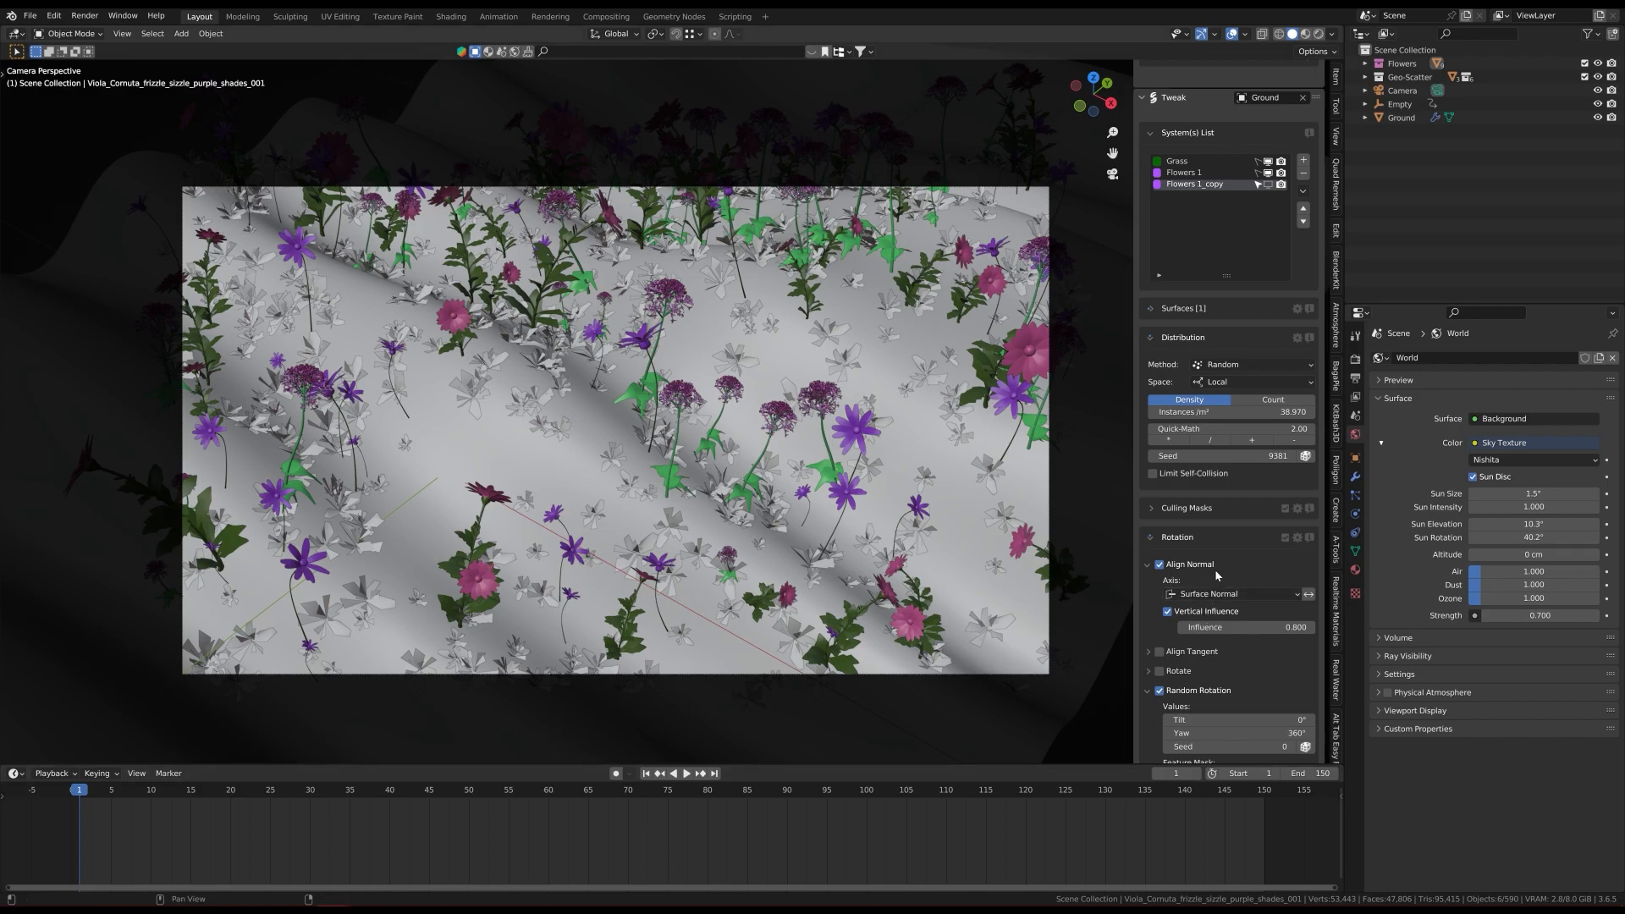
scroll(1219, 577, "down", 2)
scroll(1161, 445, "up", 2)
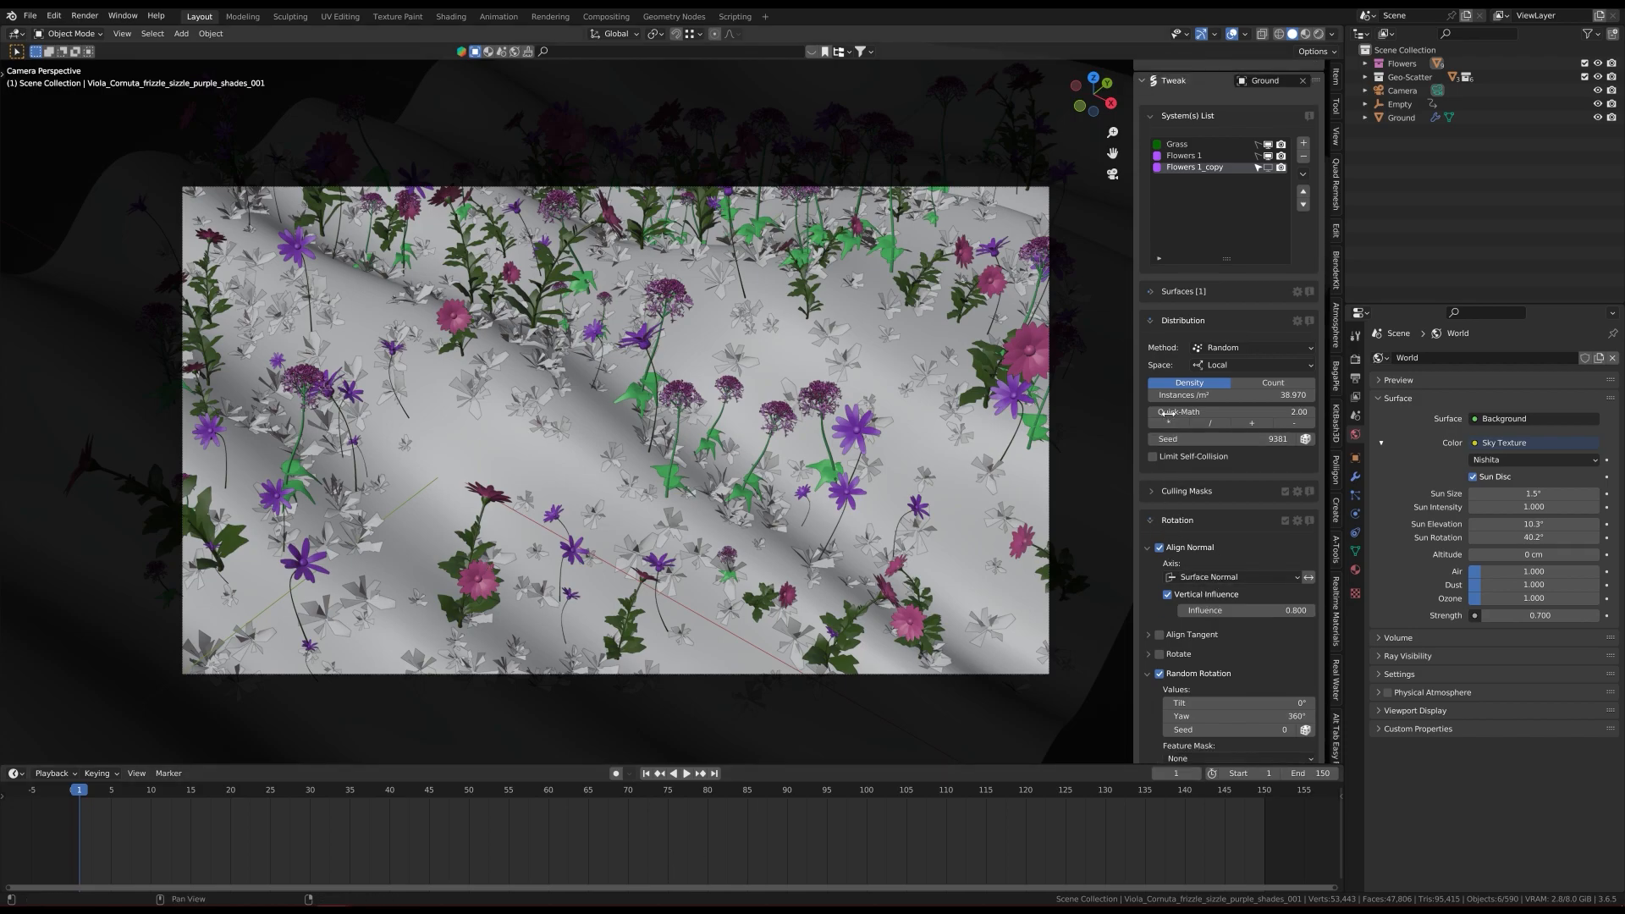
left_click(1153, 322)
left_click(1151, 380)
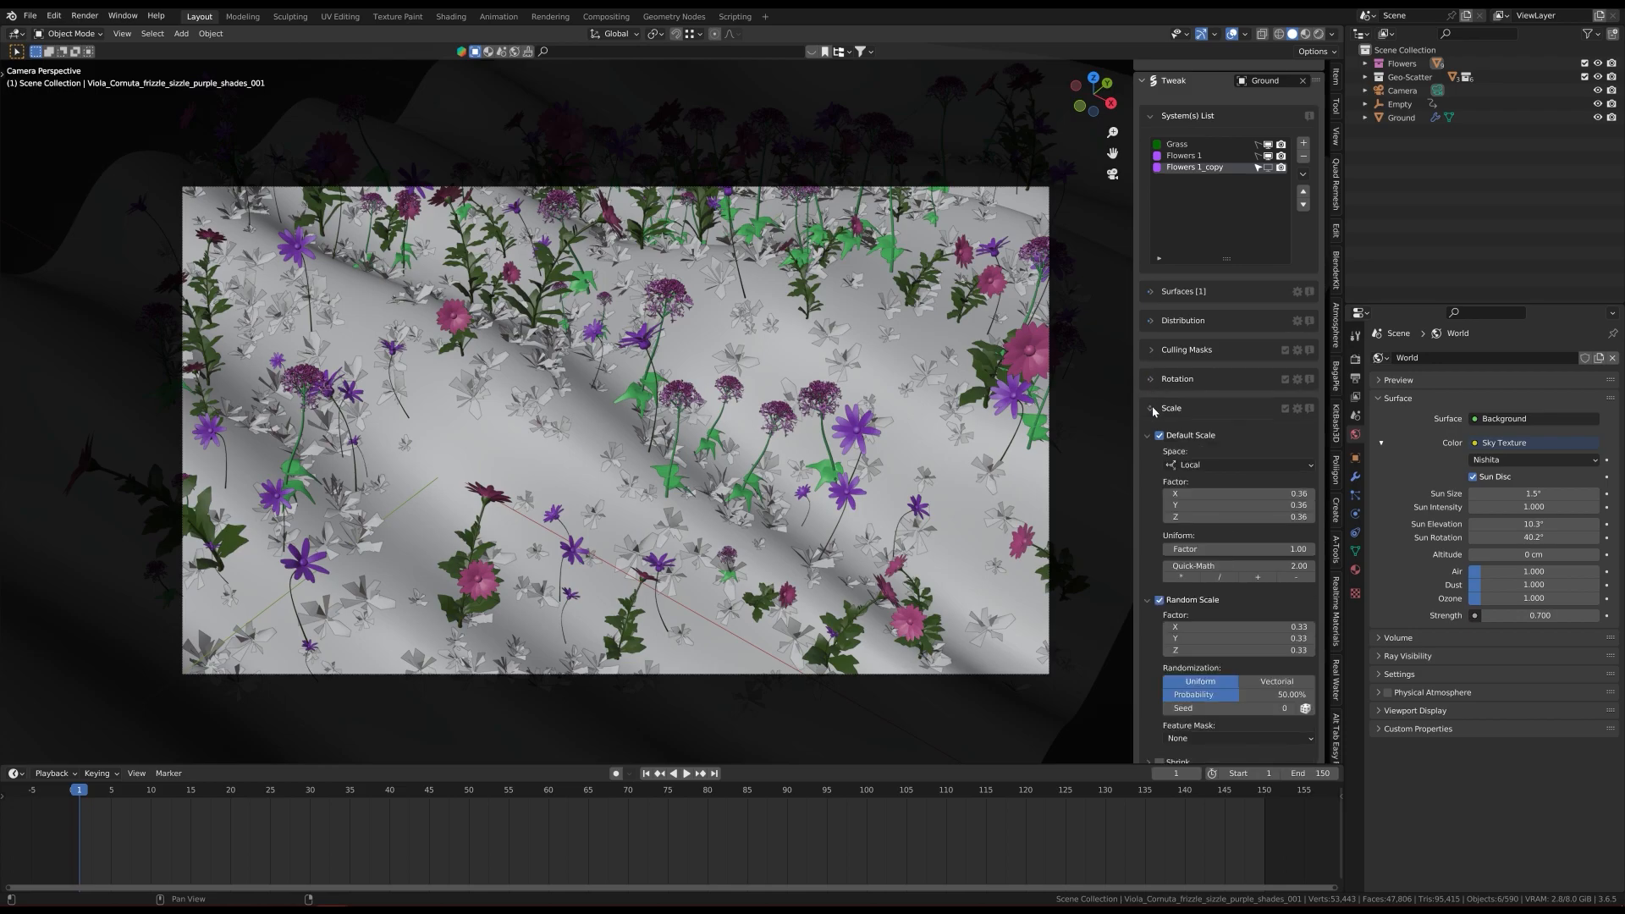
left_click(1153, 410)
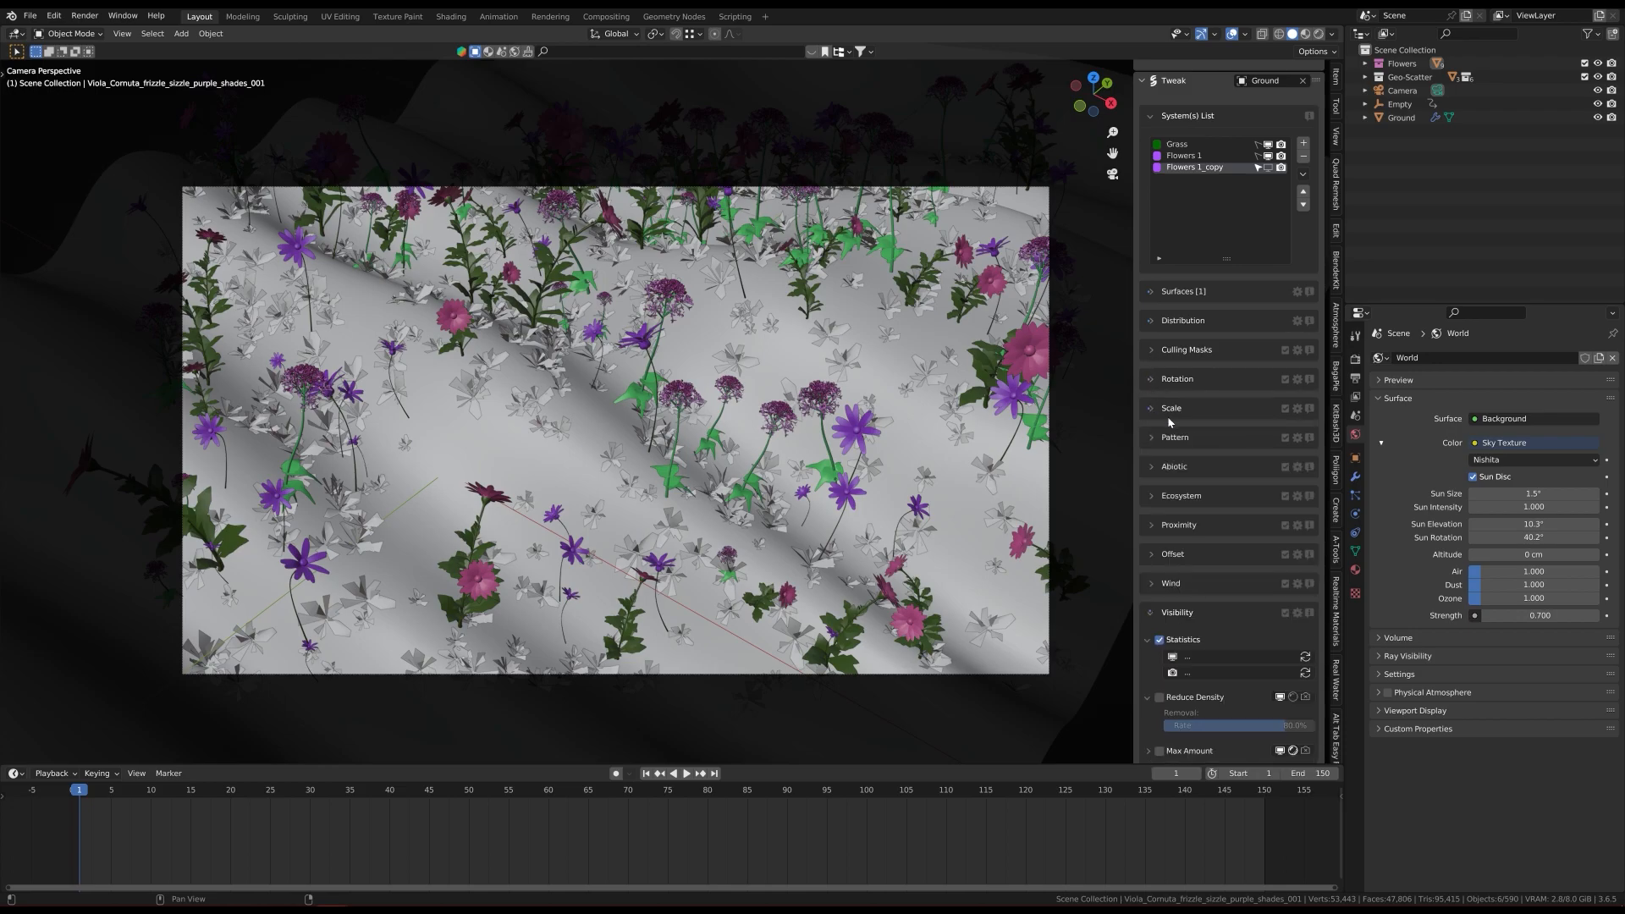
left_click(1151, 615)
left_click(1151, 642)
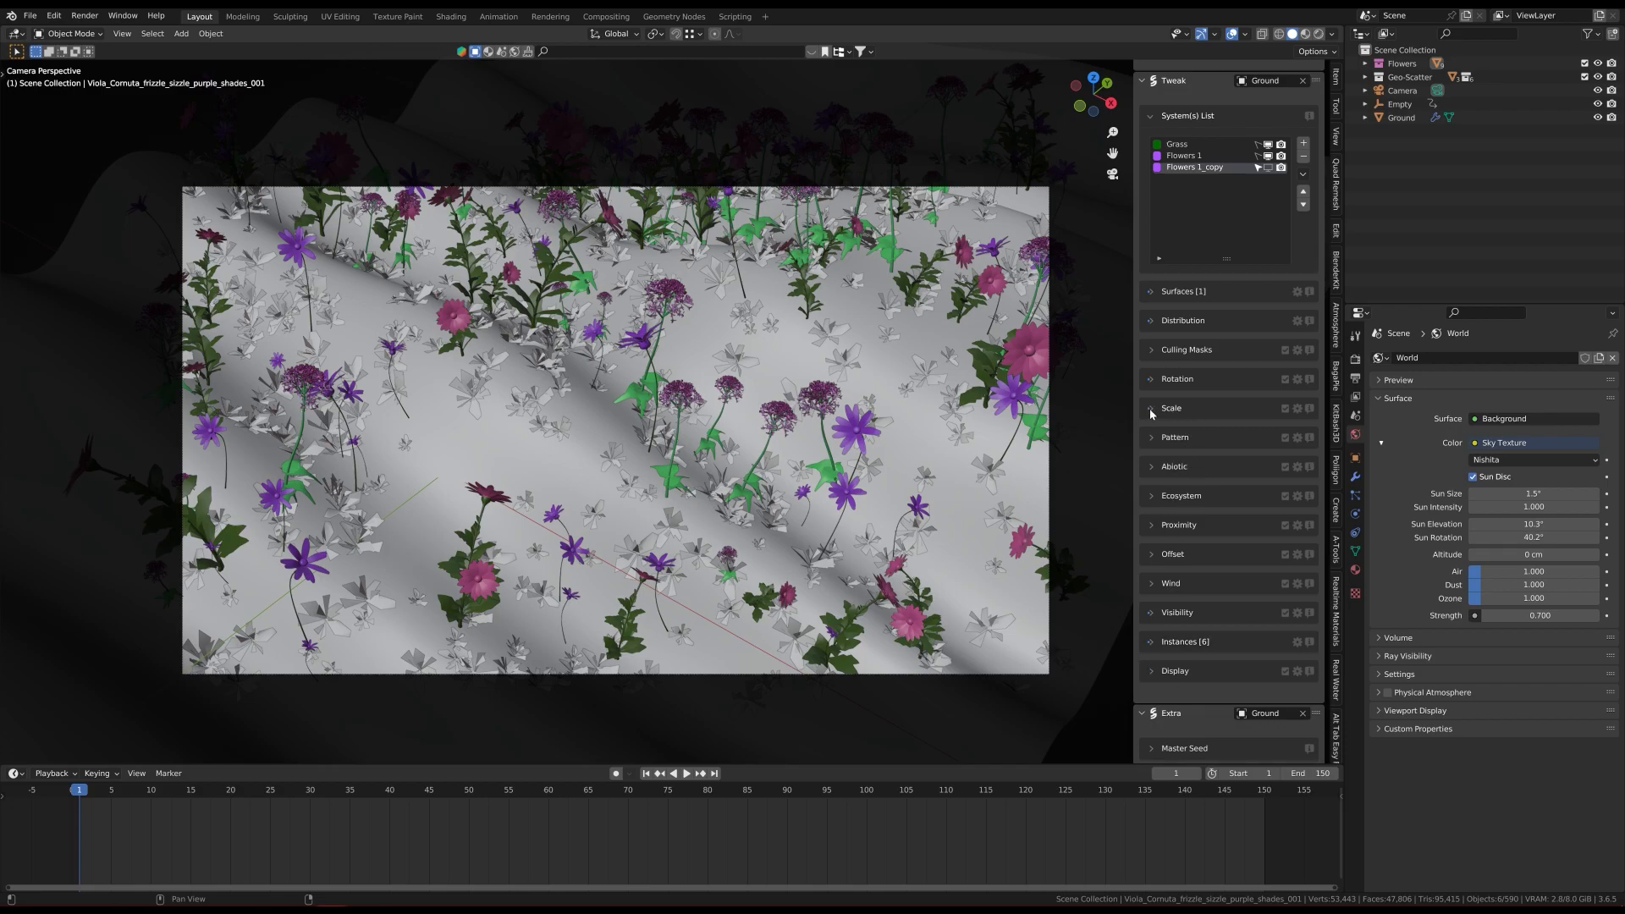
Step: Open the Scale settings of the Flowers 1 scatter and enable its Shrink effect
left_click(1180, 413)
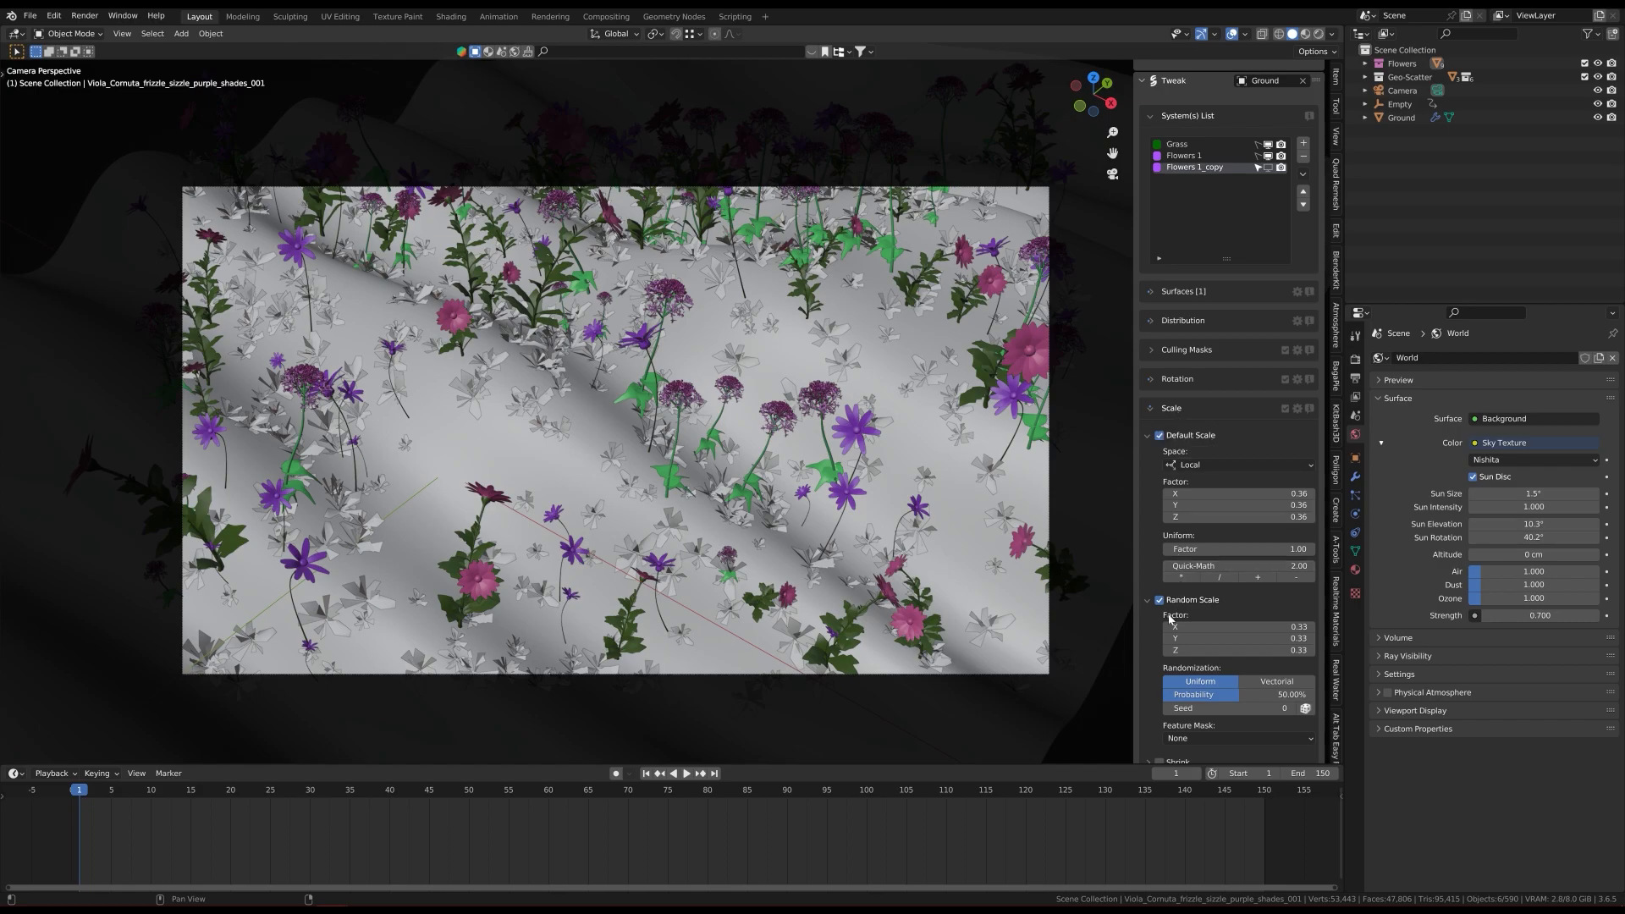
scroll(1167, 575, "down", 5)
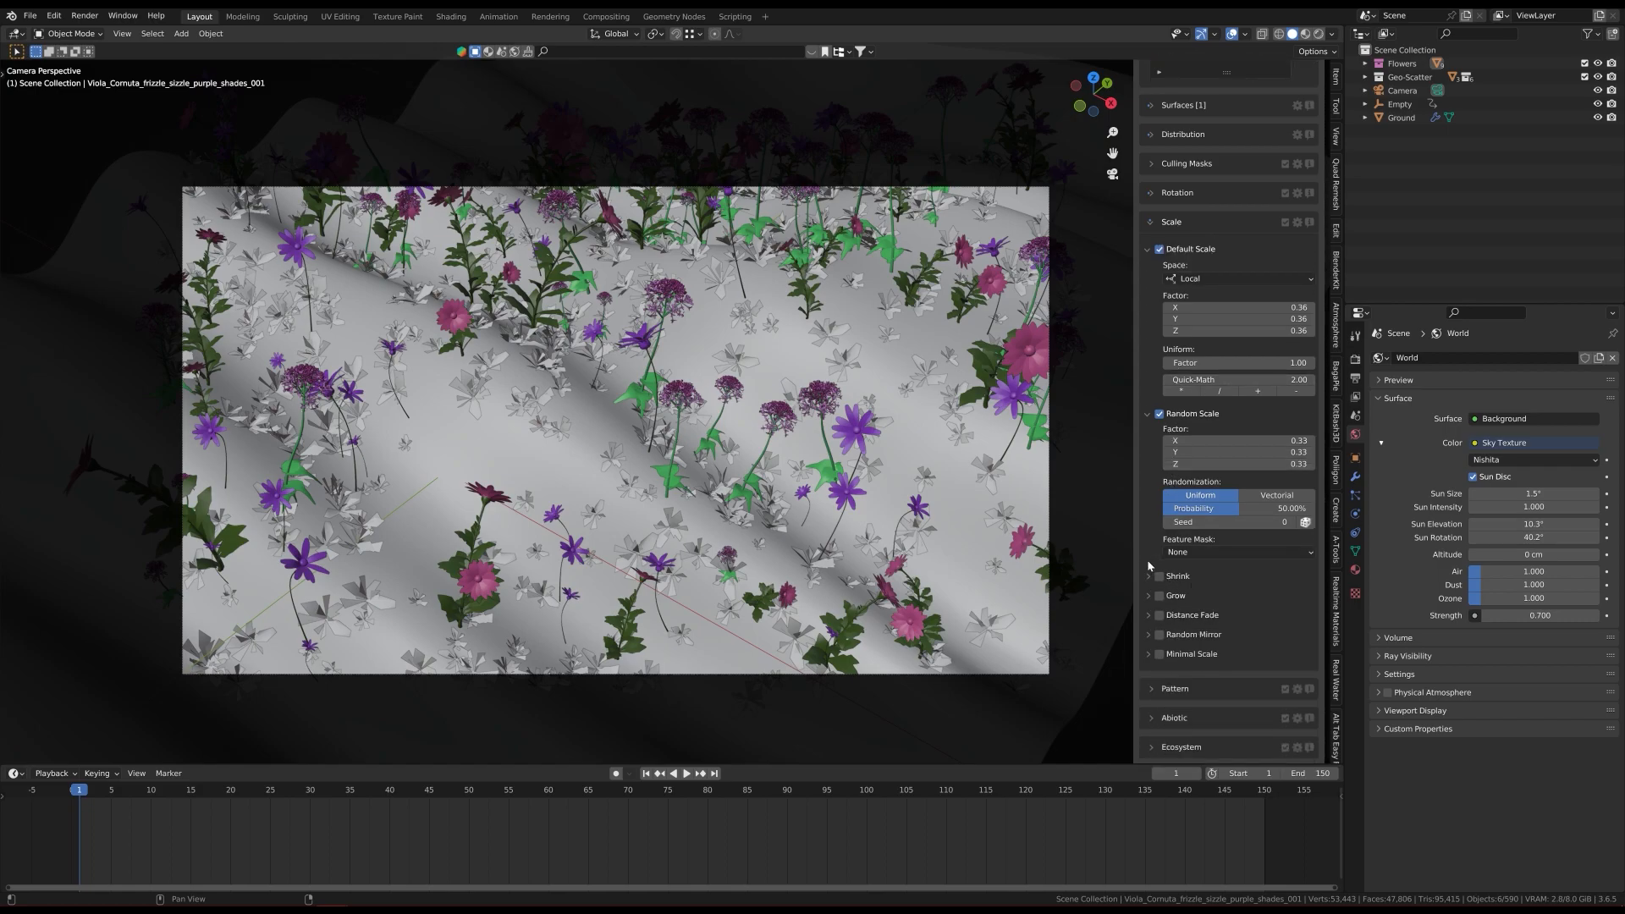
left_click(1150, 577)
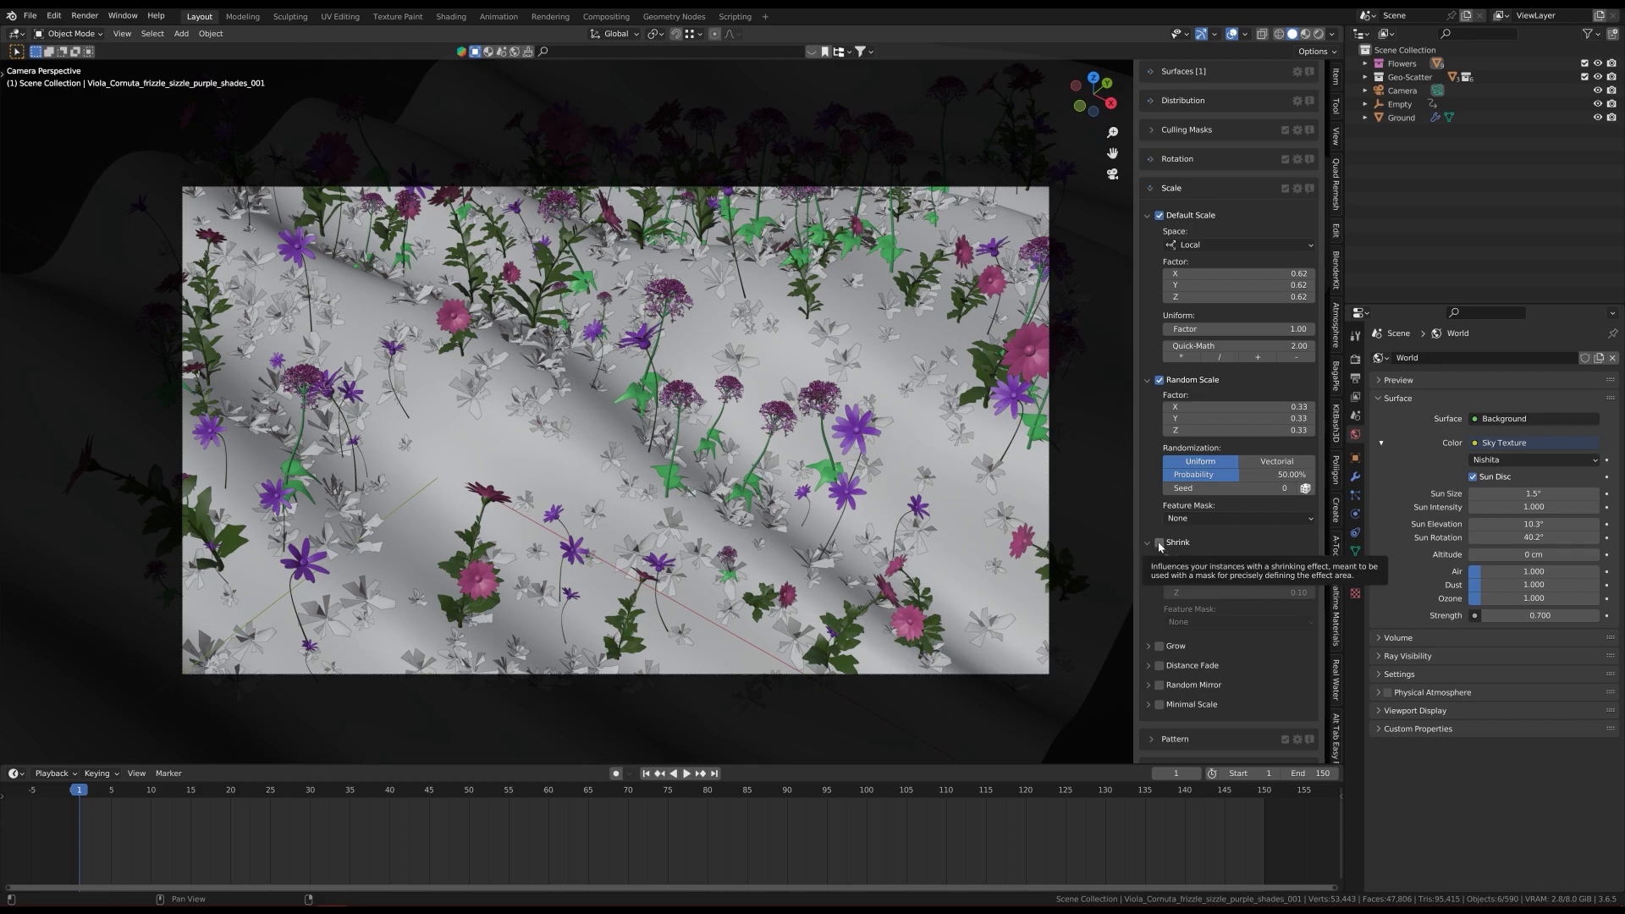
left_click(1160, 544)
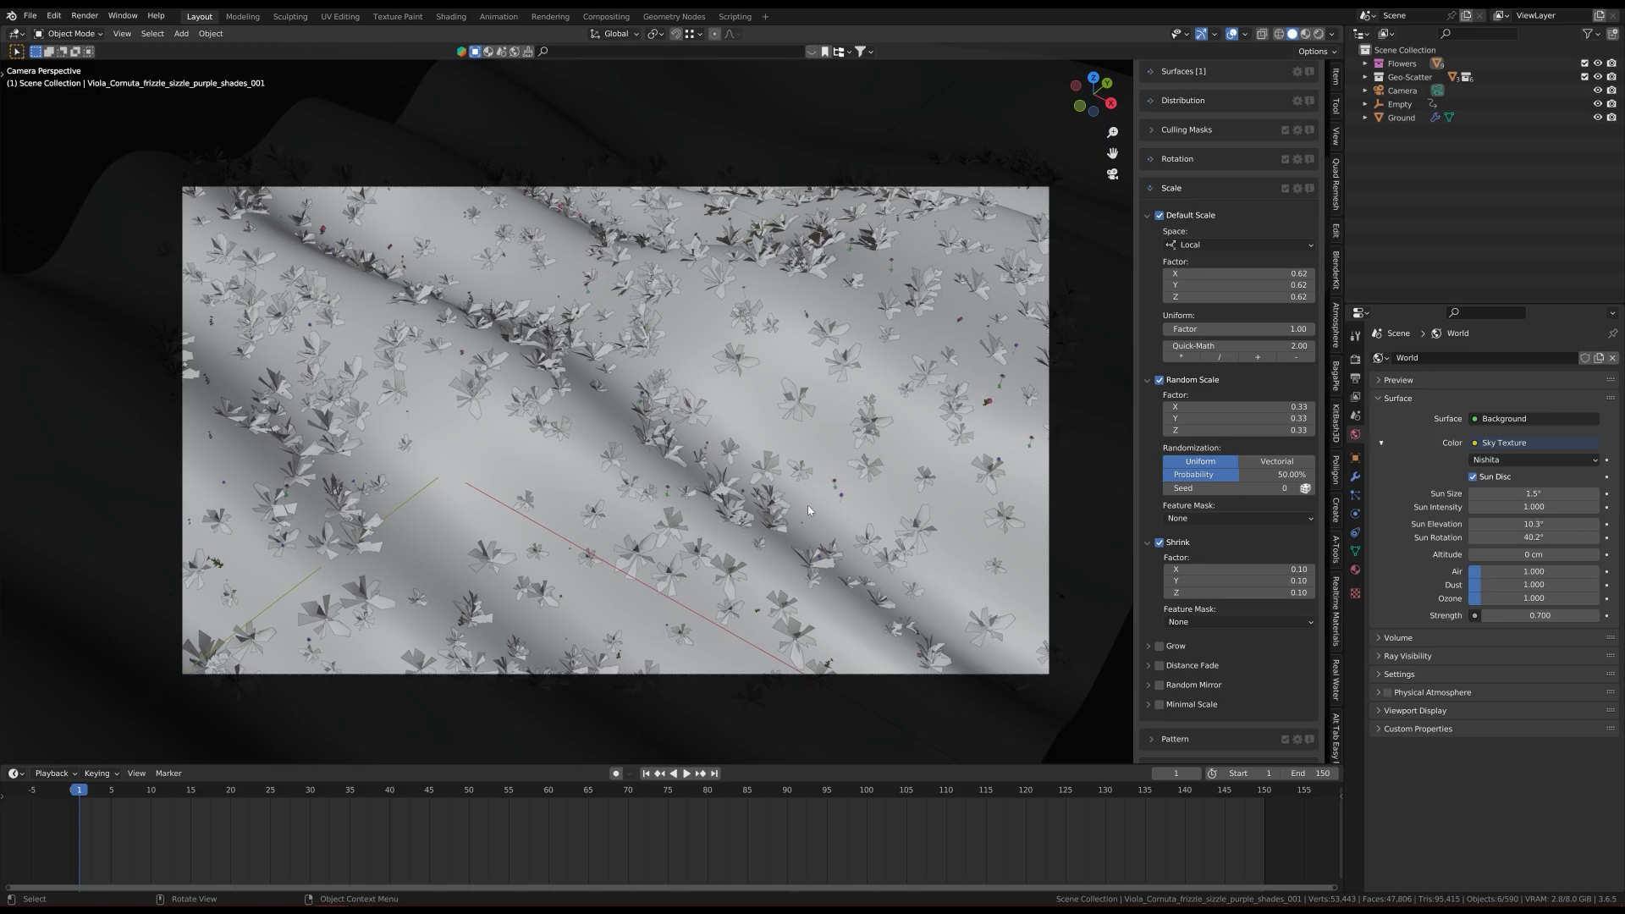
Step: Set the Shrink factor of Flowers 1 to 0 on X, Y and Z and keyframe it at frame 1
scroll(835, 497, "up", 8)
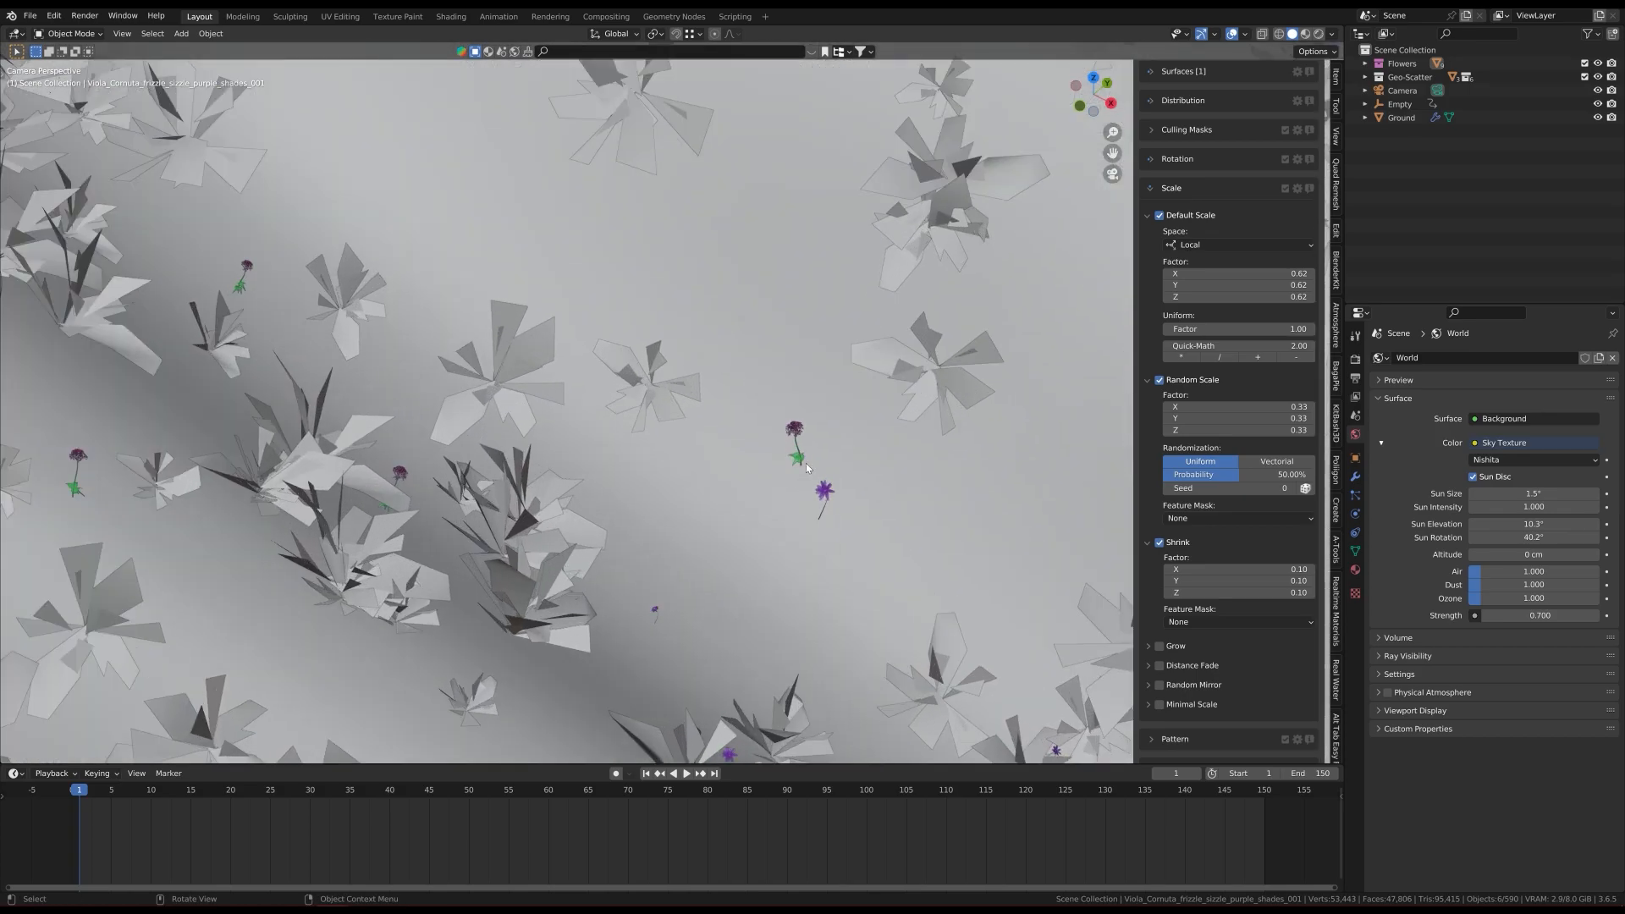
scroll(804, 474, "up", 4)
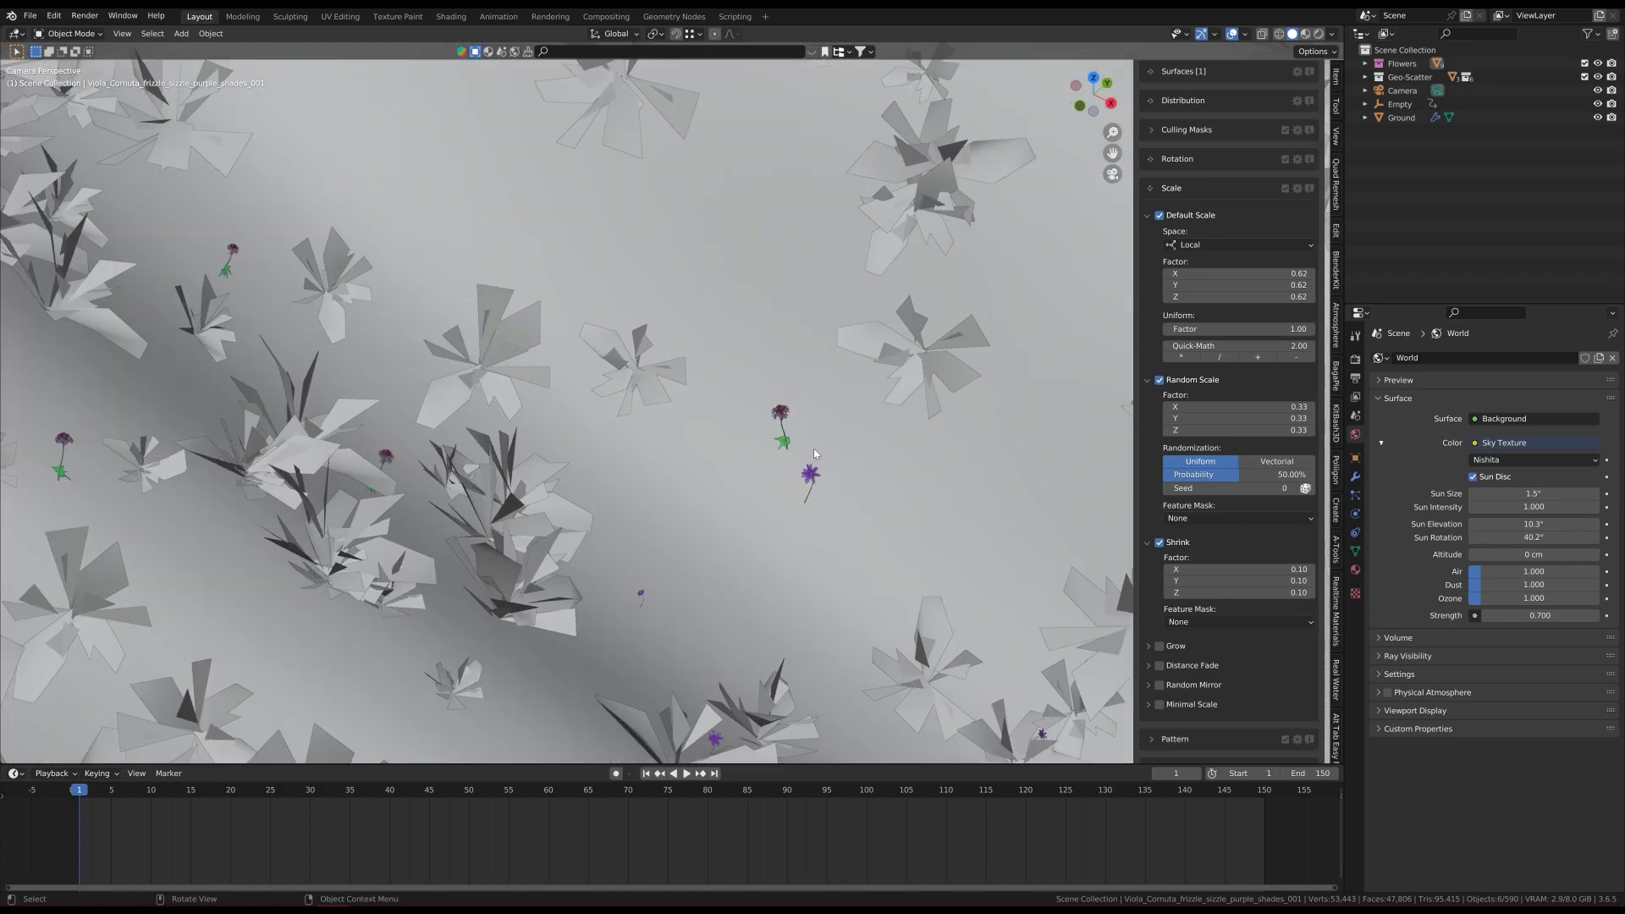
scroll(790, 489, "down", 4)
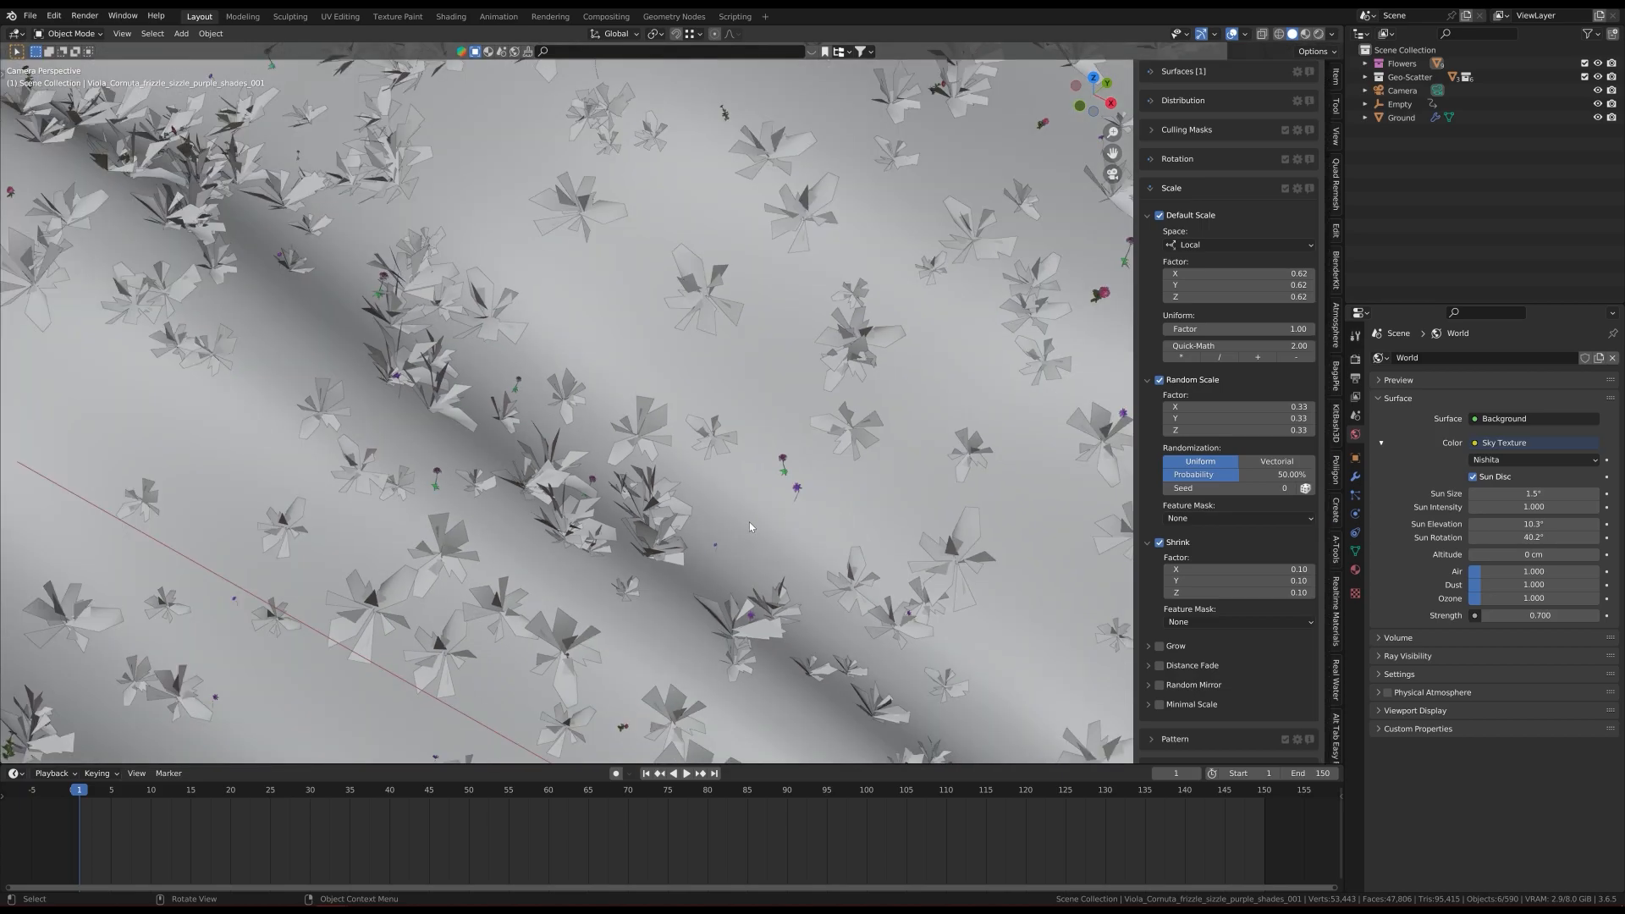
key("Home")
middle_click_drag(641, 452, 627, 546, "ctrl")
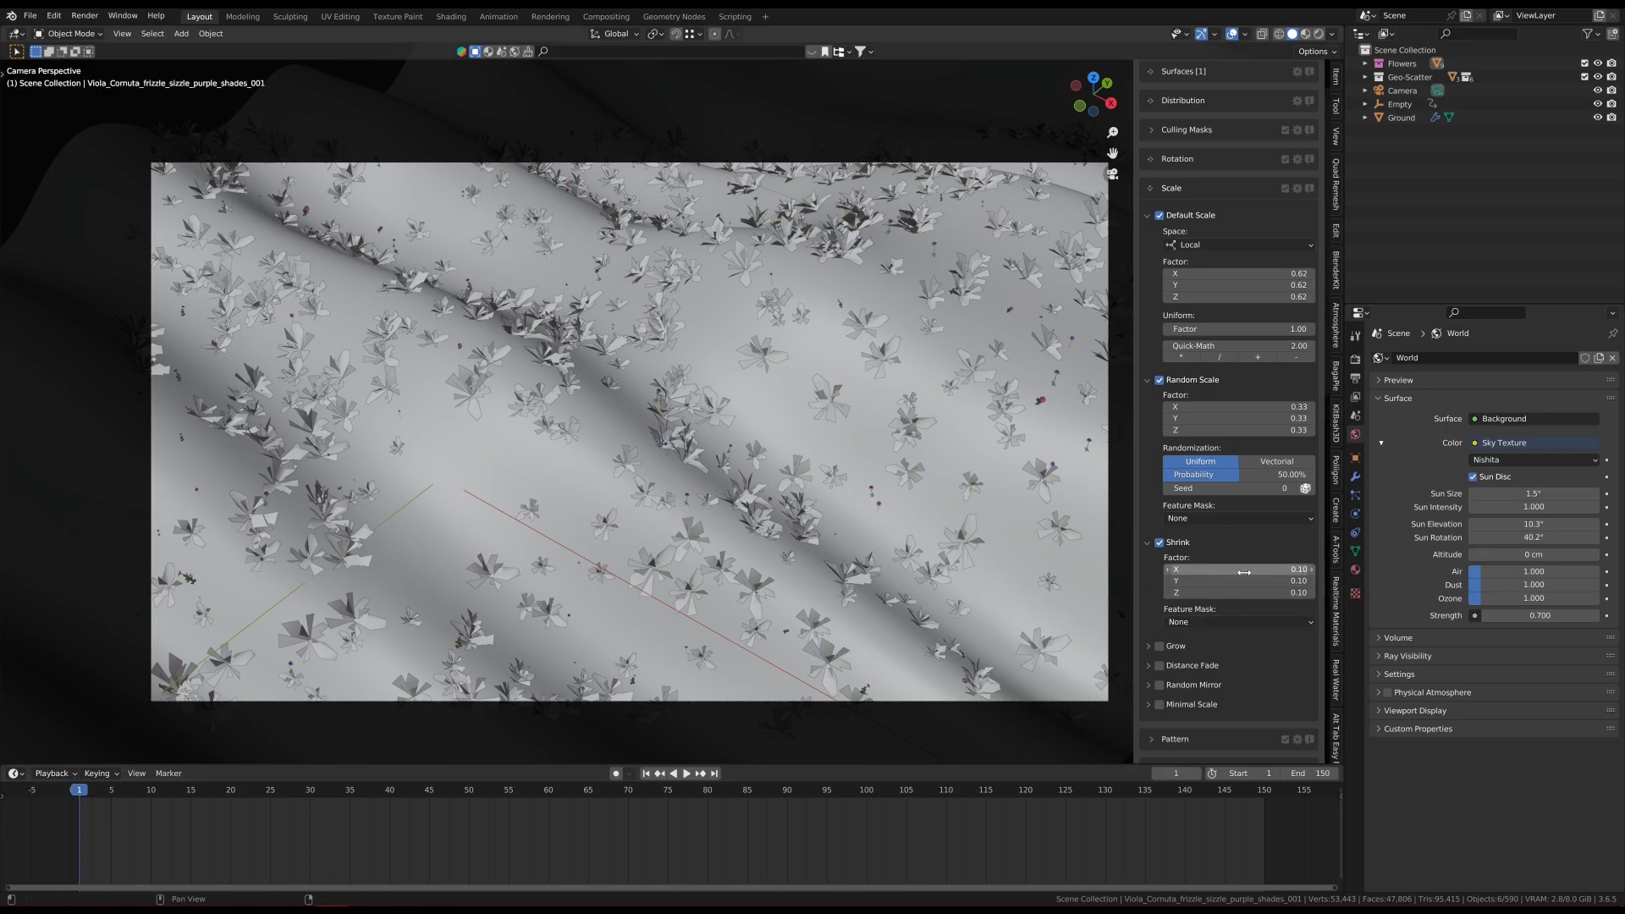
left_click_drag(1261, 571, 1261, 592)
type("0")
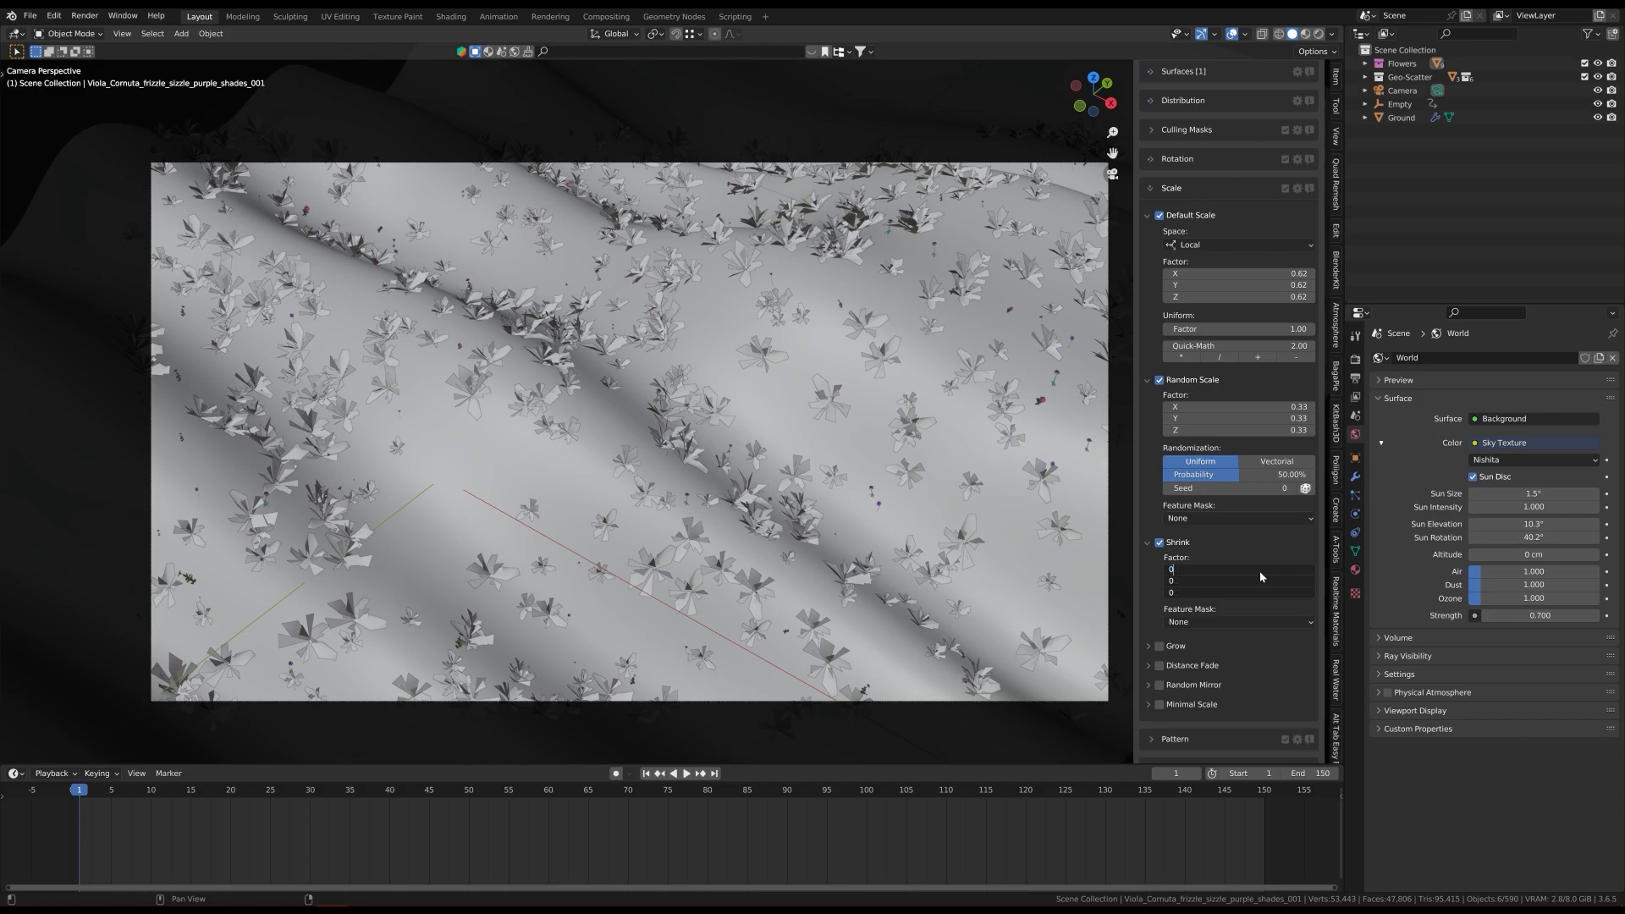
key("Return")
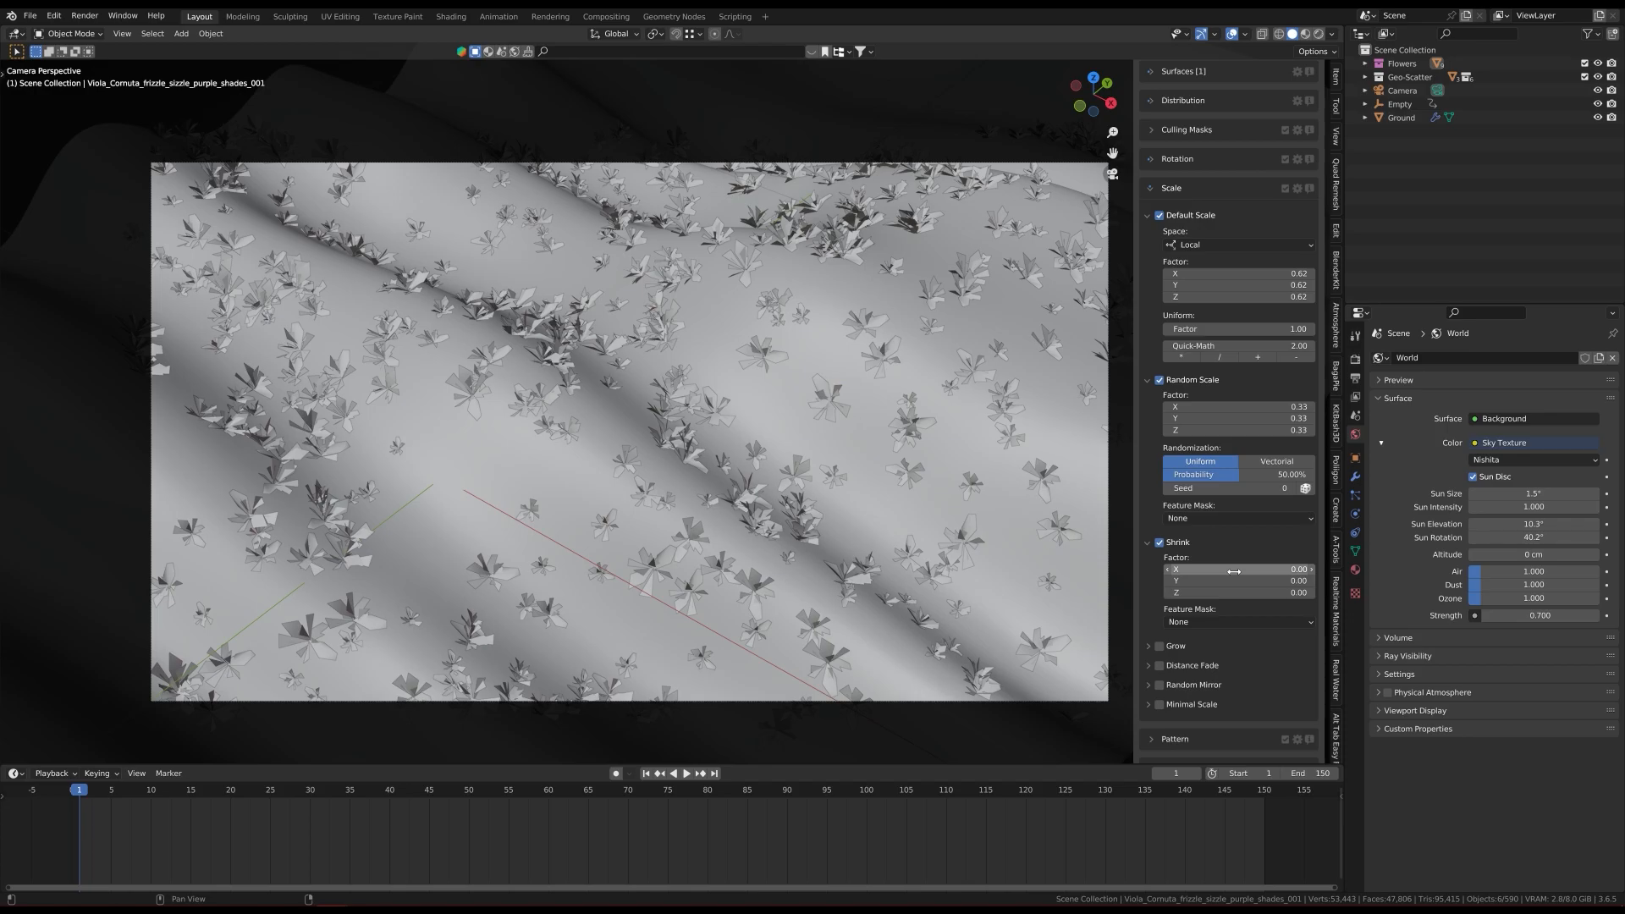
key("i")
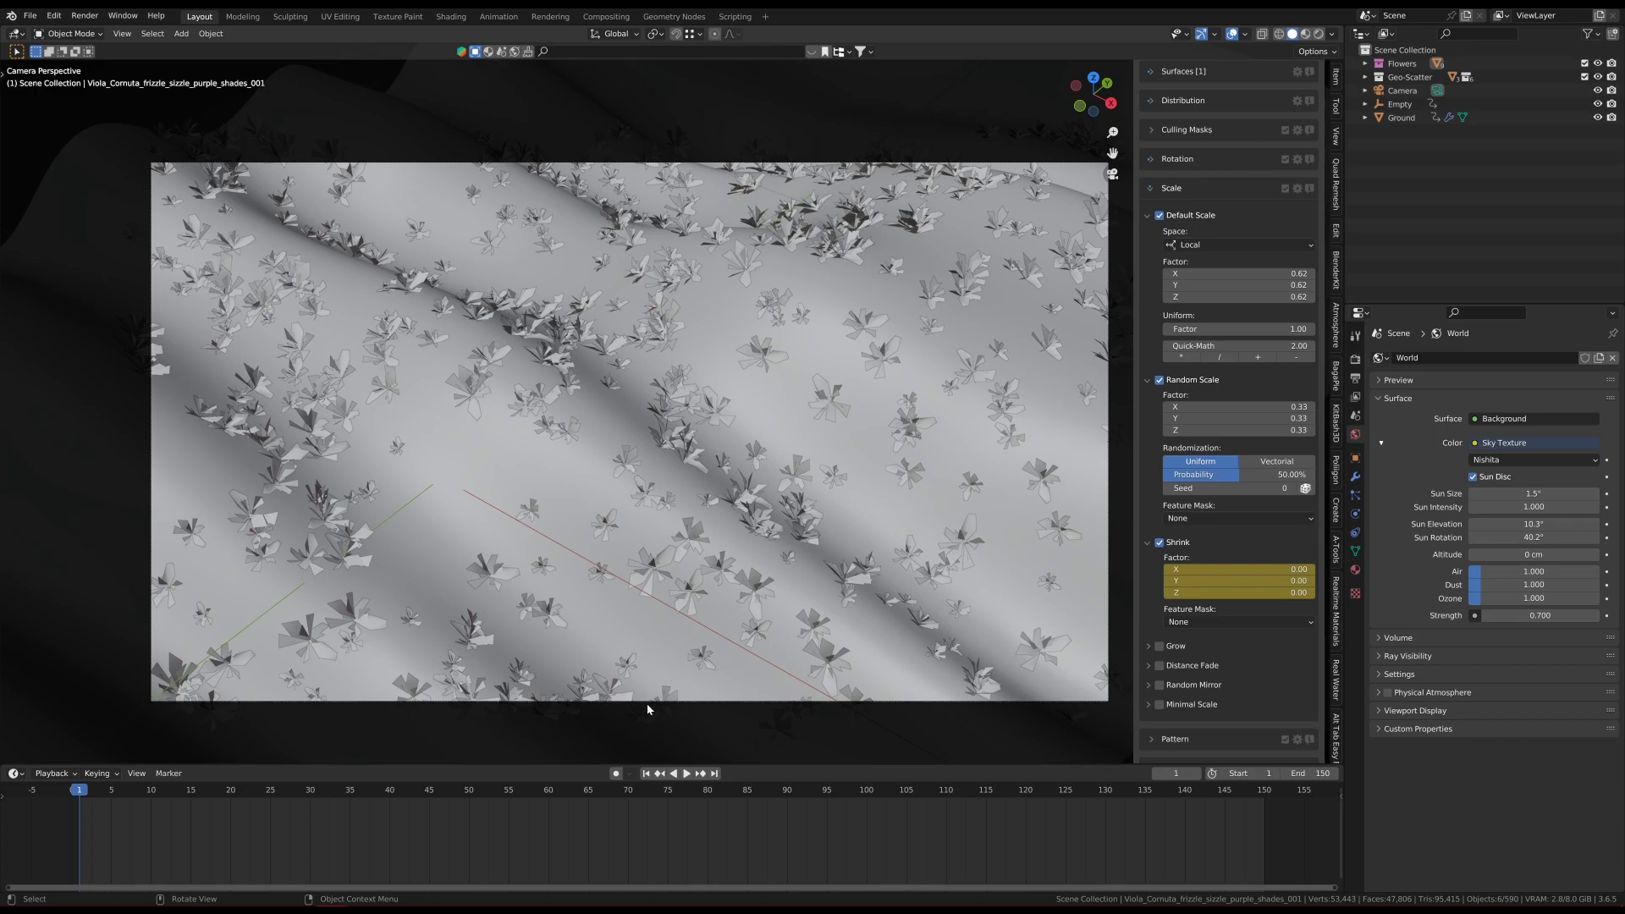
Step: At frame 75, set the Shrink factor to 1 on X, Y and Z and keyframe it
left_click(667, 793)
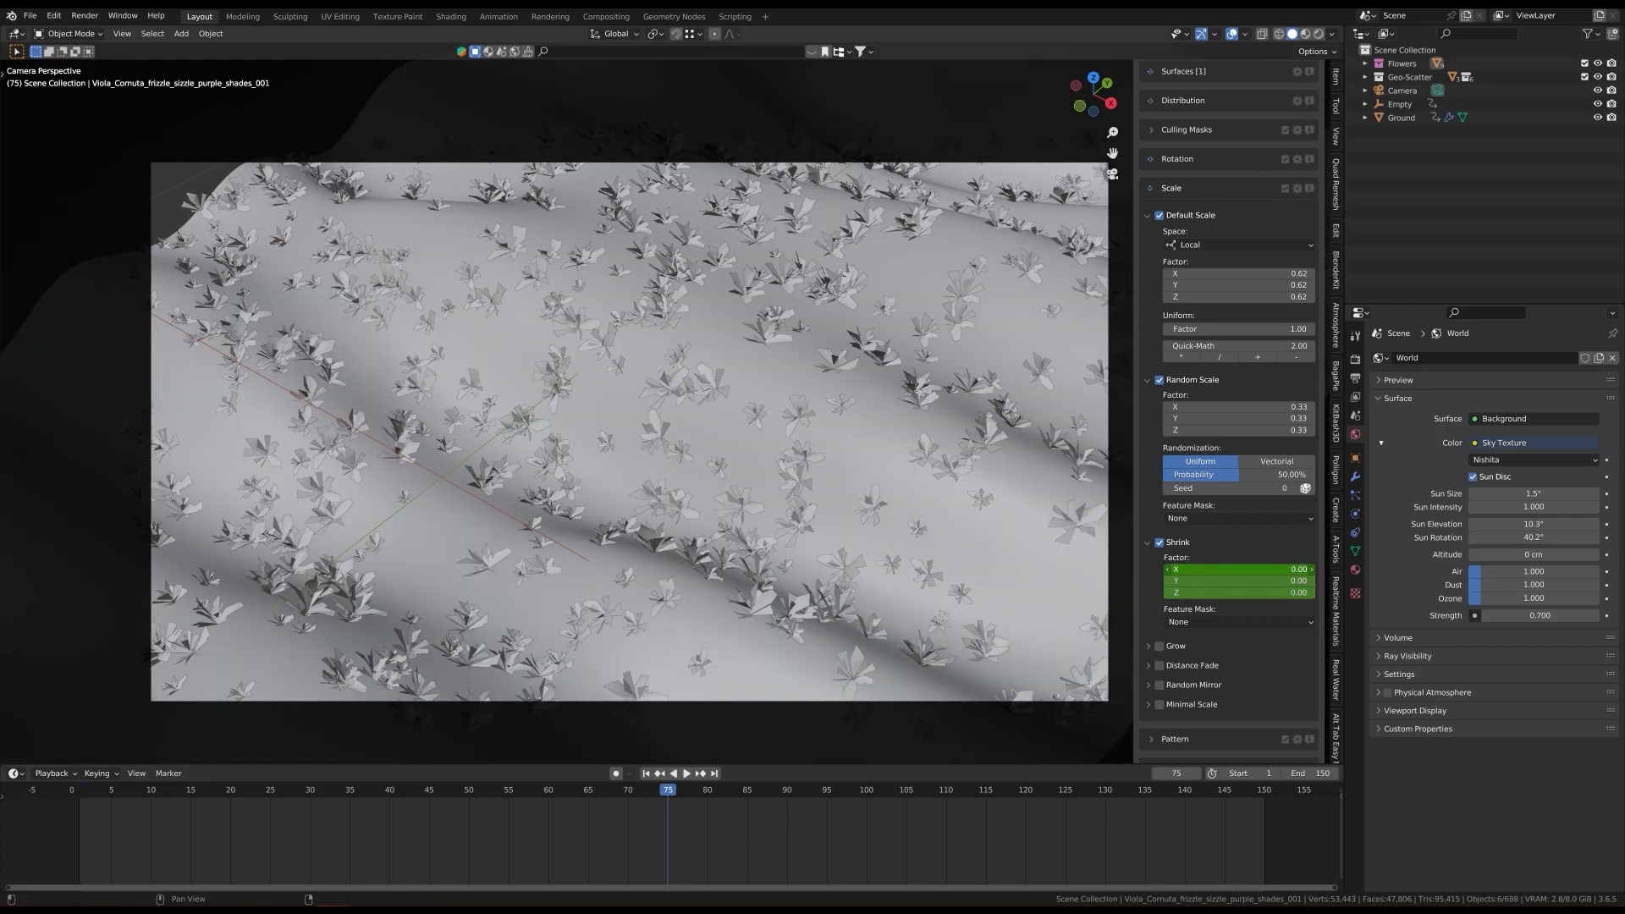
key("ctrl+z")
left_click(1248, 570)
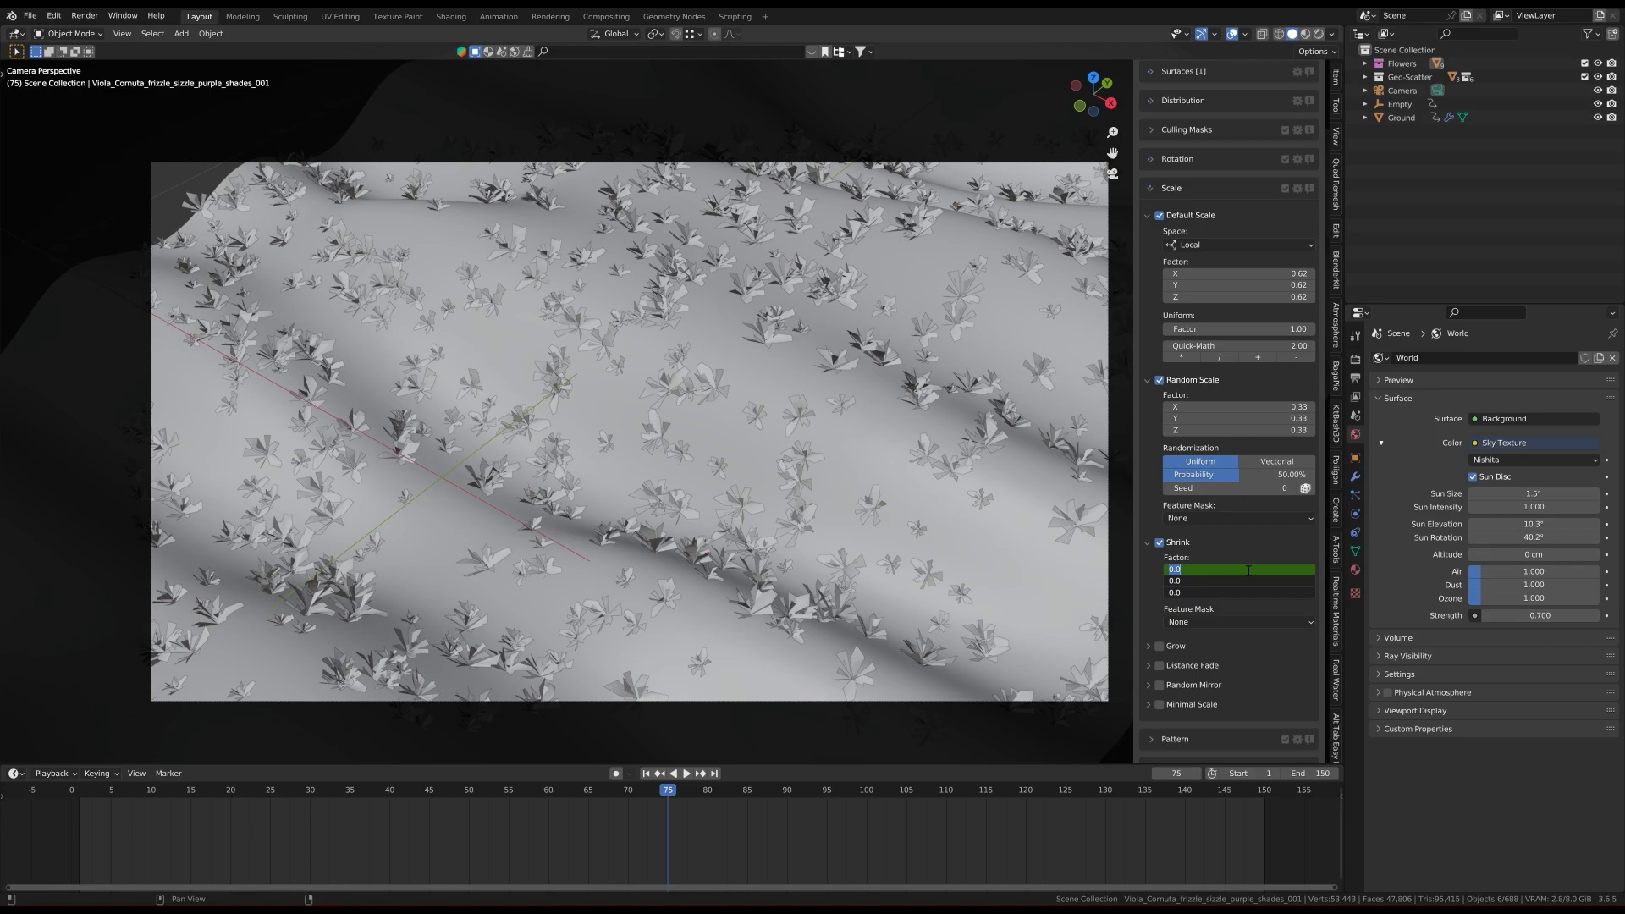
type("1")
key("Return")
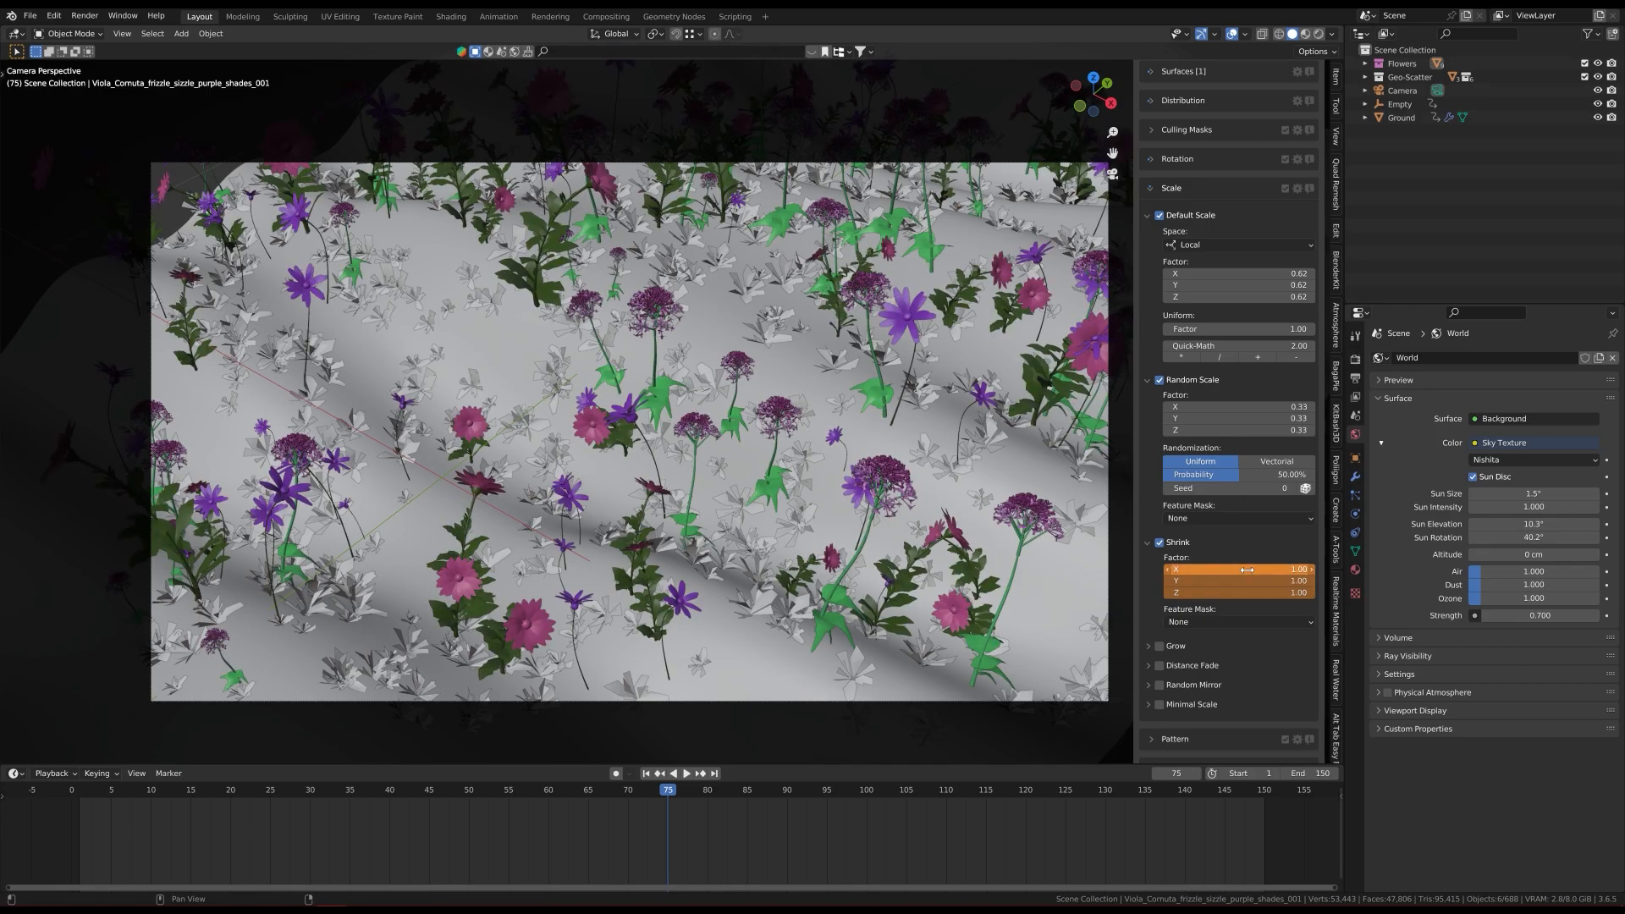
key("i")
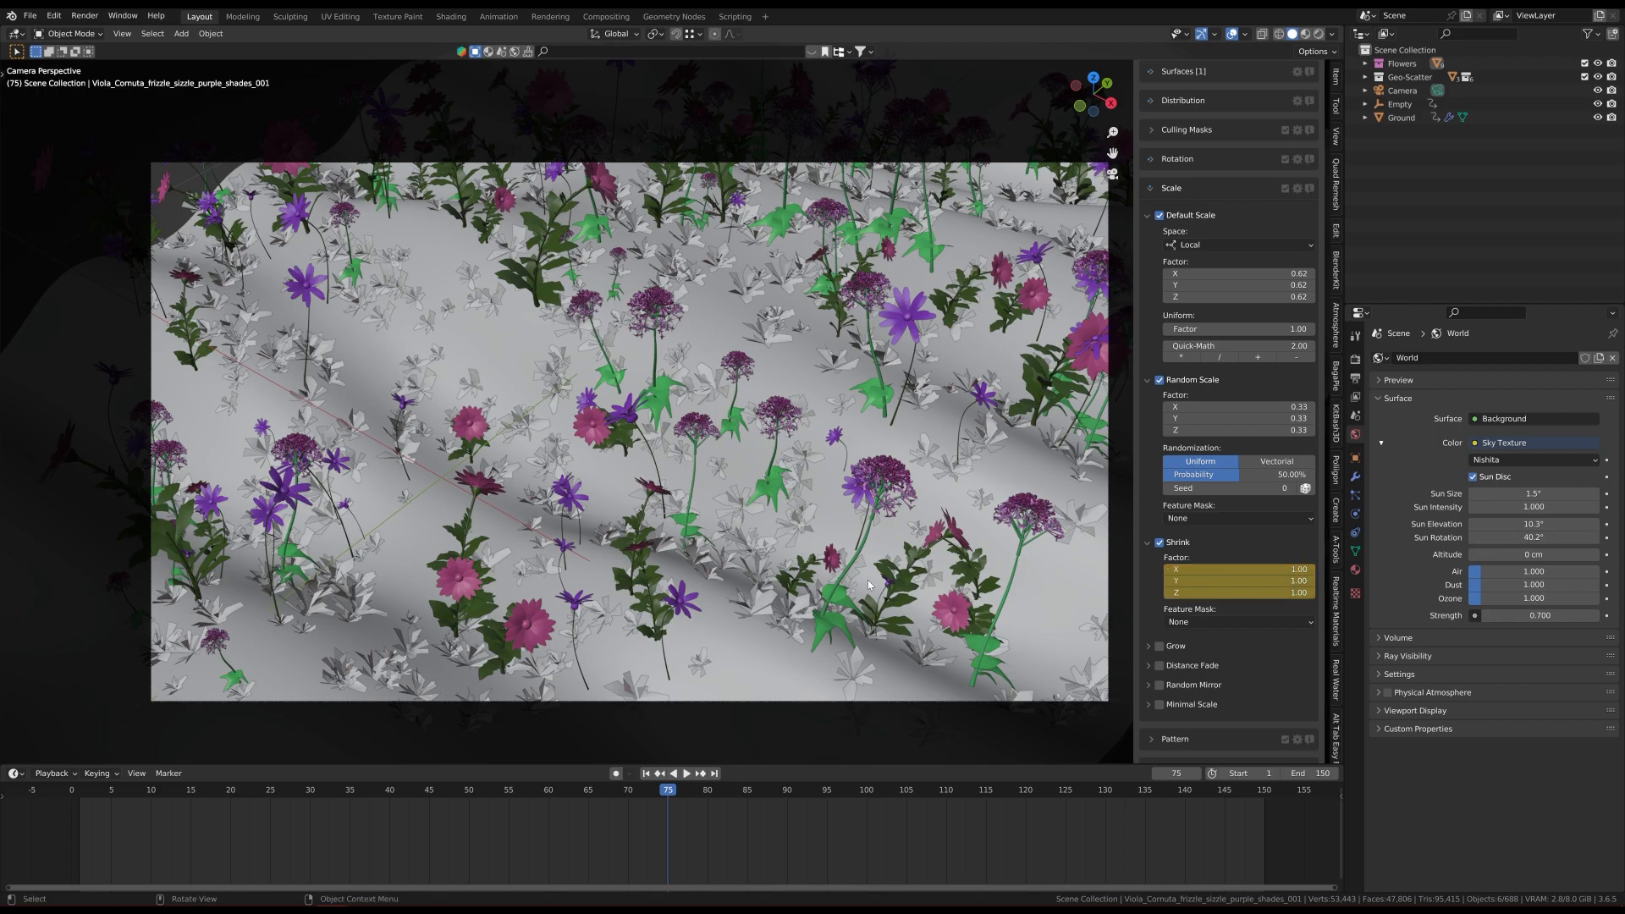
Step: Play the flower growth animation from frame 1 several times to check it, and return to frame 1
key("shift+Left")
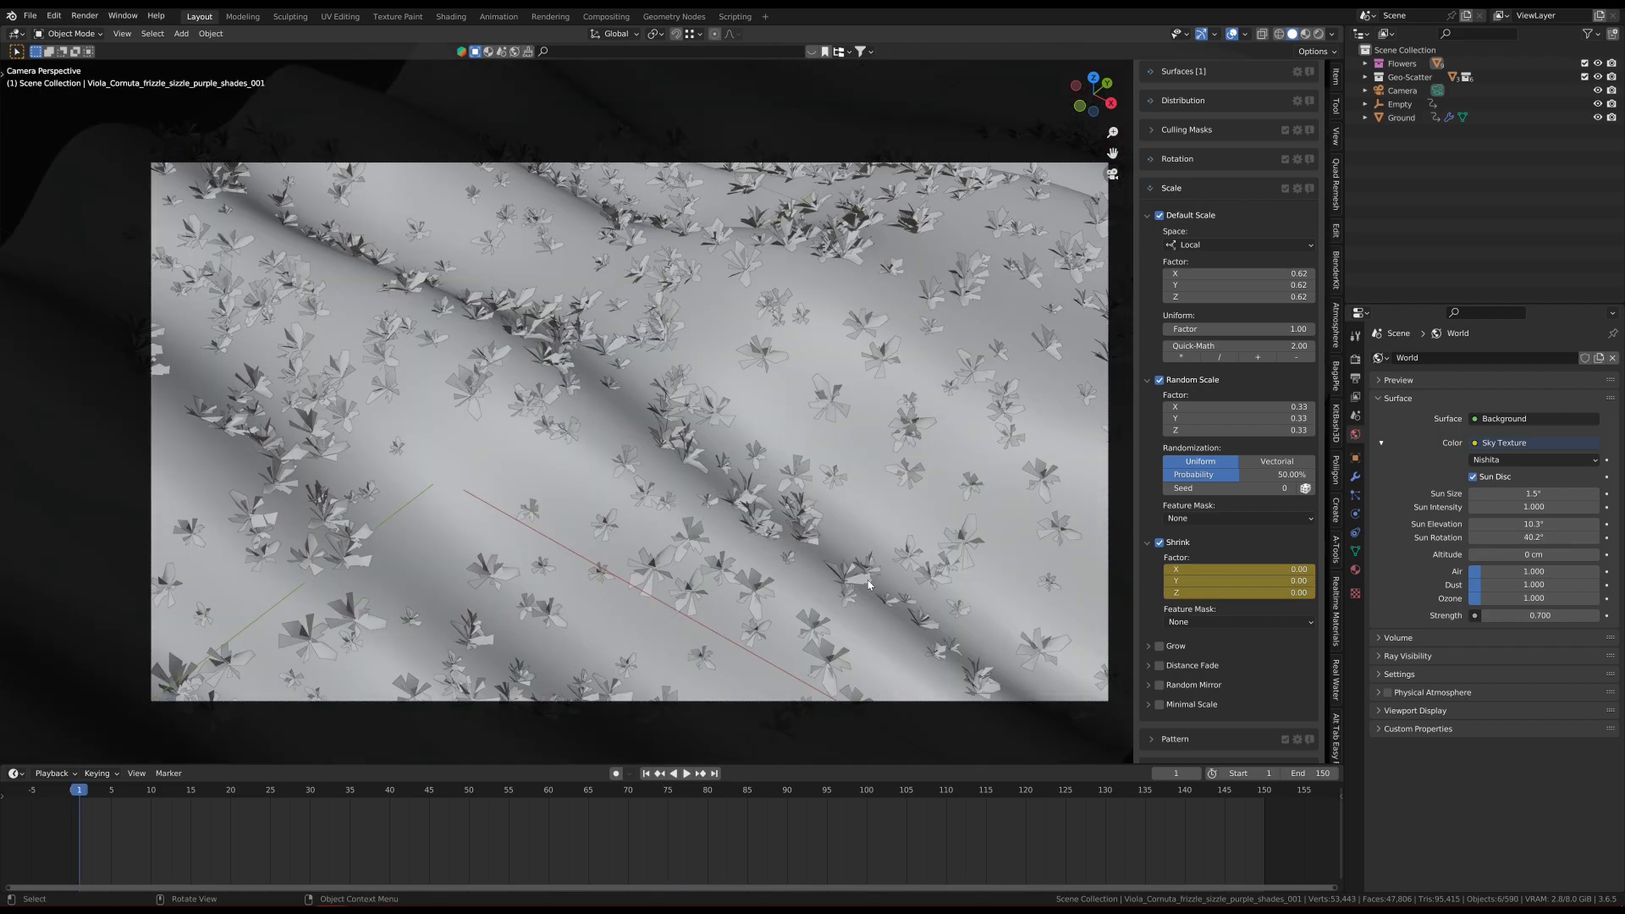
key("space")
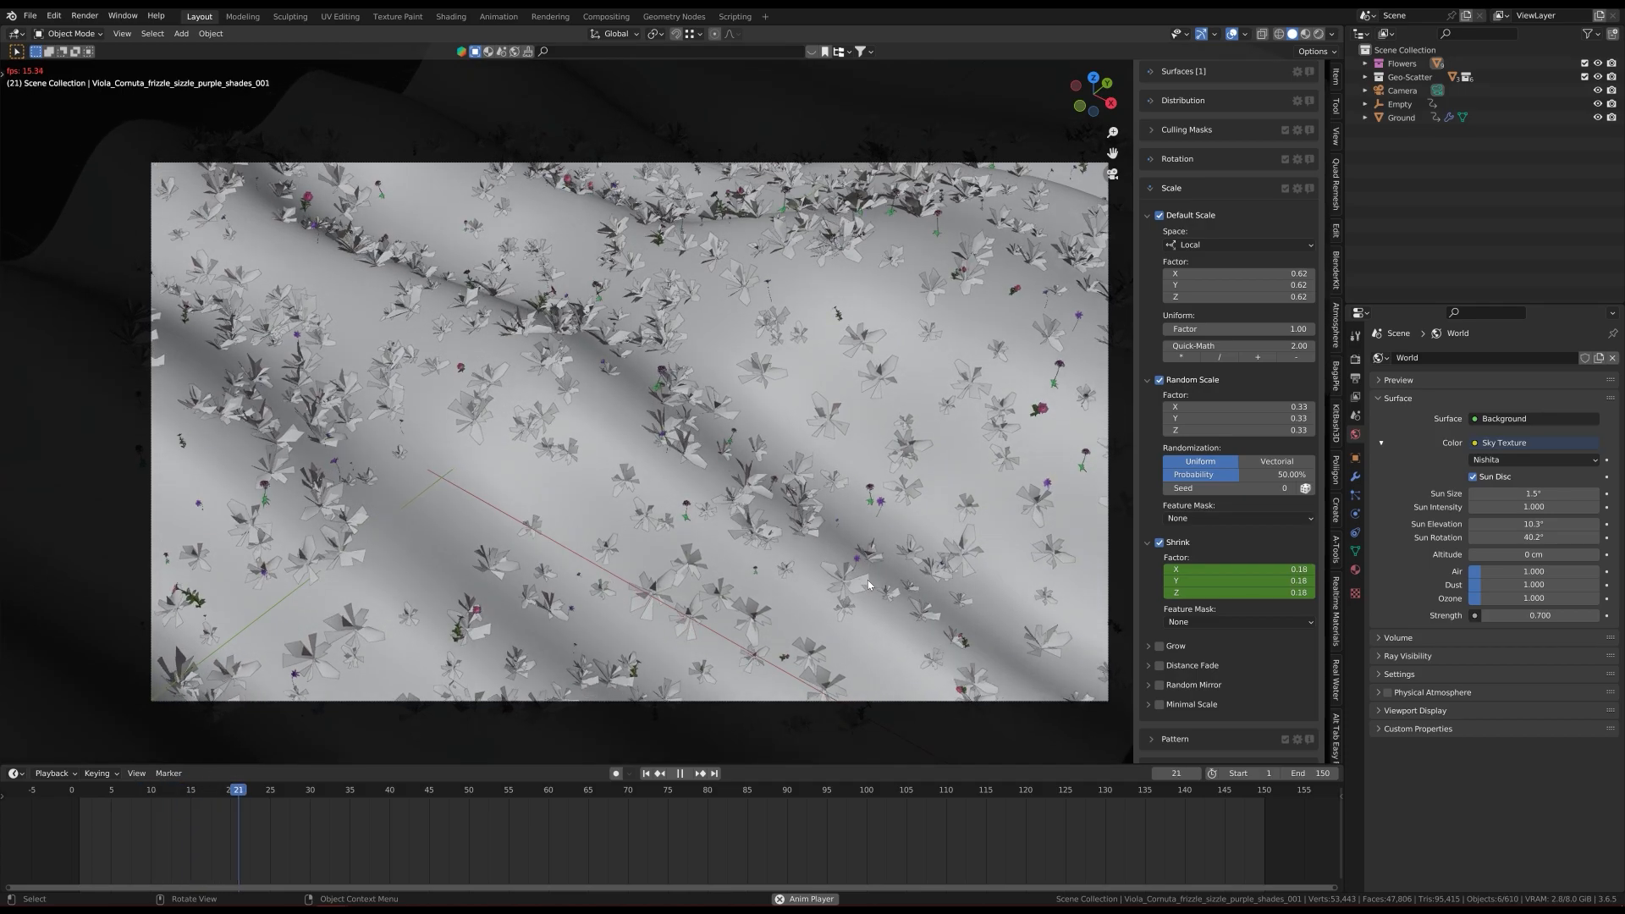
key("space")
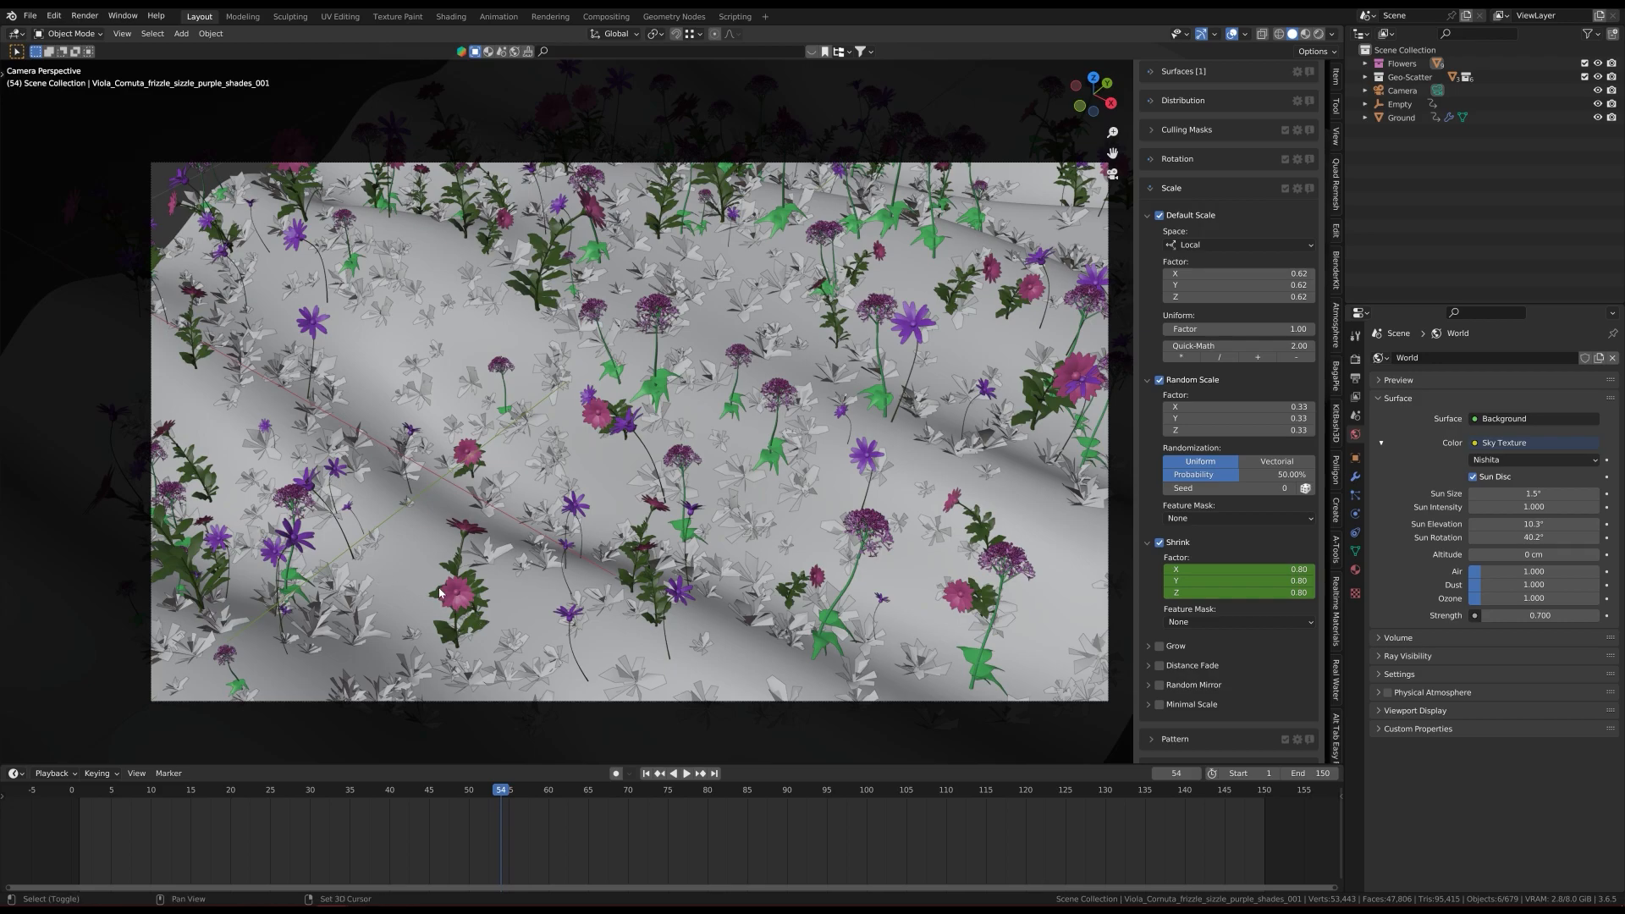
key("shift+Left")
key("space")
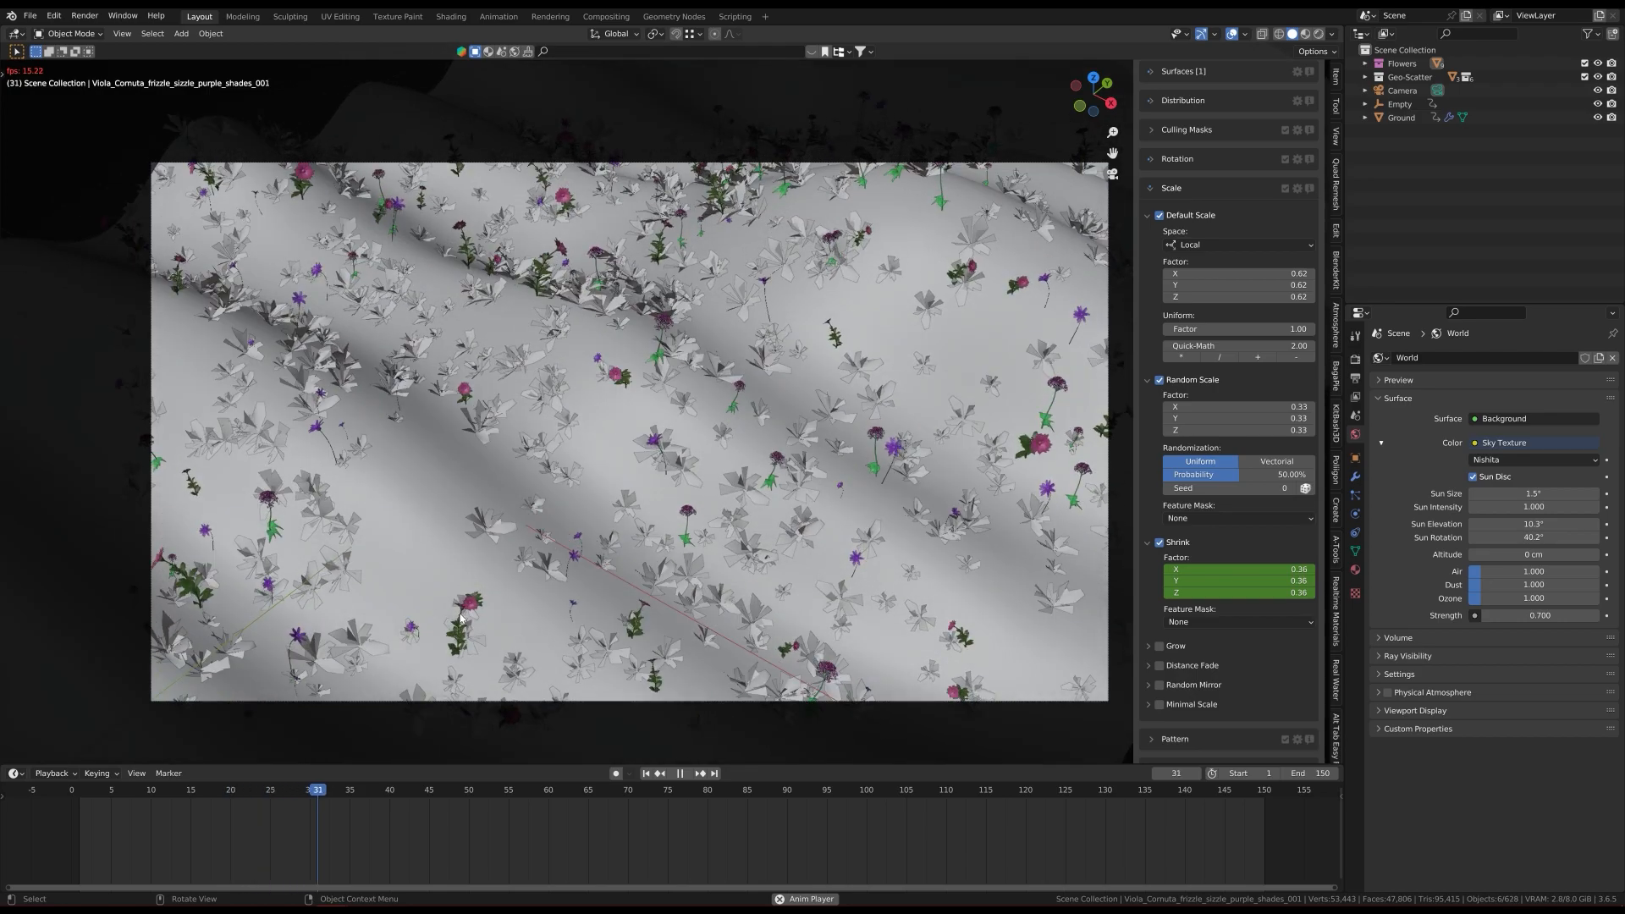
key("space")
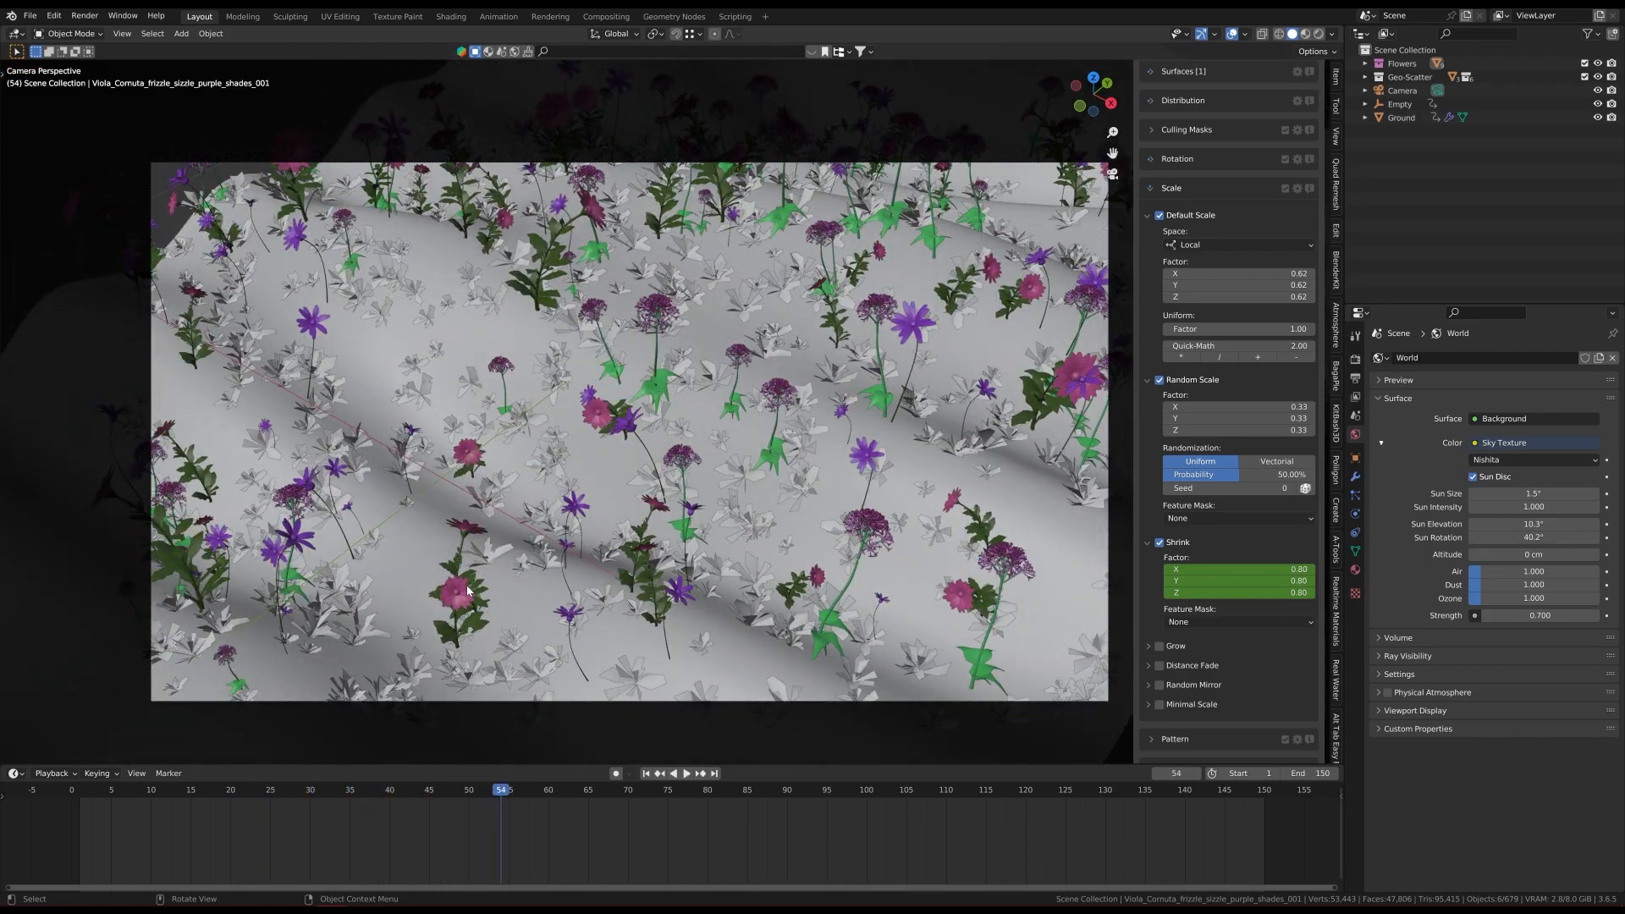
key("space")
key("space")
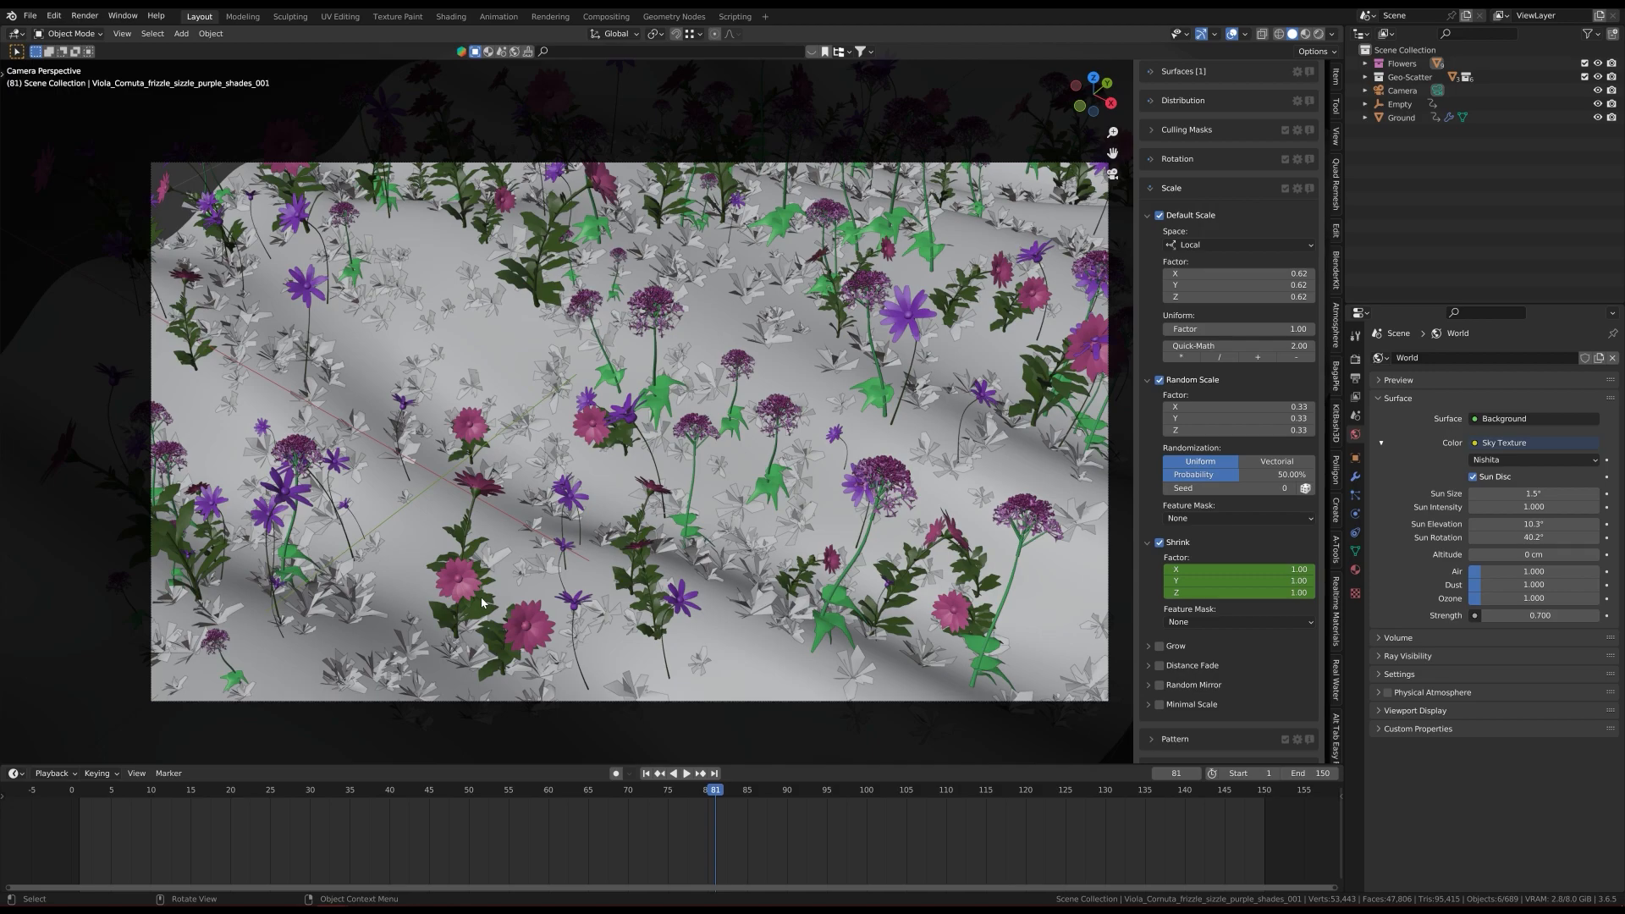
key("shift+Left")
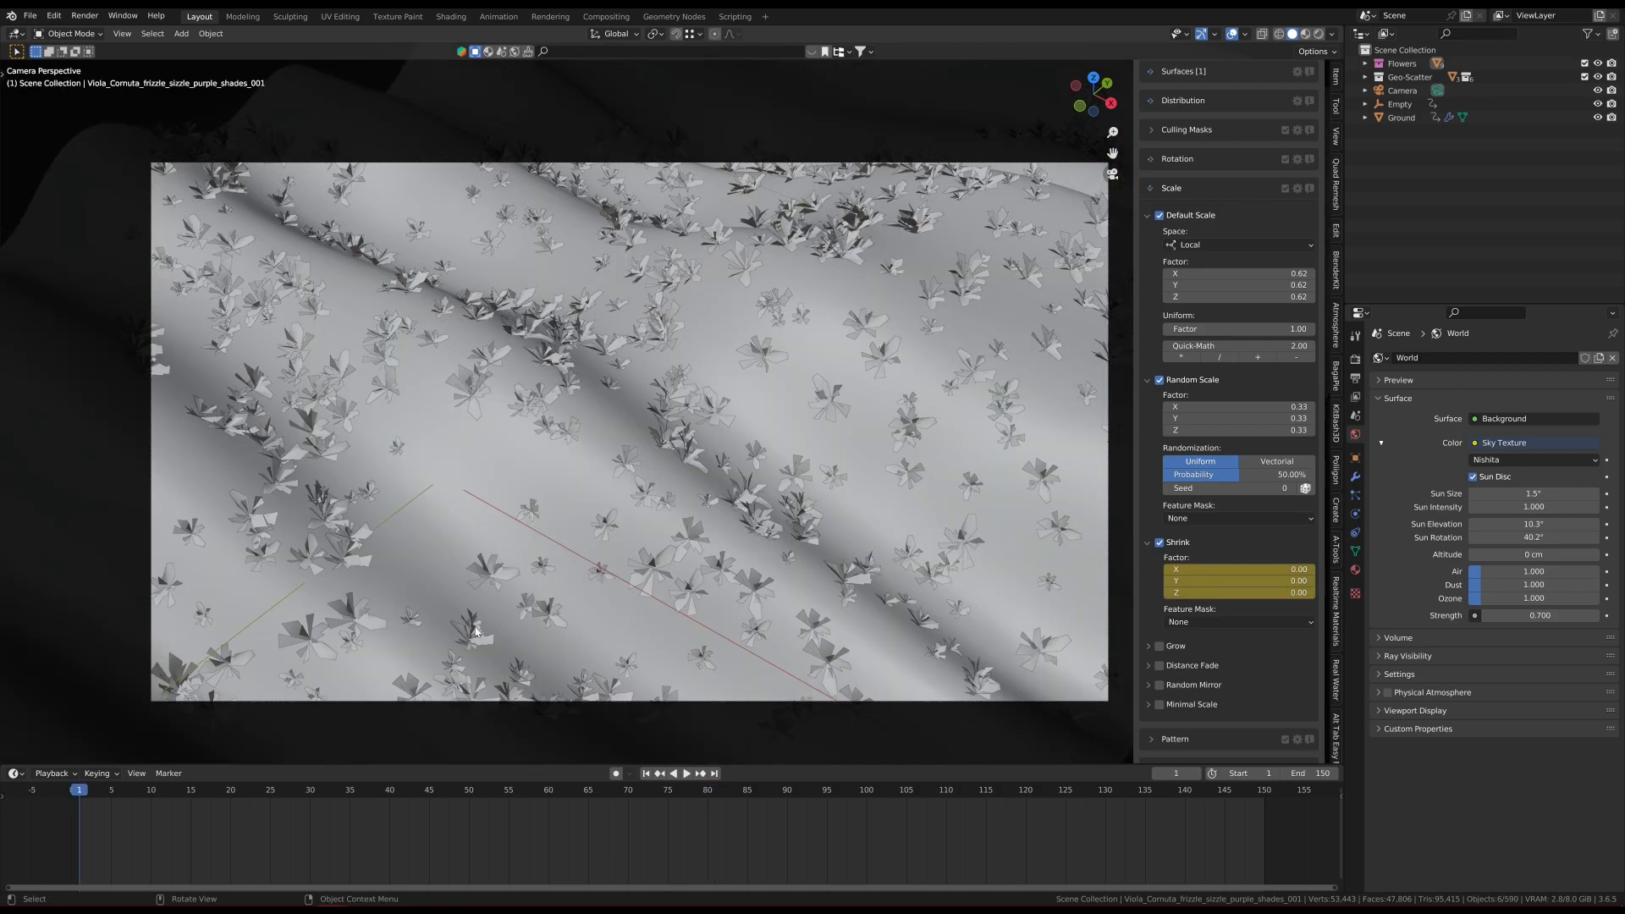
Step: Switch to the Animation workspace, select the Ground object and fit its Shrink factor curves in the Graph Editor
left_click(499, 16)
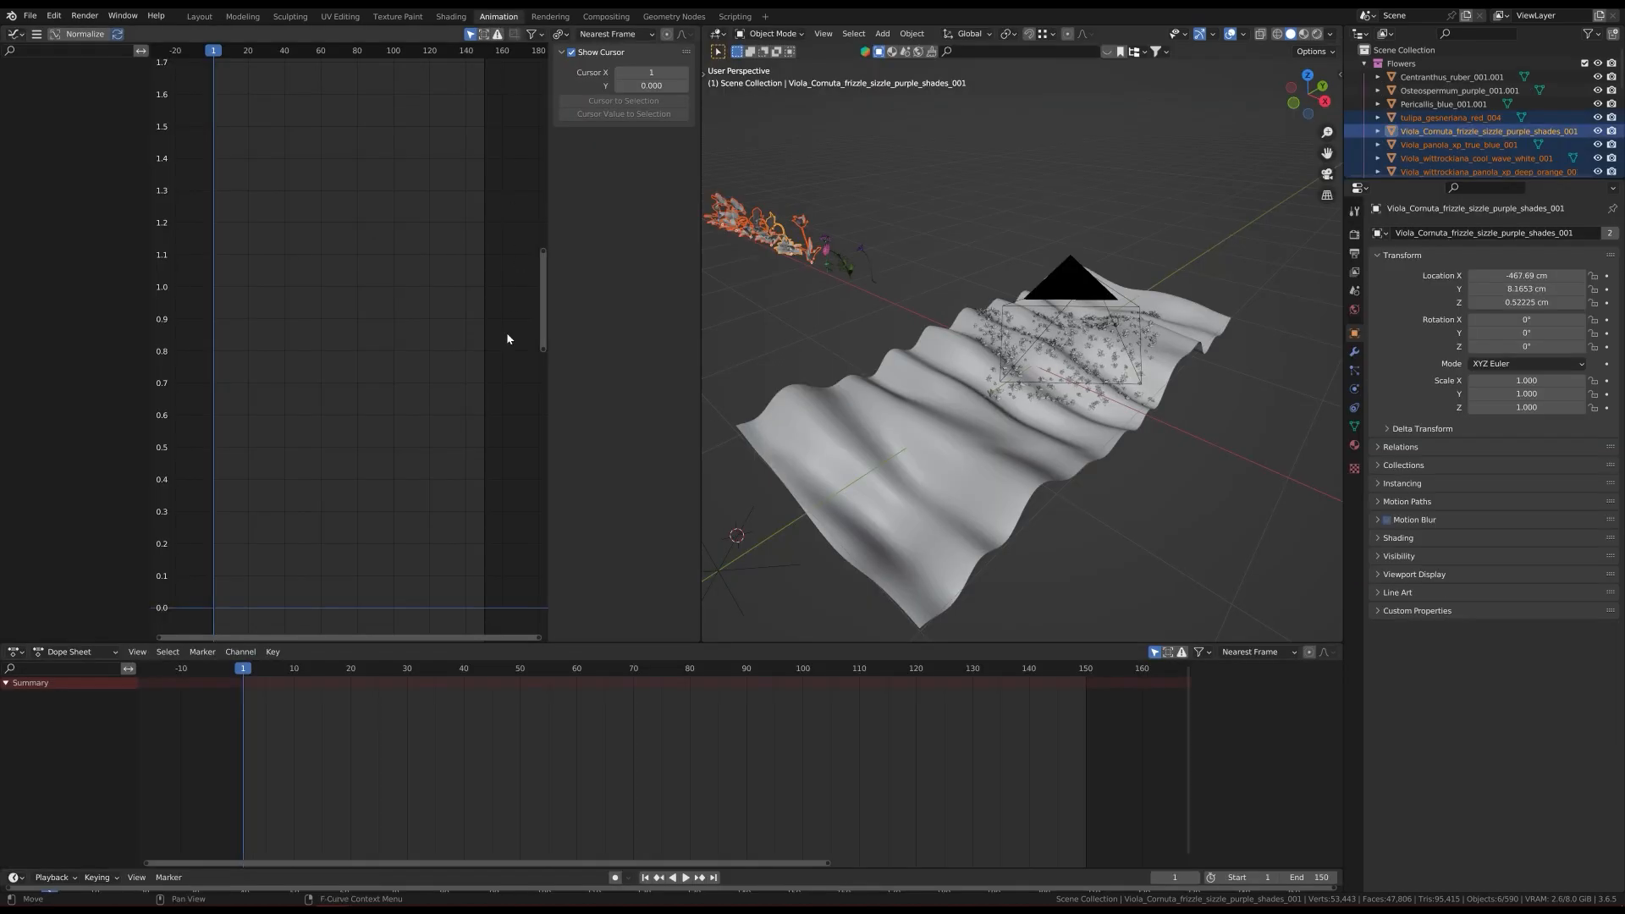
middle_click_drag(881, 446, 882, 400)
left_click(882, 400)
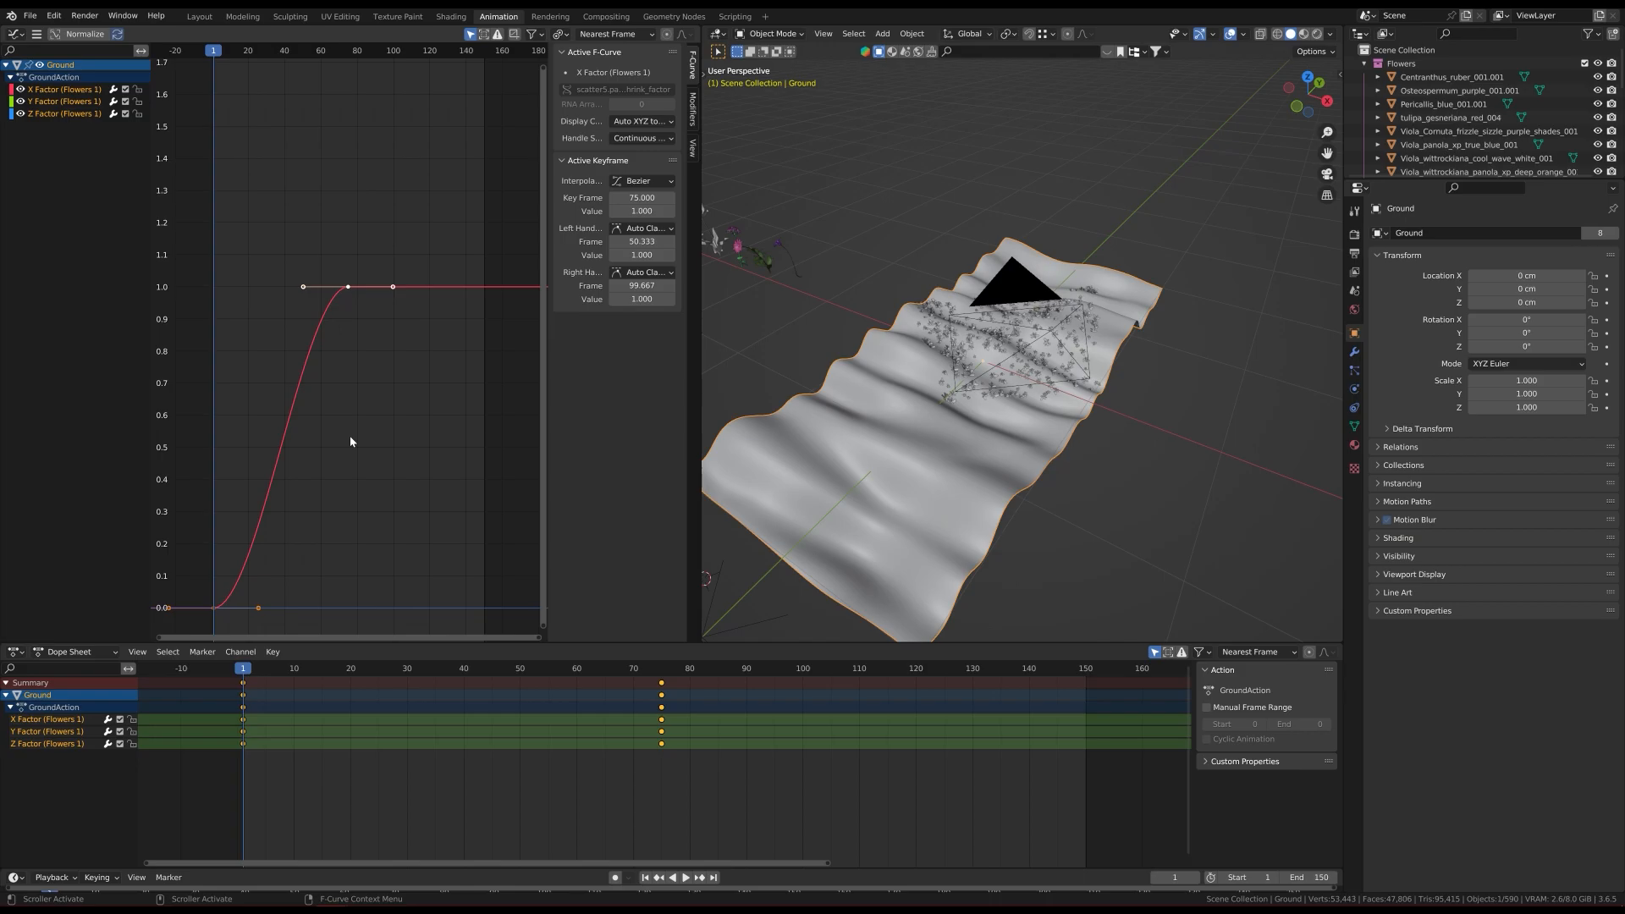
key("Home")
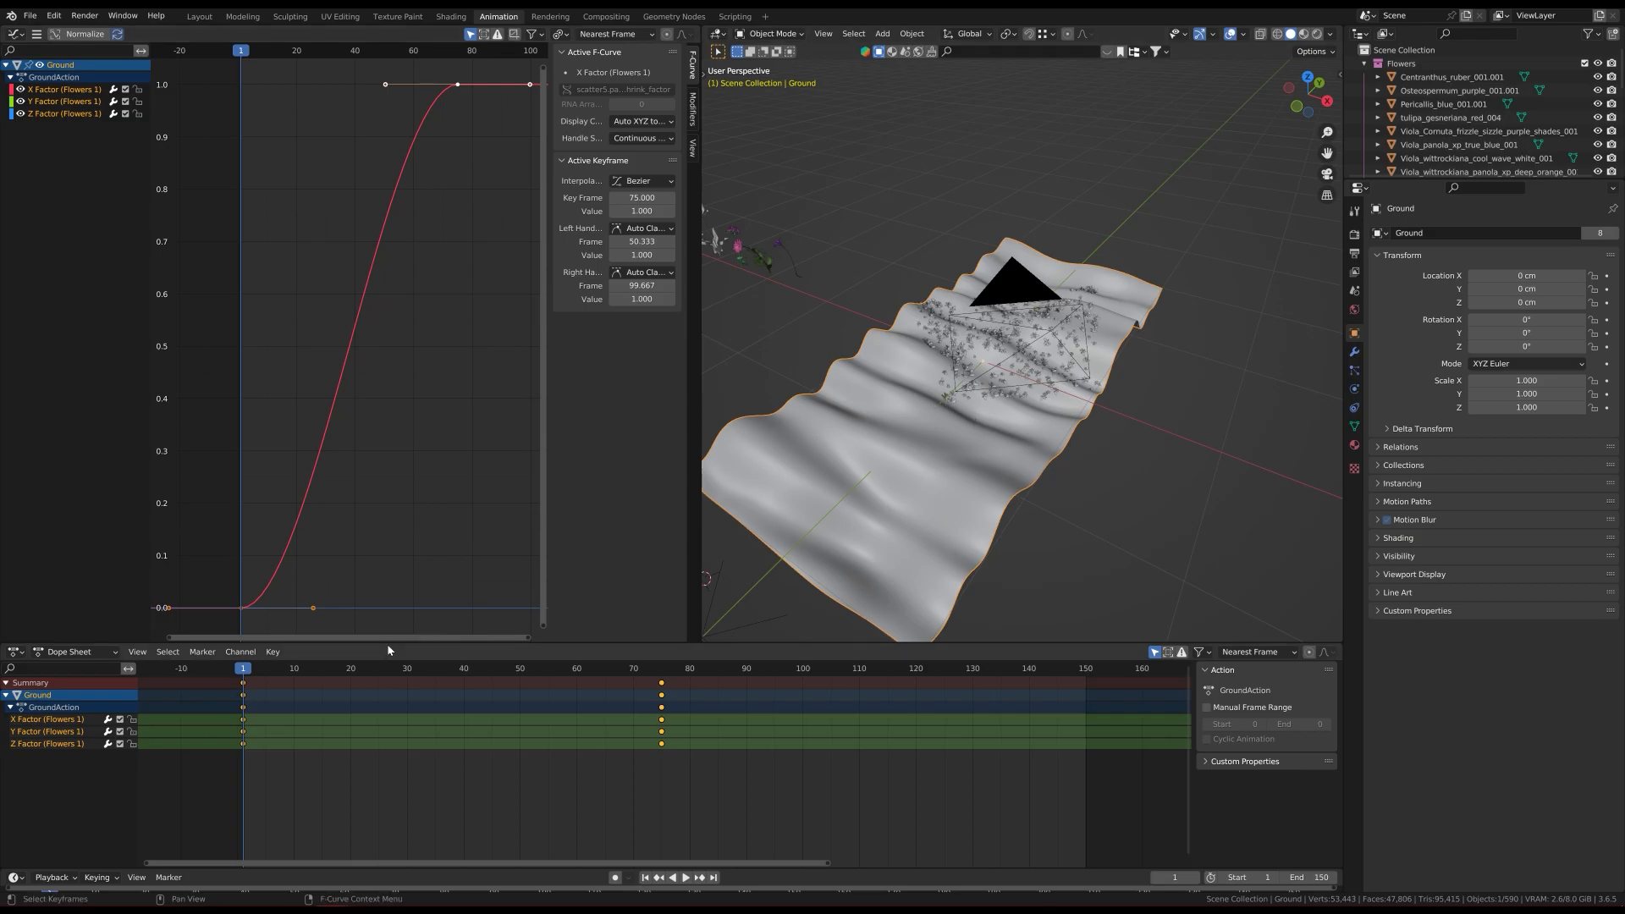
Step: Show the 3D viewport through the camera and enlarge the camera frame within it
key("KP_0")
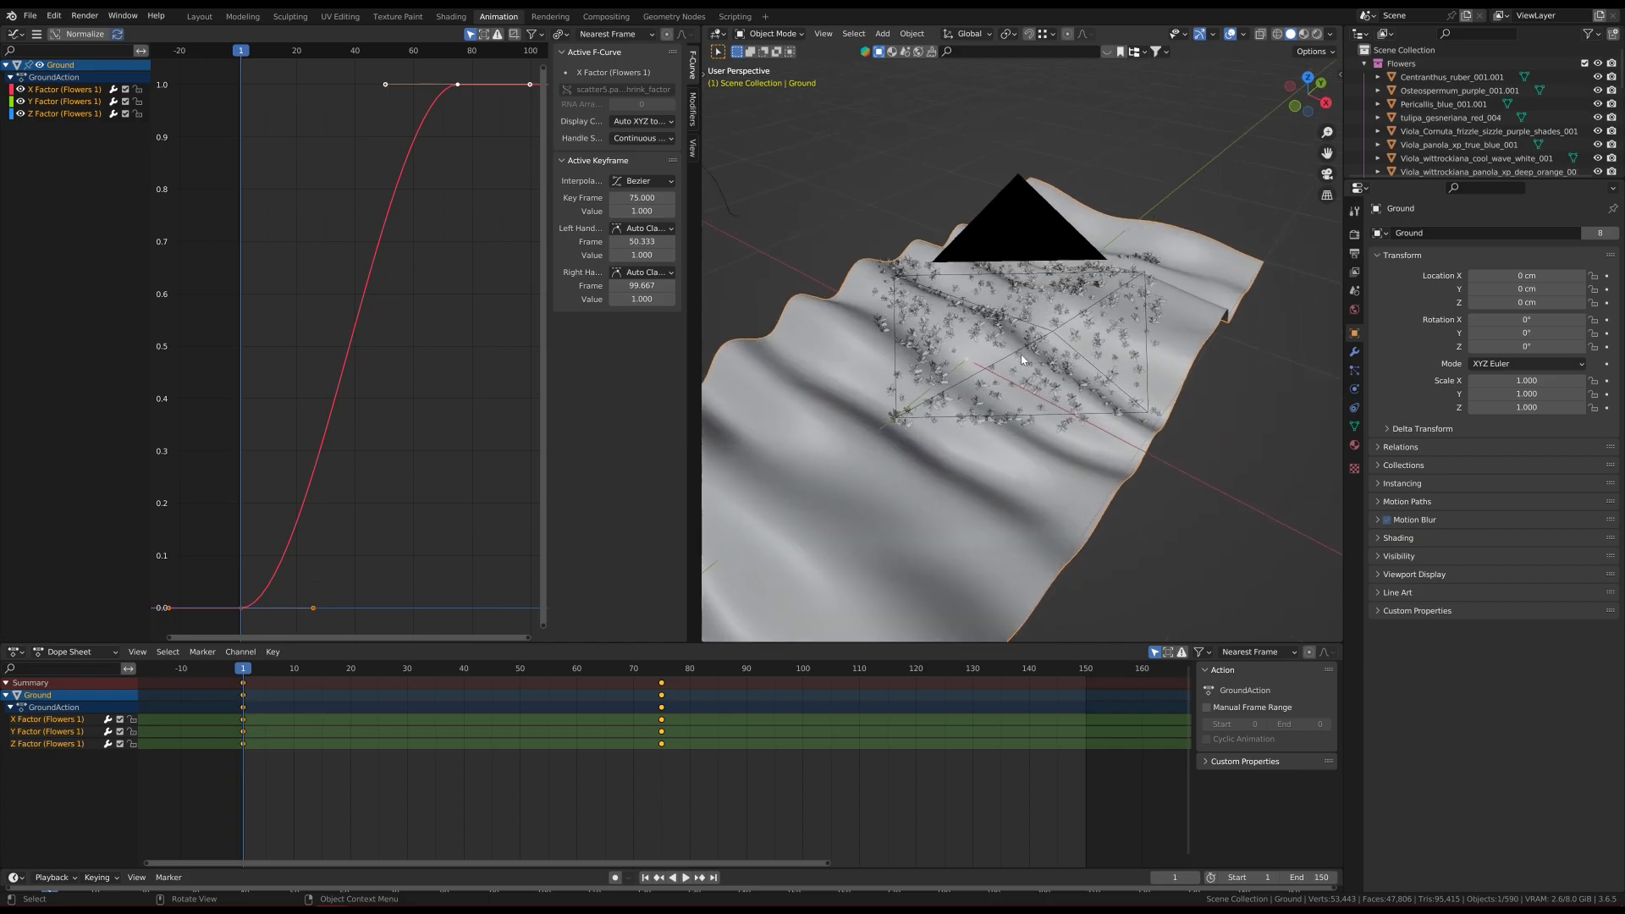
scroll(1025, 250, "up", 3)
middle_click_drag(1026, 250, 997, 279, "shift")
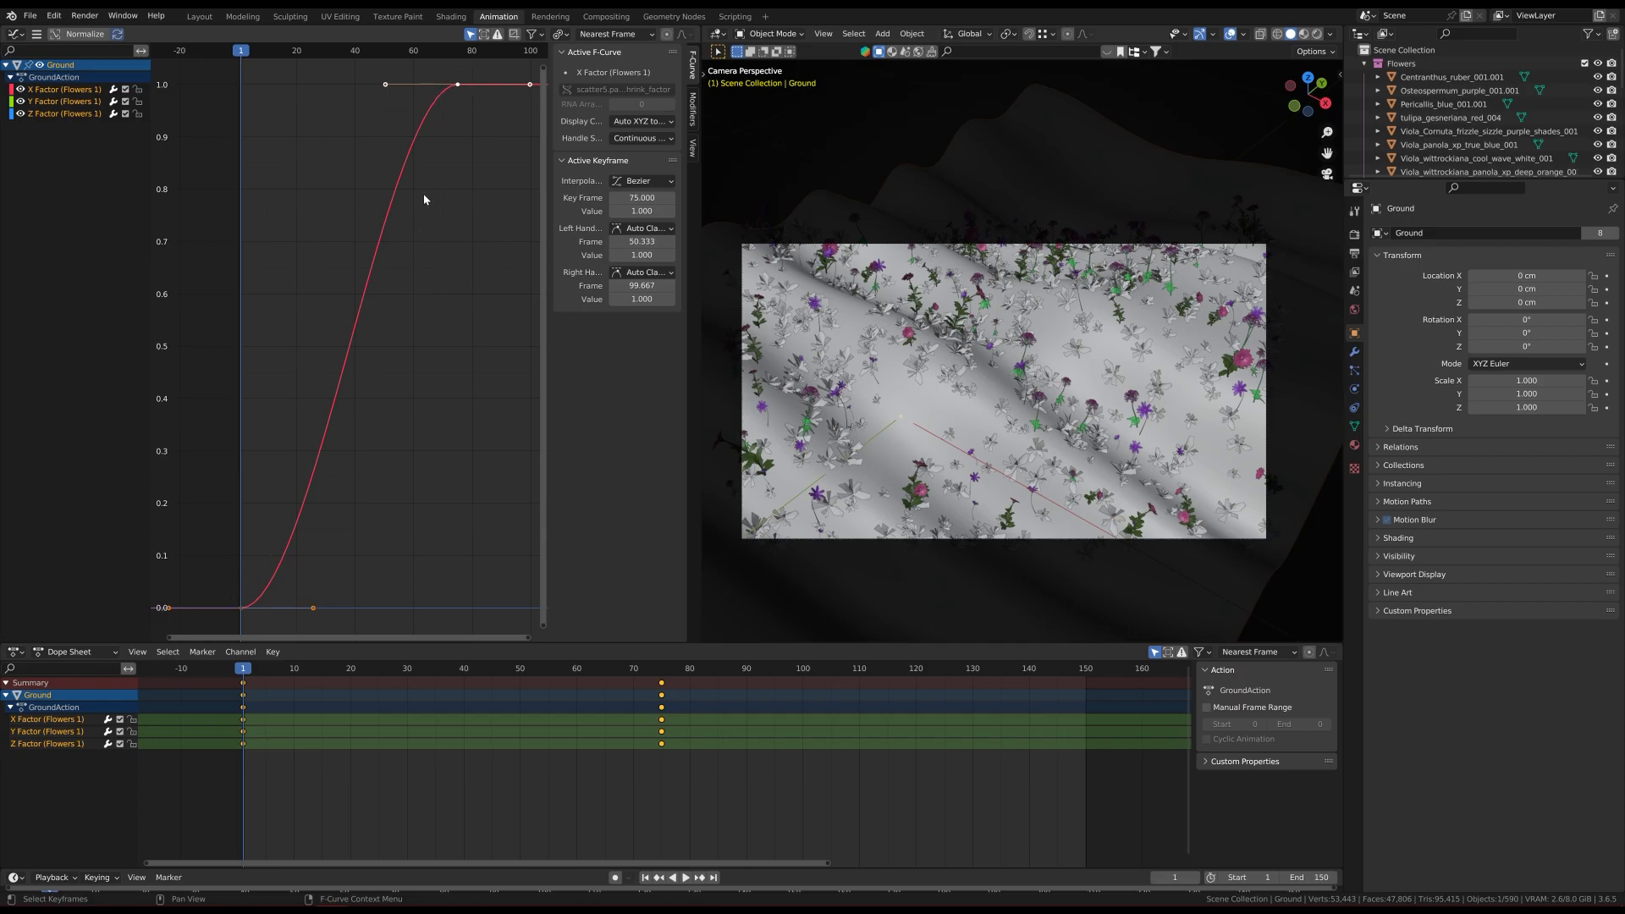
key("s")
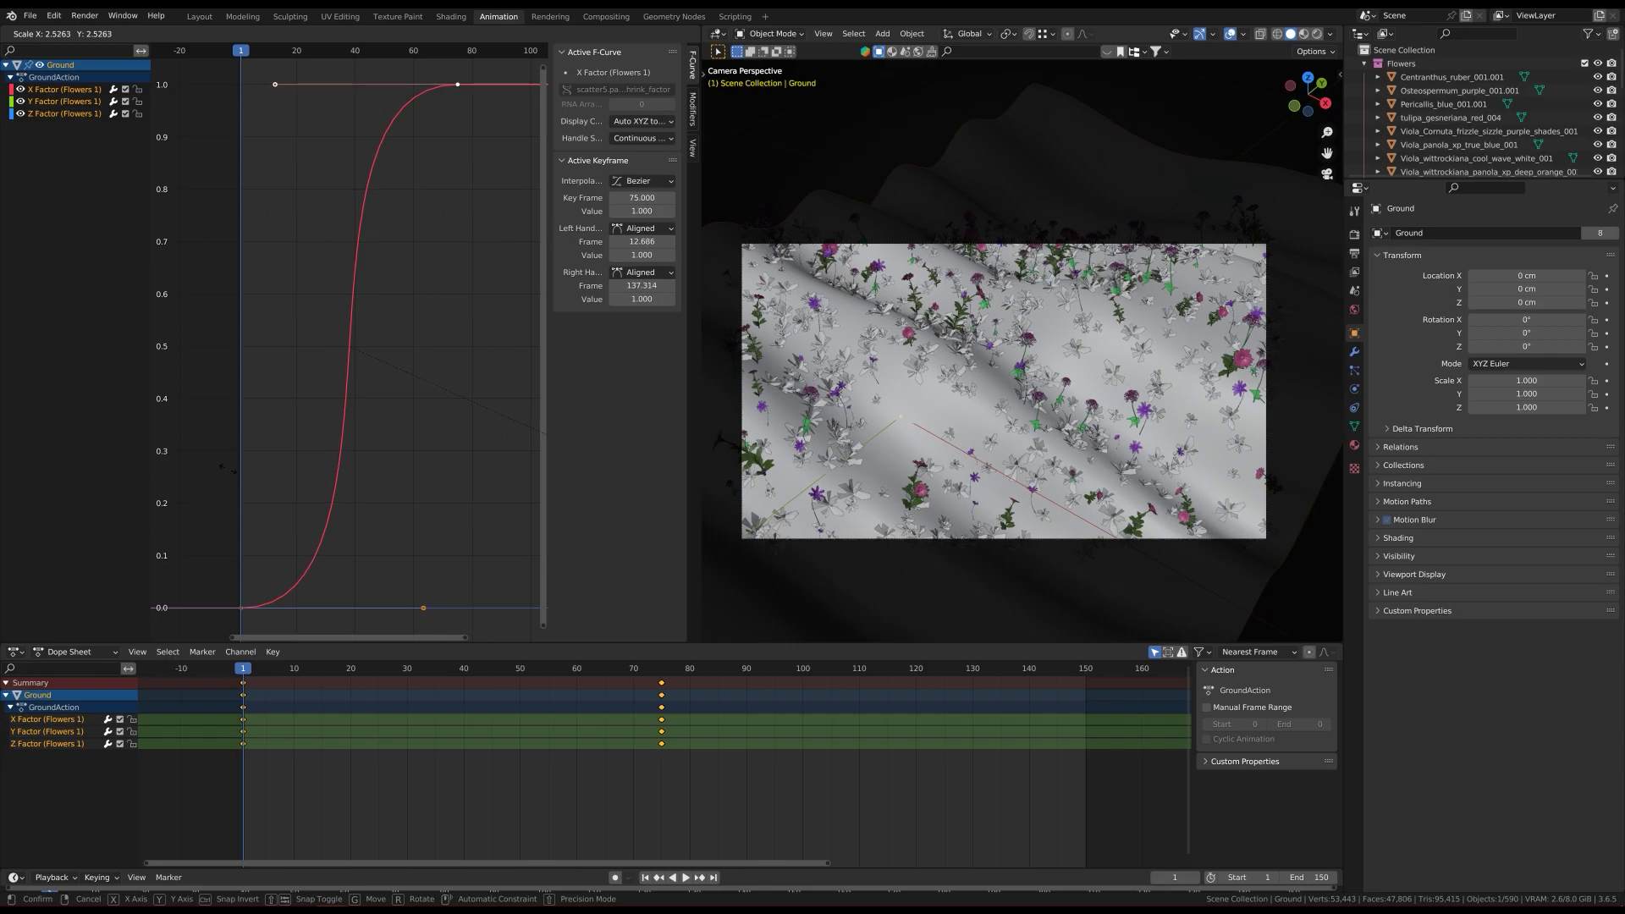
key("Escape")
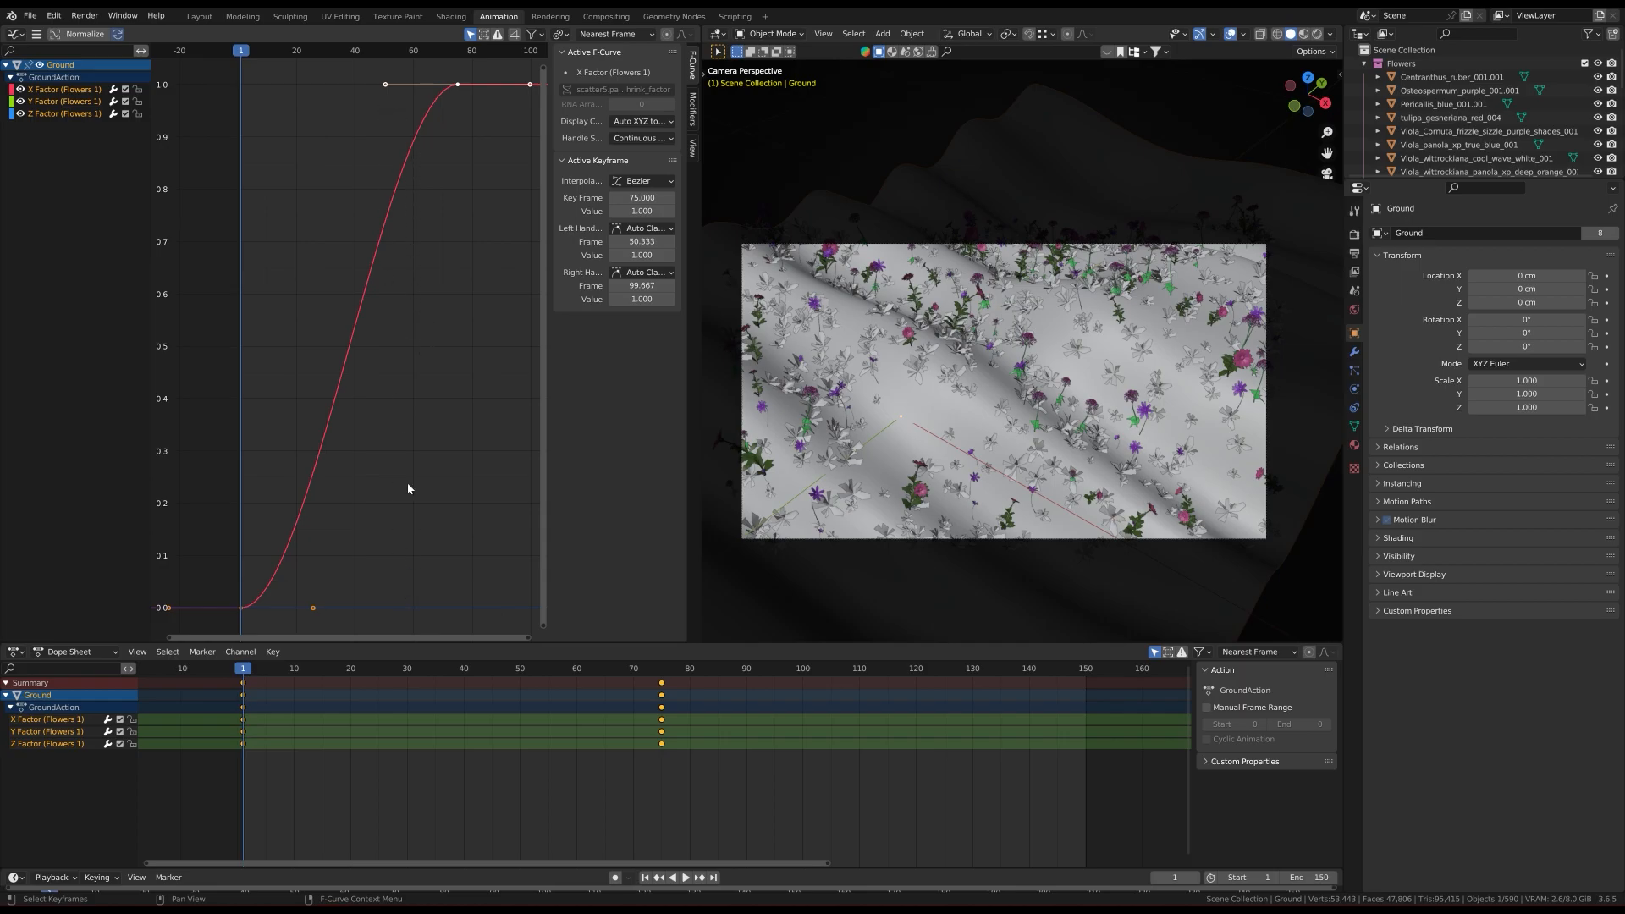
key("s")
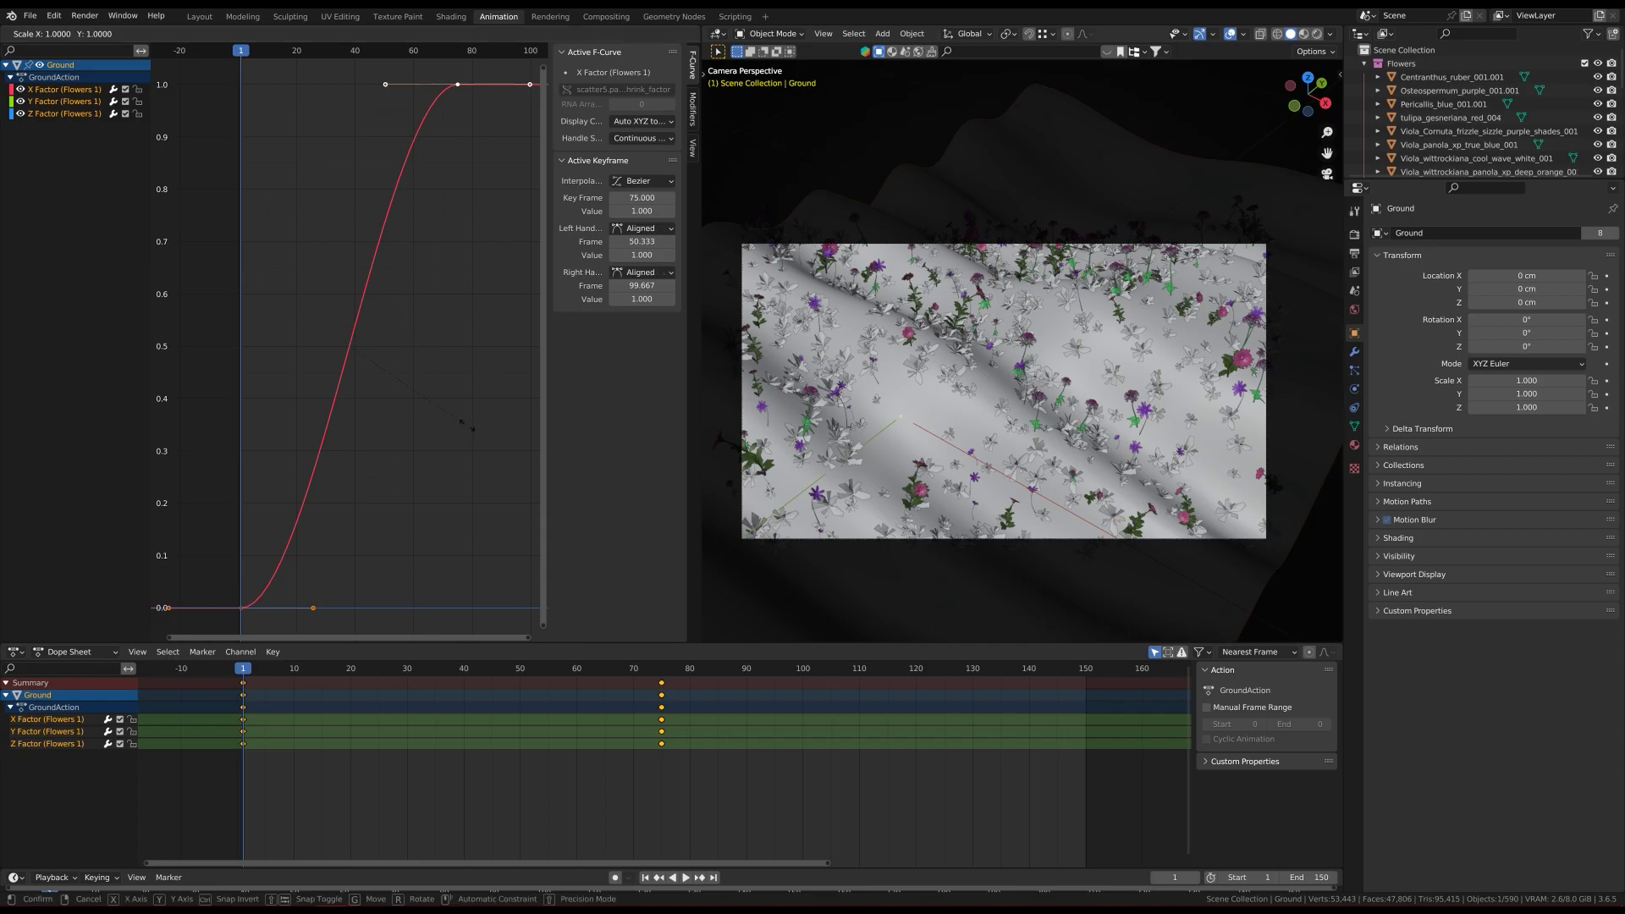
key("Escape")
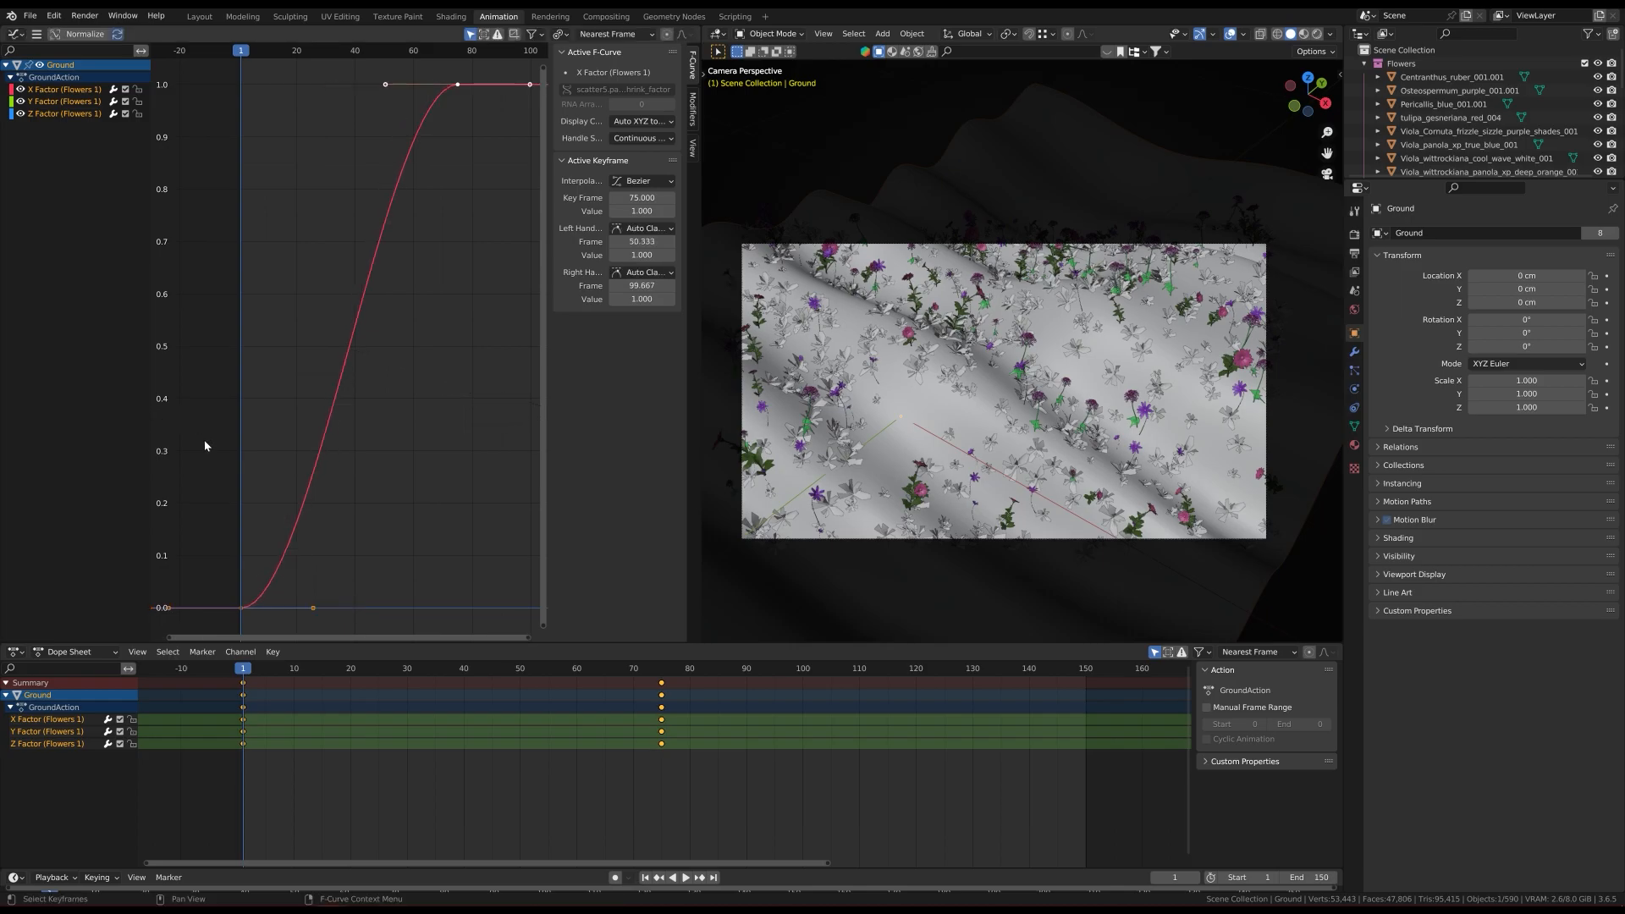
Step: Set the Graph Editor pivot point to Individual Centers and scale the selected keyframe handles by about 2.7 for a steeper ease
left_click(561, 34)
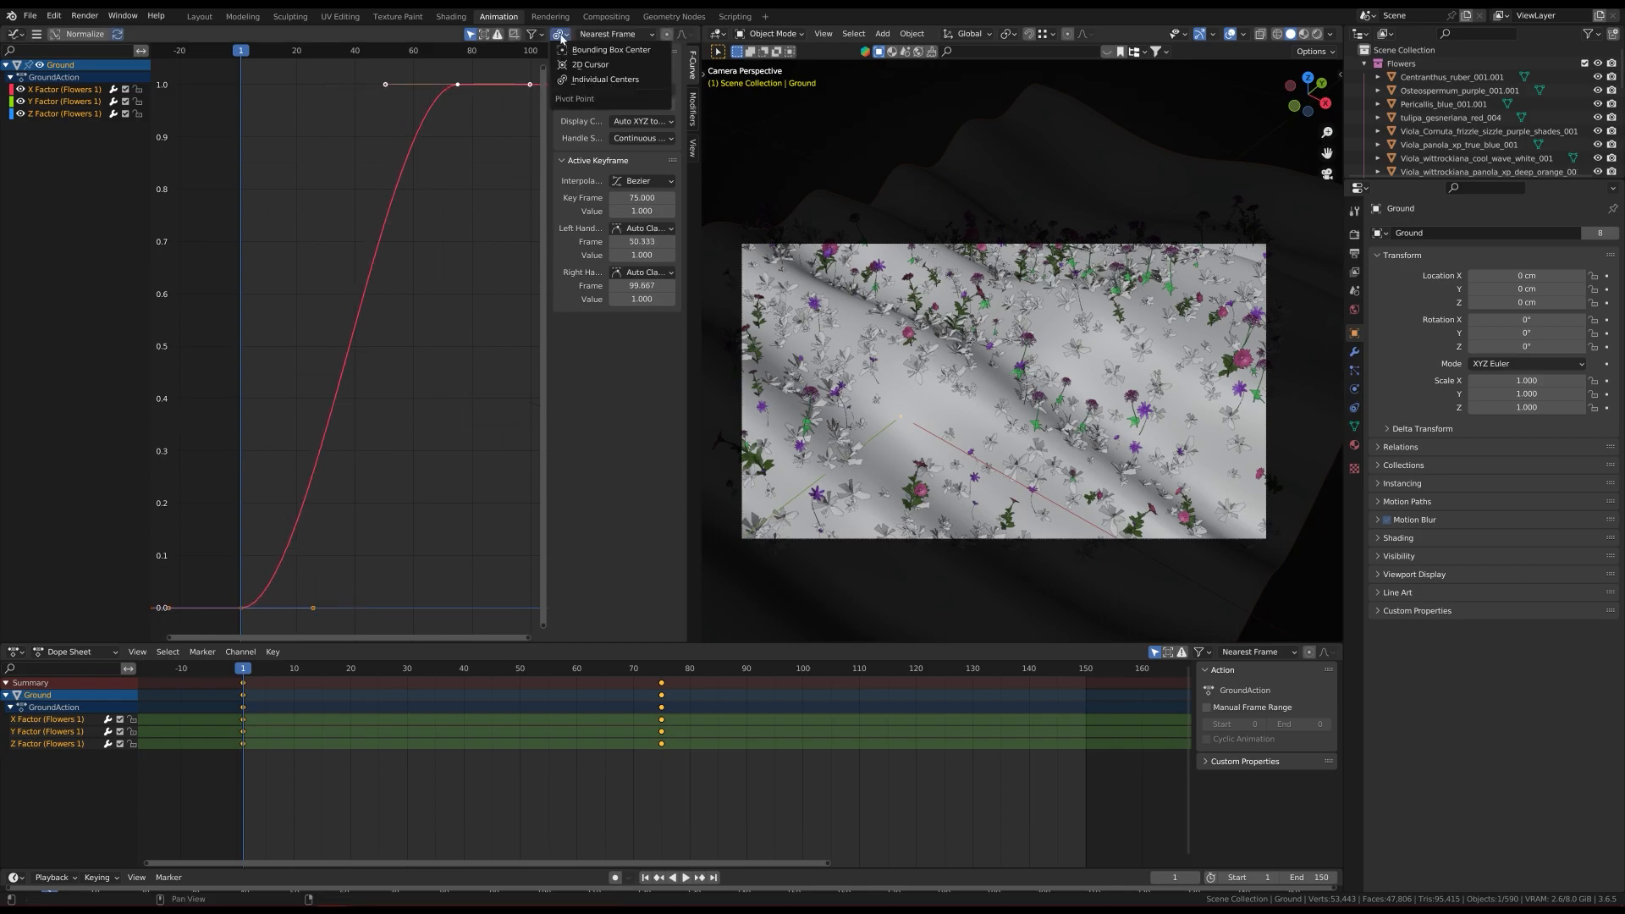
left_click(613, 80)
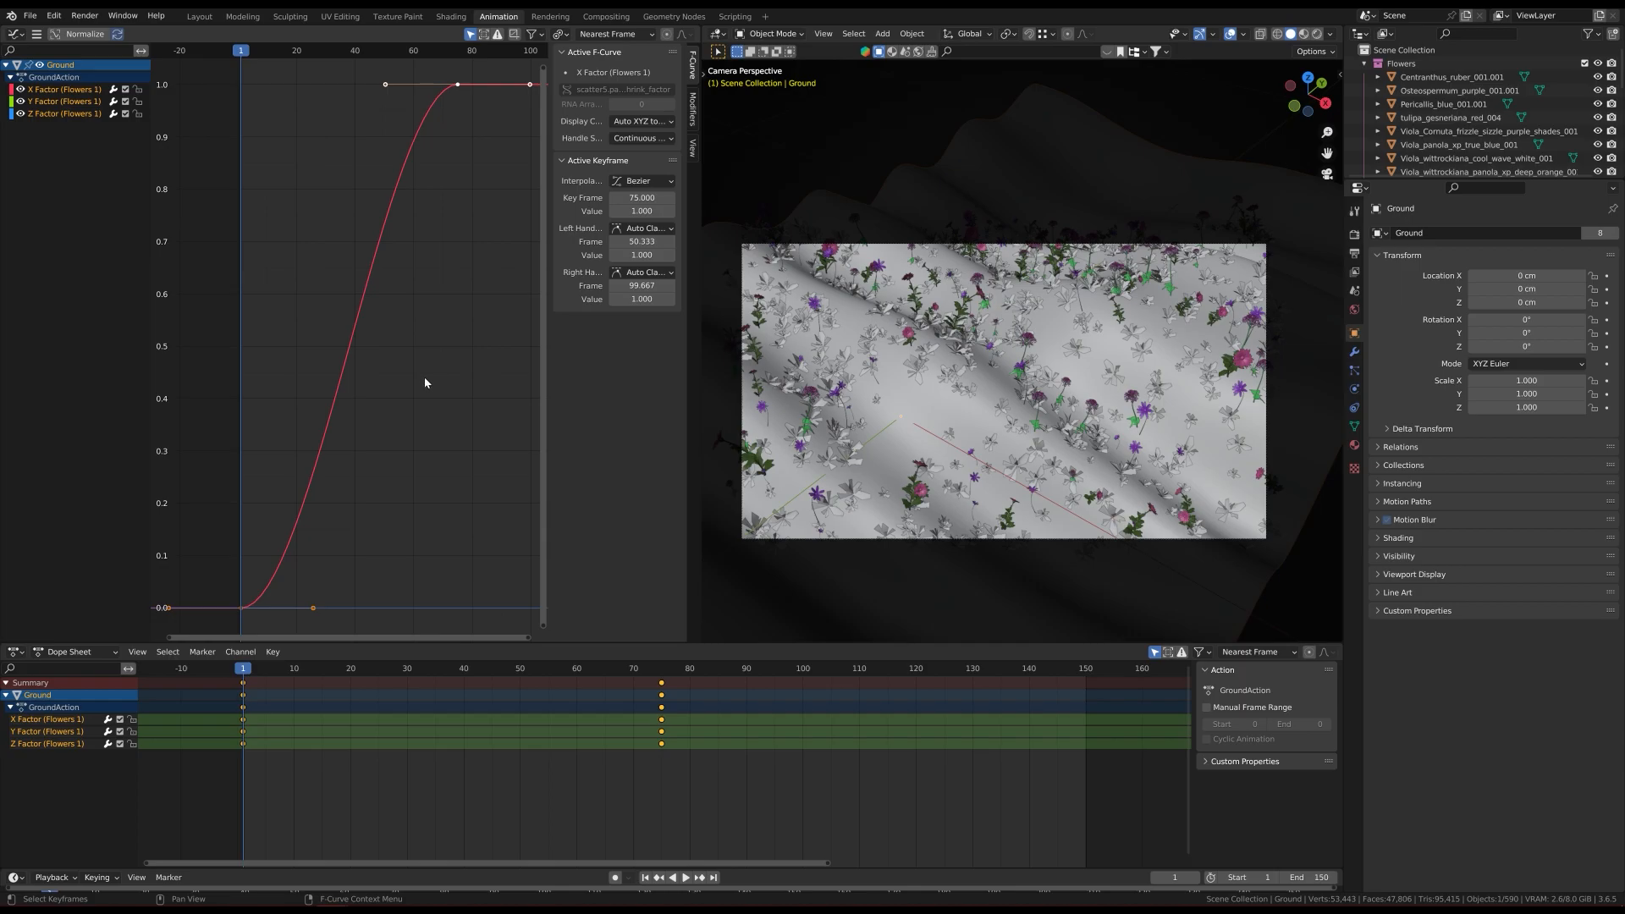
key("s")
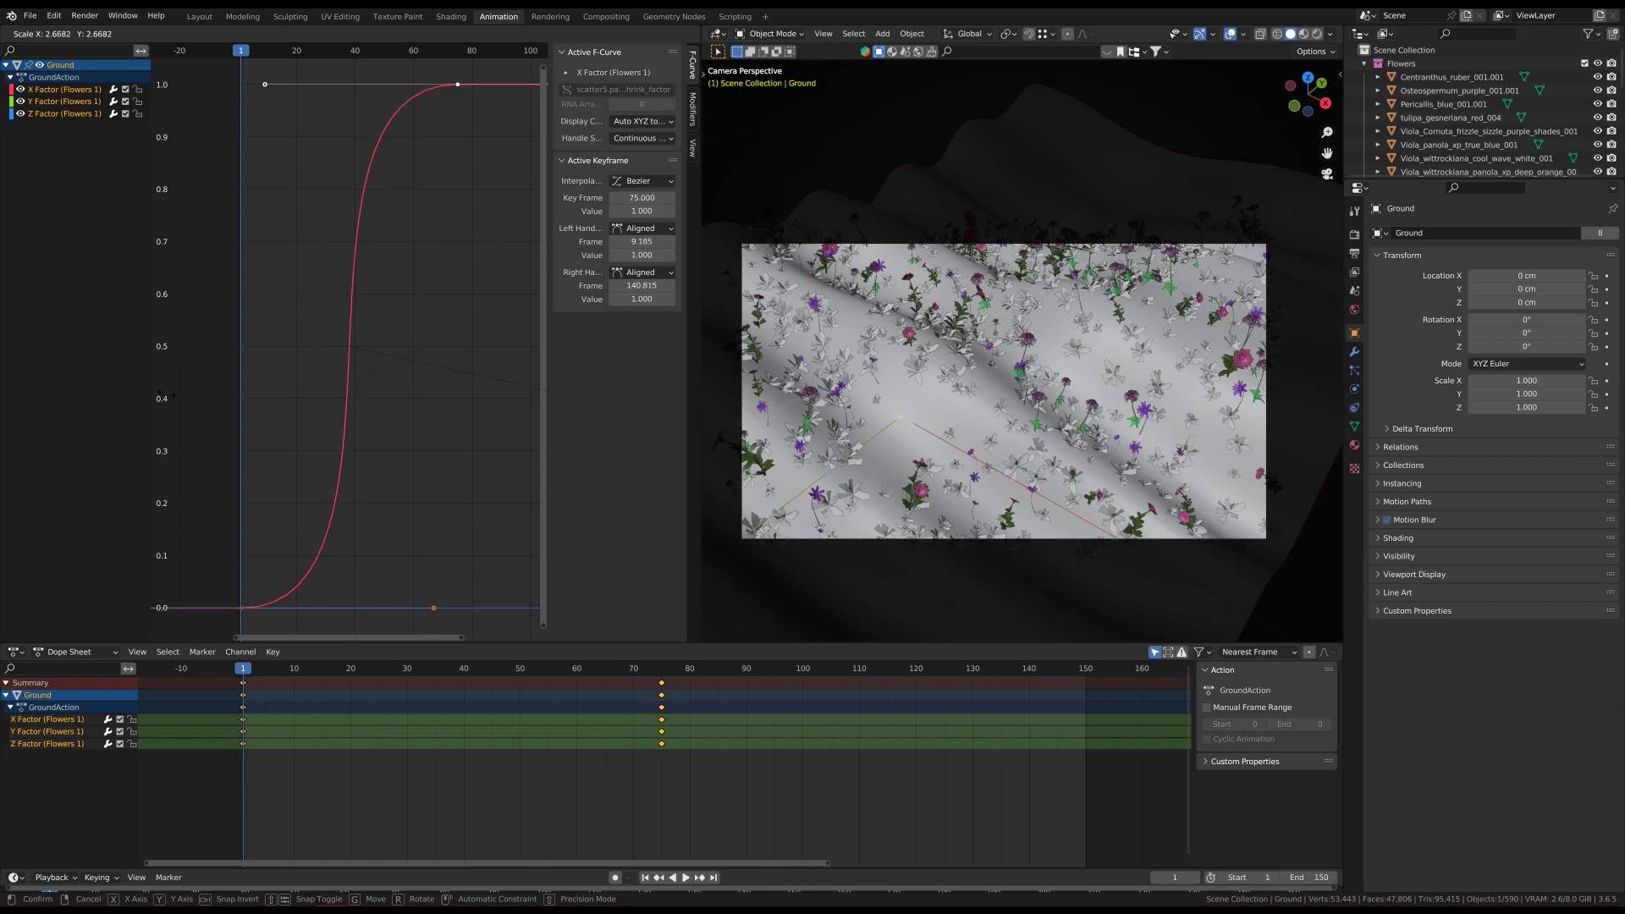
left_click(296, 441)
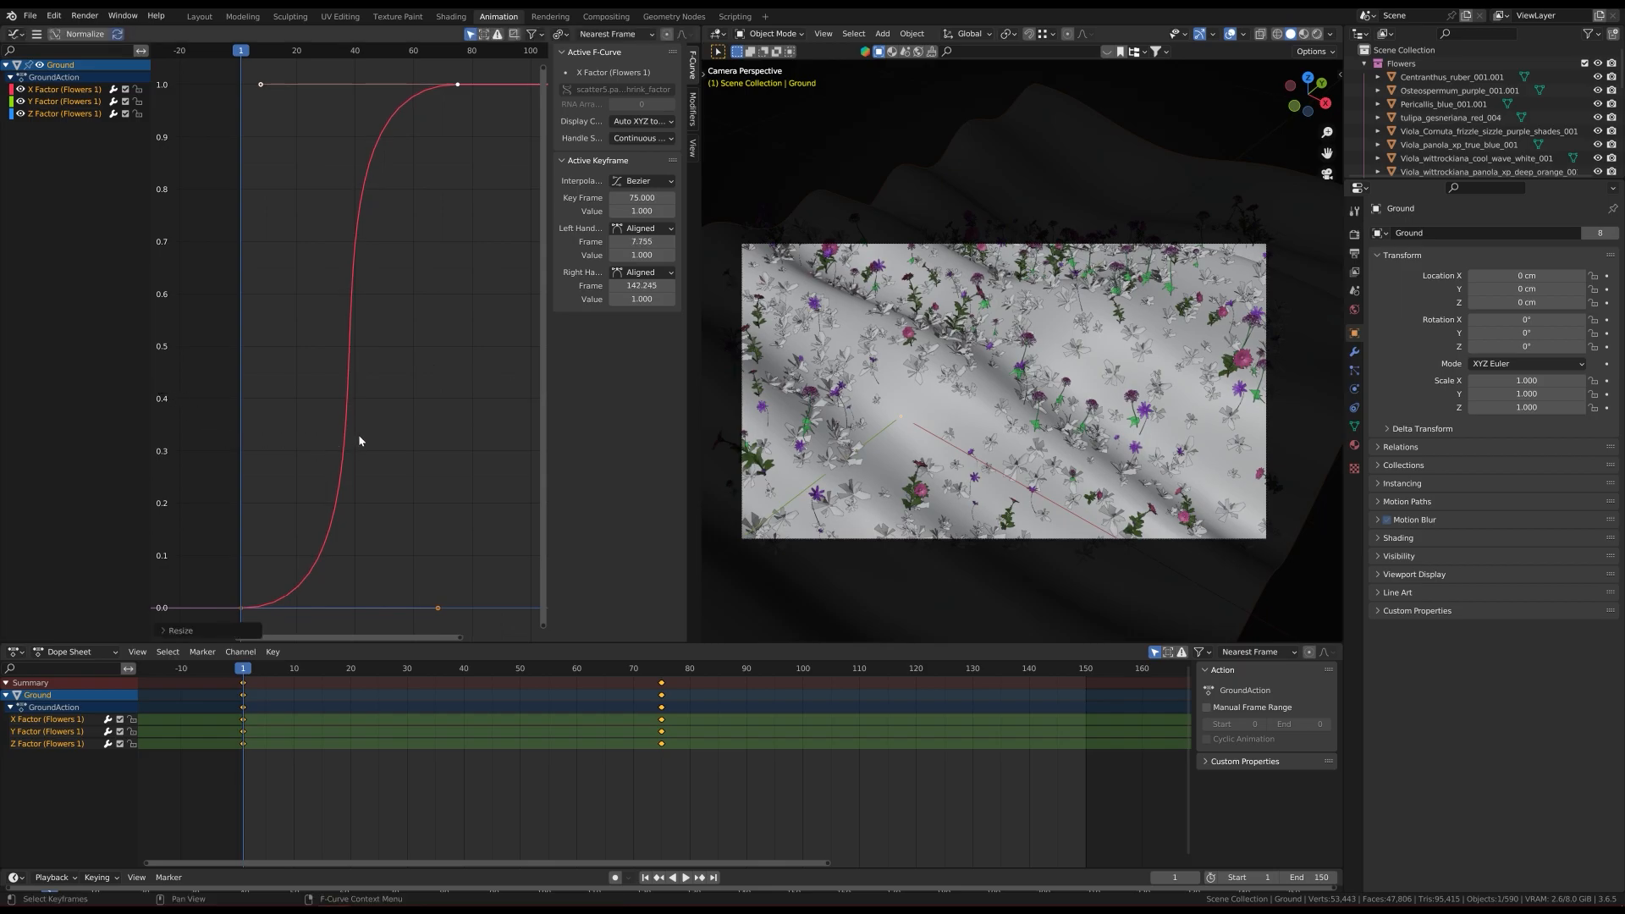
Step: Play back the flower growth and scale the selected keyframe handles down slightly, bringing the left handle to about frame 13.3
key("space")
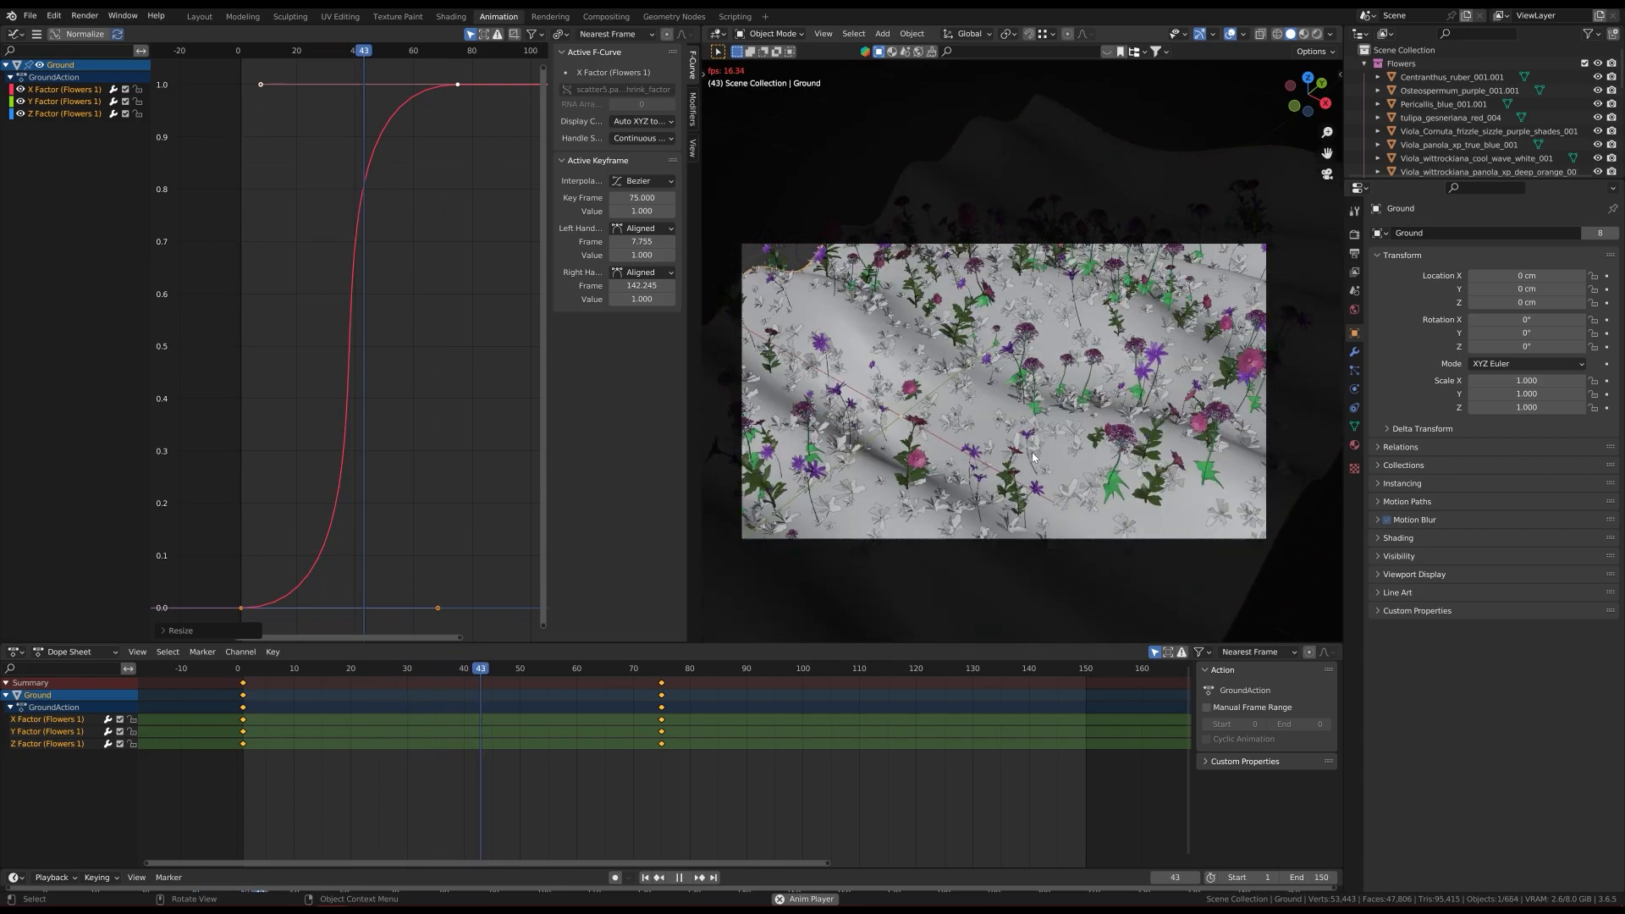
key("space")
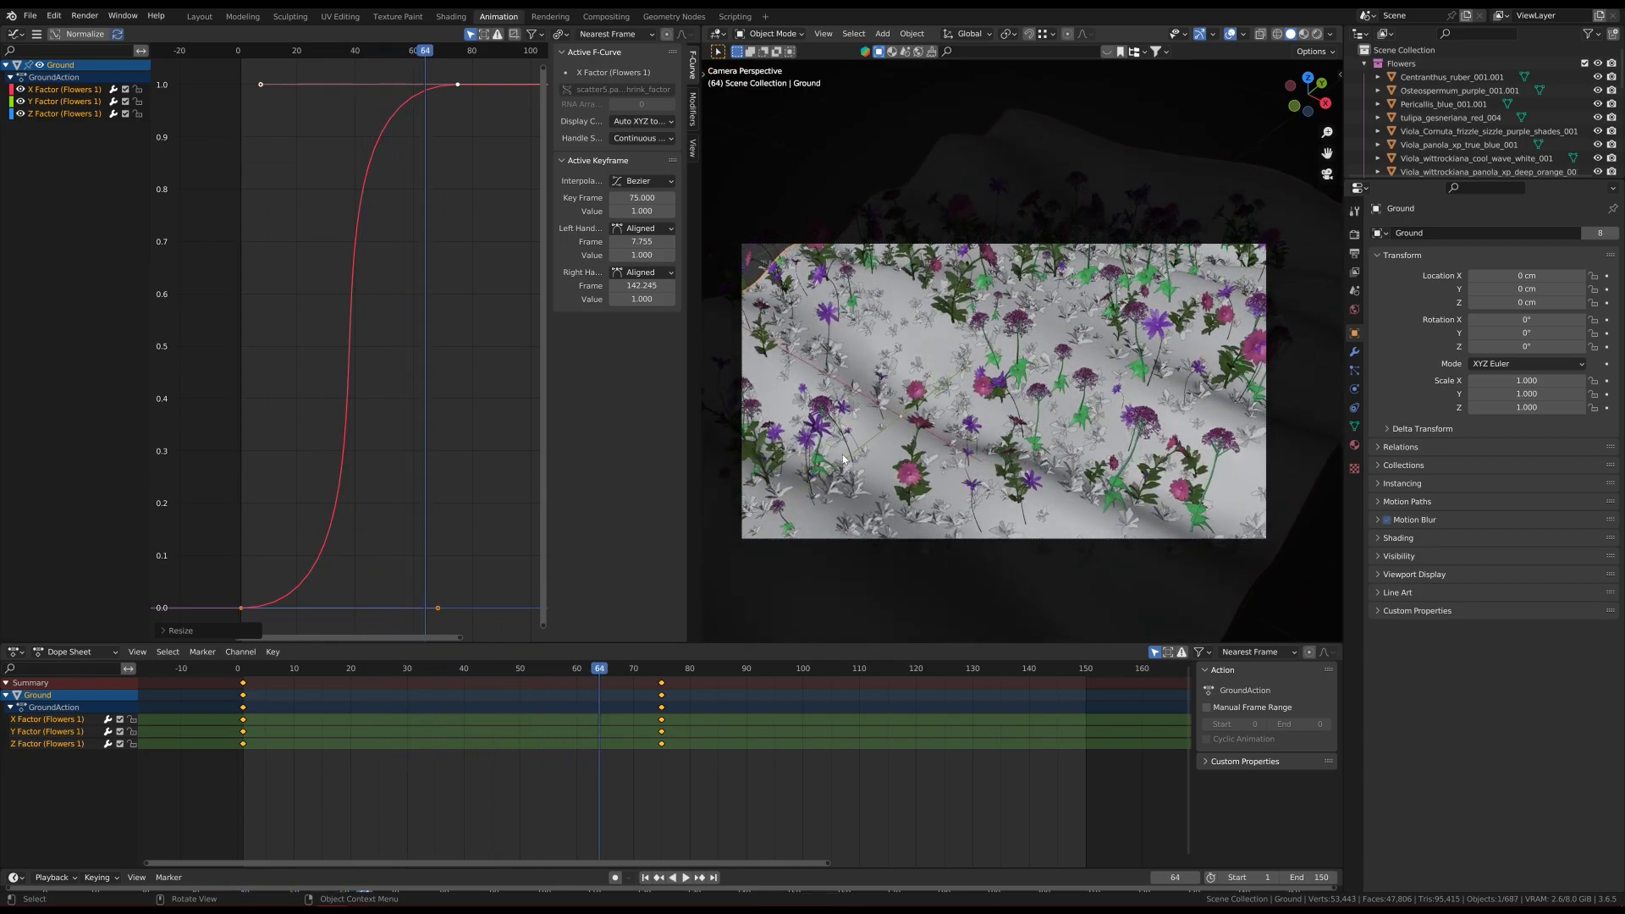
key("s")
left_click(454, 432)
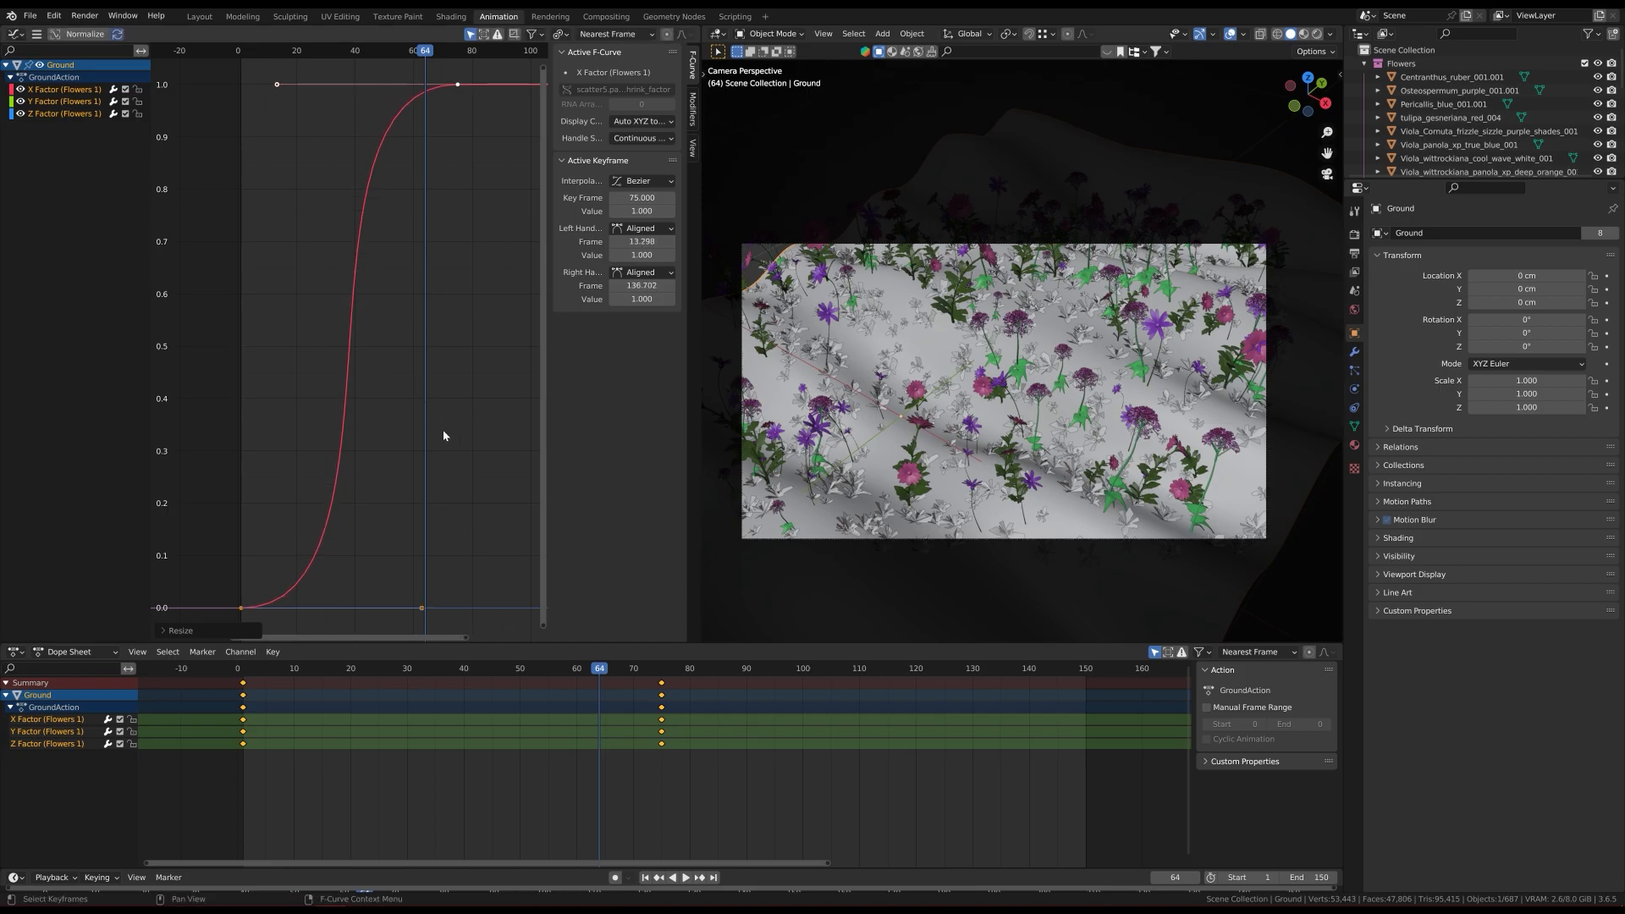
Step: Replay the growth animation from frame 1, maximize the camera viewport and return to frame 1
key("shift+Left")
key("space")
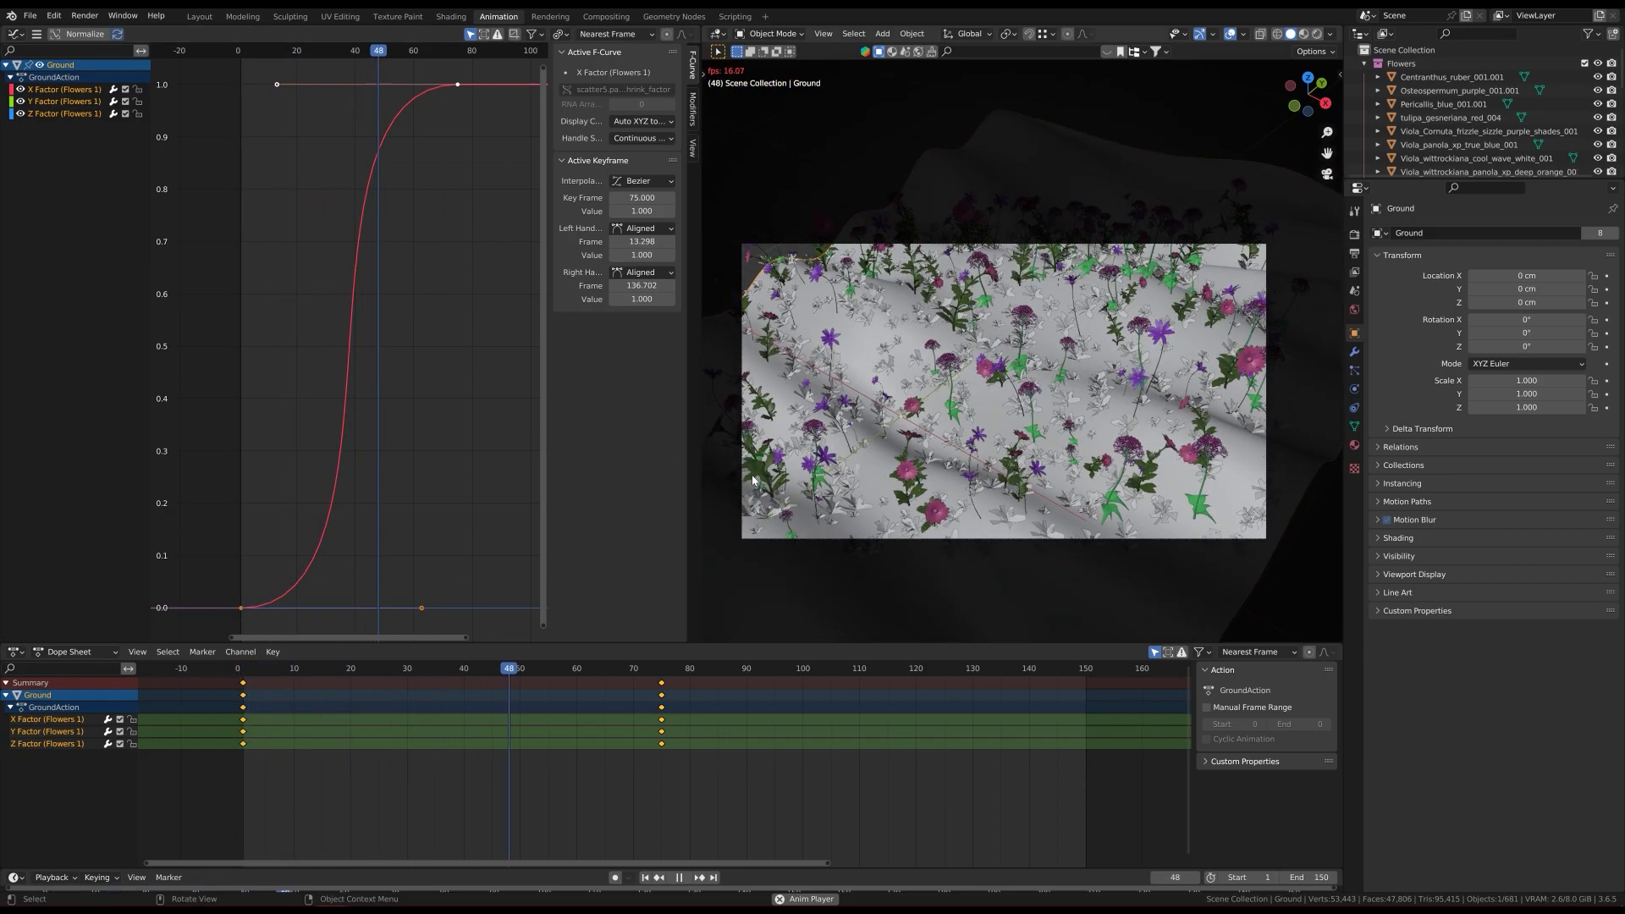
key("space")
key("ctrl+space")
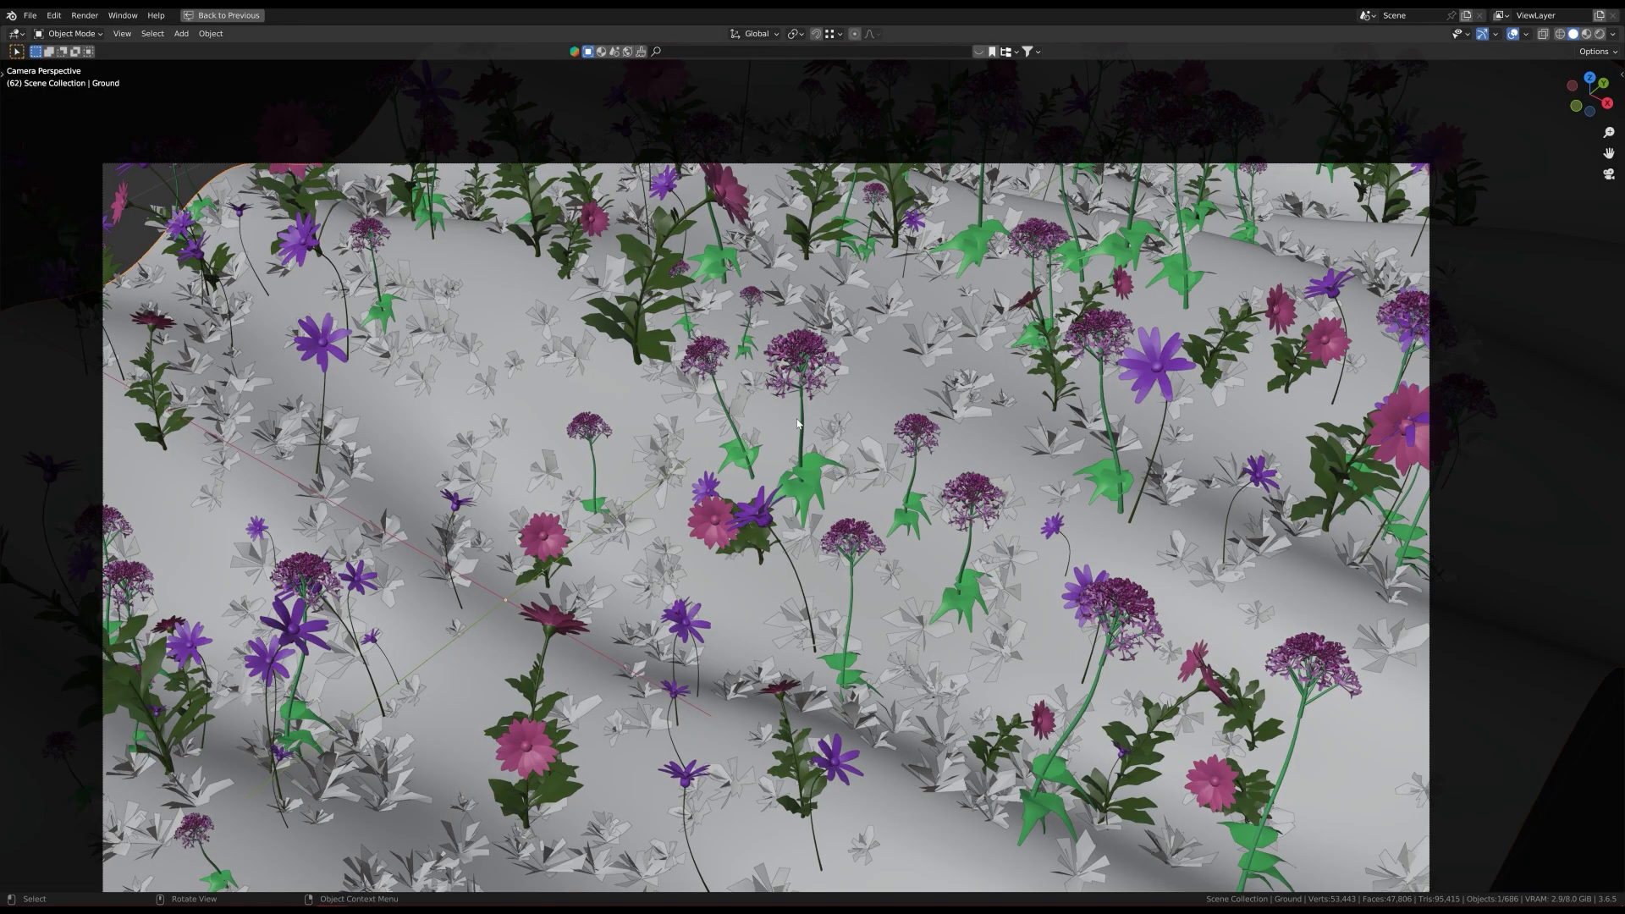
scroll(810, 417, "down", 2)
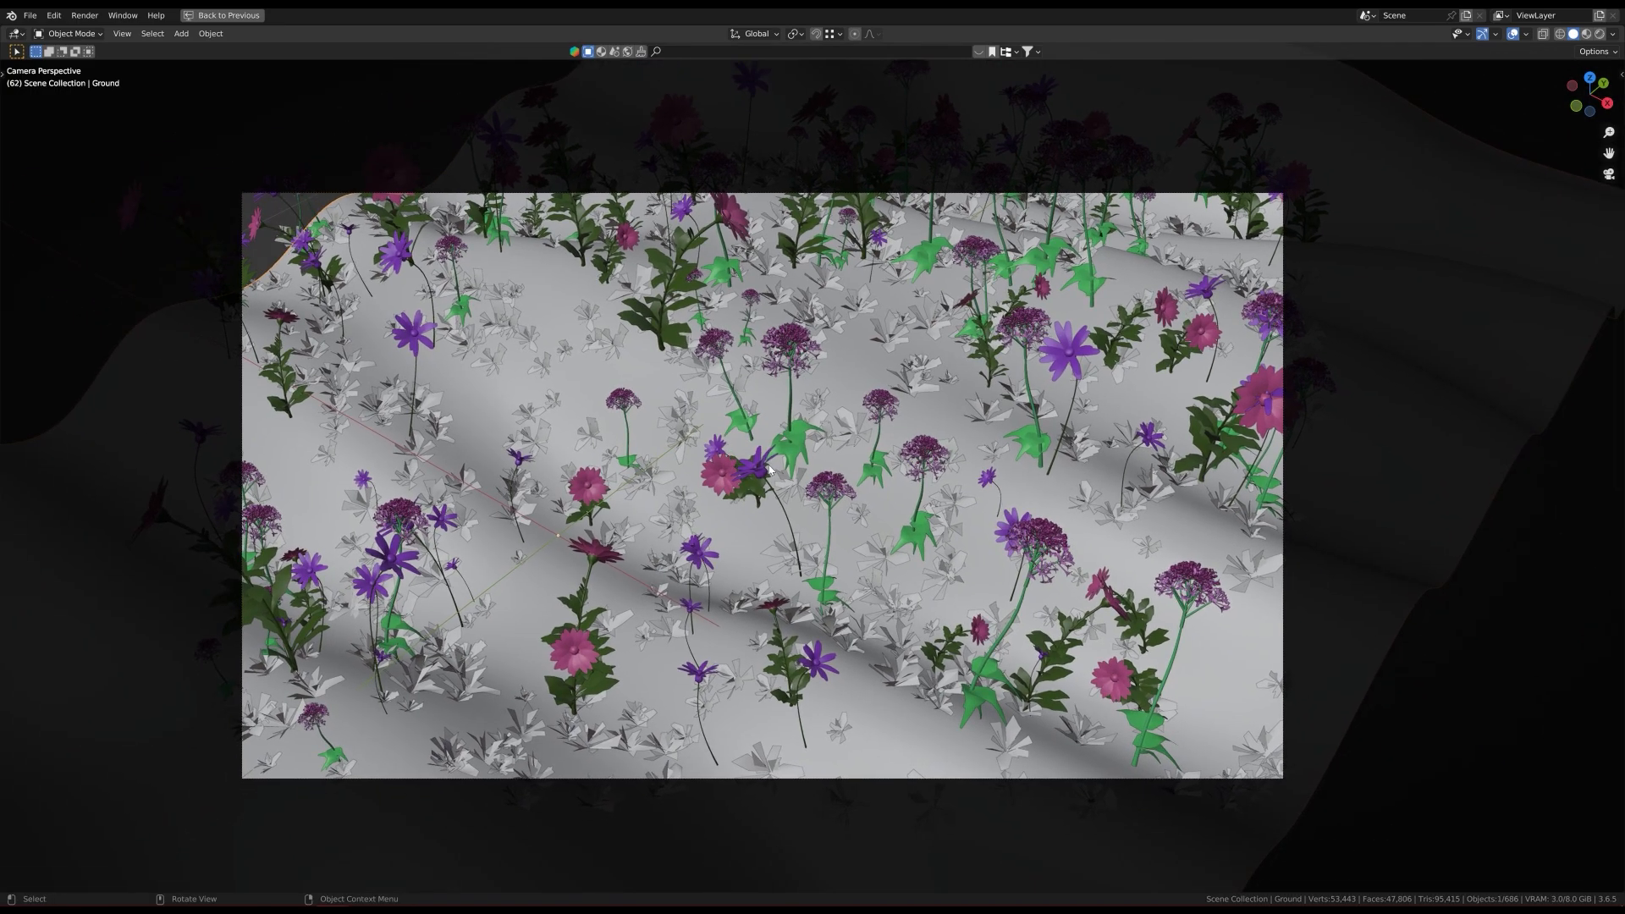
key("shift+Left")
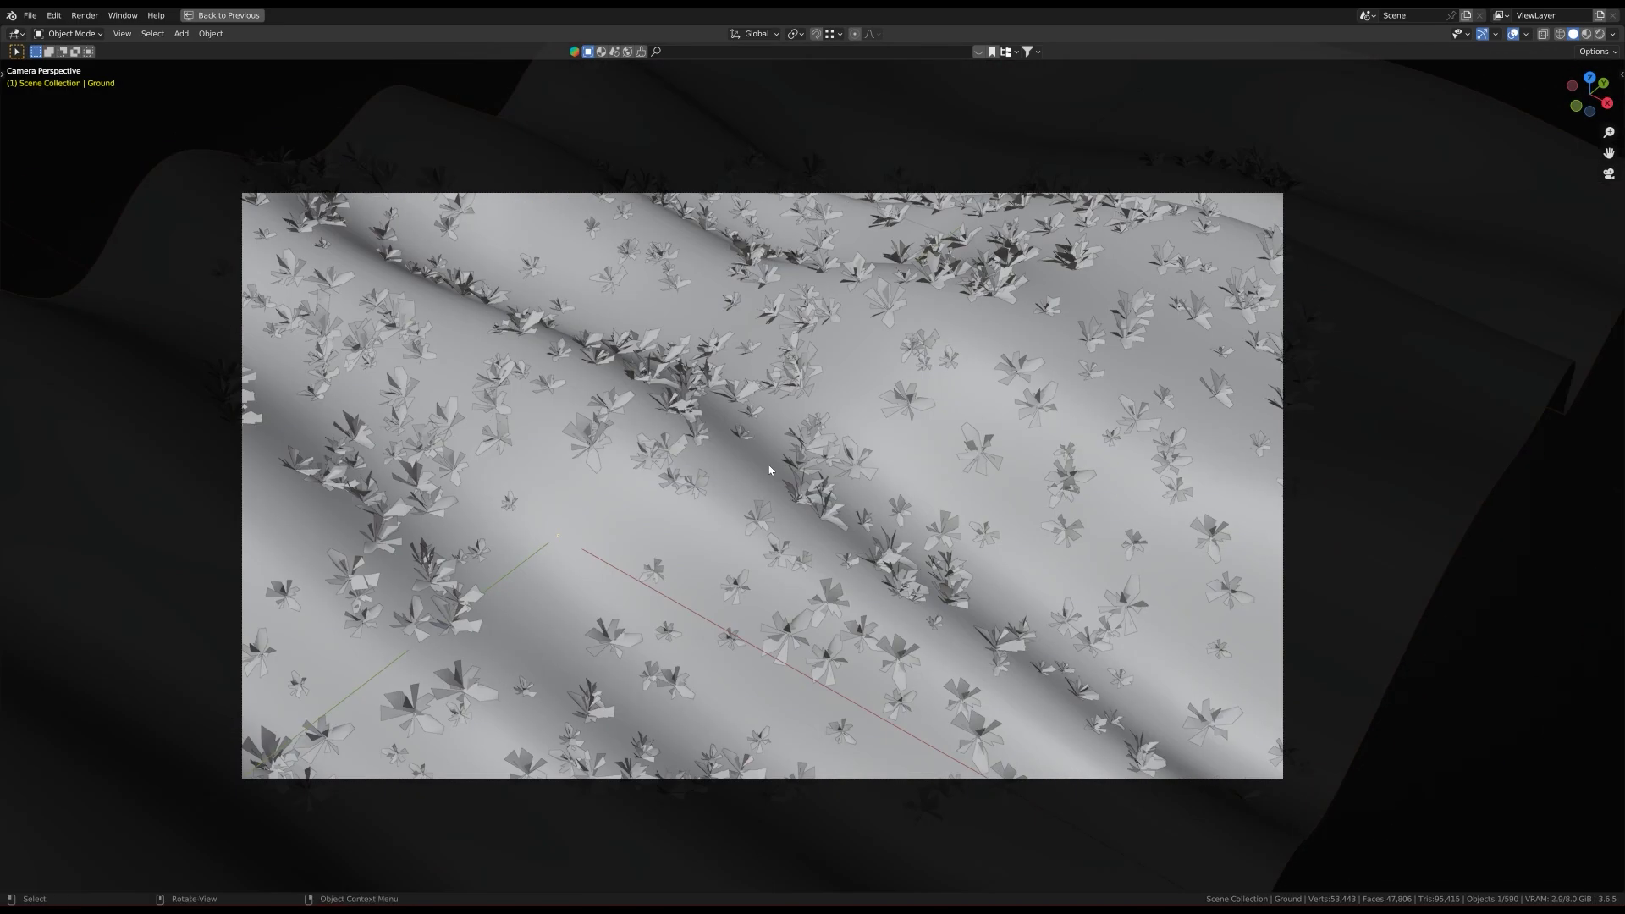
scroll(771, 470, "up", 1)
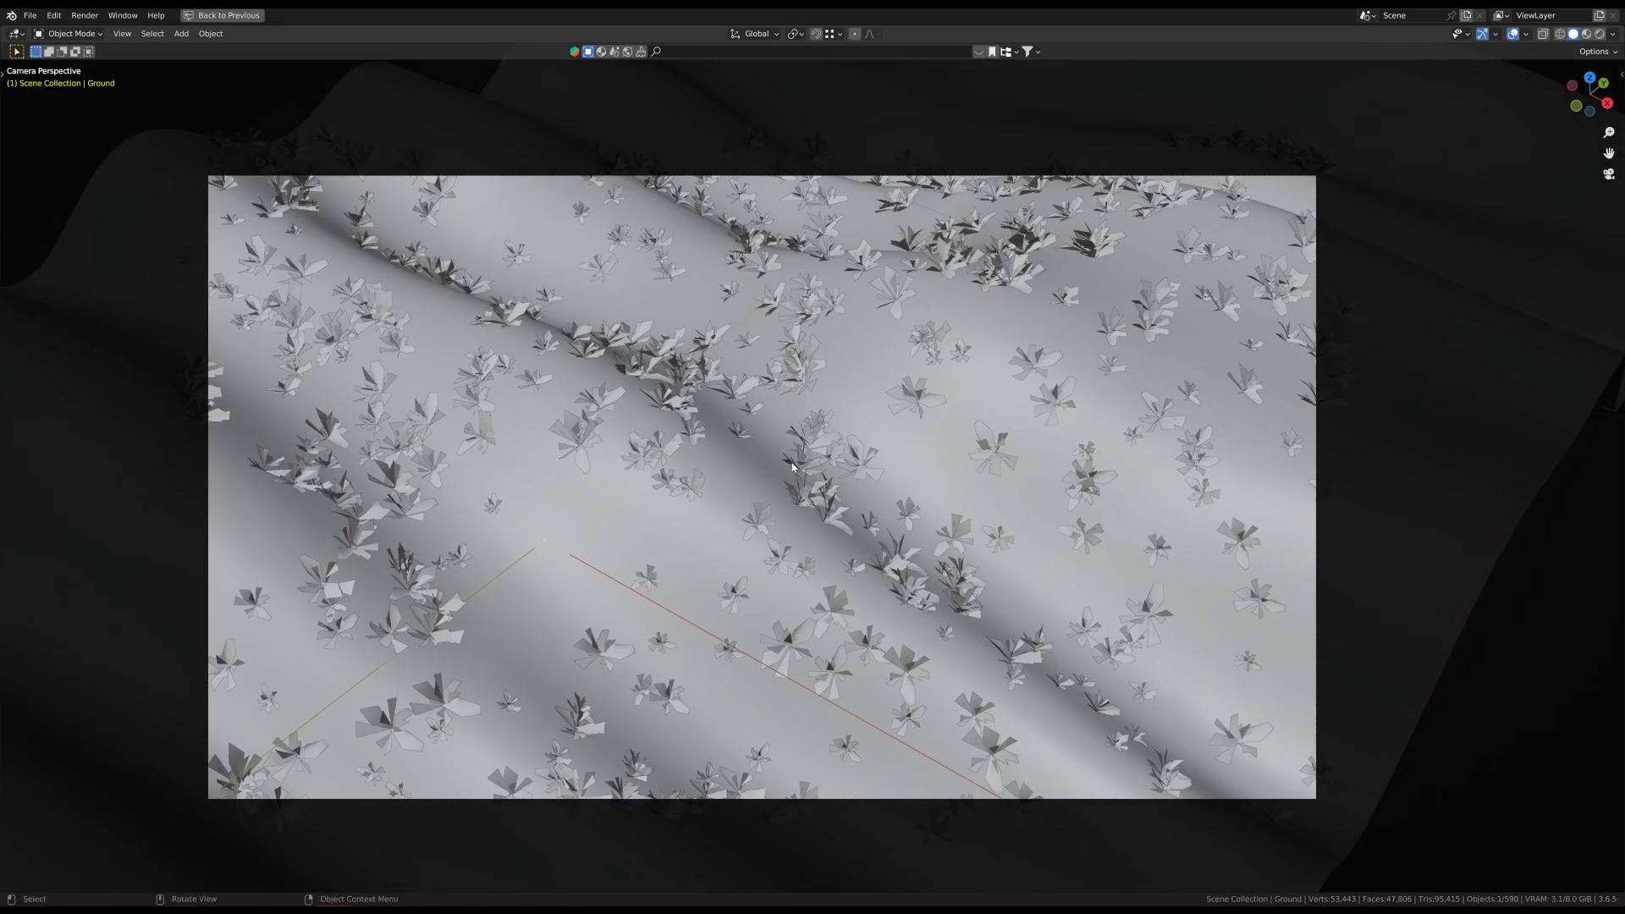
Step: Save the file, play the growth animation in the maximized viewport, scrub a few frames back and restore the Animation layout
key("ctrl+s")
key("space")
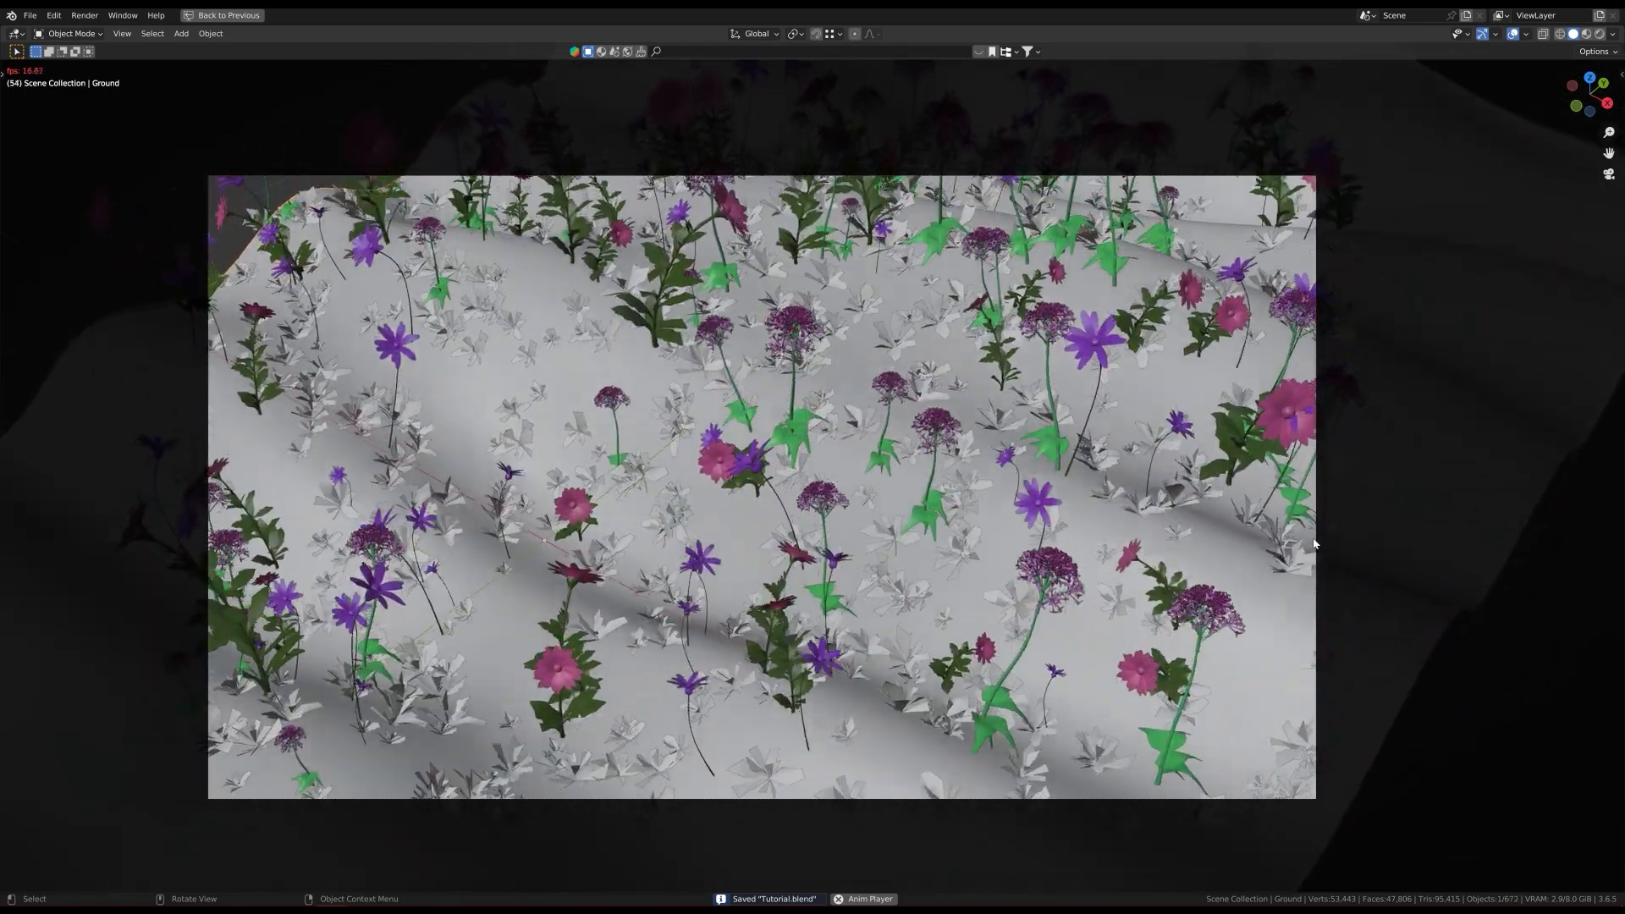
key("space")
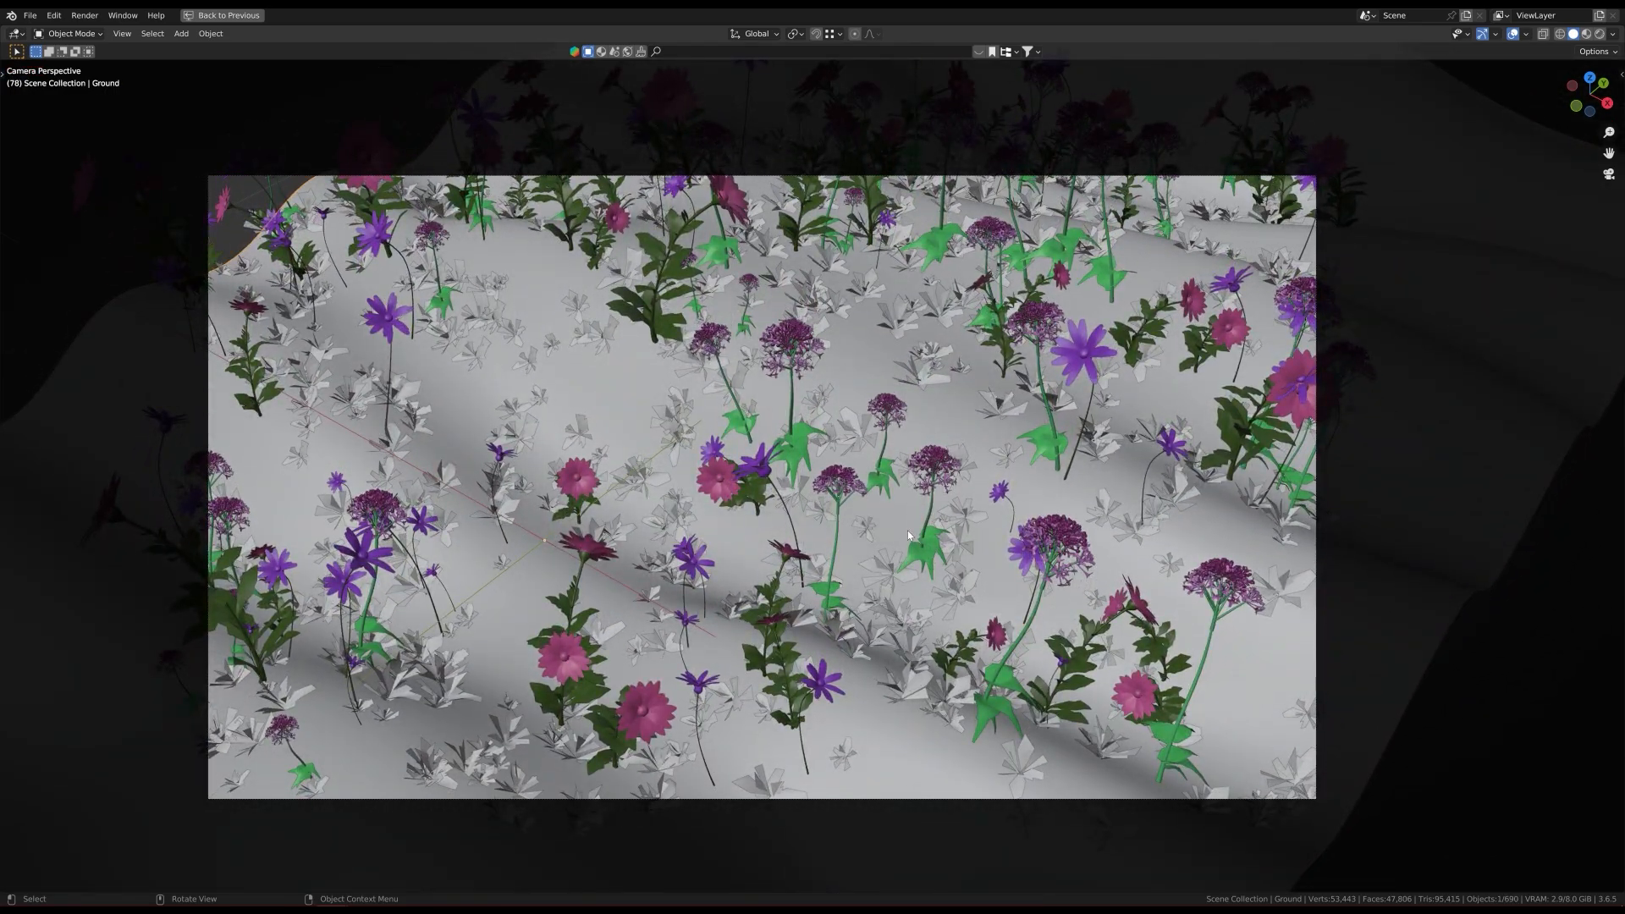
scroll(736, 543, "up", 7, "alt")
key("ctrl+space")
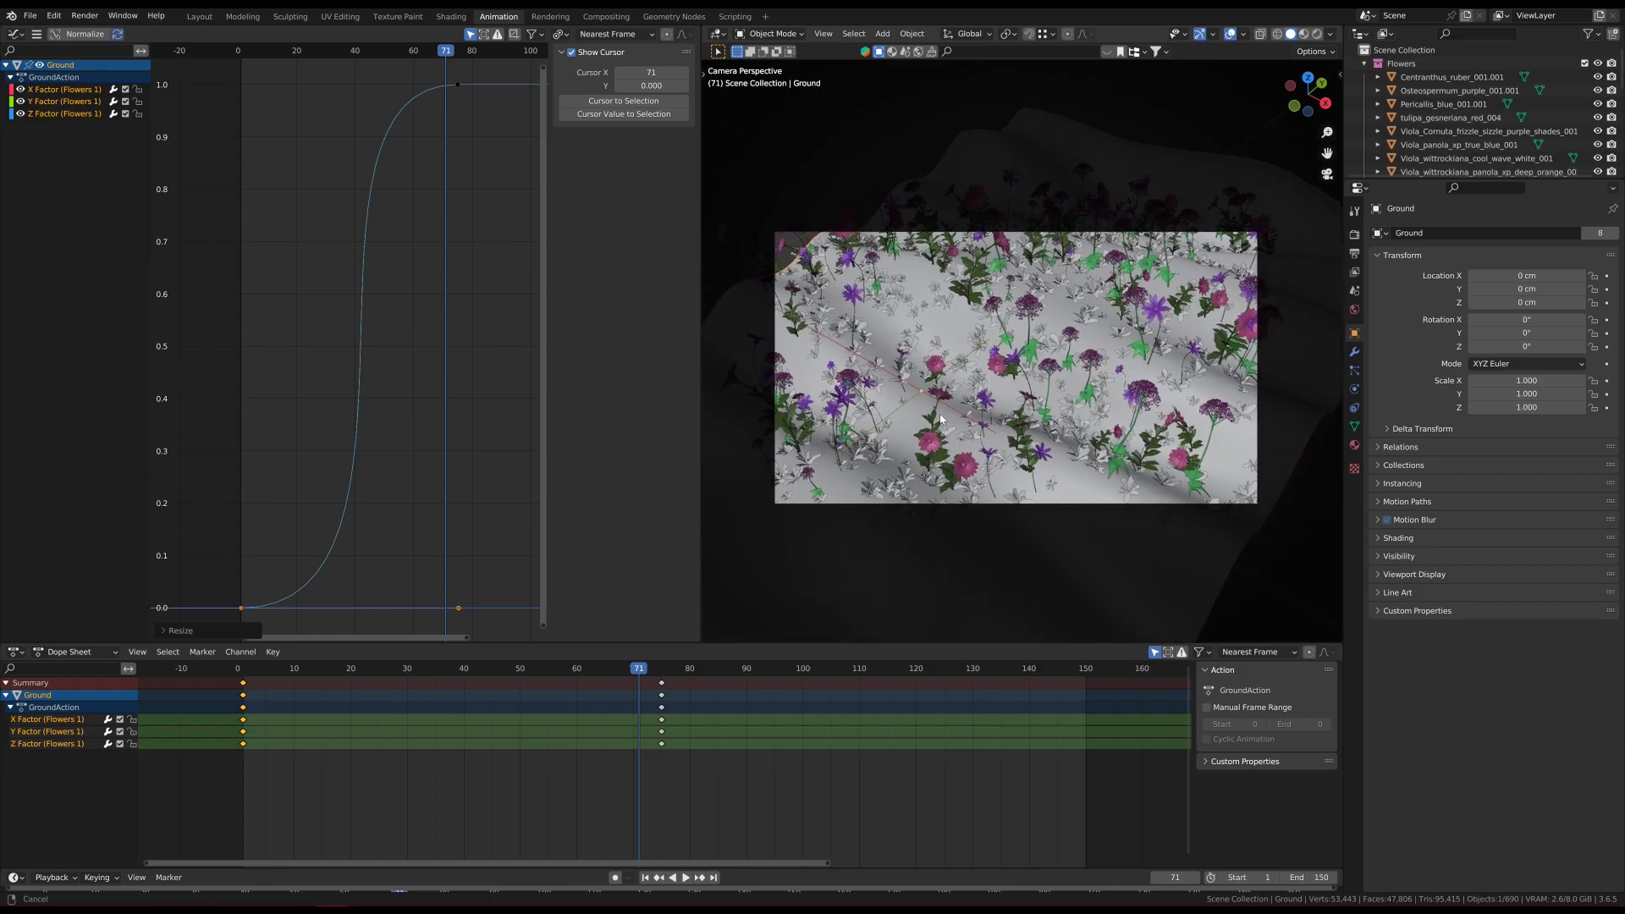
Step: Switch to the Layout workspace and expand the Distribution settings of the Flowers 1 scatter system
left_click(199, 17)
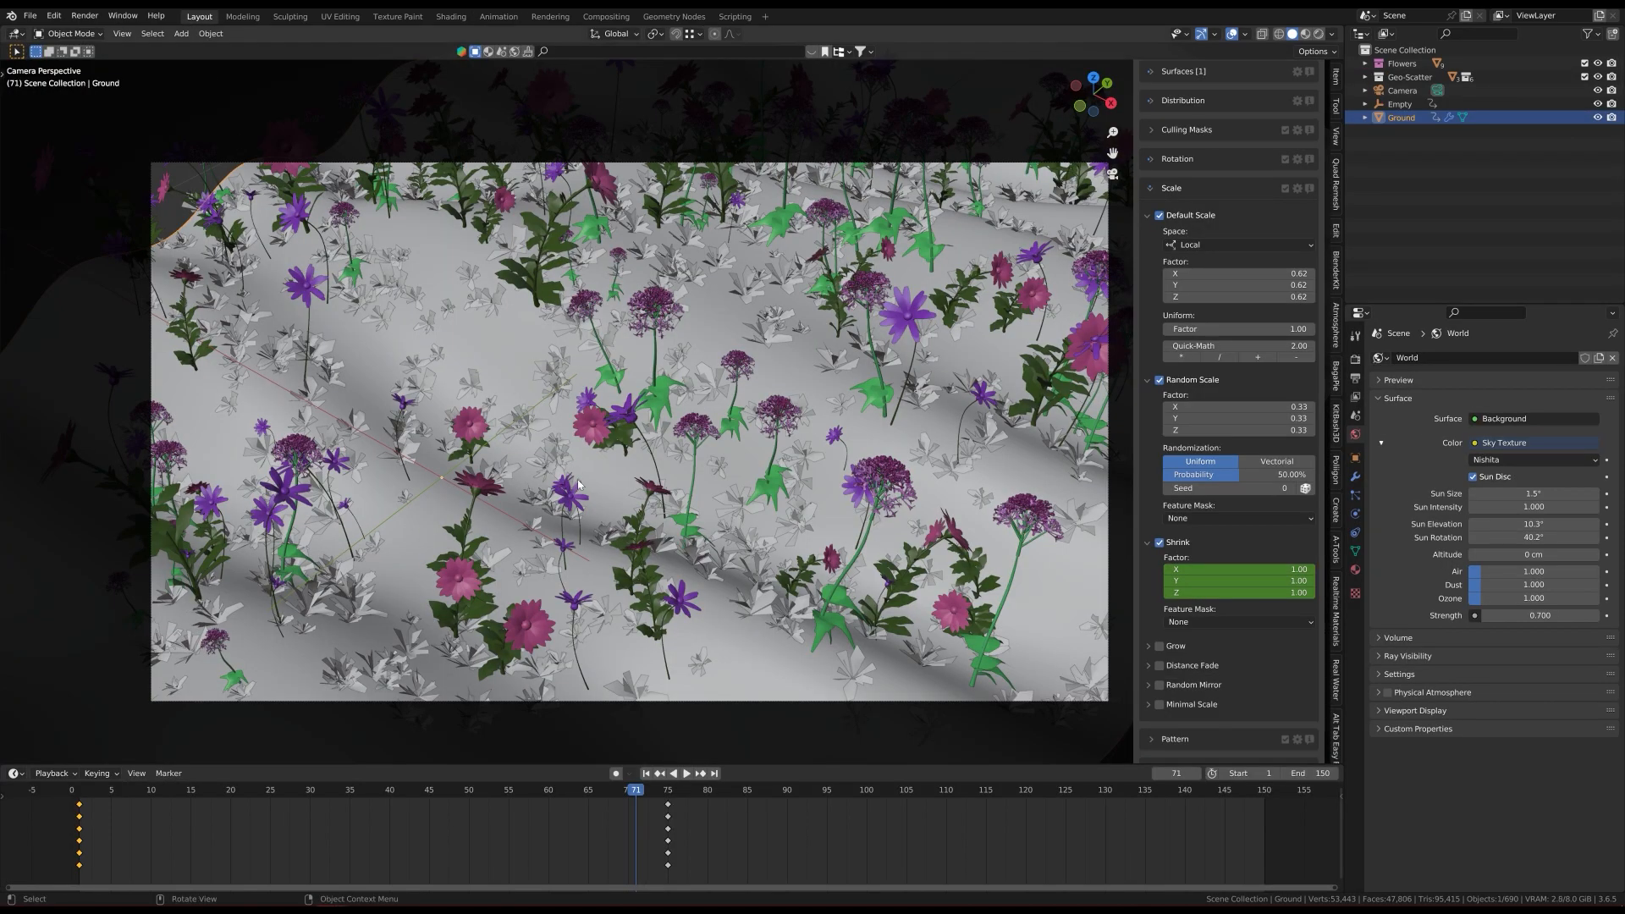
scroll(1210, 464, "up", 8)
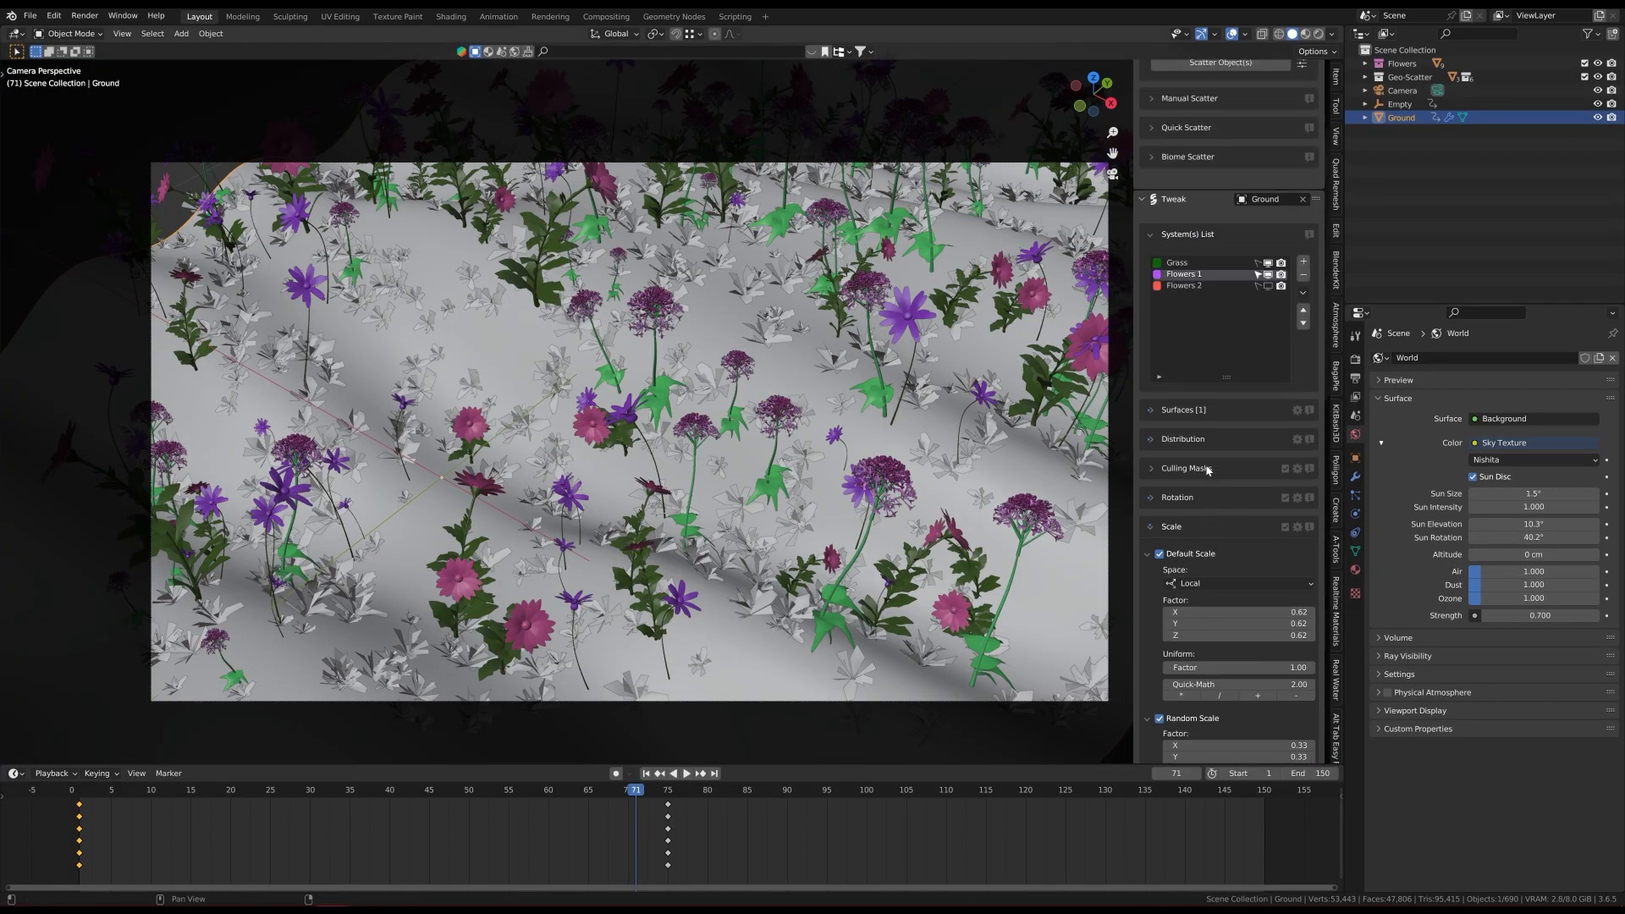
scroll(1217, 593, "up", 3)
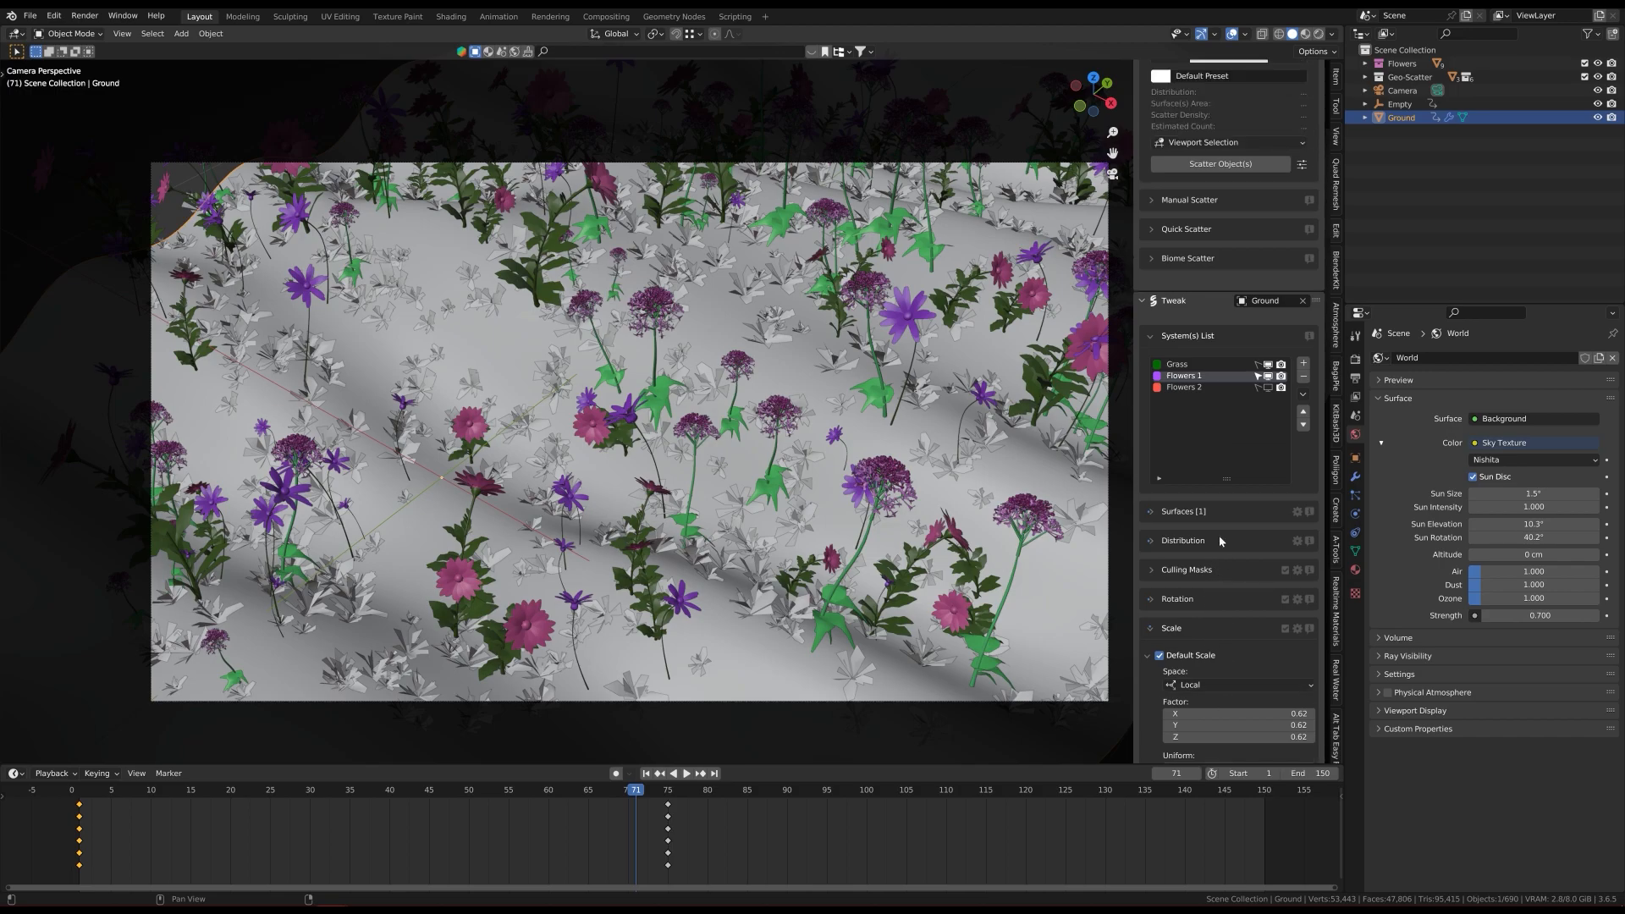
scroll(1219, 546, "up", 5)
scroll(1201, 626, "down", 2)
left_click(1200, 653)
scroll(1200, 653, "down", 4)
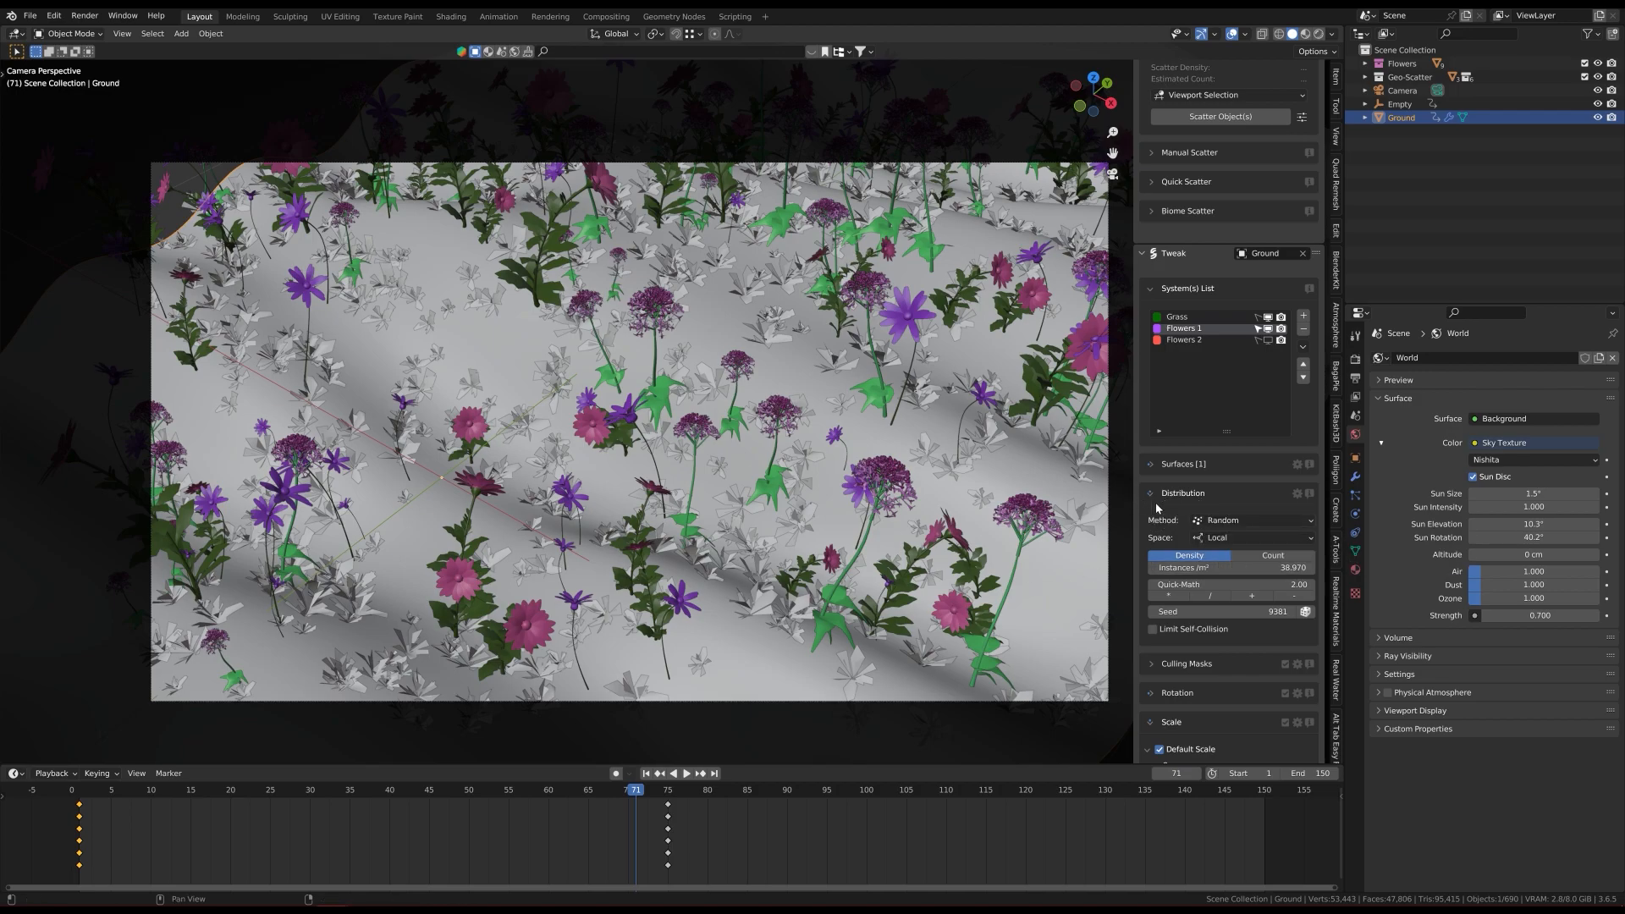
Step: Play the animation from frame 1 twice to check how the flowers stay on the moving ground, and return to frame 1
left_click(1247, 523)
key("shift+Left")
key("space")
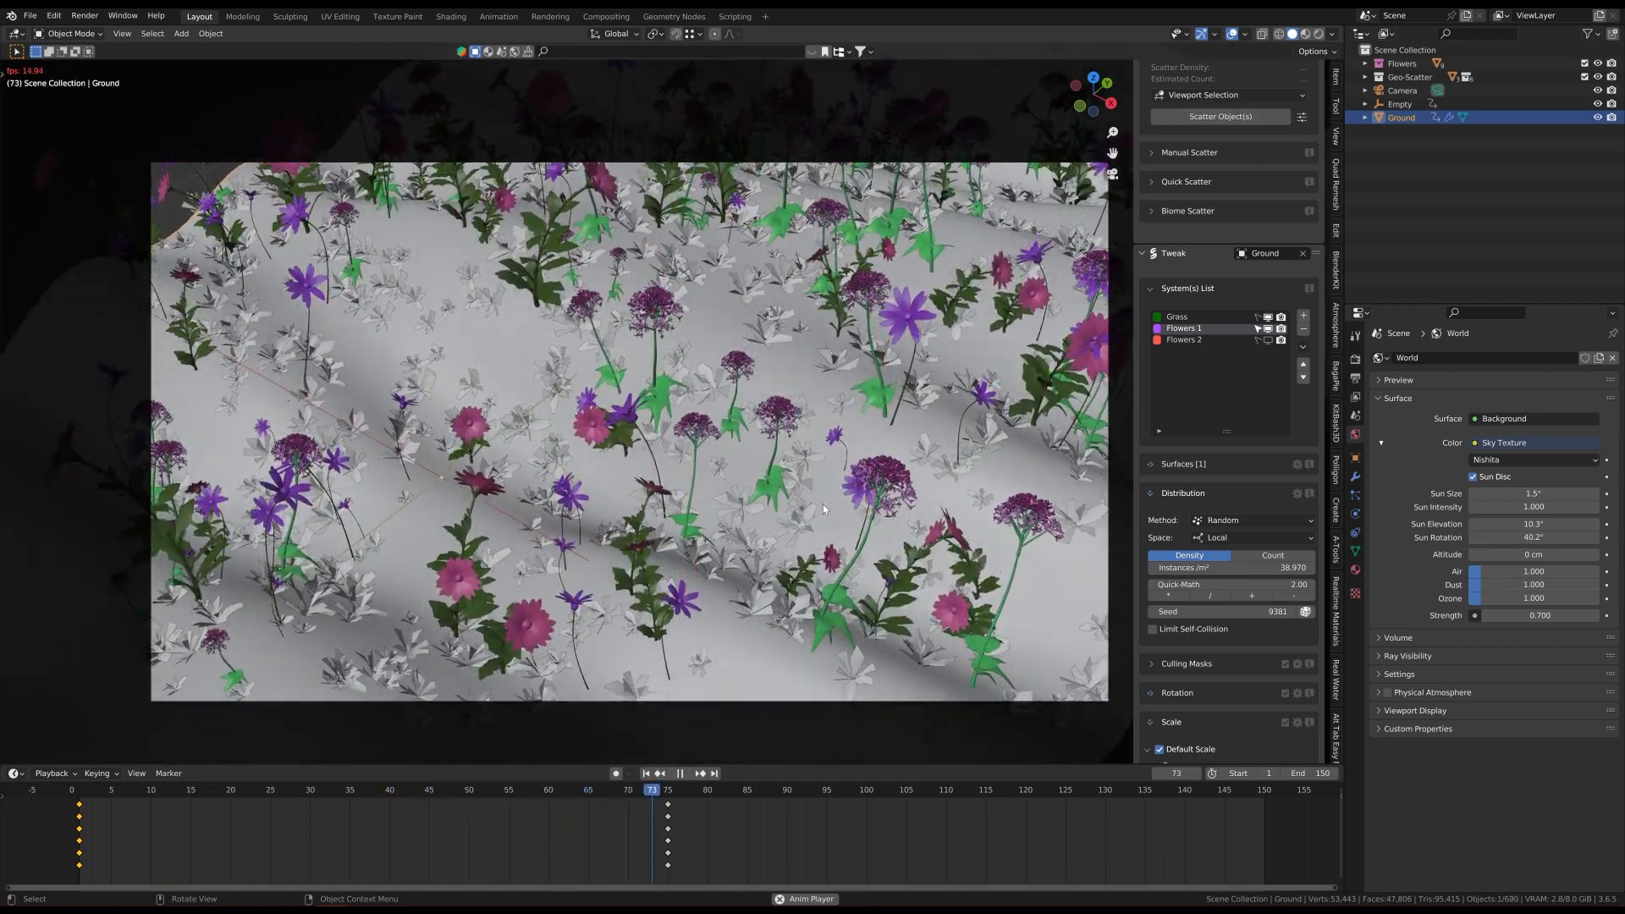
key("space")
key("shift+Left")
key("space")
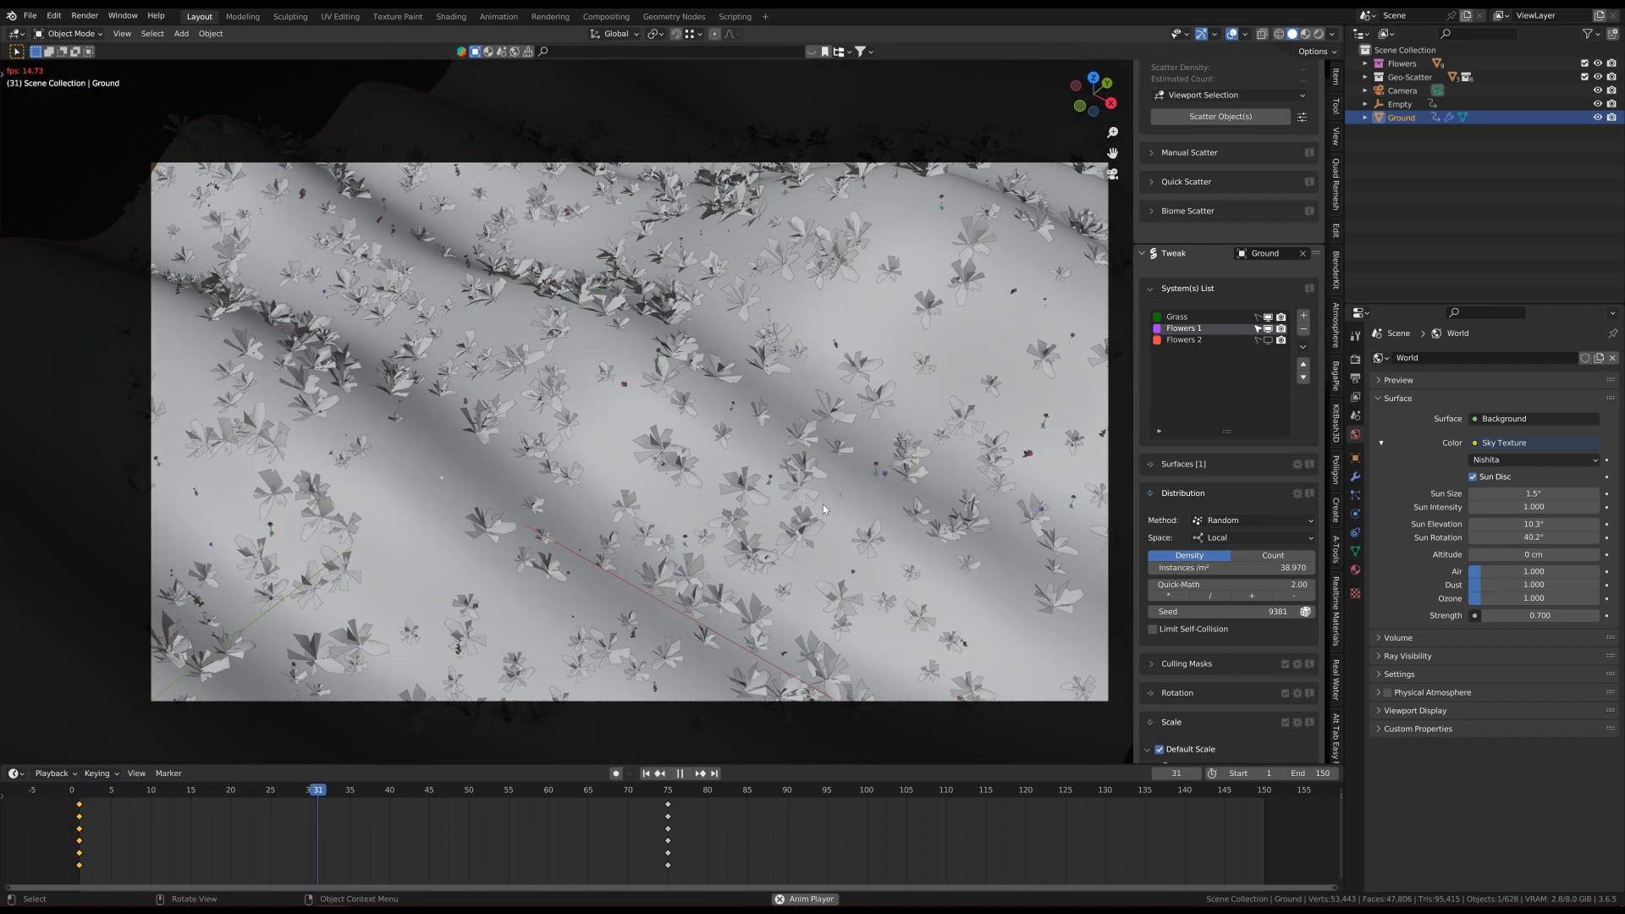
key("space")
key("shift+Left")
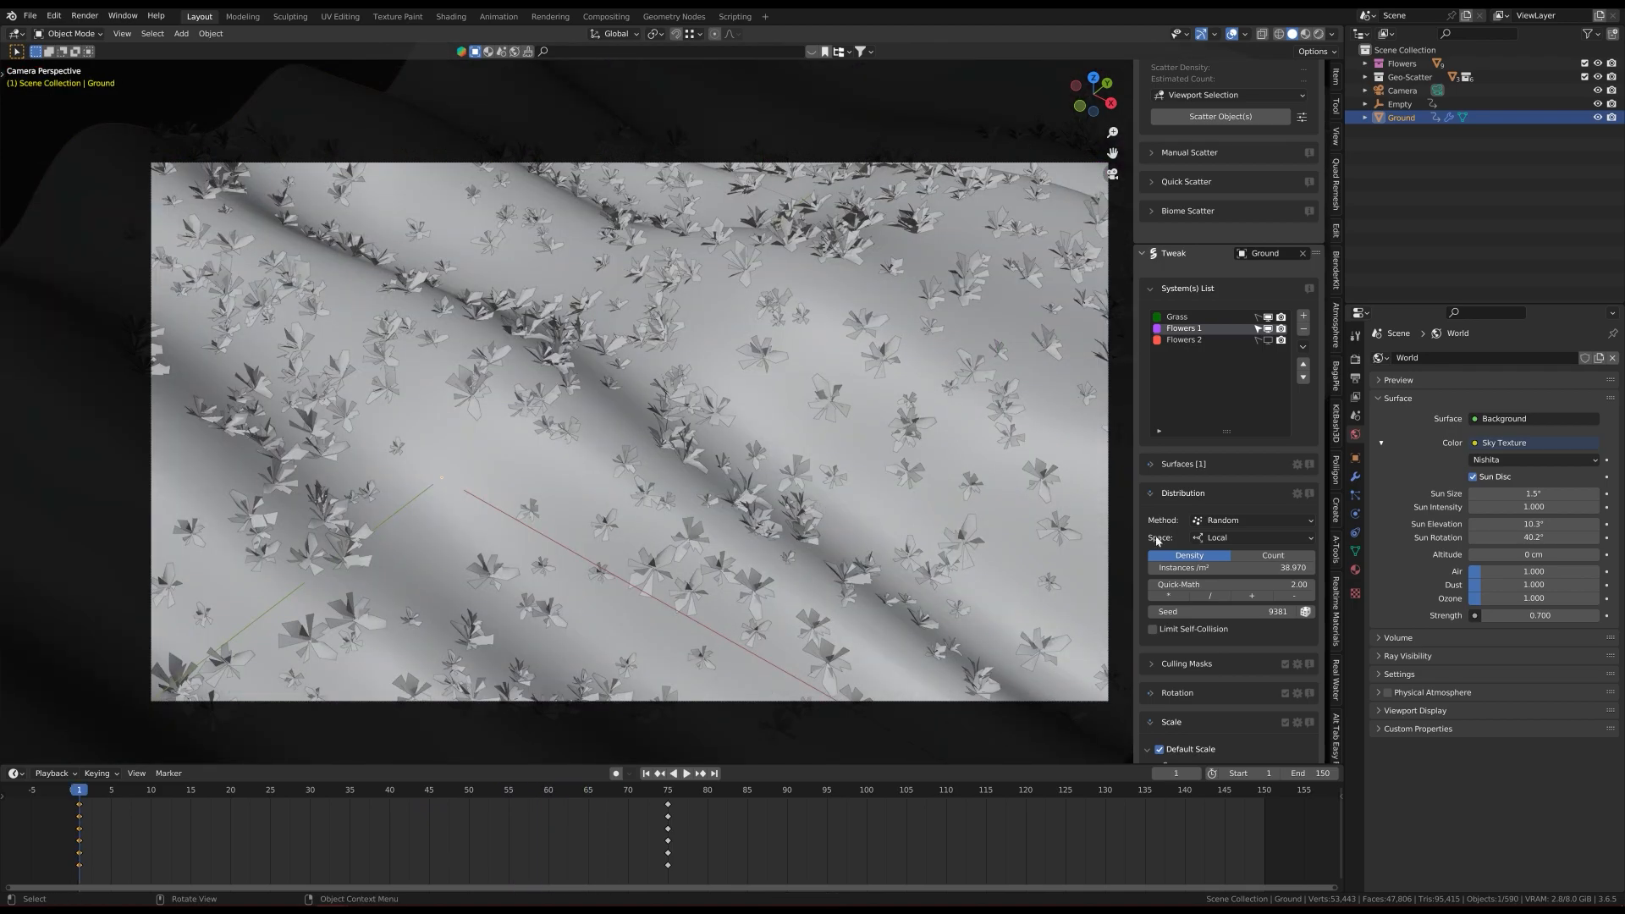
Step: Set the Flowers 1 distribution method to Deform Stable and, viewing frame 67, double its density twice to 200 instances per UV m²
left_click(1253, 520)
left_click(1235, 642)
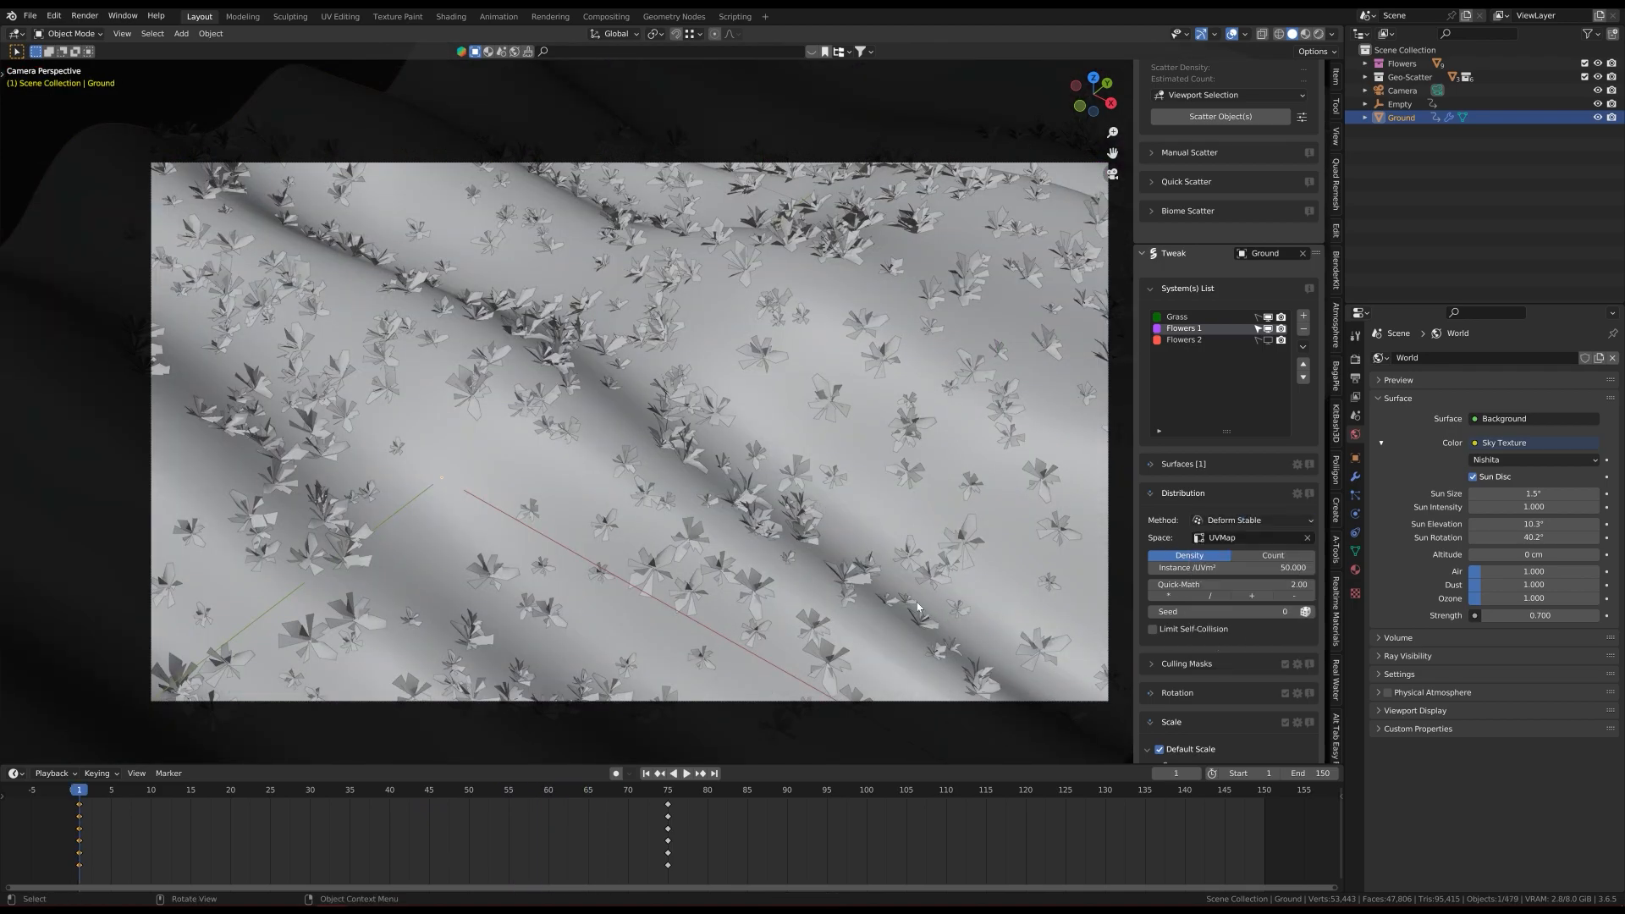
left_click(604, 791)
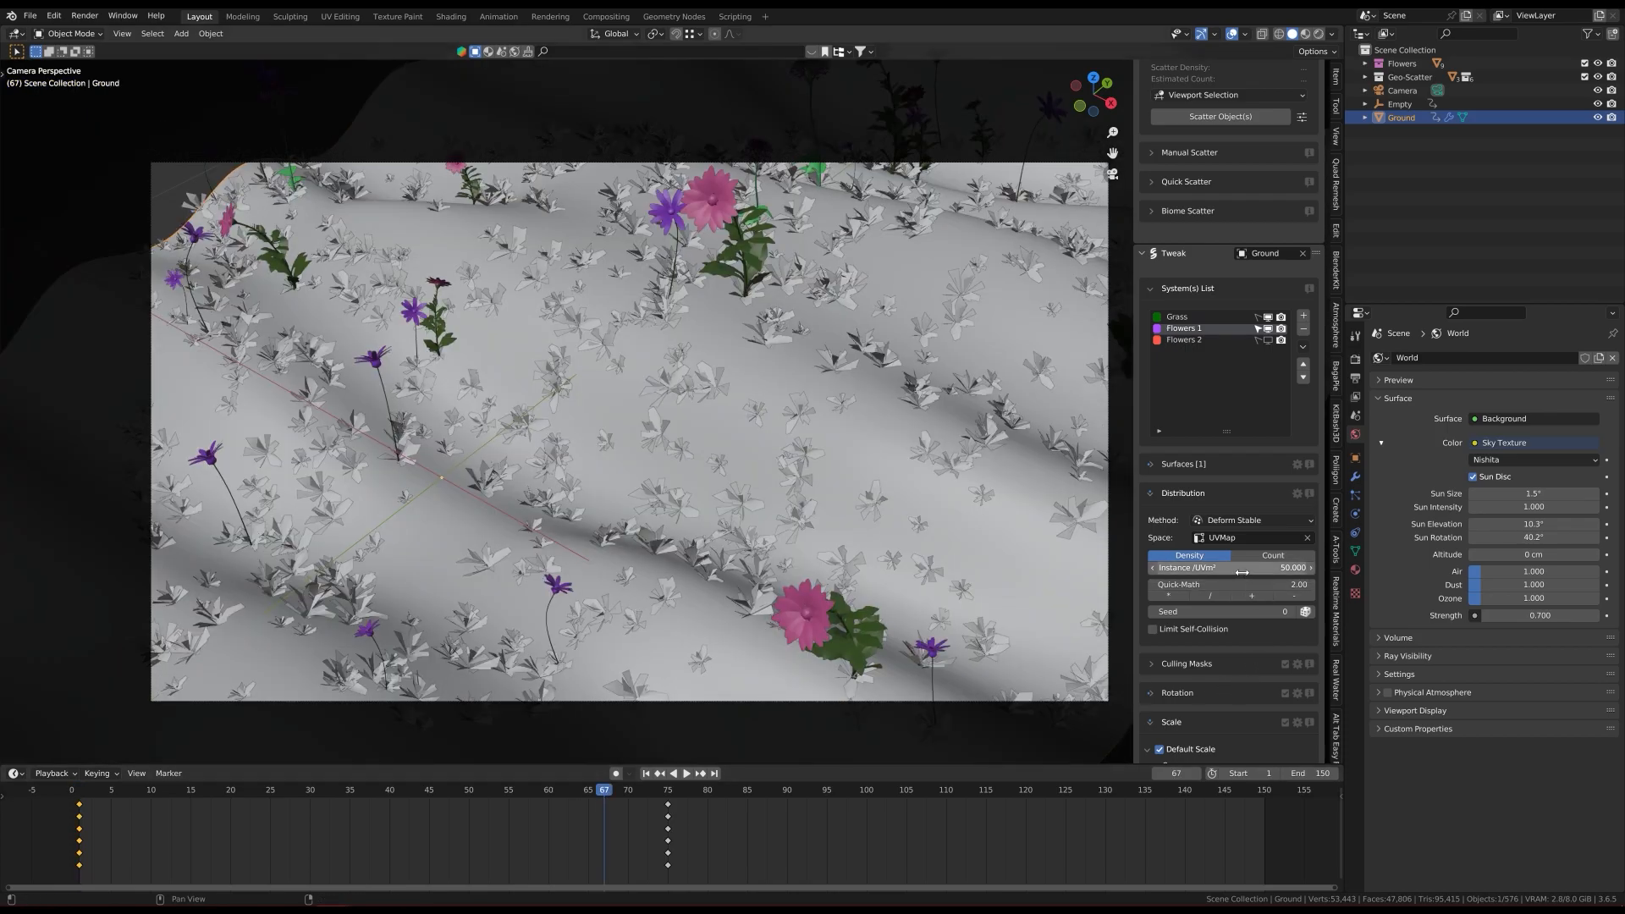
left_click(1172, 597)
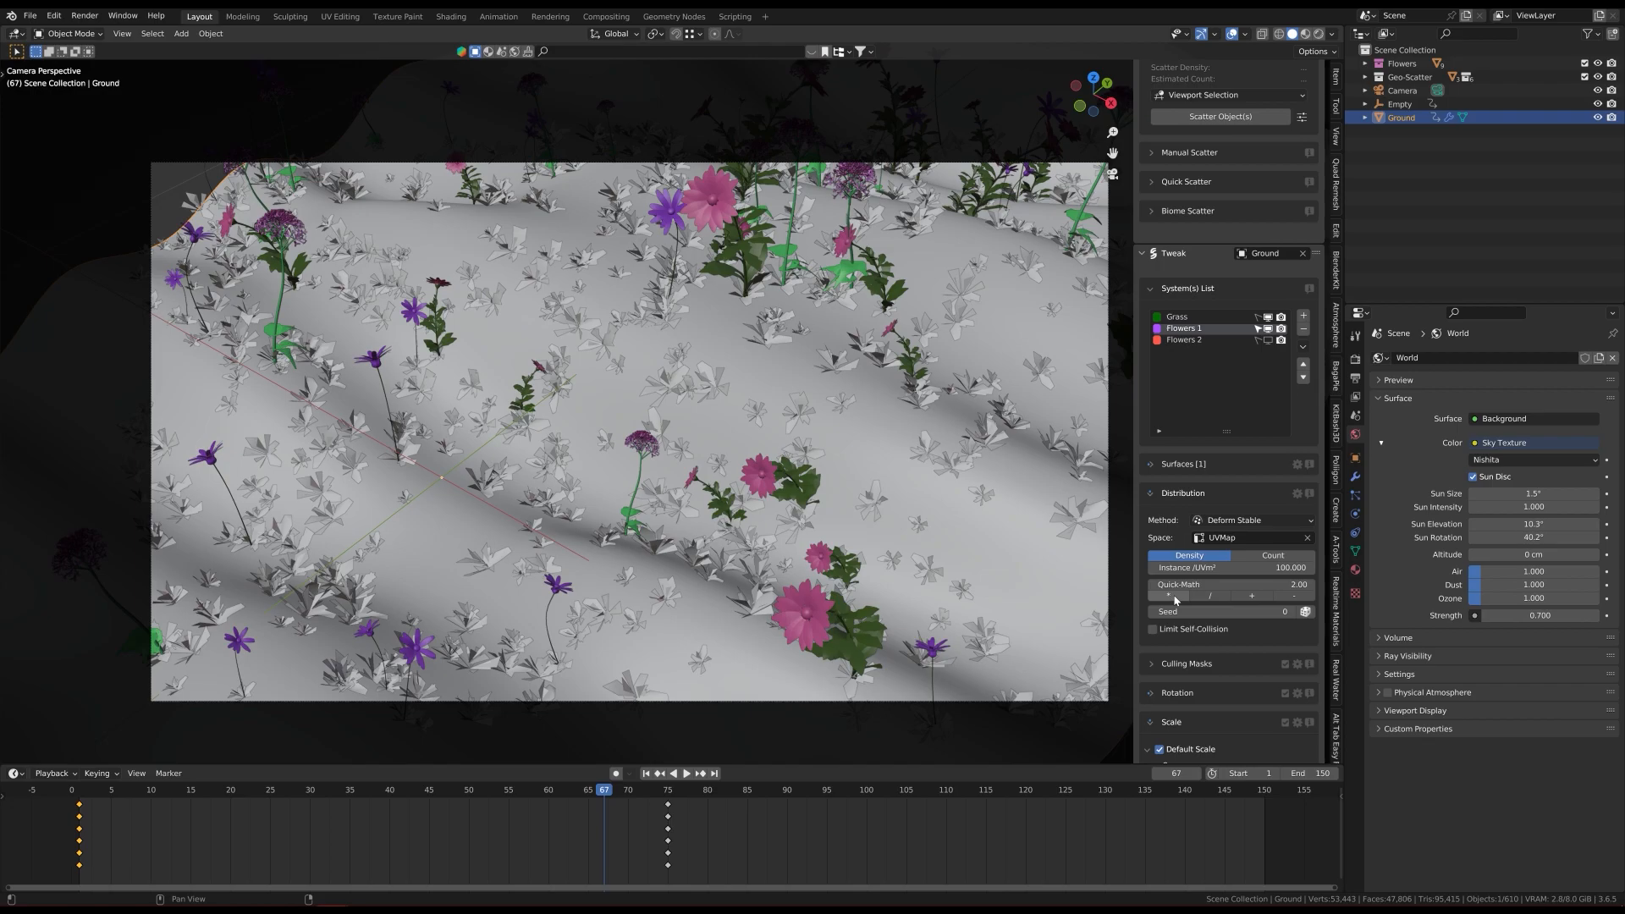
left_click(1175, 598)
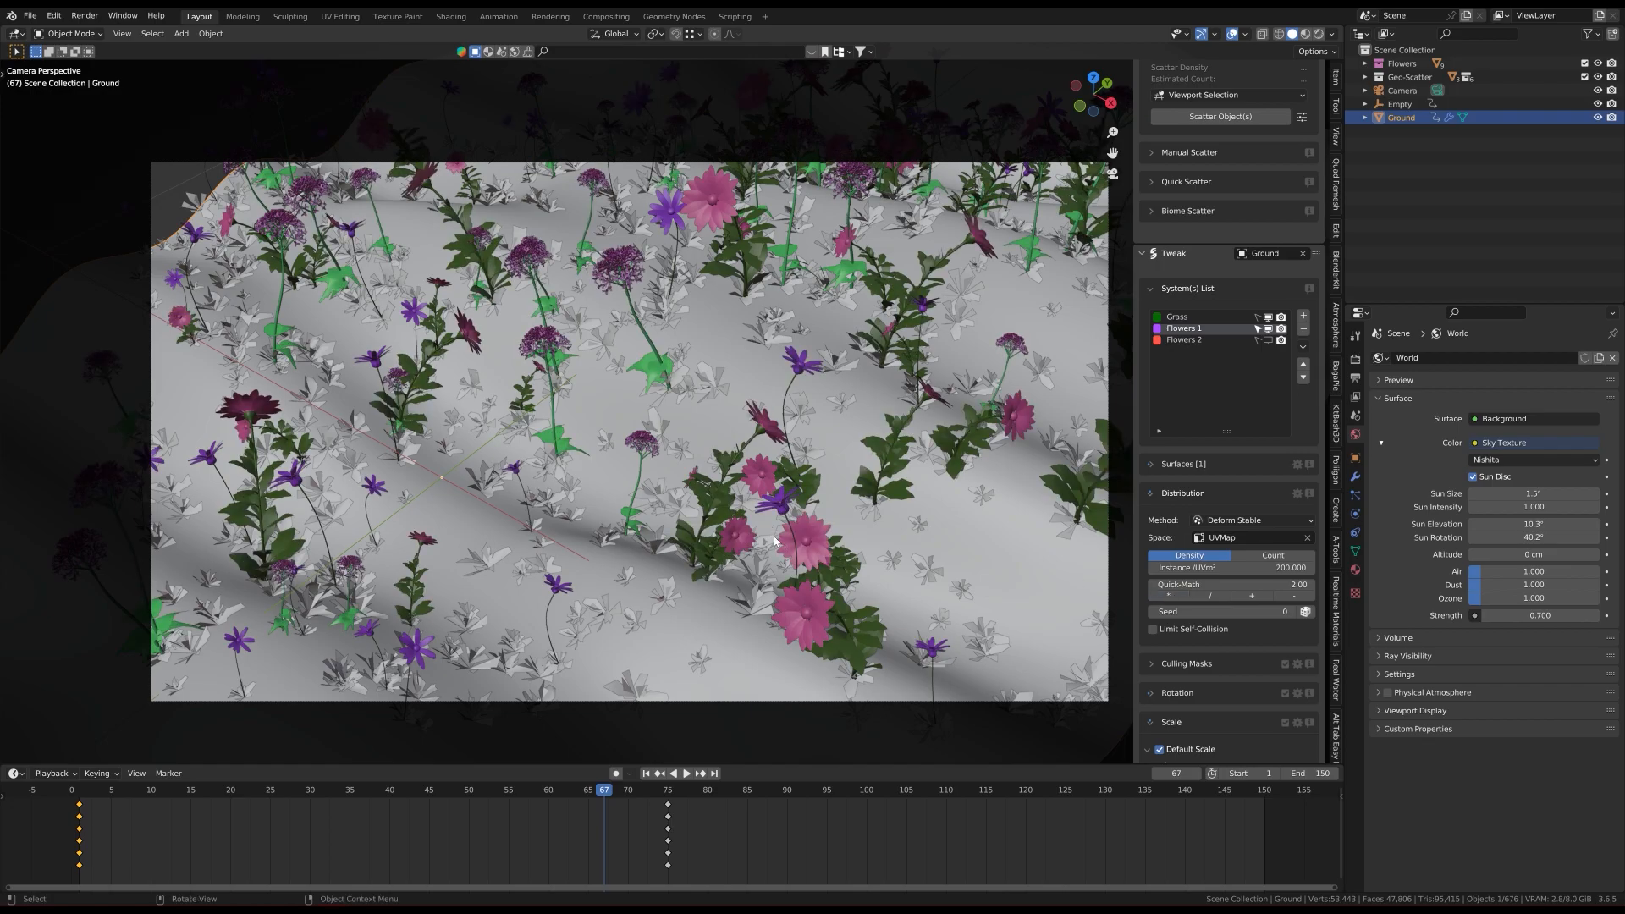
Step: Play the animation from frame 1 to check the Deform Stable distribution, stop playback and save the file
key("shift+Left")
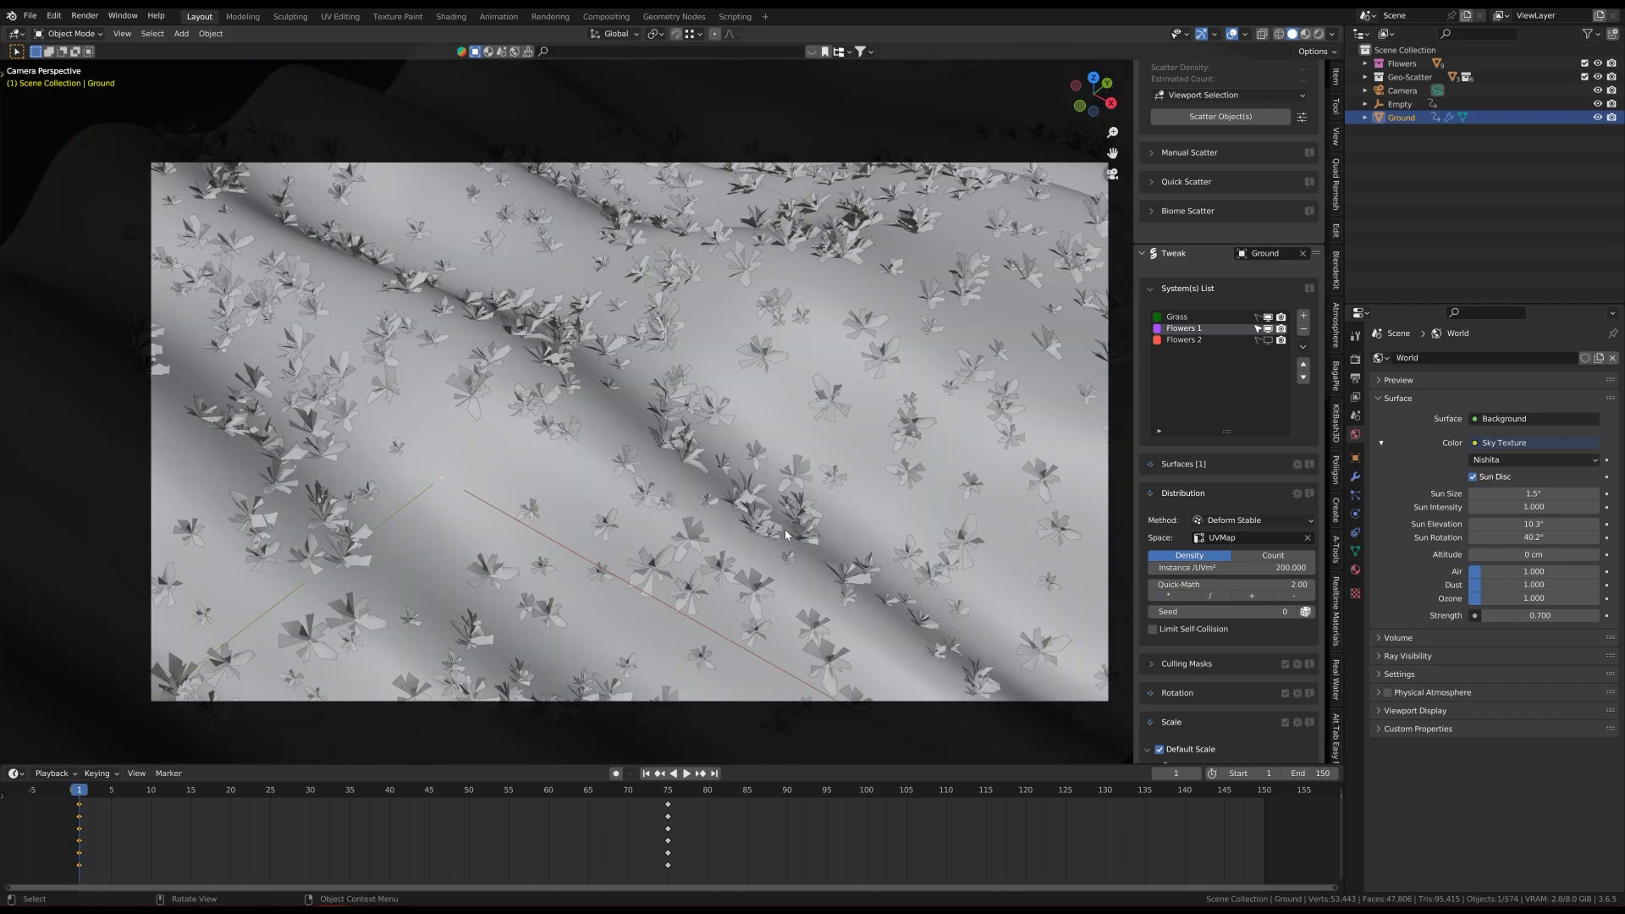
key("space")
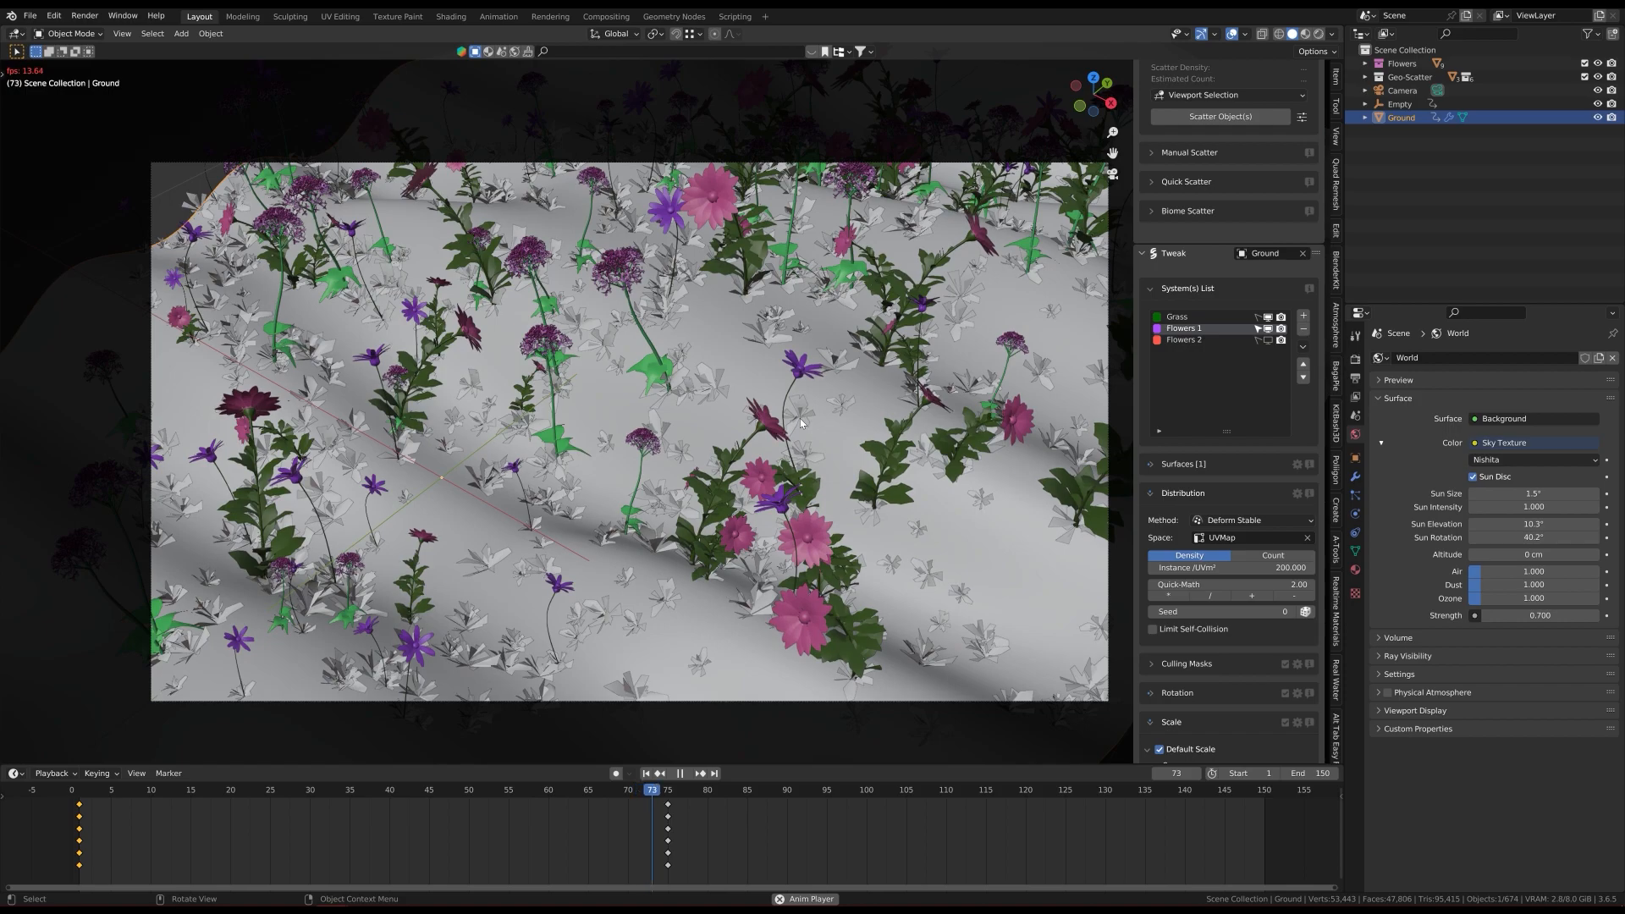
key("Escape")
key("ctrl+s")
Step: Go to frame 75 and reselect the Flowers 1 system to show its keyframed Shrink scale settings
left_click(668, 789)
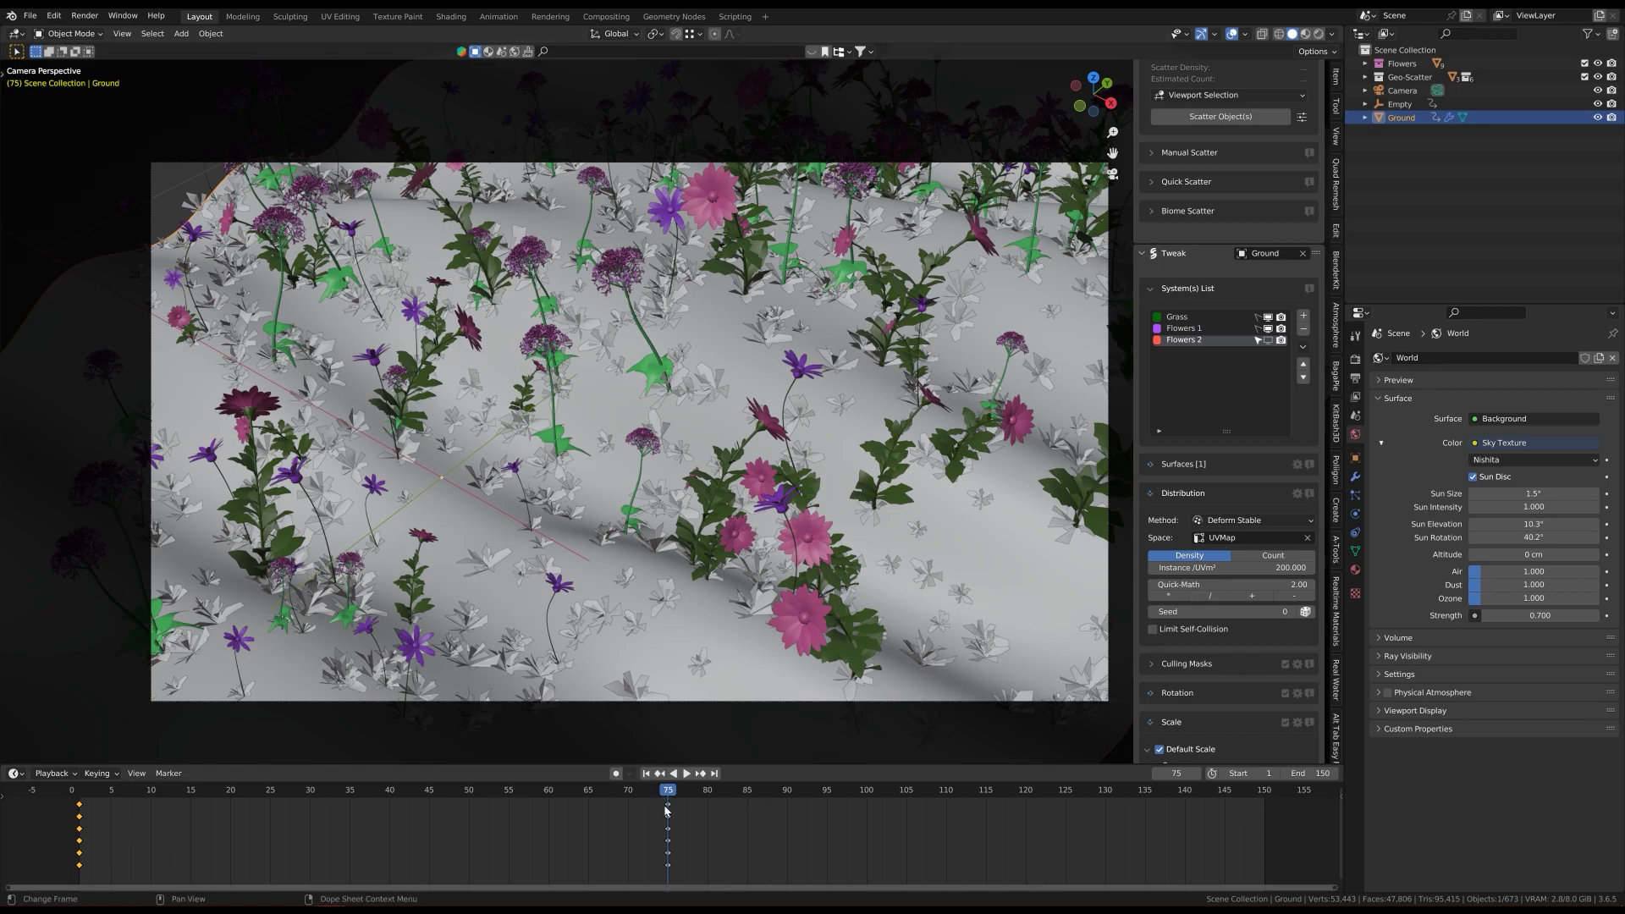
scroll(1228, 253, "down", 4)
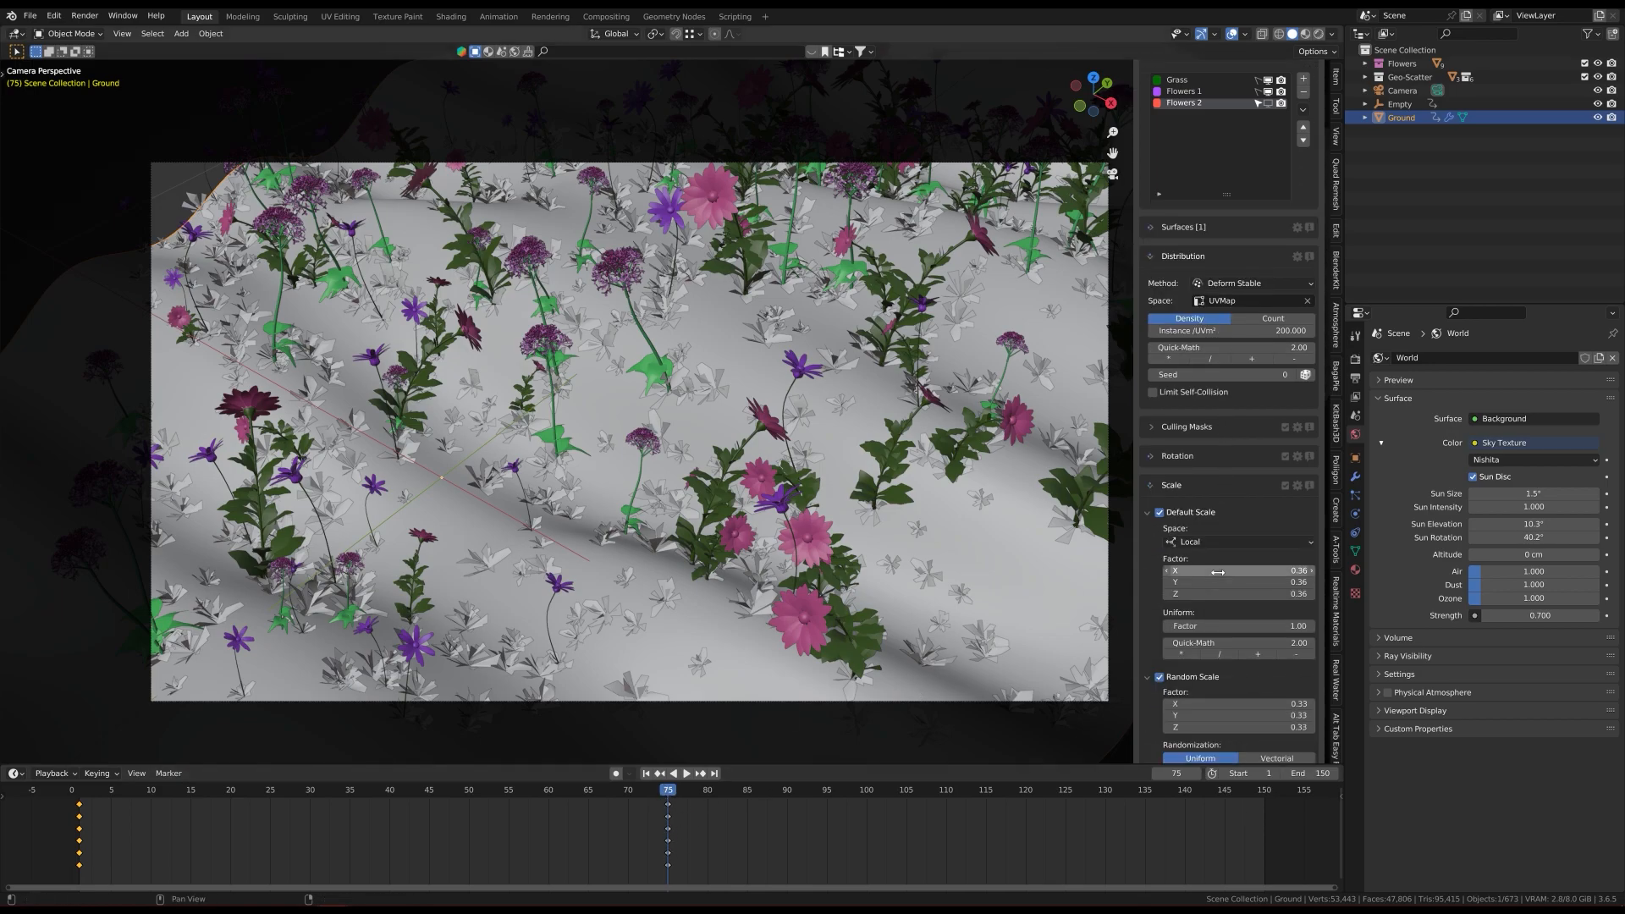
left_click(1184, 211)
scroll(1194, 569, "down", 7)
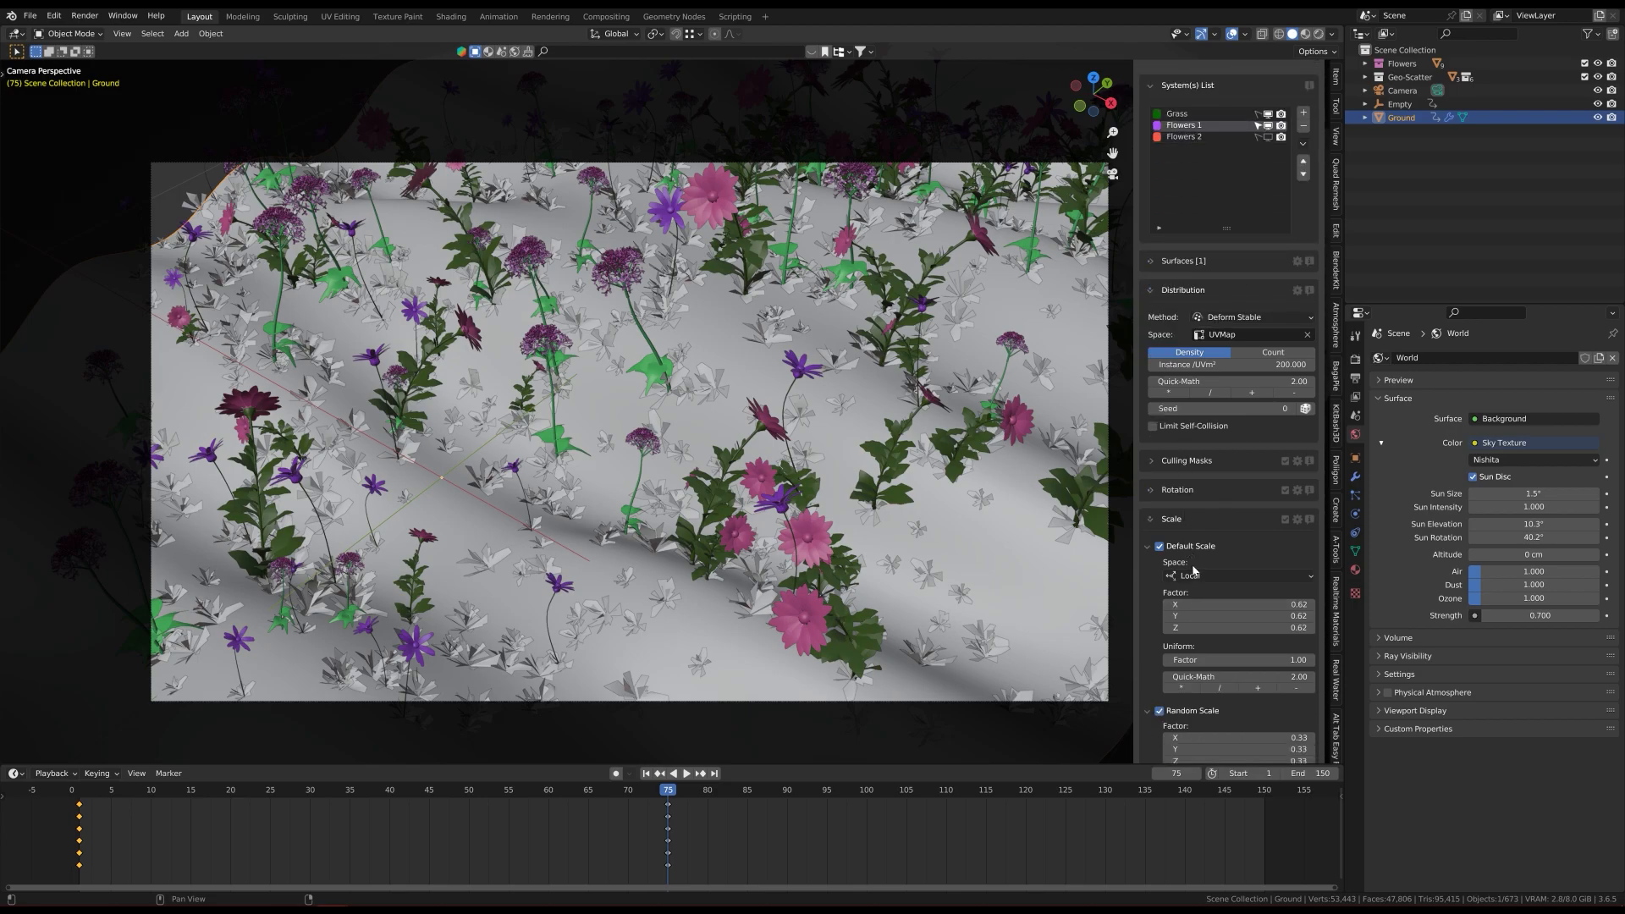
scroll(1200, 629, "down", 3)
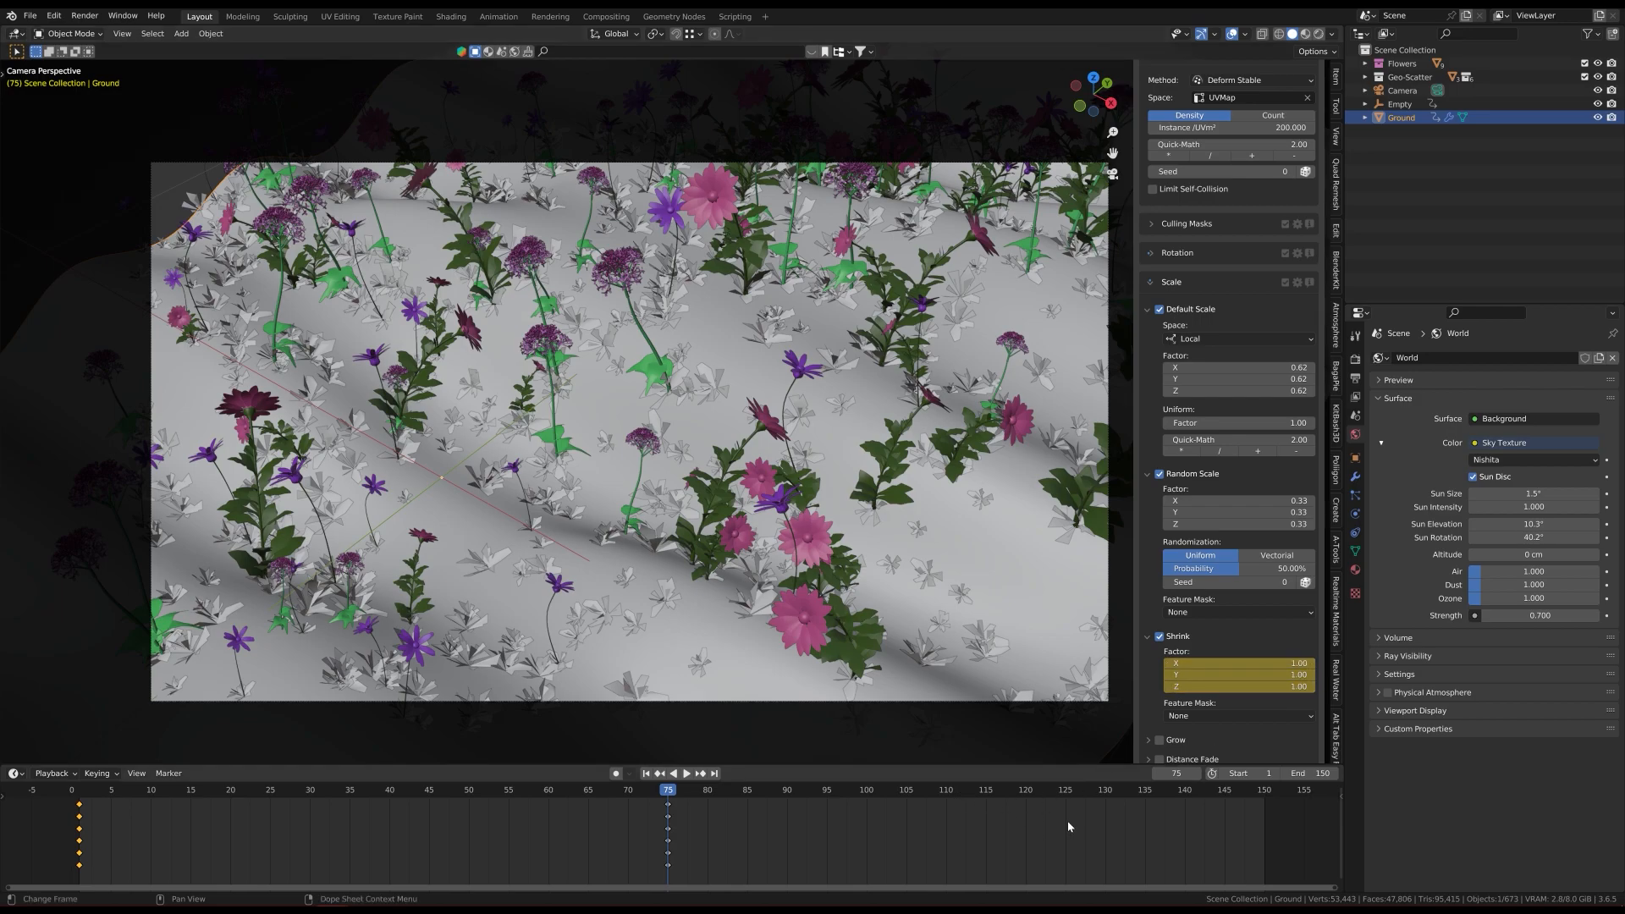
Step: At frame 150, set the Flowers 1 Shrink factor to 0 on X, Y and Z and insert a keyframe
left_click(1264, 791)
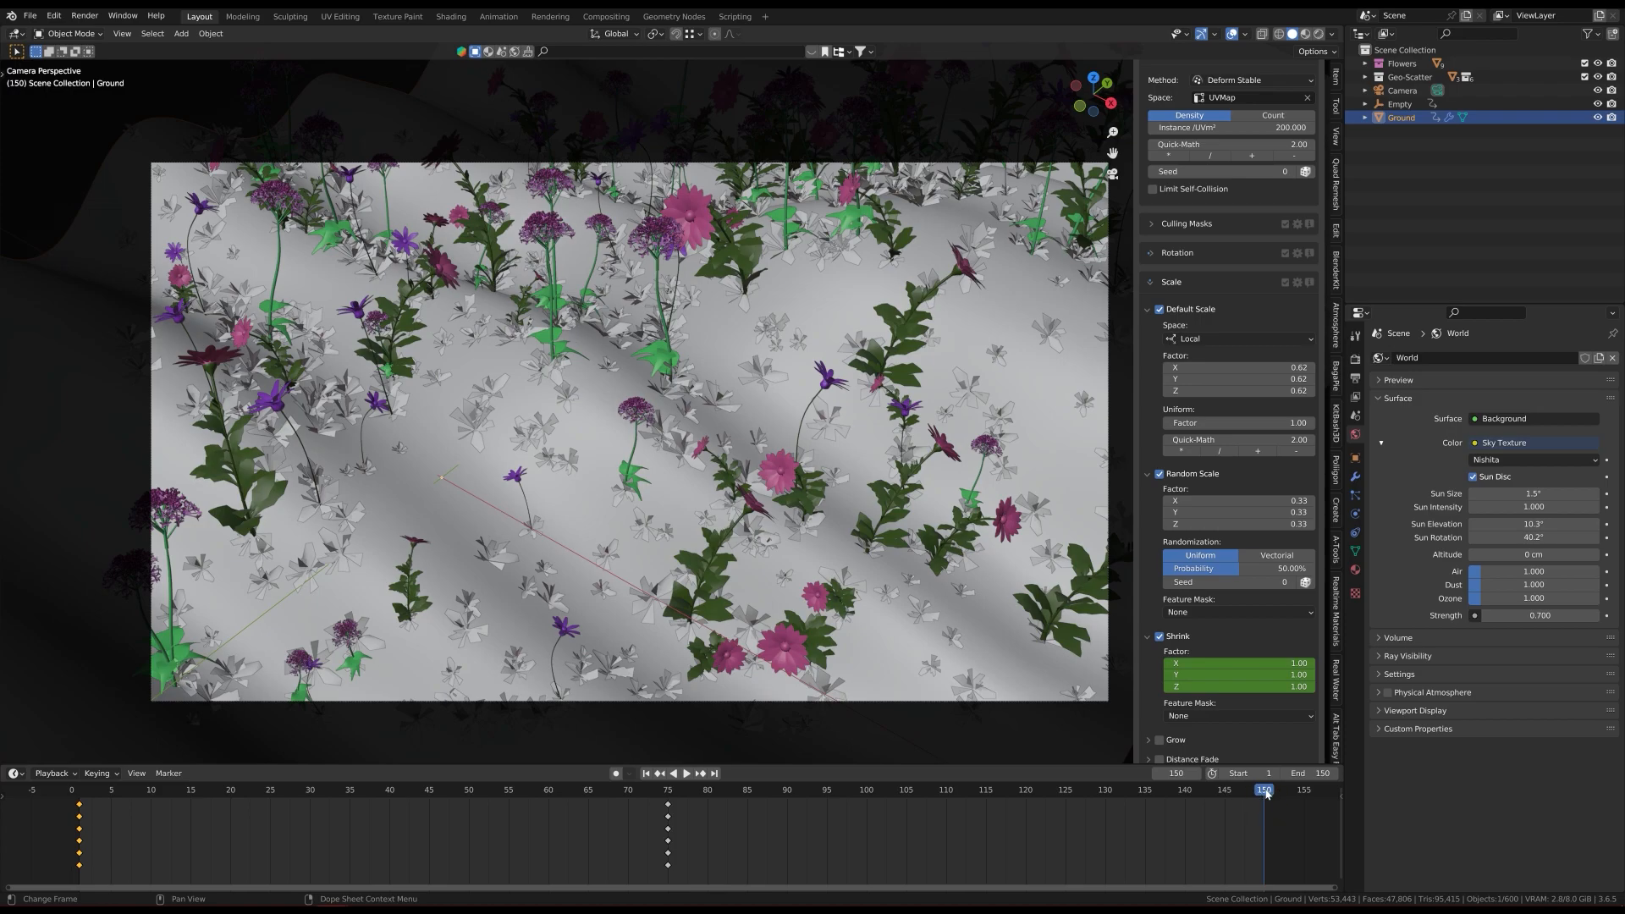
mouse_move(1245, 664)
left_mouse_down()
mouse_move(1244, 687)
mouse_move(1245, 664)
left_mouse_up()
type("0")
key("Return")
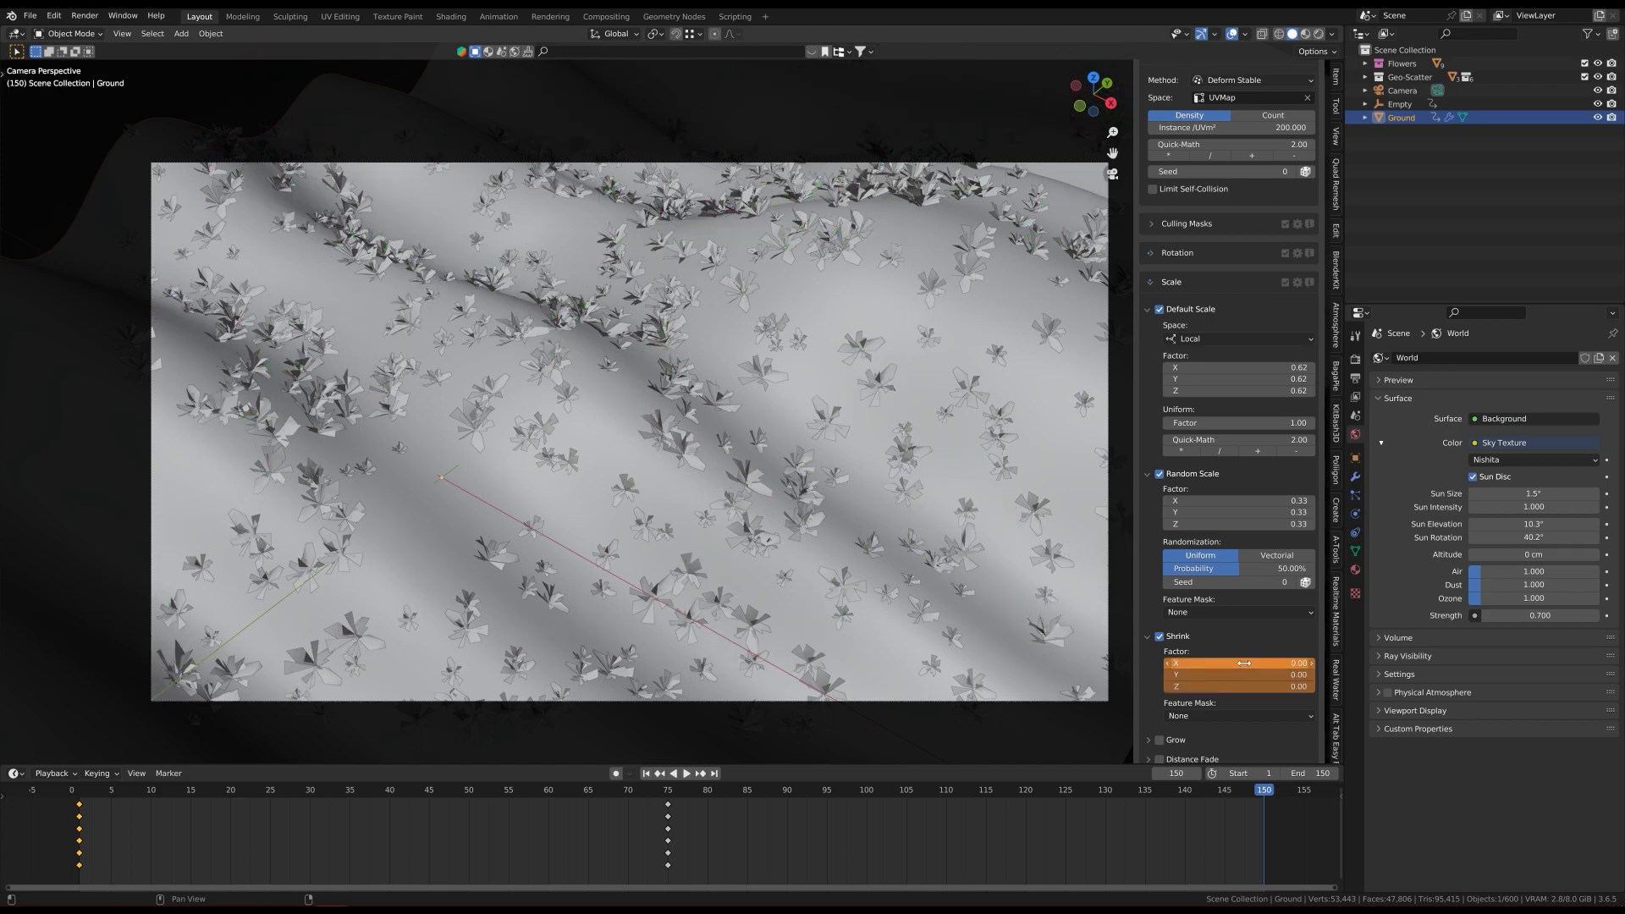
key("i")
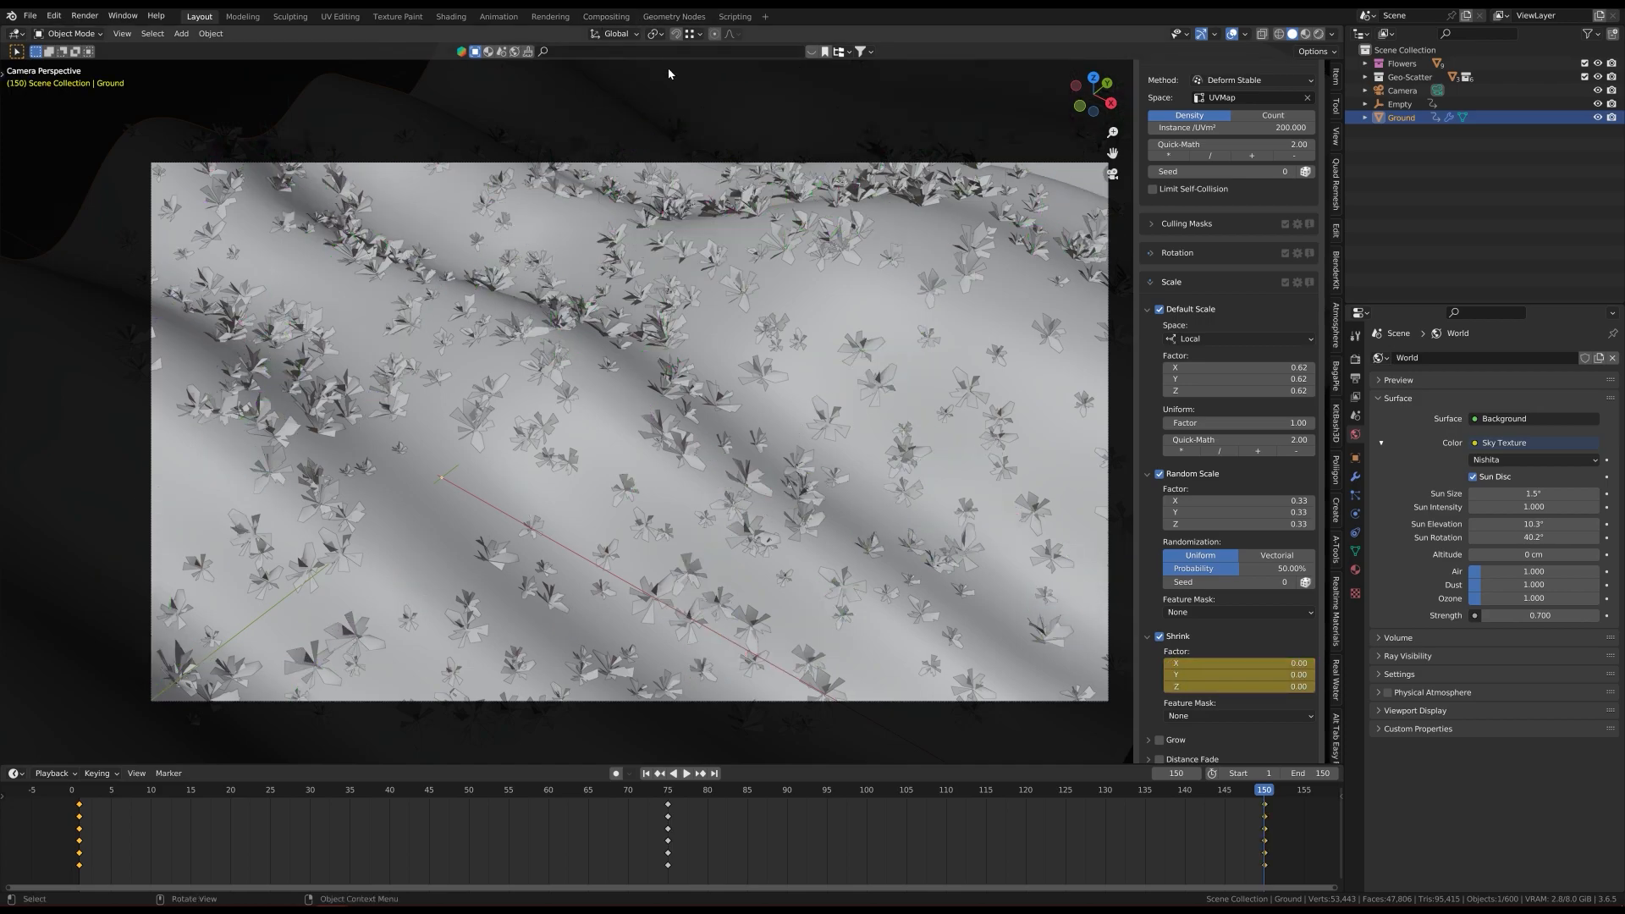
Step: Switch to the Animation workspace, play the grow-and-shrink animation from frame 1 and go to frame 75
left_click(497, 16)
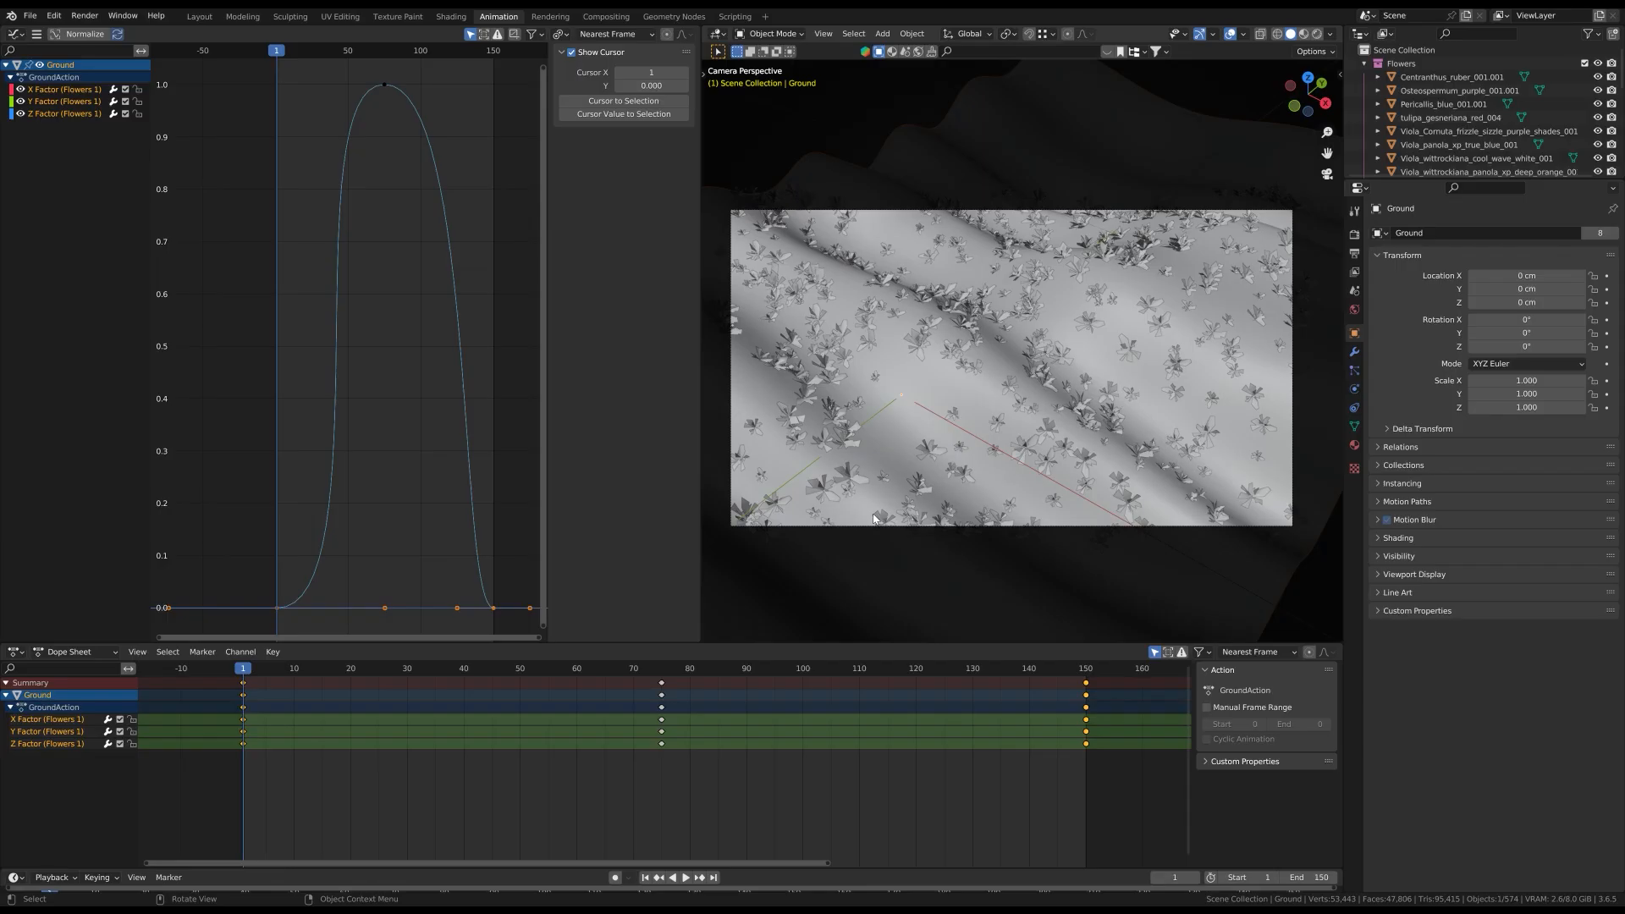
key("space")
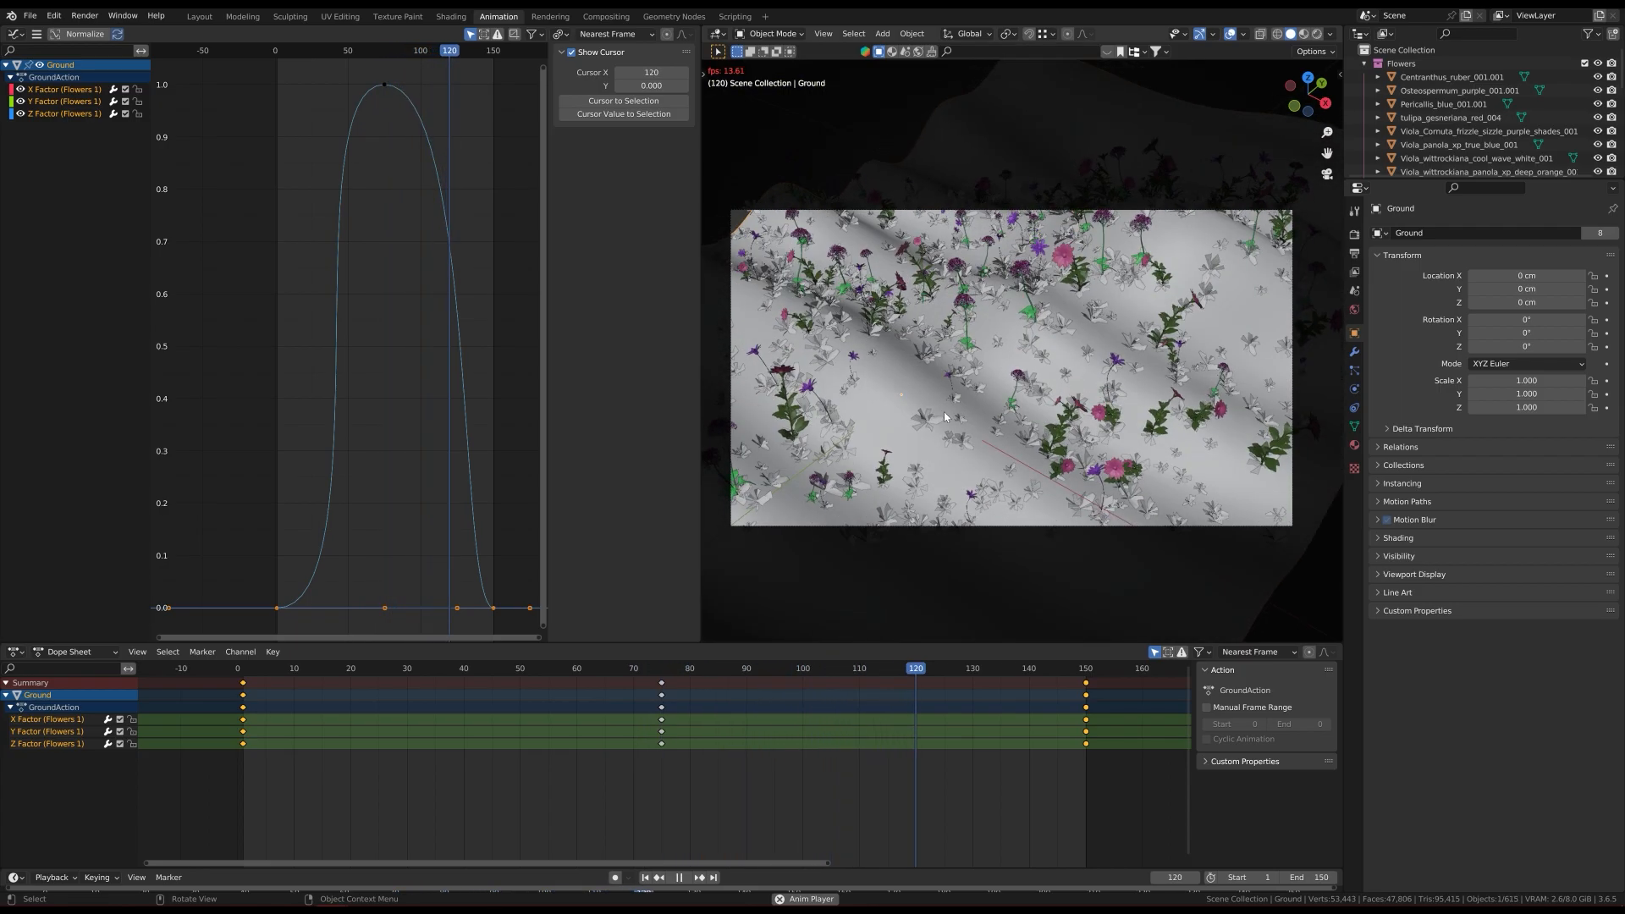
key("space")
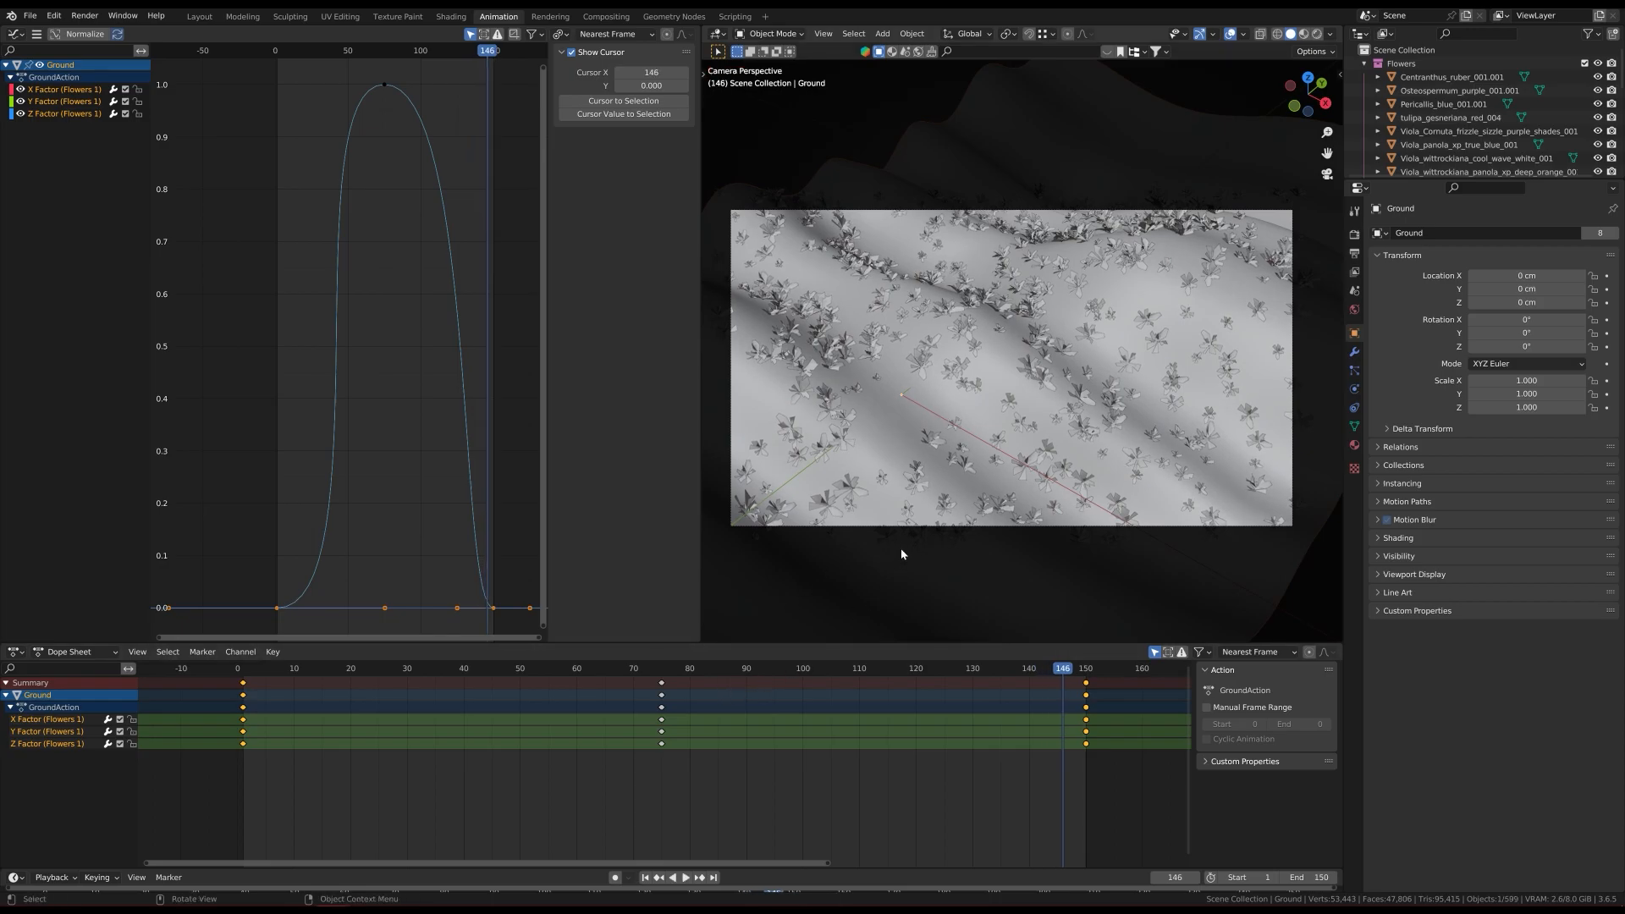
left_click(664, 670)
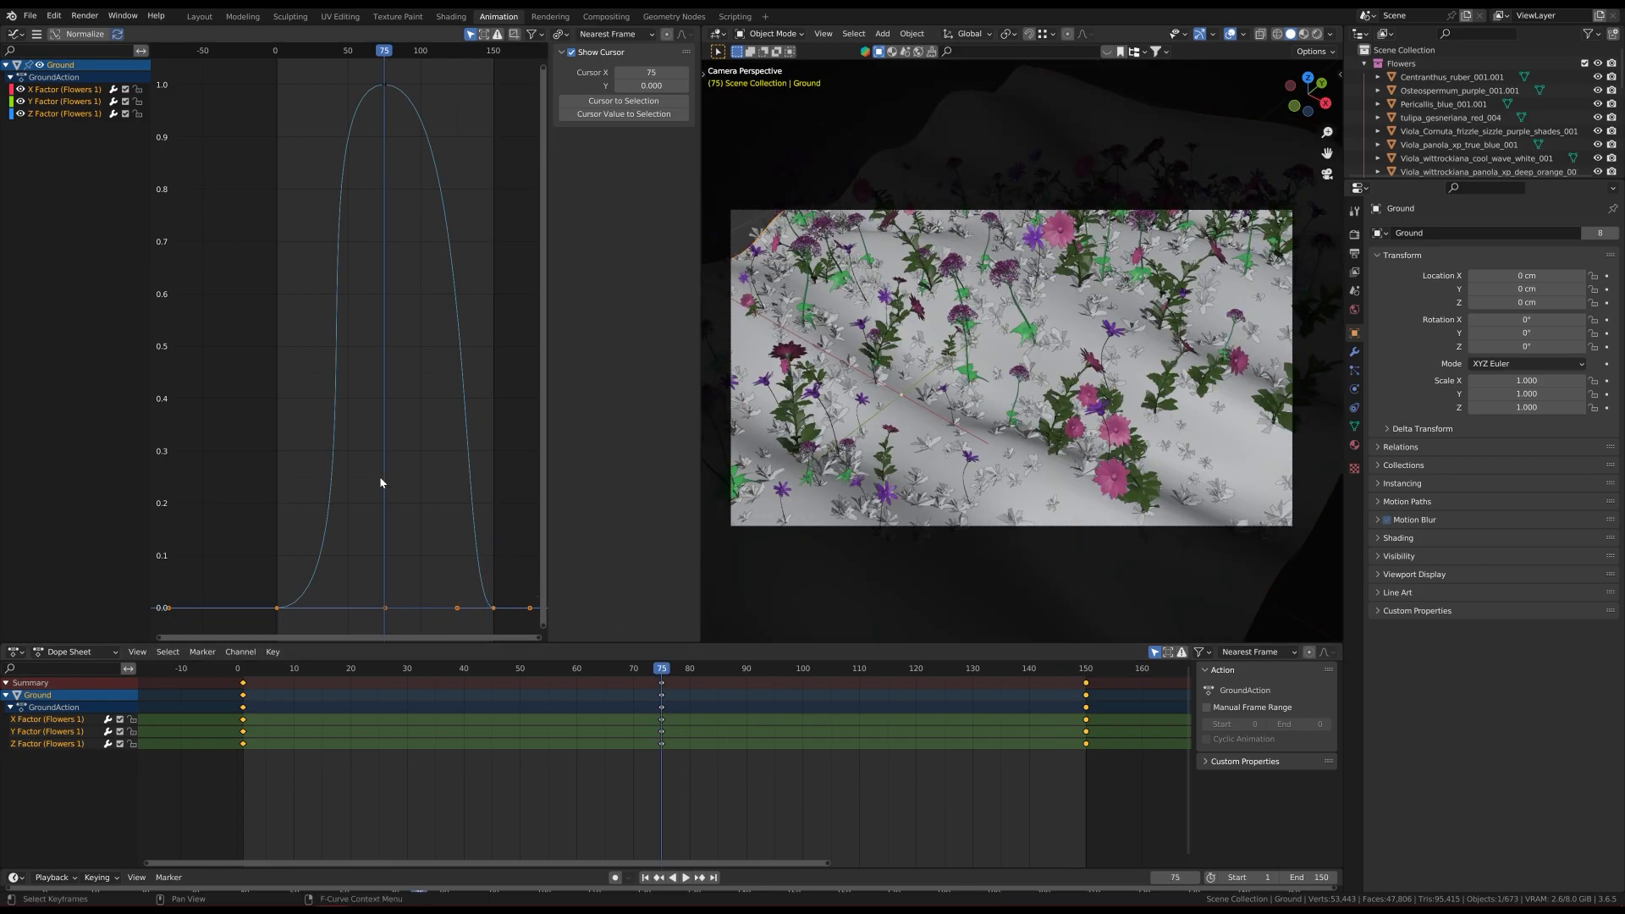
Step: Scale up the handles of the Flowers 1 Shrink curves' frame 75 keyframes to broaden the peak and play the animation
key("a")
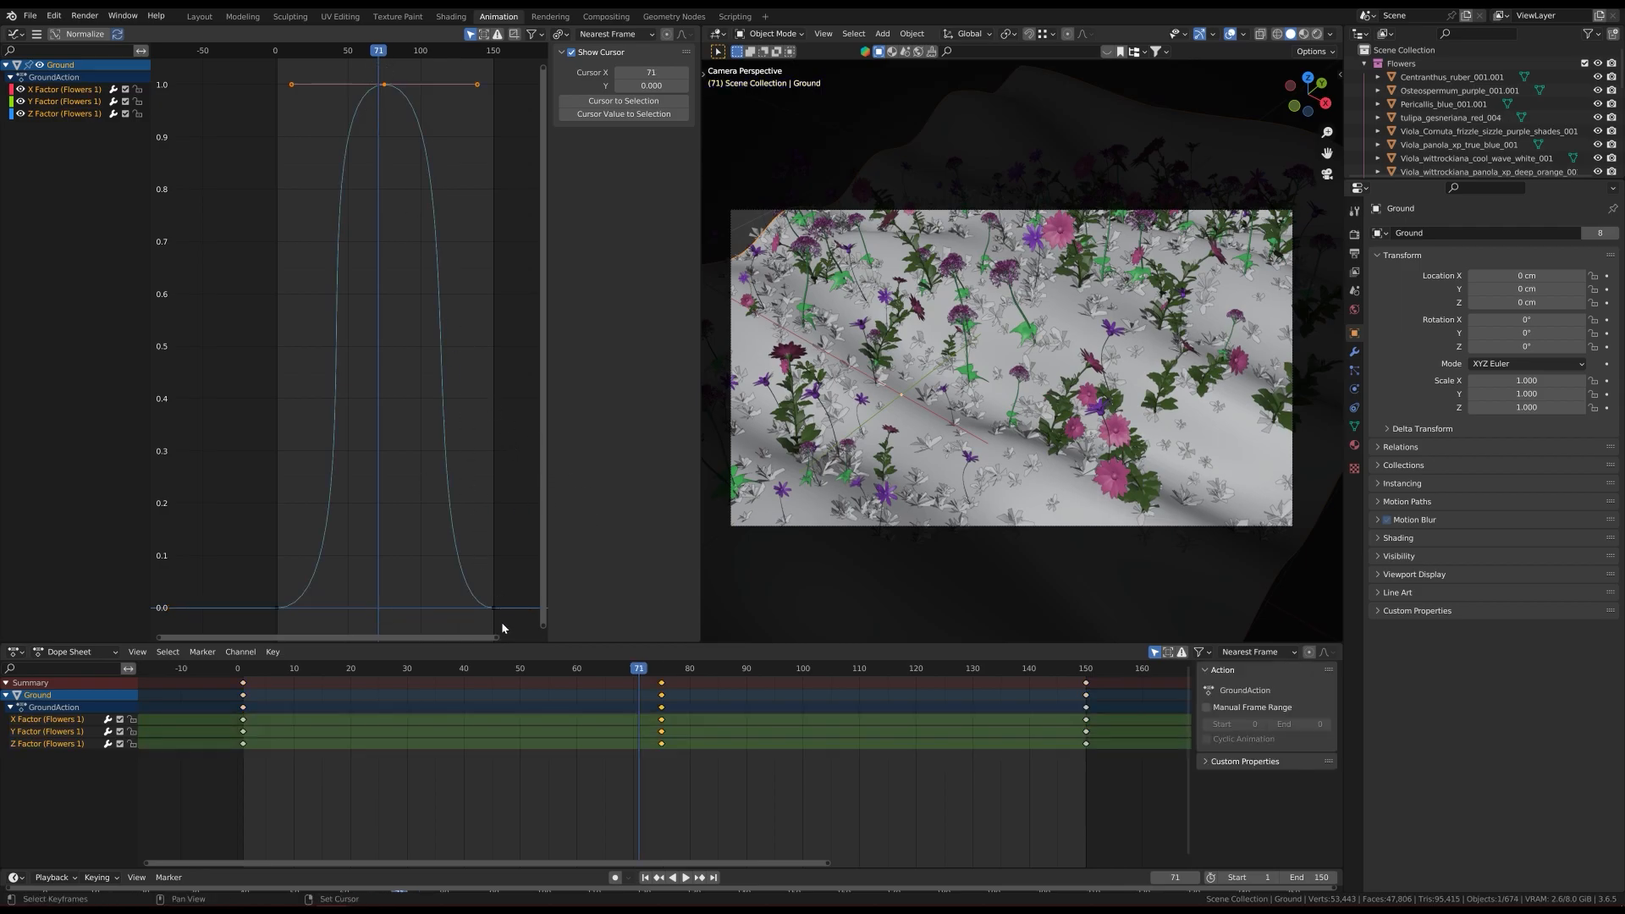
key("s")
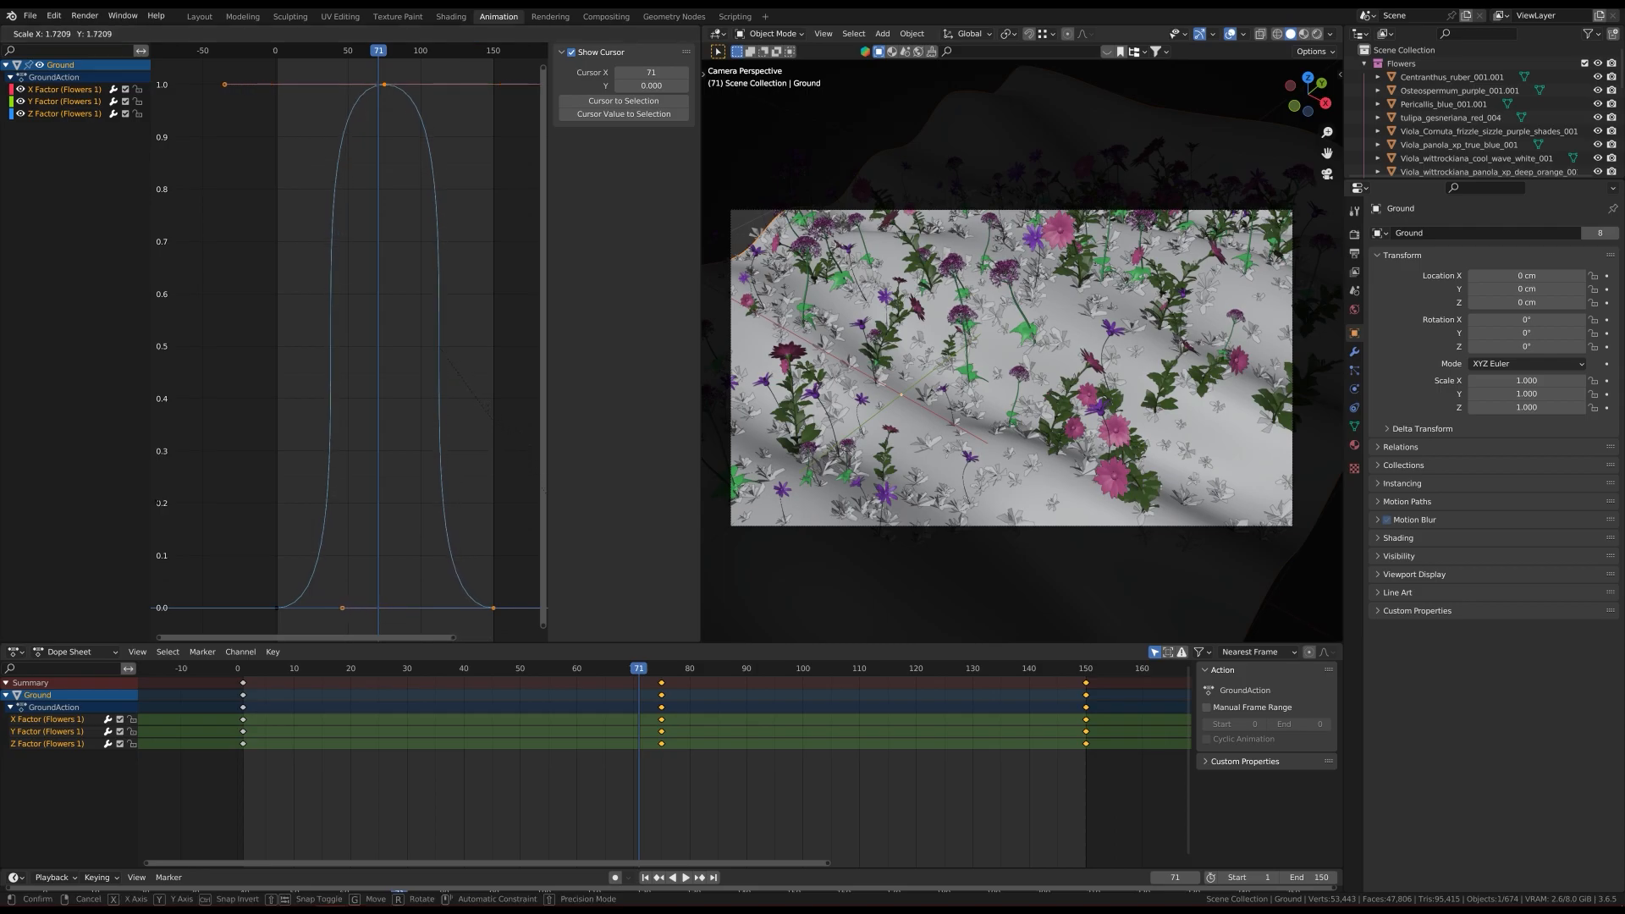
left_click(493, 465)
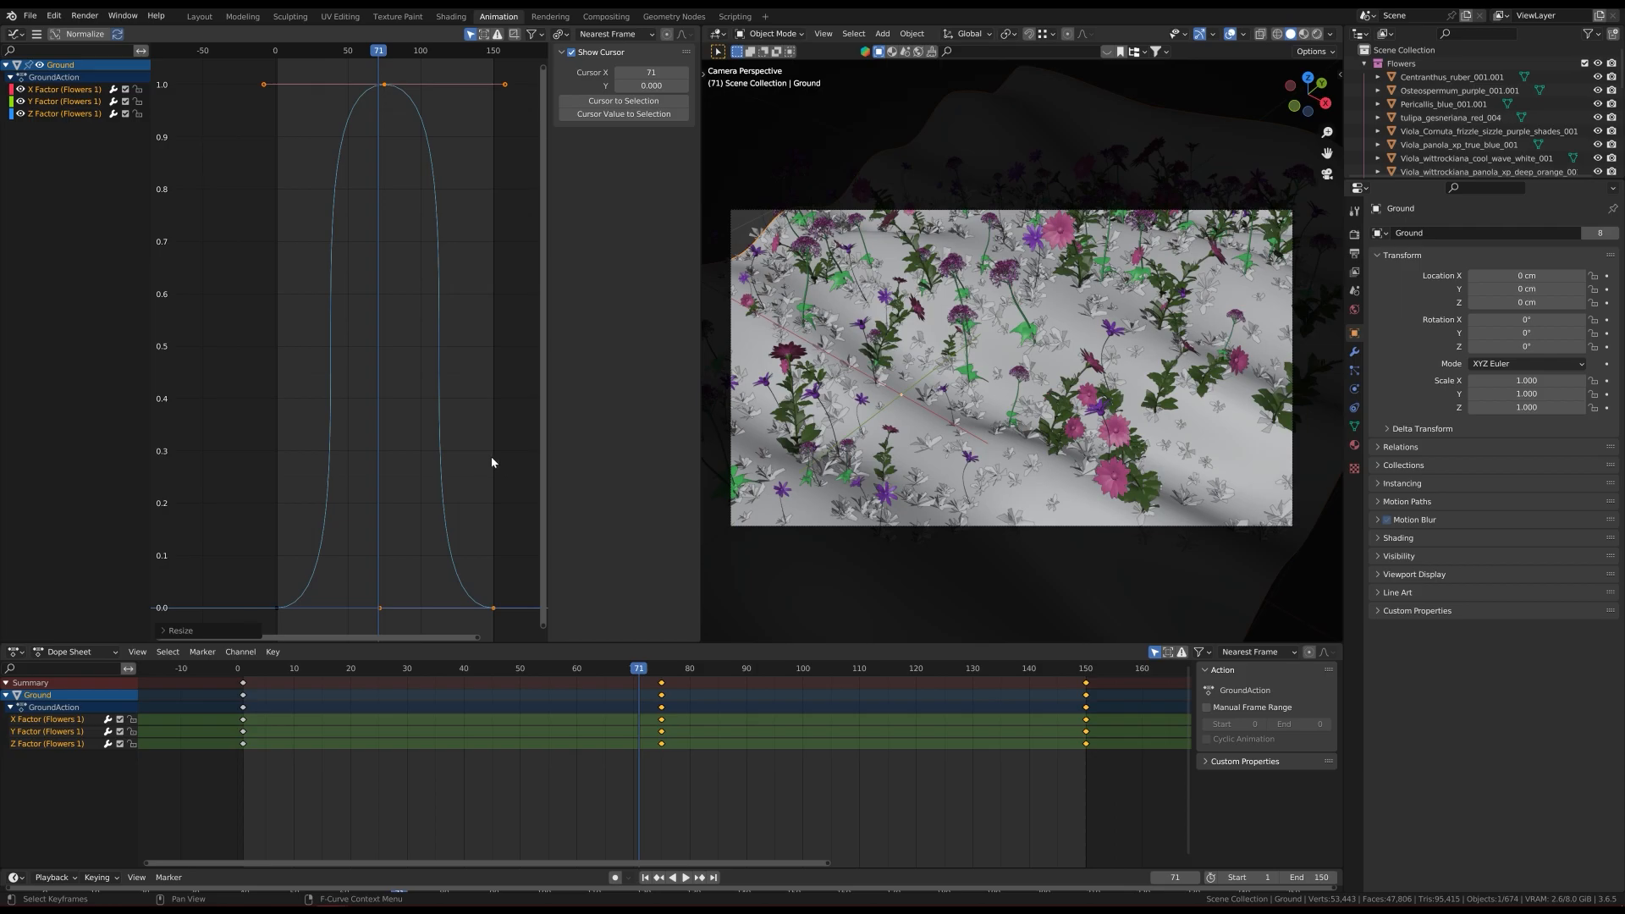
key("space")
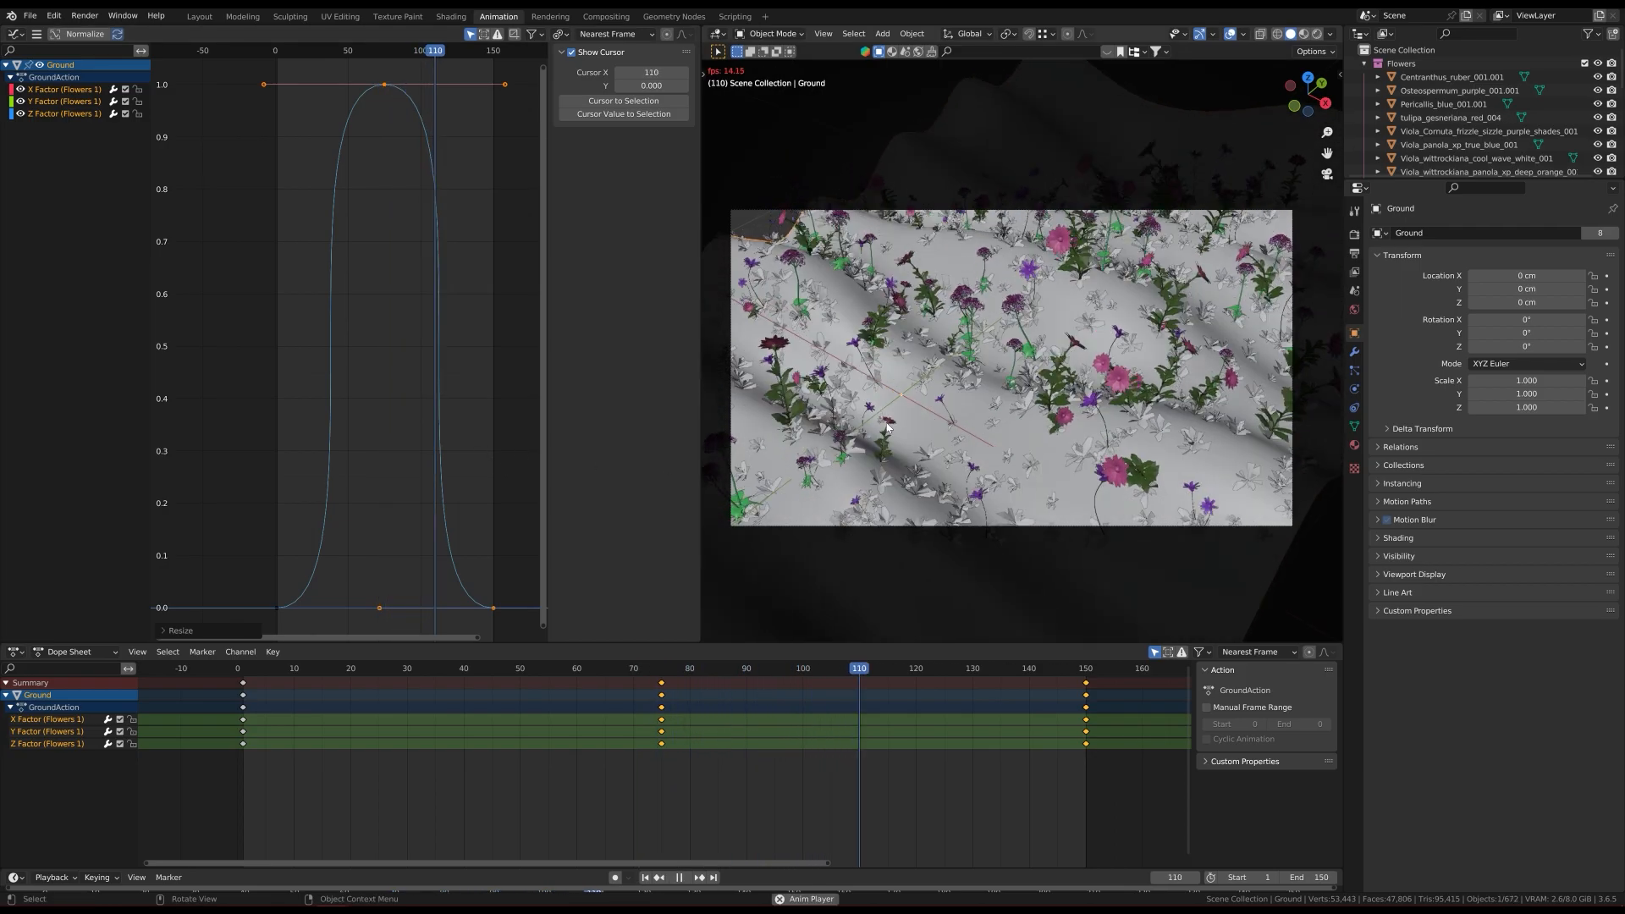
key("space")
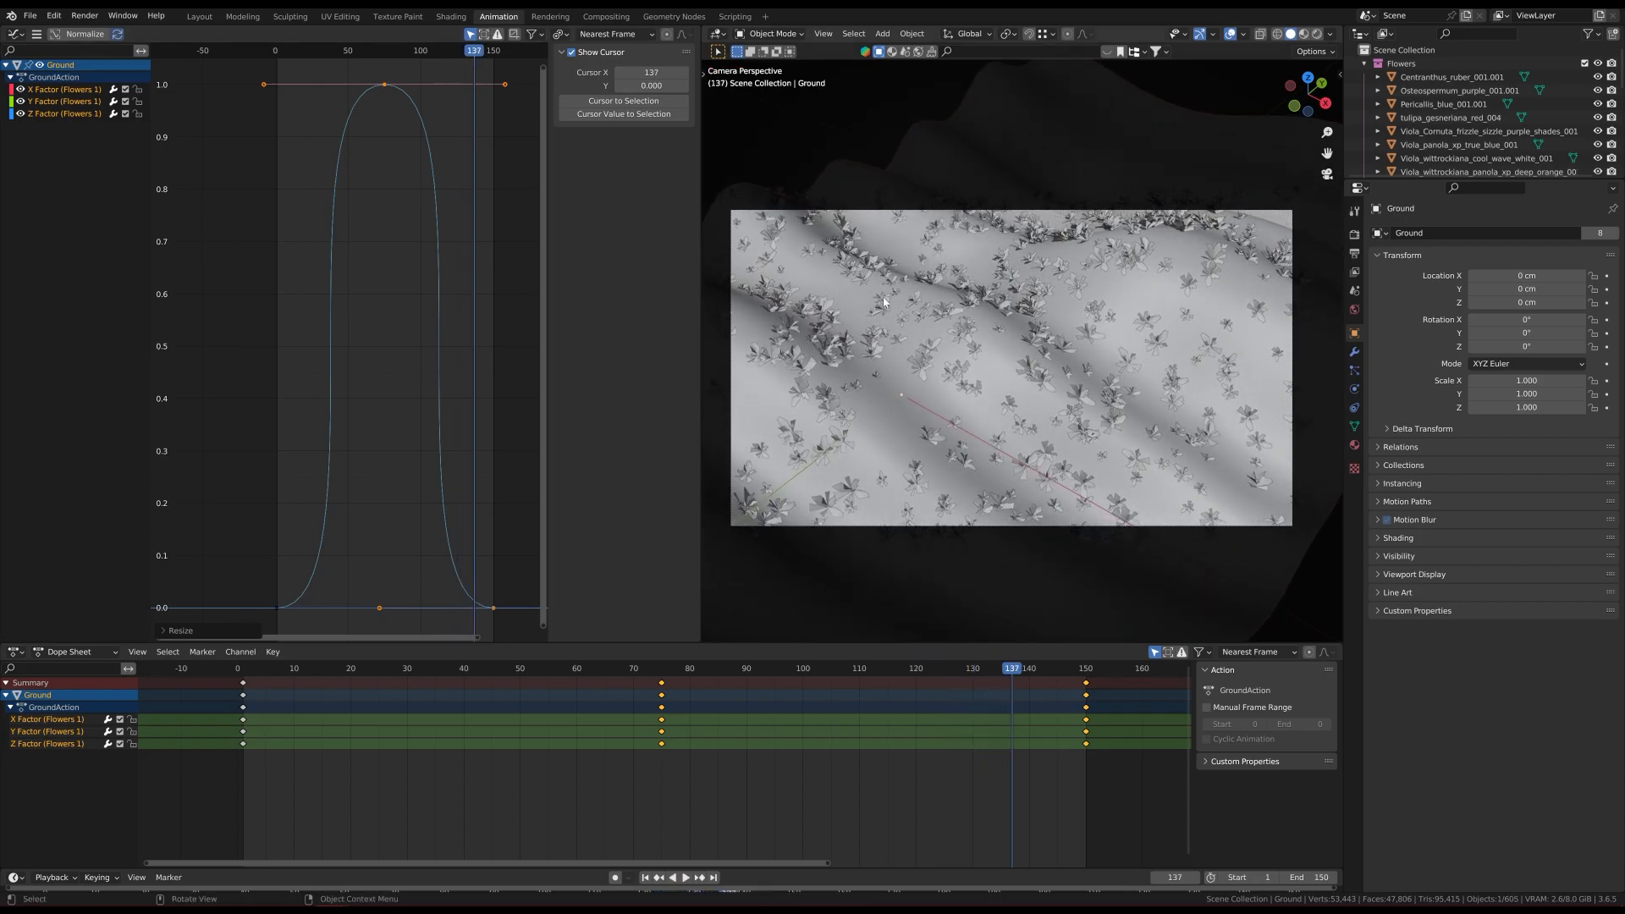
Step: Return to the Layout workspace, go to frame 1, select the Flowers 2 system and show it in the viewport
key("ctrl+Page_Up")
key("ctrl+Page_Up")
key("ctrl+Page_Up")
key("ctrl+Page_Up")
key("ctrl+Page_Up")
key("ctrl+Page_Up")
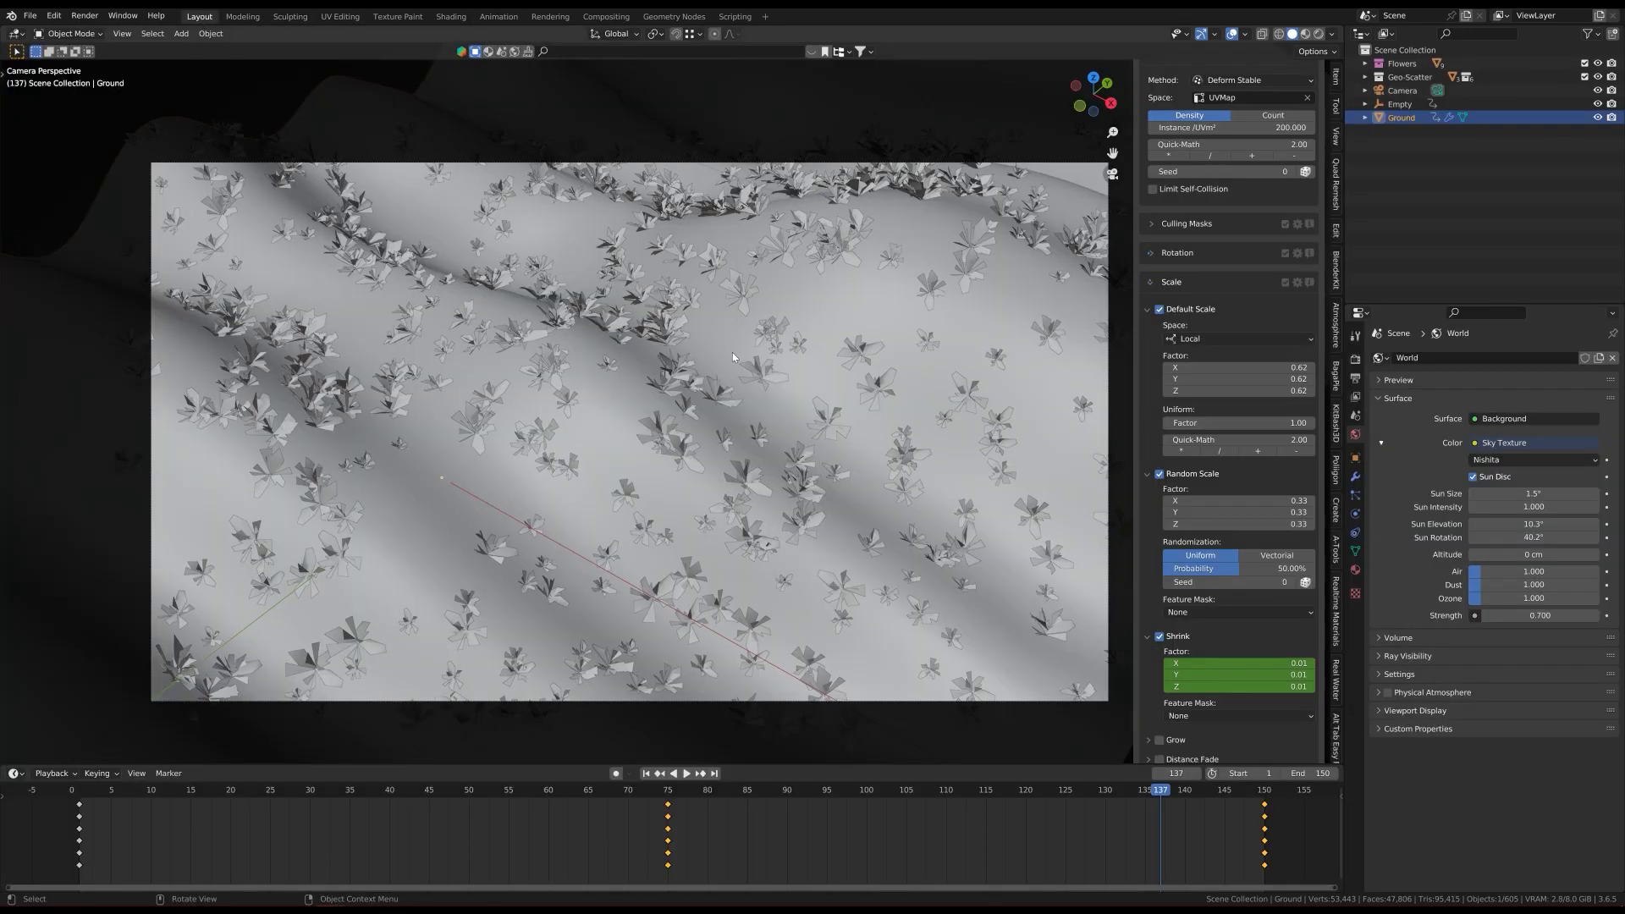
key("shift+Left")
scroll(1210, 263, "up", 8)
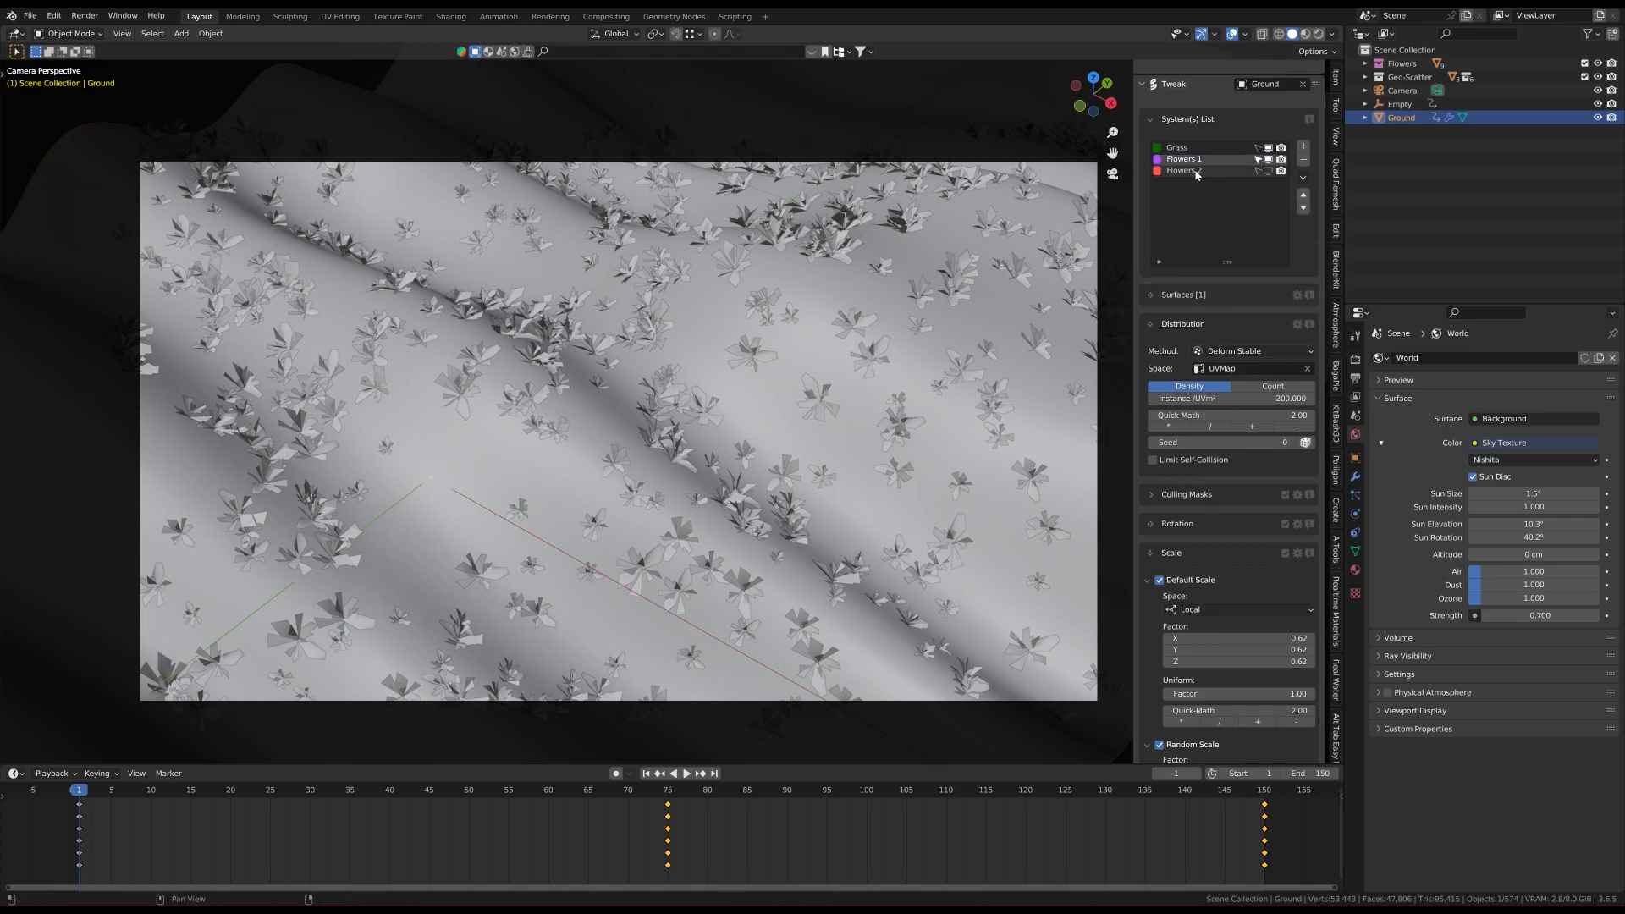
left_click(1204, 171)
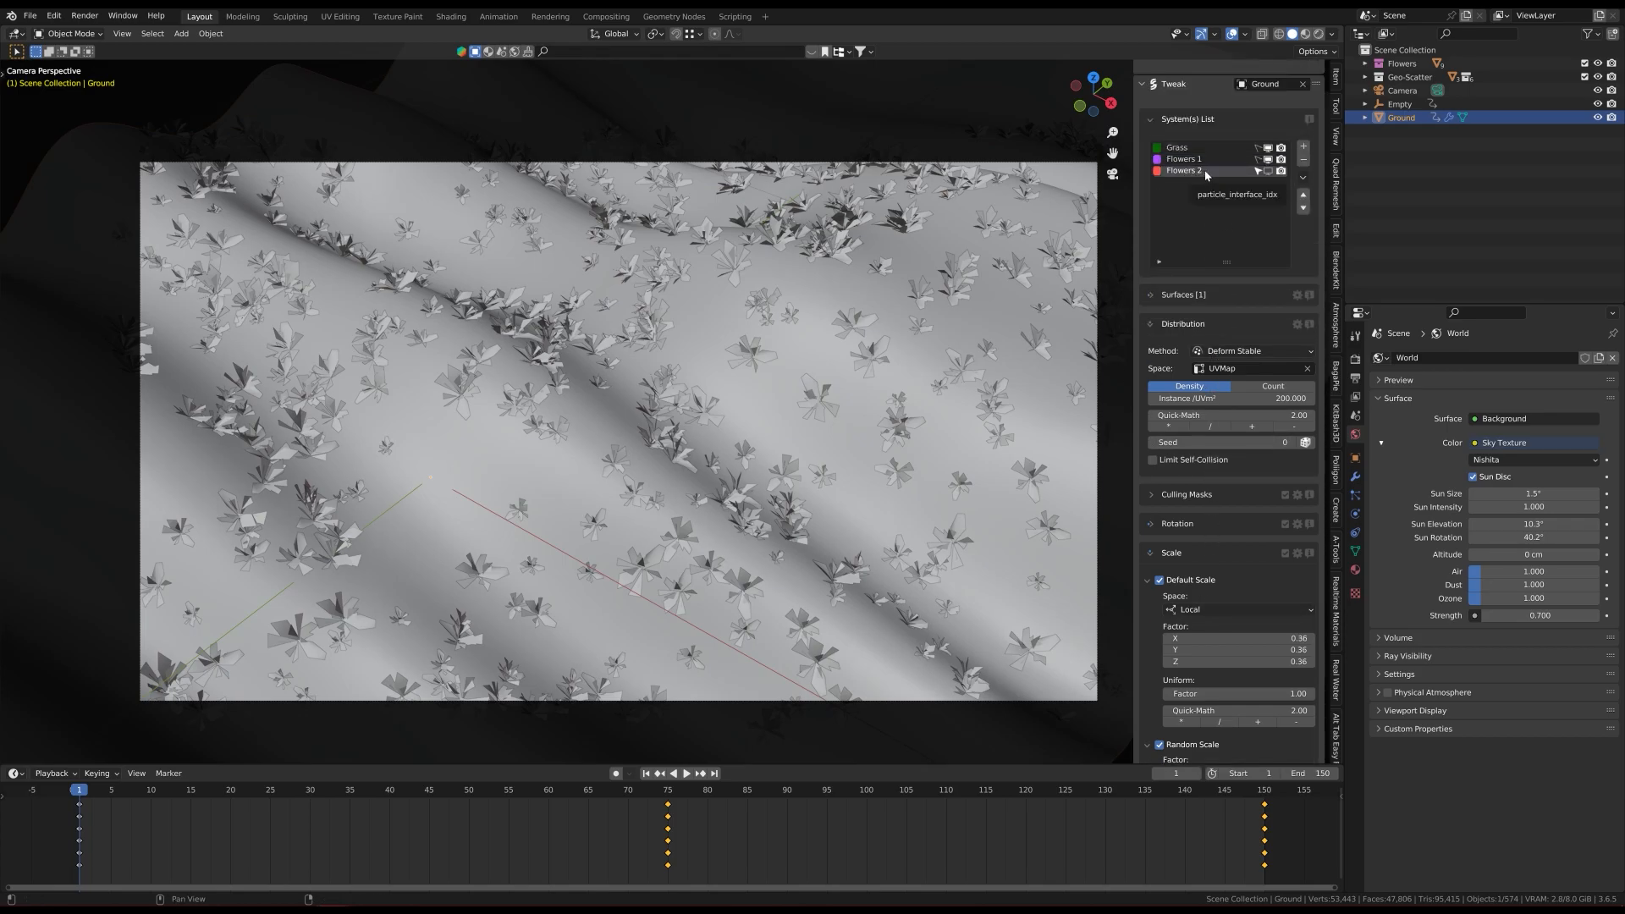
left_click(1268, 171)
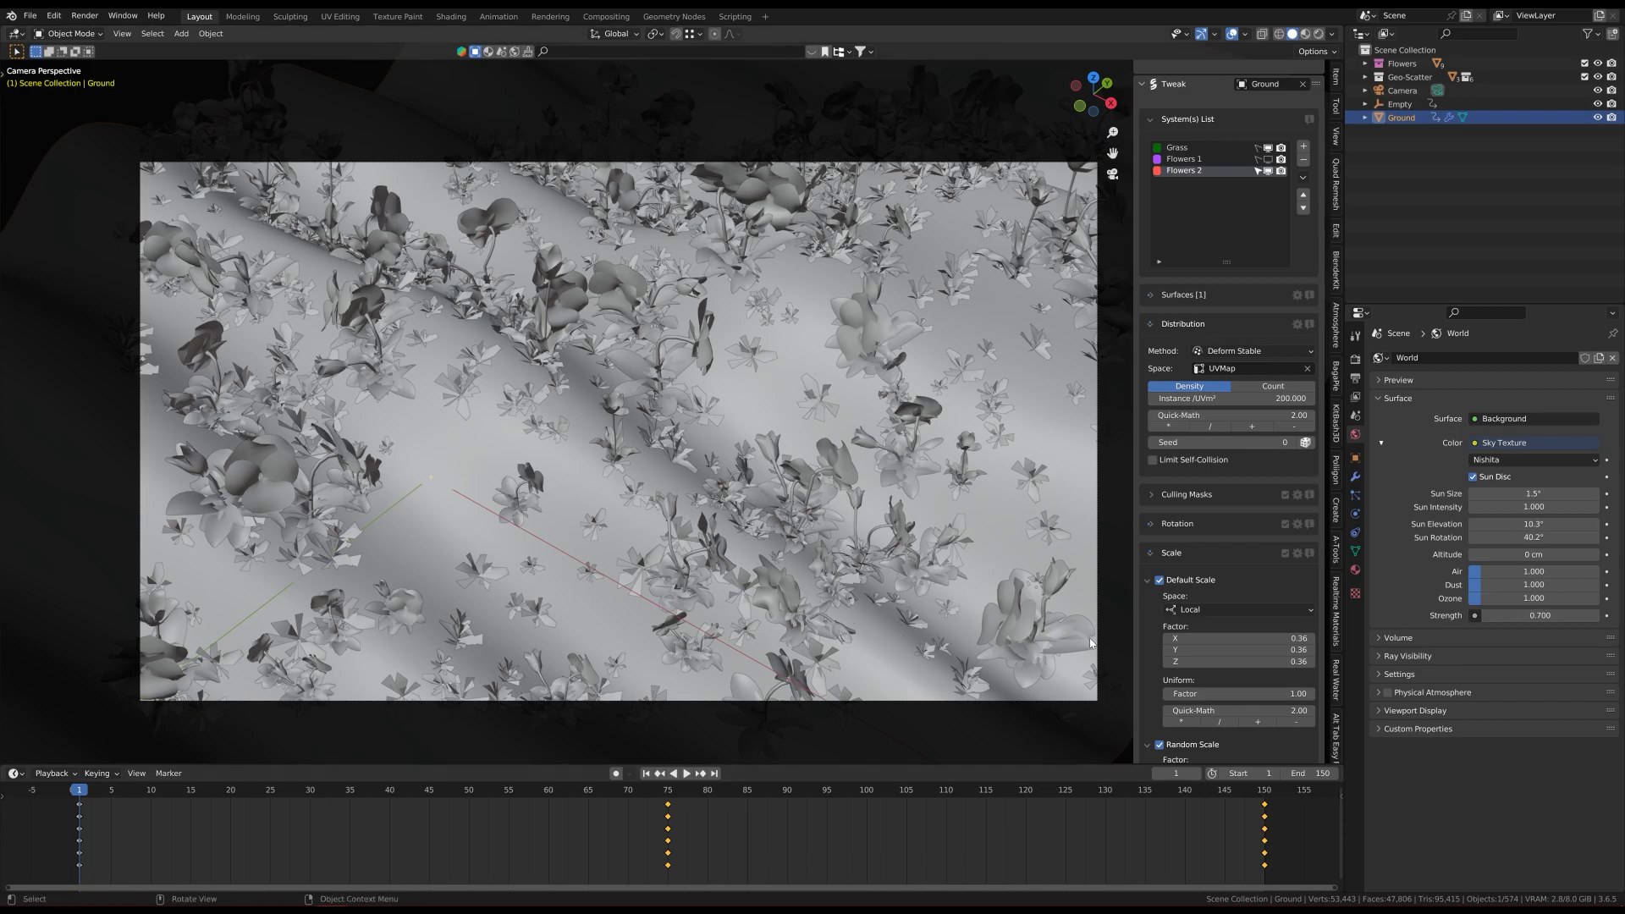
Step: Enable Shrink for Flowers 2, set its X, Y and Z factors to 0 and insert a keyframe at frame 1
scroll(1196, 525, "down", 8)
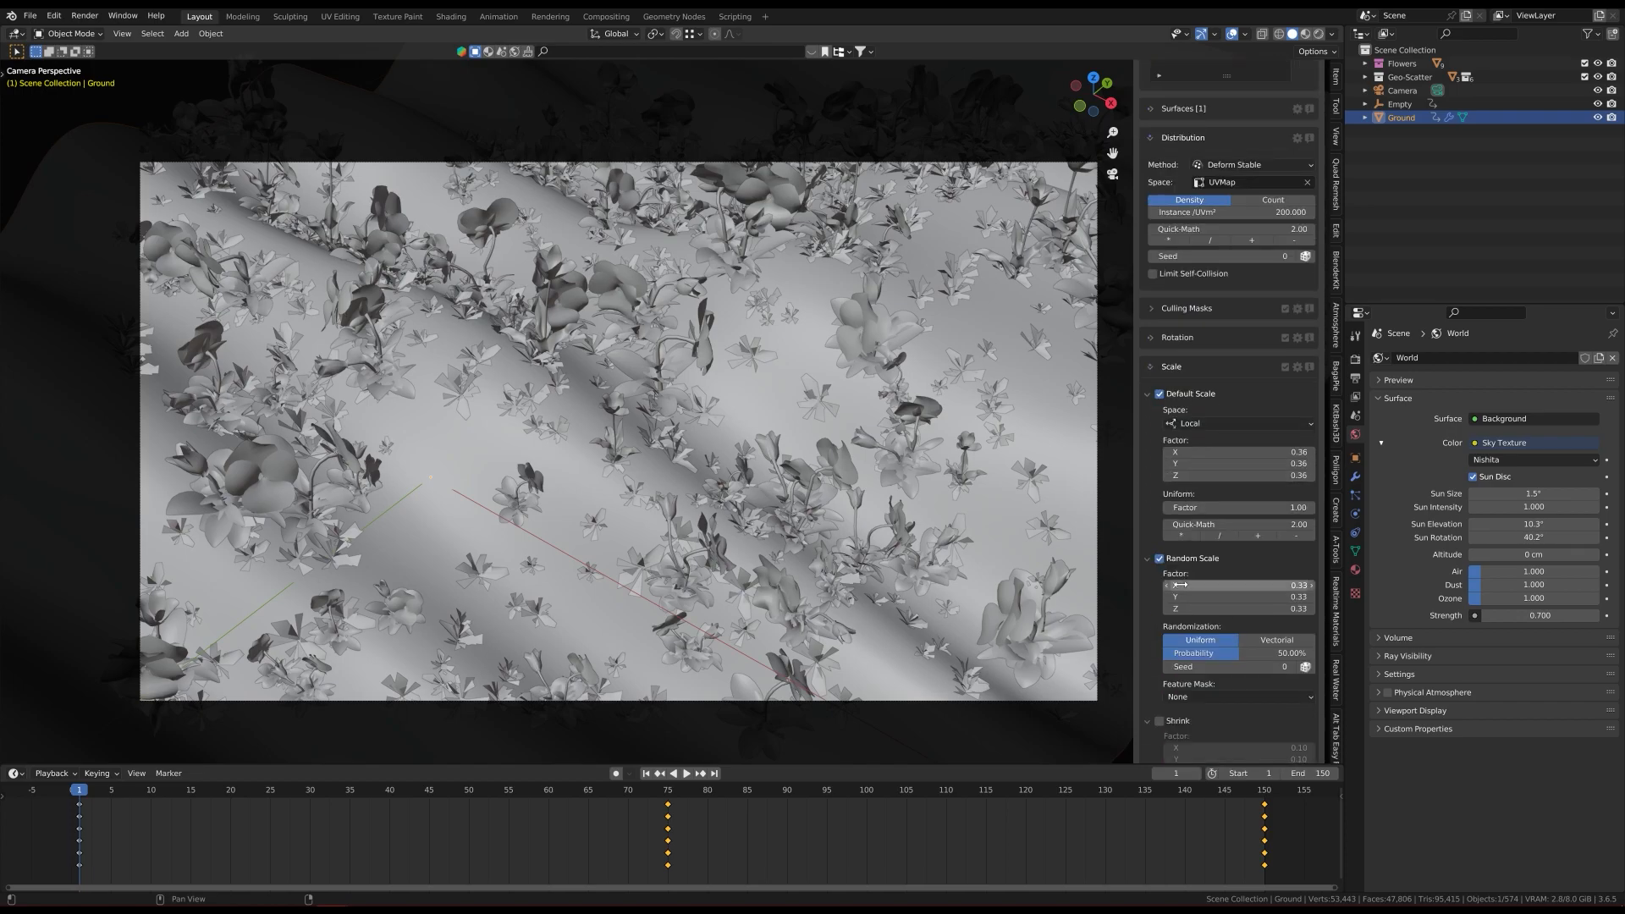
scroll(1182, 591, "down", 2)
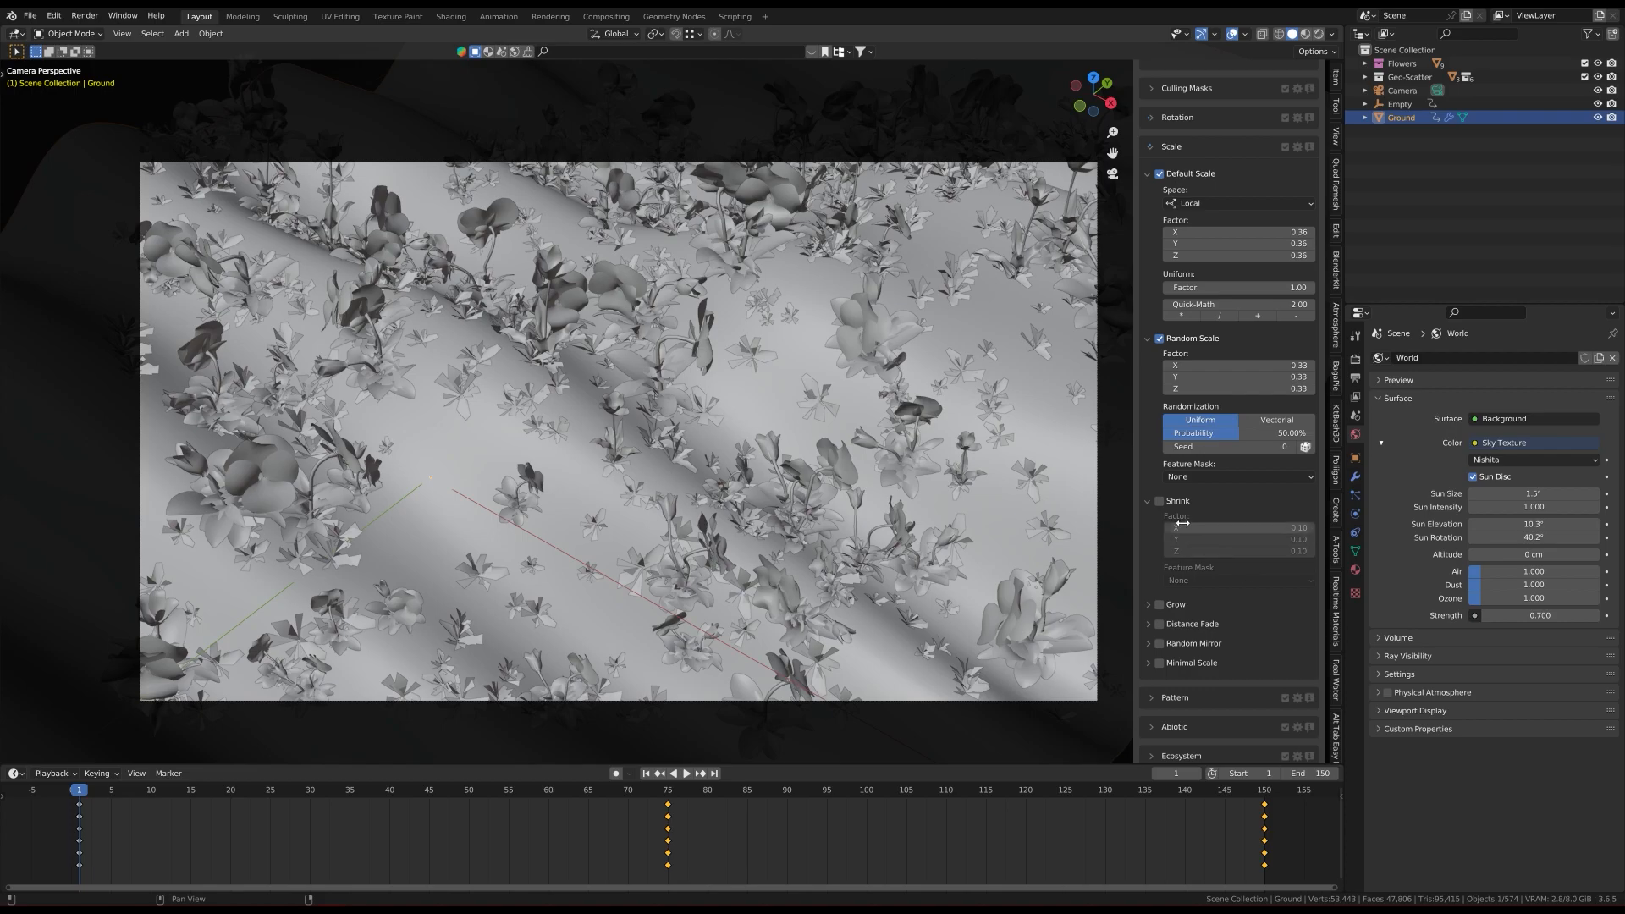
left_click(1160, 502)
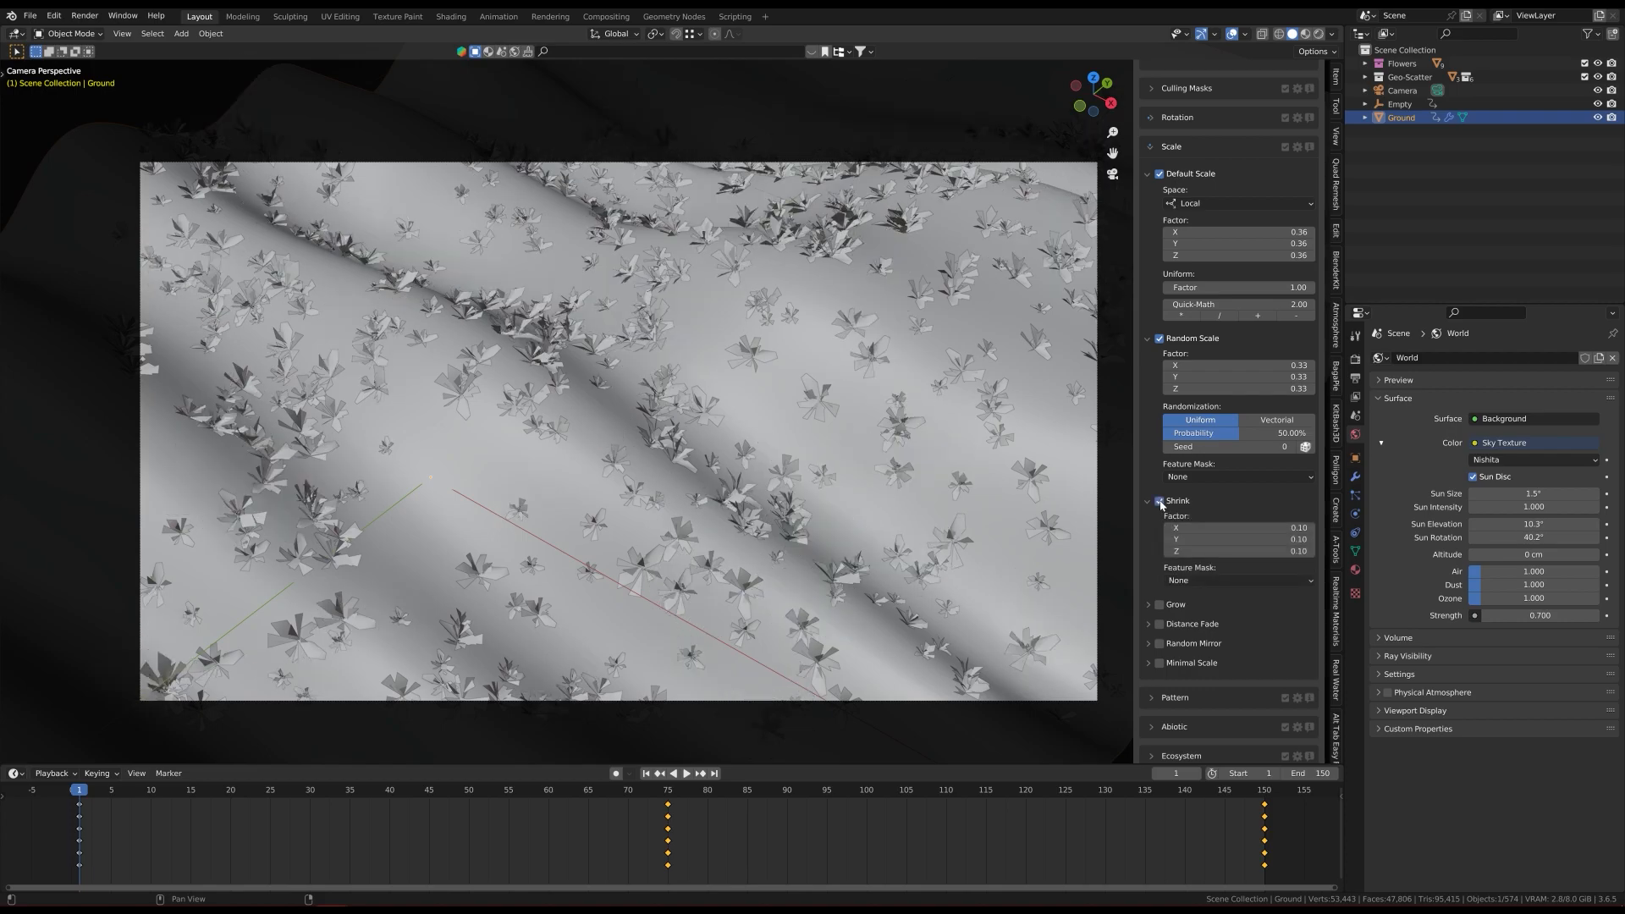
left_click(1263, 528)
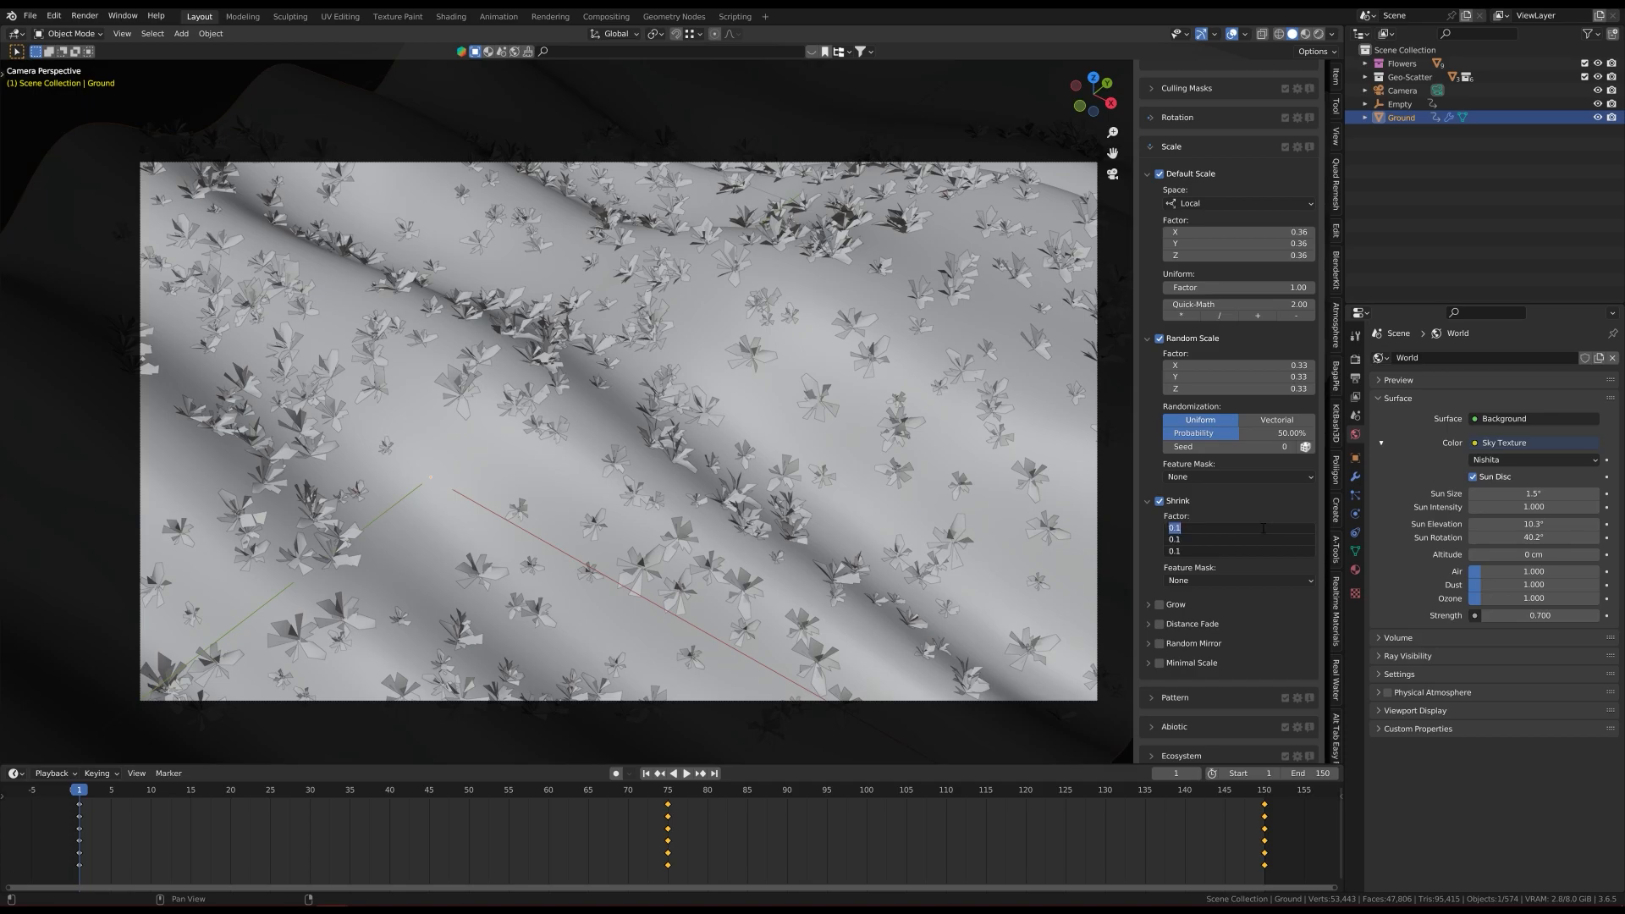
type("0")
key("Return")
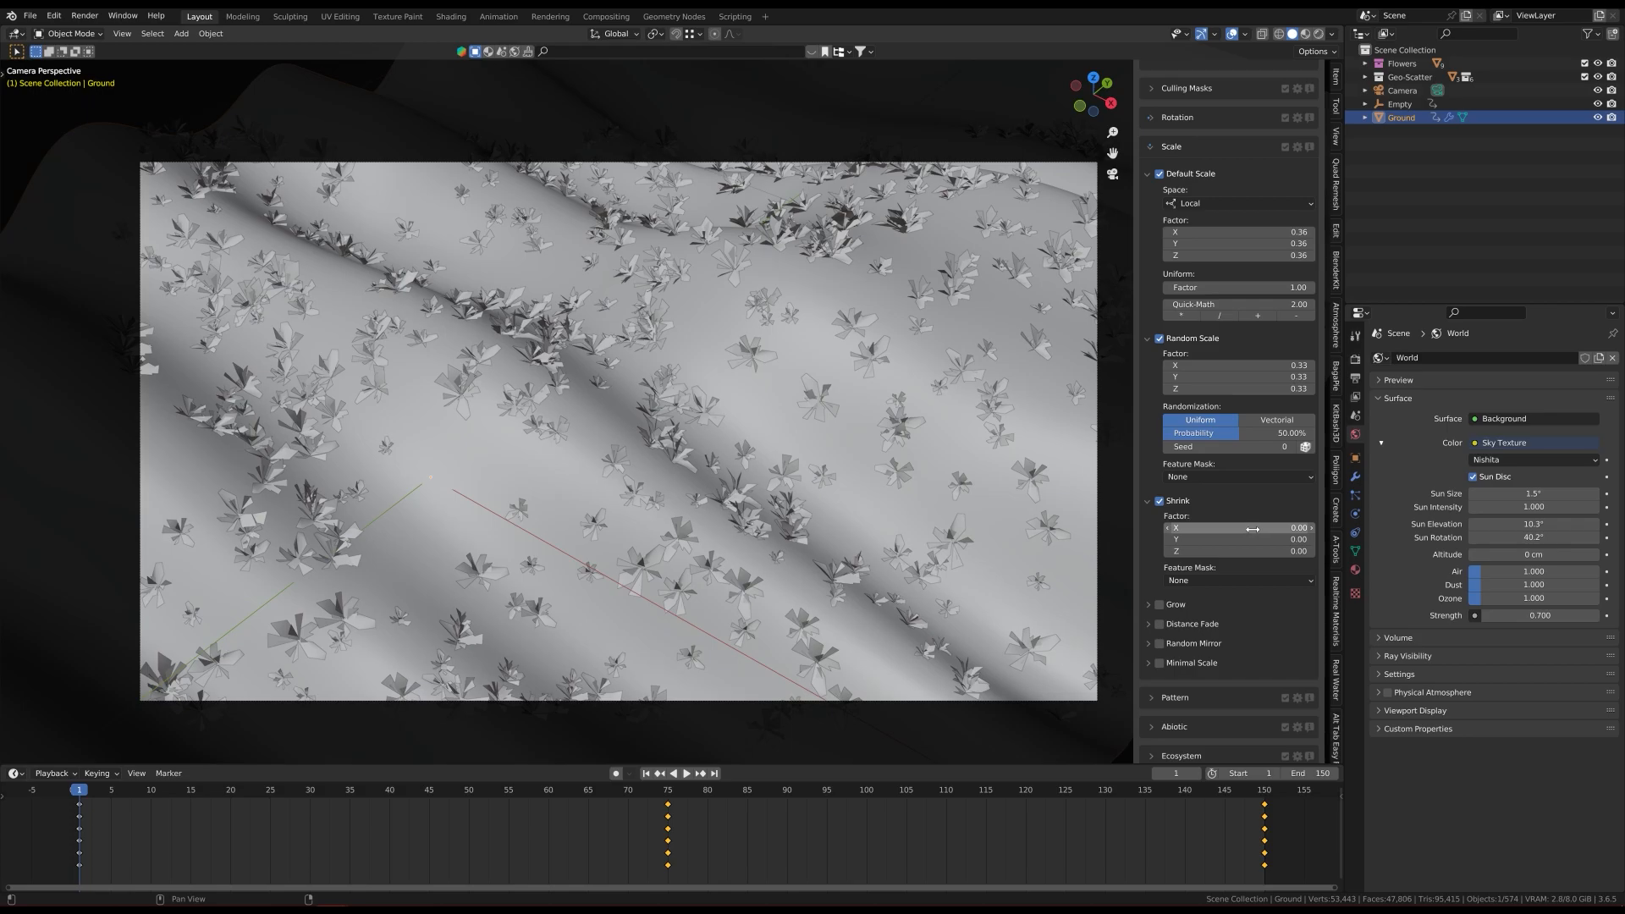
key("i")
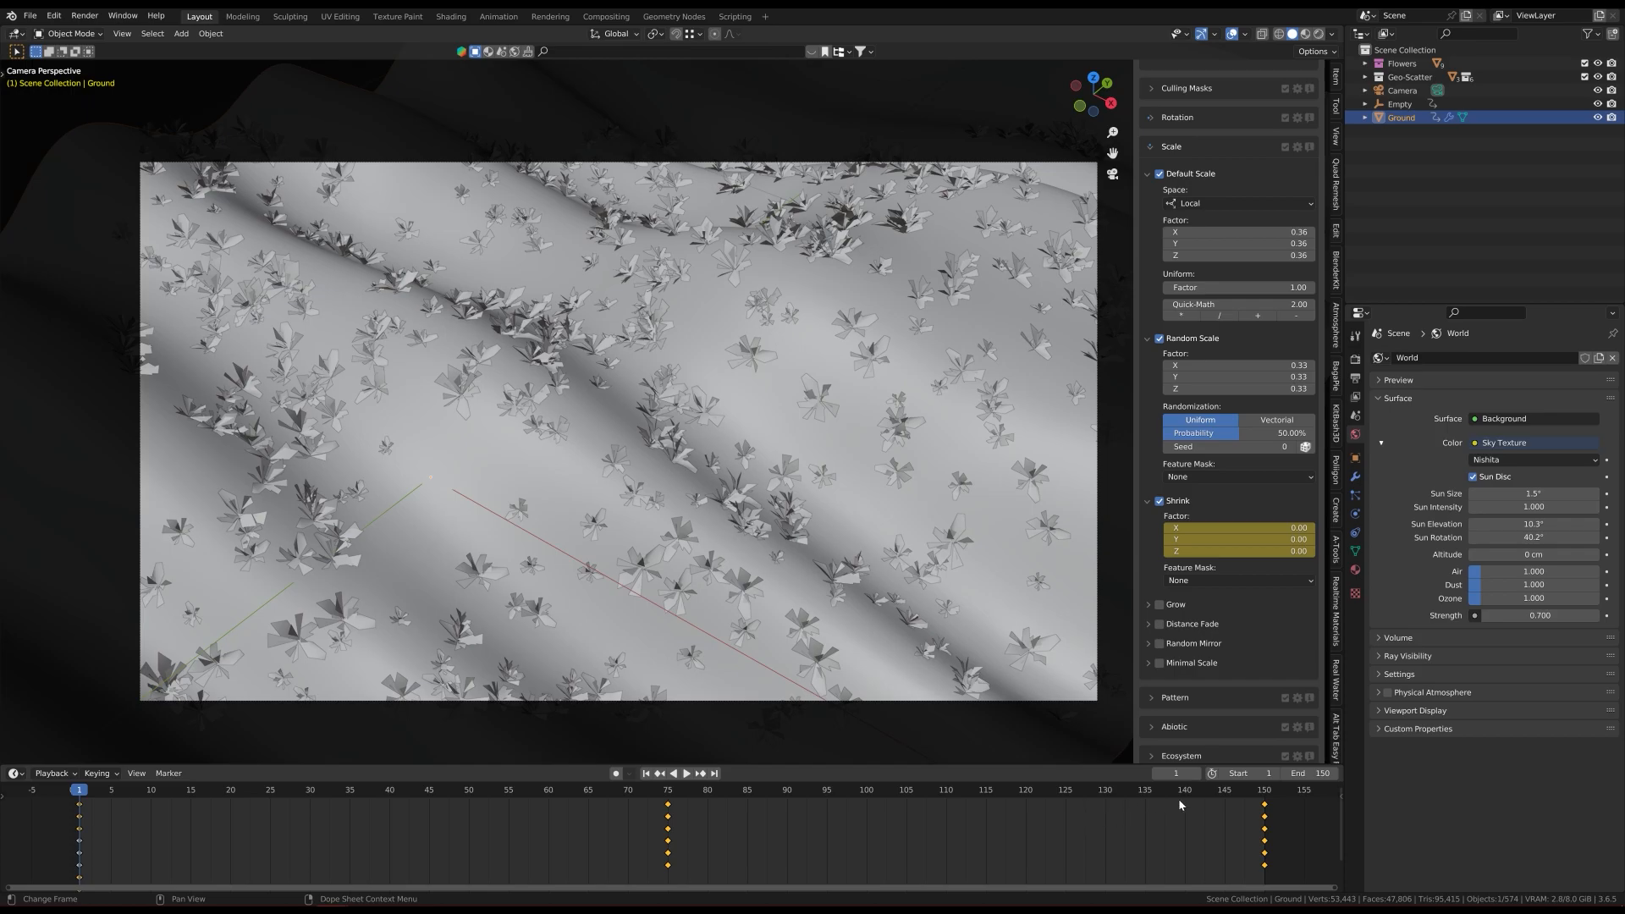
Step: At frame 150, set the Flowers 2 Shrink factor to 1 on X, Y and Z and insert a keyframe
left_click(1264, 791)
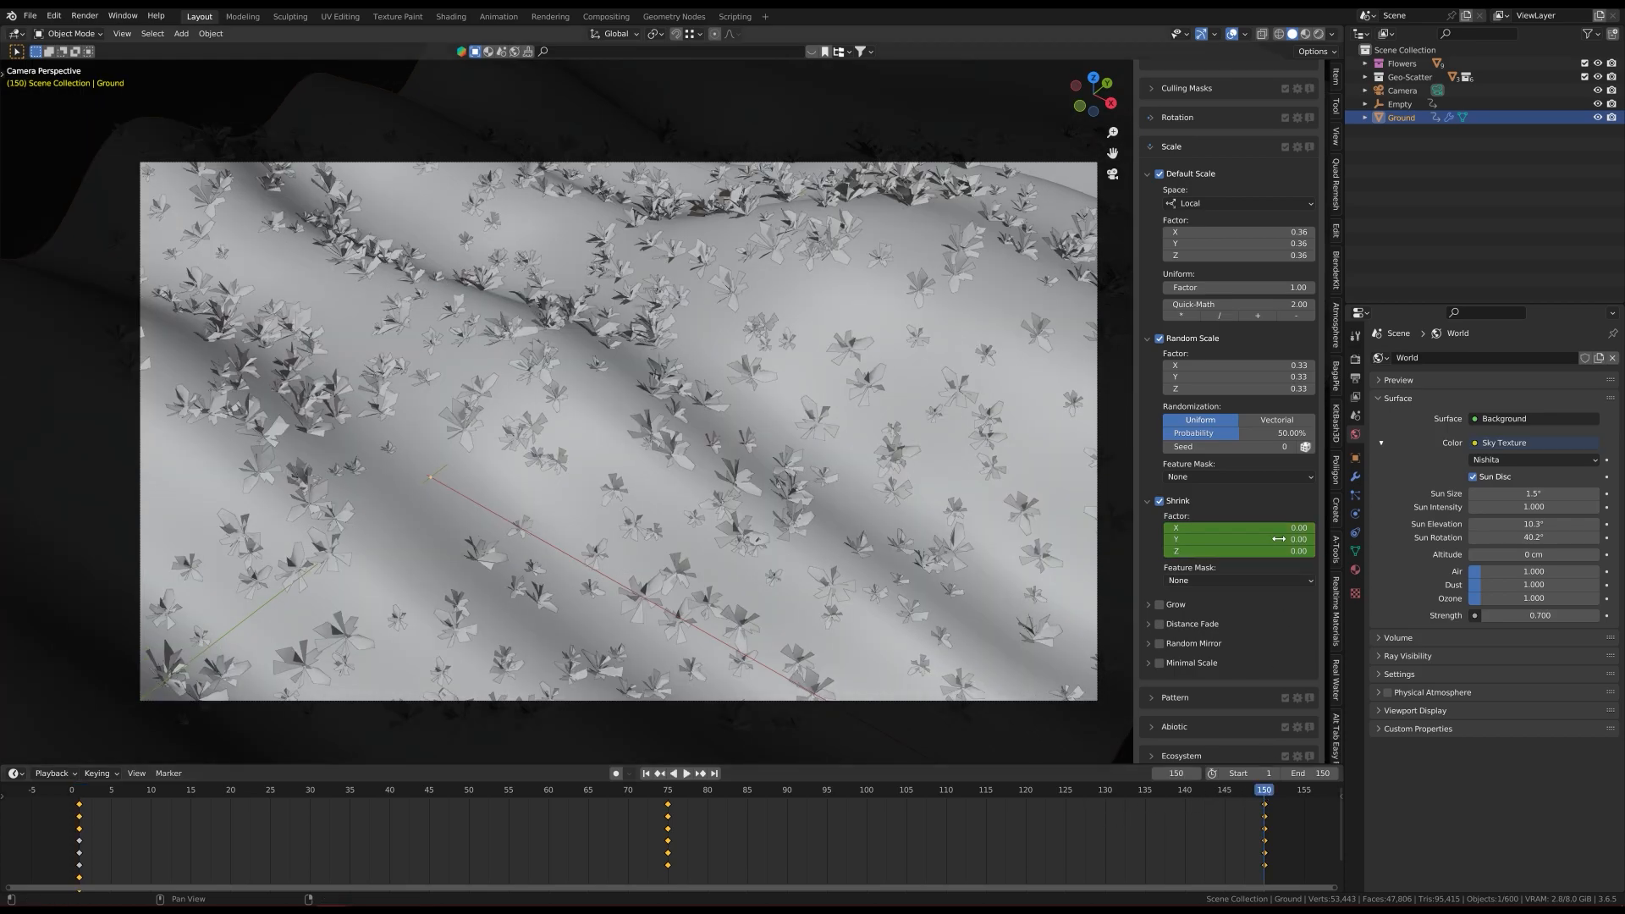
left_click_drag(1280, 529, 1280, 551)
type("1")
key("Return")
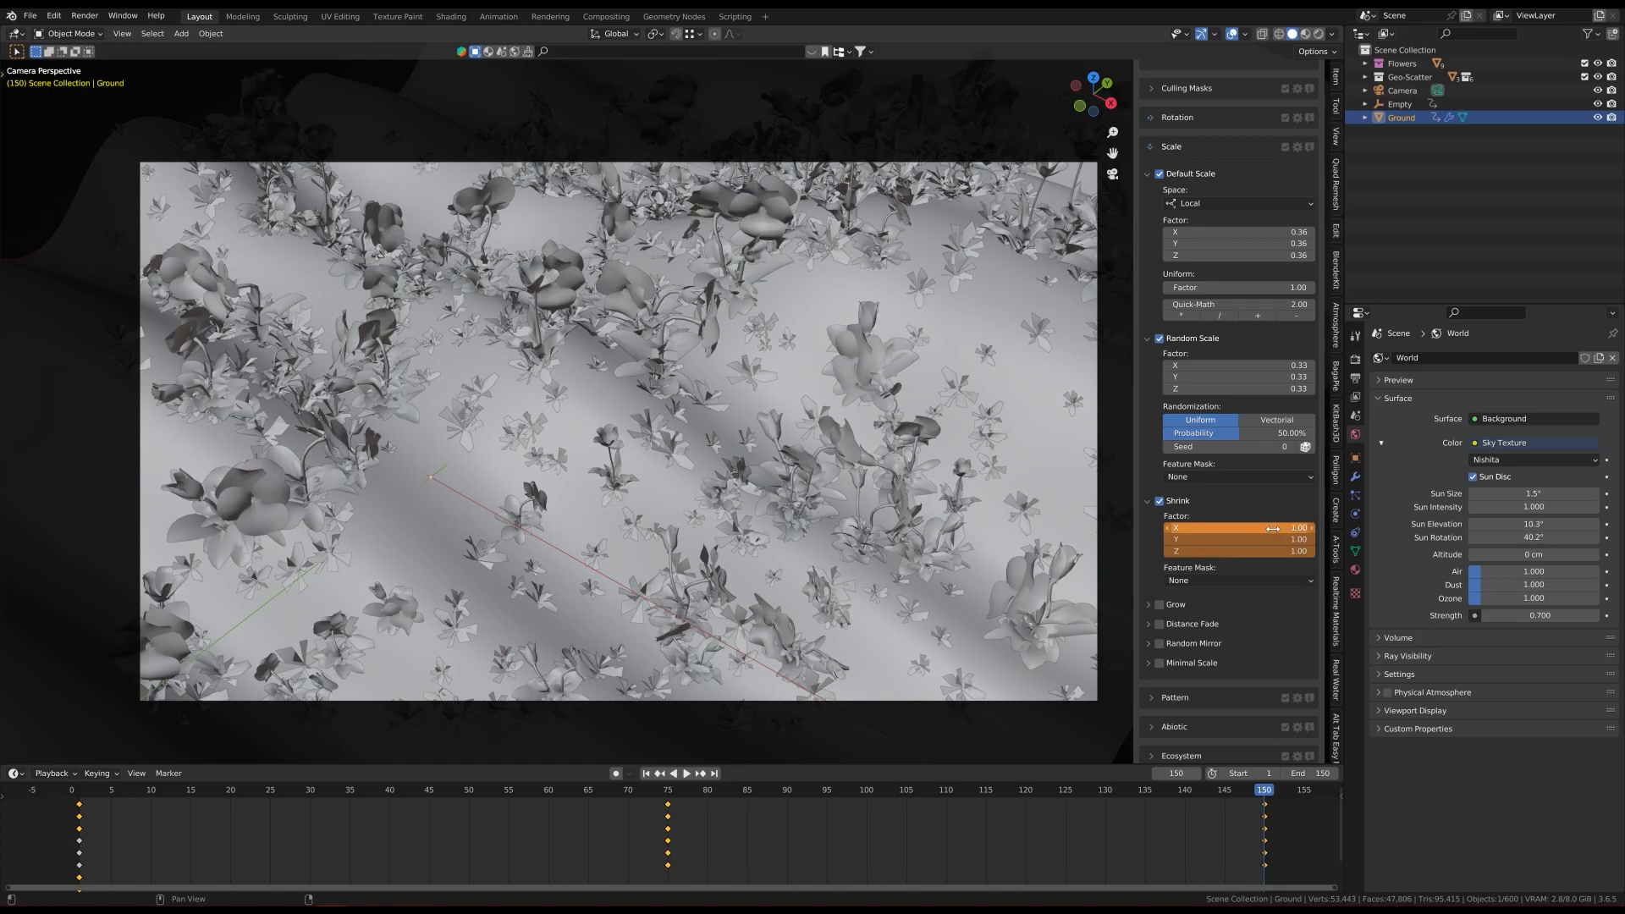
key("i")
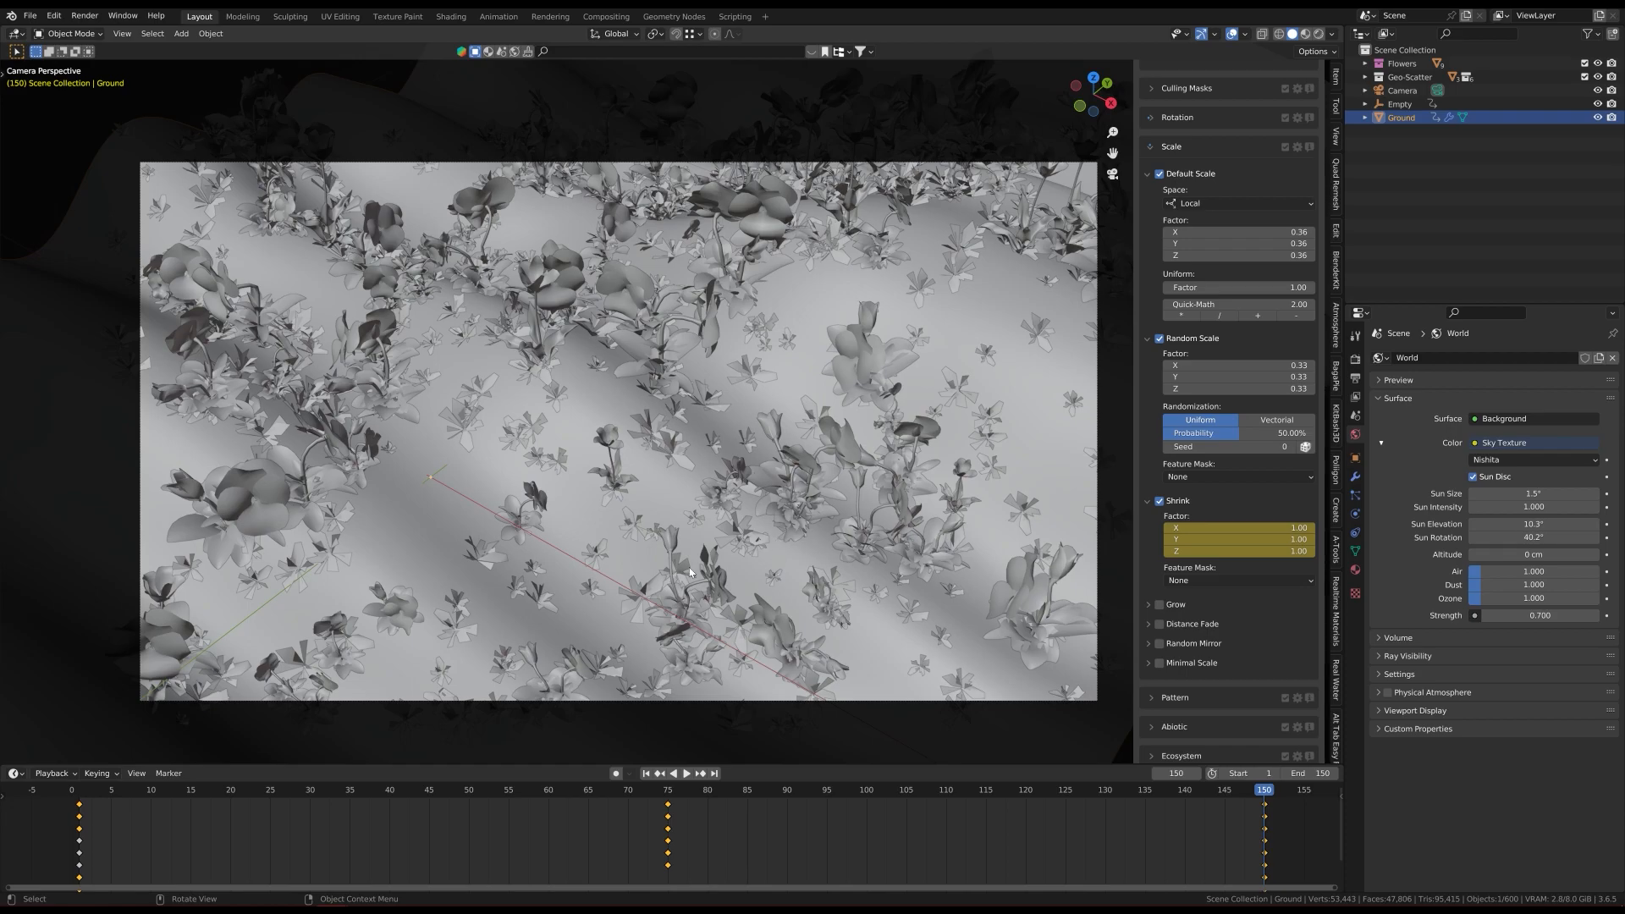
Step: Switch to the Animation workspace, select the three Flowers 2 factor channels and hide the Flowers 1 curves in the Graph Editor
key("space")
left_click(493, 17)
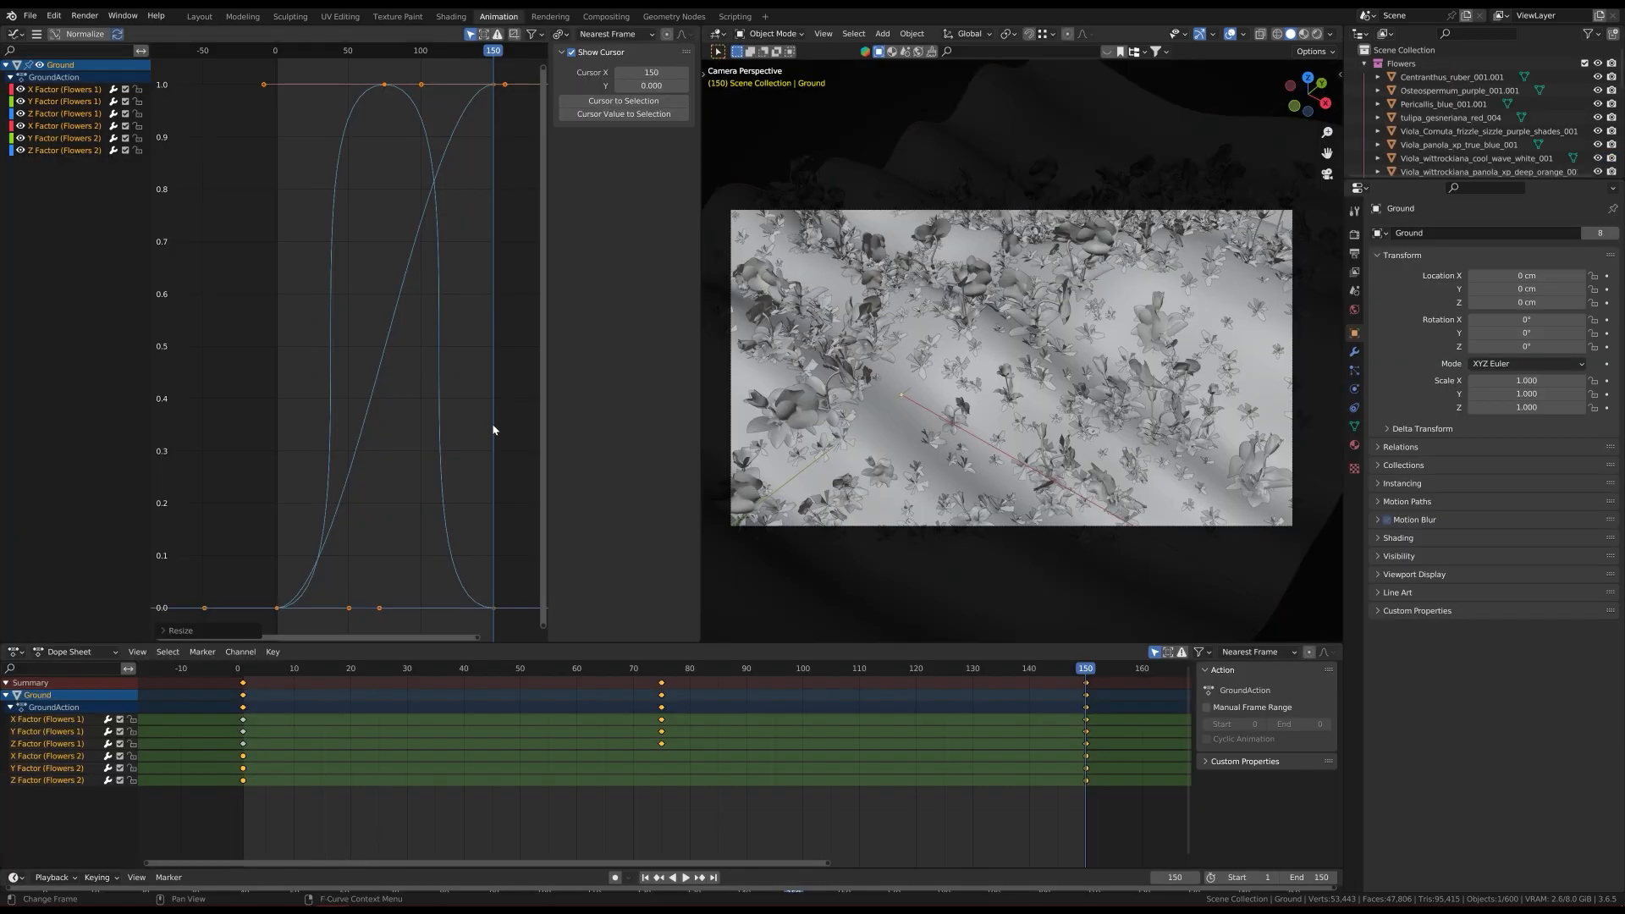
left_click(23, 188)
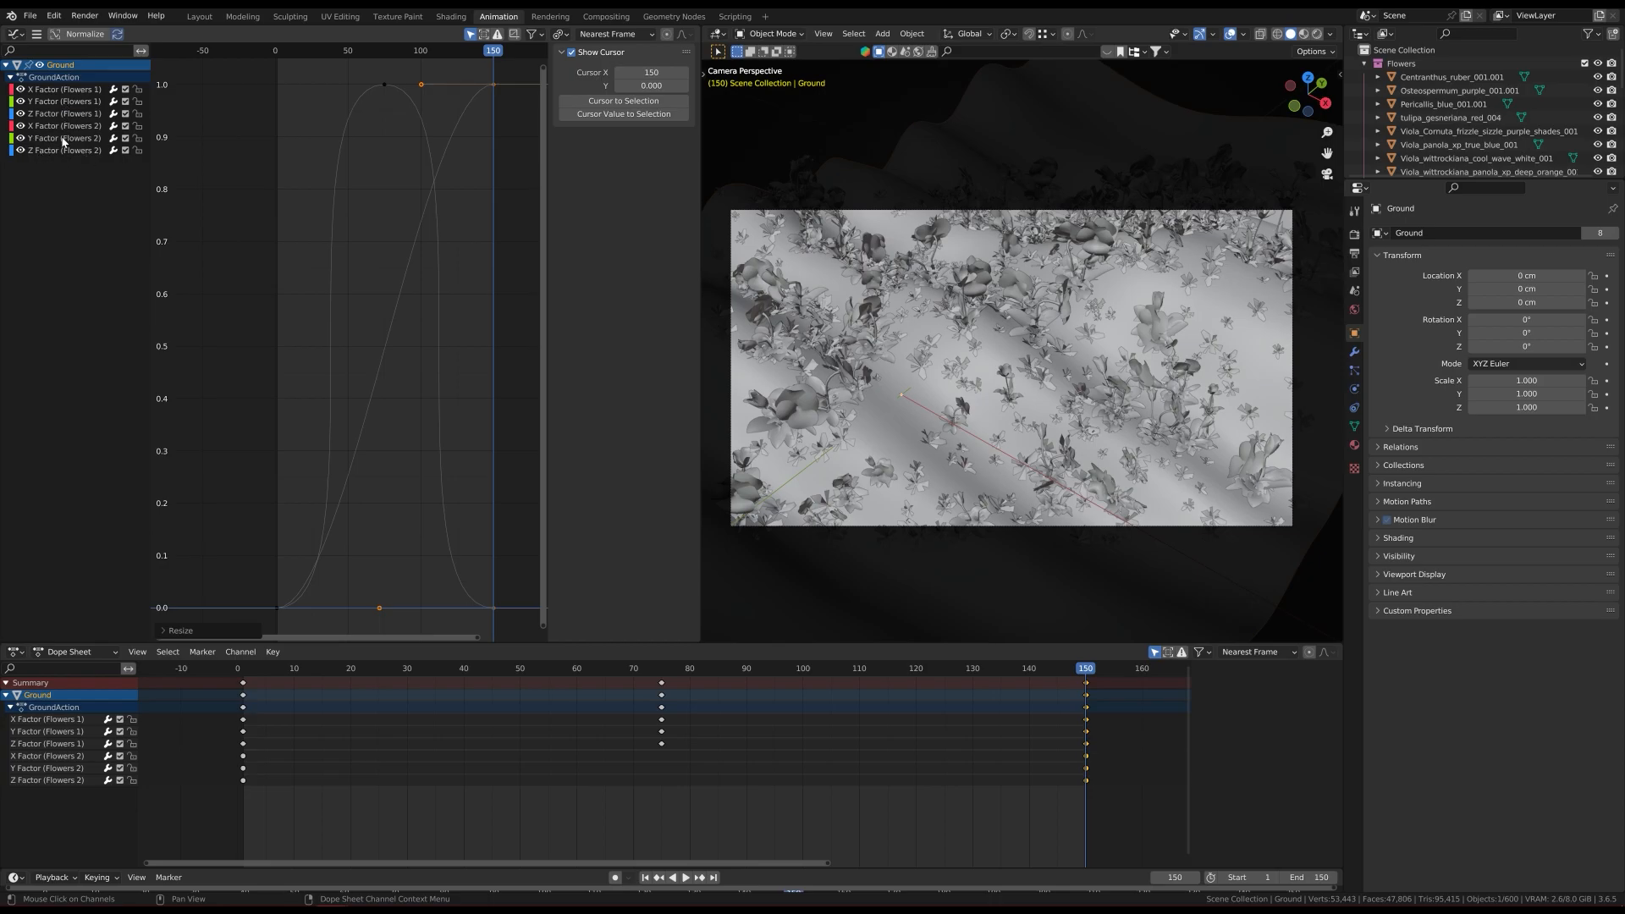
left_click_drag(79, 170, 61, 128)
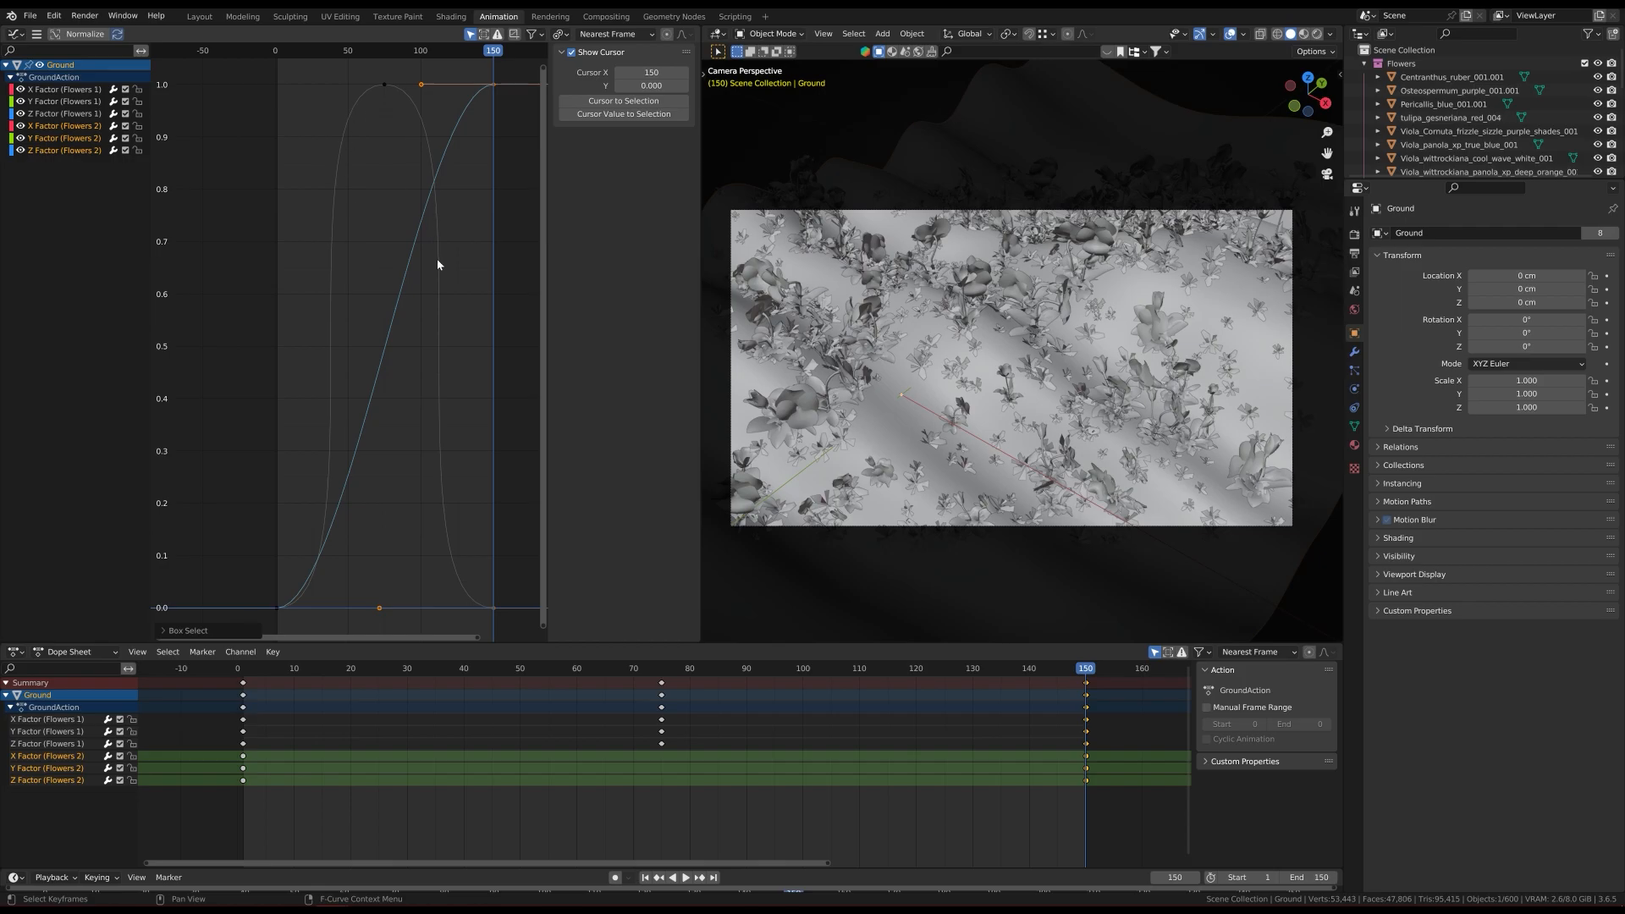
left_click_drag(21, 90, 24, 112)
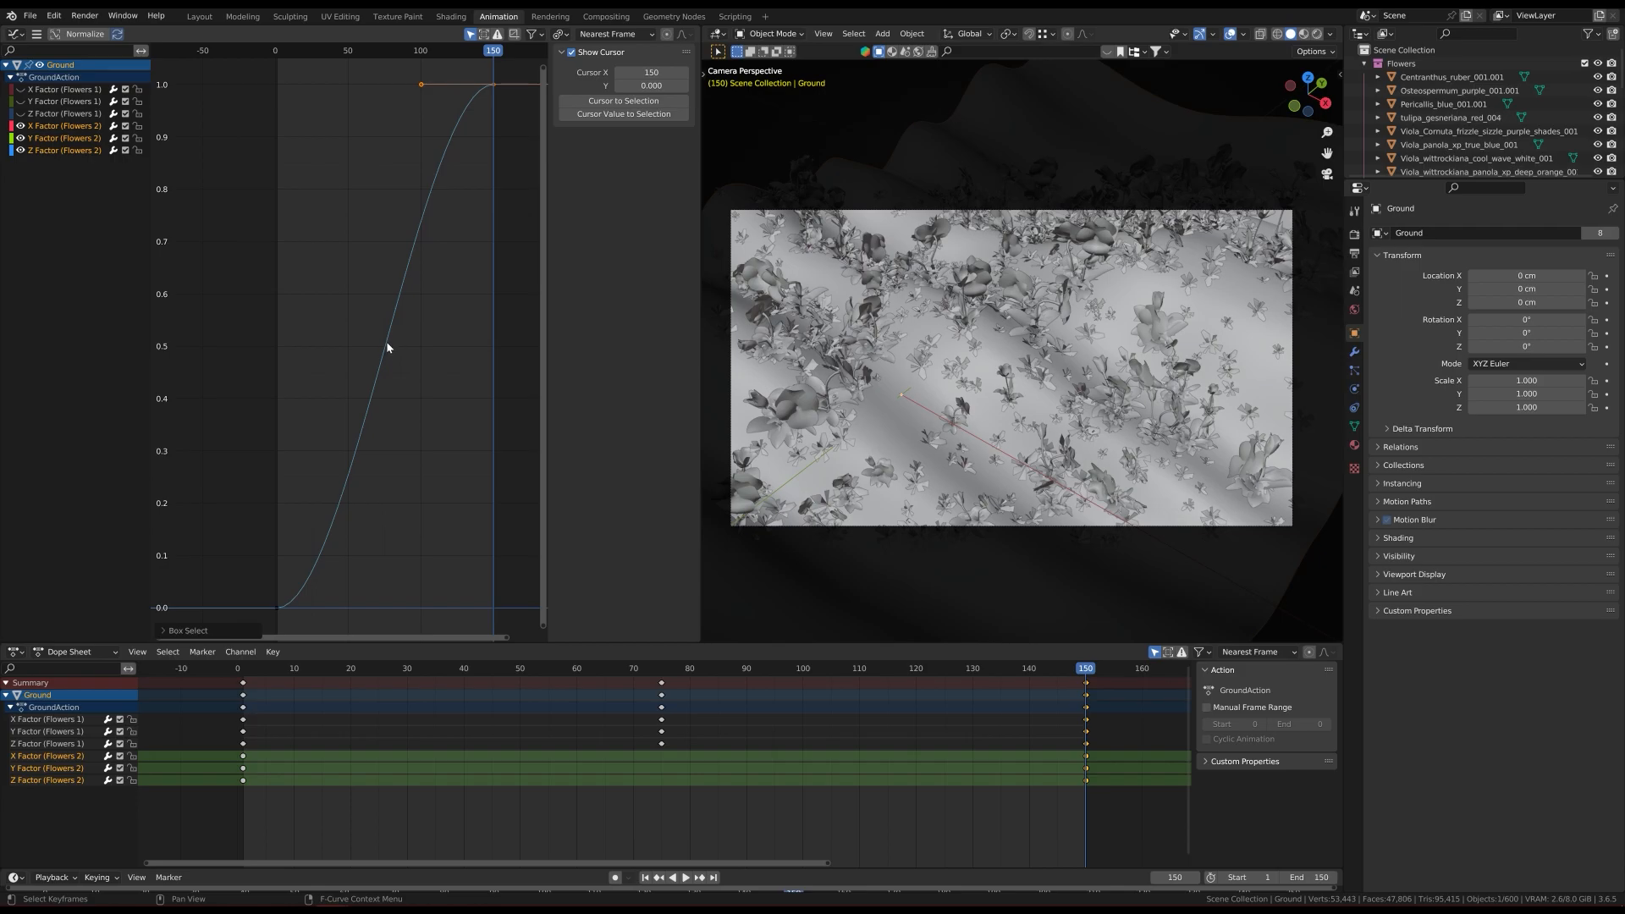
Step: Move the Flowers 2 Shrink keyframes to frames 113 and 118 and fit their curve in the Graph Editor
scroll(386, 342, "right", 2, "ctrl")
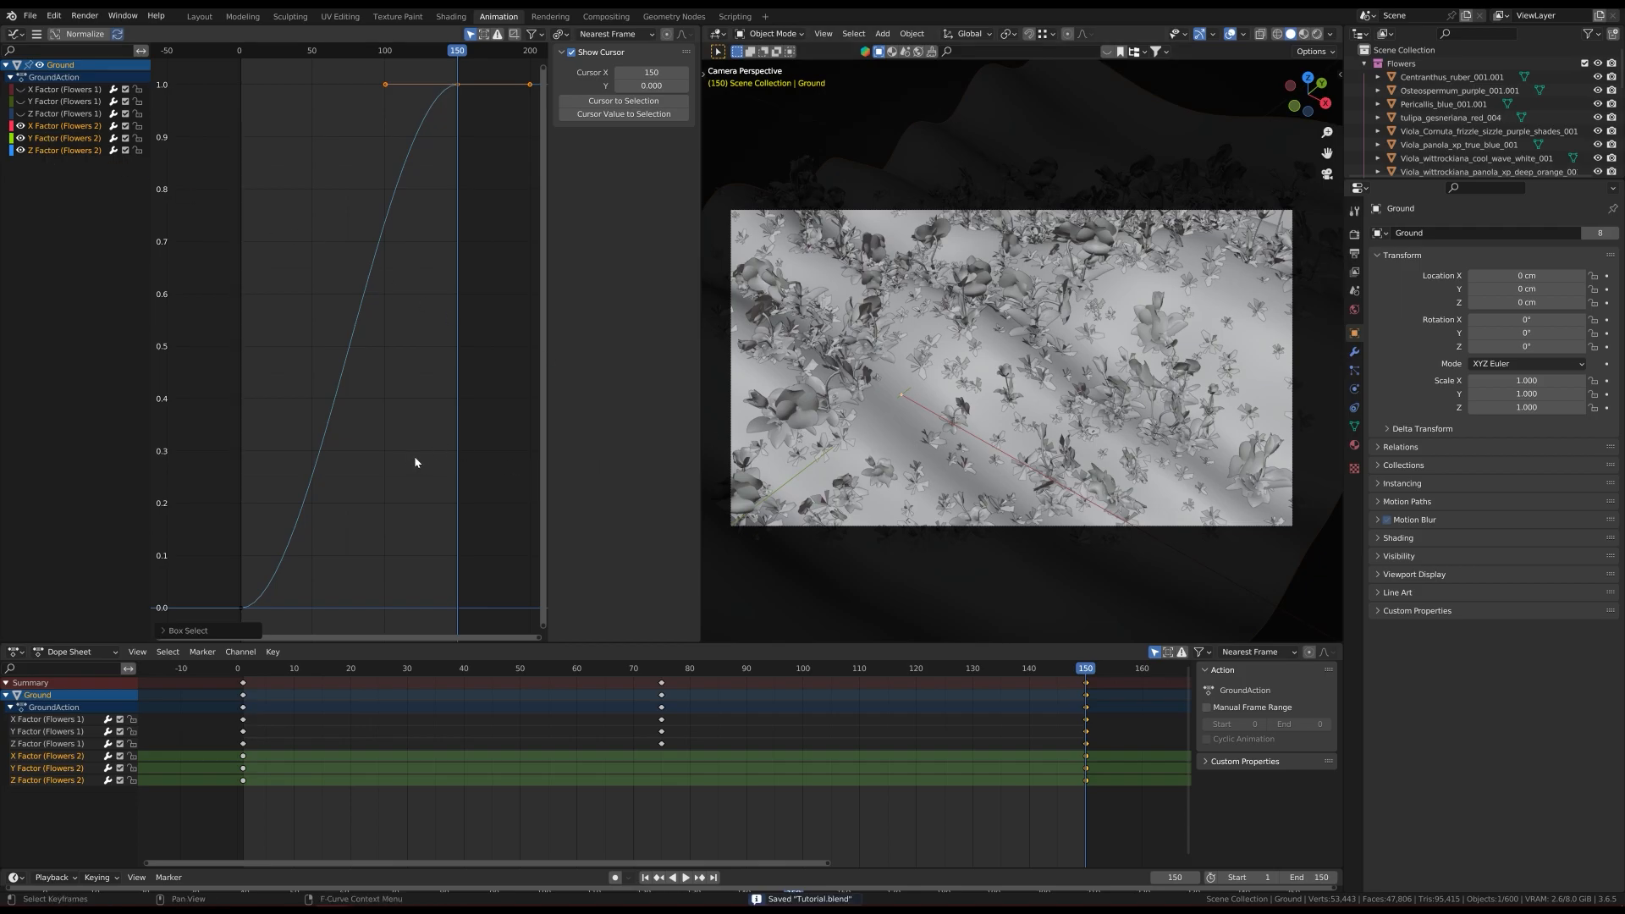
left_click(242, 608, "shift")
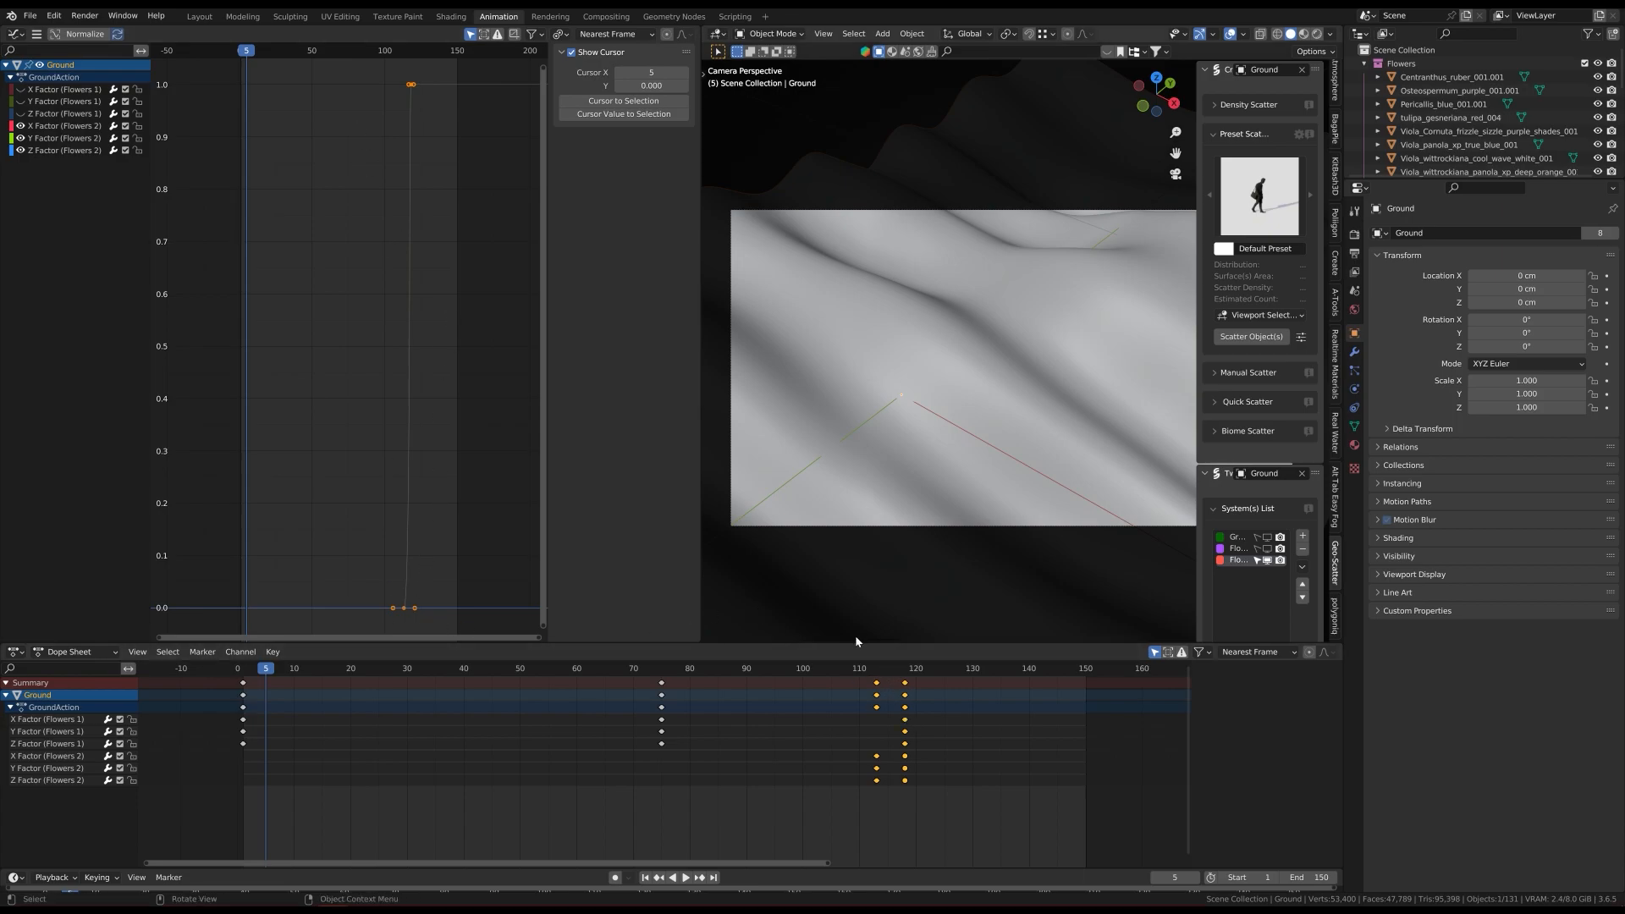
mouse_move(904, 405)
middle_mouse_down("ctrl")
mouse_move(957, 415)
mouse_move(927, 440)
mouse_move(924, 424)
middle_mouse_up("ctrl")
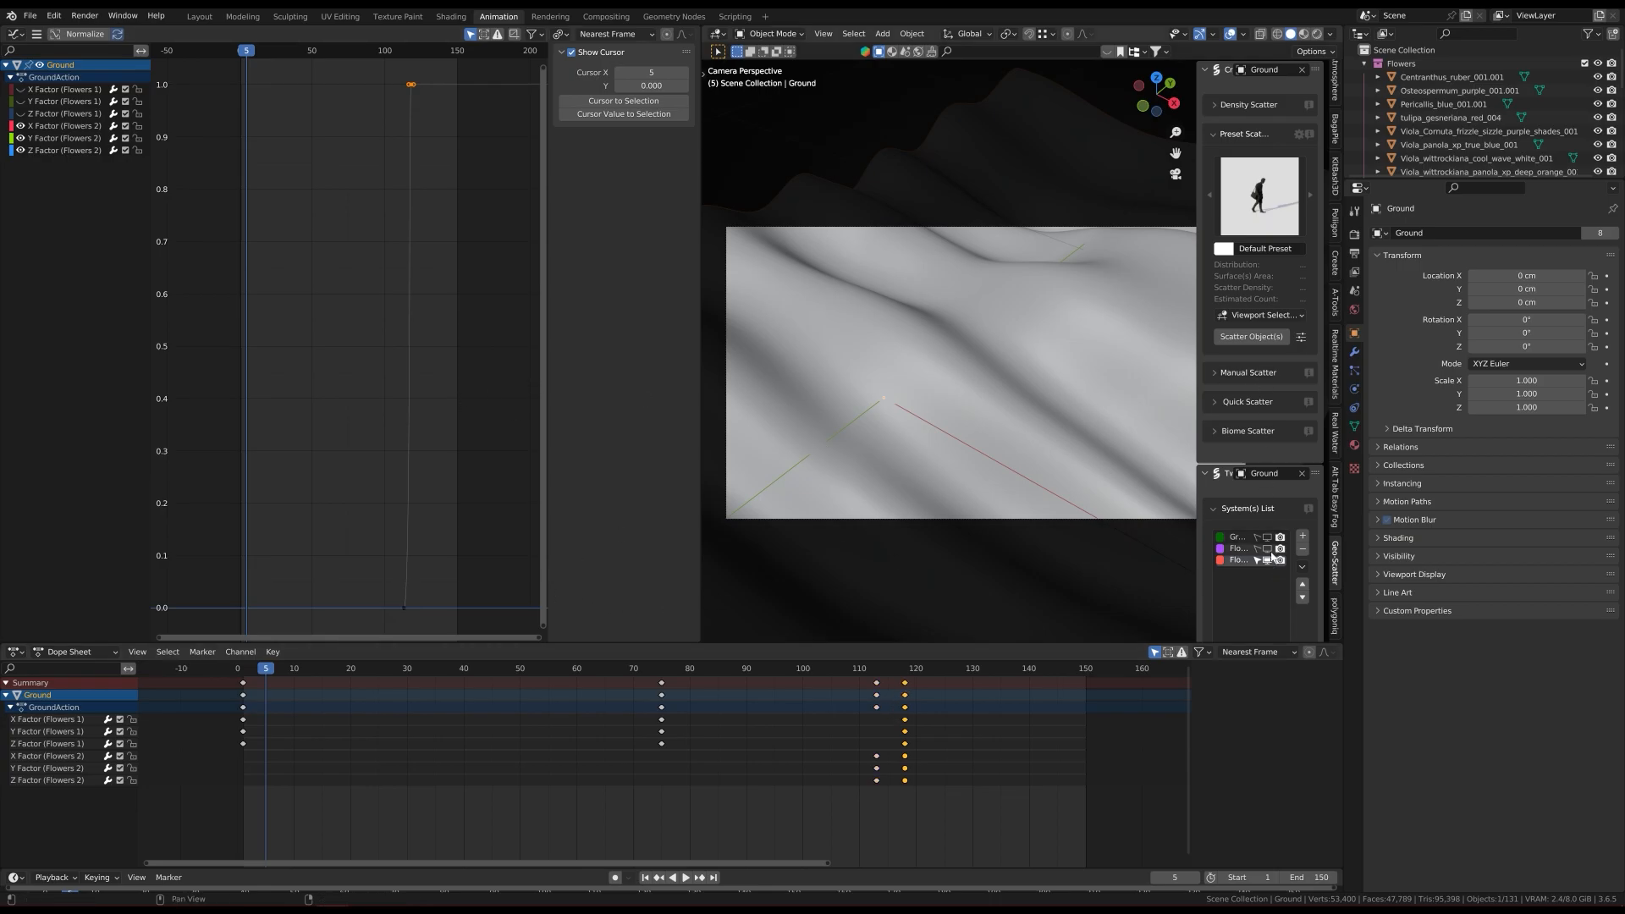
left_click_drag(1198, 568, 1141, 567)
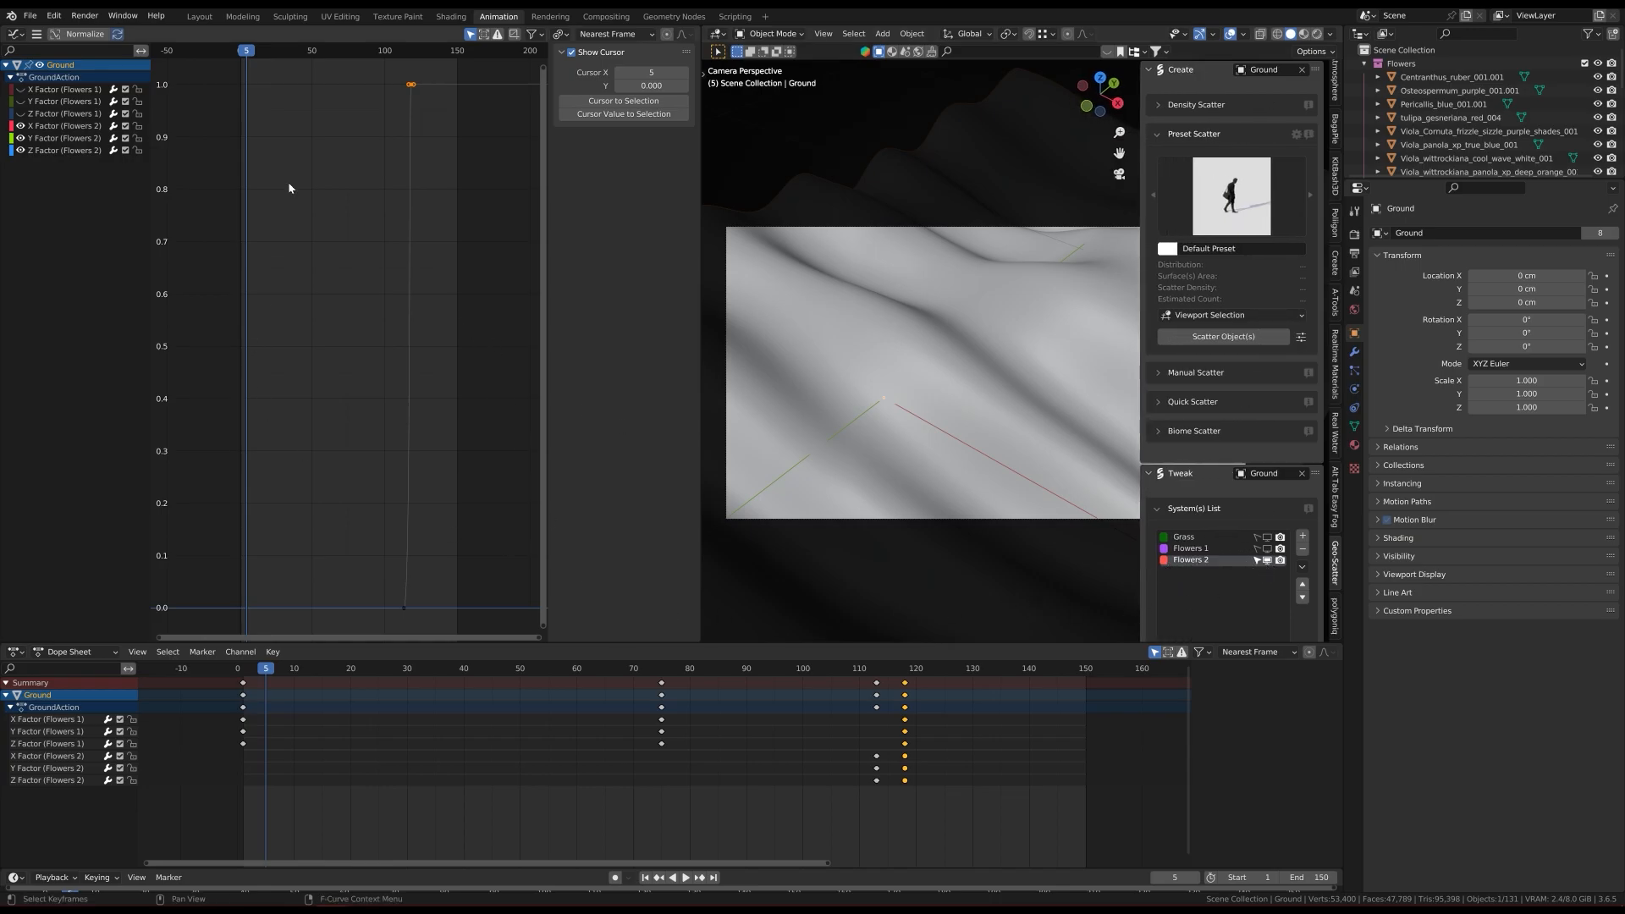
key("Home")
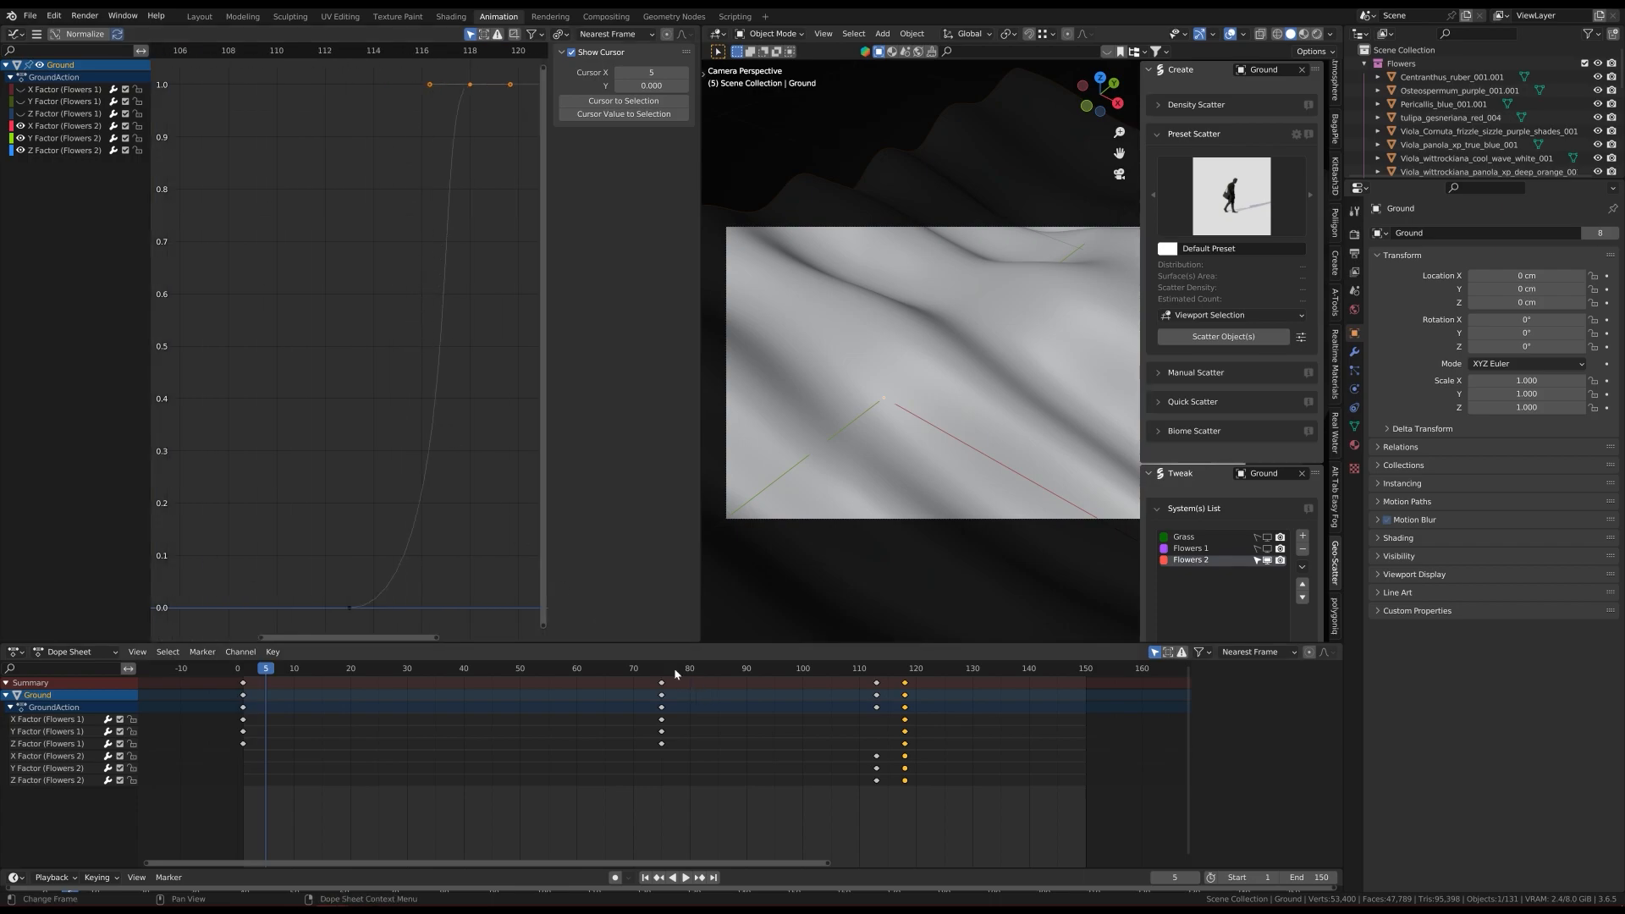
Step: Examine how Flowers 2 grow between their two keyframes at frames 115 and 118
left_click(876, 701)
left_click_drag(863, 669, 887, 669)
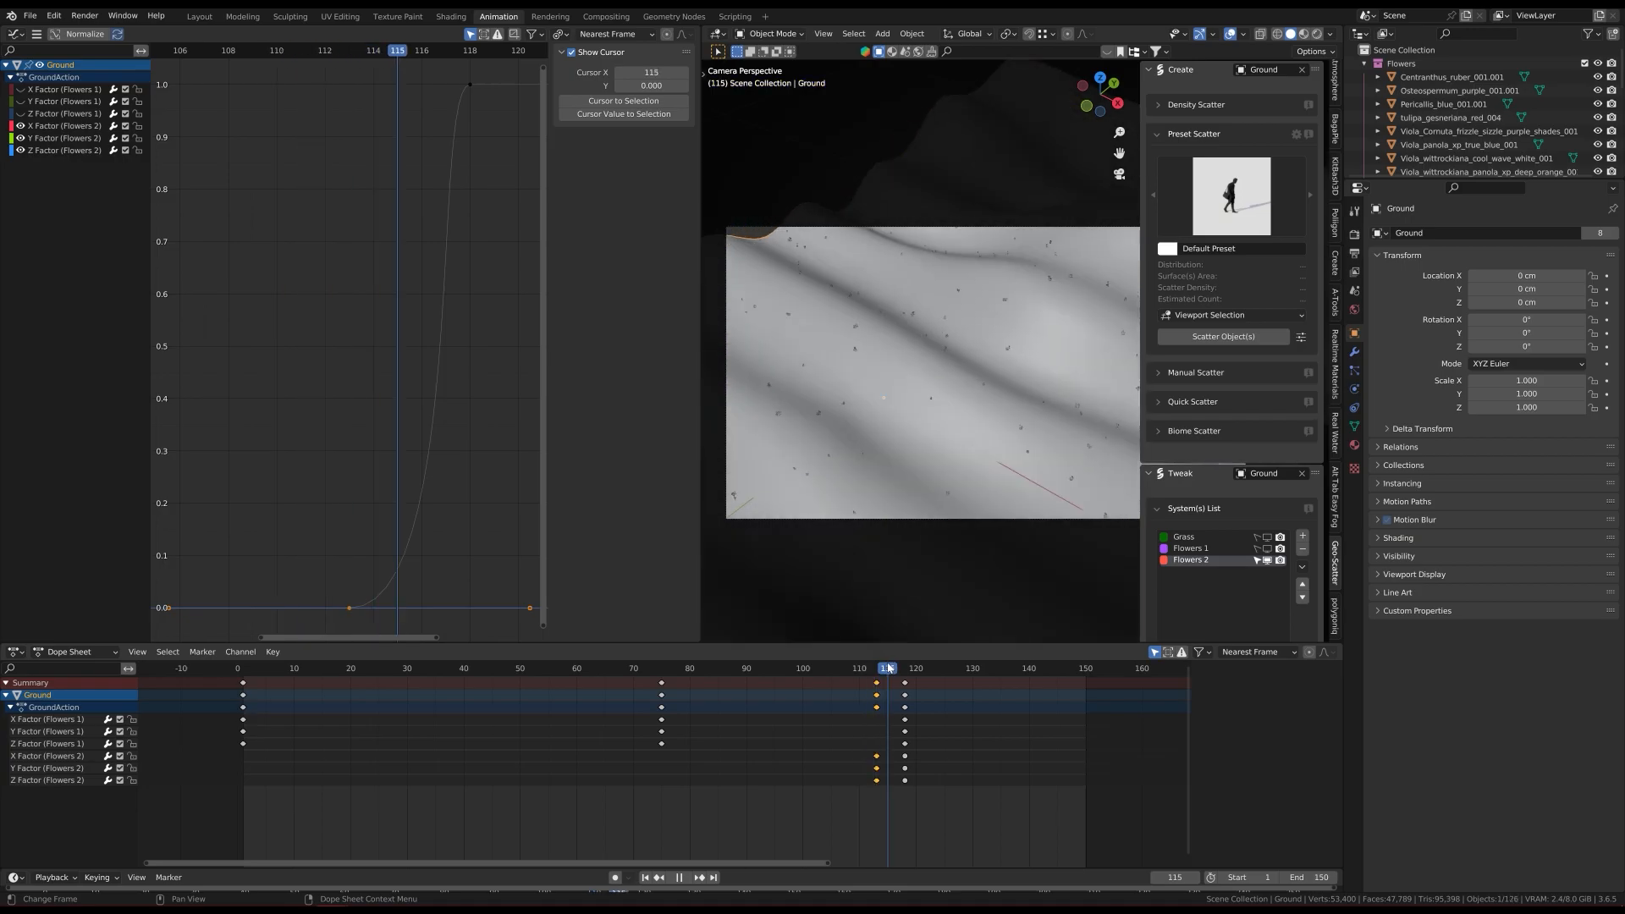
scroll(857, 364, "up", 4)
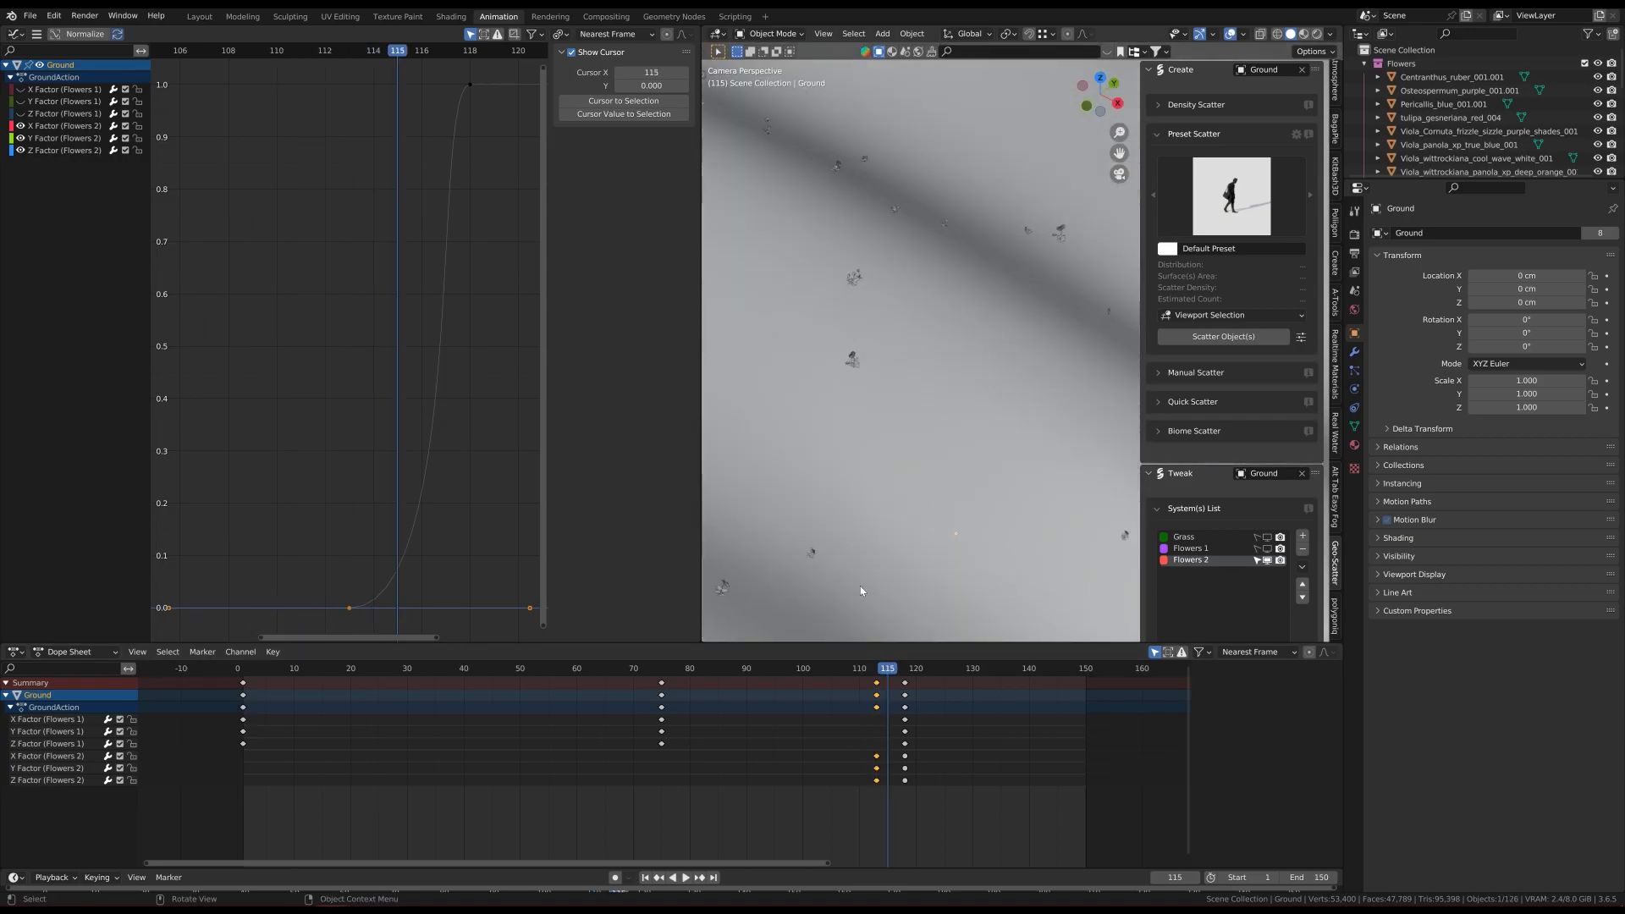
left_click(905, 683)
key("space")
key("space")
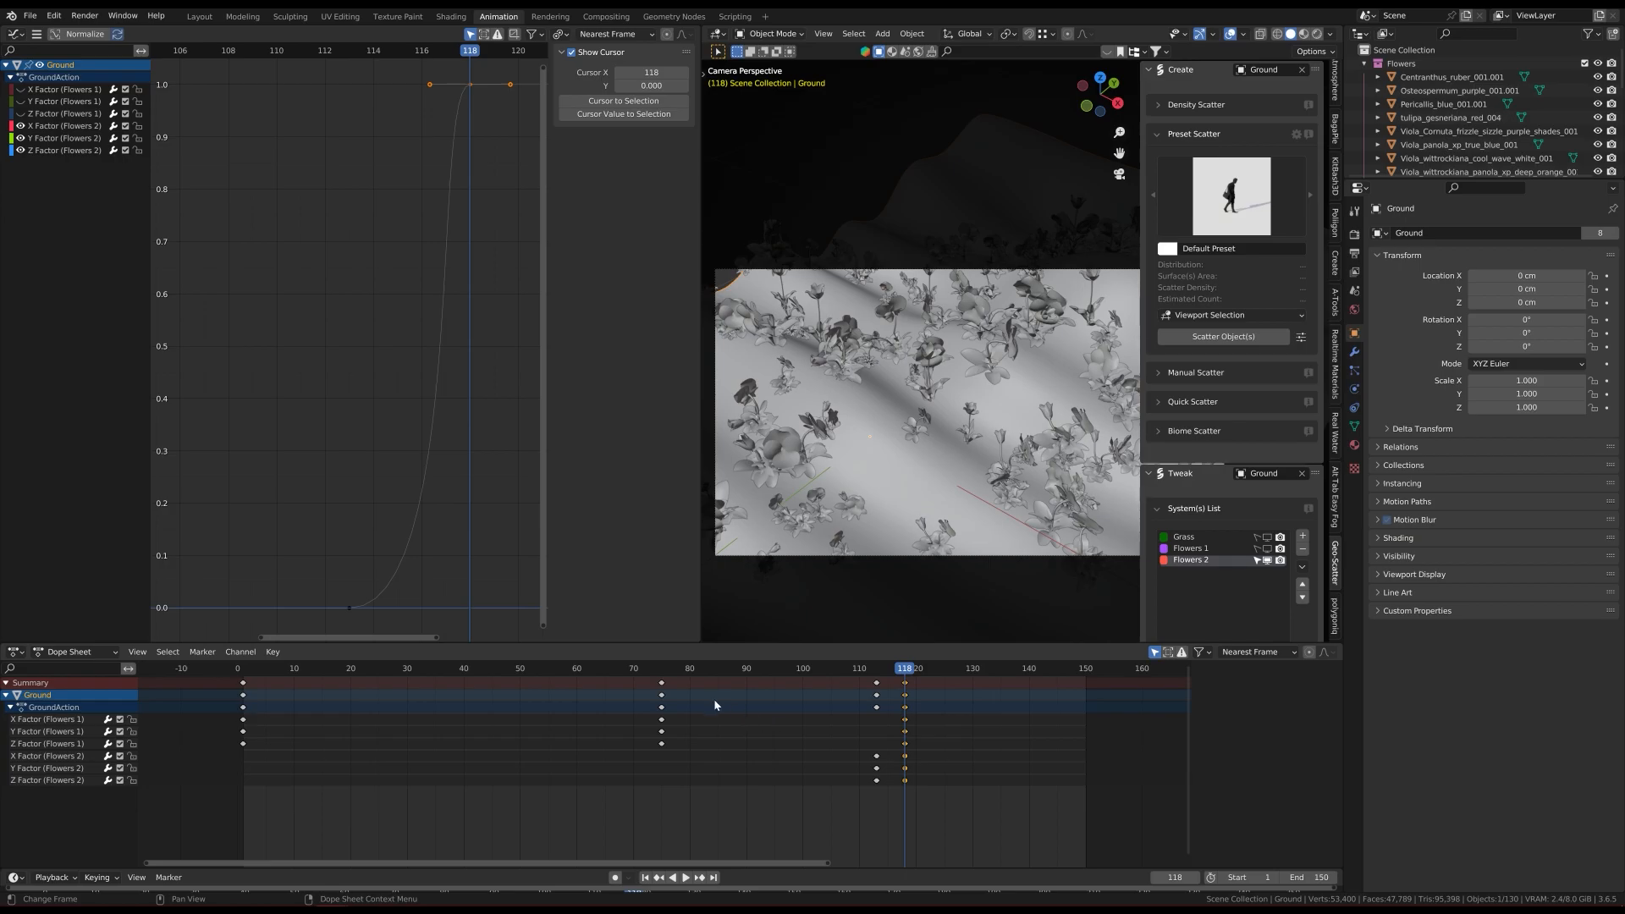
Step: Play the animation from about frame 84 to watch the quick Flowers 2 growth and stop at frame 137
left_click(711, 669)
key("space")
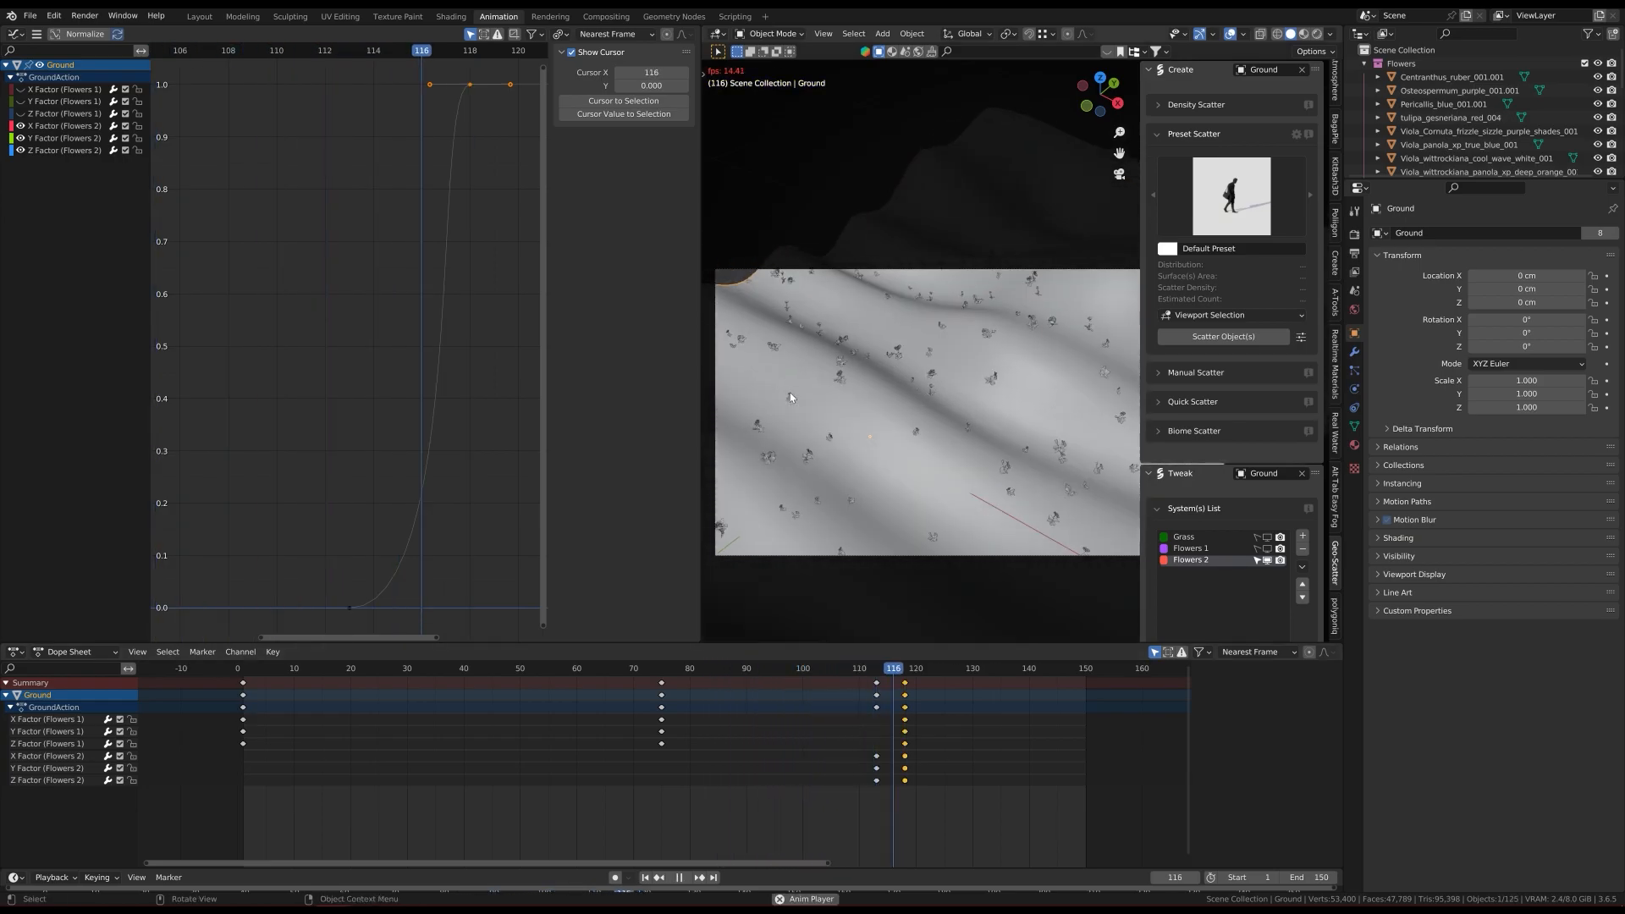
key("space")
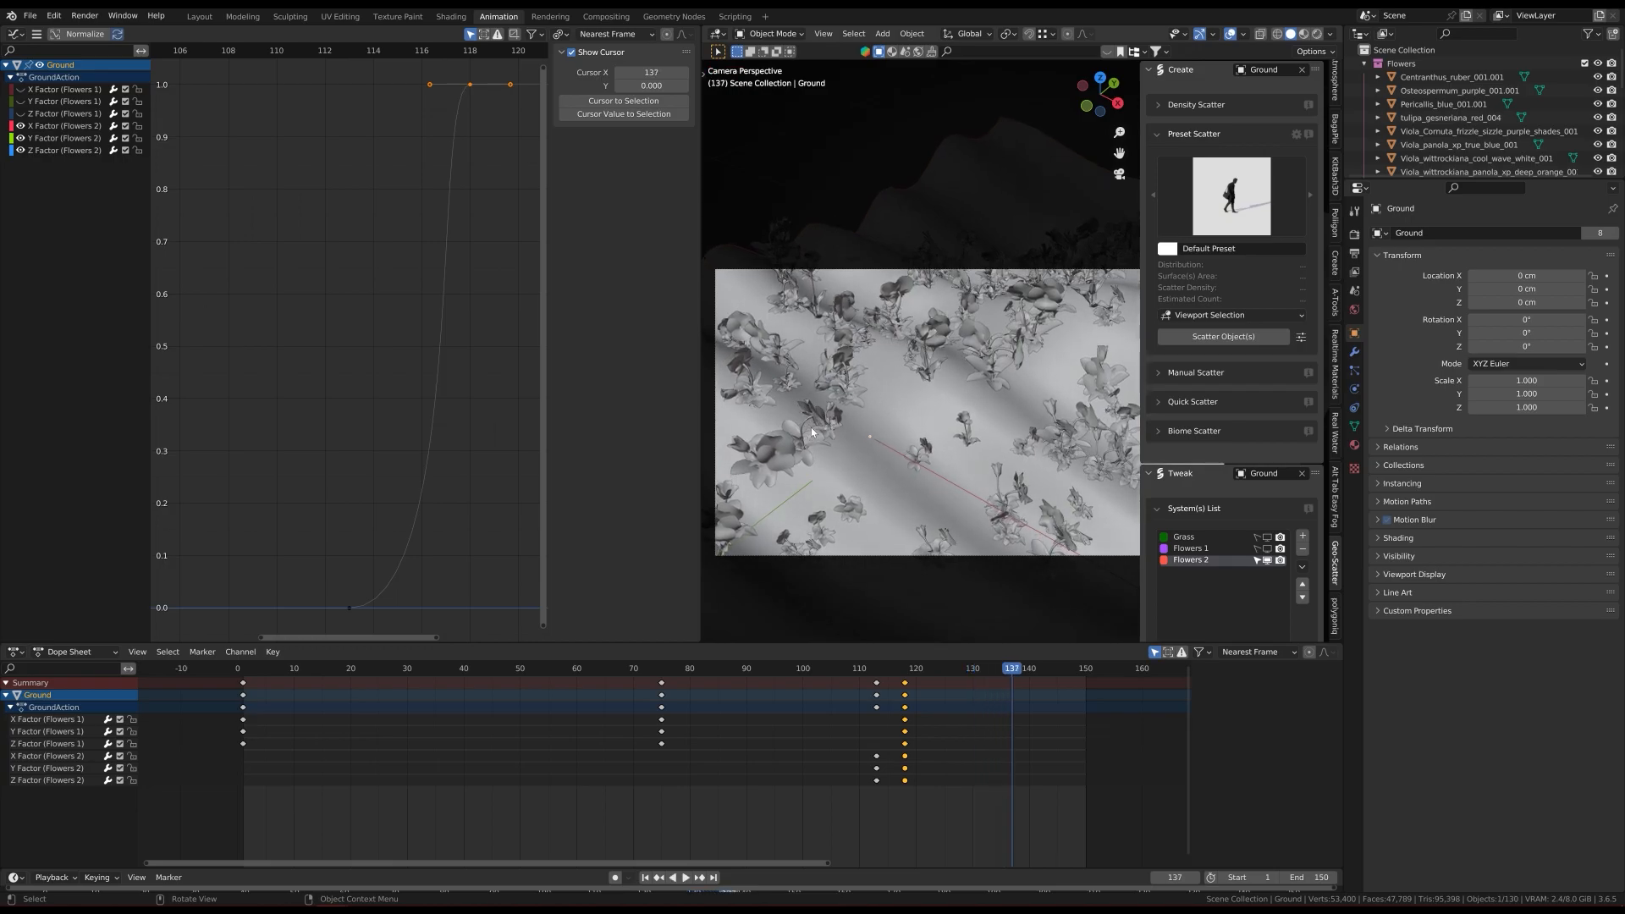
Step: Return to the Layout workspace and turn viewport display back on for the Grass and Flowers 1 systems
scroll(1217, 555, "down", 2)
scroll(1217, 555, "down", 6)
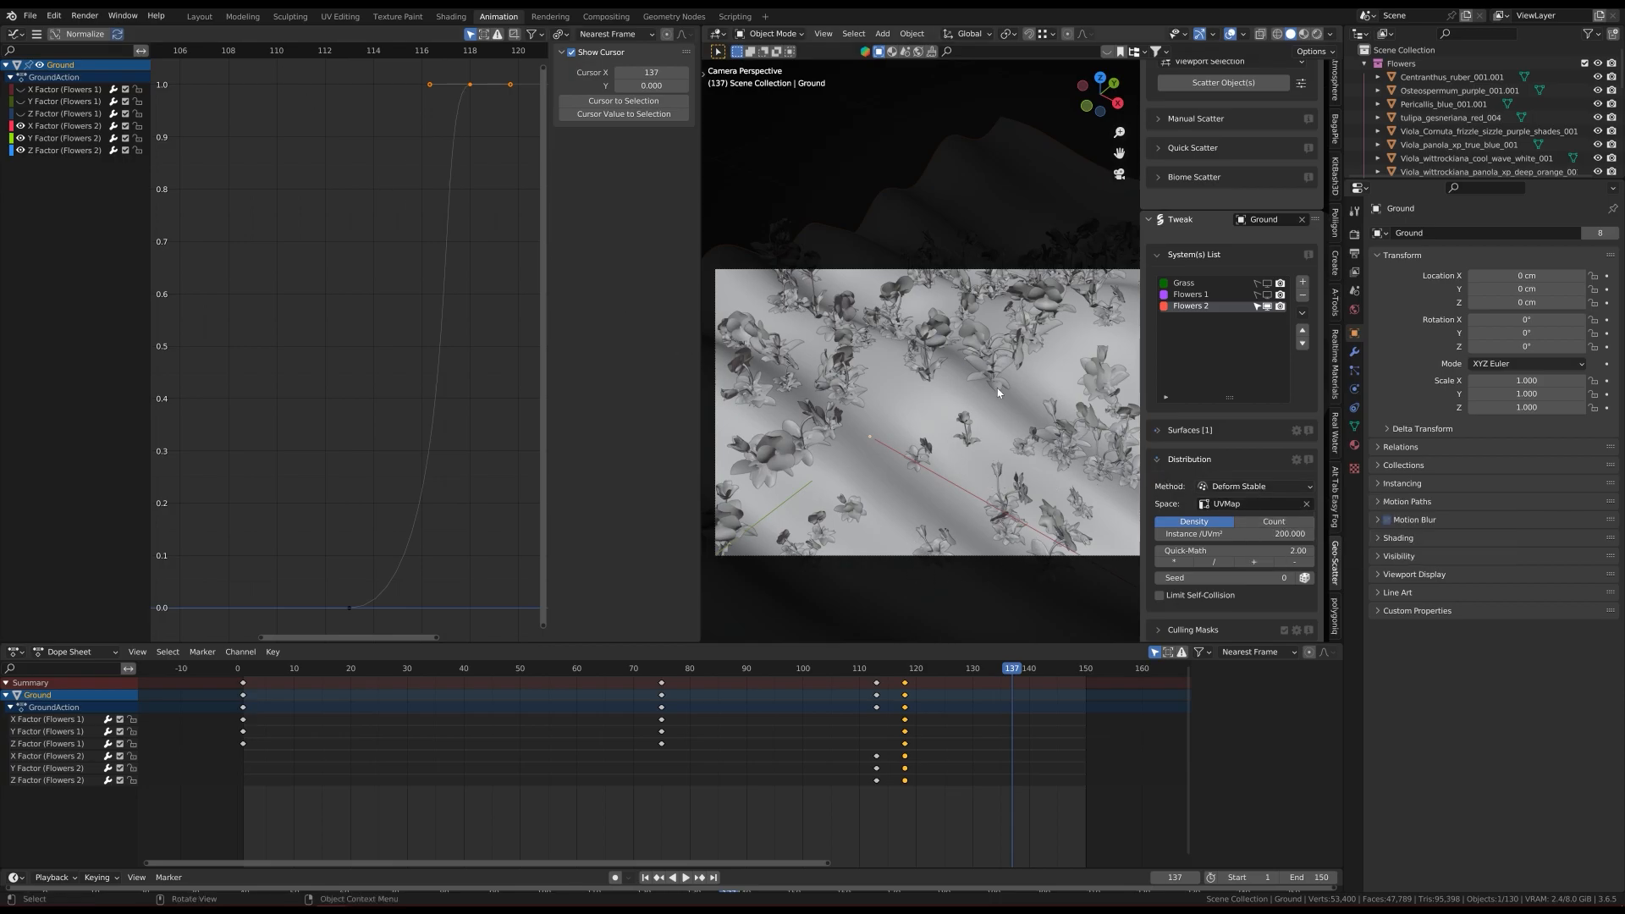
key("n")
left_click(200, 16)
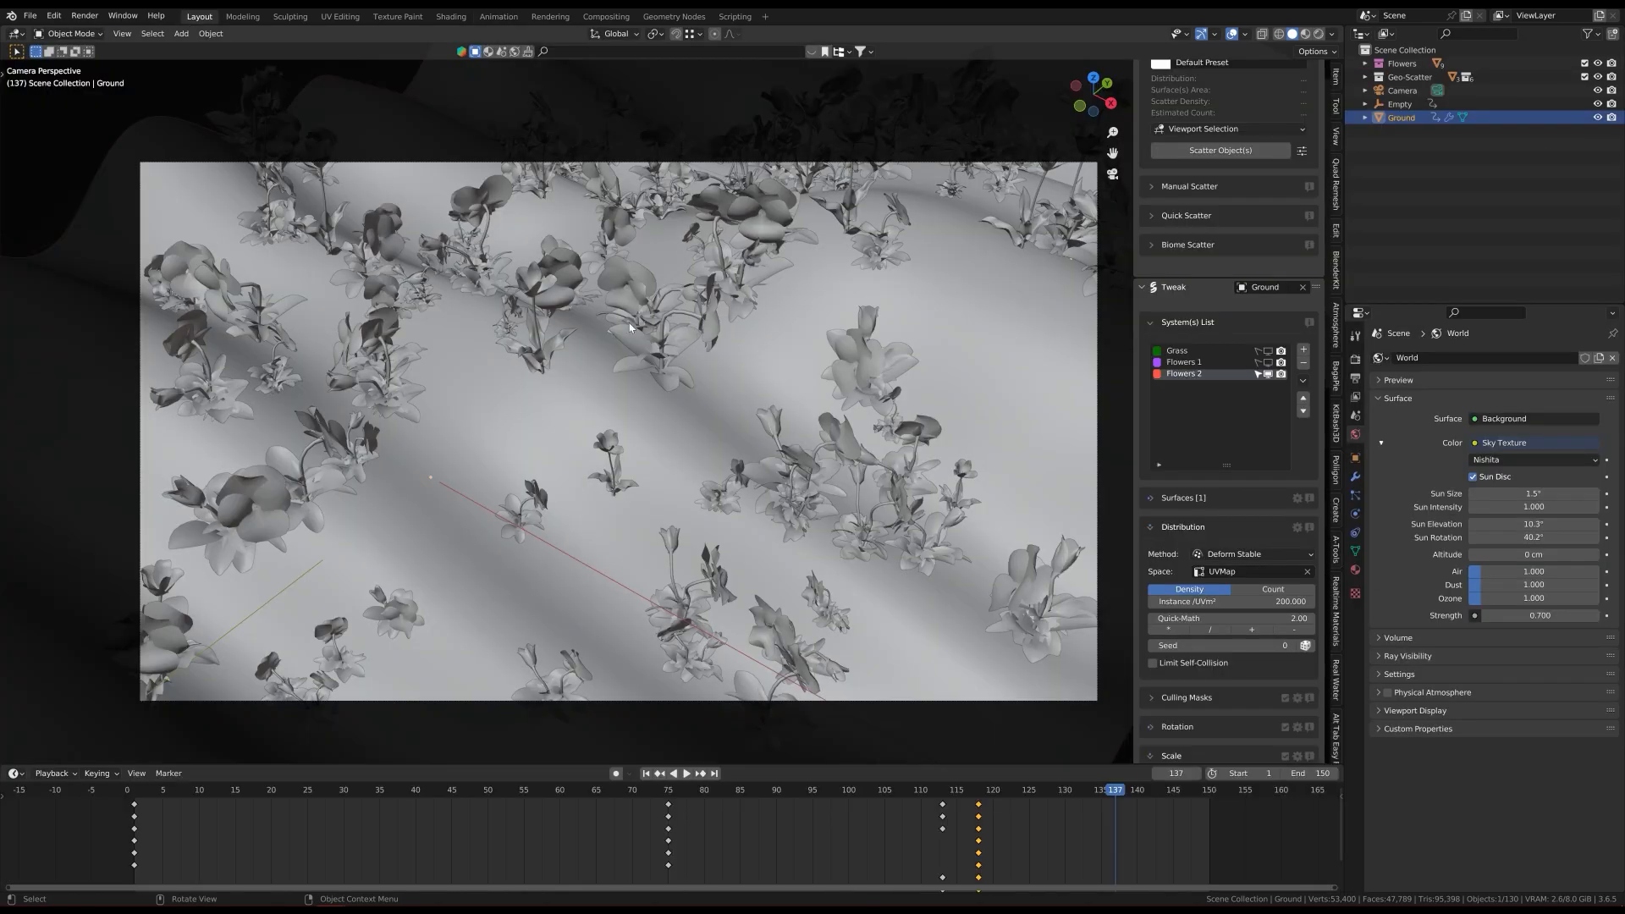
left_click(1267, 362)
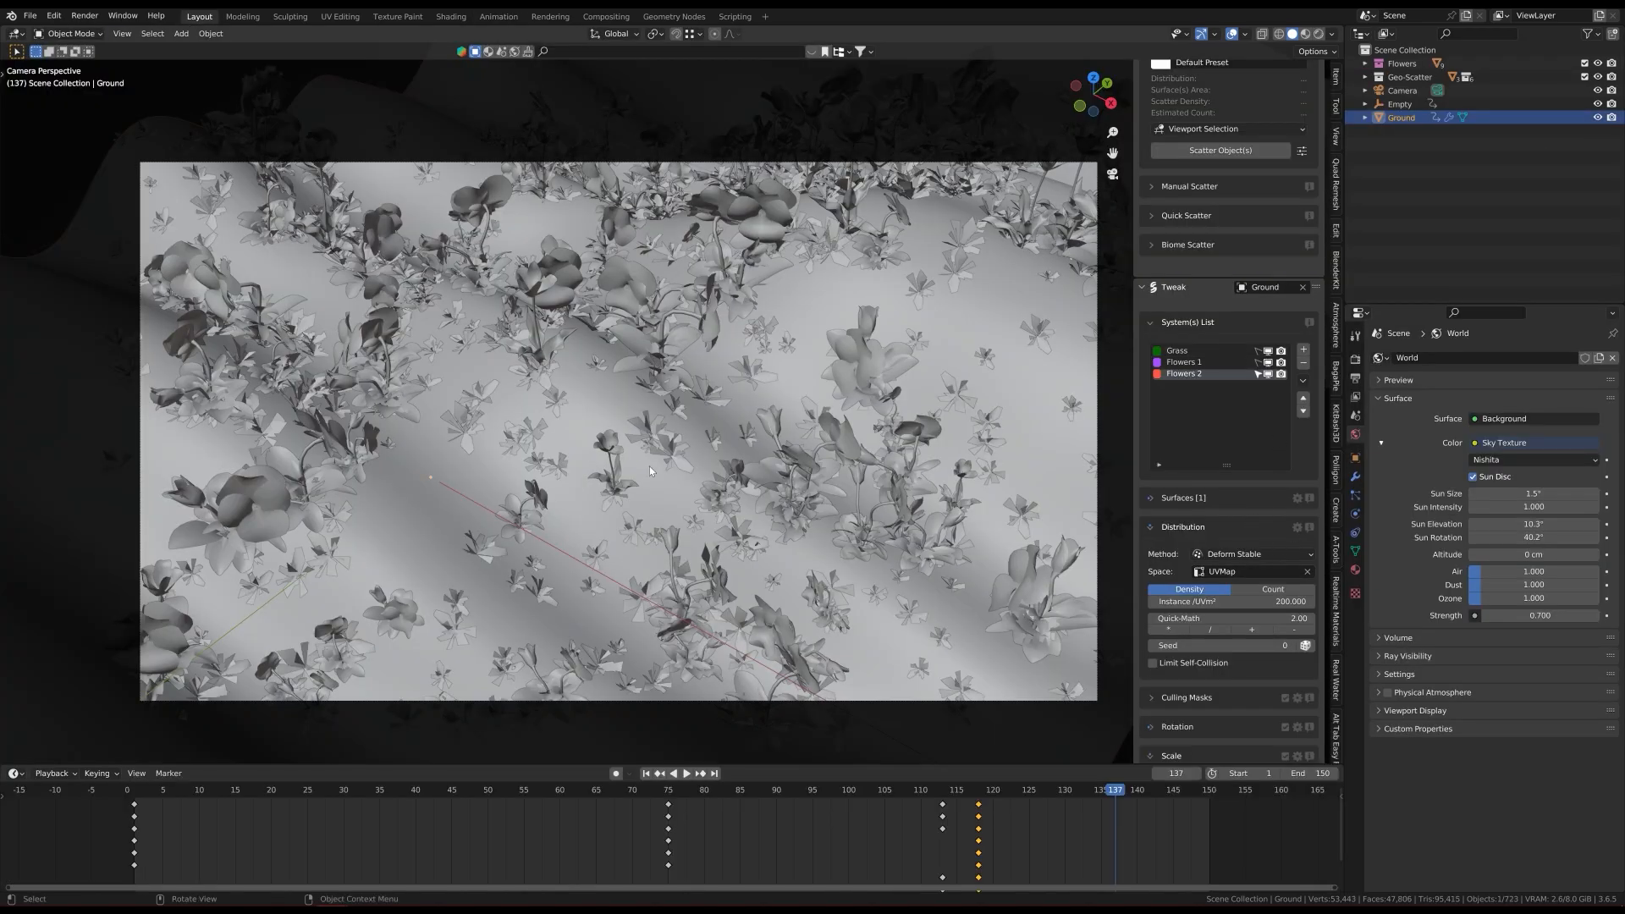
Step: Save the Tutorial.blend project file
scroll(600, 457, "down", 2)
key("ctrl+s")
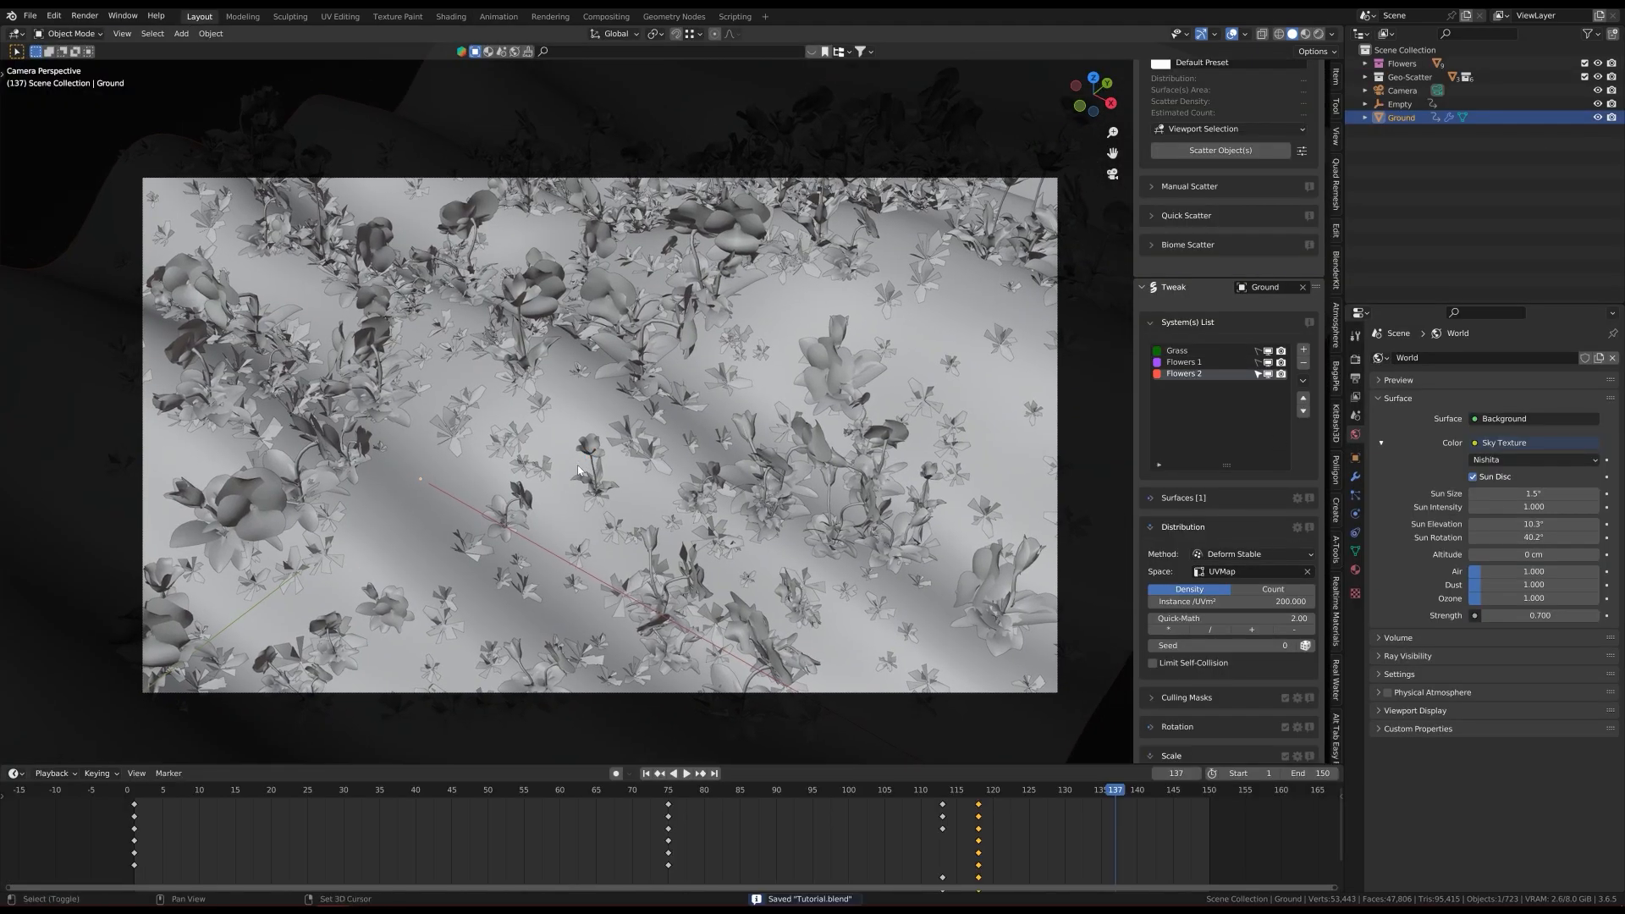
Step: Play the animation from frame 1 to about frame 141, and step back to frame 138 to check the result
key("shift+Left")
key("space")
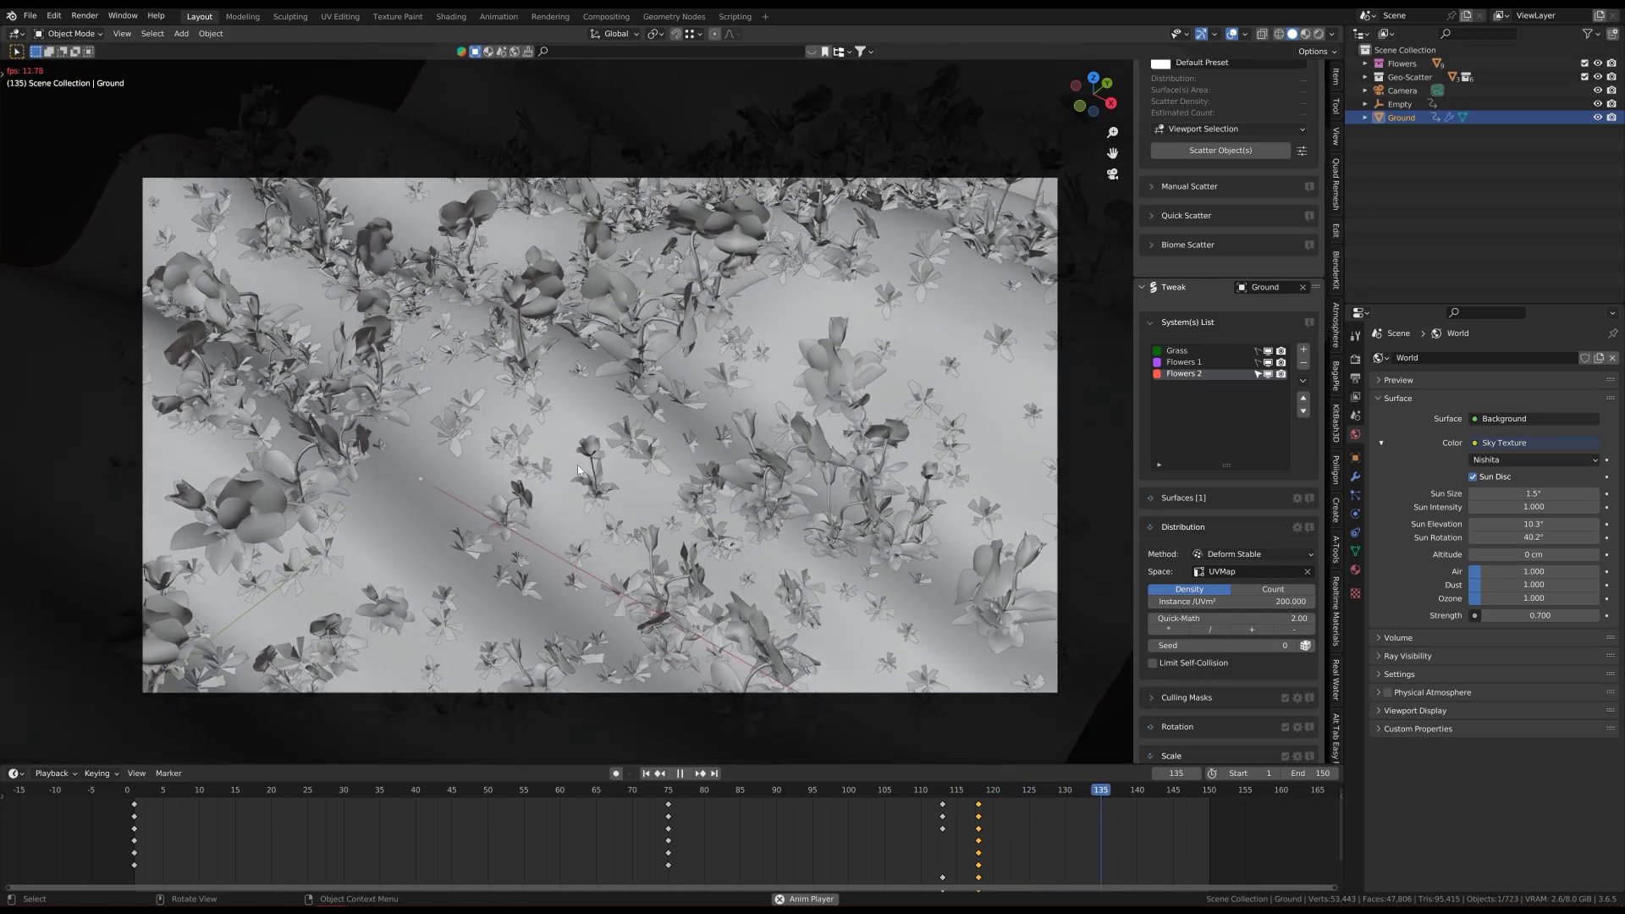
key("space")
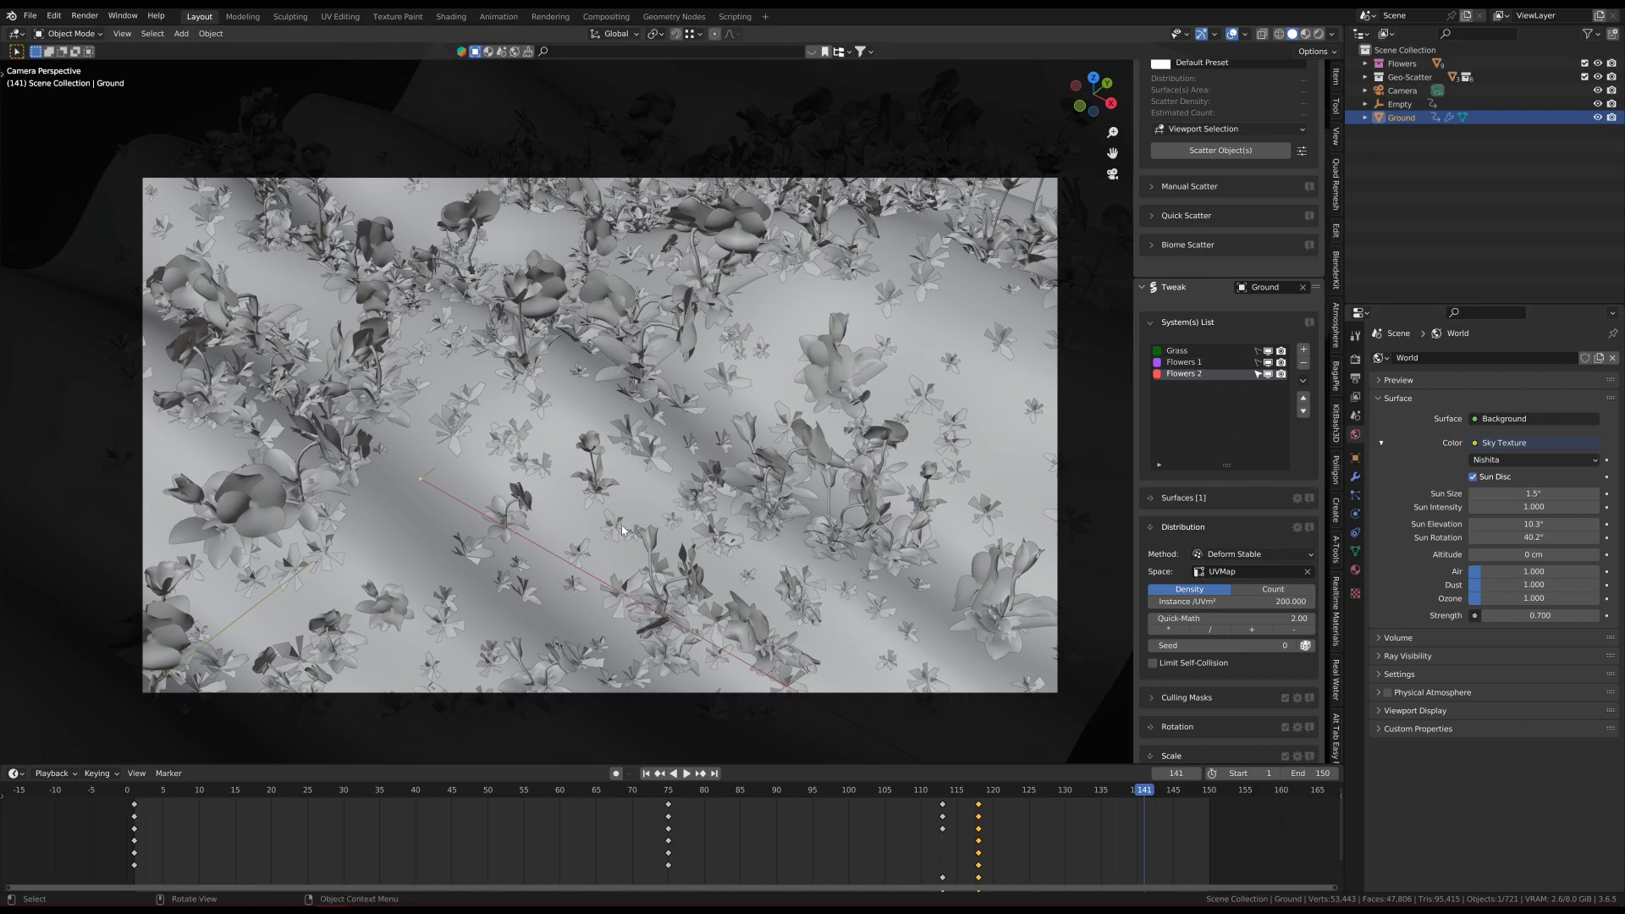
key("Left")
key("Left")
key("Left")
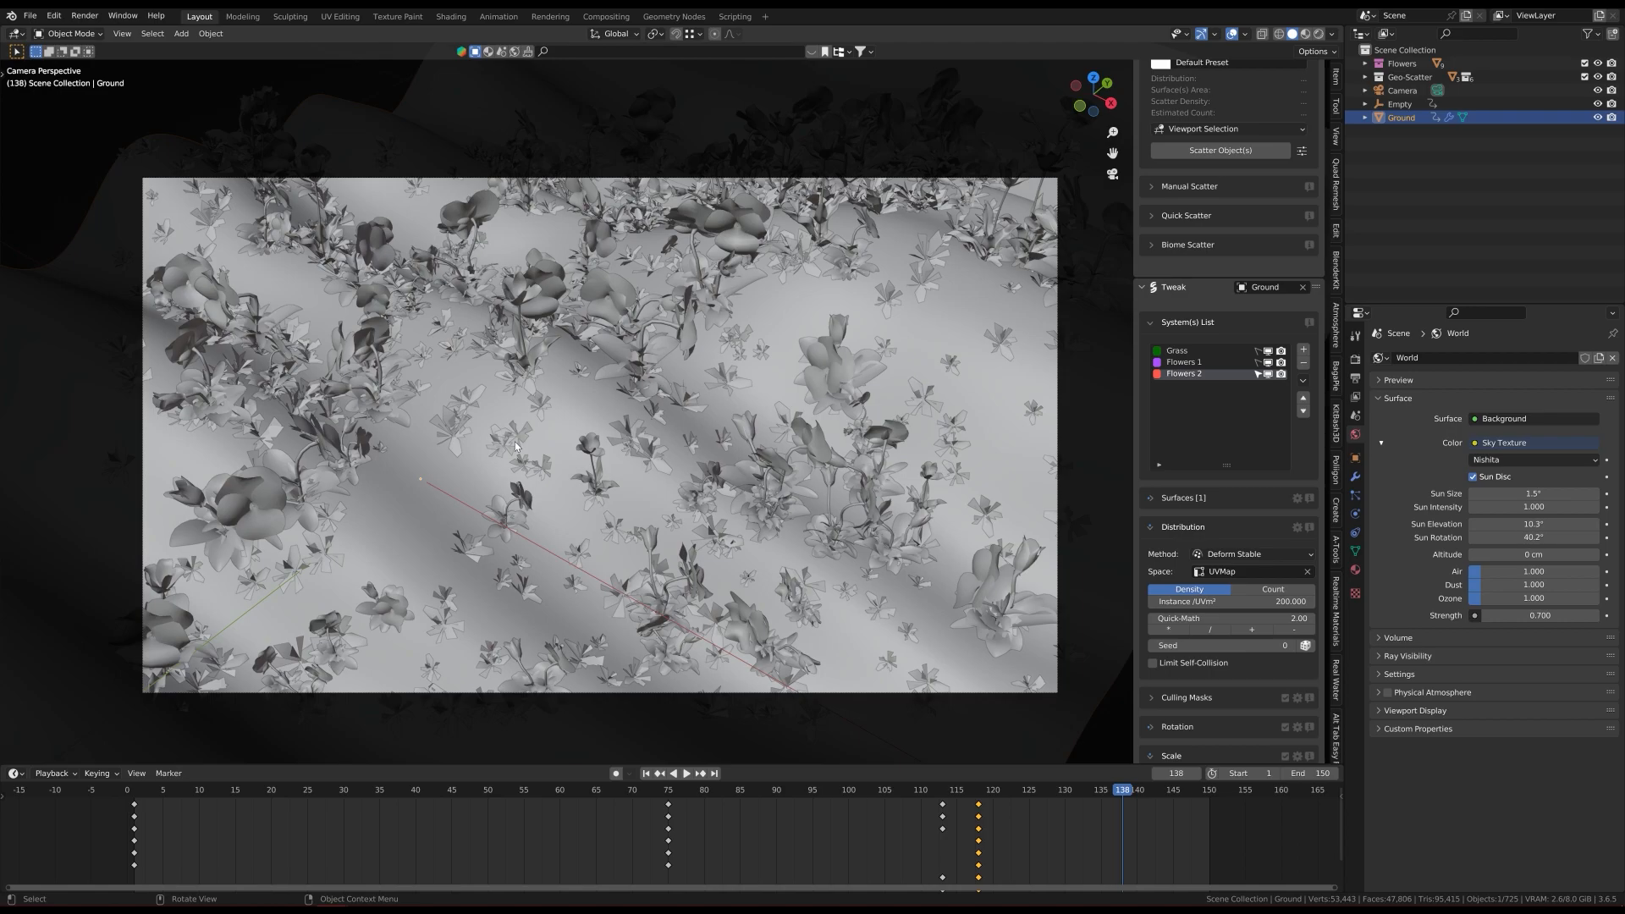
Step: Save the project with the playhead at frame 1 and hide the viewport sidebar
key("shift+Left")
key("ctrl+s")
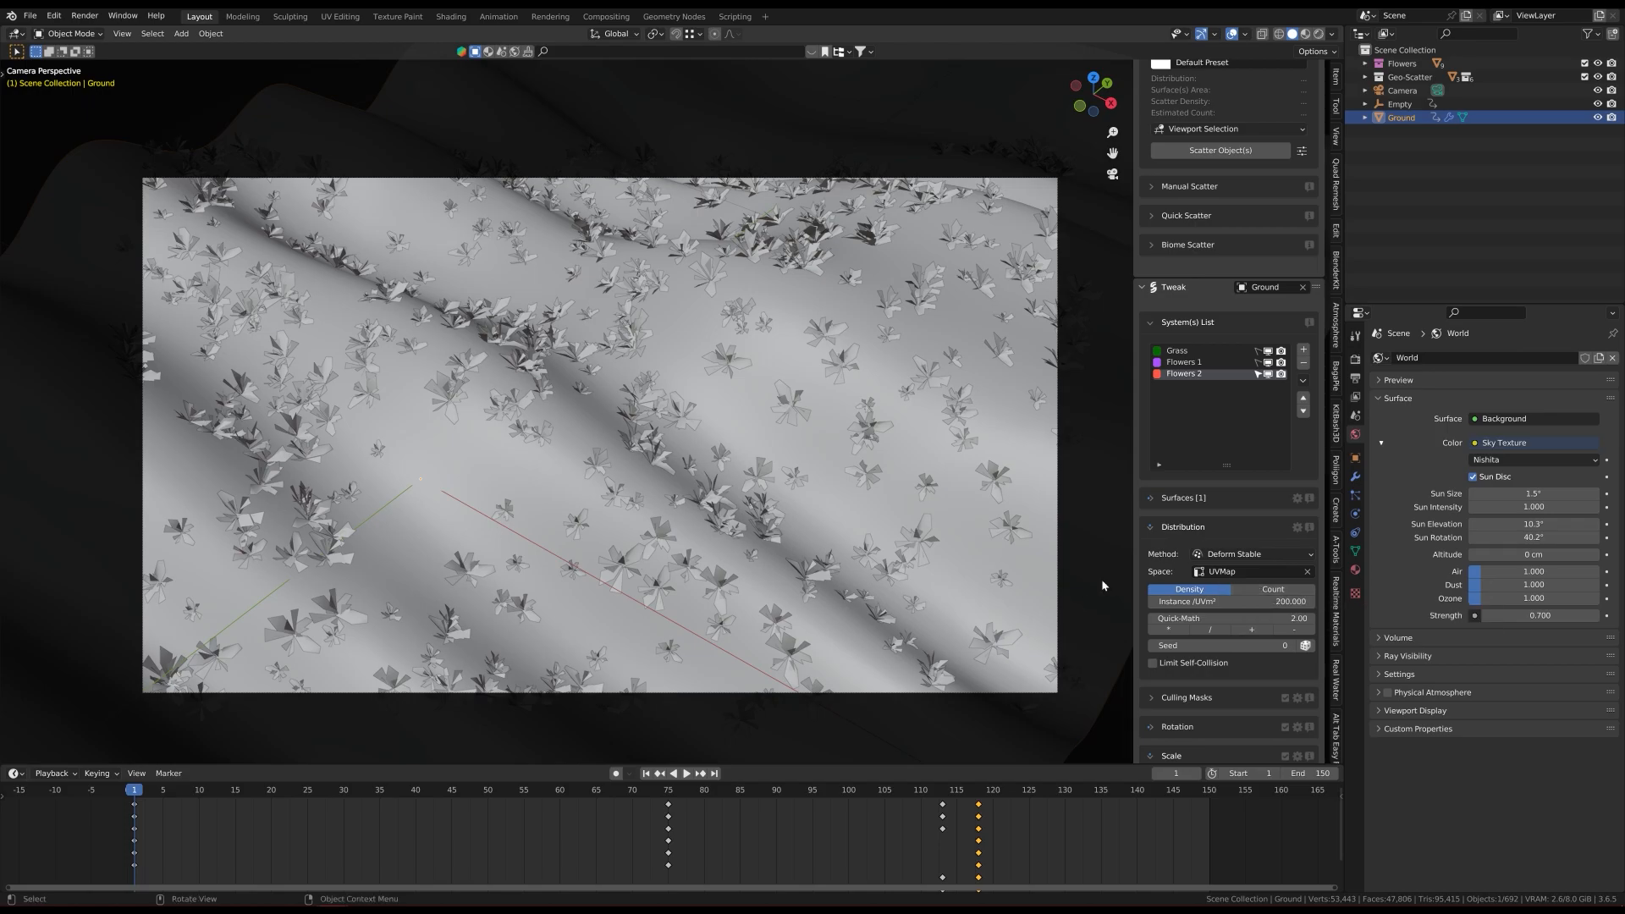
key("n")
middle_click_drag(616, 488, 703, 449, "shift")
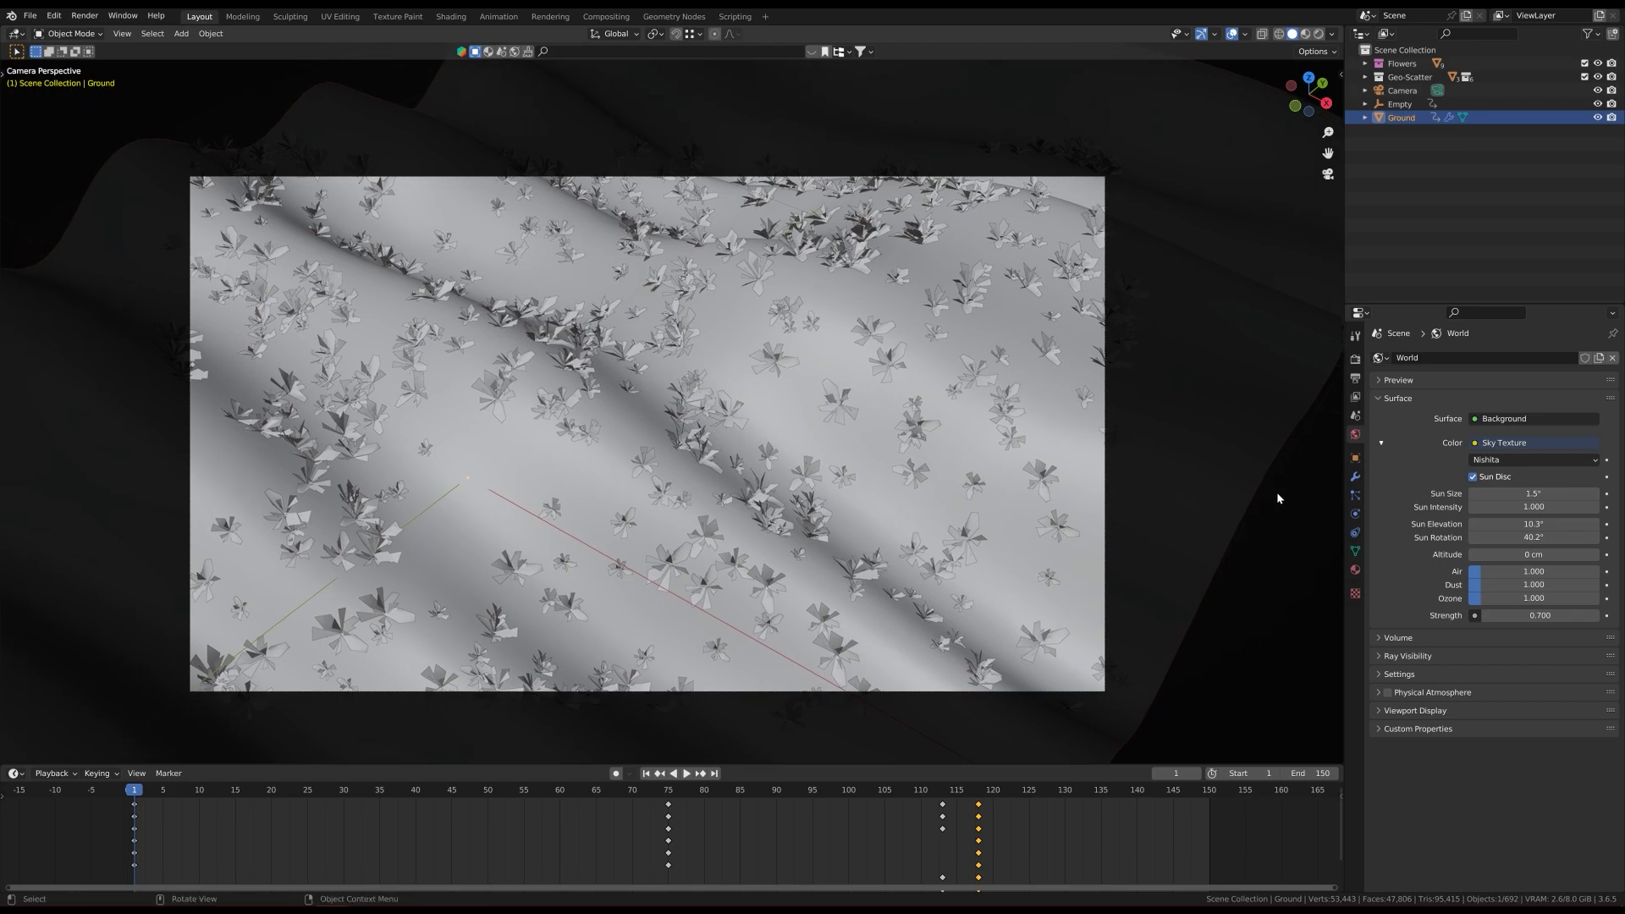
Step: Set the Cycles Max Samples for the final render to 256
left_click(1355, 360)
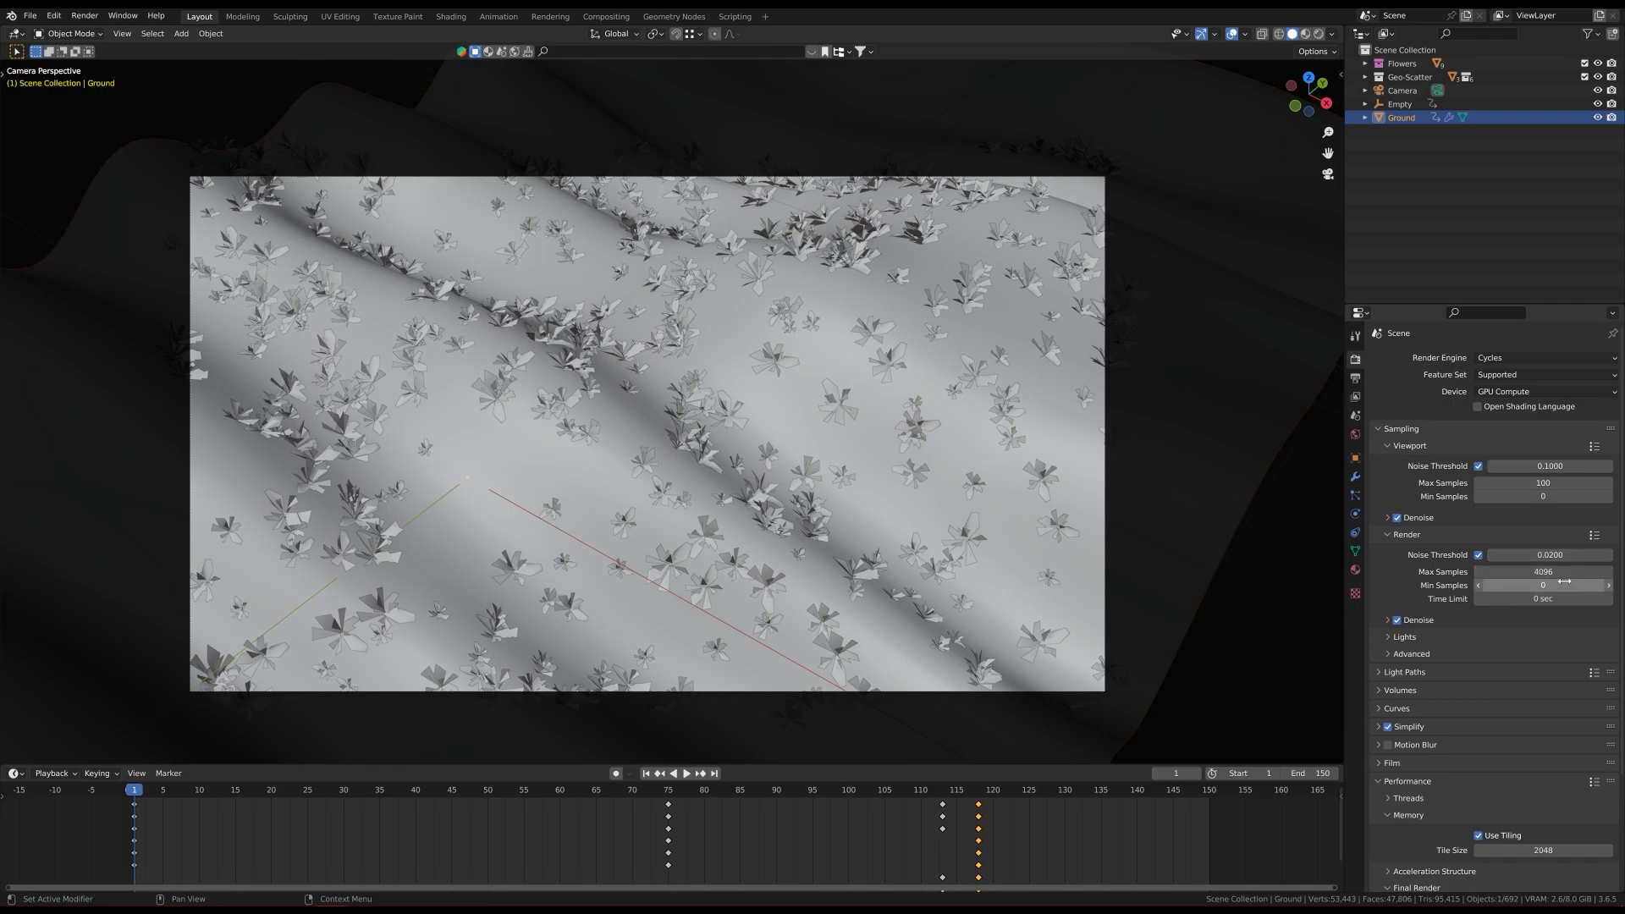
double_click(1533, 573)
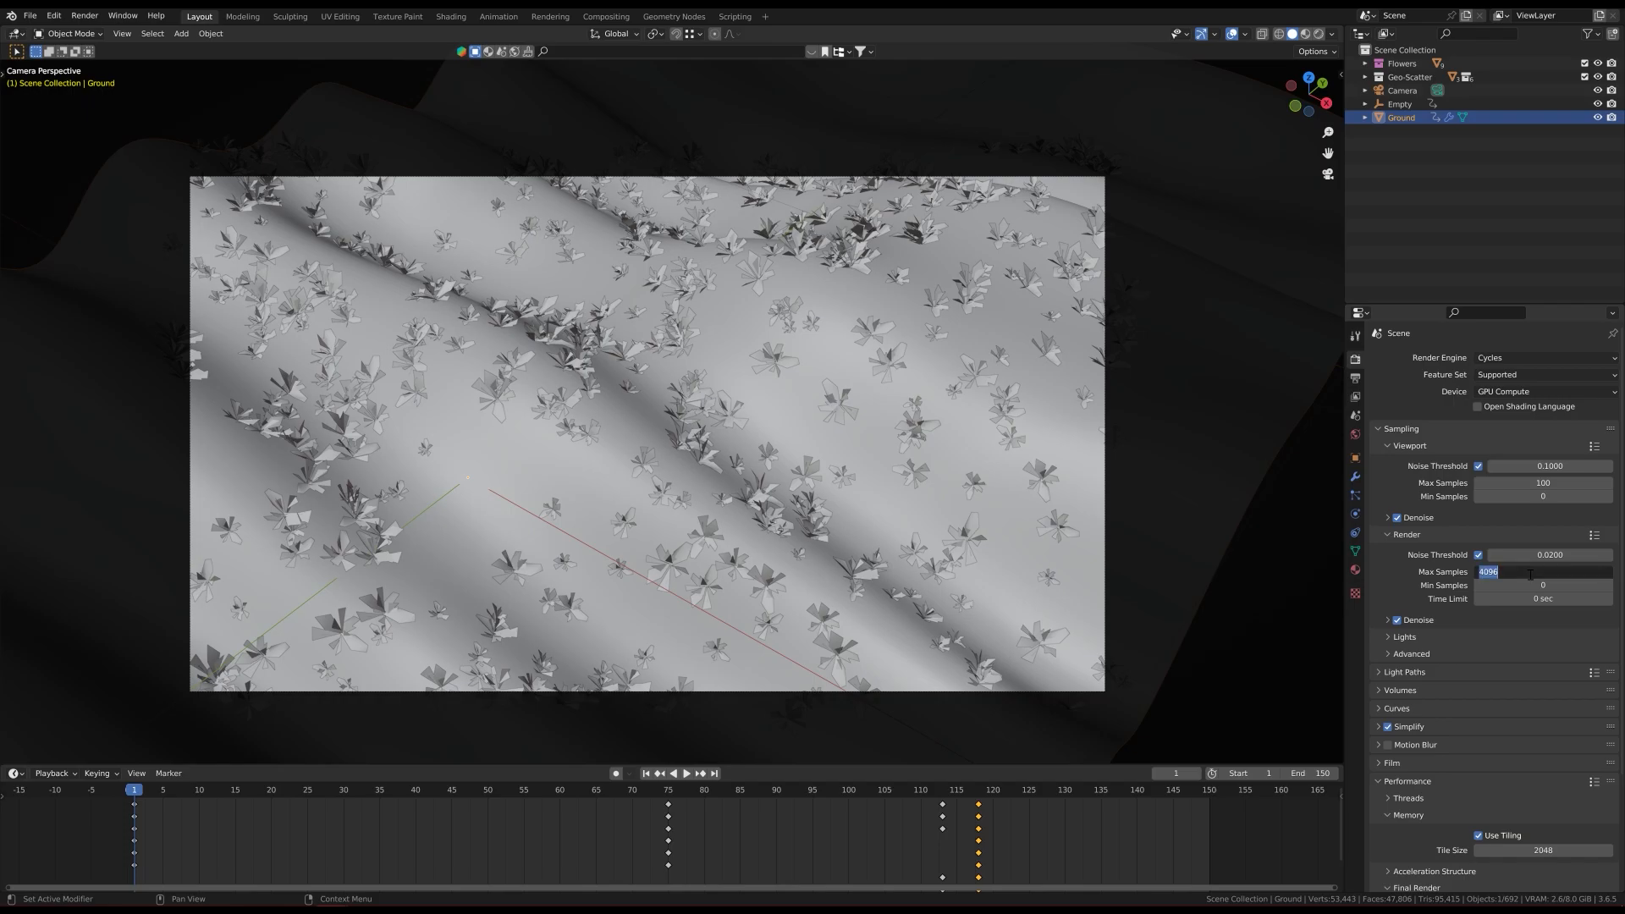
type("51")
key("BackSpace")
key("BackSpace")
type("256")
key("Return")
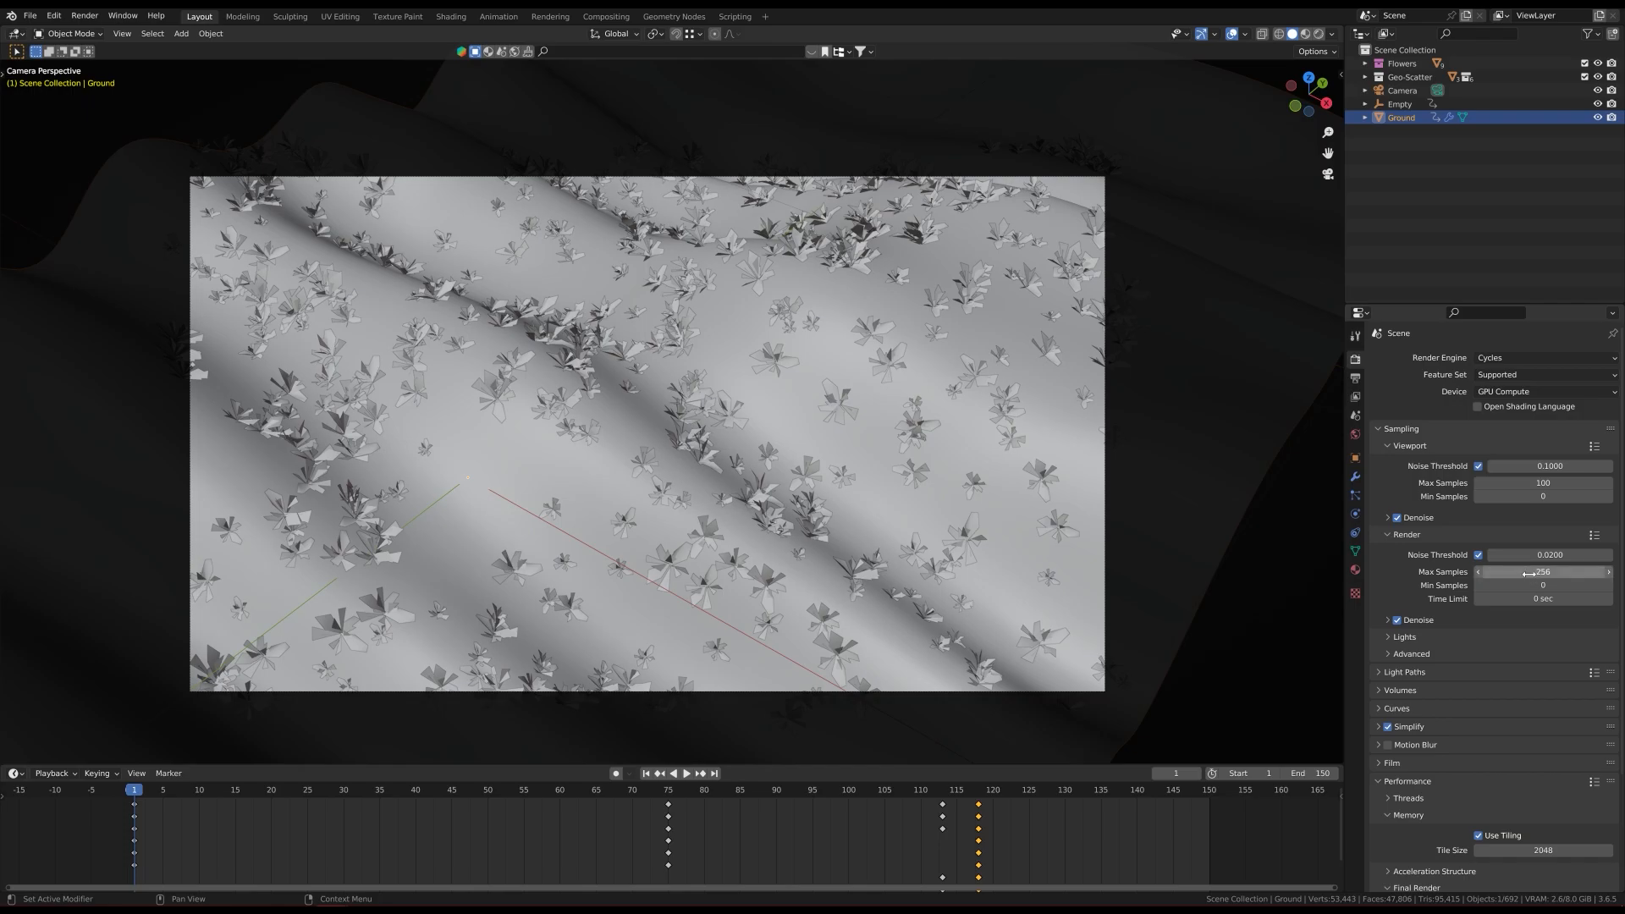
Step: Set the final render's Noise Threshold to 0.03
double_click(1530, 555)
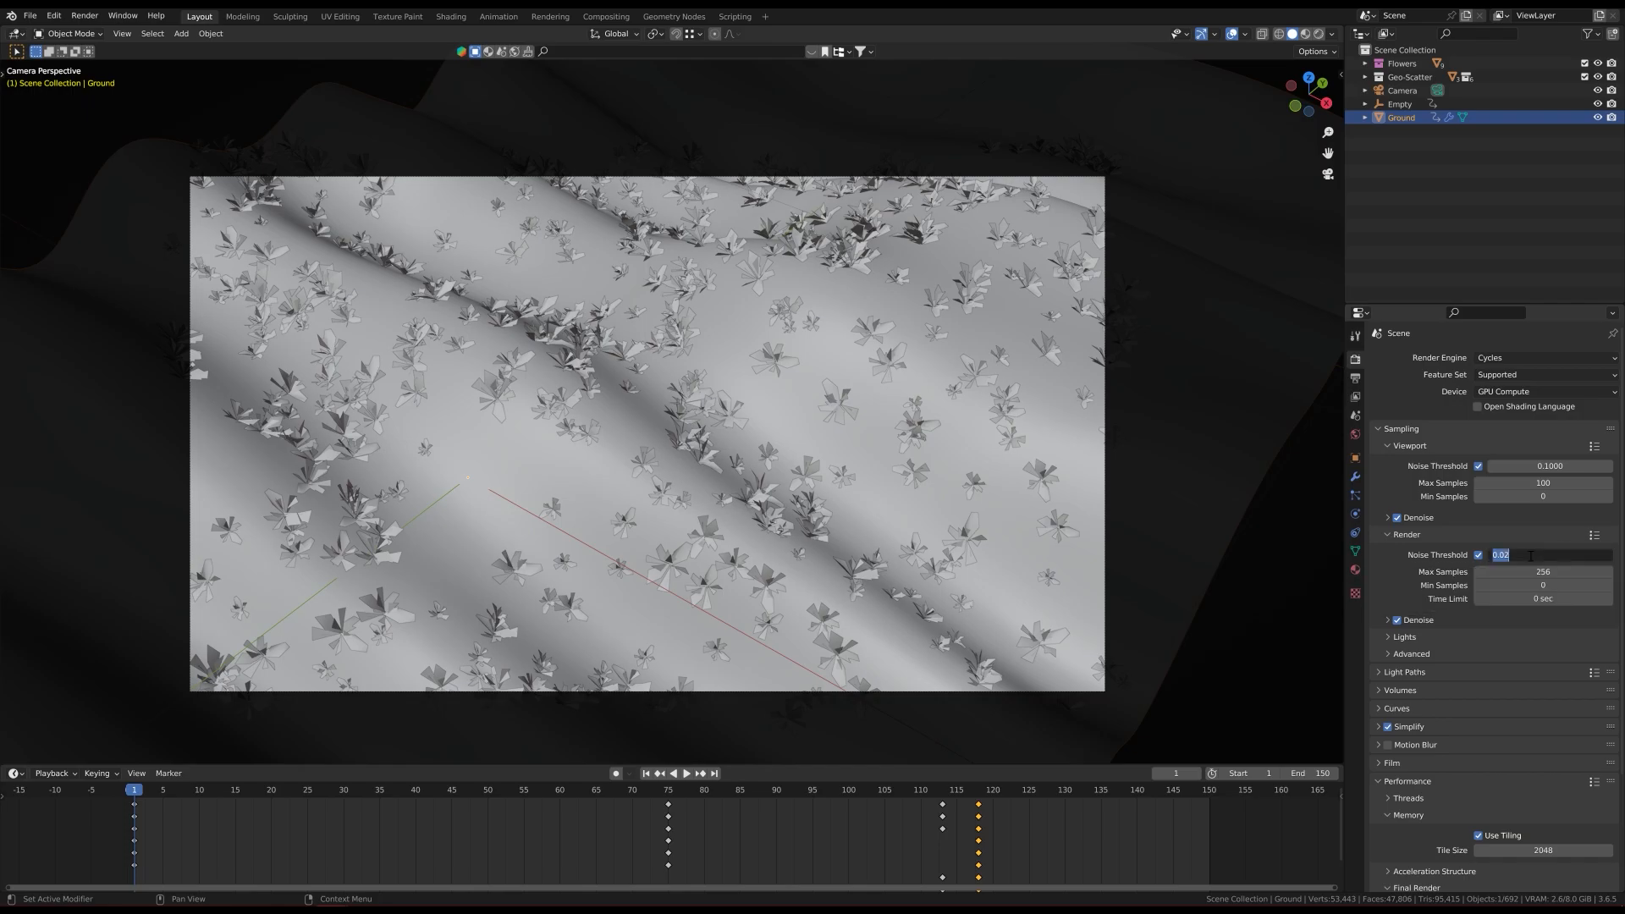
type("0.03")
key("Return")
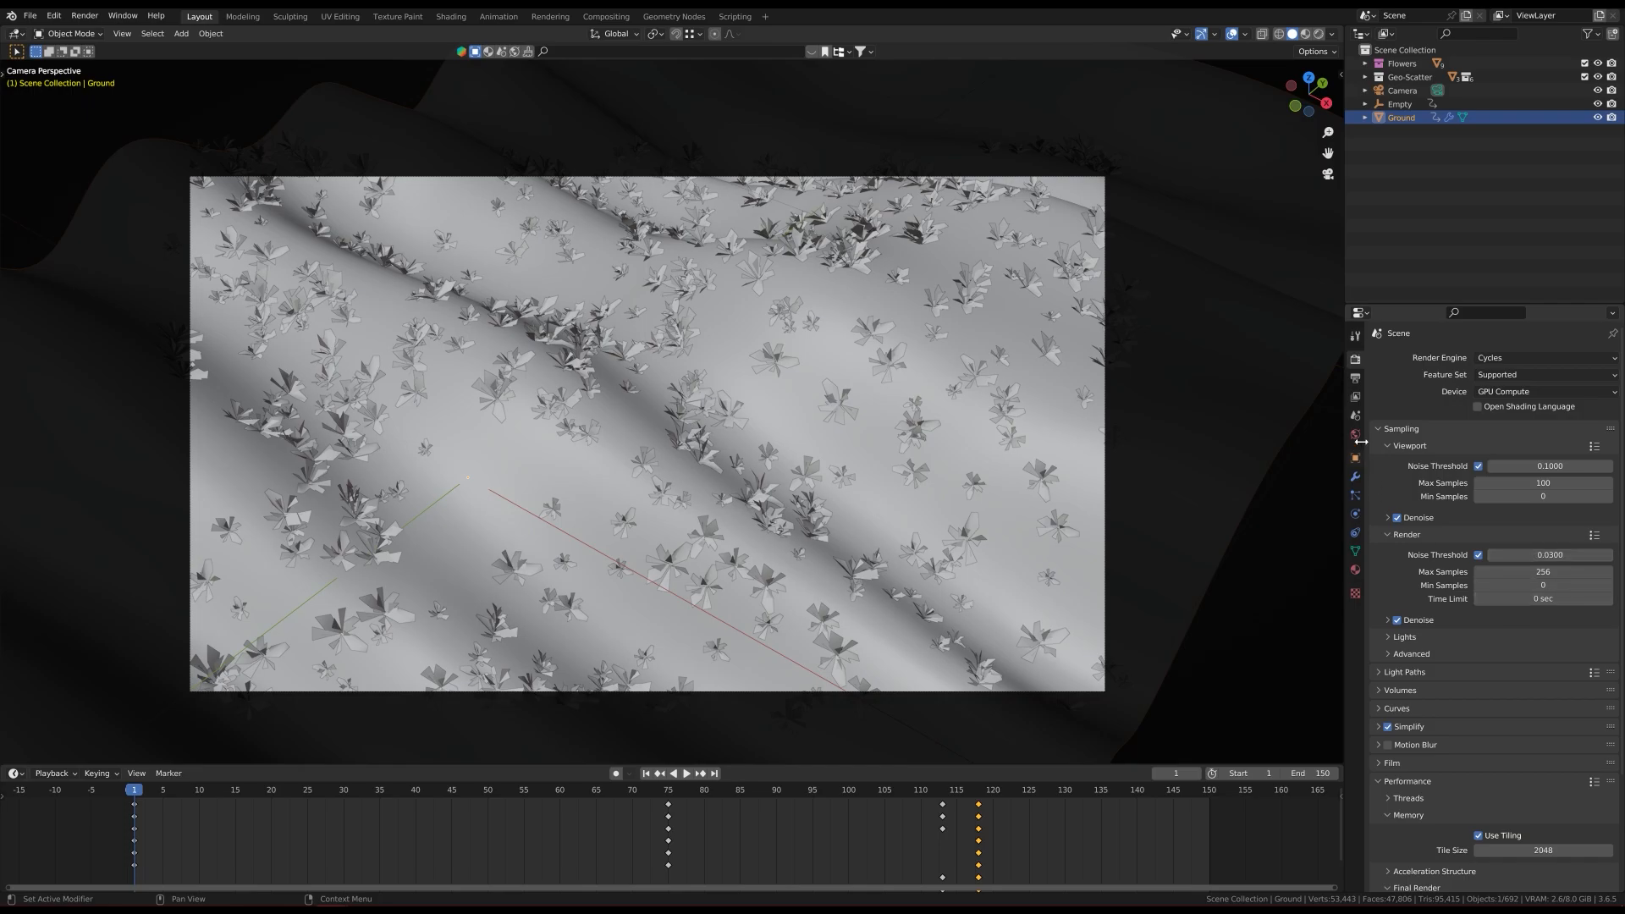
Step: Review the remaining render settings and expand Color Management to check the view transform and look
scroll(1403, 703, "down", 2)
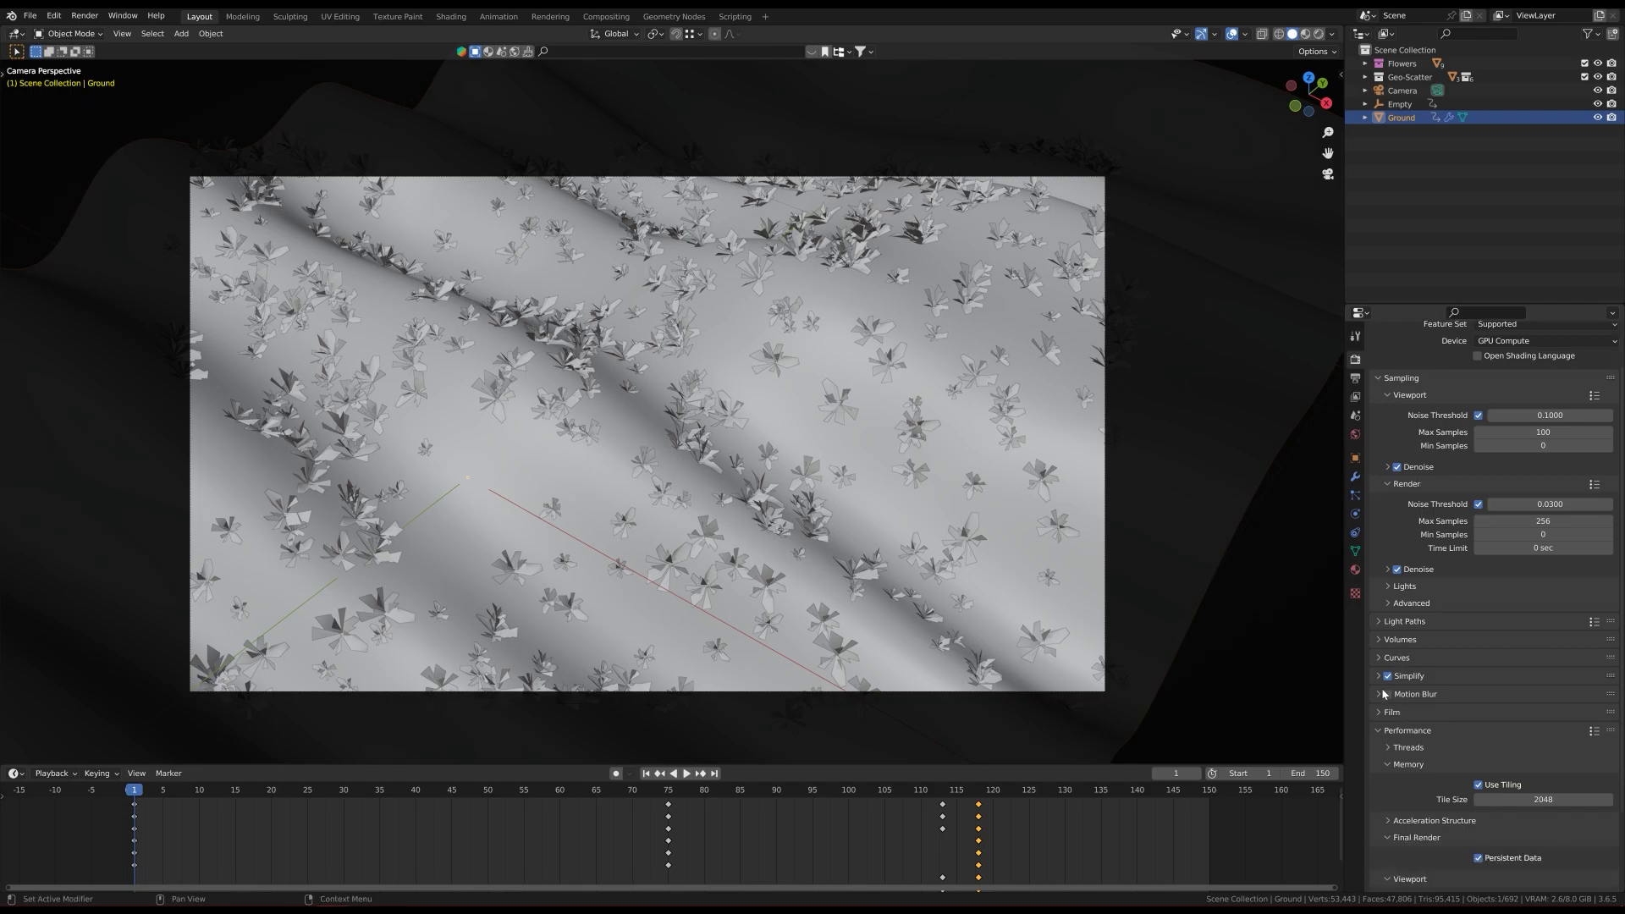
scroll(1432, 726, "down", 3)
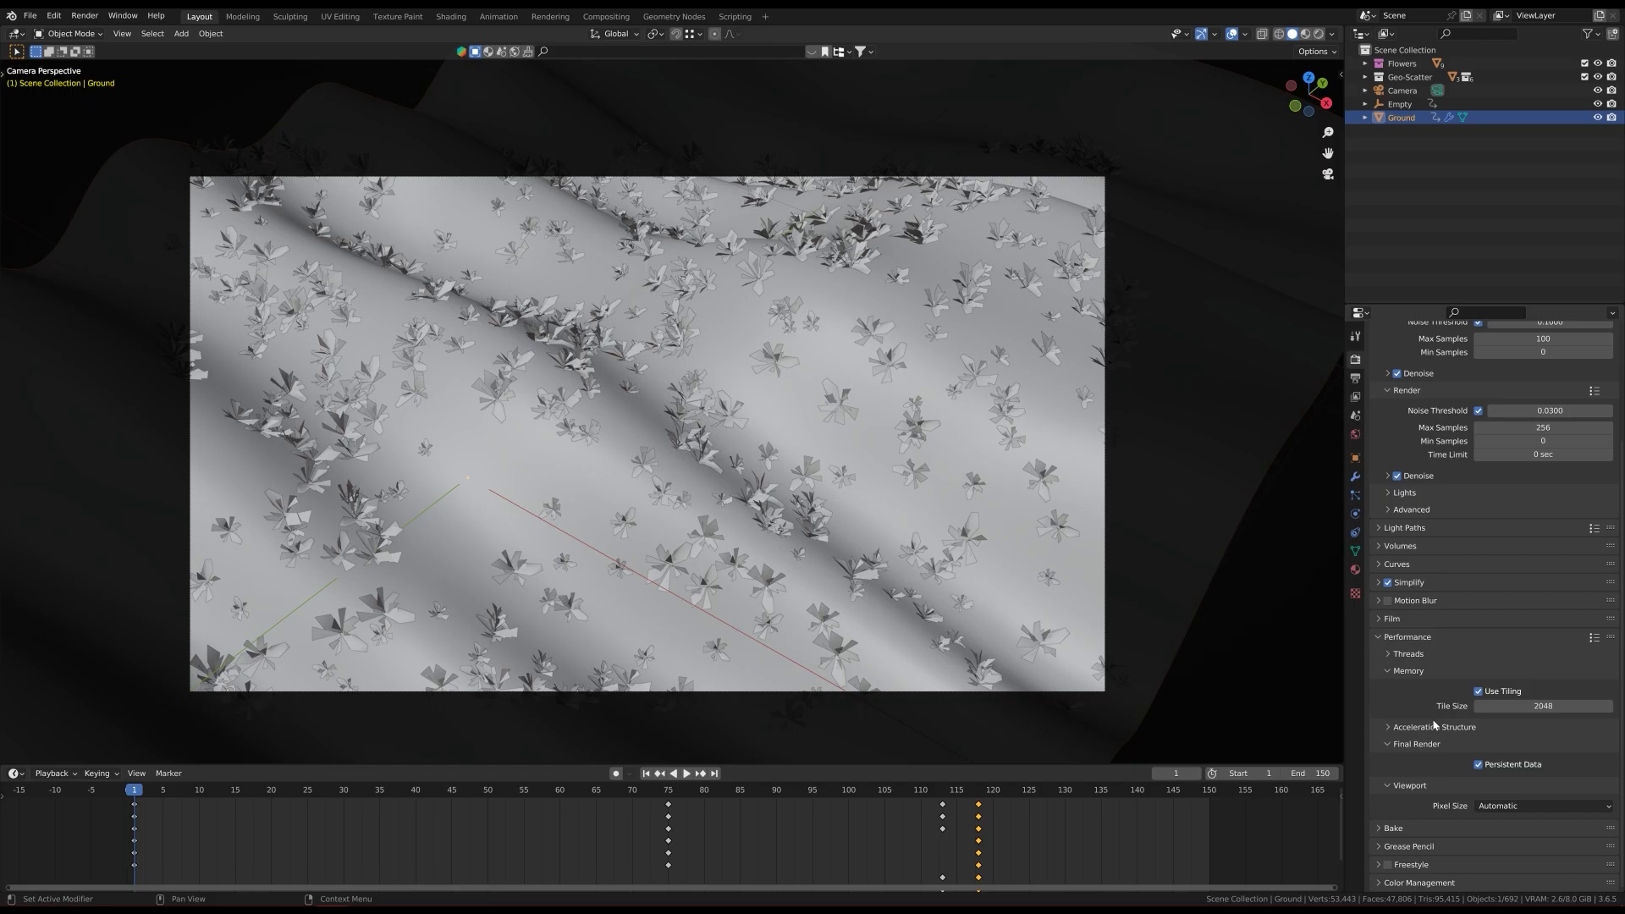
left_click(1405, 883)
scroll(1425, 749, "down", 4)
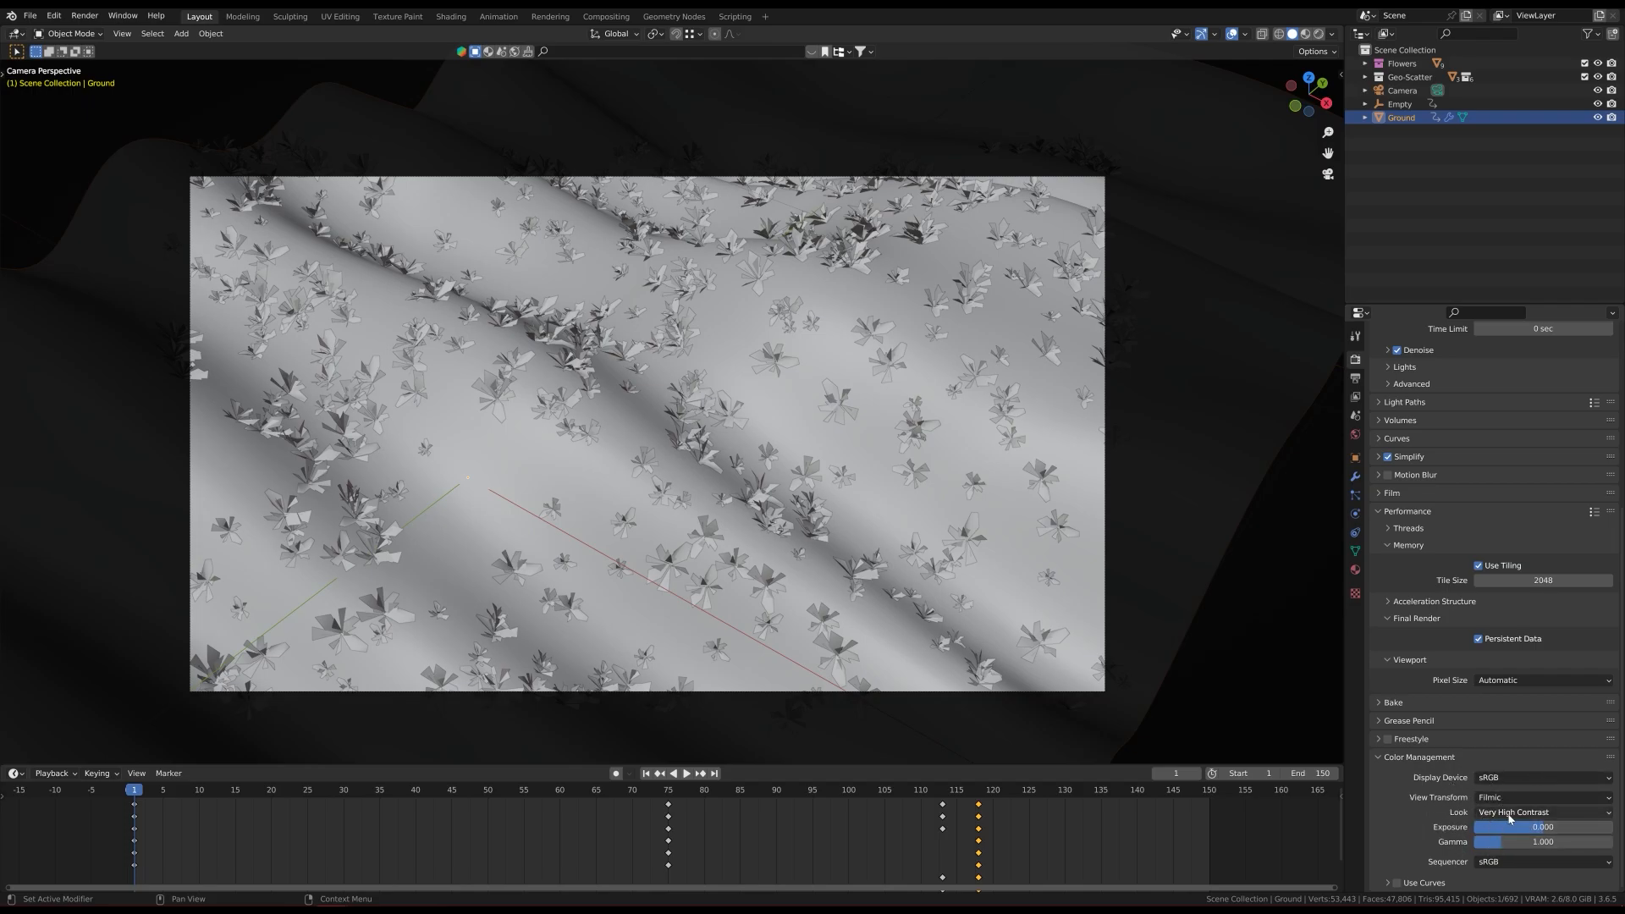
Step: Set the render output file format to OpenEXR
left_click(1355, 378)
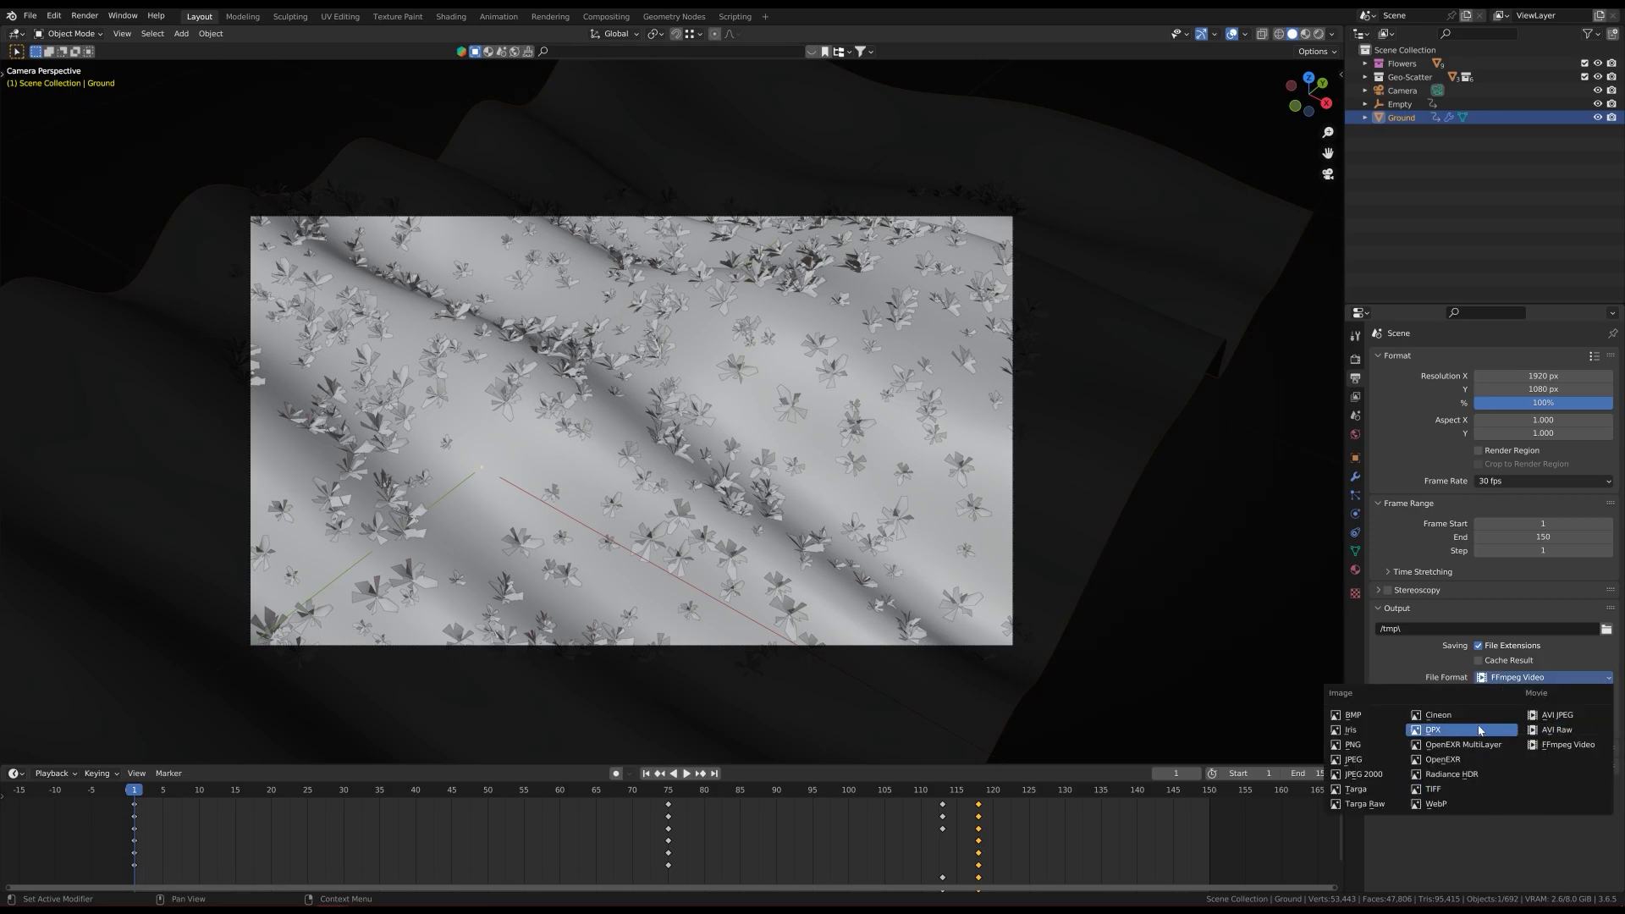
left_click(1443, 762)
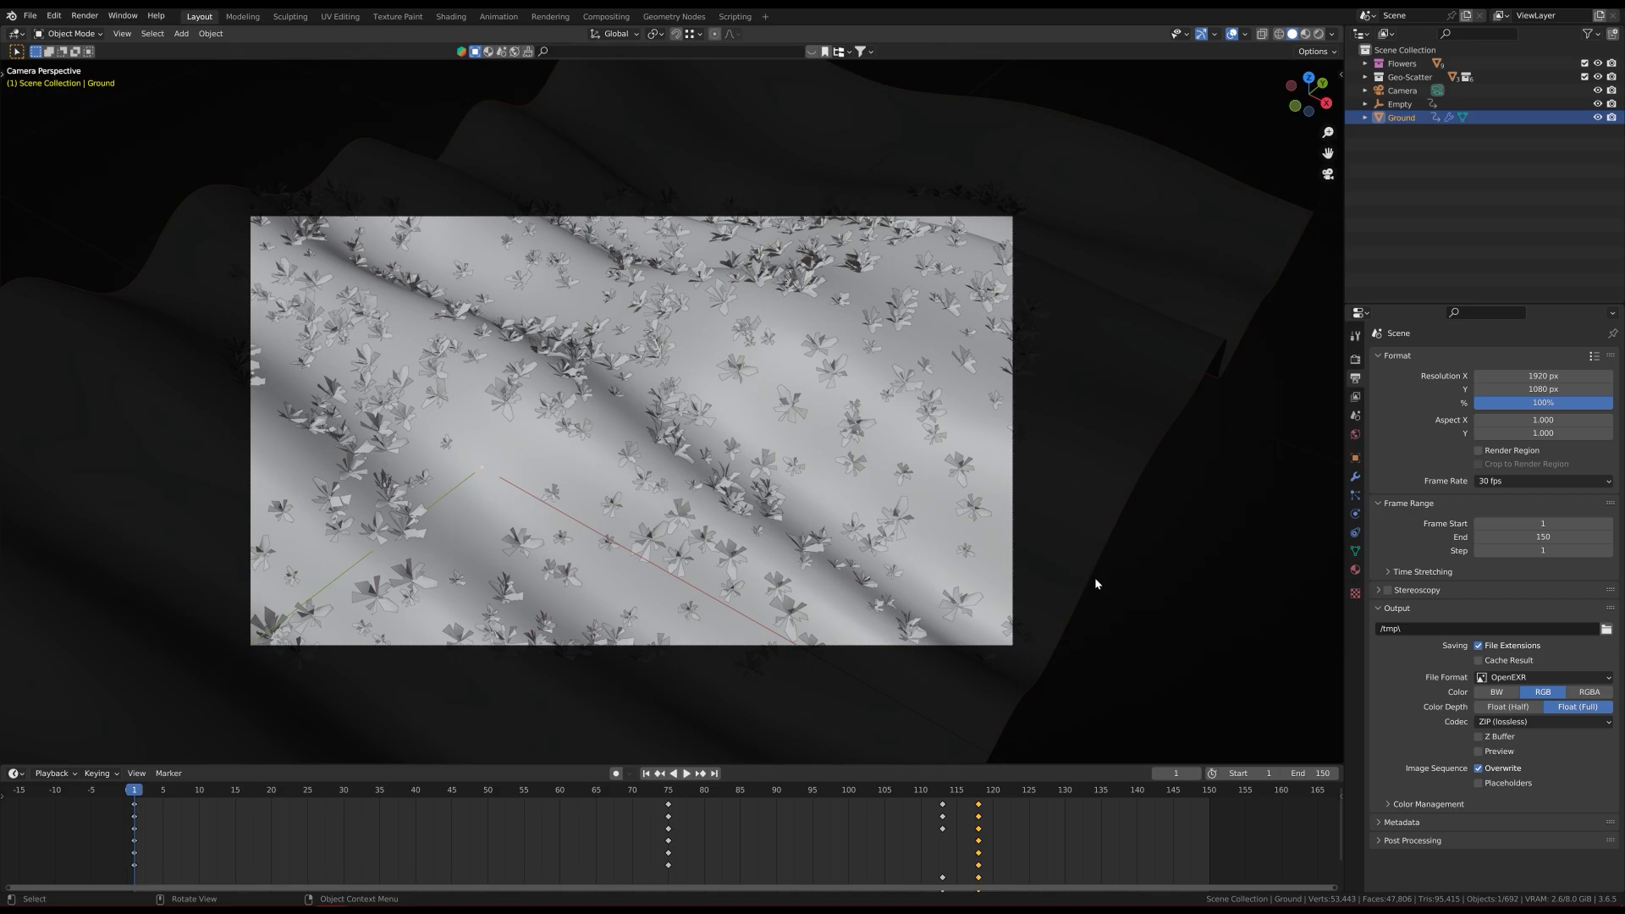
Step: Bring up the splash screen with its new-file templates
left_click(11, 15)
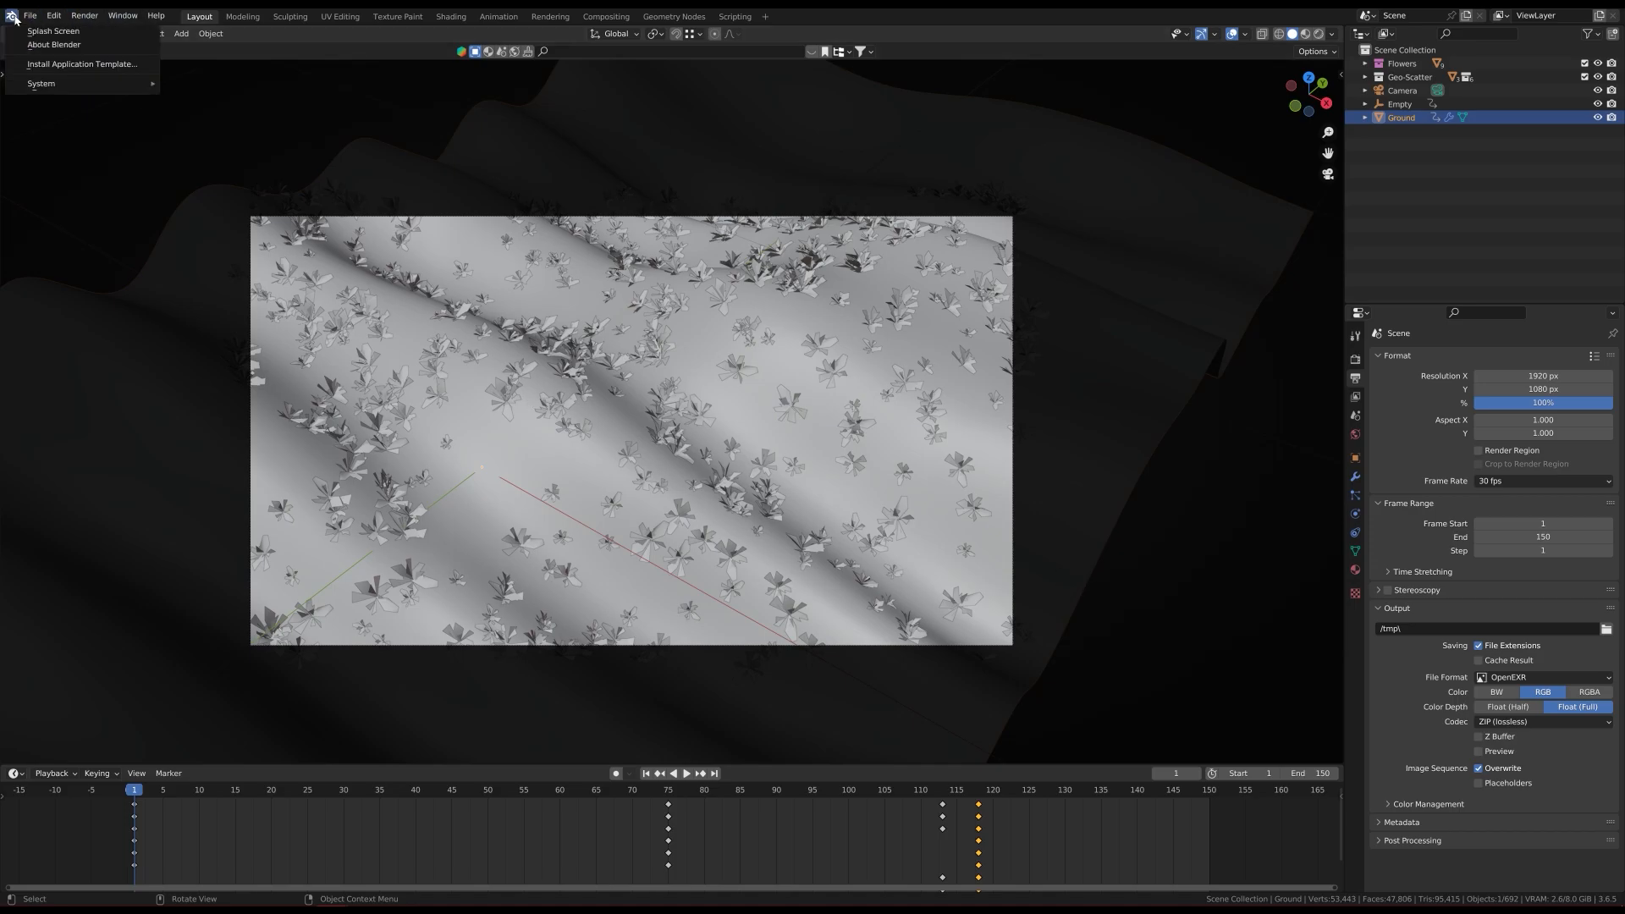
left_click(16, 33)
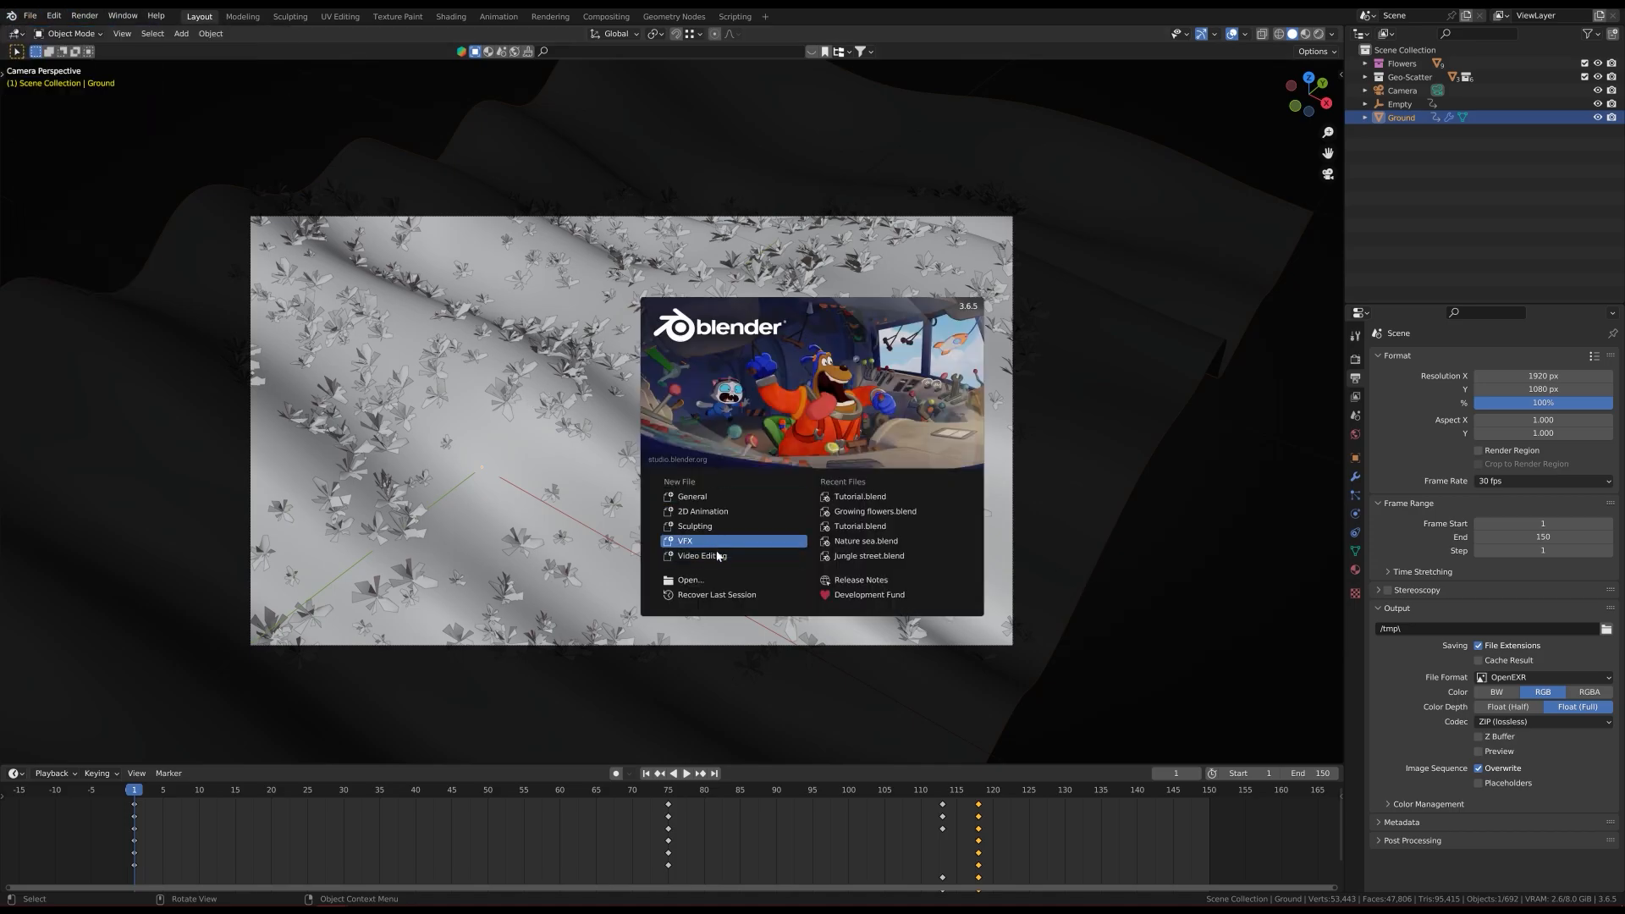